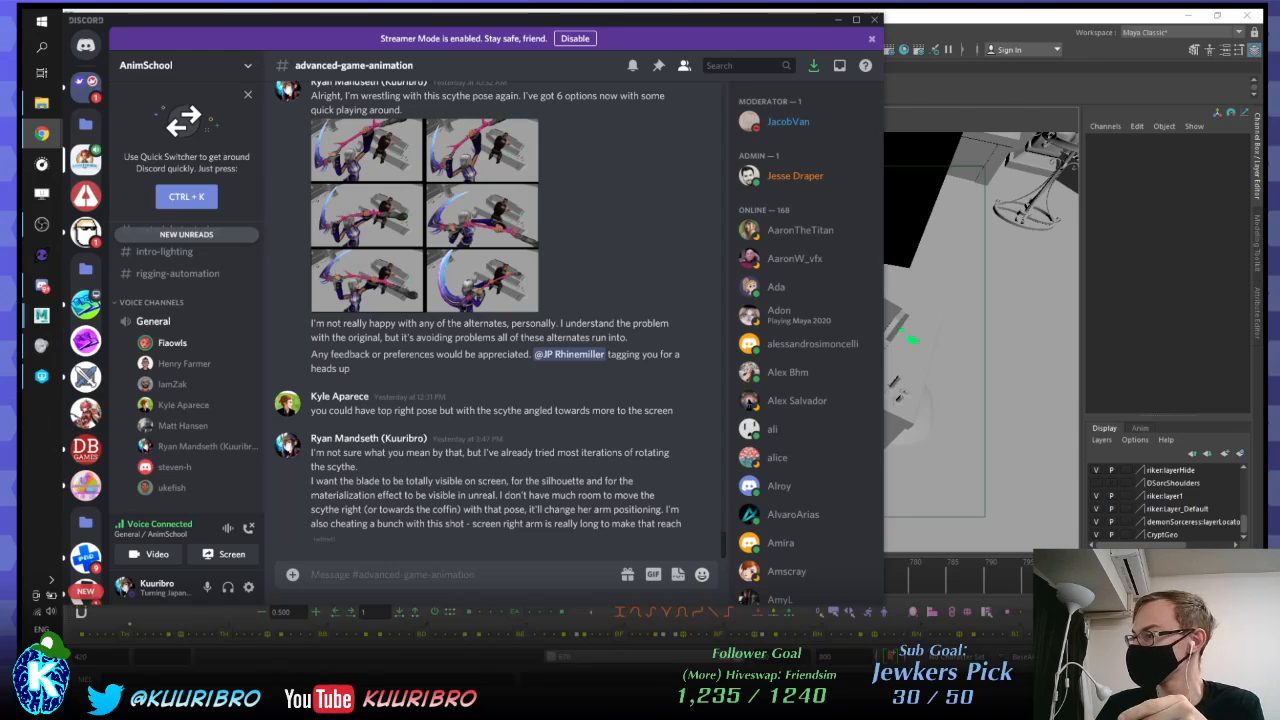
# Step: Switch to Maya and scrub the shot between frames 670 and 702 to compare the characters' poses with the reference footage
pyautogui.click(983, 247)
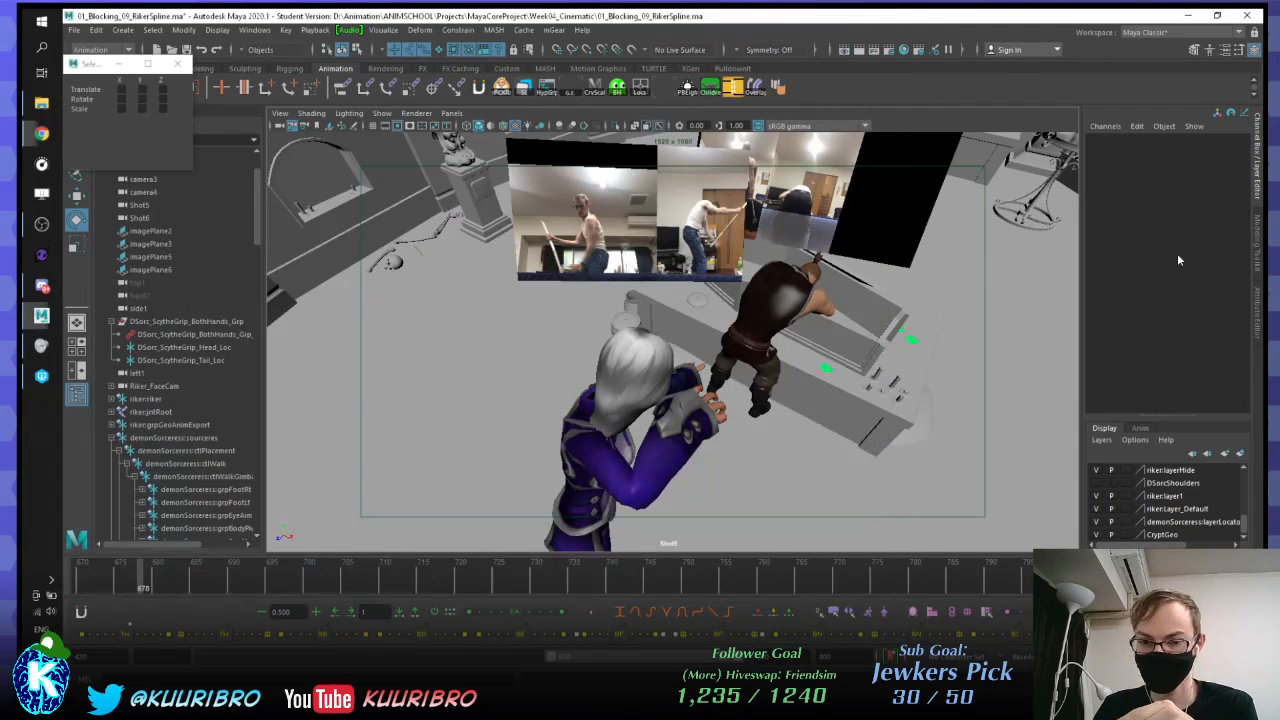
pyautogui.moveTo(127, 585); pyautogui.dragTo(226, 576)
pyautogui.moveTo(432, 564); pyautogui.dragTo(322, 565)
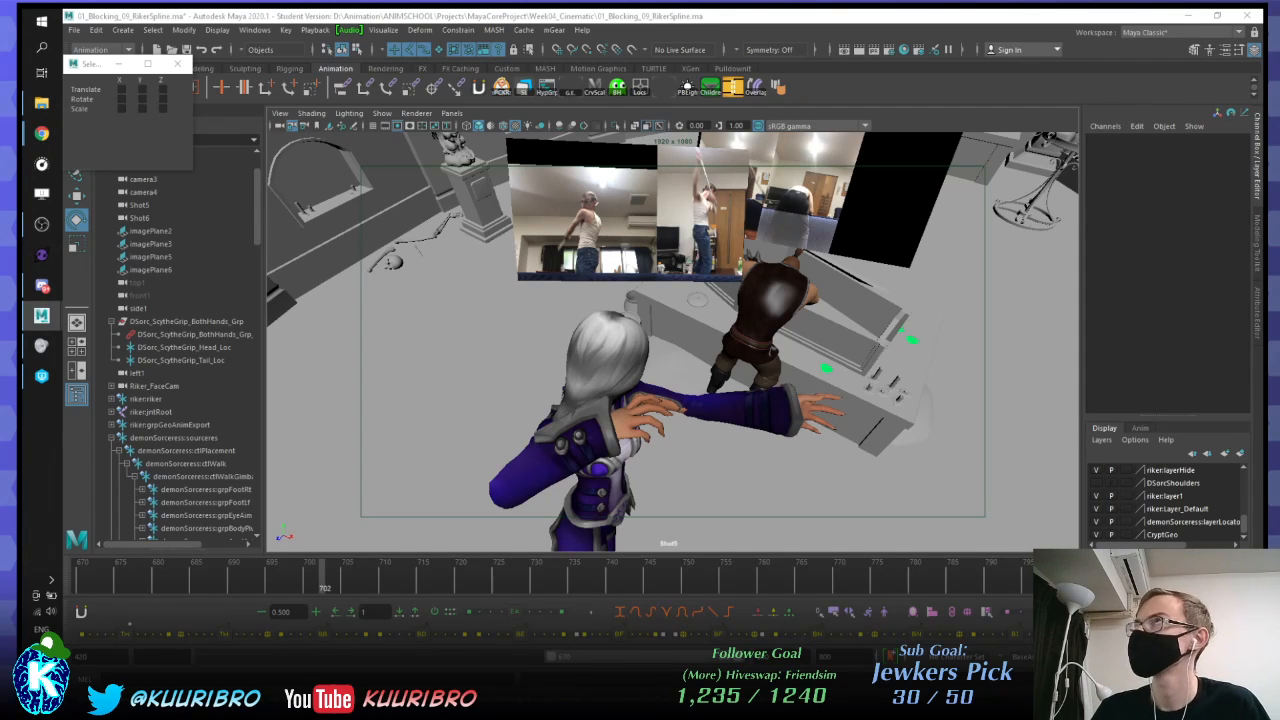
pyautogui.hotkey('ctrl', 'z')
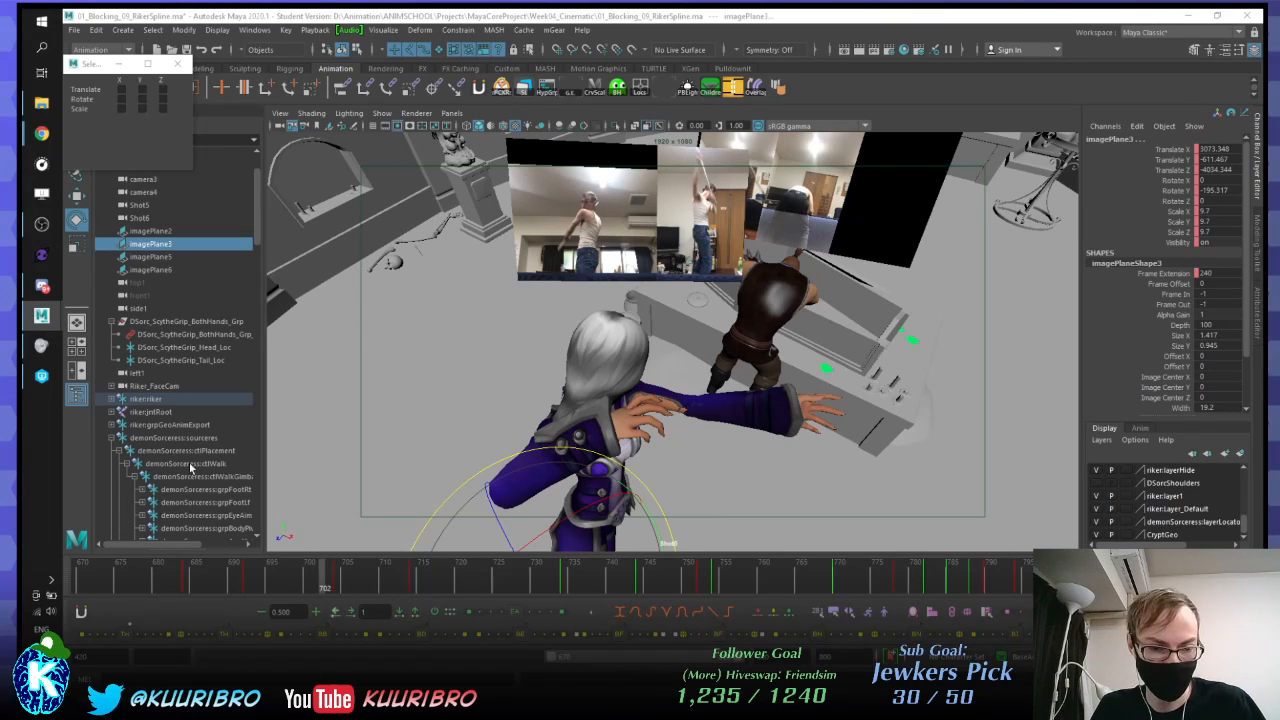
pyautogui.moveTo(98, 585); pyautogui.dragTo(56, 583)
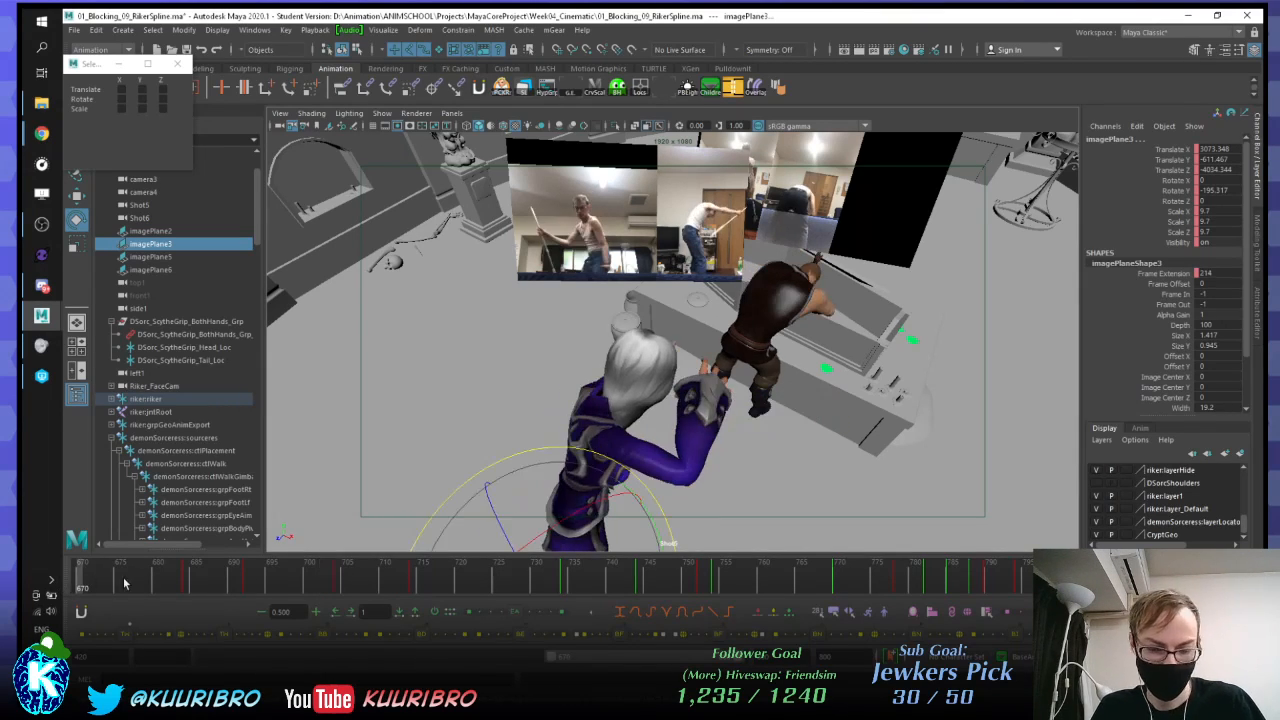
# Step: Find the shot's first frame on the timeline and set the playback range to start at frame 669
pyautogui.moveTo(554, 658); pyautogui.dragTo(549, 658)
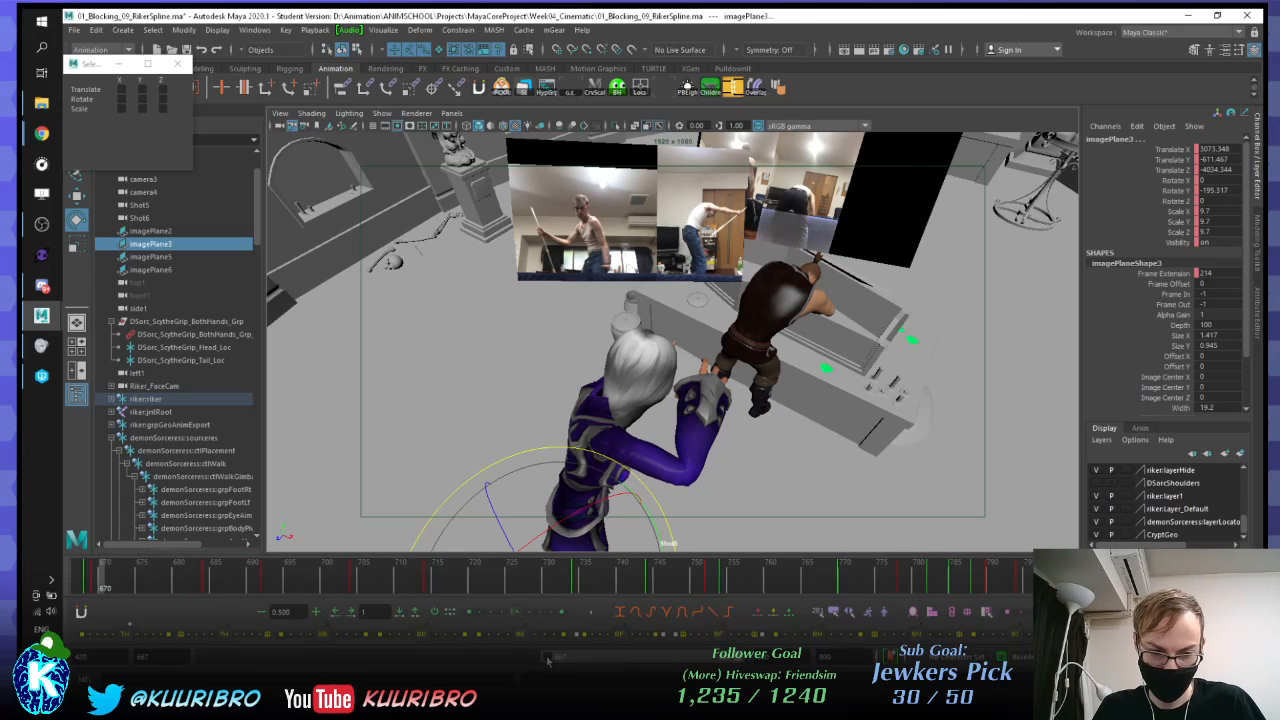
pyautogui.click(75, 579)
pyautogui.hotkey('alt', '.')
pyautogui.hotkey('alt', '.')
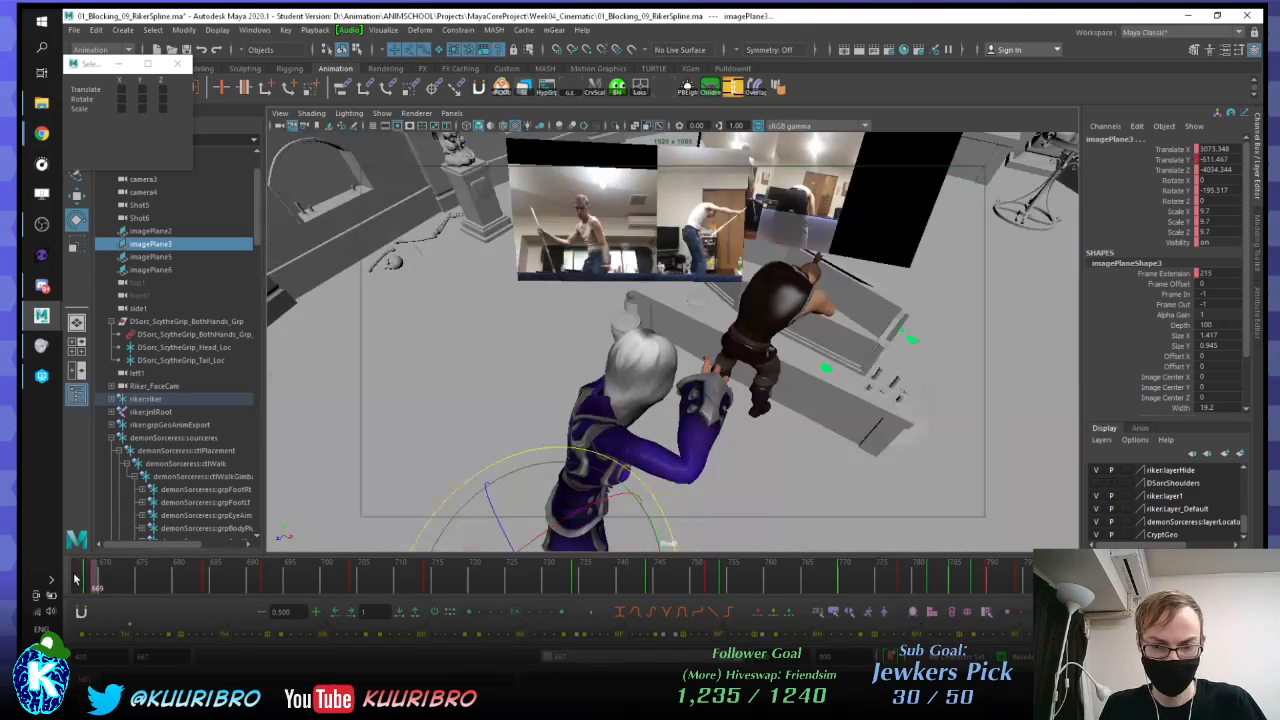
pyautogui.press('alt+')
pyautogui.hotkey('alt', '.')
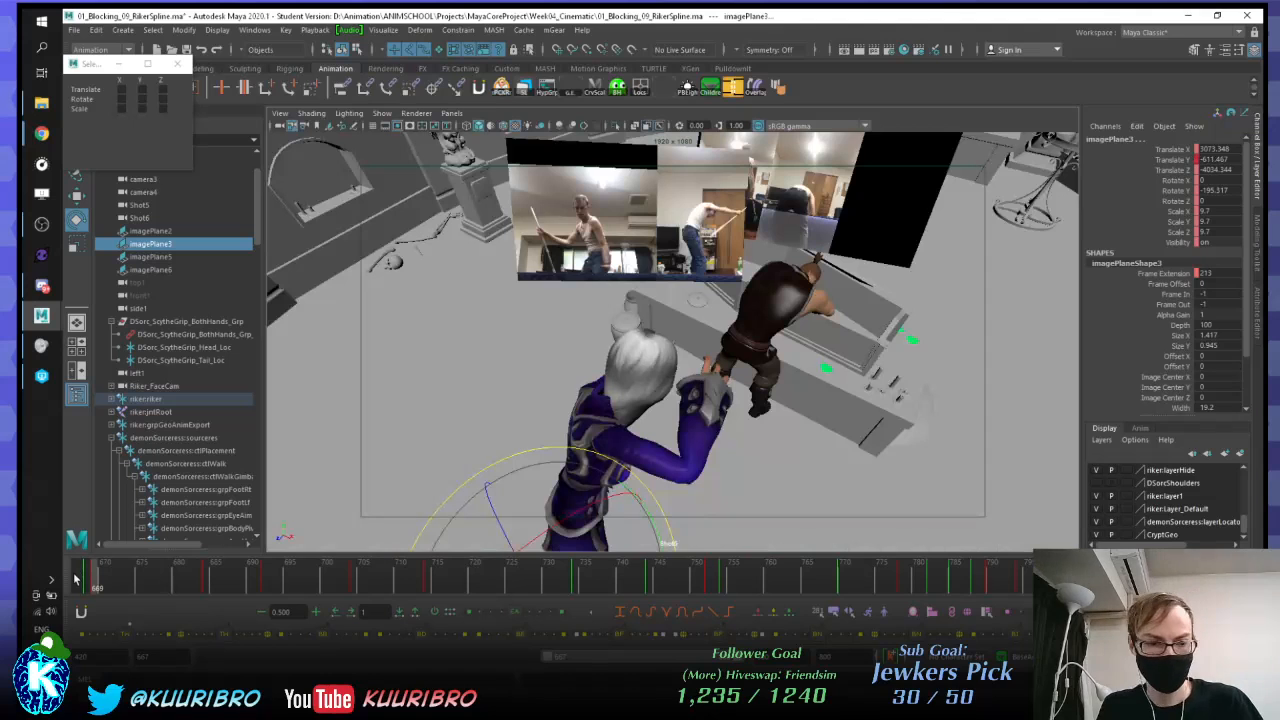
pyautogui.moveTo(152, 656); pyautogui.dragTo(72, 648)
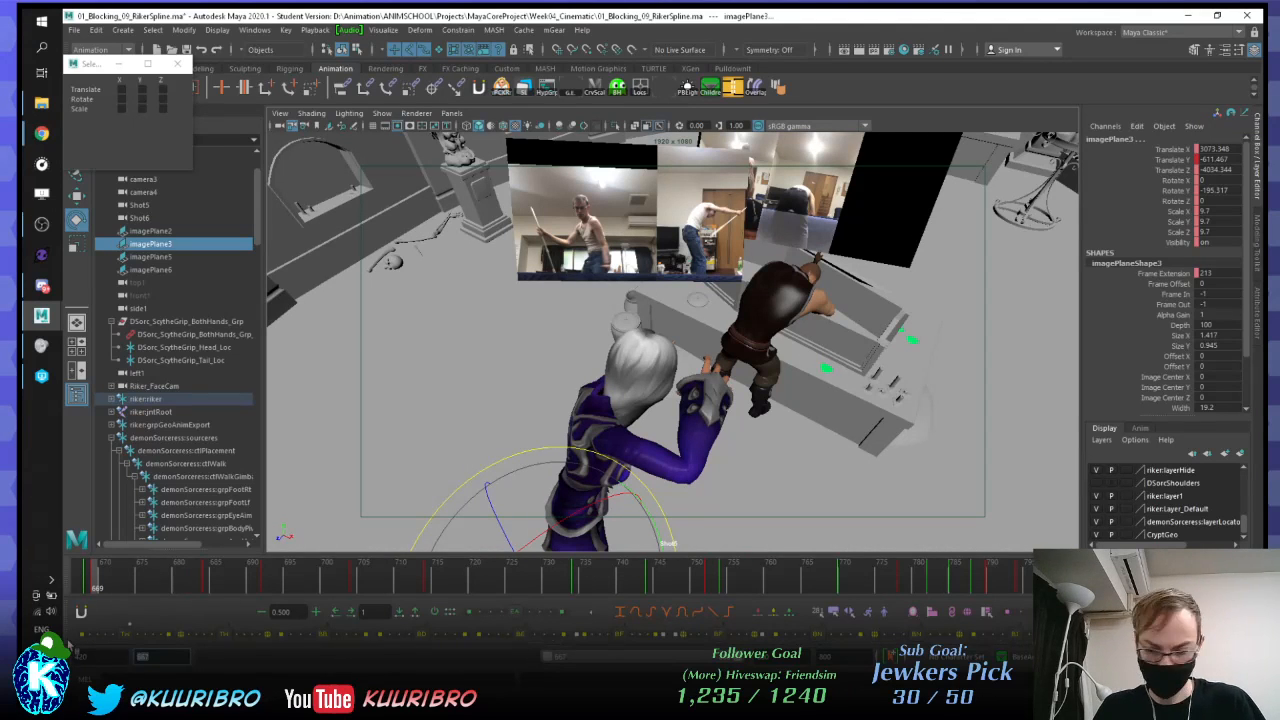
pyautogui.write('669')
pyautogui.press('Return')
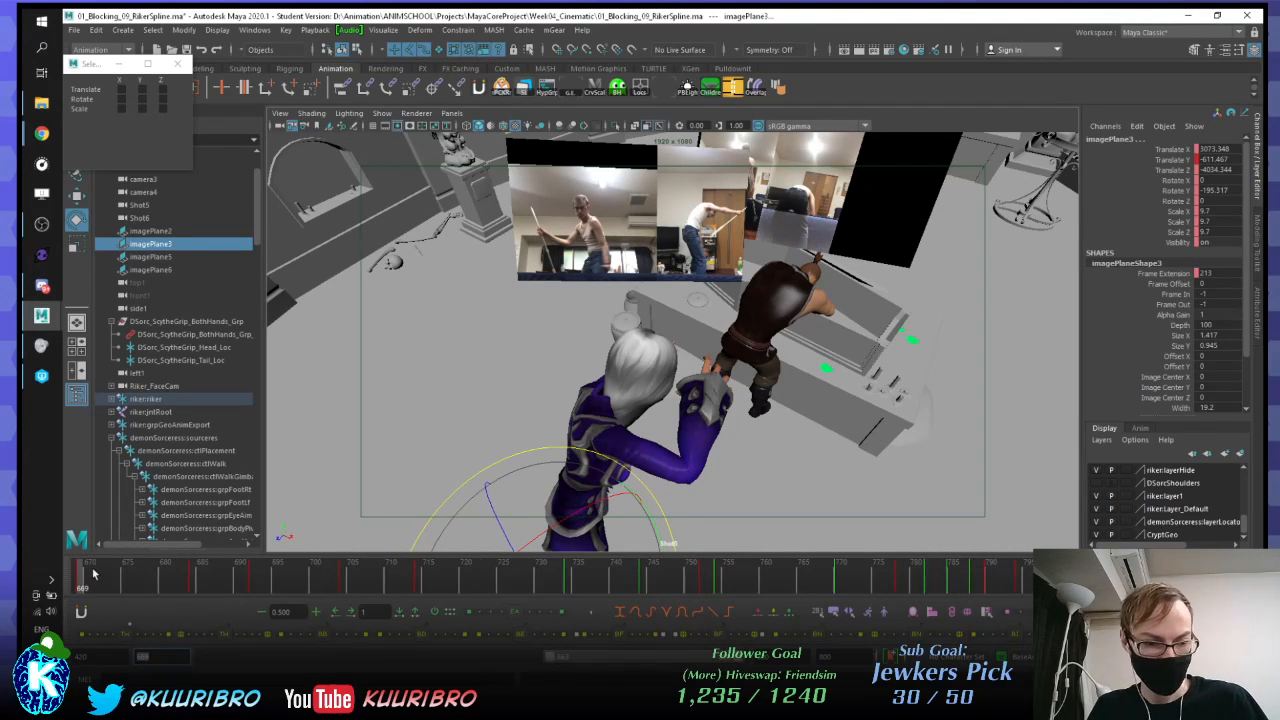
# Step: Select the imagePlane5 reference plane and frame it in a perspective view beside the shot camera
pyautogui.moveTo(90, 570)
pyautogui.mouseDown()
pyautogui.moveTo(305, 559)
pyautogui.moveTo(105, 570)
pyautogui.mouseUp()
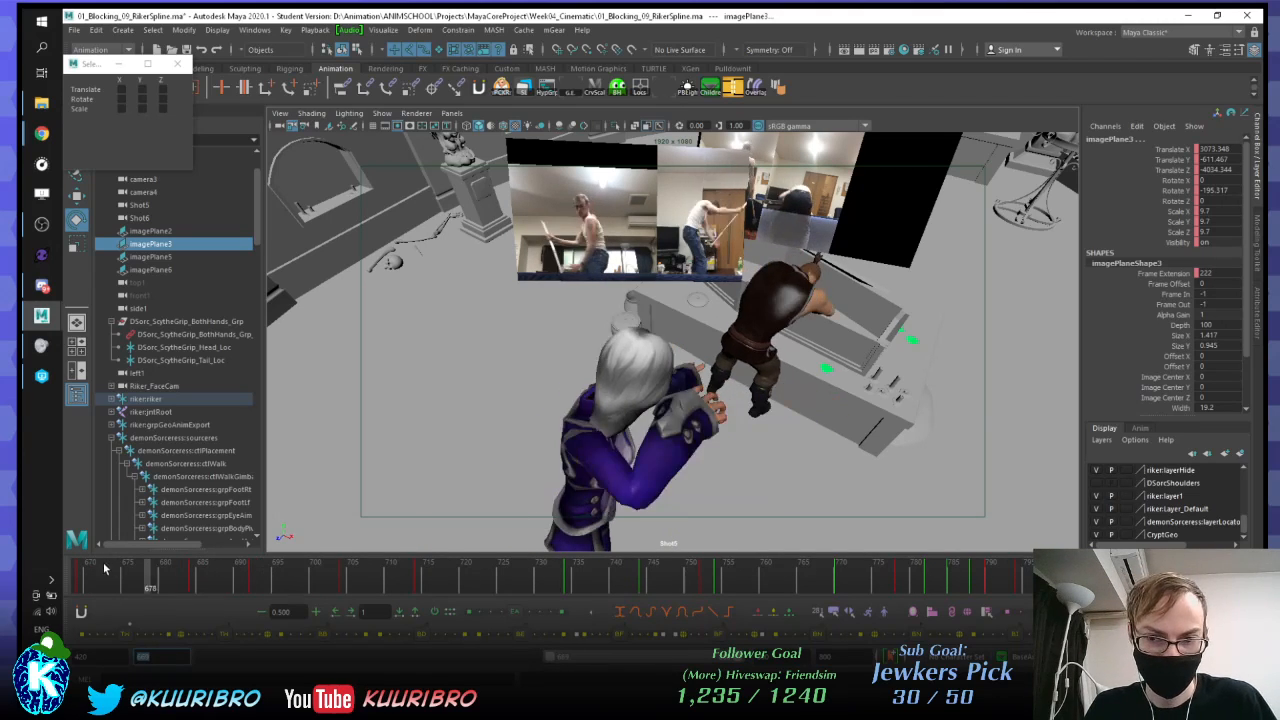
pyautogui.click(813, 222)
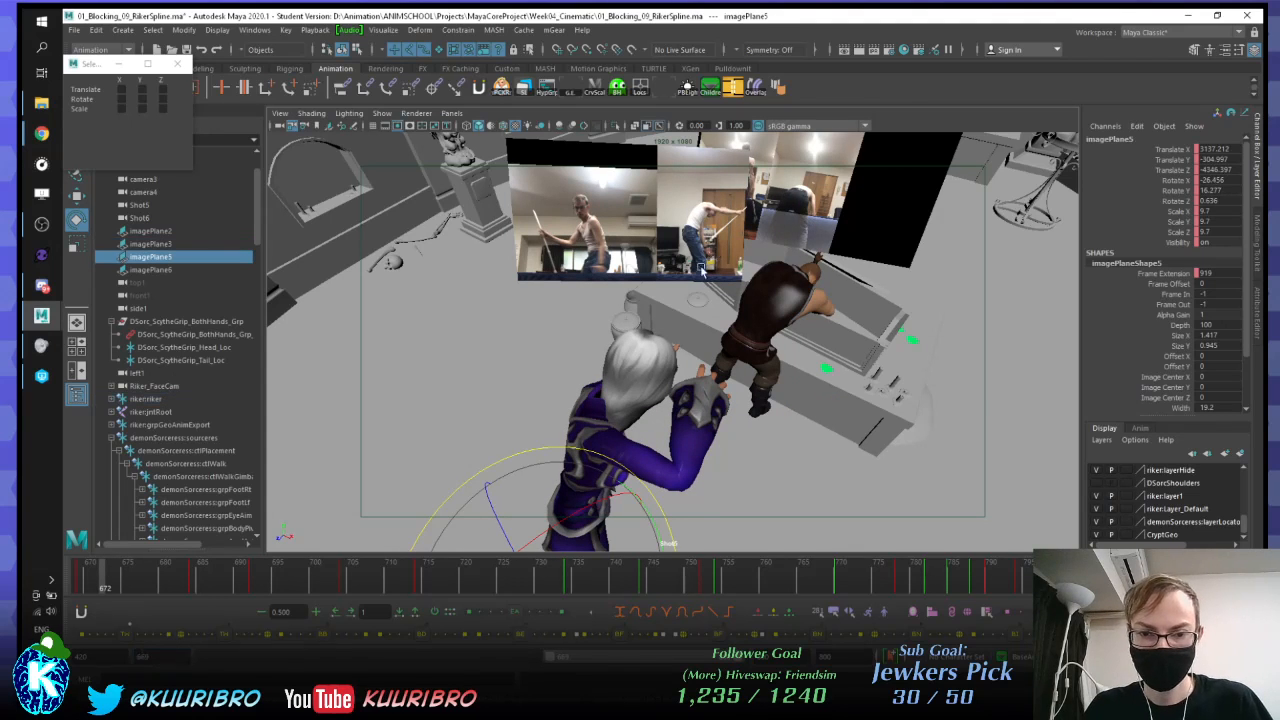
pyautogui.press('space')
pyautogui.keyDown('alt'); pyautogui.moveTo(836, 307); pyautogui.dragTo(908, 283); pyautogui.keyUp('alt')
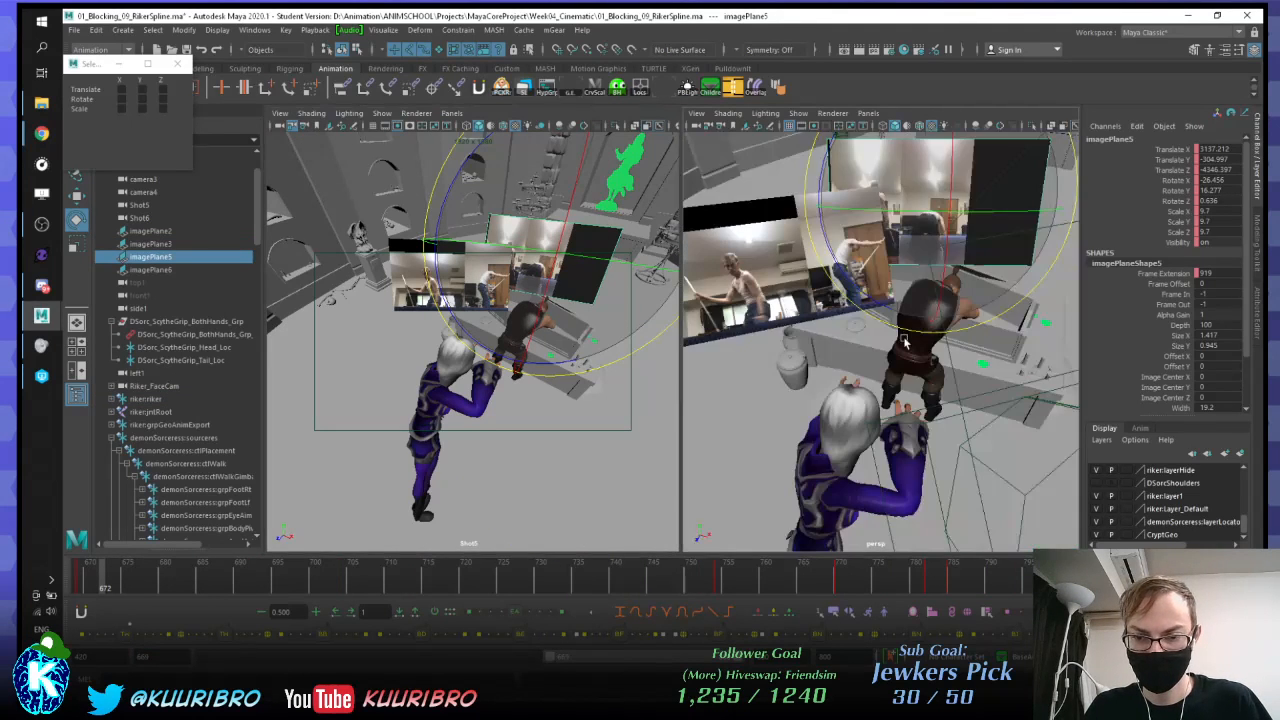
pyautogui.press('f')
pyautogui.keyDown('alt'); pyautogui.moveTo(908, 275); pyautogui.dragTo(909, 300, button='middle'); pyautogui.keyUp('alt')
pyautogui.moveTo(910, 300)
pyautogui.keyDown('alt'); pyautogui.mouseDown(button='right')
pyautogui.moveTo(977, 246)
pyautogui.moveTo(906, 289)
pyautogui.mouseUp(button='right'); pyautogui.keyUp('alt')
pyautogui.keyDown('alt'); pyautogui.moveTo(906, 289); pyautogui.dragTo(900, 325); pyautogui.keyUp('alt')
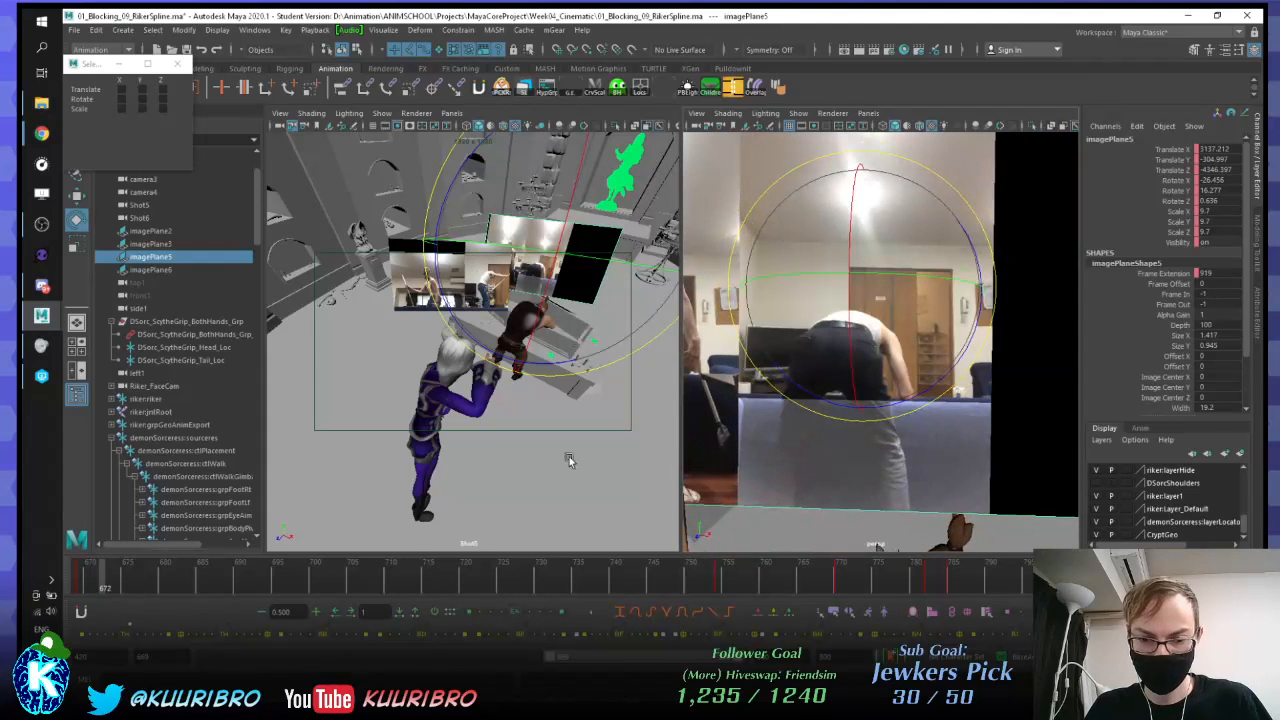
# Step: Step frame by frame through the back-view reference between frames 669 and 682 to study the hip and body movement
pyautogui.click(104, 578)
pyautogui.hotkey('alt', ',')
pyautogui.hotkey('alt', ',')
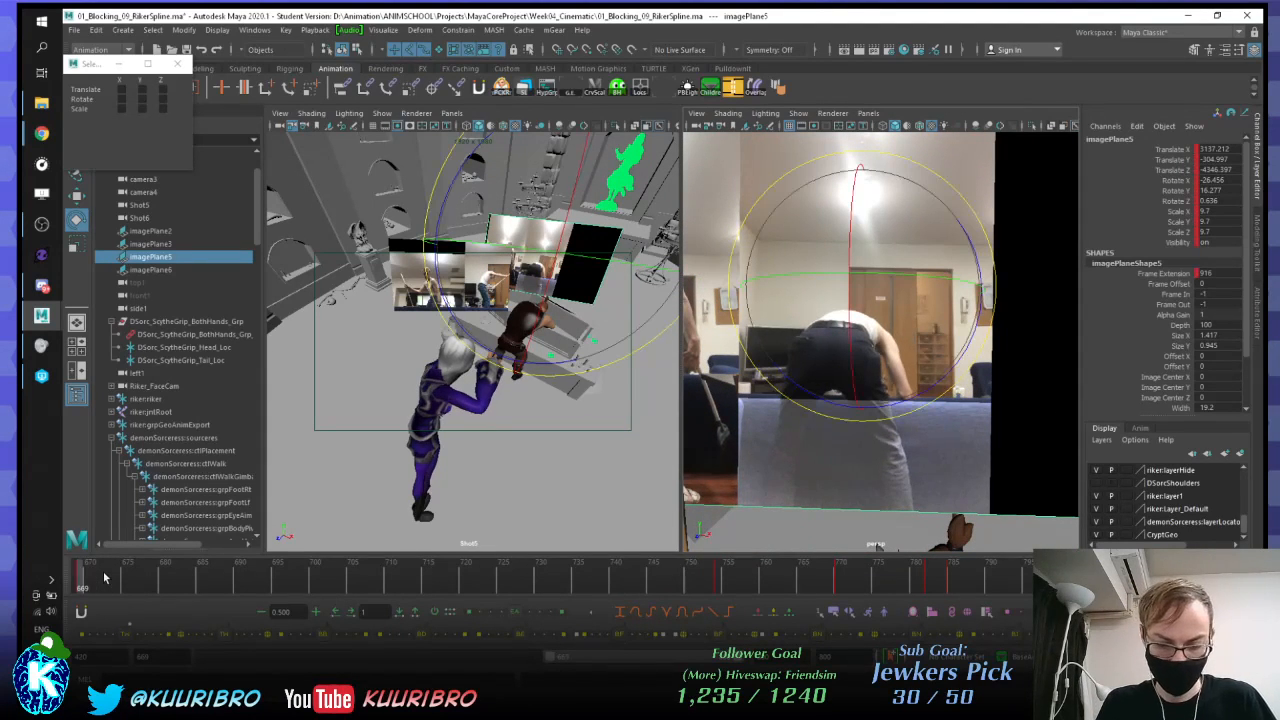
pyautogui.hotkey('alt', '.')
pyautogui.hotkey('alt', '.')
pyautogui.hotkey('alt', '.')
pyautogui.hotkey('alt', '.')
pyautogui.hotkey('alt', '.')
pyautogui.hotkey('alt', '.')
pyautogui.hotkey('alt', '.')
pyautogui.hotkey('alt', '.')
pyautogui.hotkey('alt', '.')
pyautogui.hotkey('alt', '.')
pyautogui.hotkey('alt', '.')
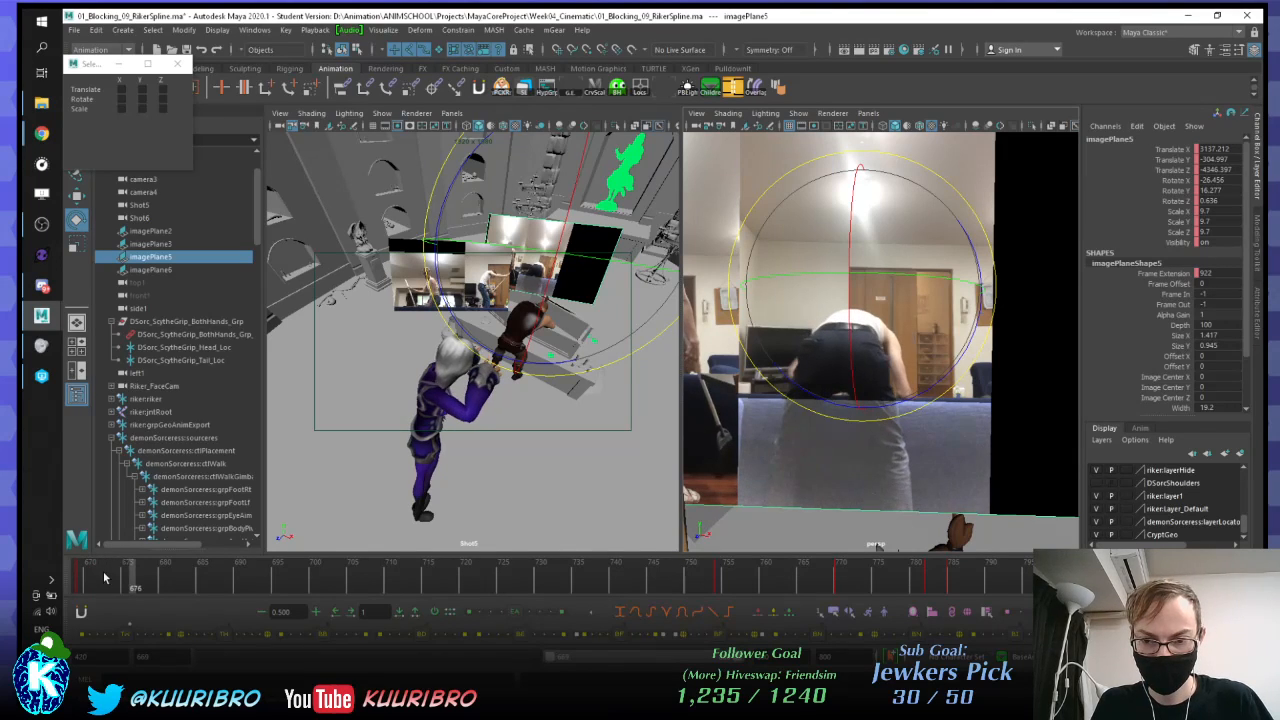
pyautogui.hotkey('alt', '.')
pyautogui.hotkey('alt', '.')
pyautogui.hotkey('alt', '.')
pyautogui.hotkey('alt', '.')
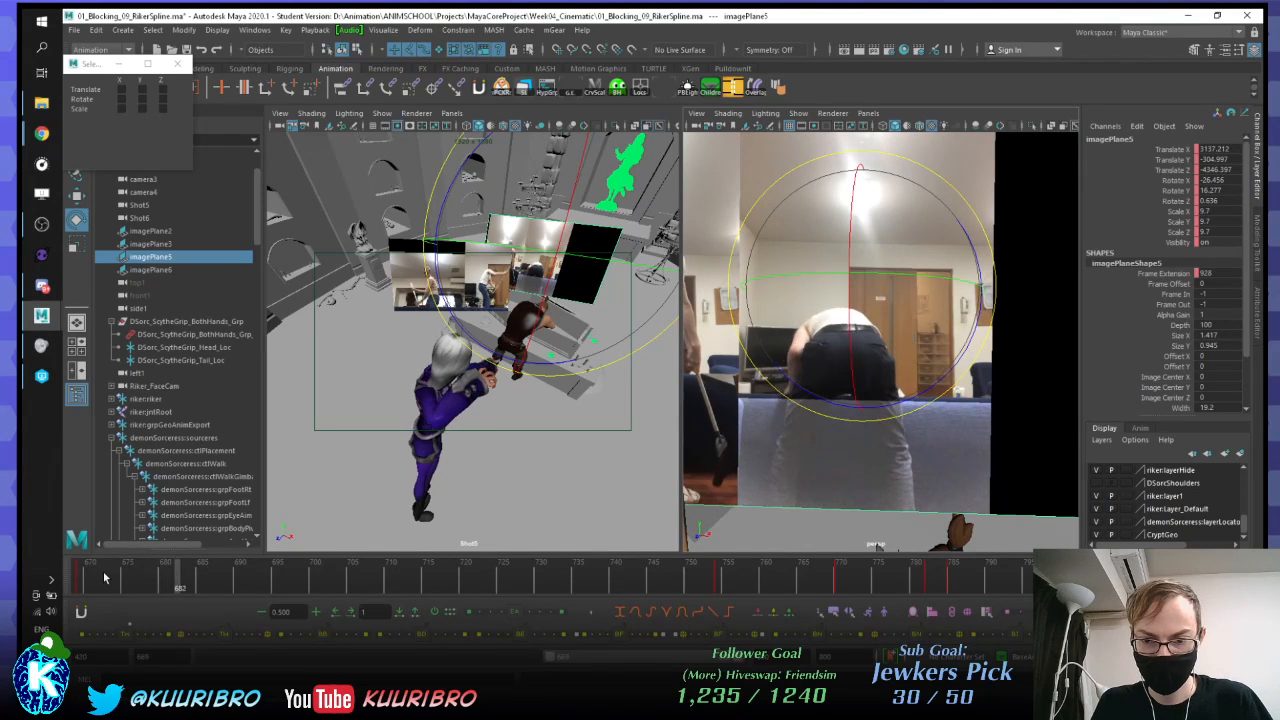
pyautogui.hotkey('alt', ',')
pyautogui.hotkey('alt', ',')
pyautogui.hotkey('alt', ',')
pyautogui.hotkey('alt', ',')
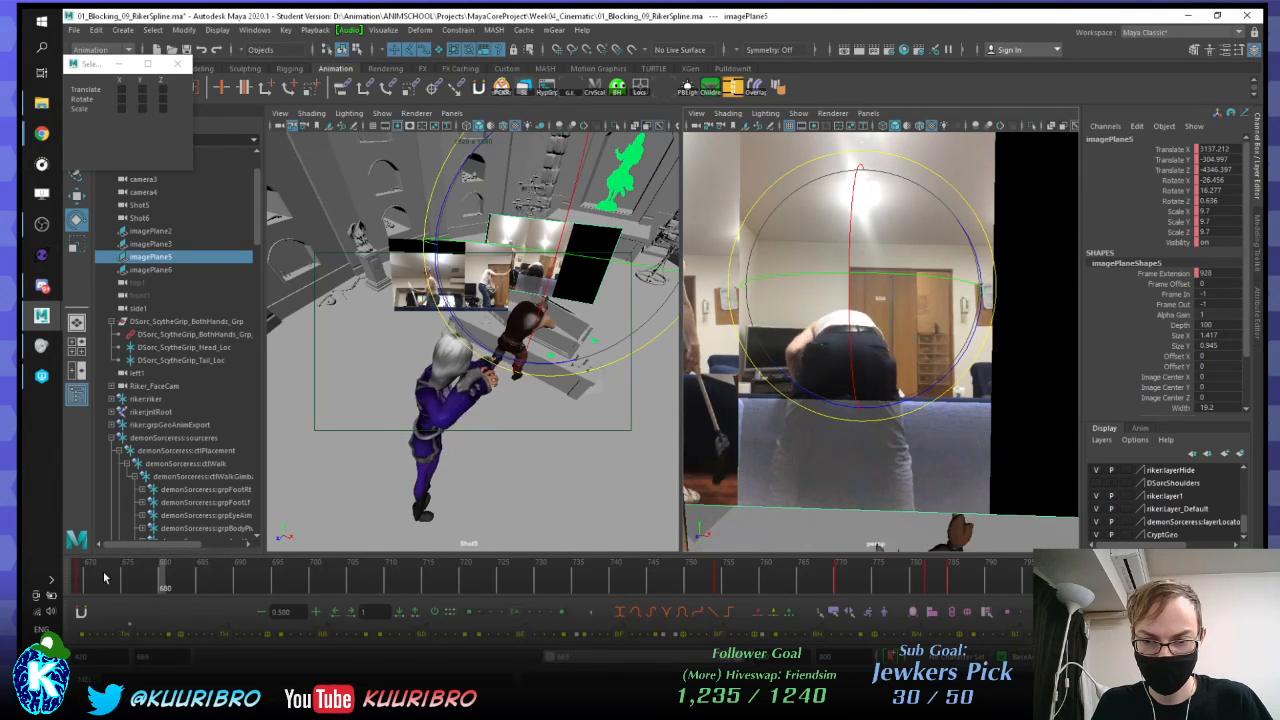
pyautogui.hotkey('alt', '.')
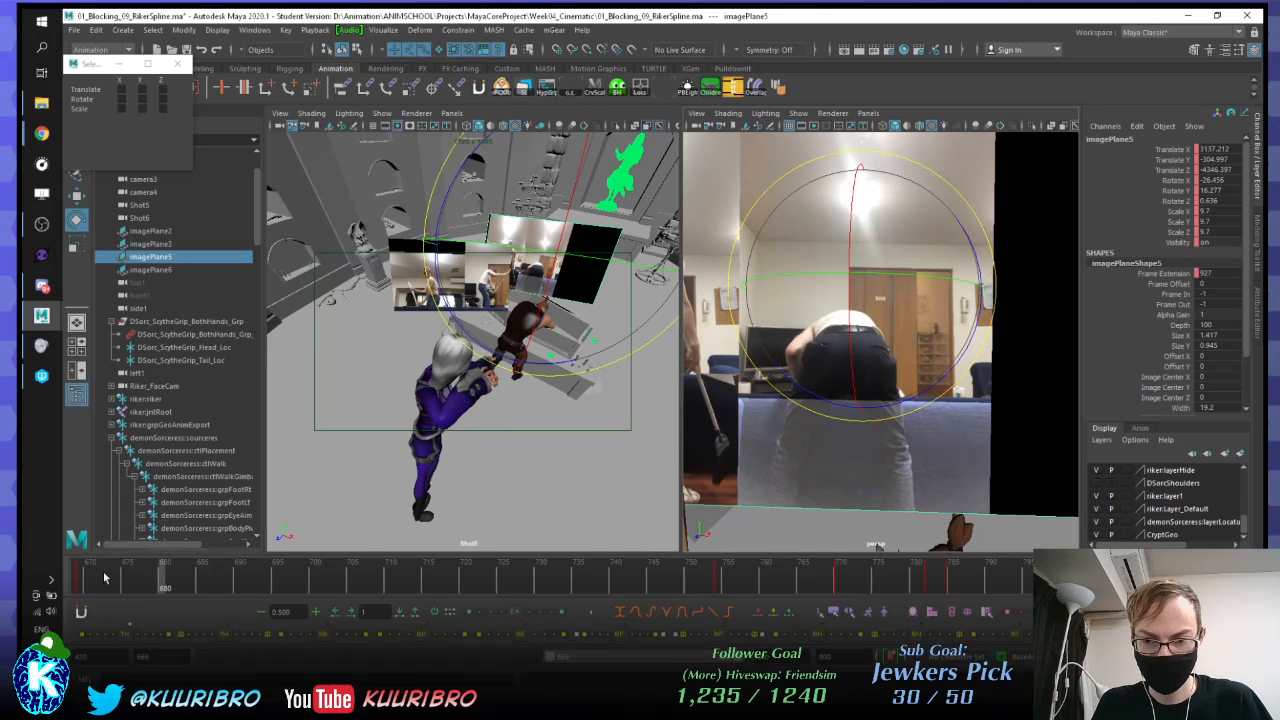
pyautogui.hotkey('alt', ',')
pyautogui.hotkey('alt', ',')
pyautogui.hotkey('alt', '.')
pyautogui.hotkey('alt', '.')
pyautogui.hotkey('alt', '.')
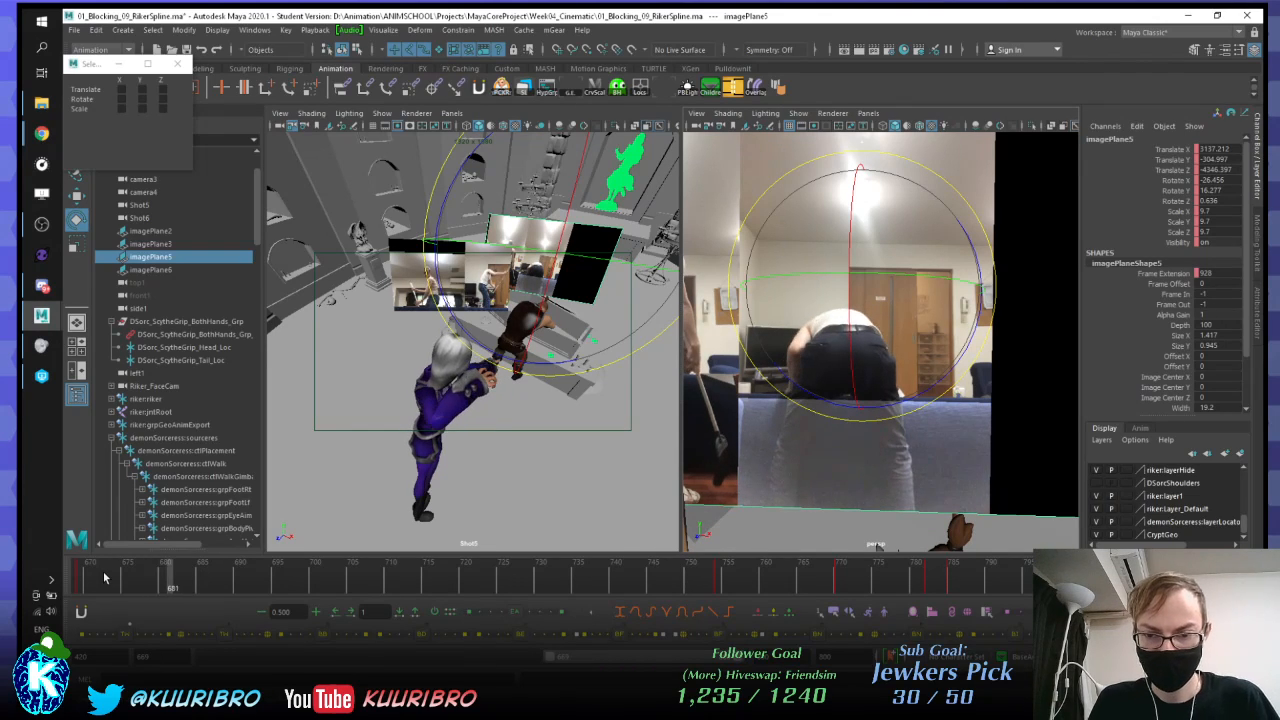
pyautogui.hotkey('alt', ',')
pyautogui.hotkey('alt', ',')
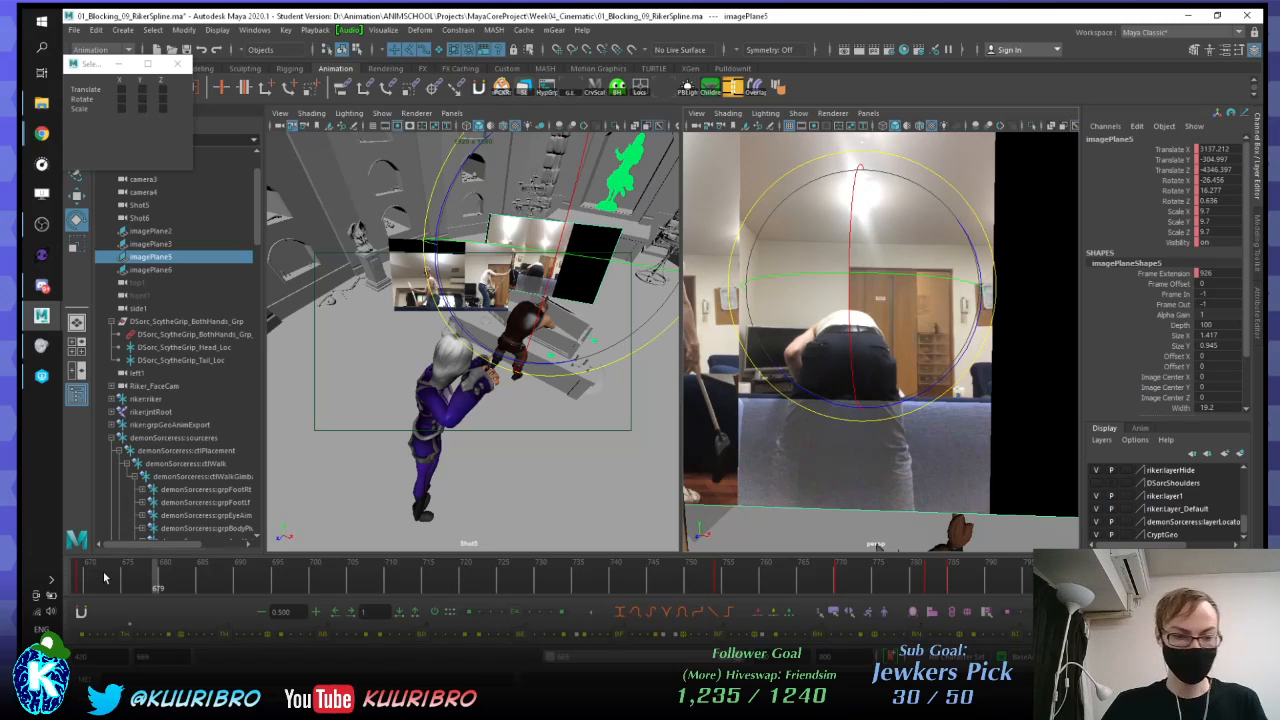
pyautogui.hotkey('alt', '.')
# Step: Select Riker's body control and blend its pose at frame 680 fully to the next key's pose
pyautogui.scroll(-5, 866, 258)
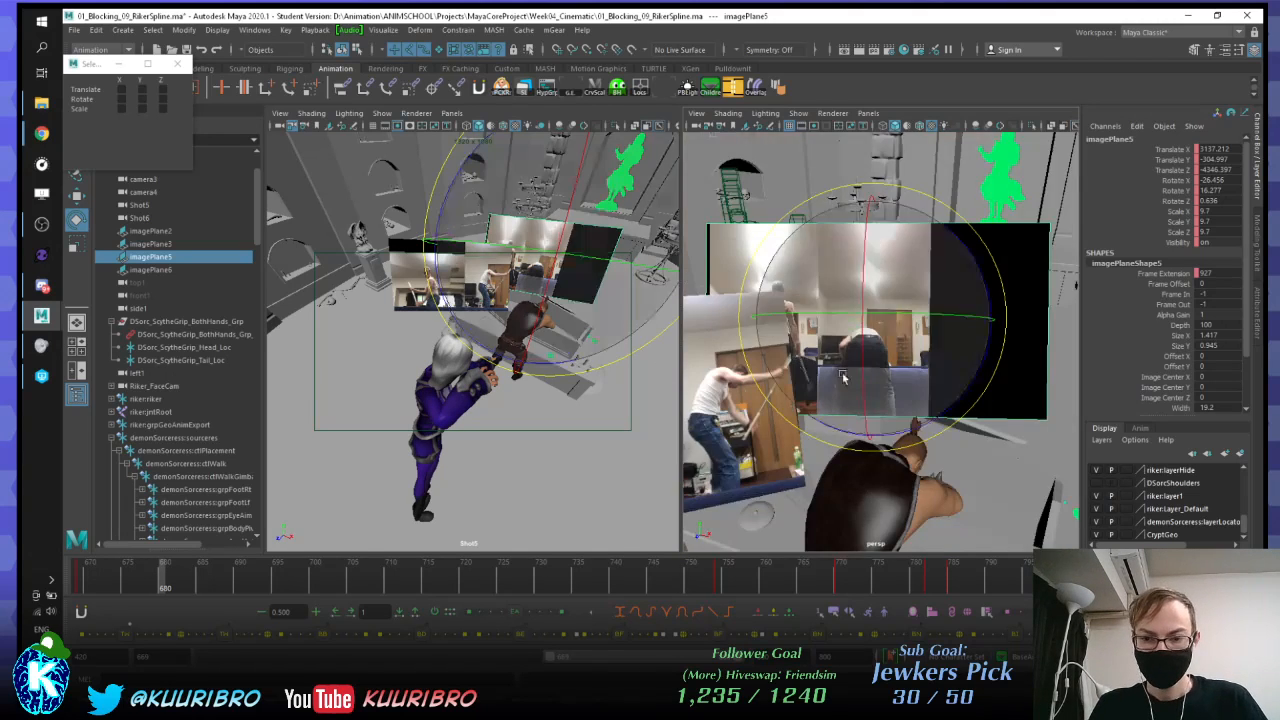
pyautogui.click(724, 472)
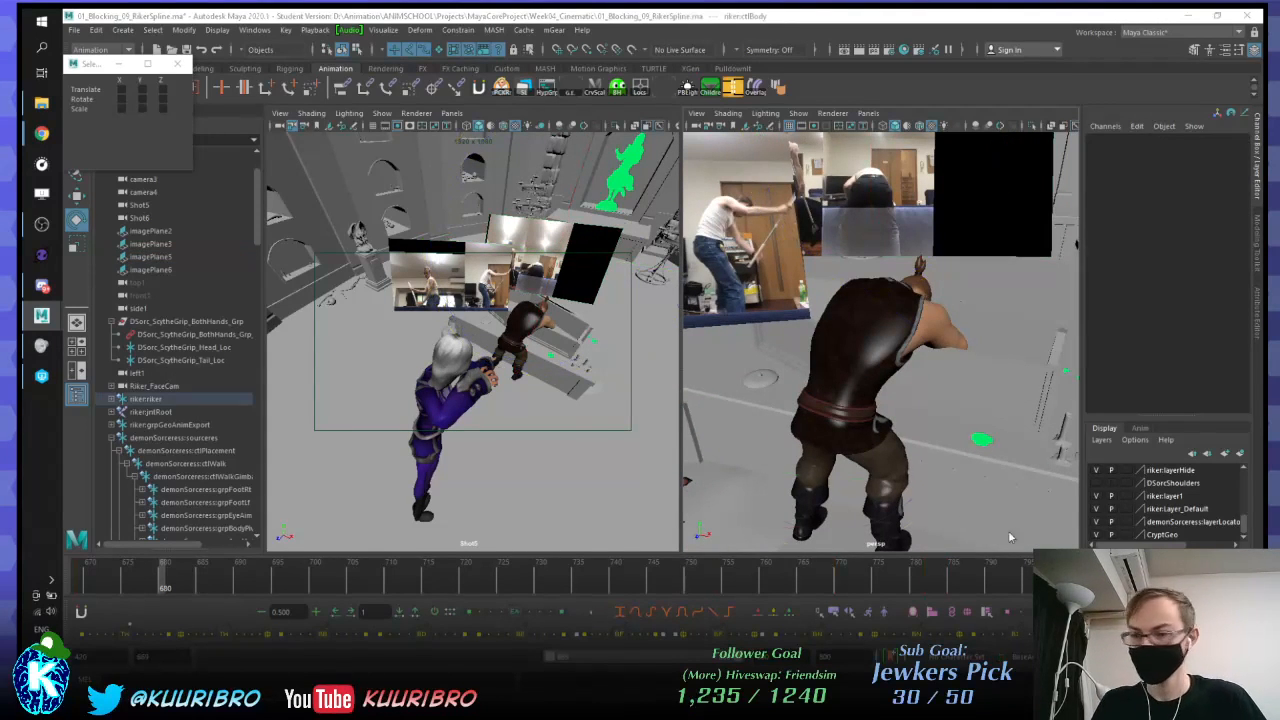
pyautogui.keyDown('alt'); pyautogui.moveTo(724, 472); pyautogui.dragTo(902, 355); pyautogui.keyUp('alt')
pyautogui.keyDown('alt'); pyautogui.moveTo(902, 353); pyautogui.dragTo(915, 425, button='middle'); pyautogui.keyUp('alt')
pyautogui.keyDown('alt'); pyautogui.moveTo(915, 425); pyautogui.dragTo(908, 357, button='right'); pyautogui.keyUp('alt')
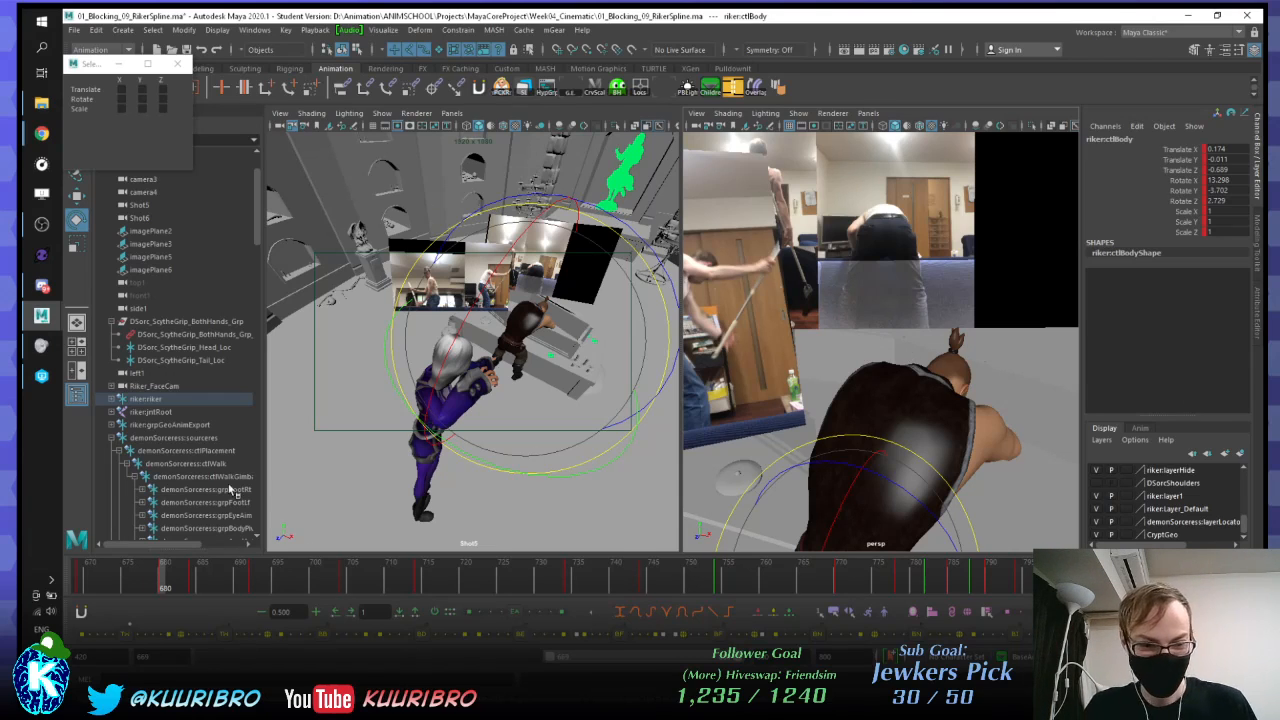
pyautogui.keyDown('alt'); pyautogui.moveTo(955, 224); pyautogui.dragTo(895, 275); pyautogui.keyUp('alt')
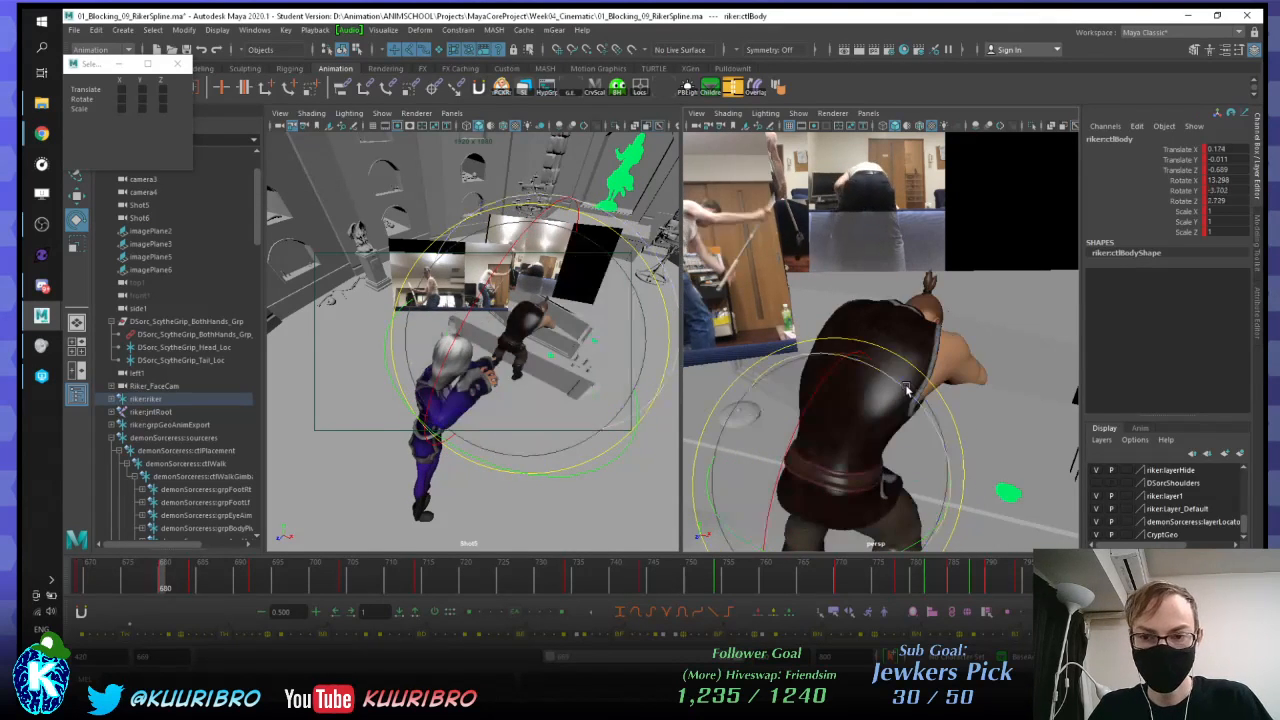
pyautogui.hotkey('alt', 'v')
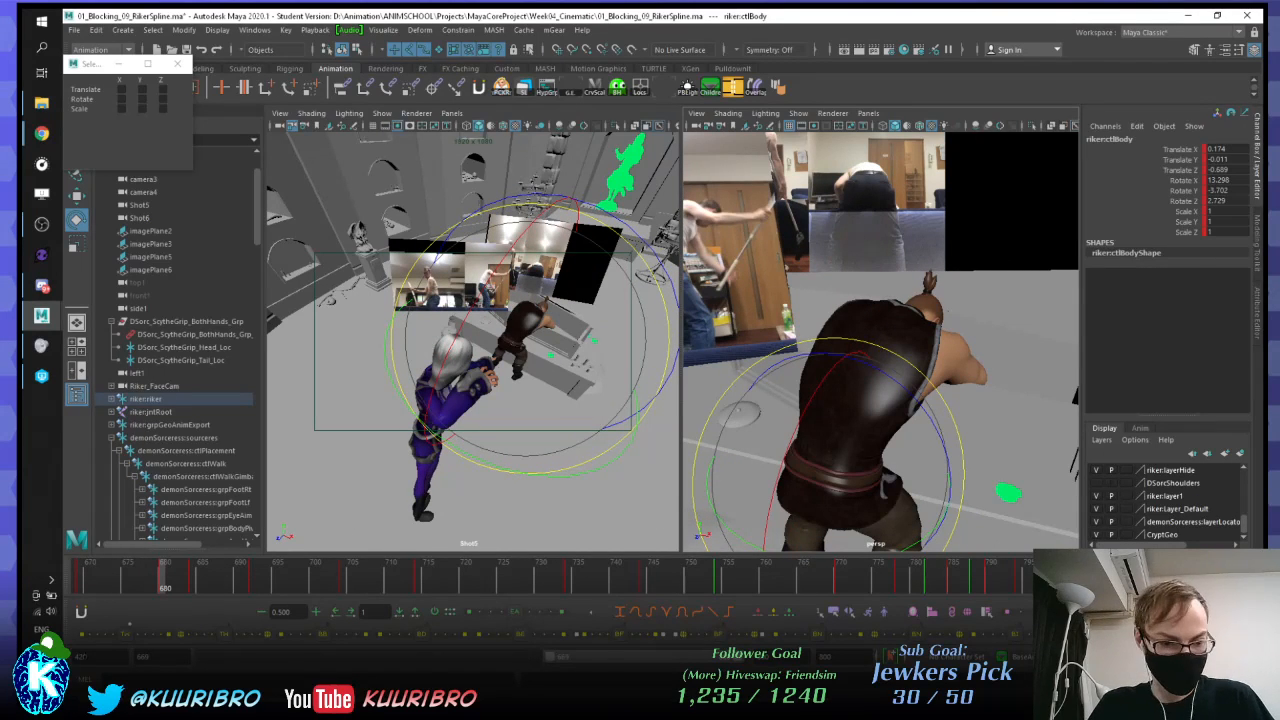
pyautogui.click(162, 633)
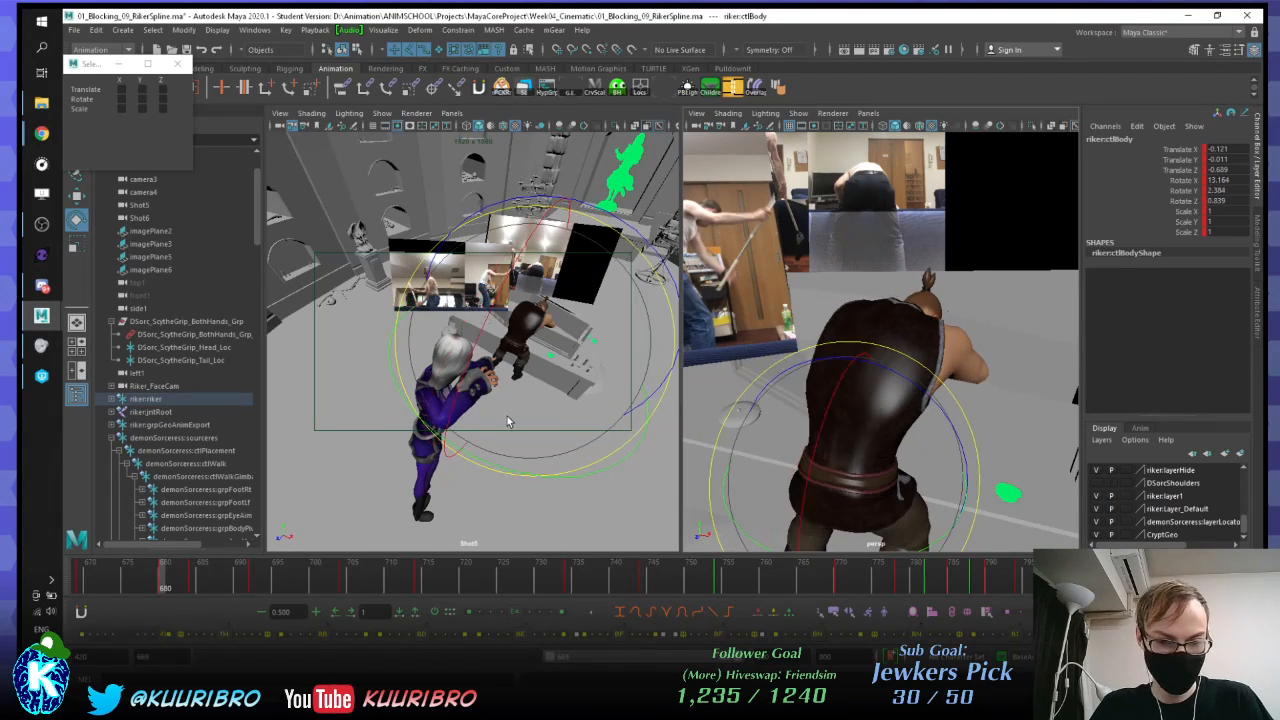
# Step: Flip through the keys around frame 680 to compare Riker's neighbouring body poses
pyautogui.middleClick(588, 369)
pyautogui.press('.')
pyautogui.press(',')
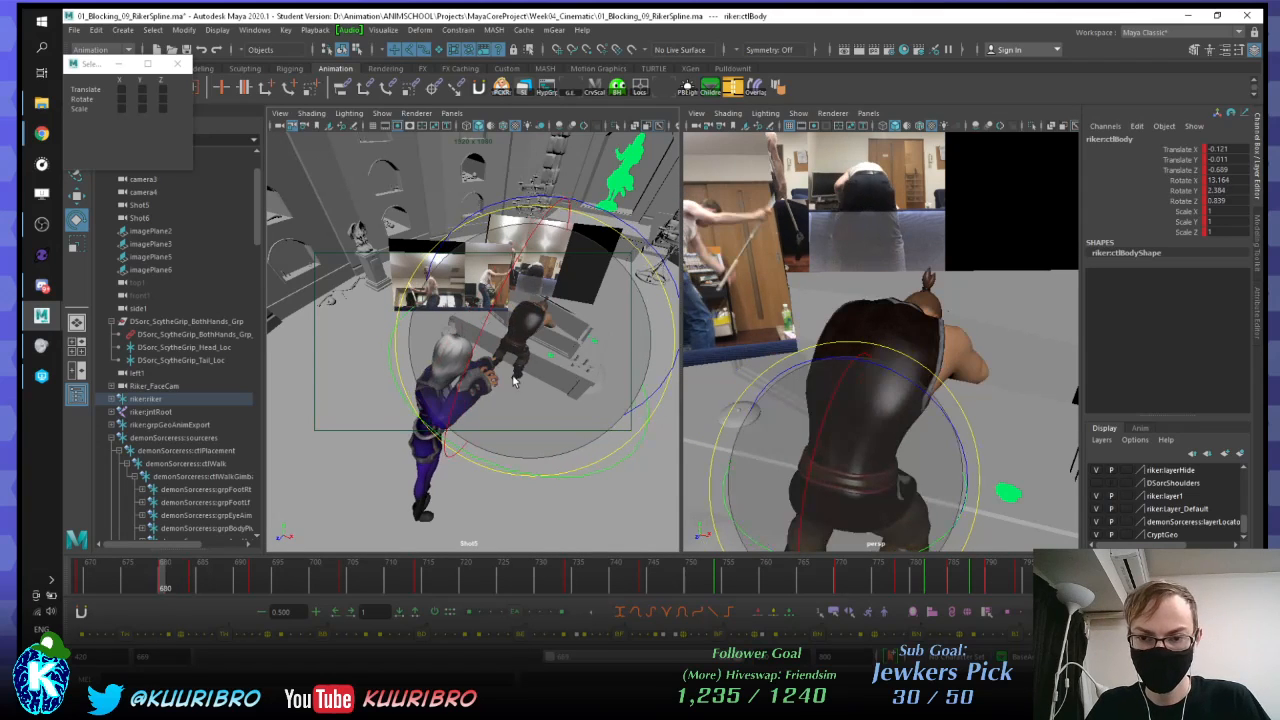
pyautogui.press(',')
pyautogui.press('.')
pyautogui.press('.')
pyautogui.press(',')
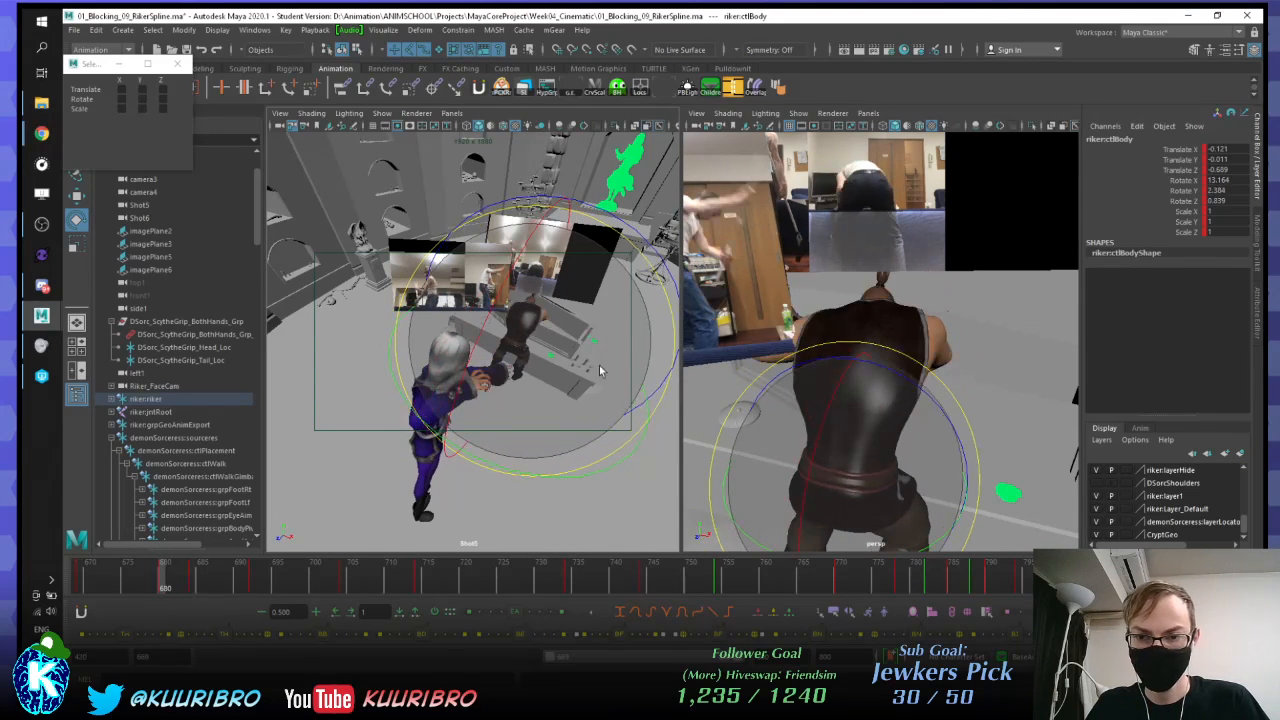
pyautogui.press(',')
pyautogui.press('.')
# Step: Move Riker's body control at frame 680 to Translate X -0.178 and Translate Y -0.022
pyautogui.keyDown('alt'); pyautogui.moveTo(937, 451); pyautogui.dragTo(857, 310); pyautogui.keyUp('alt')
pyautogui.press('w')
pyautogui.press(',')
pyautogui.press('.')
pyautogui.press('.')
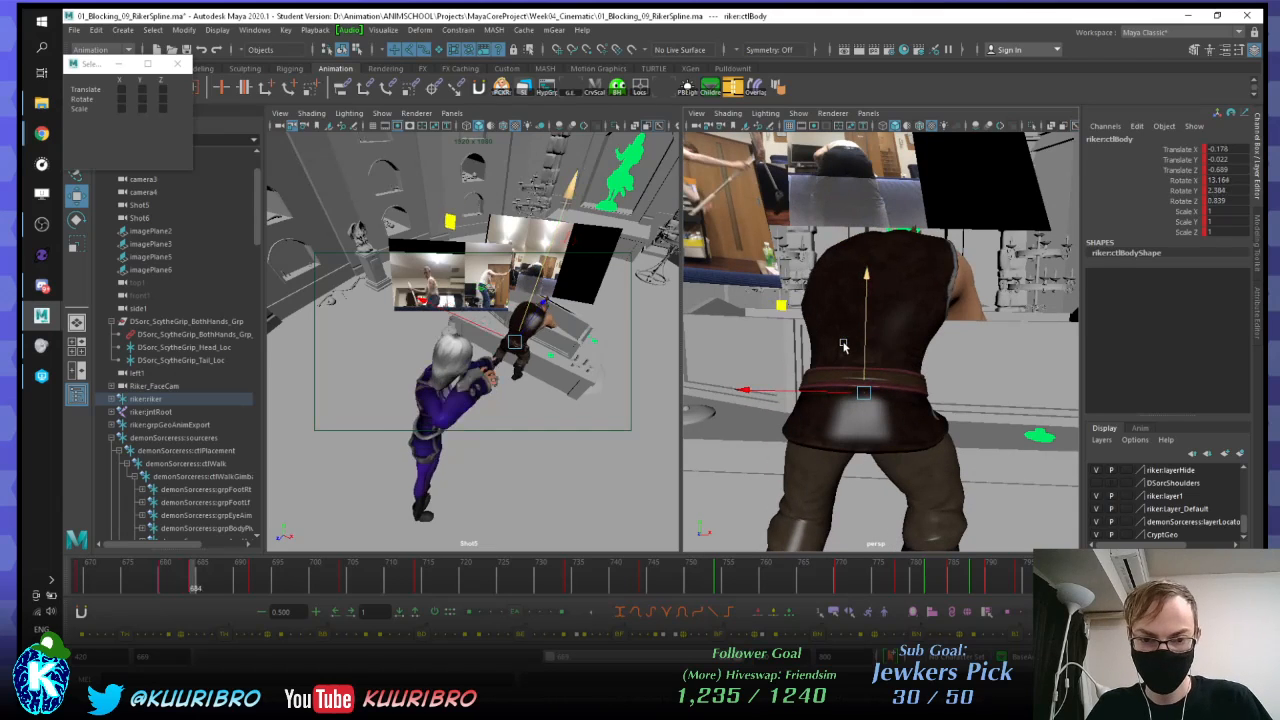
# Step: Flip back and forth between the keys at frames 680 and 684 to examine Riker's hip shift
pyautogui.press(',')
pyautogui.press('.')
pyautogui.press(',')
pyautogui.press(',')
pyautogui.press('.')
pyautogui.press('.')
pyautogui.press(',')
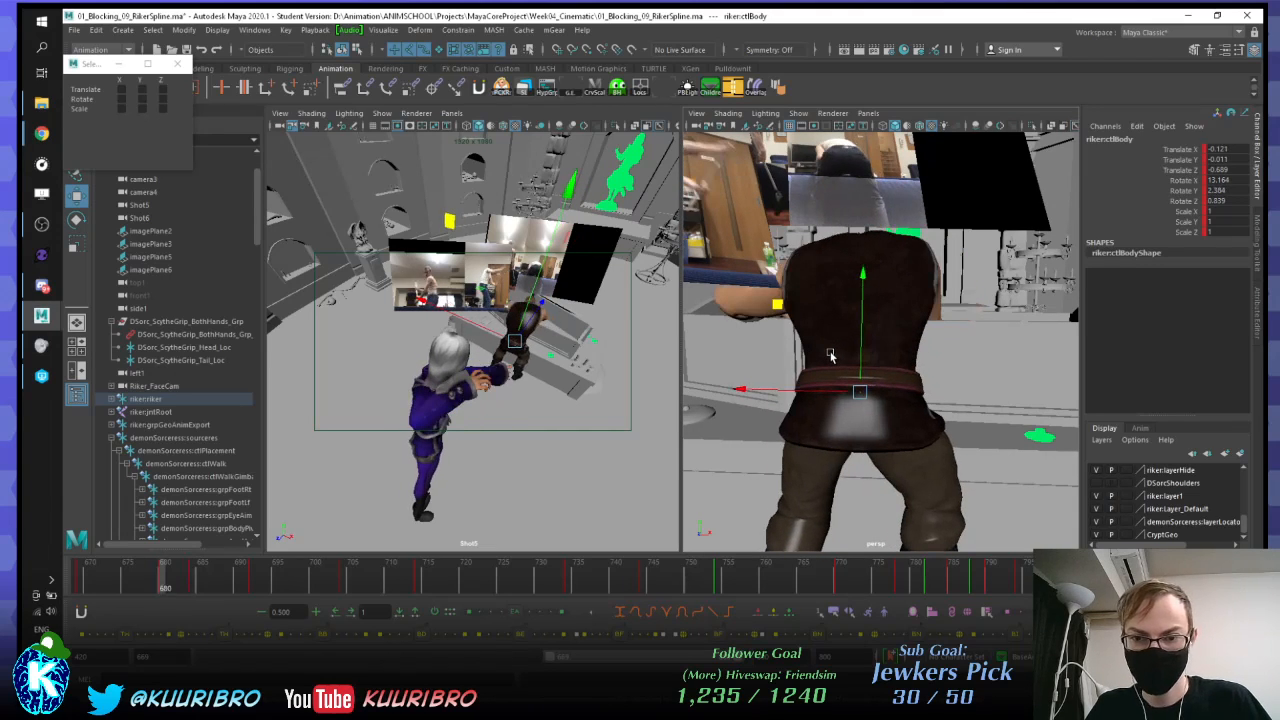
pyautogui.press(',')
pyautogui.press('.')
pyautogui.press(',')
pyautogui.press('.')
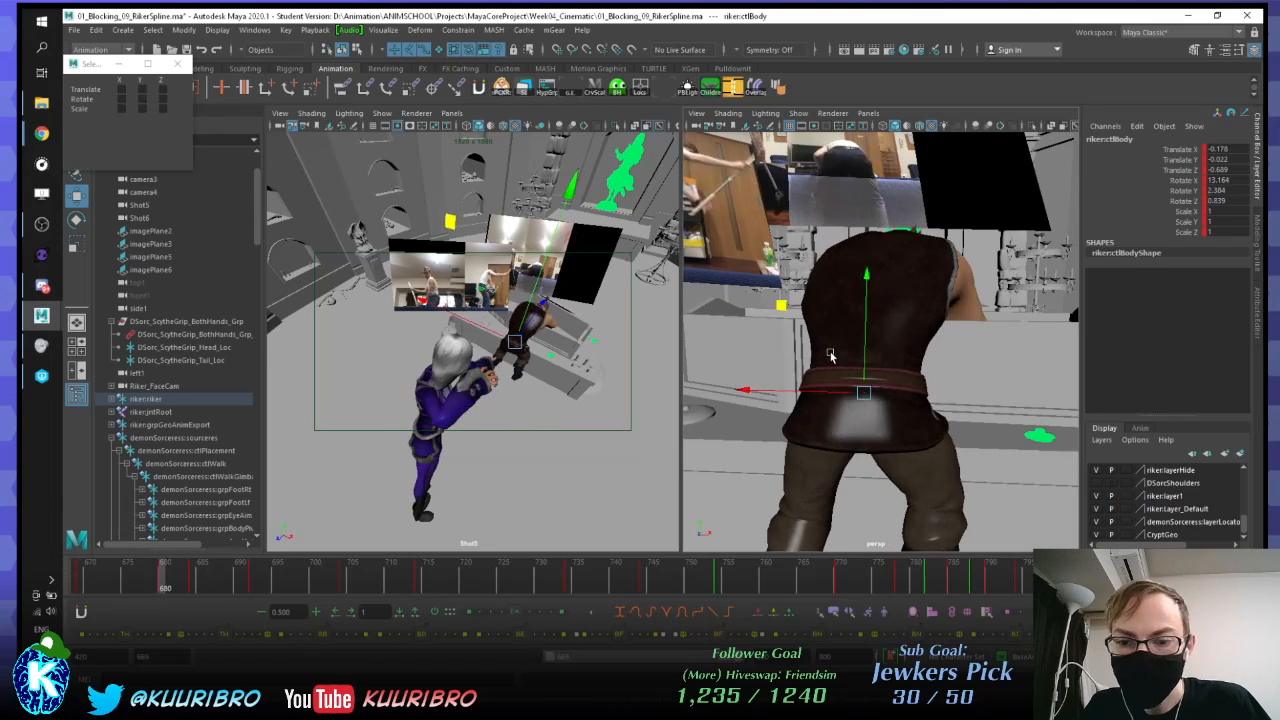
pyautogui.press(',')
pyautogui.press('.')
pyautogui.press('.')
pyautogui.press(',')
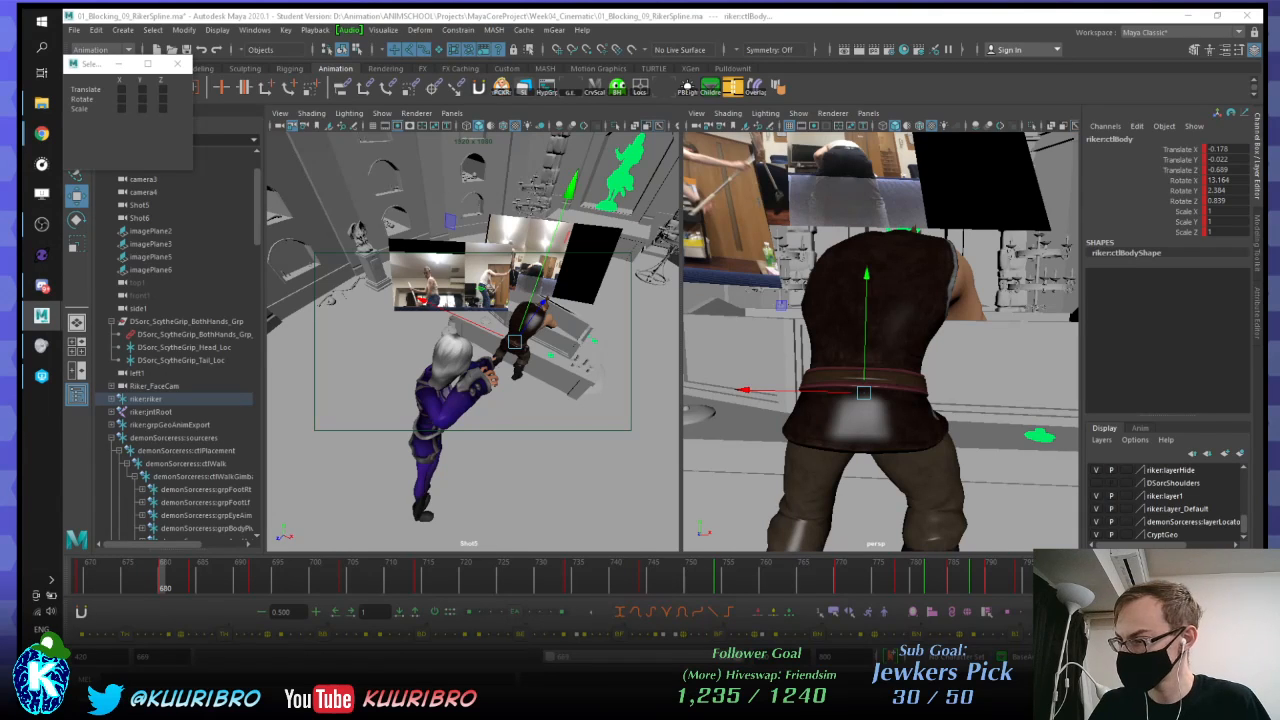
# Step: Blend Riker's body control rotation at frame 680 to X 13.184, Y 1.475 and Z 1.122
pyautogui.hotkey('alt', '.')
pyautogui.hotkey('alt', '.')
pyautogui.hotkey('alt', '.')
pyautogui.hotkey('alt', '.')
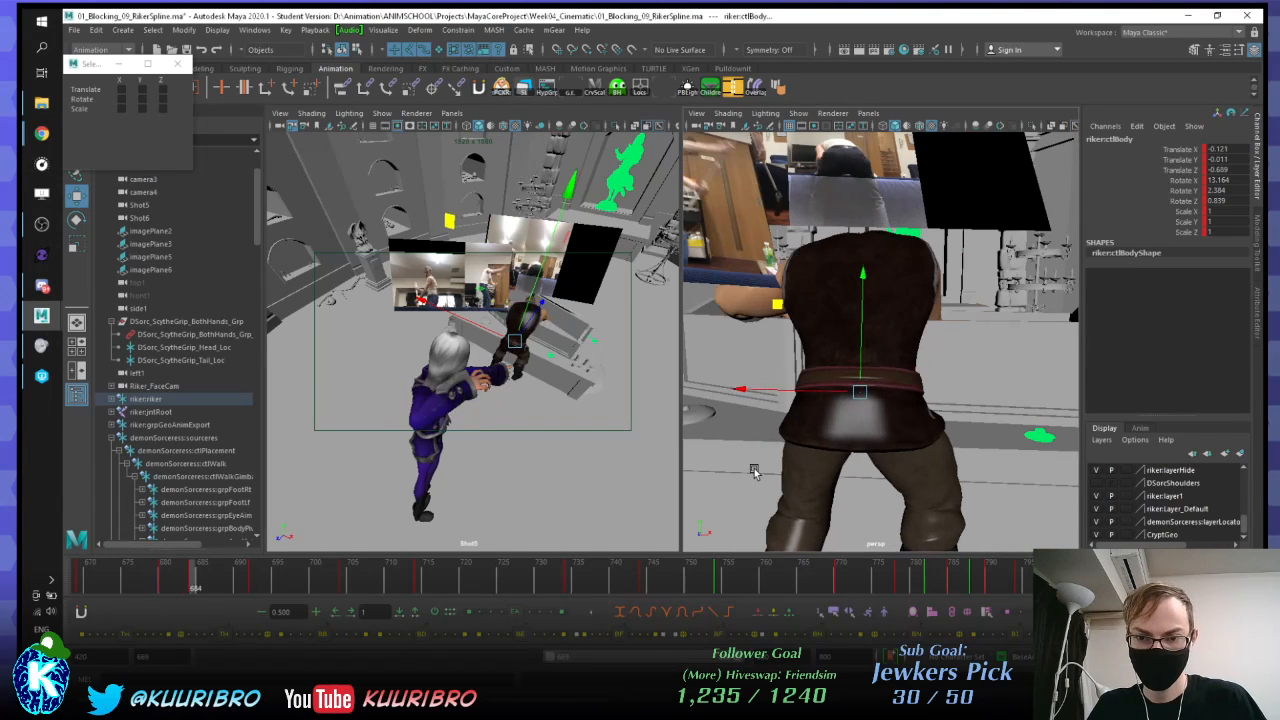
pyautogui.press(',')
pyautogui.press('.')
pyautogui.press(',')
pyautogui.press('.')
pyautogui.press(',')
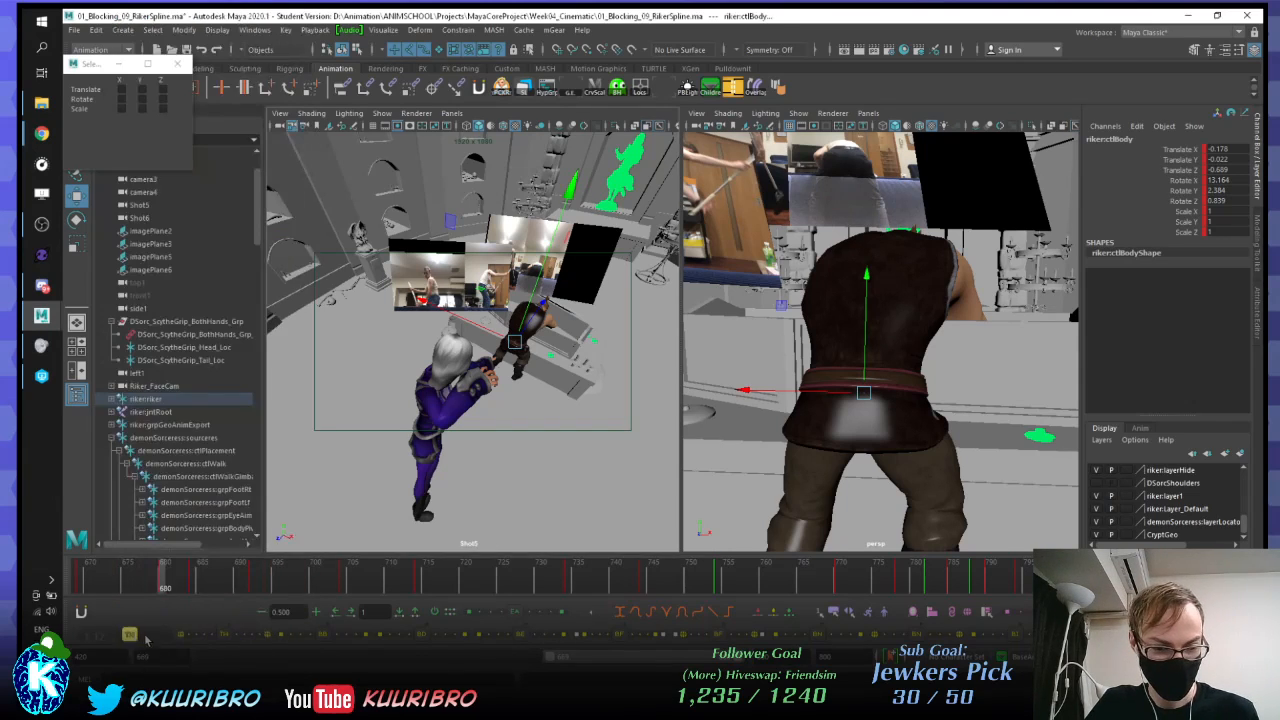
pyautogui.moveTo(146, 640); pyautogui.dragTo(163, 636)
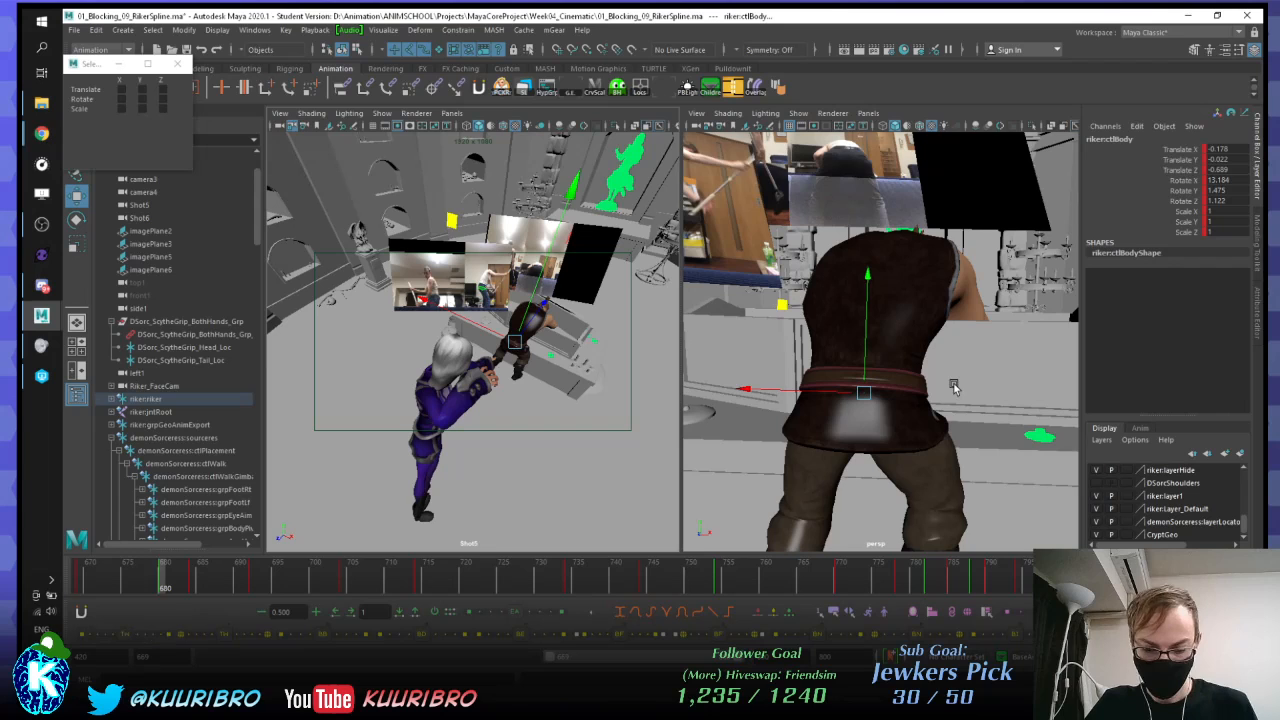
# Step: Flip repeatedly between the keys at frames 669, 680 and 684 to check how Riker's body pose moves through frame 680
pyautogui.press(',')
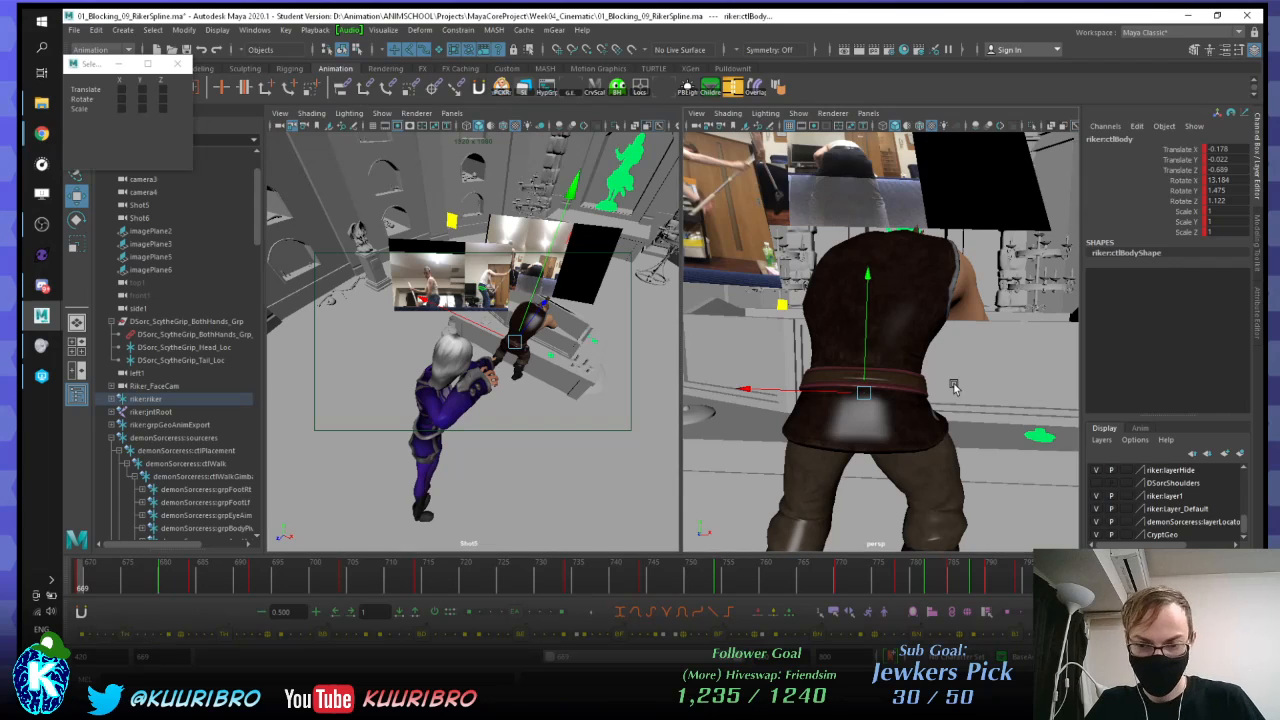
pyautogui.press(',')
pyautogui.press('.')
pyautogui.press('.')
pyautogui.press('.')
pyautogui.press(',')
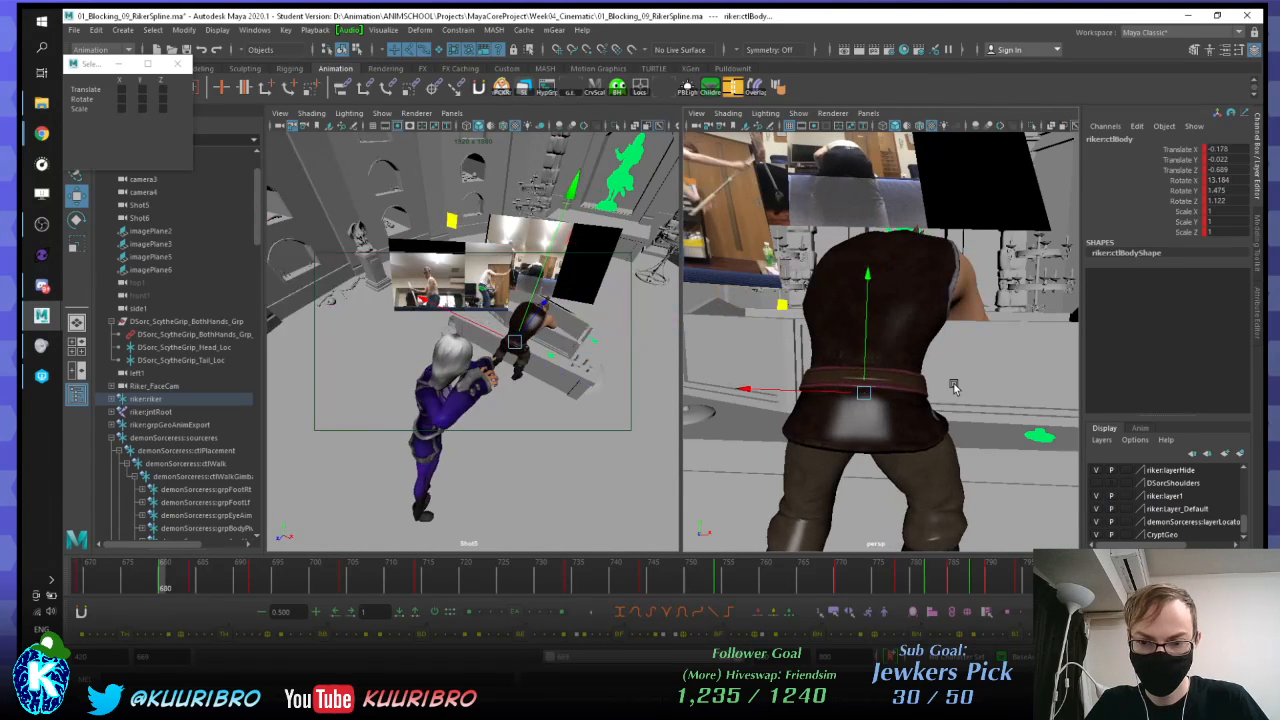
pyautogui.press(',')
pyautogui.press('.')
pyautogui.press('.')
pyautogui.press(',')
pyautogui.press(',')
pyautogui.press('.')
pyautogui.press('.')
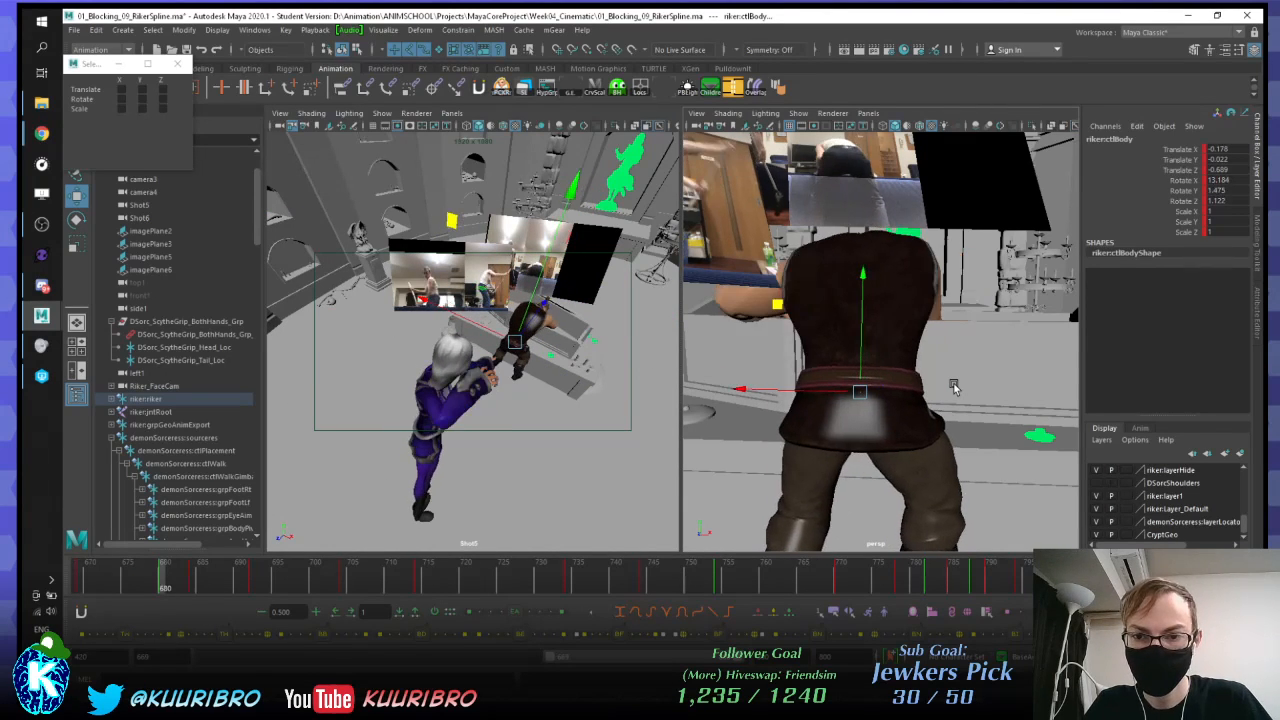
pyautogui.press(',')
pyautogui.press(',')
pyautogui.press('.')
pyautogui.press('.')
pyautogui.press(',')
pyautogui.press(',')
pyautogui.press('.')
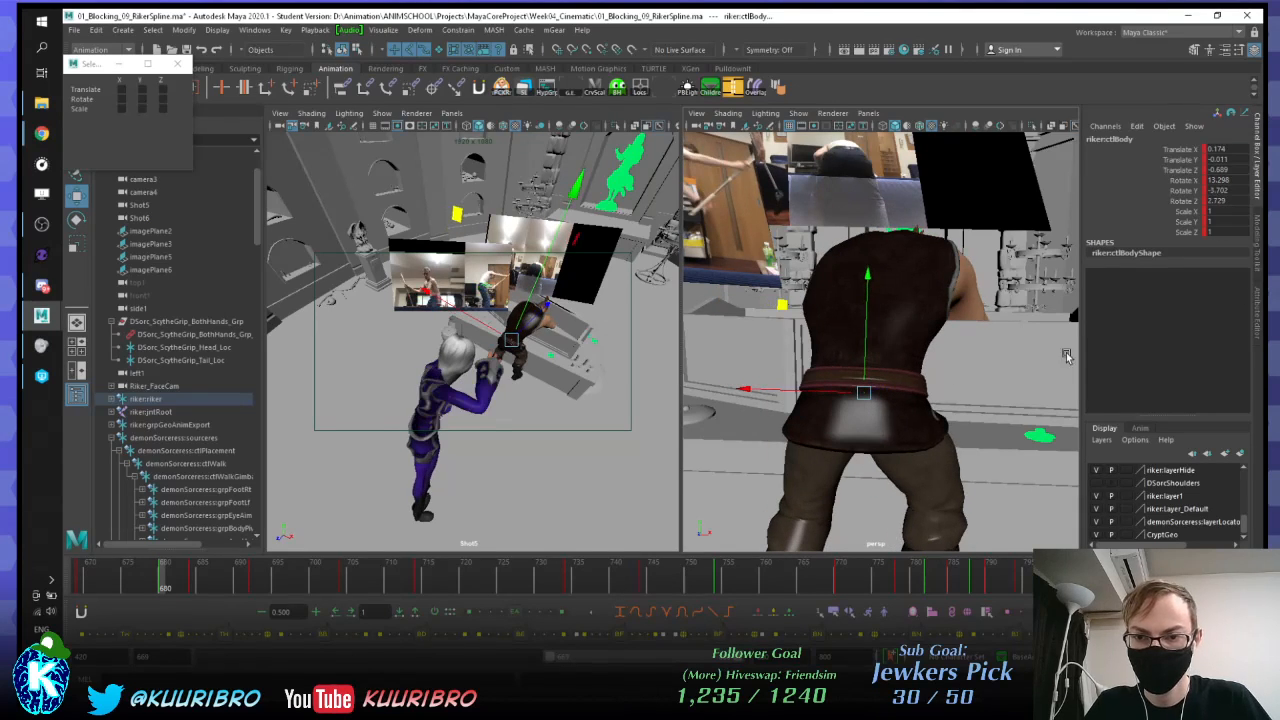
pyautogui.press(',')
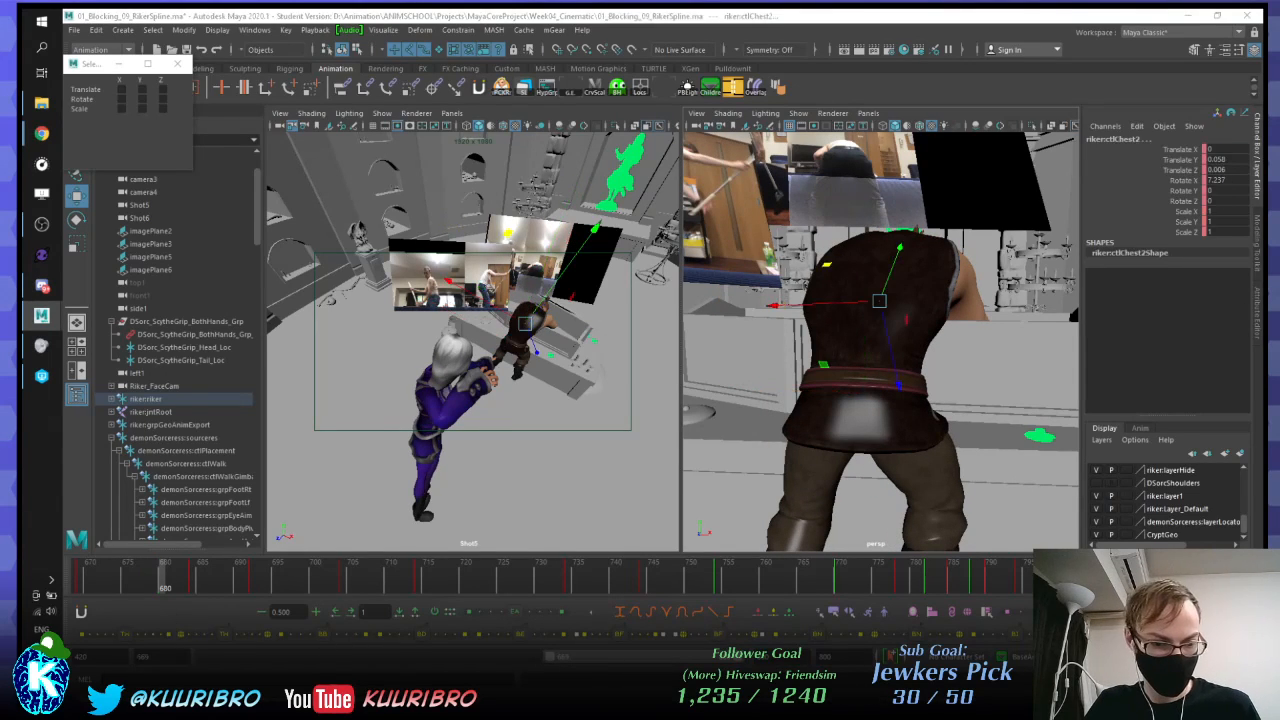
# Step: Blend Riker's second chest control at frame 680 to Rotate X 9.62 and play the motion back
pyautogui.moveTo(131, 637); pyautogui.dragTo(162, 637)
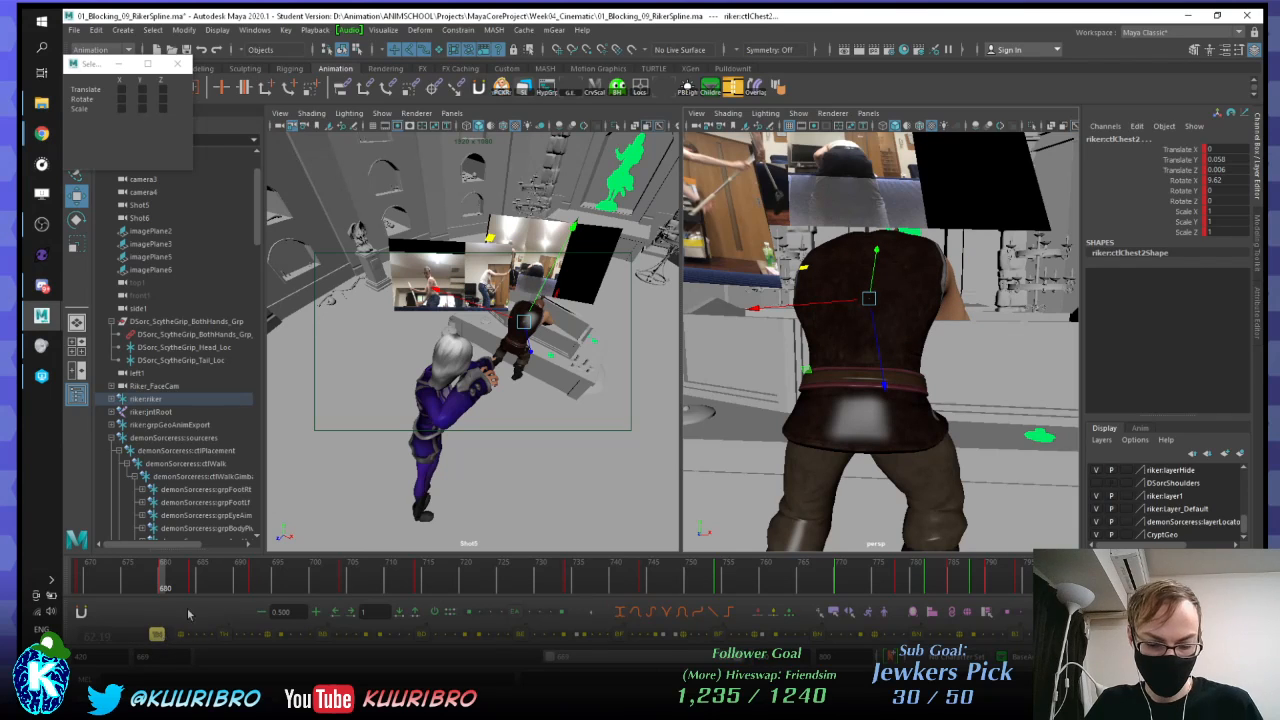
pyautogui.press(',')
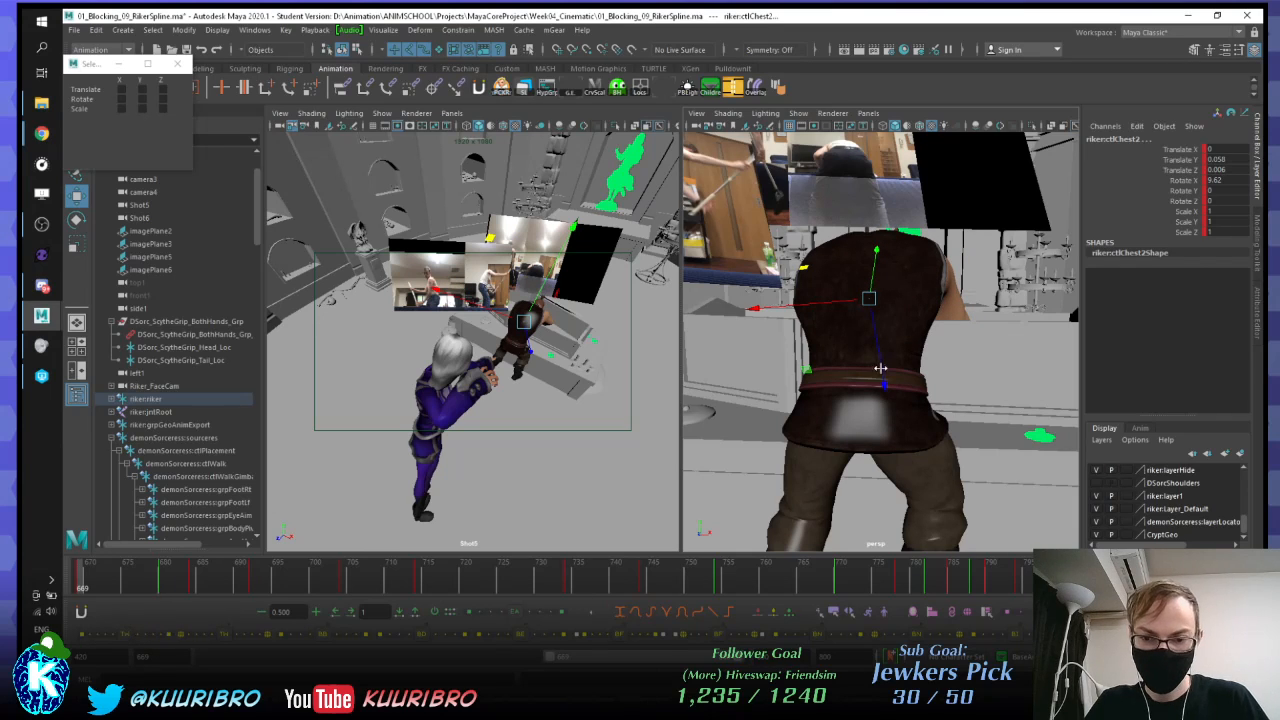
pyautogui.press('.')
pyautogui.hotkey('alt', 'v')
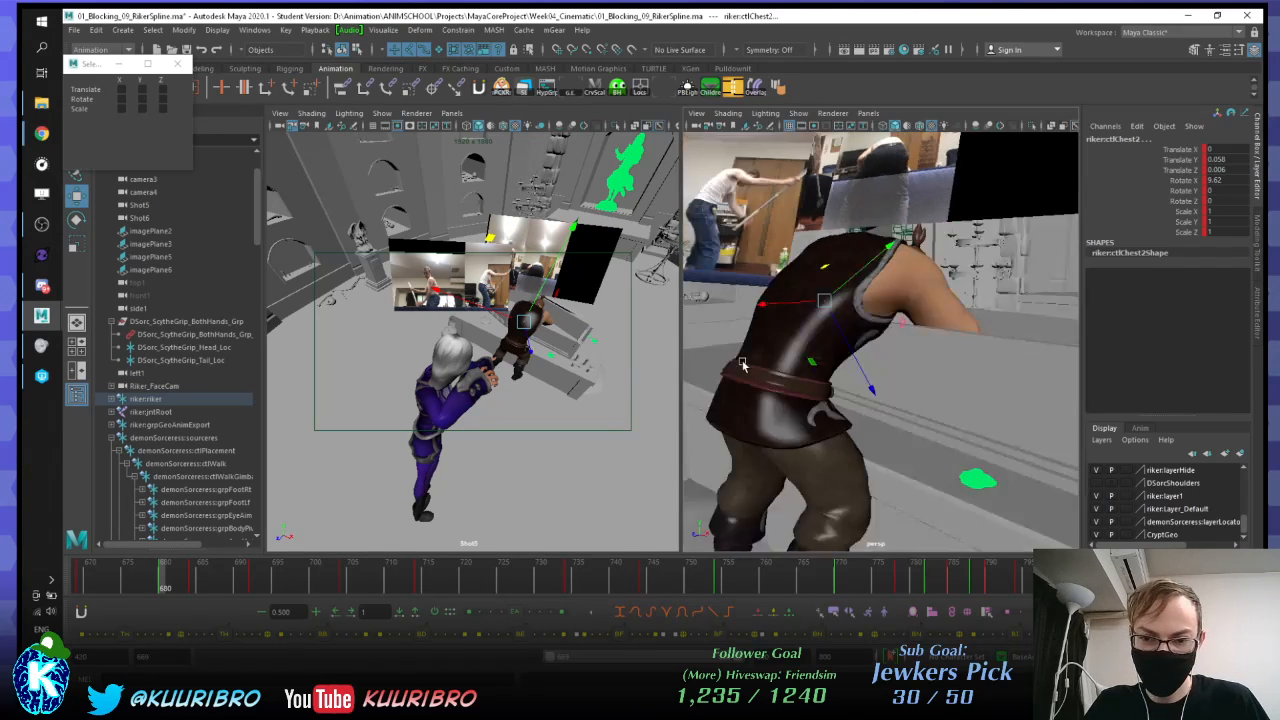
# Step: Rotate Riker's second chest control at frame 680 to Rotate X 10.454, checking the bend frame by frame up to 684
pyautogui.press('e')
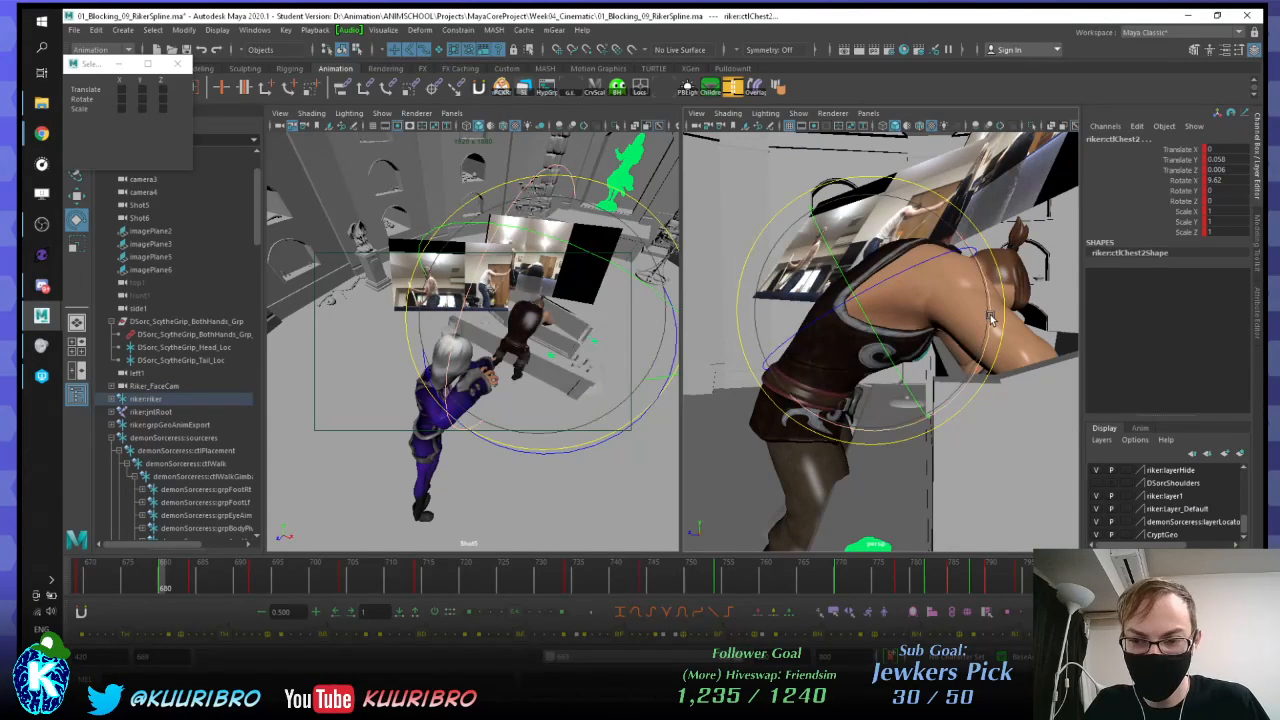
pyautogui.moveTo(990, 315); pyautogui.dragTo(991, 324)
pyautogui.keyDown('alt'); pyautogui.moveTo(892, 298); pyautogui.dragTo(944, 321); pyautogui.keyUp('alt')
pyautogui.hotkey('alt', '.')
pyautogui.hotkey('alt', '.')
pyautogui.hotkey('alt', '.')
pyautogui.hotkey('alt', '.')
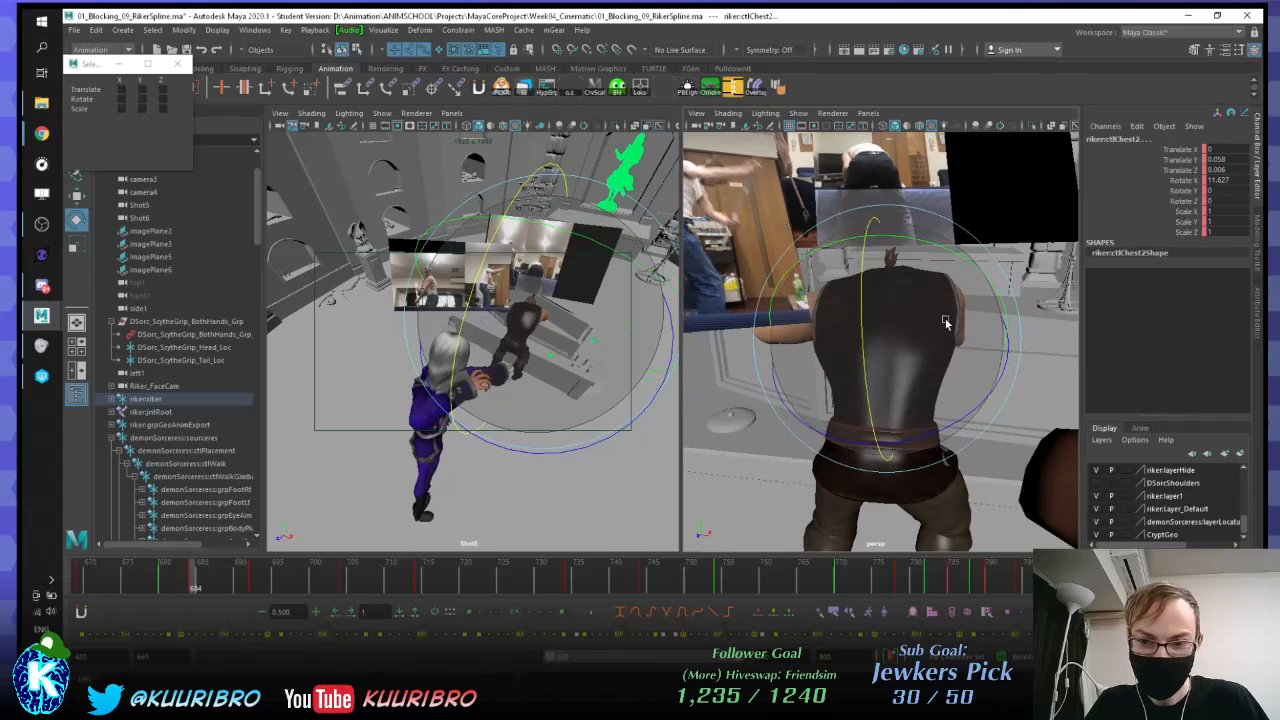
pyautogui.hotkey('alt', ',')
pyautogui.hotkey('alt', ',')
pyautogui.hotkey('alt', ',')
pyautogui.hotkey('alt', ',')
pyautogui.keyDown('alt'); pyautogui.moveTo(944, 336); pyautogui.dragTo(860, 275); pyautogui.keyUp('alt')
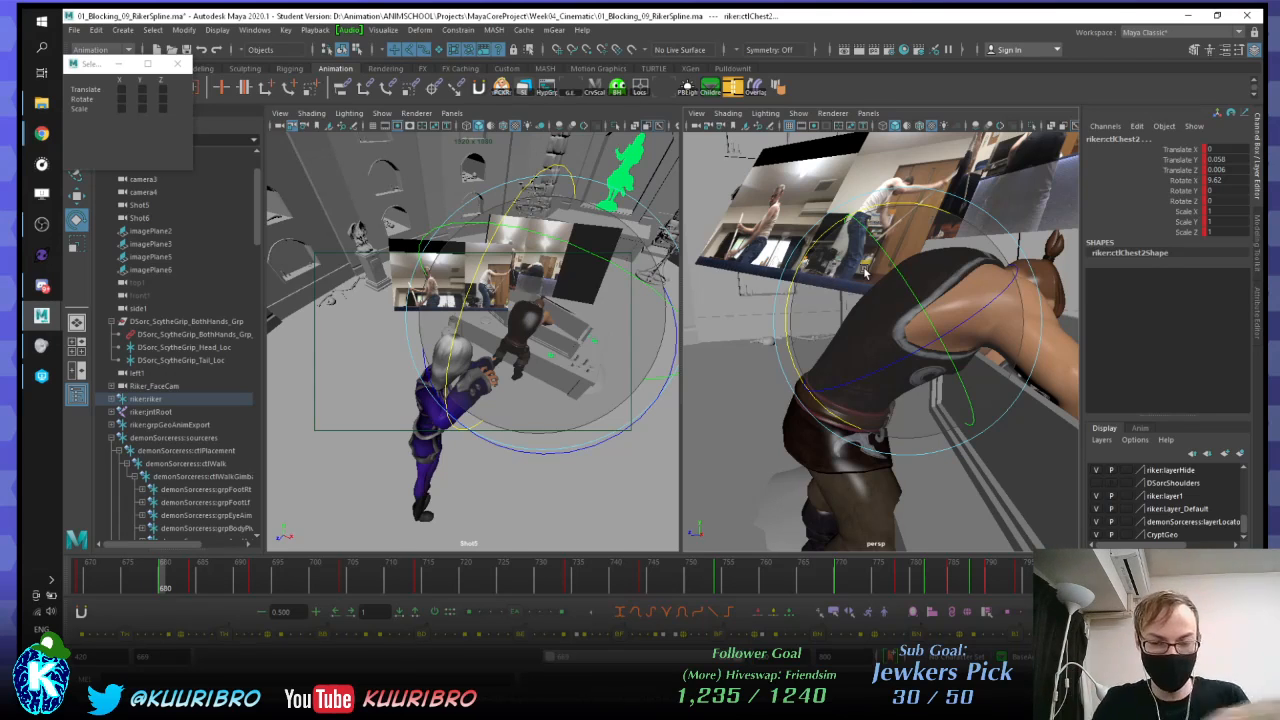
pyautogui.keyDown('alt'); pyautogui.moveTo(866, 347); pyautogui.dragTo(912, 342); pyautogui.keyUp('alt')
pyautogui.keyDown('alt'); pyautogui.moveTo(839, 276); pyautogui.dragTo(868, 328); pyautogui.keyUp('alt')
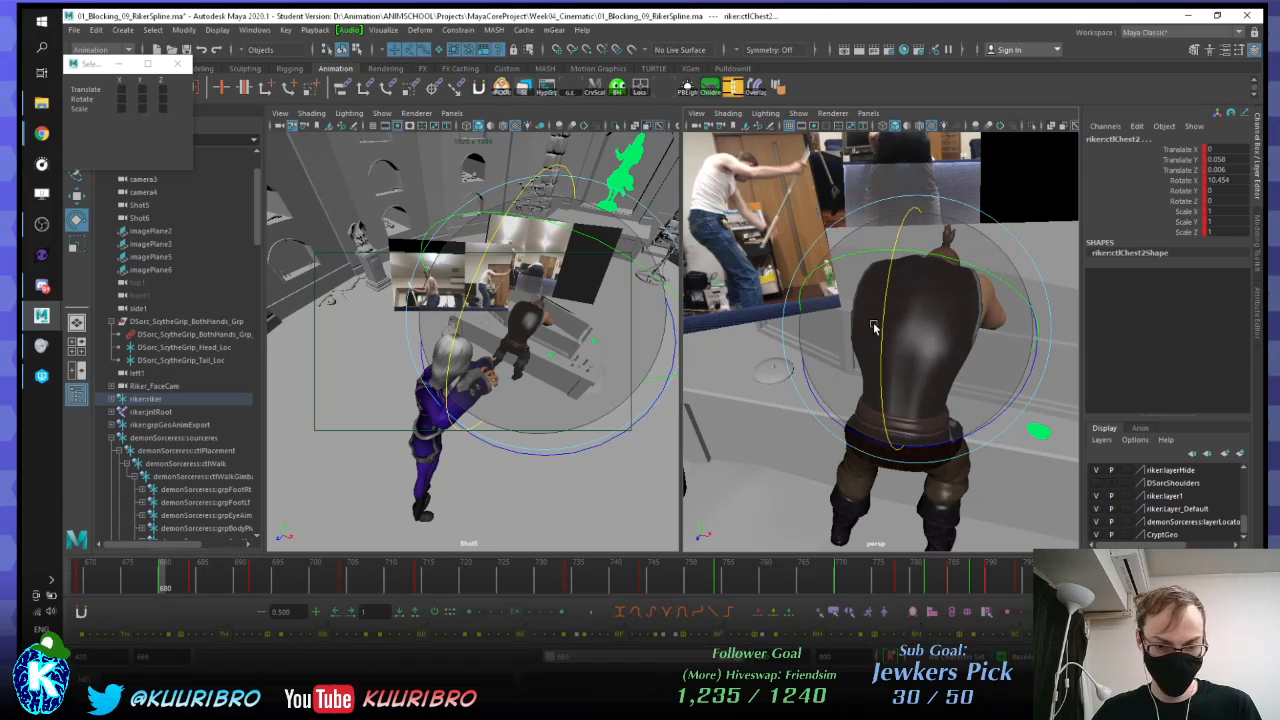
# Step: Flip between the keys at frames 669, 680 and 684 to compare Riker's chest bend with the video reference
pyautogui.press(',')
pyautogui.press('.')
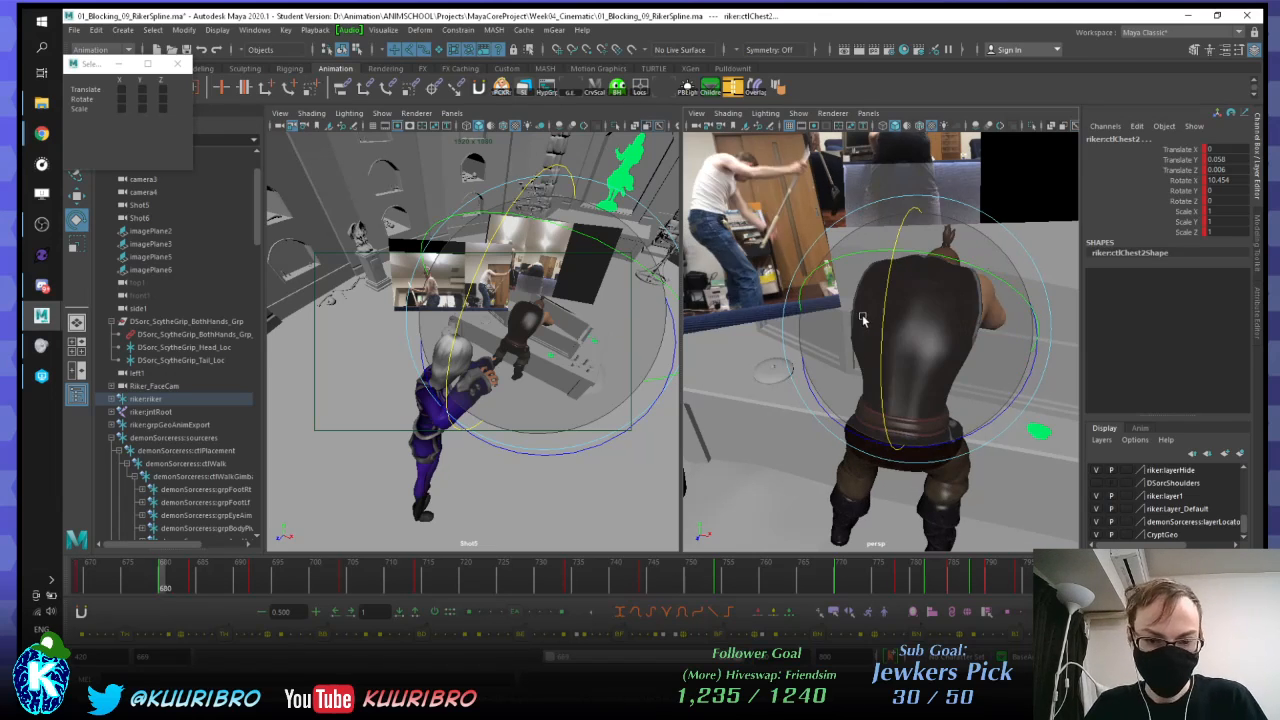
pyautogui.press('.')
pyautogui.press(',')
pyautogui.press('.')
pyautogui.press(',')
pyautogui.press(',')
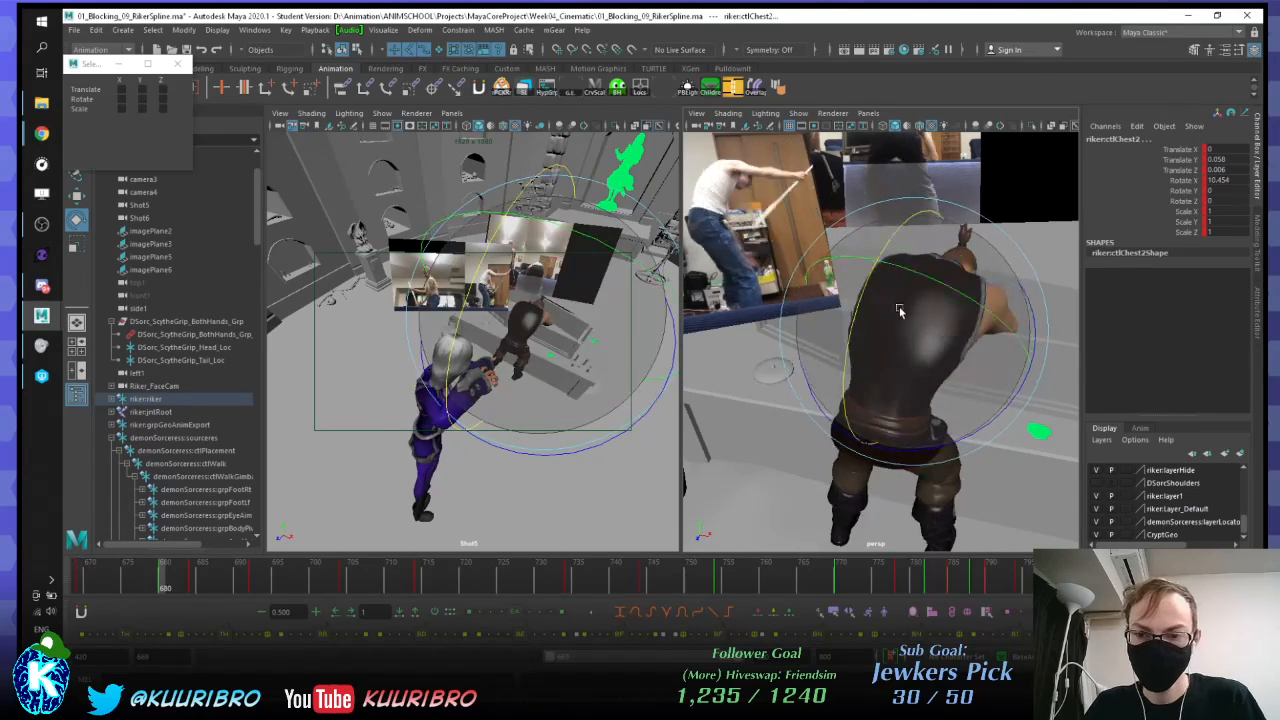
pyautogui.moveTo(901, 308)
pyautogui.keyDown('alt'); pyautogui.mouseDown(button='middle')
pyautogui.moveTo(905, 328)
pyautogui.moveTo(905, 306)
pyautogui.mouseUp(button='middle'); pyautogui.keyUp('alt')
pyautogui.press('.')
pyautogui.press('.')
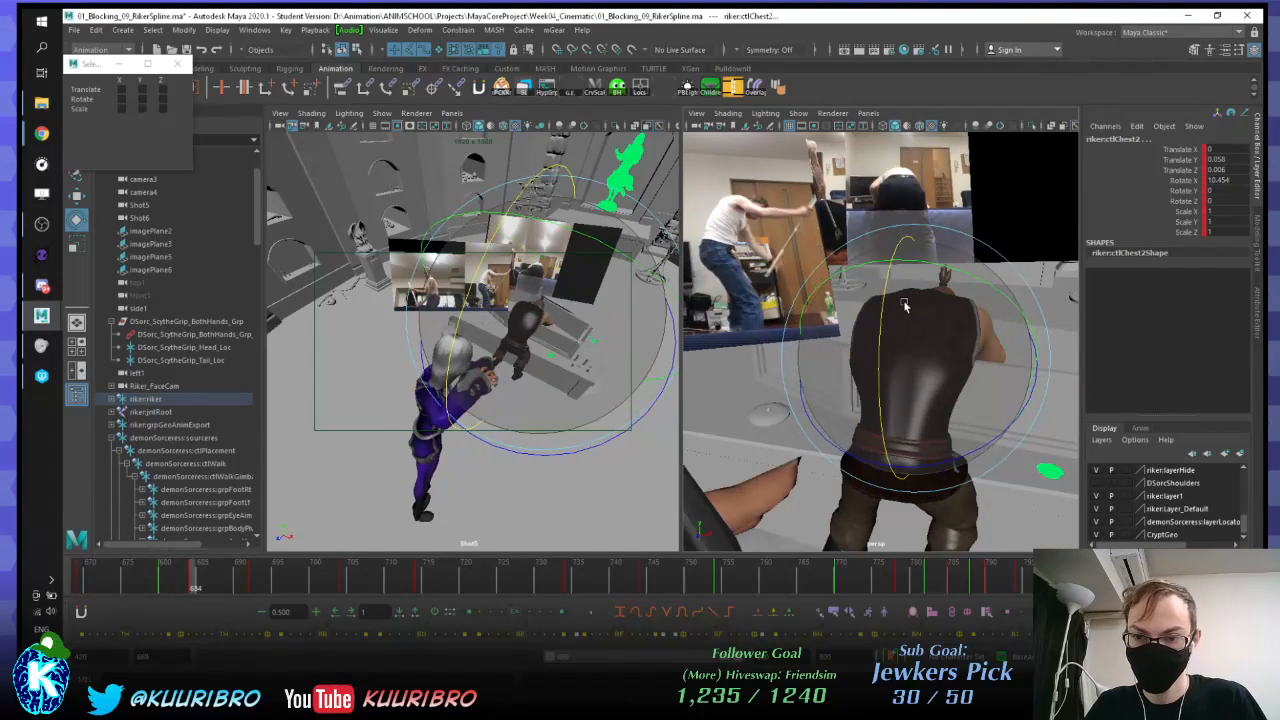
pyautogui.press(',')
pyautogui.press(',')
pyautogui.press('.')
pyautogui.press('.')
pyautogui.press(',')
pyautogui.press(',')
pyautogui.press('.')
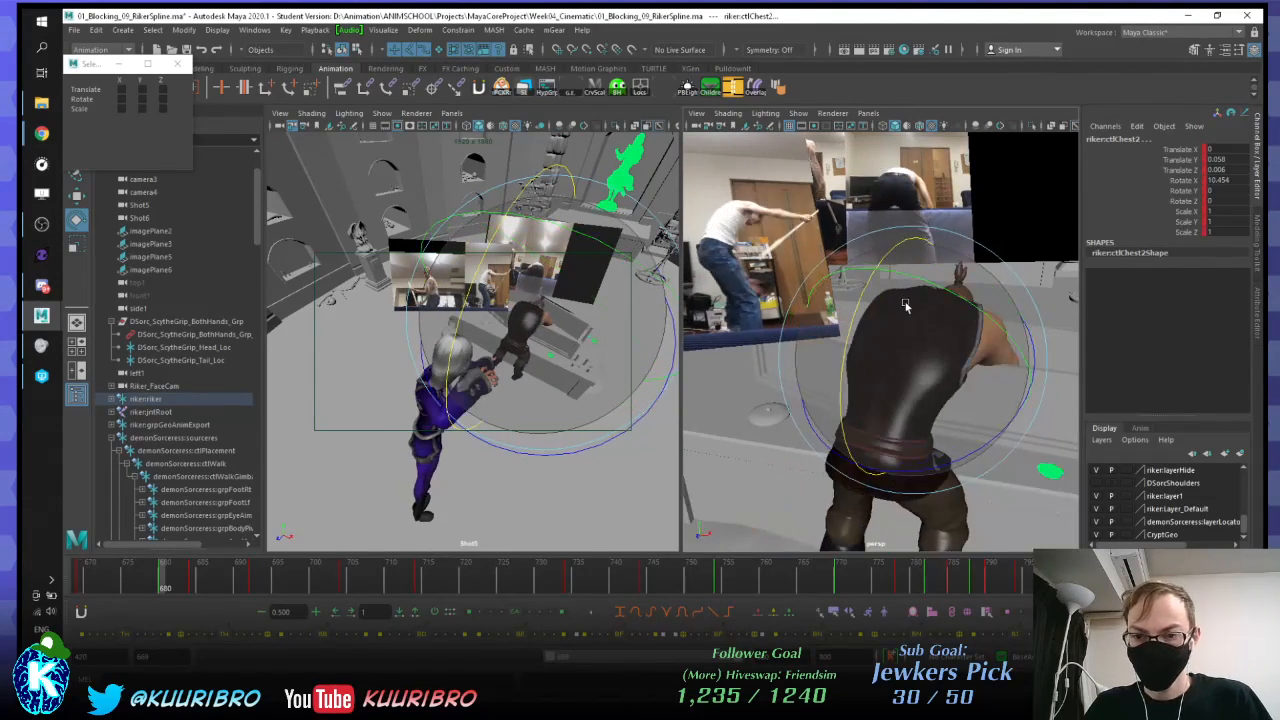
pyautogui.press('.')
pyautogui.press('.')
pyautogui.press(',')
pyautogui.press(',')
pyautogui.press(',')
pyautogui.press('.')
pyautogui.press('.')
pyautogui.press('.')
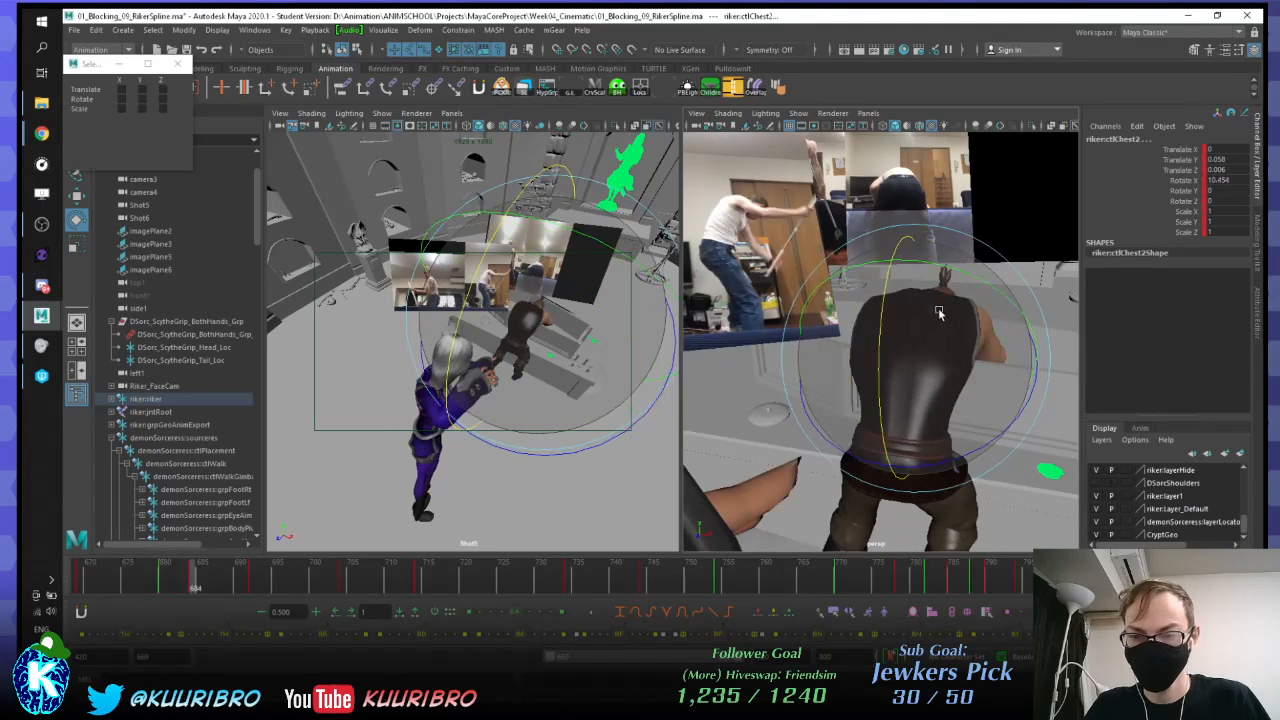
pyautogui.press(',')
pyautogui.press(',')
pyautogui.press('.')
pyautogui.press(',')
pyautogui.press('.')
pyautogui.press(',')
pyautogui.press('.')
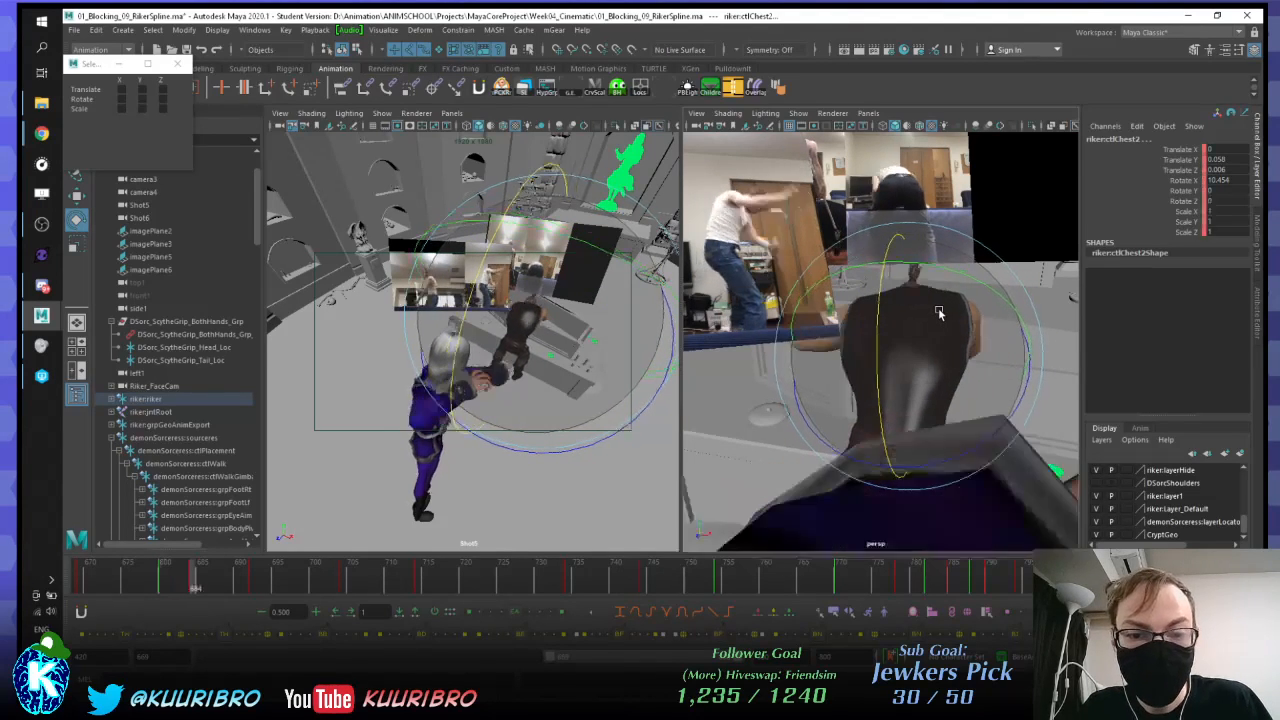
pyautogui.press(',')
pyautogui.press(',')
pyautogui.press('.')
pyautogui.press('.')
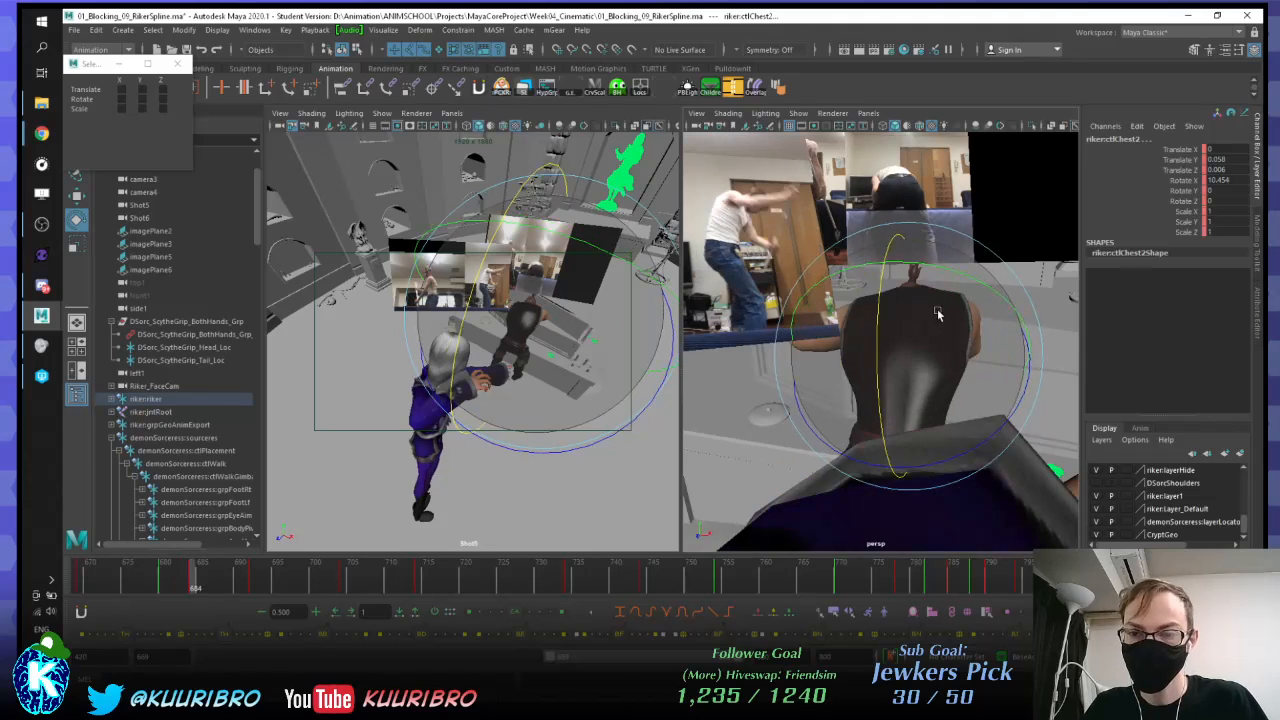
pyautogui.press(',')
pyautogui.press(',')
pyautogui.press('.')
pyautogui.press(',')
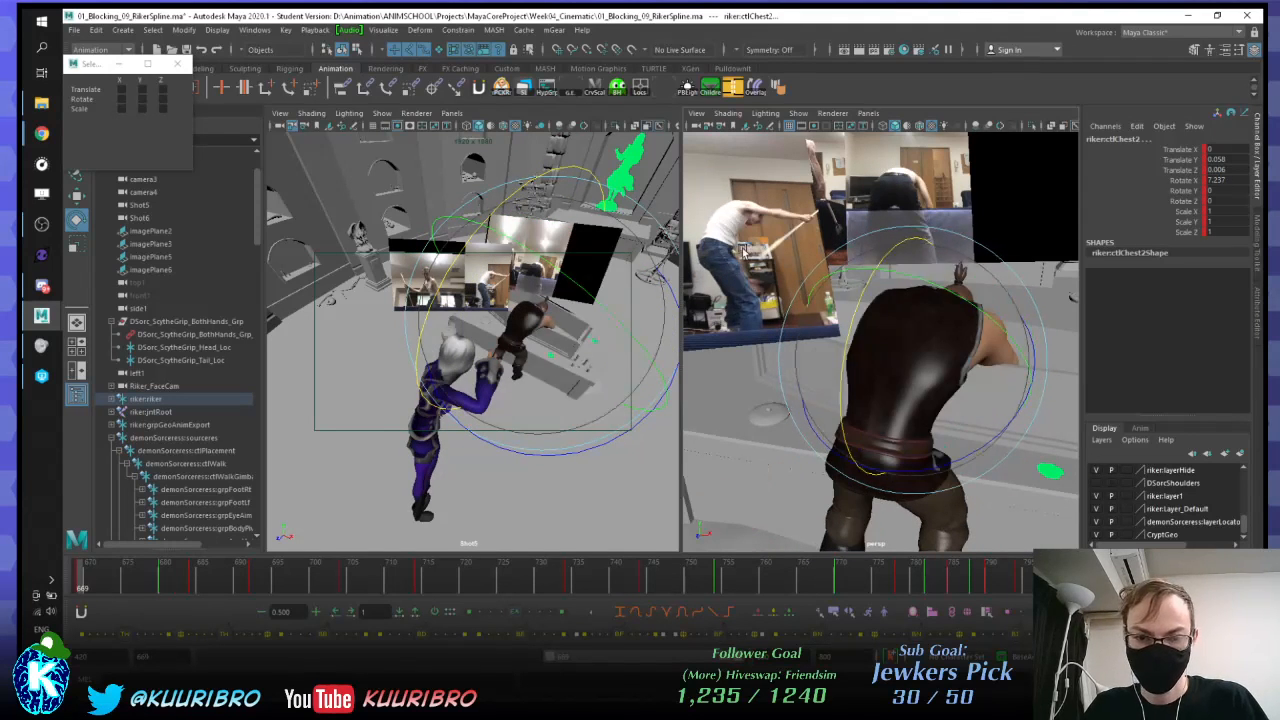
pyautogui.press('.')
pyautogui.press('.')
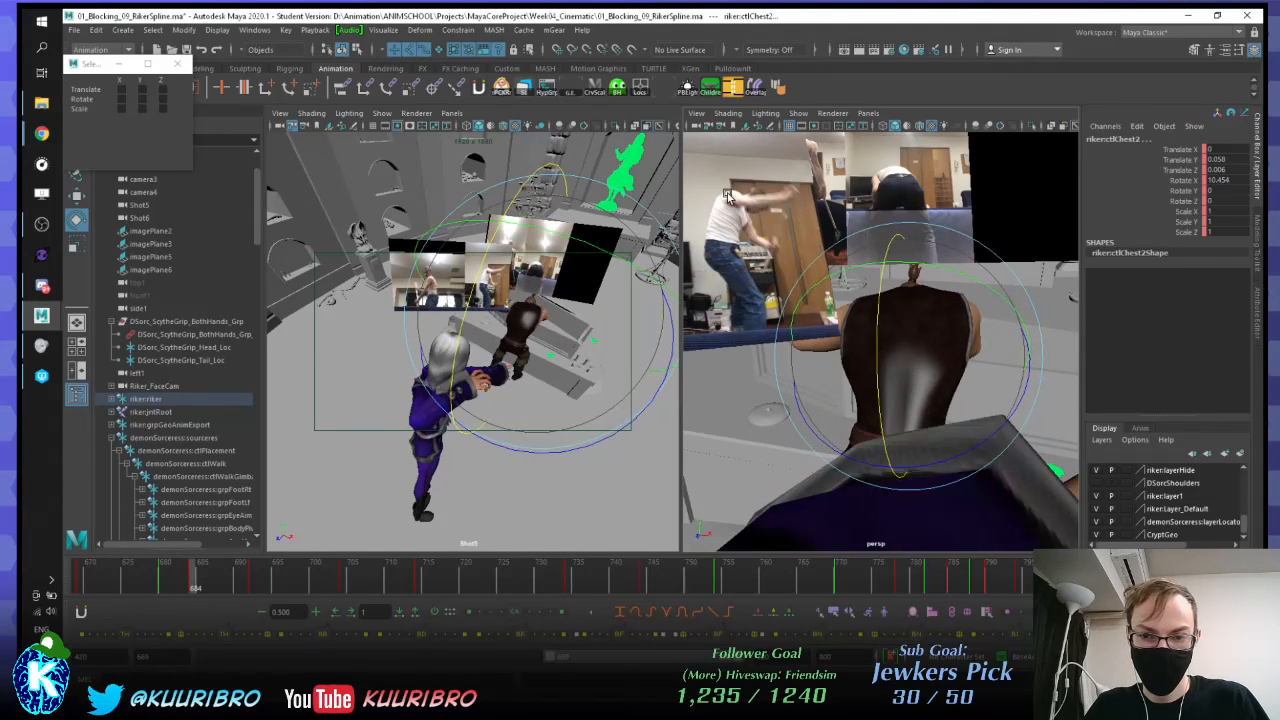
# Step: Move the side-view reference plane imagePlane6 at frame 669 to Translate X 2984.738, Y -325.198 and Z -4219.647
pyautogui.click(797, 218)
pyautogui.keyDown('alt'); pyautogui.moveTo(797, 216); pyautogui.dragTo(897, 260, button='middle'); pyautogui.keyUp('alt')
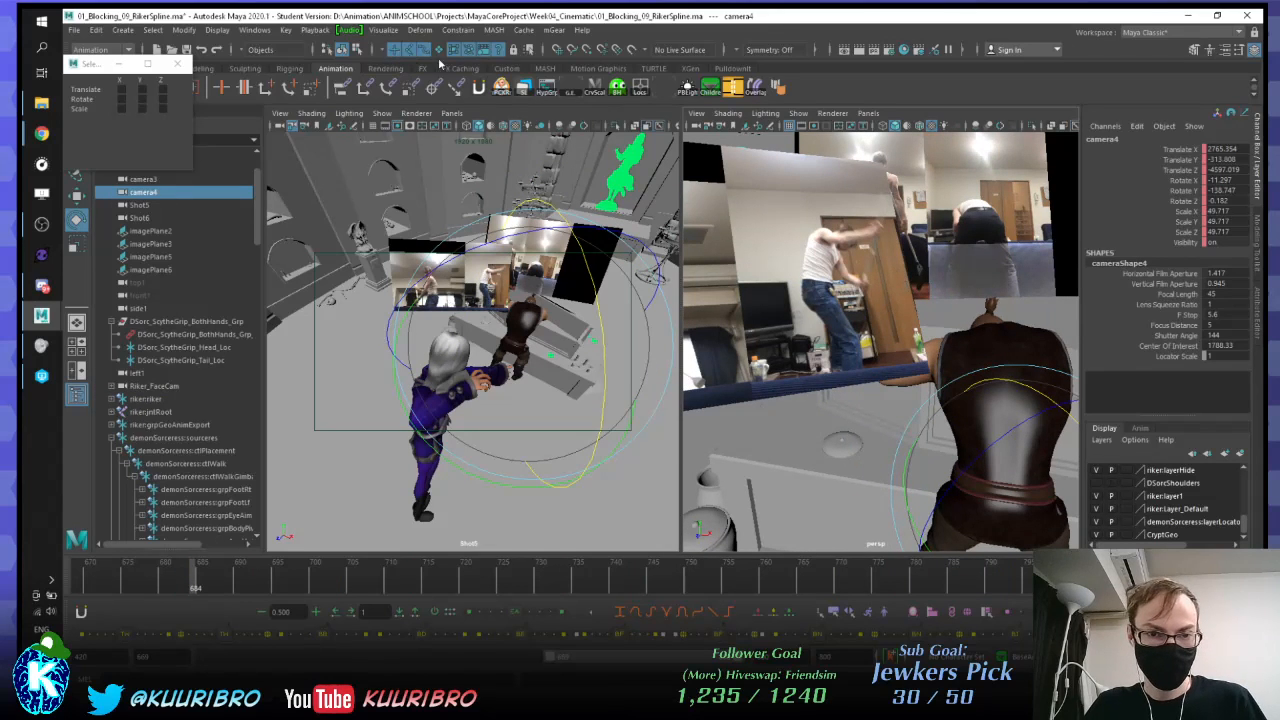
pyautogui.keyDown('alt'); pyautogui.moveTo(880, 230); pyautogui.dragTo(740, 212); pyautogui.keyUp('alt')
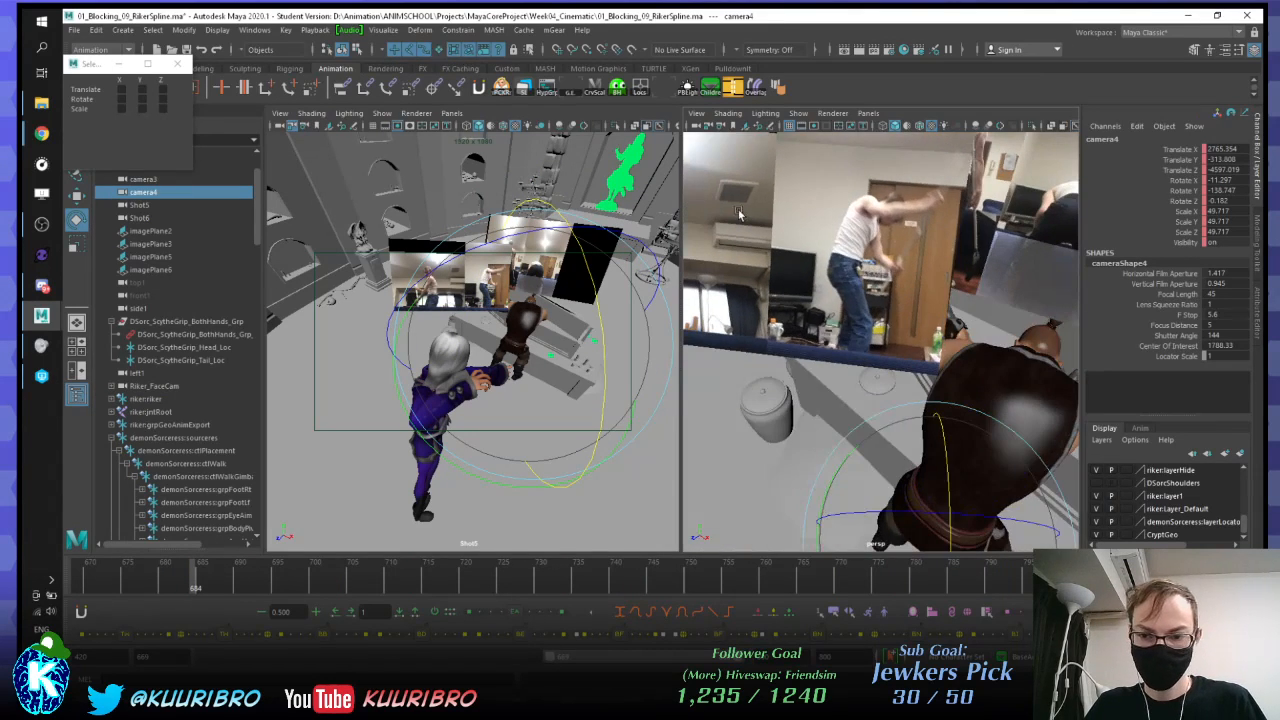
pyautogui.click(772, 225)
pyautogui.keyDown('alt'); pyautogui.moveTo(772, 225); pyautogui.dragTo(909, 389, button='middle'); pyautogui.keyUp('alt')
pyautogui.keyDown('alt'); pyautogui.moveTo(909, 389); pyautogui.dragTo(914, 240); pyautogui.keyUp('alt')
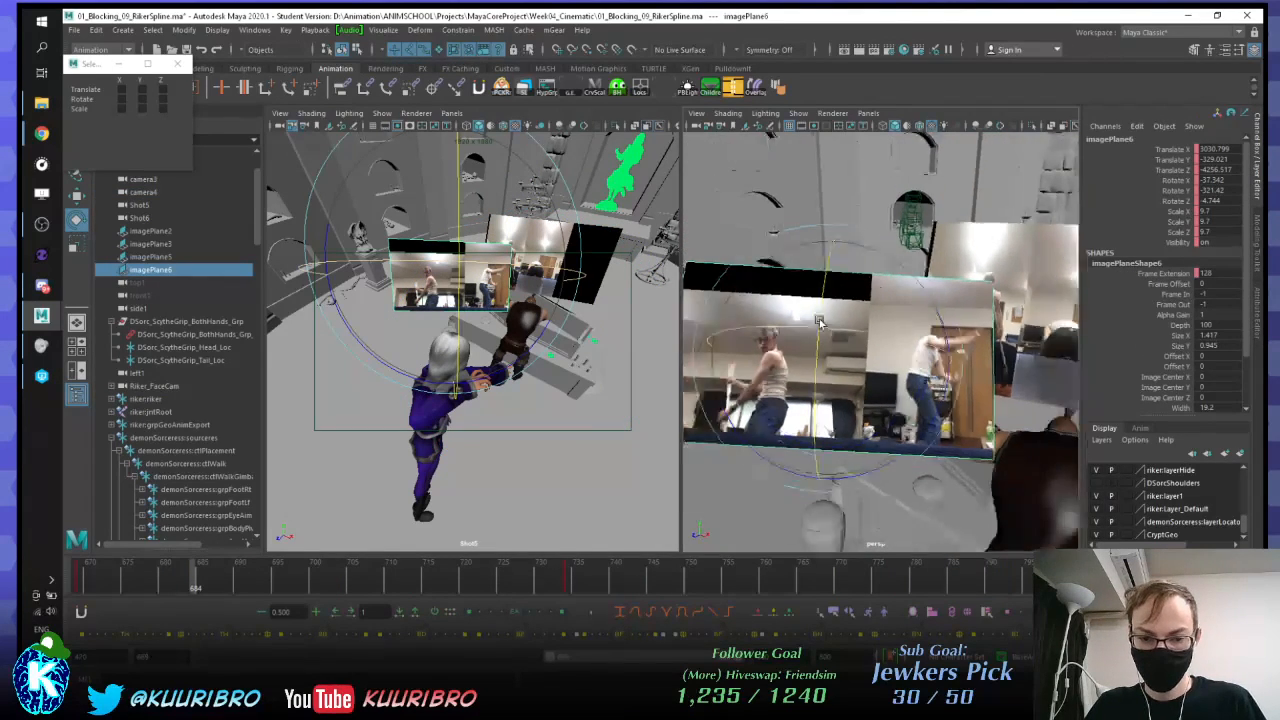
pyautogui.click(569, 578)
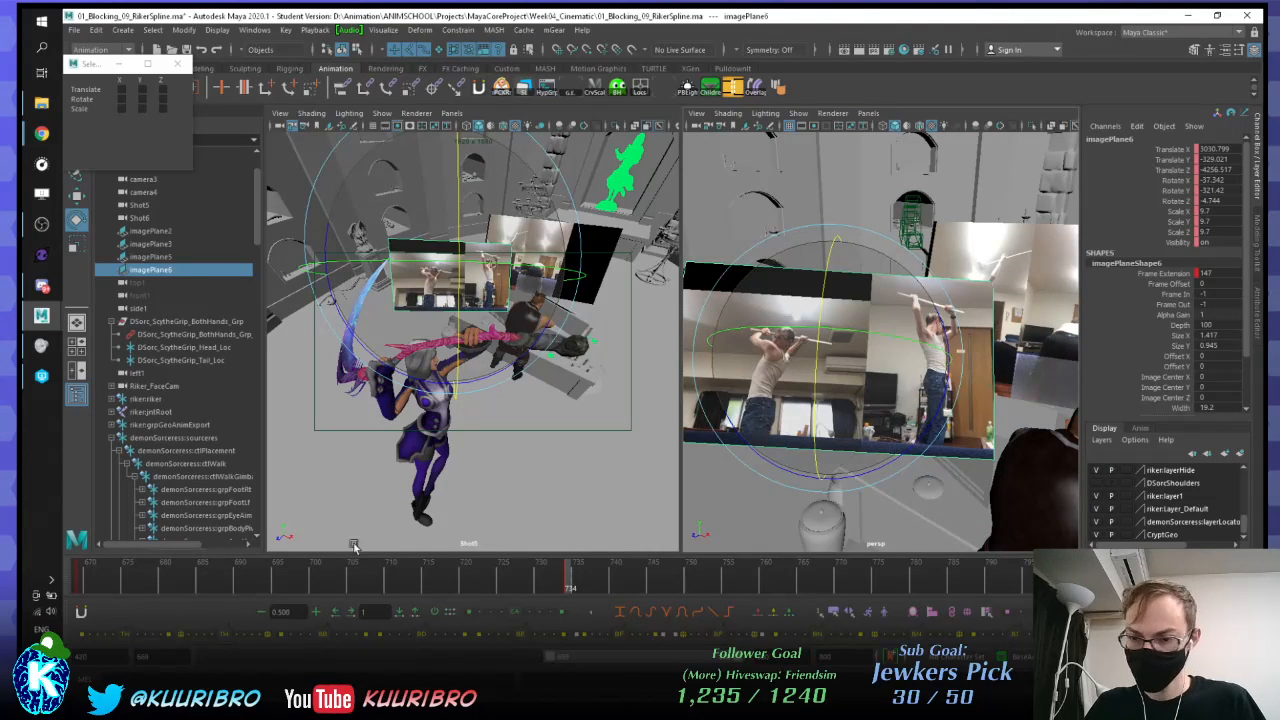
pyautogui.click(78, 581)
pyautogui.press('w')
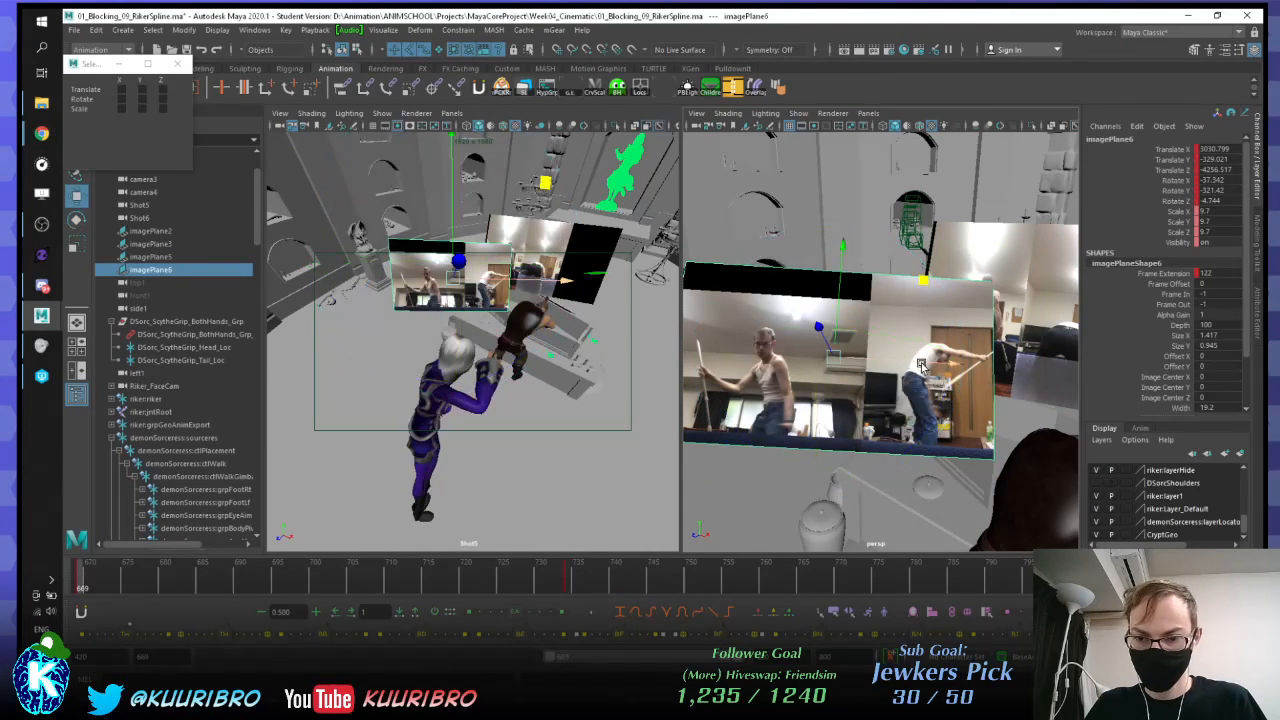
pyautogui.moveTo(918, 363); pyautogui.dragTo(950, 319)
pyautogui.keyDown('alt'); pyautogui.moveTo(950, 319); pyautogui.dragTo(990, 319, button='right'); pyautogui.keyUp('alt')
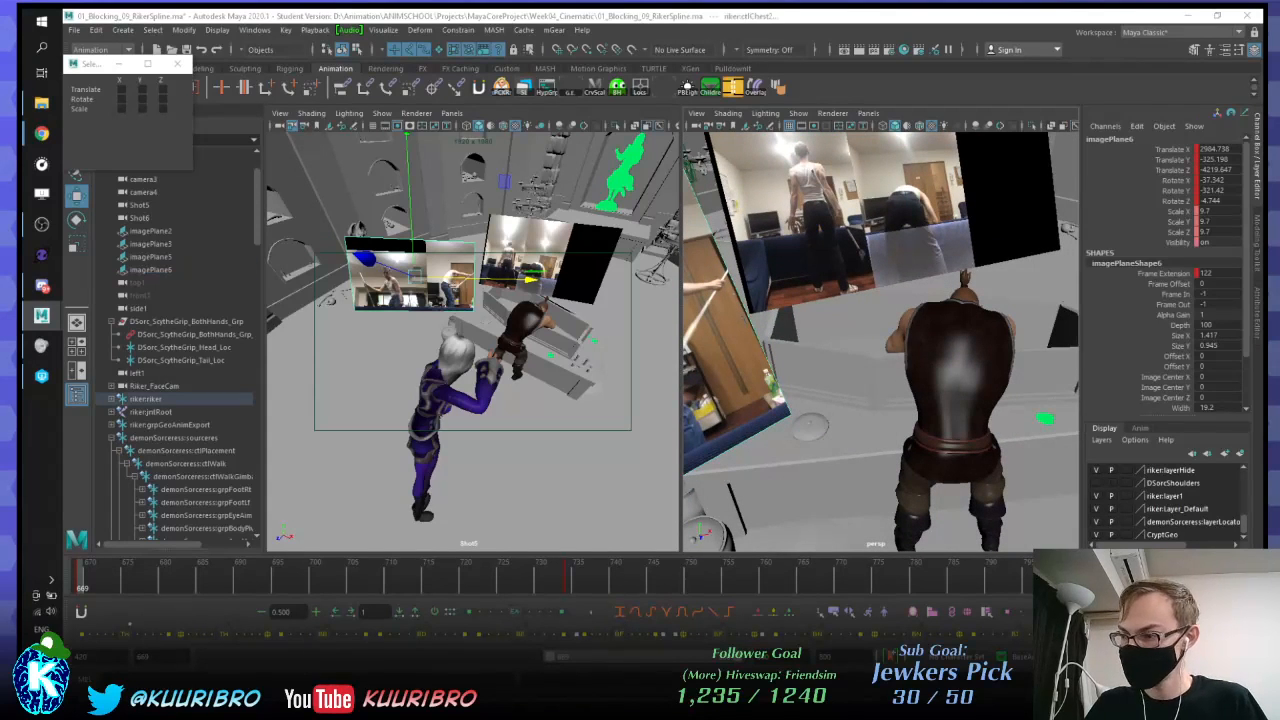
# Step: Flip between the keys at frames 669, 680 and 684 to compare Riker's back with the rear-view video reference
pyautogui.keyDown('alt'); pyautogui.moveTo(840, 389); pyautogui.dragTo(791, 369); pyautogui.keyUp('alt')
pyautogui.press('.')
pyautogui.press('.')
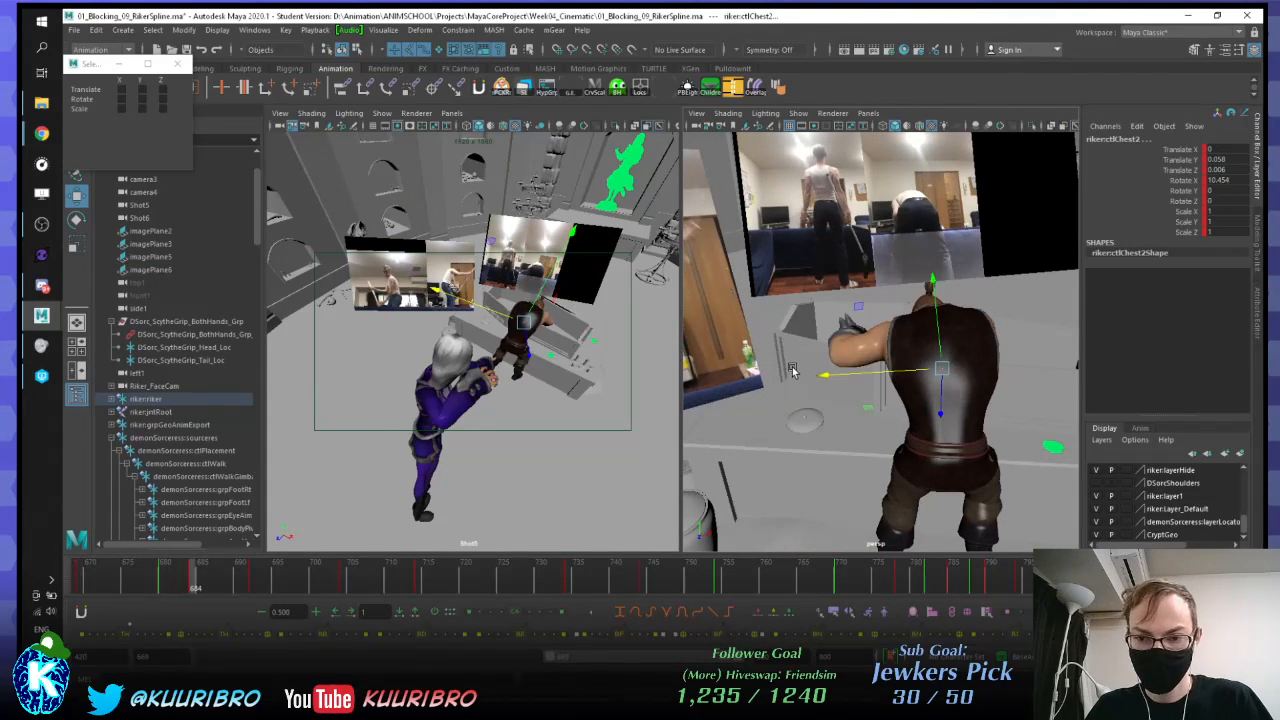
pyautogui.press(',')
pyautogui.press(',')
pyautogui.press('.')
pyautogui.press(',')
pyautogui.press('.')
pyautogui.press('.')
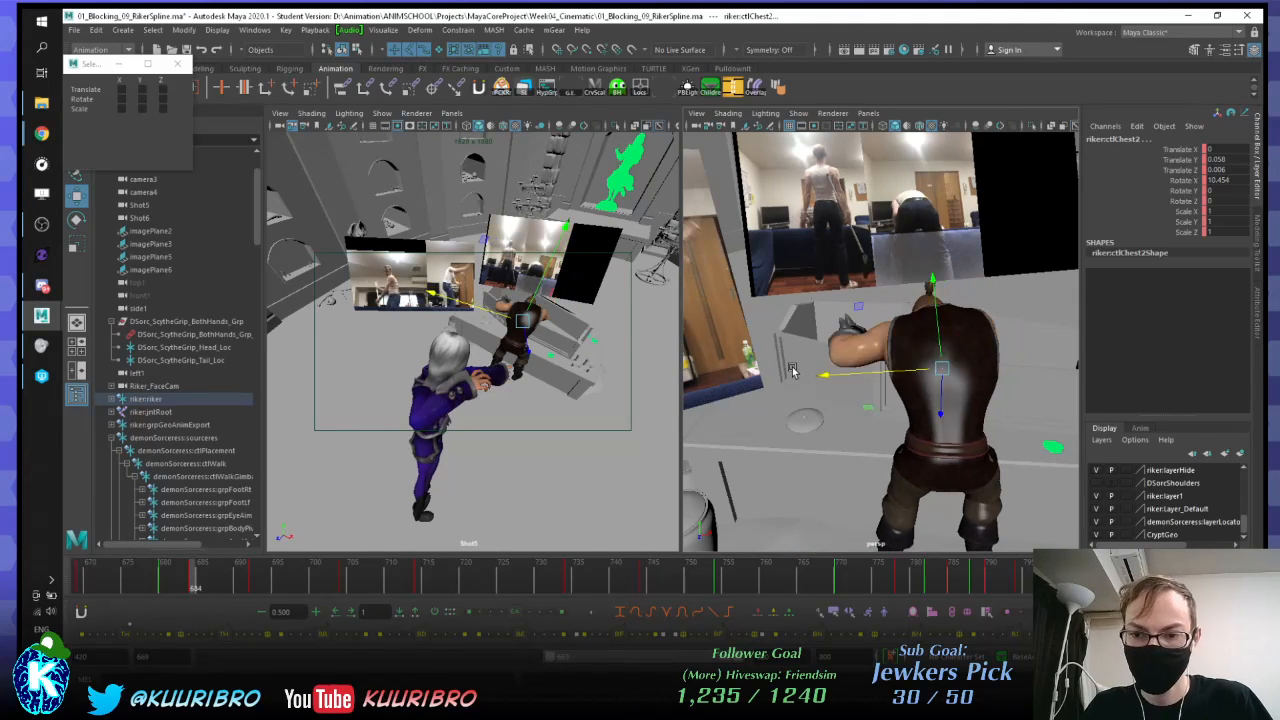
pyautogui.press(',')
pyautogui.press(',')
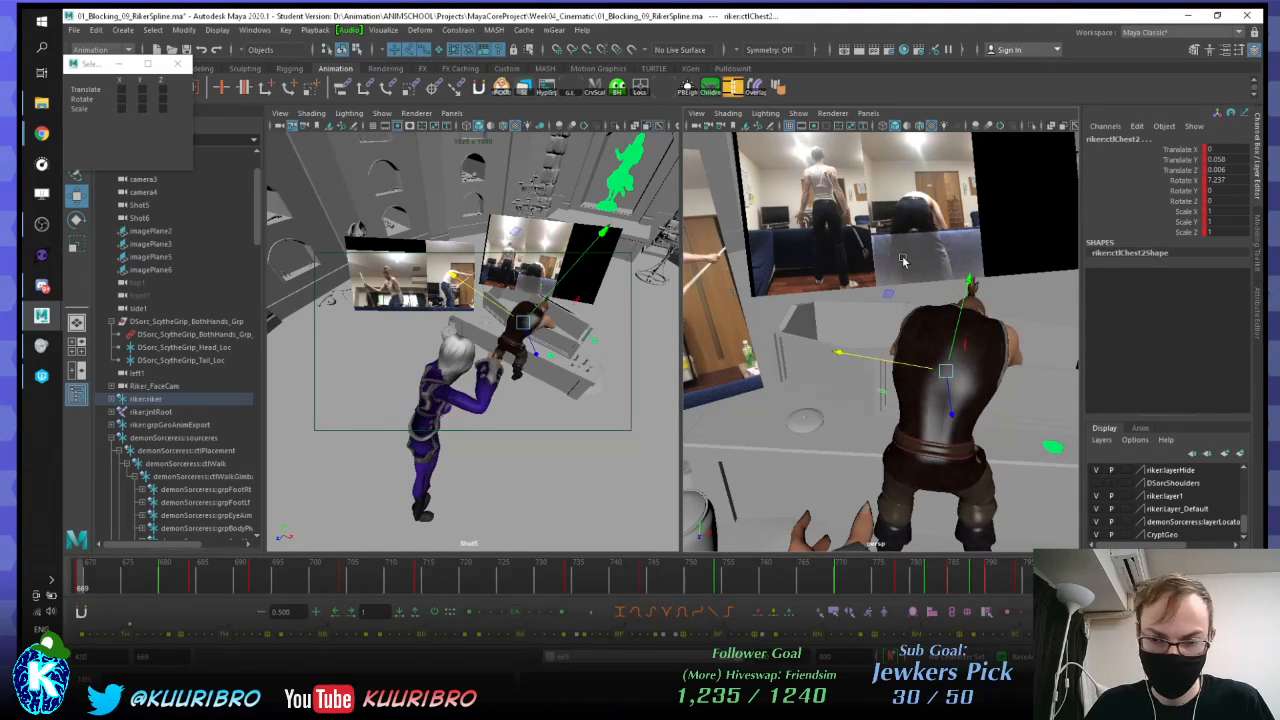
# Step: Step back and forth through frames 672 to 674 to examine the start of the torso movement in the rear-view reference
pyautogui.keyDown('alt'); pyautogui.moveTo(904, 262); pyautogui.dragTo(914, 320); pyautogui.keyUp('alt')
pyautogui.moveTo(88, 577)
pyautogui.mouseDown()
pyautogui.moveTo(134, 577)
pyautogui.moveTo(111, 577)
pyautogui.mouseUp()
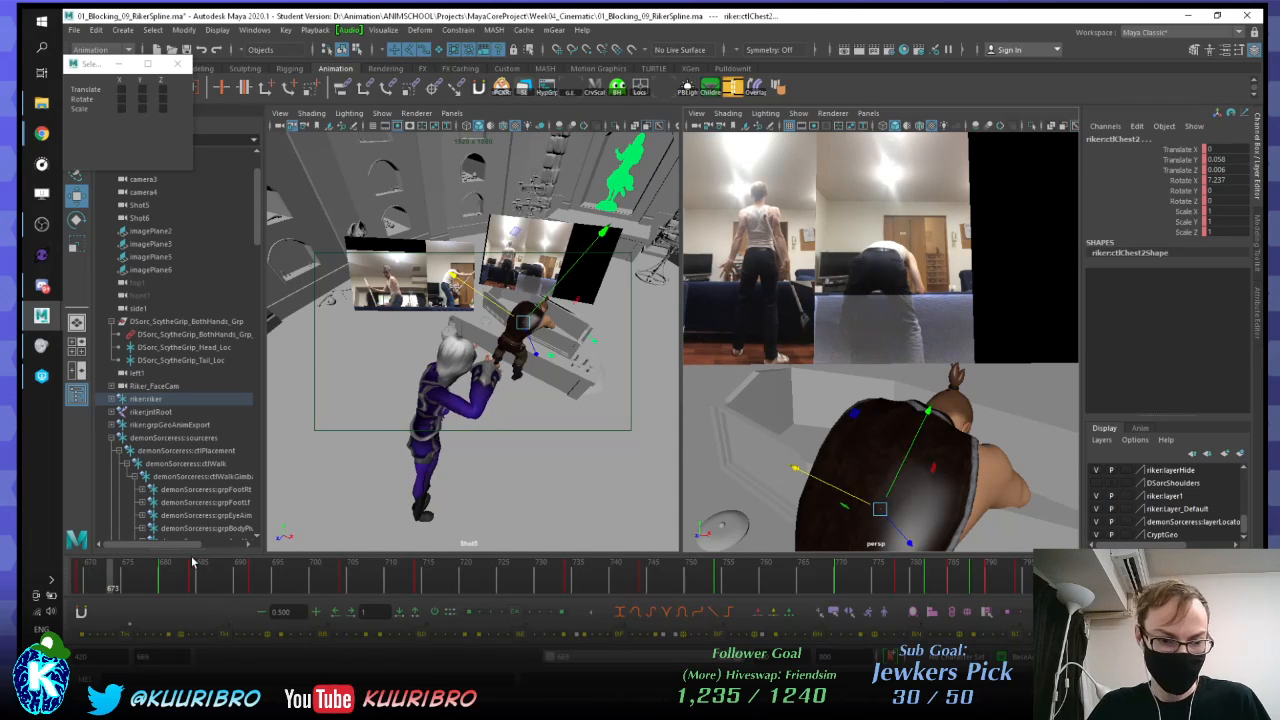
pyautogui.hotkey('alt', '.')
pyautogui.hotkey('alt', ',')
pyautogui.hotkey('alt', ',')
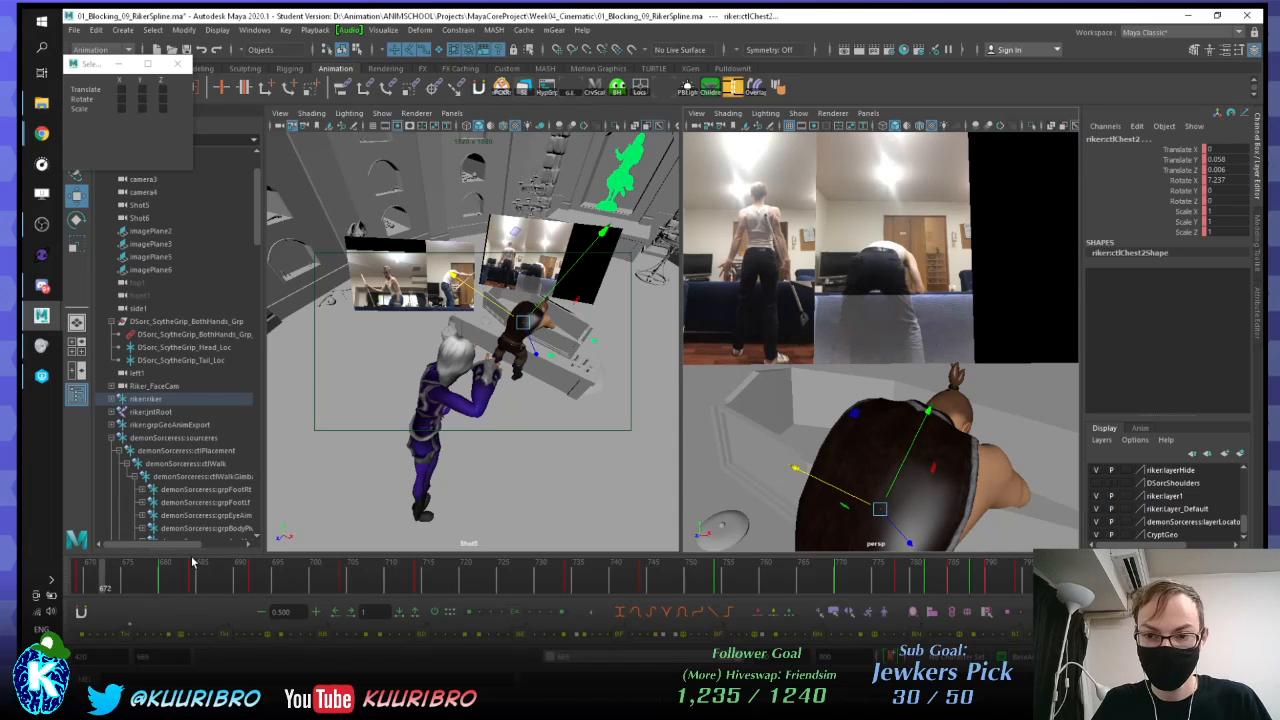
pyautogui.hotkey('alt', '.')
pyautogui.hotkey('alt', '.')
pyautogui.hotkey('alt', ',')
pyautogui.hotkey('alt', ',')
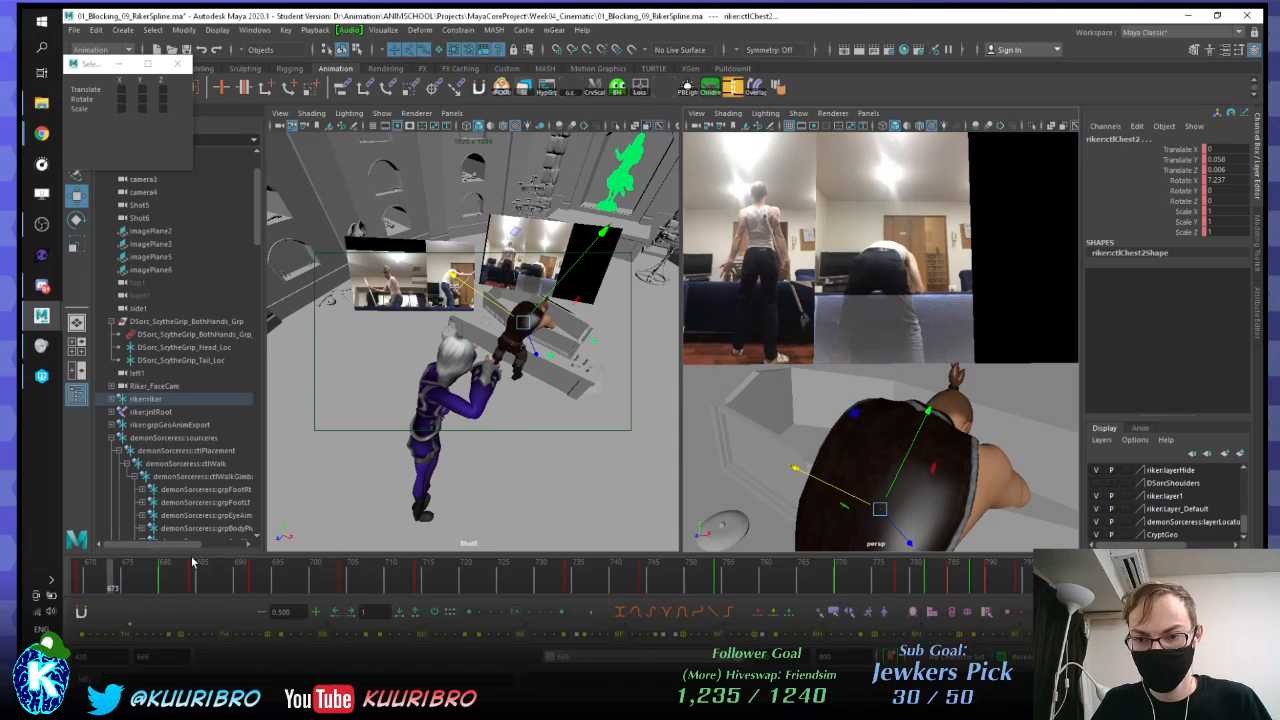
pyautogui.hotkey('alt', '.')
pyautogui.hotkey('alt', '.')
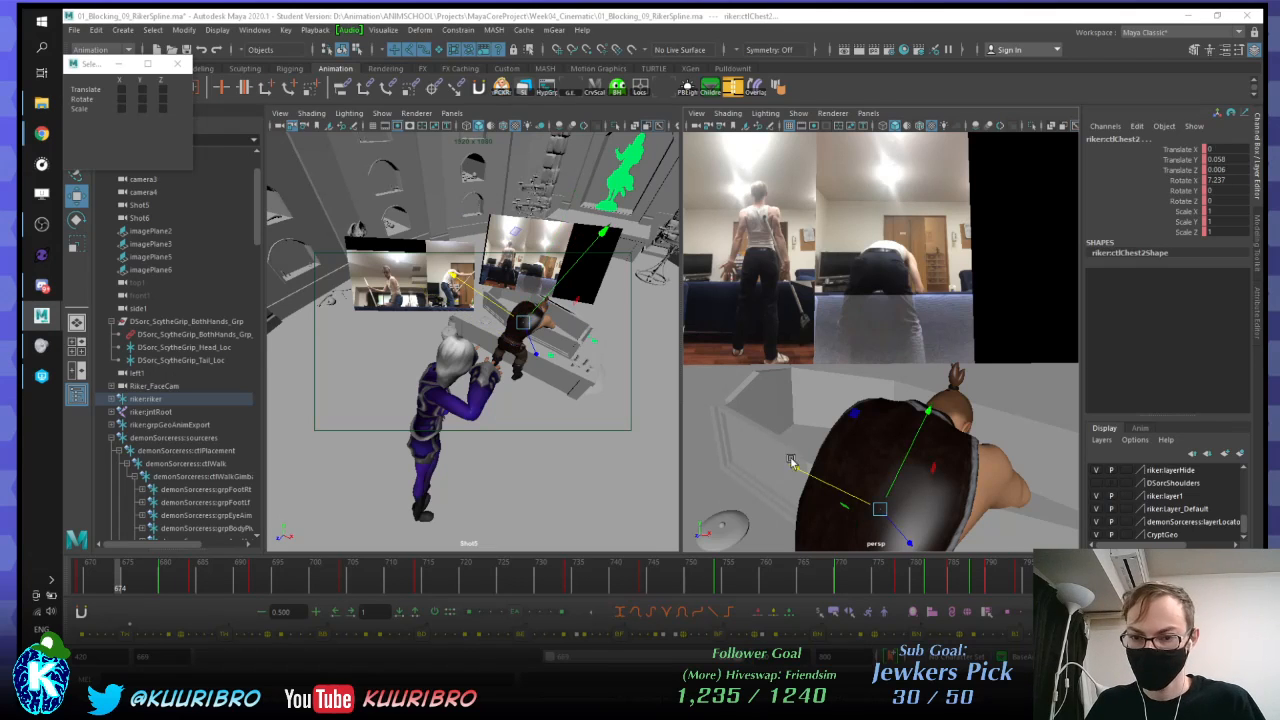
pyautogui.keyDown('alt'); pyautogui.moveTo(791, 460); pyautogui.dragTo(843, 340); pyautogui.keyUp('alt')
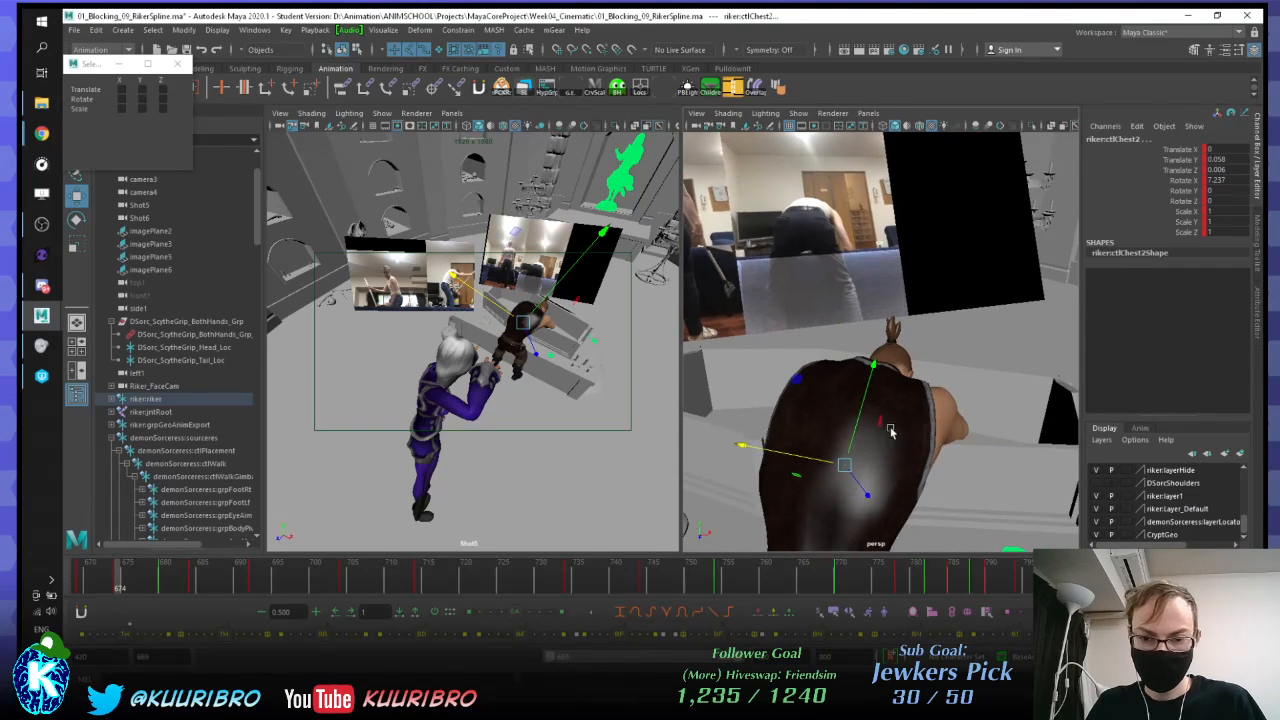
# Step: Try to create a ghost of Riker's garment and upper-body geometry at frame 674
pyautogui.keyDown('alt'); pyautogui.moveTo(891, 431); pyautogui.dragTo(849, 326); pyautogui.keyUp('alt')
pyautogui.keyDown('alt'); pyautogui.moveTo(932, 474); pyautogui.dragTo(906, 366, button='middle'); pyautogui.keyUp('alt')
pyautogui.click(908, 364)
pyautogui.keyDown('alt'); pyautogui.moveTo(912, 311); pyautogui.dragTo(889, 370); pyautogui.keyUp('alt')
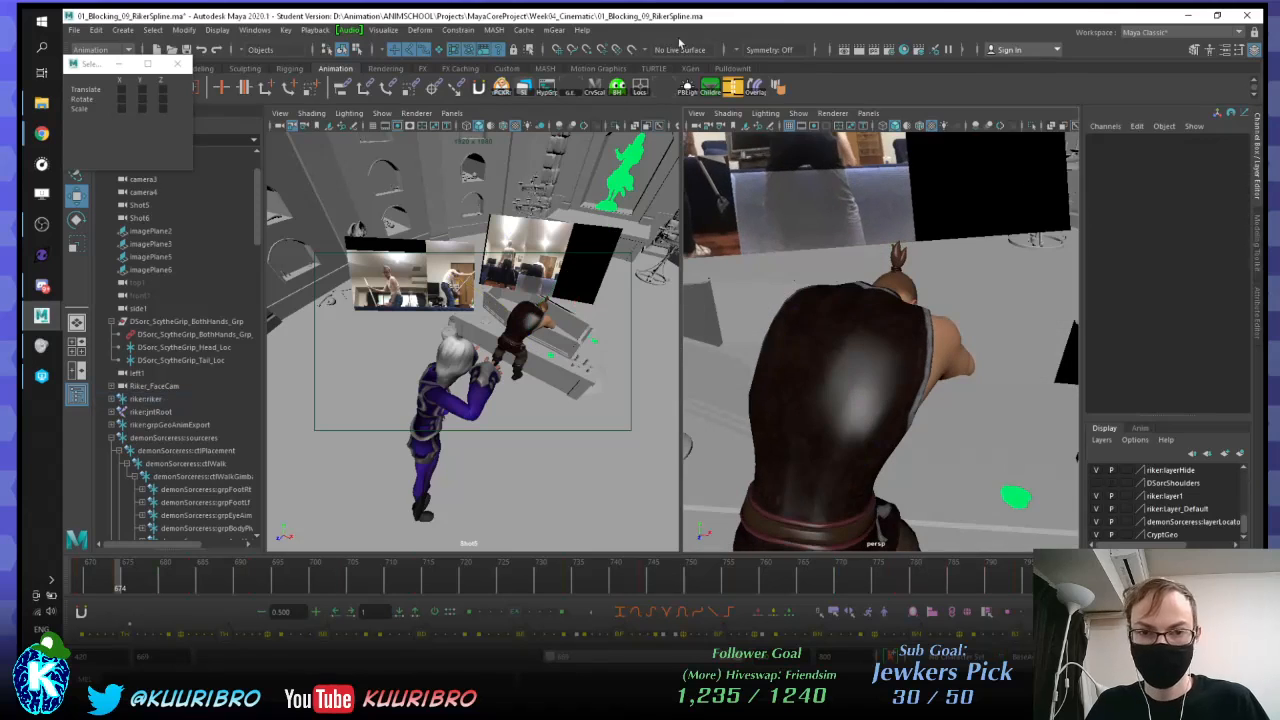
pyautogui.click(887, 372)
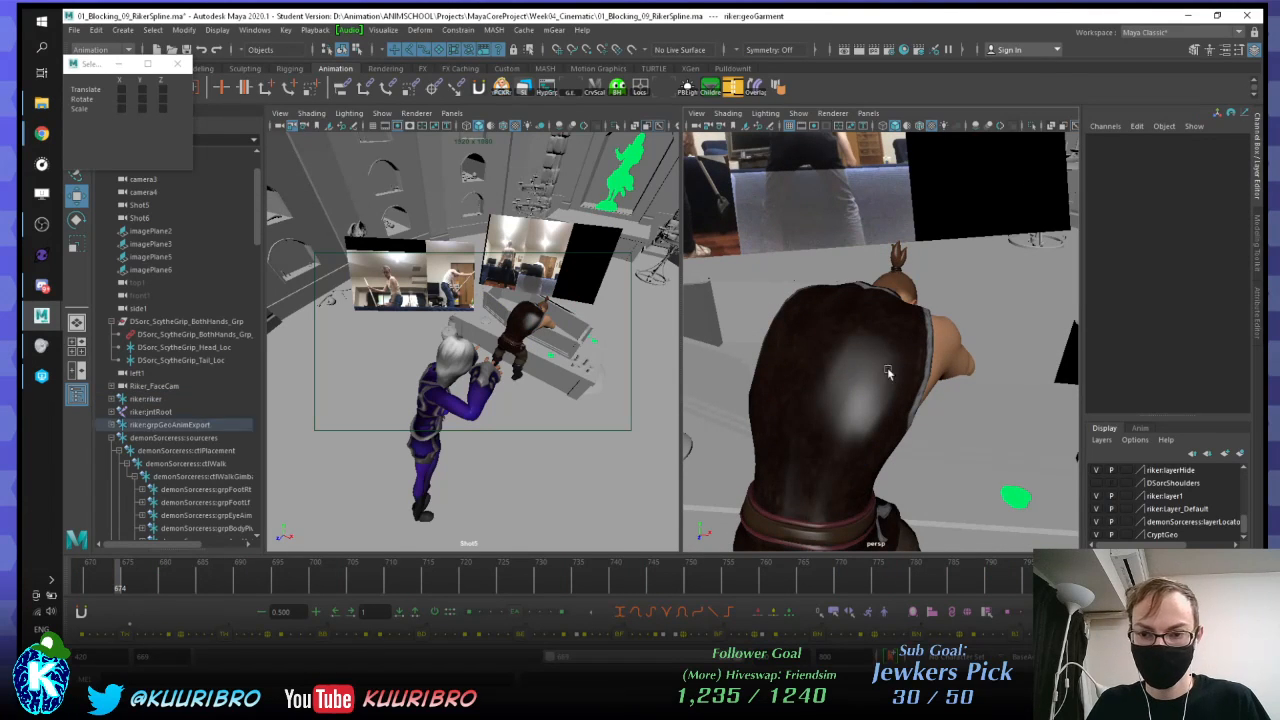
pyautogui.keyDown('shift'); pyautogui.click(949, 348); pyautogui.keyUp('shift')
pyautogui.keyDown('alt'); pyautogui.moveTo(934, 325); pyautogui.dragTo(920, 349, button='middle'); pyautogui.keyUp('alt')
pyautogui.moveTo(137, 65); pyautogui.dragTo(132, 96)
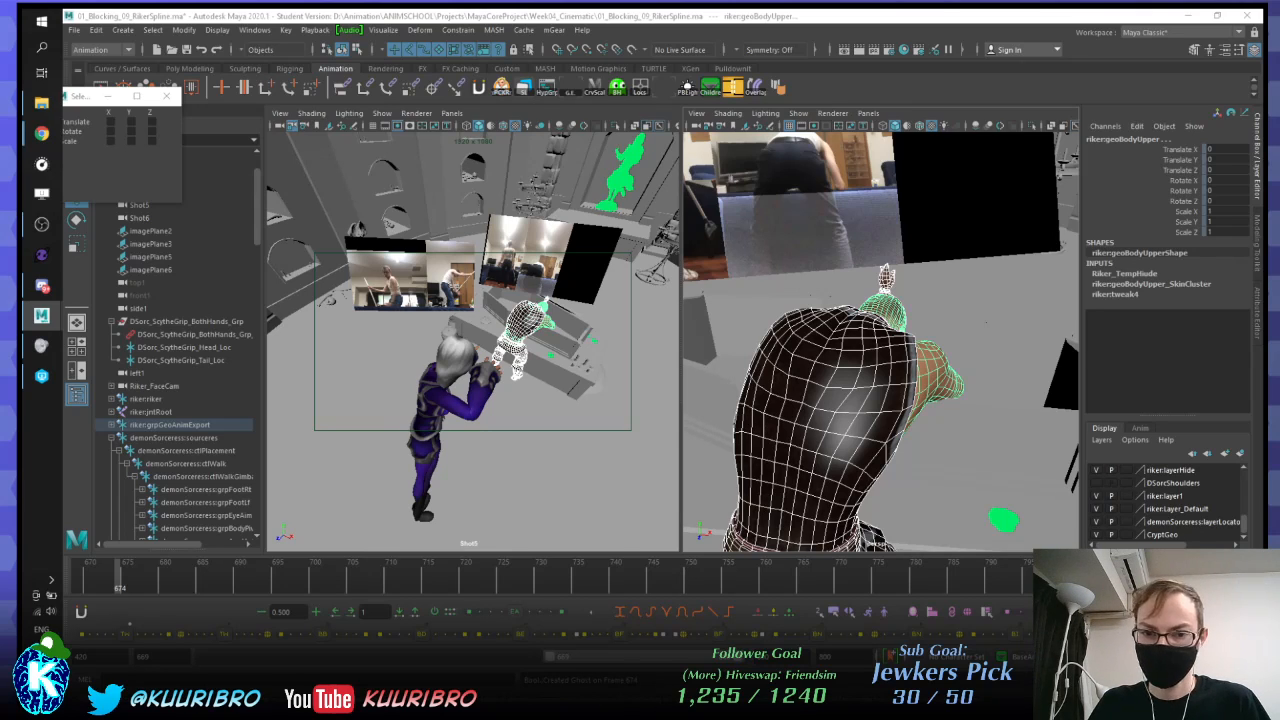
# Step: Delete the bhGhosts group and the bhGhostNode from the scene
pyautogui.click(798, 113)
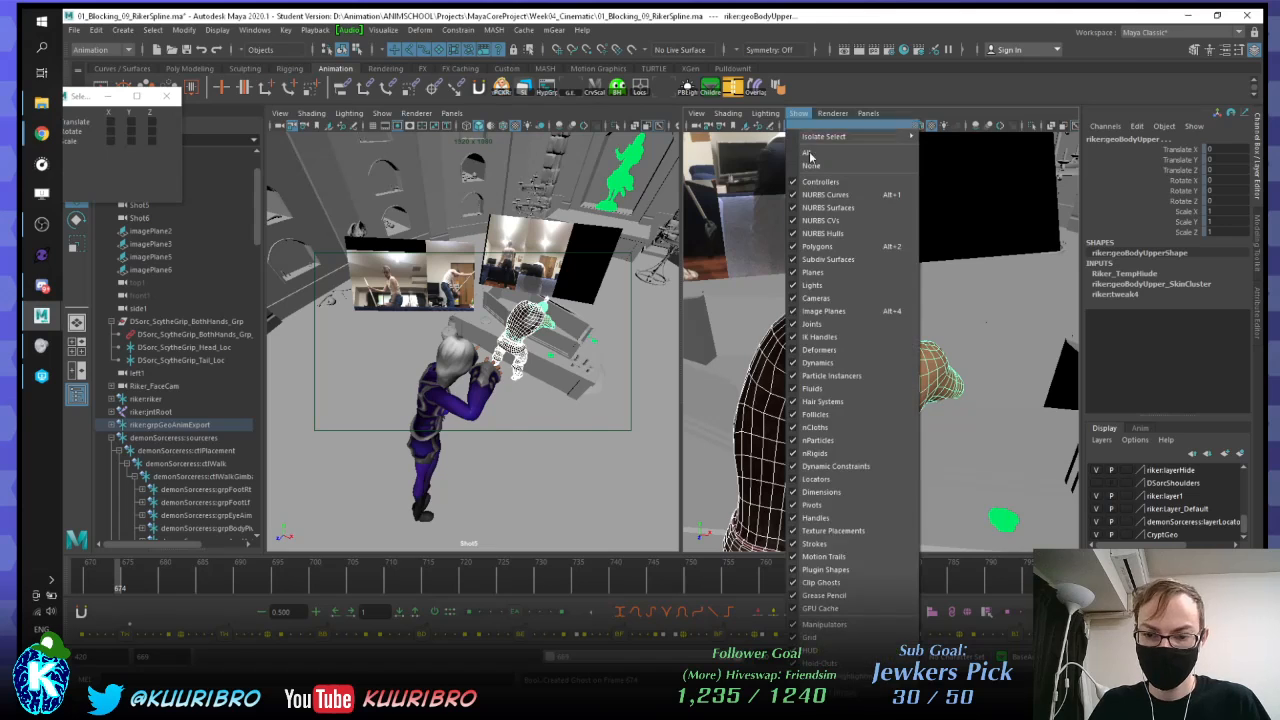
pyautogui.click(154, 325)
pyautogui.click(144, 285)
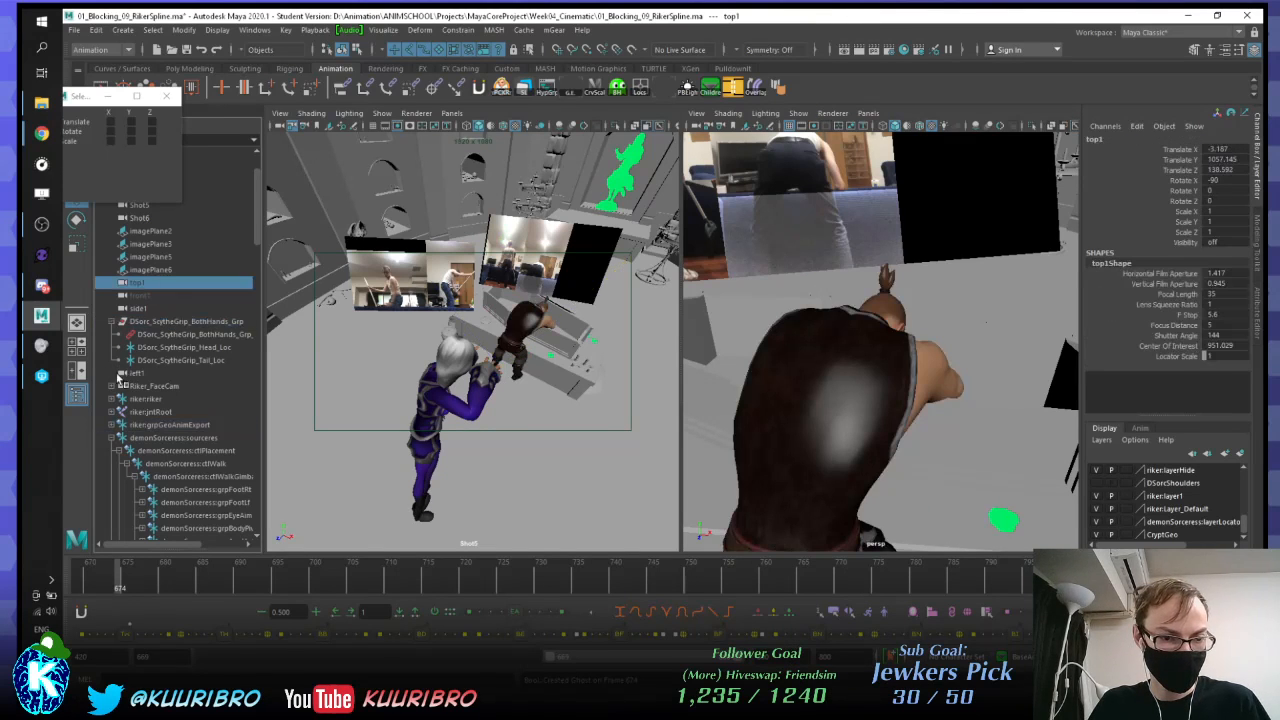
pyautogui.scroll(-3, 143, 363)
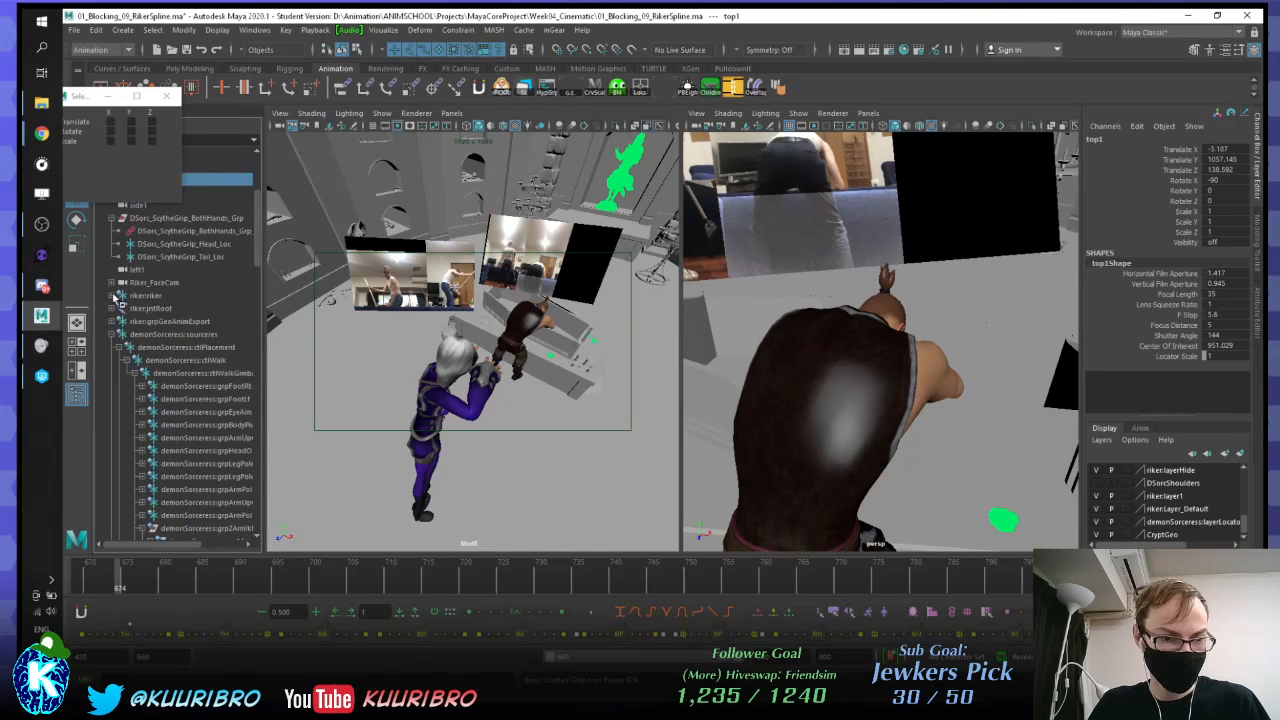
pyautogui.click(112, 335)
pyautogui.click(166, 373)
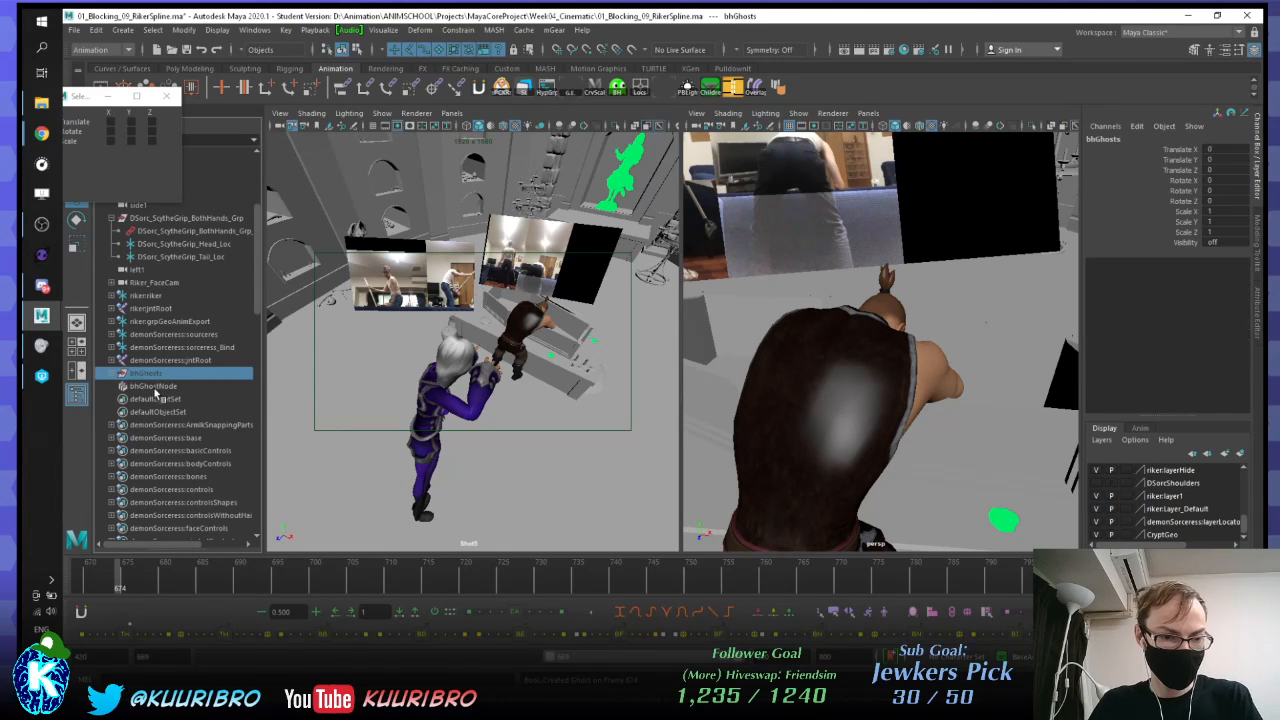
pyautogui.press('Delete')
pyautogui.click(153, 376)
pyautogui.press('Delete')
pyautogui.scroll(-12, 160, 398)
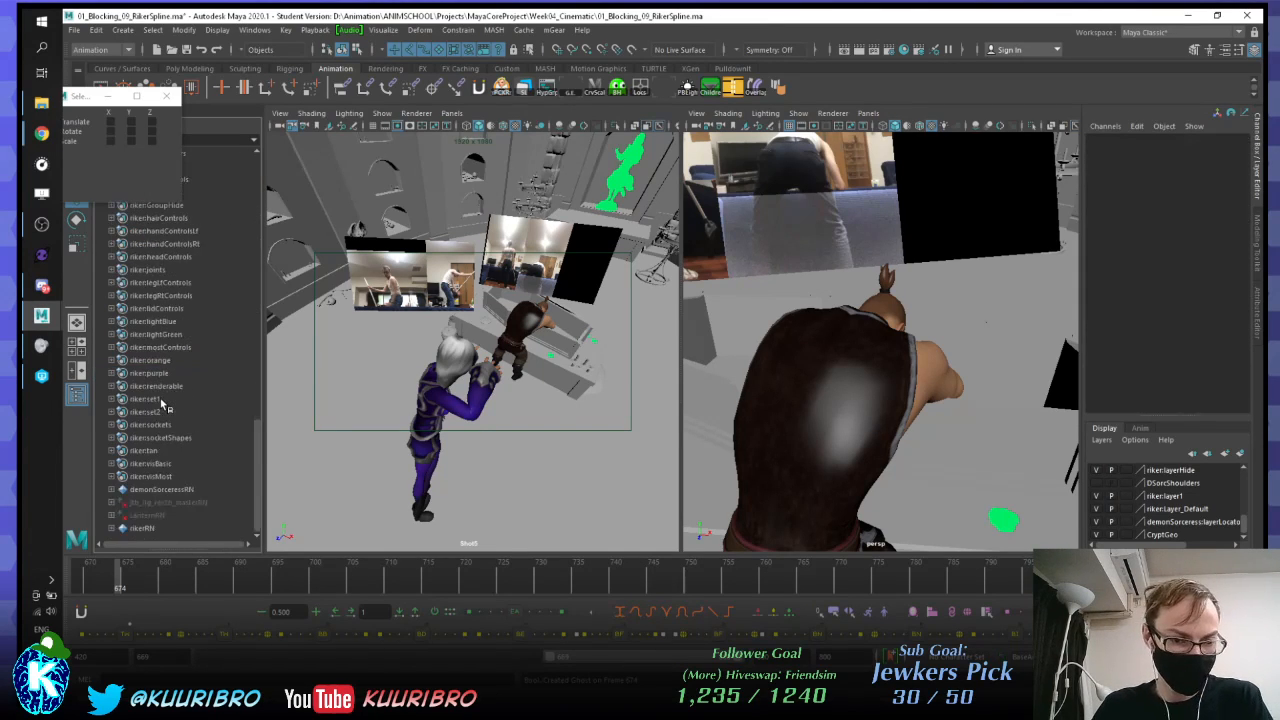
pyautogui.scroll(15, 161, 402)
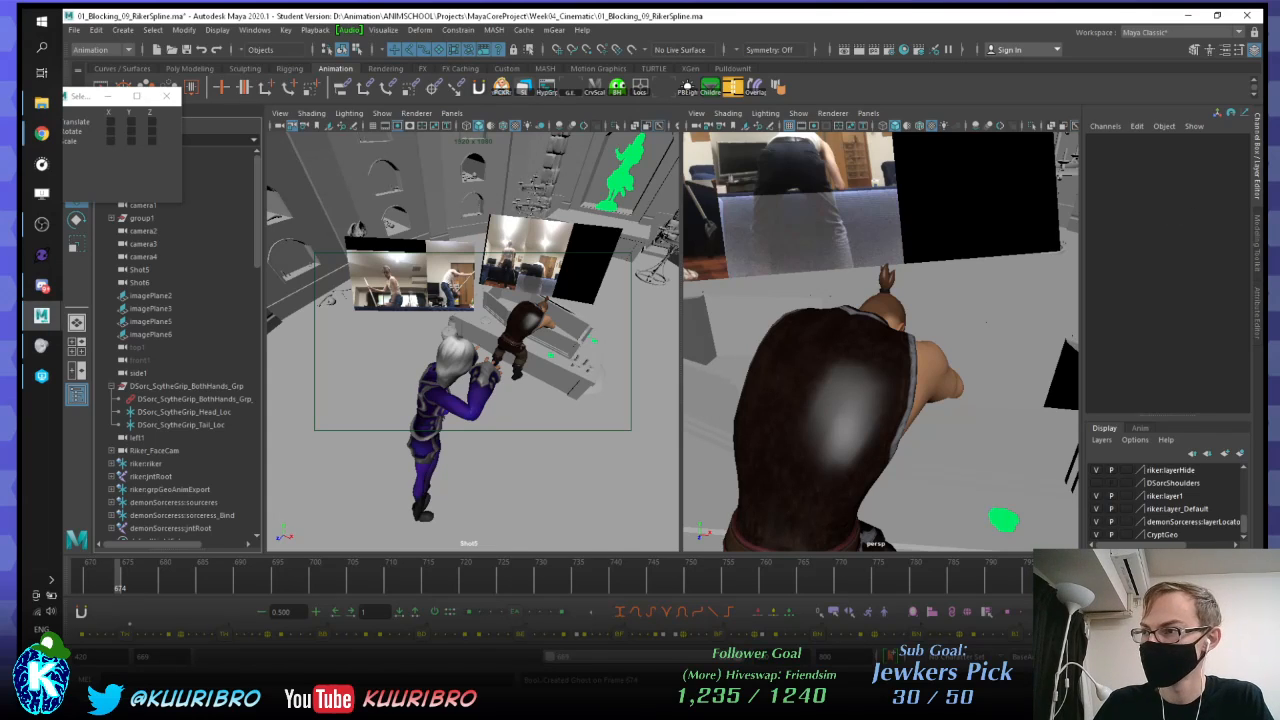
# Step: Create a red ghost outline of Riker's upper-body geometry at frame 674, and restore the selection of the ctlChest2 control
pyautogui.click(930, 357)
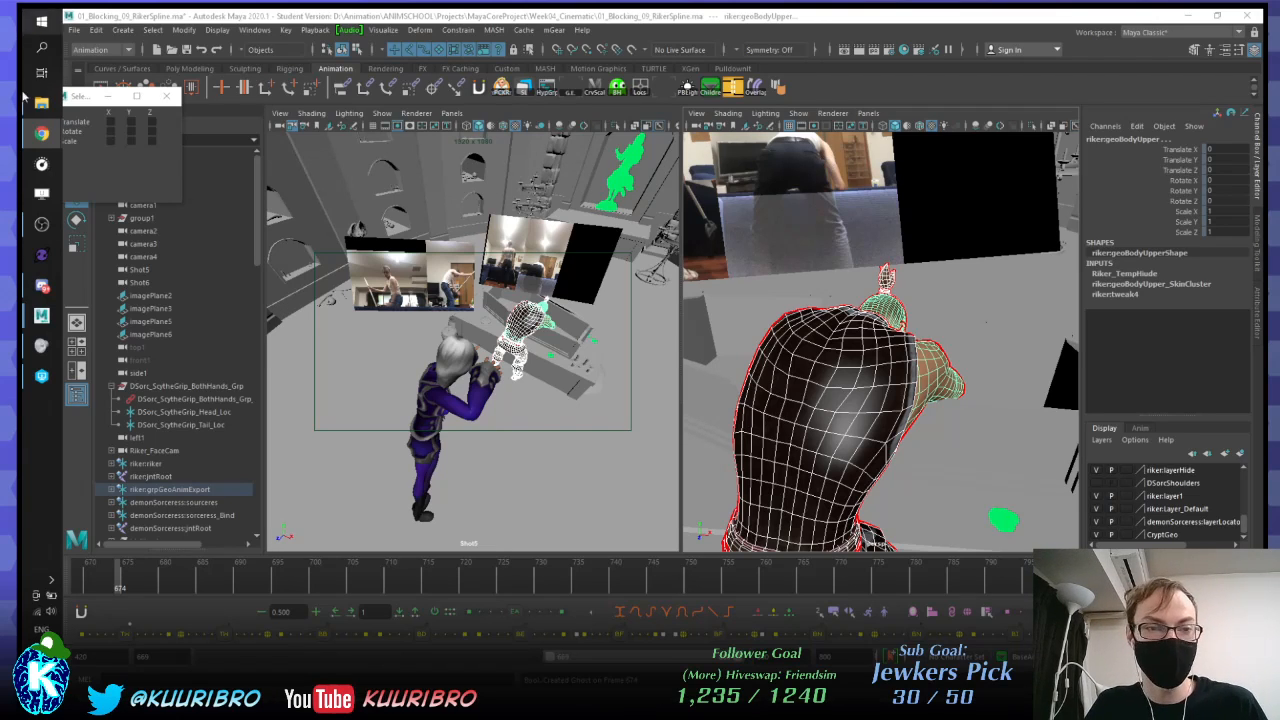
pyautogui.keyDown('alt'); pyautogui.moveTo(885, 452); pyautogui.dragTo(985, 376); pyautogui.keyUp('alt')
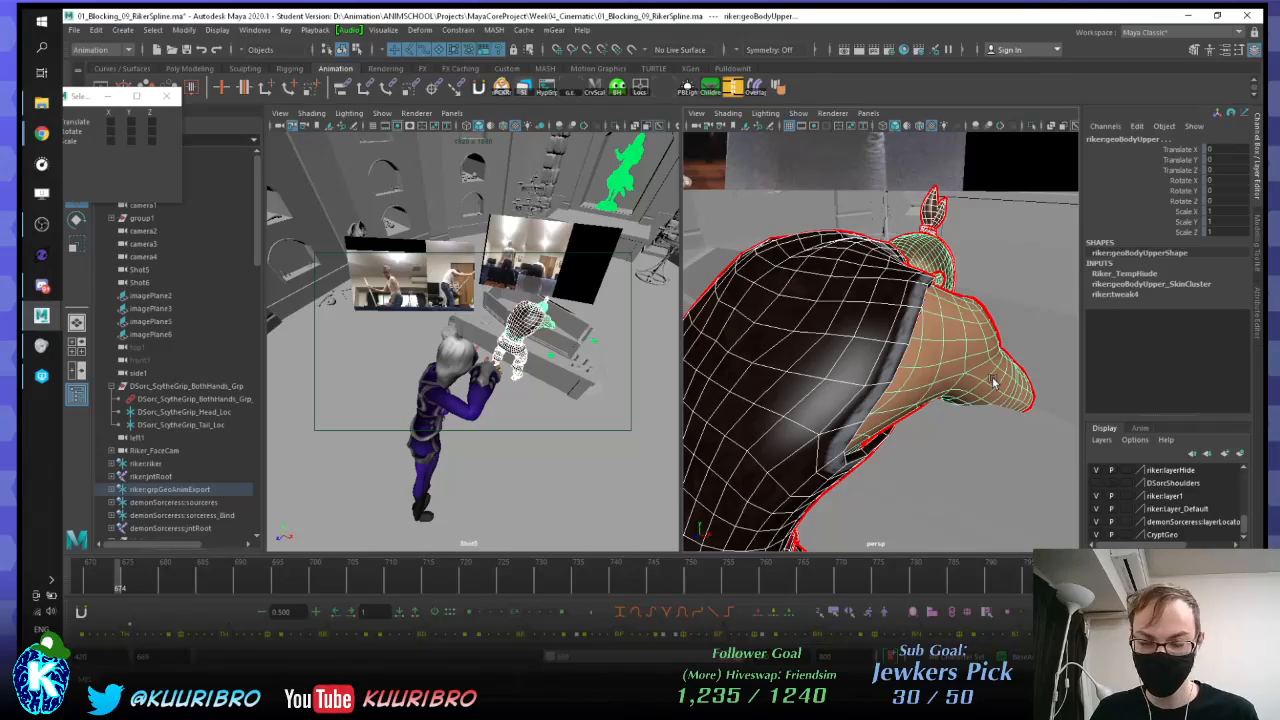
pyautogui.keyDown('alt'); pyautogui.moveTo(993, 381); pyautogui.dragTo(730, 307); pyautogui.keyUp('alt')
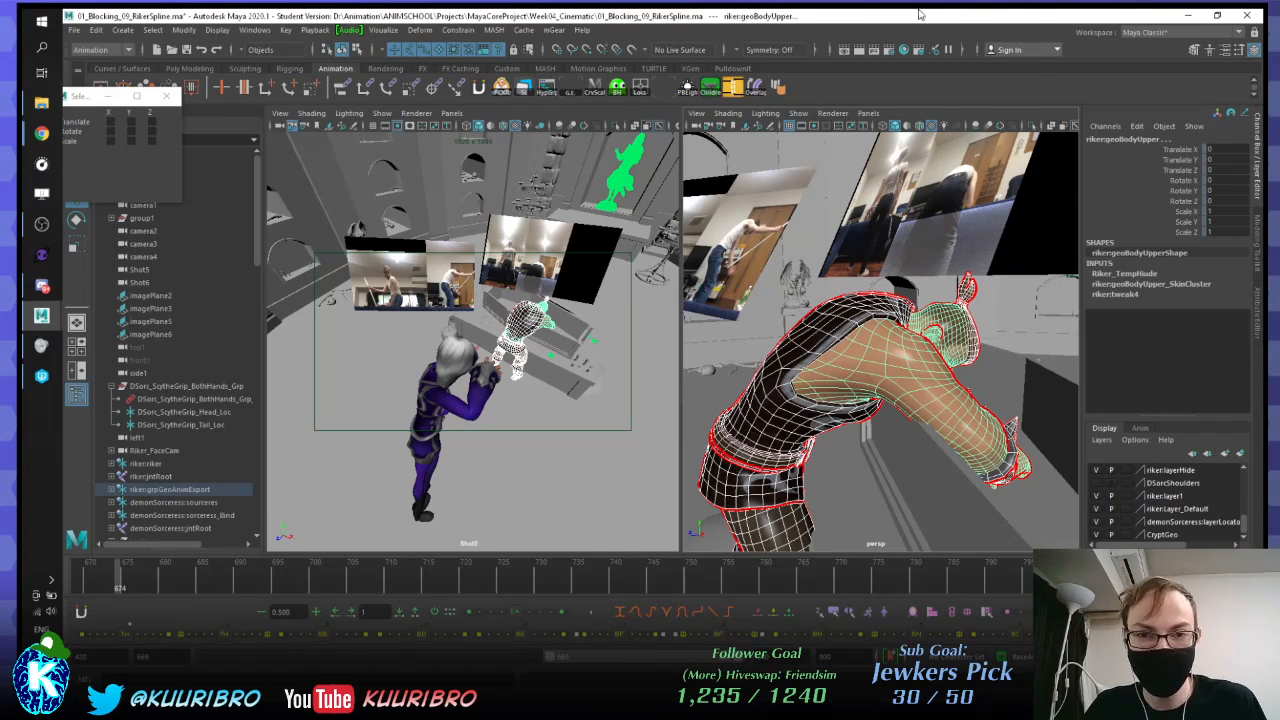
pyautogui.keyDown('alt'); pyautogui.moveTo(890, 350); pyautogui.dragTo(893, 417); pyautogui.keyUp('alt')
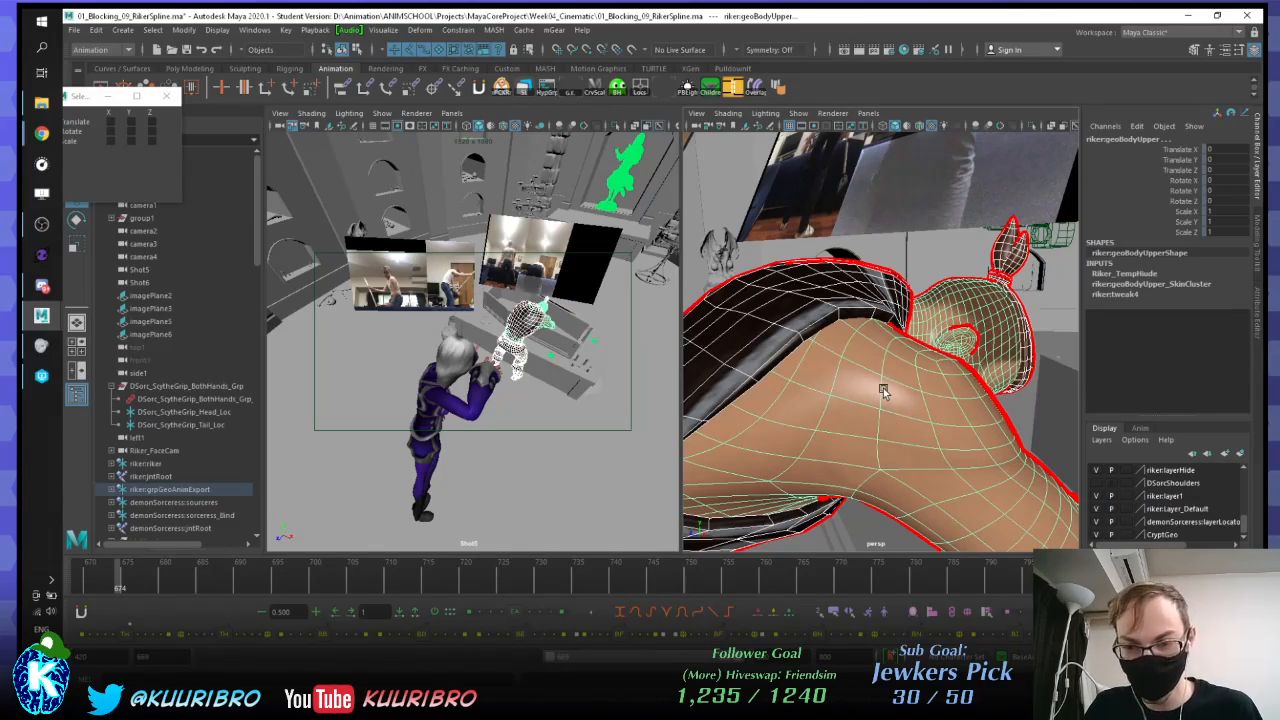
pyautogui.keyDown('alt'); pyautogui.moveTo(883, 391); pyautogui.dragTo(921, 409); pyautogui.keyUp('alt')
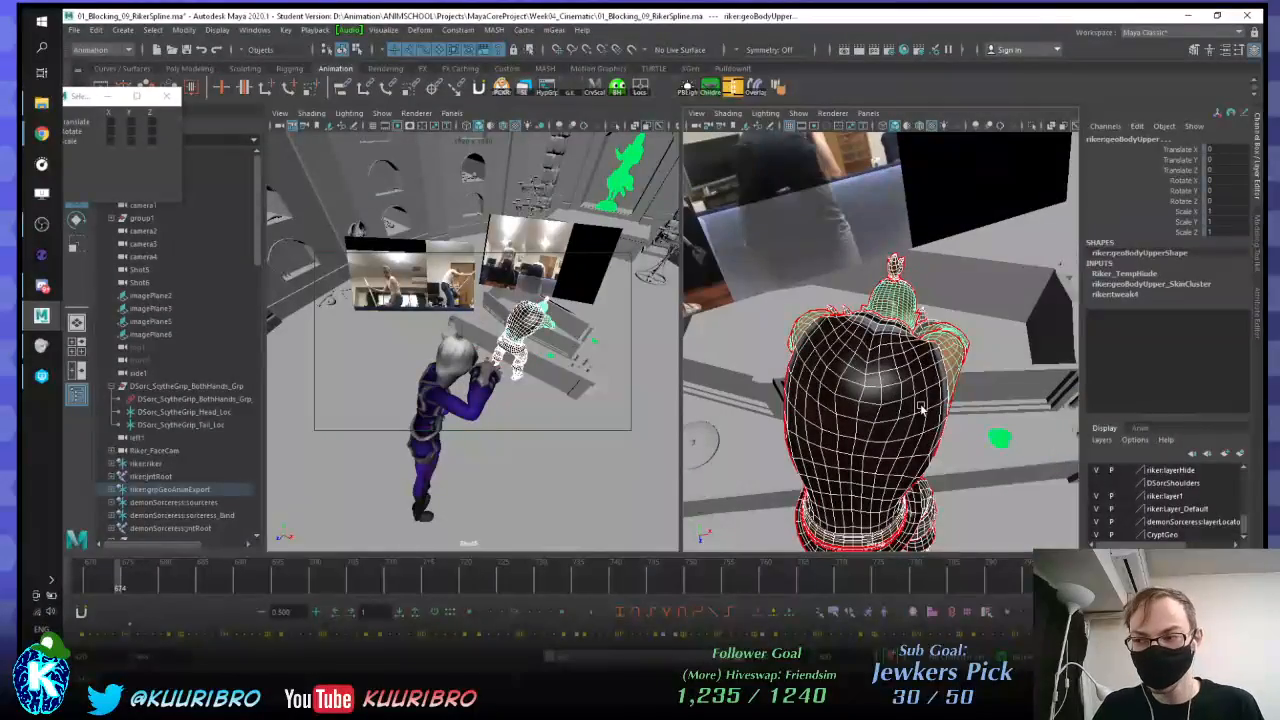
pyautogui.keyDown('alt'); pyautogui.moveTo(921, 392); pyautogui.dragTo(885, 348); pyautogui.keyUp('alt')
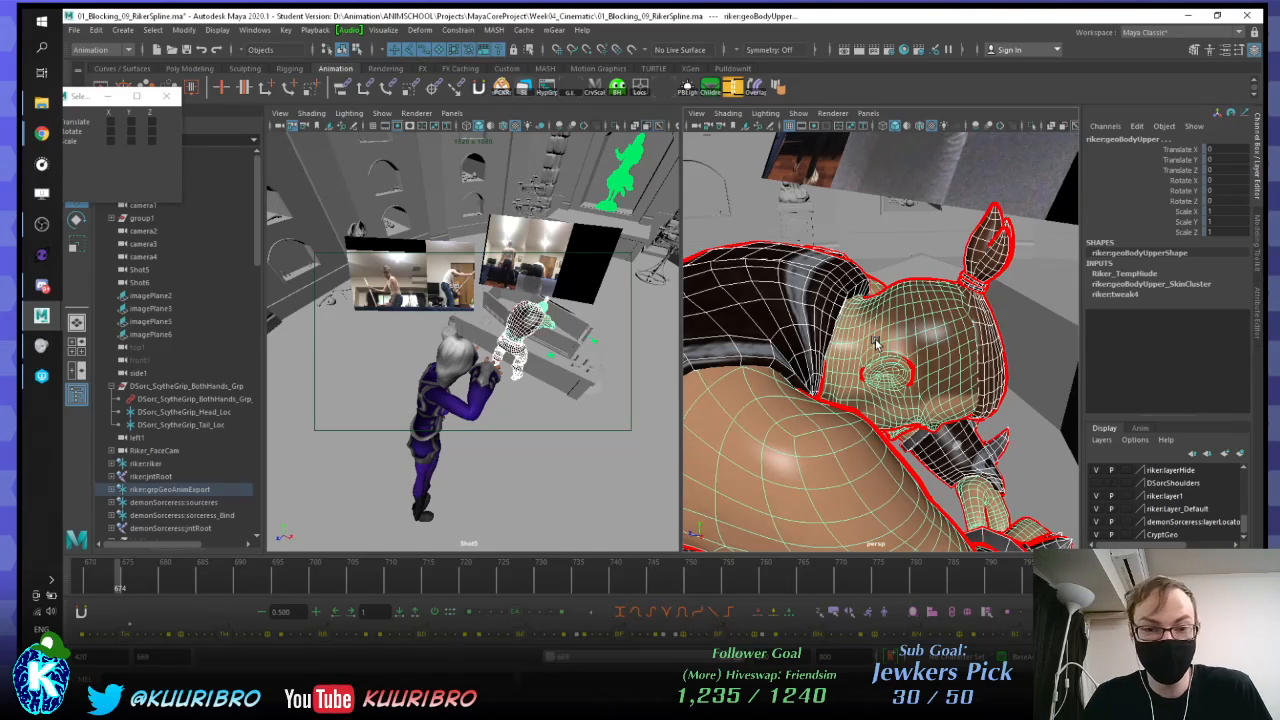
pyautogui.keyDown('alt'); pyautogui.moveTo(875, 342); pyautogui.dragTo(790, 296); pyautogui.keyUp('alt')
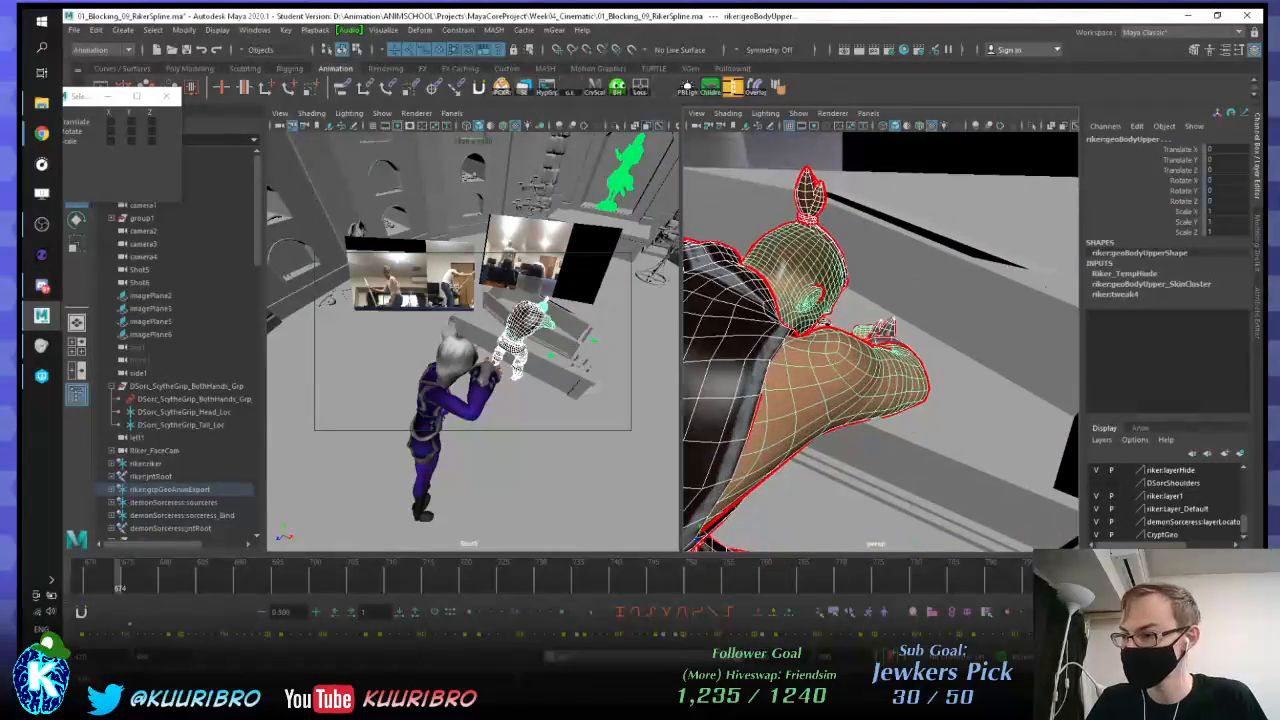
pyautogui.hotkey('ctrl', 'z')
pyautogui.keyDown('alt'); pyautogui.moveTo(790, 355); pyautogui.dragTo(796, 367); pyautogui.keyUp('alt')
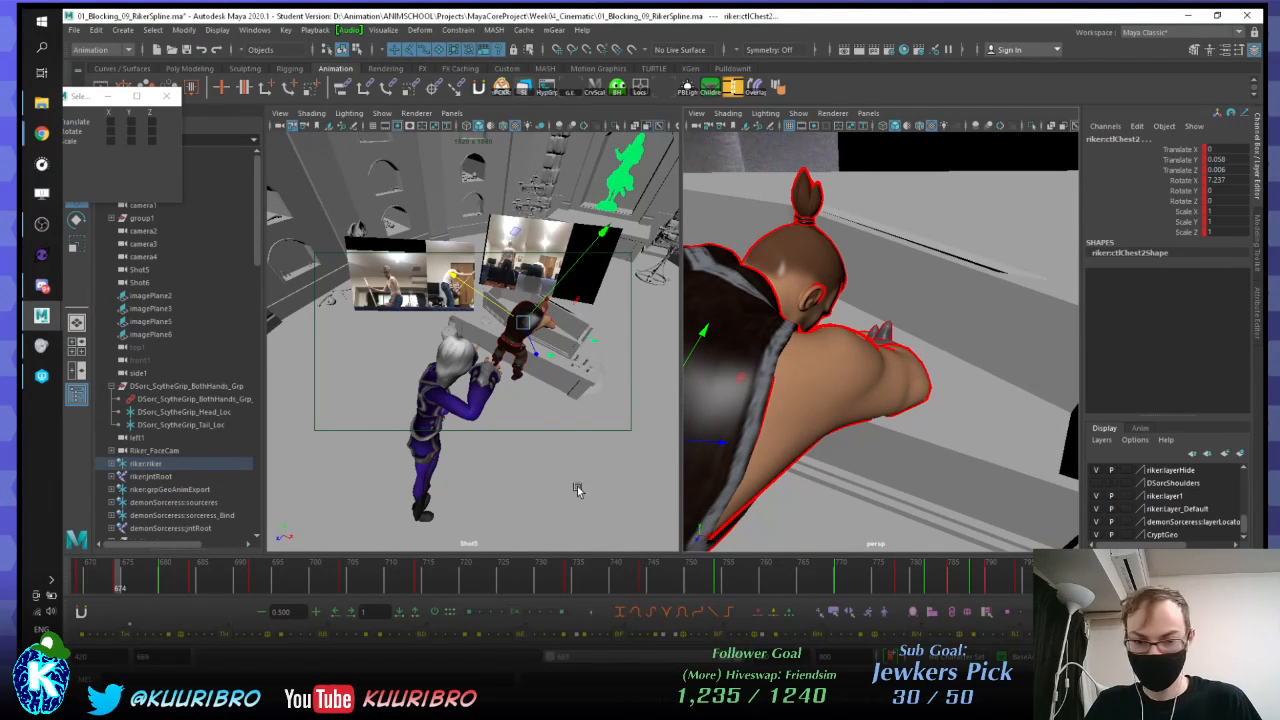
# Step: Compare Riker's pose at frame 684 with the frame 674 ghost outline and the rear-view video reference
pyautogui.press('.')
pyautogui.press('.')
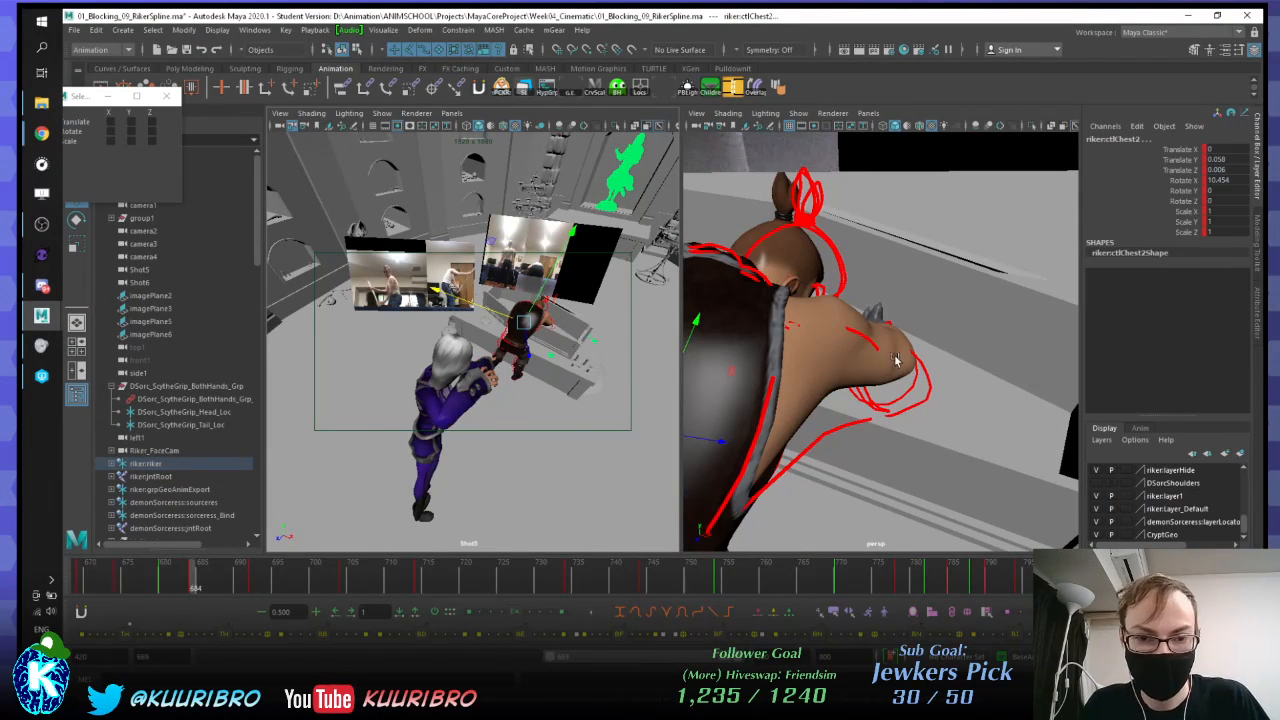
pyautogui.keyDown('alt'); pyautogui.moveTo(858, 273); pyautogui.dragTo(889, 286, button='right'); pyautogui.keyUp('alt')
pyautogui.keyDown('alt'); pyautogui.moveTo(889, 286); pyautogui.dragTo(880, 251); pyautogui.keyUp('alt')
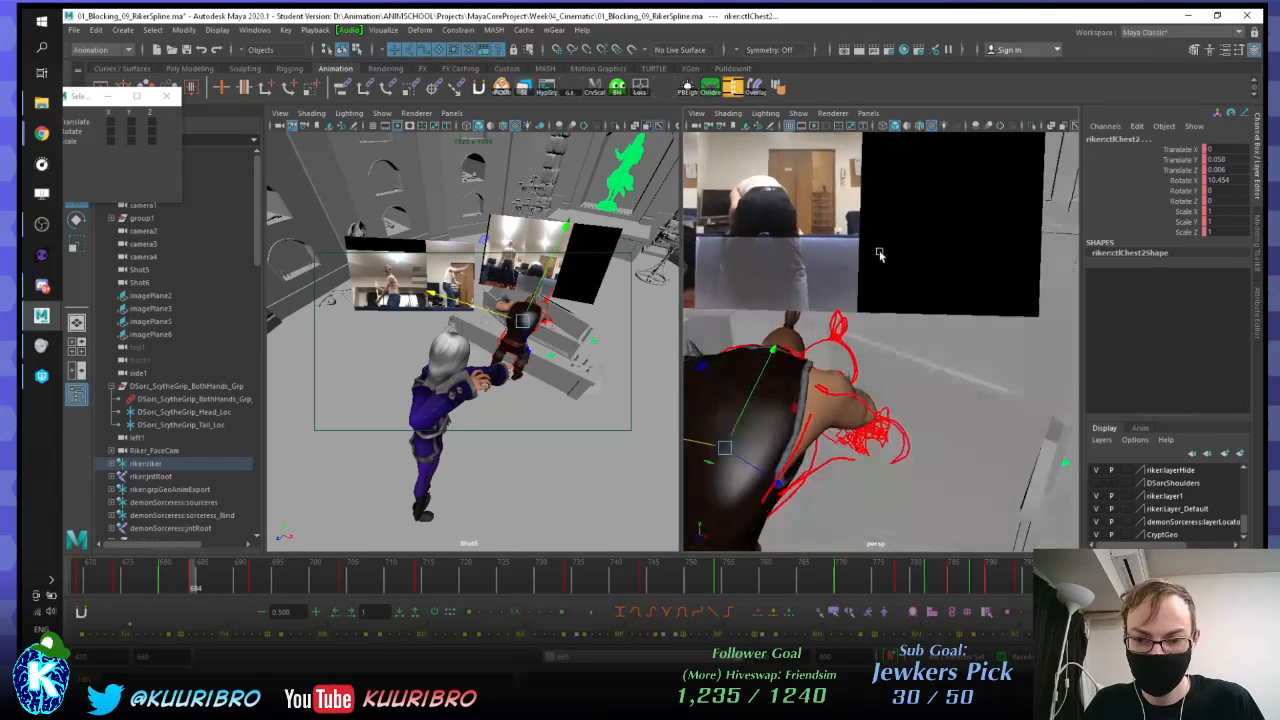
pyautogui.keyDown('alt'); pyautogui.moveTo(880, 251); pyautogui.dragTo(922, 290, button='middle'); pyautogui.keyUp('alt')
pyautogui.press('.')
pyautogui.press('.')
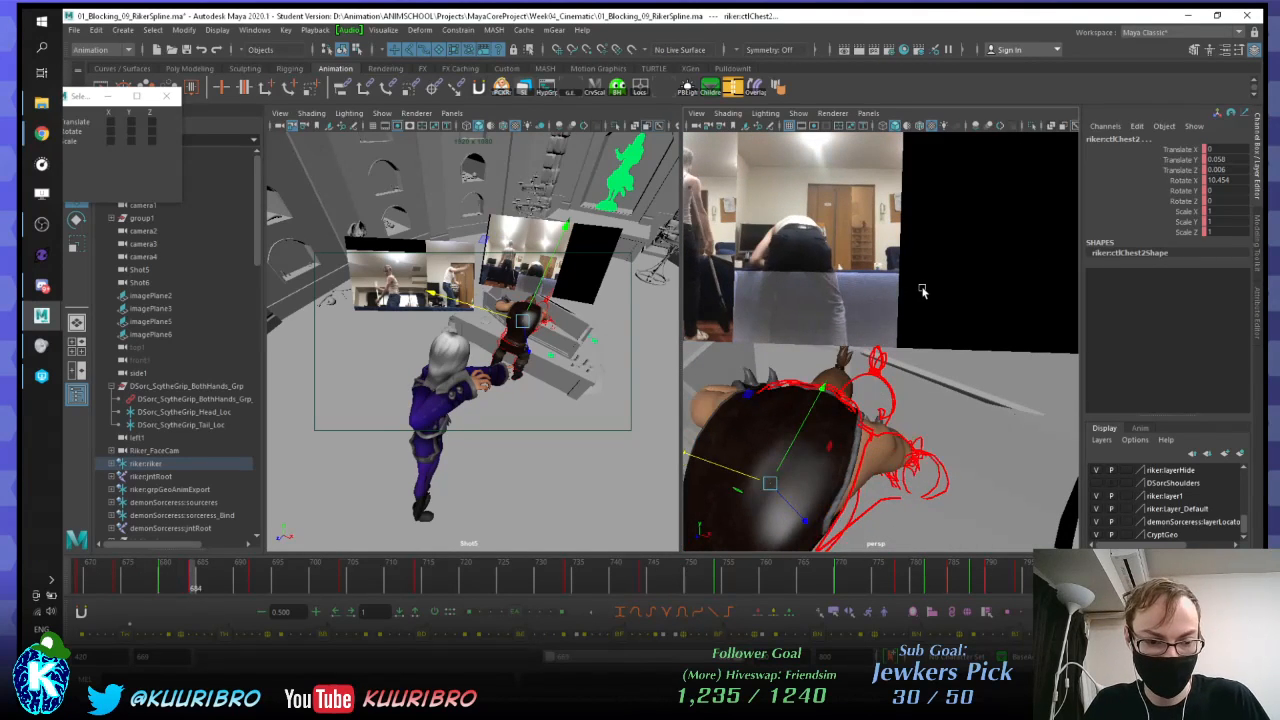
# Step: Flip between the keys at frames 669, 674 and 680 to check Riker's torso against the ghost outline and rear-view reference
pyautogui.press(',')
pyautogui.press(',')
pyautogui.press(',')
pyautogui.press(',')
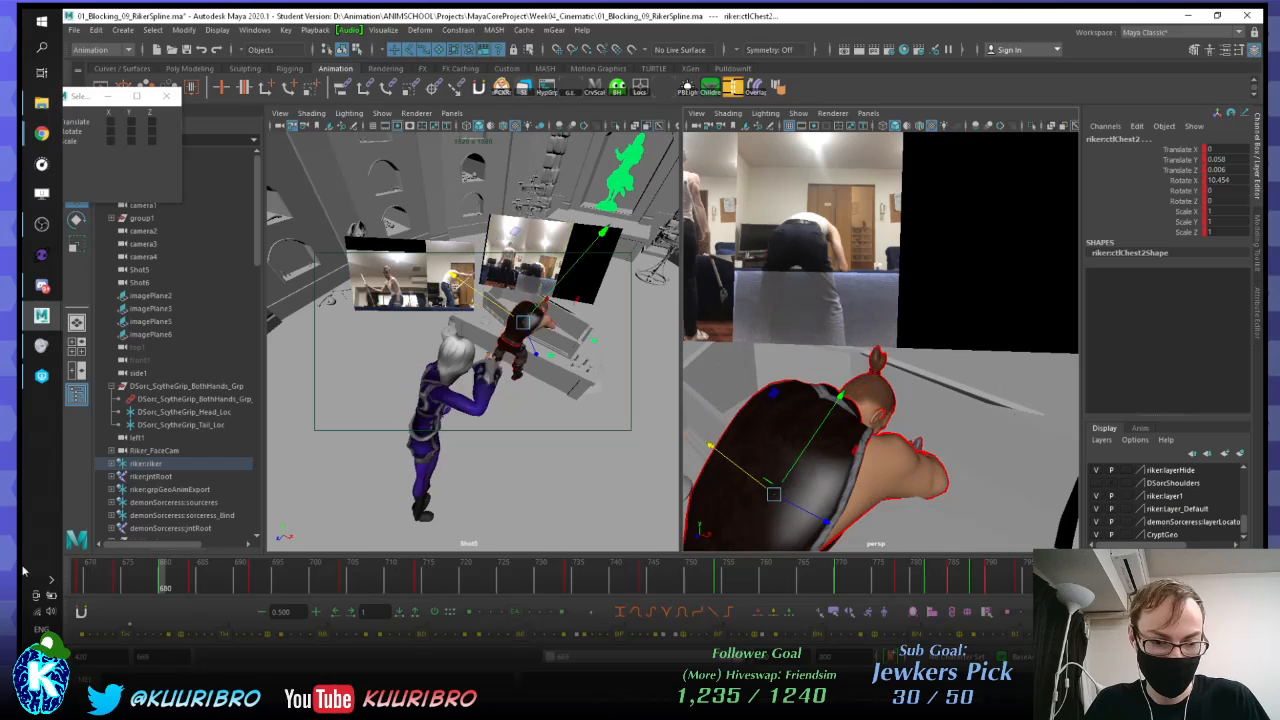
pyautogui.press('.')
pyautogui.press('.')
pyautogui.press(',')
pyautogui.press('.')
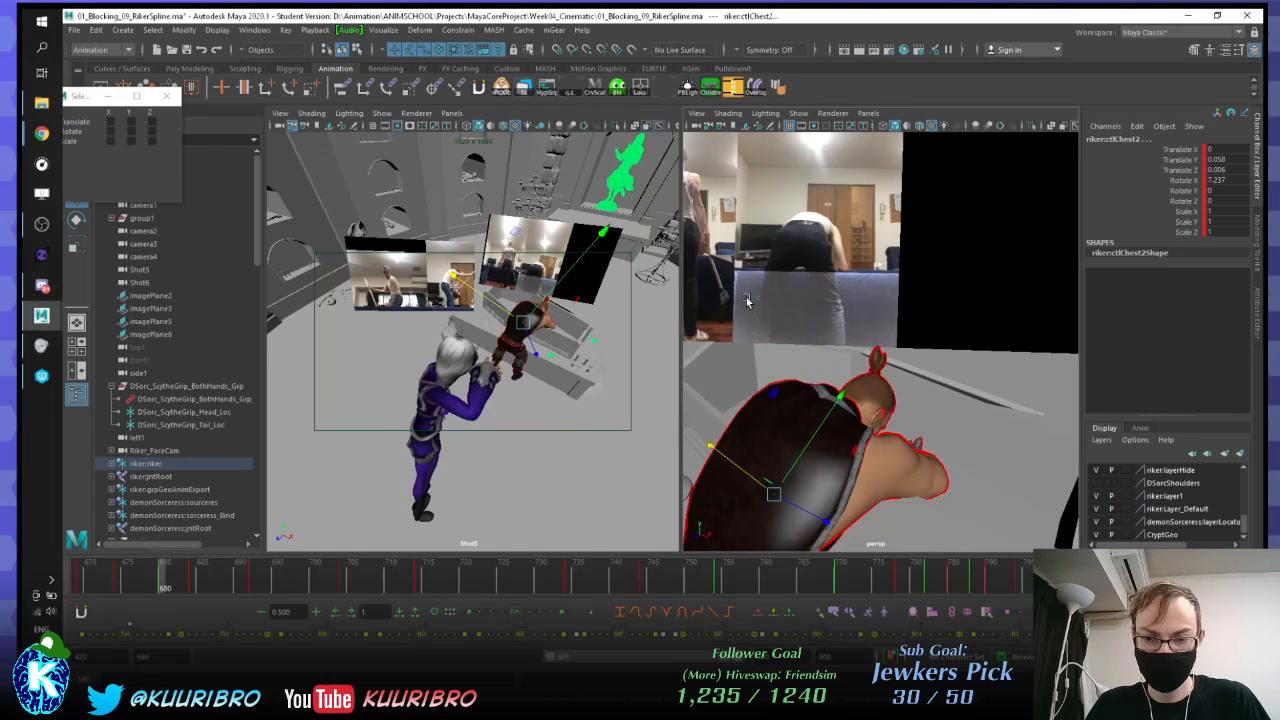
pyautogui.press(',')
pyautogui.press('.')
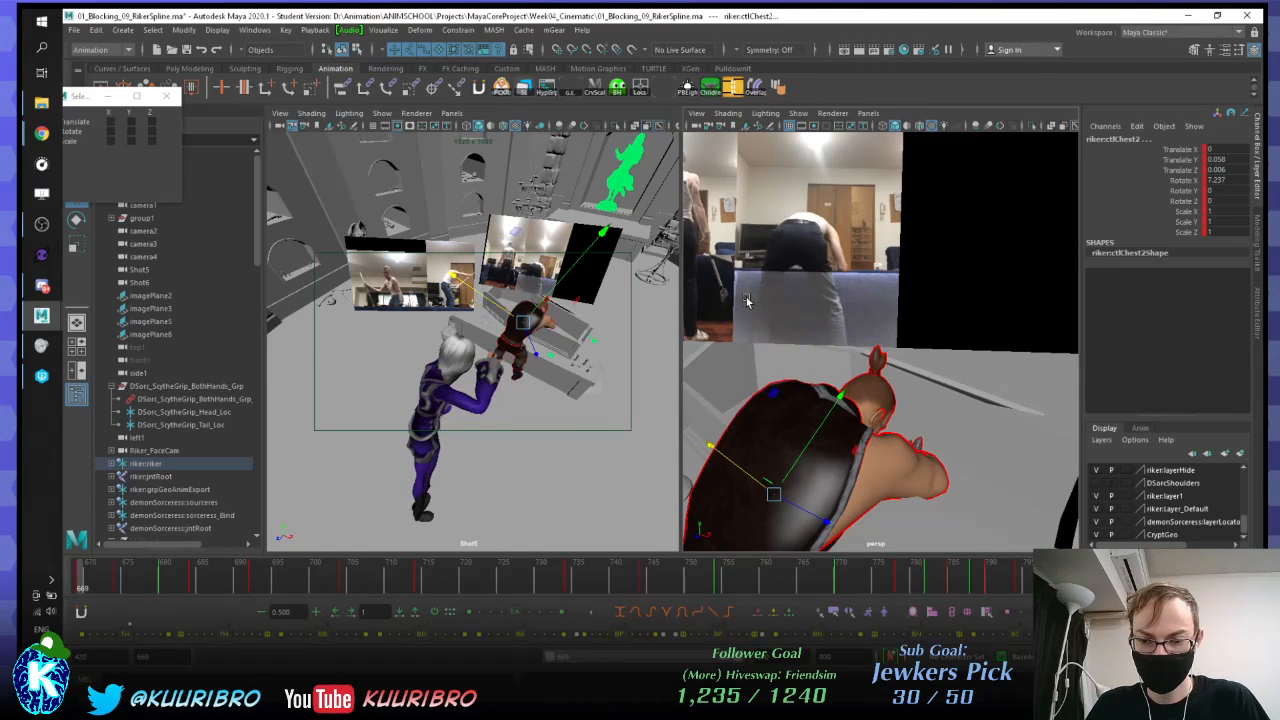
pyautogui.press(',')
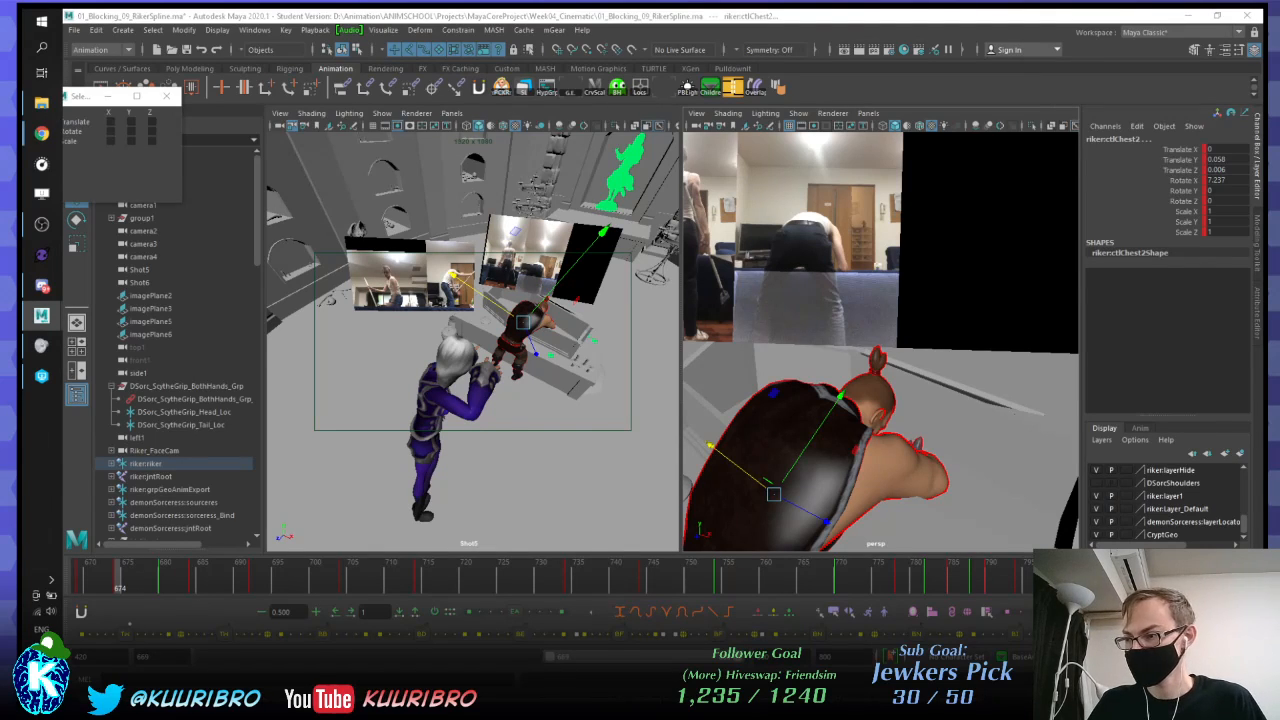
# Step: Key a tweened breakdown of Riker's ctlBody at frame 674 with Translate X 0.019, Y -0.016 and Rotate X 13.248, Y -1.43, Z 2.023
pyautogui.keyDown('alt'); pyautogui.moveTo(814, 440); pyautogui.dragTo(802, 364, button='middle'); pyautogui.keyUp('alt')
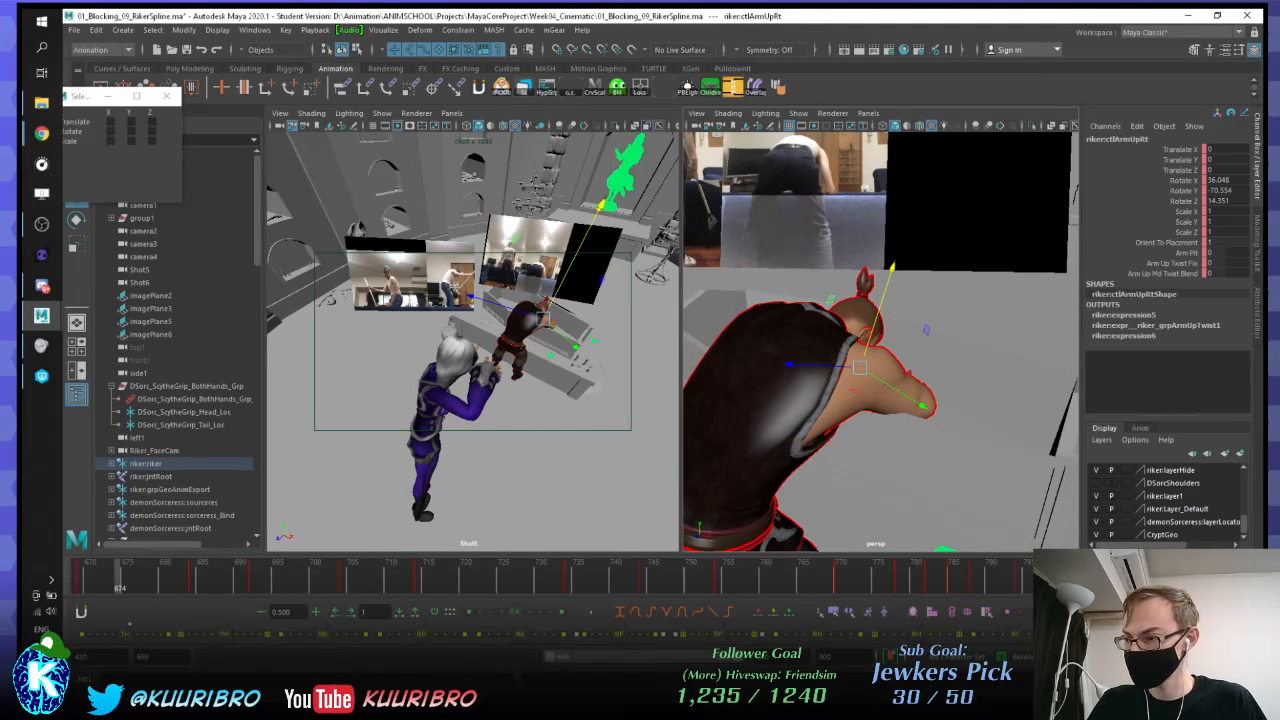
pyautogui.click(793, 378)
pyautogui.press(',')
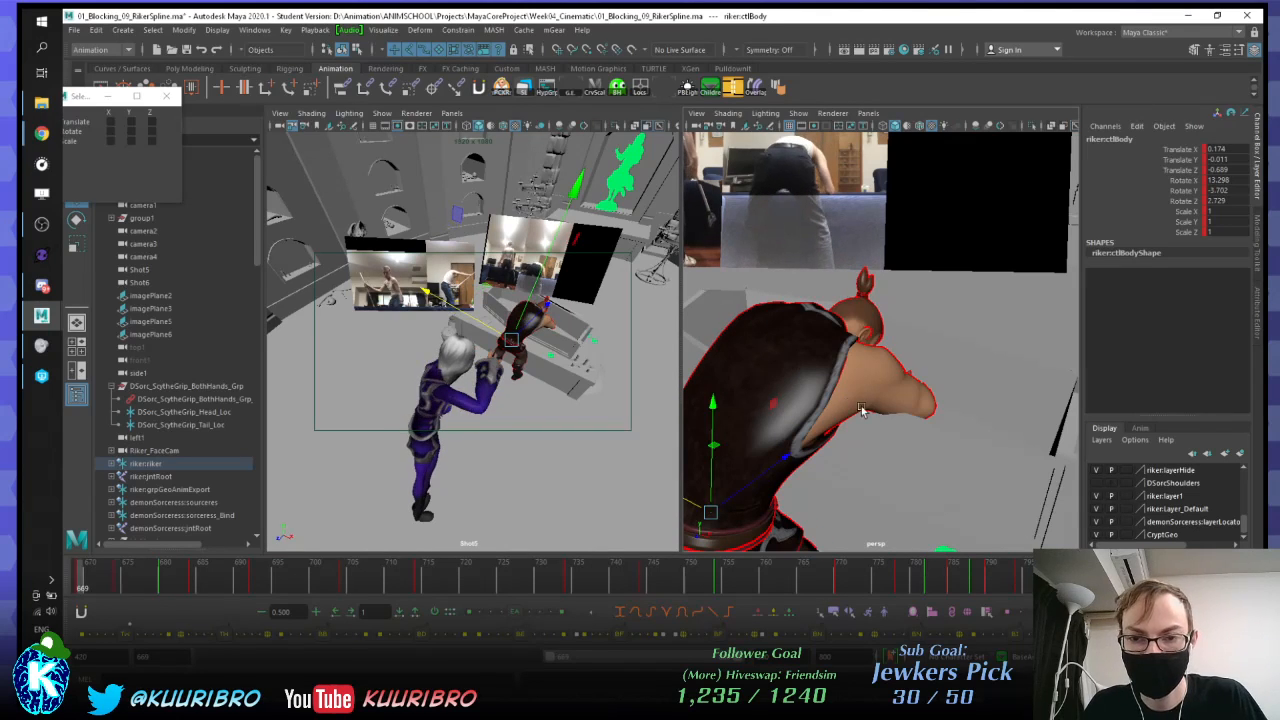
pyautogui.press('.')
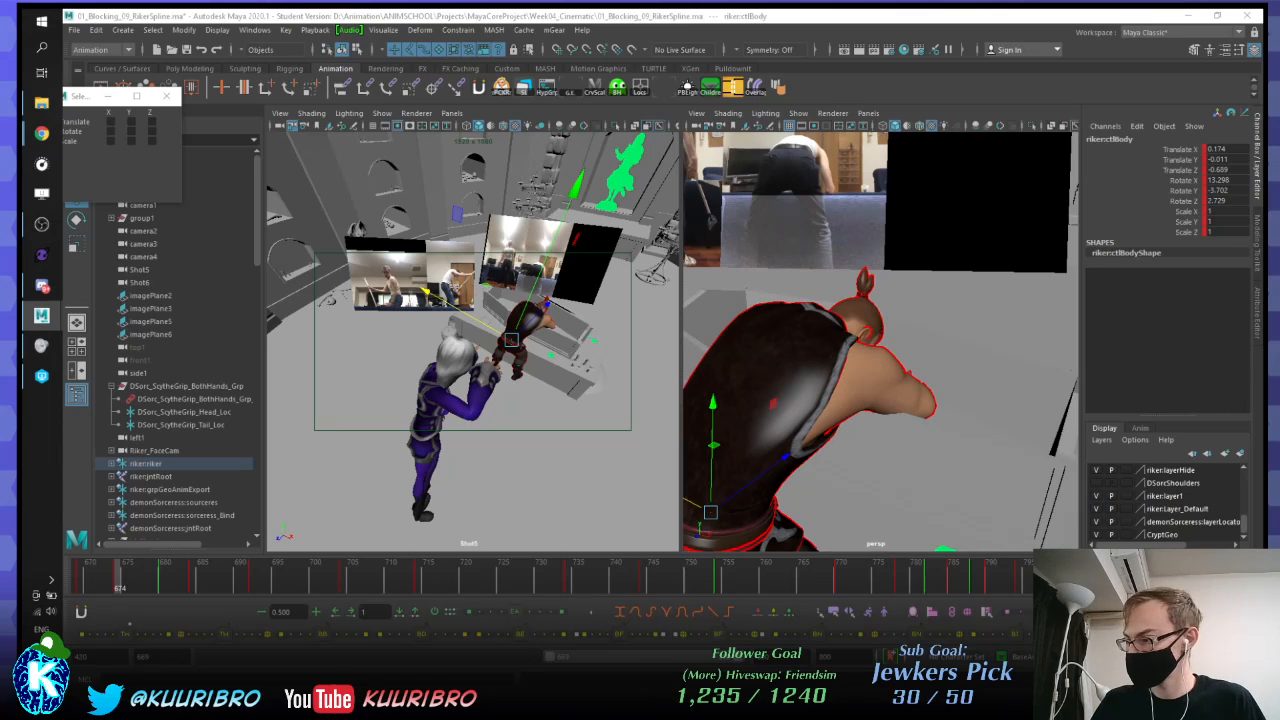
pyautogui.click(165, 570)
pyautogui.click(120, 575)
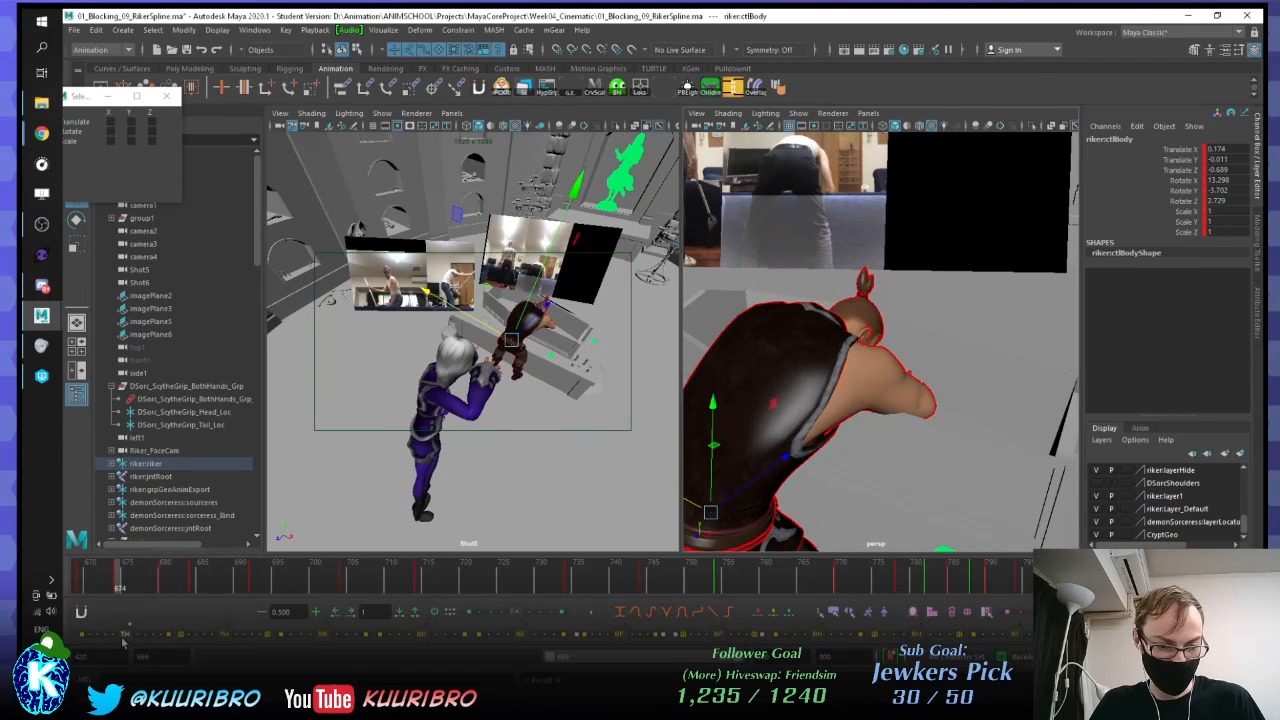
pyautogui.press('z')
pyautogui.keyDown('alt'); pyautogui.moveTo(860, 385); pyautogui.dragTo(1062, 350); pyautogui.keyUp('alt')
pyautogui.keyDown('alt'); pyautogui.moveTo(1062, 350); pyautogui.dragTo(935, 376, button='middle'); pyautogui.keyUp('alt')
pyautogui.press('z')
pyautogui.press('z')
pyautogui.press('z')
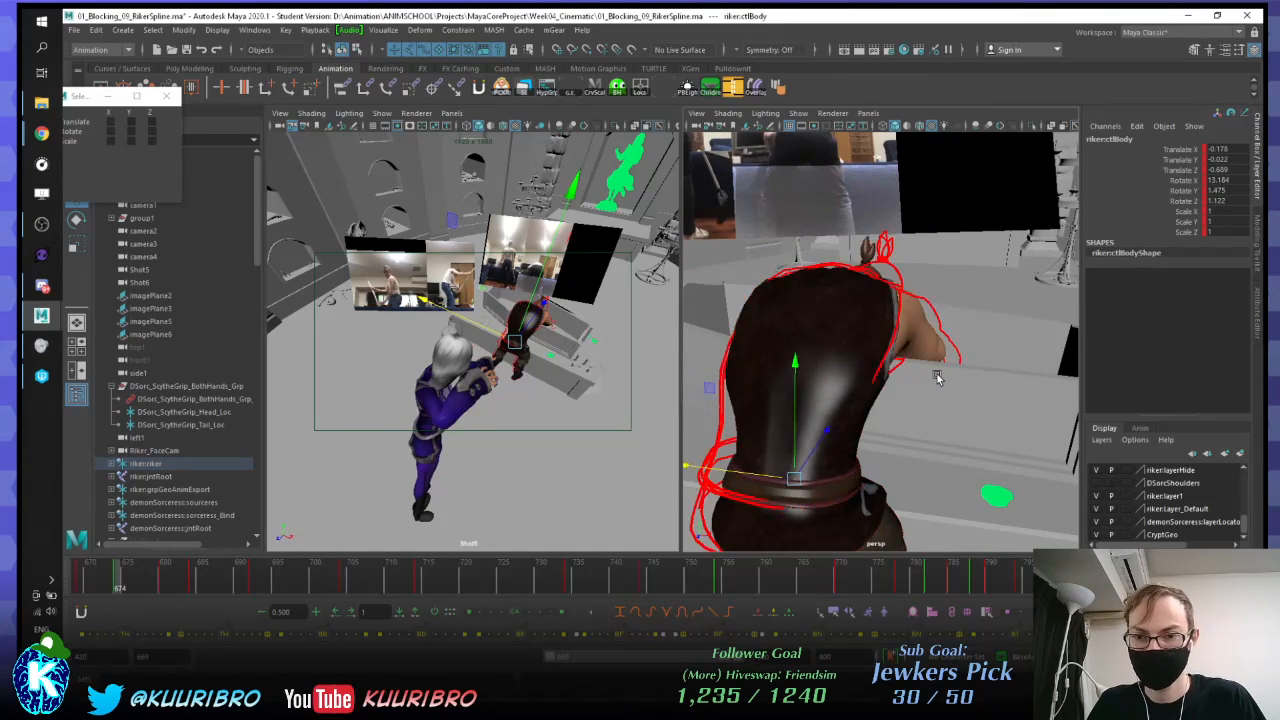
pyautogui.press('z')
pyautogui.press('z')
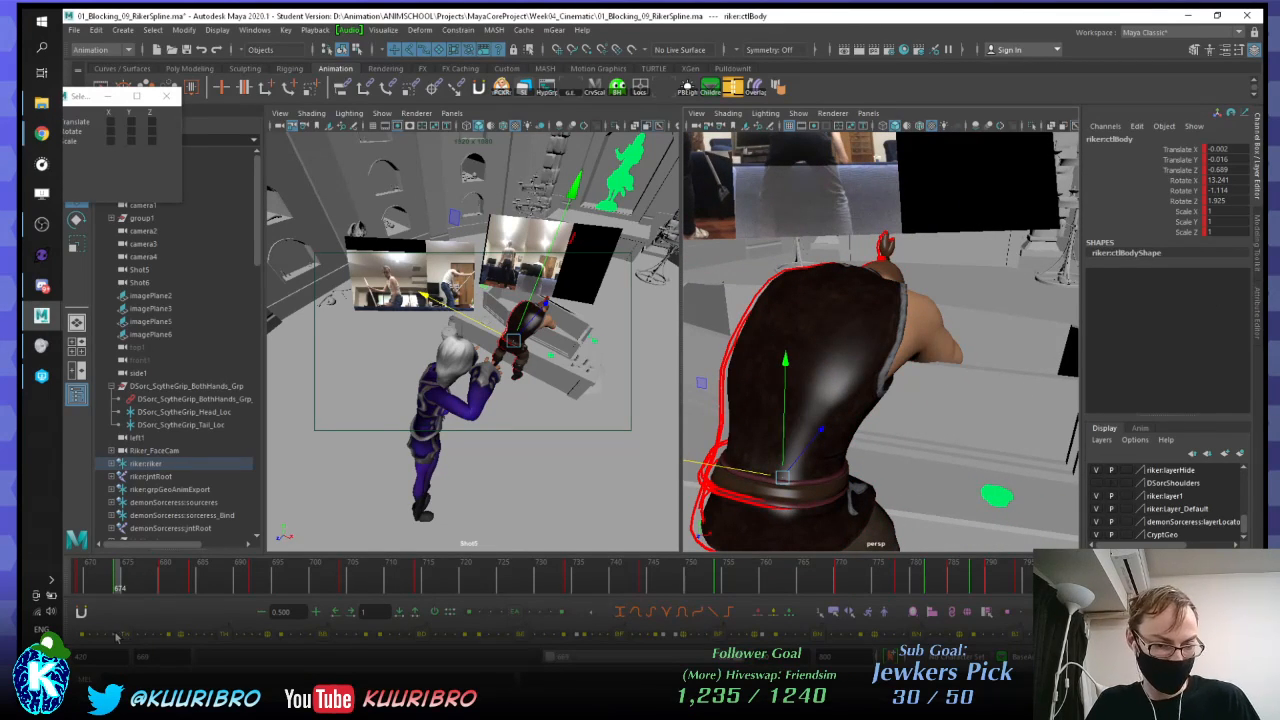
pyautogui.press('z')
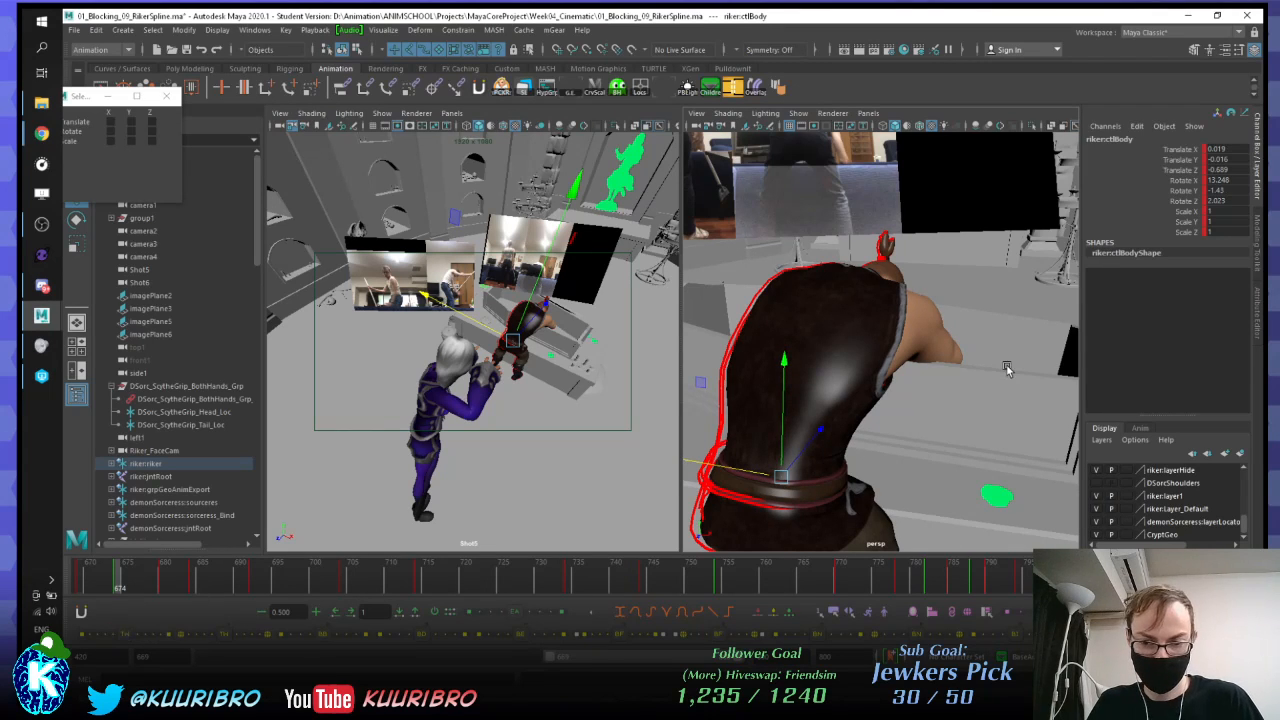
# Step: Undo and redo the ctlBody breakdown variations at frame 674 to compare them with the ghost outline and video reference
pyautogui.press('z')
pyautogui.press('z')
pyautogui.press('z')
pyautogui.press('z')
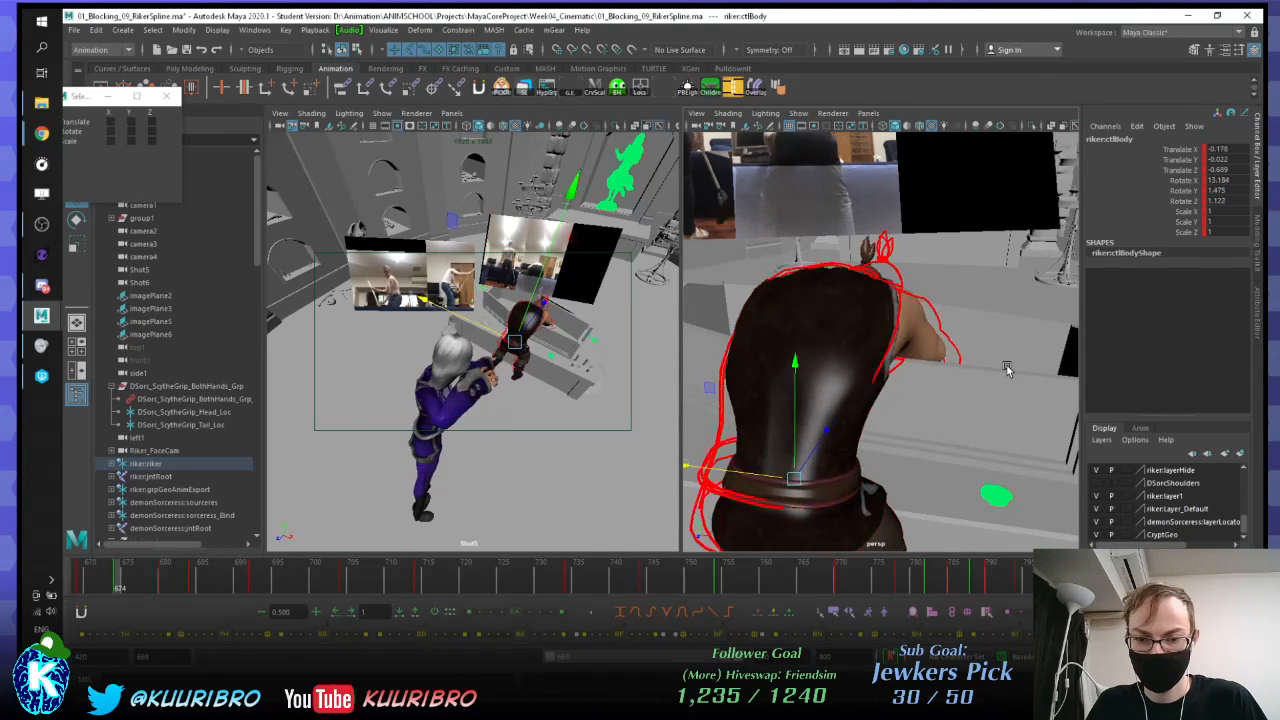
pyautogui.press('z')
pyautogui.press('z')
pyautogui.press('z')
pyautogui.press('z')
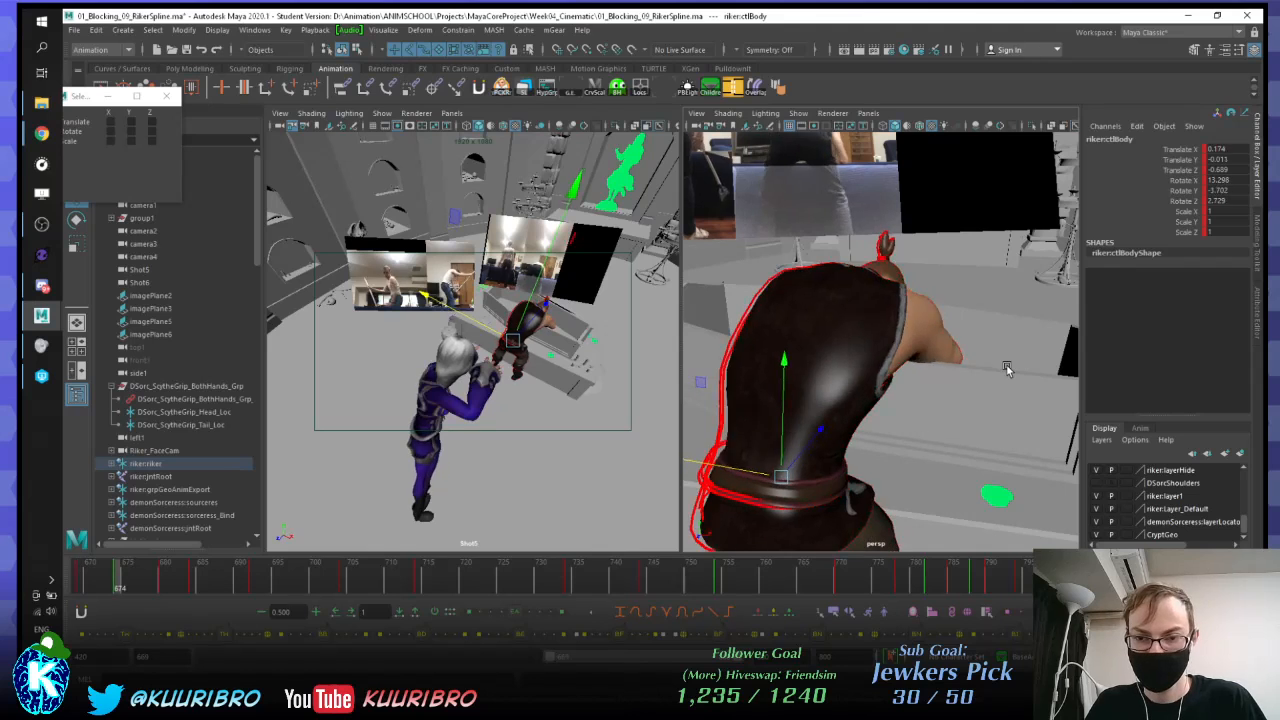
pyautogui.press('z')
pyautogui.press('z')
pyautogui.press('z')
pyautogui.press('z')
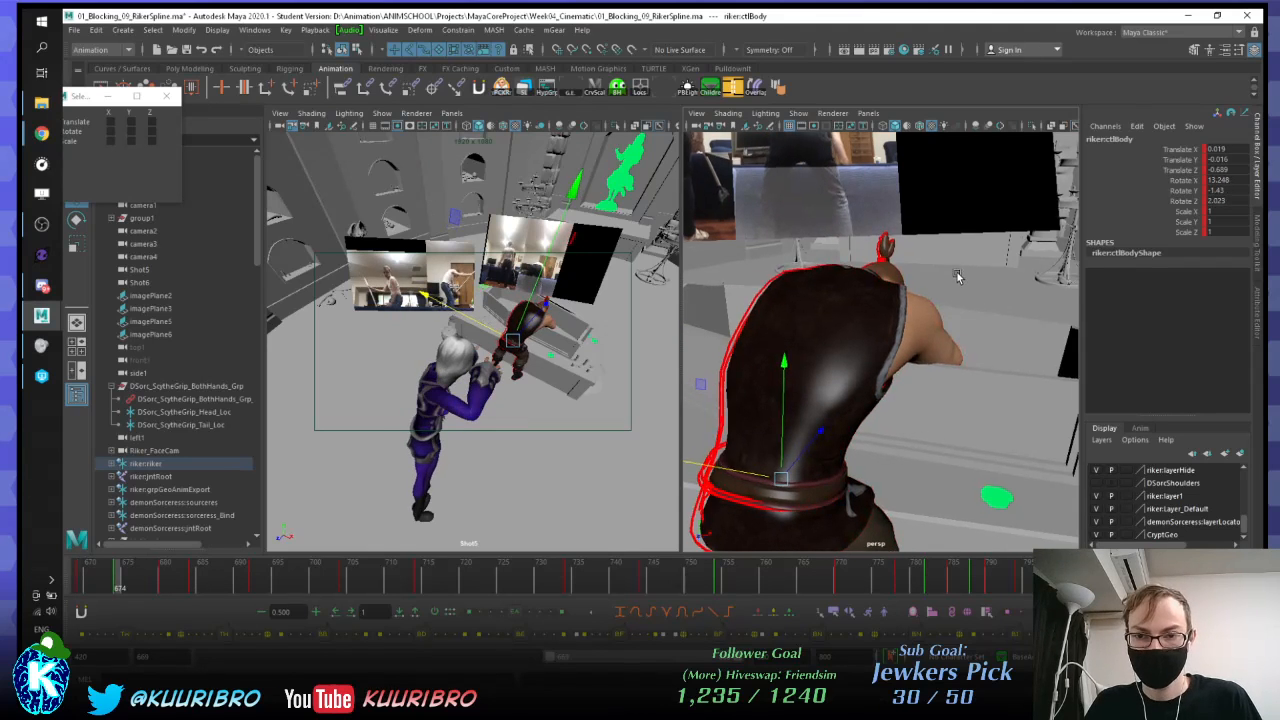
pyautogui.keyDown('alt'); pyautogui.moveTo(957, 275); pyautogui.dragTo(955, 226); pyautogui.keyUp('alt')
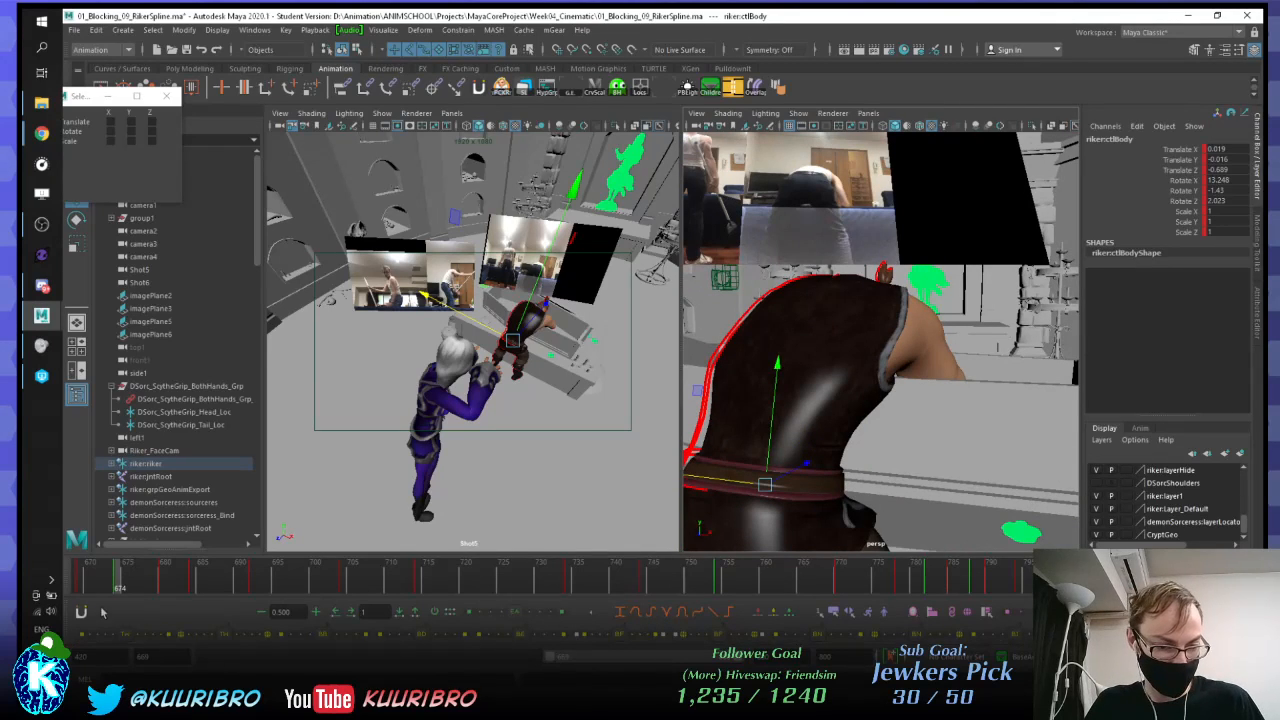
# Step: Rework the tweened ctlBody breakdown at frame 674 to Translate X 0.063, Y -0.014 and Rotate X 13.262, Y -2.076, Z 2.224
pyautogui.press('z')
pyautogui.press('z')
pyautogui.press('z')
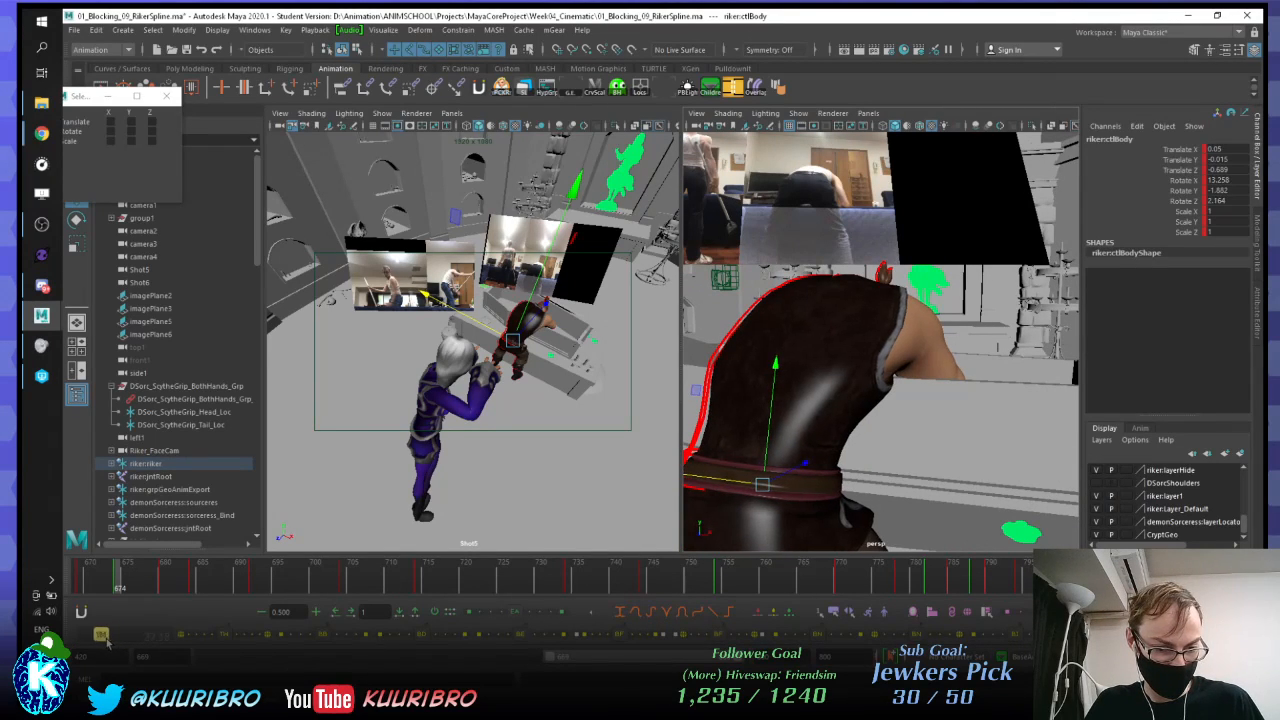
pyautogui.hotkey('alt', ',')
pyautogui.hotkey('alt', '.')
pyautogui.hotkey('alt', '.')
pyautogui.hotkey('alt', ',')
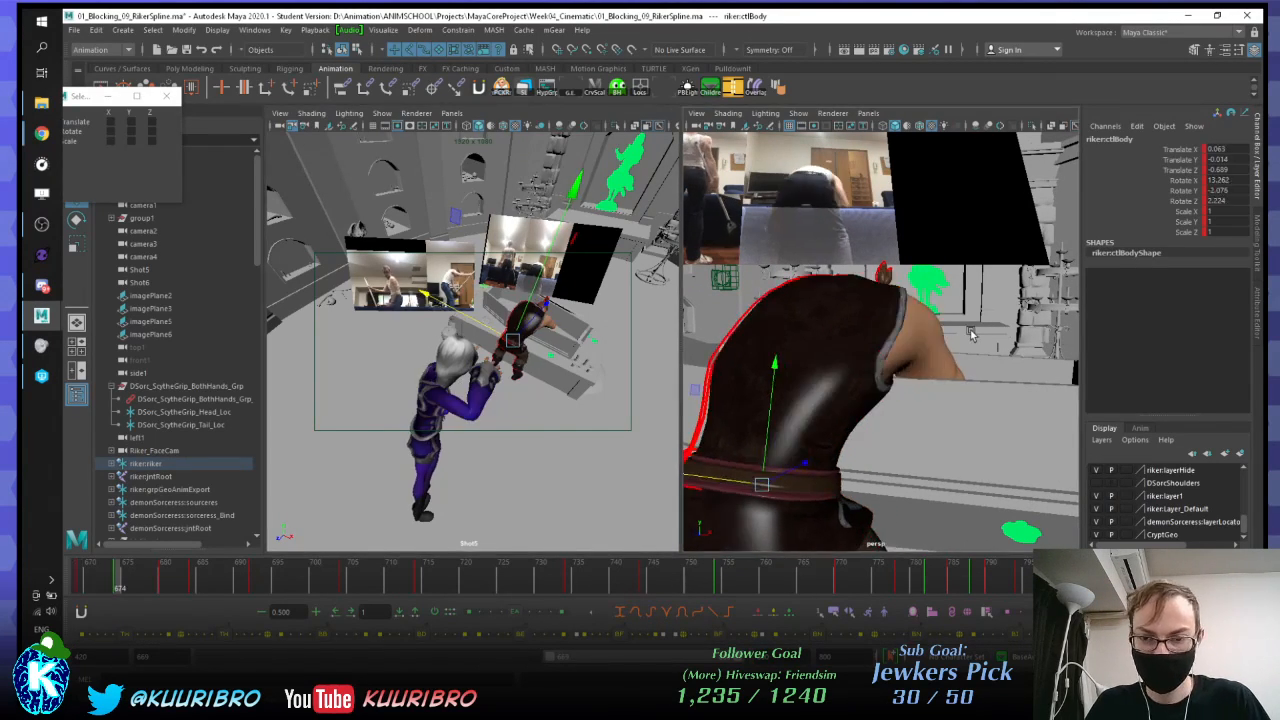
# Step: Flip between the neighbouring poses around frame 674 to check Riker's reworked body breakdown against the ghost outline
pyautogui.hotkey('alt', ',')
pyautogui.hotkey('alt', '.')
pyautogui.hotkey('alt', ',')
pyautogui.hotkey('alt', '.')
pyautogui.hotkey('alt', '.')
pyautogui.hotkey('alt', ',')
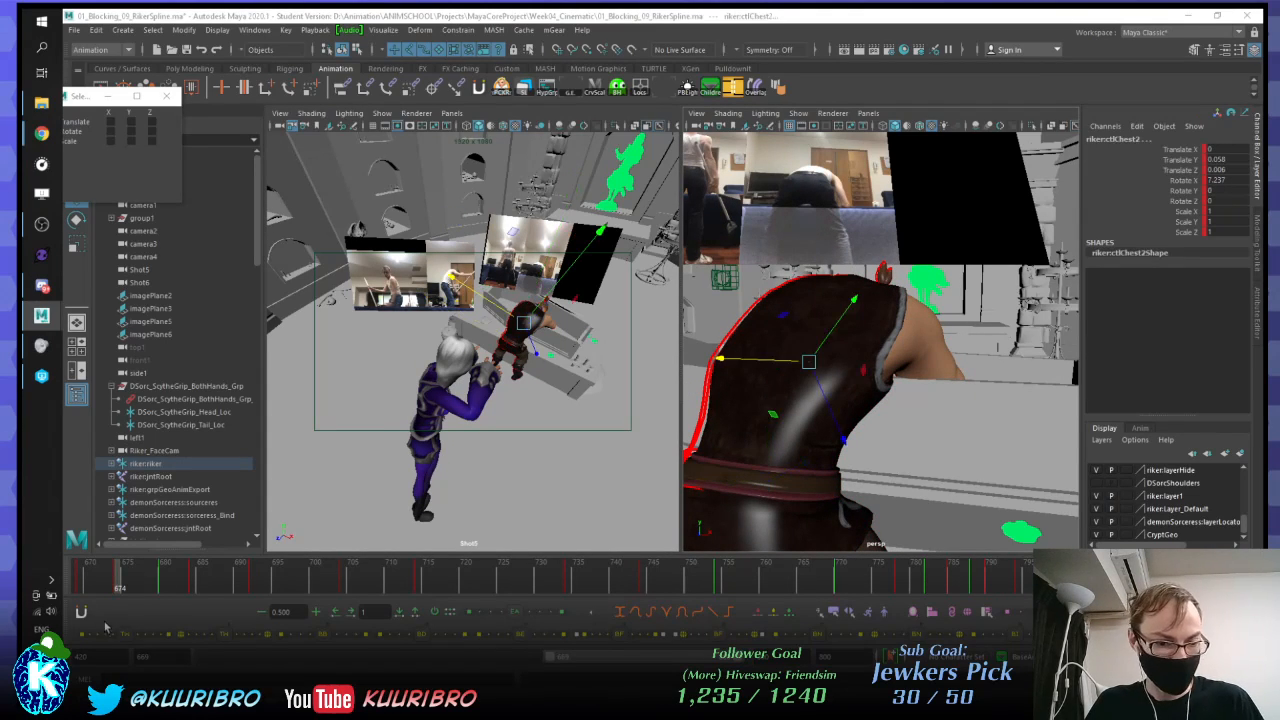
# Step: Tween Riker's ctlChest2 to Rotate X 7.926 at frame 674 and compare it with the frame 669 key
pyautogui.moveTo(125, 636); pyautogui.dragTo(94, 637)
pyautogui.press(',')
pyautogui.press('.')
pyautogui.press(',')
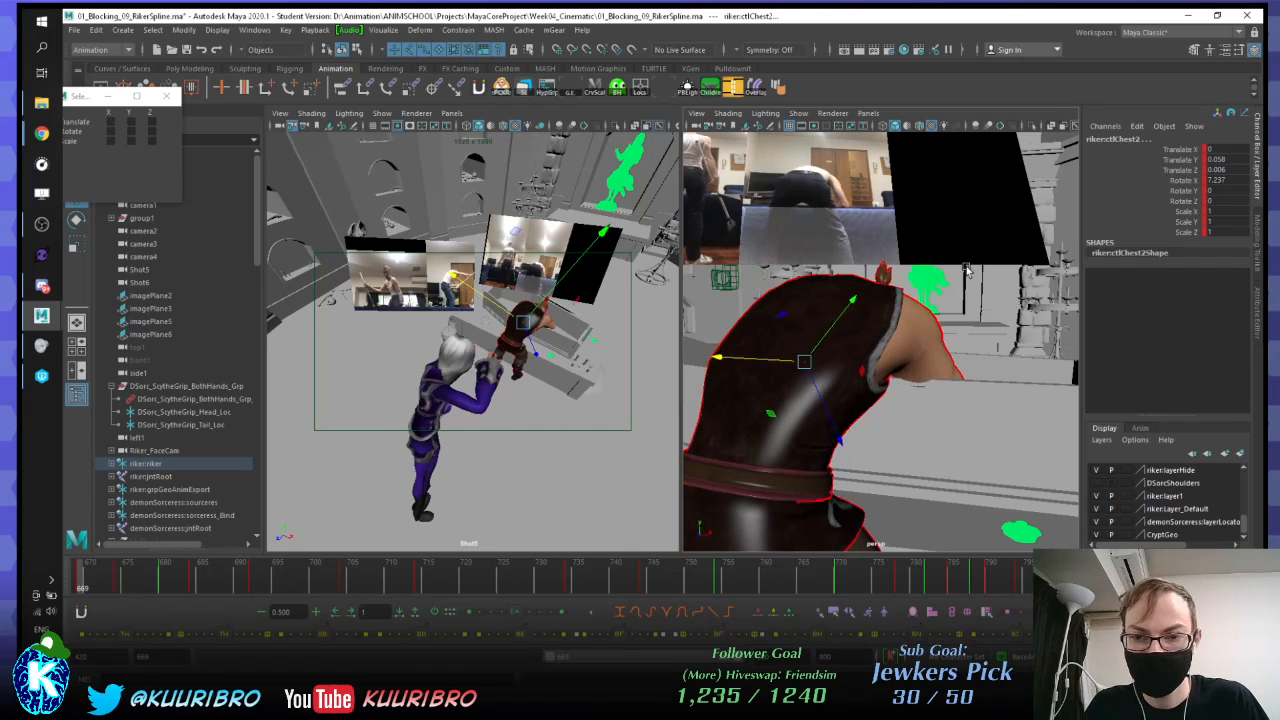
pyautogui.press('.')
pyautogui.press(',')
pyautogui.press('.')
pyautogui.press(',')
pyautogui.press('.')
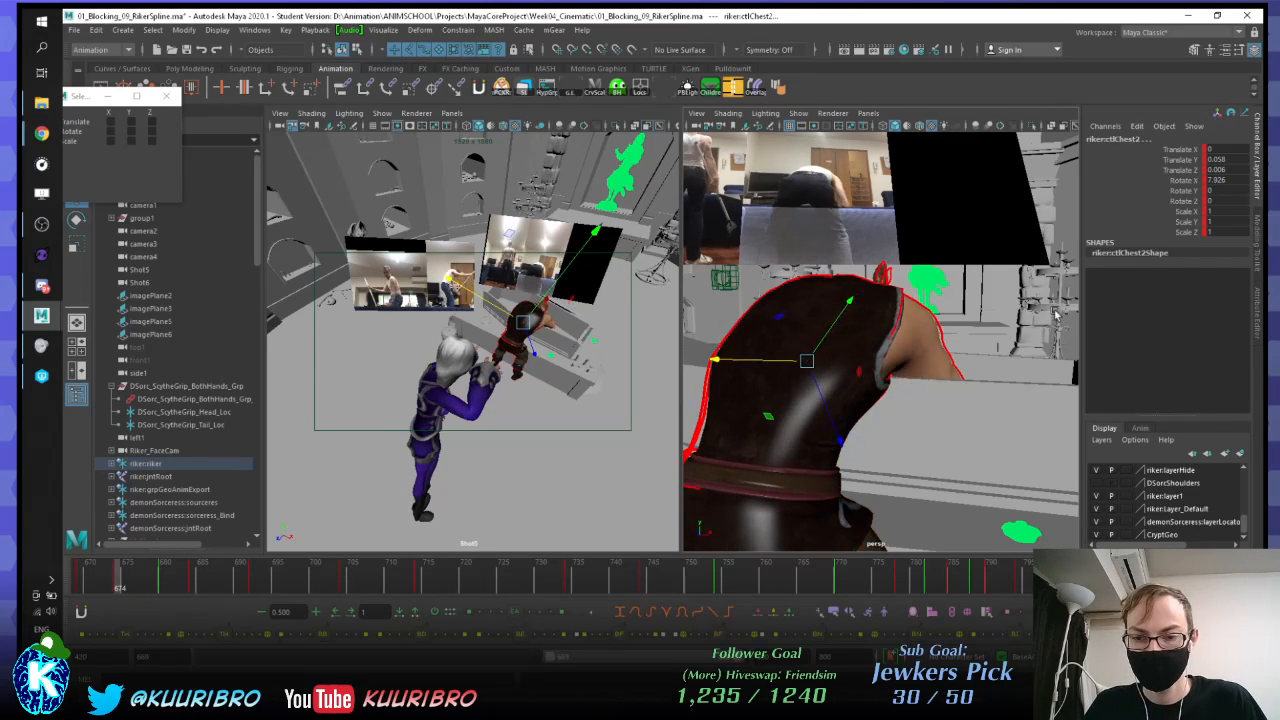
pyautogui.press(',')
pyautogui.press('.')
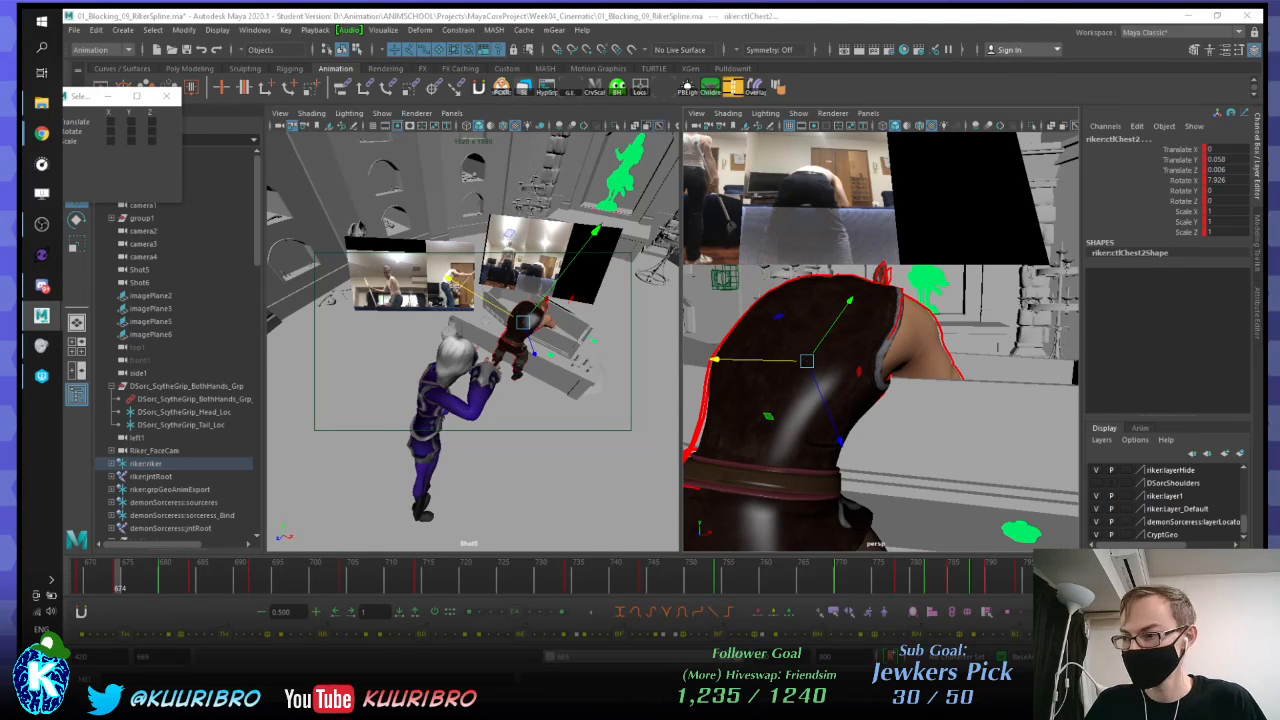
# Step: Rotate Riker's ctlBody at frame 674 to Rotate X 13.148, Y -5.01, Z 2.231
pyautogui.press('e')
pyautogui.keyDown('alt'); pyautogui.moveTo(830, 383); pyautogui.dragTo(881, 383, button='middle'); pyautogui.keyUp('alt')
pyautogui.keyDown('alt'); pyautogui.moveTo(880, 383); pyautogui.dragTo(888, 510); pyautogui.keyUp('alt')
pyautogui.hotkey('alt', ',')
pyautogui.hotkey('alt', ',')
pyautogui.hotkey('alt', ',')
pyautogui.hotkey('alt', ',')
pyautogui.hotkey('alt', ',')
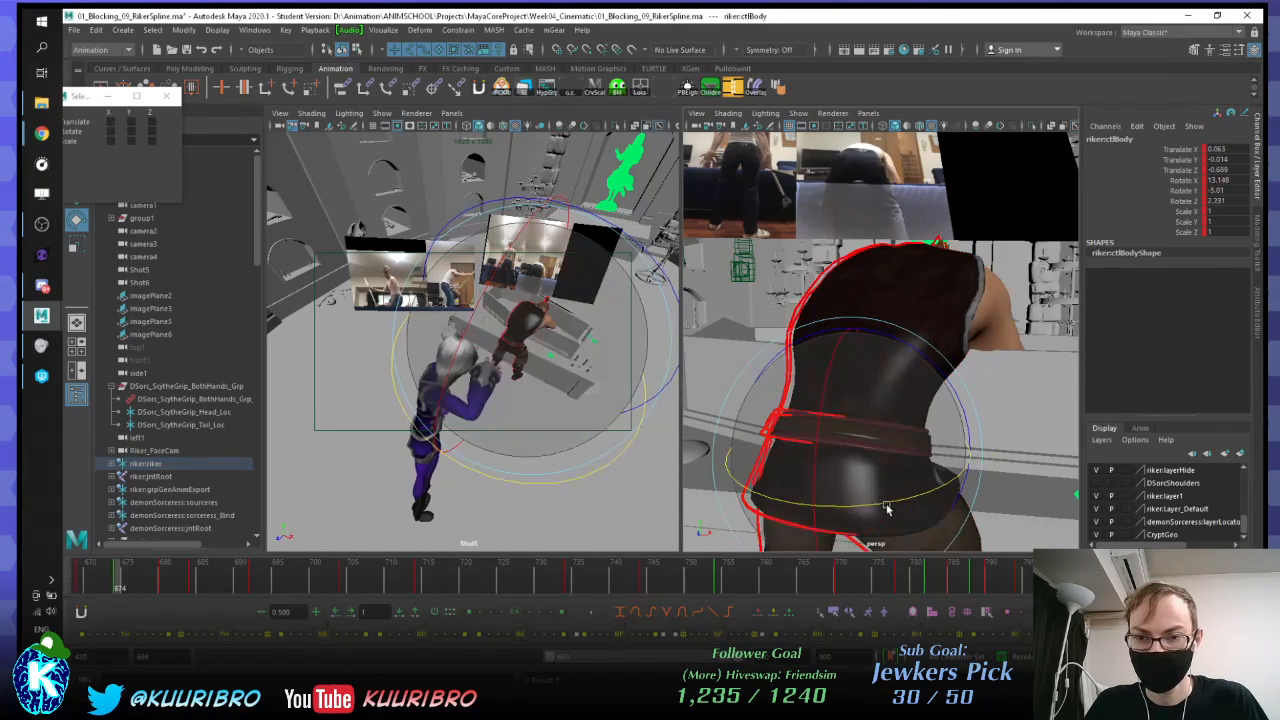
# Step: Flip between frames 669 and 674 to compare the rotated hips and torso with the ghost outline and rear-view reference
pyautogui.press('.')
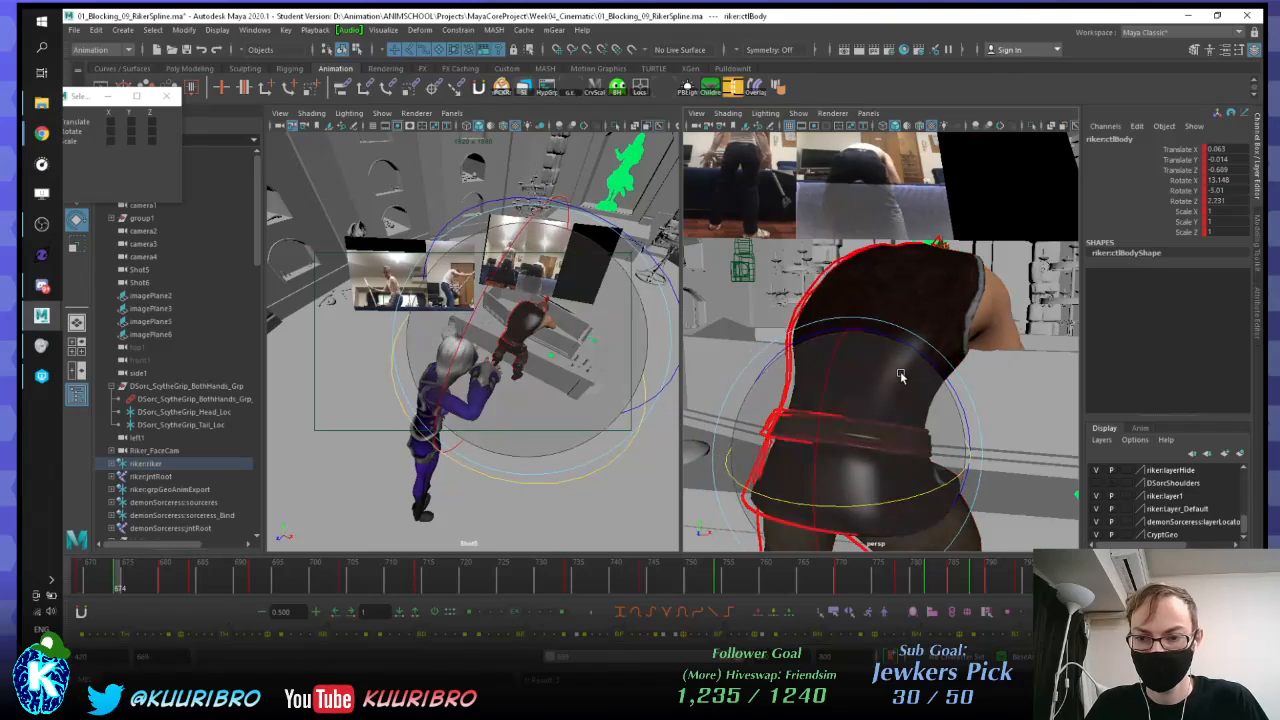
pyautogui.press(',')
pyautogui.press(',')
pyautogui.press('.')
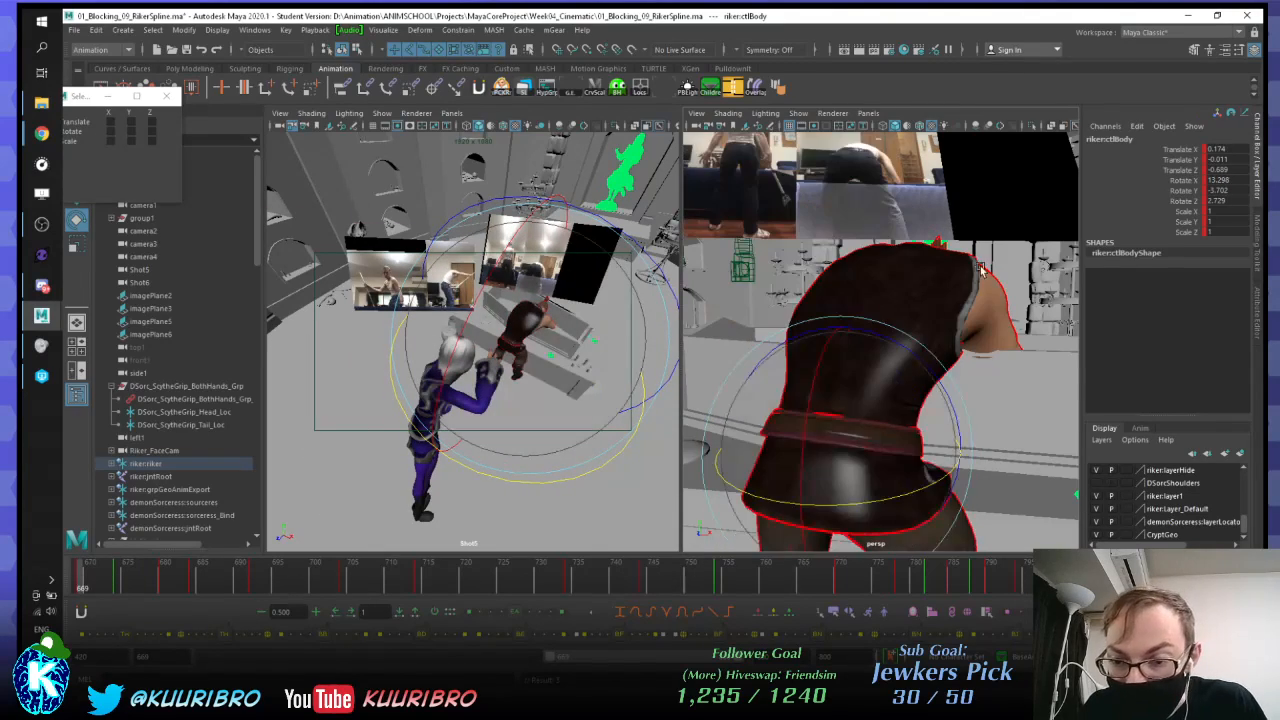
pyautogui.keyDown('alt'); pyautogui.moveTo(900, 376); pyautogui.dragTo(895, 259); pyautogui.keyUp('alt')
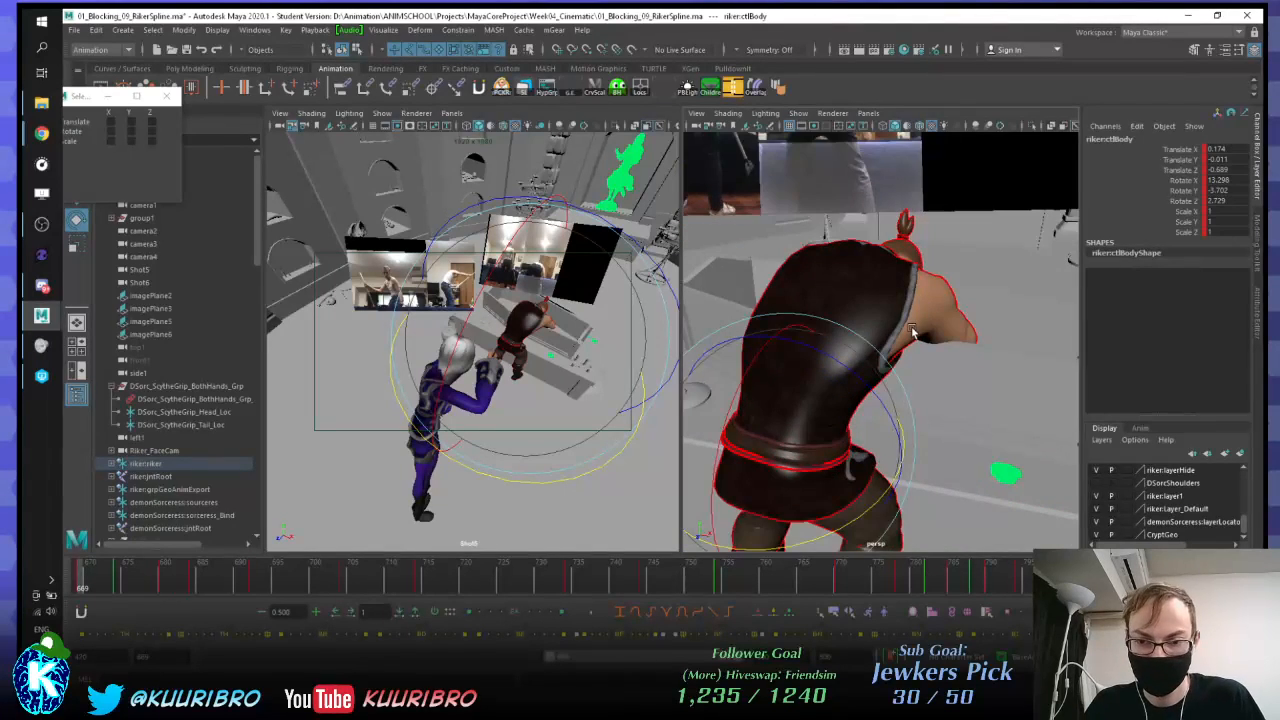
pyautogui.keyDown('alt'); pyautogui.moveTo(912, 333); pyautogui.dragTo(912, 363); pyautogui.keyUp('alt')
pyautogui.press('.')
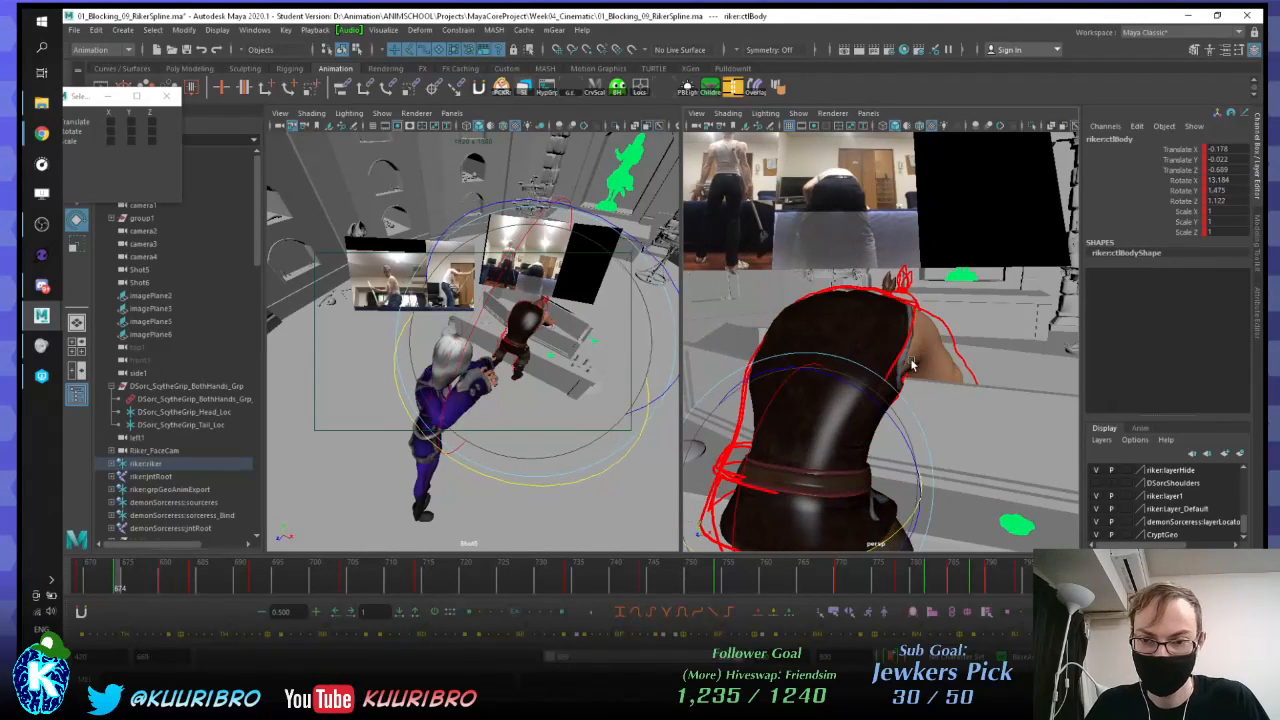
pyautogui.press(',')
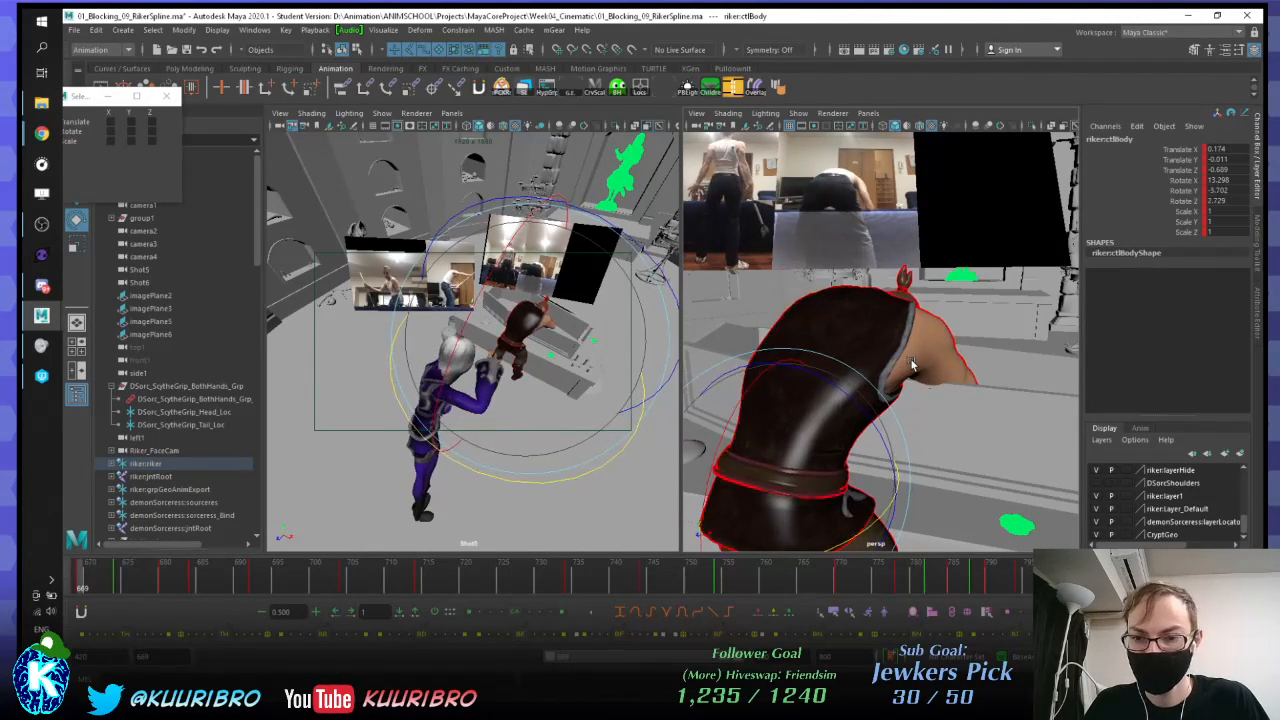
pyautogui.press('.')
pyautogui.press(',')
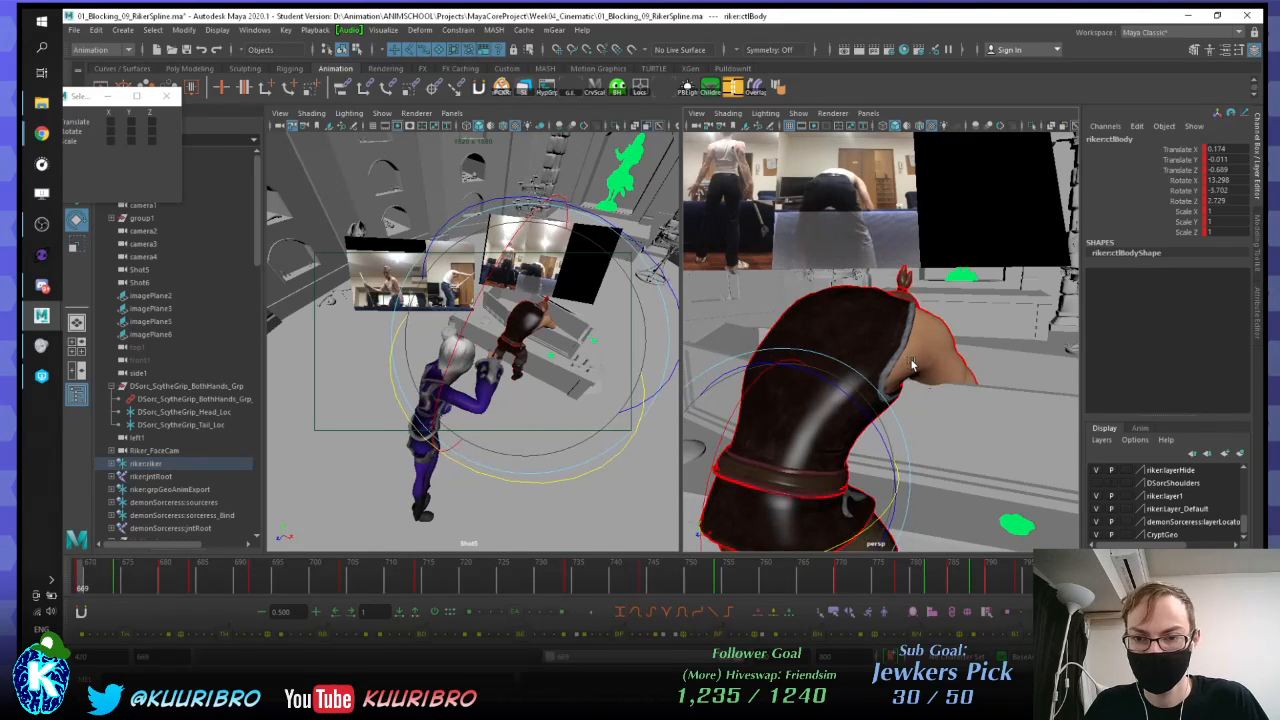
pyautogui.press('.')
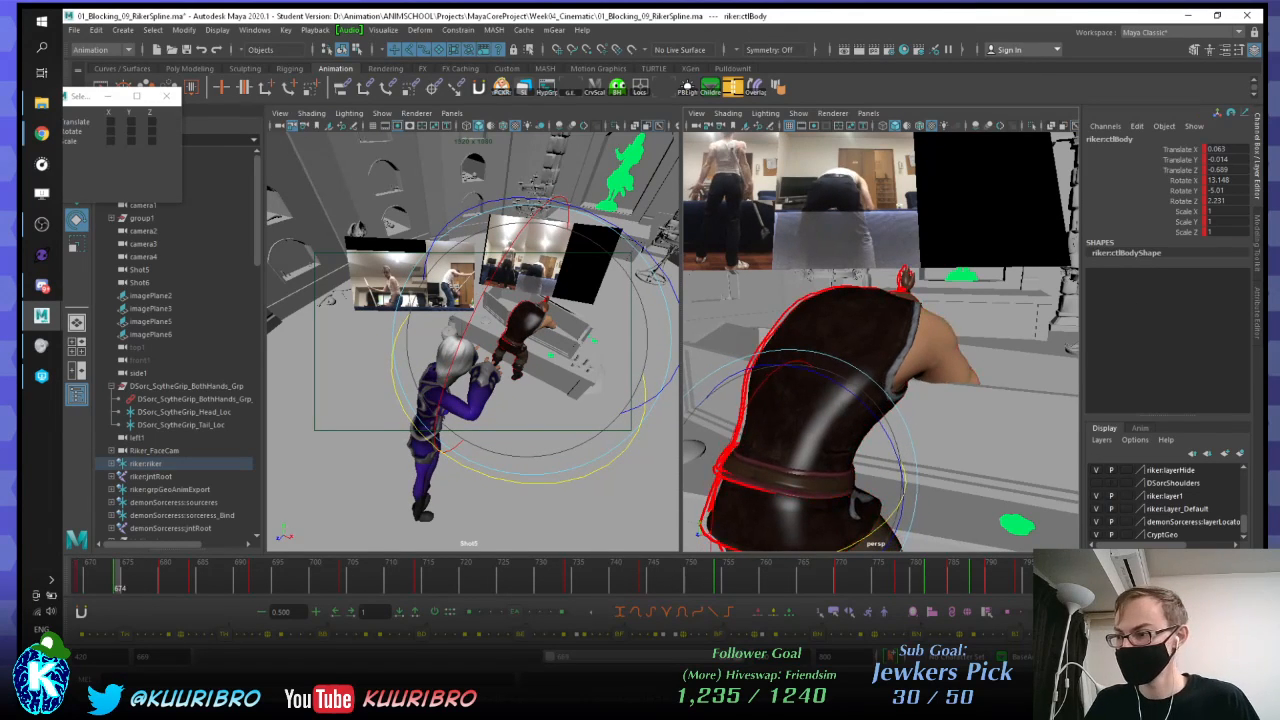
# Step: Rotate ctlBody at frame 674 to X 12.156, Y -4.971, Z 2.317 and compare neighbouring keys with ctlChest1 selected
pyautogui.keyDown('alt'); pyautogui.moveTo(688, 461); pyautogui.dragTo(714, 438); pyautogui.keyUp('alt')
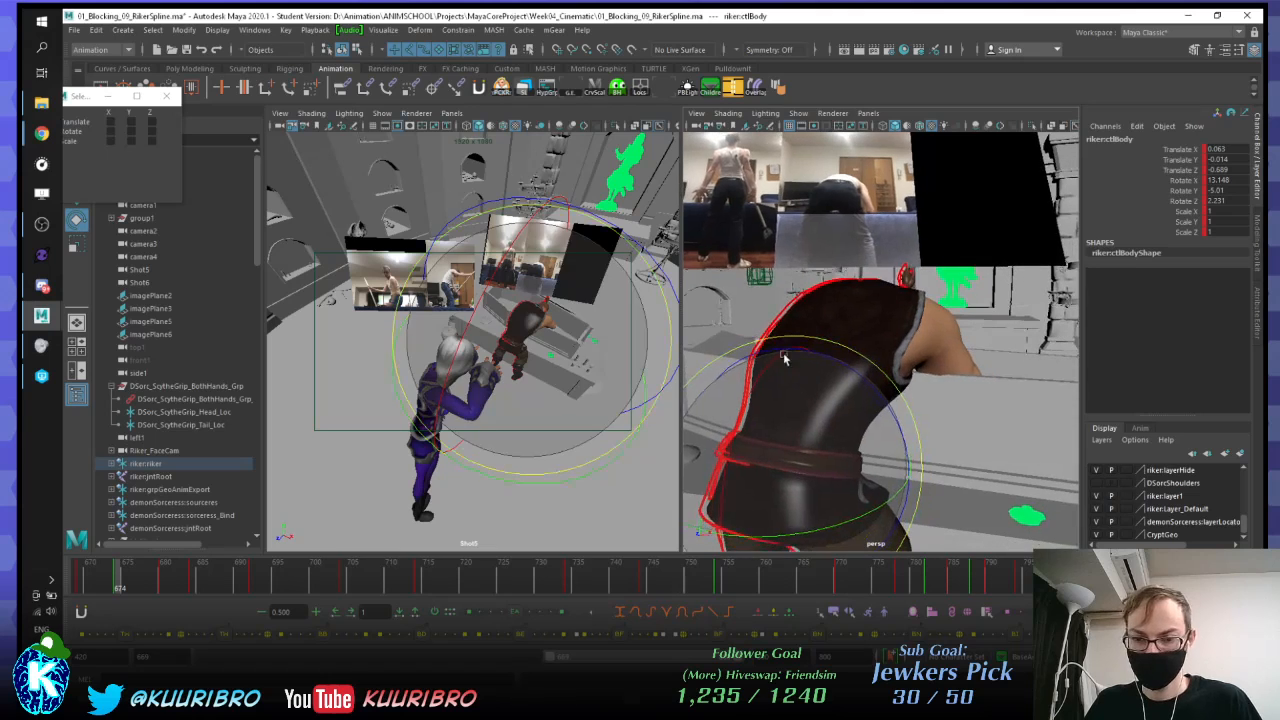
pyautogui.moveTo(770, 363); pyautogui.dragTo(770, 360)
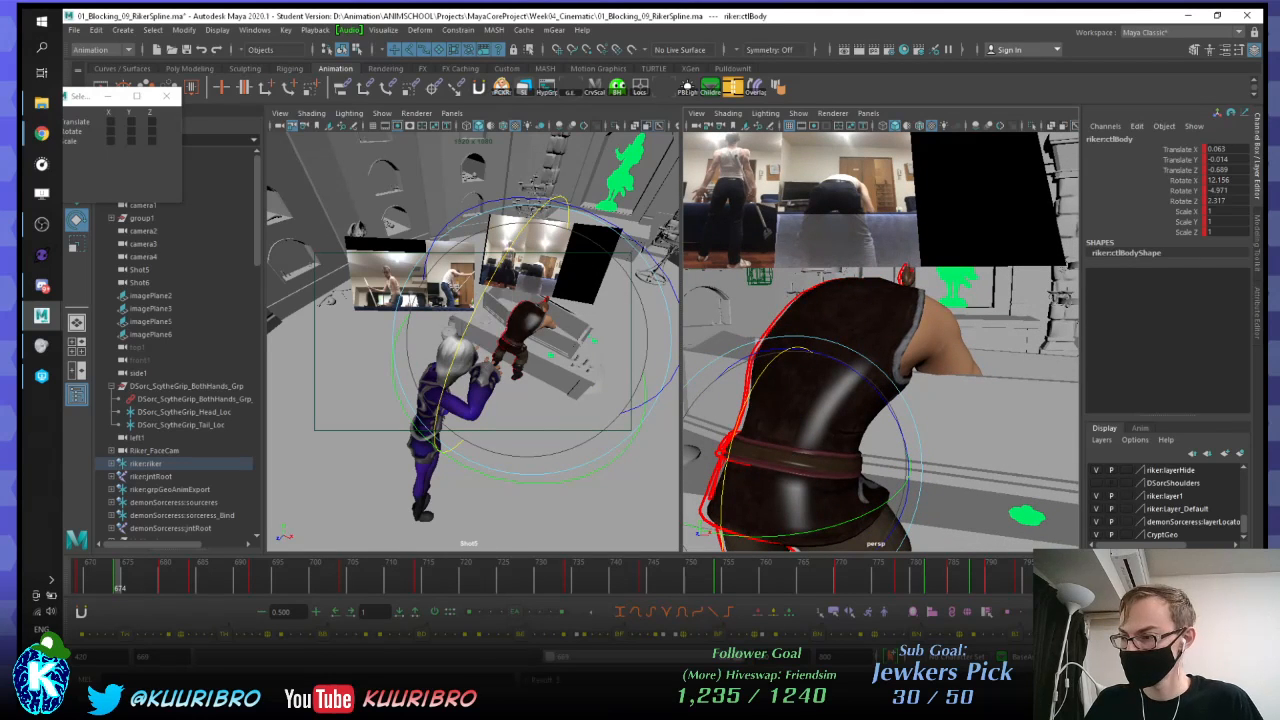
pyautogui.keyDown('alt'); pyautogui.moveTo(716, 436); pyautogui.dragTo(724, 274); pyautogui.keyUp('alt')
pyautogui.click(720, 272)
pyautogui.press(',')
pyautogui.press('.')
pyautogui.press(',')
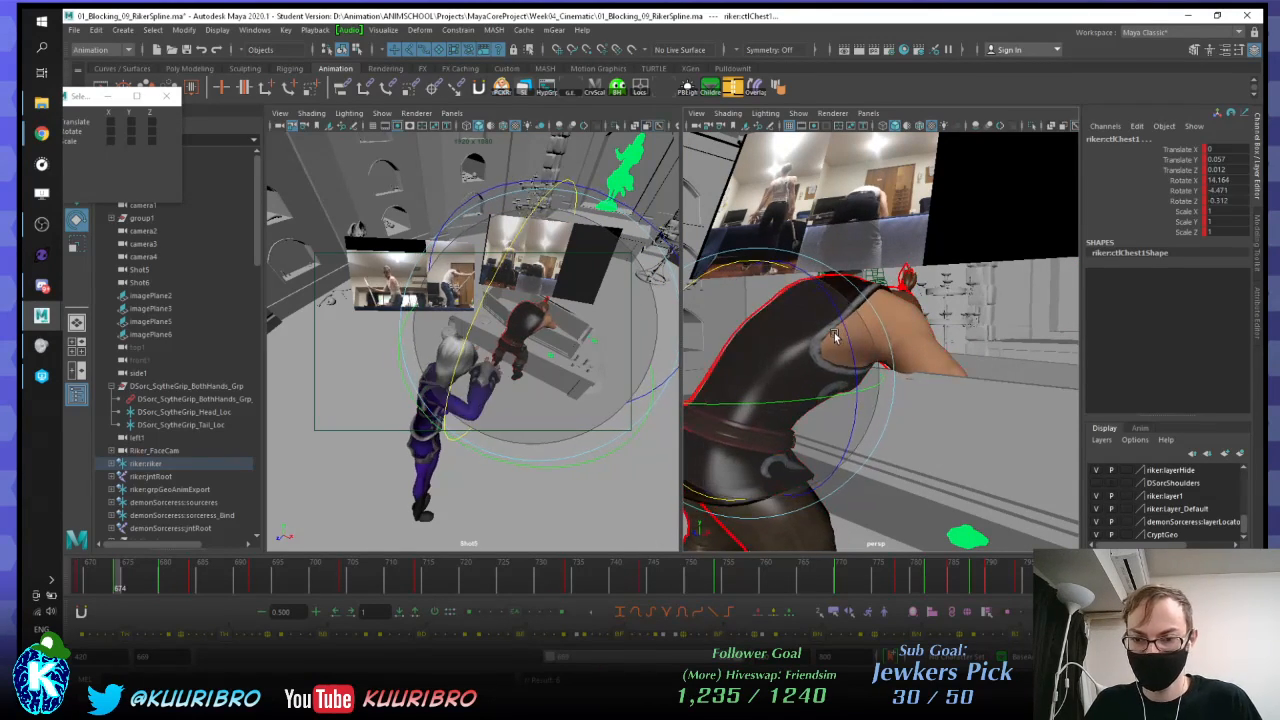
# Step: Inspect Riker's right upper arm and right shoulder controls at frame 674 from behind, the side and the front
pyautogui.keyDown('alt'); pyautogui.moveTo(834, 334); pyautogui.dragTo(853, 370); pyautogui.keyUp('alt')
pyautogui.keyDown('alt'); pyautogui.moveTo(853, 370); pyautogui.dragTo(1017, 306, button='right'); pyautogui.keyUp('alt')
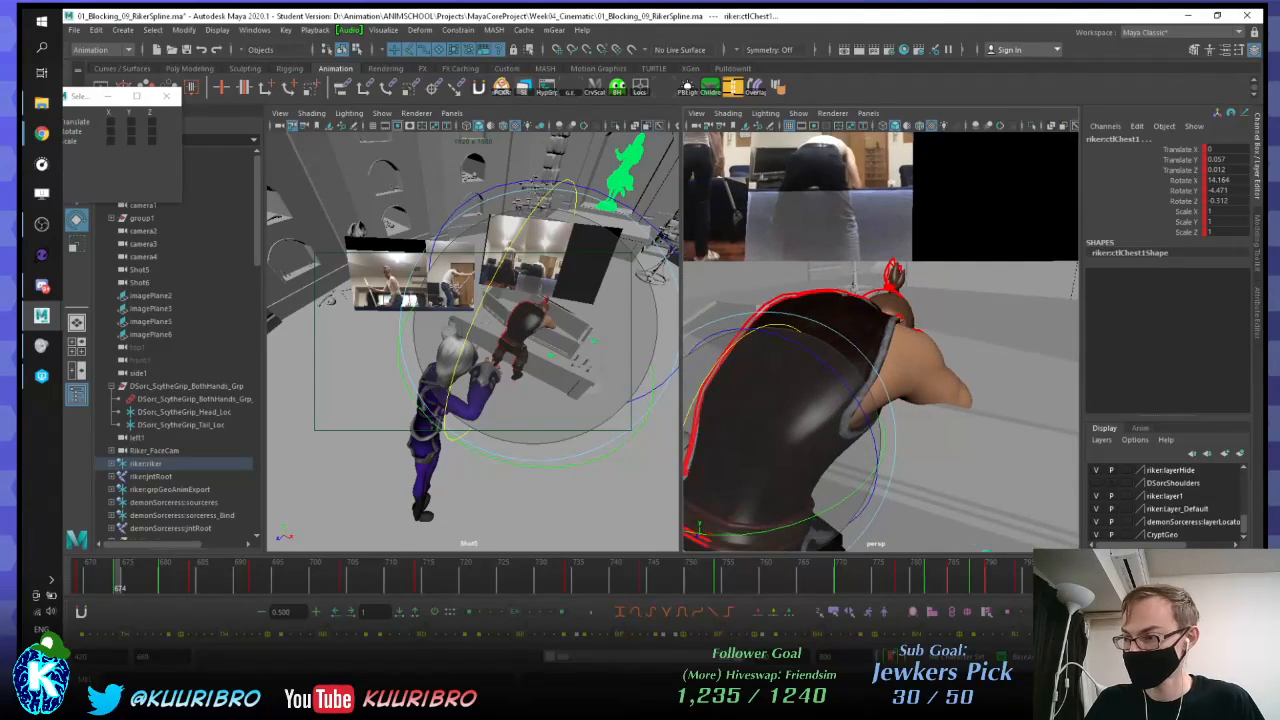
pyautogui.click(915, 375)
pyautogui.keyDown('alt'); pyautogui.moveTo(934, 410); pyautogui.dragTo(925, 380); pyautogui.keyUp('alt')
pyautogui.press('e')
pyautogui.moveTo(860, 352); pyautogui.dragTo(963, 345)
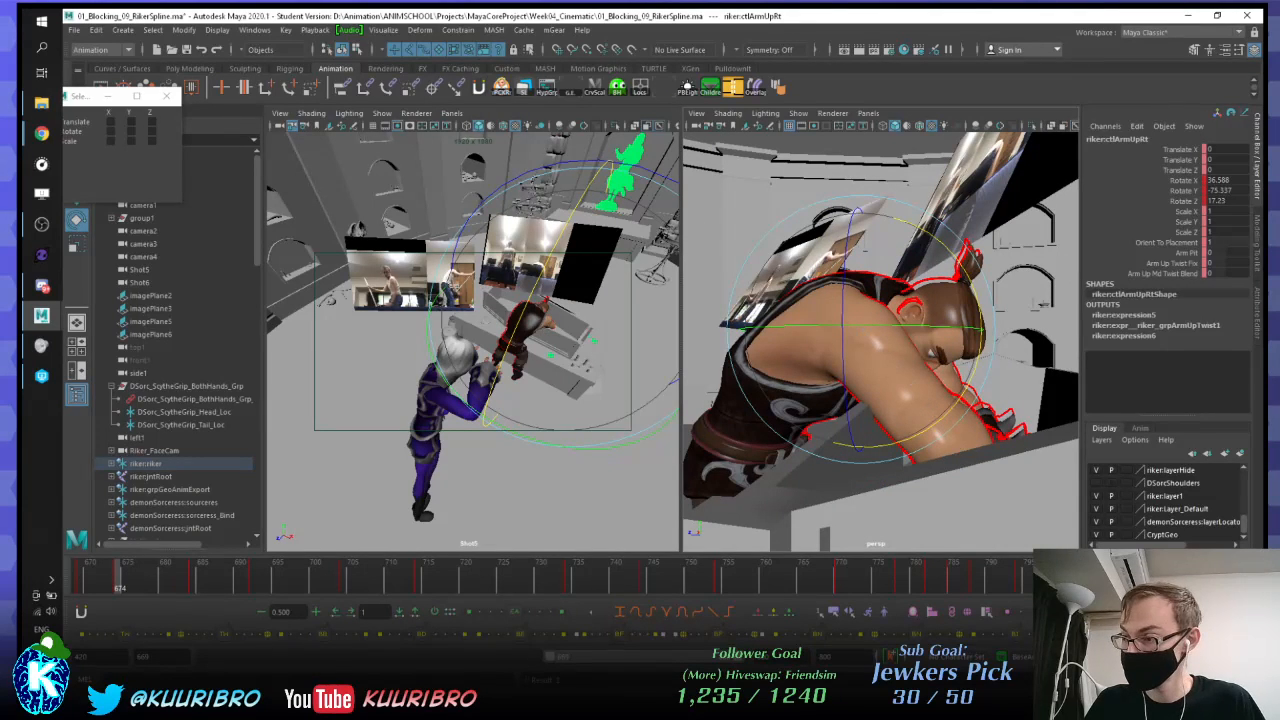
pyautogui.press('Up')
pyautogui.keyDown('alt'); pyautogui.moveTo(817, 346); pyautogui.dragTo(884, 298); pyautogui.keyUp('alt')
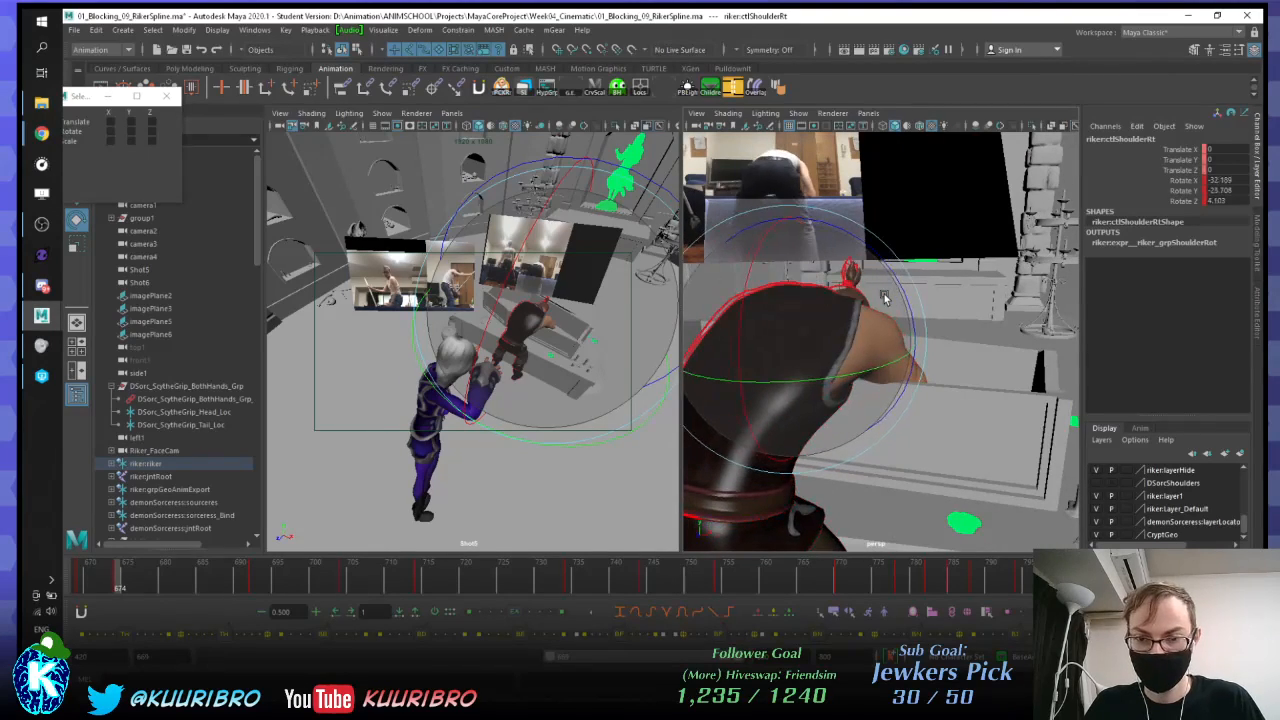
pyautogui.keyDown('alt'); pyautogui.moveTo(884, 298); pyautogui.dragTo(760, 330); pyautogui.keyUp('alt')
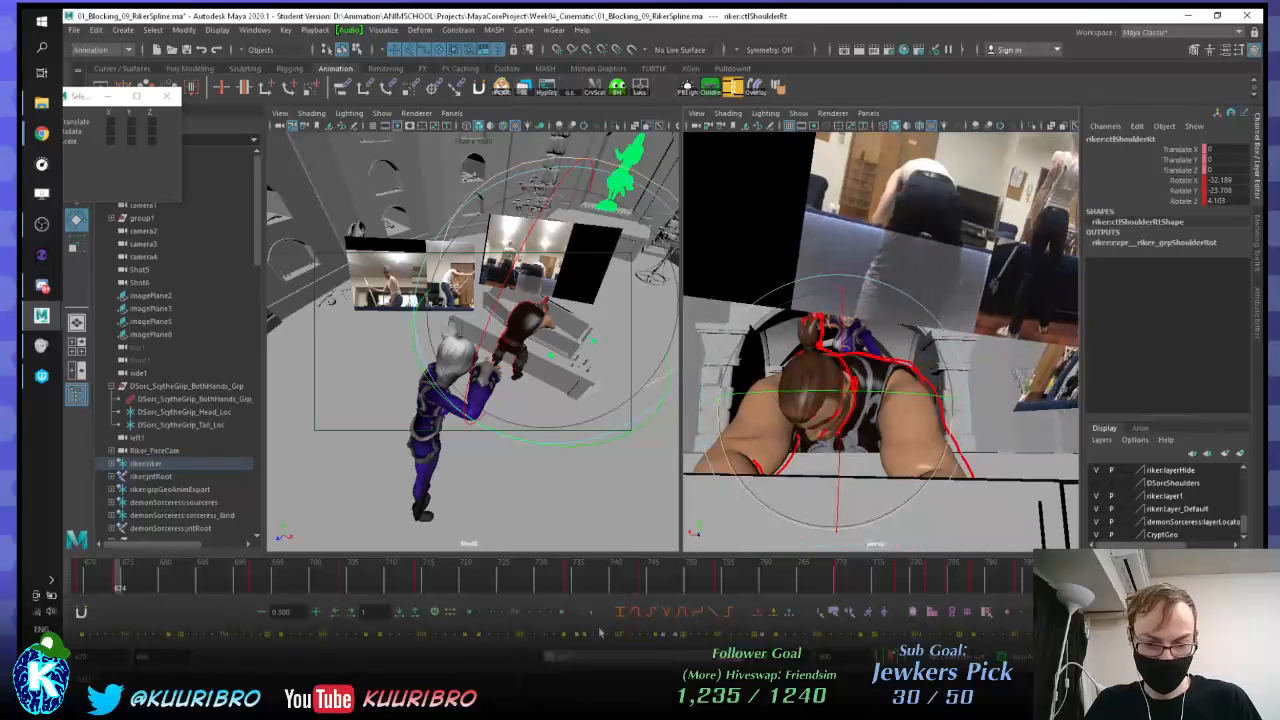
# Step: Extend the visible time range back to frame 649 and scrub Riker's shoulder motion up to frame 669
pyautogui.moveTo(556, 665); pyautogui.dragTo(519, 662)
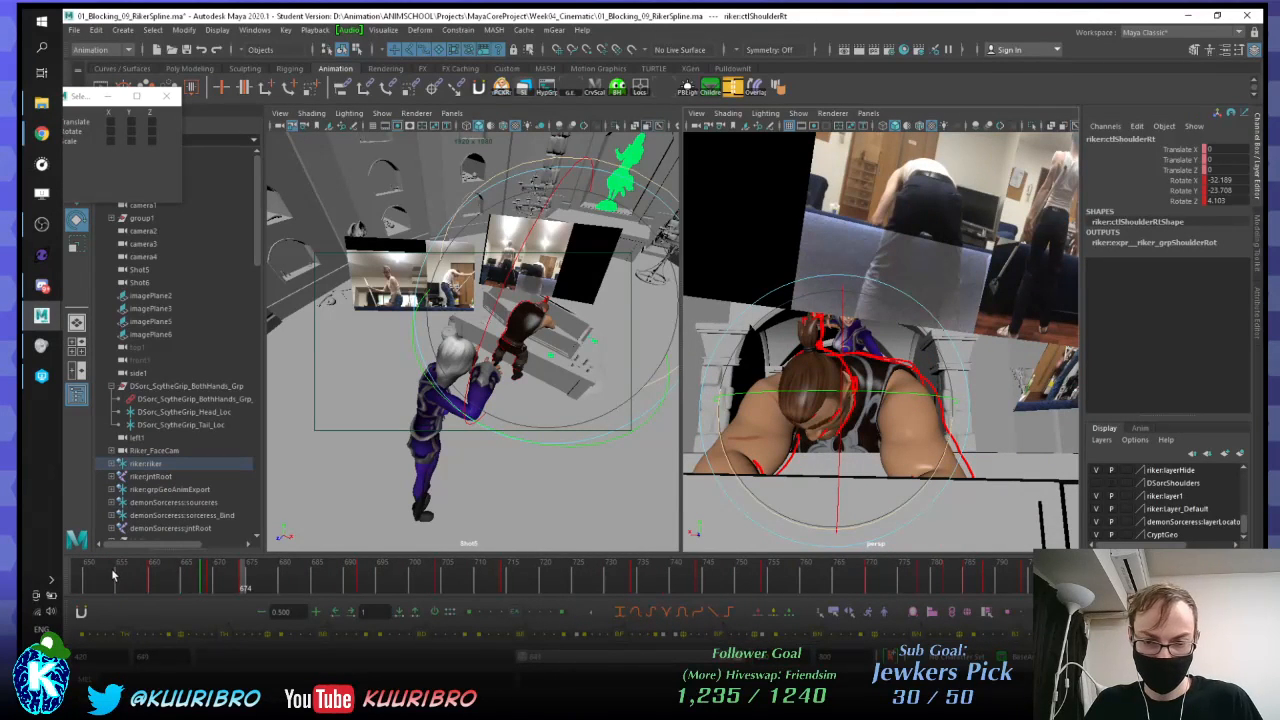
pyautogui.moveTo(113, 574); pyautogui.dragTo(166, 574)
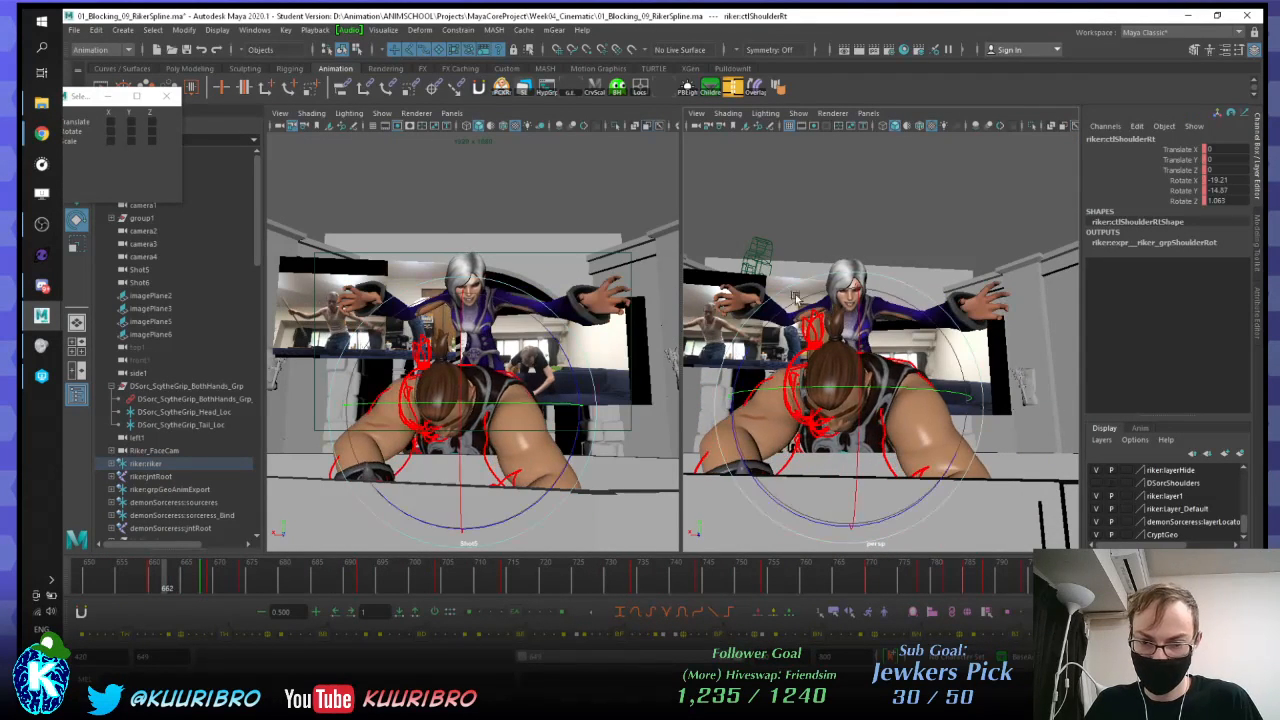
pyautogui.keyDown('alt'); pyautogui.moveTo(930, 228); pyautogui.dragTo(866, 268); pyautogui.keyUp('alt')
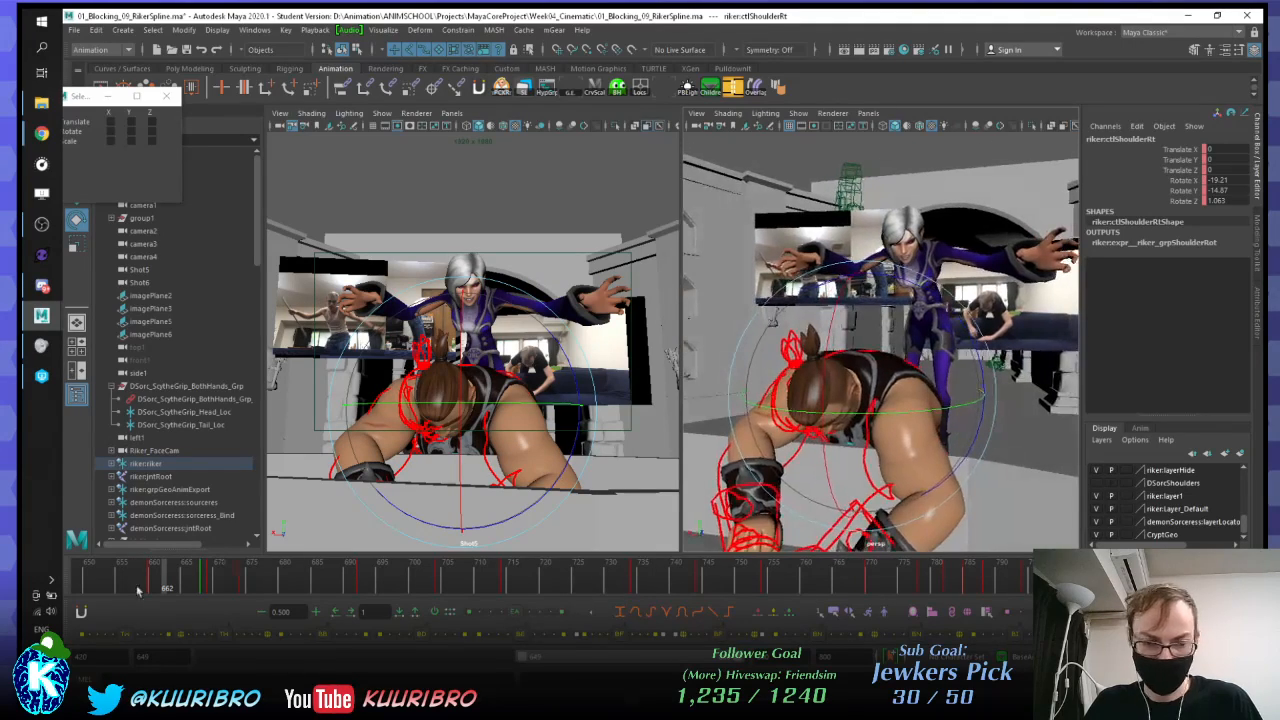
pyautogui.moveTo(119, 577); pyautogui.dragTo(211, 578)
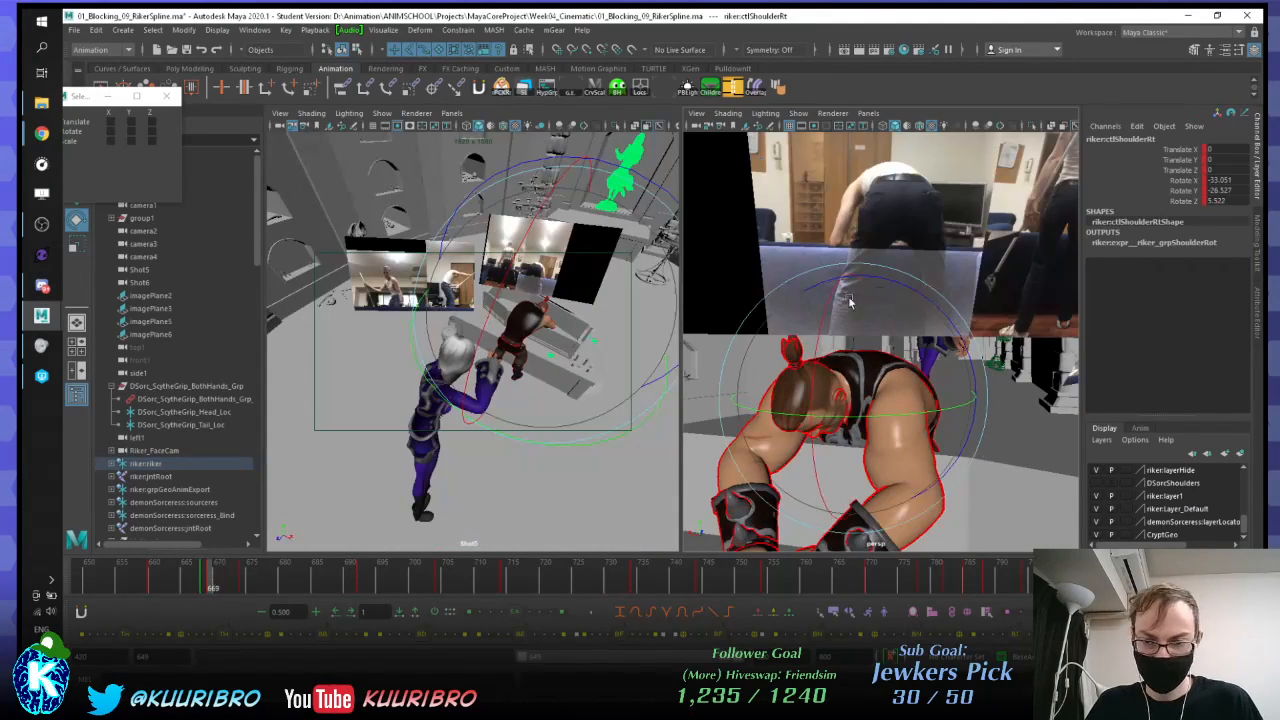
# Step: Step through the right shoulder keys between frames 668 and 692 to compare Riker's upper body with the ghost outlines
pyautogui.keyDown('alt'); pyautogui.moveTo(849, 302); pyautogui.dragTo(922, 347); pyautogui.keyUp('alt')
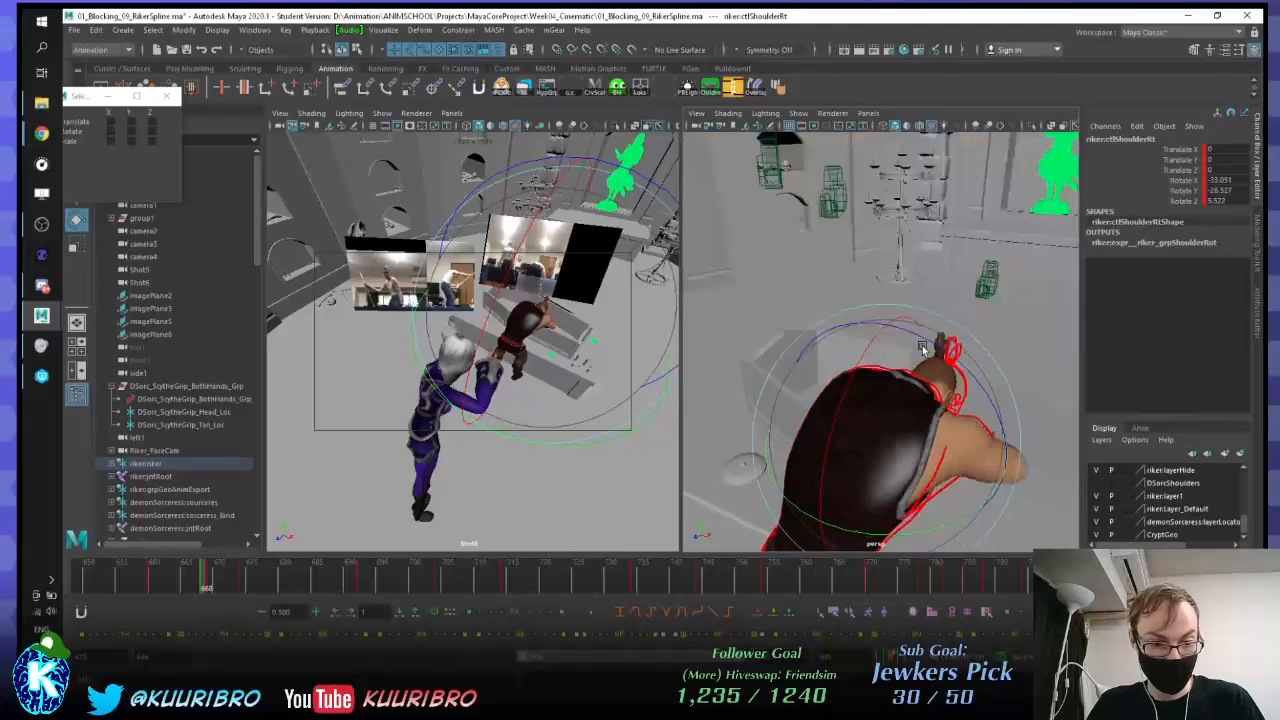
pyautogui.press('.')
pyautogui.press('.')
pyautogui.press(',')
pyautogui.press(',')
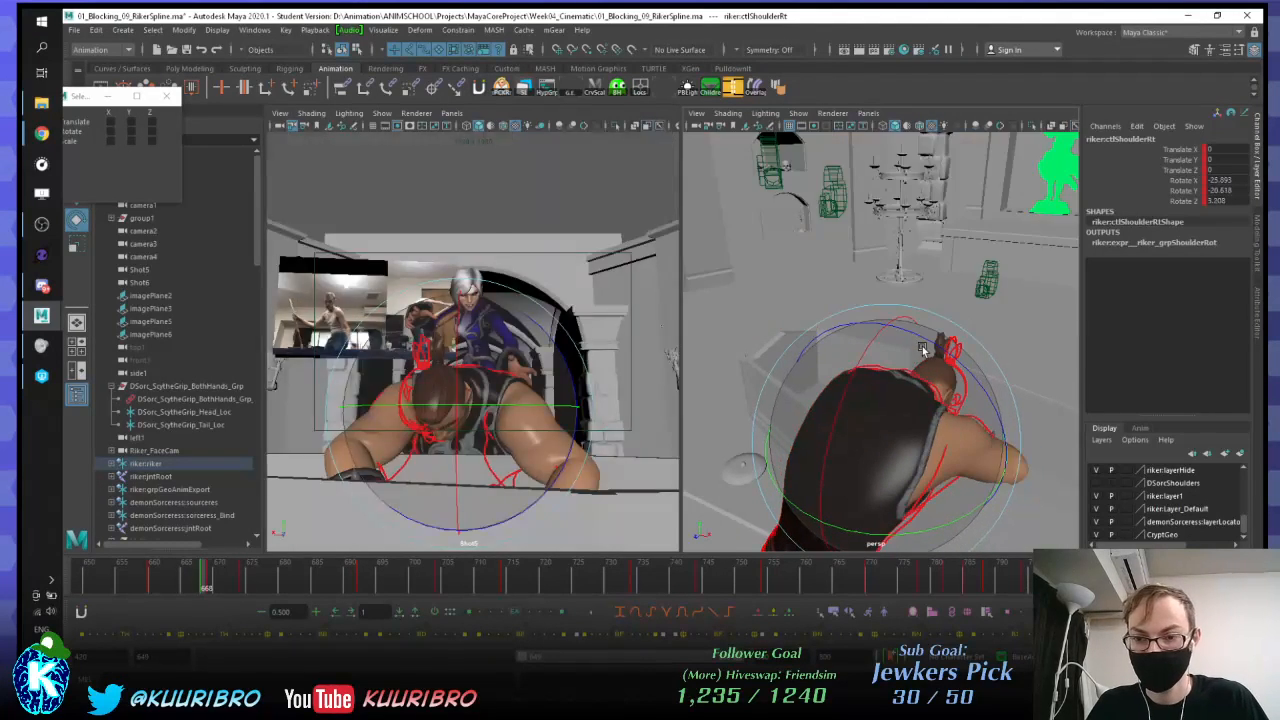
pyautogui.press('.')
pyautogui.press('.')
pyautogui.press('.')
pyautogui.press(',')
pyautogui.press('.')
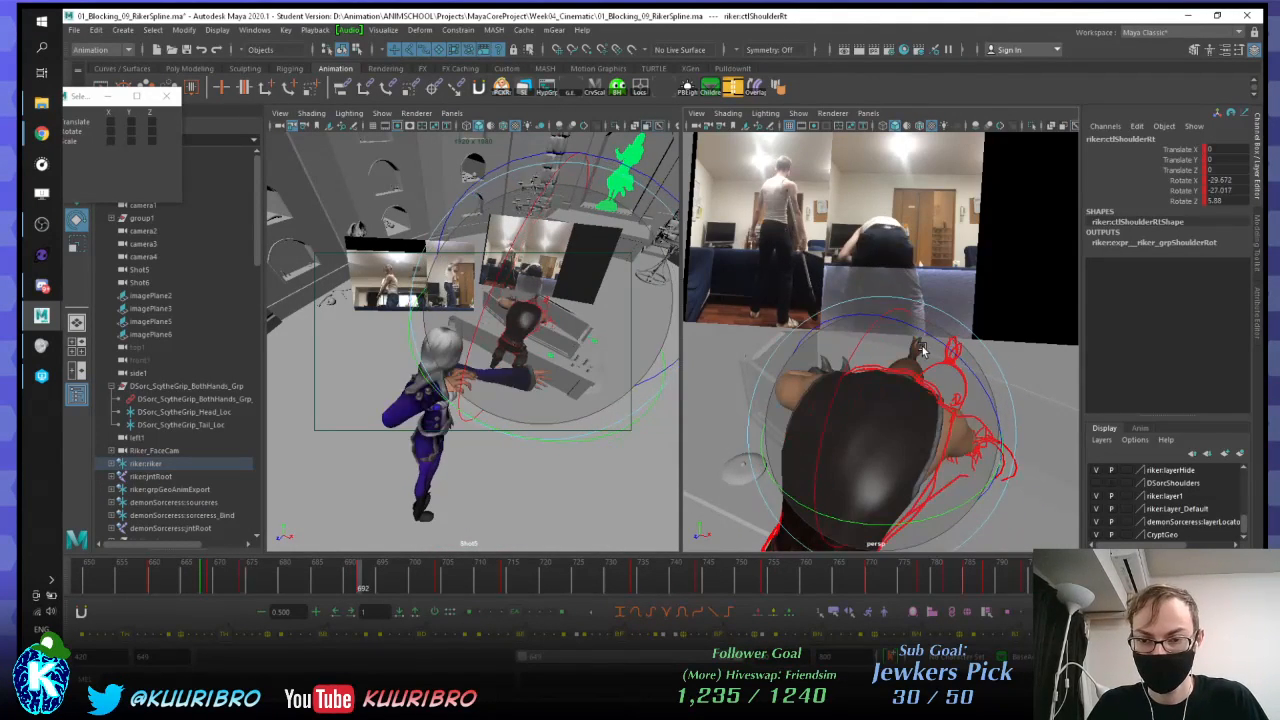
# Step: Flip between frames 669 and 674 from above and behind to compare Riker's shoulder line with the video reference
pyautogui.press(',')
pyautogui.press(',')
pyautogui.press('.')
pyautogui.keyDown('alt'); pyautogui.moveTo(922, 346); pyautogui.dragTo(986, 332); pyautogui.keyUp('alt')
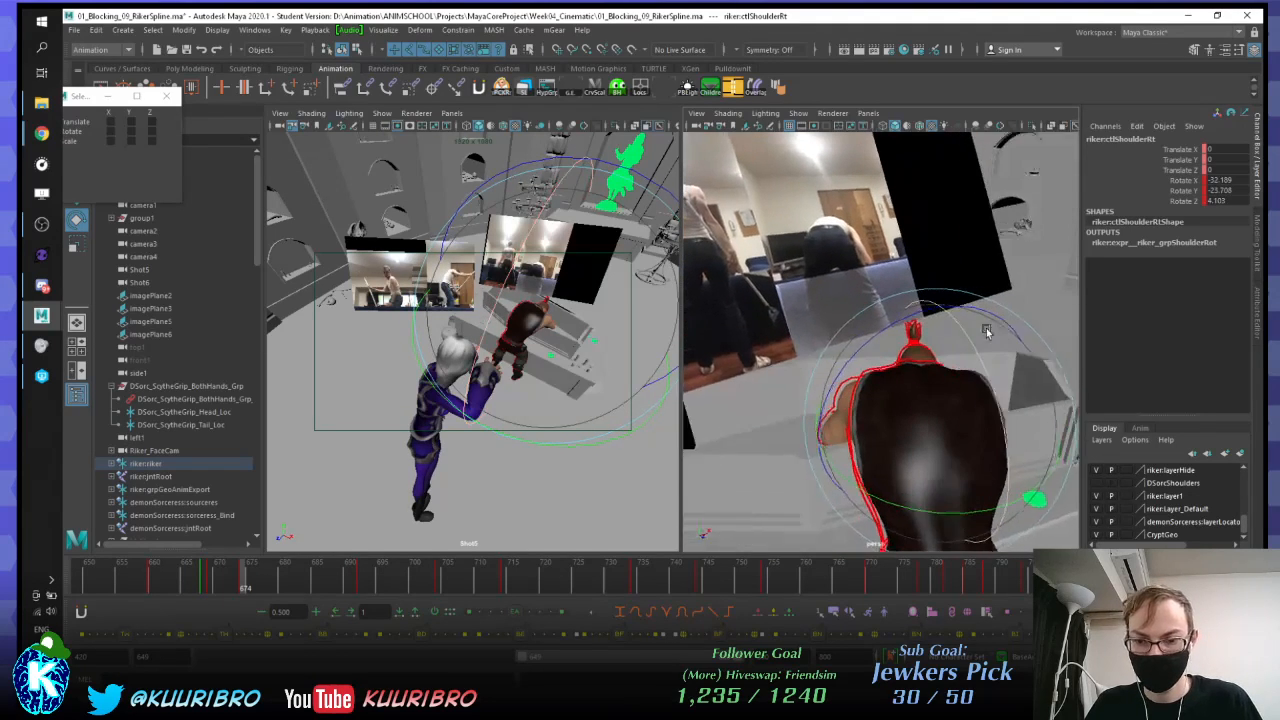
pyautogui.press(',')
pyautogui.press('.')
pyautogui.press(',')
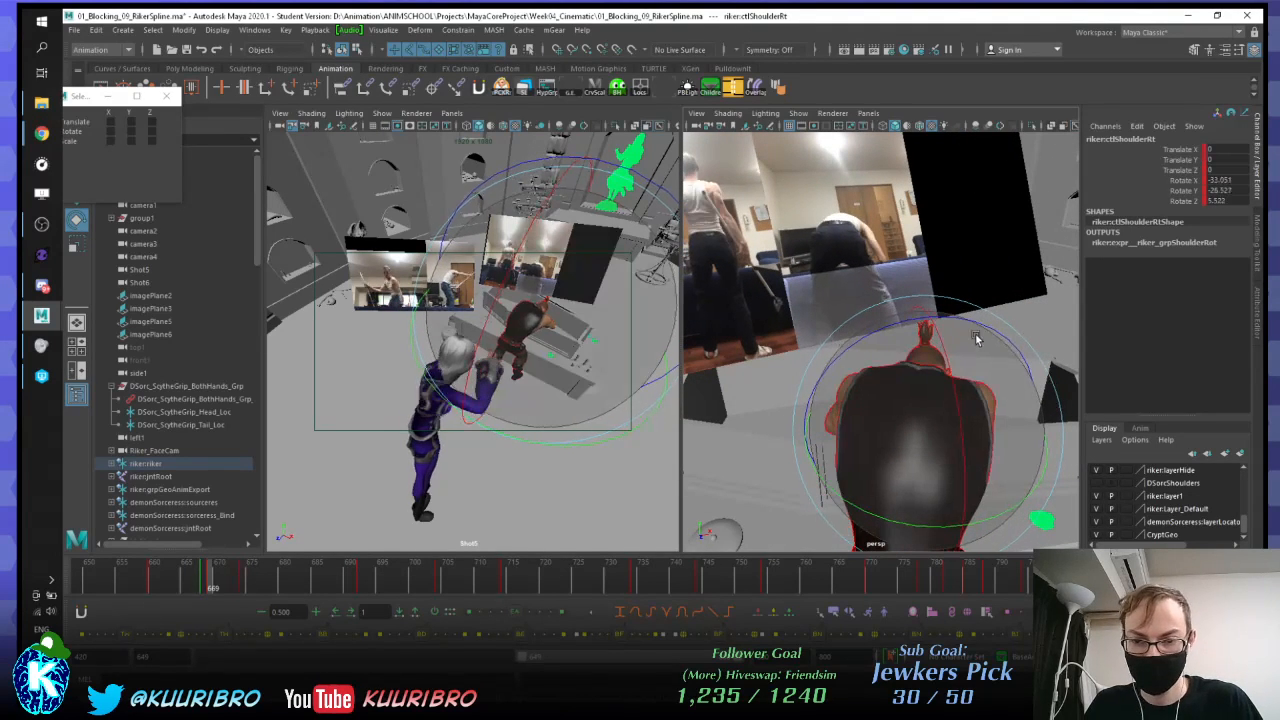
pyautogui.press('.')
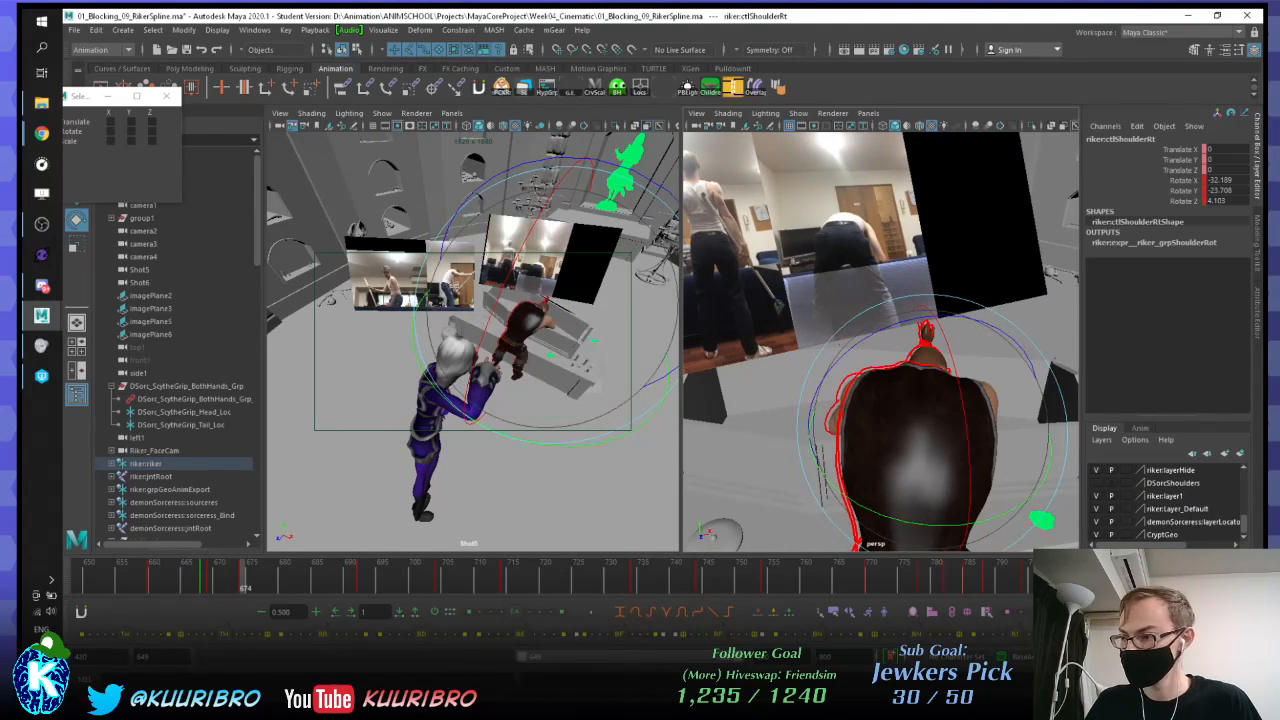
# Step: Rotate Riker's left upper arm at frame 674 to Rotate Y -90.954 and bend the left forearm to Rotate X 85.537
pyautogui.click(838, 402)
pyautogui.keyDown('alt'); pyautogui.moveTo(943, 384); pyautogui.dragTo(881, 317); pyautogui.keyUp('alt')
pyautogui.scroll(3, 908, 312)
pyautogui.press('e')
pyautogui.keyDown('alt'); pyautogui.moveTo(881, 317); pyautogui.dragTo(914, 398); pyautogui.keyUp('alt')
pyautogui.keyDown('alt'); pyautogui.moveTo(914, 398); pyautogui.dragTo(912, 407); pyautogui.keyUp('alt')
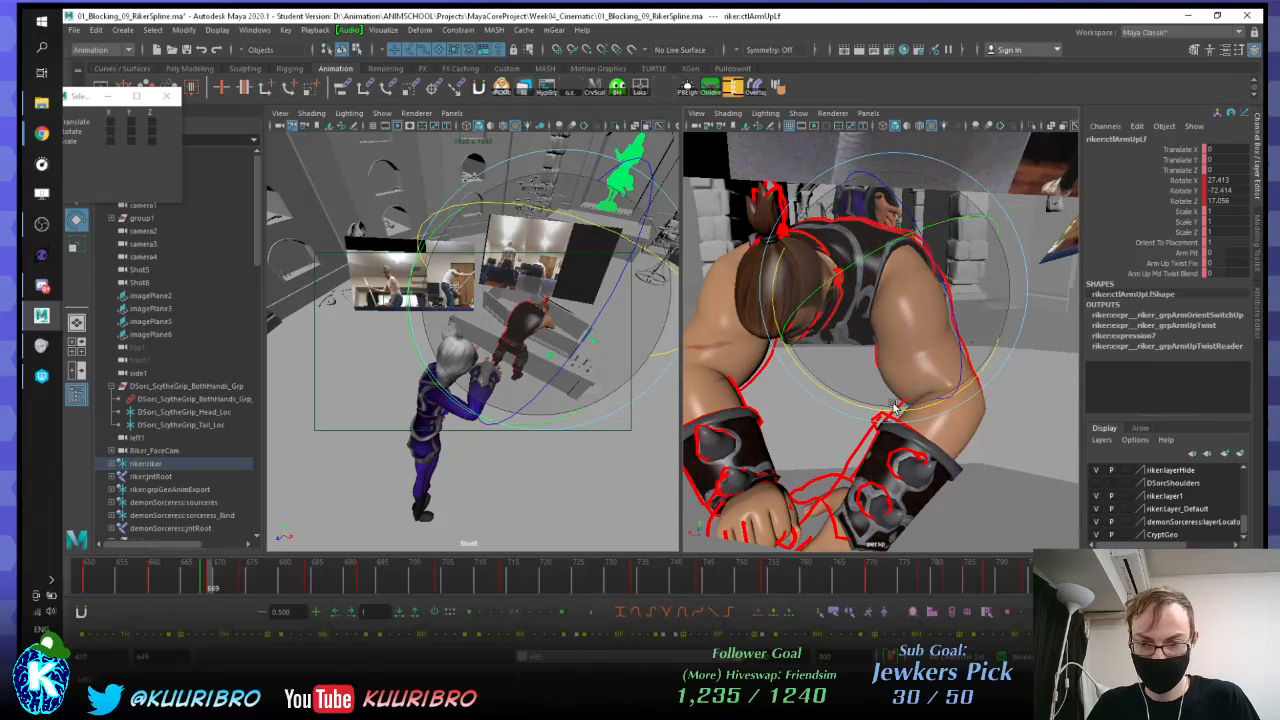
pyautogui.press('.')
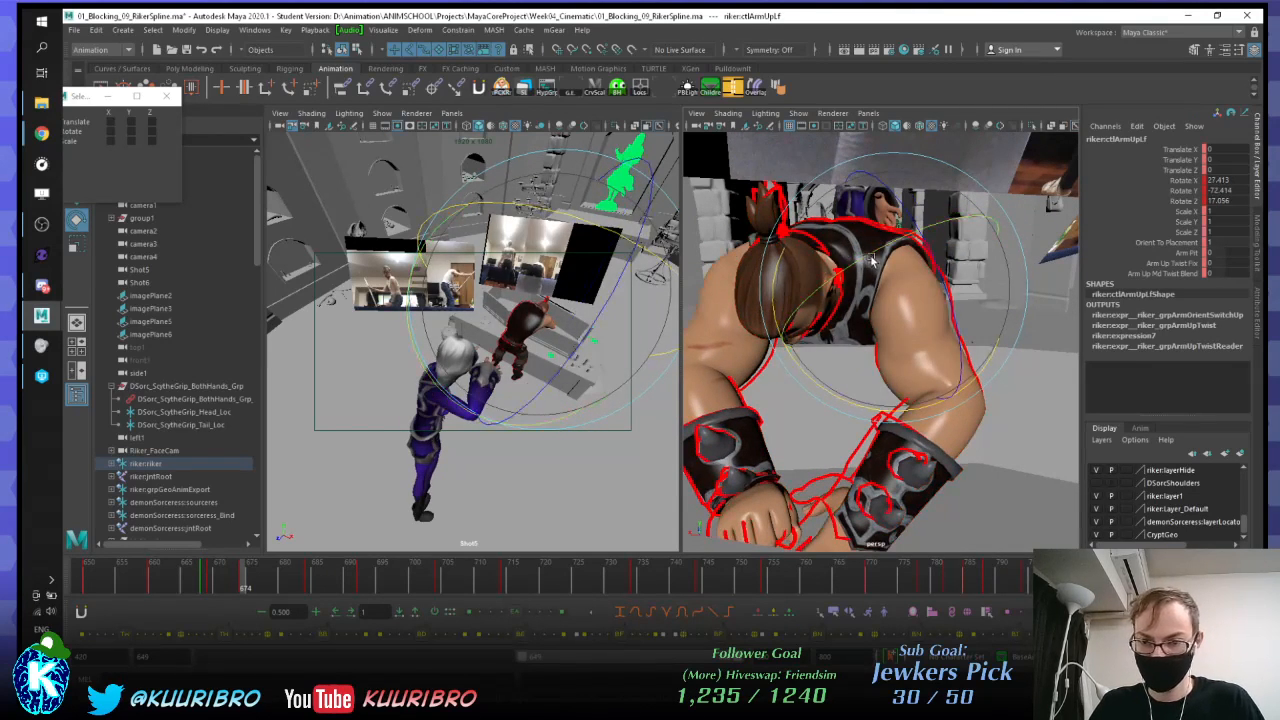
pyautogui.moveTo(872, 262); pyautogui.dragTo(836, 270)
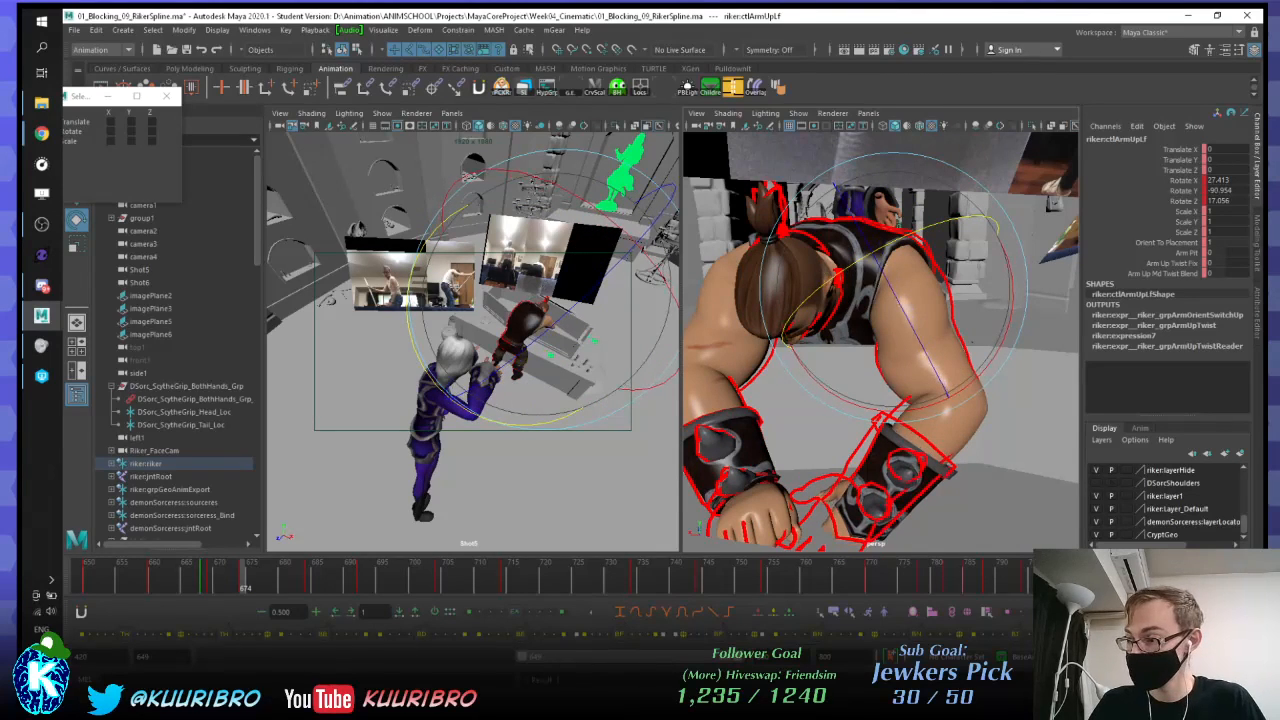
pyautogui.click(782, 520)
pyautogui.moveTo(945, 292); pyautogui.dragTo(900, 330)
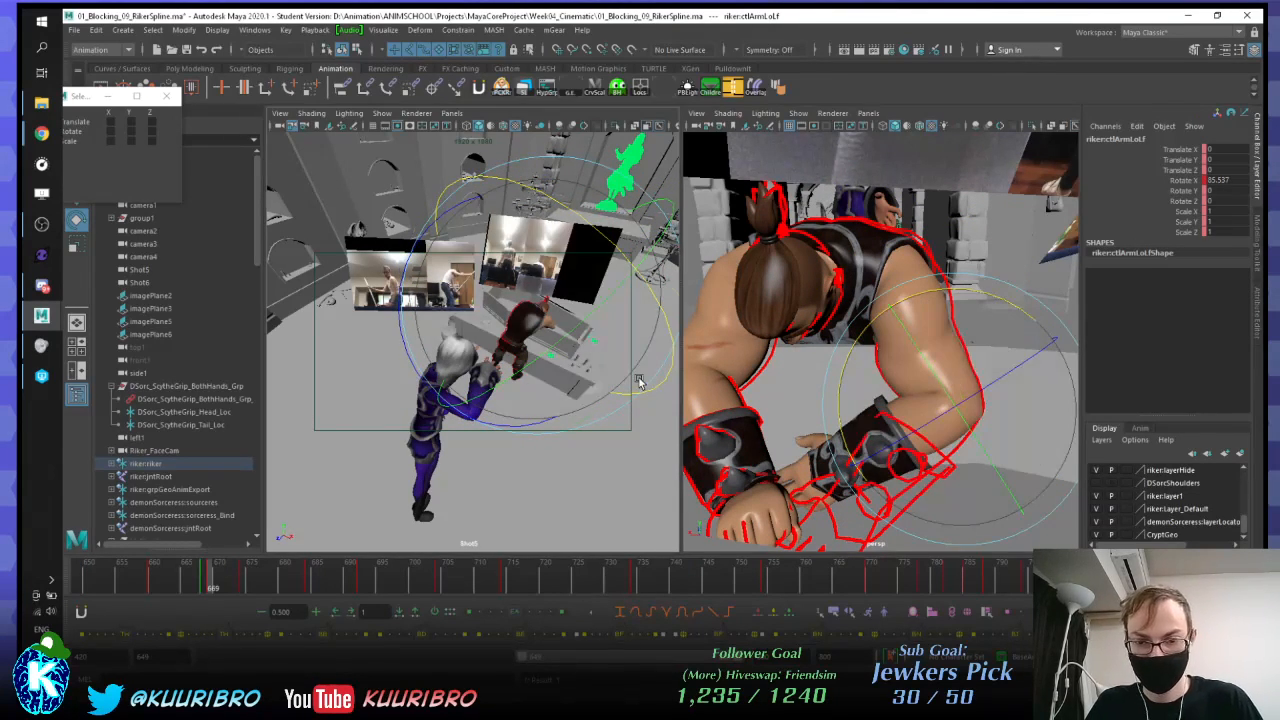
# Step: Compare Riker's left arm and back pose at frames 669, 674 and 684 from the front and from behind
pyautogui.press('.')
pyautogui.press(',')
pyautogui.press('.')
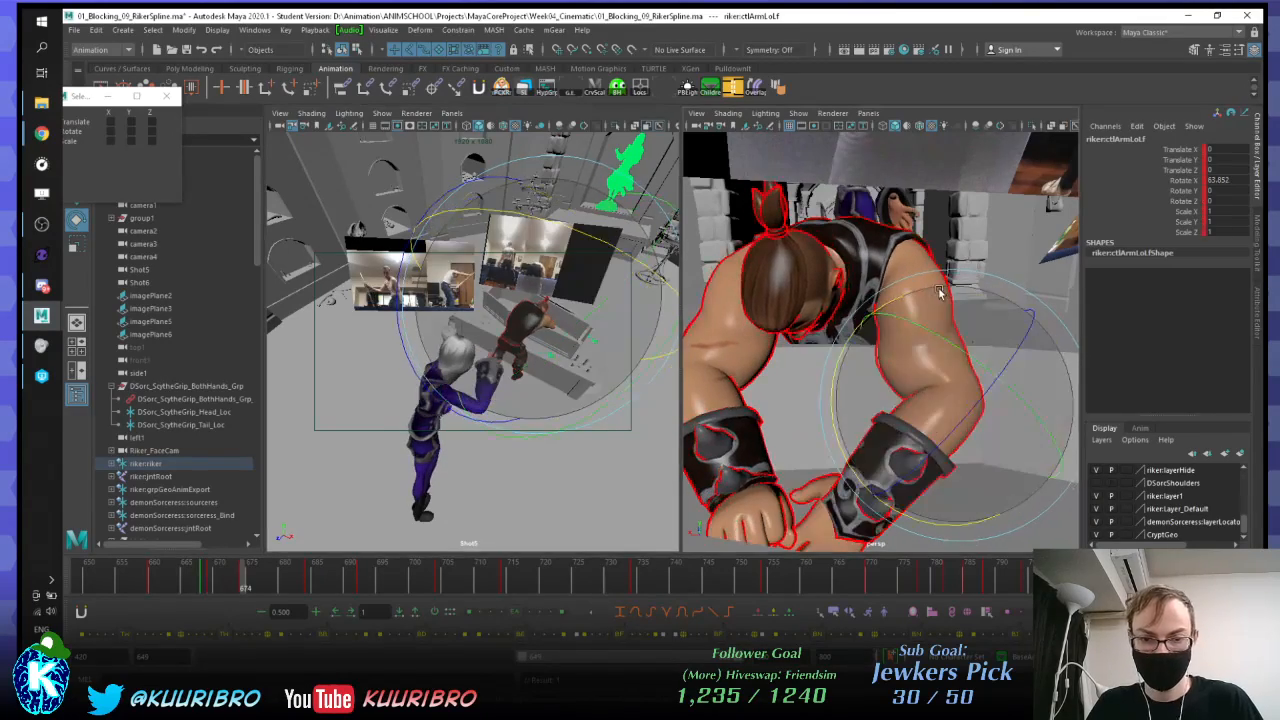
pyautogui.keyDown('alt'); pyautogui.moveTo(939, 292); pyautogui.dragTo(815, 395); pyautogui.keyUp('alt')
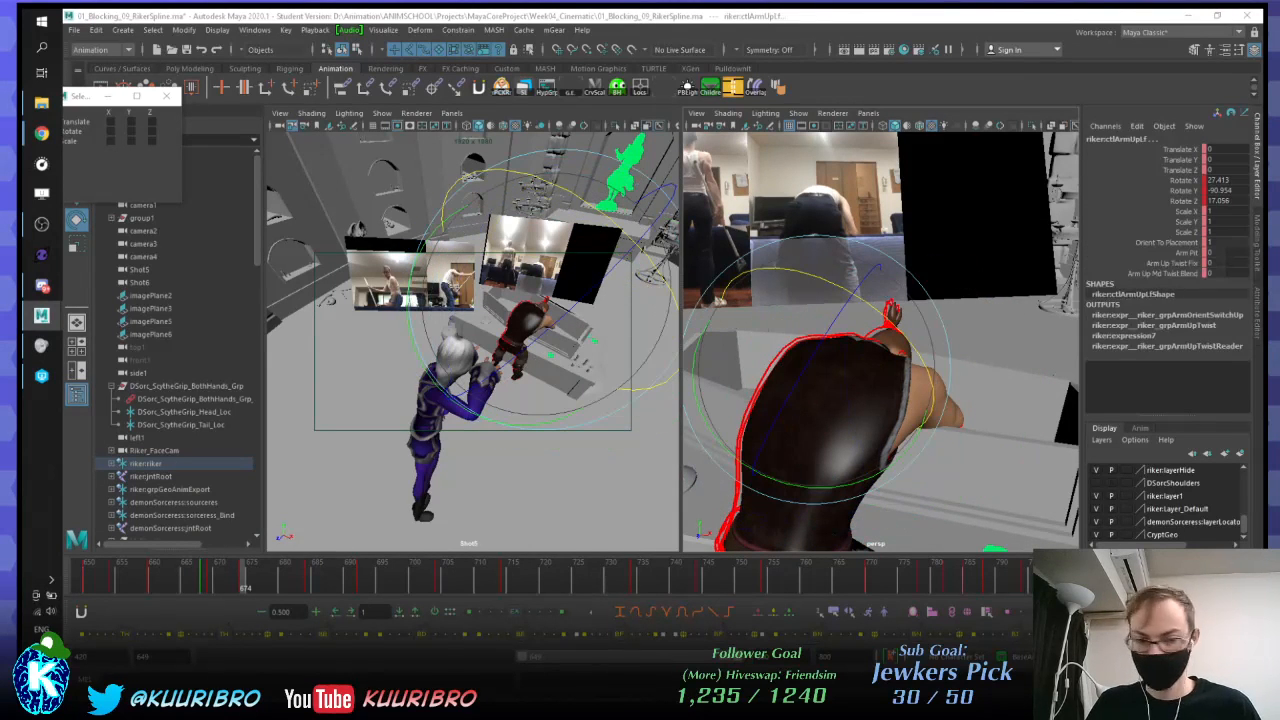
pyautogui.click(308, 578)
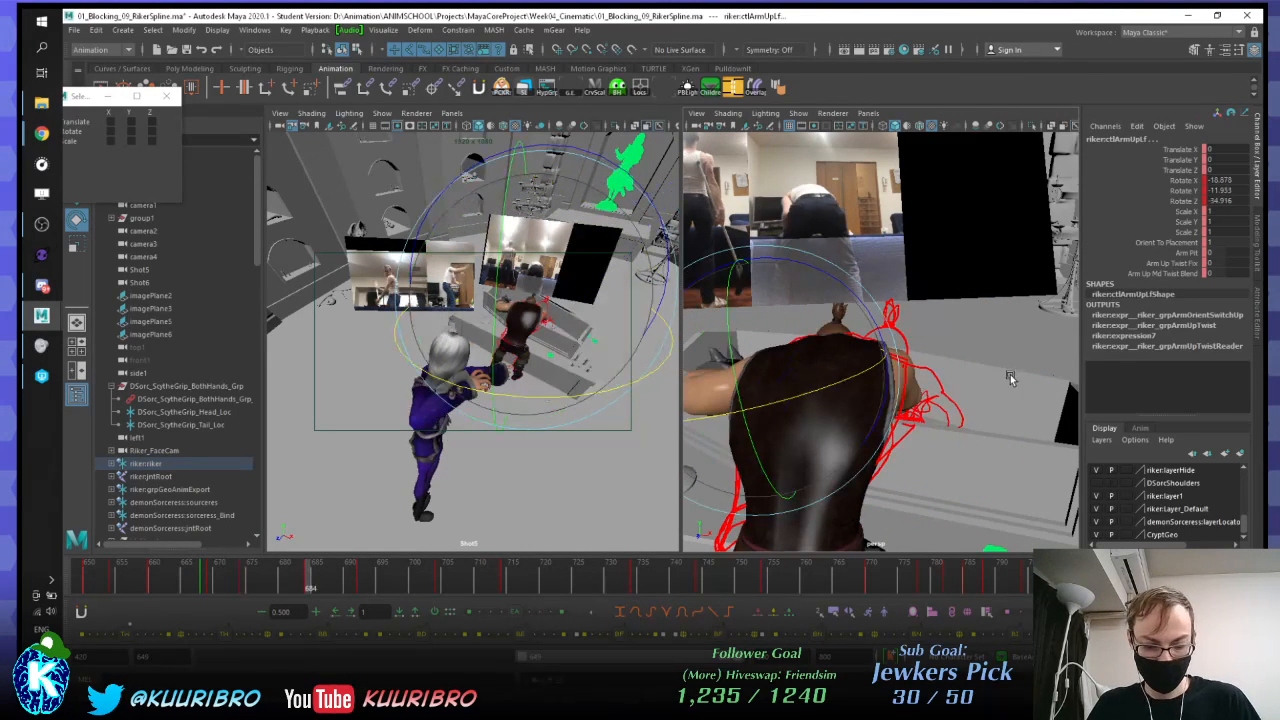
pyautogui.press('.')
pyautogui.keyDown('alt'); pyautogui.moveTo(877, 361); pyautogui.dragTo(913, 356); pyautogui.keyUp('alt')
pyautogui.press('.')
pyautogui.press(',')
pyautogui.press(',')
pyautogui.press('.')
pyautogui.press('.')
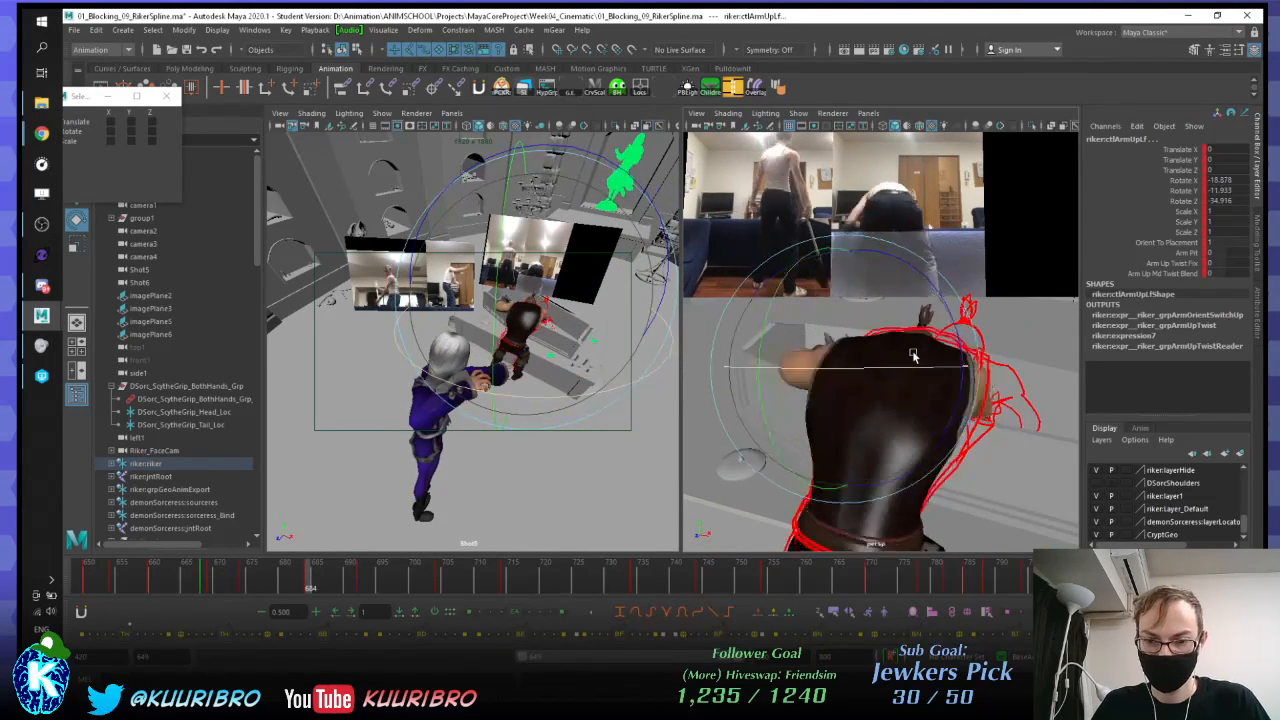
# Step: Flip through the left upper arm keys at frames 674, 684 and 692 against the ghost outlines and video reference
pyautogui.press(',')
pyautogui.press(',')
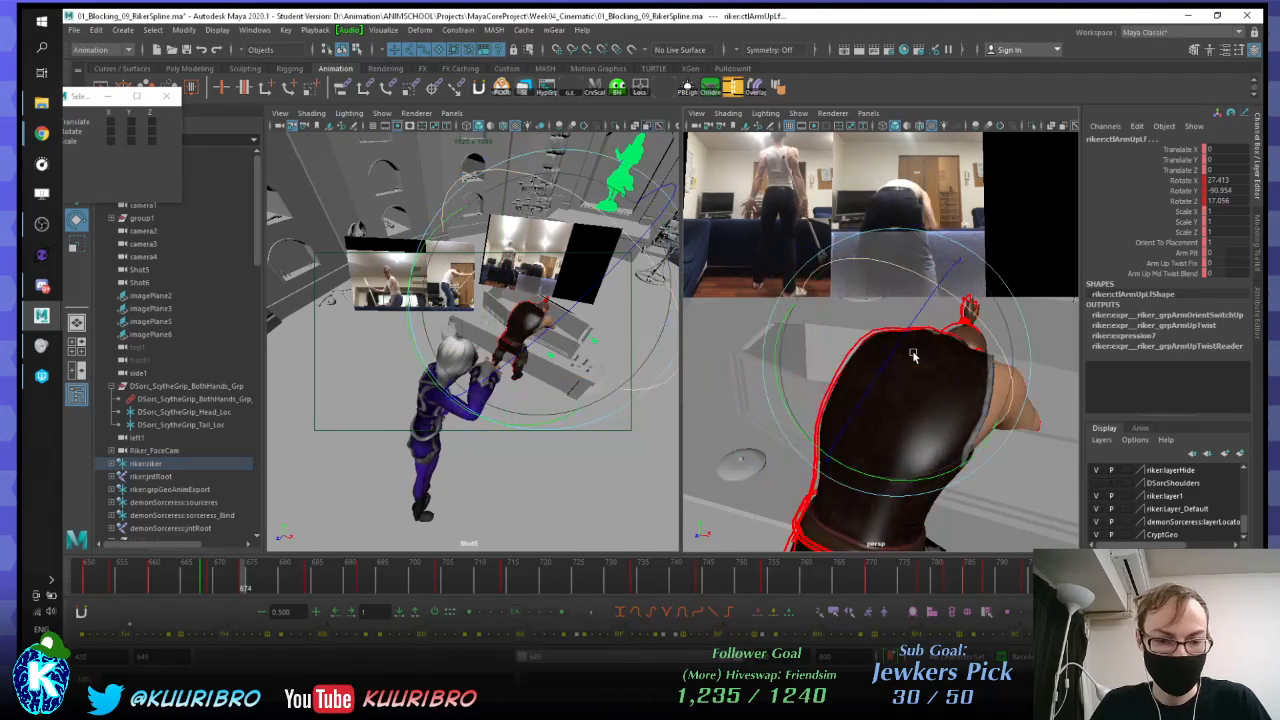
pyautogui.press('.')
pyautogui.press(',')
pyautogui.press('.')
pyautogui.press('.')
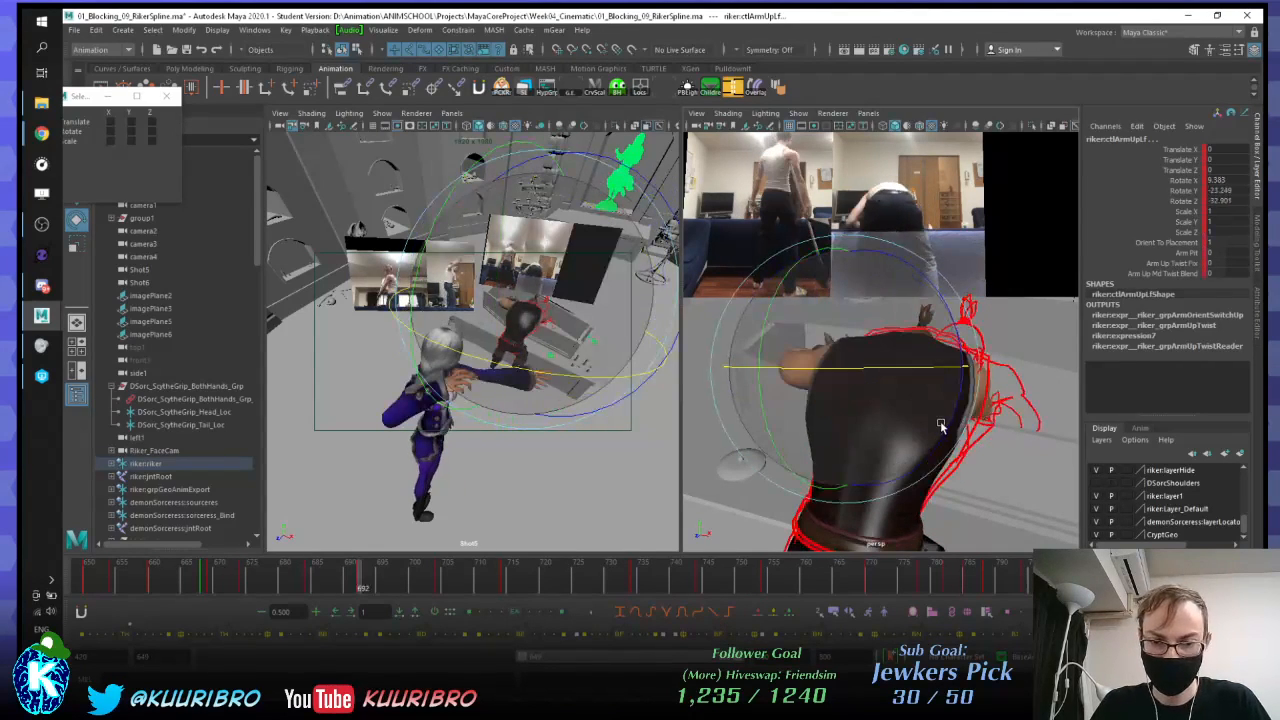
pyautogui.press(',')
pyautogui.press(',')
pyautogui.press('.')
pyautogui.press(',')
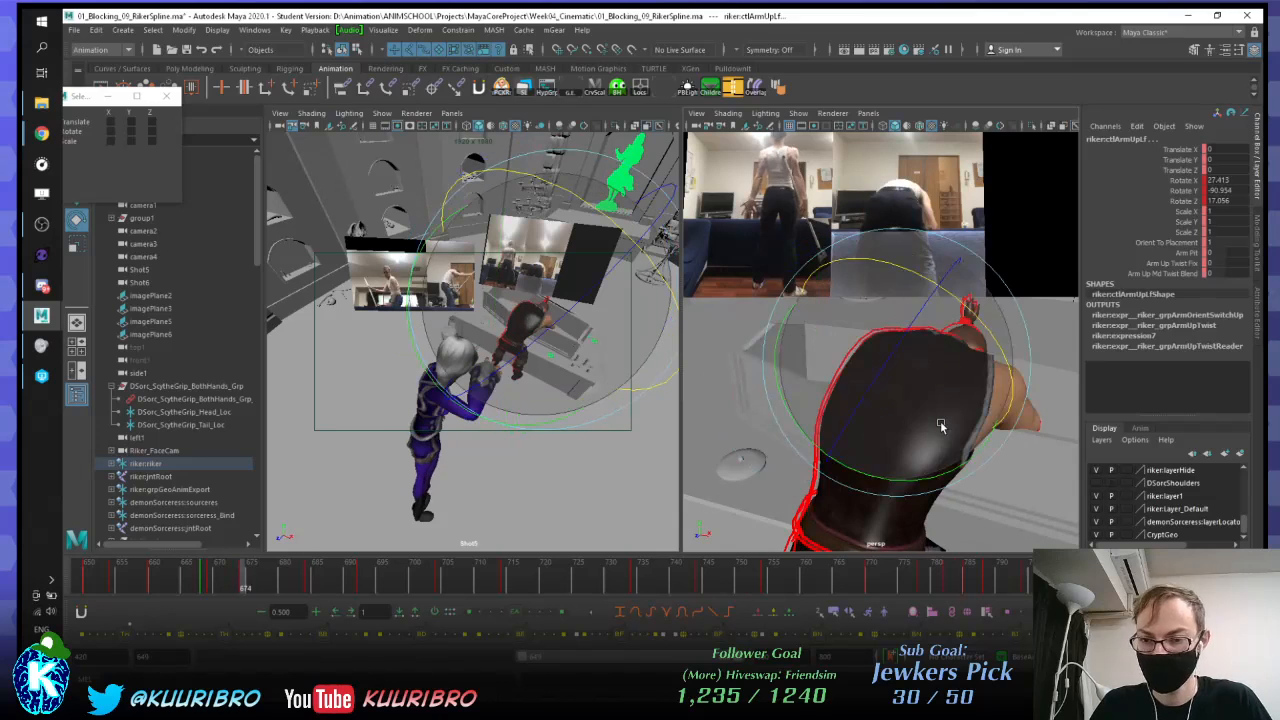
# Step: Inspect the rotation values of Riker's left forearm, upper arm and shoulder and the matching right arm controls at frame 674
pyautogui.press('Down')
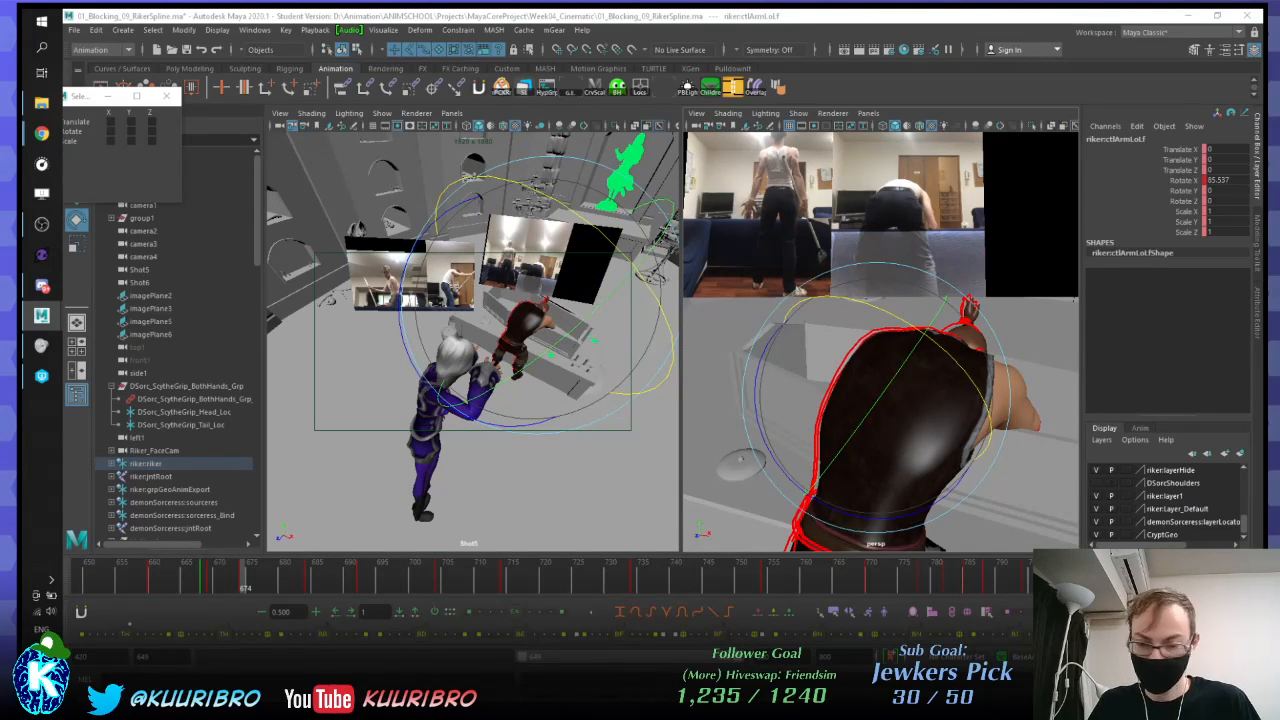
pyautogui.press('Up')
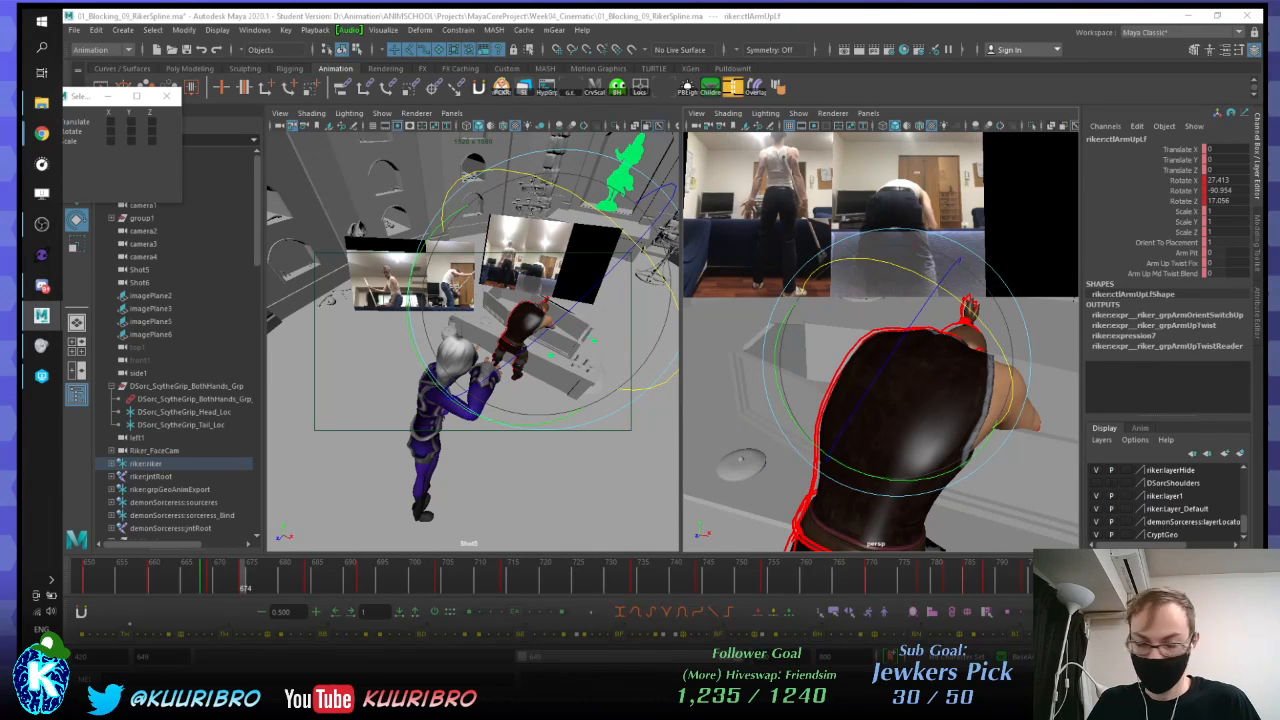
pyautogui.press('Right')
pyautogui.press('Left')
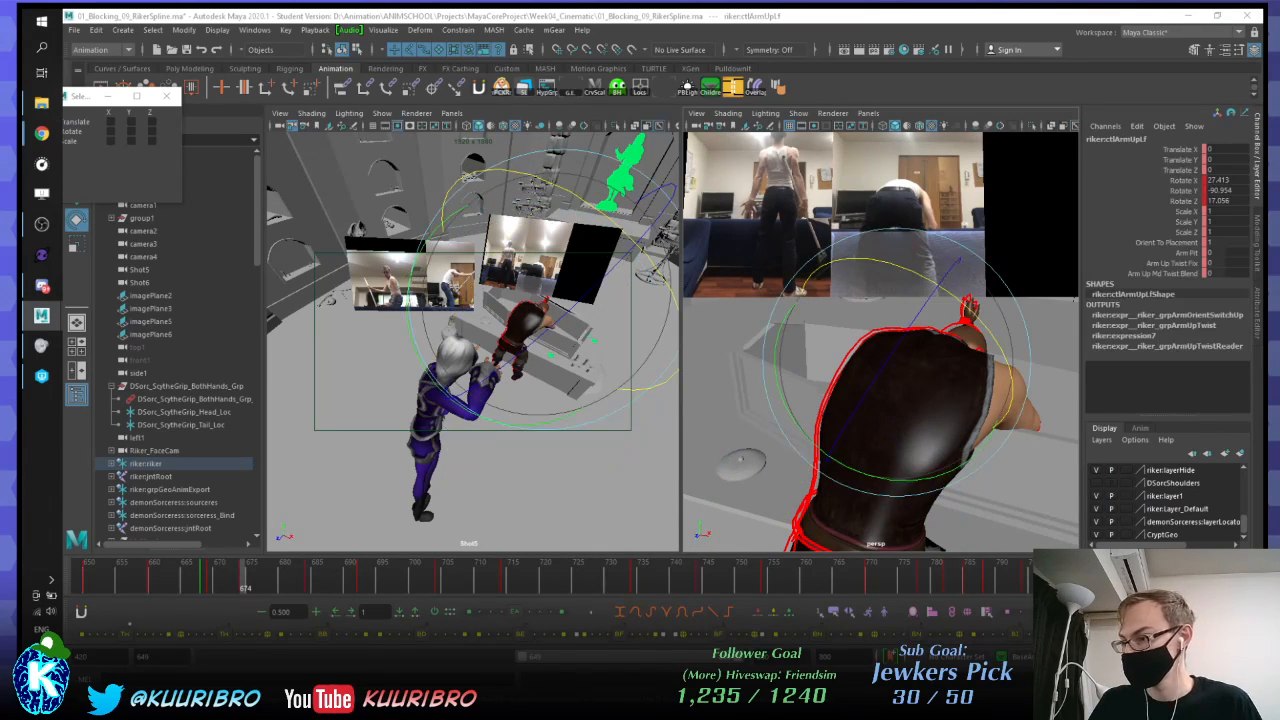
pyautogui.press('Down')
pyautogui.press('Up')
pyautogui.press('Up')
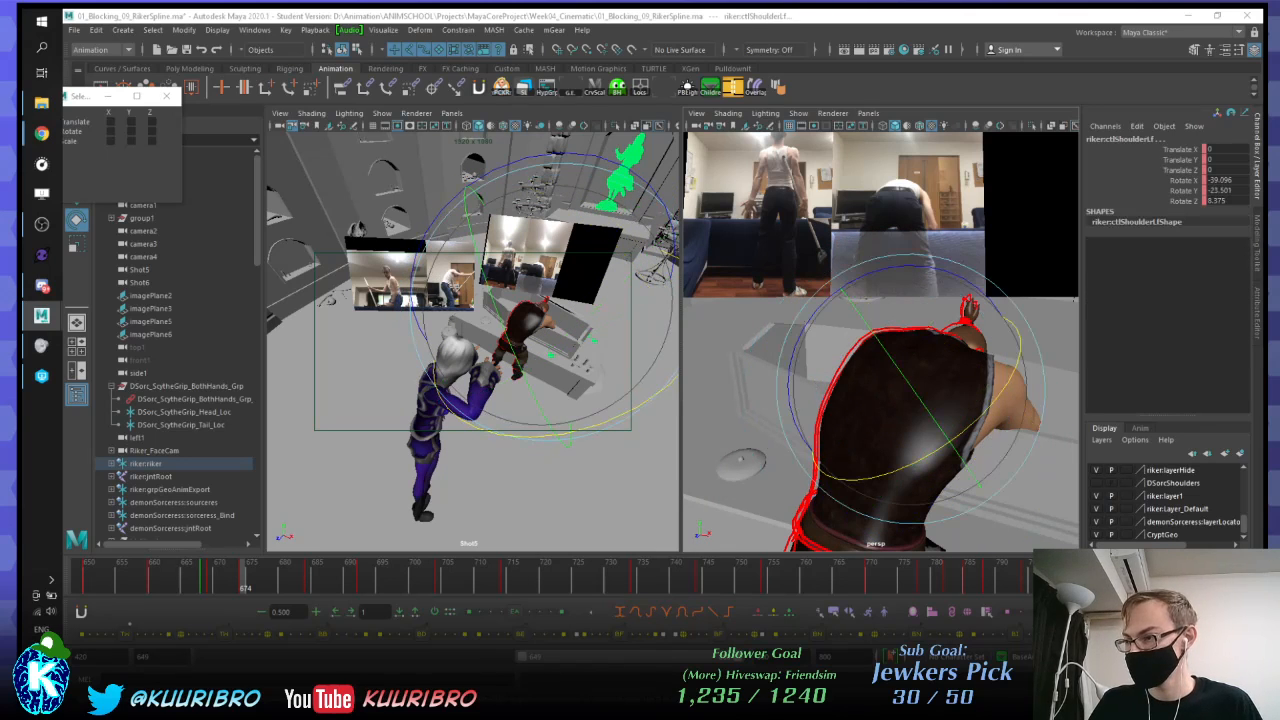
pyautogui.press('Right')
pyautogui.press('Down')
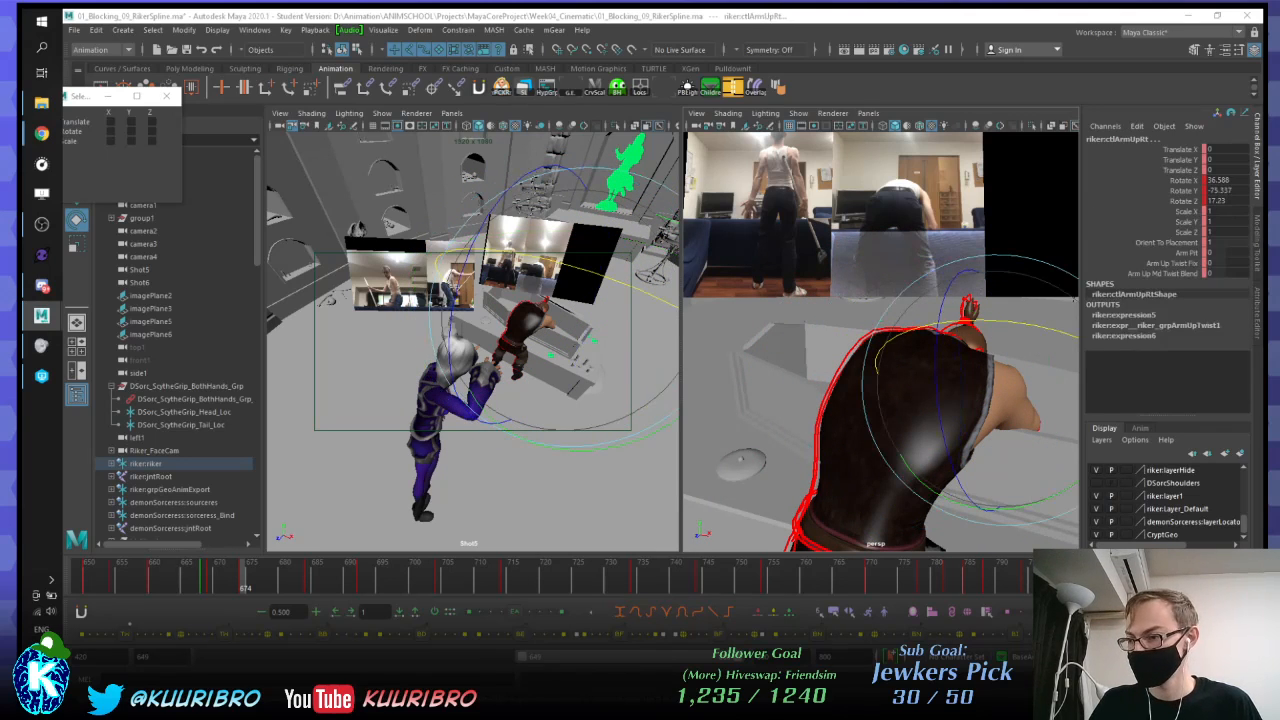
pyautogui.press('Down')
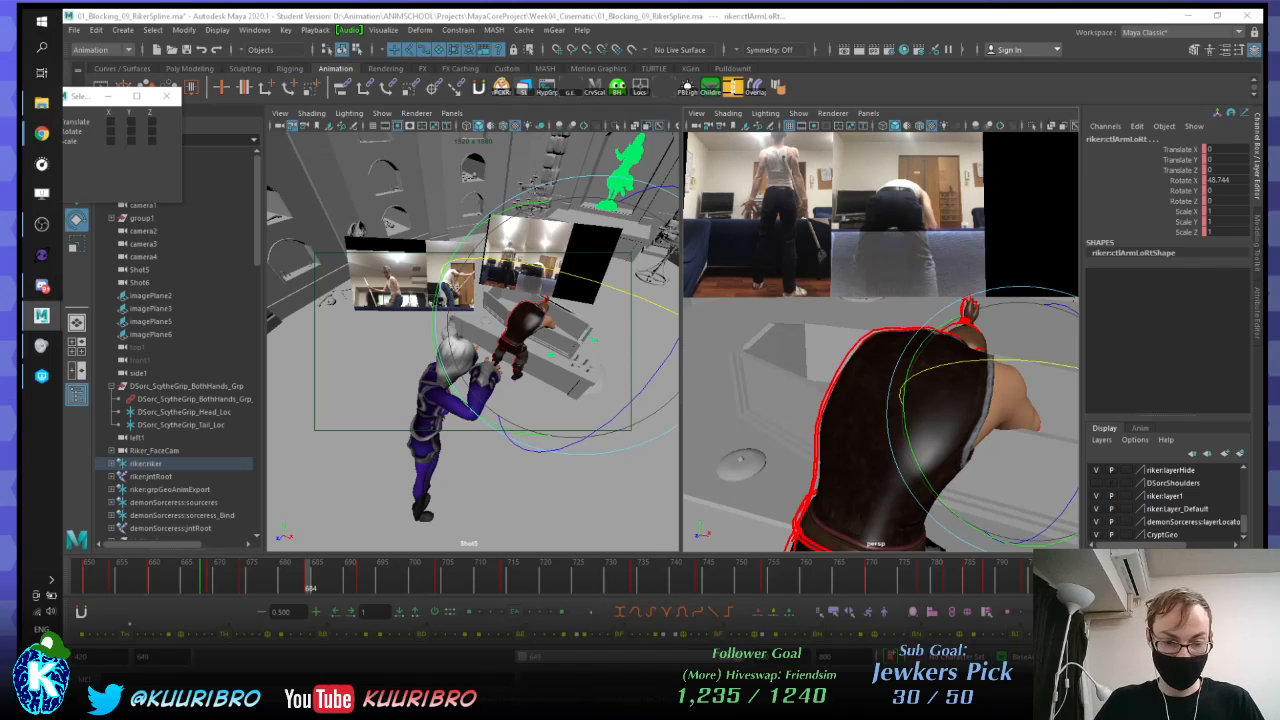
# Step: Step through the right forearm keys between frames 668 and 692 to compare Riker's torso lean with the video reference
pyautogui.press(',')
pyautogui.press('.')
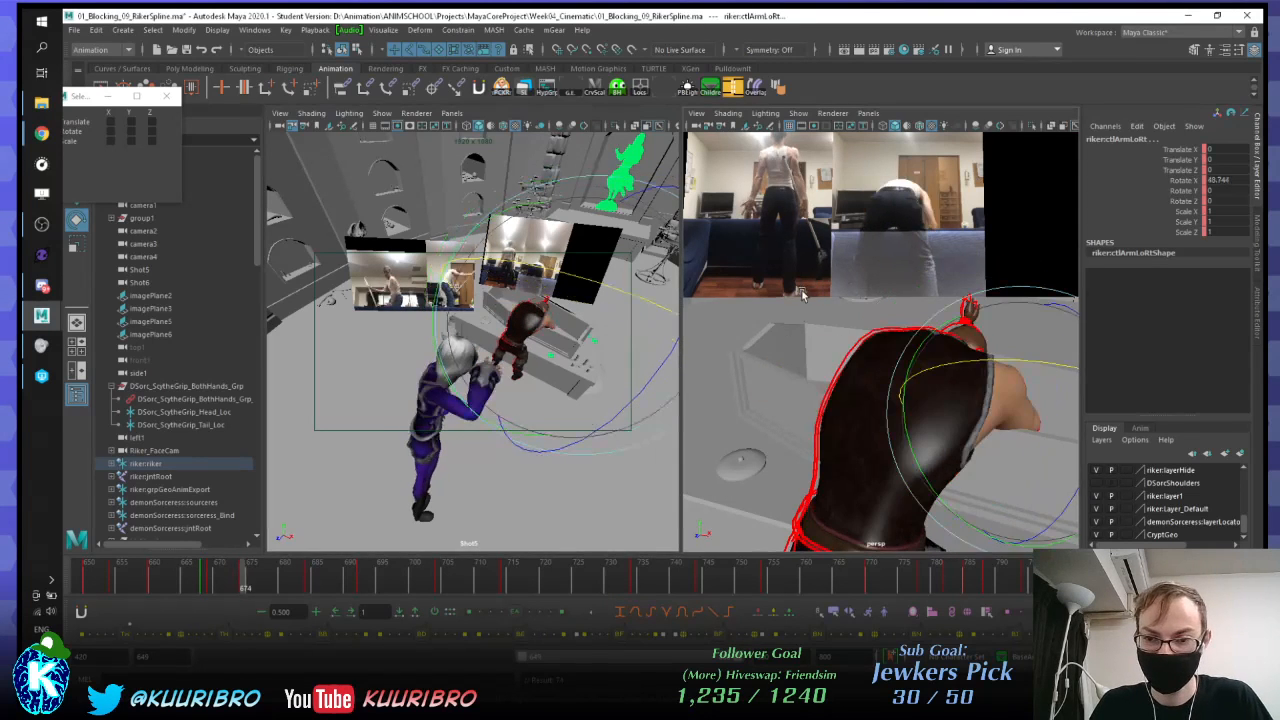
pyautogui.press('.')
pyautogui.press('.')
pyautogui.press(',')
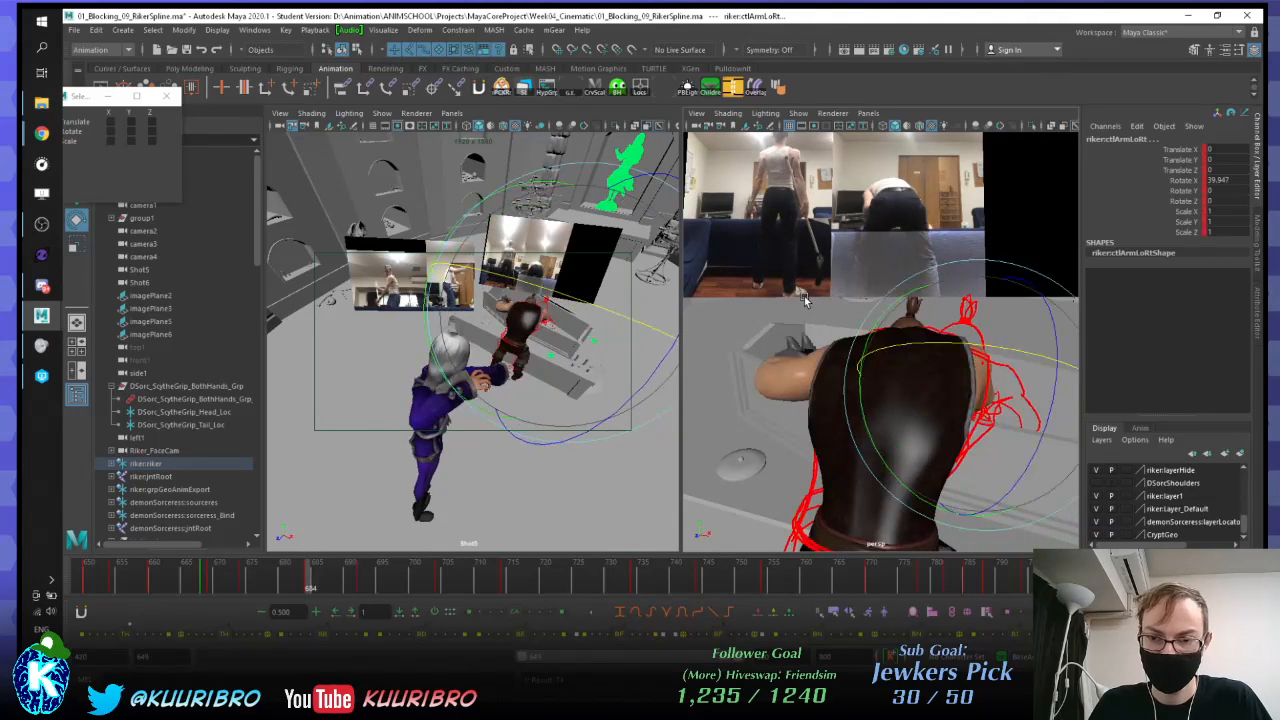
pyautogui.press('.')
pyautogui.press(',')
pyautogui.press(',')
pyautogui.press('.')
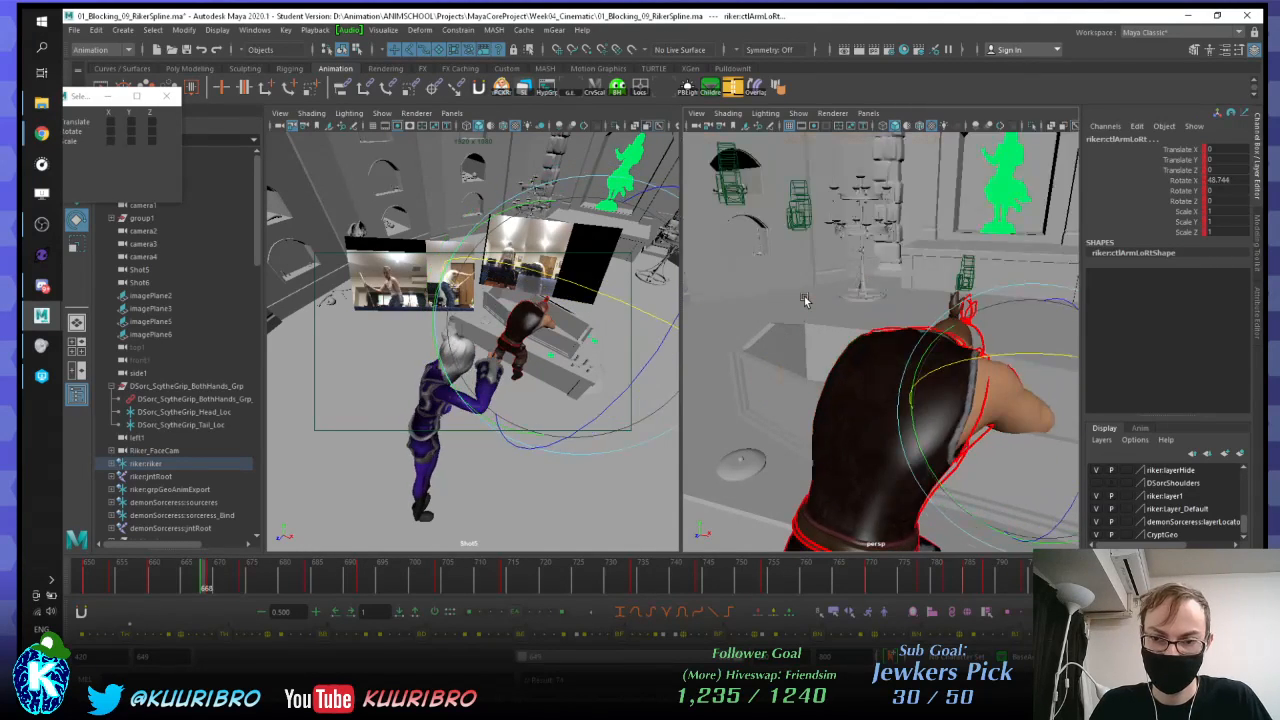
pyautogui.press('.')
pyautogui.press(',')
pyautogui.press(',')
pyautogui.press(',')
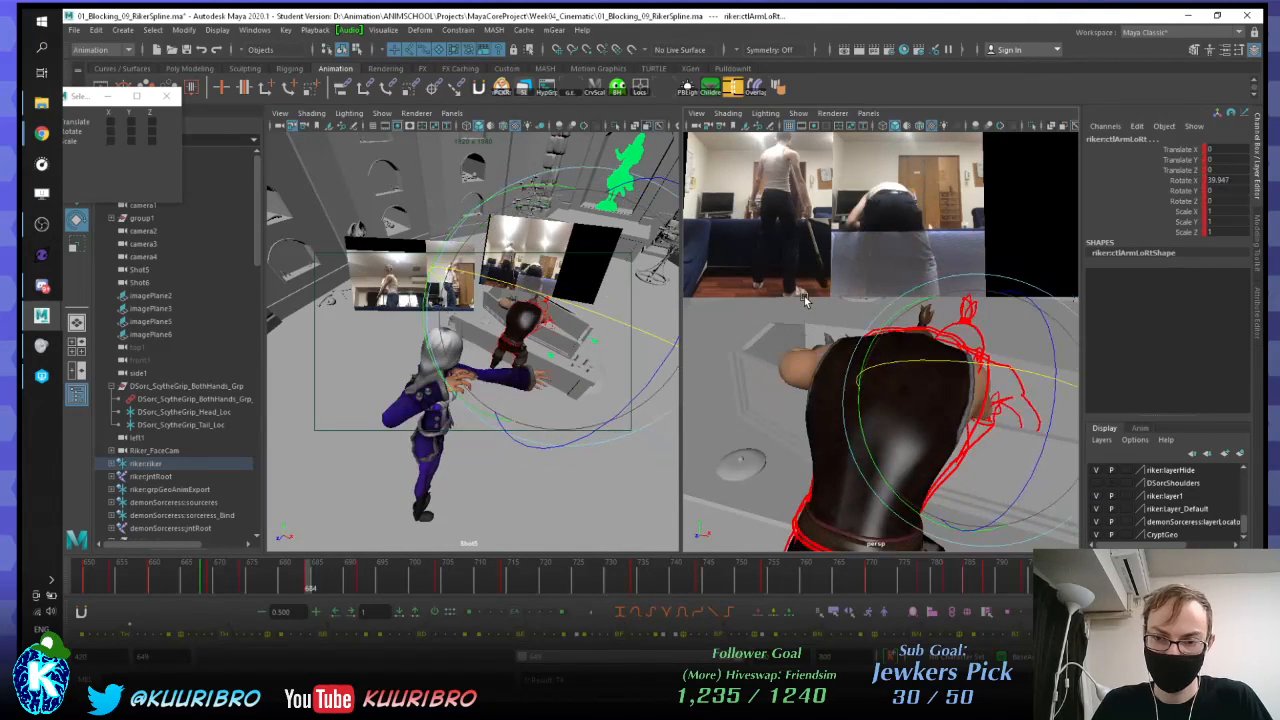
pyautogui.press('.')
pyautogui.press('.')
pyautogui.press('.')
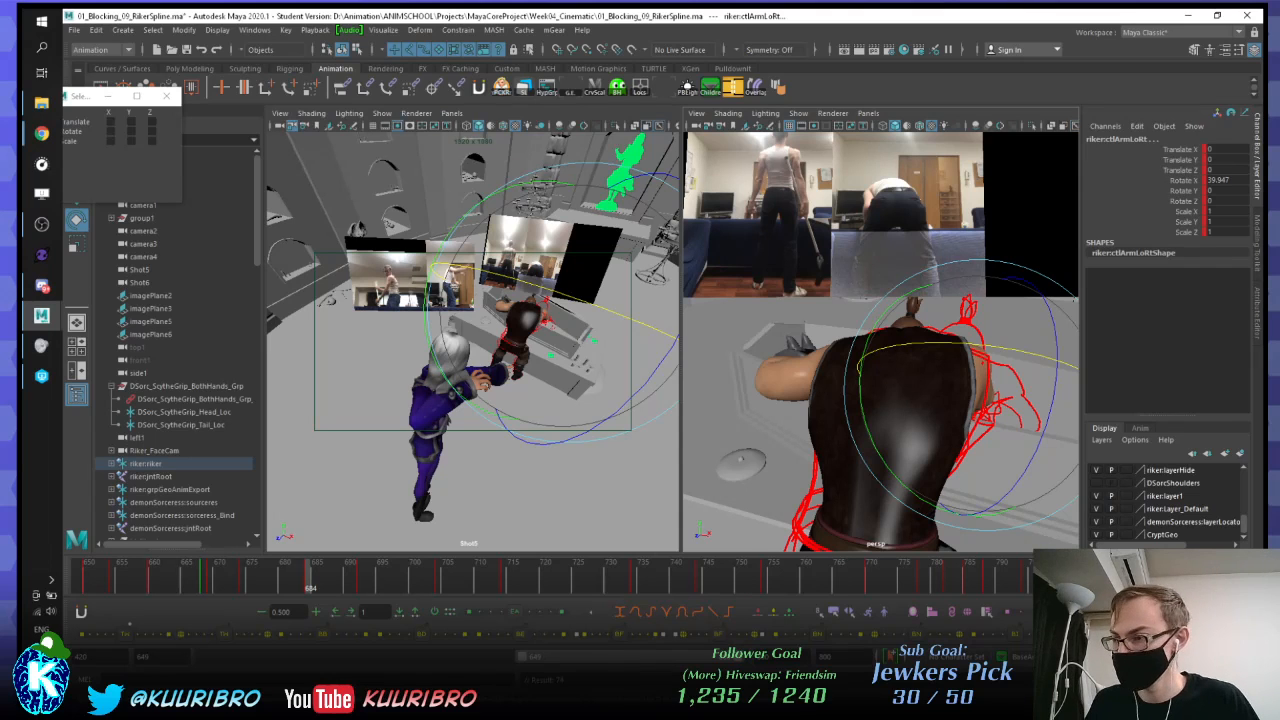
# Step: Rotate Riker's left upper arm at frame 684 to Rotate X -33.115, Y -8.935, Z -33.591 and key it
pyautogui.click(1030, 360)
pyautogui.click(985, 365)
pyautogui.keyDown('alt'); pyautogui.moveTo(985, 380); pyautogui.dragTo(922, 402); pyautogui.keyUp('alt')
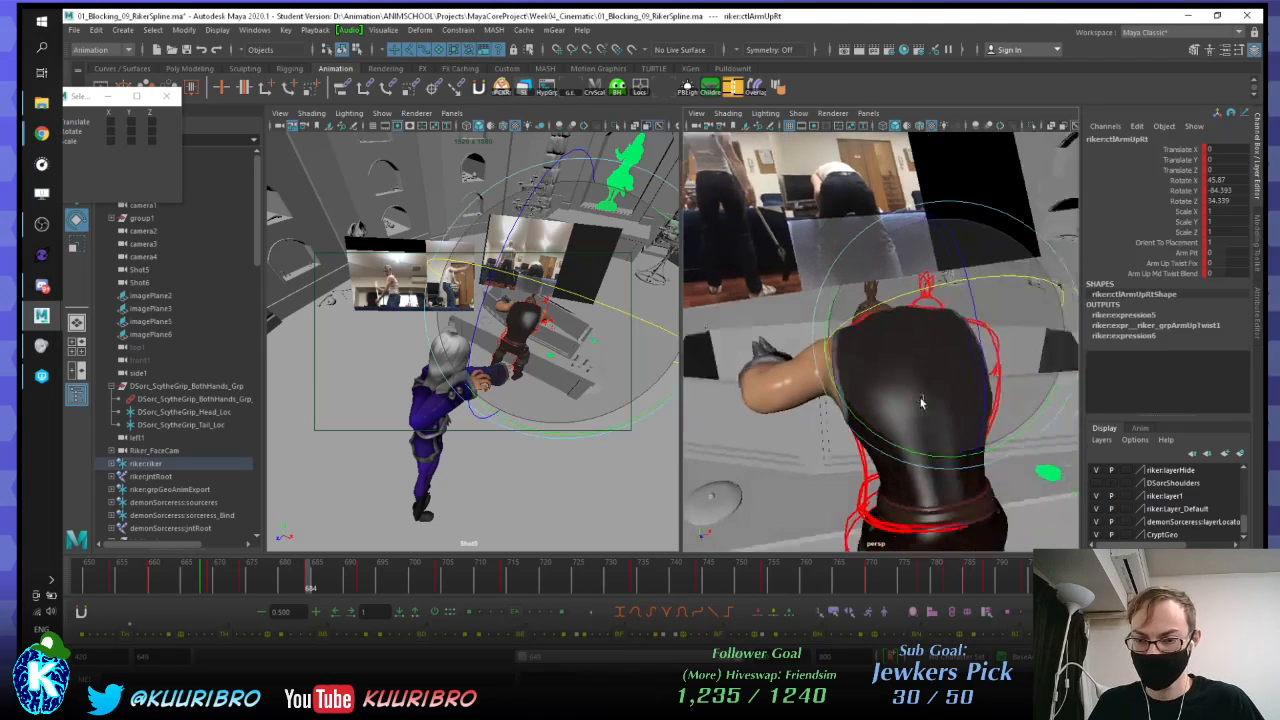
pyautogui.keyDown('alt'); pyautogui.moveTo(765, 405); pyautogui.dragTo(843, 314); pyautogui.keyUp('alt')
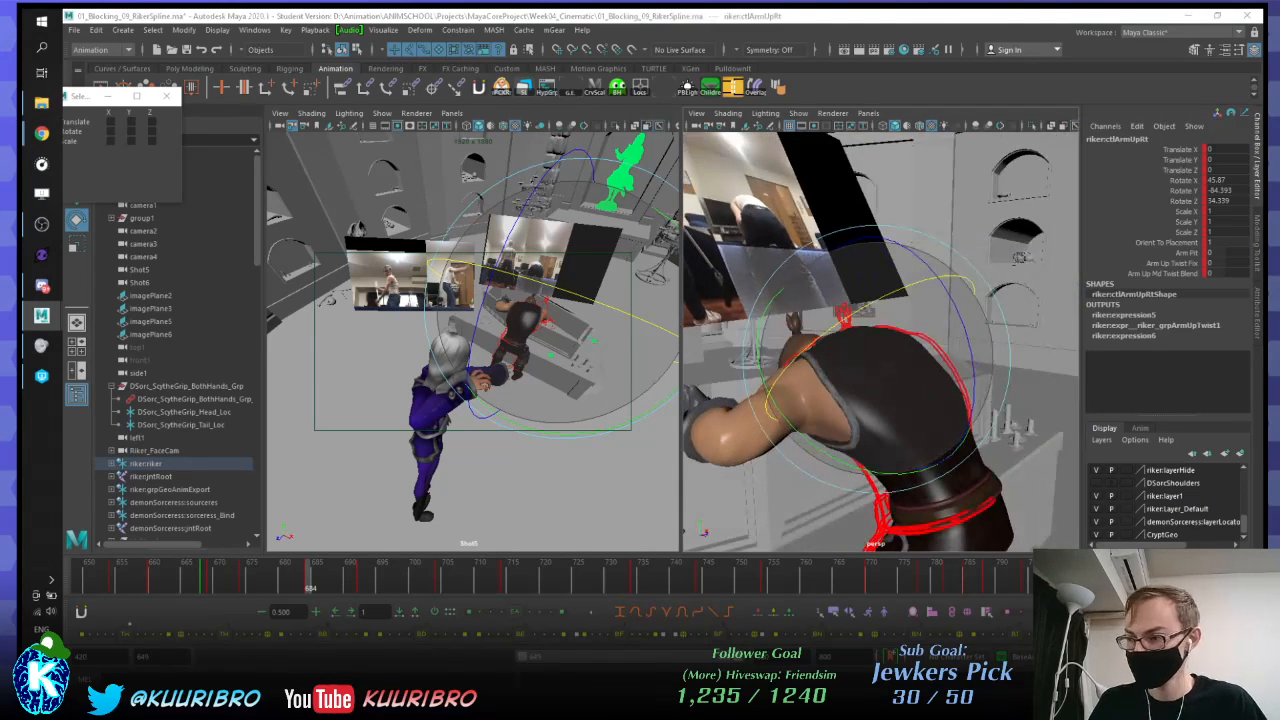
pyautogui.click(716, 428)
pyautogui.keyDown('alt'); pyautogui.moveTo(803, 403); pyautogui.dragTo(871, 383); pyautogui.keyUp('alt')
pyautogui.keyDown('alt'); pyautogui.moveTo(918, 474); pyautogui.dragTo(876, 372); pyautogui.keyUp('alt')
pyautogui.keyDown('alt'); pyautogui.moveTo(826, 405); pyautogui.dragTo(716, 440); pyautogui.keyUp('alt')
pyautogui.hotkey('ctrl', 'z')
pyautogui.click(900, 385)
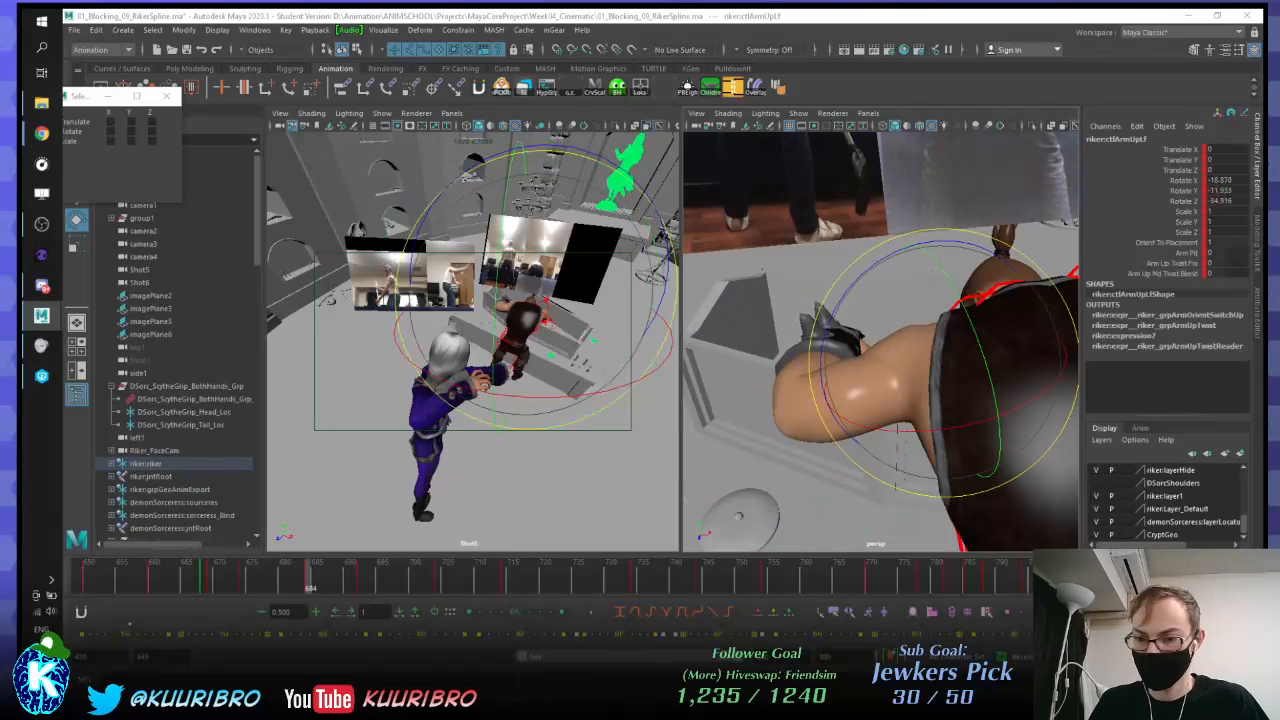
pyautogui.press('e')
pyautogui.moveTo(886, 326); pyautogui.dragTo(829, 328)
pyautogui.keyDown('alt'); pyautogui.moveTo(850, 370); pyautogui.dragTo(938, 433); pyautogui.keyUp('alt')
pyautogui.press('s')
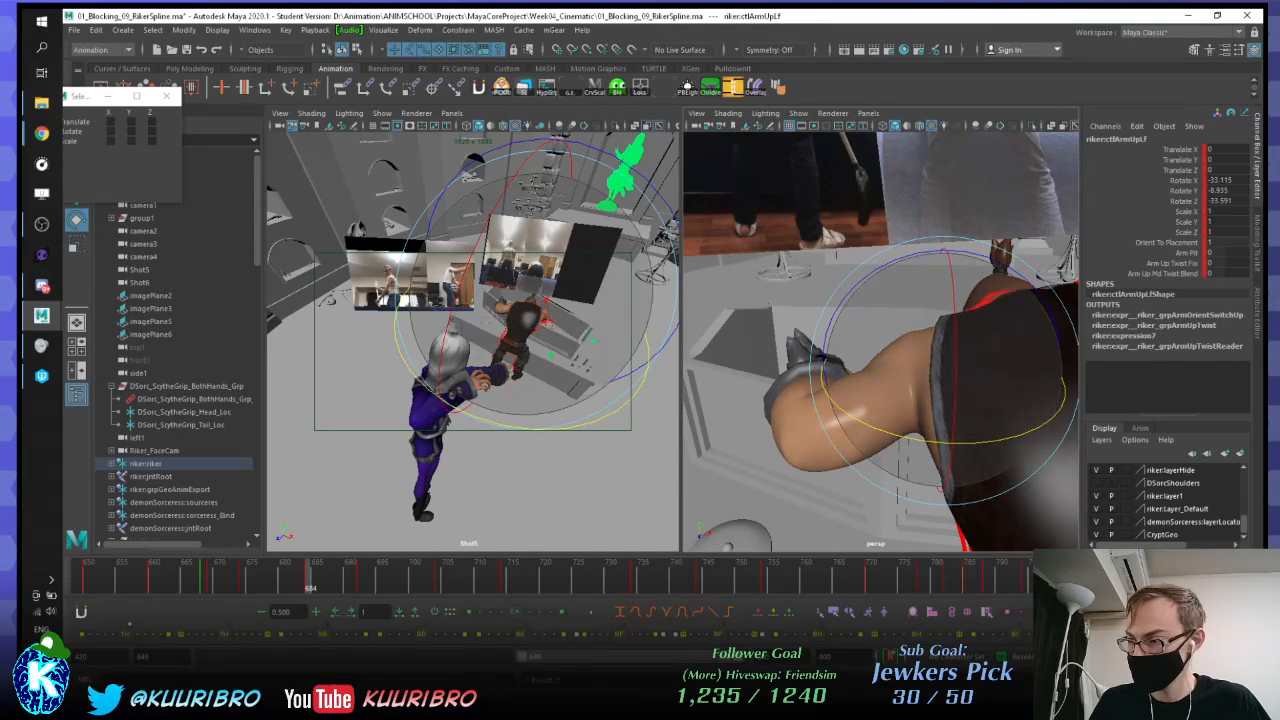
# Step: Play Riker's left arm motion from frame 684 onward with the left forearm selected, and return to frame 684
pyautogui.press('Down')
pyautogui.keyDown('alt'); pyautogui.moveTo(863, 406); pyautogui.dragTo(897, 450, button='middle'); pyautogui.keyUp('alt')
pyautogui.keyDown('alt'); pyautogui.moveTo(897, 450); pyautogui.dragTo(776, 350, button='right'); pyautogui.keyUp('alt')
pyautogui.hotkey('alt', 'v')
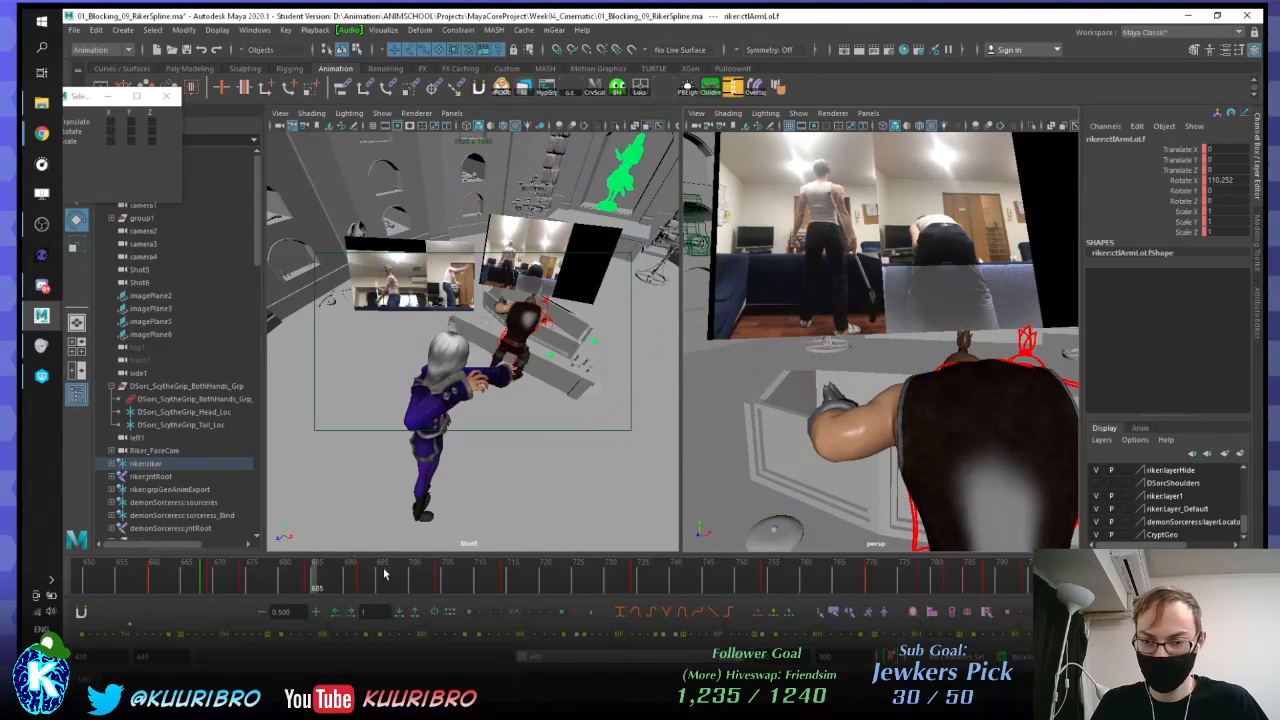
pyautogui.hotkey('alt', 'v')
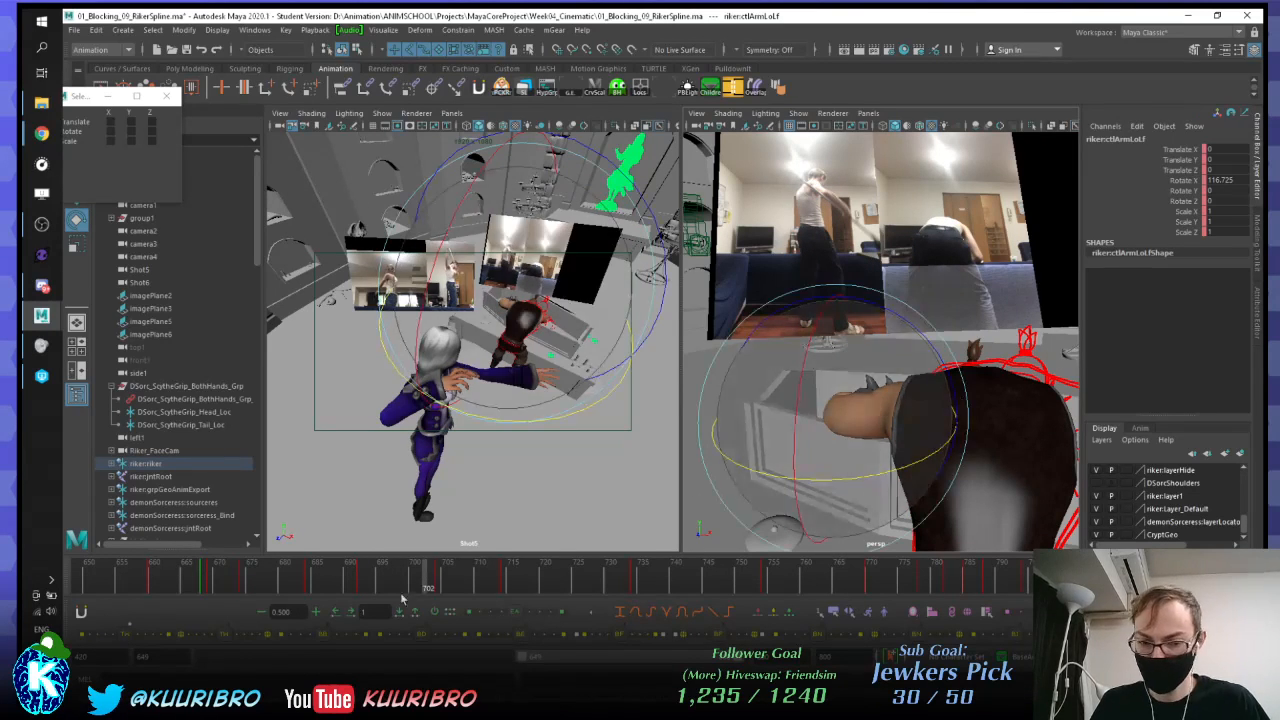
pyautogui.click(246, 580)
pyautogui.press('.')
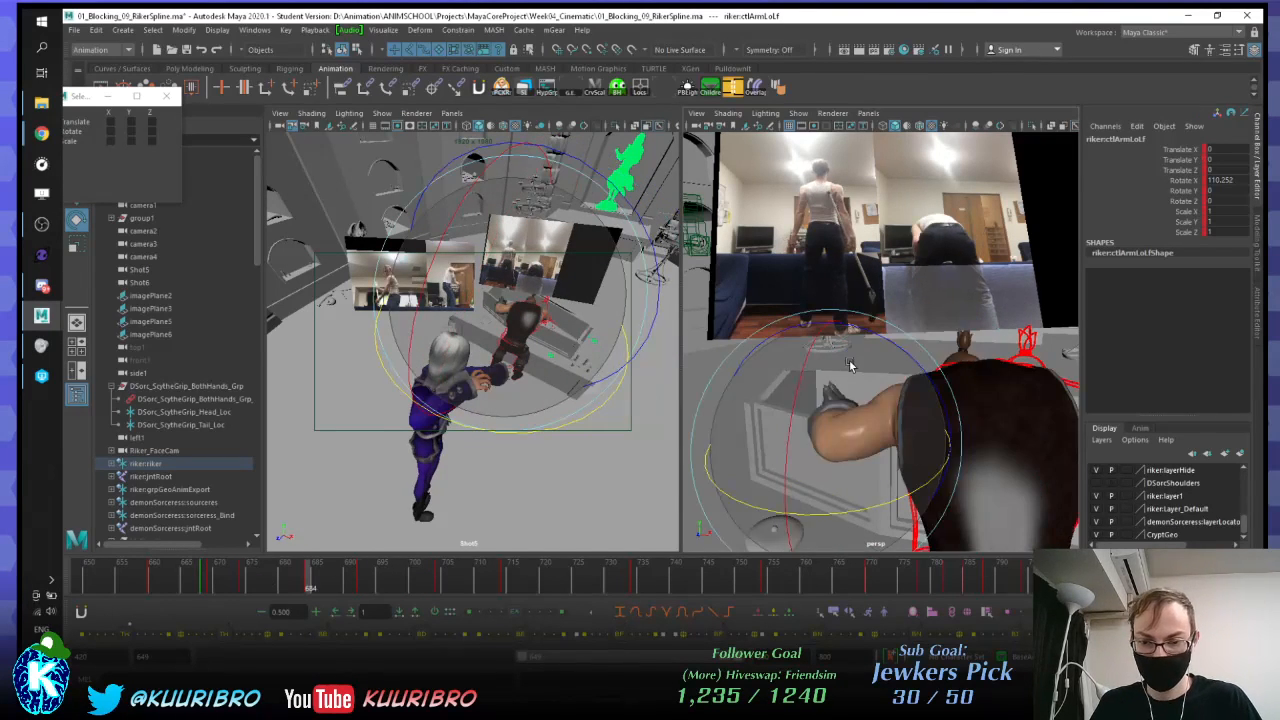
pyautogui.press('.')
pyautogui.press(',')
# Step: Adjust Riker's left upper arm at frame 684 to Rotate X -33.868, Y -11.356, Z -29.854
pyautogui.keyDown('alt'); pyautogui.moveTo(840, 357); pyautogui.dragTo(978, 402); pyautogui.keyUp('alt')
pyautogui.scroll(5, 978, 402)
pyautogui.keyDown('alt'); pyautogui.moveTo(978, 402); pyautogui.dragTo(968, 334, button='middle'); pyautogui.keyUp('alt')
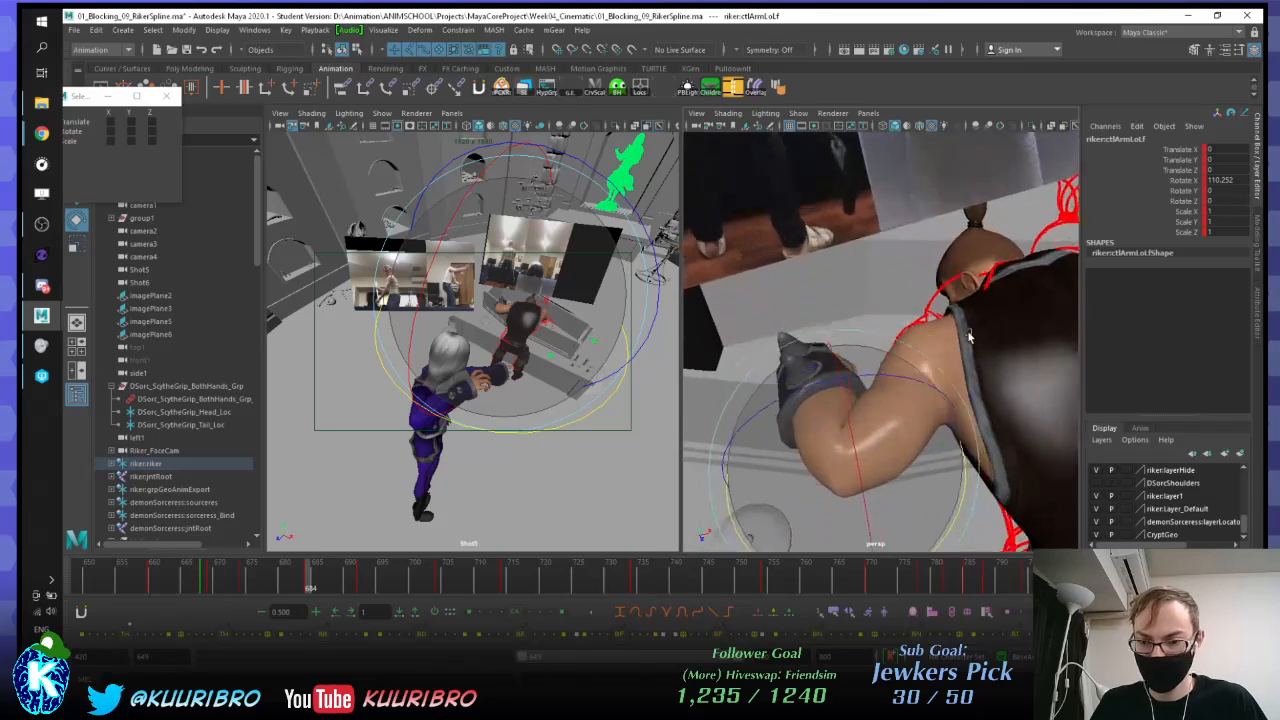
pyautogui.keyDown('alt'); pyautogui.moveTo(909, 440); pyautogui.dragTo(851, 308); pyautogui.keyUp('alt')
pyautogui.press('e')
pyautogui.keyDown('alt'); pyautogui.moveTo(893, 362); pyautogui.dragTo(975, 303); pyautogui.keyUp('alt')
pyautogui.press('Up')
pyautogui.keyDown('alt'); pyautogui.moveTo(892, 374); pyautogui.dragTo(899, 335); pyautogui.keyUp('alt')
pyautogui.hotkey('ctrl', 'z')
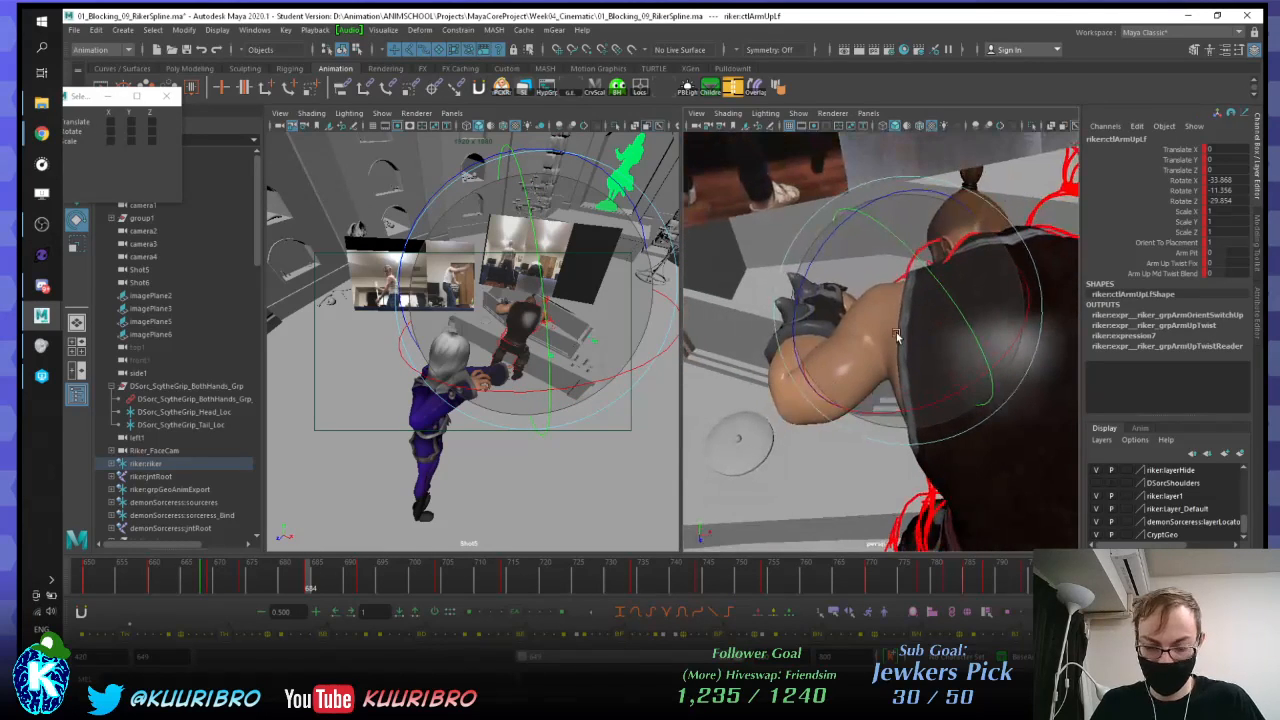
# Step: Flip between frame 684 and its neighbouring keys to check the left upper arm's path from above and behind
pyautogui.press(',')
pyautogui.press('.')
pyautogui.press('.')
pyautogui.press(',')
pyautogui.press(',')
pyautogui.press('.')
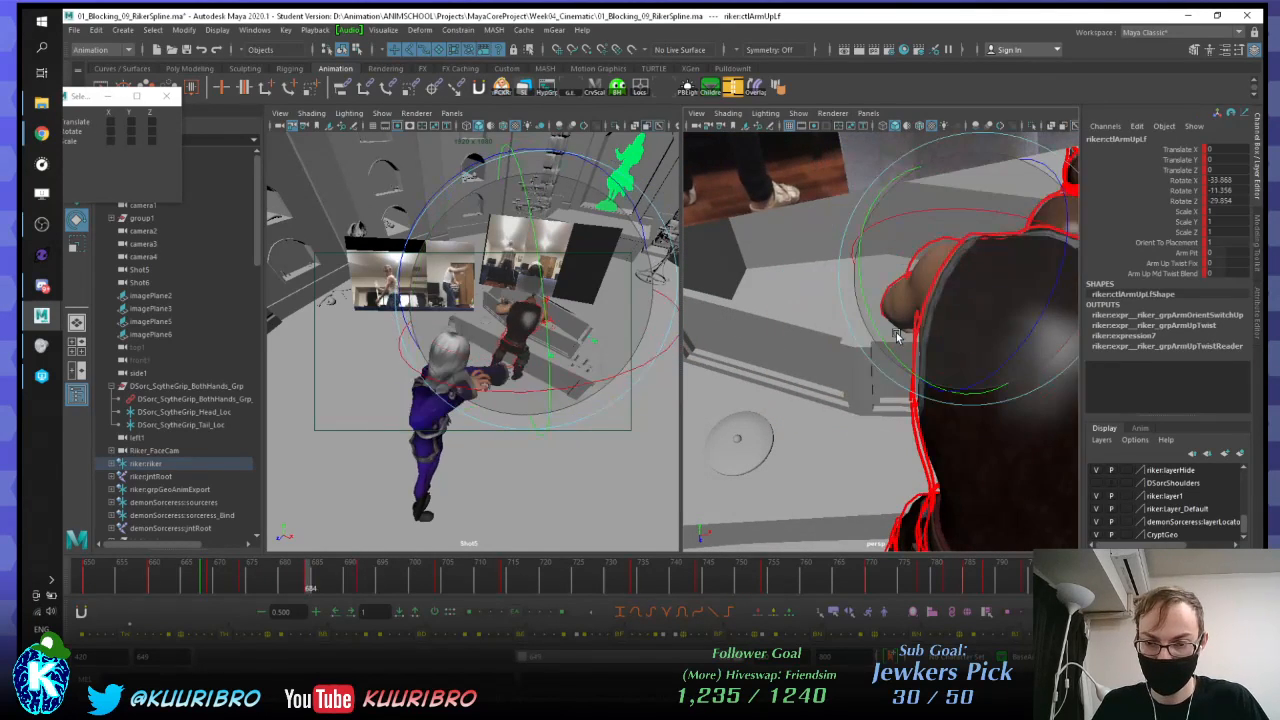
pyautogui.press(',')
pyautogui.press('.')
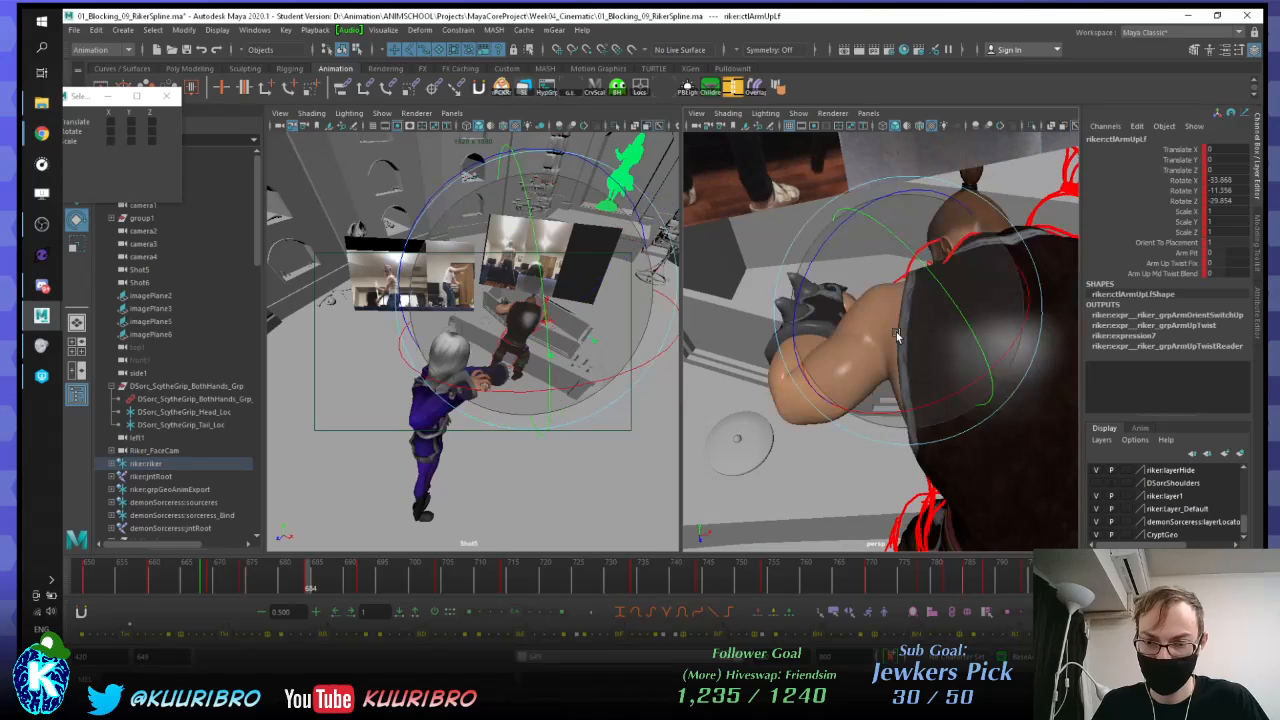
pyautogui.press(',')
pyautogui.press('.')
pyautogui.press('.')
pyautogui.press(',')
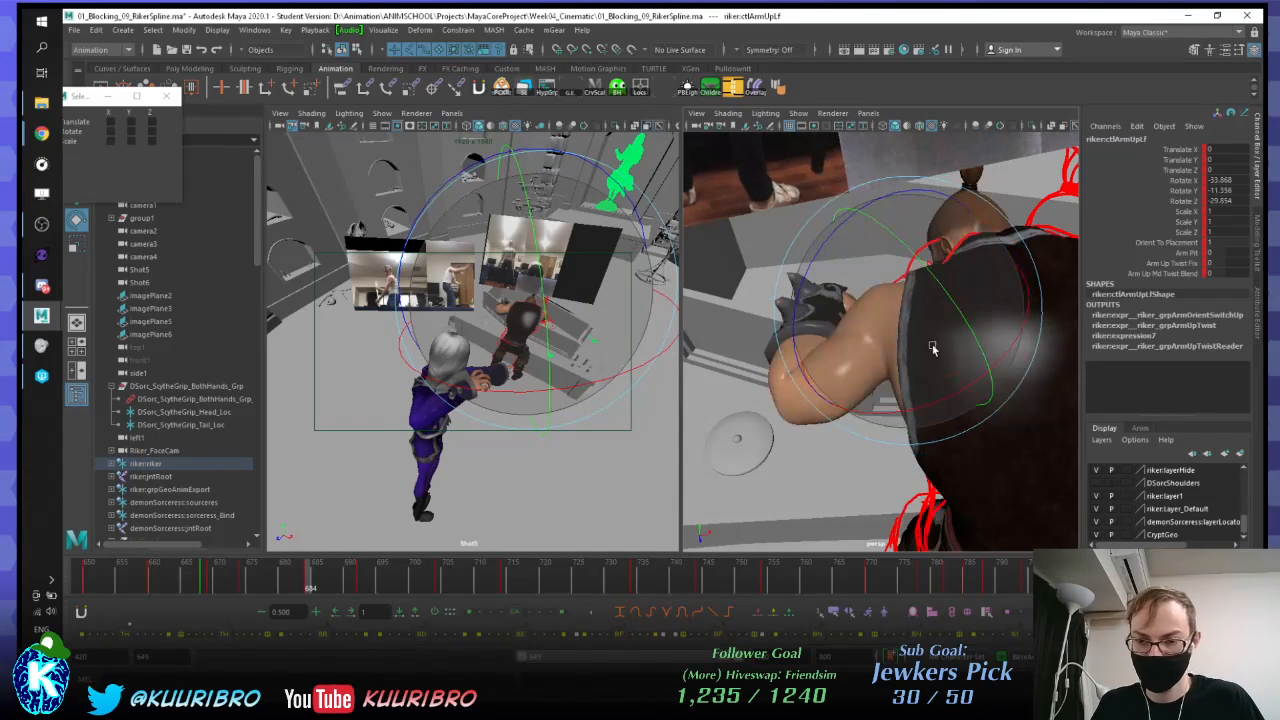
# Step: Swing Riker's left elbow outward at frame 684 by rotating the upper arm to Rotate X 33.519, Y -70.17, Z -40.567
pyautogui.keyDown('alt'); pyautogui.moveTo(932, 348); pyautogui.dragTo(915, 262); pyautogui.keyUp('alt')
pyautogui.middleClick(636, 272)
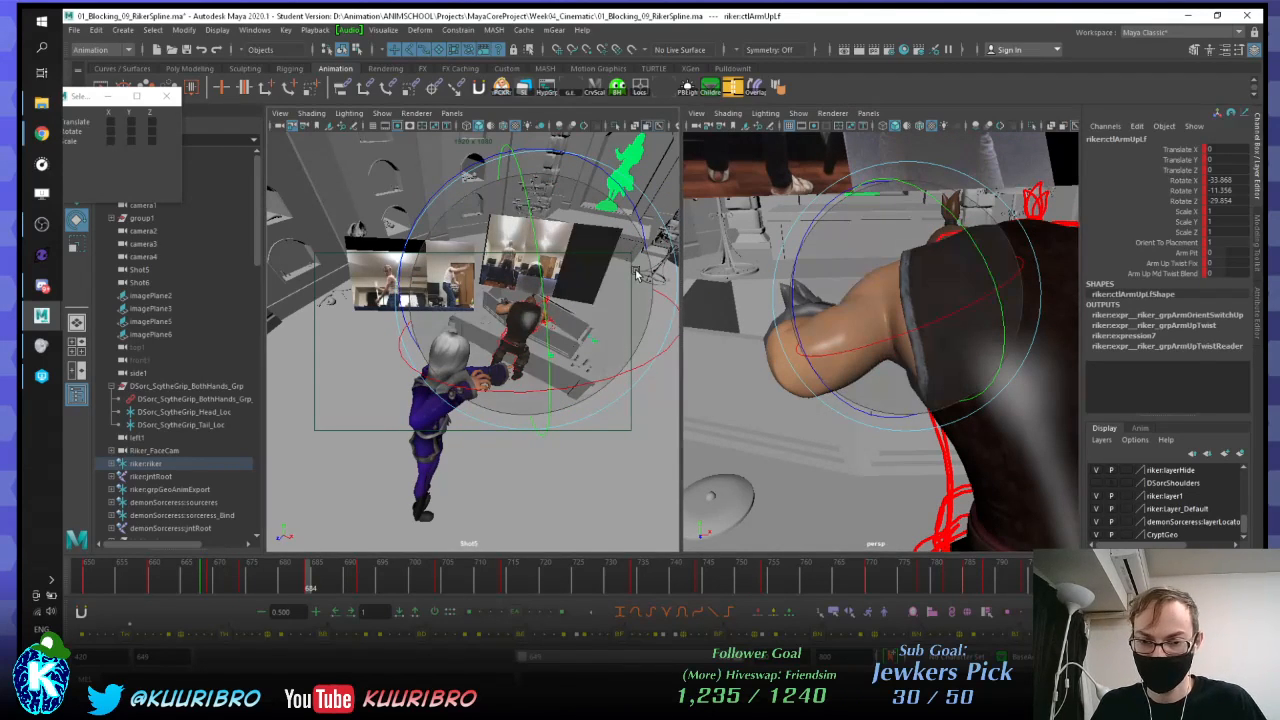
pyautogui.keyDown('alt'); pyautogui.moveTo(805, 315); pyautogui.dragTo(922, 325); pyautogui.keyUp('alt')
pyautogui.moveTo(841, 329); pyautogui.dragTo(785, 328)
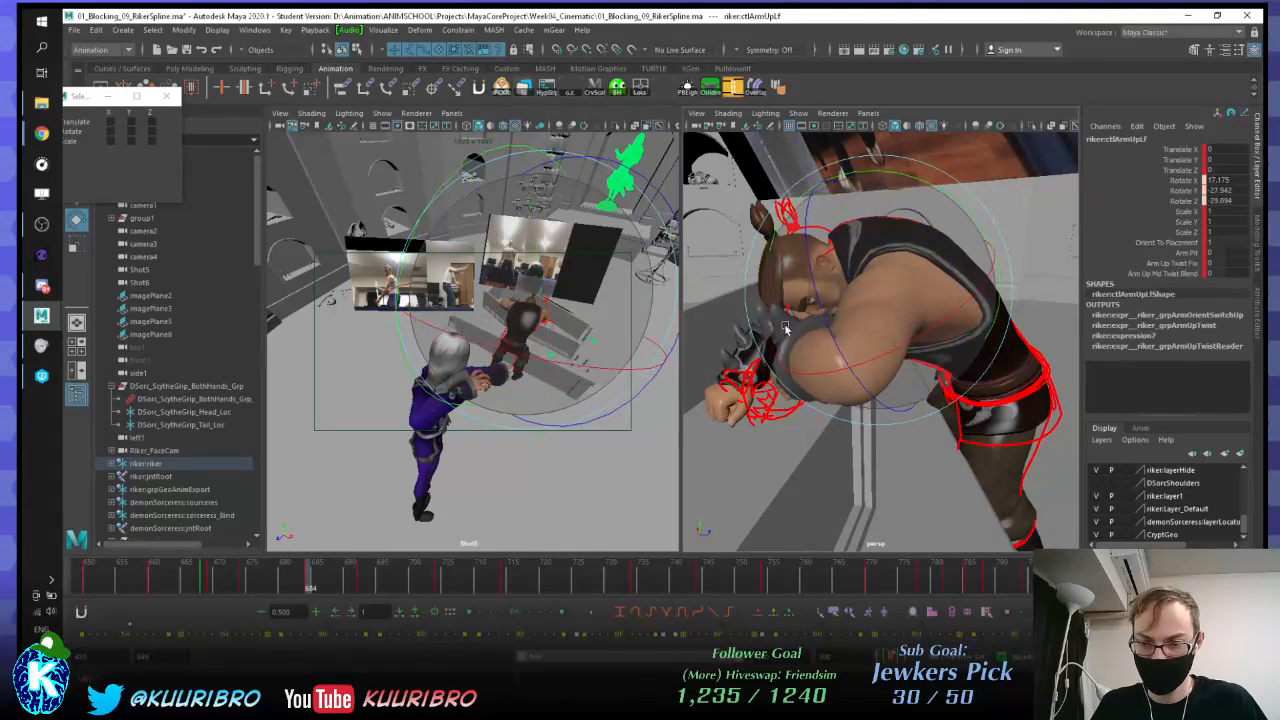
pyautogui.moveTo(855, 255); pyautogui.dragTo(790, 266)
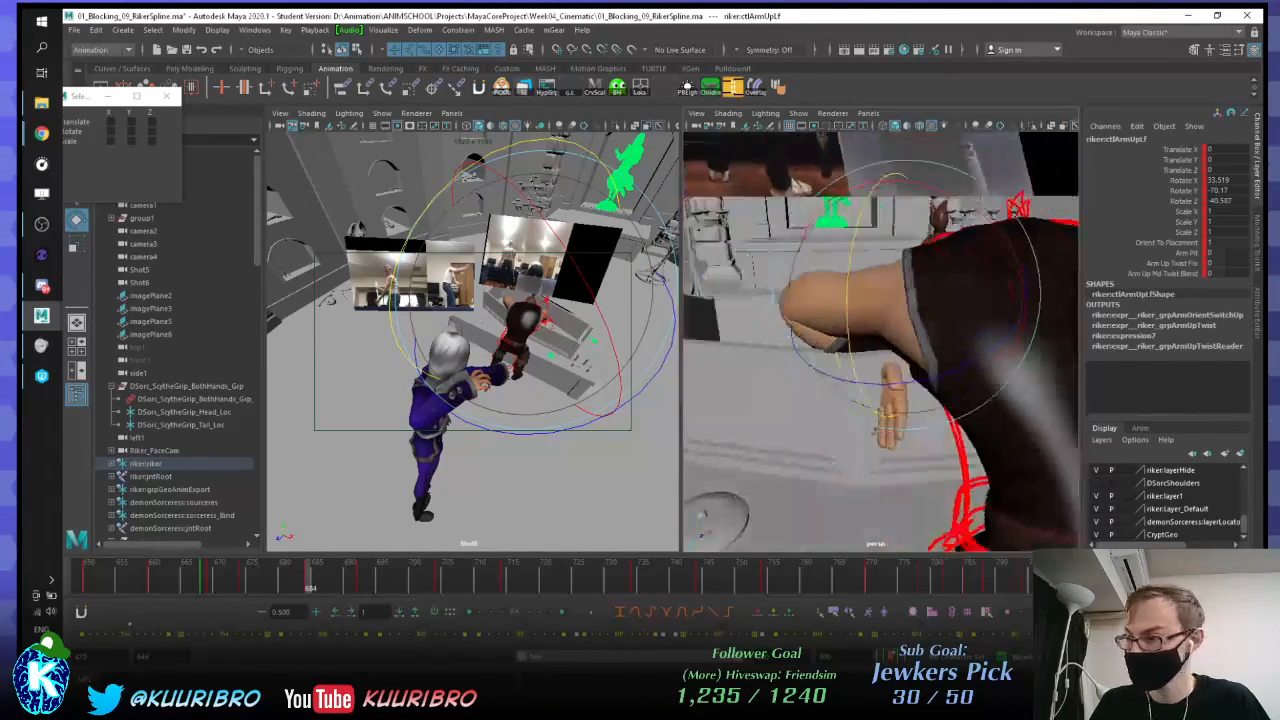
# Step: Reduce the bend of Riker's left forearm at frame 684 so the hand reaches down below the elbow
pyautogui.press('Up')
pyautogui.keyDown('alt'); pyautogui.moveTo(800, 362); pyautogui.dragTo(942, 192); pyautogui.keyUp('alt')
pyautogui.press('Down')
pyautogui.press('Down')
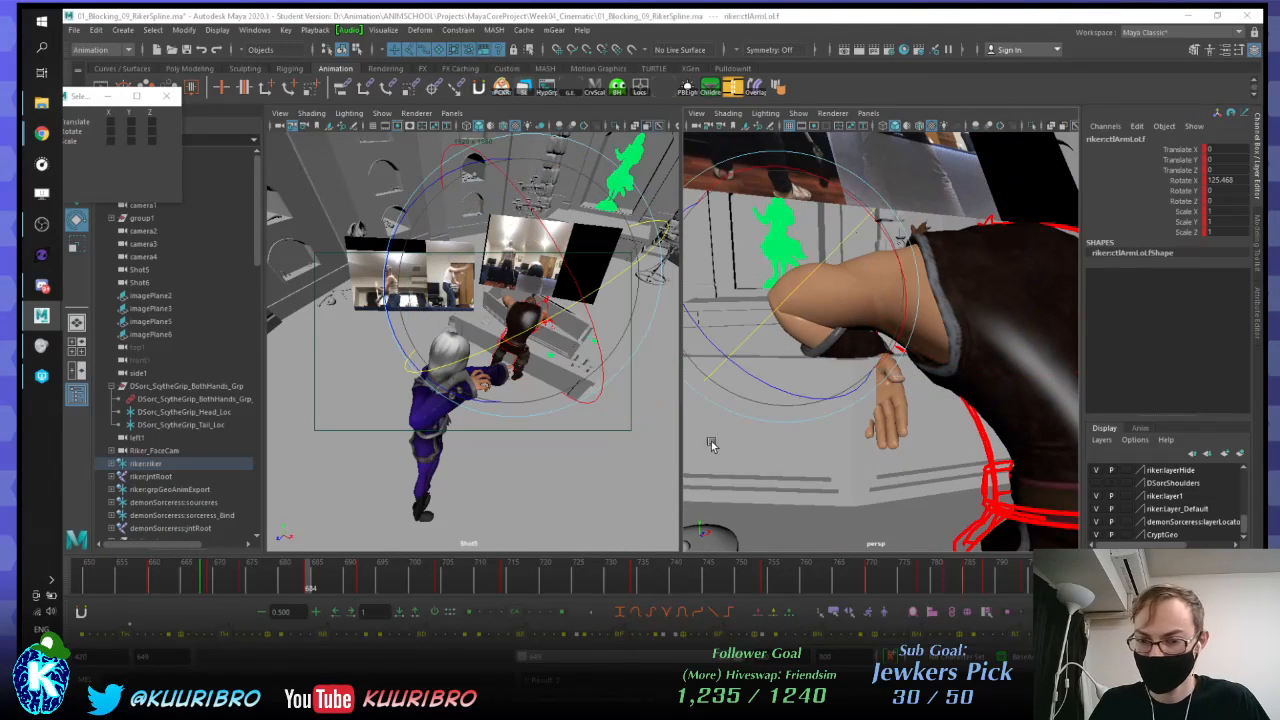
pyautogui.moveTo(874, 253); pyautogui.dragTo(1045, 343)
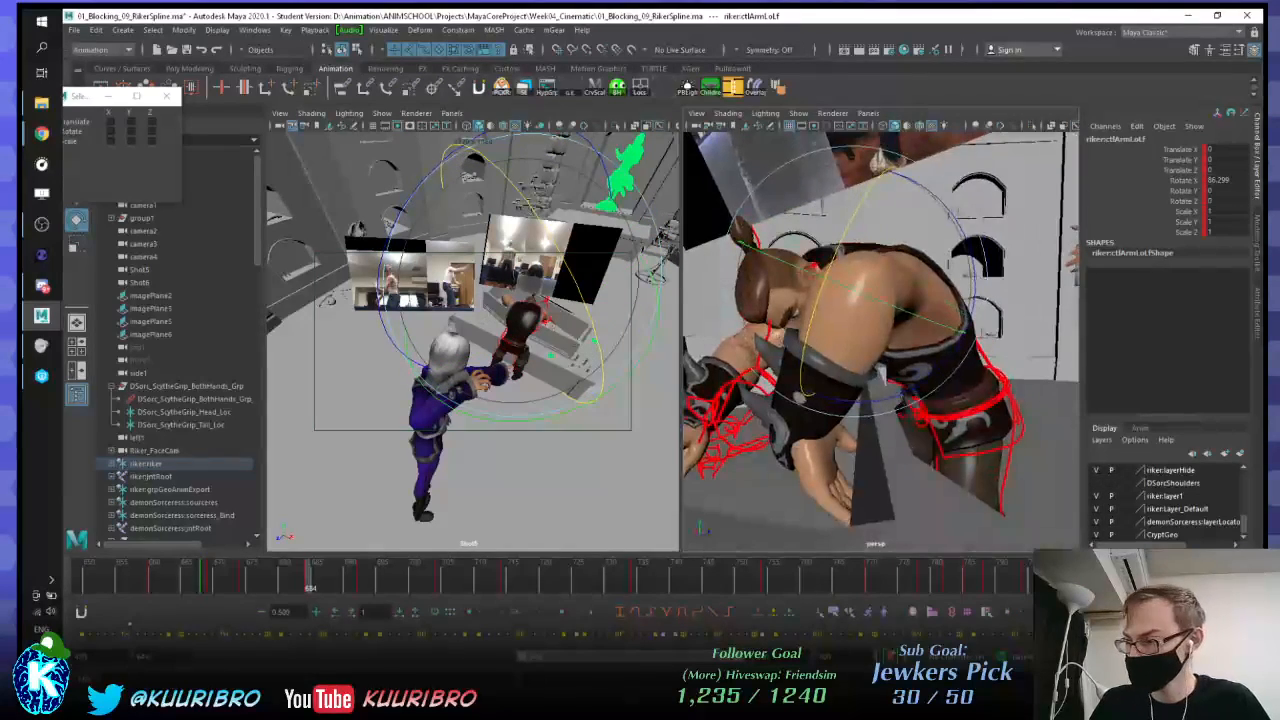
# Step: Rotate Riker's left hand at frame 684 to Rotate X 2.759, Y -1.251, Z -15.625
pyautogui.press('Down')
pyautogui.moveTo(866, 342); pyautogui.dragTo(1008, 515)
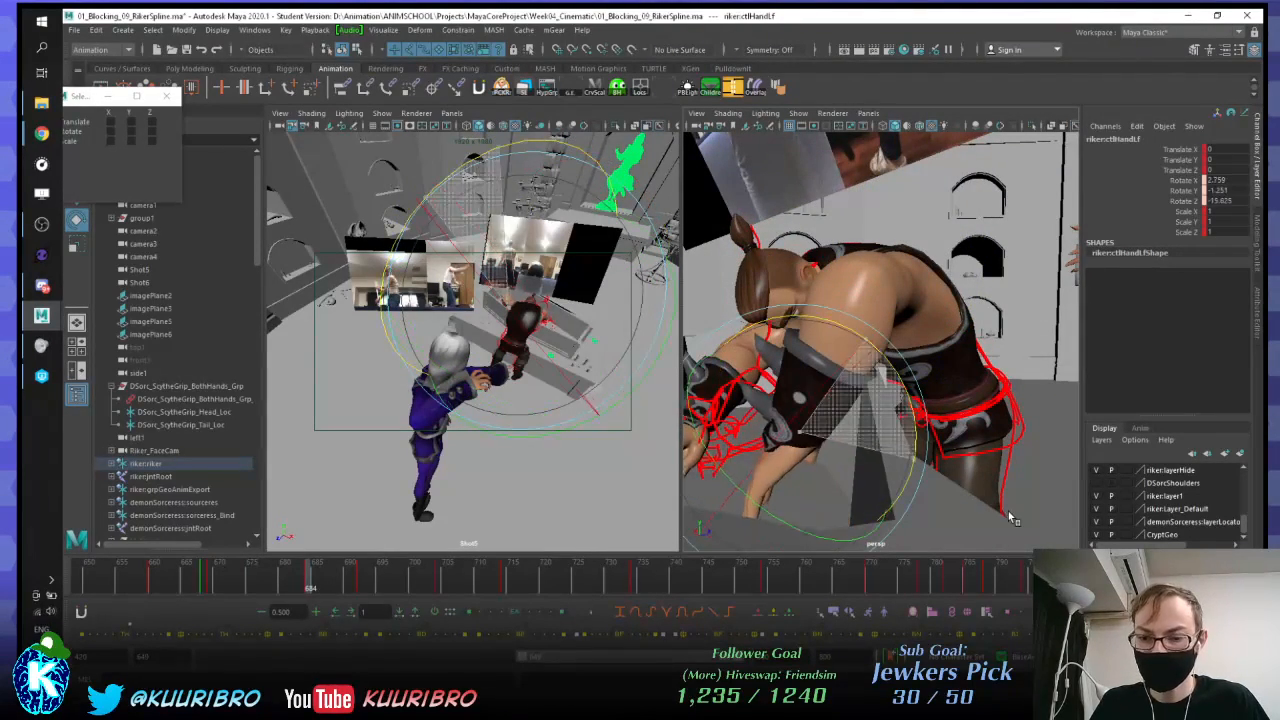
pyautogui.press('Up')
pyautogui.press('Up')
# Step: Flip between the keys at frames 674, 684 and 692 to check the left upper arm's path from behind
pyautogui.keyDown('alt'); pyautogui.moveTo(741, 387); pyautogui.dragTo(840, 382); pyautogui.keyUp('alt')
pyautogui.keyDown('alt'); pyautogui.moveTo(840, 382); pyautogui.dragTo(866, 390); pyautogui.keyUp('alt')
pyautogui.press(',')
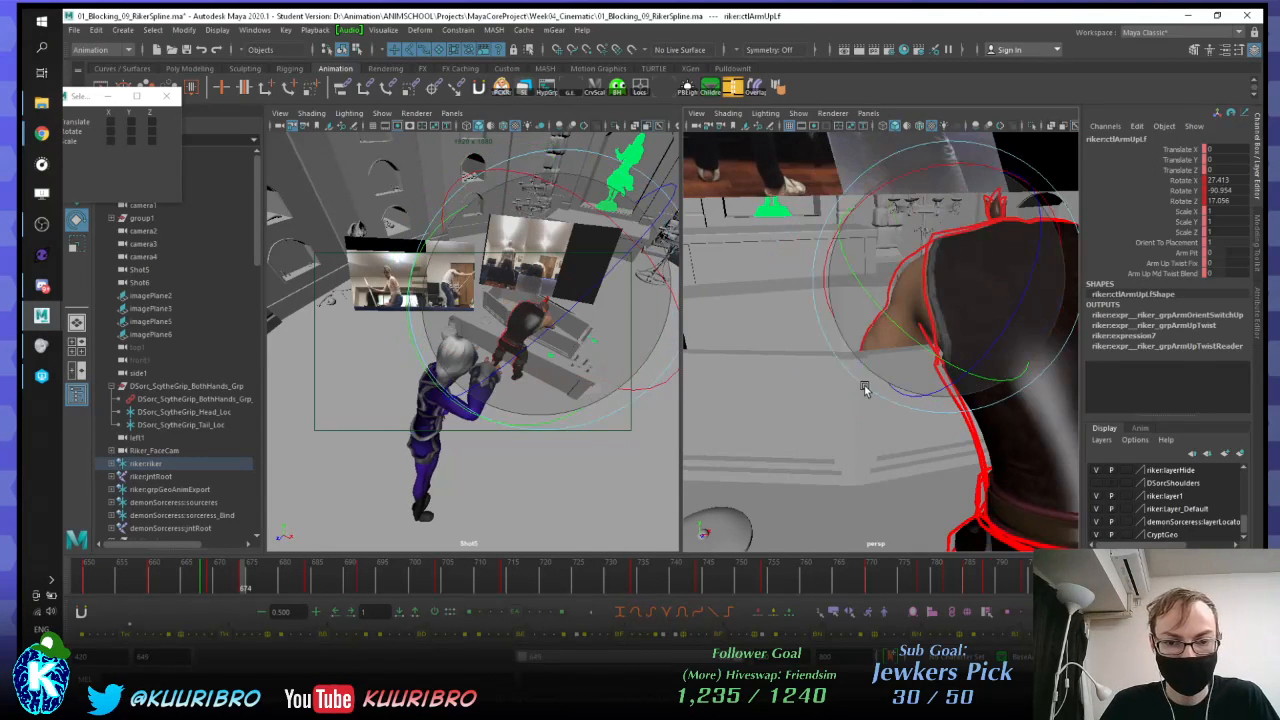
pyautogui.press('.')
pyautogui.press(',')
pyautogui.press('.')
pyautogui.press('.')
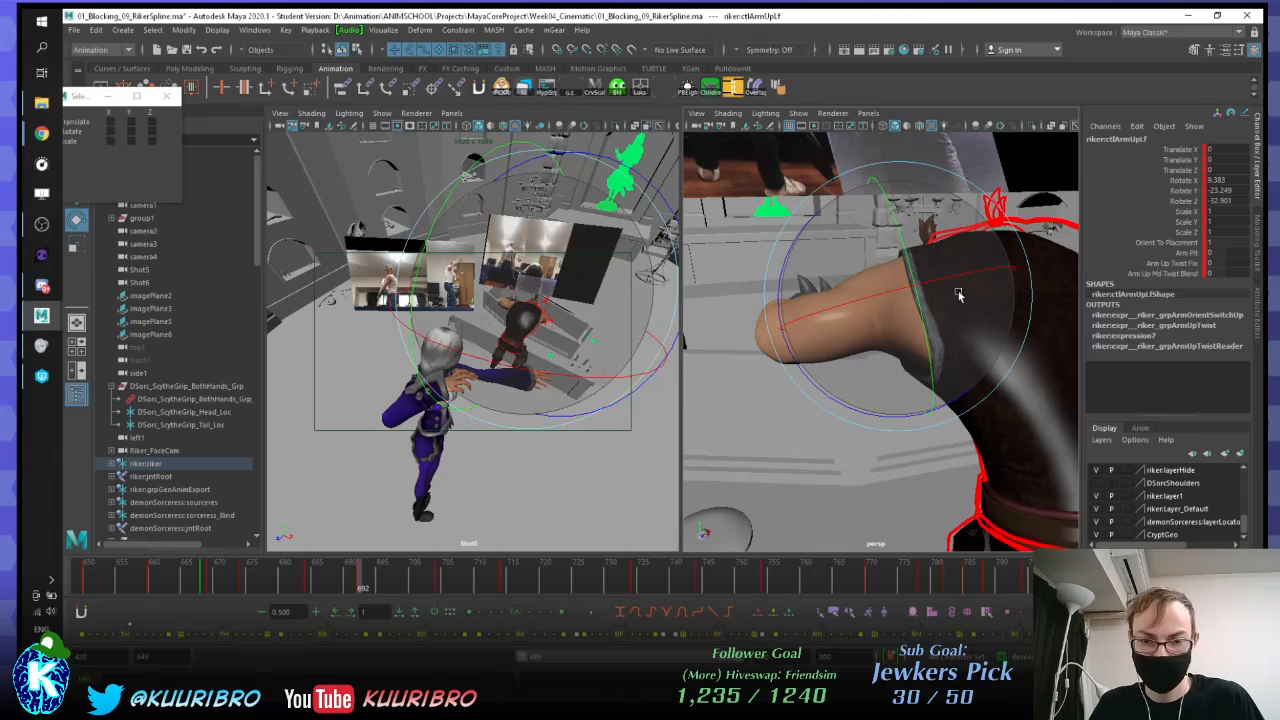
# Step: Scrub from frame 675 to 692 and compare Riker's left arm with the reference video seen from behind
pyautogui.keyDown('alt'); pyautogui.moveTo(958, 294); pyautogui.dragTo(851, 494, button='middle'); pyautogui.keyUp('alt')
pyautogui.keyDown('alt'); pyautogui.moveTo(851, 494); pyautogui.dragTo(880, 410); pyautogui.keyUp('alt')
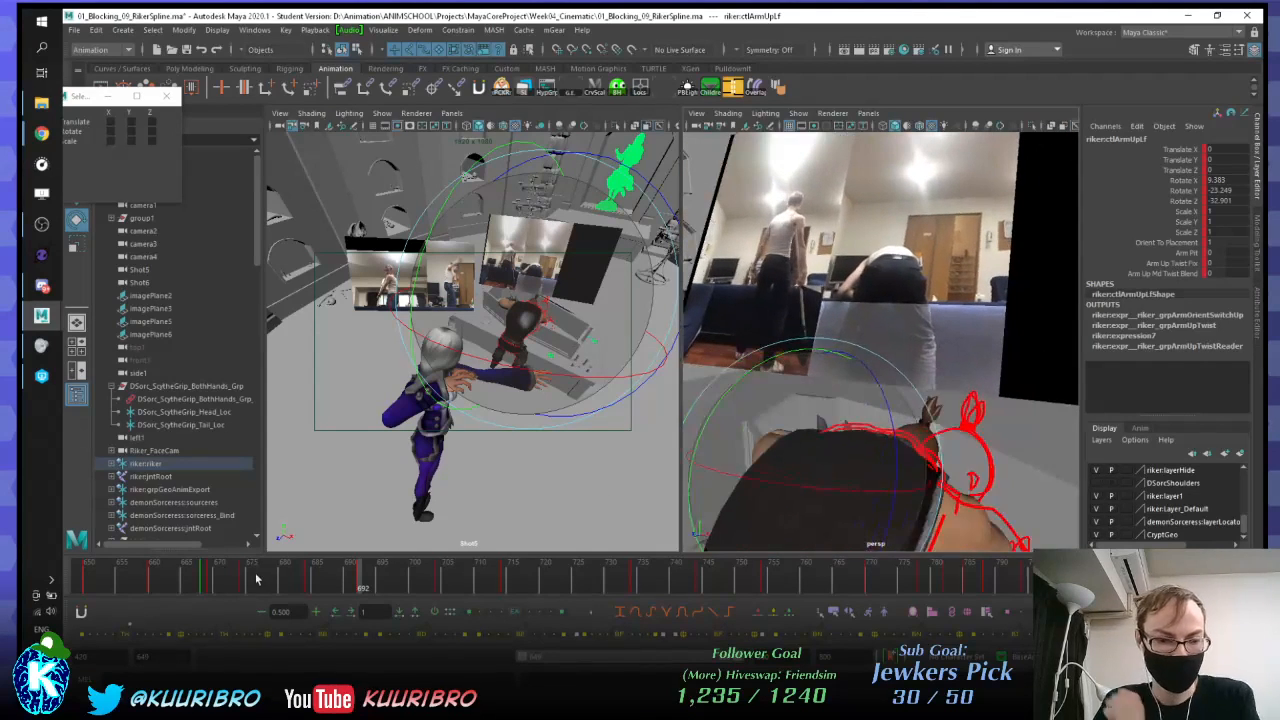
pyautogui.moveTo(256, 579); pyautogui.dragTo(376, 576)
pyautogui.click(329, 583)
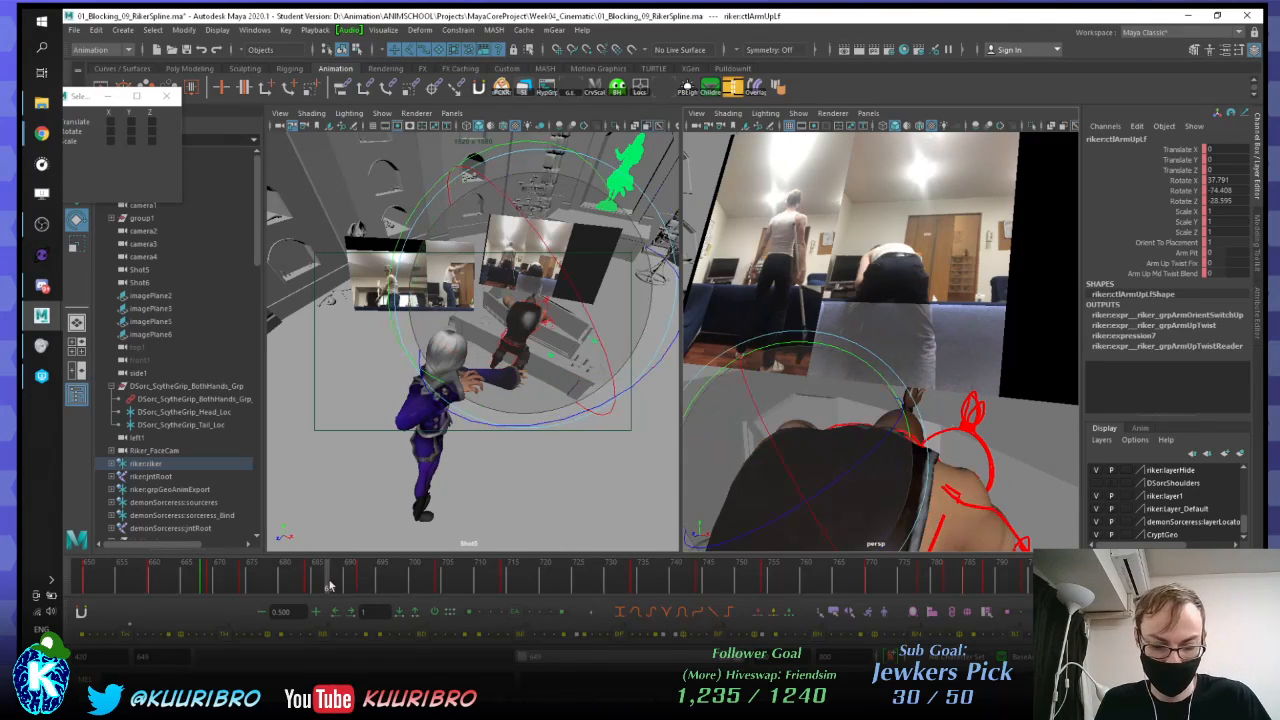
pyautogui.press('super+period')
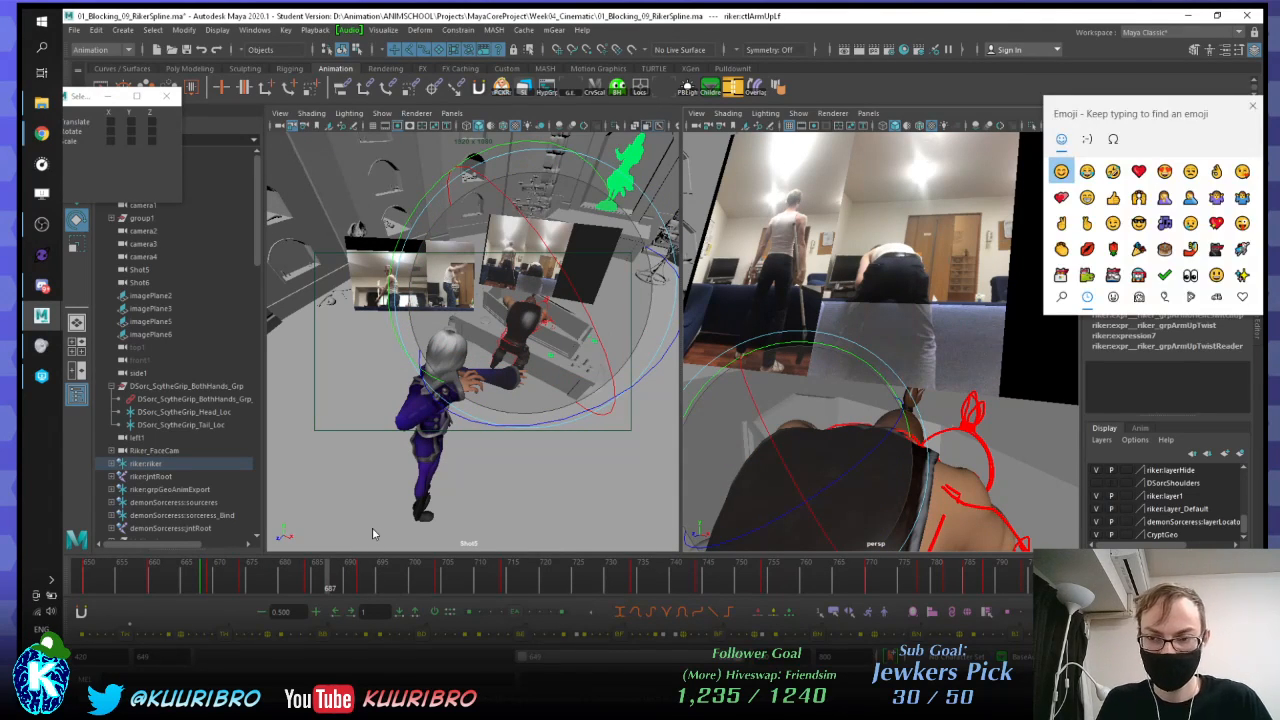
pyautogui.click(456, 14)
pyautogui.hotkey('alt', '.')
pyautogui.hotkey('alt', '.')
pyautogui.hotkey('alt', '.')
pyautogui.hotkey('alt', '.')
pyautogui.hotkey('alt', '.')
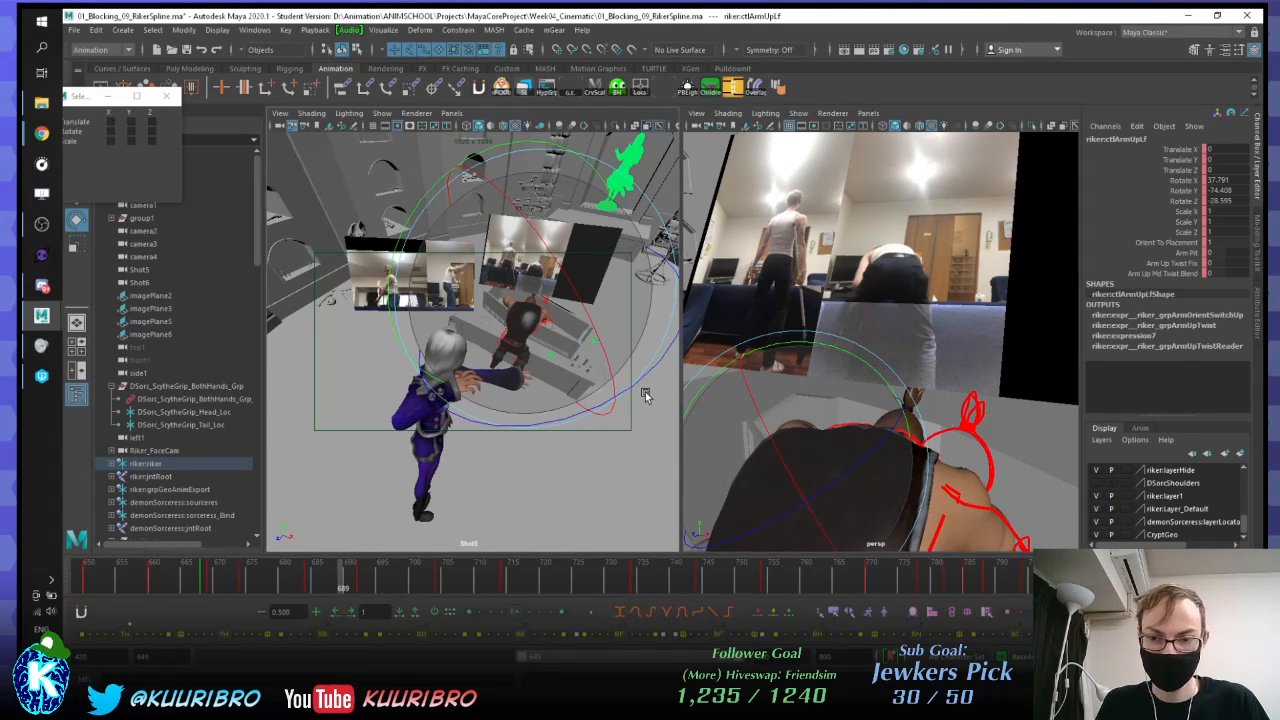
# Step: Examine the reference video between frames 692 and 708 against Riker's back and arm pose
pyautogui.hotkey('alt', 'Tab')
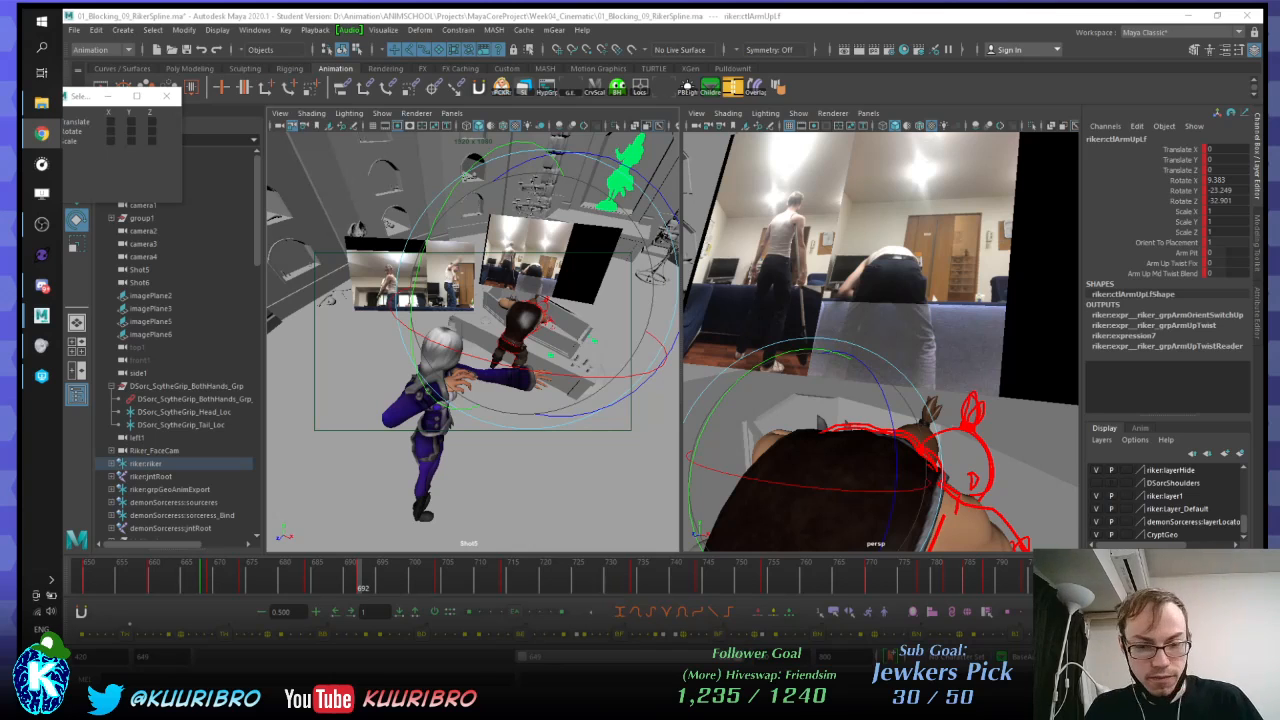
pyautogui.keyDown('alt'); pyautogui.moveTo(762, 212); pyautogui.dragTo(742, 203); pyautogui.keyUp('alt')
pyautogui.keyDown('alt'); pyautogui.moveTo(938, 242); pyautogui.dragTo(882, 236, button='right'); pyautogui.keyUp('alt')
pyautogui.keyDown('alt'); pyautogui.moveTo(780, 205); pyautogui.dragTo(873, 257); pyautogui.keyUp('alt')
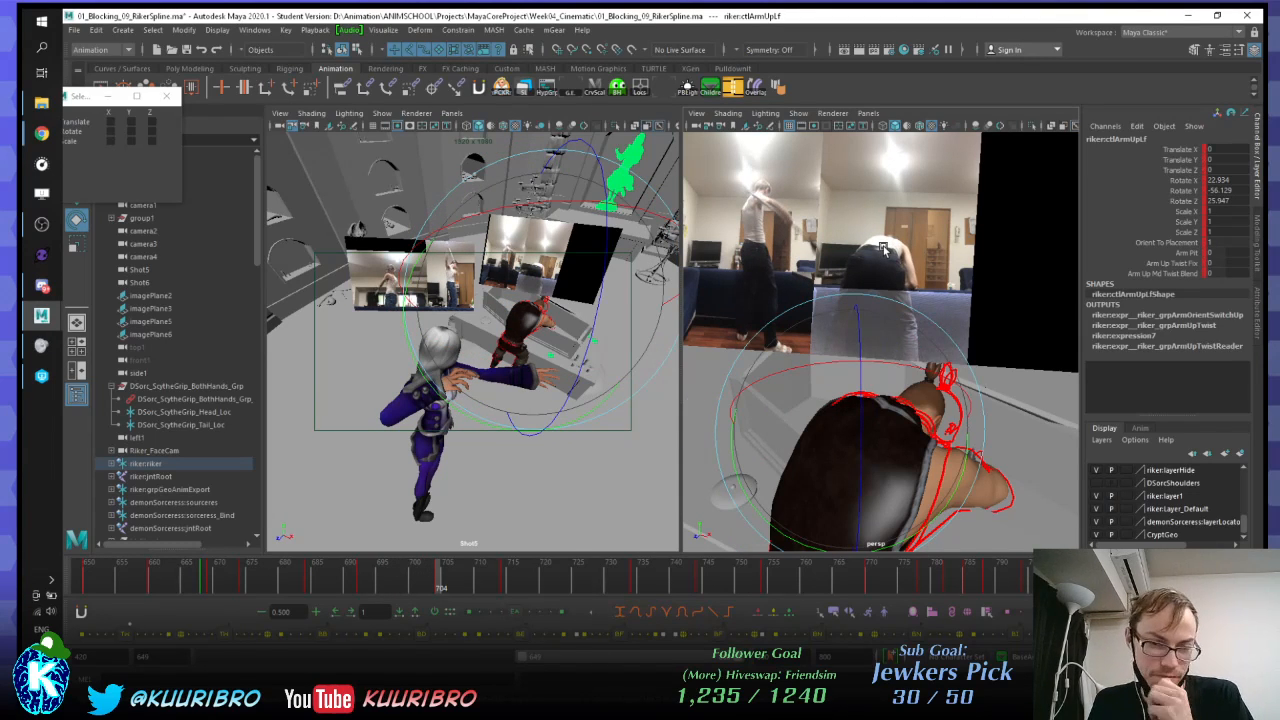
pyautogui.keyDown('alt'); pyautogui.moveTo(845, 220); pyautogui.dragTo(975, 15); pyautogui.keyUp('alt')
pyautogui.keyDown('alt'); pyautogui.moveTo(954, 290); pyautogui.dragTo(1121, 14); pyautogui.keyUp('alt')
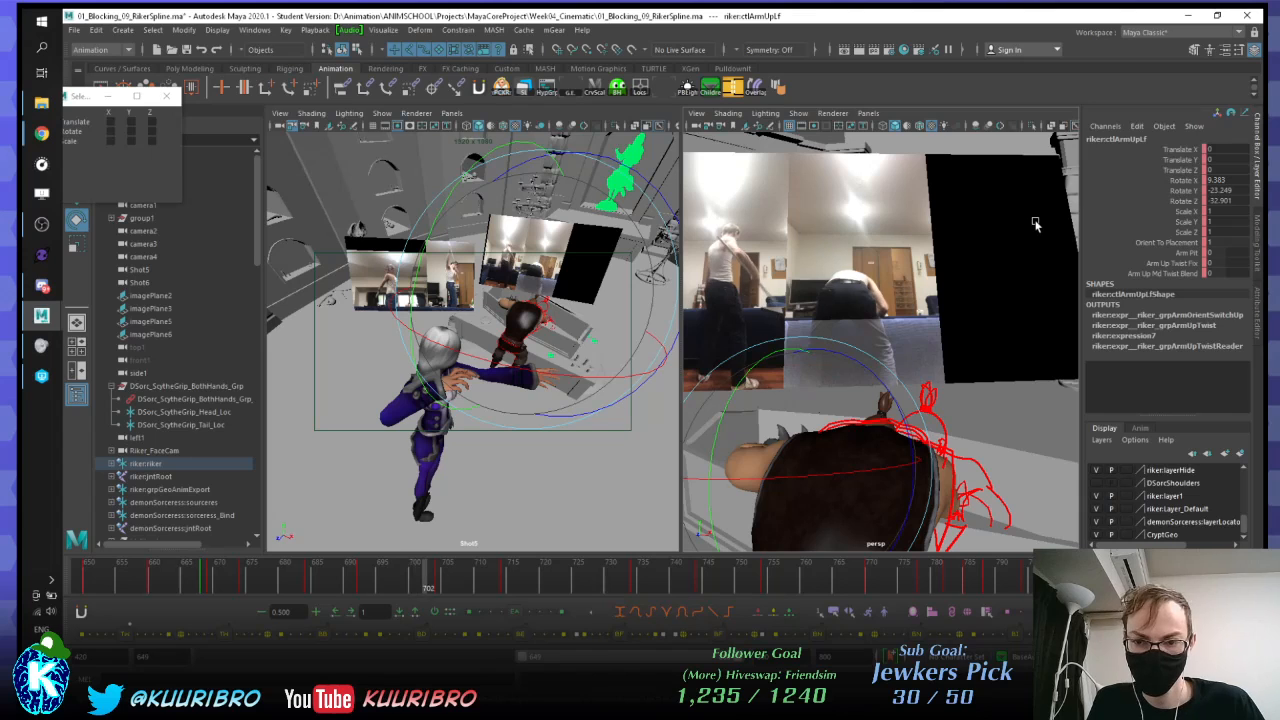
pyautogui.hotkey('alt', '.')
pyautogui.hotkey('alt', '.')
pyautogui.hotkey('alt', '.')
pyautogui.hotkey('alt', '.')
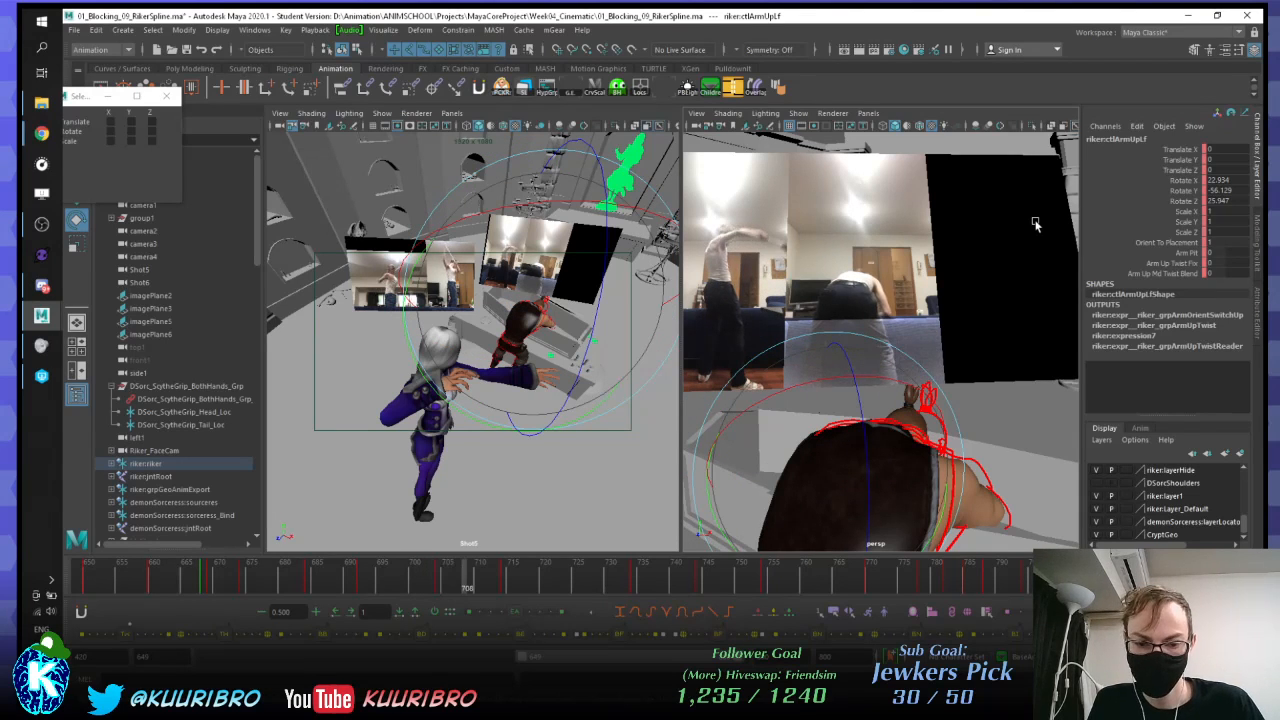
# Step: Tween Riker's chest controls at frame 698 between their neighbouring keys, bringing the upper chest to Rotate X 8.51
pyautogui.press(',')
pyautogui.press(',')
pyautogui.hotkey('alt', 'v')
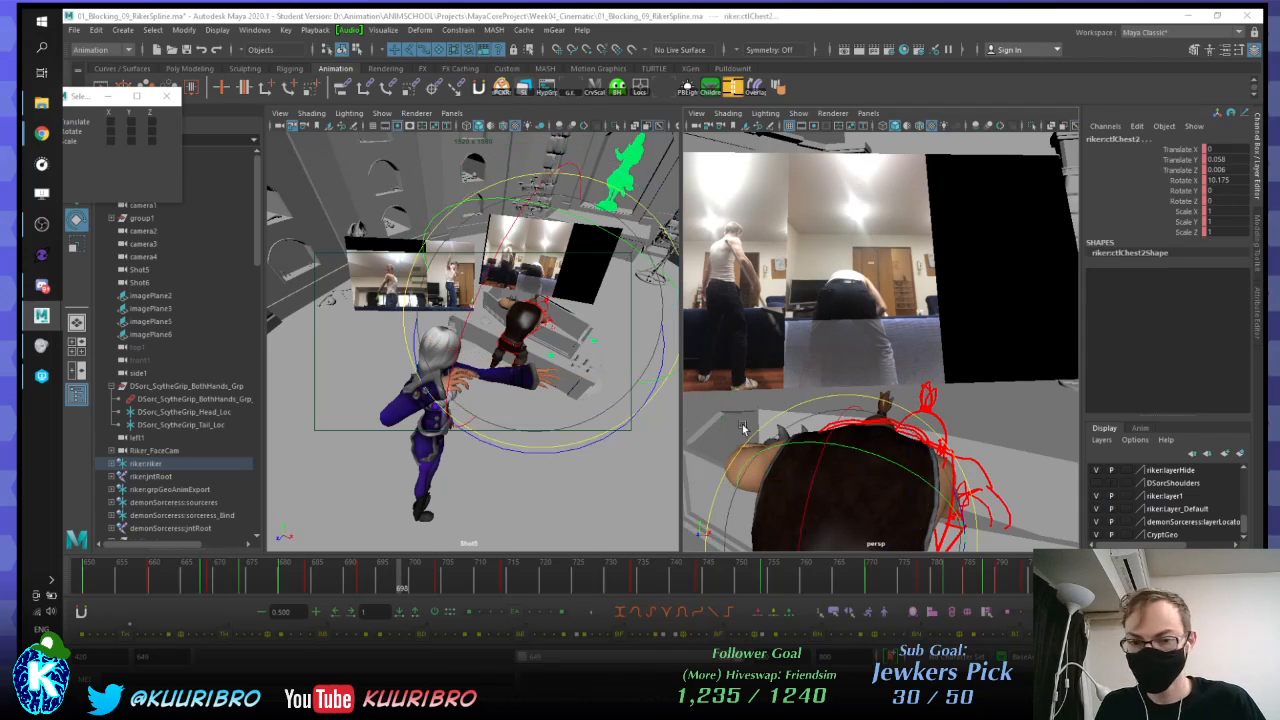
pyautogui.keyDown('alt'); pyautogui.moveTo(740, 428); pyautogui.dragTo(722, 366); pyautogui.keyUp('alt')
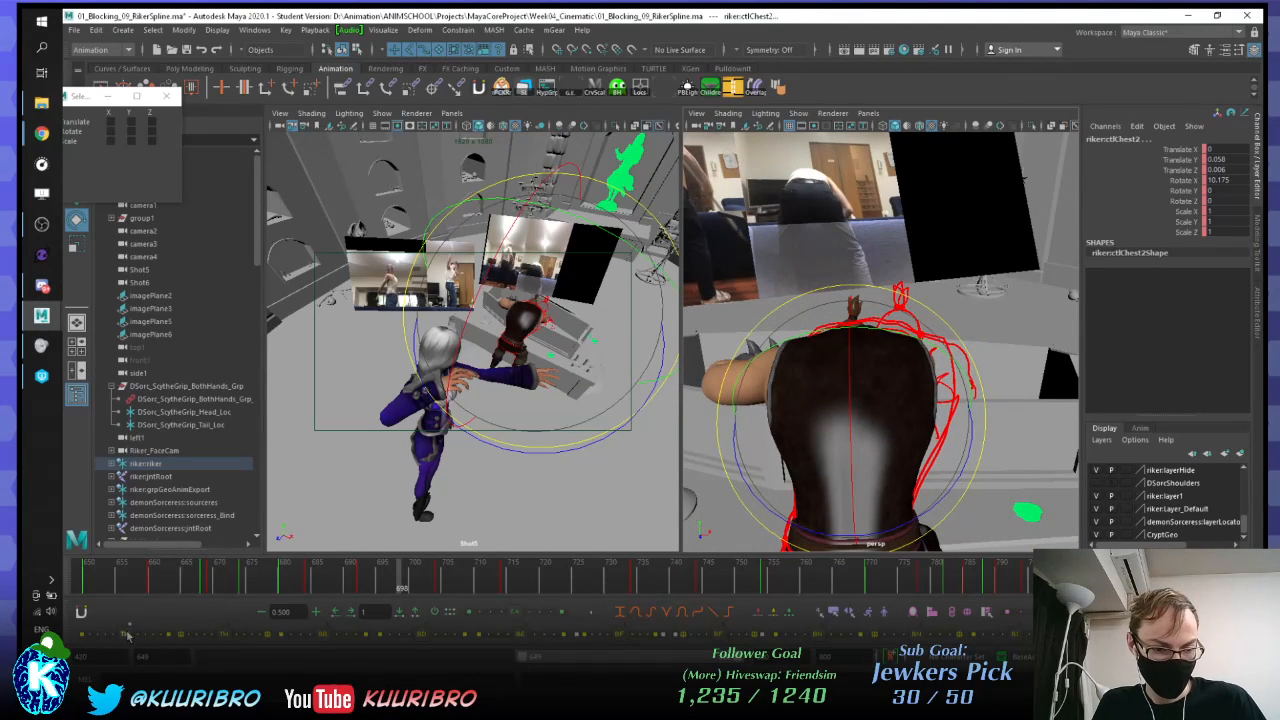
pyautogui.moveTo(127, 634); pyautogui.dragTo(137, 634)
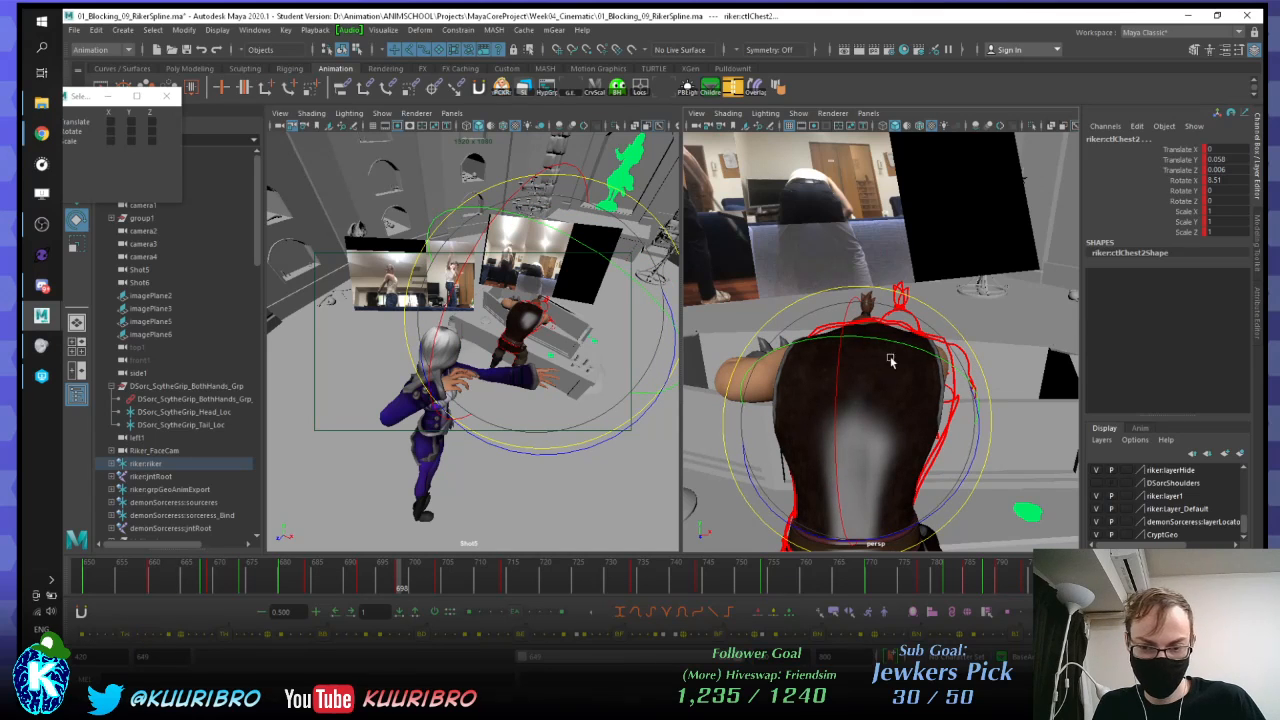
# Step: Flip between frames 692, 698 and 704 to check the chest breakdown from behind
pyautogui.keyDown('alt'); pyautogui.moveTo(891, 360); pyautogui.dragTo(873, 351); pyautogui.keyUp('alt')
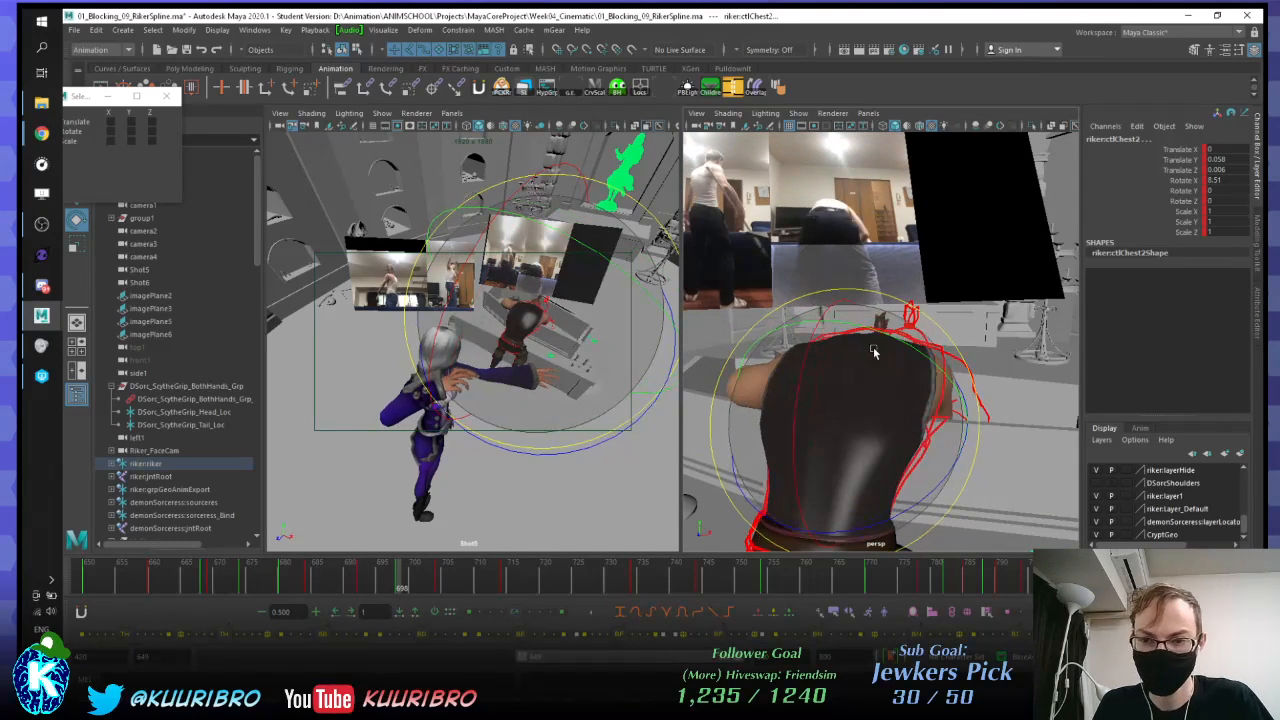
pyautogui.press('.')
pyautogui.press(',')
pyautogui.press(',')
pyautogui.press('.')
pyautogui.press('.')
pyautogui.press(',')
pyautogui.press(',')
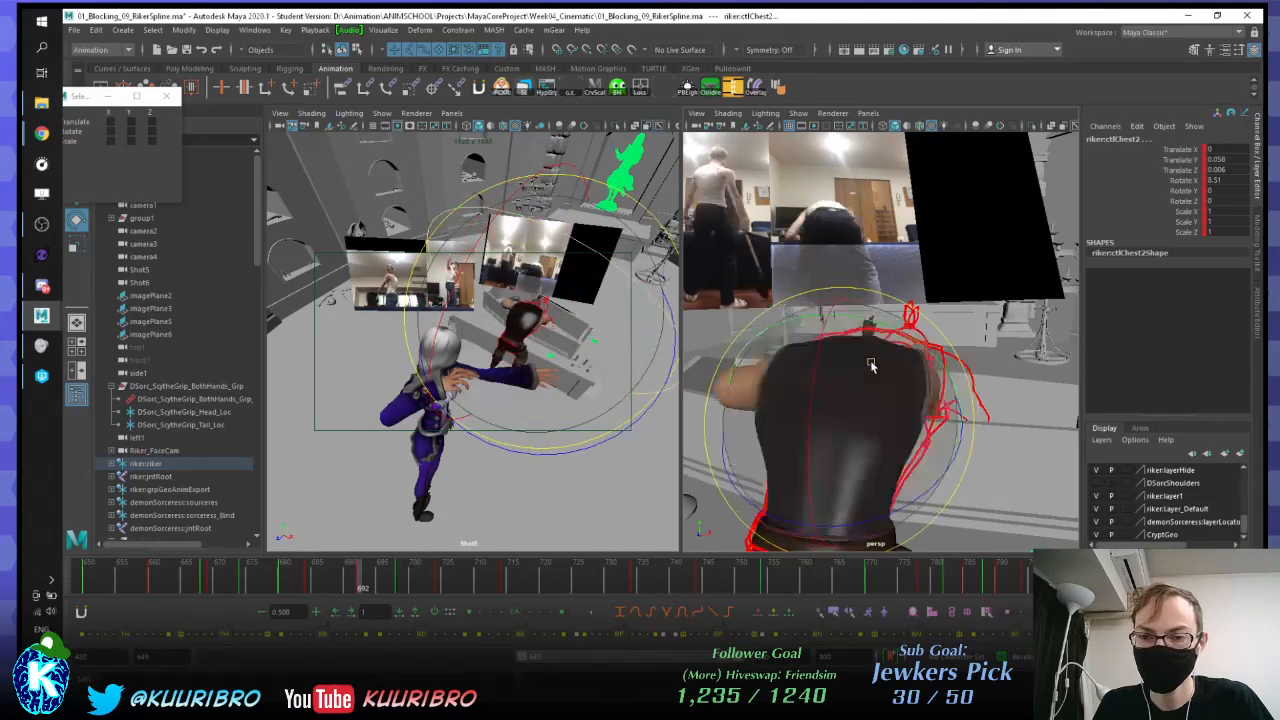
pyautogui.press('.')
pyautogui.press(',')
pyautogui.press('.')
# Step: Rotate Riker's right shoulder at frame 698 to Rotate X -26.511, Y -33.339, Z 4.166
pyautogui.keyDown('alt'); pyautogui.moveTo(871, 364); pyautogui.dragTo(928, 325); pyautogui.keyUp('alt')
pyautogui.keyDown('alt'); pyautogui.moveTo(868, 326); pyautogui.dragTo(890, 325, button='right'); pyautogui.keyUp('alt')
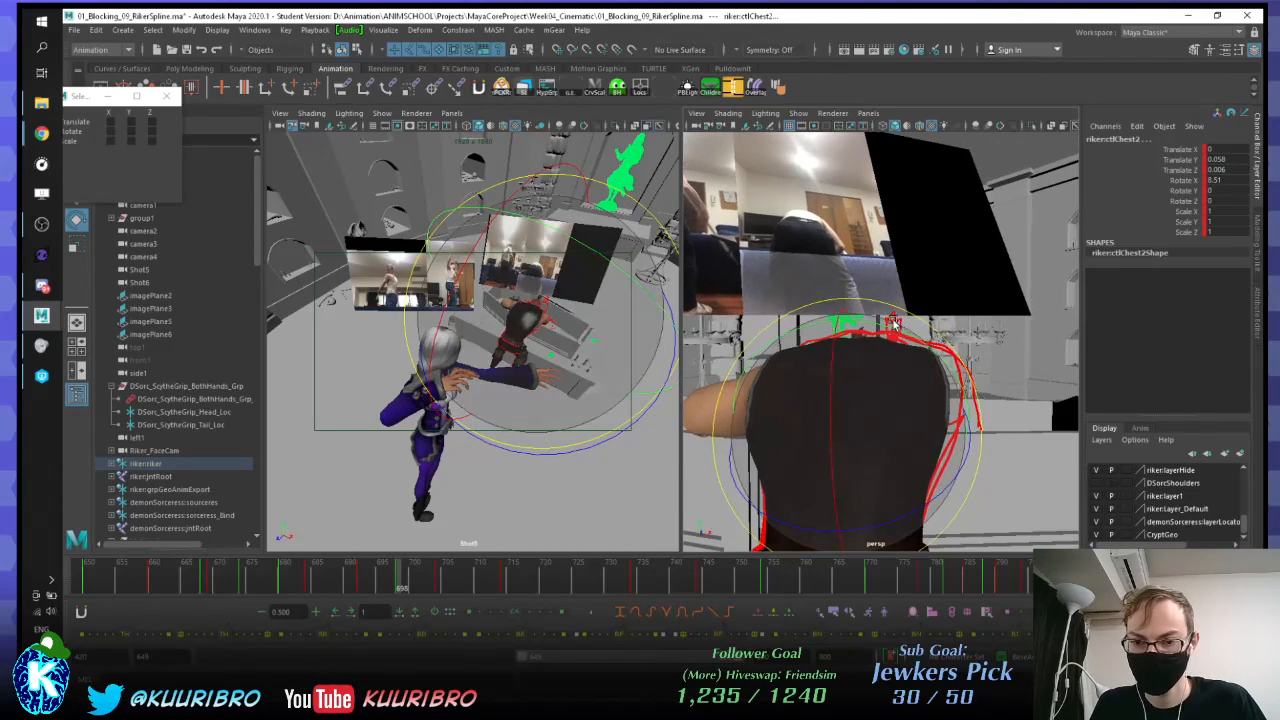
pyautogui.moveTo(890, 325)
pyautogui.mouseDown()
pyautogui.moveTo(894, 309)
pyautogui.moveTo(907, 314)
pyautogui.mouseUp()
pyautogui.click(880, 318)
pyautogui.click(968, 314)
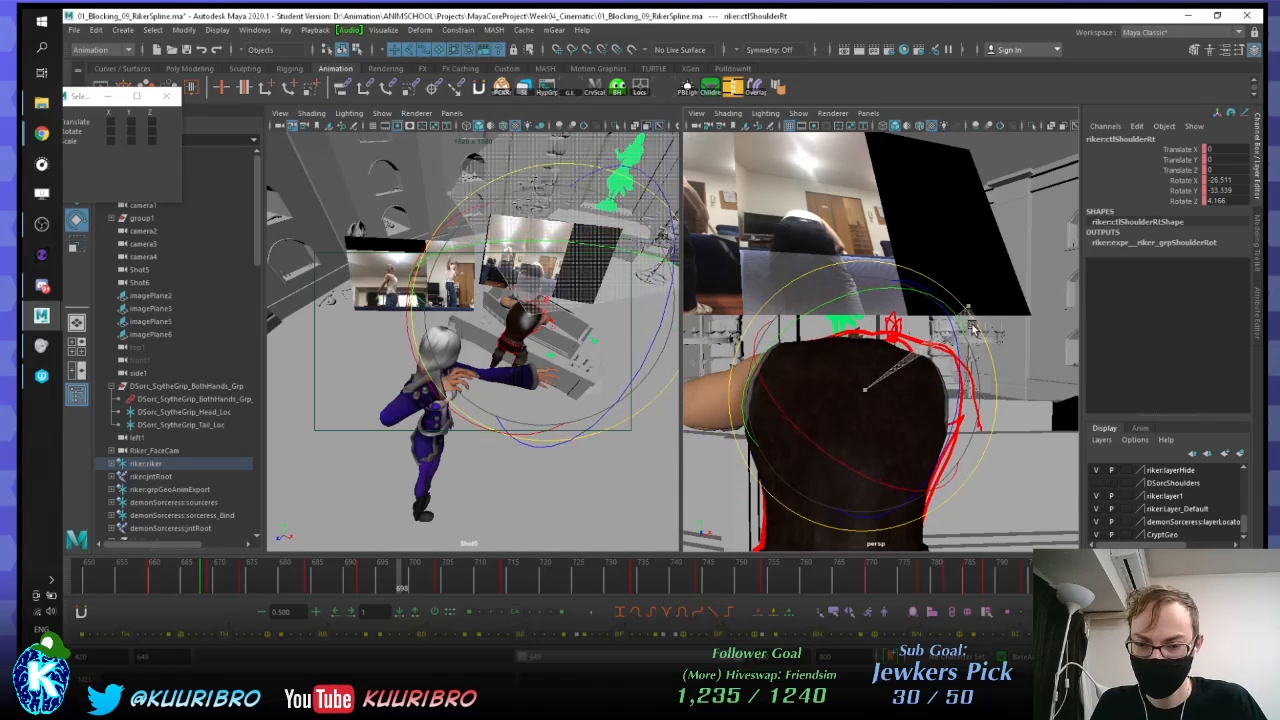
pyautogui.moveTo(968, 314); pyautogui.dragTo(966, 330)
# Step: Flip repeatedly through the keys at frames 692, 698 and 704 to check the right shoulder's movement
pyautogui.press('.')
pyautogui.press('.')
pyautogui.press(',')
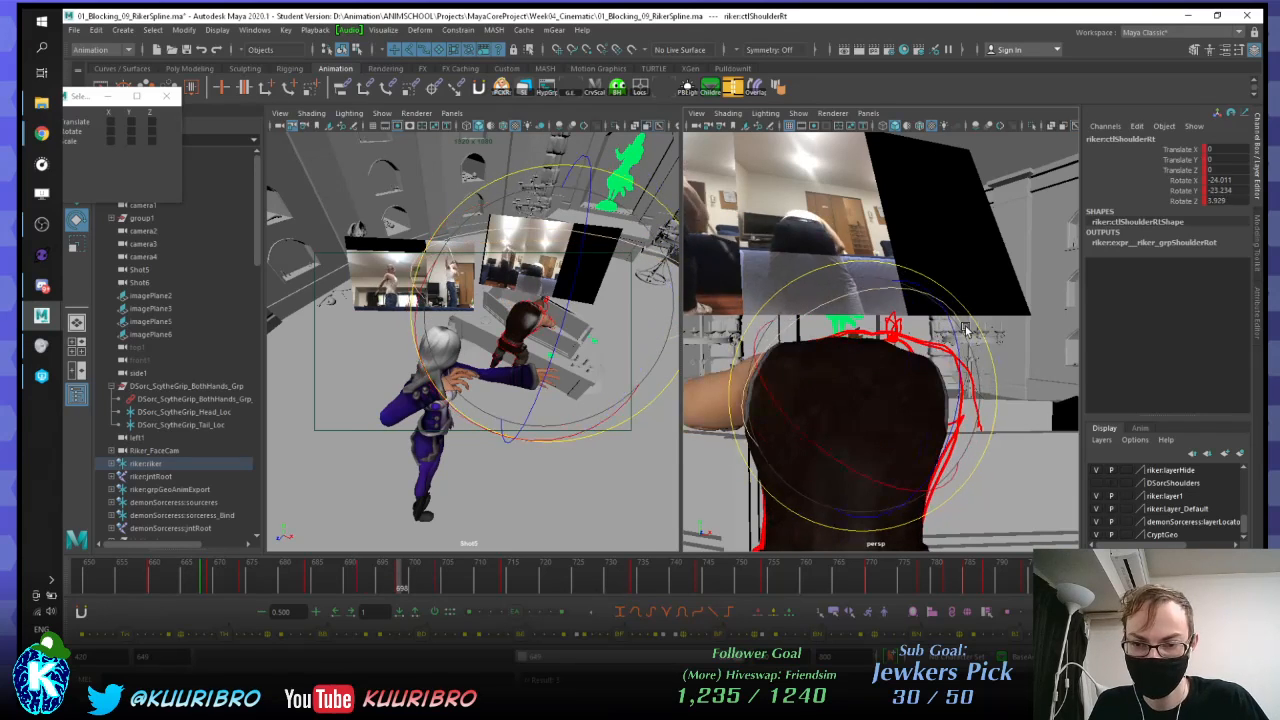
pyautogui.press(',')
pyautogui.press('.')
pyautogui.press('.')
pyautogui.press(',')
pyautogui.press(',')
pyautogui.press('.')
pyautogui.press('.')
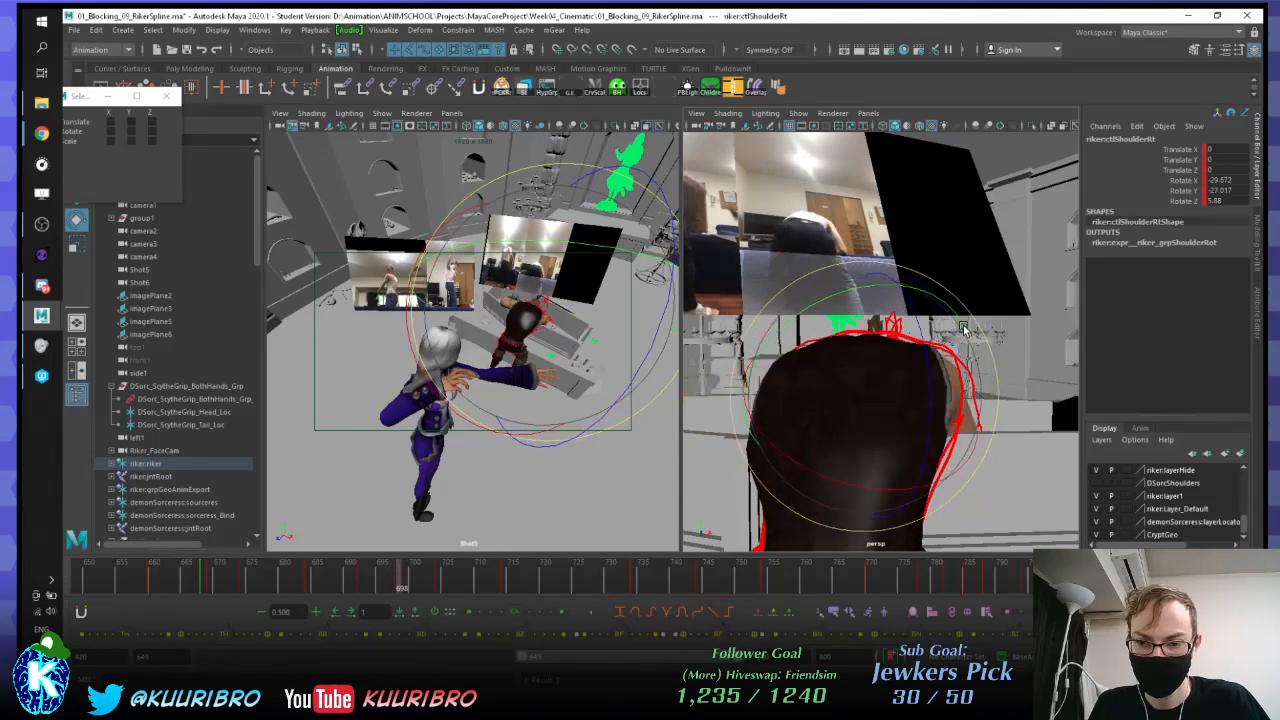
pyautogui.press(',')
pyautogui.press(',')
pyautogui.press('.')
pyautogui.press('.')
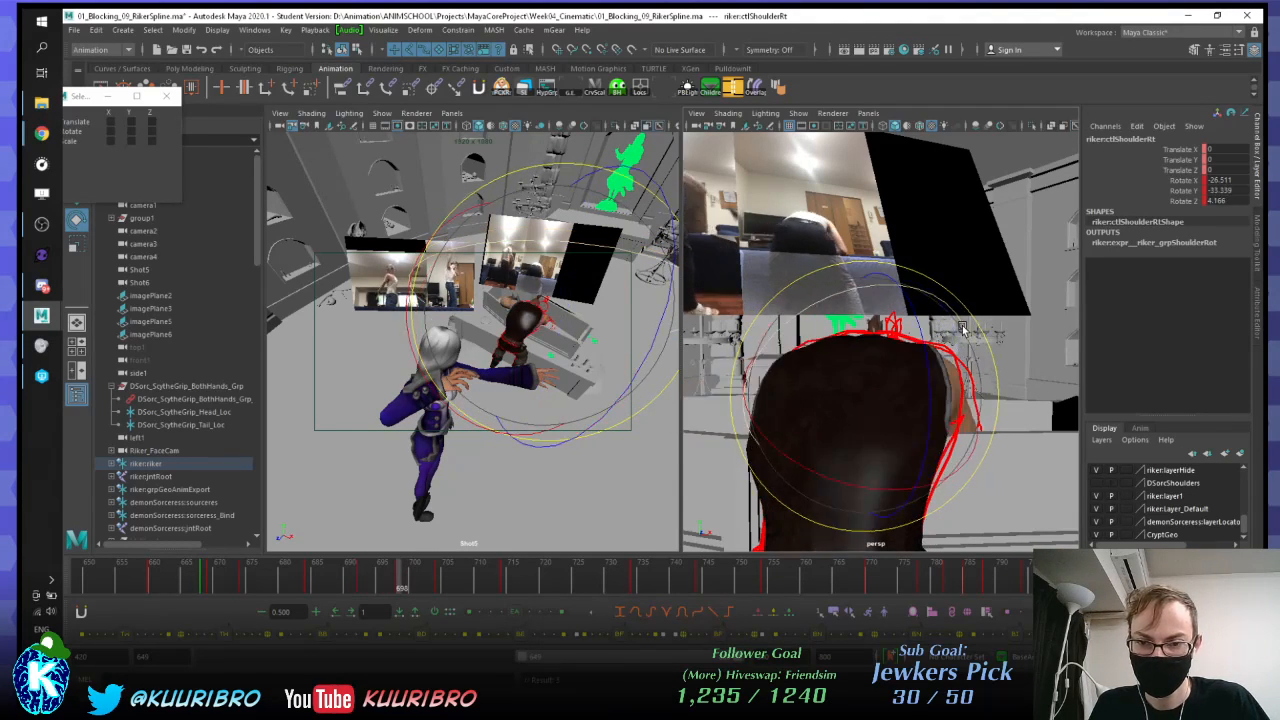
pyautogui.press(',')
pyautogui.press(',')
pyautogui.press('.')
pyautogui.press(',')
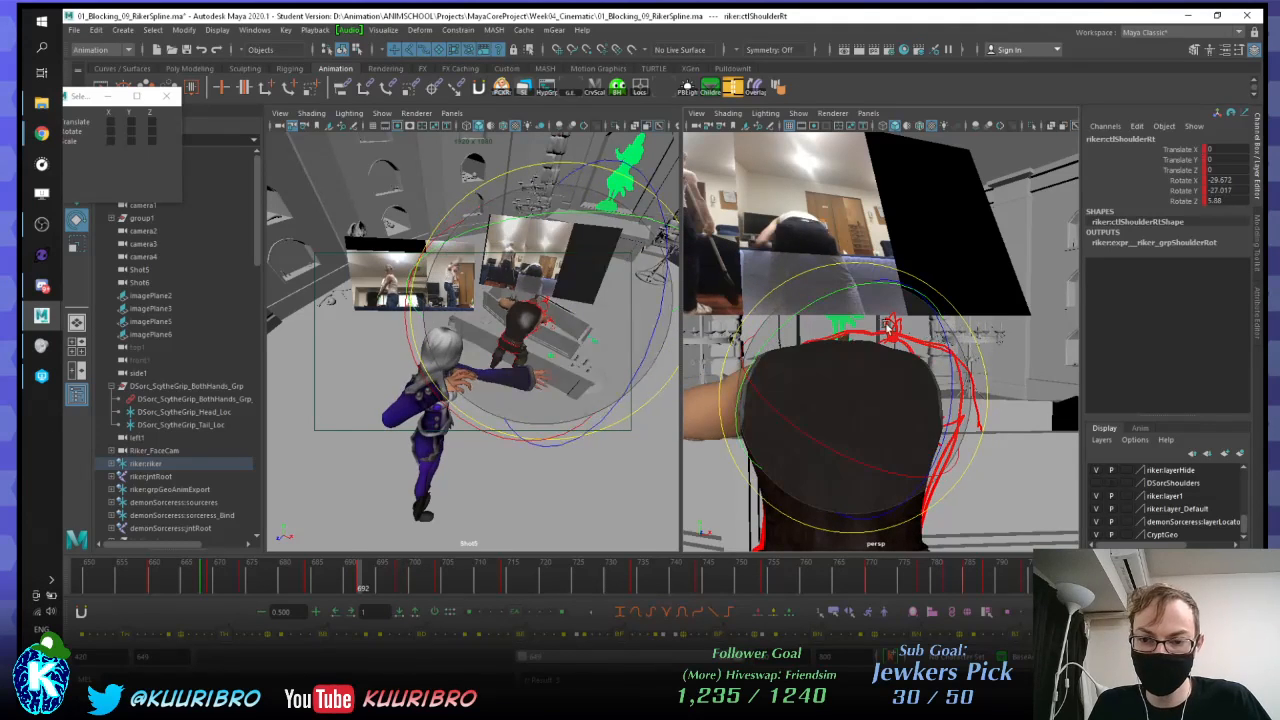
pyautogui.press('.')
pyautogui.press('.')
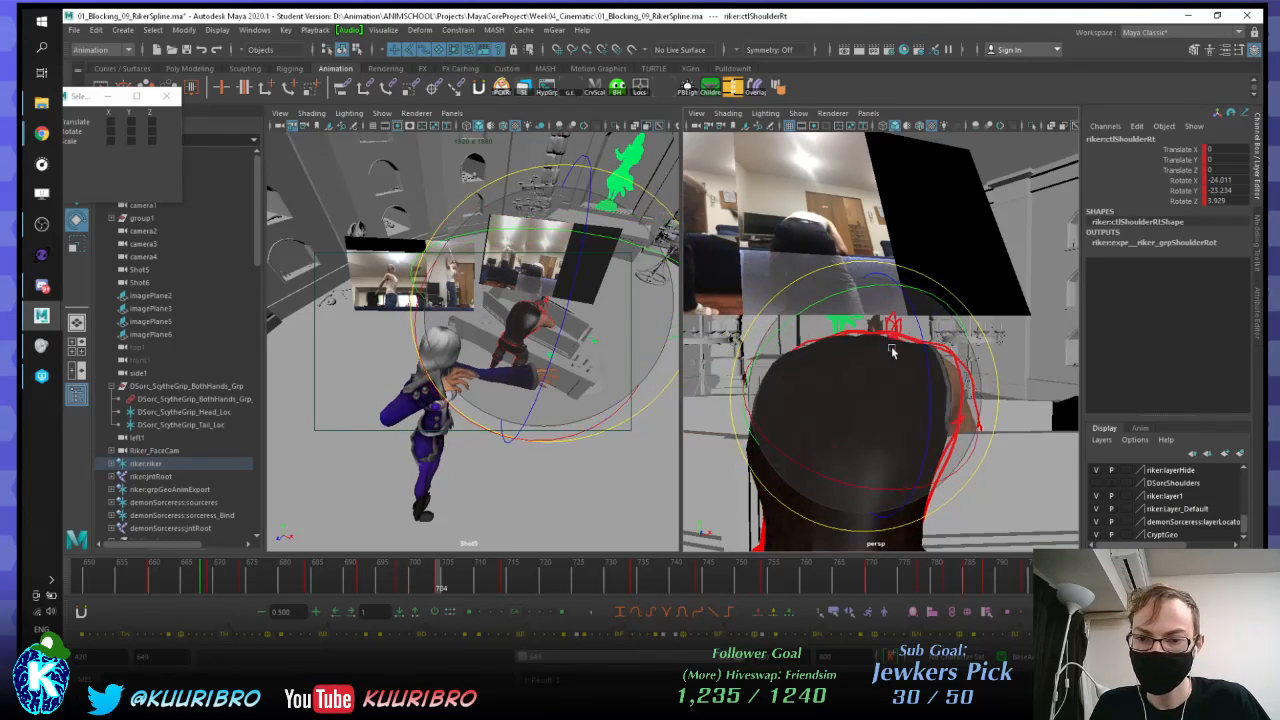
pyautogui.press(',')
pyautogui.press(',')
pyautogui.press('.')
pyautogui.press(',')
pyautogui.press('.')
pyautogui.press('.')
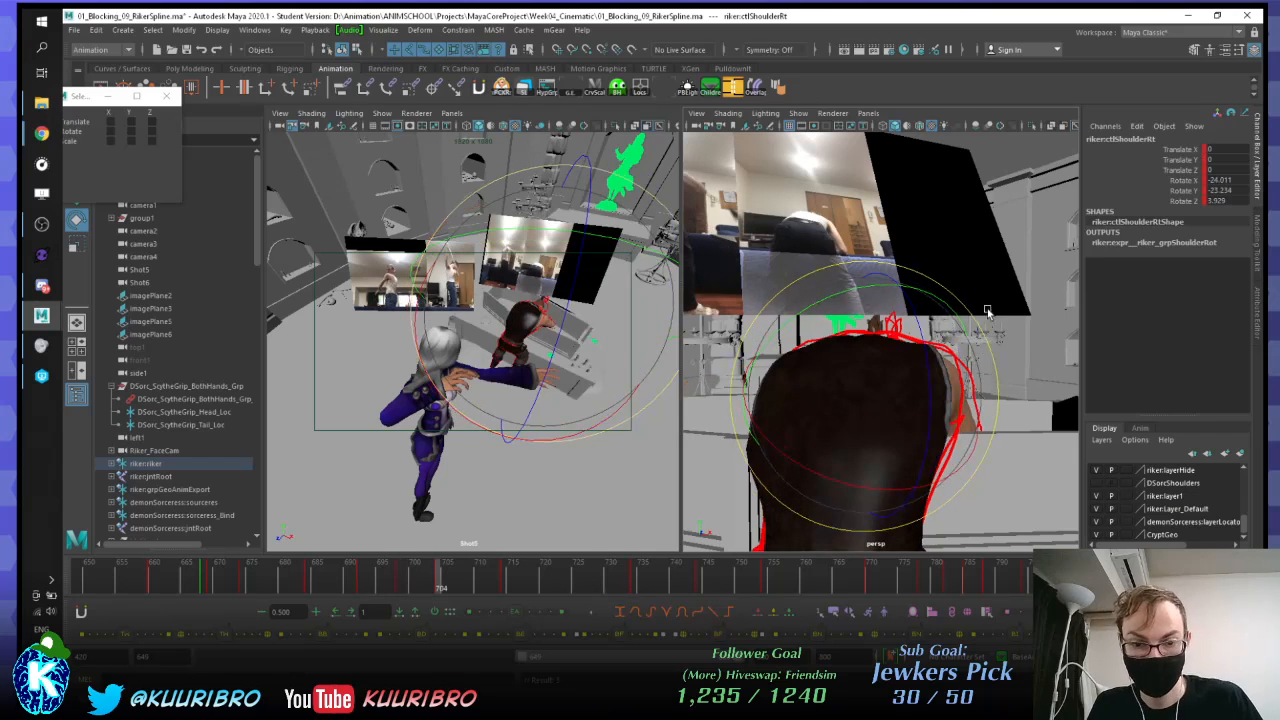
pyautogui.press(',')
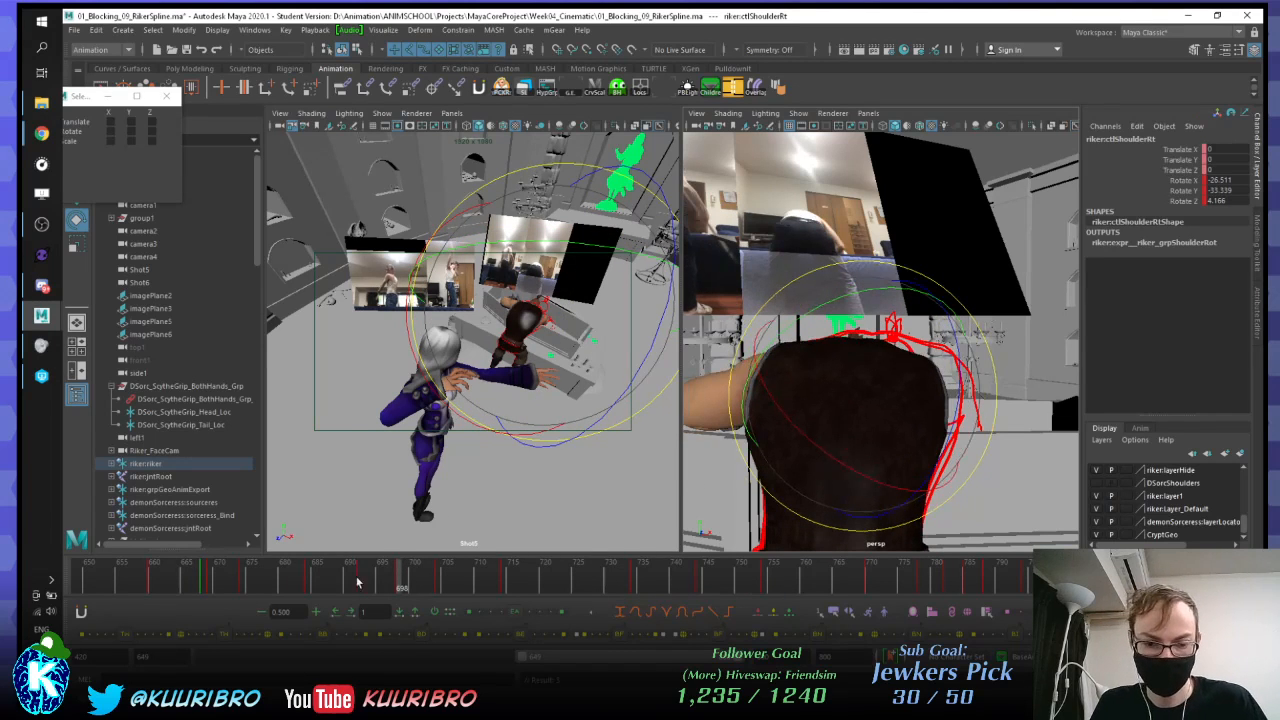
# Step: Bend Riker's left forearm at frame 698 to Rotate X 116.725 and compare it with frame 704
pyautogui.click(1123, 179)
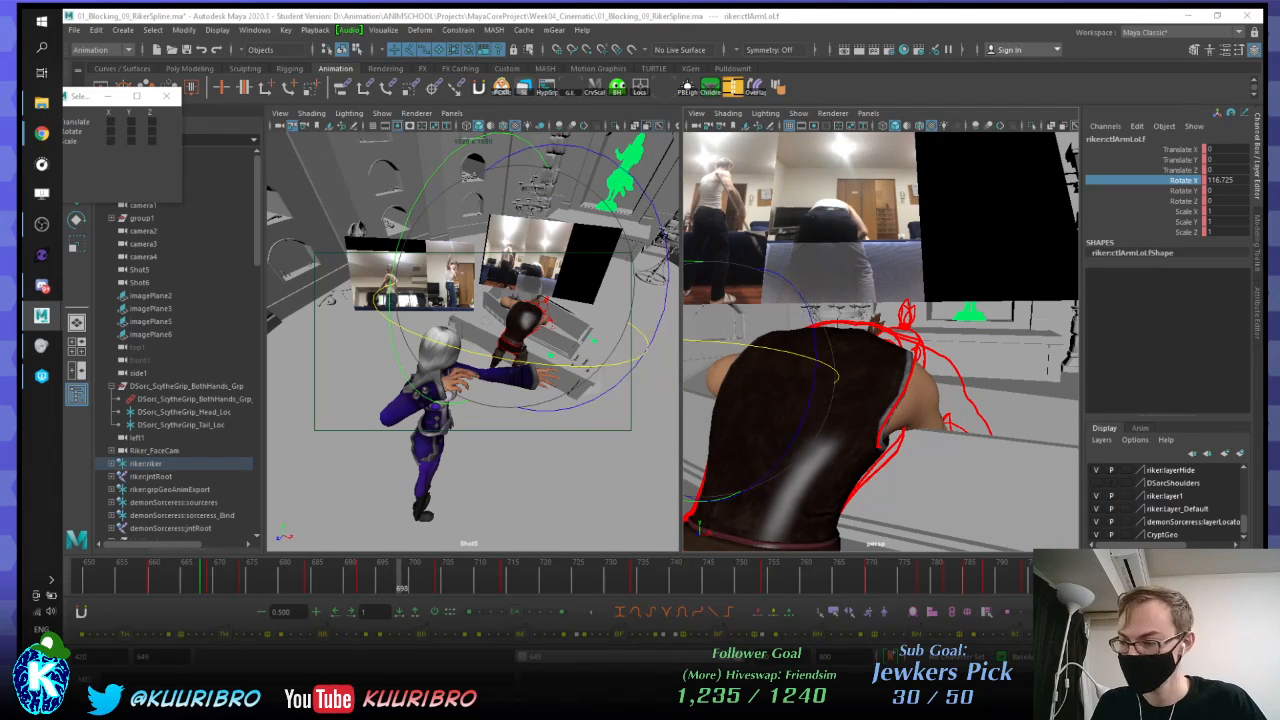
pyautogui.press('.')
pyautogui.press(',')
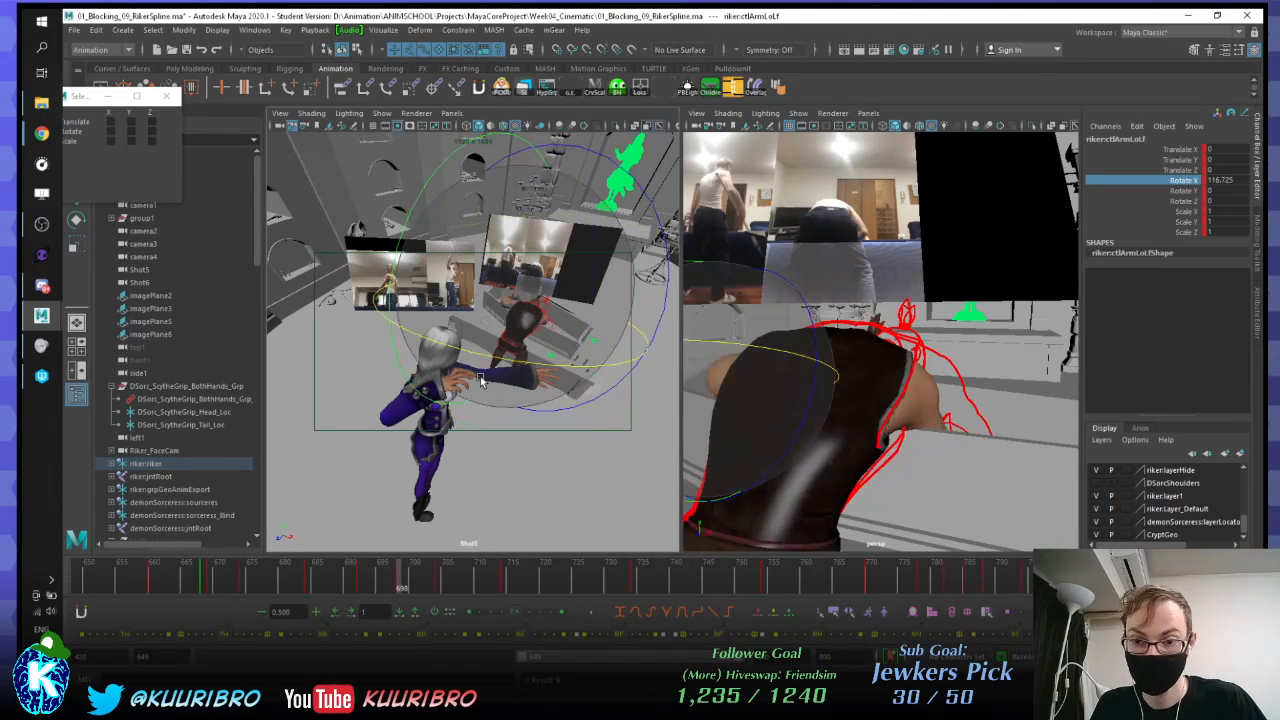
pyautogui.press('.')
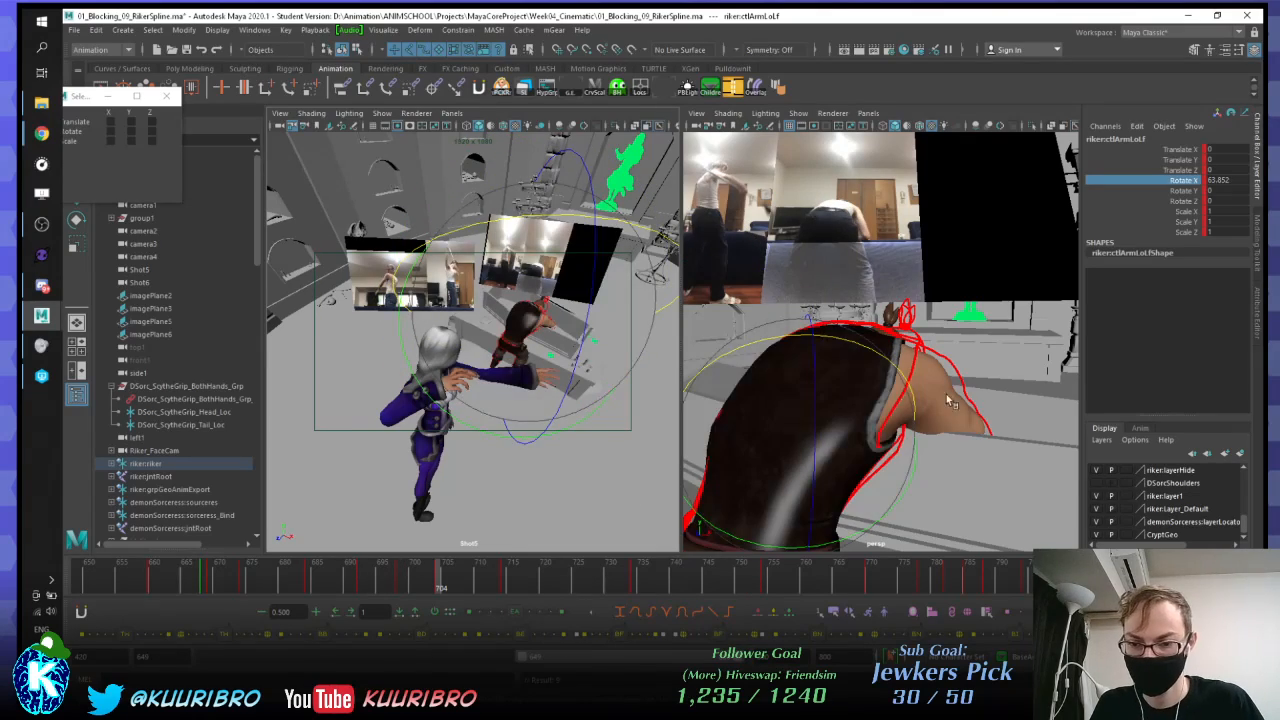
# Step: Rotate Riker's right upper arm at frame 704 to Rotate X 42.397, Y -72.233, Z 5.237
pyautogui.keyDown('alt'); pyautogui.moveTo(948, 398); pyautogui.dragTo(857, 337); pyautogui.keyUp('alt')
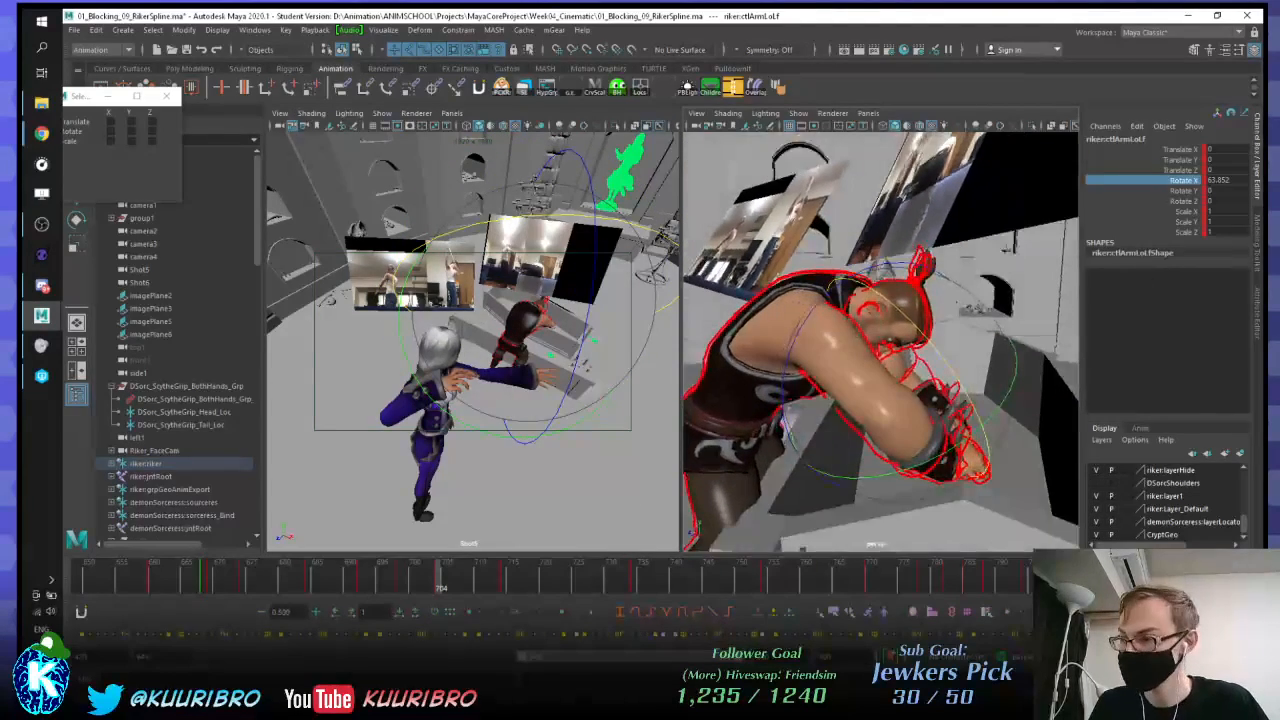
pyautogui.click(852, 392)
pyautogui.keyDown('alt'); pyautogui.moveTo(852, 392); pyautogui.dragTo(1084, 354); pyautogui.keyUp('alt')
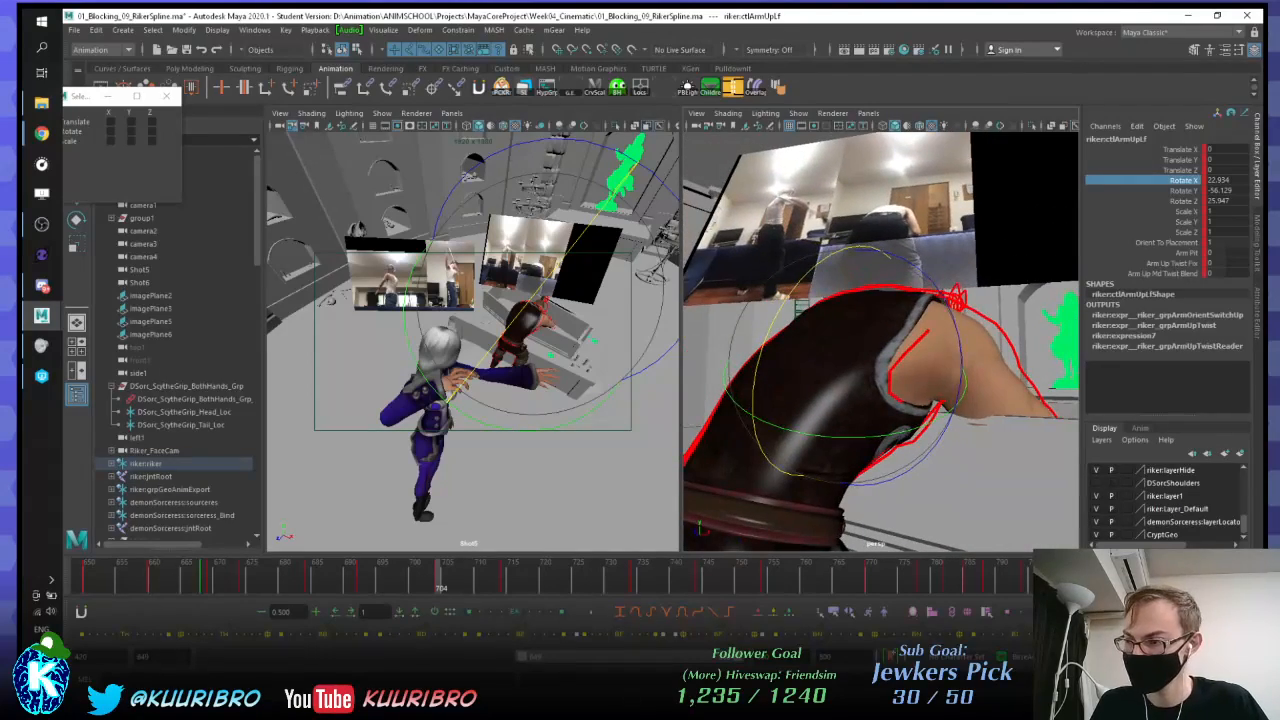
pyautogui.keyDown('alt'); pyautogui.moveTo(1032, 404); pyautogui.dragTo(838, 445); pyautogui.keyUp('alt')
pyautogui.press('w')
pyautogui.press('e')
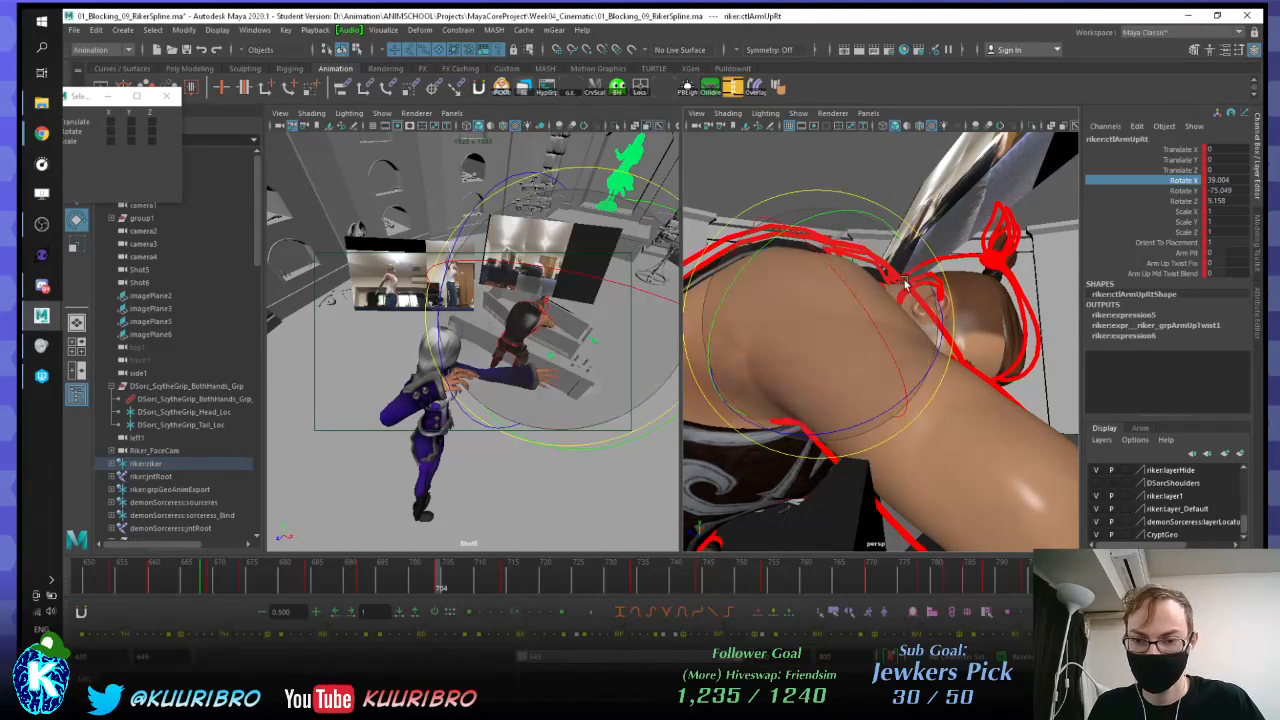
pyautogui.moveTo(880, 441); pyautogui.dragTo(990, 420)
pyautogui.moveTo(1006, 306); pyautogui.dragTo(998, 316)
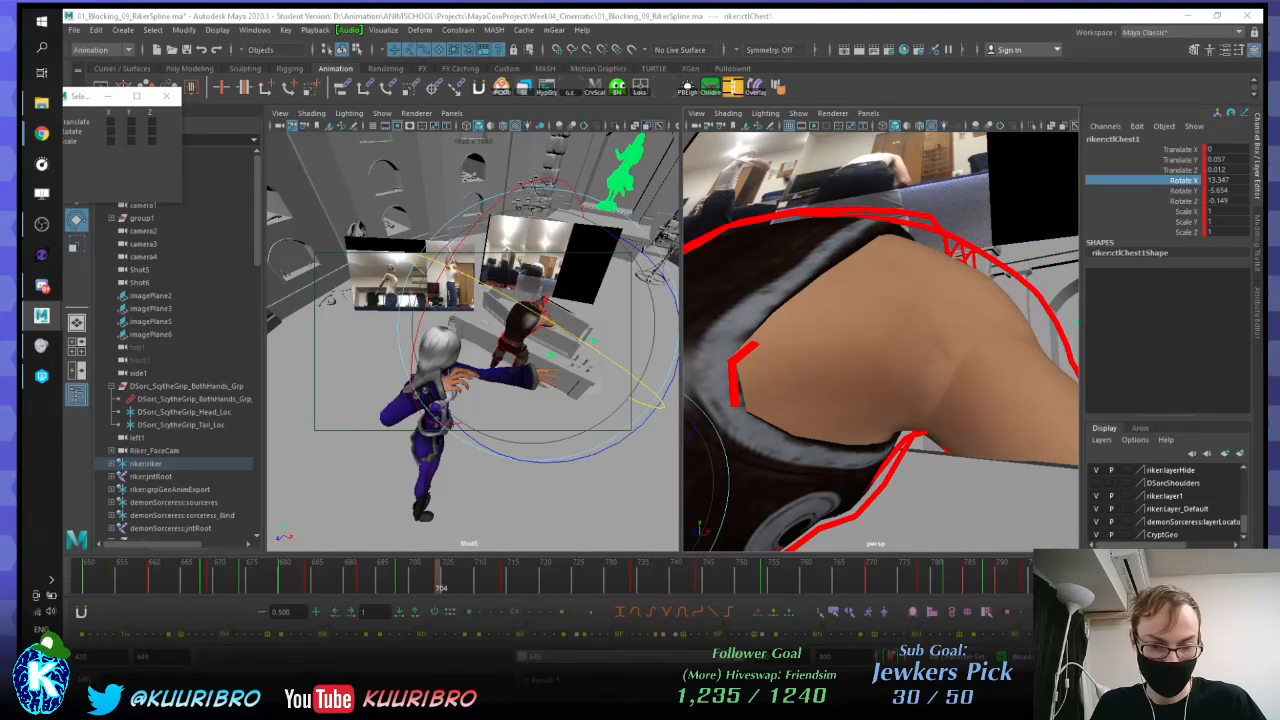
# Step: Key Riker's selected controls at frame 698 and rotate the right upper arm there to Rotate X 45.87, Y -84.393, Z 34.339
pyautogui.press(',')
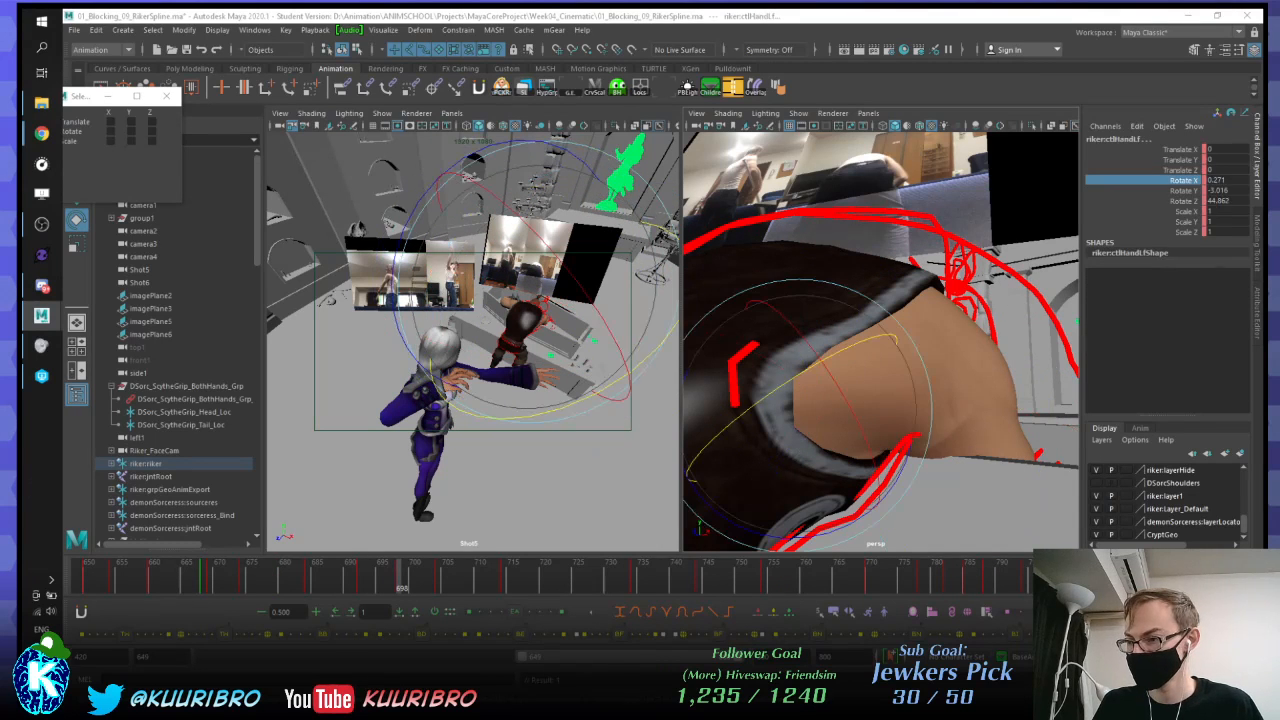
pyautogui.press('s')
pyautogui.keyDown('alt'); pyautogui.moveTo(841, 501); pyautogui.dragTo(810, 306); pyautogui.keyUp('alt')
pyautogui.press('Up')
pyautogui.press('Up')
pyautogui.moveTo(830, 381); pyautogui.dragTo(825, 373)
# Step: Flip between frames 692, 698 and 704 to check the right upper arm's path from the side
pyautogui.press('.')
pyautogui.press('.')
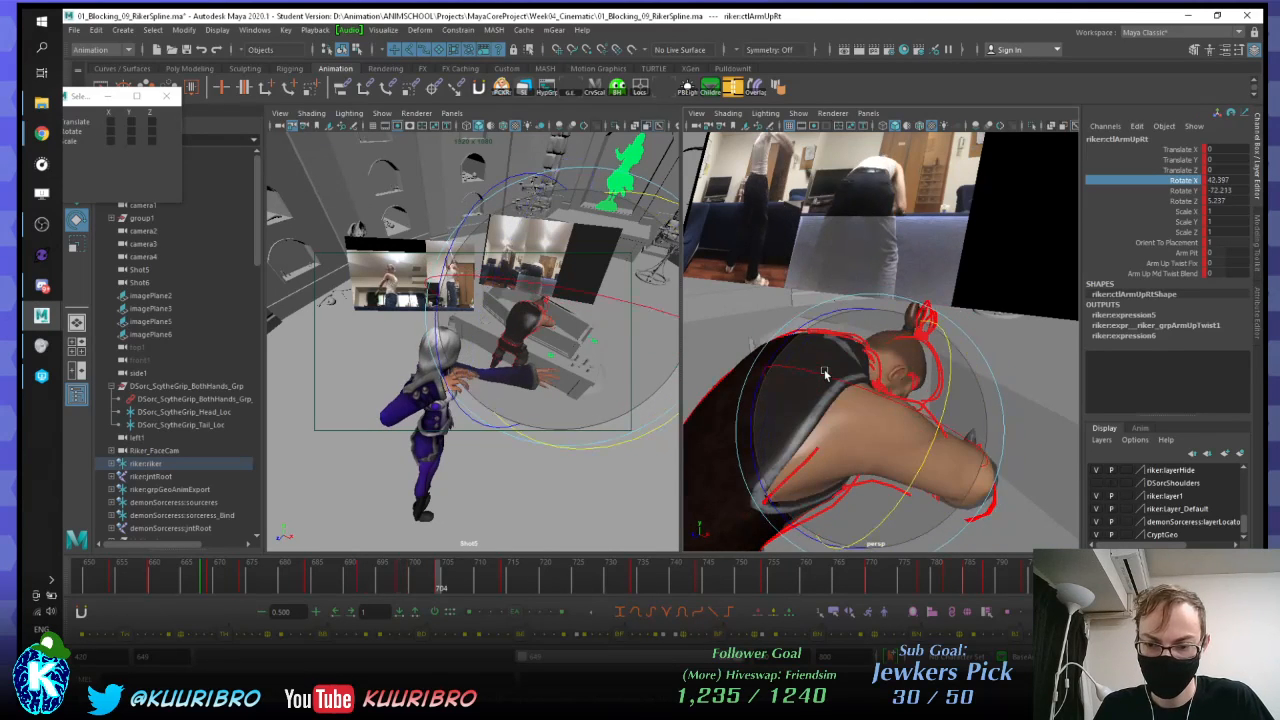
pyautogui.press(',')
pyautogui.press(',')
pyautogui.press('.')
pyautogui.press(',')
pyautogui.press('.')
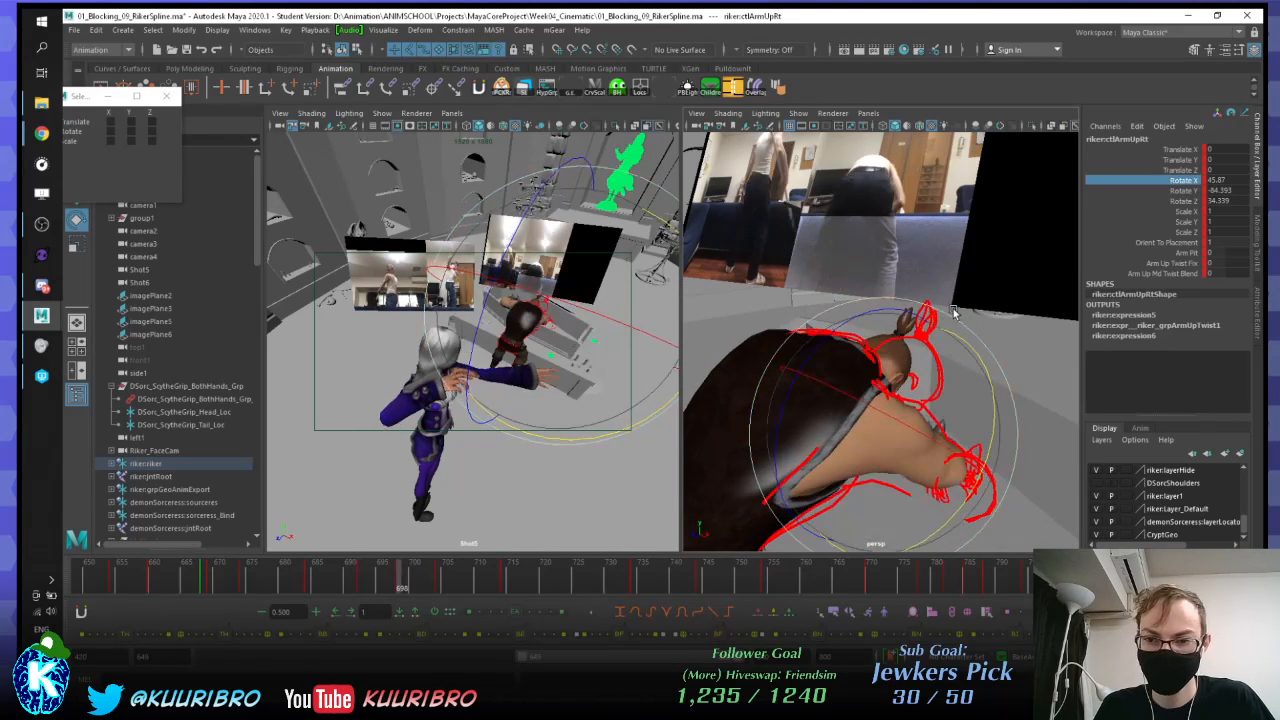
# Step: Compare the right elbow's position across frames 692, 698 and 704 against the reference footage
pyautogui.press(',')
pyautogui.press('.')
pyautogui.press('.')
pyautogui.press(',')
pyautogui.press(',')
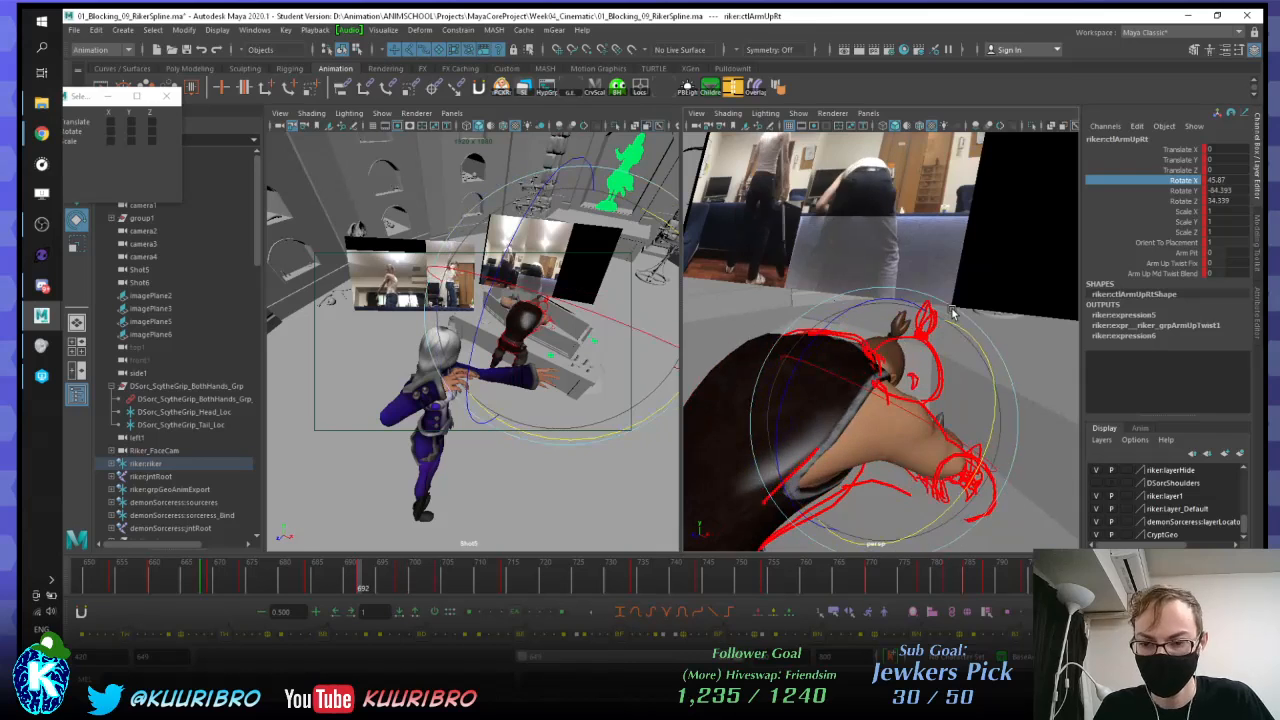
pyautogui.press('.')
pyautogui.press('.')
pyautogui.keyDown('alt'); pyautogui.moveTo(930, 328); pyautogui.dragTo(975, 298); pyautogui.keyUp('alt')
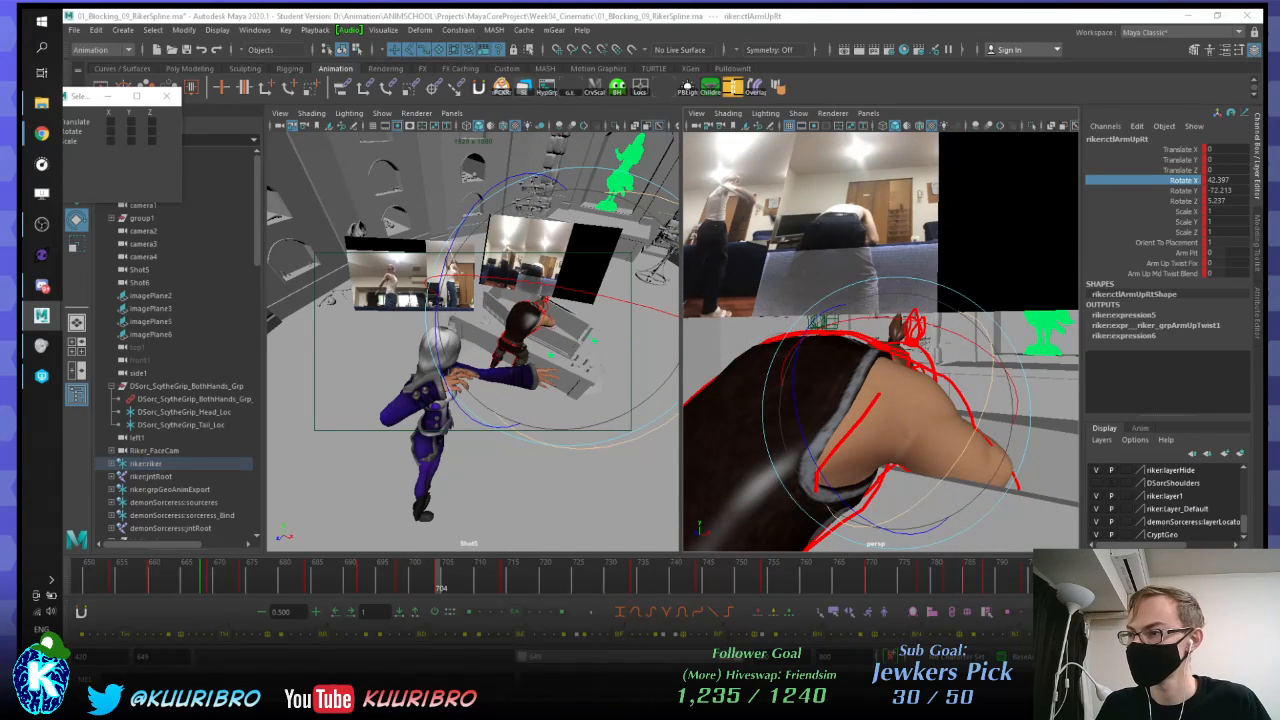
pyautogui.keyDown('alt'); pyautogui.moveTo(1033, 262); pyautogui.dragTo(981, 250); pyautogui.keyUp('alt')
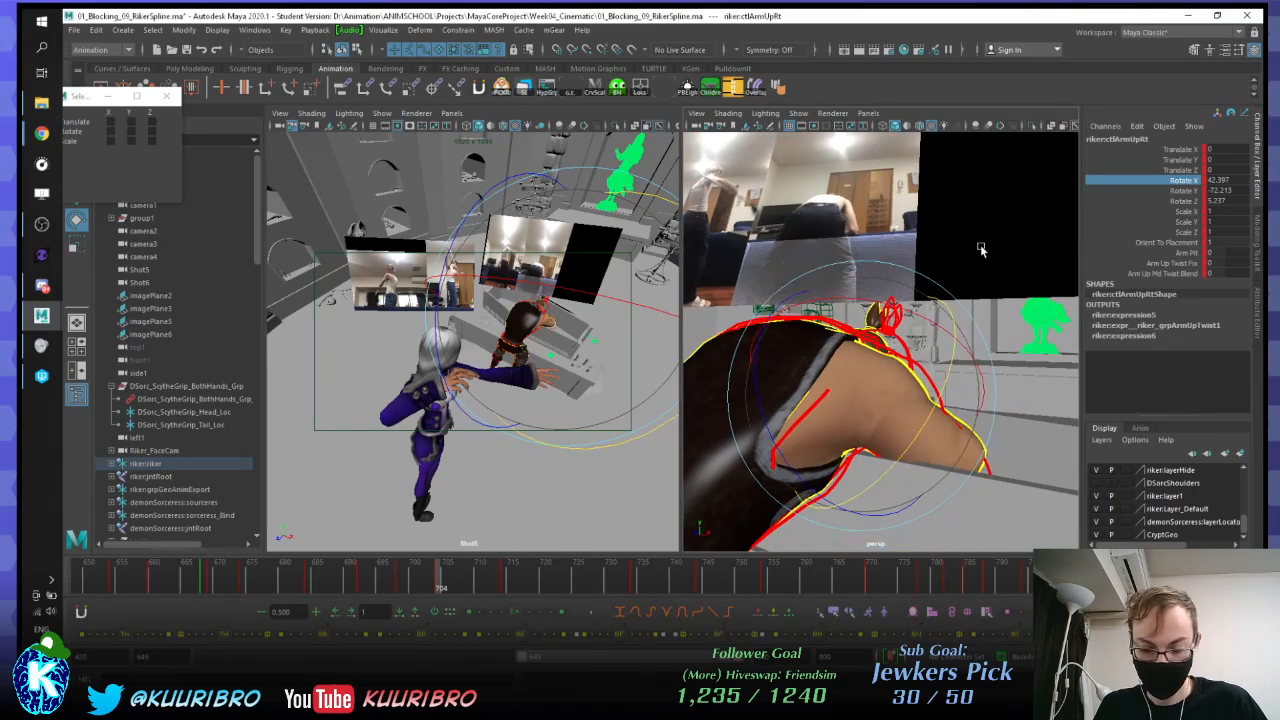
# Step: Rotate Riker's right upper arm at frame 698 to Rotate X 31.708, Y -54.543, Z -11.445
pyautogui.press(',')
pyautogui.moveTo(999, 322)
pyautogui.keyDown('alt'); pyautogui.mouseDown()
pyautogui.moveTo(935, 320)
pyautogui.moveTo(913, 334)
pyautogui.moveTo(896, 266)
pyautogui.moveTo(885, 465)
pyautogui.moveTo(797, 470)
pyautogui.moveTo(838, 472)
pyautogui.mouseUp(); pyautogui.keyUp('alt')
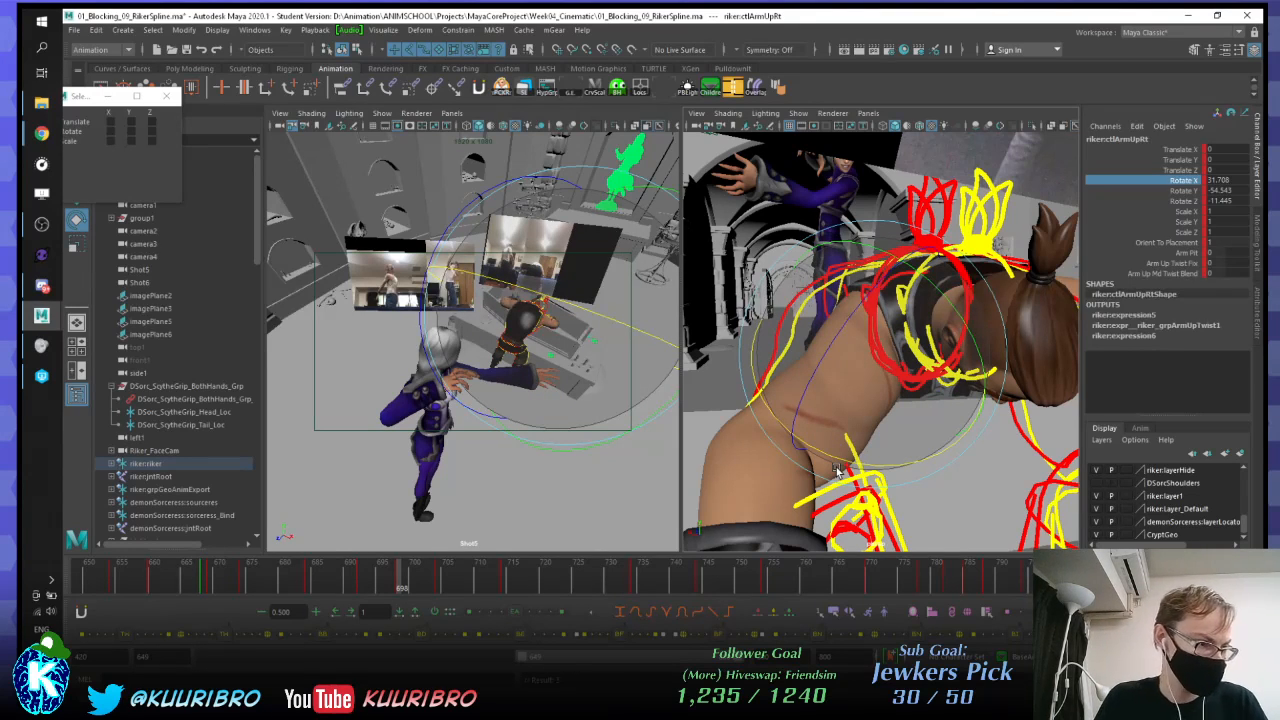
pyautogui.keyDown('alt'); pyautogui.moveTo(838, 470); pyautogui.dragTo(958, 386); pyautogui.keyUp('alt')
# Step: Flip between frames 692, 698 and 704 to examine the right elbow's arc from behind
pyautogui.press('.')
pyautogui.press(',')
pyautogui.press(',')
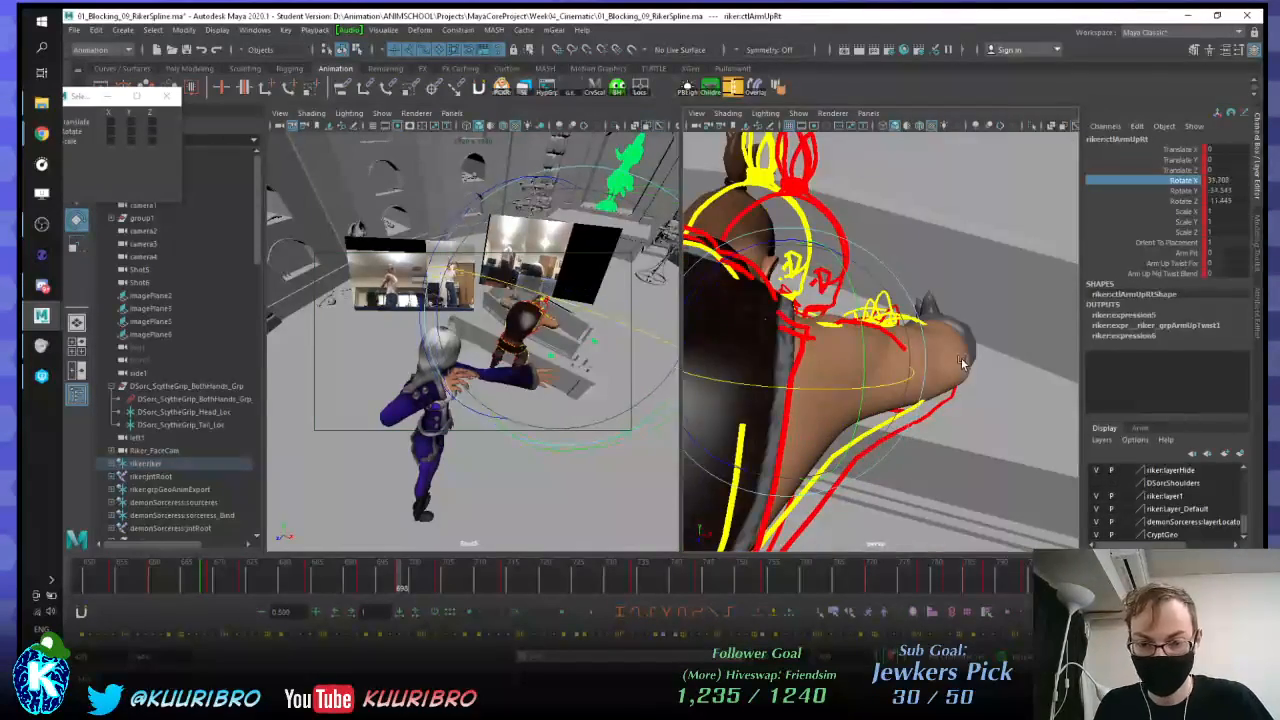
pyautogui.press('.')
pyautogui.press('.')
pyautogui.press(',')
pyautogui.press(',')
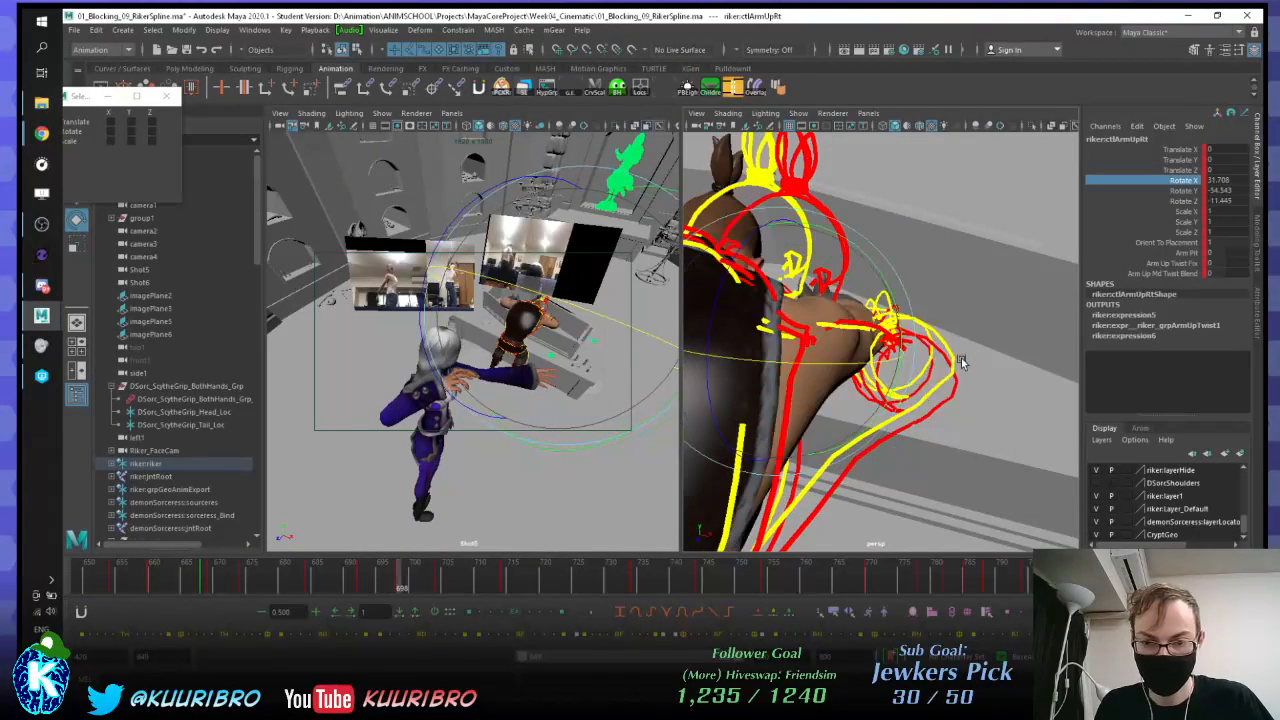
pyautogui.press('.')
pyautogui.press('.')
pyautogui.press(',')
# Step: Rotate Riker's right shoulder at frame 698 to Rotate X -32.688, Y -25.244, Z 0.171
pyautogui.keyDown('alt'); pyautogui.moveTo(919, 276); pyautogui.dragTo(948, 330); pyautogui.keyUp('alt')
pyautogui.press('Up')
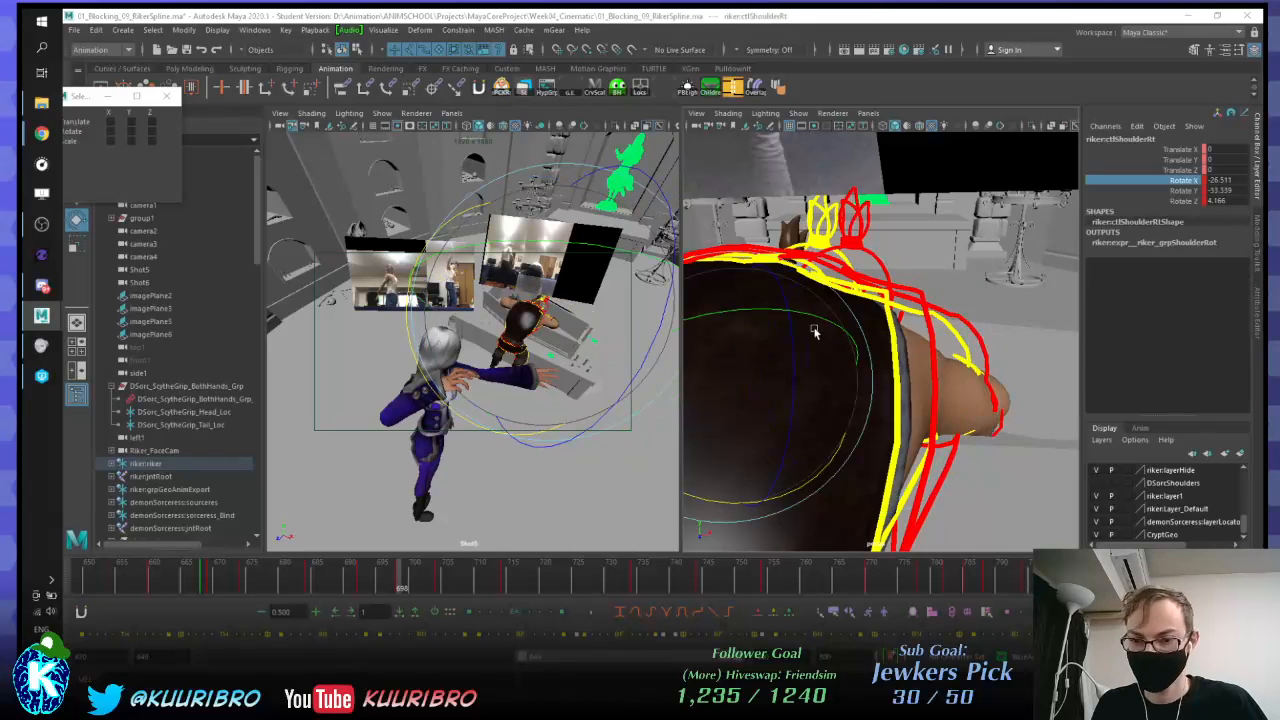
pyautogui.keyDown('alt'); pyautogui.moveTo(814, 331); pyautogui.dragTo(712, 334); pyautogui.keyUp('alt')
pyautogui.press('Right')
pyautogui.press('Left')
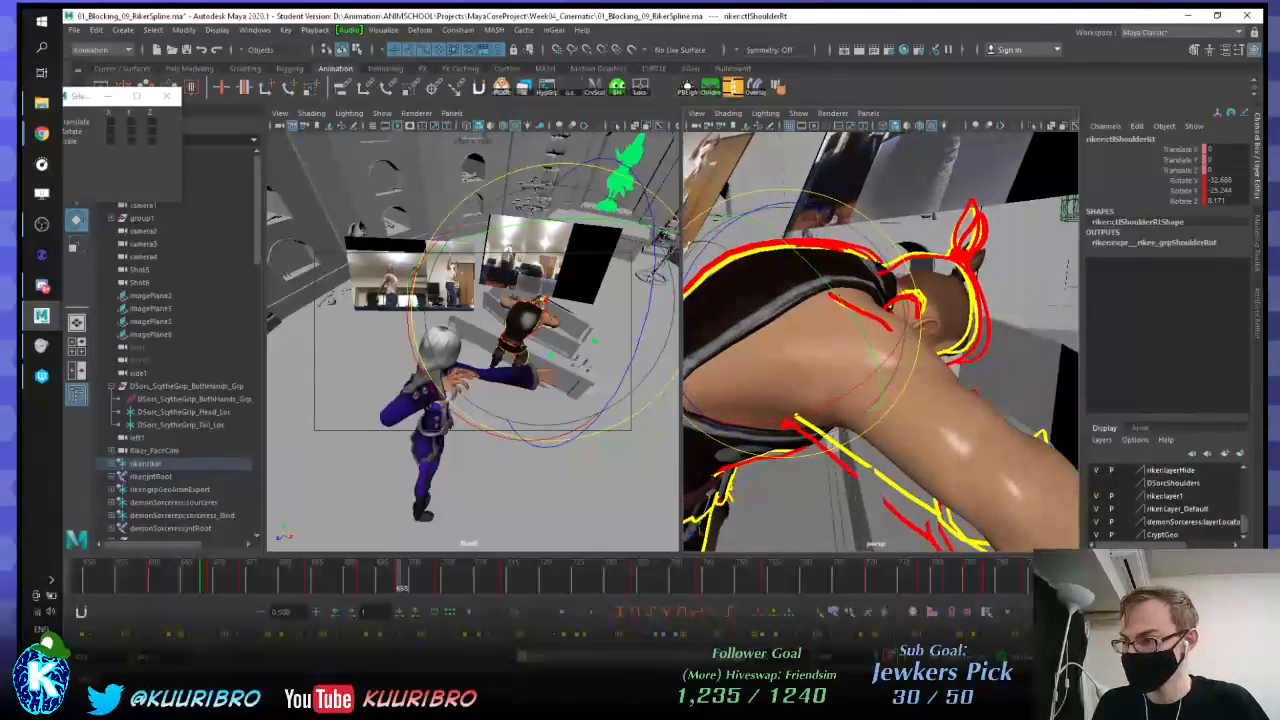
# Step: Adjust Riker's right upper arm at frame 698 to Rotate X 22.605, Y -57.685, Z -4.566
pyautogui.press('Down')
pyautogui.keyDown('alt'); pyautogui.moveTo(829, 320); pyautogui.dragTo(795, 365); pyautogui.keyUp('alt')
pyautogui.keyDown('alt'); pyautogui.moveTo(795, 365); pyautogui.dragTo(986, 341); pyautogui.keyUp('alt')
# Step: Flip through frames 692, 698 and 704 to examine how the right shoulder and upper arm move together
pyautogui.press(',')
pyautogui.press('.')
pyautogui.press(',')
pyautogui.press('.')
pyautogui.press('.')
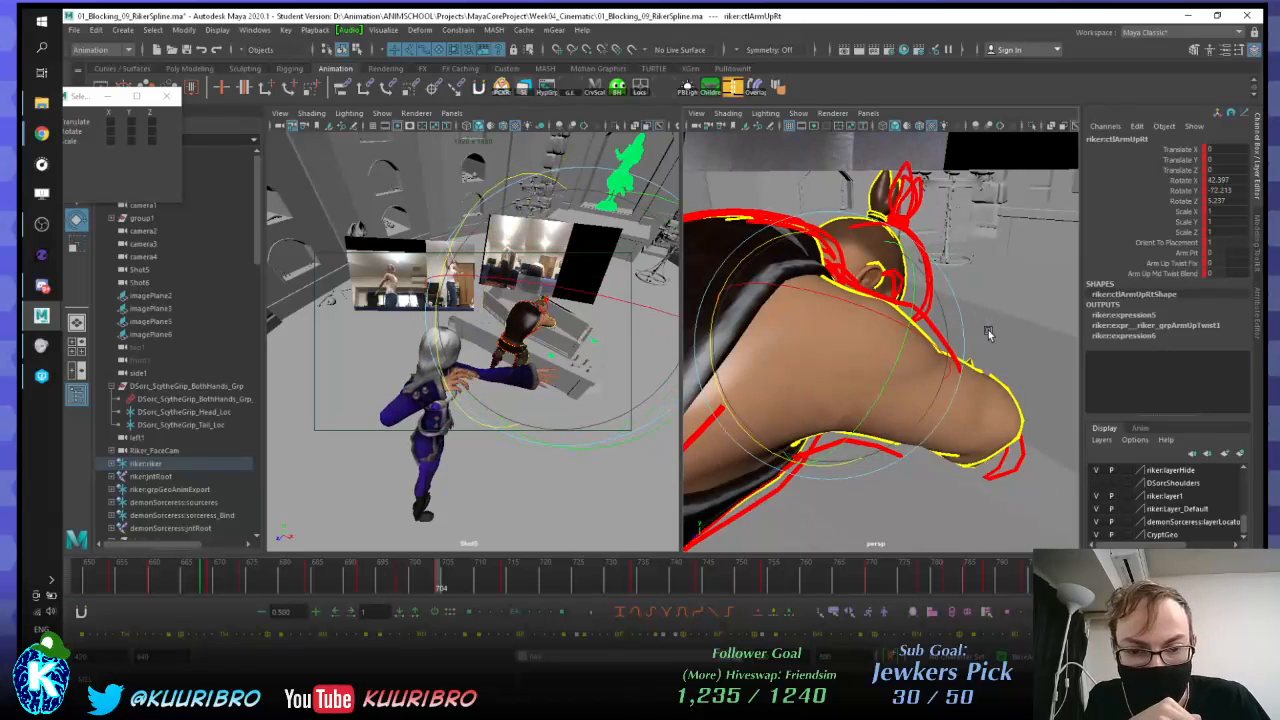
pyautogui.press(',')
pyautogui.press(',')
pyautogui.press('.')
pyautogui.press(',')
pyautogui.press(',')
pyautogui.press('.')
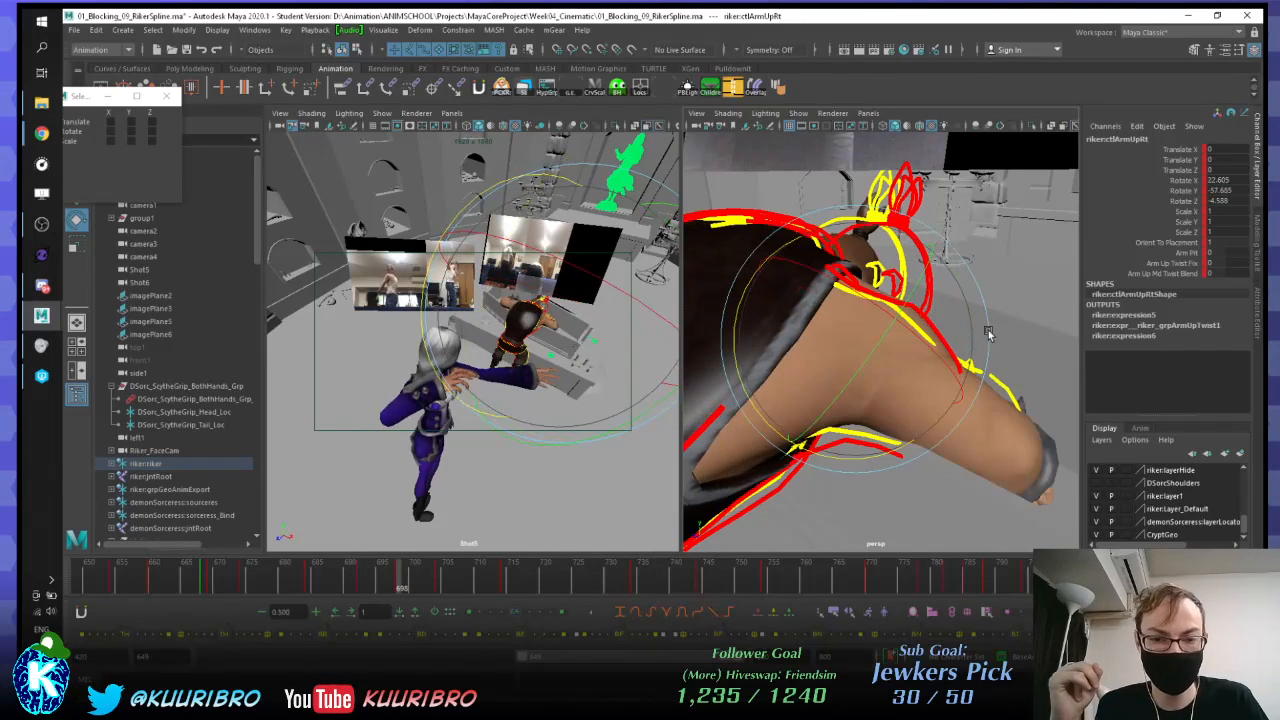
pyautogui.press(',')
pyautogui.press('.')
pyautogui.press('.')
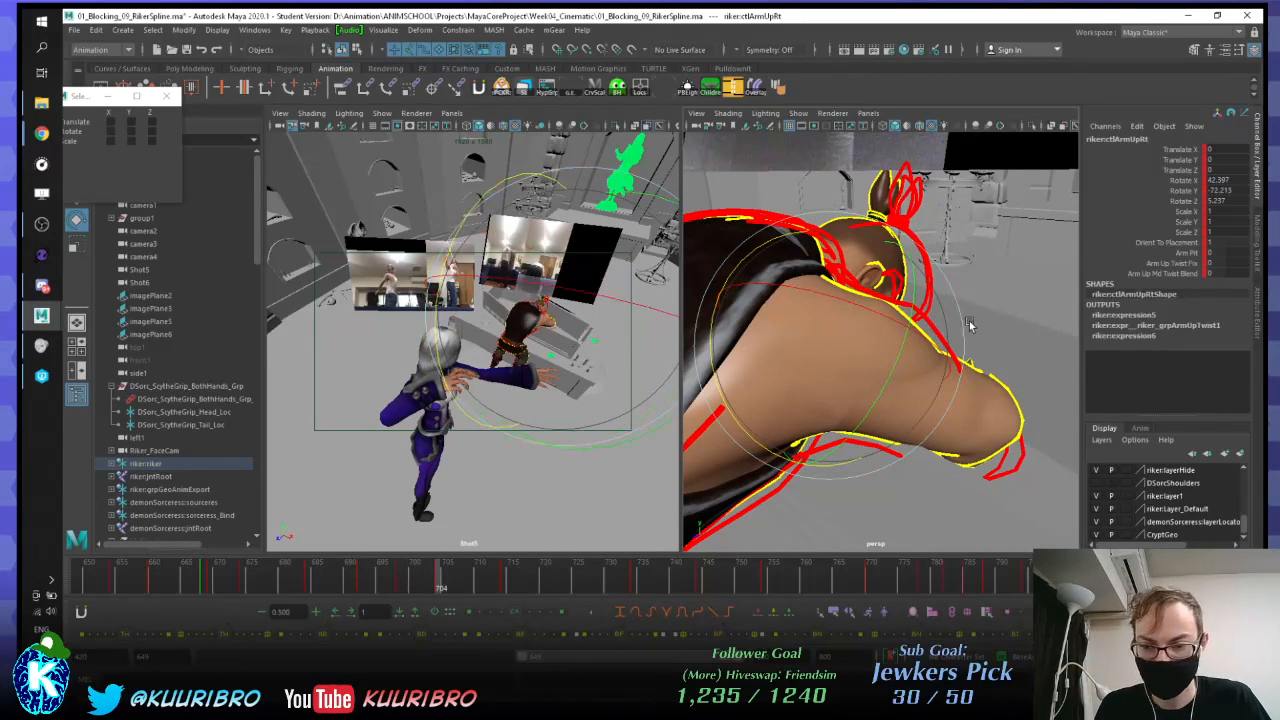
# Step: Refine Riker's right upper arm at frame 698 to Rotate X 29.421, Y -63.6, Z 8.825
pyautogui.keyDown('alt'); pyautogui.moveTo(972, 314); pyautogui.dragTo(964, 370); pyautogui.keyUp('alt')
pyautogui.keyDown('alt'); pyautogui.moveTo(964, 370); pyautogui.dragTo(1063, 371); pyautogui.keyUp('alt')
pyautogui.keyDown('alt'); pyautogui.moveTo(900, 380); pyautogui.dragTo(811, 398); pyautogui.keyUp('alt')
pyautogui.hotkey('ctrl', 'z')
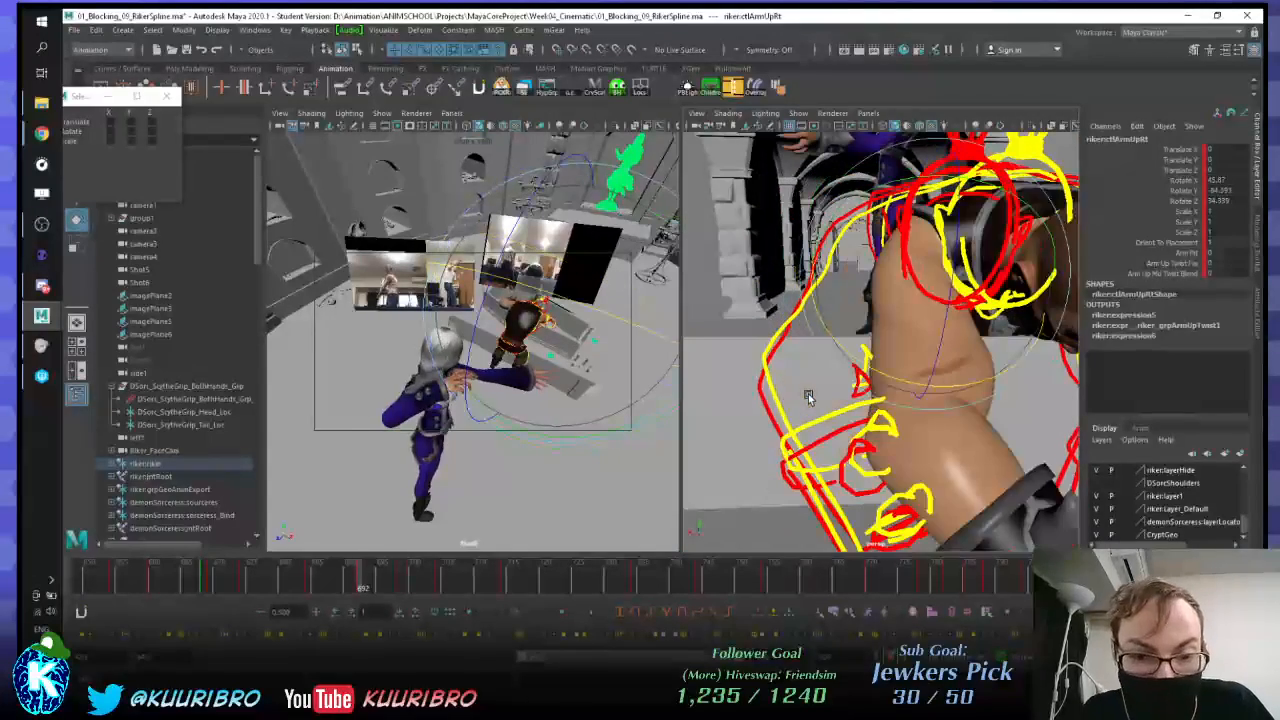
# Step: Flip between the neighbouring keys at 692 and 698 to check the right arm's motion from the front
pyautogui.press('.')
pyautogui.press(',')
pyautogui.press(',')
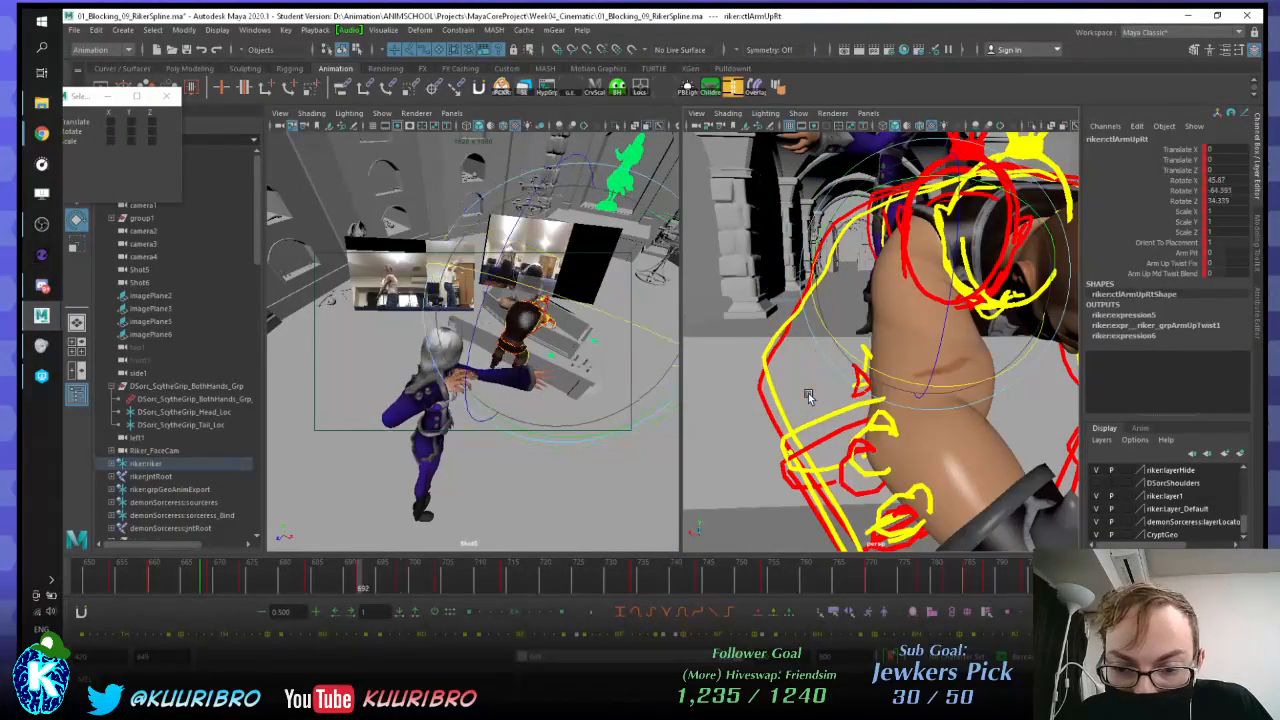
pyautogui.press('.')
pyautogui.press('.')
pyautogui.press(',')
pyautogui.press(',')
pyautogui.press('.')
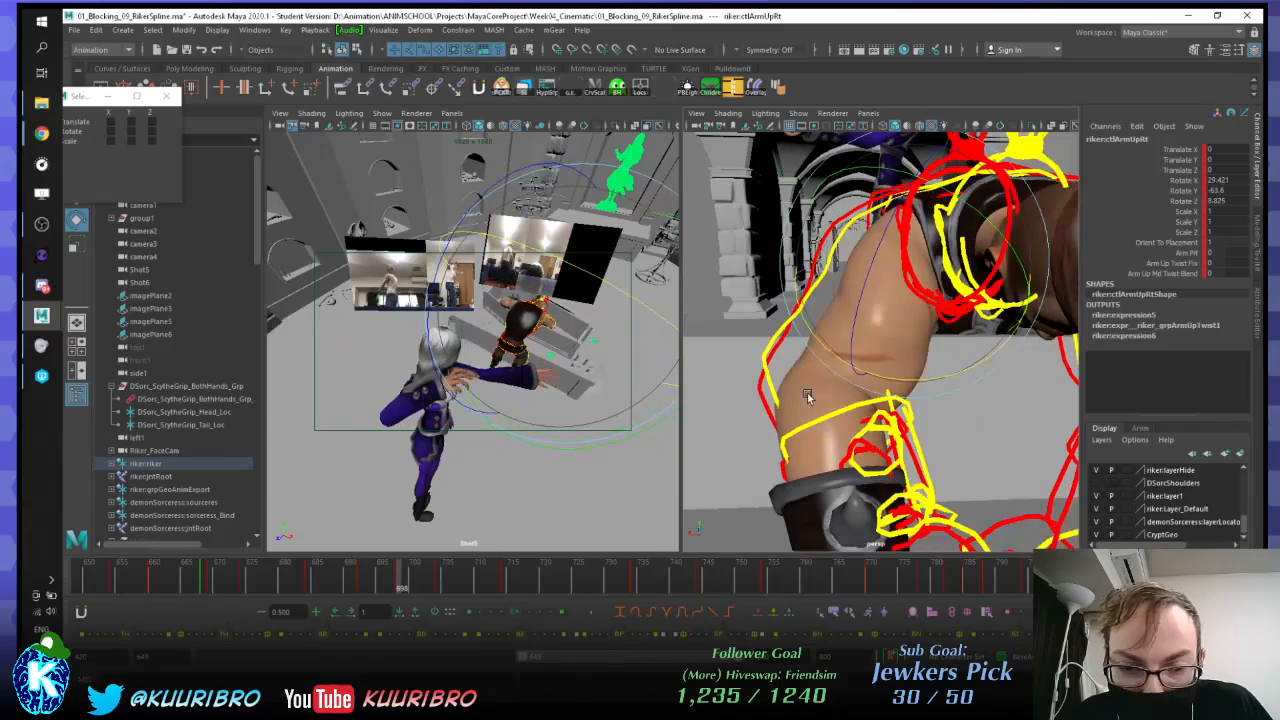
# Step: Rotate Riker's left upper arm at frame 704 to Rotate Y -67.792
pyautogui.keyDown('alt'); pyautogui.moveTo(818, 376); pyautogui.dragTo(955, 350); pyautogui.keyUp('alt')
pyautogui.press('.')
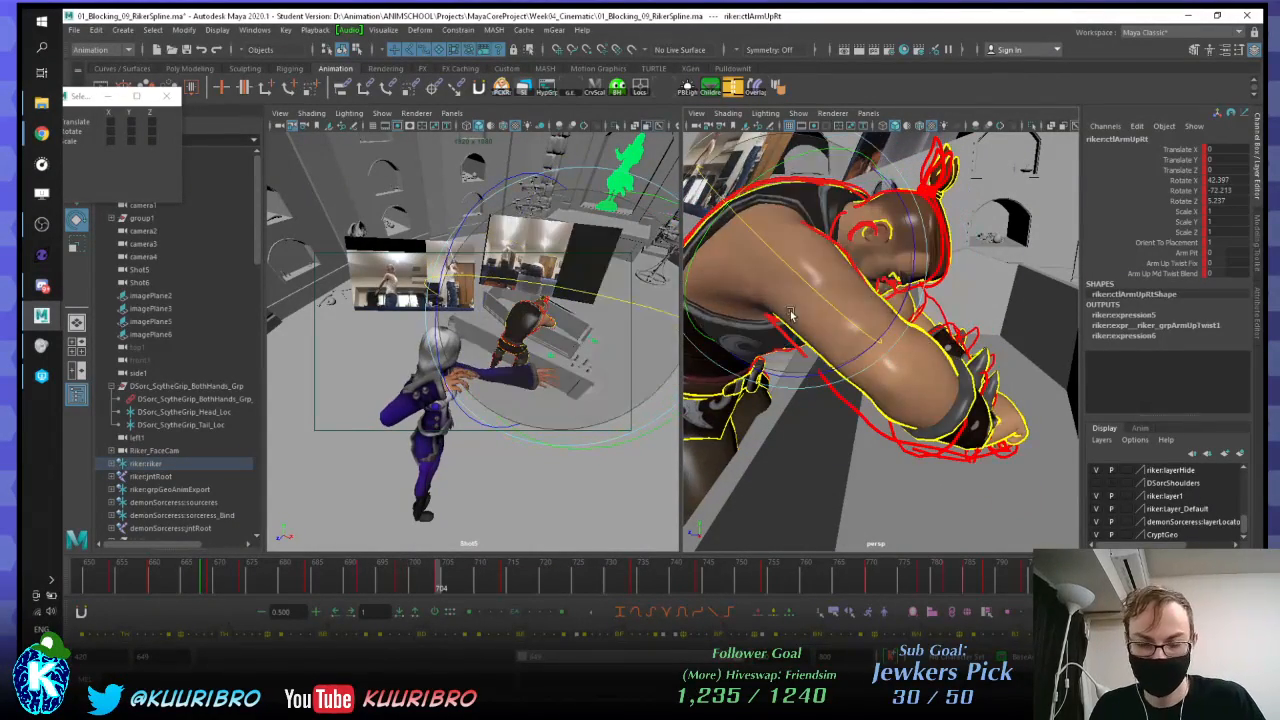
pyautogui.keyDown('alt'); pyautogui.moveTo(791, 314); pyautogui.dragTo(894, 317); pyautogui.keyUp('alt')
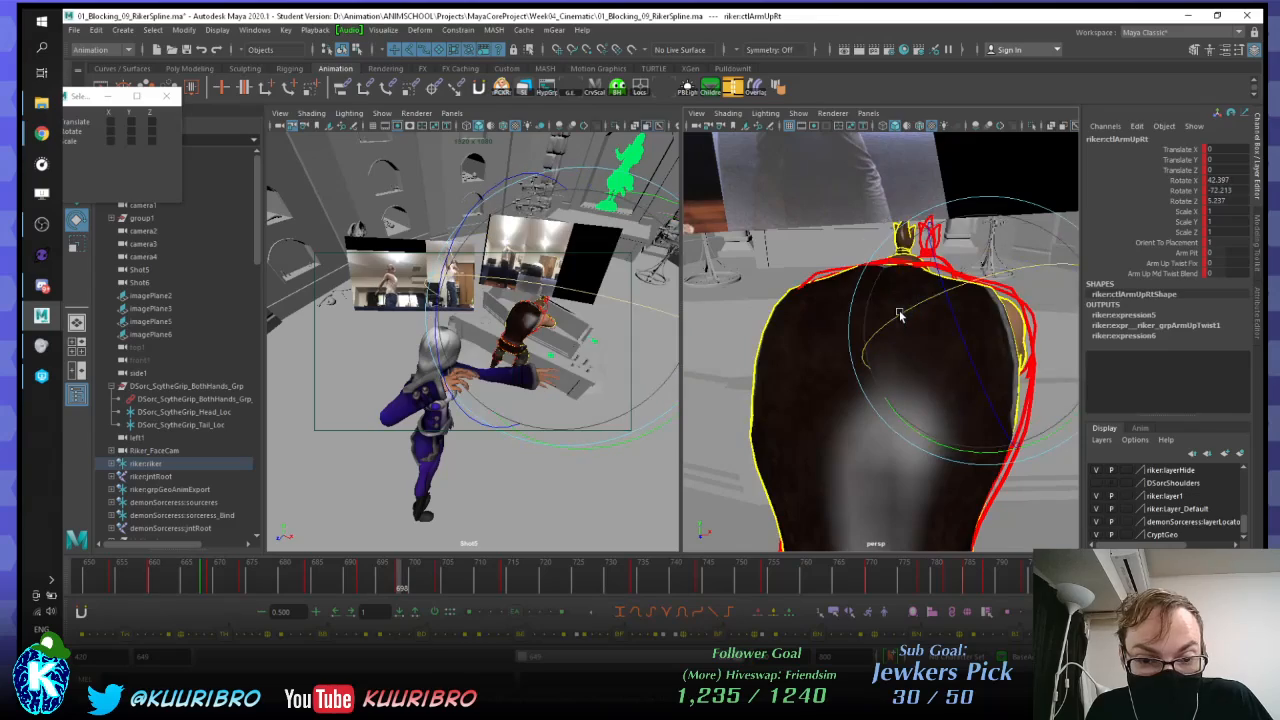
pyautogui.keyDown('alt'); pyautogui.moveTo(898, 314); pyautogui.dragTo(948, 388); pyautogui.keyUp('alt')
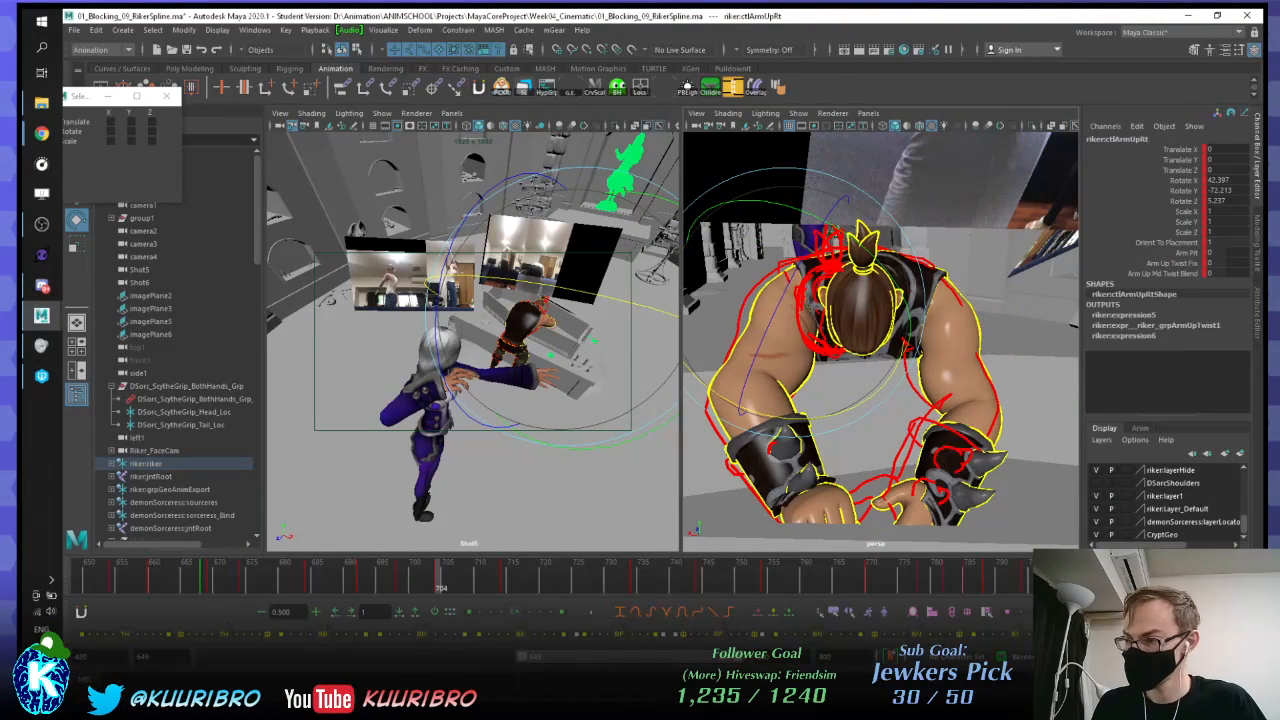
pyautogui.keyDown('alt'); pyautogui.moveTo(935, 408); pyautogui.dragTo(928, 442); pyautogui.keyUp('alt')
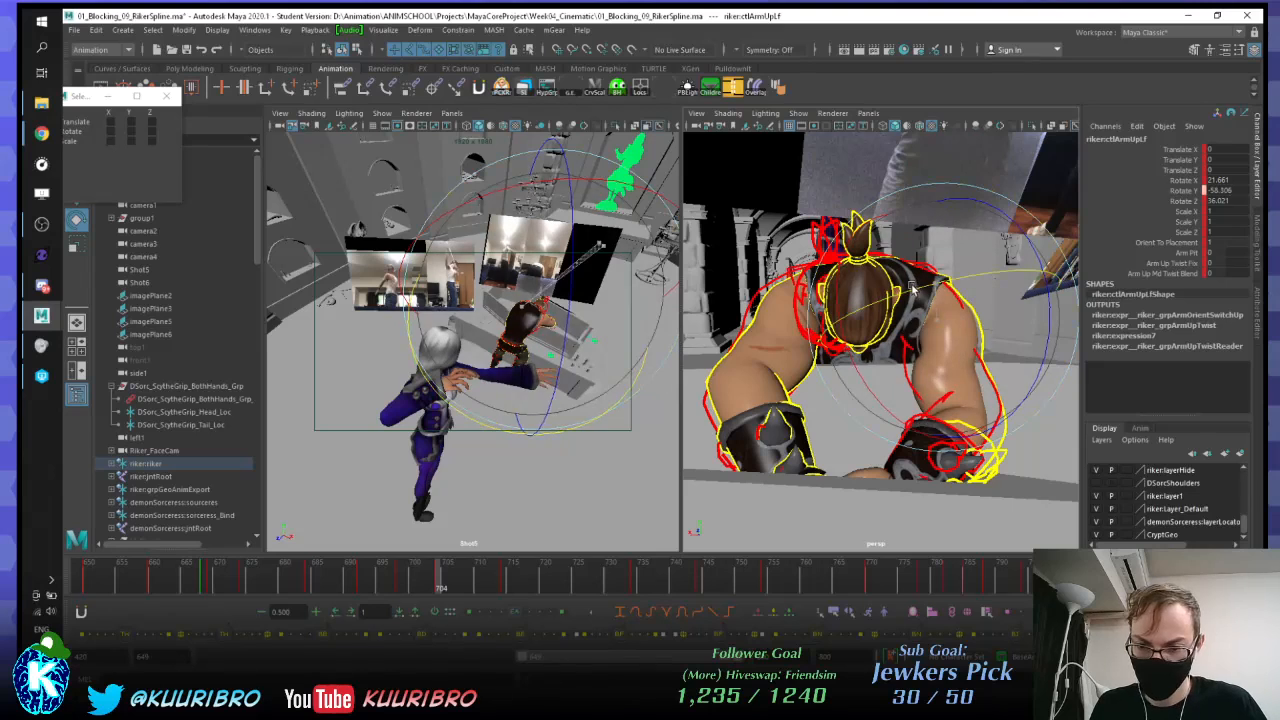
pyautogui.moveTo(913, 287); pyautogui.dragTo(925, 300)
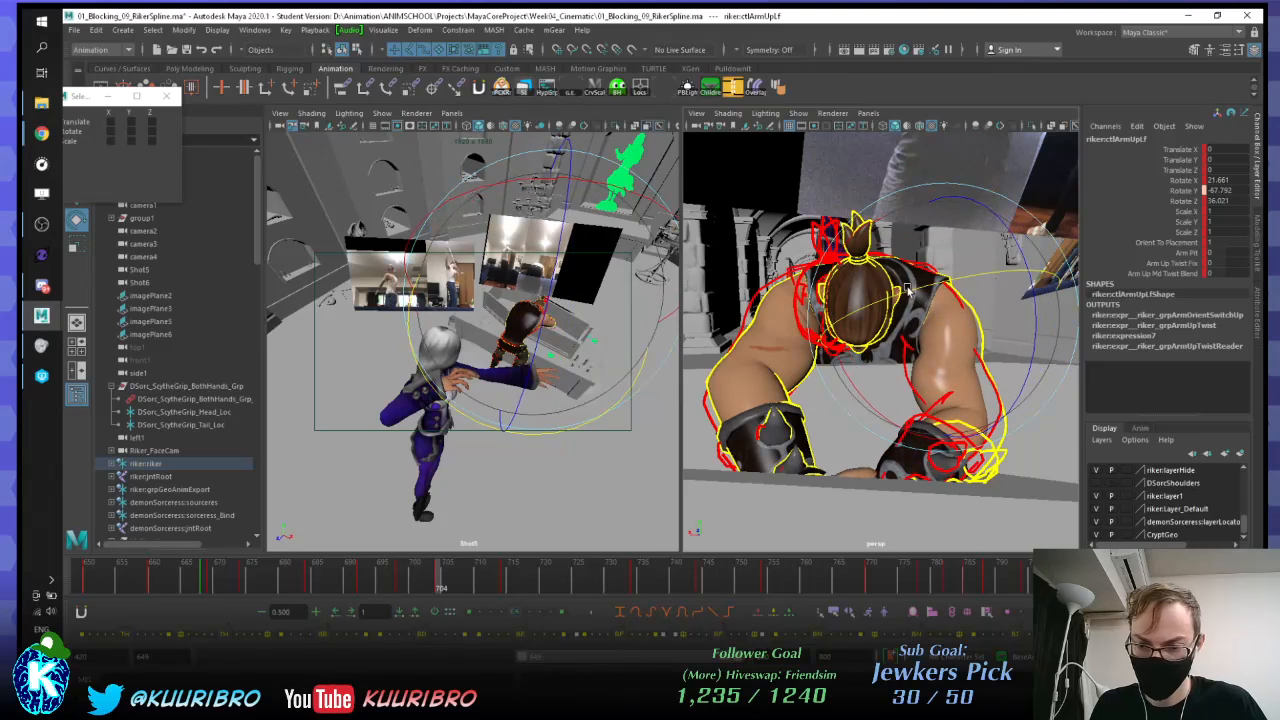
# Step: Blend Riker's left arm controls at frame 698 with the neighbouring keys, bend the left forearm to Rotate X 80.459, and compare the adjacent poses
pyautogui.click(398, 577)
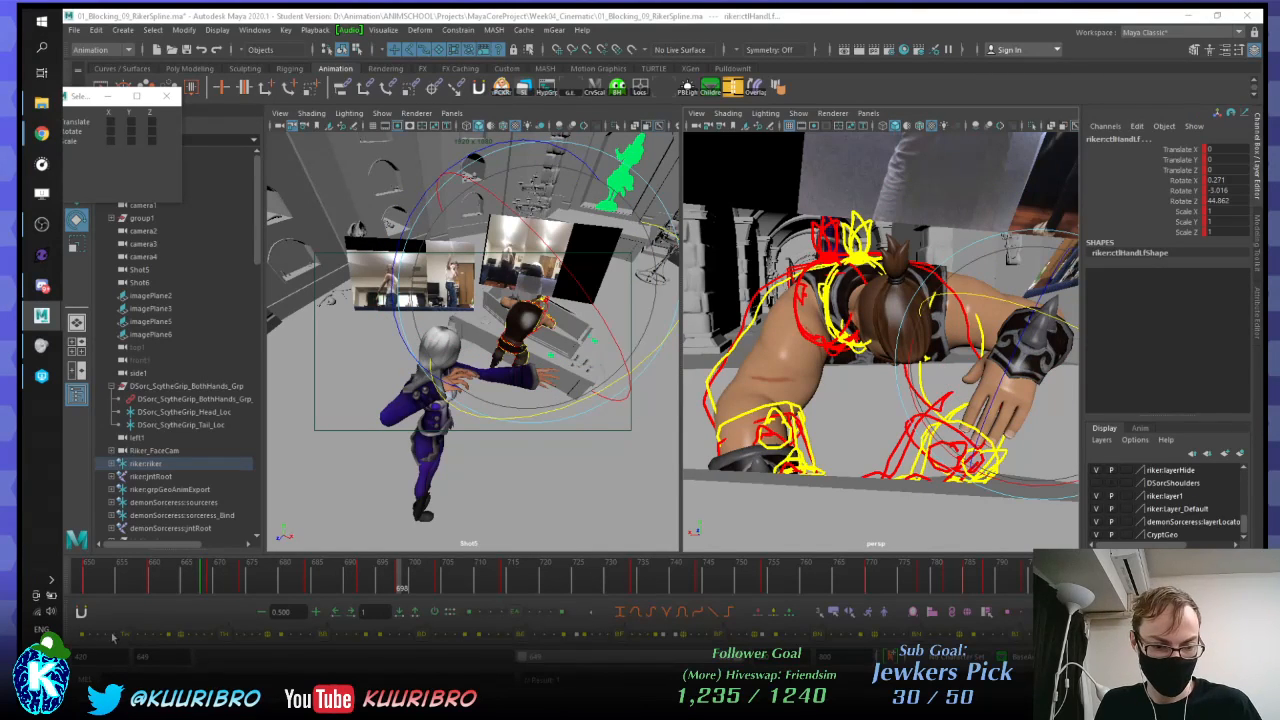
pyautogui.click(150, 636)
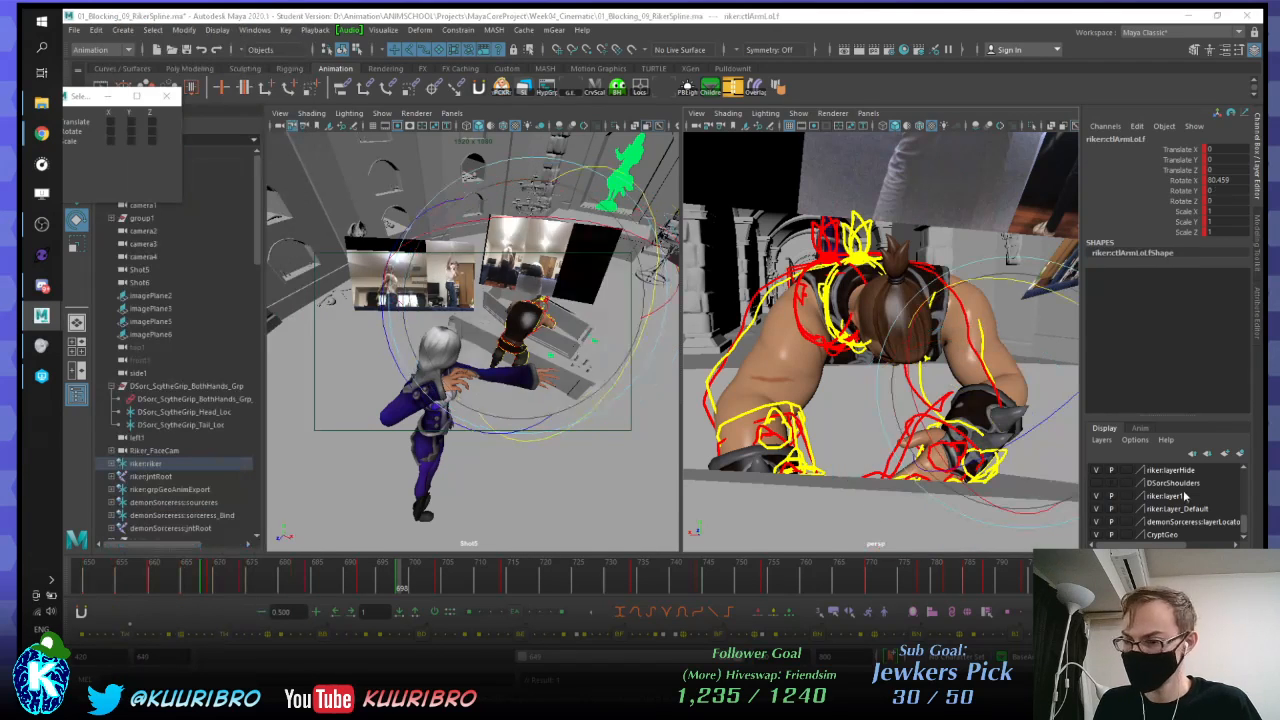
pyautogui.press('Up')
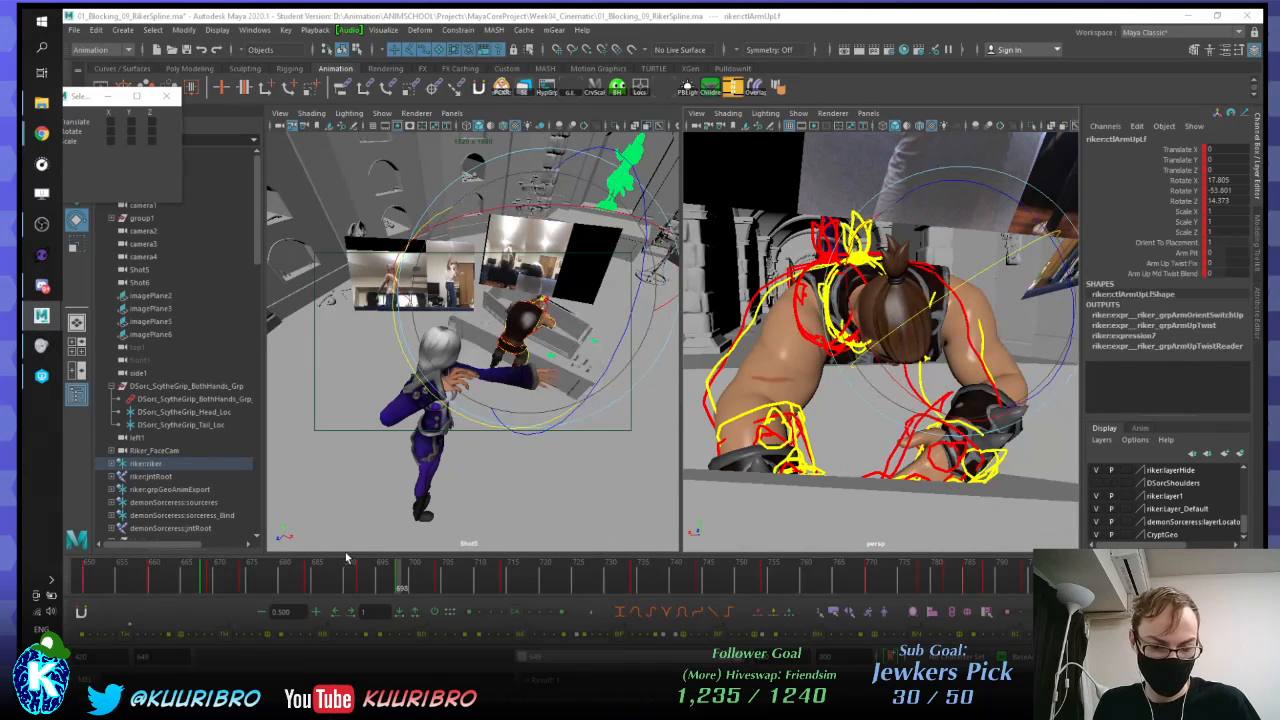
pyautogui.press(',')
pyautogui.press('.')
pyautogui.press('.')
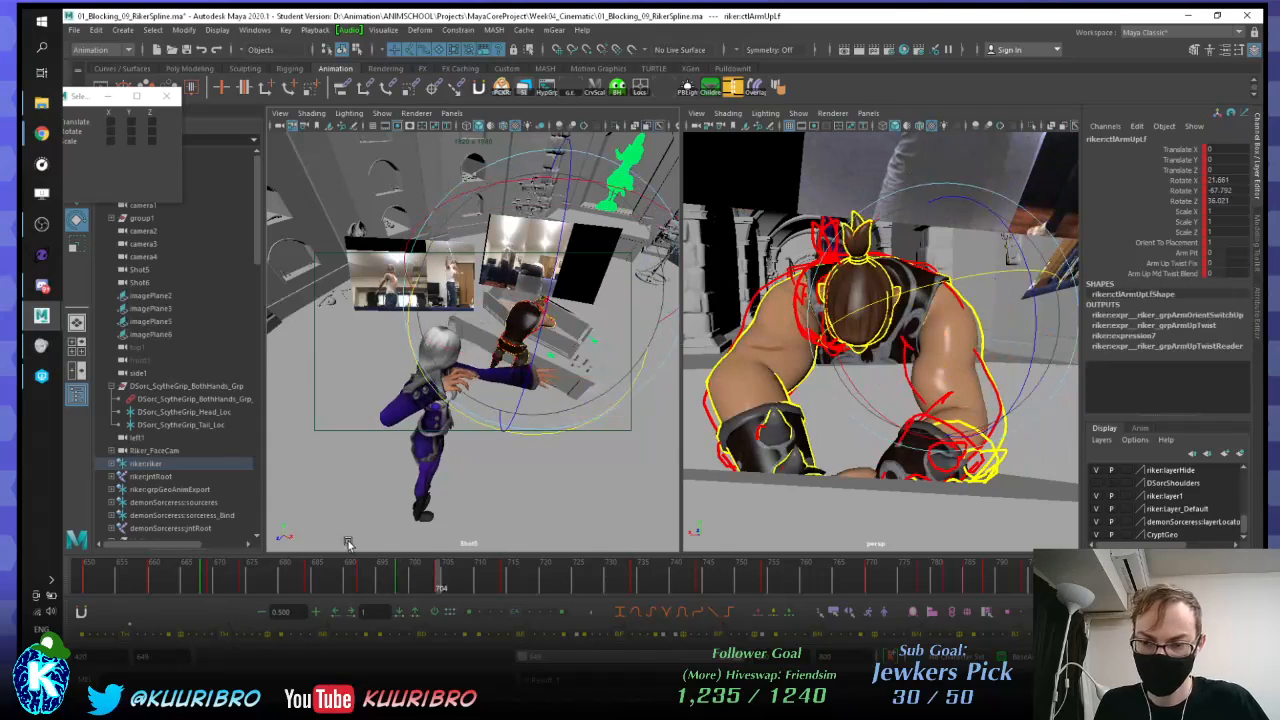
# Step: Rotate Riker's left shoulder at frame 698 to Rotate X -20.02, Y -12.622, Z 1.616
pyautogui.keyDown('alt'); pyautogui.moveTo(966, 342); pyautogui.dragTo(792, 338); pyautogui.keyUp('alt')
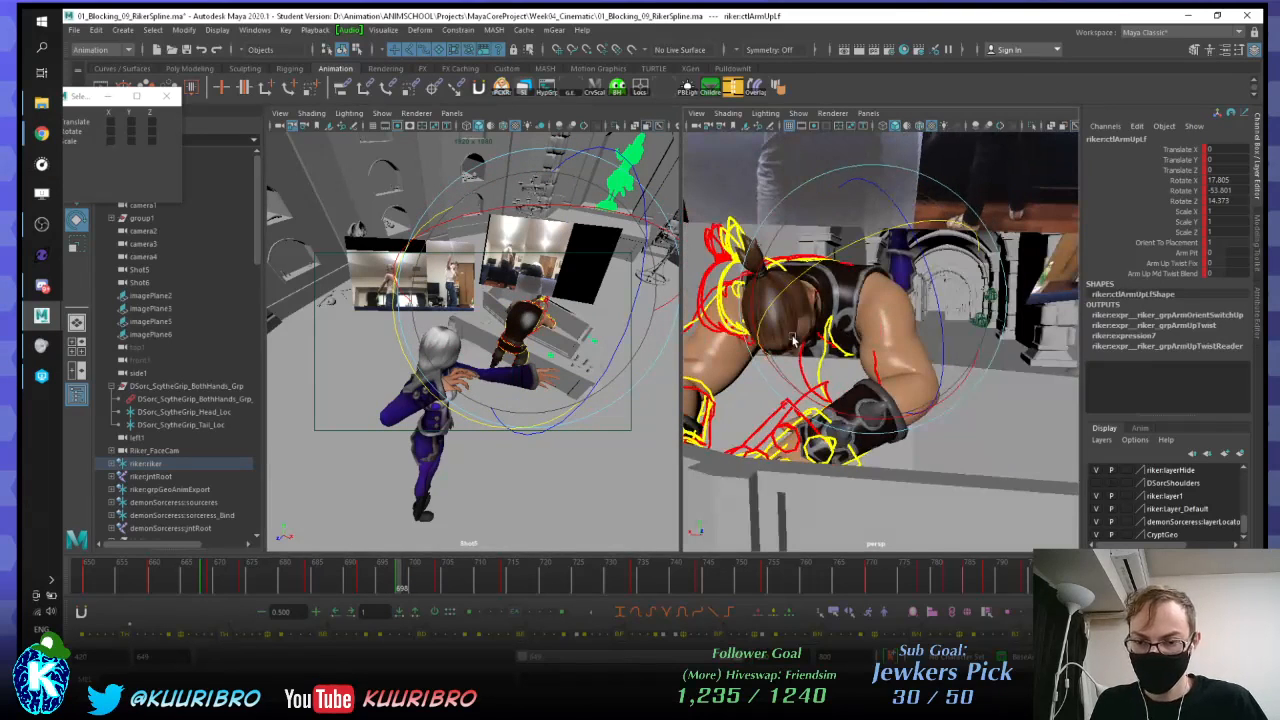
pyautogui.press('Up')
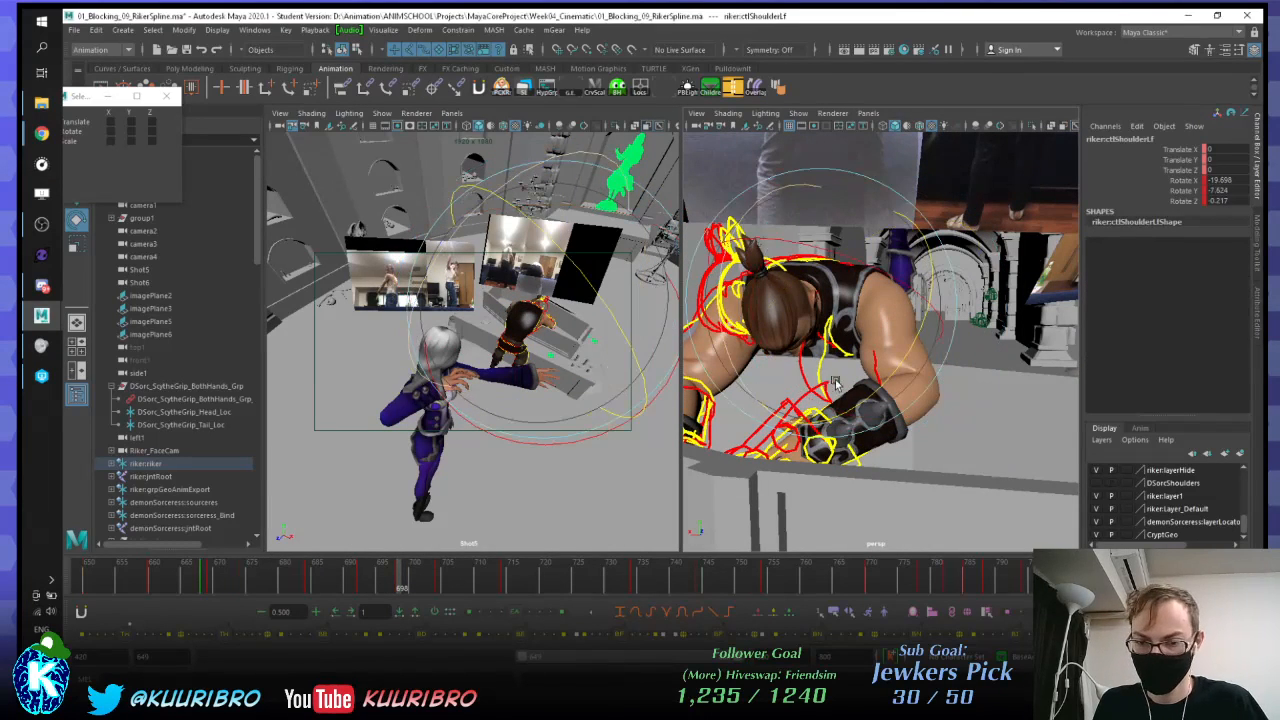
pyautogui.keyDown('alt'); pyautogui.moveTo(830, 394); pyautogui.dragTo(864, 397); pyautogui.keyUp('alt')
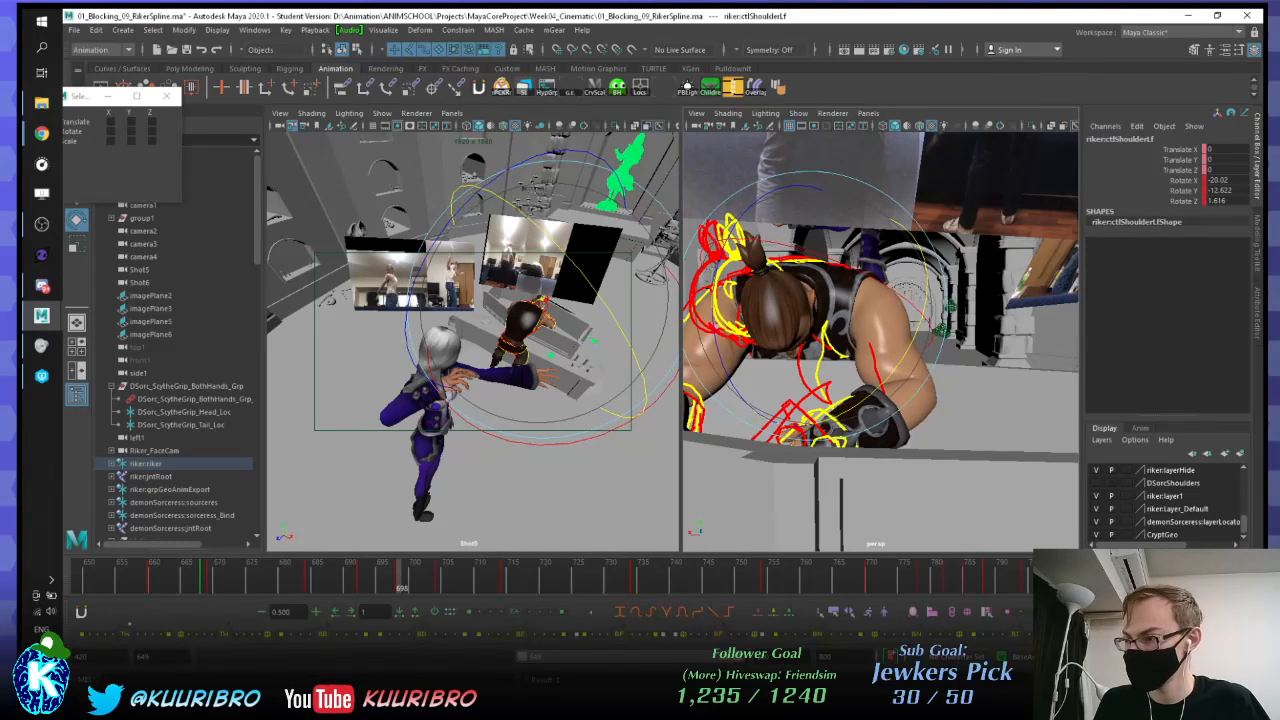
# Step: At frame 698, set the left forearm's bend to Rotate X 50.163 and the left upper arm to Rotate Y -41.972
pyautogui.press('Down')
pyautogui.press('Down')
pyautogui.keyDown('alt'); pyautogui.moveTo(903, 382); pyautogui.dragTo(955, 522); pyautogui.keyUp('alt')
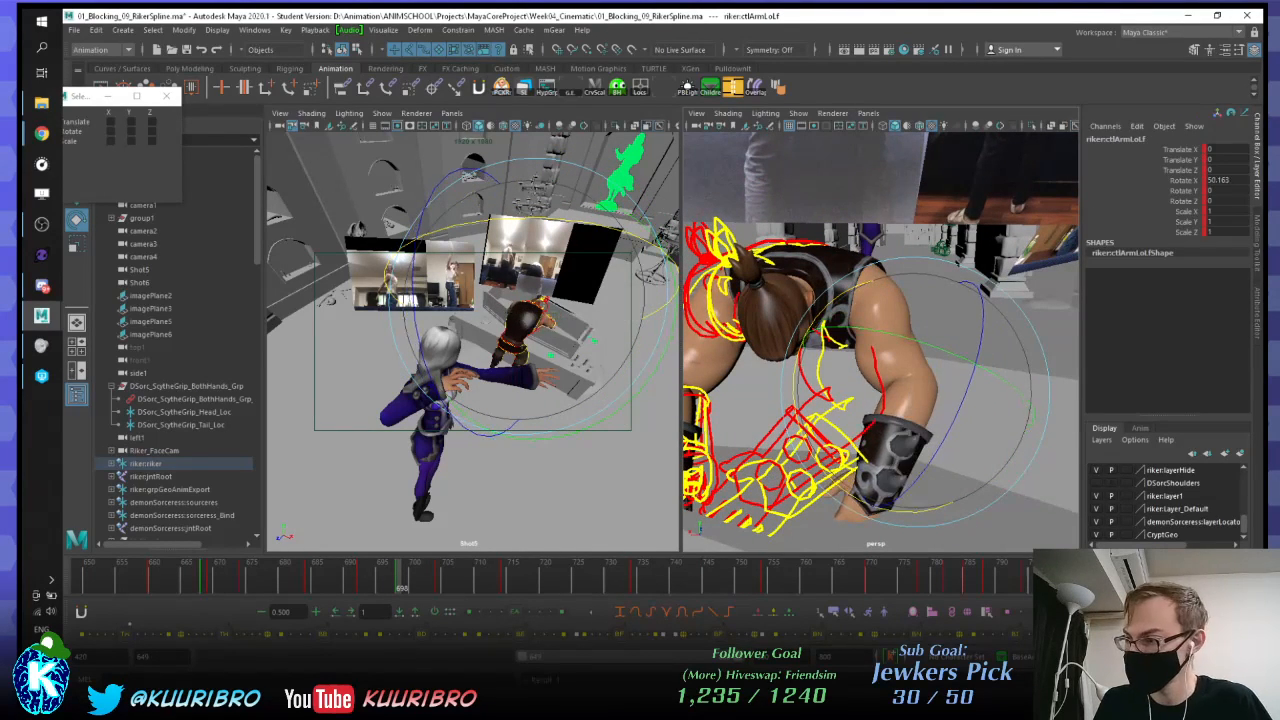
pyautogui.press('Up')
pyautogui.keyDown('alt'); pyautogui.moveTo(905, 380); pyautogui.dragTo(921, 290); pyautogui.keyUp('alt')
pyautogui.keyDown('alt'); pyautogui.moveTo(921, 290); pyautogui.dragTo(925, 356); pyautogui.keyUp('alt')
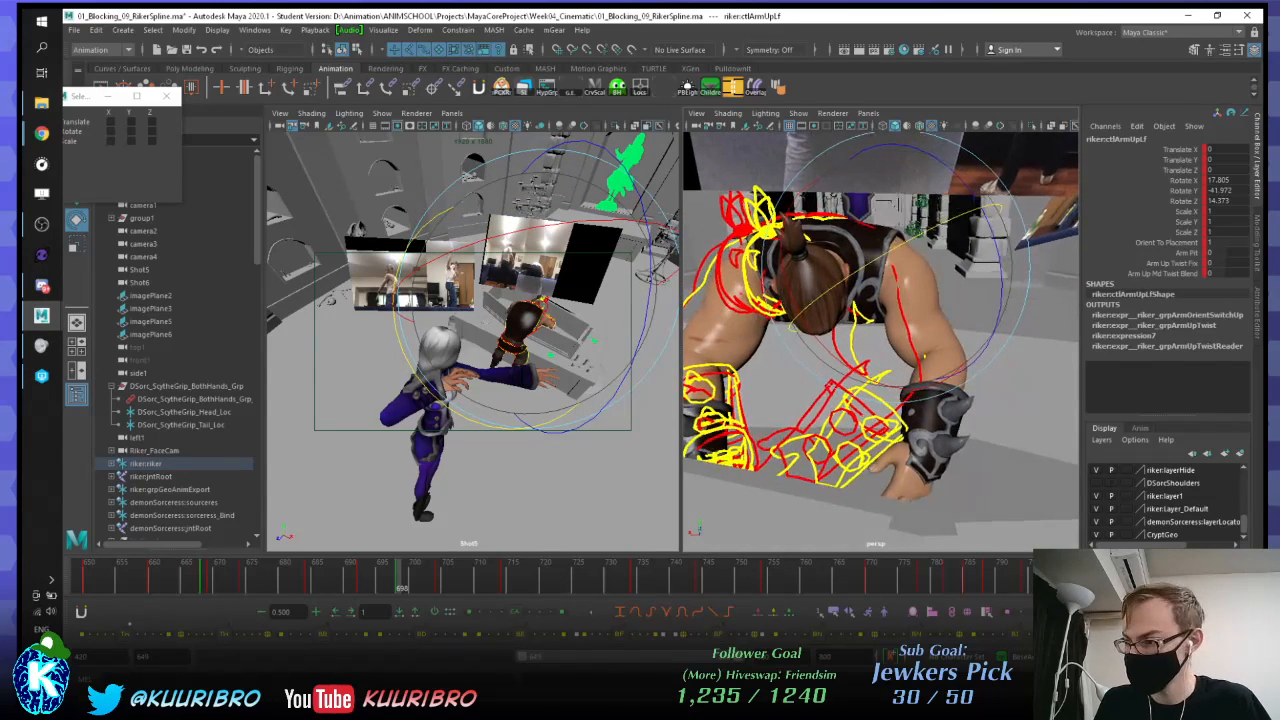
# Step: Rotate Riker's left hand at frame 698 to Rotate X 3.672, Y -8.33, Z -37.05 and compare it with the adjacent keys
pyautogui.click(938, 358)
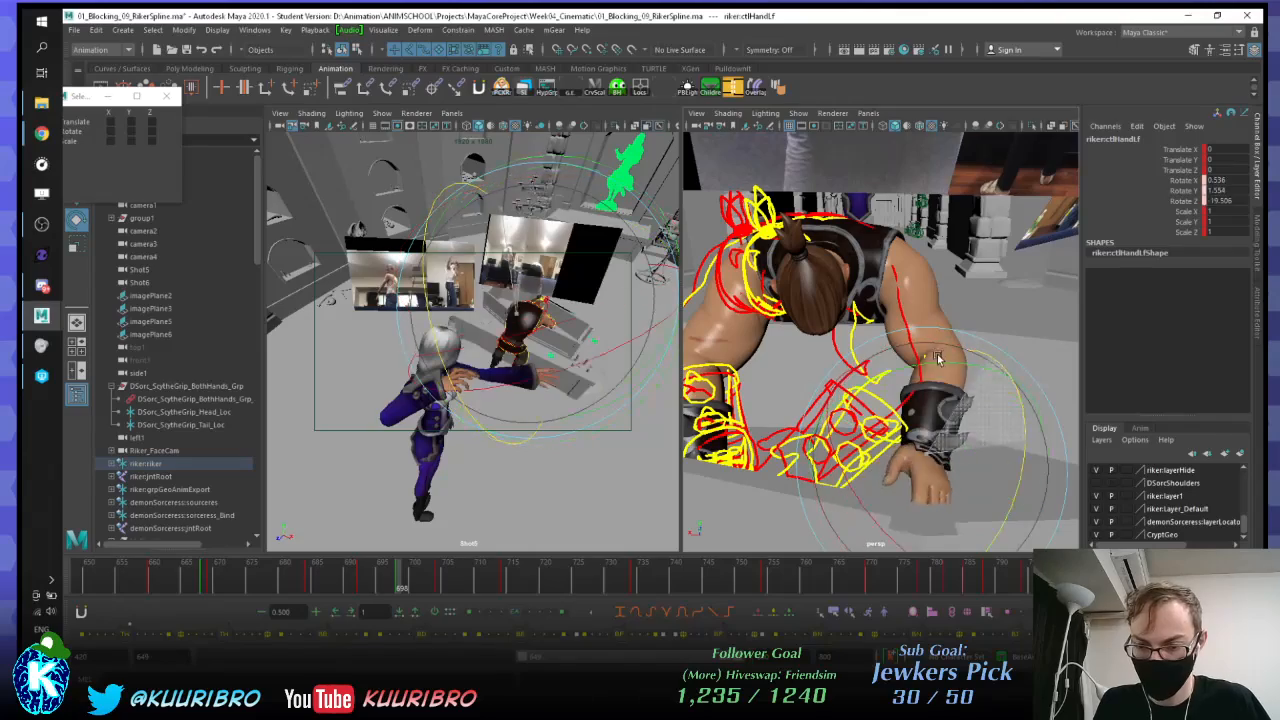
pyautogui.moveTo(938, 358); pyautogui.dragTo(770, 383)
pyautogui.press('.')
pyautogui.press('.')
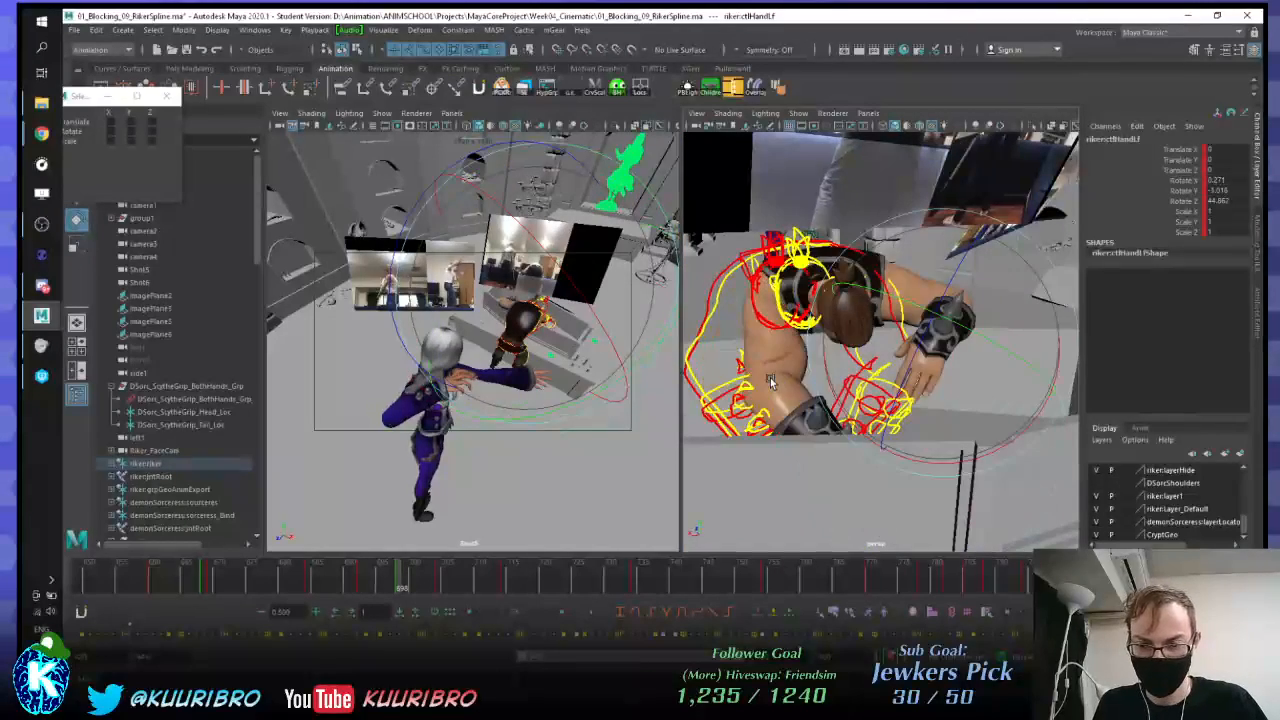
pyautogui.press(',')
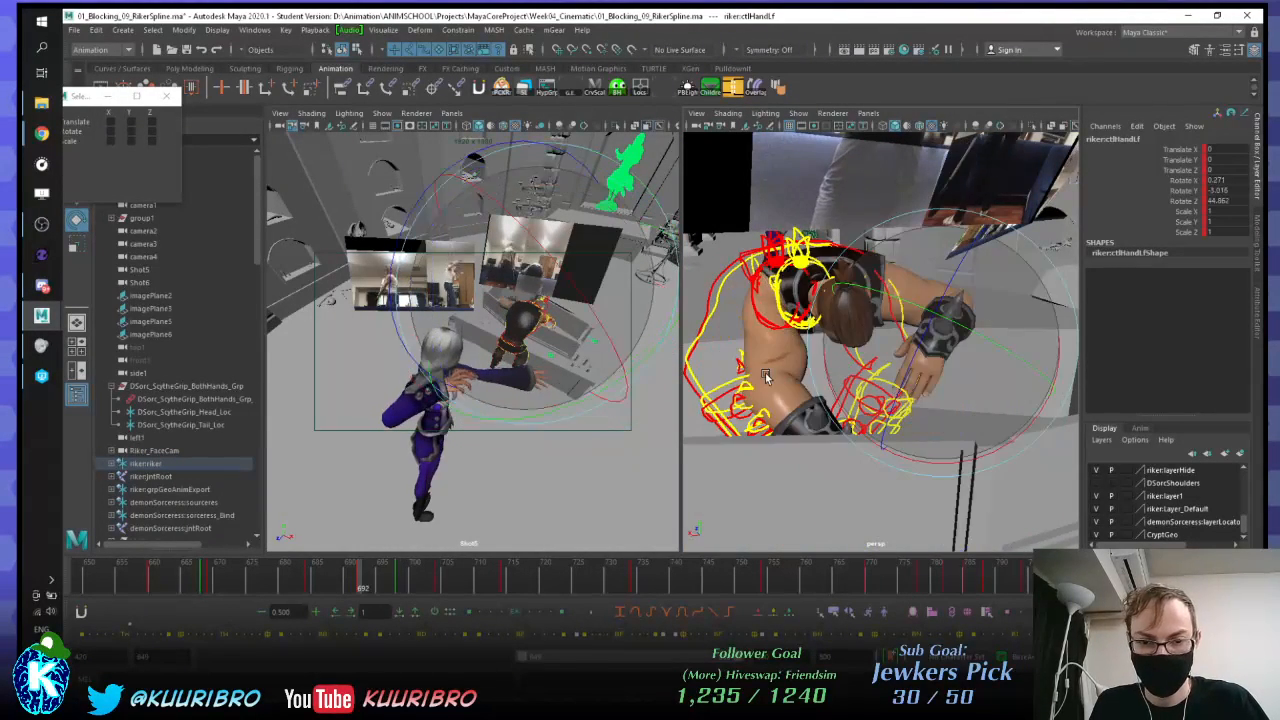
pyautogui.press('.')
pyautogui.press('.')
pyautogui.press(',')
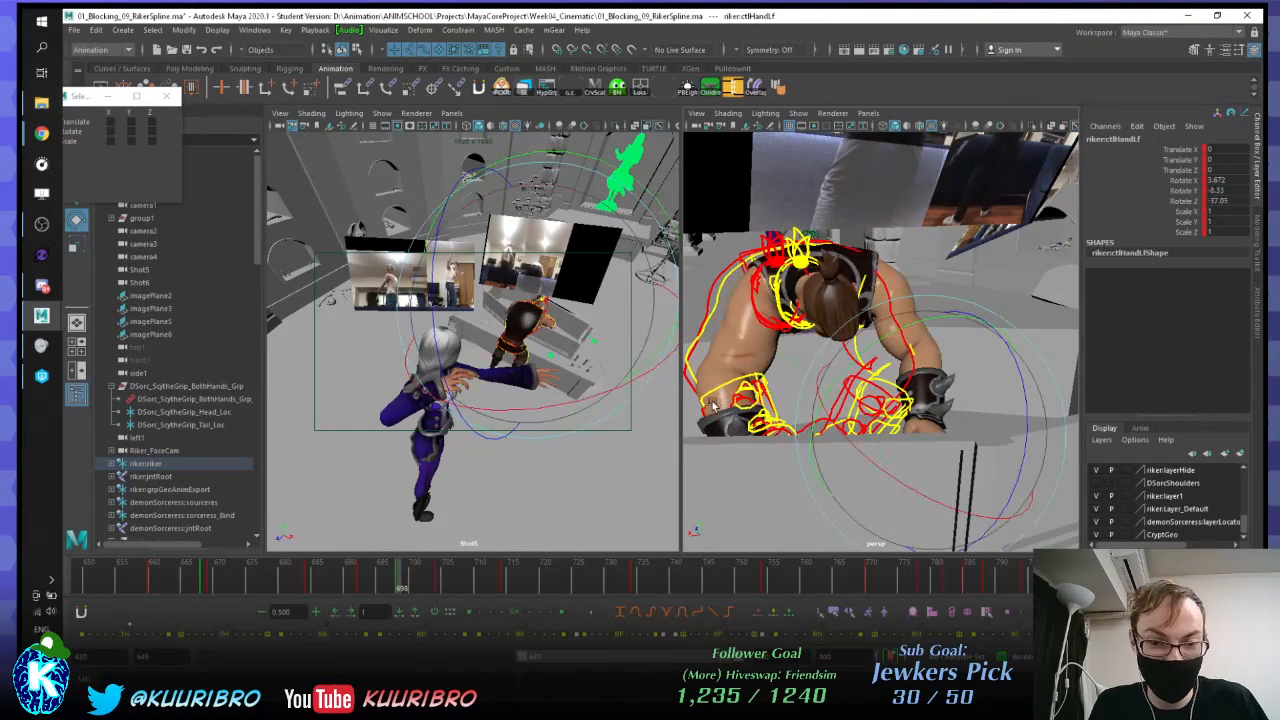
# Step: Inspect Riker's left upper arm at frame 698 from the side and expand its grpArmUpTwist expression output
pyautogui.keyDown('alt'); pyautogui.moveTo(712, 400); pyautogui.dragTo(917, 406, button='right'); pyautogui.keyUp('alt')
pyautogui.keyDown('alt'); pyautogui.moveTo(917, 406); pyautogui.dragTo(831, 386); pyautogui.keyUp('alt')
pyautogui.keyDown('alt'); pyautogui.moveTo(831, 386); pyautogui.dragTo(880, 381, button='right'); pyautogui.keyUp('alt')
pyautogui.keyDown('alt'); pyautogui.moveTo(880, 381); pyautogui.dragTo(854, 363); pyautogui.keyUp('alt')
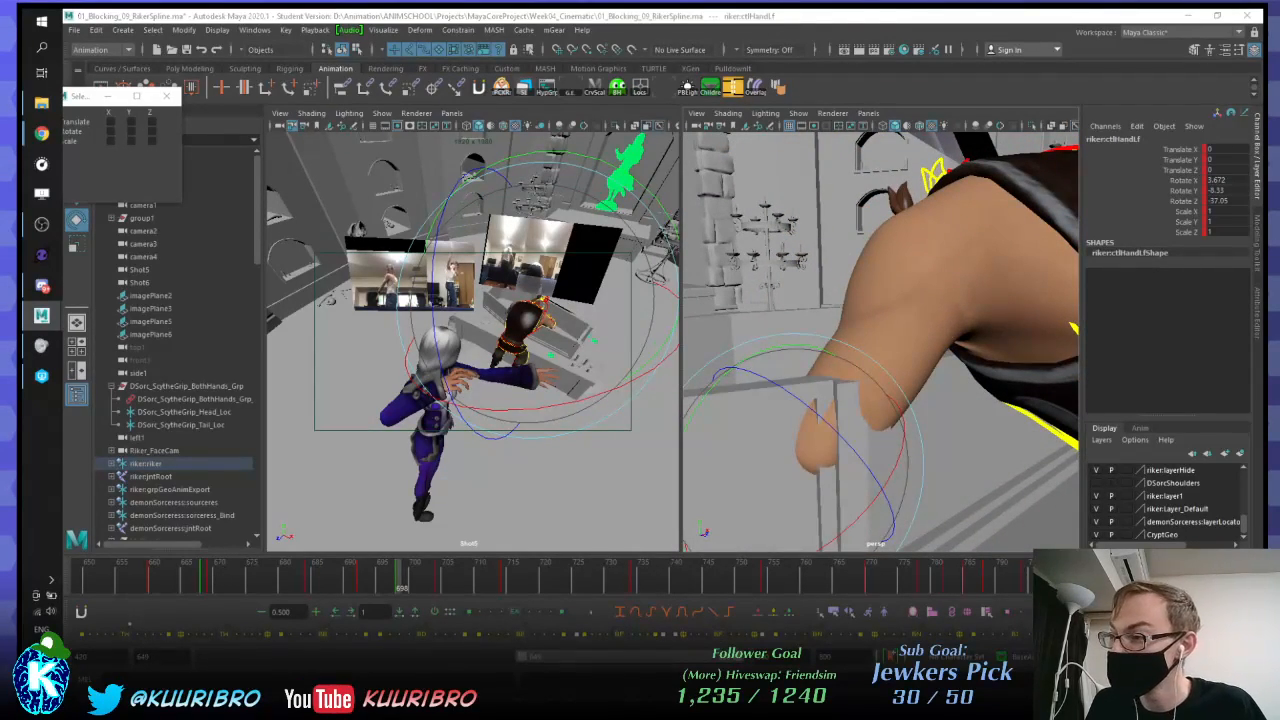
pyautogui.keyDown('alt'); pyautogui.moveTo(903, 340); pyautogui.dragTo(868, 336); pyautogui.keyUp('alt')
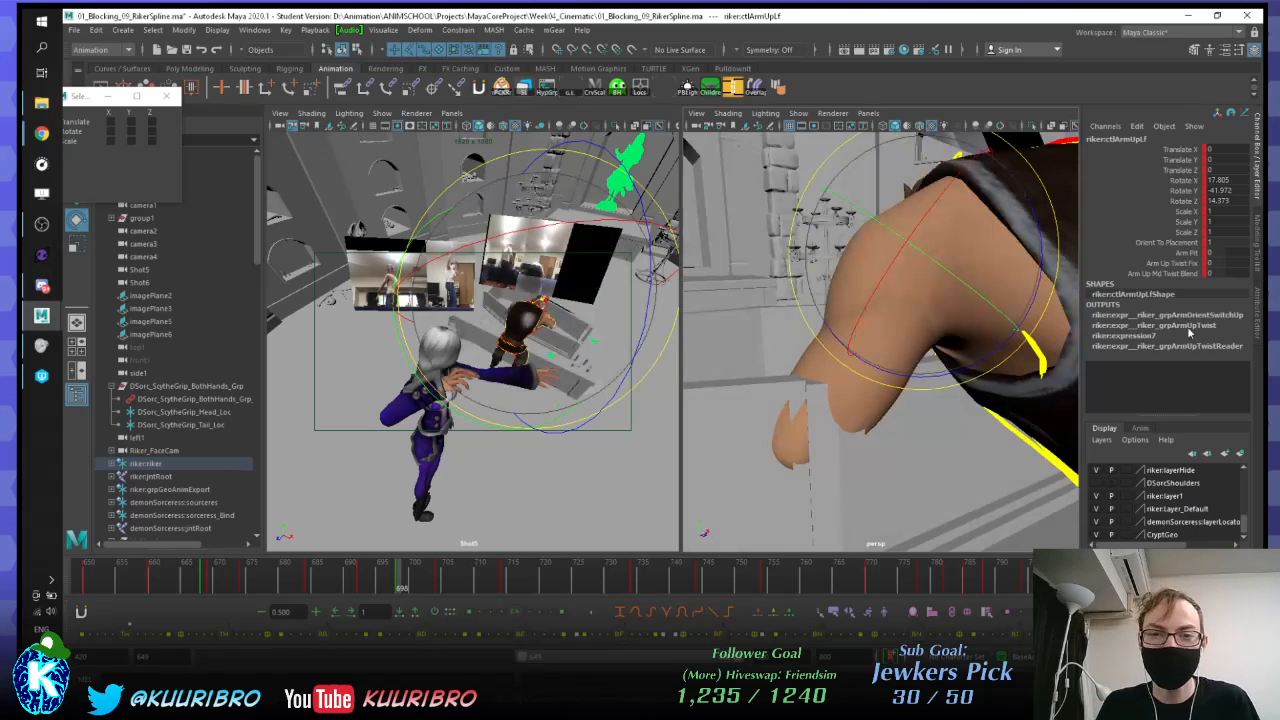
pyautogui.doubleClick(1128, 326)
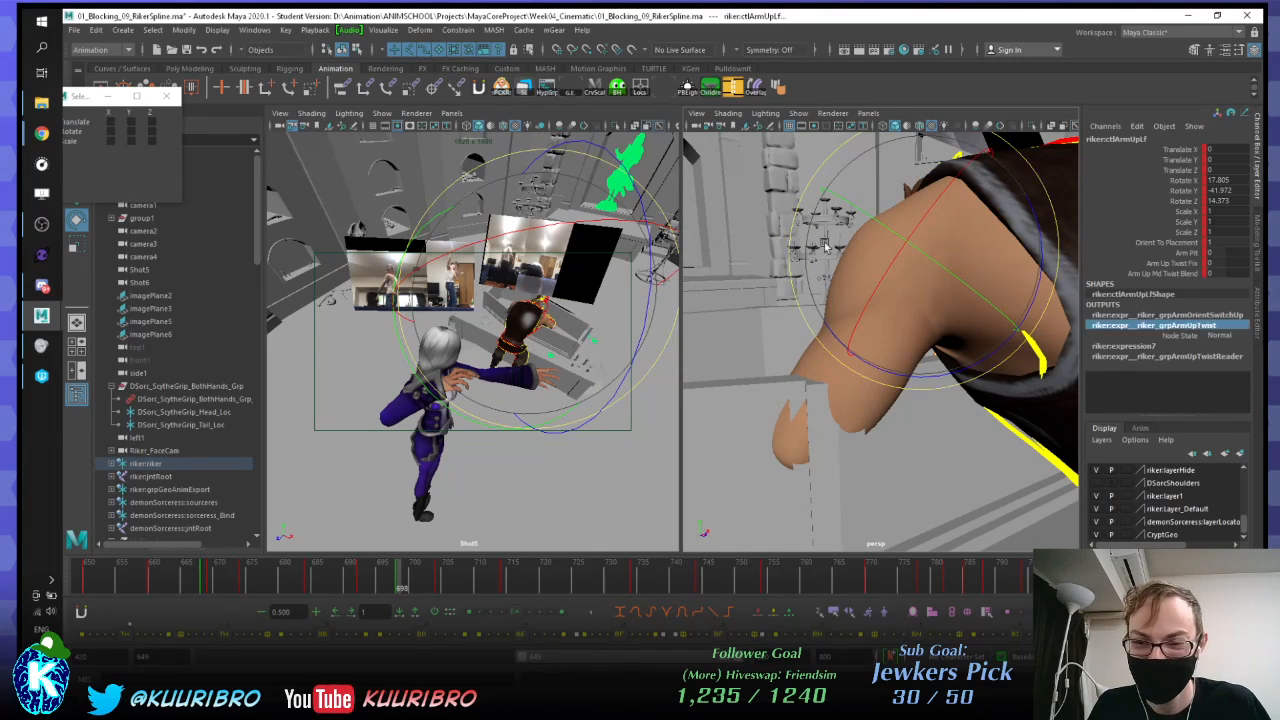
# Step: Rotate Riker's left upper arm at frame 698 to Rotate X 36.77, Y -38.593, Z 17.458 and check it from several angles
pyautogui.keyDown('alt'); pyautogui.moveTo(825, 245); pyautogui.dragTo(913, 382); pyautogui.keyUp('alt')
pyautogui.press('s')
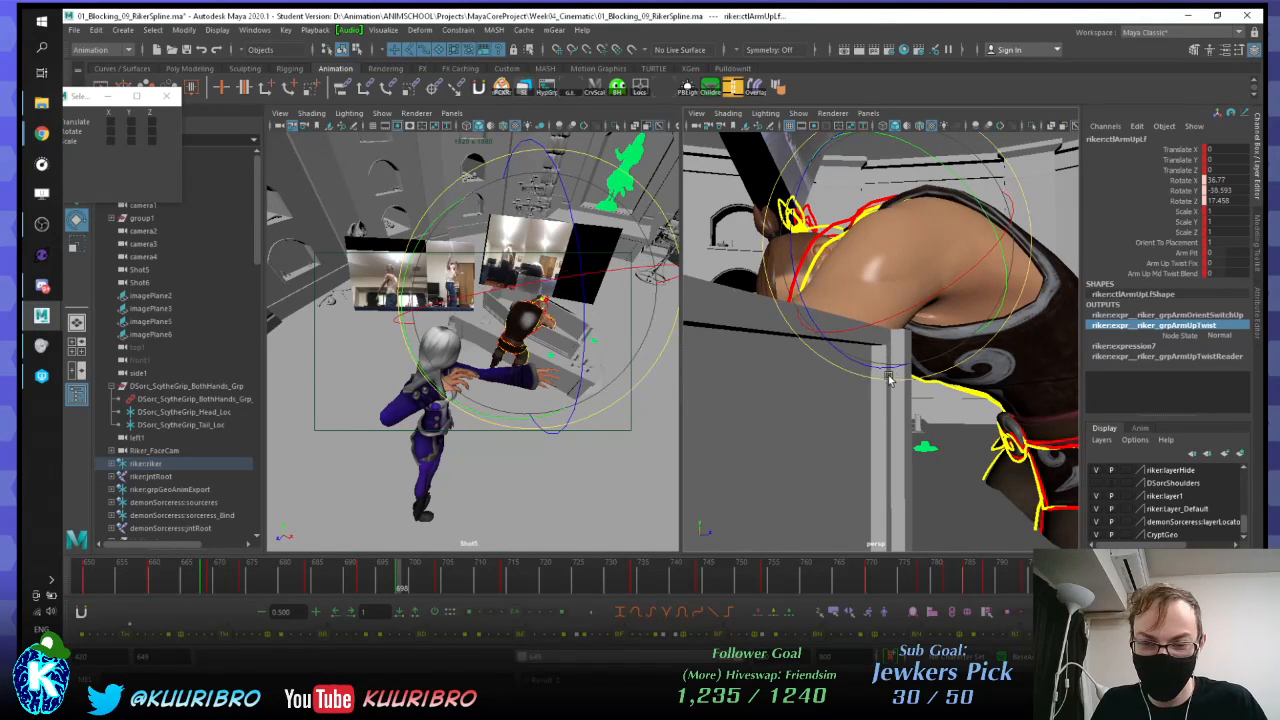
pyautogui.keyDown('alt'); pyautogui.moveTo(888, 378); pyautogui.dragTo(804, 375); pyautogui.keyUp('alt')
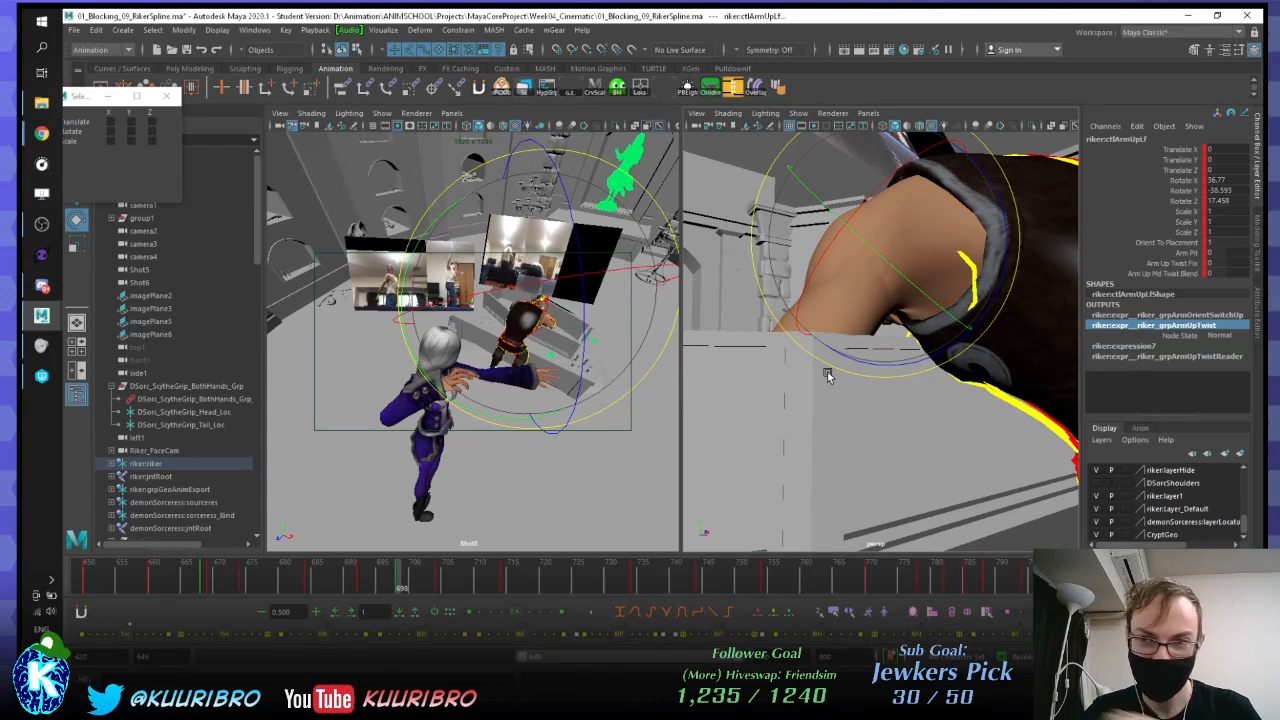
pyautogui.keyDown('alt'); pyautogui.moveTo(828, 375); pyautogui.dragTo(863, 240); pyautogui.keyUp('alt')
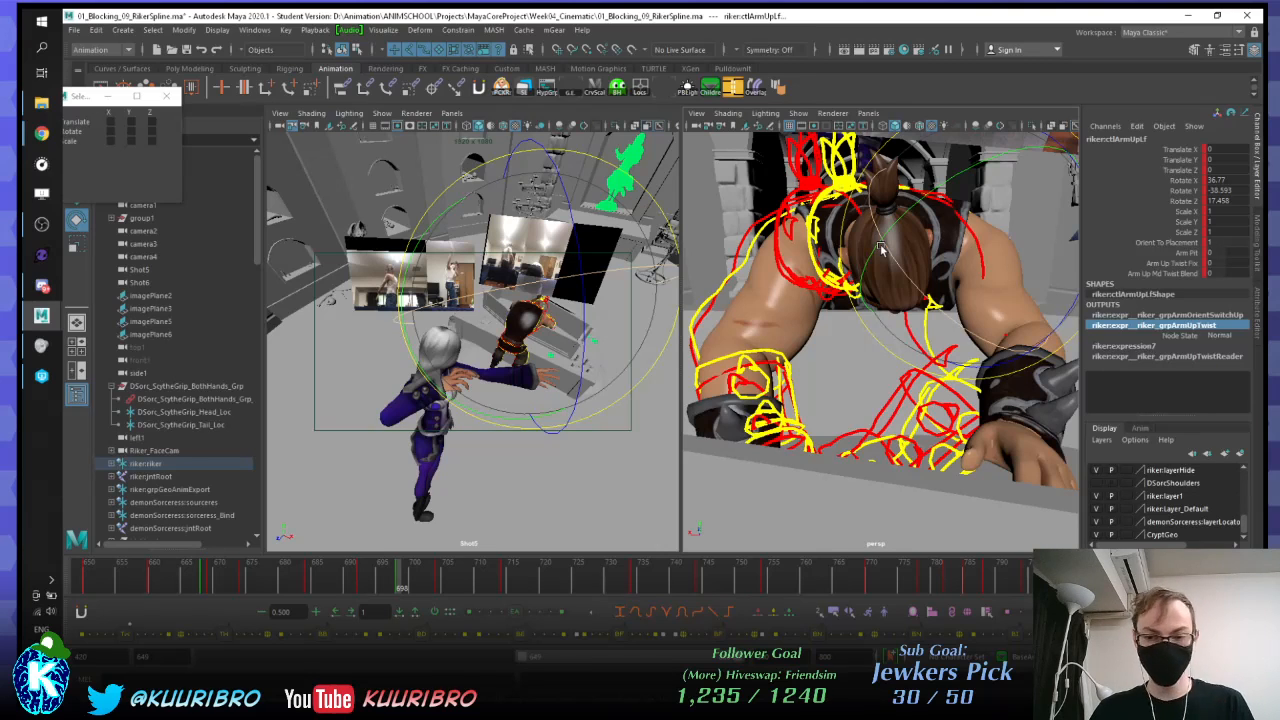
pyautogui.keyDown('alt'); pyautogui.moveTo(880, 250); pyautogui.dragTo(1006, 288); pyautogui.keyUp('alt')
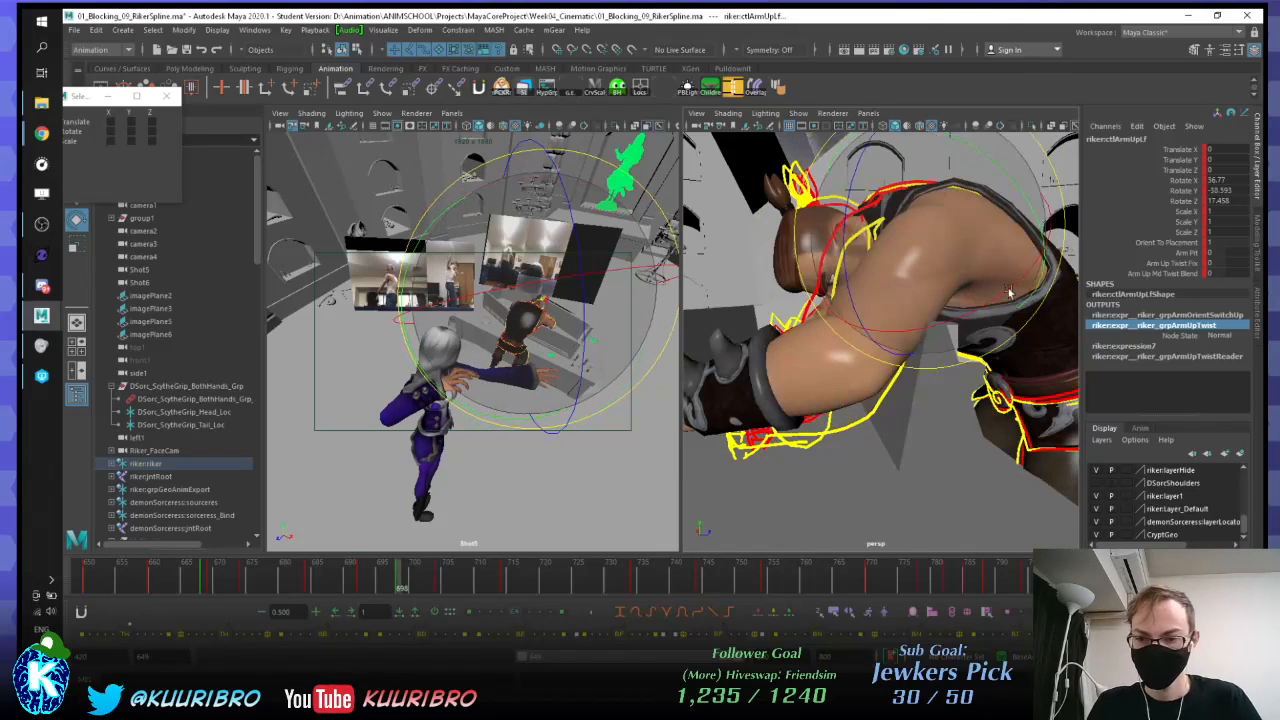
pyautogui.keyDown('alt'); pyautogui.moveTo(932, 270); pyautogui.dragTo(985, 265); pyautogui.keyUp('alt')
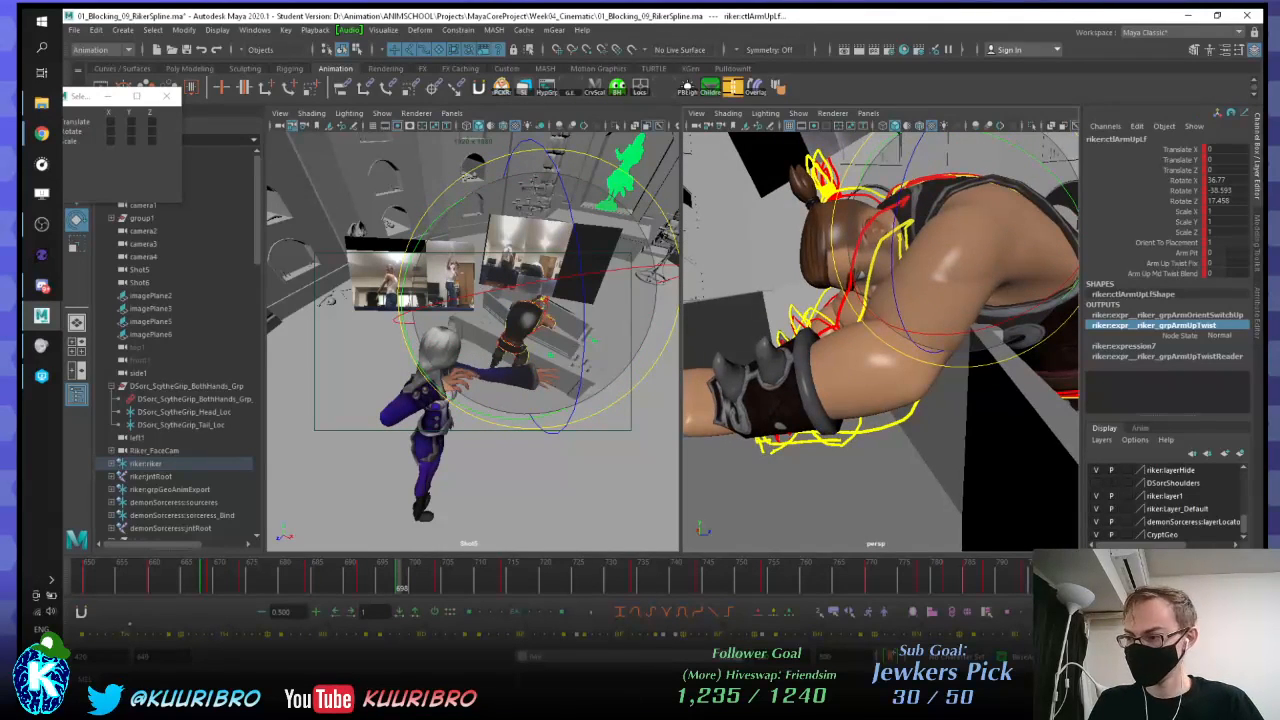
# Step: Rotate Riker's left shoulder at frame 698 to Rotate X -23.23, Y -17.859, Z 2.894
pyautogui.press('Down')
pyautogui.press('Up')
pyautogui.press('Up')
pyautogui.keyDown('alt'); pyautogui.moveTo(942, 308); pyautogui.dragTo(906, 292); pyautogui.keyUp('alt')
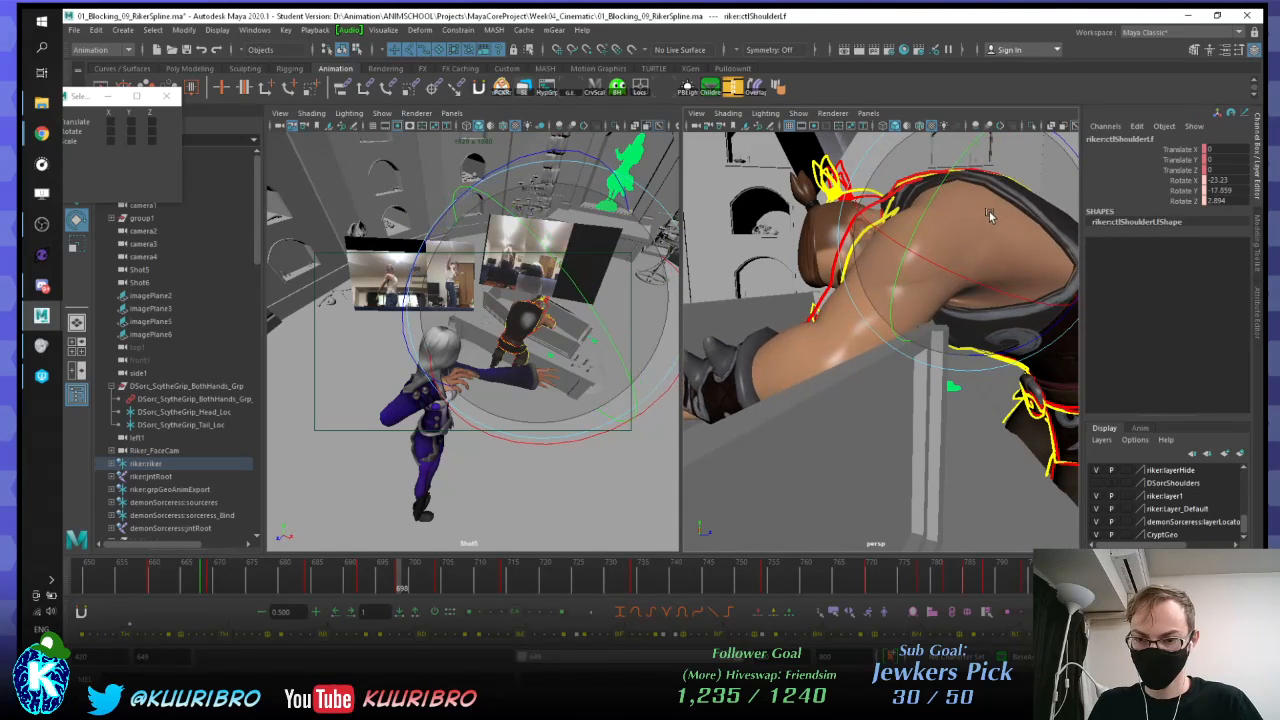
# Step: Rotate Riker's left upper arm at frame 698 to Rotate X 34.027, Y -47.646, Z 17.783
pyautogui.press('Down')
pyautogui.keyDown('alt'); pyautogui.moveTo(907, 412); pyautogui.dragTo(815, 343); pyautogui.keyUp('alt')
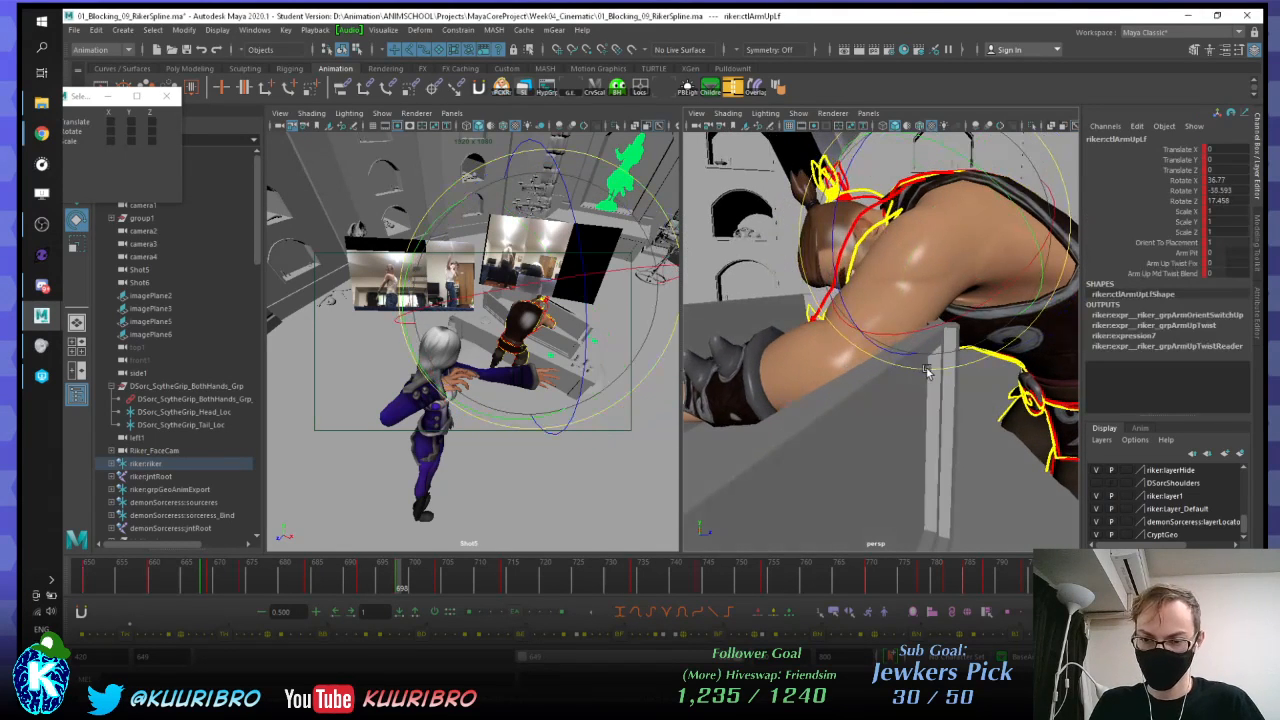
pyautogui.moveTo(928, 371)
pyautogui.mouseDown()
pyautogui.moveTo(857, 369)
pyautogui.moveTo(934, 366)
pyautogui.moveTo(920, 371)
pyautogui.mouseUp()
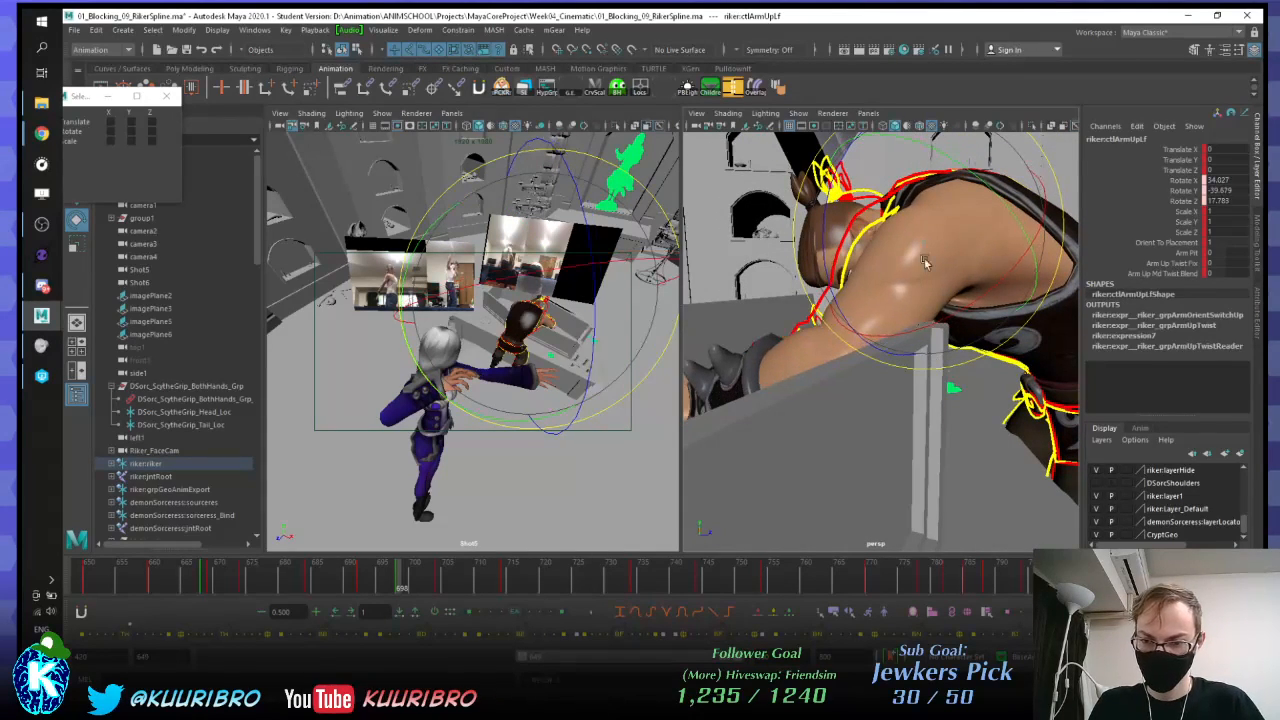
pyautogui.moveTo(981, 178); pyautogui.dragTo(964, 161)
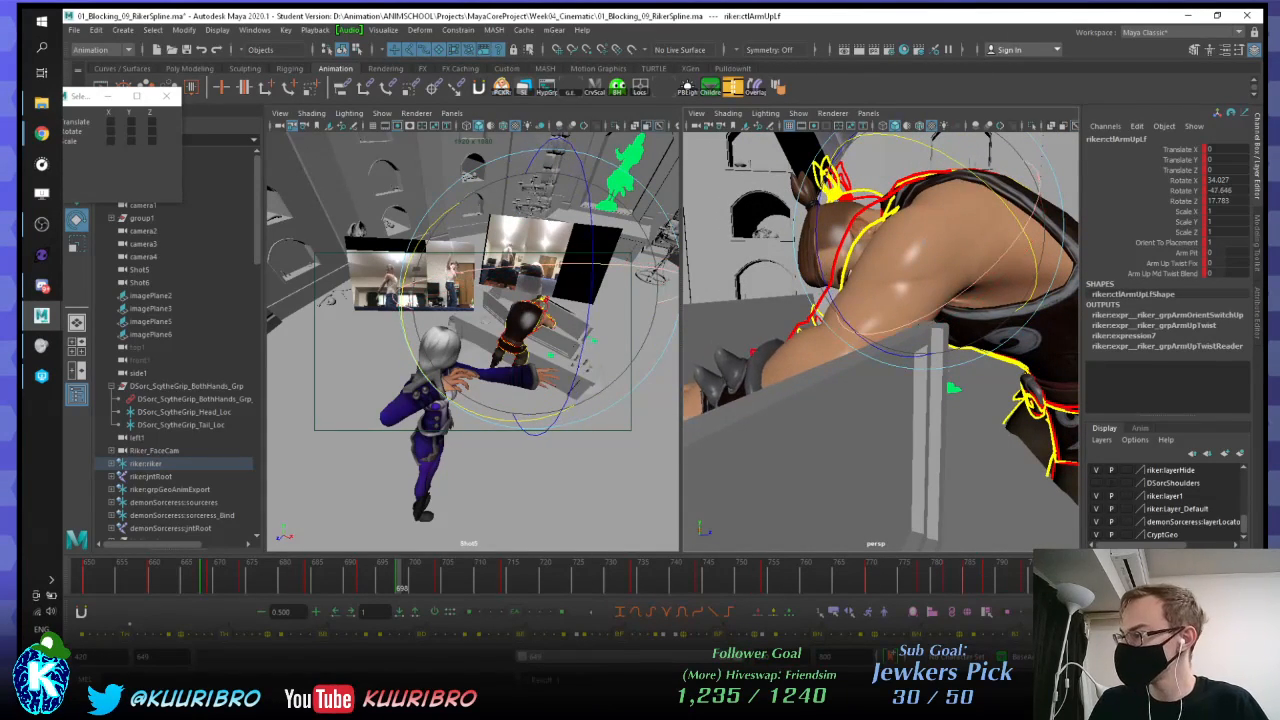
# Step: Switch to Discord, view a voice-channel member's options without changing them, and return to Maya
pyautogui.click(41, 285)
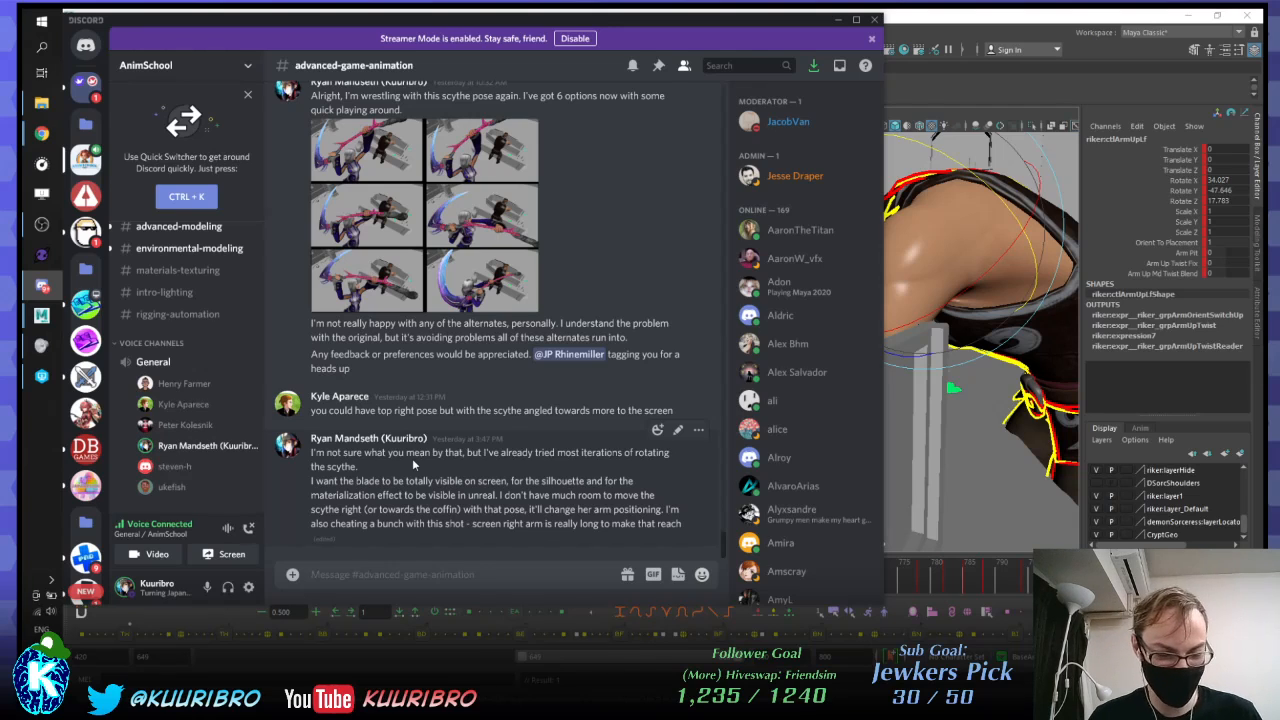
pyautogui.rightClick(186, 466)
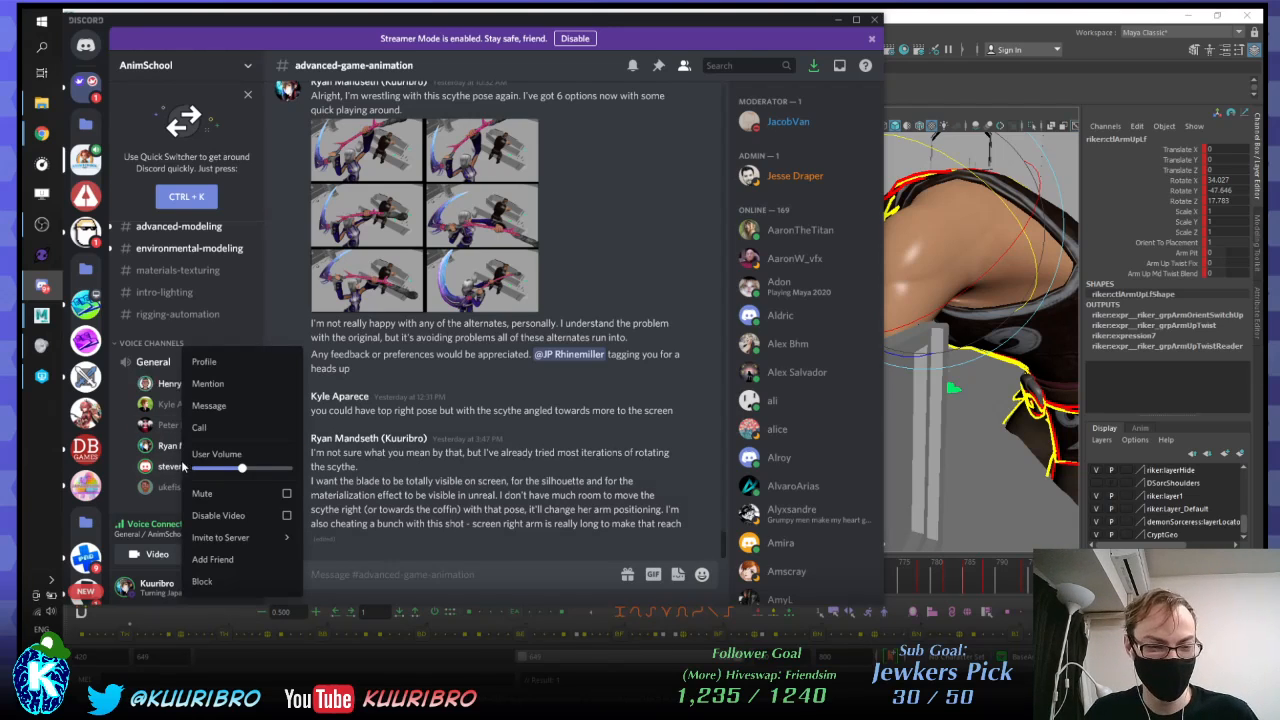
pyautogui.click(137, 510)
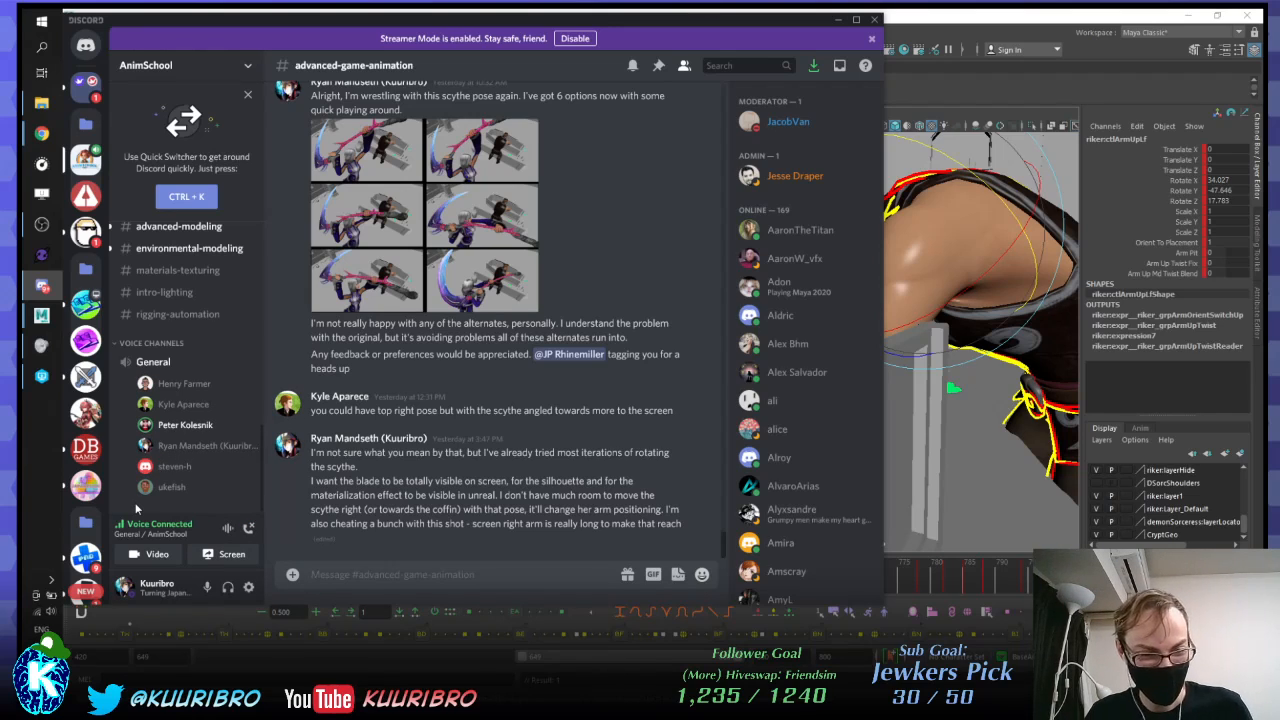
pyautogui.click(953, 14)
# Step: Compare Riker's left arm and shoulder poses across the keys between frames 692 and 714
pyautogui.keyDown('alt'); pyautogui.moveTo(819, 199); pyautogui.dragTo(923, 322); pyautogui.keyUp('alt')
pyautogui.press(',')
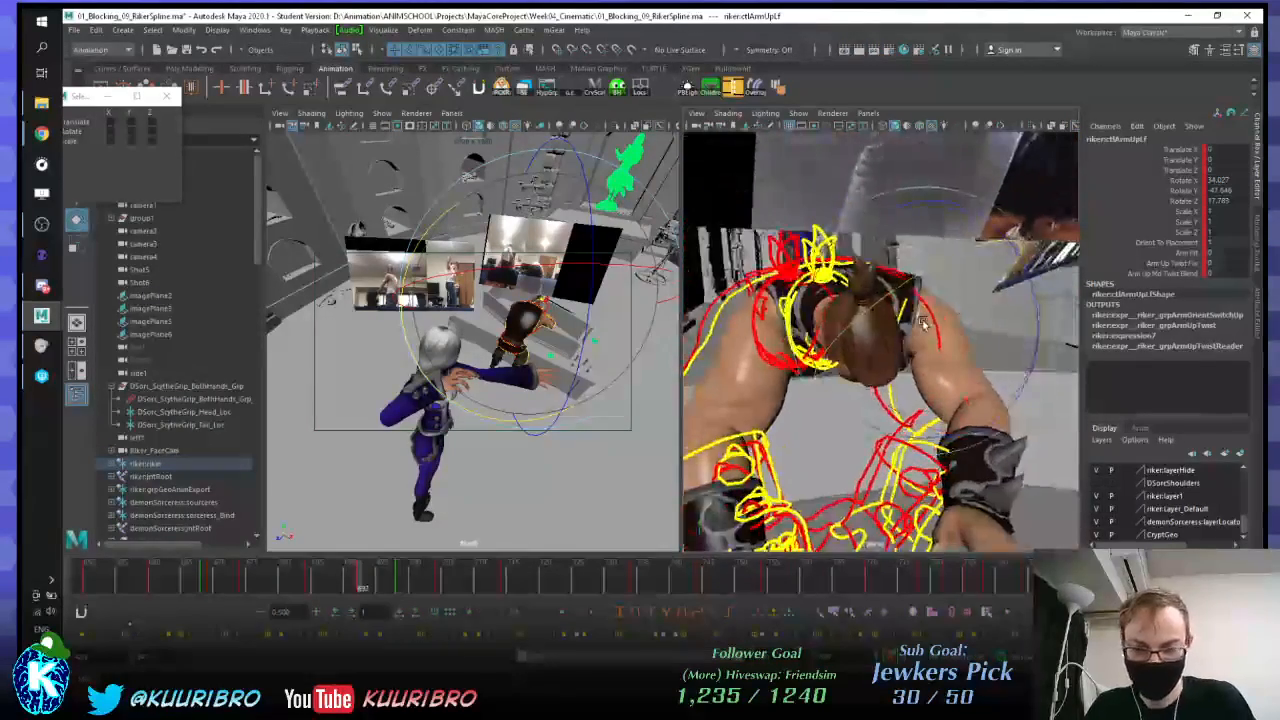
pyautogui.press('.')
pyautogui.press('.')
pyautogui.press('.')
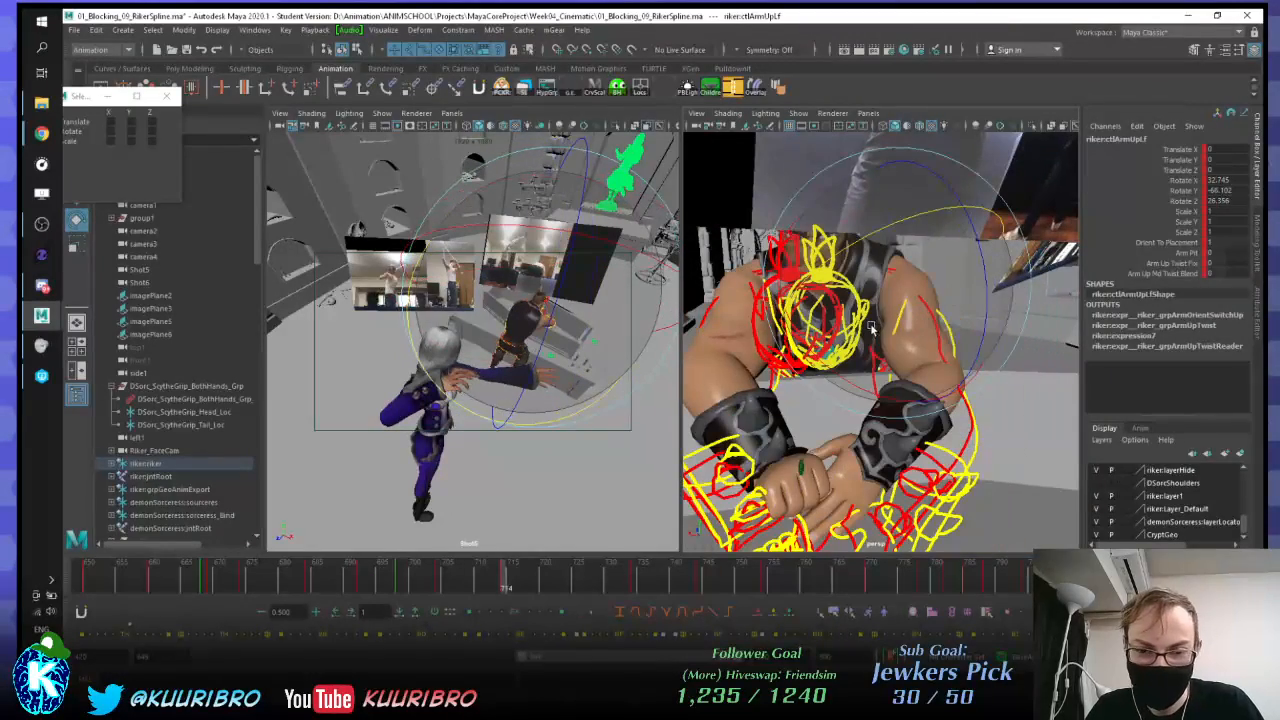
pyautogui.press(',')
pyautogui.press(',')
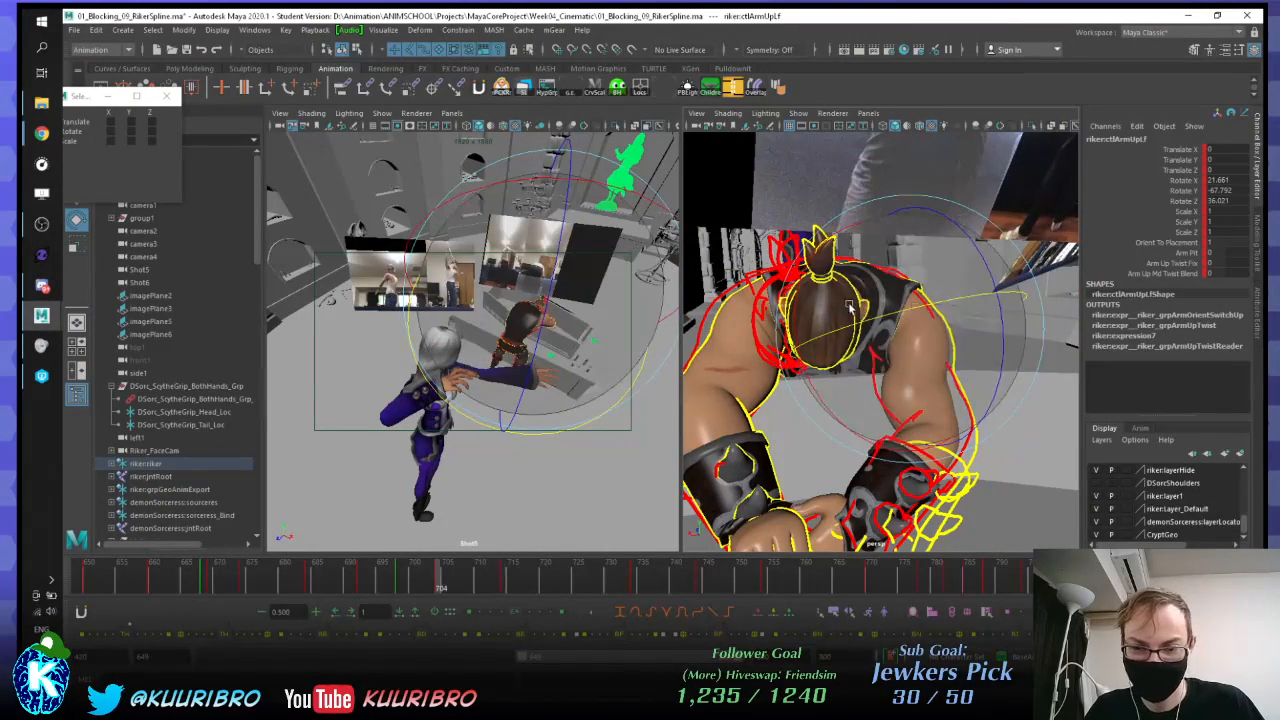
pyautogui.keyDown('alt'); pyautogui.moveTo(870, 330); pyautogui.dragTo(930, 360); pyautogui.keyUp('alt')
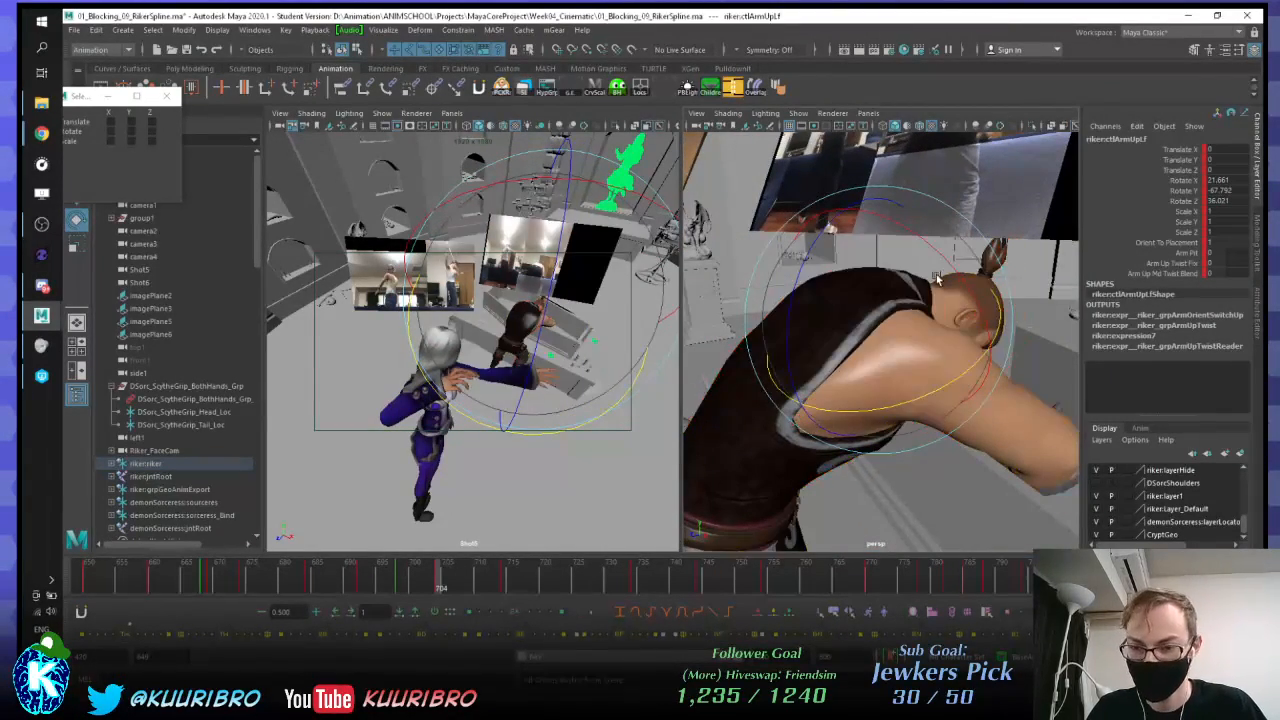
# Step: Frame the reference video together with Riker's back in the perspective view and examine the pose at frame 718
pyautogui.keyDown('alt'); pyautogui.moveTo(820, 280); pyautogui.dragTo(866, 283); pyautogui.keyUp('alt')
pyautogui.keyDown('alt'); pyautogui.moveTo(866, 283); pyautogui.dragTo(858, 322, button='middle'); pyautogui.keyUp('alt')
pyautogui.keyDown('alt'); pyautogui.moveTo(858, 323); pyautogui.dragTo(890, 349); pyautogui.keyUp('alt')
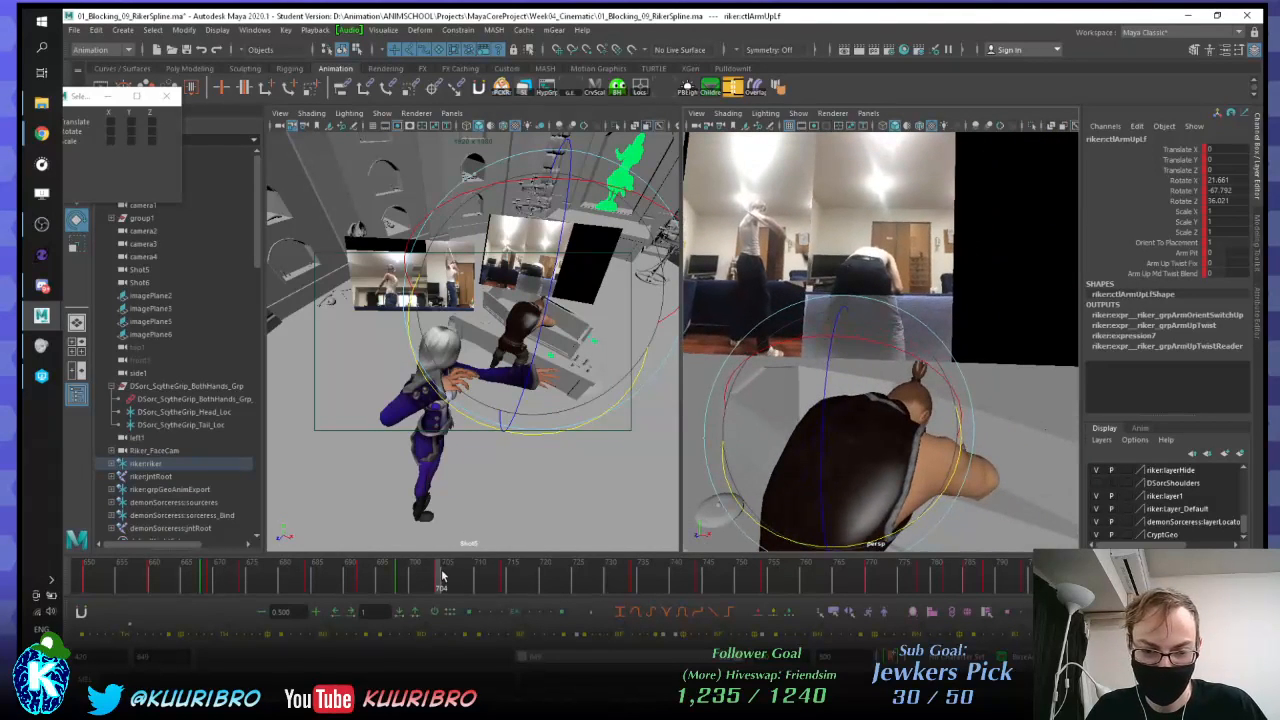
pyautogui.moveTo(443, 576); pyautogui.dragTo(531, 578)
pyautogui.press('e')
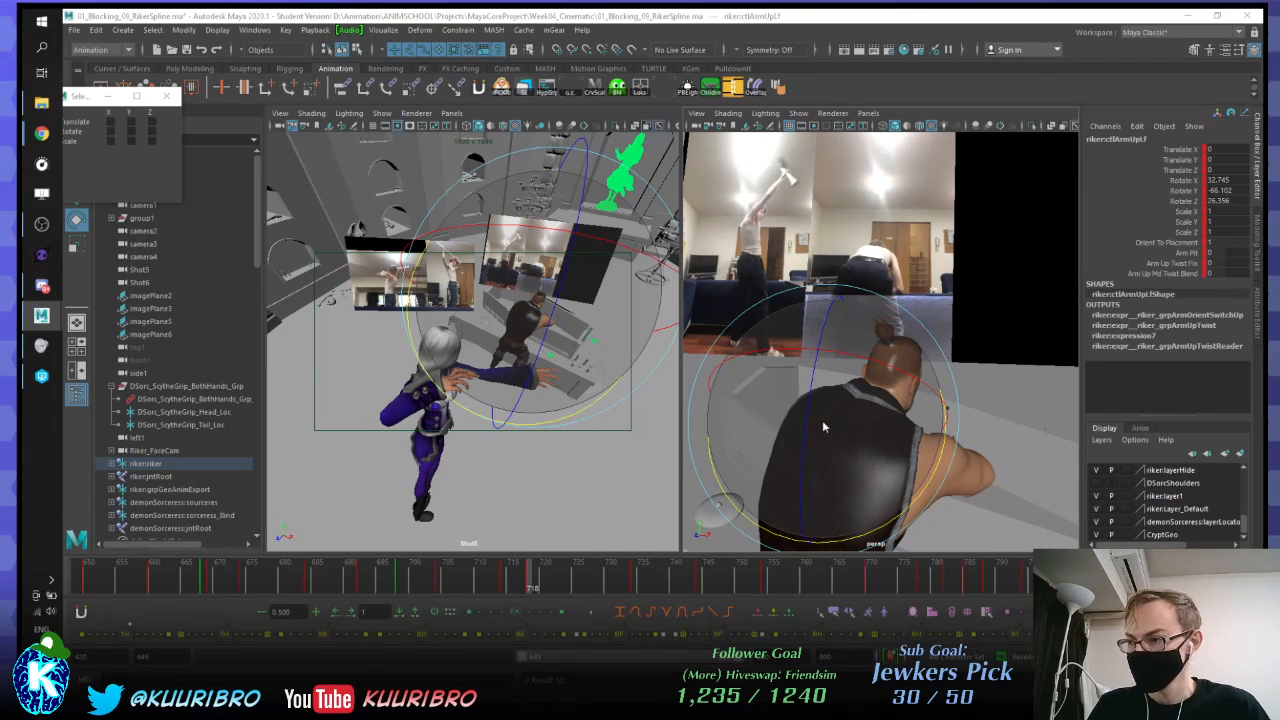
pyautogui.keyDown('alt'); pyautogui.moveTo(949, 250); pyautogui.dragTo(921, 243, button='middle'); pyautogui.keyUp('alt')
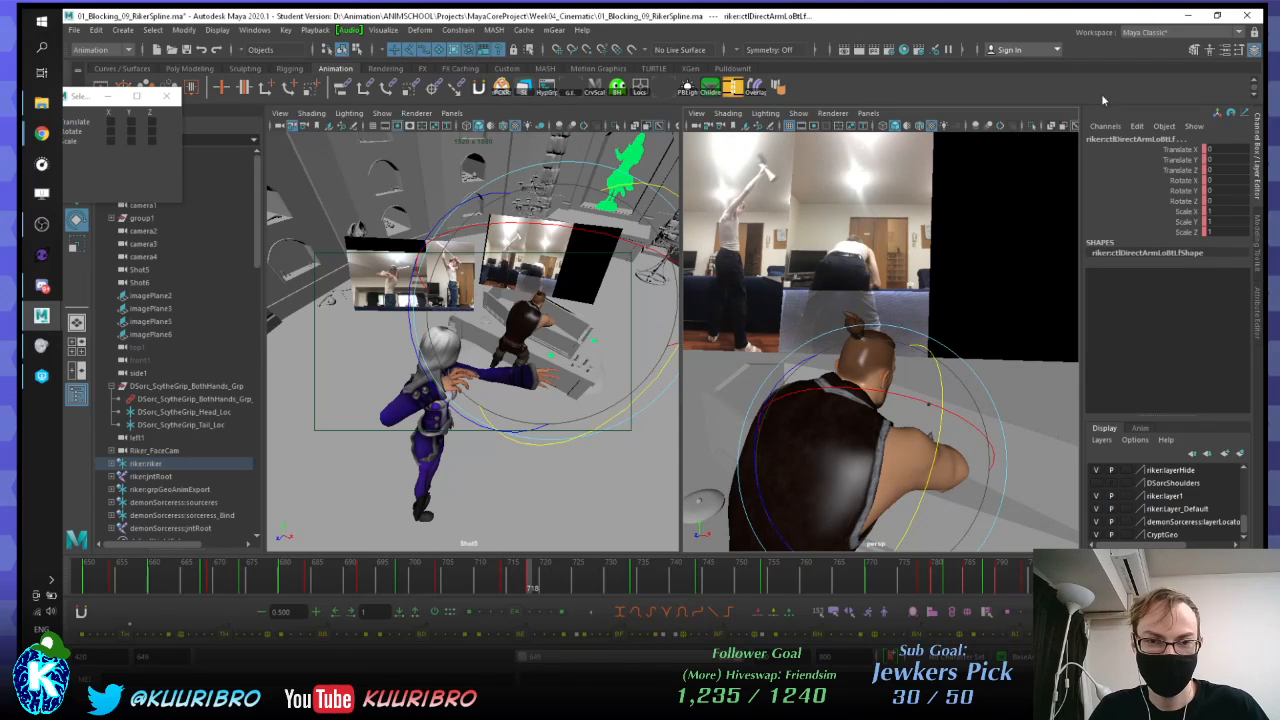
pyautogui.keyDown('alt'); pyautogui.moveTo(918, 258); pyautogui.dragTo(936, 264, button='middle'); pyautogui.keyUp('alt')
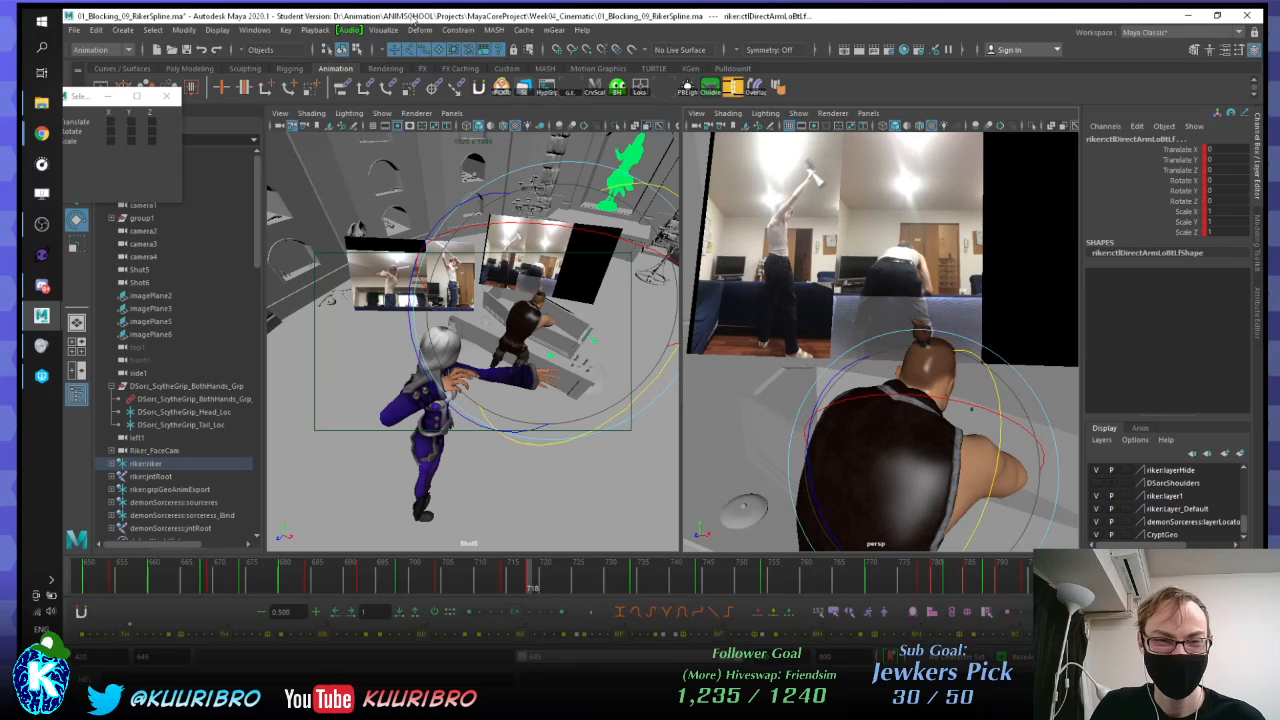
pyautogui.keyDown('alt'); pyautogui.moveTo(941, 257); pyautogui.dragTo(939, 246); pyautogui.keyUp('alt')
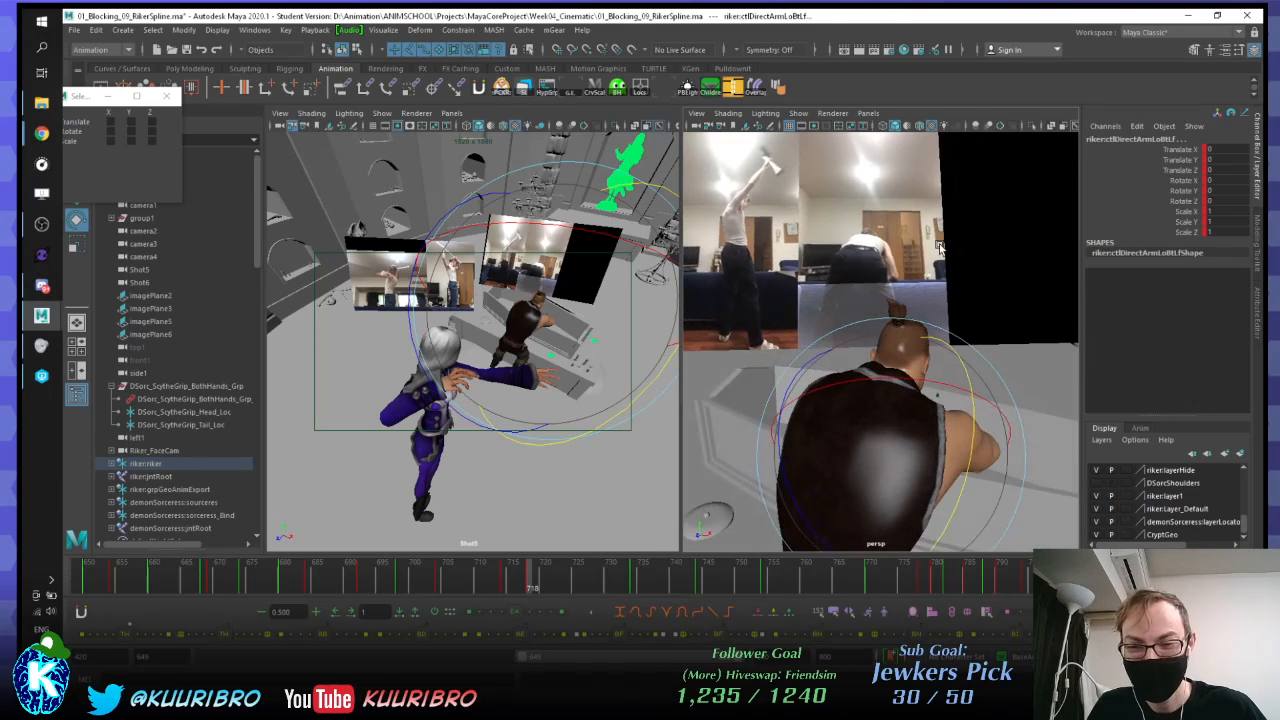
# Step: Select Riker's body control and study the reference motion frame by frame from frame 704 back to 692
pyautogui.press(',')
pyautogui.press(',')
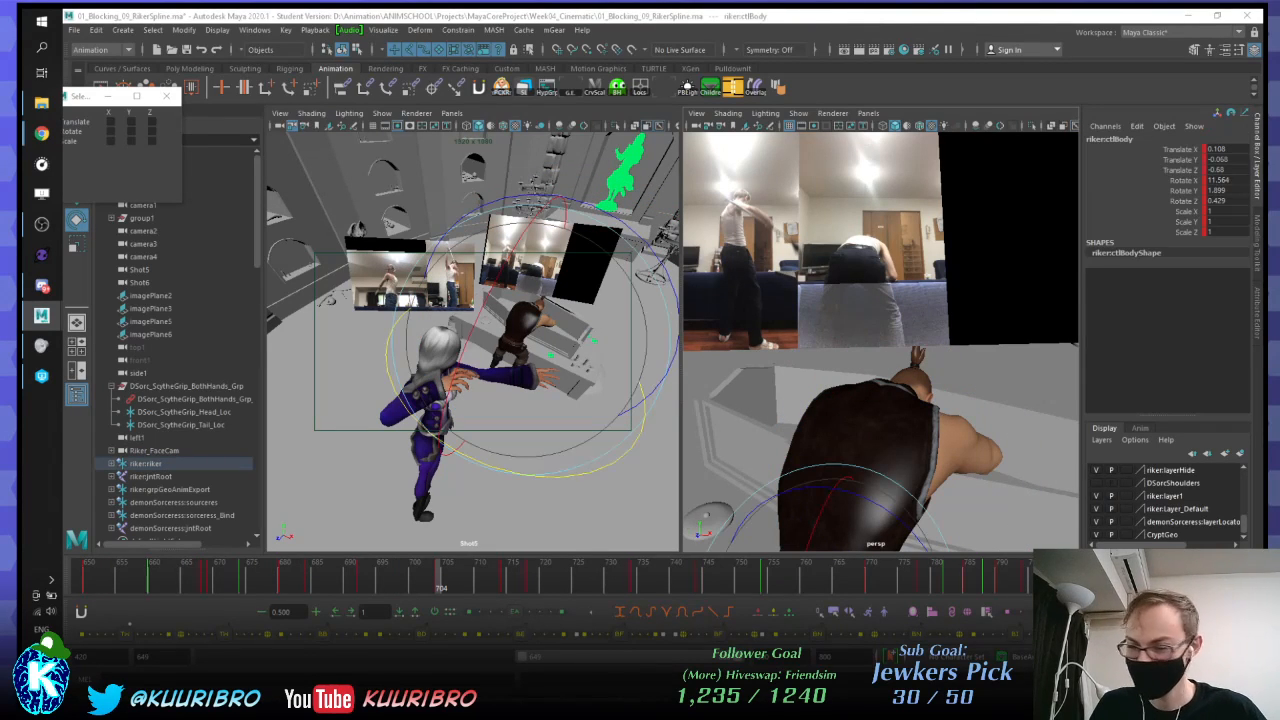
pyautogui.hotkey('alt', ',')
pyautogui.hotkey('alt', ',')
pyautogui.hotkey('alt', ',')
pyautogui.hotkey('alt', ',')
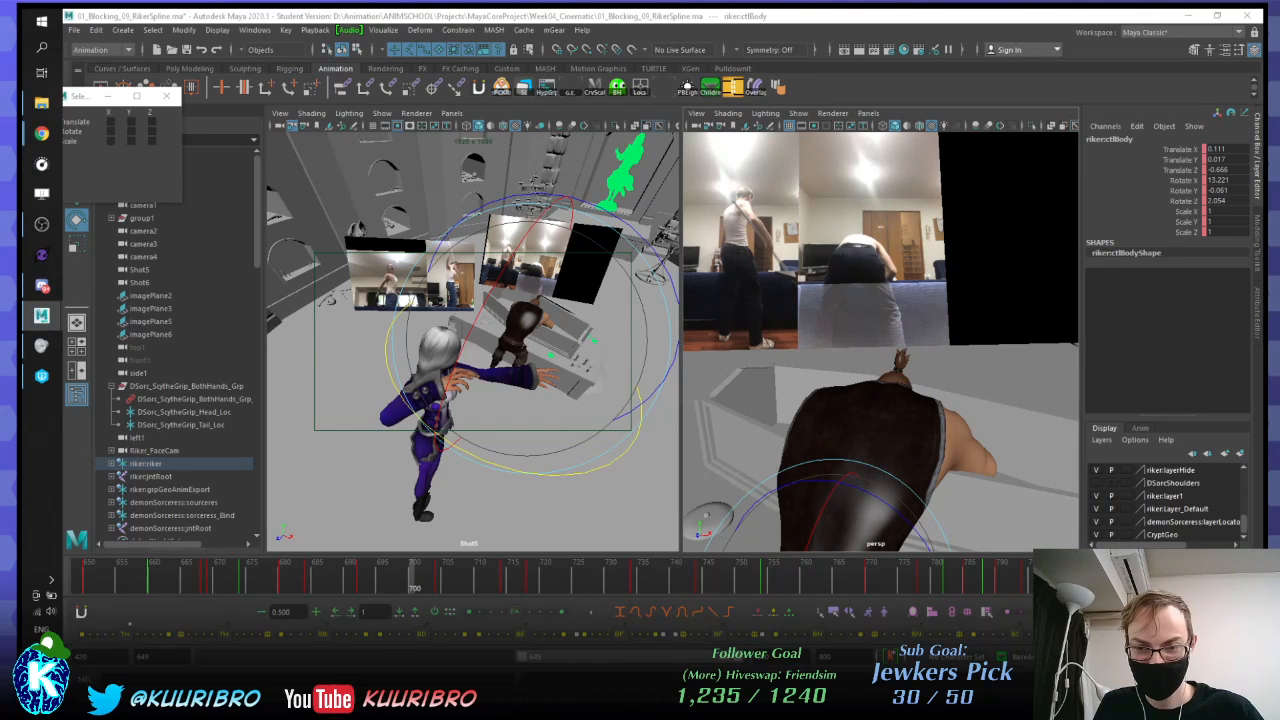
pyautogui.hotkey('alt', ',')
pyautogui.hotkey('alt', ',')
pyautogui.hotkey('alt', ',')
pyautogui.hotkey('alt', ',')
pyautogui.hotkey('alt', ',')
pyautogui.hotkey('alt', ',')
pyautogui.hotkey('alt', ',')
pyautogui.hotkey('alt', ',')
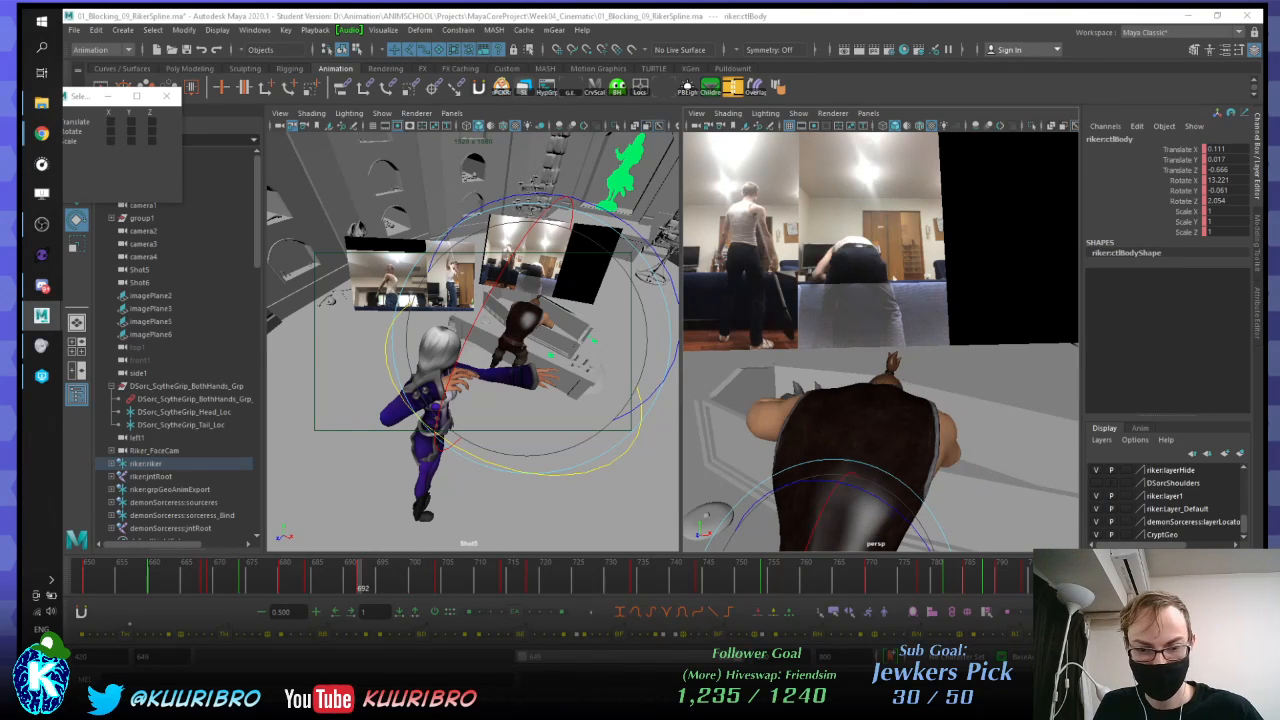
pyautogui.press('.')
pyautogui.press('.')
pyautogui.press(',')
# Step: Key Riker's body control at frame 710 and compare it with the neighbouring keys up to frame 718
pyautogui.hotkey('alt', '.')
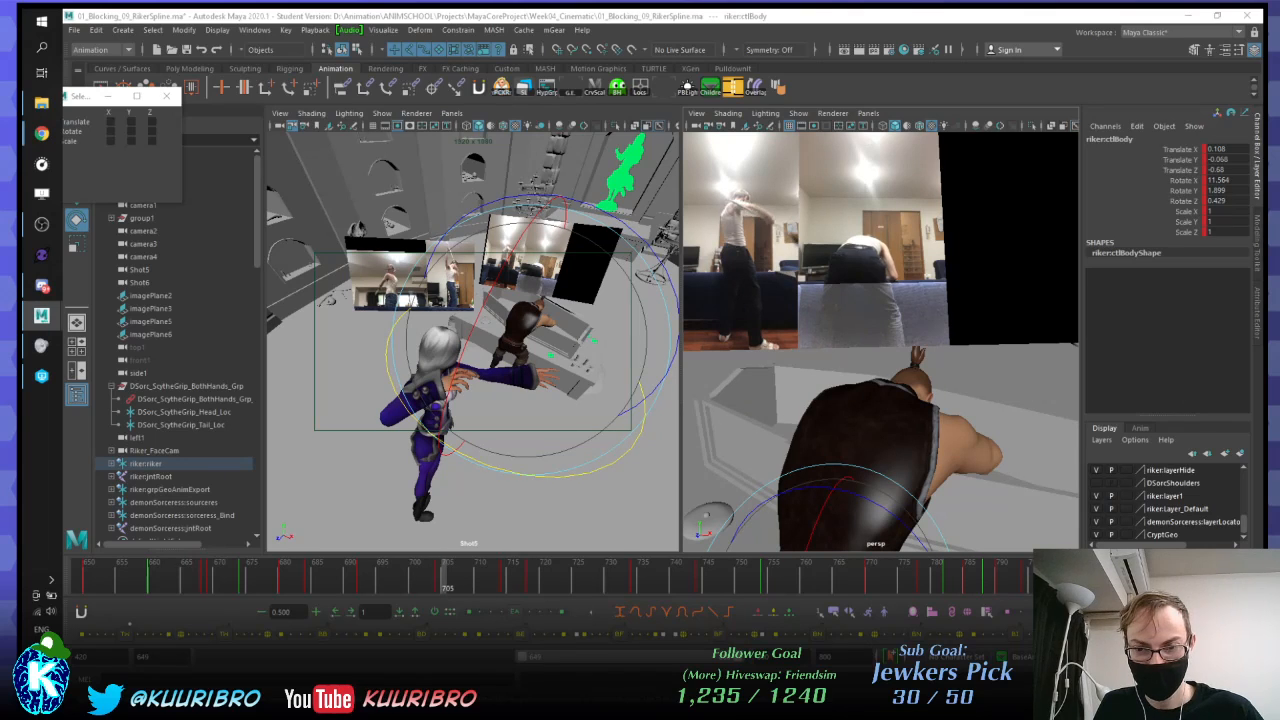
pyautogui.hotkey('alt', '.')
pyautogui.hotkey('alt', '.')
pyautogui.hotkey('alt', '.')
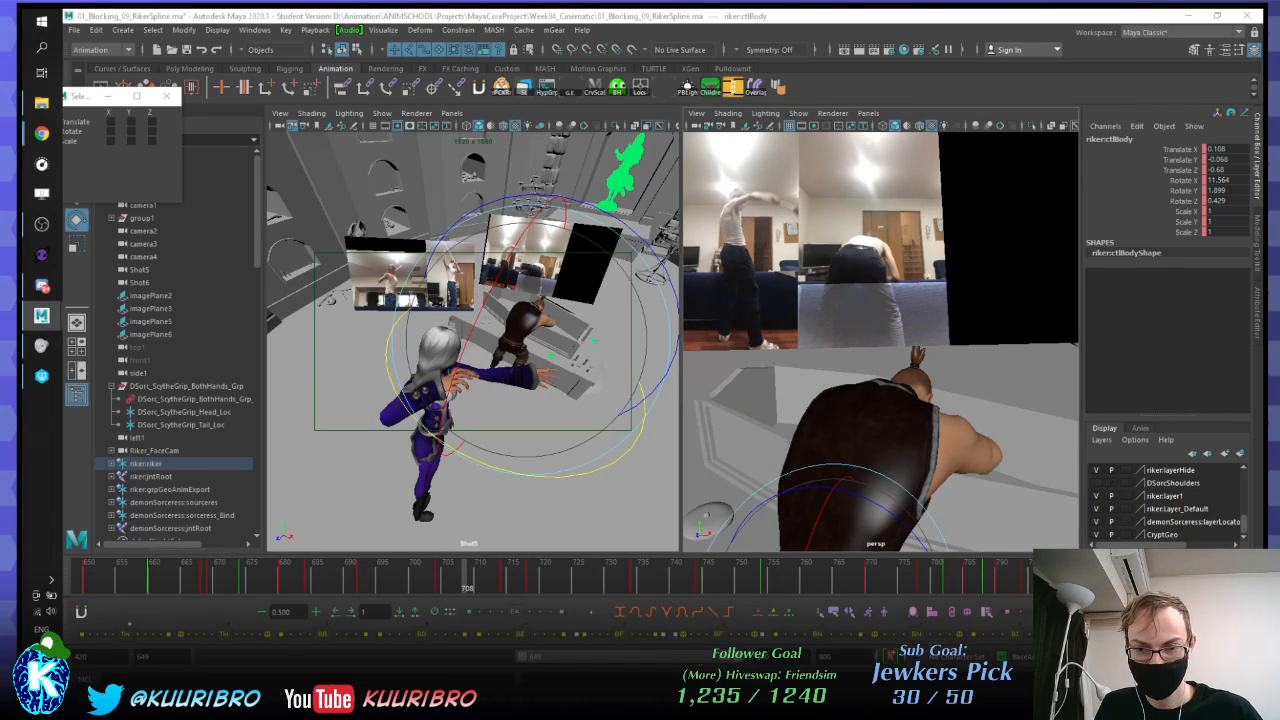
pyautogui.hotkey('alt', '.')
pyautogui.hotkey('alt', '.')
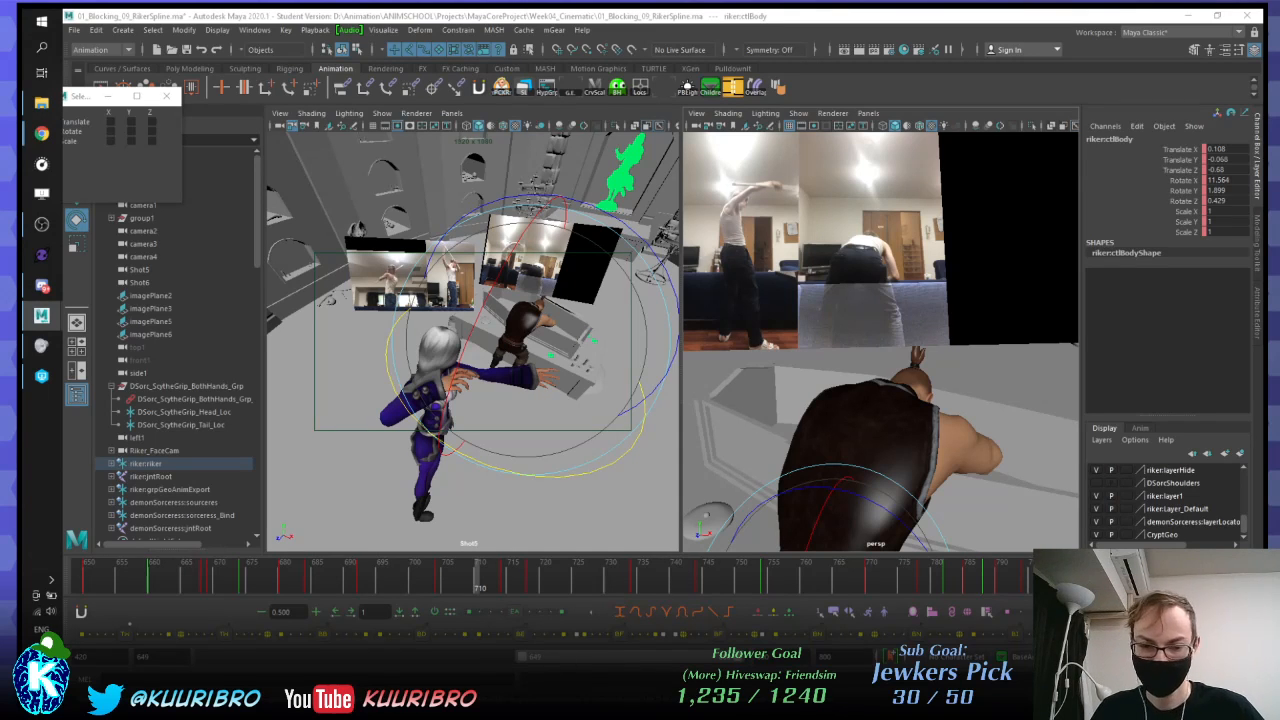
pyautogui.press('s')
pyautogui.press(',')
pyautogui.press('.')
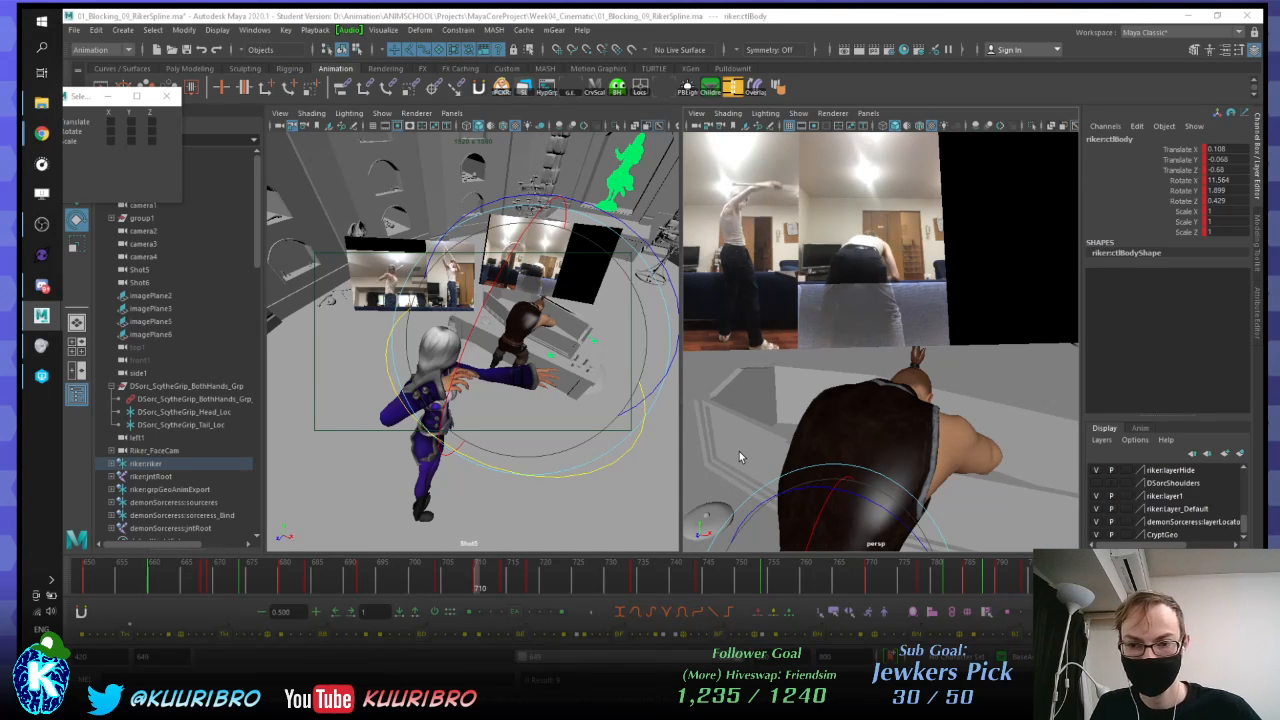
pyautogui.press('.')
pyautogui.press(',')
pyautogui.press('.')
pyautogui.press('.')
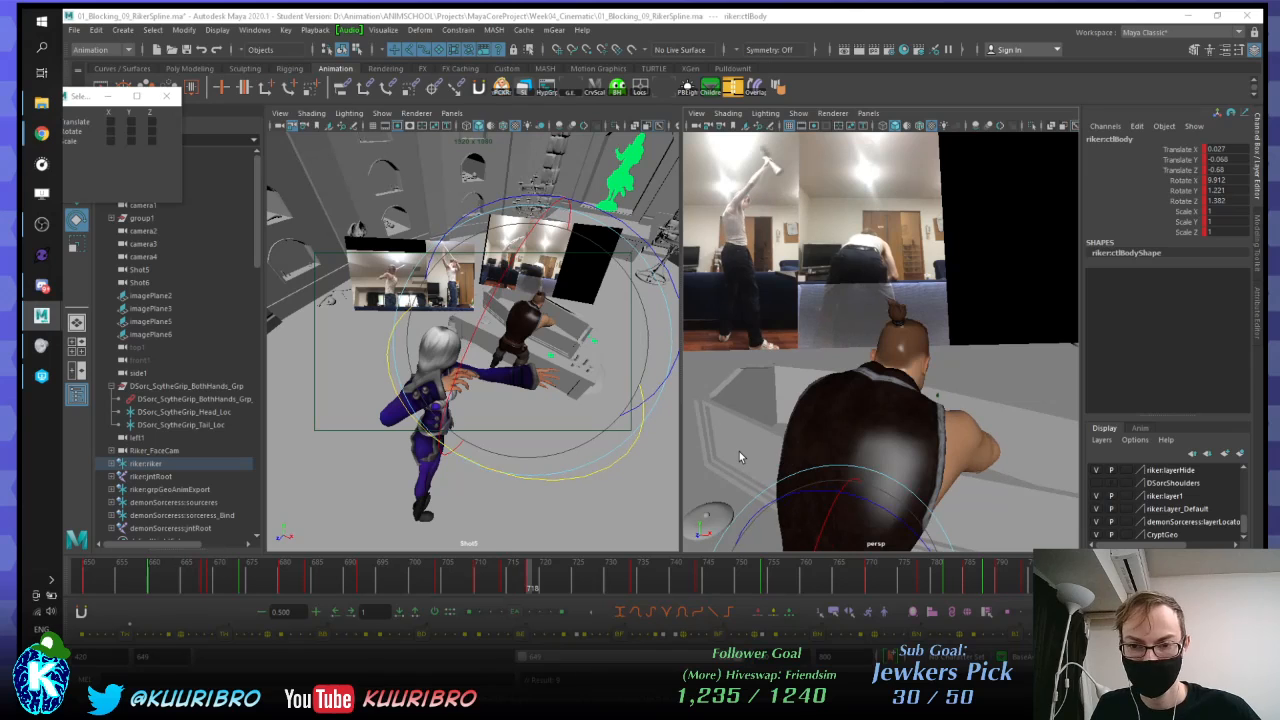
pyautogui.press(',')
pyautogui.press(',')
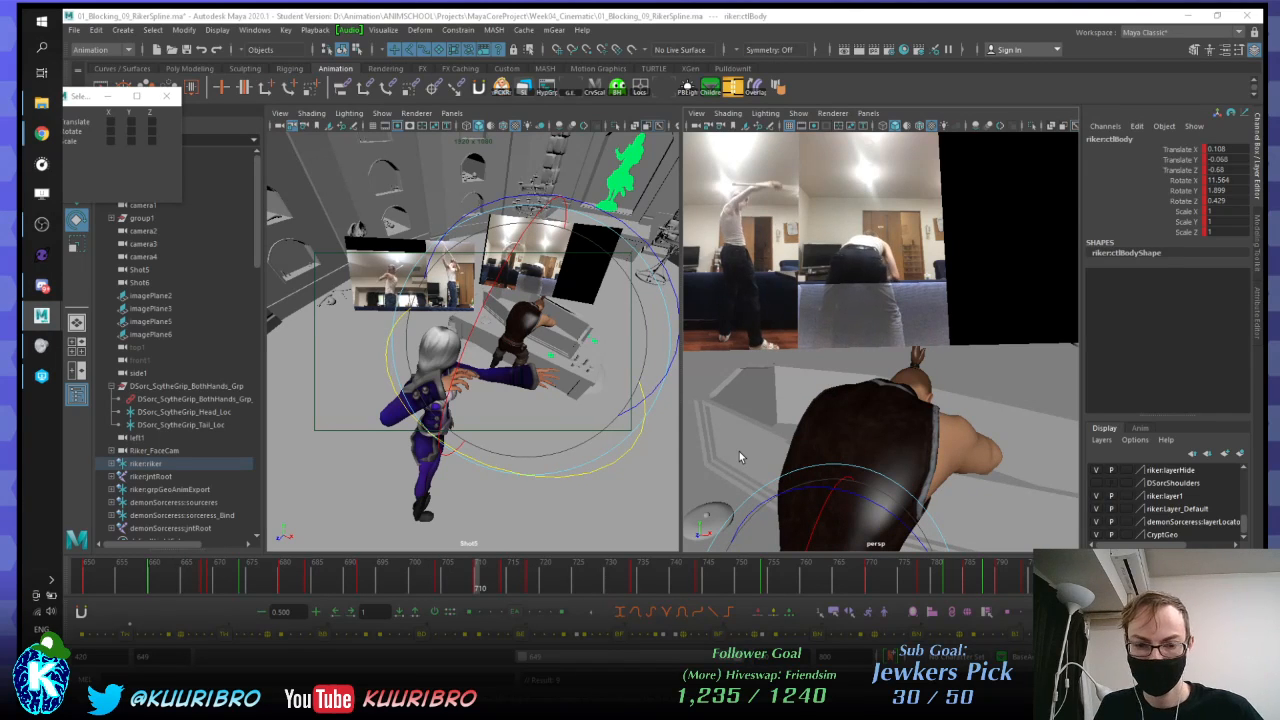
# Step: Delete the body control's key at frame 710, key it at frame 708 instead, and compare it with the adjacent keys
pyautogui.rightClick(480, 580)
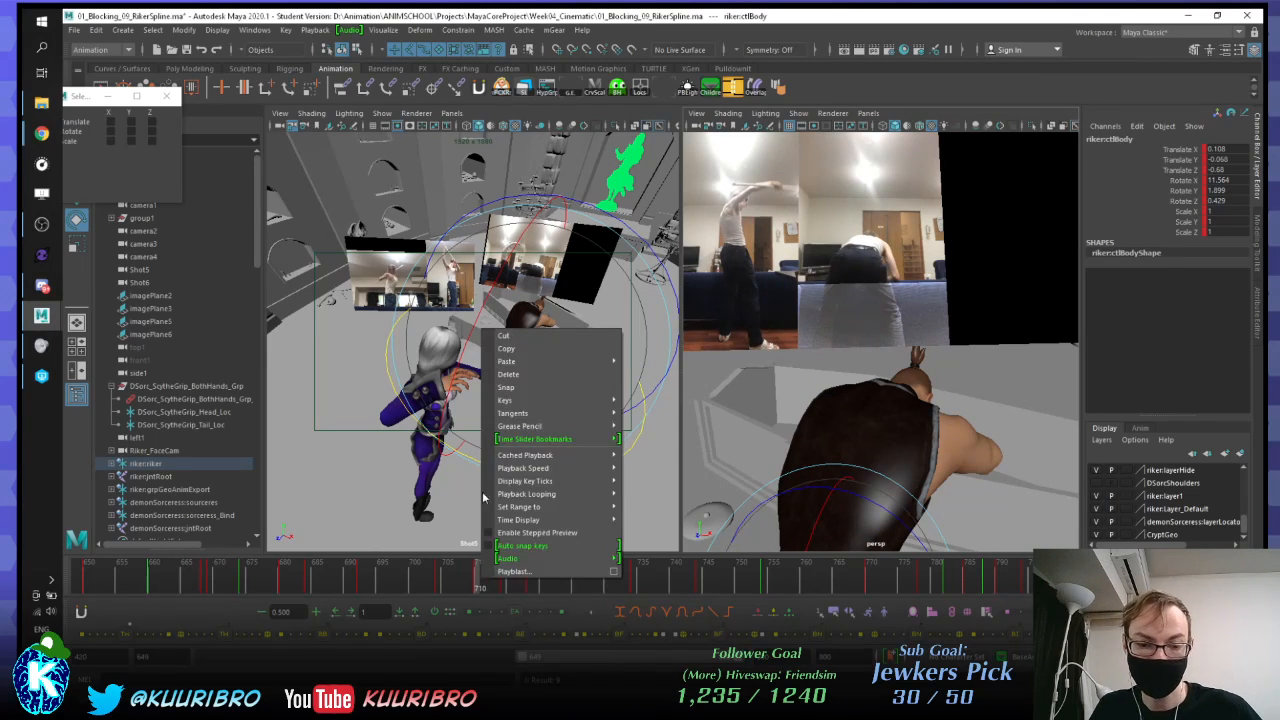
pyautogui.click(518, 375)
pyautogui.click(469, 578)
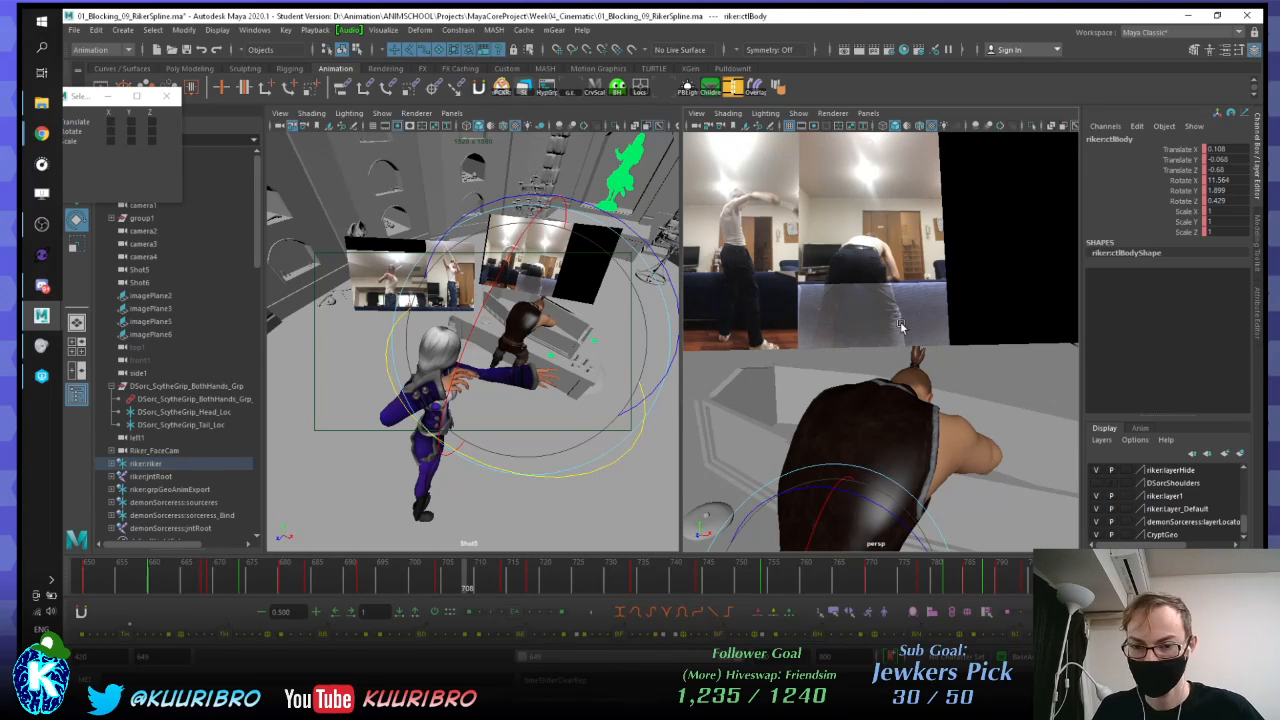
pyautogui.moveTo(901, 326)
pyautogui.keyDown('alt'); pyautogui.mouseDown()
pyautogui.moveTo(914, 337)
pyautogui.moveTo(880, 295)
pyautogui.moveTo(907, 331)
pyautogui.mouseUp(); pyautogui.keyUp('alt')
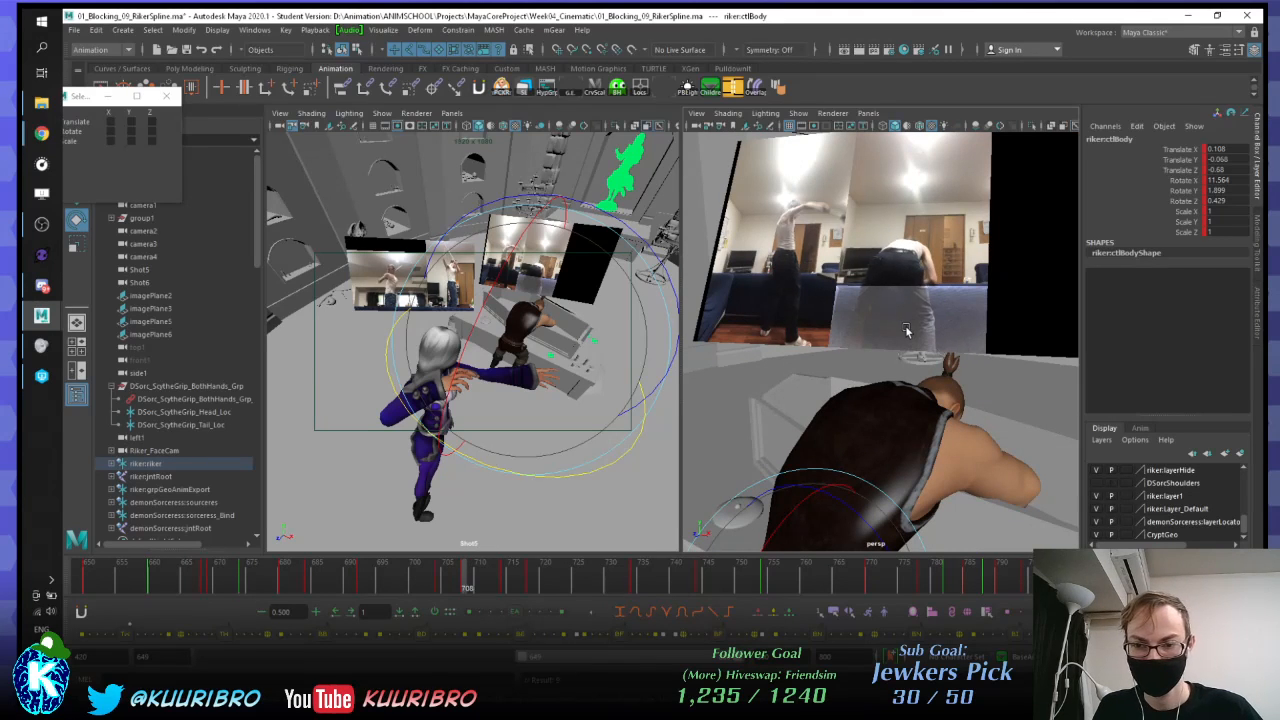
pyautogui.press('.')
pyautogui.press(',')
pyautogui.press(',')
pyautogui.press('.')
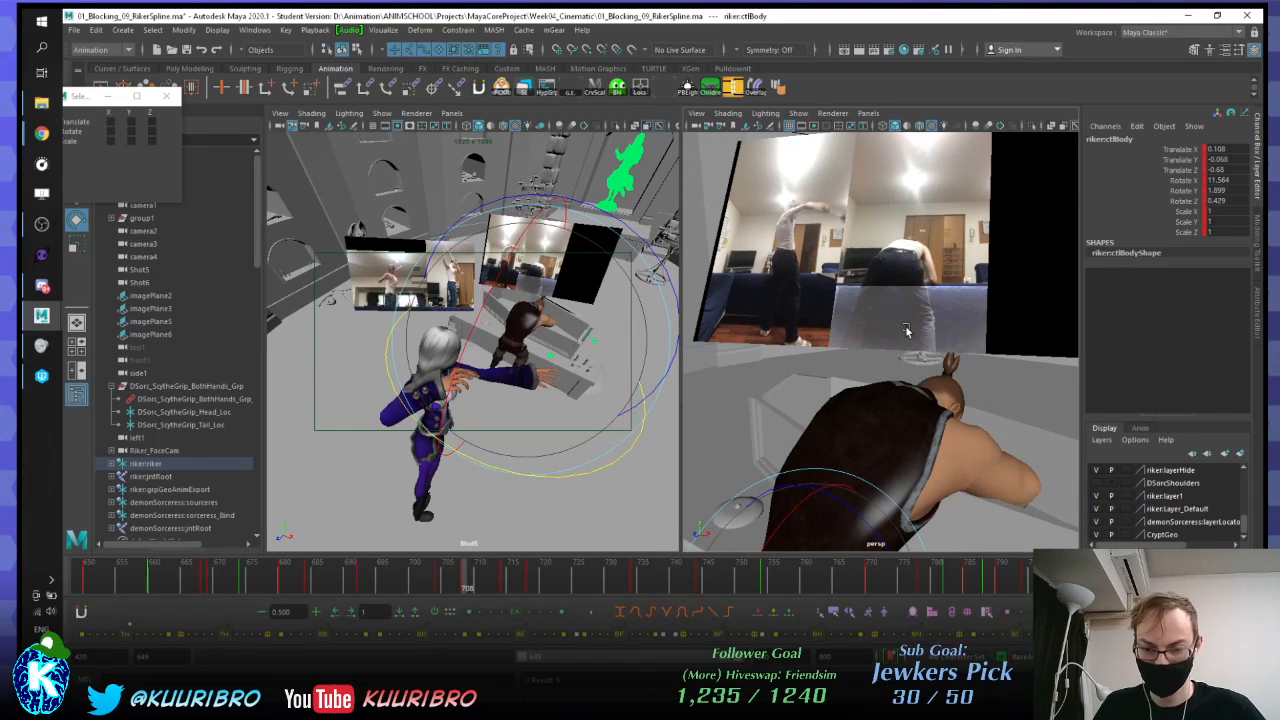
pyautogui.keyDown('alt'); pyautogui.moveTo(874, 326); pyautogui.dragTo(925, 270); pyautogui.keyUp('alt')
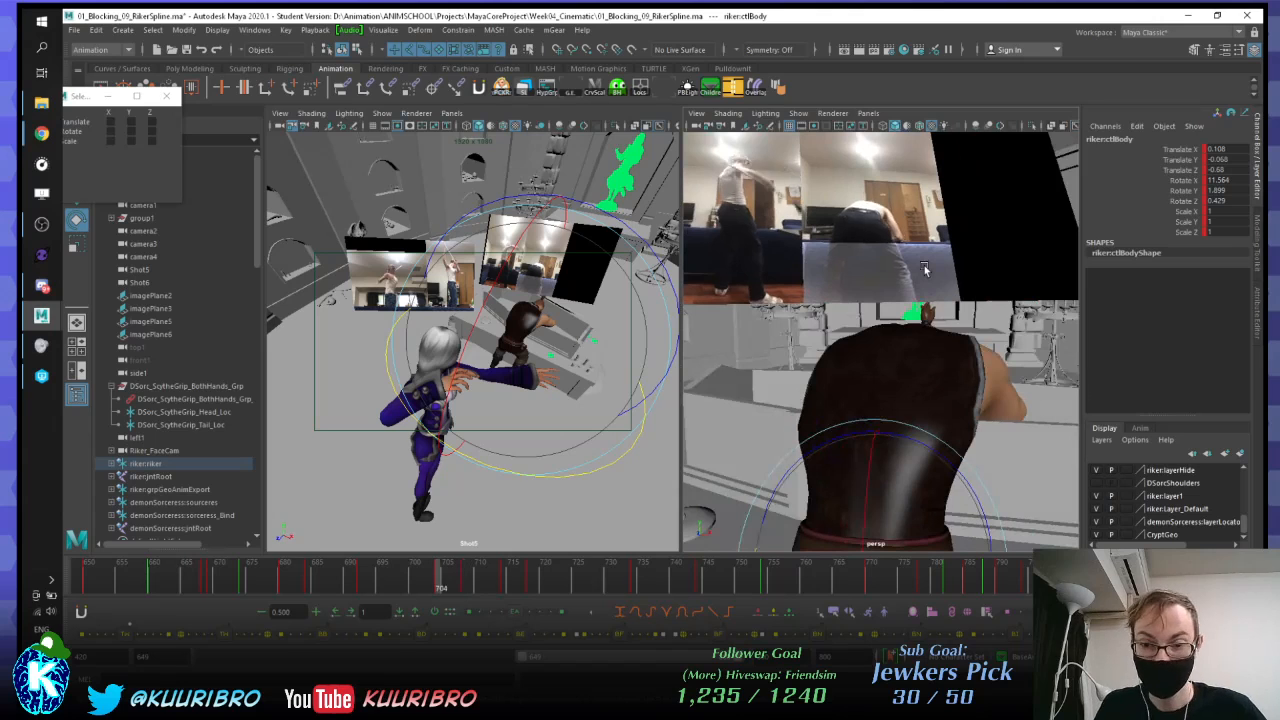
# Step: Tween Riker's body control at frame 708 closer to its frame 704 pose and lower the body slightly, checking against frame 714
pyautogui.press('.')
pyautogui.press(',')
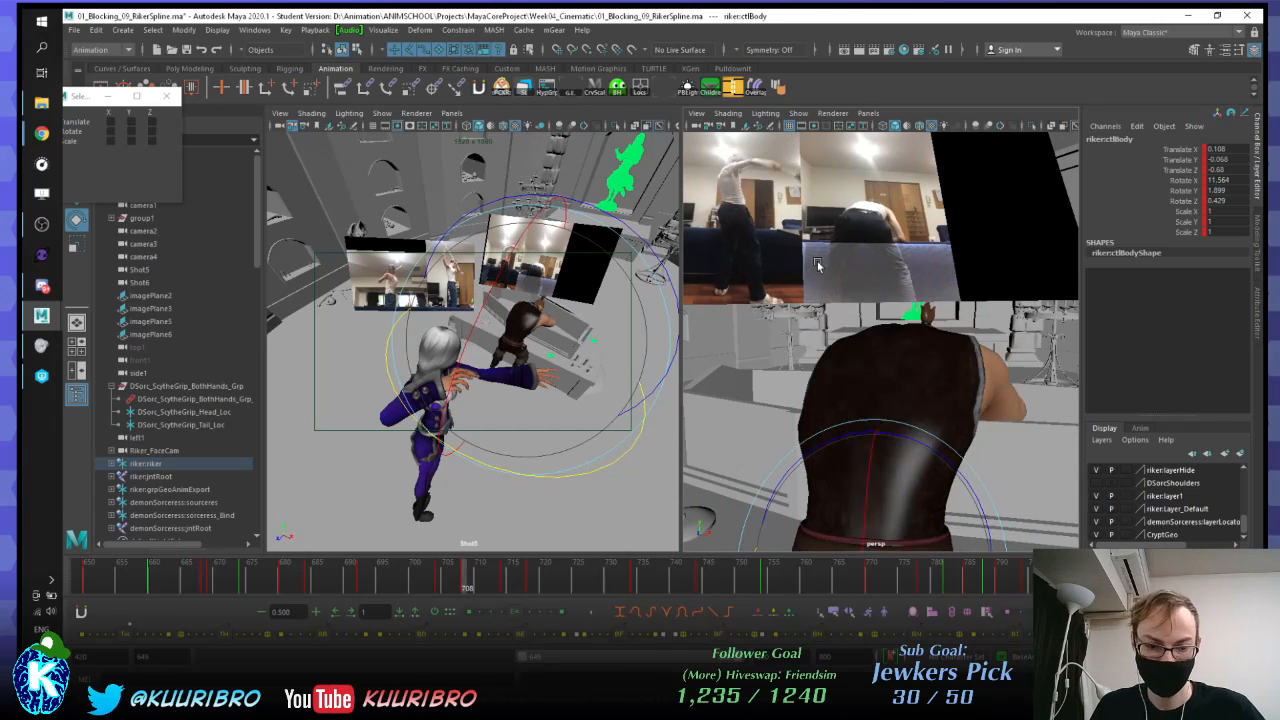
pyautogui.click(114, 636)
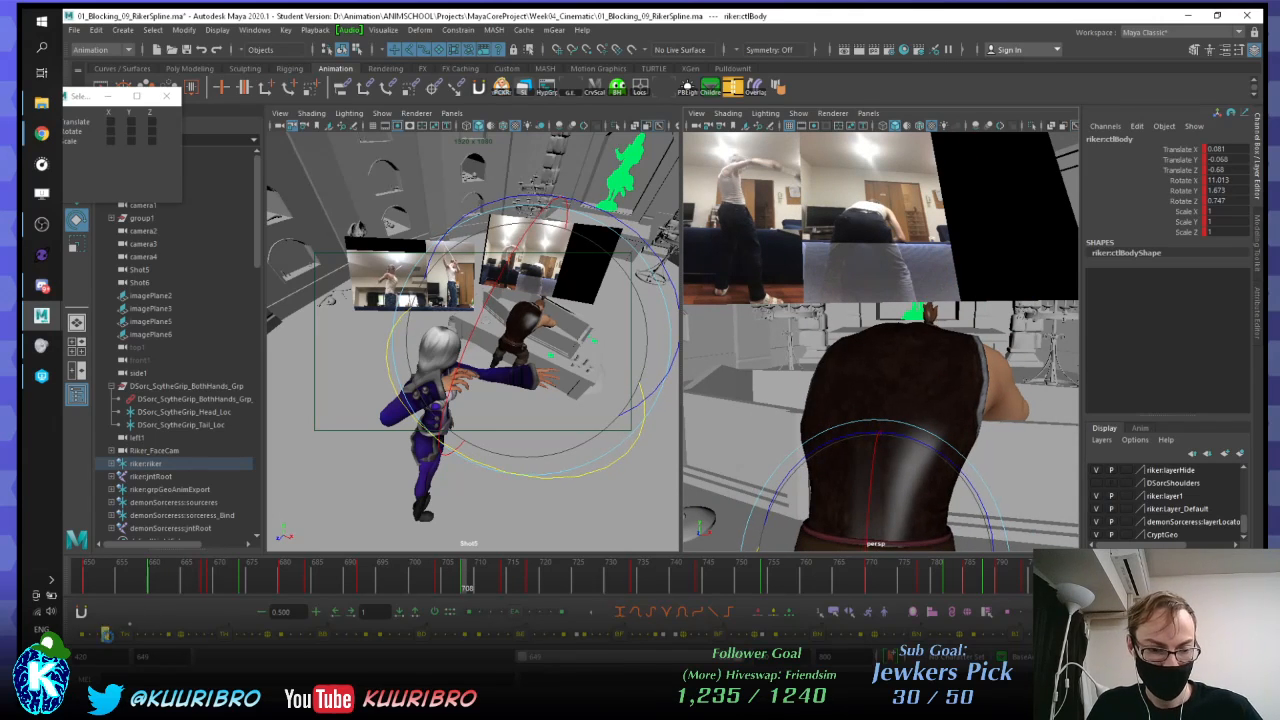
pyautogui.click(105, 633)
pyautogui.keyDown('alt'); pyautogui.moveTo(935, 381); pyautogui.dragTo(903, 363, button='middle'); pyautogui.keyUp('alt')
pyautogui.press('w')
pyautogui.keyDown('alt'); pyautogui.moveTo(903, 410); pyautogui.dragTo(914, 346, button='middle'); pyautogui.keyUp('alt')
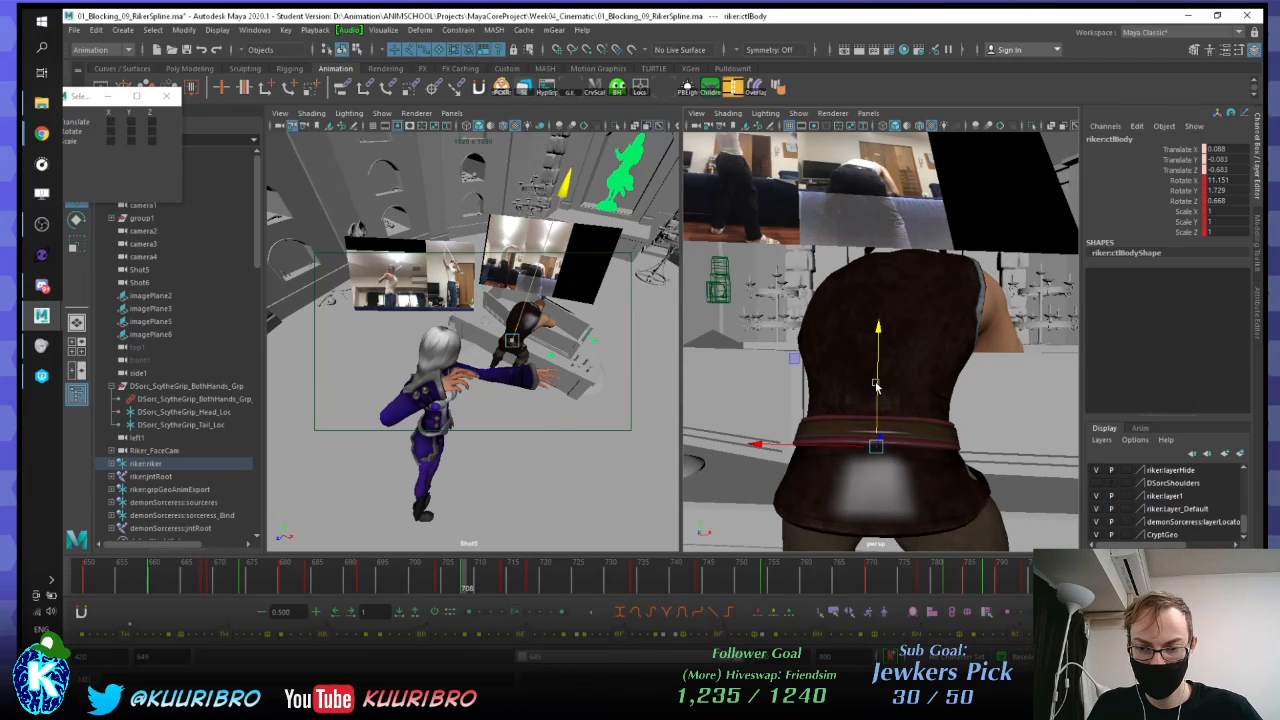
pyautogui.keyDown('alt'); pyautogui.moveTo(875, 384); pyautogui.dragTo(896, 382); pyautogui.keyUp('alt')
pyautogui.press('.')
pyautogui.press('.')
pyautogui.press('.')
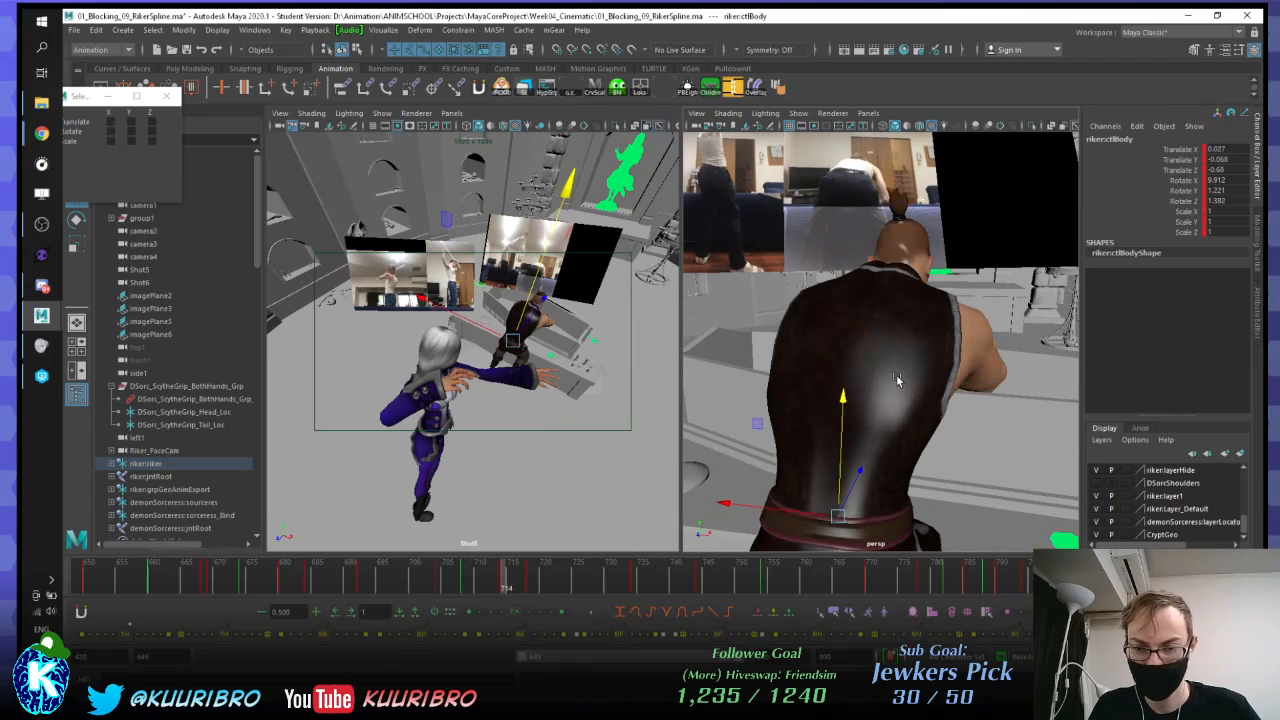
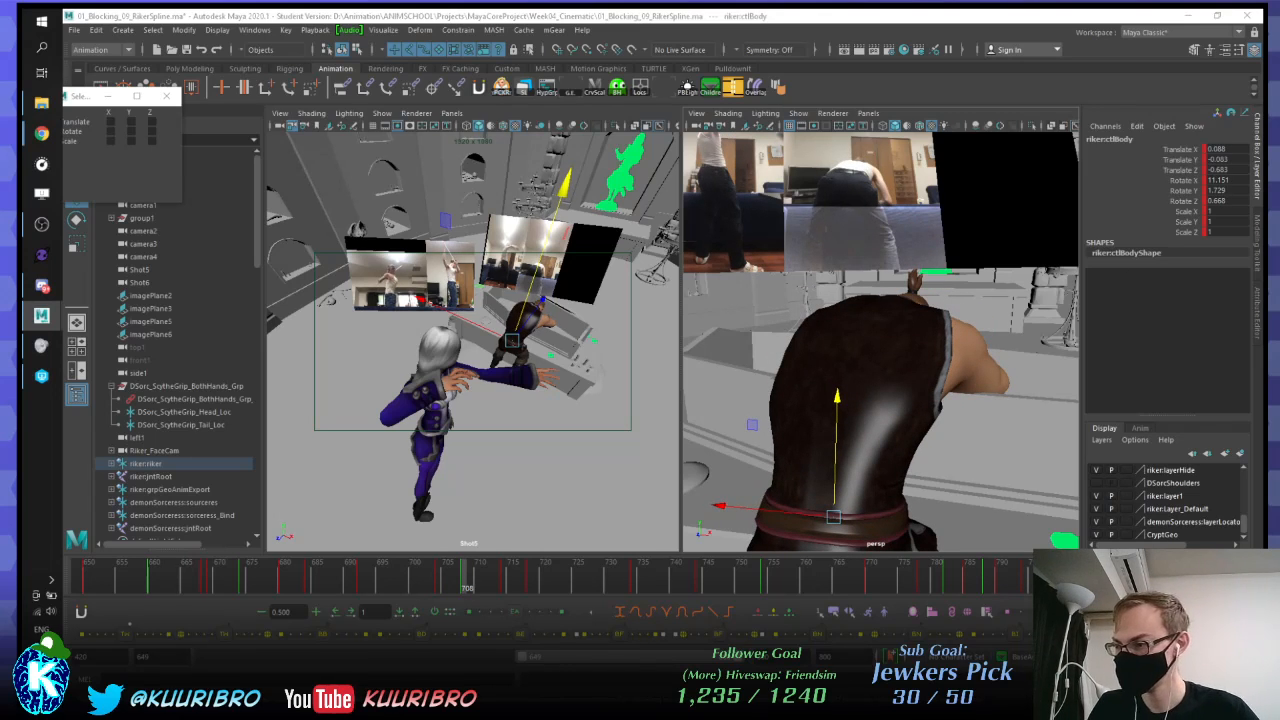
# Step: Select Riker's upper chest control and rotate it slightly at frame 708 to tilt and twist the torso
pyautogui.keyDown('alt'); pyautogui.moveTo(851, 381); pyautogui.dragTo(889, 383); pyautogui.keyUp('alt')
pyautogui.rightClick(295, 530)
pyautogui.press('s')
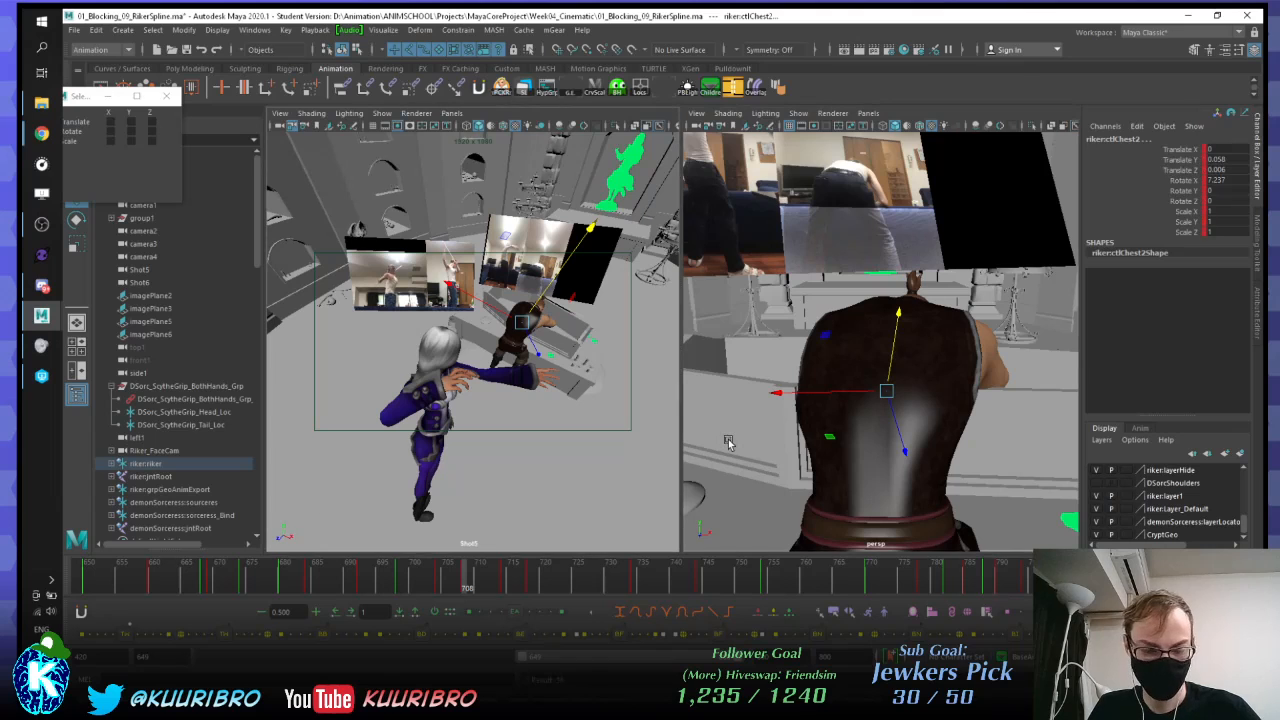
pyautogui.press(',')
pyautogui.press('.')
pyautogui.hotkey('ctrl', 'z')
pyautogui.press(',')
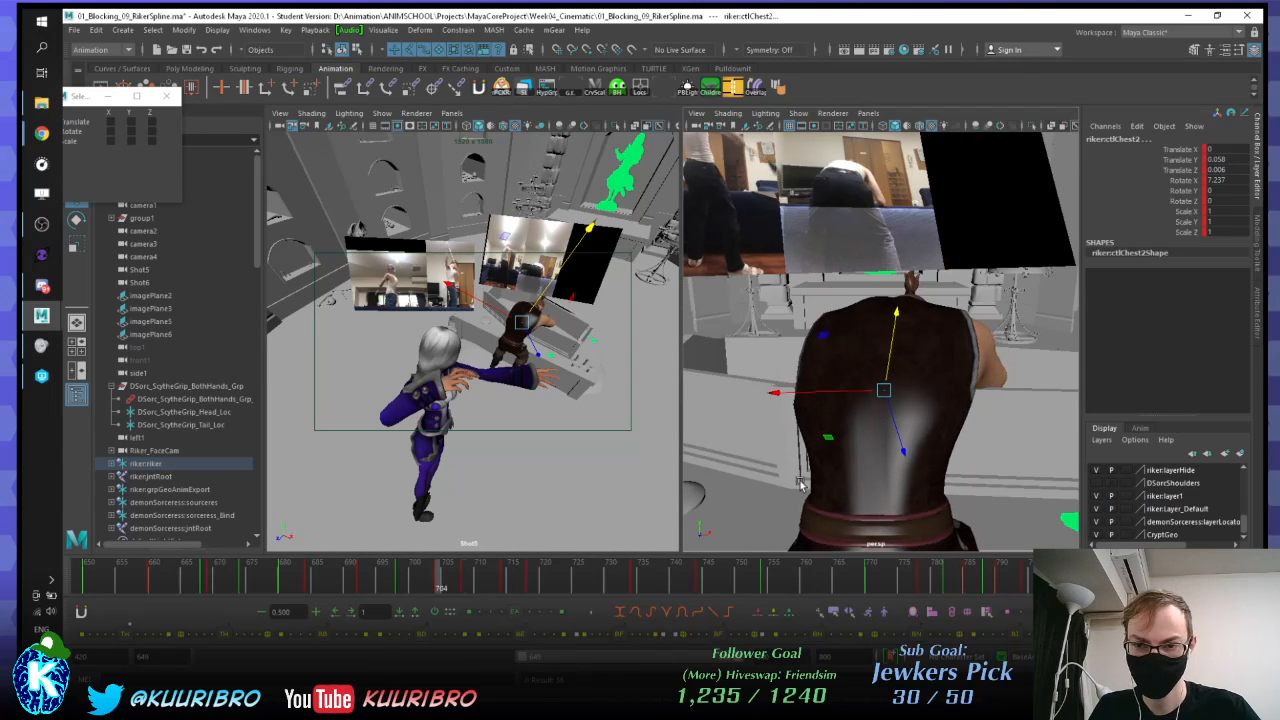
pyautogui.press('.')
pyautogui.keyDown('alt'); pyautogui.moveTo(914, 450); pyautogui.dragTo(905, 434, button='middle'); pyautogui.keyUp('alt')
pyautogui.press('e')
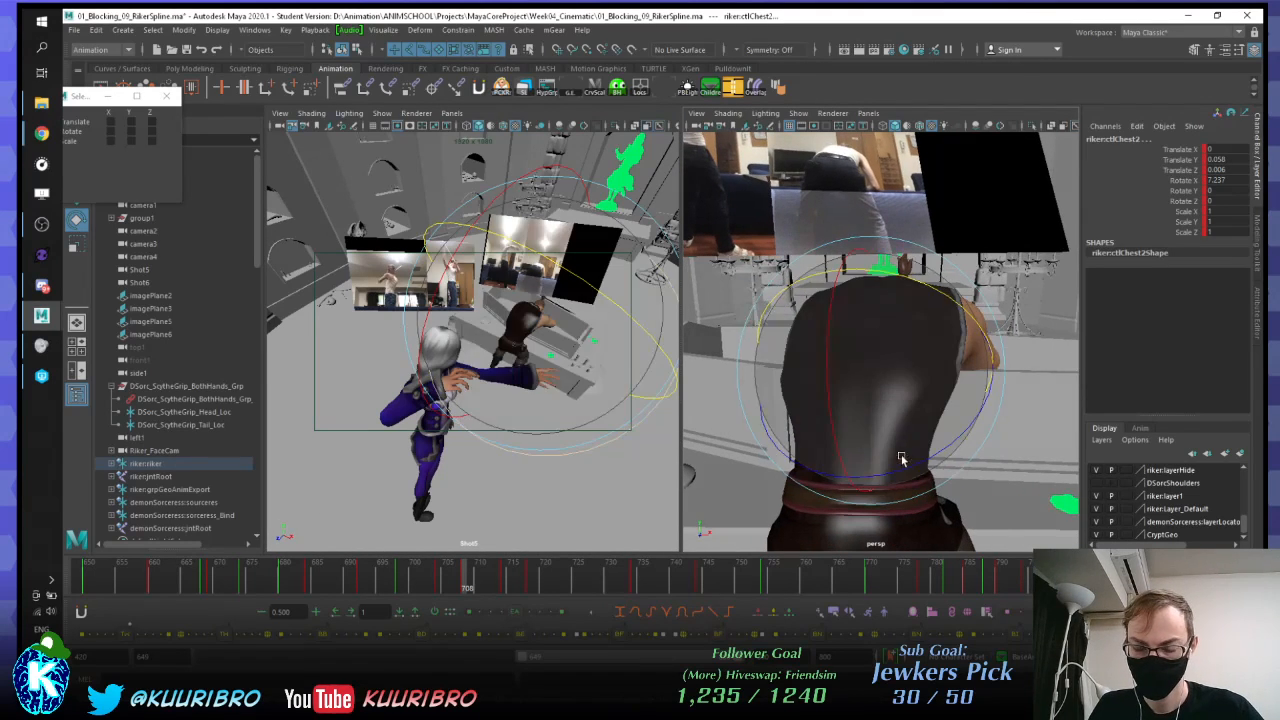
pyautogui.press('e')
pyautogui.moveTo(903, 414)
pyautogui.mouseDown()
pyautogui.moveTo(860, 426)
pyautogui.moveTo(889, 415)
pyautogui.mouseUp()
pyautogui.keyDown('alt'); pyautogui.moveTo(909, 391); pyautogui.dragTo(894, 403, button='middle'); pyautogui.keyUp('alt')
# Step: Step back and forth between the chest keys at frames 704, 708 and 714 to examine the torso motion
pyautogui.press(',')
pyautogui.press('.')
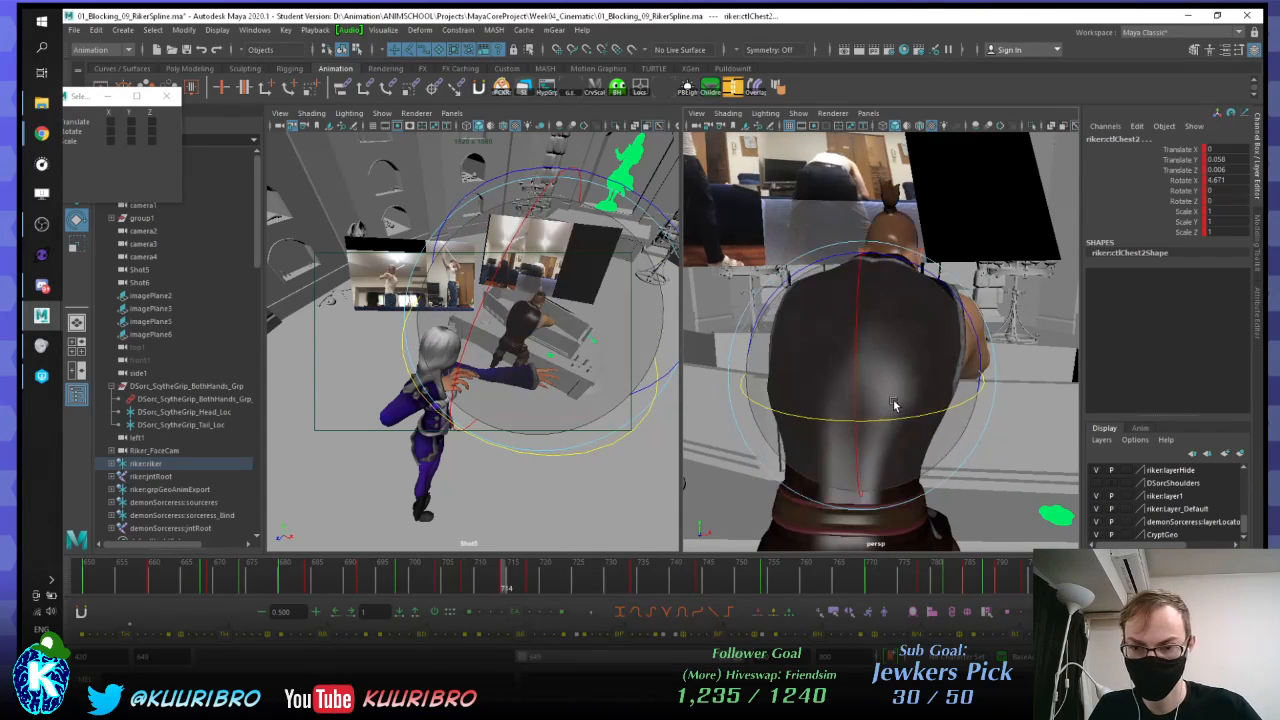
pyautogui.press(',')
pyautogui.press(',')
pyautogui.press('.')
pyautogui.press('.')
pyautogui.press(',')
pyautogui.press(',')
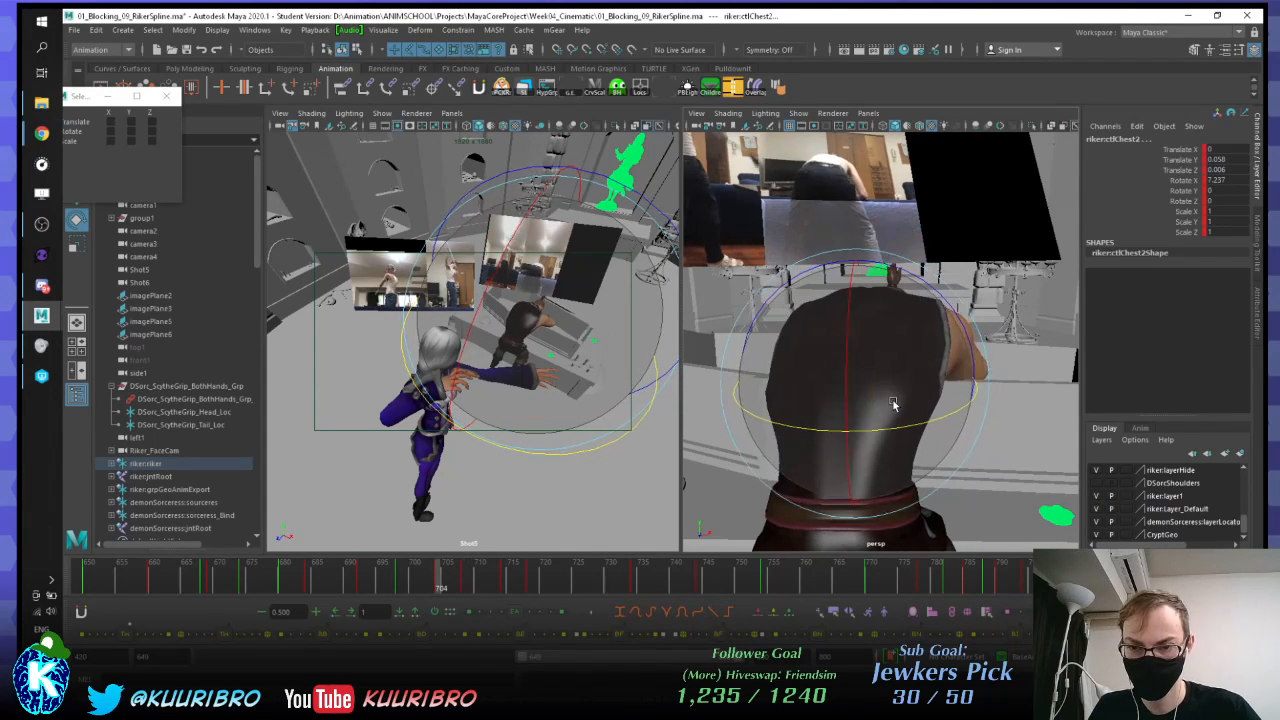
pyautogui.press('.')
# Step: Examine Riker's right upper arm and elbow contact through its neighbouring keys and at frame 708
pyautogui.keyDown('alt'); pyautogui.moveTo(1022, 322); pyautogui.dragTo(907, 341); pyautogui.keyUp('alt')
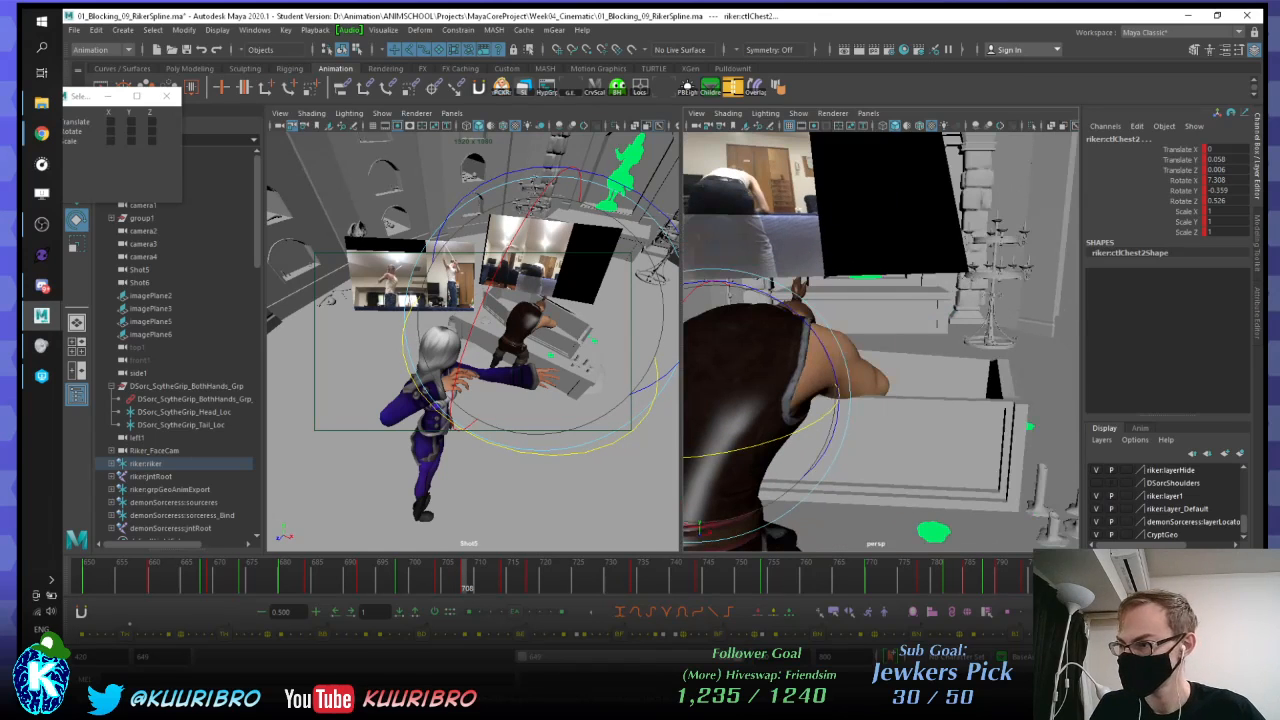
pyautogui.click(805, 434)
pyautogui.keyDown('alt'); pyautogui.moveTo(805, 434); pyautogui.dragTo(790, 375); pyautogui.keyUp('alt')
pyautogui.press(',')
pyautogui.press('.')
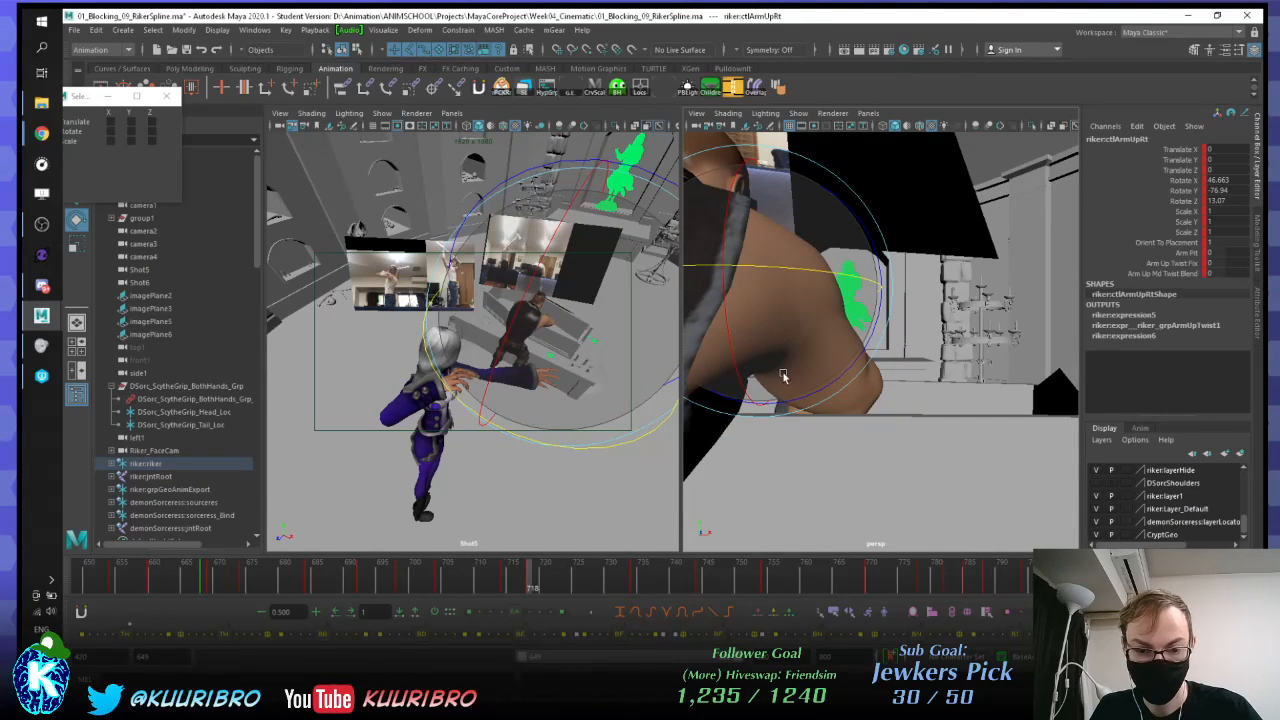
pyautogui.press(',')
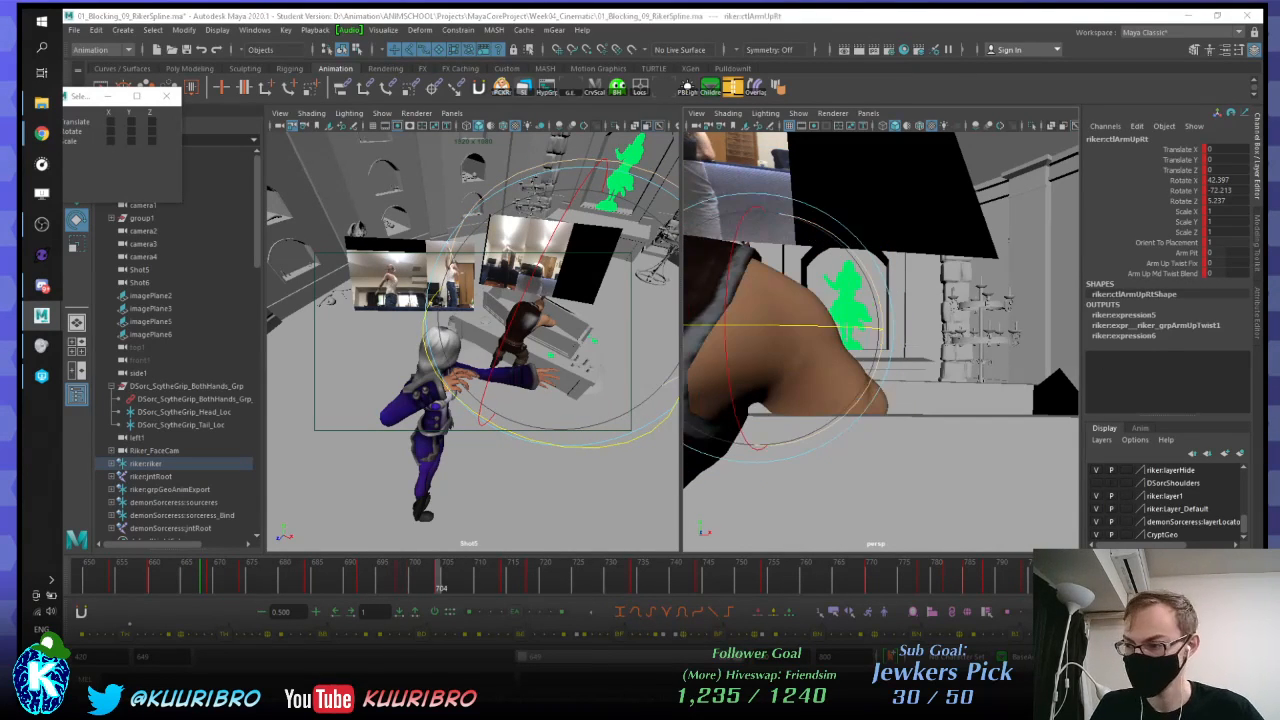
pyautogui.click(666, 446)
pyautogui.press('.')
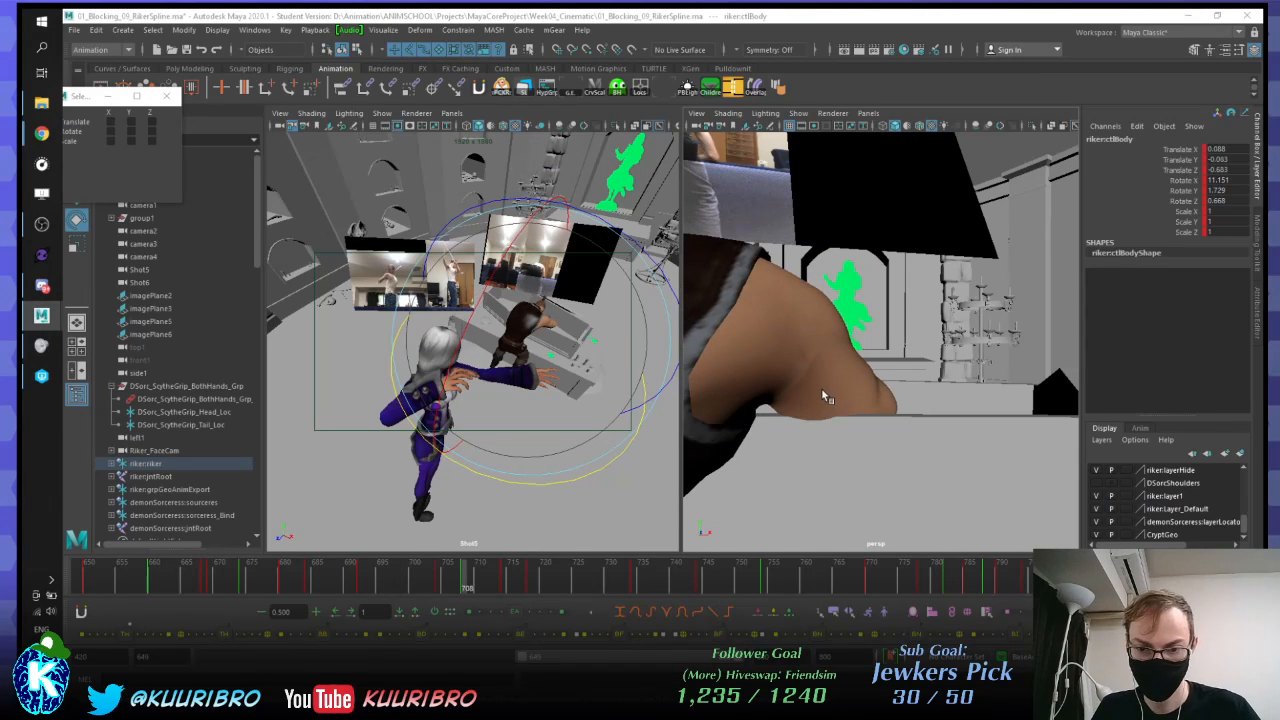
pyautogui.press('.')
pyautogui.press(',')
pyautogui.keyDown('alt'); pyautogui.moveTo(907, 330); pyautogui.dragTo(912, 340, button='right'); pyautogui.keyUp('alt')
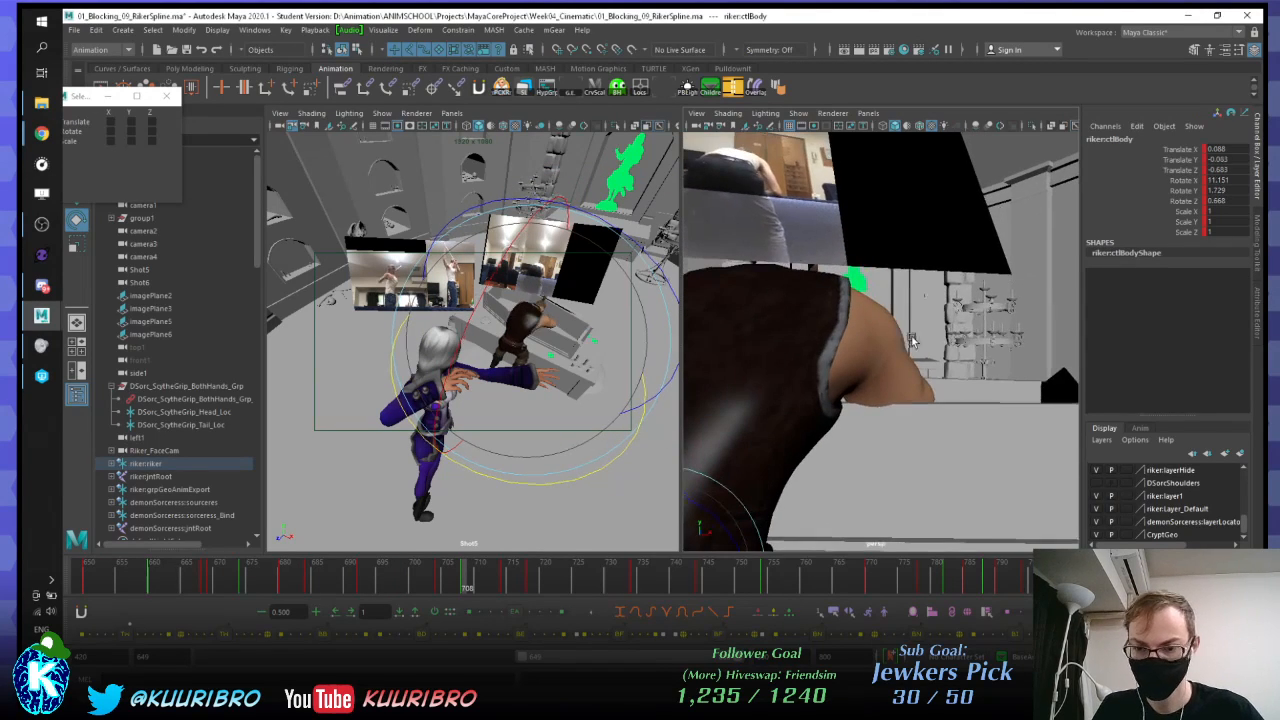
# Step: Rotate Riker's right upper arm control at frame 708 to adjust the arm's pose on the ledge
pyautogui.click(845, 388)
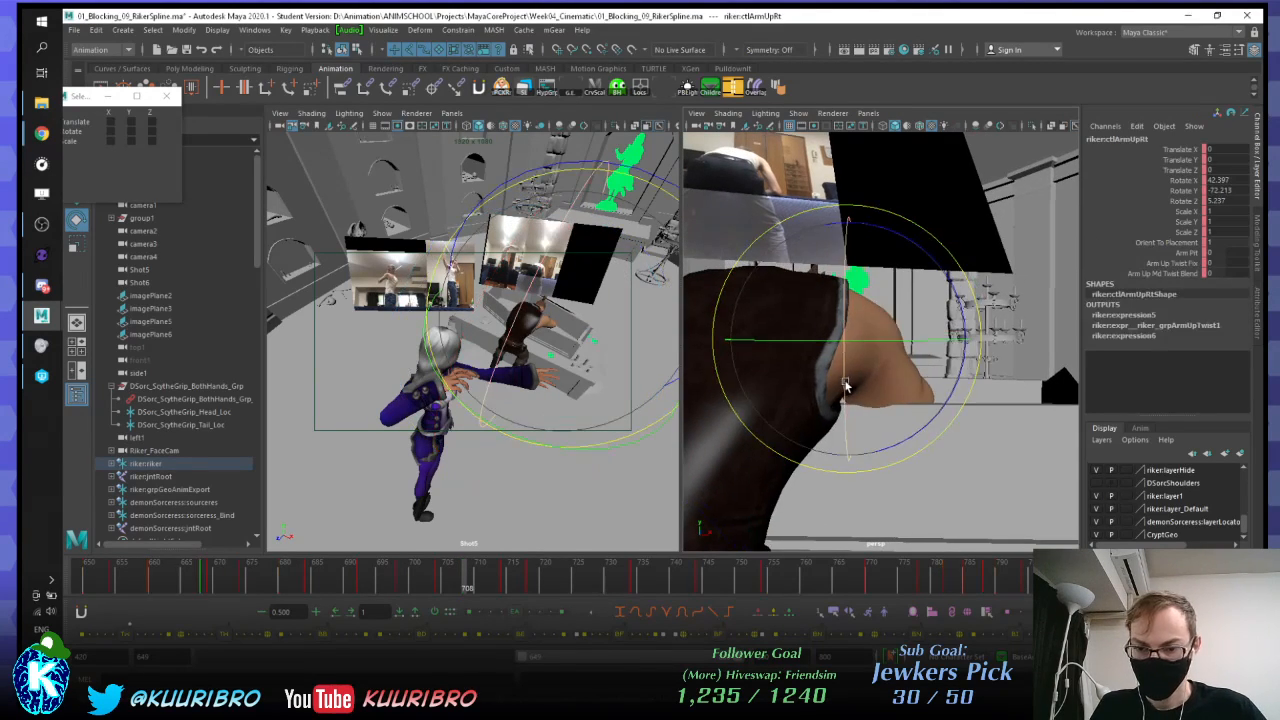
pyautogui.moveTo(845, 393); pyautogui.dragTo(771, 336)
pyautogui.keyDown('alt'); pyautogui.moveTo(771, 336); pyautogui.dragTo(806, 371, button='middle'); pyautogui.keyUp('alt')
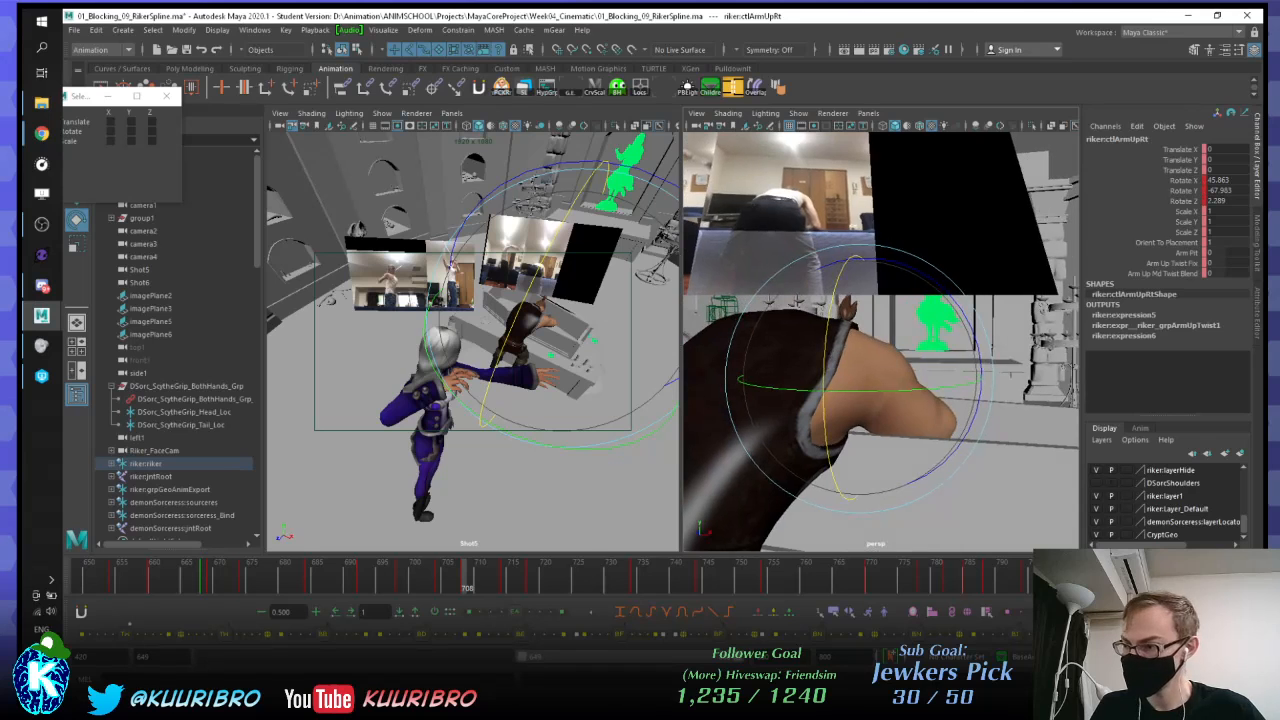
# Step: Reselect the upper chest control and compare the shoulder and back poses between its keys around frames 708 and 714
pyautogui.keyDown('alt'); pyautogui.moveTo(883, 391); pyautogui.dragTo(928, 403, button='middle'); pyautogui.keyUp('alt')
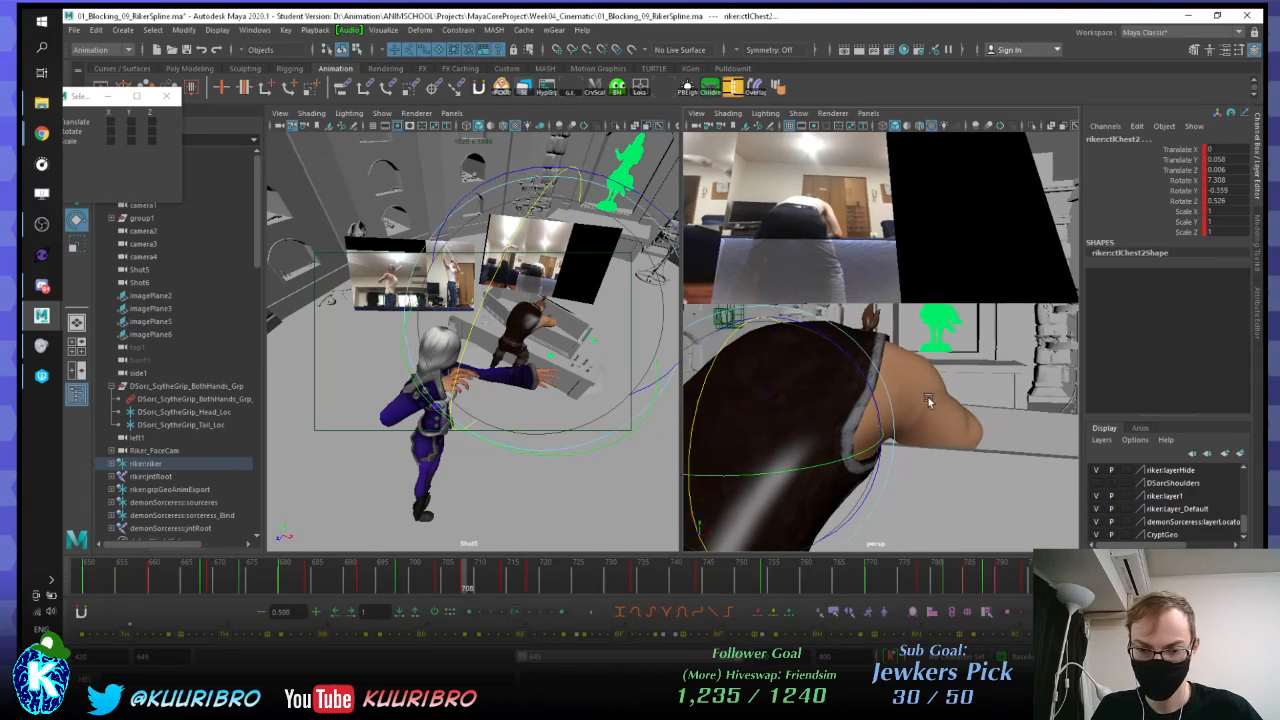
pyautogui.keyDown('alt'); pyautogui.moveTo(928, 403); pyautogui.dragTo(897, 406); pyautogui.keyUp('alt')
pyautogui.press(',')
pyautogui.press('.')
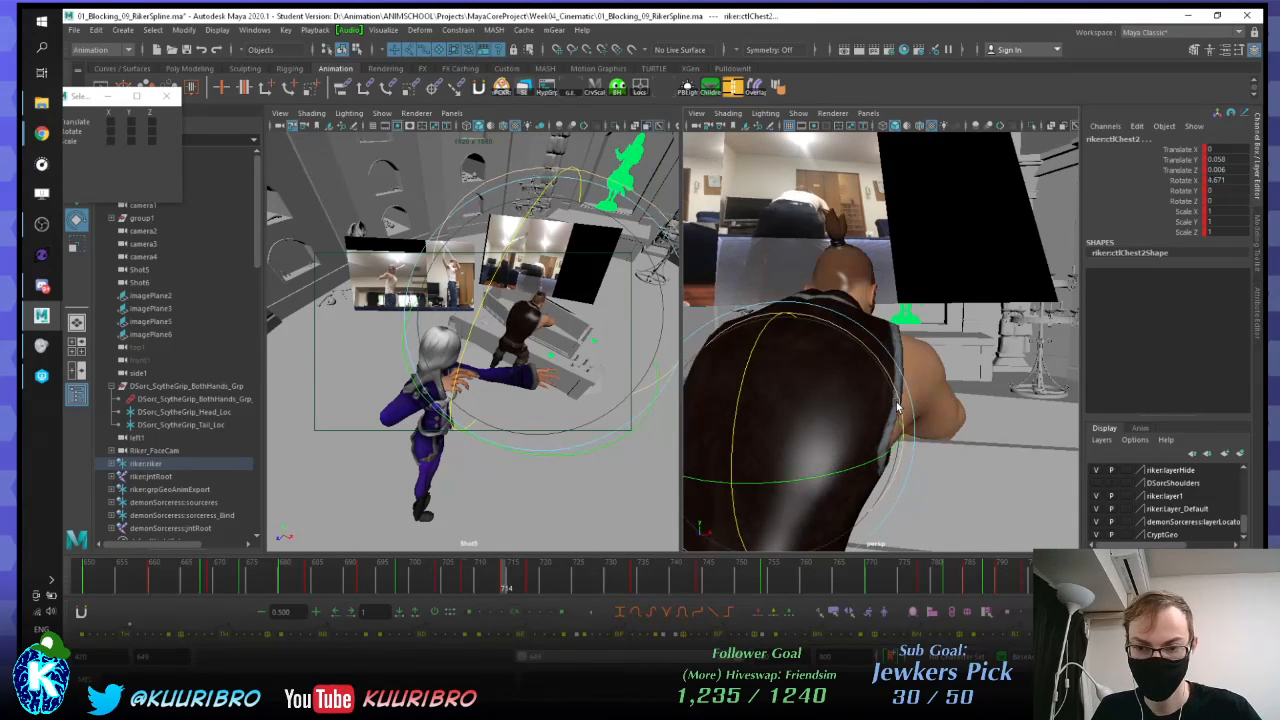
pyautogui.press(',')
pyautogui.press('.')
pyautogui.press(',')
pyautogui.press('.')
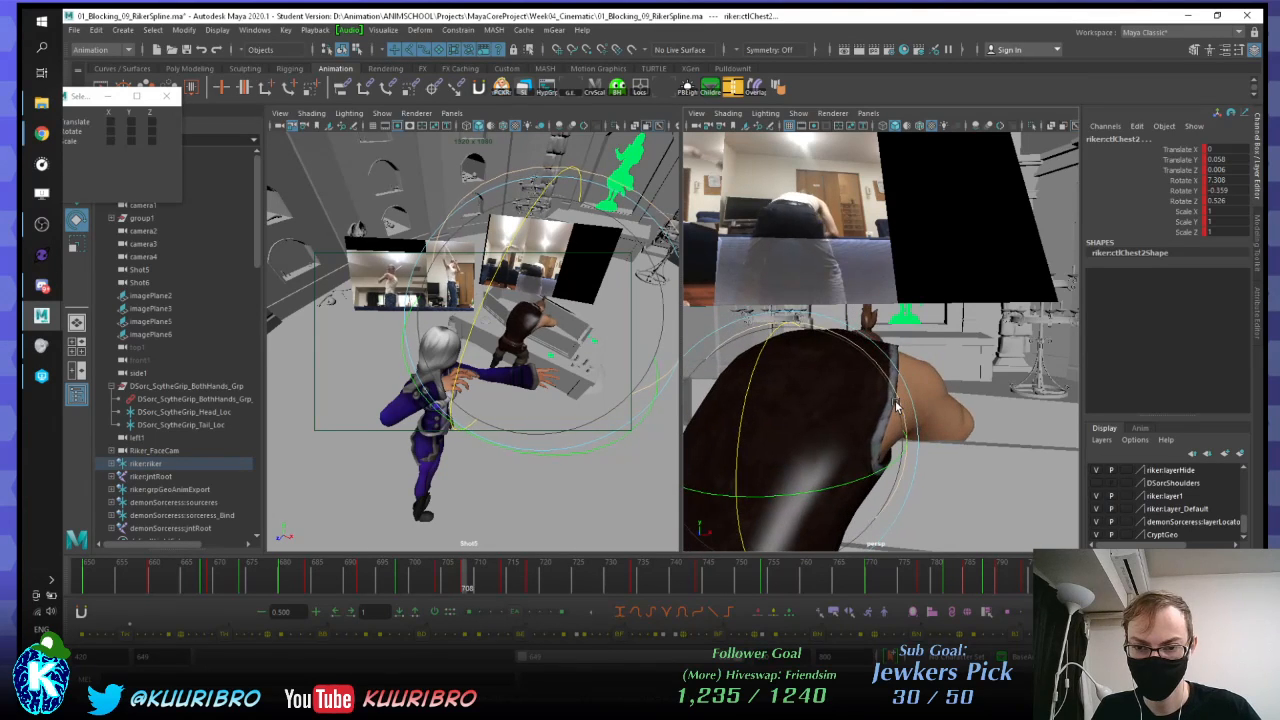
pyautogui.press('.')
pyautogui.press(',')
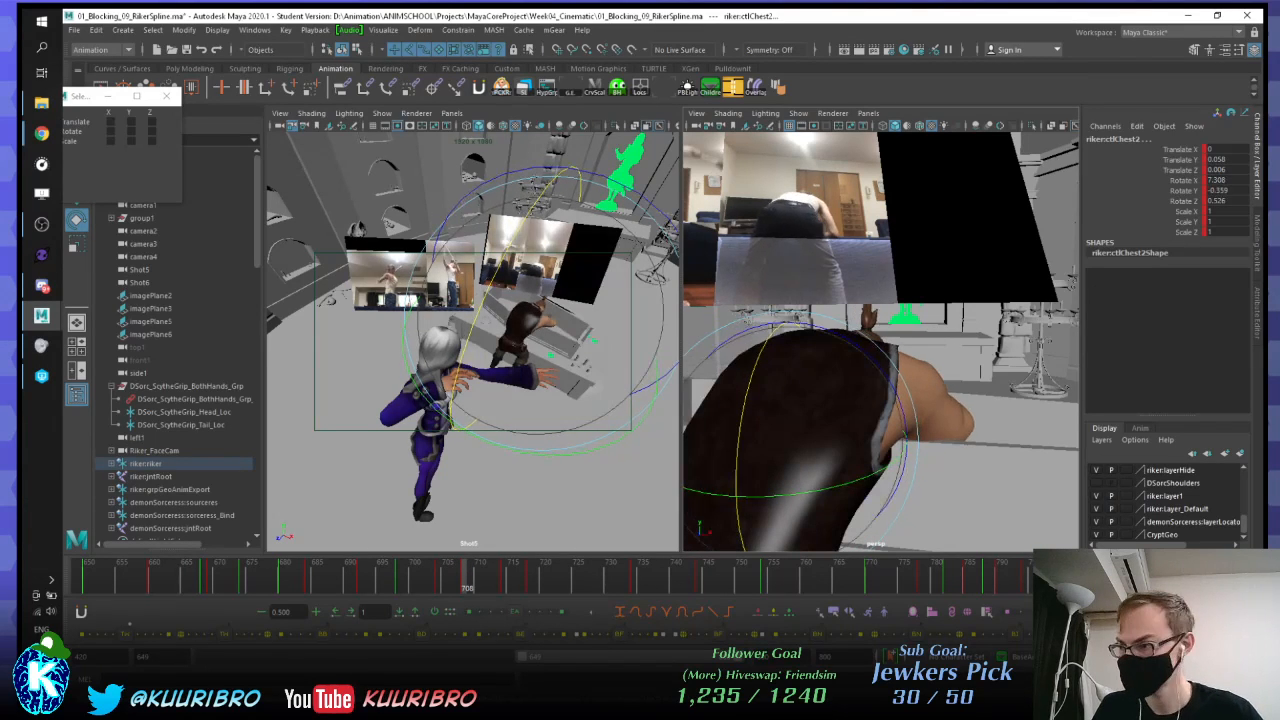
# Step: Select Riker's body control for repositioning at frame 708 and view the pose from his side
pyautogui.press('w')
pyautogui.moveTo(829, 394)
pyautogui.keyDown('alt'); pyautogui.mouseDown()
pyautogui.moveTo(863, 366)
pyautogui.moveTo(823, 370)
pyautogui.mouseUp(); pyautogui.keyUp('alt')
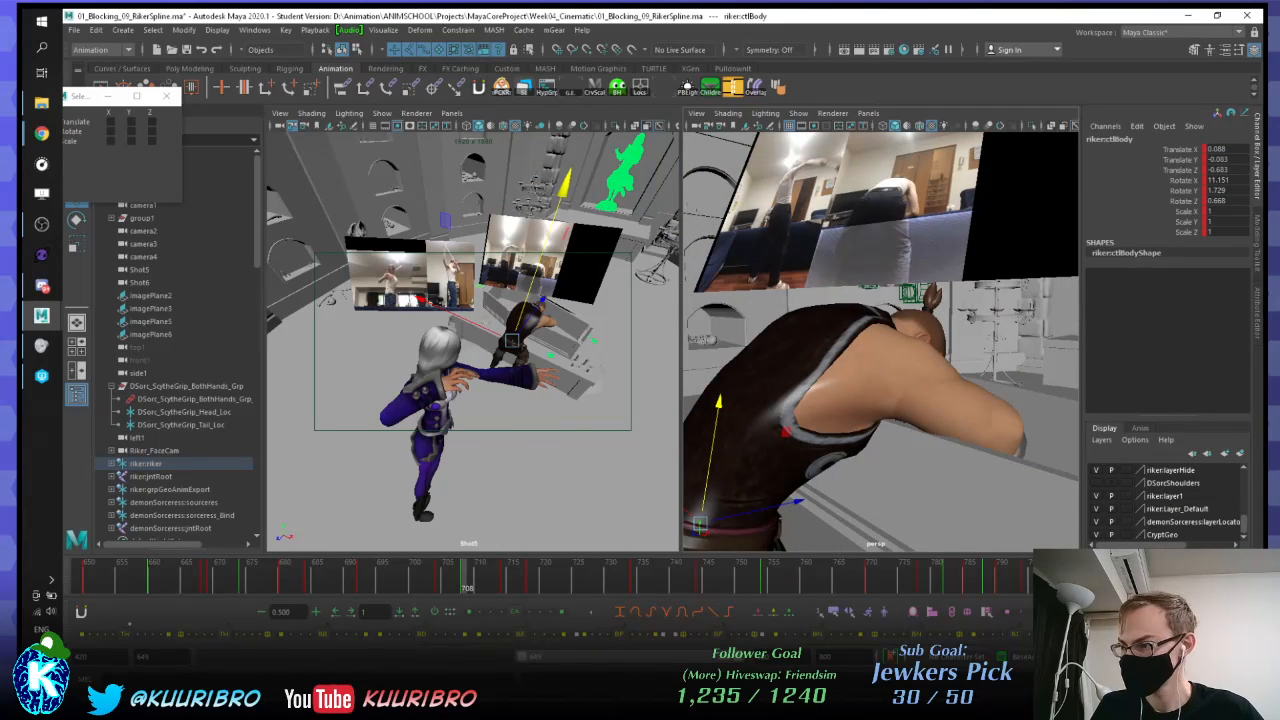
# Step: Rotate Riker's spine 2 and chest 1 controls slightly to refine the bent-over torso pose at frame 708
pyautogui.click(845, 368)
pyautogui.press('e')
pyautogui.keyDown('alt'); pyautogui.moveTo(845, 368); pyautogui.dragTo(905, 331); pyautogui.keyUp('alt')
pyautogui.hotkey('ctrl', 'z')
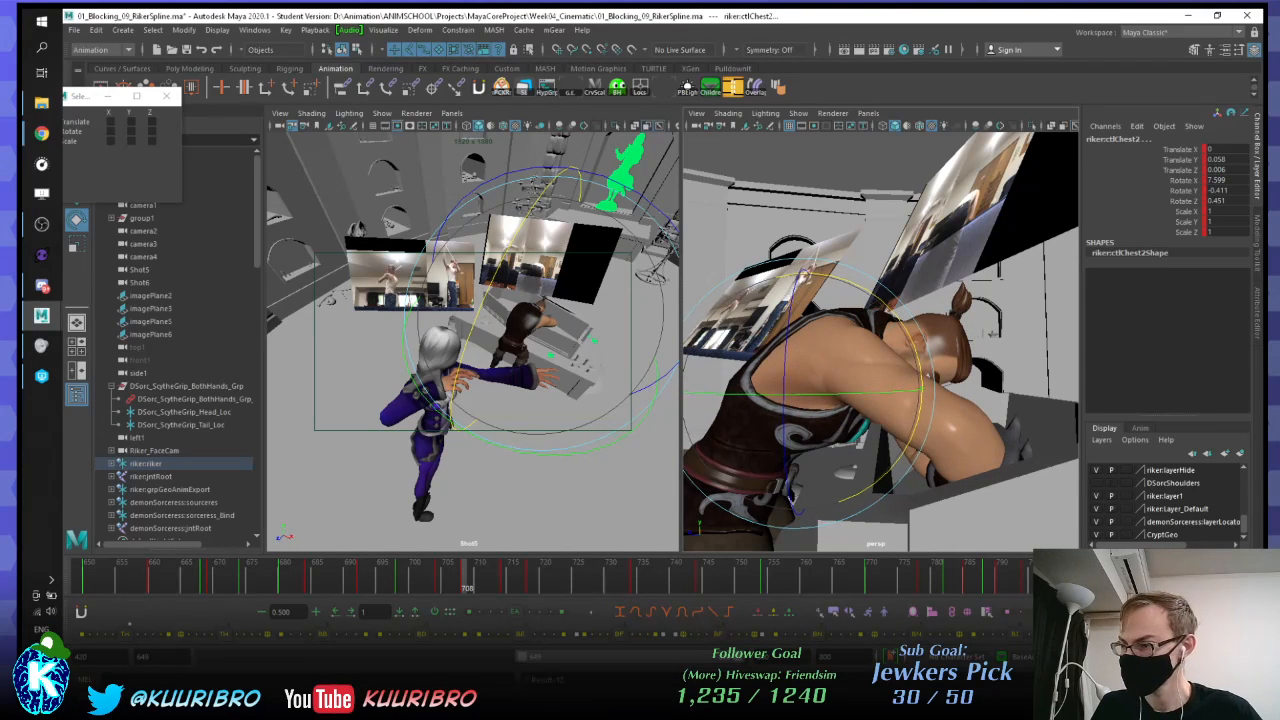
pyautogui.press('Up')
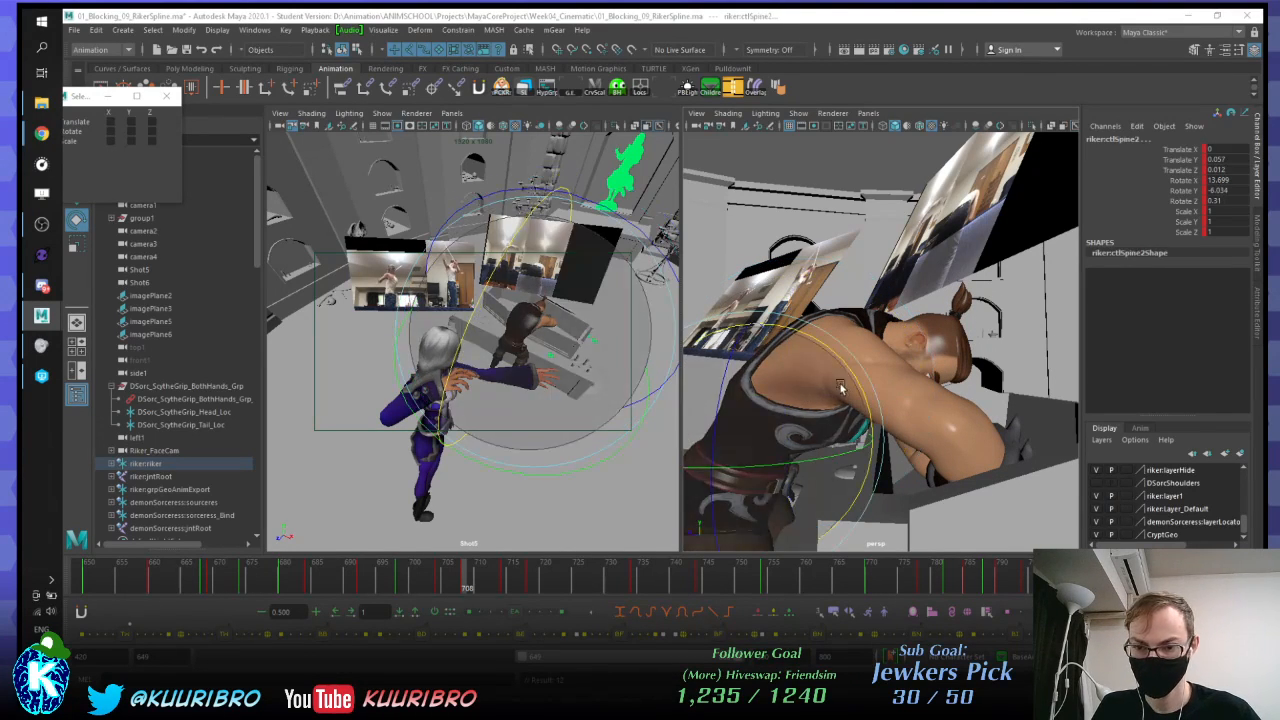
pyautogui.moveTo(858, 385); pyautogui.dragTo(863, 393)
pyautogui.press('Up')
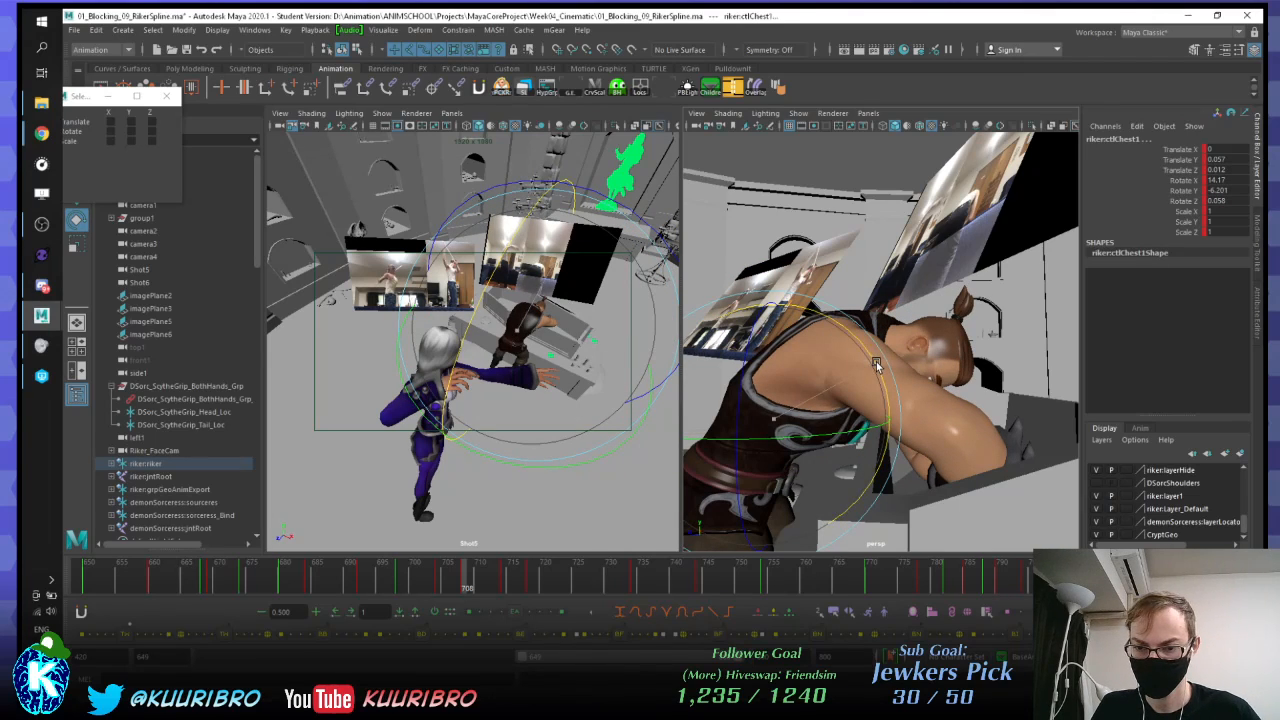
pyautogui.moveTo(876, 366); pyautogui.dragTo(880, 373)
pyautogui.press('Up')
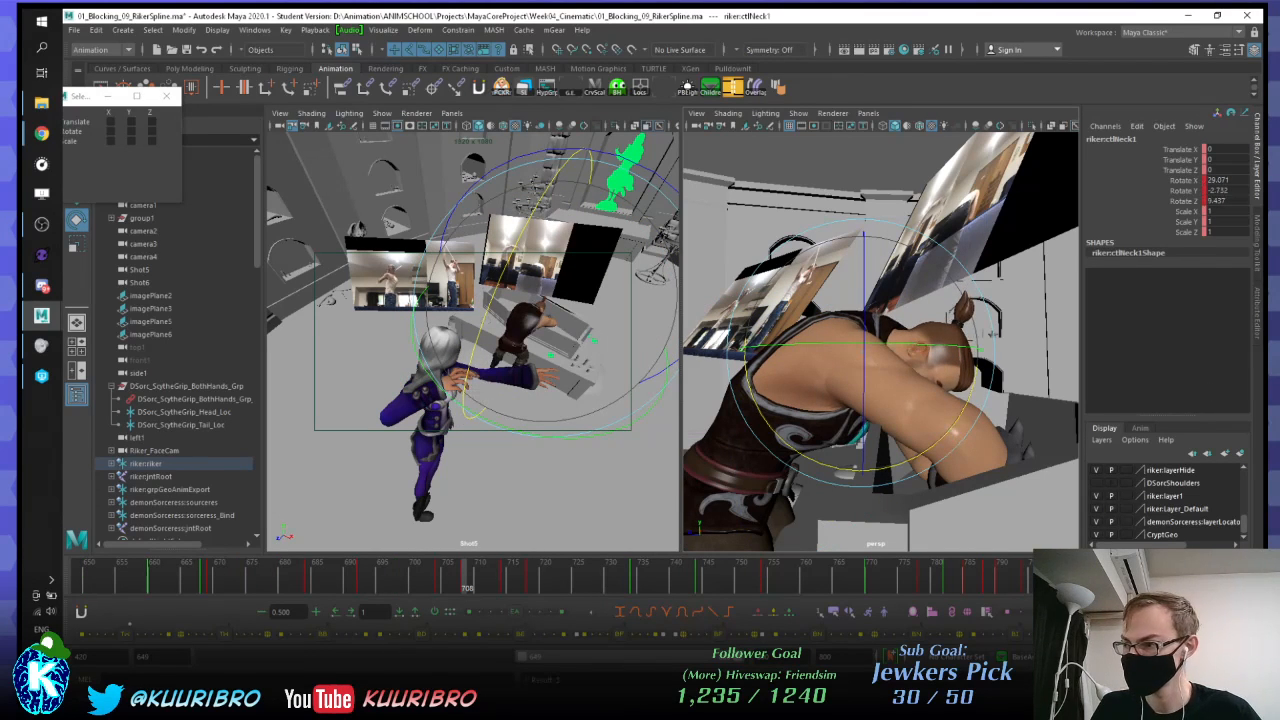
# Step: Examine the head control's motion across the keyed poses around frames 708 and 714 against the video reference
pyautogui.press('Down')
pyautogui.keyDown('alt'); pyautogui.moveTo(989, 334); pyautogui.dragTo(998, 364); pyautogui.keyUp('alt')
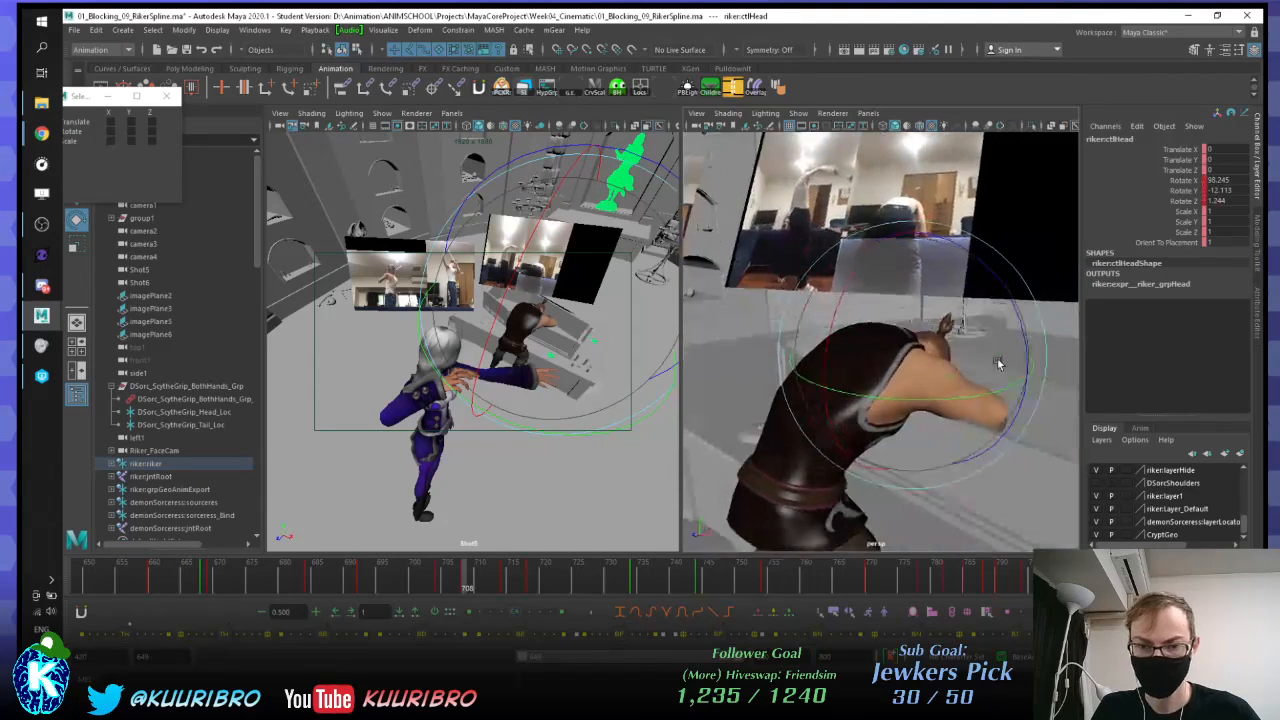
pyautogui.press(',')
pyautogui.press('.')
pyautogui.press('.')
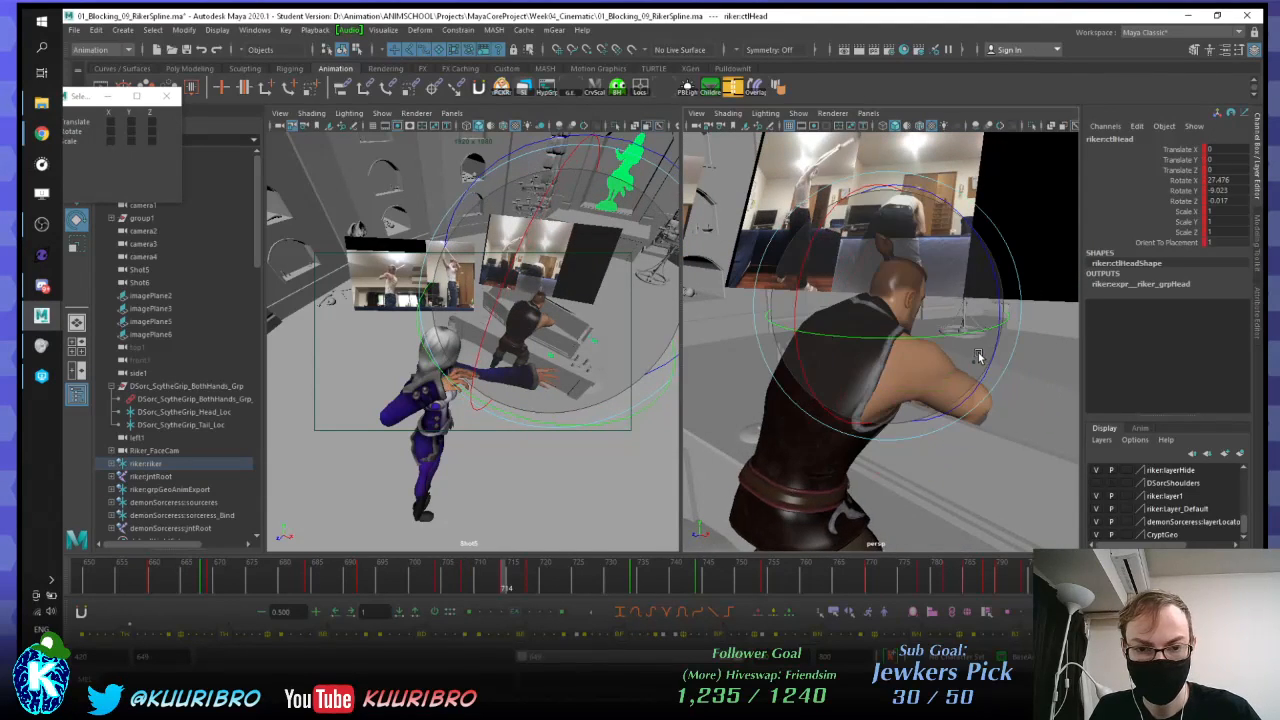
pyautogui.press(',')
pyautogui.press('.')
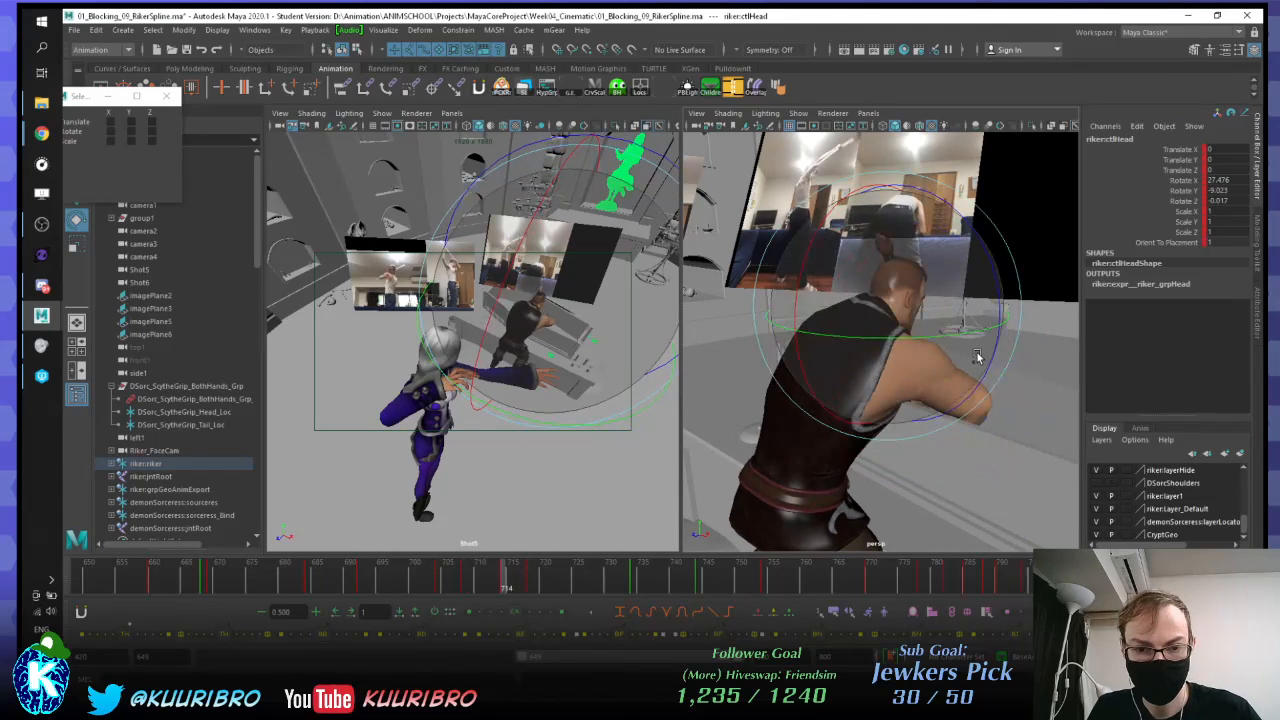
pyautogui.press(',')
pyautogui.press(',')
pyautogui.press('.')
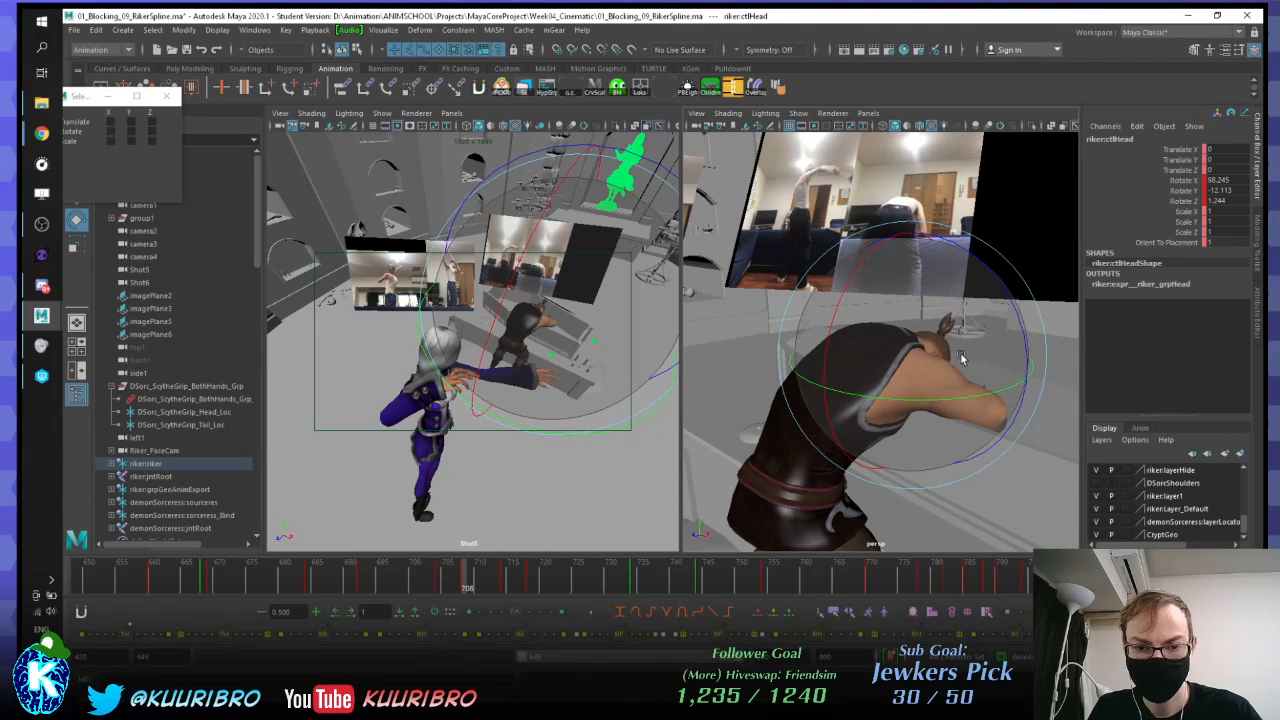
pyautogui.press('.')
# Step: Rotate Riker's neck control at frame 714 to about 1.8 on X, -5.0 on Y and 10.2 on Z
pyautogui.moveTo(809, 328)
pyautogui.keyDown('alt'); pyautogui.mouseDown()
pyautogui.moveTo(860, 321)
pyautogui.moveTo(811, 306)
pyautogui.mouseUp(); pyautogui.keyUp('alt')
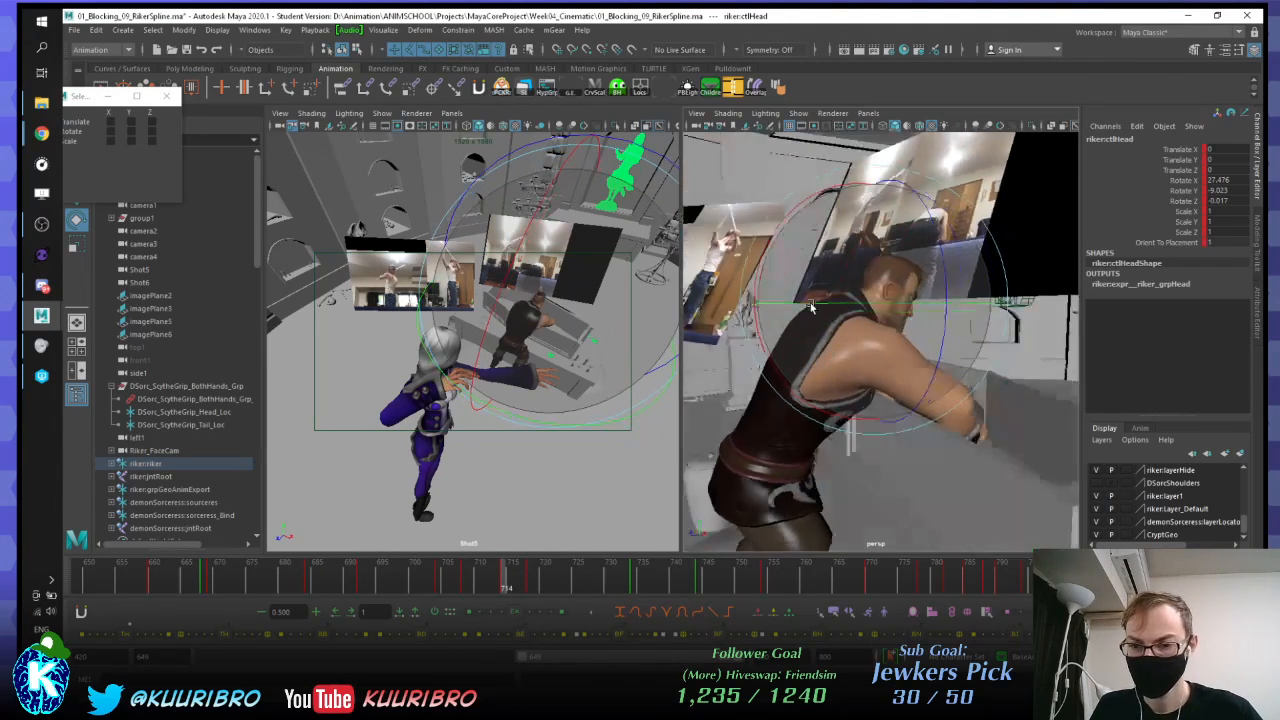
pyautogui.keyDown('alt'); pyautogui.moveTo(888, 266); pyautogui.dragTo(905, 295); pyautogui.keyUp('alt')
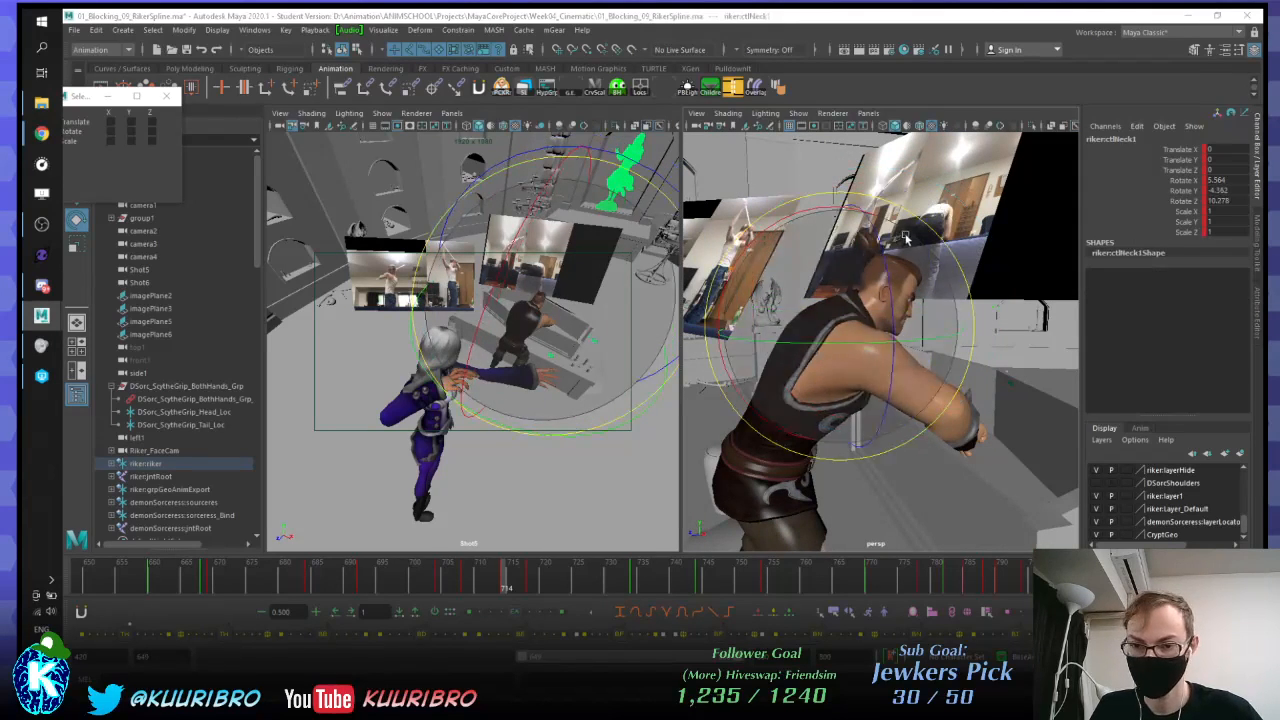
pyautogui.scroll(3, 903, 236)
pyautogui.press('e')
pyautogui.moveTo(804, 210); pyautogui.dragTo(762, 190)
pyautogui.keyDown('alt'); pyautogui.moveTo(779, 206); pyautogui.dragTo(790, 233, button='middle'); pyautogui.keyUp('alt')
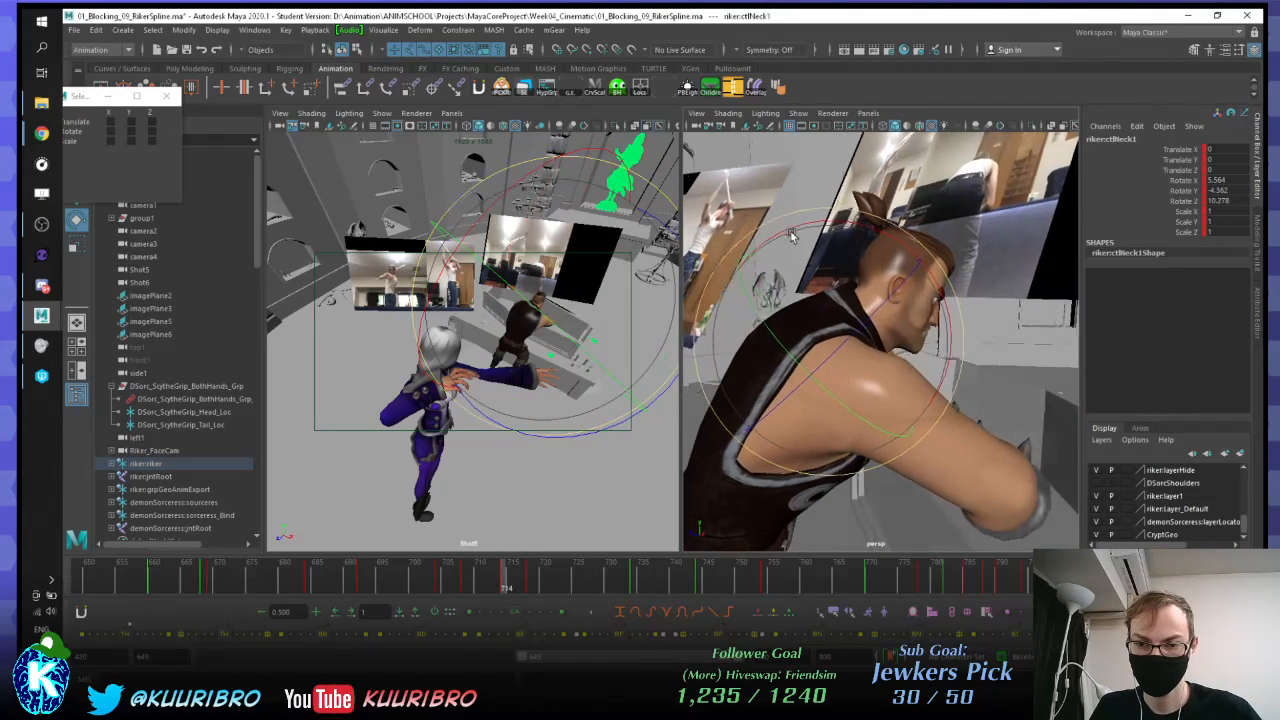
pyautogui.moveTo(790, 233); pyautogui.dragTo(860, 275)
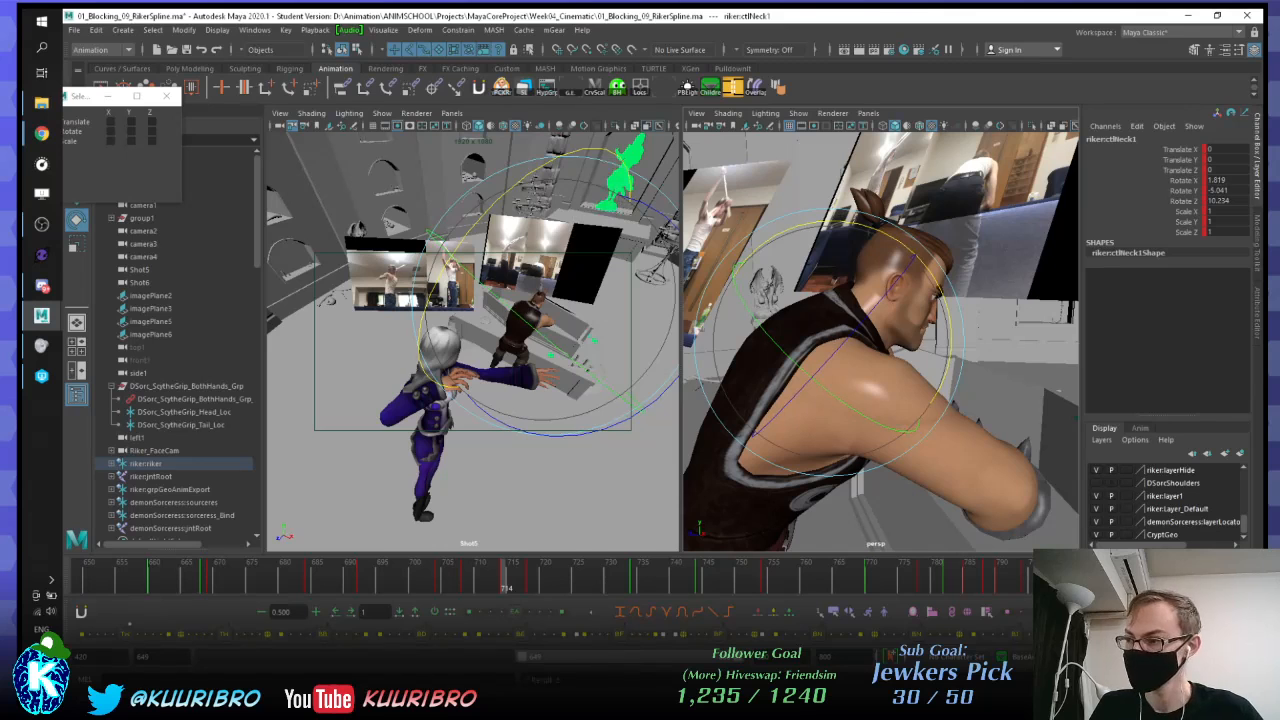
# Step: Move Riker's head control at frame 714 to about -0.004 on X, 0.049 on Y and 0.025 on Z
pyautogui.press('Down')
pyautogui.press('w')
pyautogui.moveTo(911, 232)
pyautogui.mouseDown()
pyautogui.moveTo(913, 210)
pyautogui.moveTo(913, 243)
pyautogui.mouseUp()
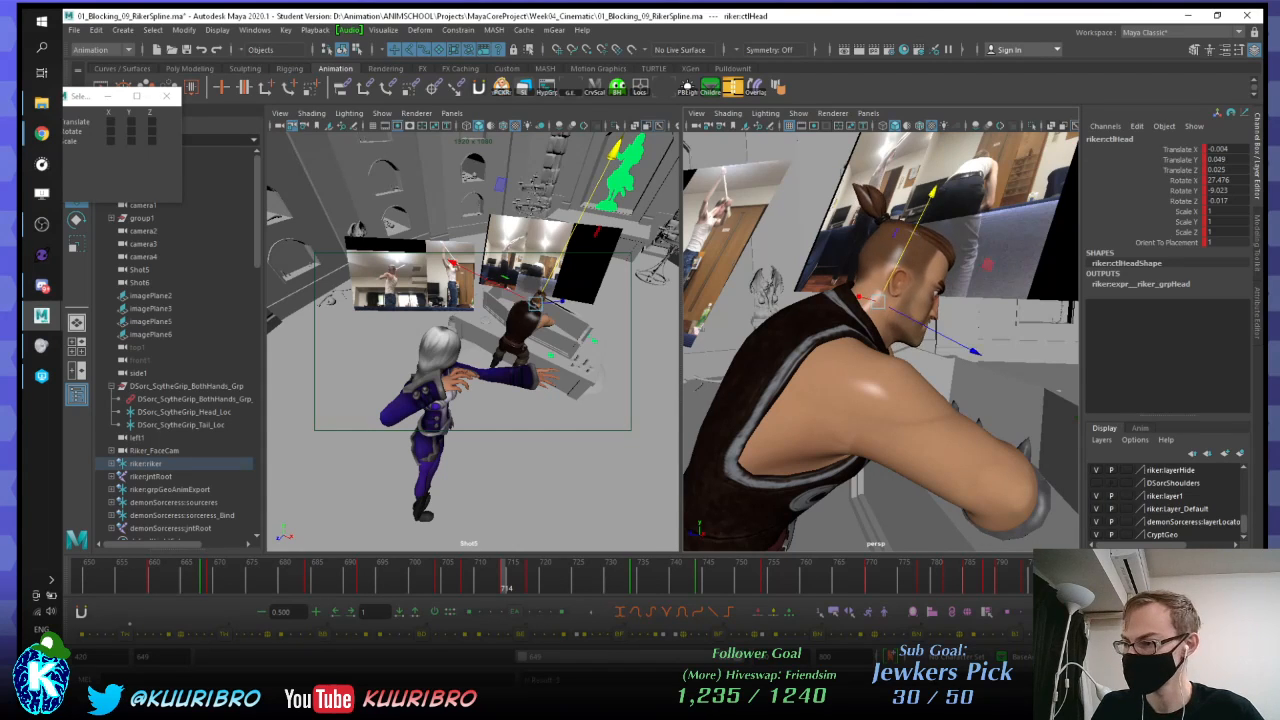
# Step: Rotate Riker's chest 2 control to about 4.4 on X at frame 714
pyautogui.press('Up')
pyautogui.press('Up')
pyautogui.press('e')
pyautogui.keyDown('alt'); pyautogui.moveTo(788, 358); pyautogui.dragTo(827, 346); pyautogui.keyUp('alt')
pyautogui.moveTo(827, 346); pyautogui.dragTo(858, 331, button='middle')
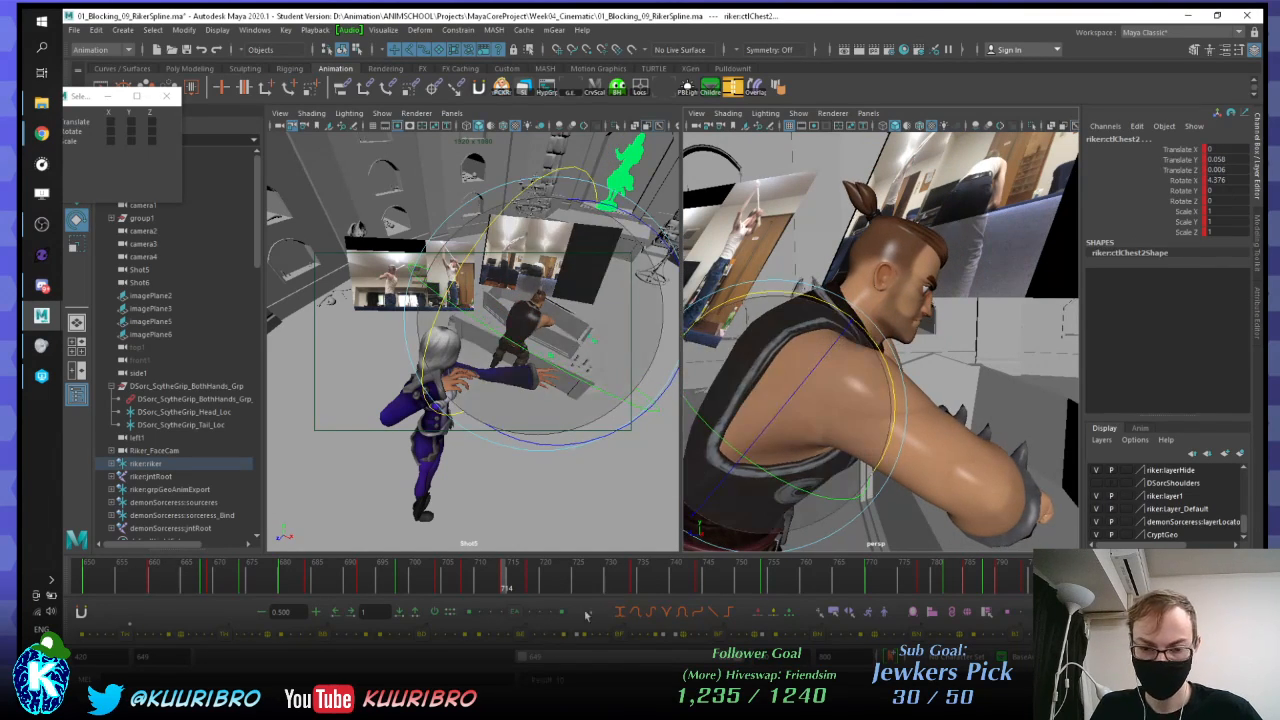
# Step: Review Riker's face and torso between frames 704 and 724, comparing the keyed poses with the video reference
pyautogui.moveTo(435, 582)
pyautogui.mouseDown()
pyautogui.moveTo(569, 561)
pyautogui.moveTo(465, 562)
pyautogui.mouseUp()
pyautogui.click(570, 558)
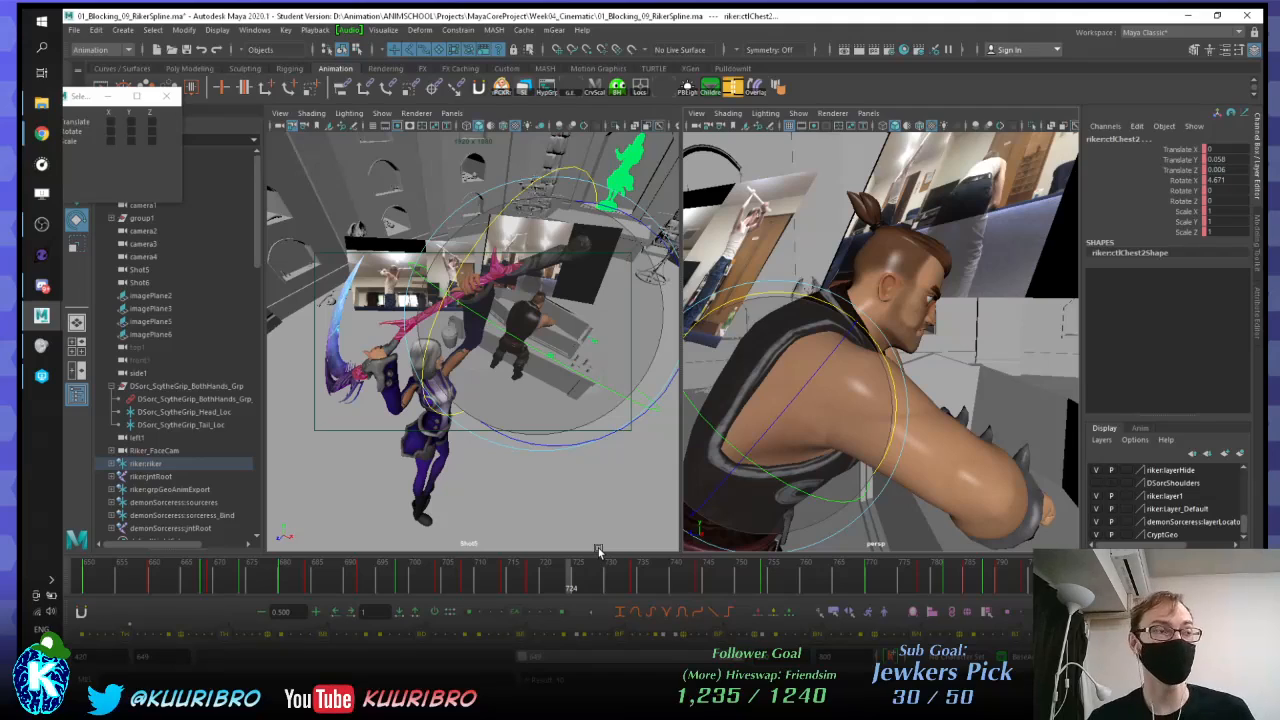
pyautogui.keyDown('alt'); pyautogui.moveTo(778, 392); pyautogui.dragTo(948, 373); pyautogui.keyUp('alt')
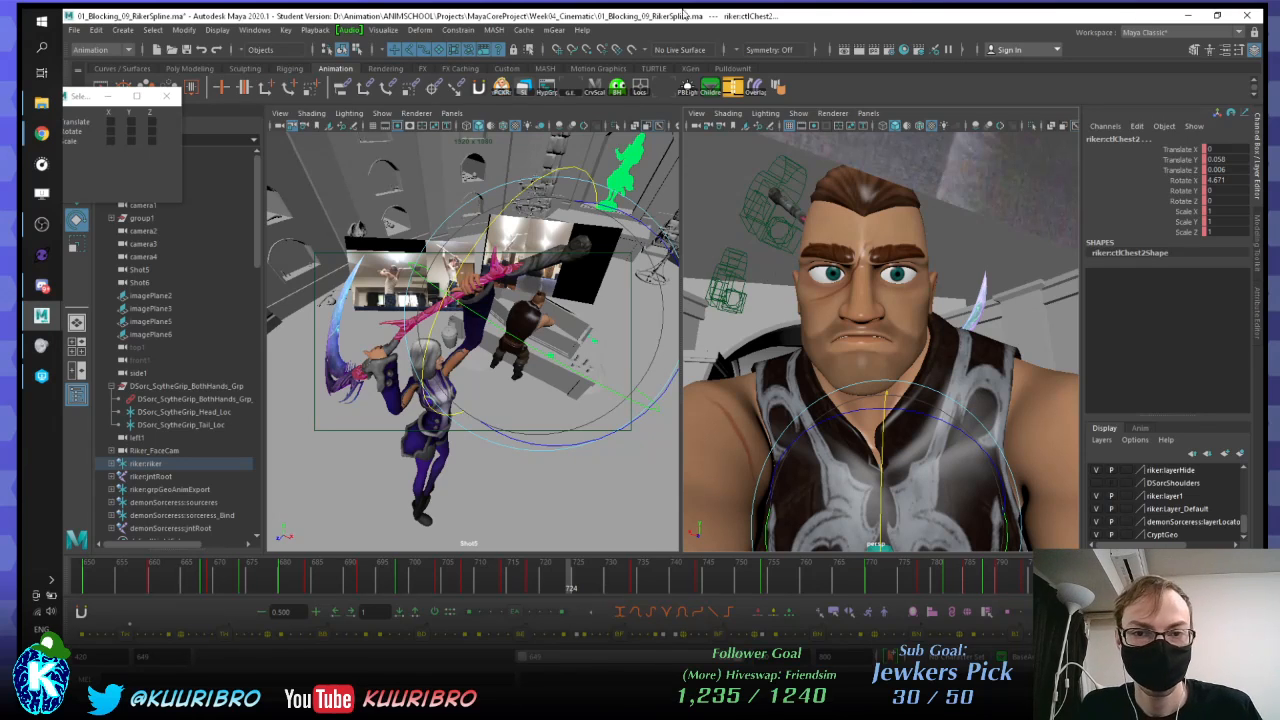
pyautogui.keyDown('alt'); pyautogui.moveTo(951, 270); pyautogui.dragTo(892, 322); pyautogui.keyUp('alt')
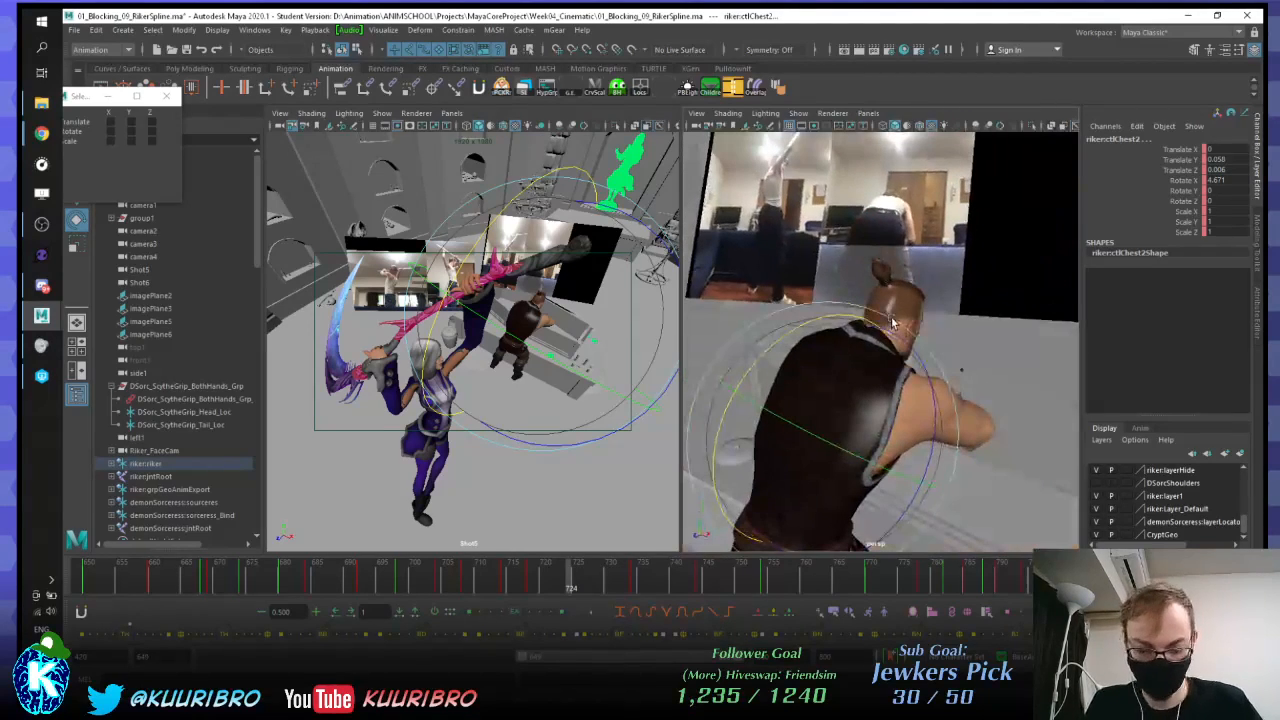
pyautogui.press(',')
pyautogui.press(',')
pyautogui.press(',')
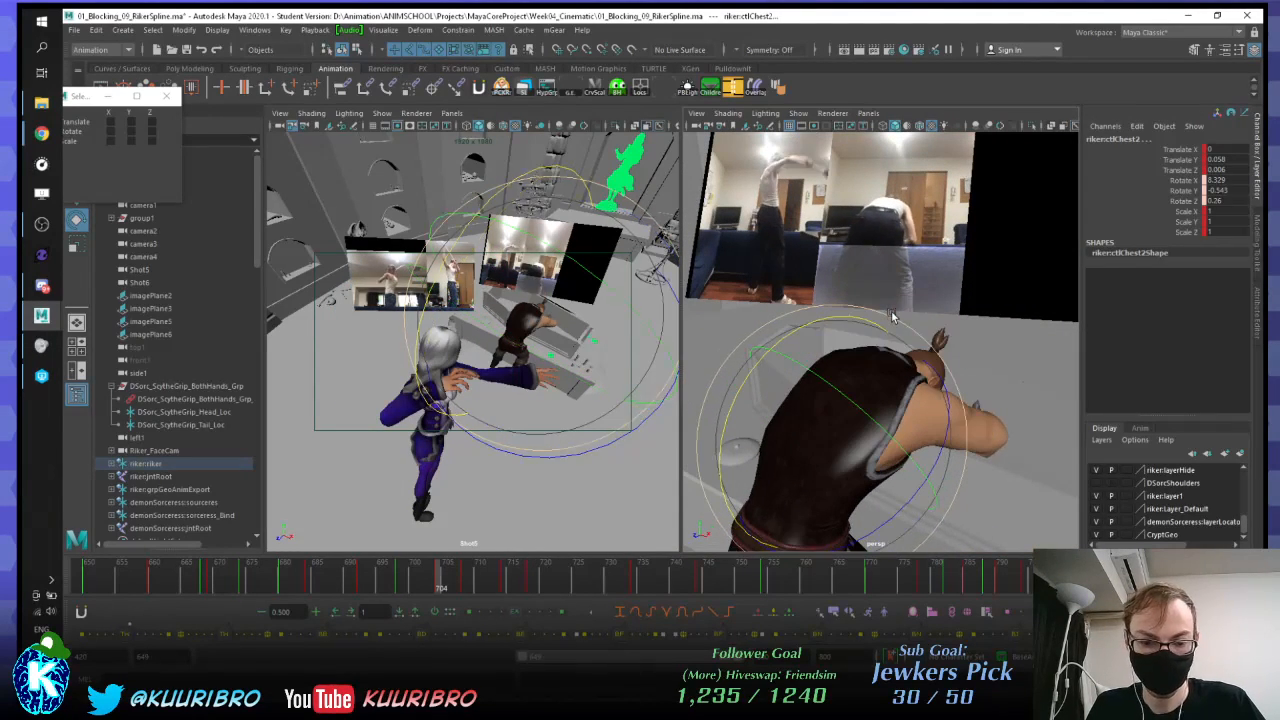
pyautogui.press(',')
pyautogui.press('.')
pyautogui.press('.')
pyautogui.press('.')
pyautogui.press(',')
pyautogui.press(',')
pyautogui.press(',')
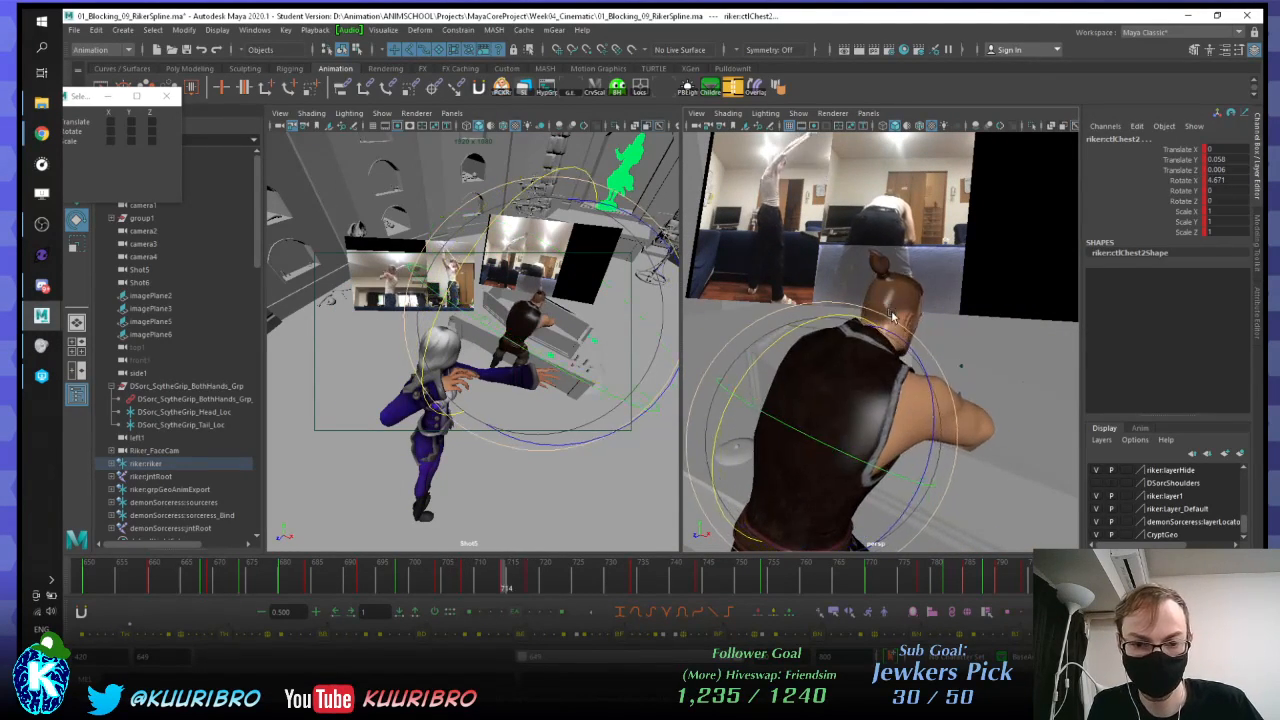
pyautogui.press('.')
pyautogui.press('.')
pyautogui.press('.')
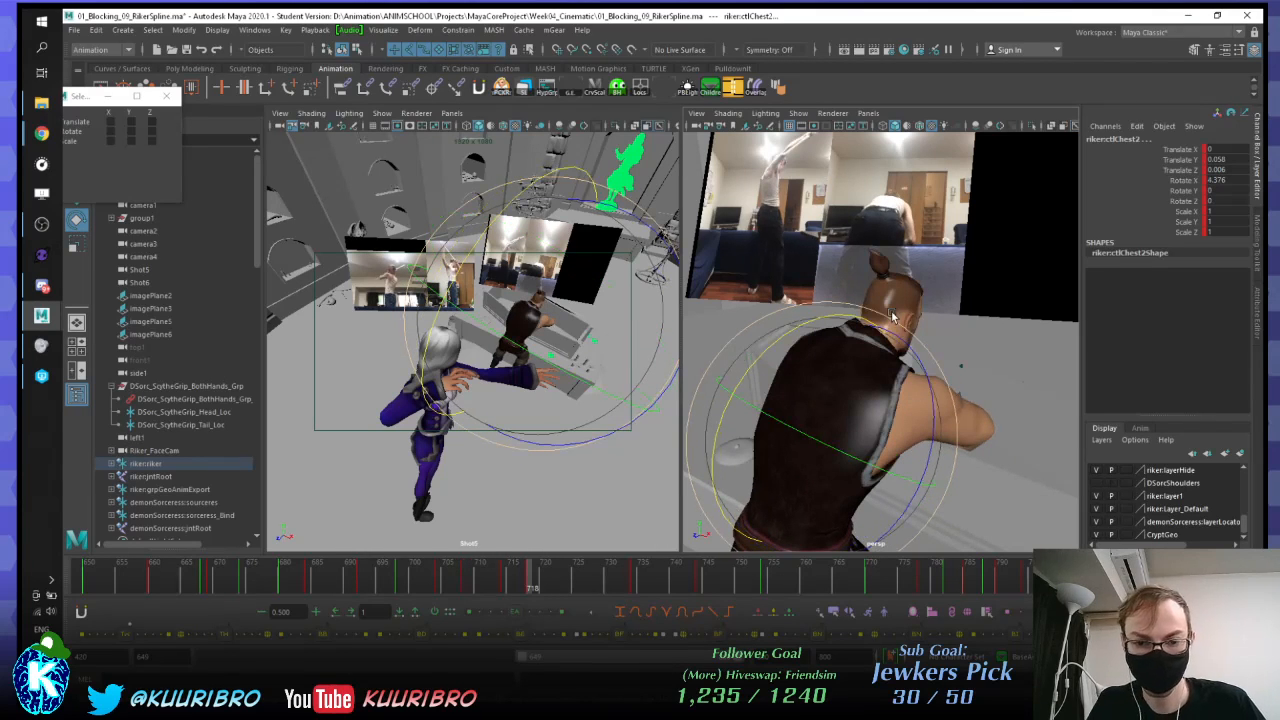
pyautogui.press(',')
# Step: Examine Riker's upper-body movement from behind and above across the keys from frame 698 to 714
pyautogui.keyDown('alt'); pyautogui.moveTo(902, 246); pyautogui.dragTo(891, 315); pyautogui.keyUp('alt')
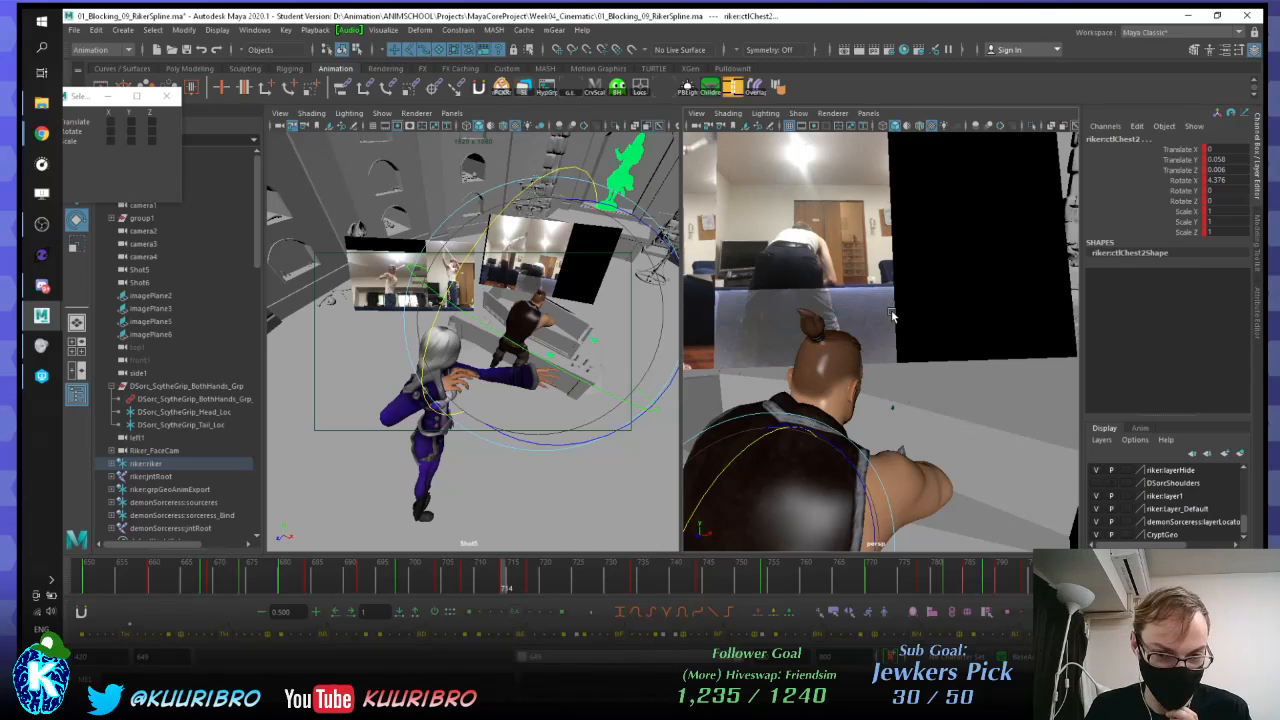
pyautogui.press(',')
pyautogui.press(',')
pyautogui.press(',')
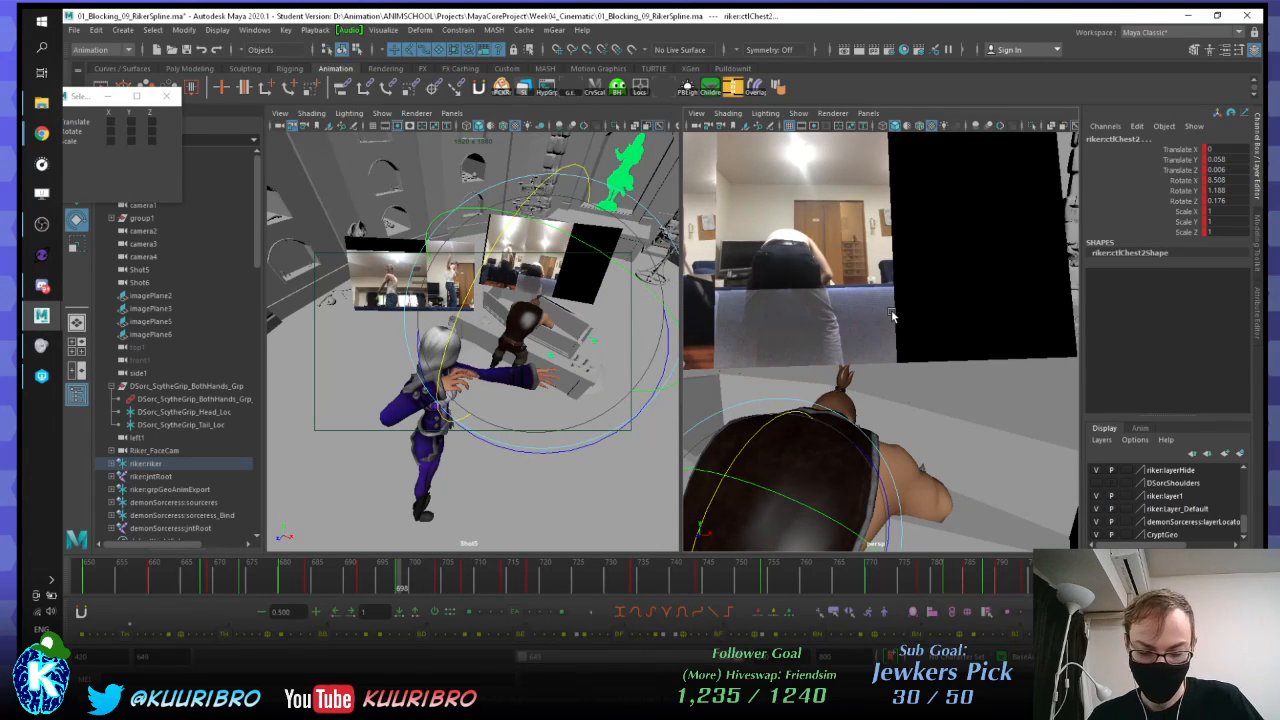
pyautogui.press(',')
pyautogui.press('.')
pyautogui.press('.')
pyautogui.press(',')
pyautogui.press('.')
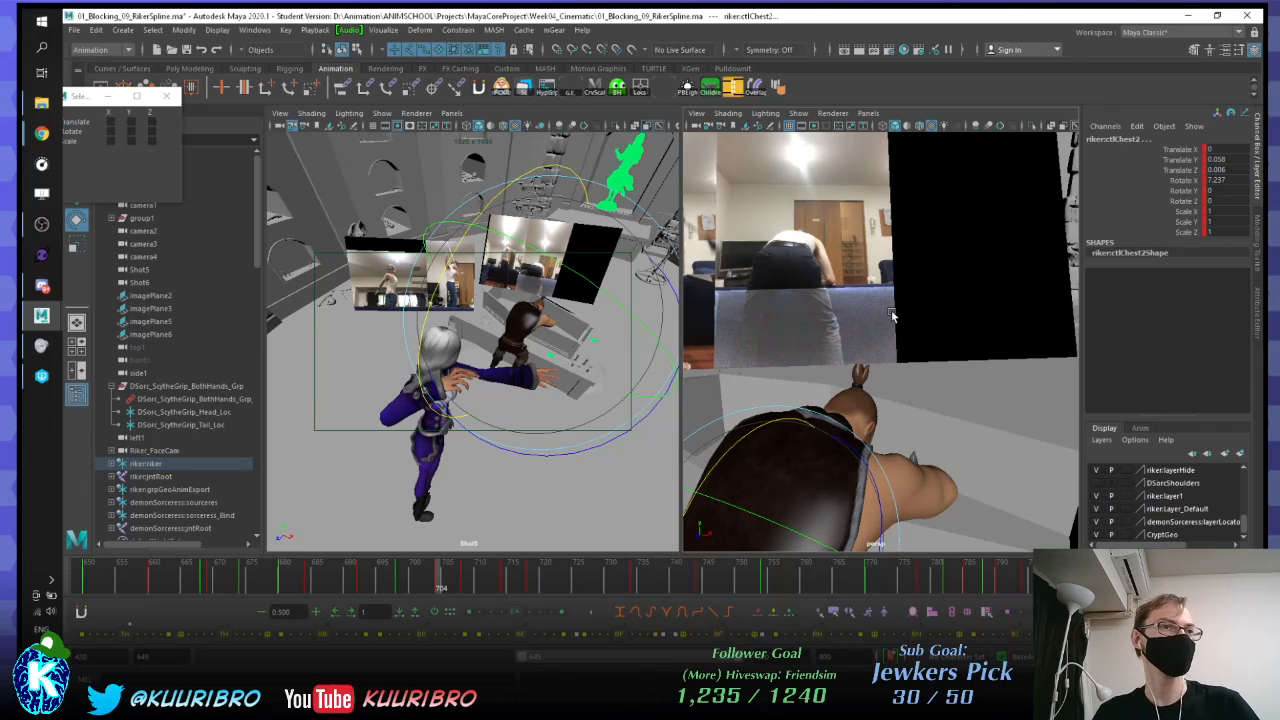
pyautogui.press(',')
pyautogui.press(',')
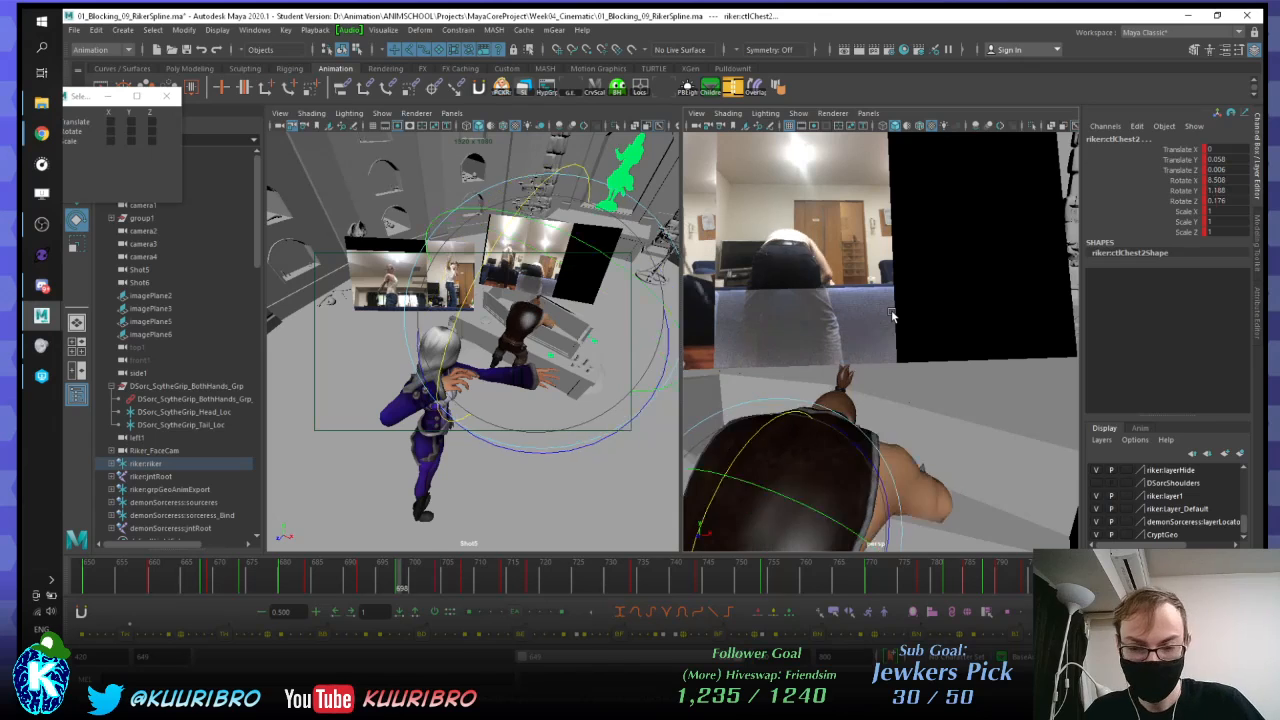
pyautogui.press('.')
pyautogui.press('.')
pyautogui.press('.')
pyautogui.press(',')
pyautogui.press(',')
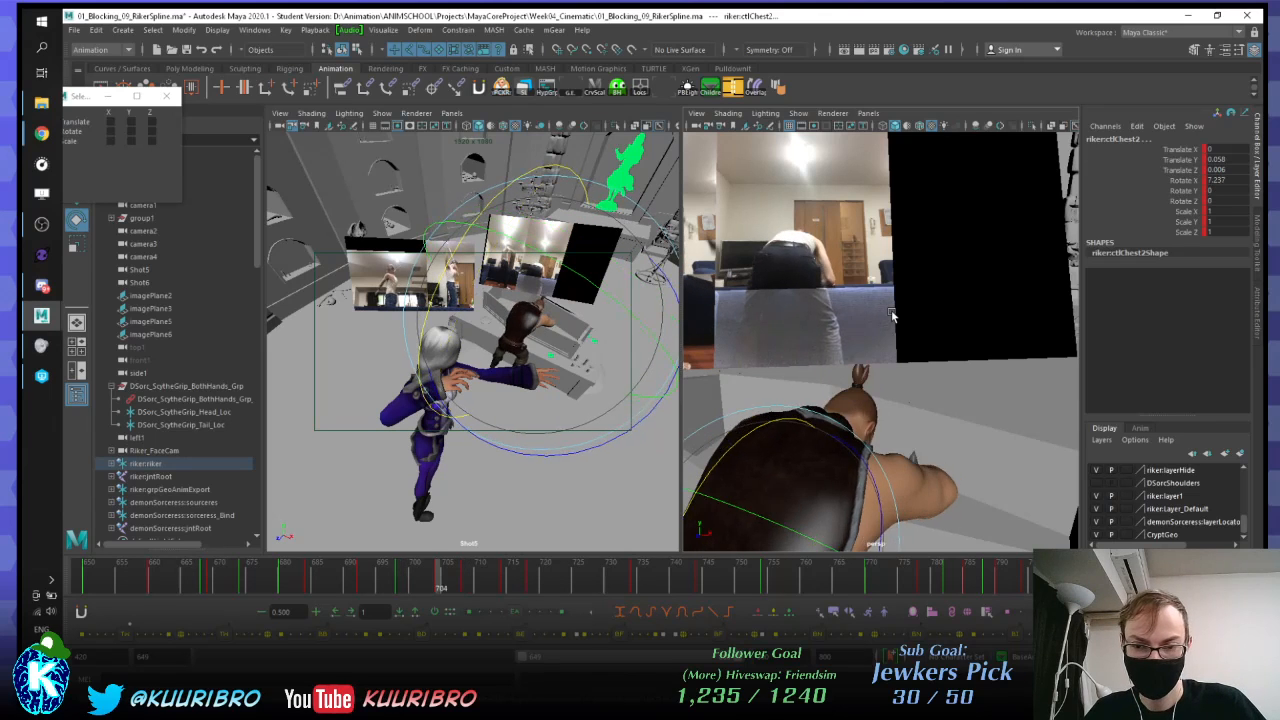
pyautogui.press('.')
pyautogui.press('.')
pyautogui.press(',')
pyautogui.press('.')
pyautogui.press(',')
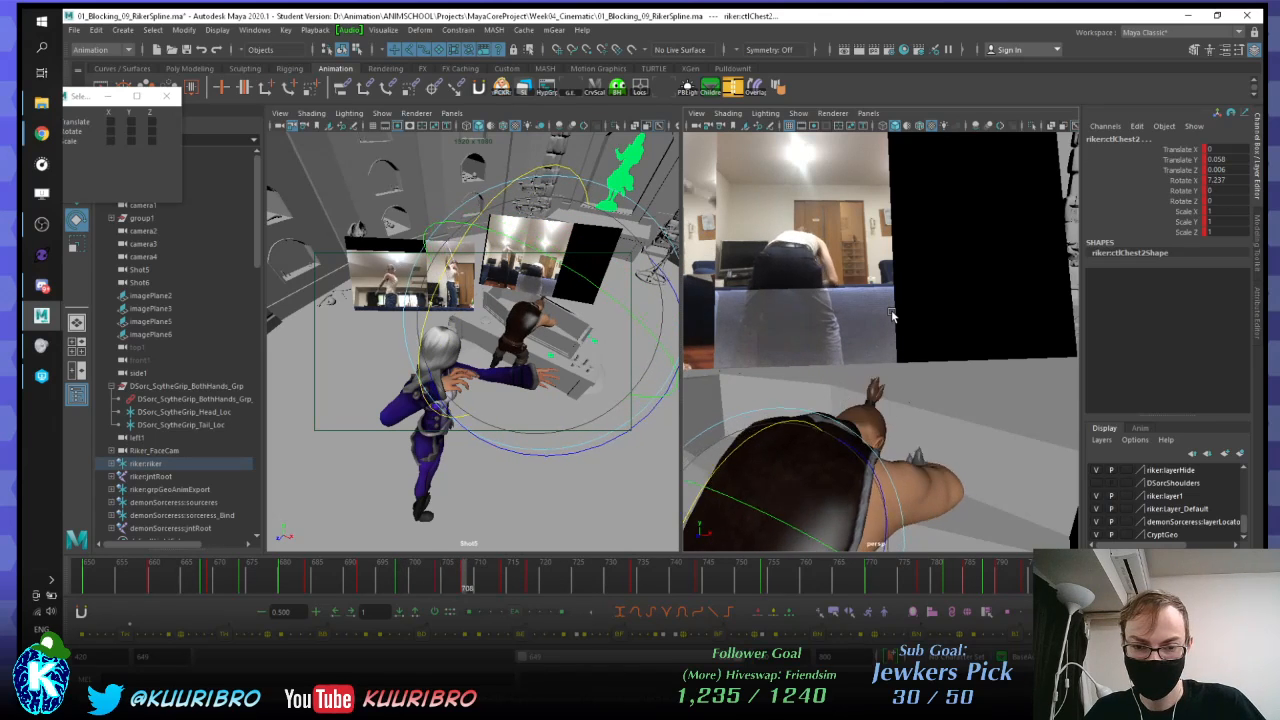
pyautogui.press(',')
pyautogui.press('.')
pyautogui.press('.')
pyautogui.press(',')
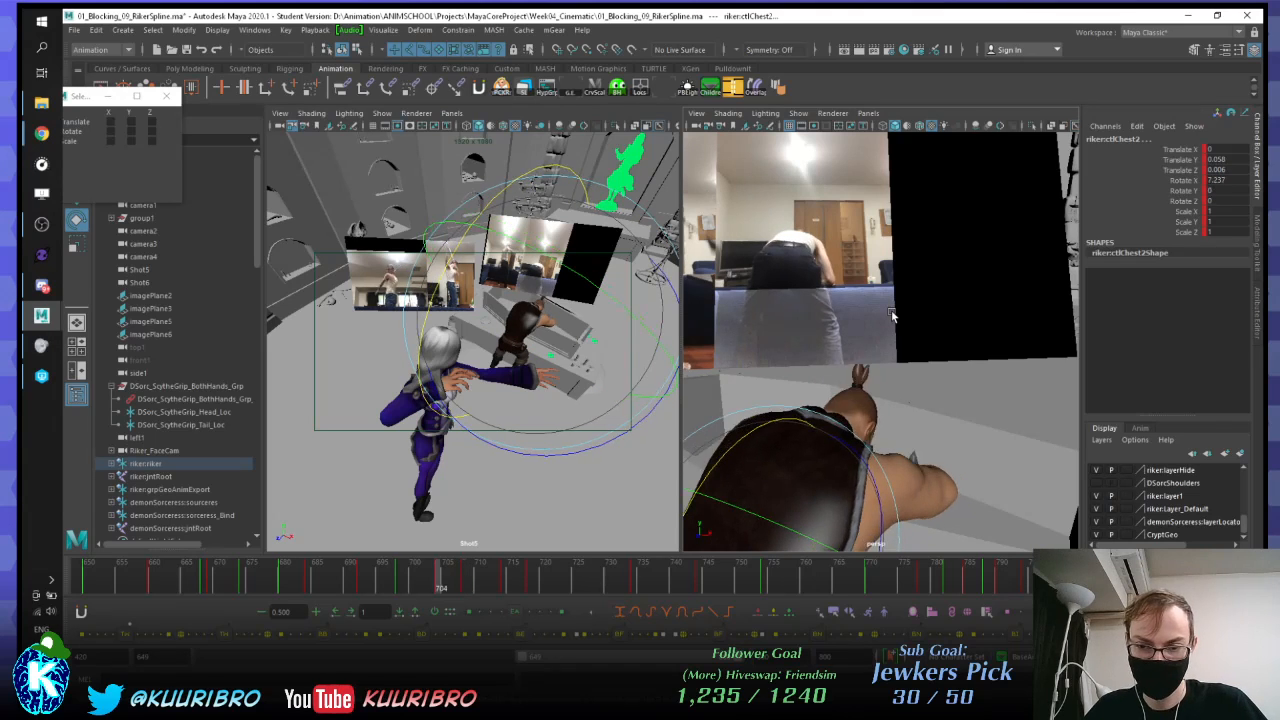
pyautogui.press('.')
pyautogui.press('.')
pyautogui.press(',')
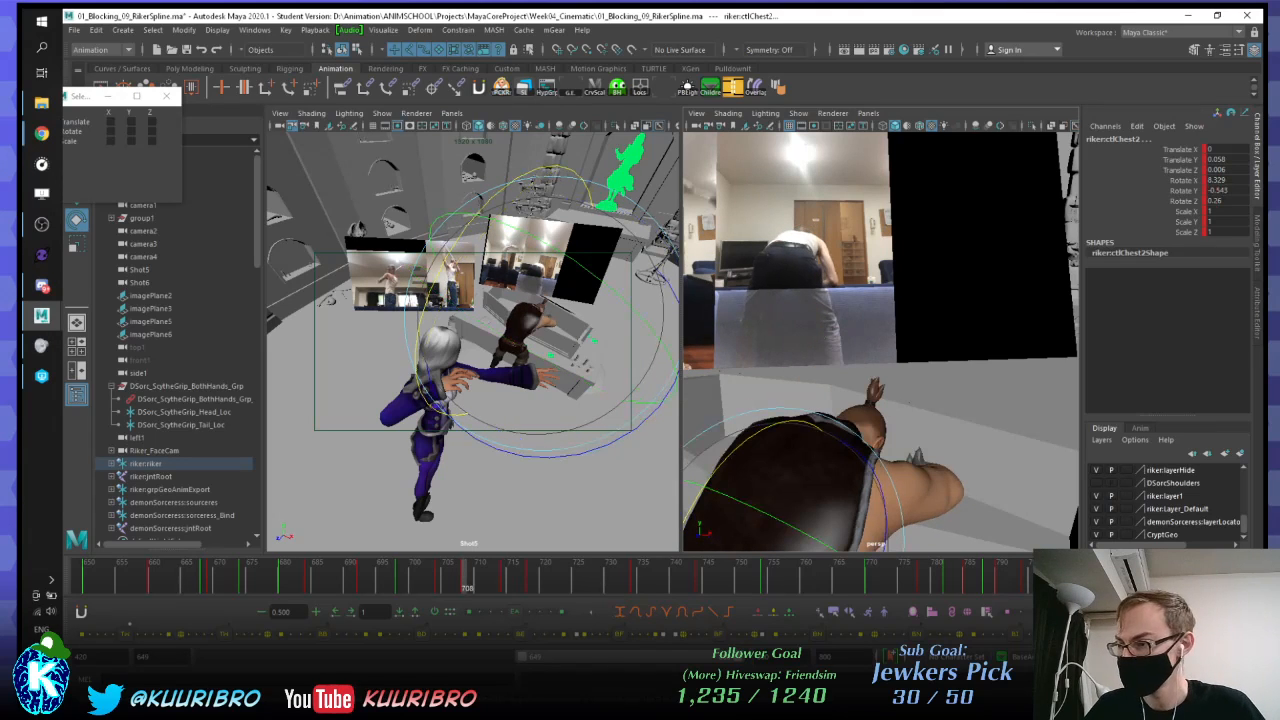
# Step: Select Riker's right upper arm control and compare the arm's keyed poses at frames 708 and 714
pyautogui.keyDown('alt'); pyautogui.moveTo(936, 290); pyautogui.dragTo(825, 430); pyautogui.keyUp('alt')
pyautogui.moveTo(786, 487); pyautogui.dragTo(837, 408)
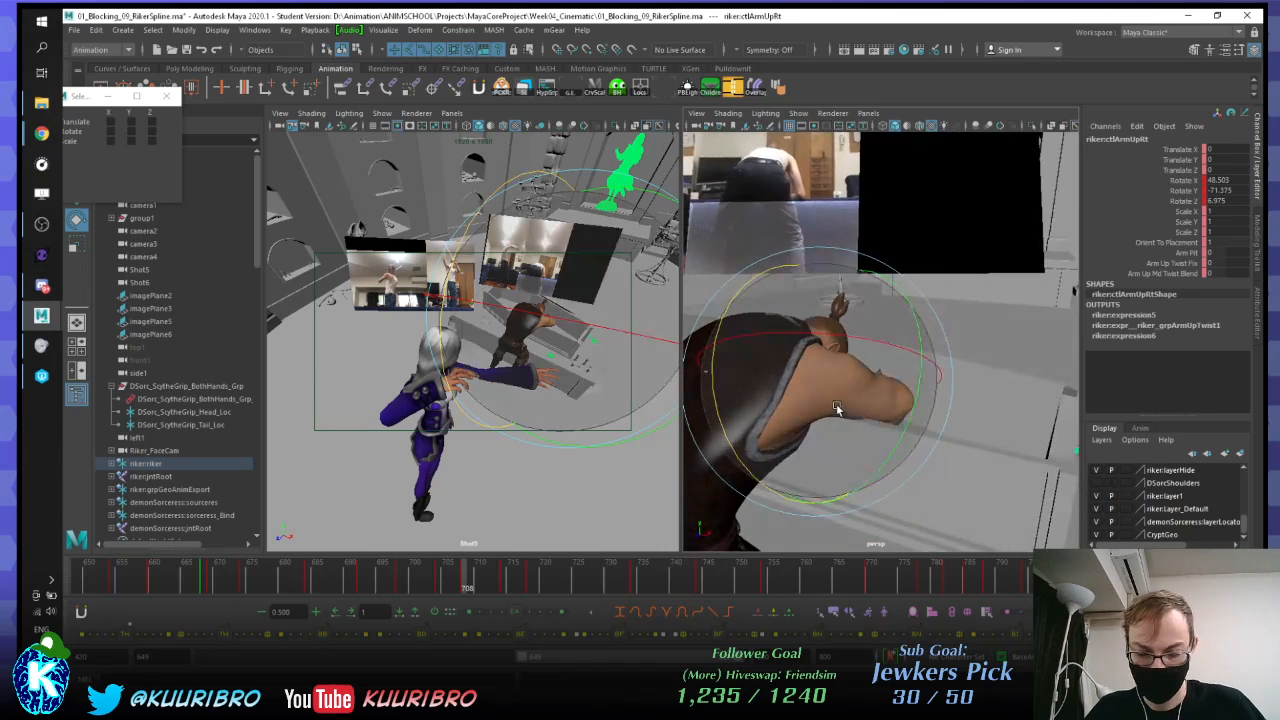
pyautogui.press(',')
pyautogui.press('.')
pyautogui.press('.')
pyautogui.press(',')
pyautogui.press('.')
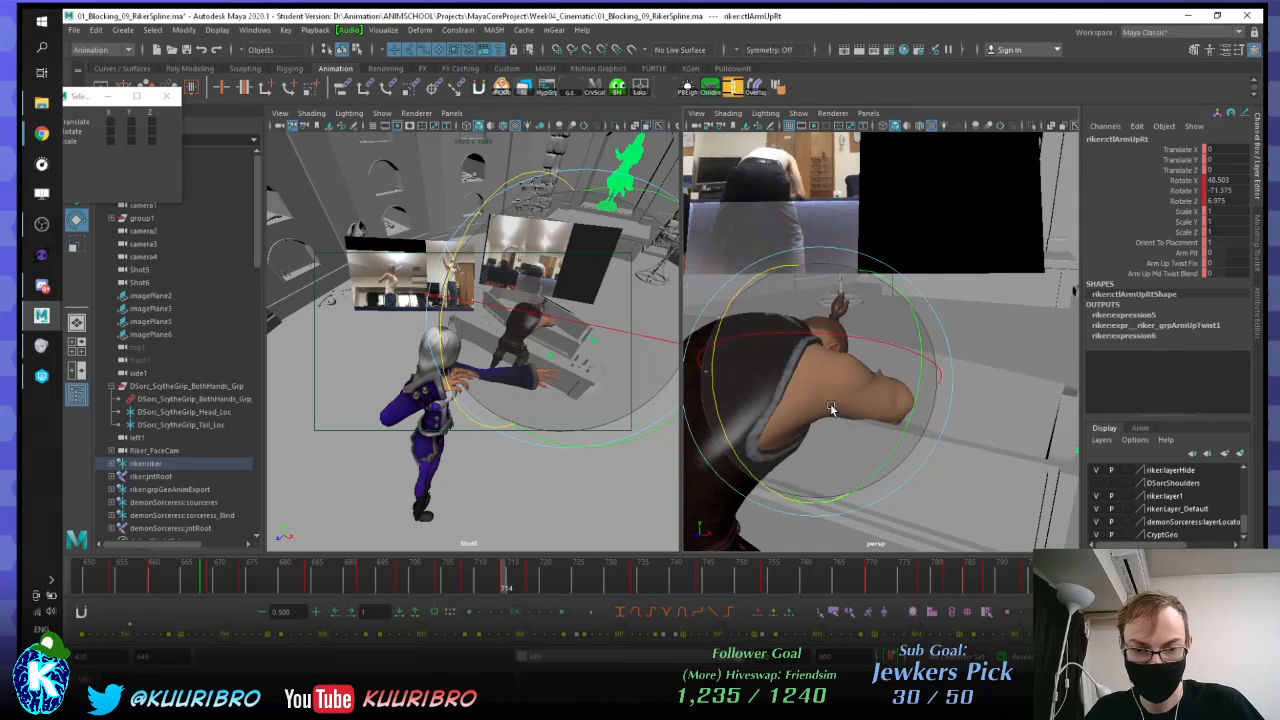
pyautogui.press(',')
pyautogui.press('.')
pyautogui.press(',')
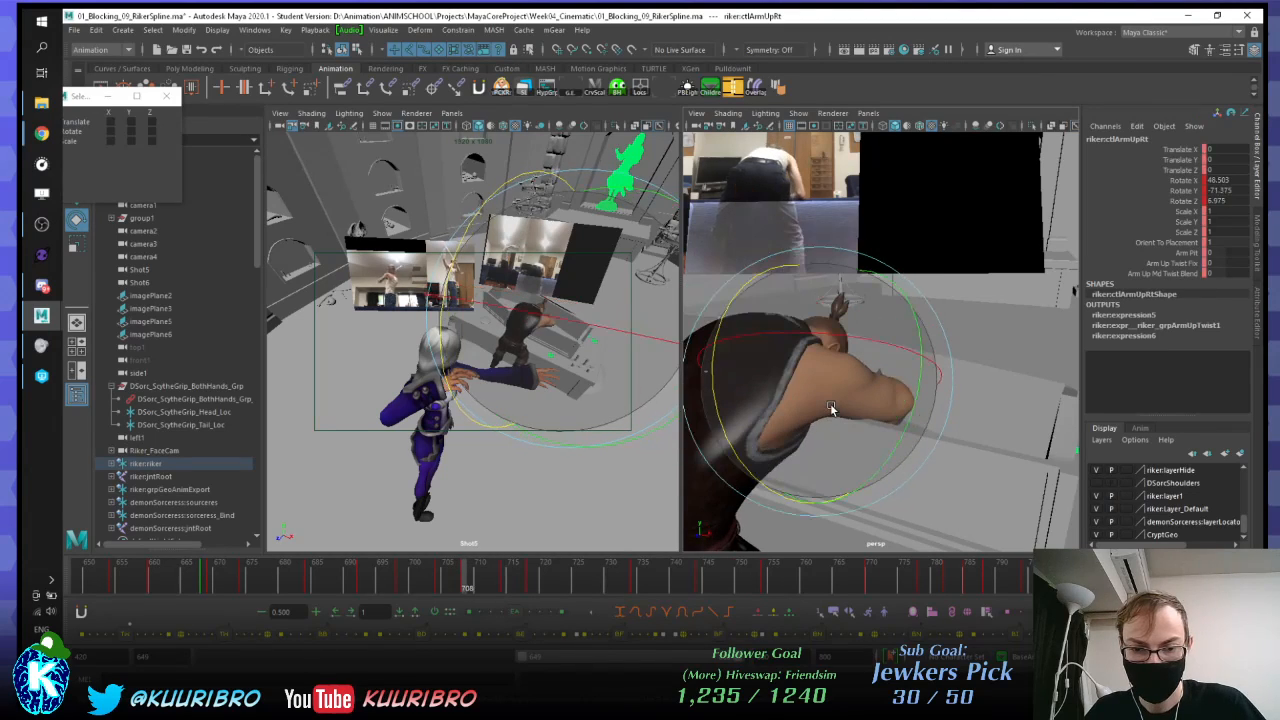
pyautogui.press('.')
# Step: Examine Riker's right arm and shoulder from the front across the keys around frames 708 and 714
pyautogui.keyDown('alt'); pyautogui.moveTo(830, 408); pyautogui.dragTo(880, 322); pyautogui.keyUp('alt')
pyautogui.press(',')
pyautogui.press('.')
pyautogui.press(',')
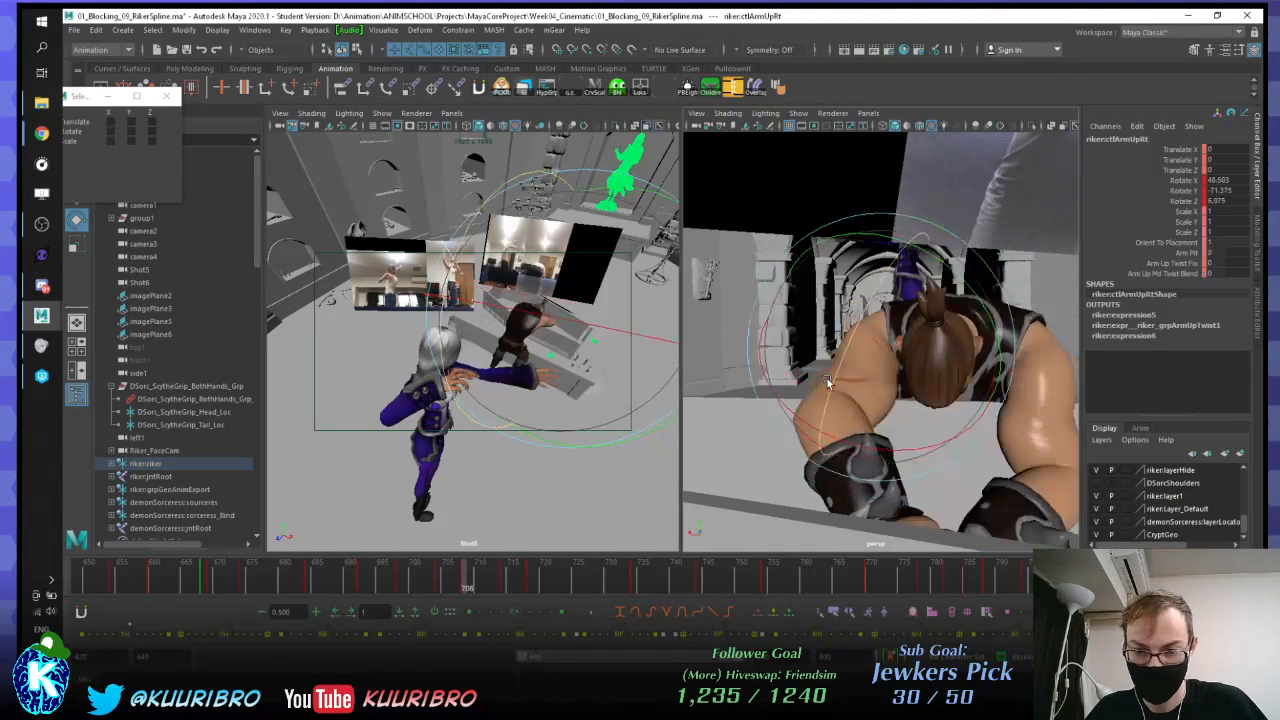
pyautogui.press(',')
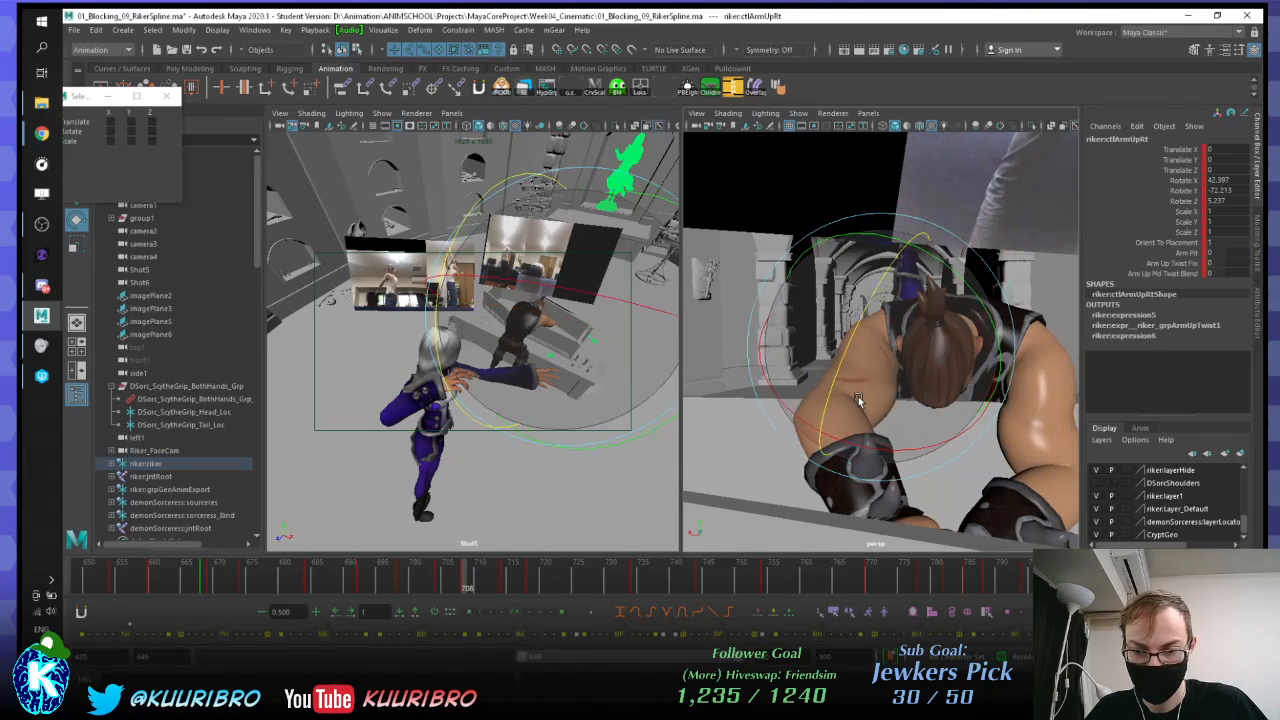
pyautogui.press('.')
pyautogui.press('.')
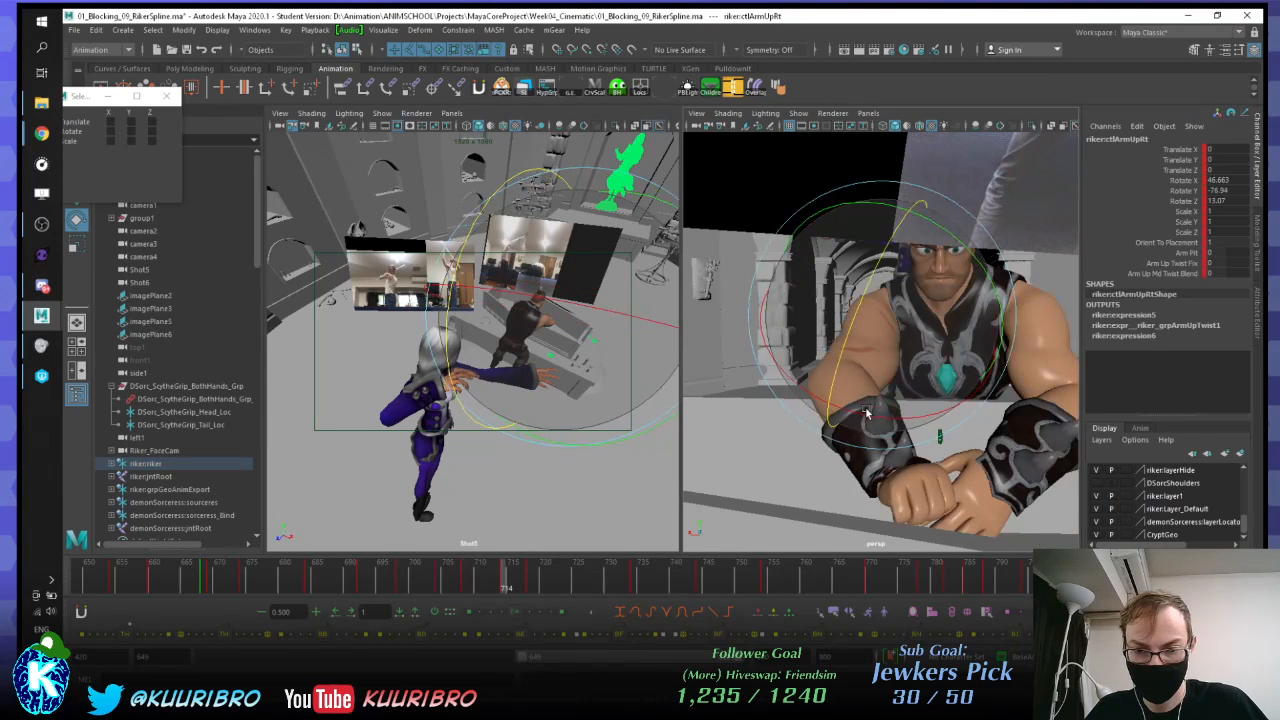
pyautogui.press('.')
pyautogui.keyDown('alt'); pyautogui.moveTo(842, 410); pyautogui.dragTo(885, 392); pyautogui.keyUp('alt')
pyautogui.press(',')
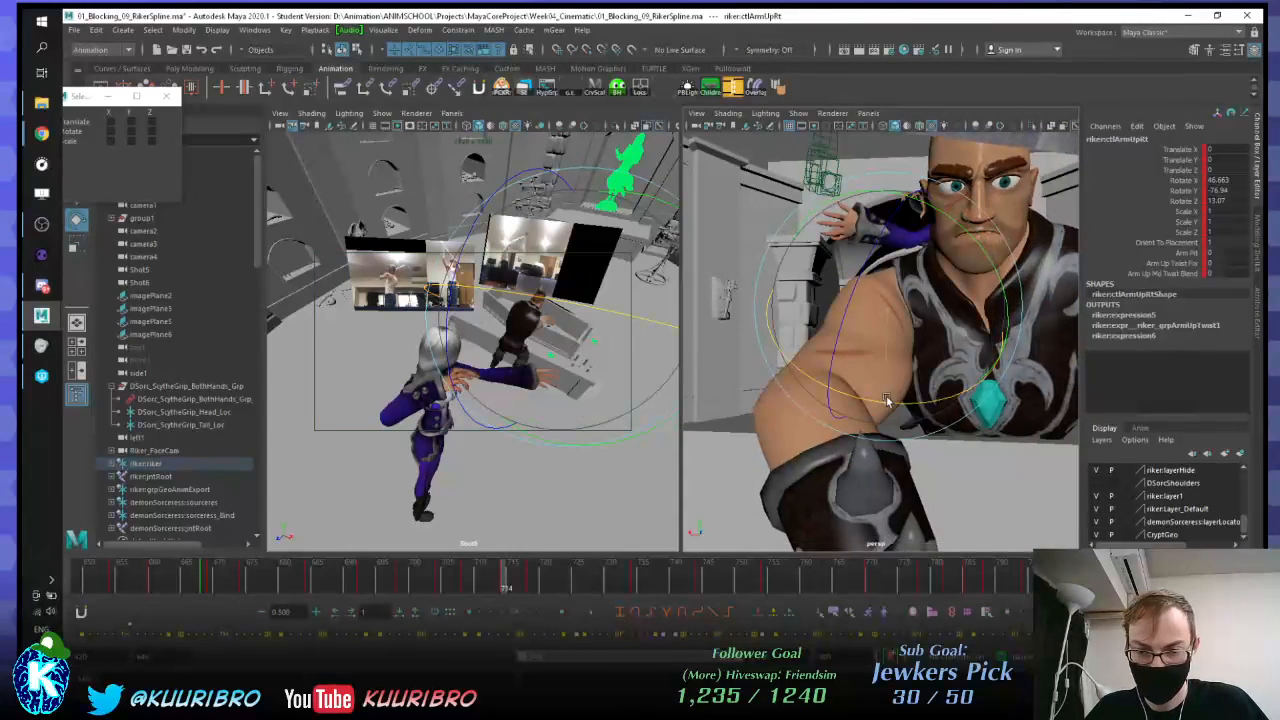
# Step: Compare Riker's right arm and shoulder poses from the front across the keys around frames 714 to 734
pyautogui.press('.')
pyautogui.press(',')
pyautogui.press(',')
pyautogui.press('.')
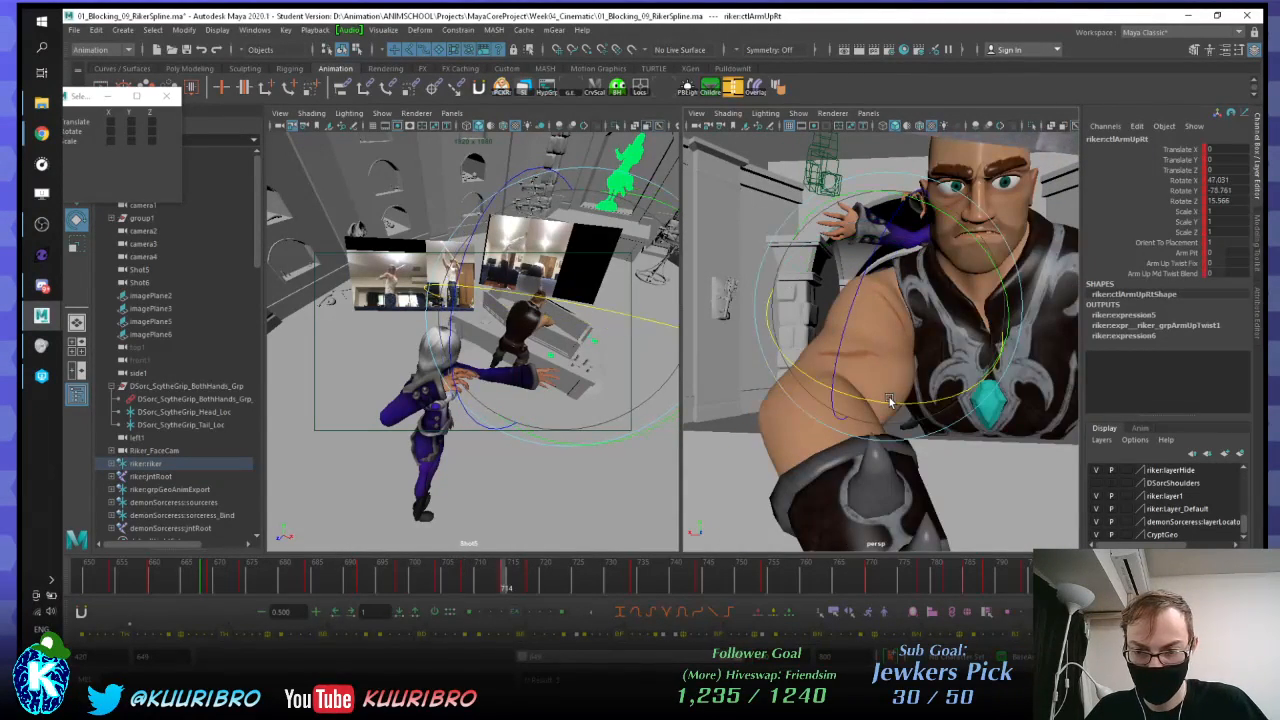
pyautogui.press('.')
pyautogui.press(',')
pyautogui.press('.')
pyautogui.press('.')
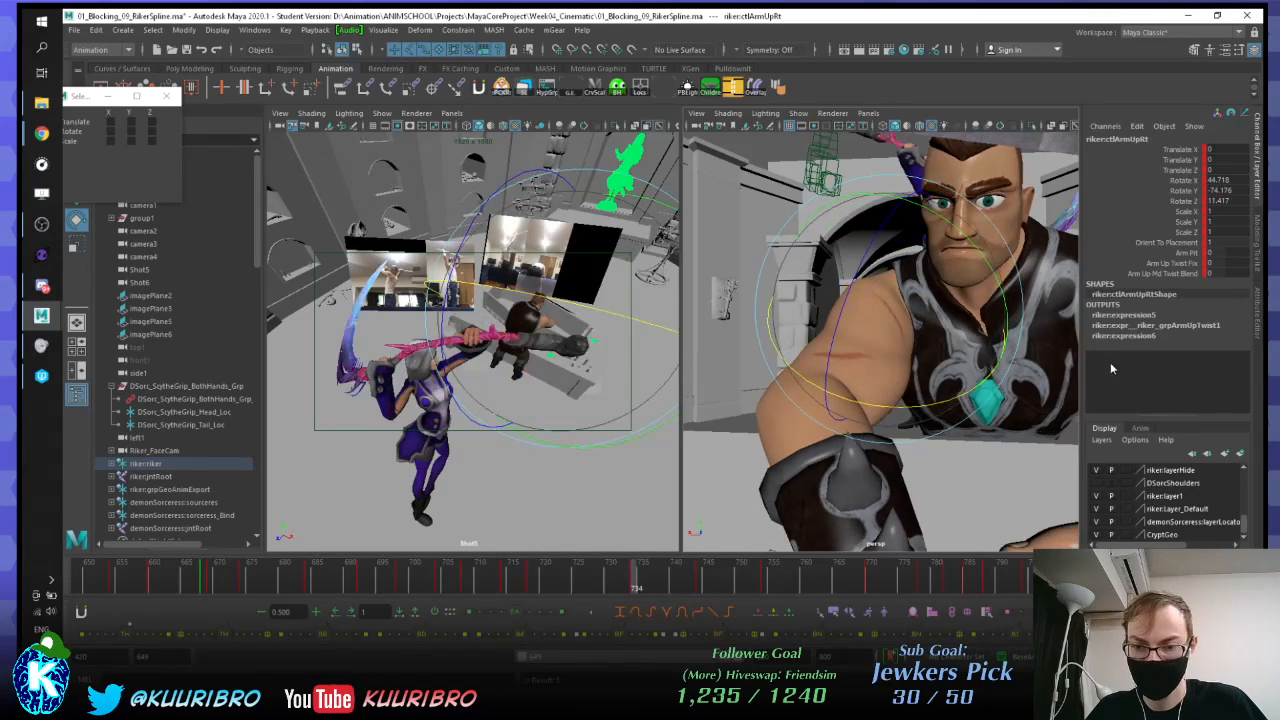
pyautogui.press(',')
pyautogui.press(',')
pyautogui.press(',')
pyautogui.press('.')
pyautogui.press('.')
# Step: Scrub from about frame 703 to 719 with Riker seen from behind, comparing his motion with the video reference
pyautogui.keyDown('alt'); pyautogui.moveTo(860, 376); pyautogui.dragTo(960, 430); pyautogui.keyUp('alt')
pyautogui.keyDown('alt'); pyautogui.moveTo(796, 454); pyautogui.dragTo(850, 456); pyautogui.keyUp('alt')
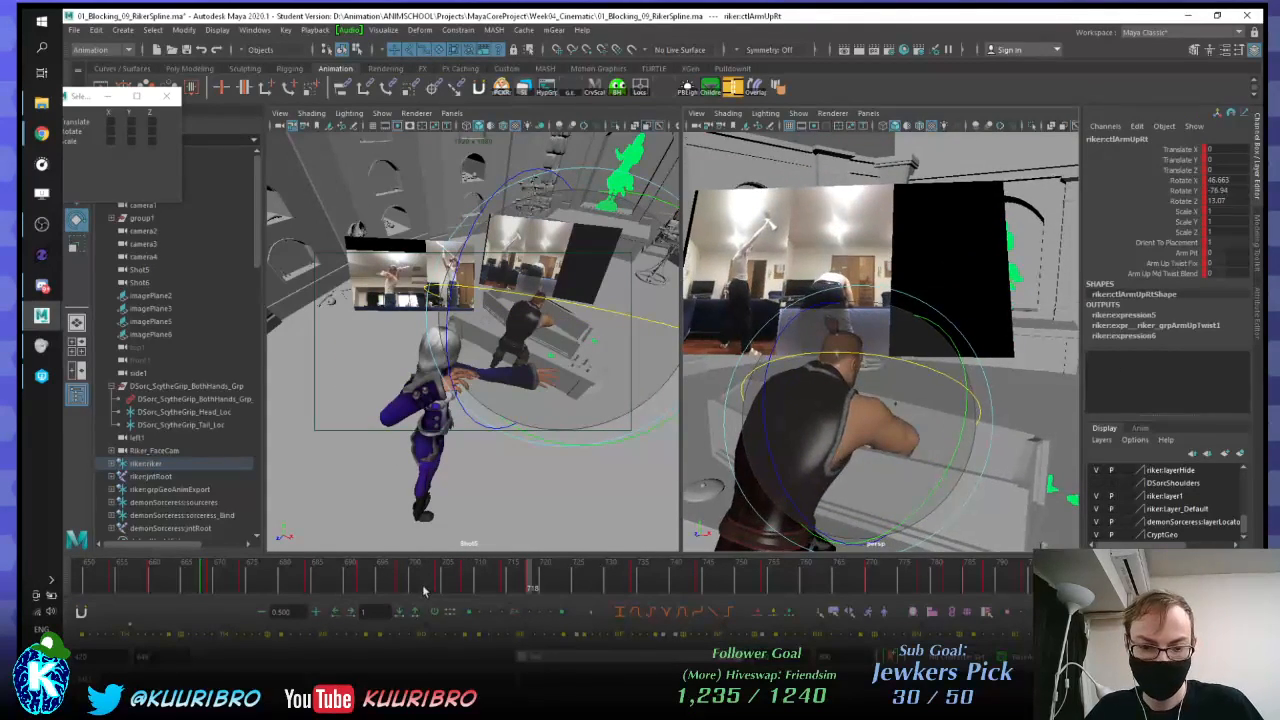
pyautogui.moveTo(432, 585); pyautogui.dragTo(536, 580)
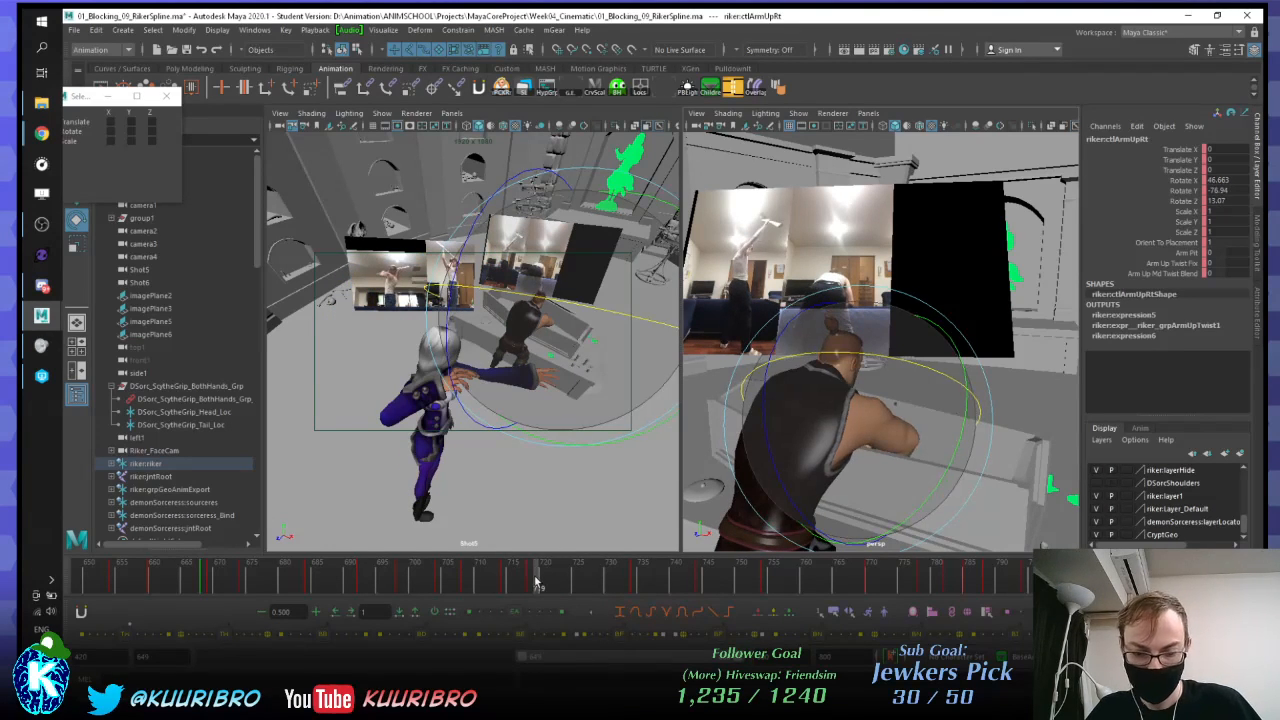
pyautogui.press('.')
pyautogui.press(',')
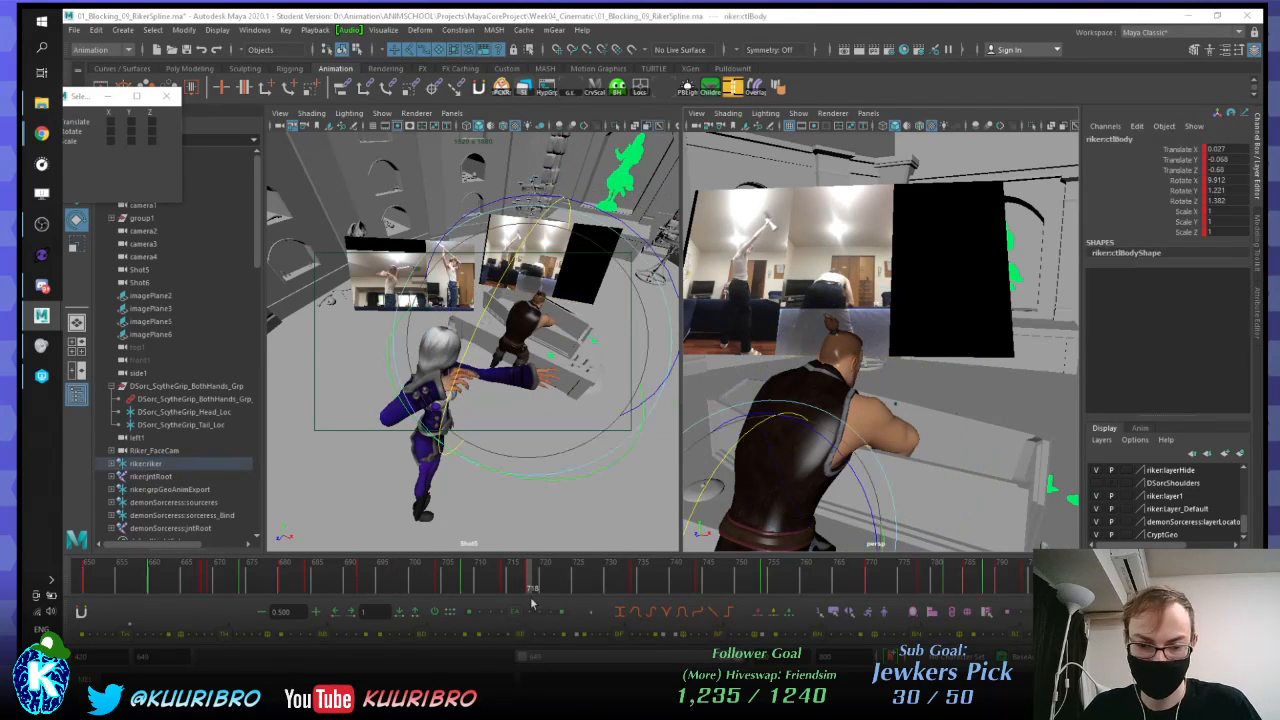
# Step: Play back the animation and compare the pose of Riker's body control at frames 718 and 728
pyautogui.hotkey('alt', 'v')
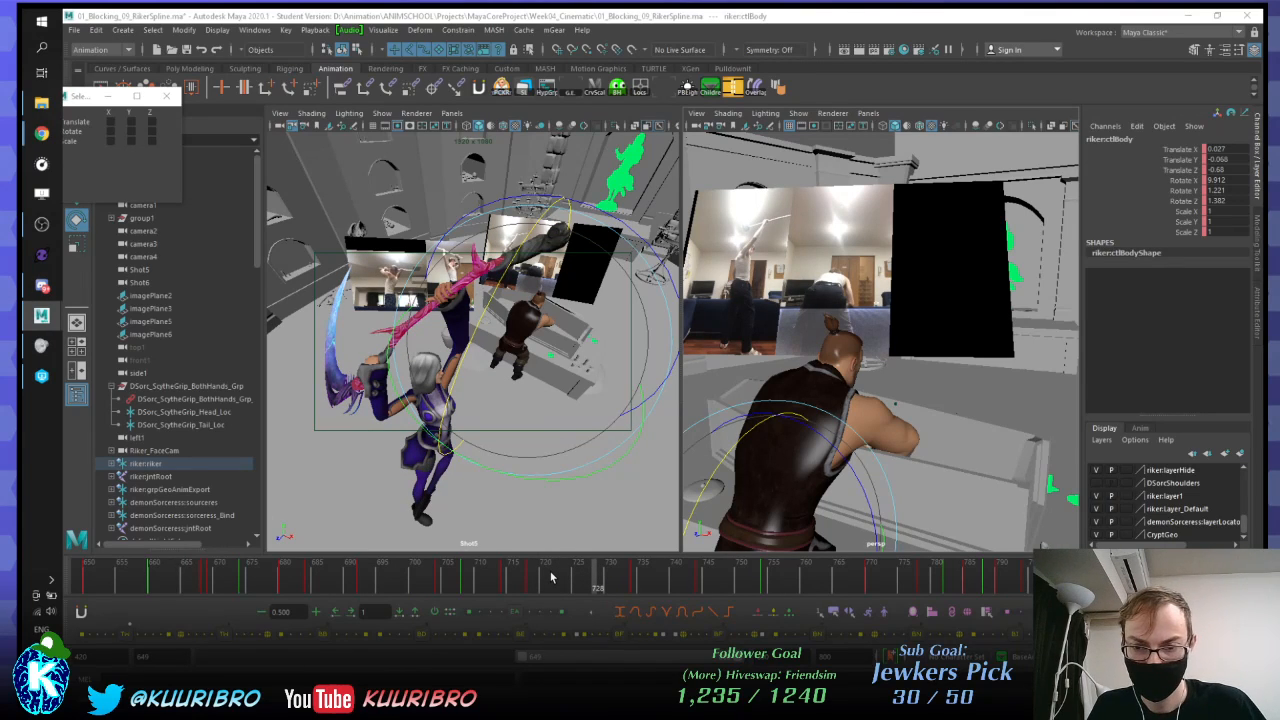
pyautogui.press(',')
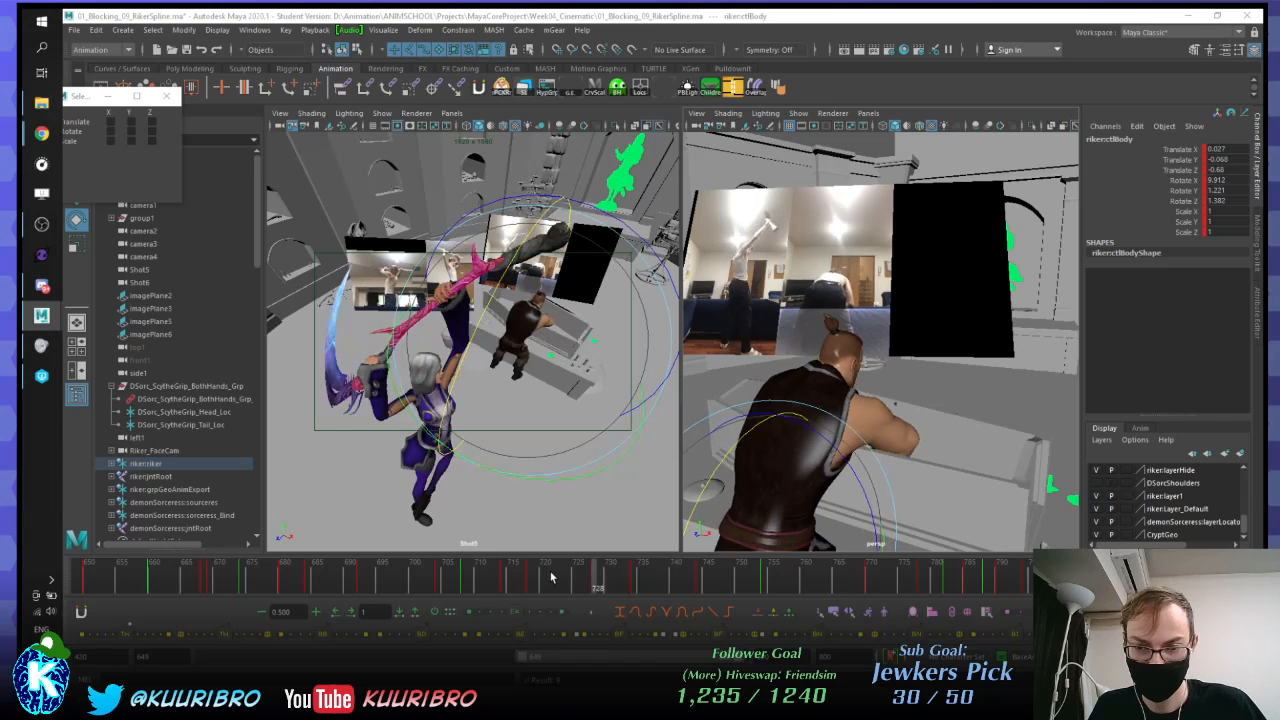
pyautogui.press(',')
pyautogui.press('.')
pyautogui.press('.')
pyautogui.press(',')
pyautogui.press(',')
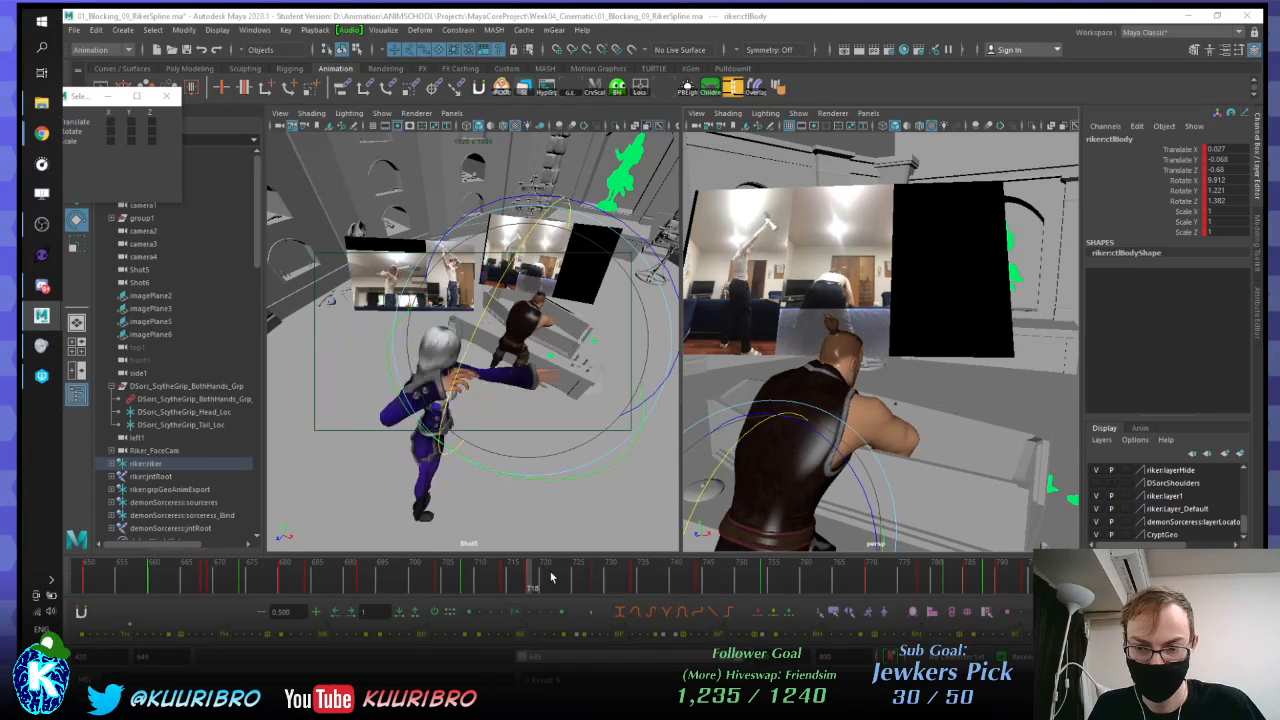
pyautogui.press('.')
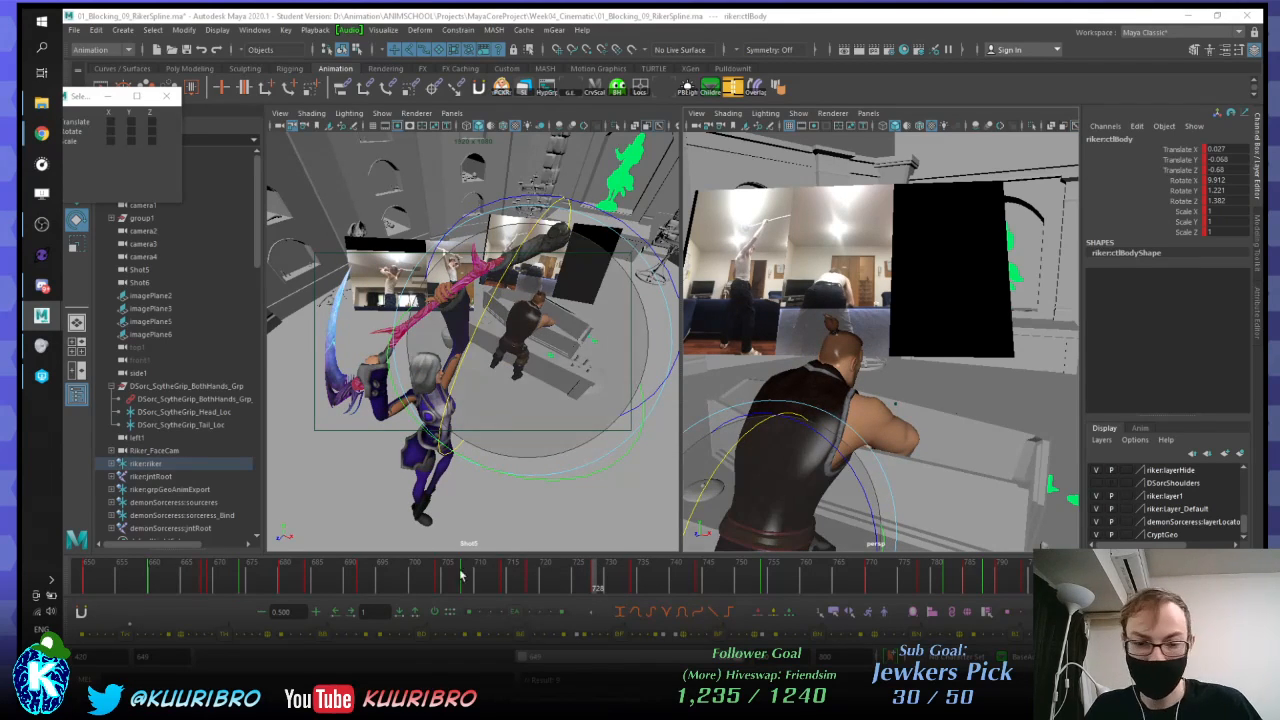
# Step: Delete the body control's key at frame 728 and play the animation from frame 718
pyautogui.rightClick(596, 577)
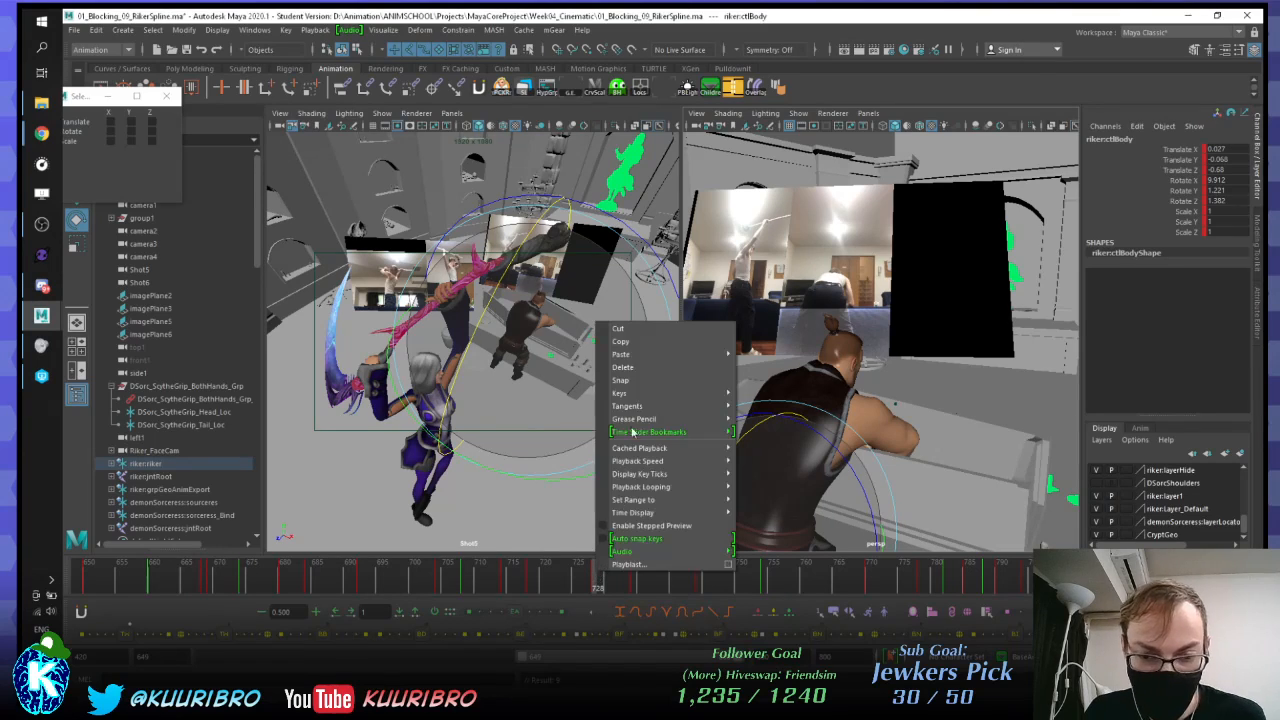
pyautogui.click(652, 378)
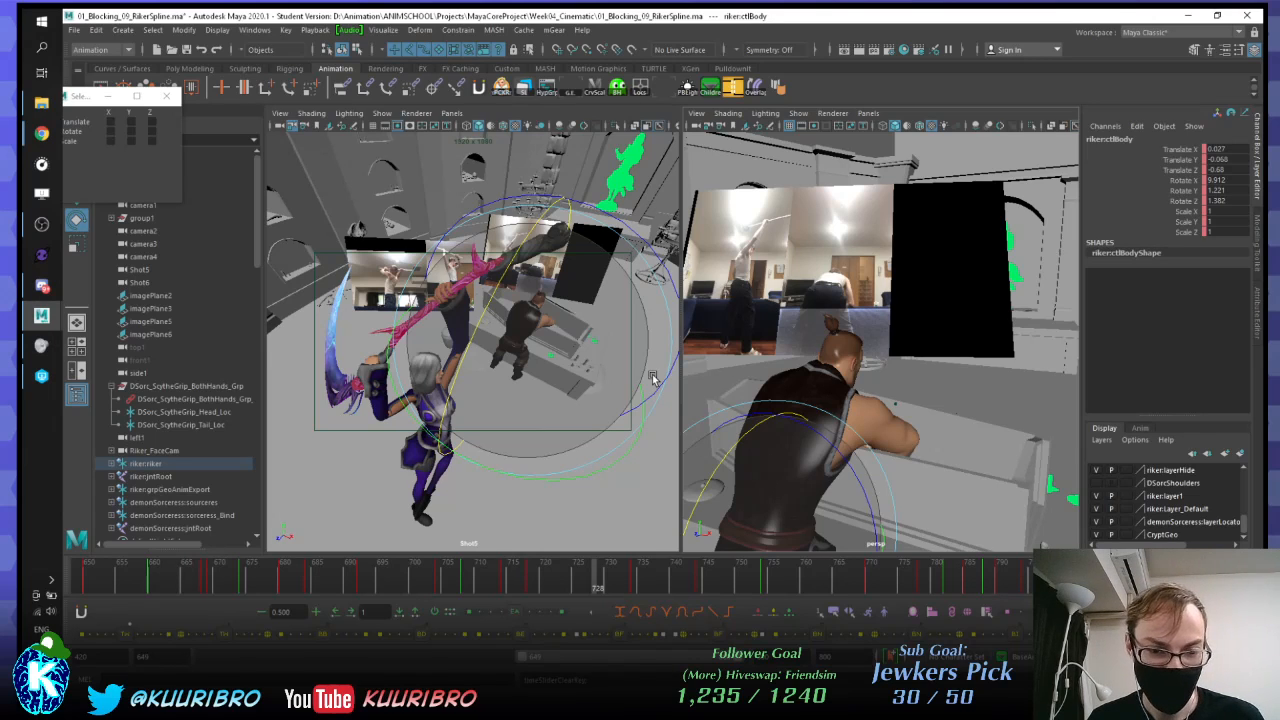
pyautogui.press(',')
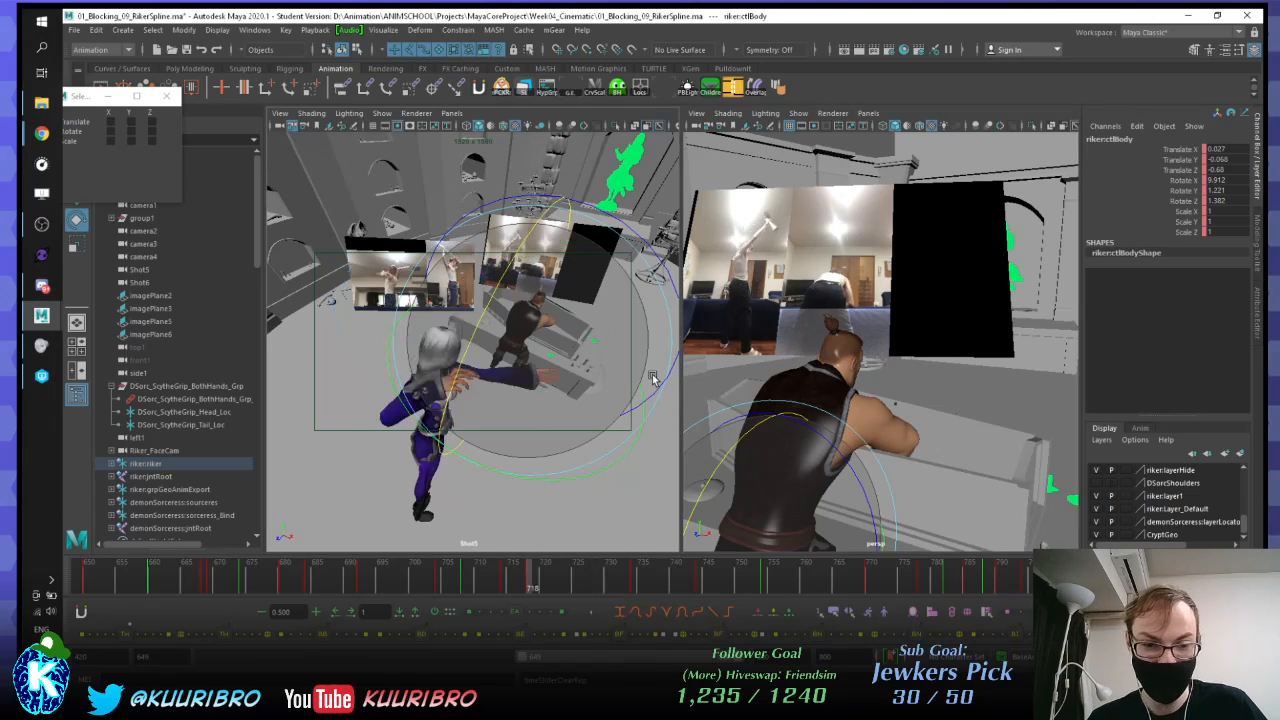
pyautogui.hotkey('alt', 'v')
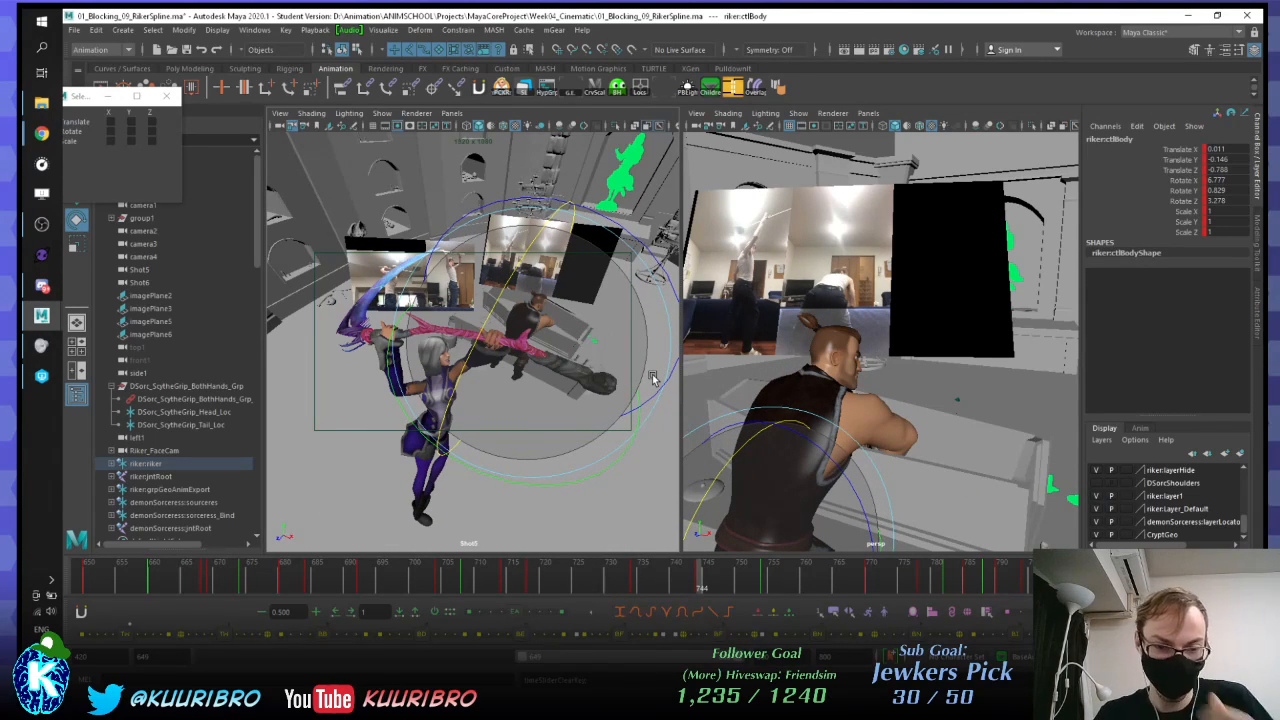
# Step: Examine Riker's torso from behind and from the side between frames 728 and 744 against the video reference
pyautogui.keyDown('alt'); pyautogui.moveTo(900, 276); pyautogui.dragTo(756, 505); pyautogui.keyUp('alt')
pyautogui.moveTo(631, 575); pyautogui.dragTo(598, 575)
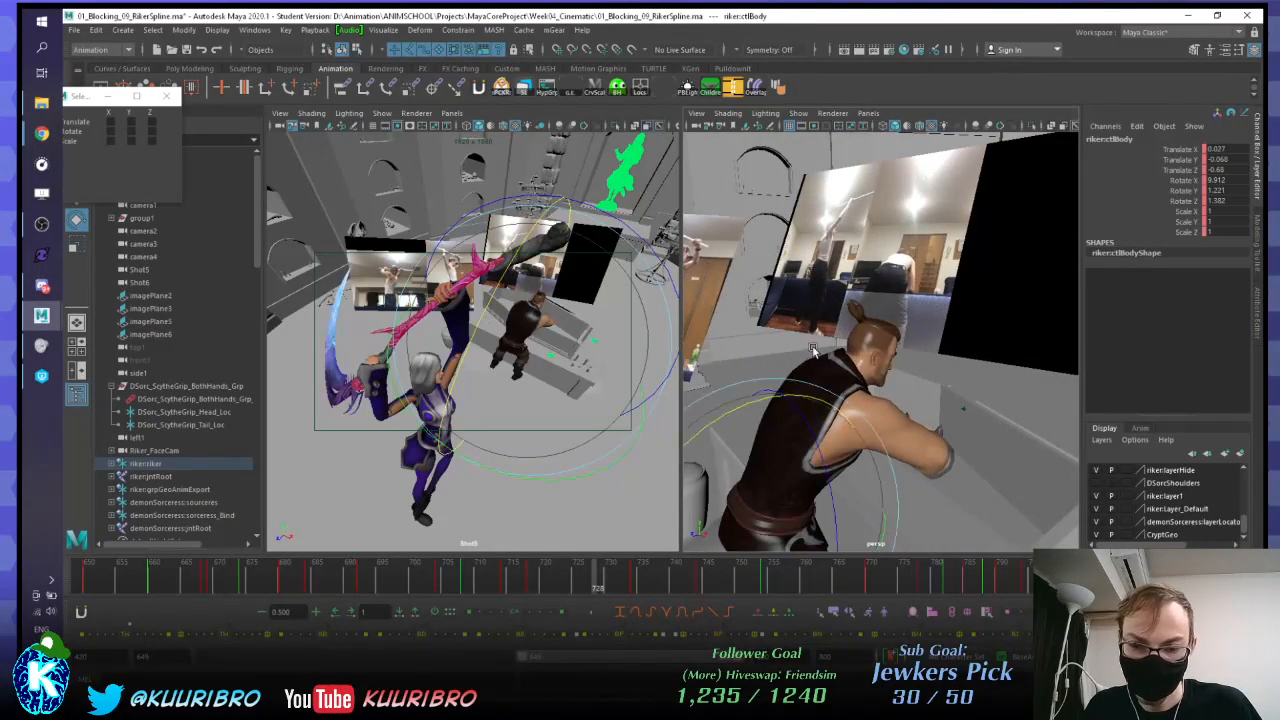
pyautogui.keyDown('alt'); pyautogui.moveTo(700, 480); pyautogui.dragTo(771, 463); pyautogui.keyUp('alt')
pyautogui.moveTo(575, 572); pyautogui.dragTo(657, 584)
pyautogui.press('e')
pyautogui.press(',')
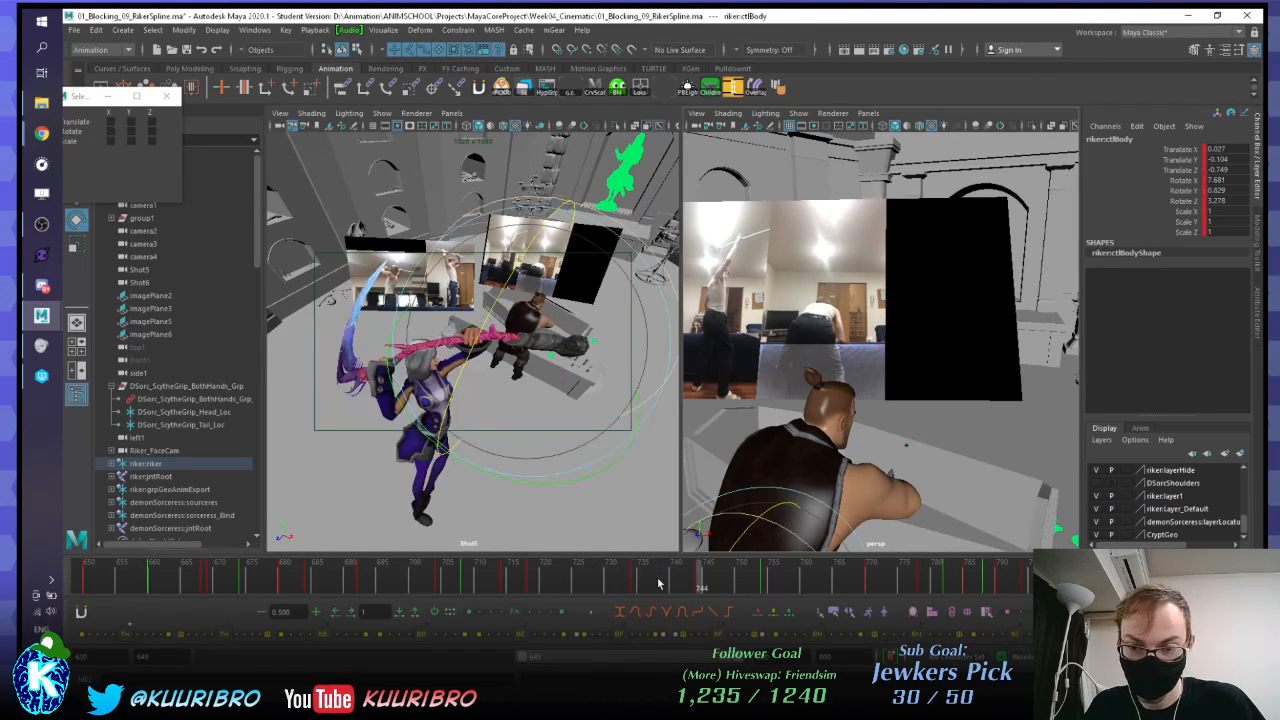
pyautogui.hotkey('alt', '.')
pyautogui.hotkey('alt', ',')
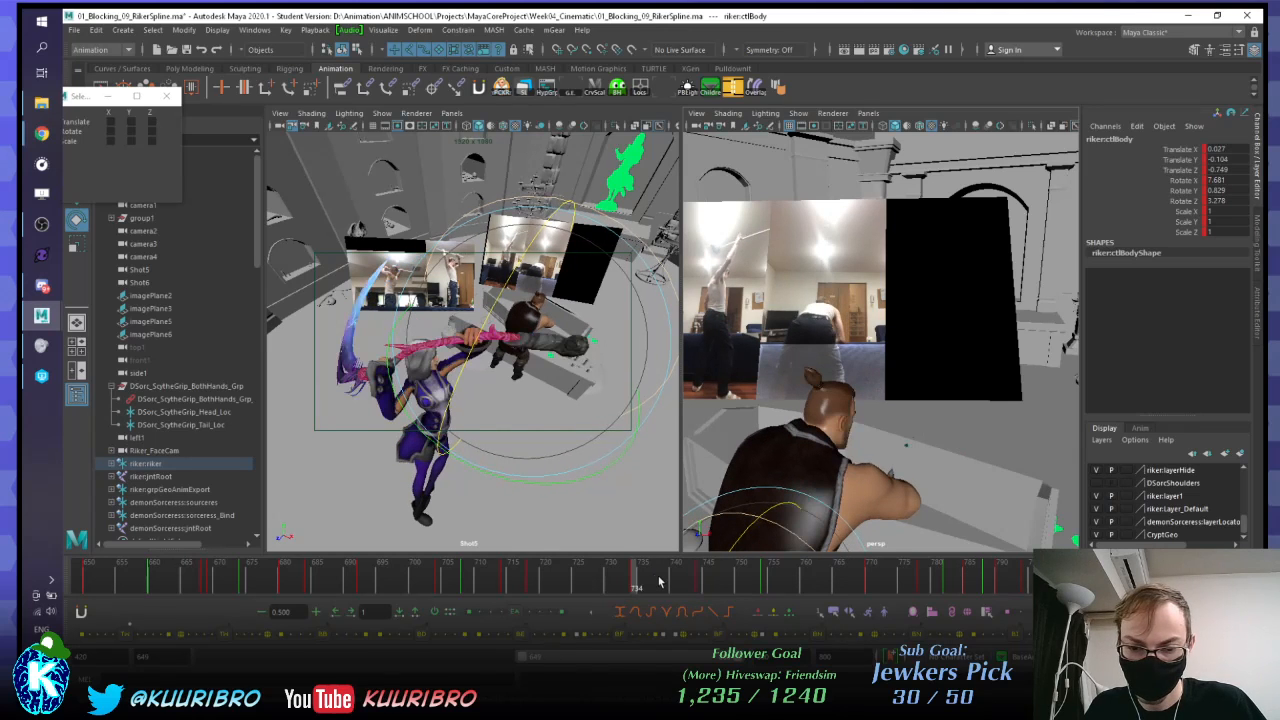
# Step: Play back and scrub frames 737 to 743 to find where Riker's body starts moving
pyautogui.hotkey('alt', 'v')
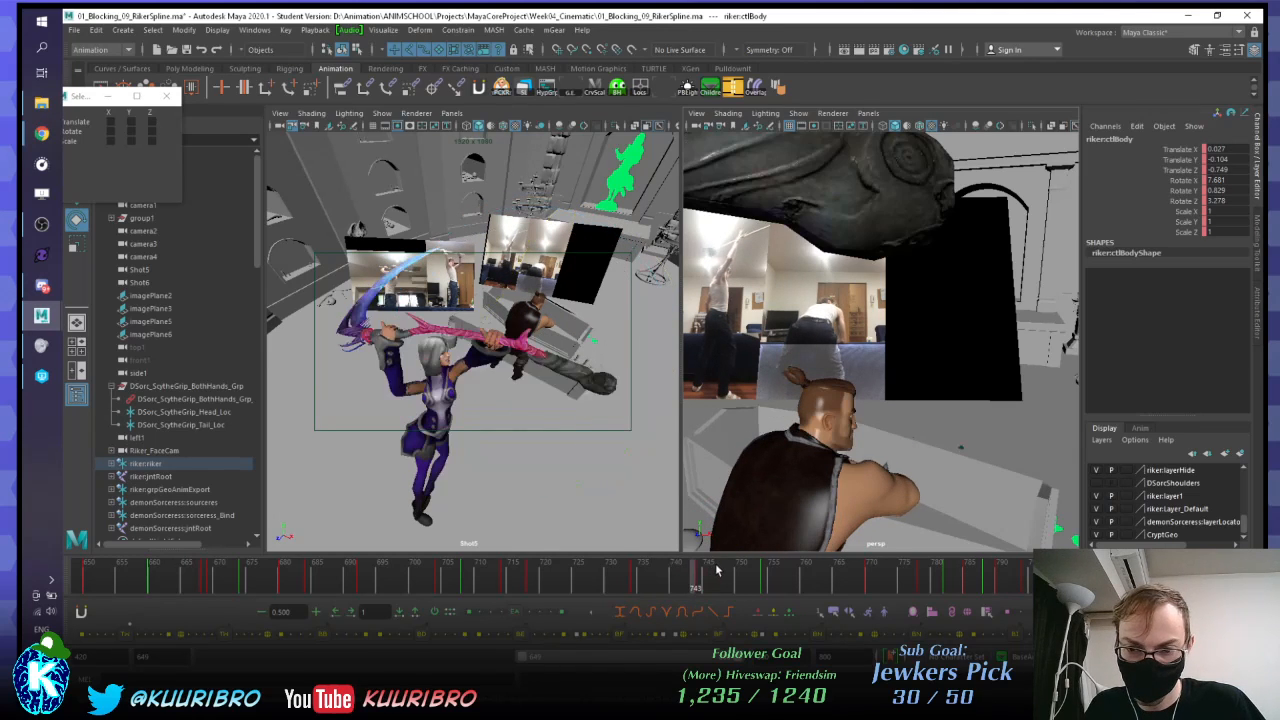
pyautogui.click(664, 580)
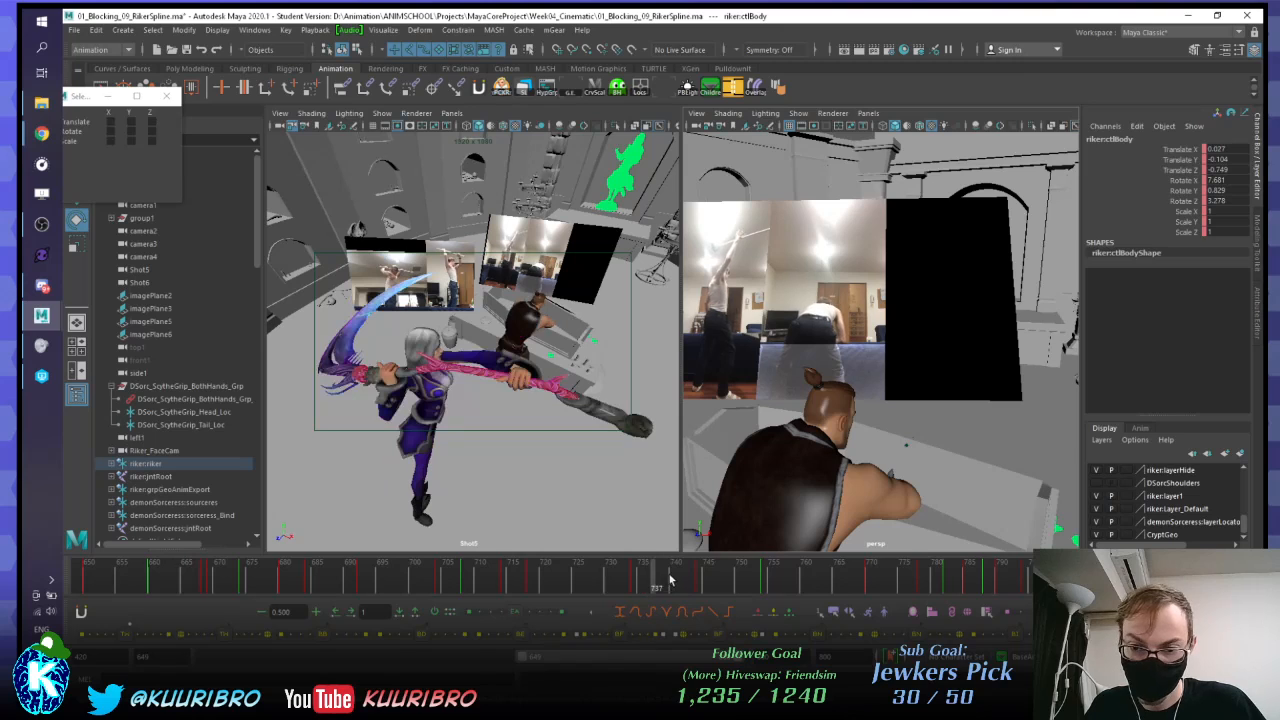
pyautogui.click(676, 579)
pyautogui.click(688, 577)
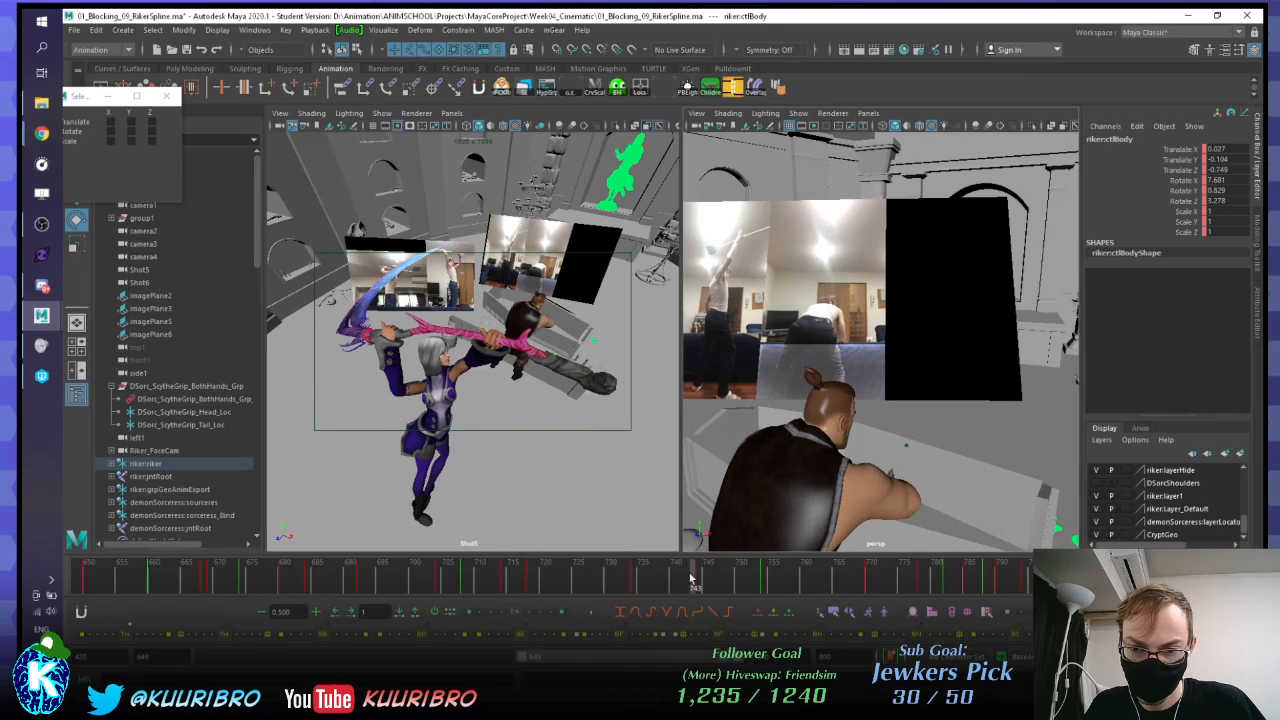
pyautogui.click(677, 579)
# Step: Follow the reference and Riker's body from frame 741 to 758, and go back through the keys to frame 718
pyautogui.press('e')
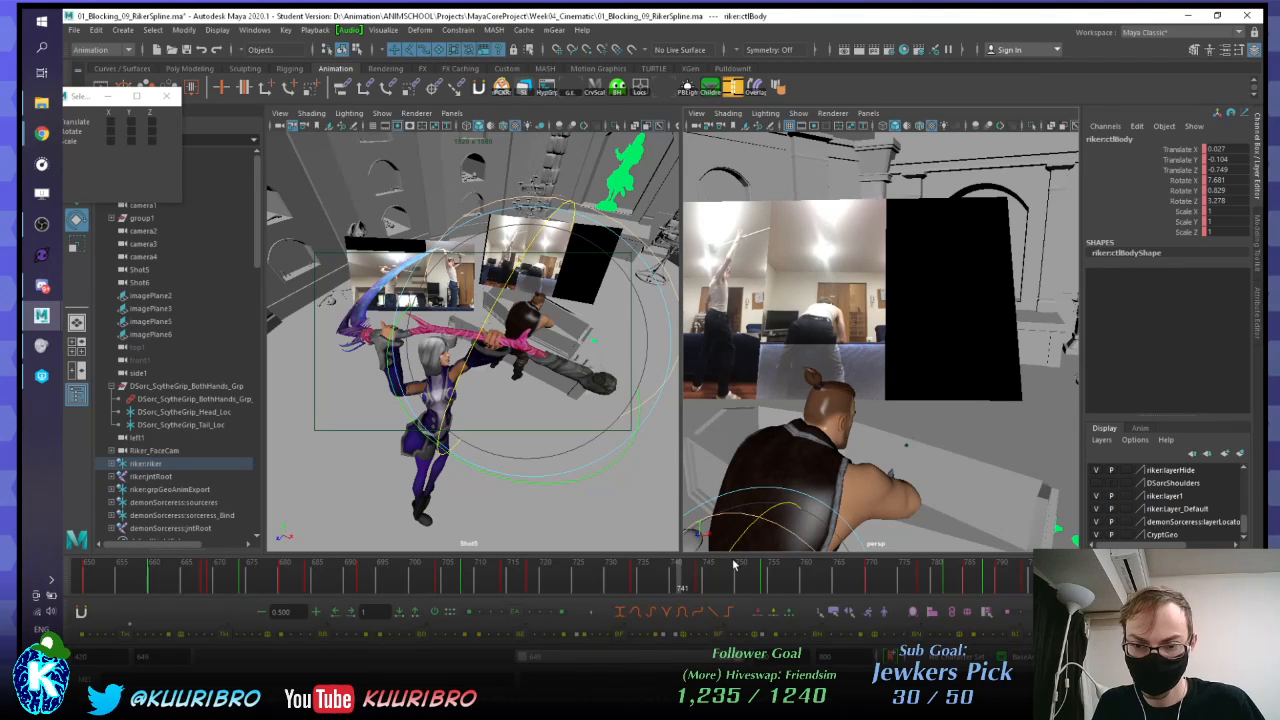
pyautogui.hotkey('alt', '.')
pyautogui.hotkey('alt', '.')
pyautogui.hotkey('alt', '.')
pyautogui.hotkey('alt', '.')
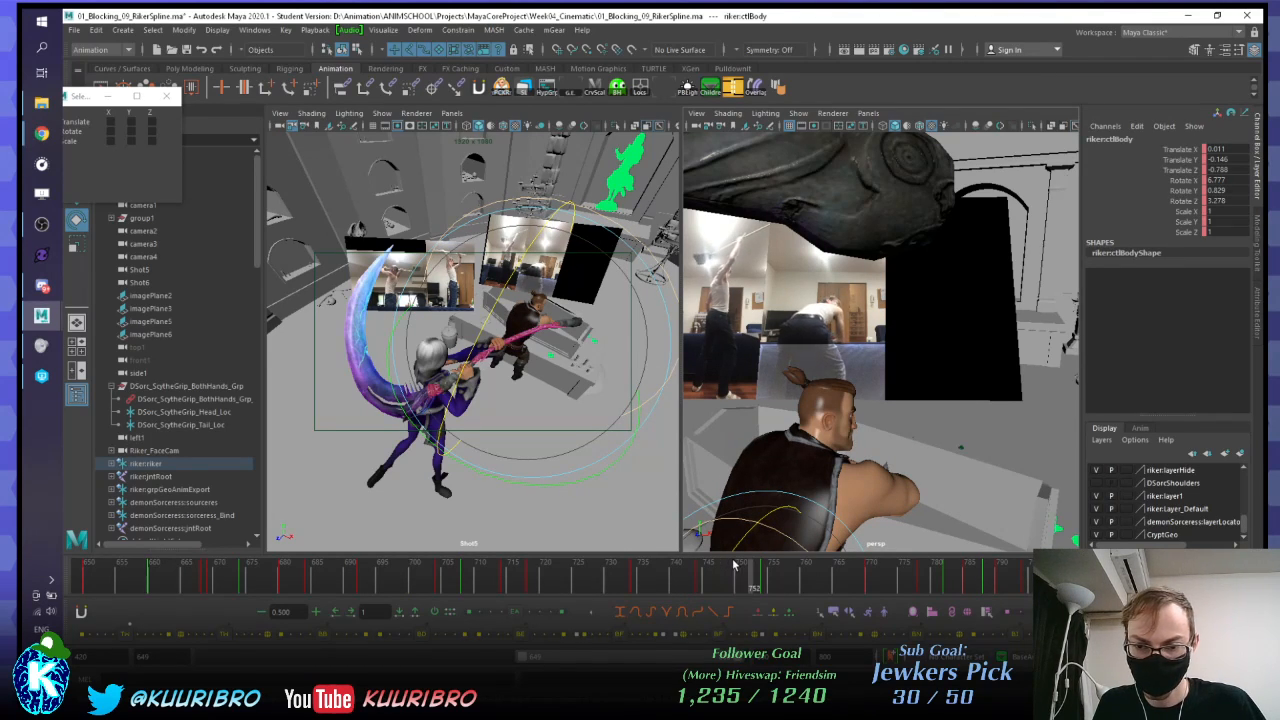
pyautogui.hotkey('alt', '.')
pyautogui.hotkey('alt', '.')
pyautogui.hotkey('alt', '.')
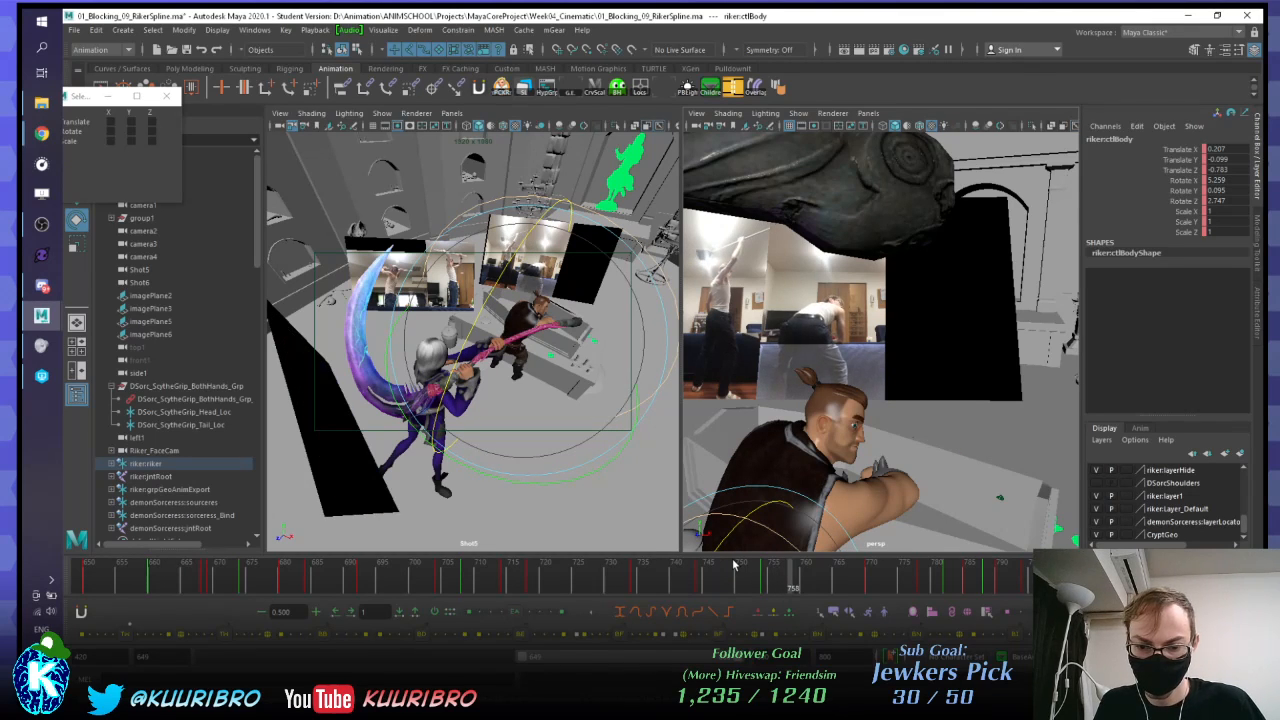
pyautogui.press(',')
pyautogui.press(',')
pyautogui.press(',')
pyautogui.press(',')
pyautogui.press(',')
pyautogui.press(',')
pyautogui.press(',')
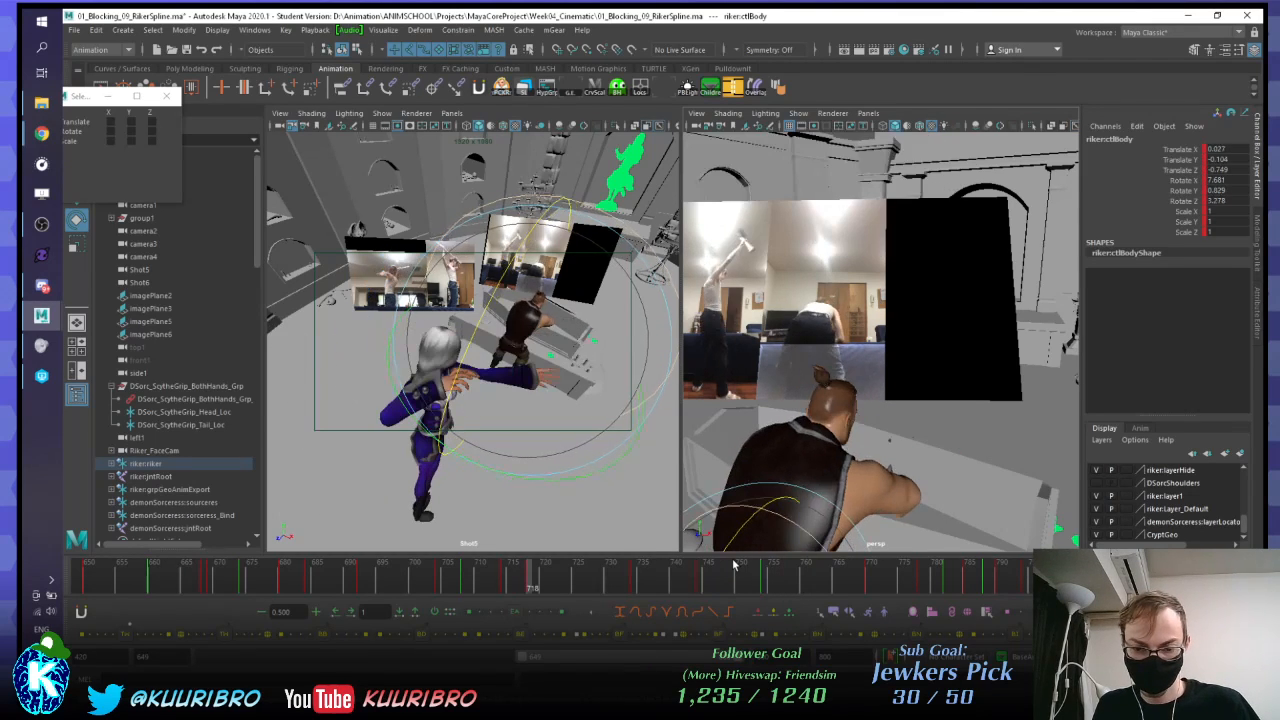
# Step: Set a key on Riker's body control at frame 740, holding the pose from frame 734
pyautogui.press('.')
pyautogui.press('.')
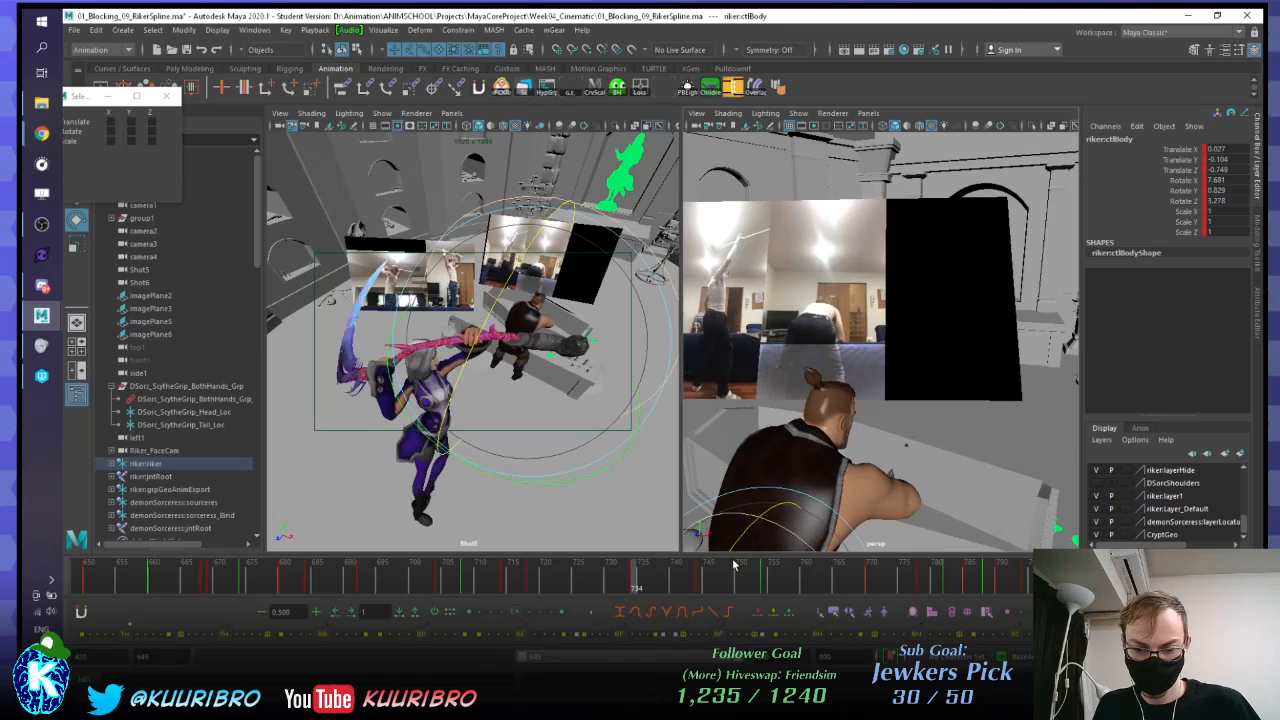
pyautogui.hotkey('alt', '.')
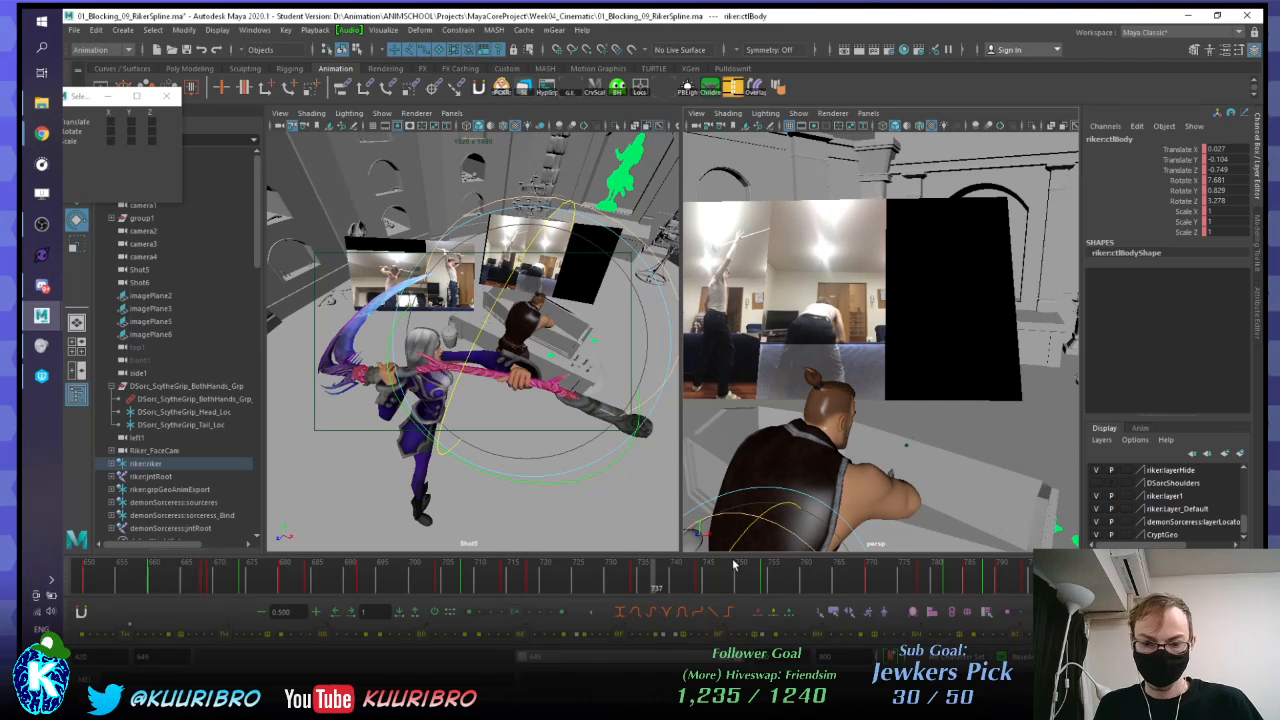
pyautogui.hotkey('alt', '.')
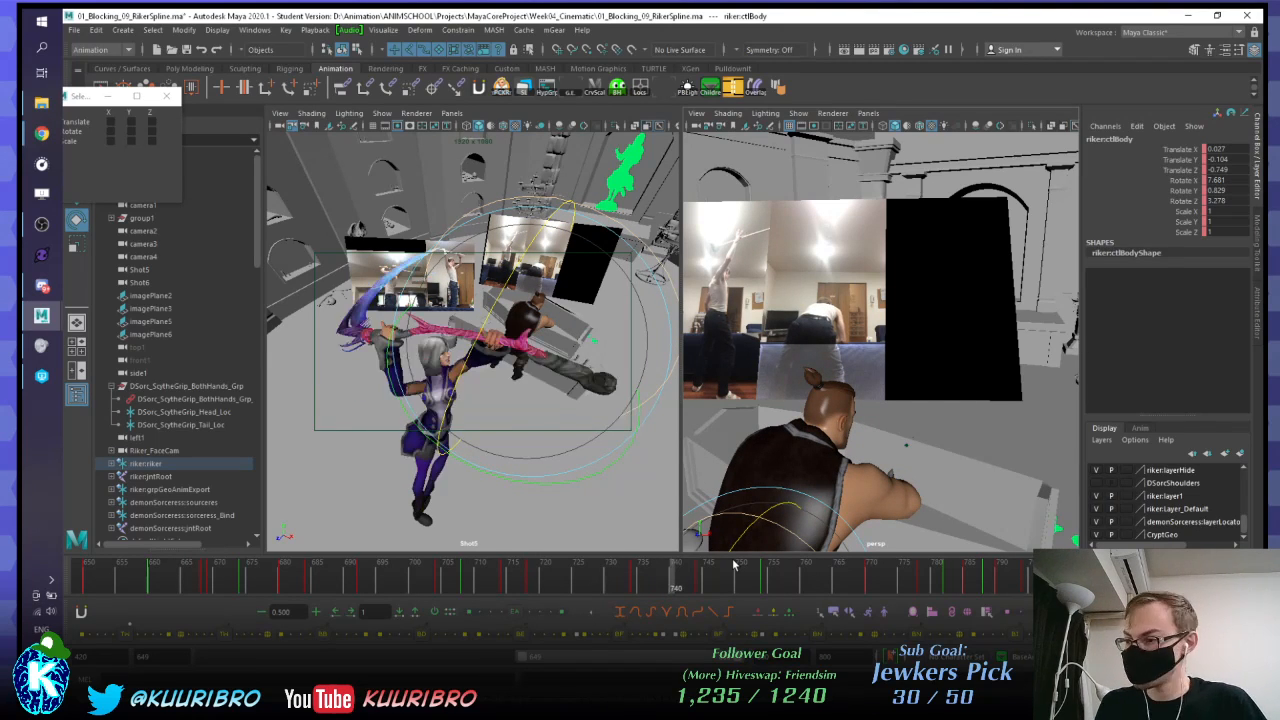
pyautogui.press('s')
pyautogui.keyDown('alt'); pyautogui.moveTo(873, 354); pyautogui.dragTo(893, 283); pyautogui.keyUp('alt')
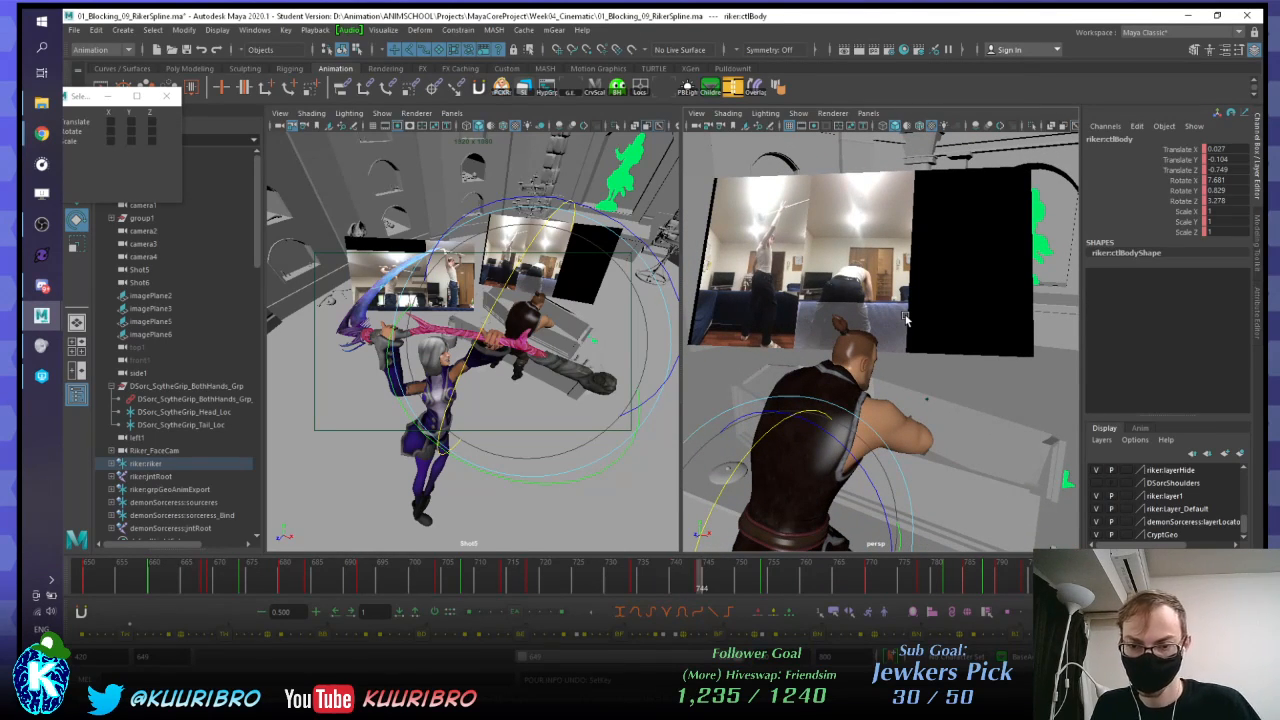
pyautogui.hotkey('alt', ',')
pyautogui.hotkey('alt', ',')
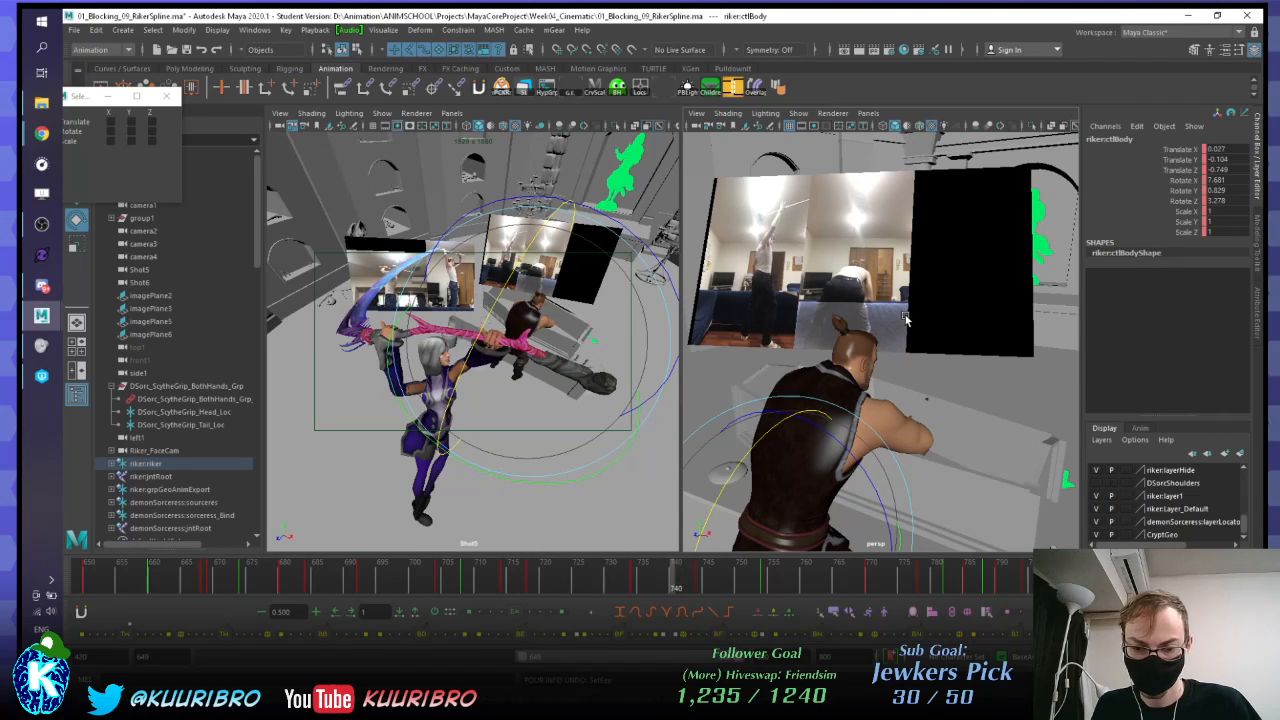
pyautogui.press('.')
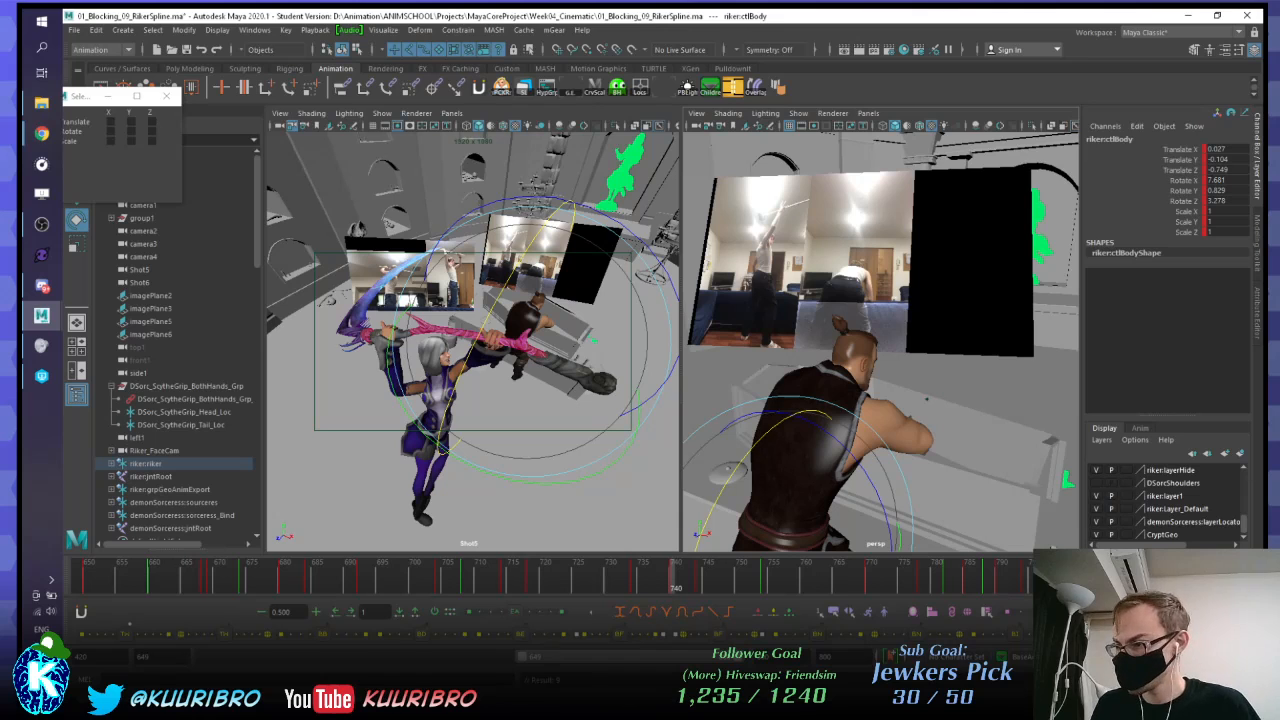
# Step: Select Riker's upper chest control and compare its poses at frames 734 and 740
pyautogui.keyDown('alt'); pyautogui.moveTo(809, 358); pyautogui.dragTo(864, 283, button='middle'); pyautogui.keyUp('alt')
pyautogui.moveTo(103, 639); pyautogui.dragTo(98, 638)
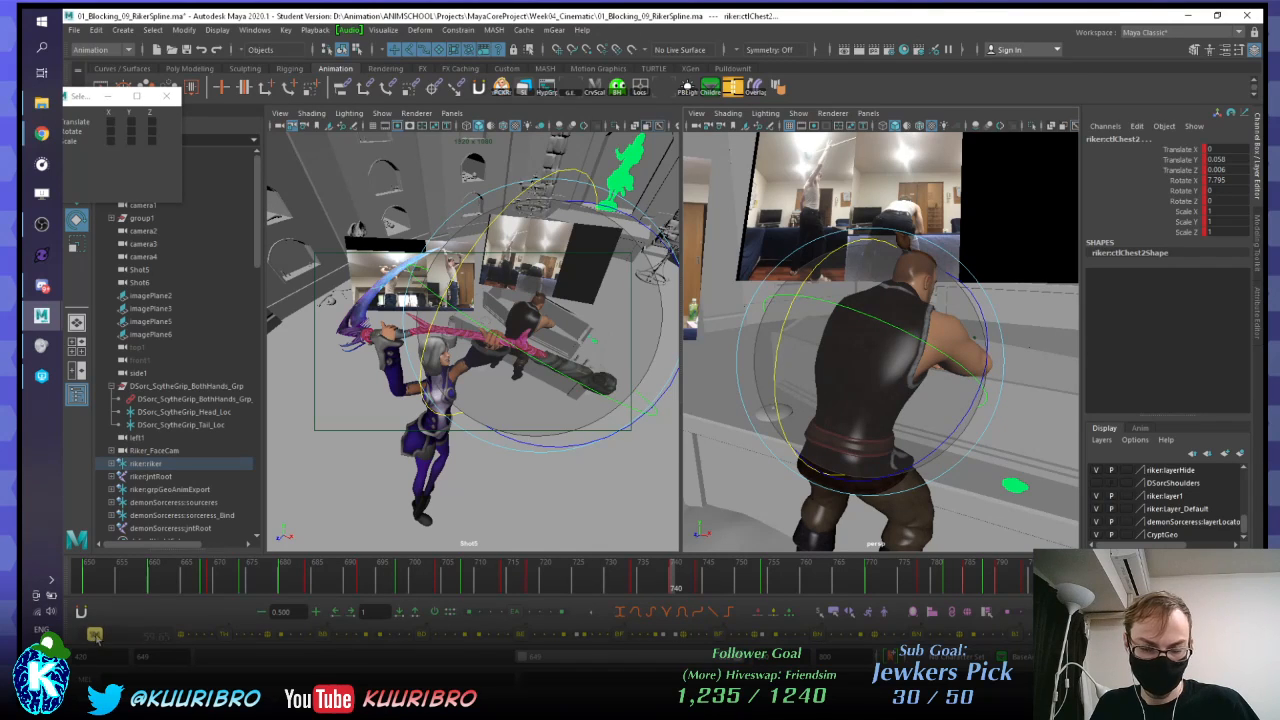
pyautogui.keyDown('alt'); pyautogui.moveTo(1000, 313); pyautogui.dragTo(971, 349, button='middle'); pyautogui.keyUp('alt')
pyautogui.press(',')
pyautogui.press(',')
pyautogui.press('.')
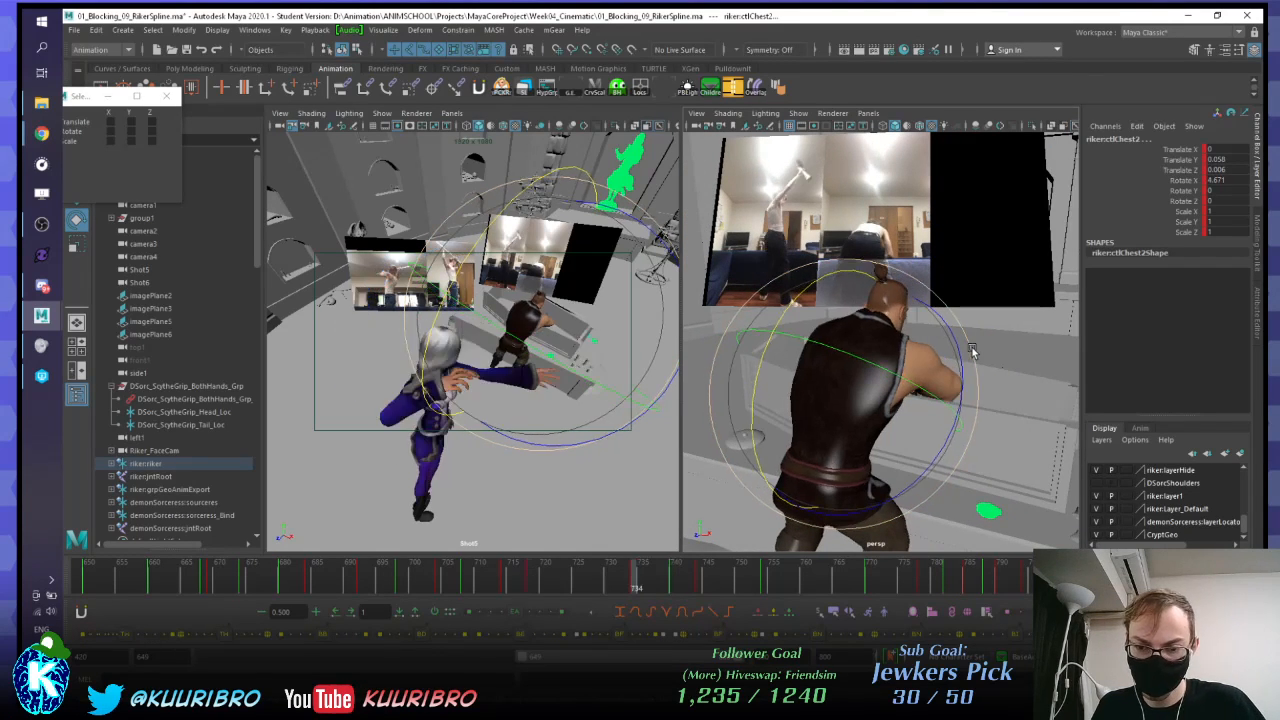
pyautogui.press(',')
pyautogui.press('.')
pyautogui.press('.')
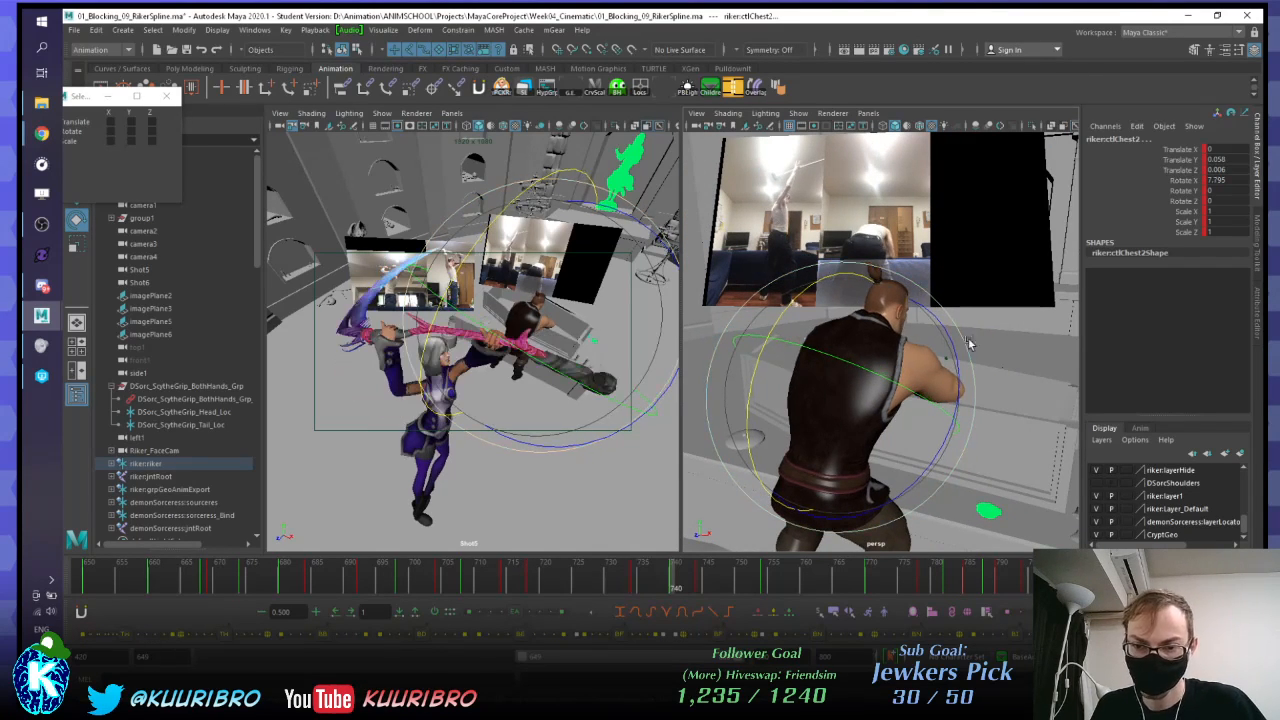
# Step: Compare Riker's chest pose at frames 740 and 744, and select his right upper arm control
pyautogui.press('.')
pyautogui.press(',')
pyautogui.press('.')
pyautogui.press(',')
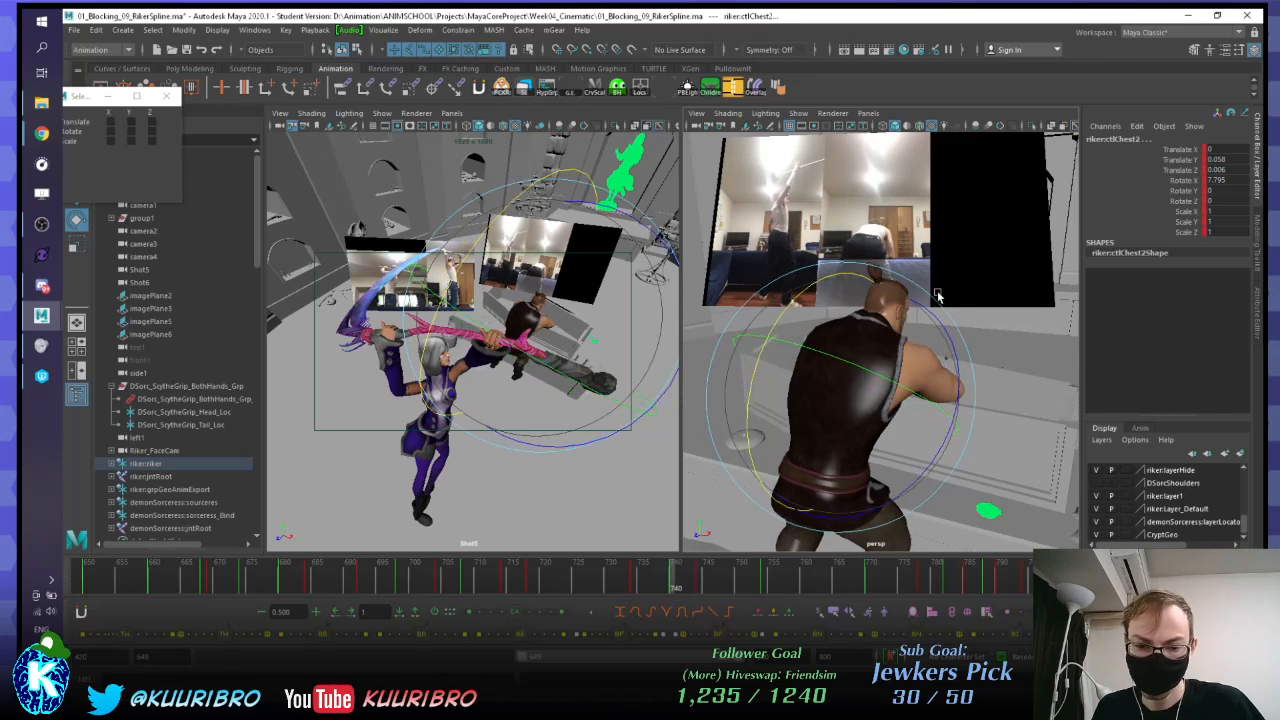
pyautogui.press('.')
pyautogui.press(',')
pyautogui.press('.')
pyautogui.press(',')
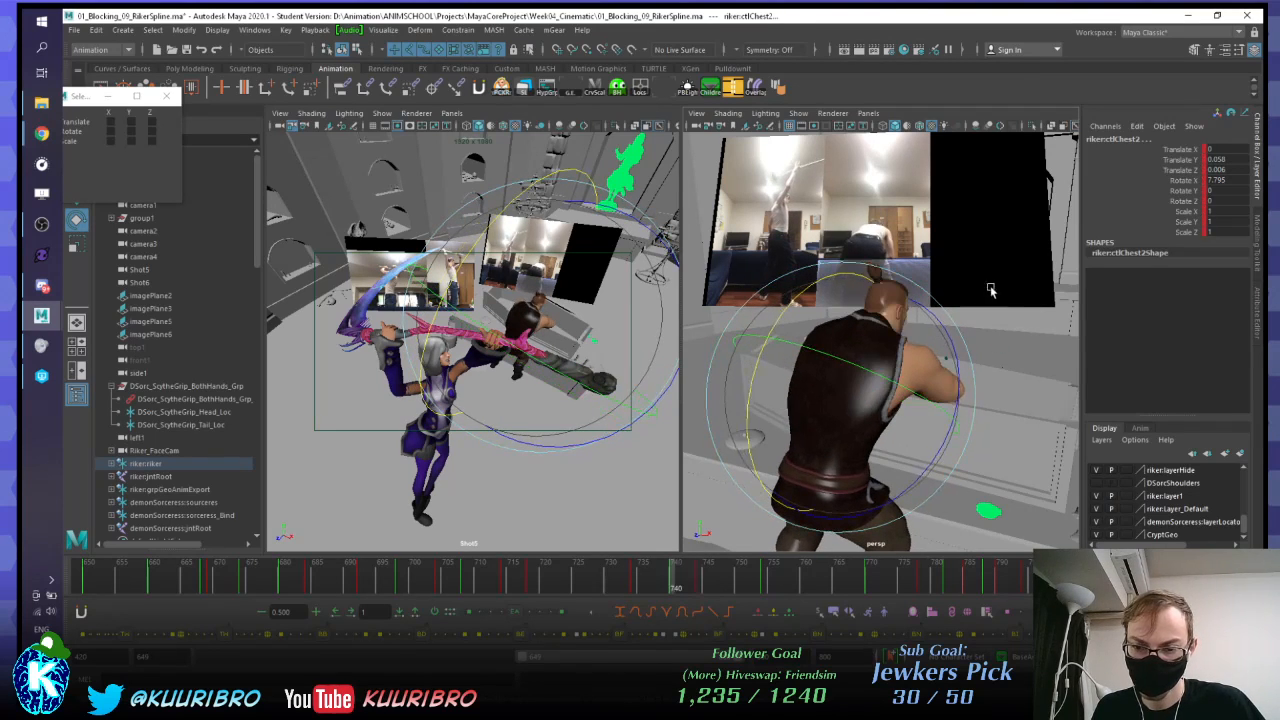
pyautogui.press('.')
pyautogui.click(886, 404)
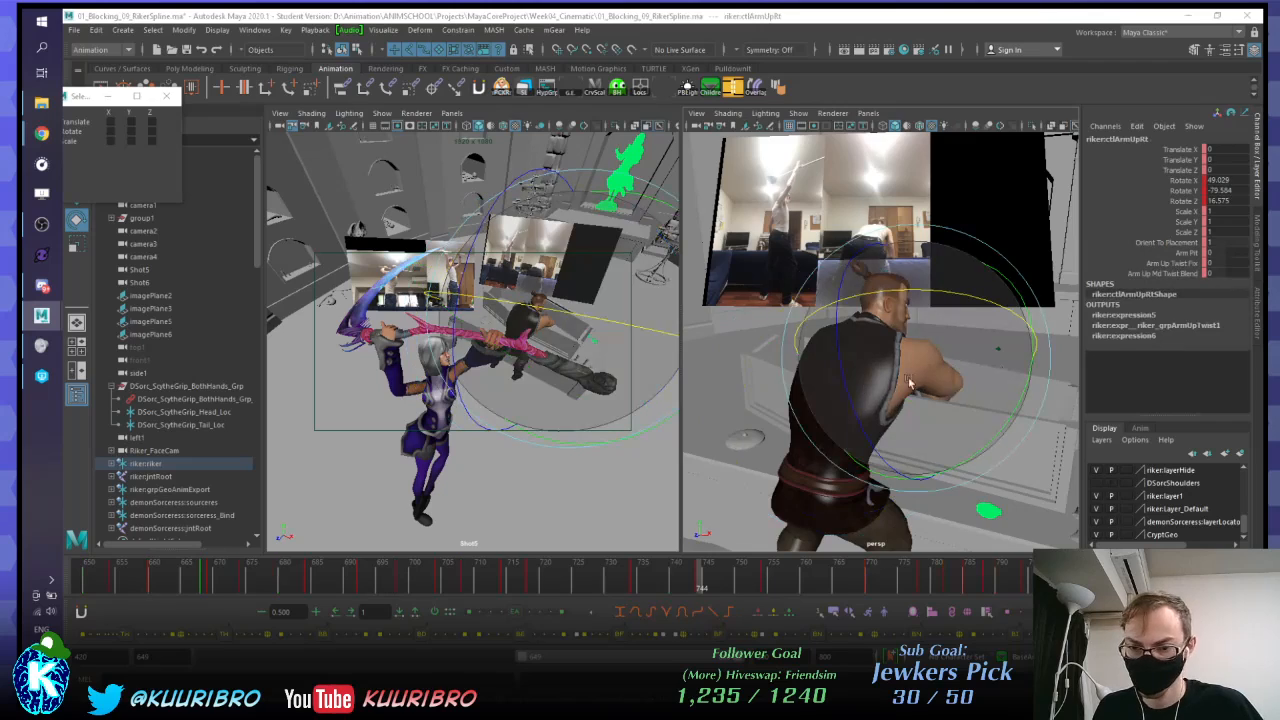
# Step: Select Riker's right shoulder control and compare its pose at frames 734 and 744
pyautogui.keyDown('alt'); pyautogui.moveTo(906, 377); pyautogui.dragTo(971, 374); pyautogui.keyUp('alt')
pyautogui.hotkey('alt', '1')
pyautogui.click(889, 318)
pyautogui.press('f')
pyautogui.hotkey('alt', '1')
pyautogui.keyDown('alt'); pyautogui.moveTo(971, 374); pyautogui.dragTo(869, 394, button='right'); pyautogui.keyUp('alt')
pyautogui.press(',')
pyautogui.press('.')
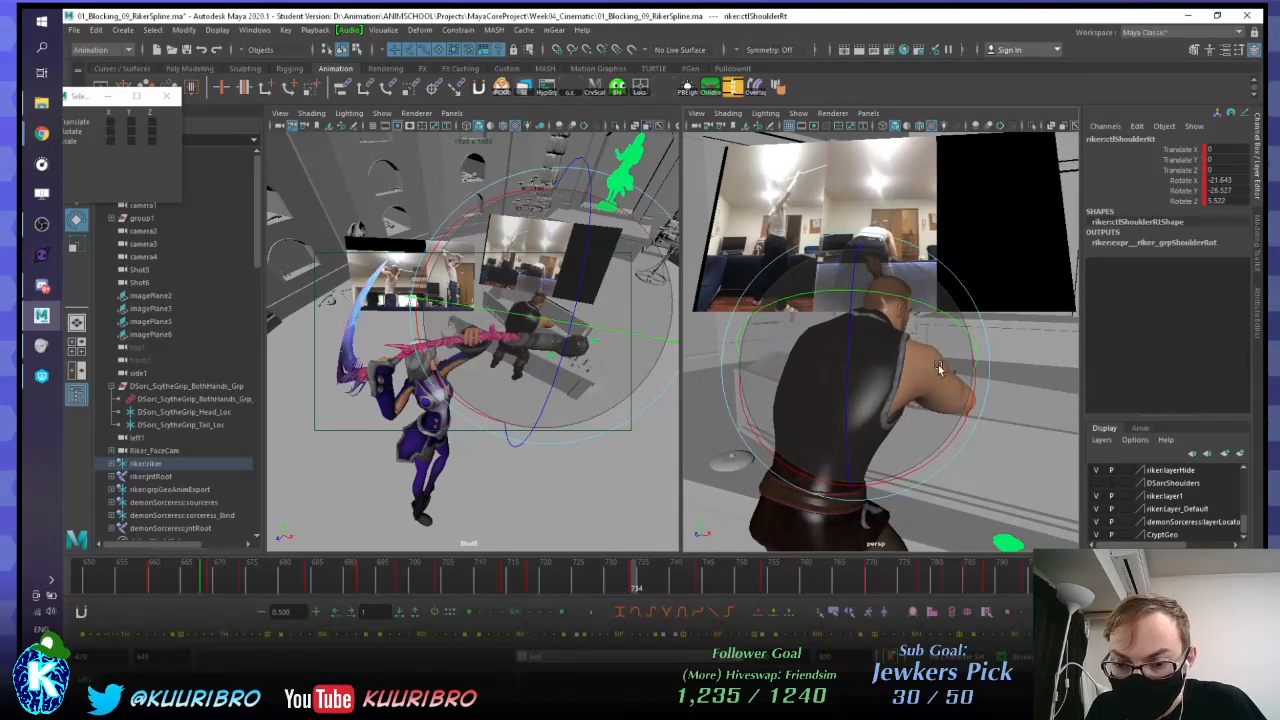
pyautogui.keyDown('alt'); pyautogui.moveTo(949, 353); pyautogui.dragTo(1058, 427); pyautogui.keyUp('alt')
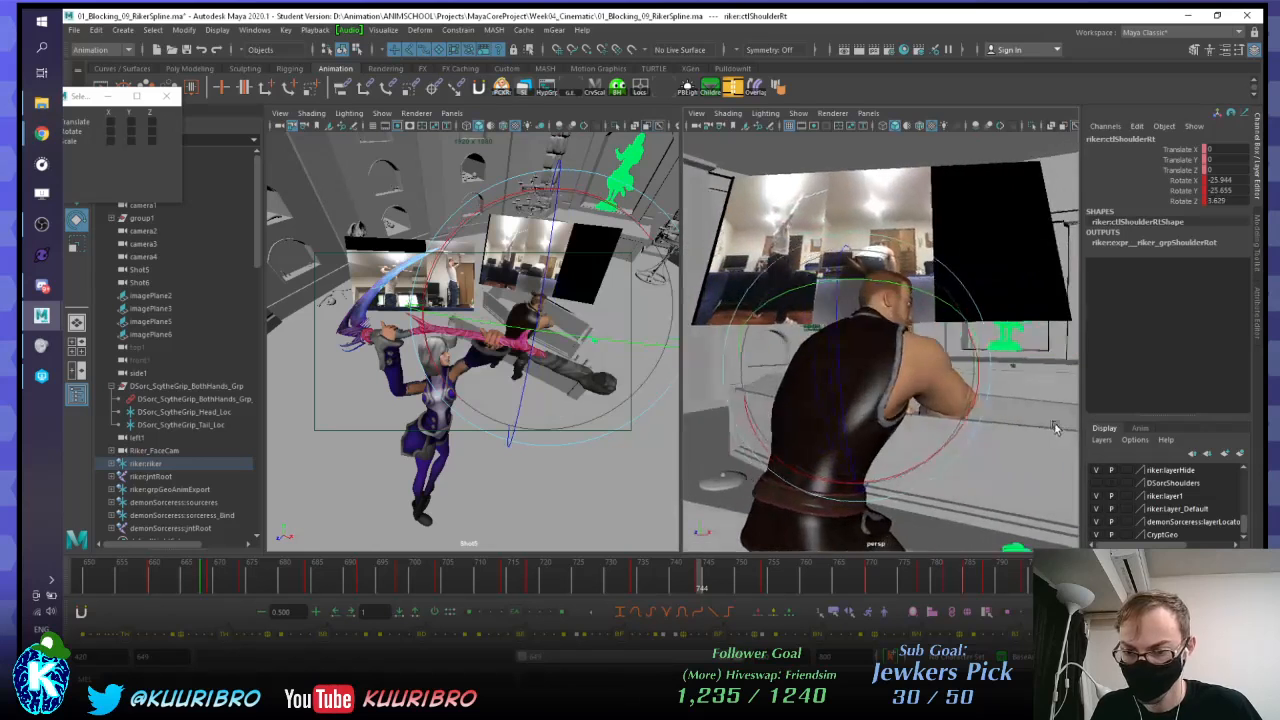
pyautogui.press(',')
pyautogui.press('.')
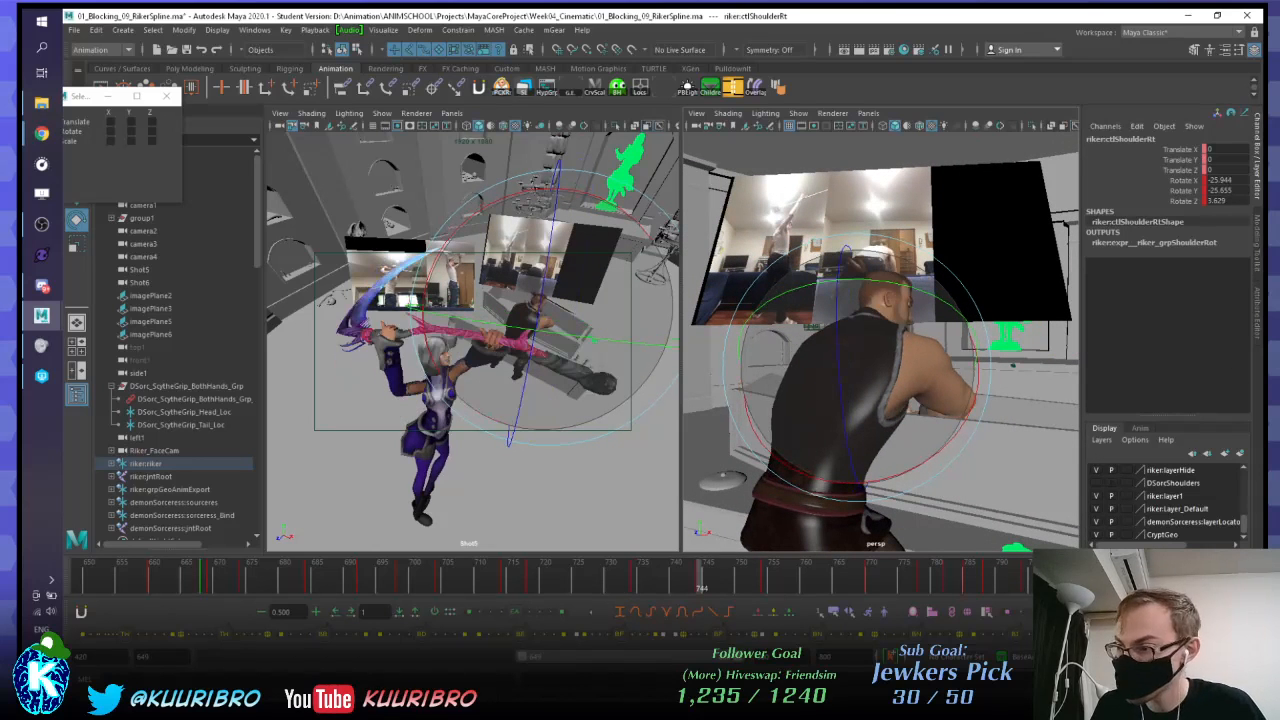
# Step: Rotate Riker's right lower arm to X 30.315 at frame 744 and check it against the pose at frame 734
pyautogui.keyDown('alt'); pyautogui.moveTo(962, 360); pyautogui.dragTo(963, 368); pyautogui.keyUp('alt')
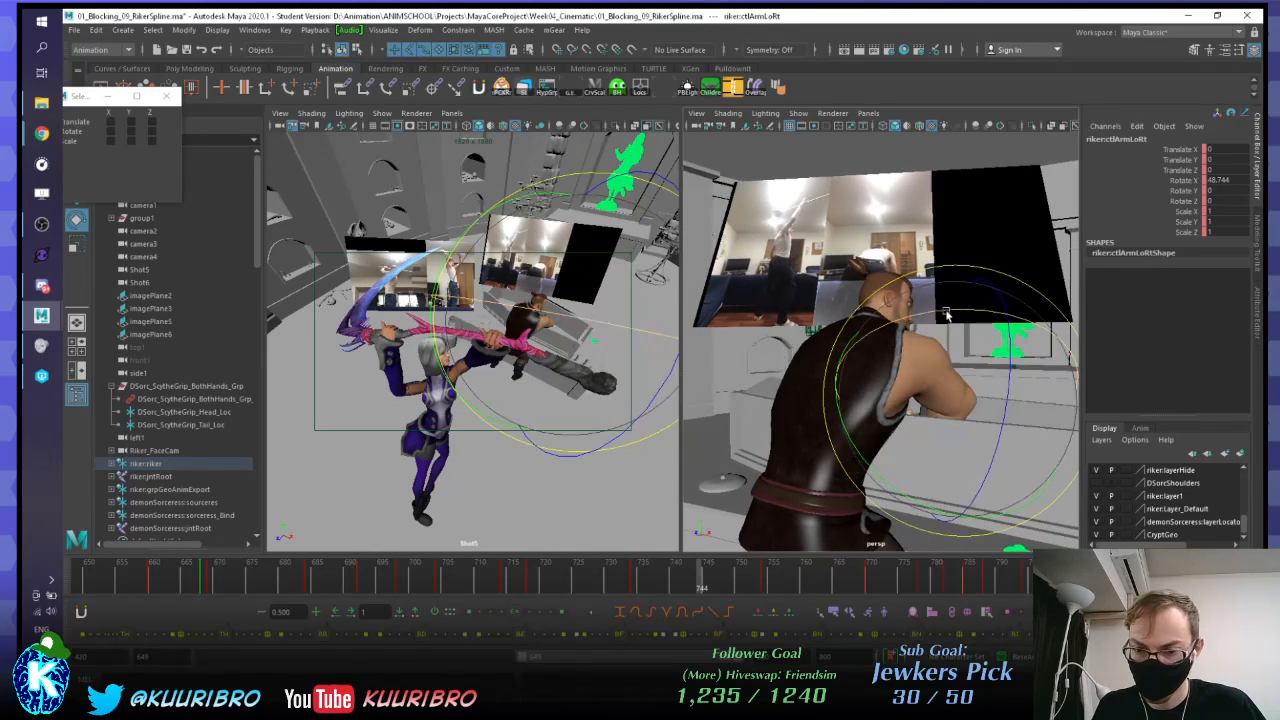
pyautogui.moveTo(950, 310); pyautogui.dragTo(910, 327)
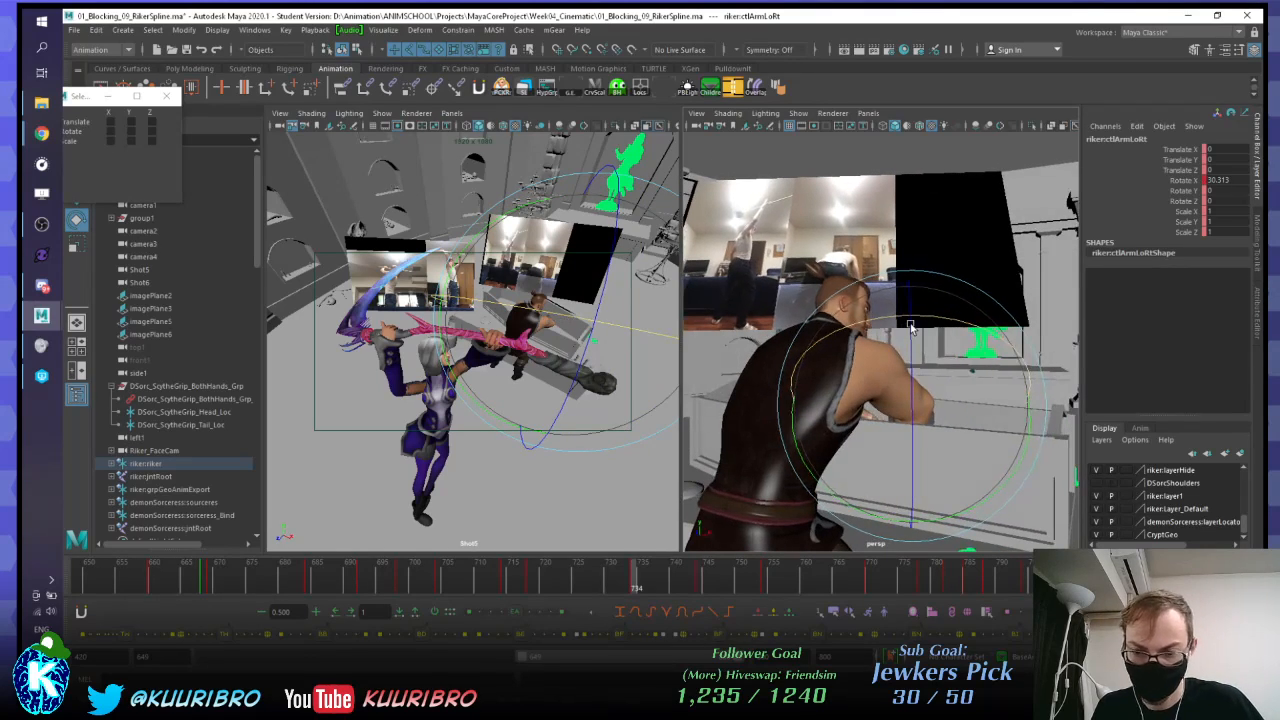
pyautogui.press('.')
pyautogui.press(',')
pyautogui.press('.')
pyautogui.press(',')
pyautogui.press('.')
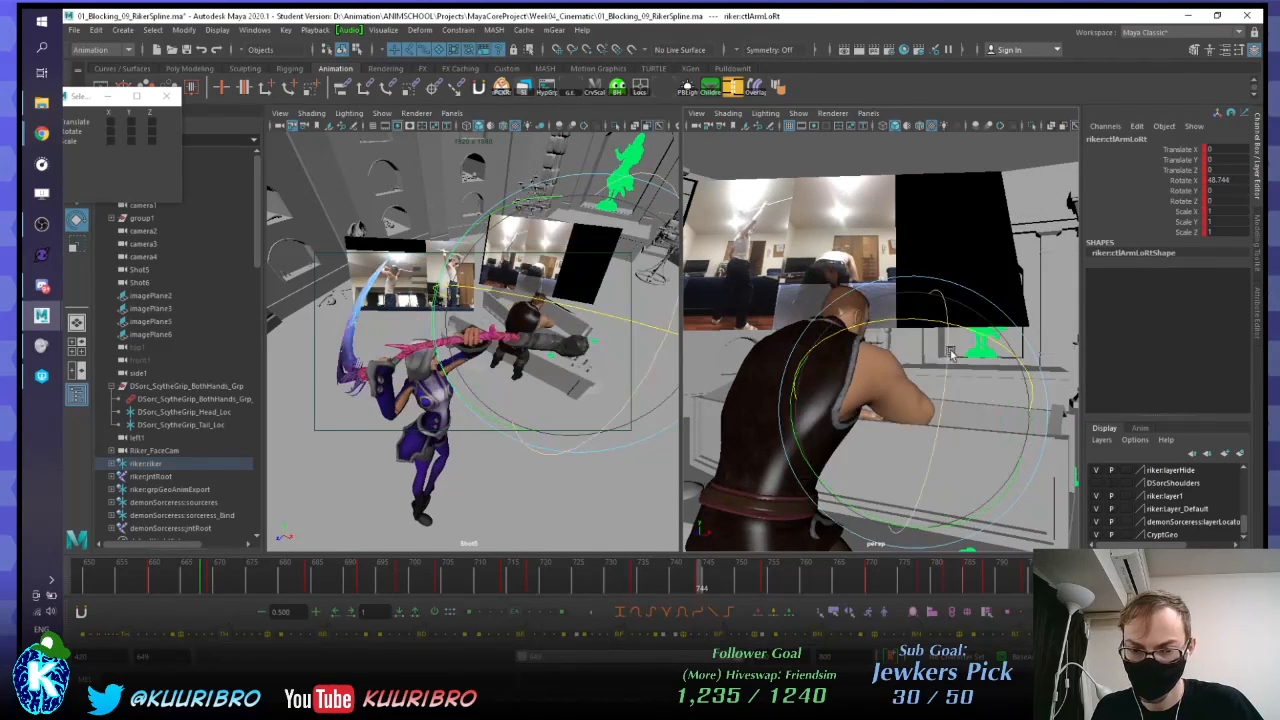
pyautogui.press(',')
pyautogui.press('.')
pyautogui.press(',')
pyautogui.press('.')
pyautogui.press(',')
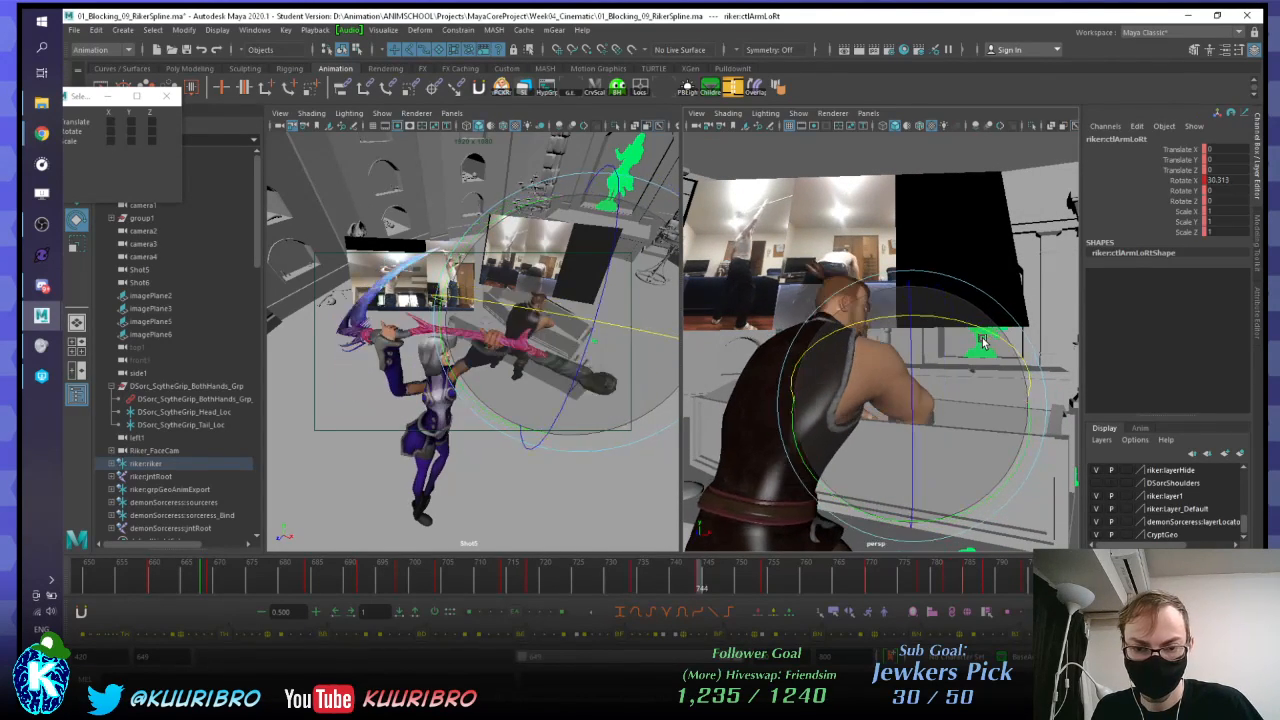
pyautogui.press('.')
pyautogui.press(',')
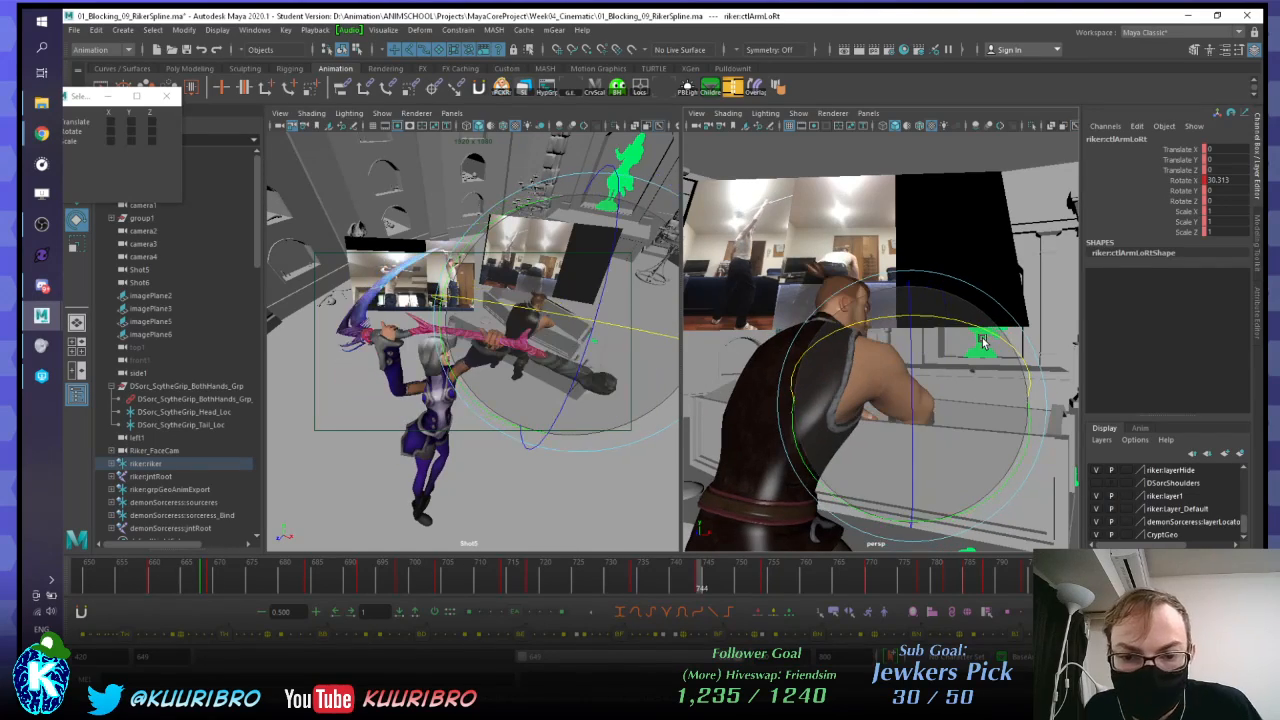
# Step: Rotate Riker's right upper arm to X 44.458, Y -80.44, Z 17.75 at frame 744 and compare it with frame 734
pyautogui.moveTo(983, 342)
pyautogui.keyDown('alt'); pyautogui.mouseDown()
pyautogui.moveTo(789, 354)
pyautogui.moveTo(989, 362)
pyautogui.mouseUp(); pyautogui.keyUp('alt')
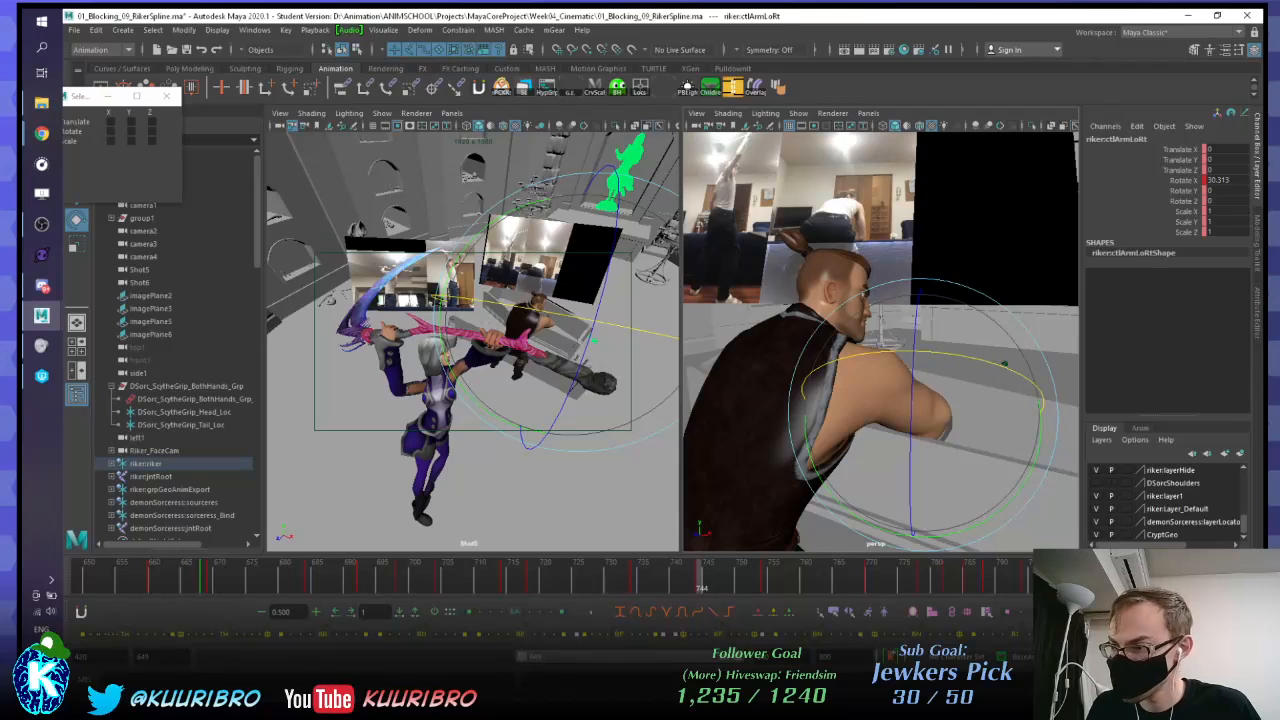
pyautogui.click(843, 329)
pyautogui.keyDown('alt'); pyautogui.moveTo(843, 329); pyautogui.dragTo(903, 371); pyautogui.keyUp('alt')
pyautogui.moveTo(862, 378); pyautogui.dragTo(863, 372)
pyautogui.keyDown('alt'); pyautogui.moveTo(863, 372); pyautogui.dragTo(760, 366); pyautogui.keyUp('alt')
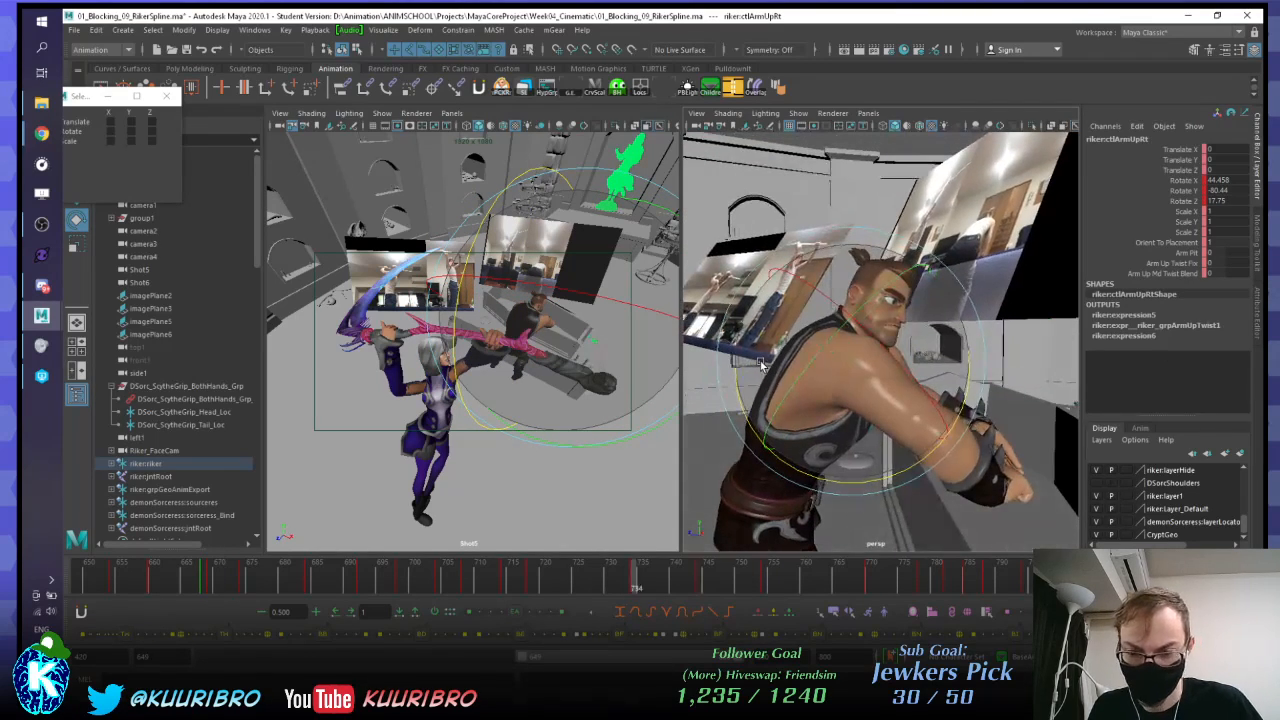
pyautogui.press('.')
pyautogui.press(',')
pyautogui.press('.')
pyautogui.press(',')
pyautogui.press('.')
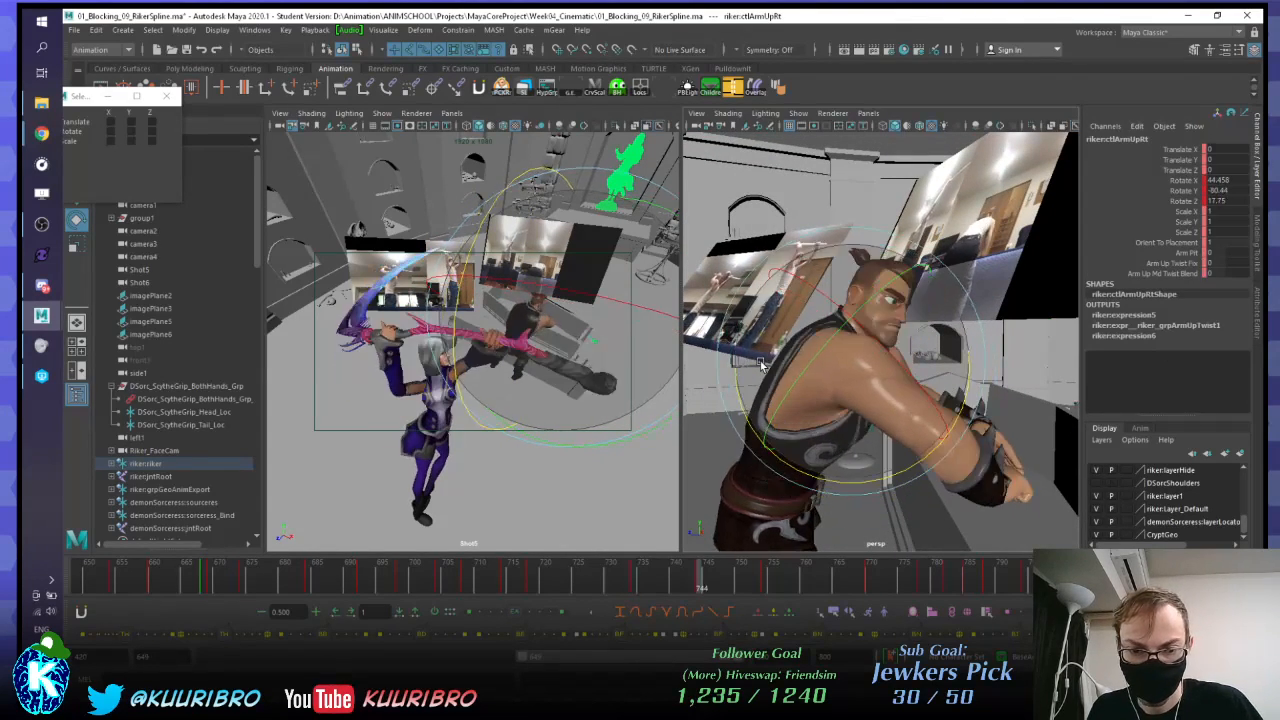
pyautogui.press(',')
pyautogui.press('.')
# Step: Rotate Riker's right shoulder to about X -29.9, Y -19.1, Z 7.7 at frame 744 and compare it with frame 734
pyautogui.click(691, 345)
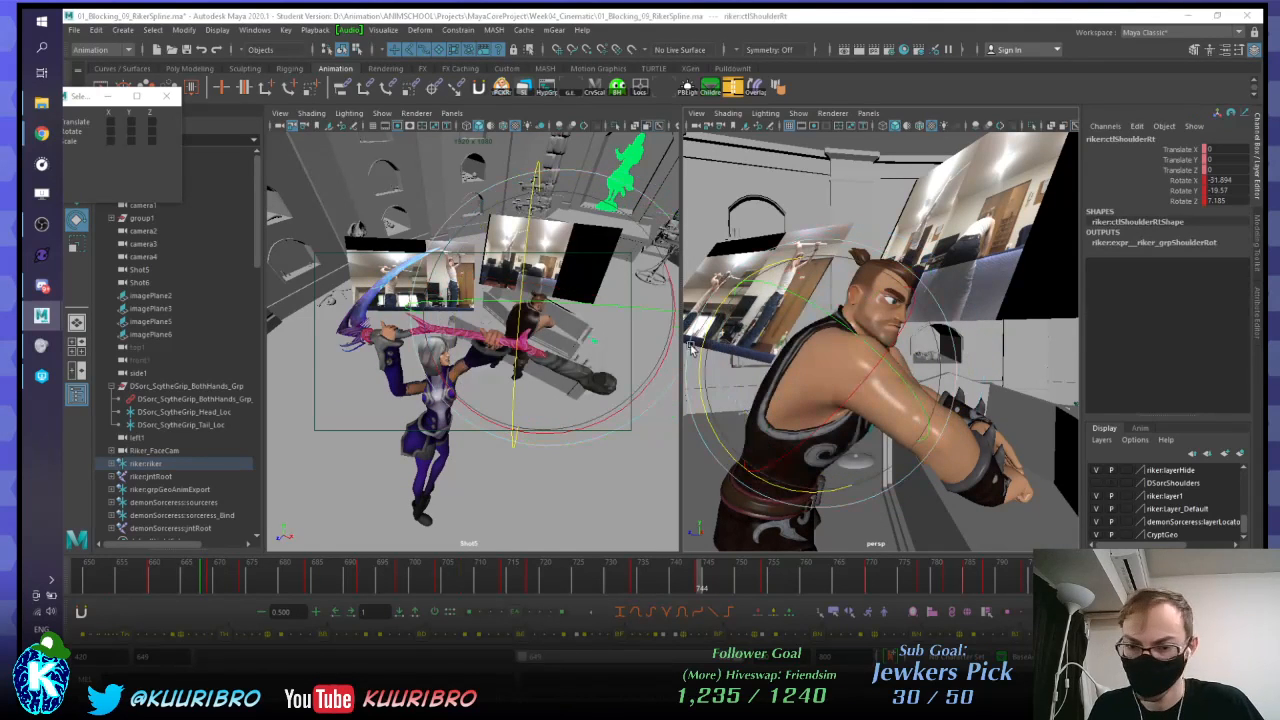
pyautogui.moveTo(652, 407); pyautogui.dragTo(648, 409)
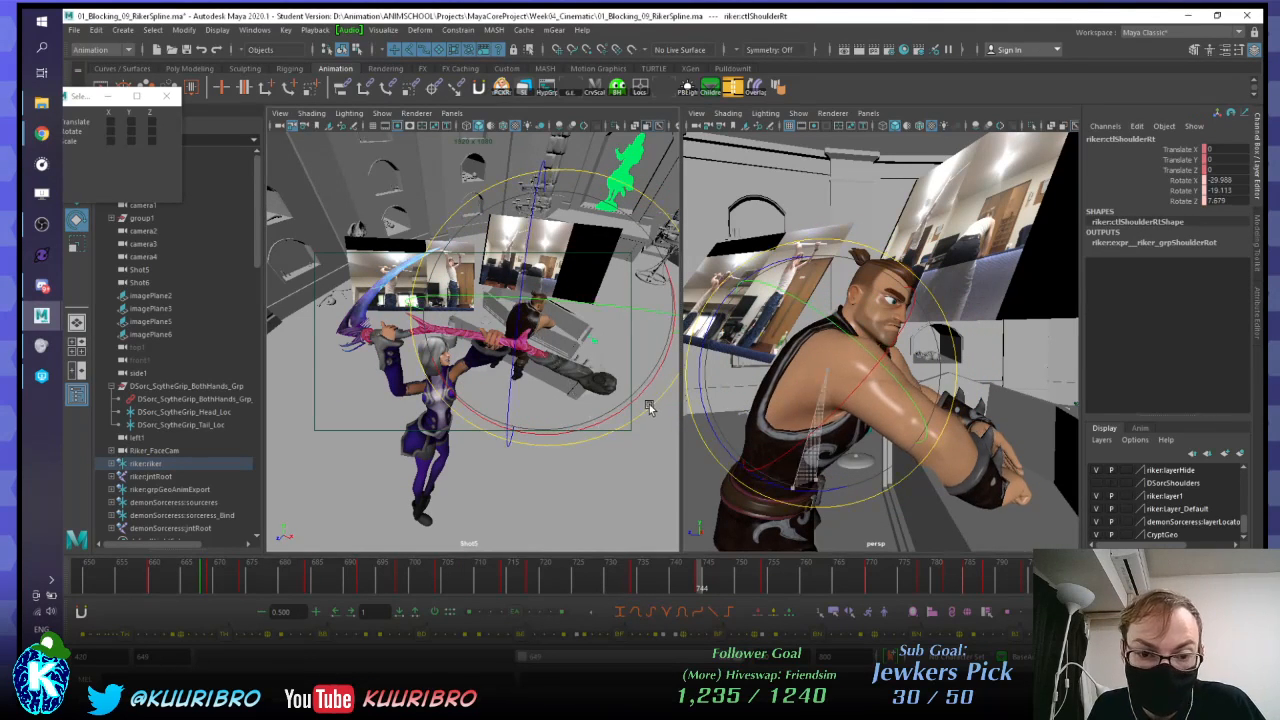
pyautogui.press(',')
pyautogui.press('.')
pyautogui.press(',')
pyautogui.press('.')
# Step: Rotate Riker's right shoulder to -35.54, -14.283, 11.429 at frame 754 and to -22.846, -16.514, 4.685 at frame 770
pyautogui.press('.')
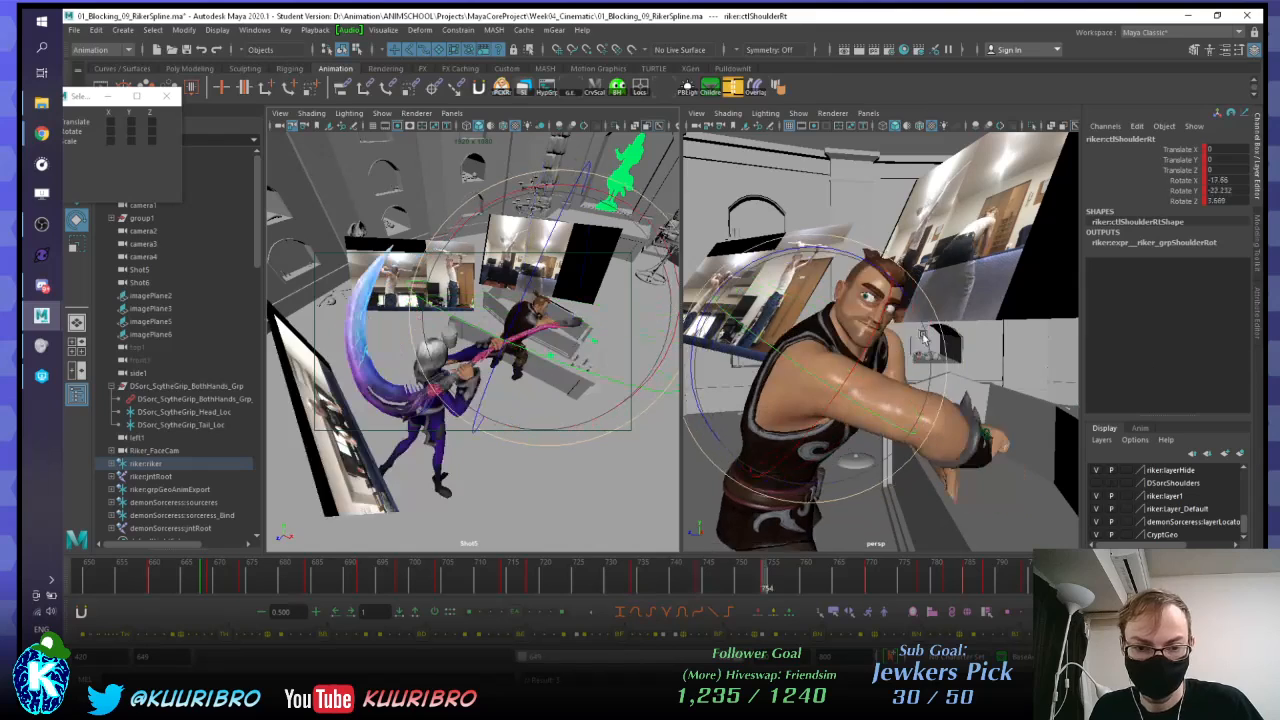
pyautogui.keyDown('alt'); pyautogui.moveTo(812, 318); pyautogui.dragTo(795, 338); pyautogui.keyUp('alt')
pyautogui.press('.')
pyautogui.press('.')
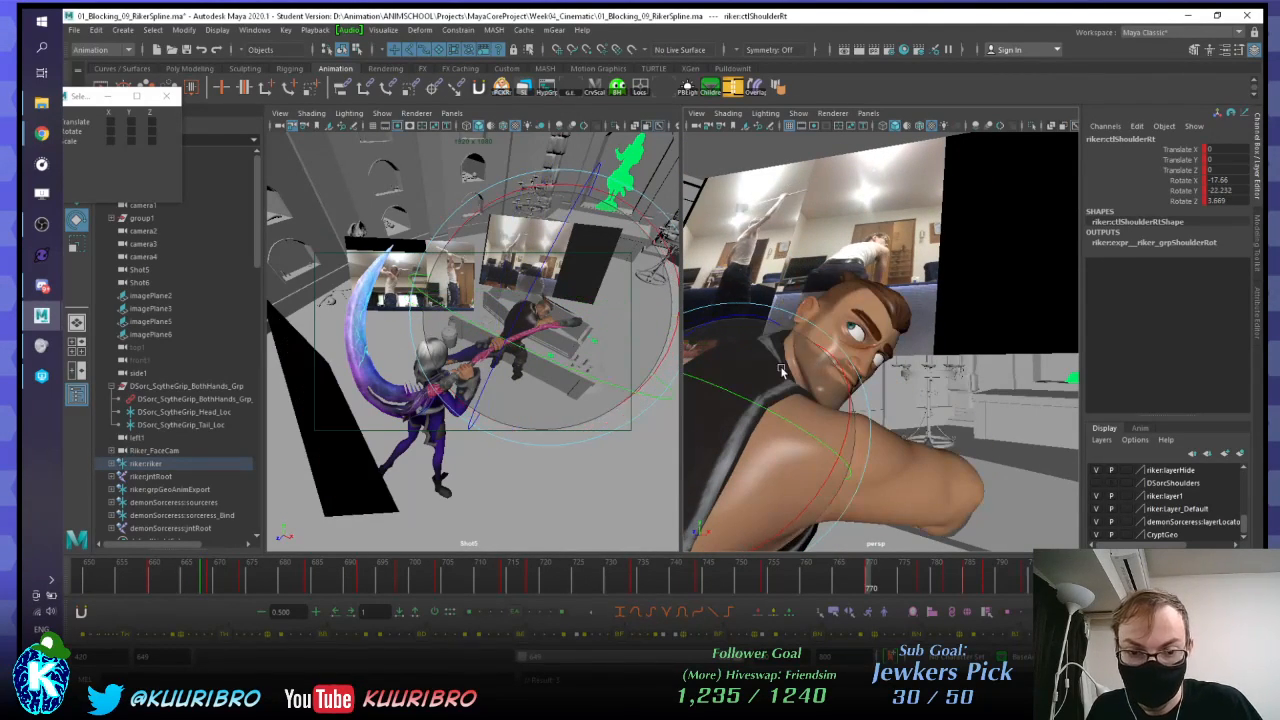
pyautogui.press(',')
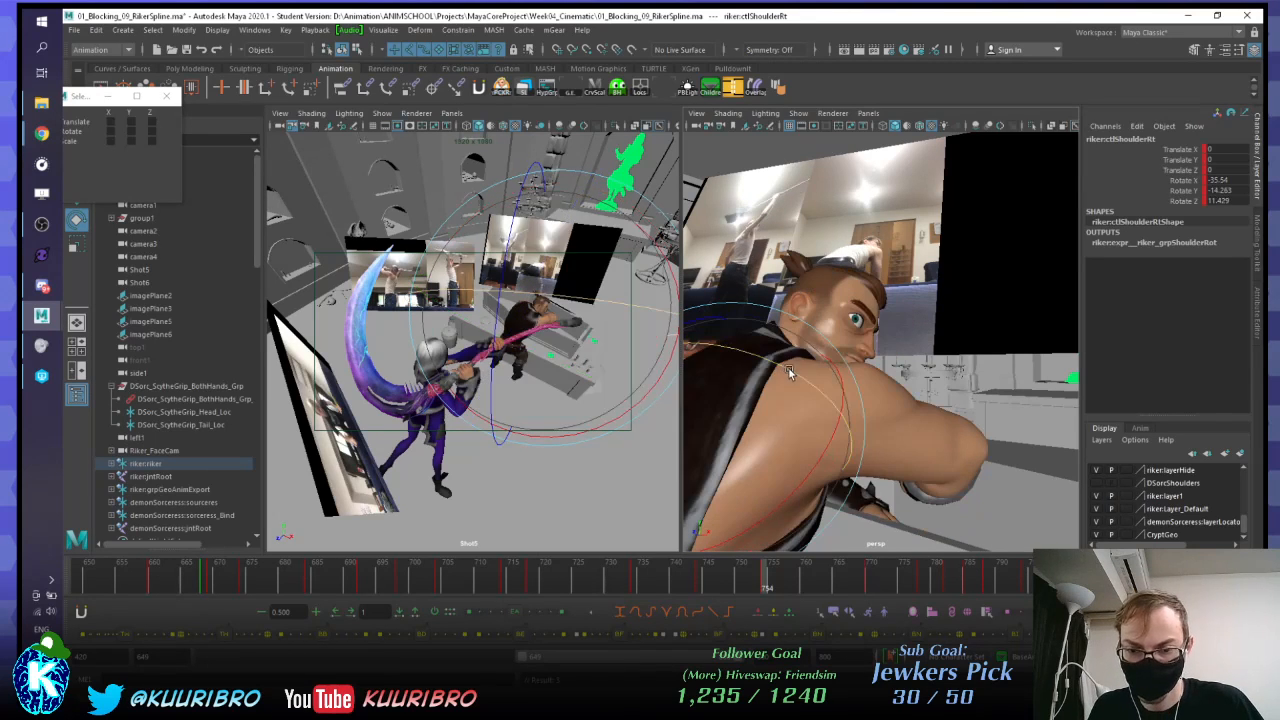
pyautogui.press('.')
pyautogui.press(',')
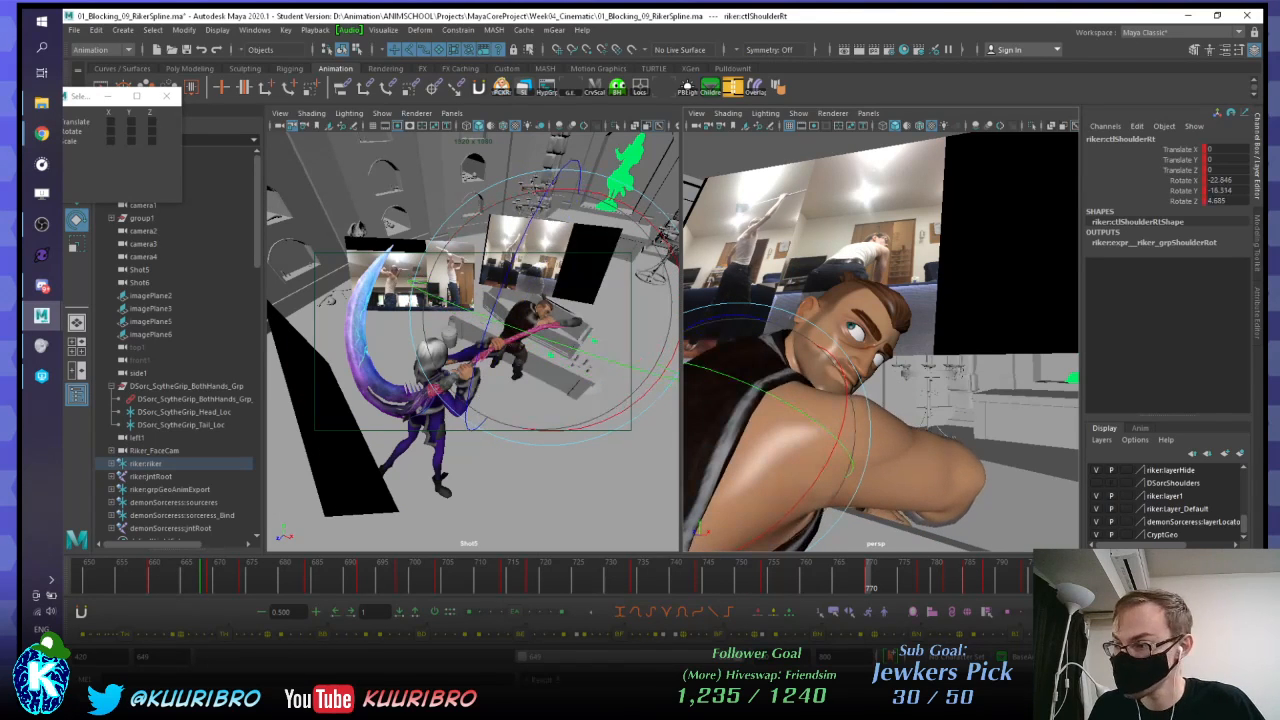
# Step: Rotate Riker's right upper arm to X 51.938, Y -80.704, Z 13.534 at frame 754 and compare it with the previous key
pyautogui.click(958, 378)
pyautogui.press(',')
pyautogui.press('.')
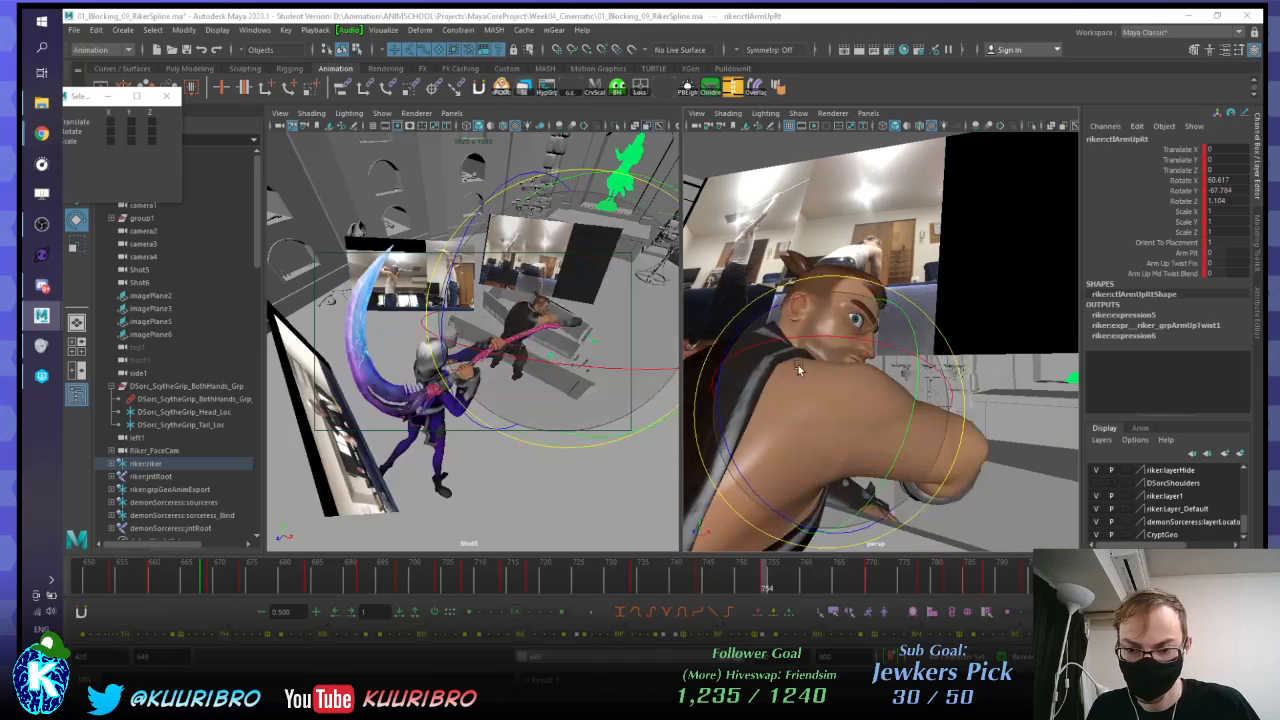
pyautogui.keyDown('alt'); pyautogui.moveTo(798, 365); pyautogui.dragTo(817, 393); pyautogui.keyUp('alt')
pyautogui.press(',')
pyautogui.press('.')
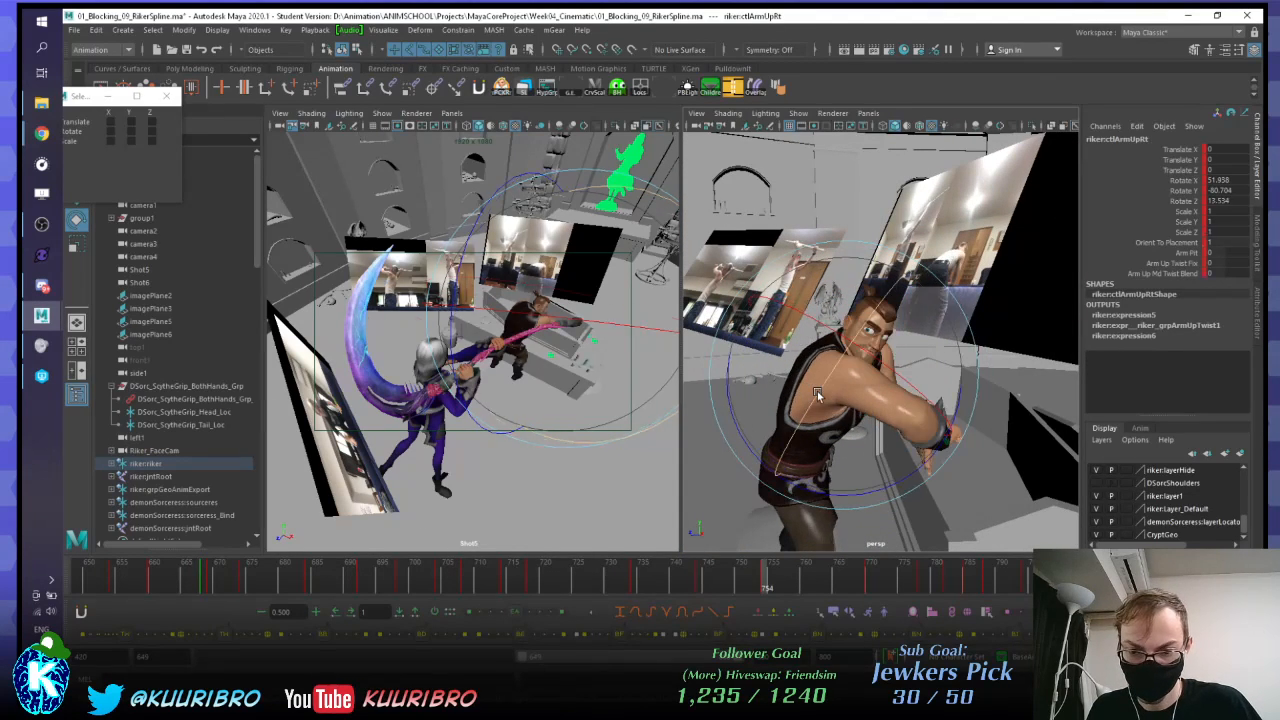
pyautogui.press(',')
pyautogui.press('.')
pyautogui.press(',')
pyautogui.press('.')
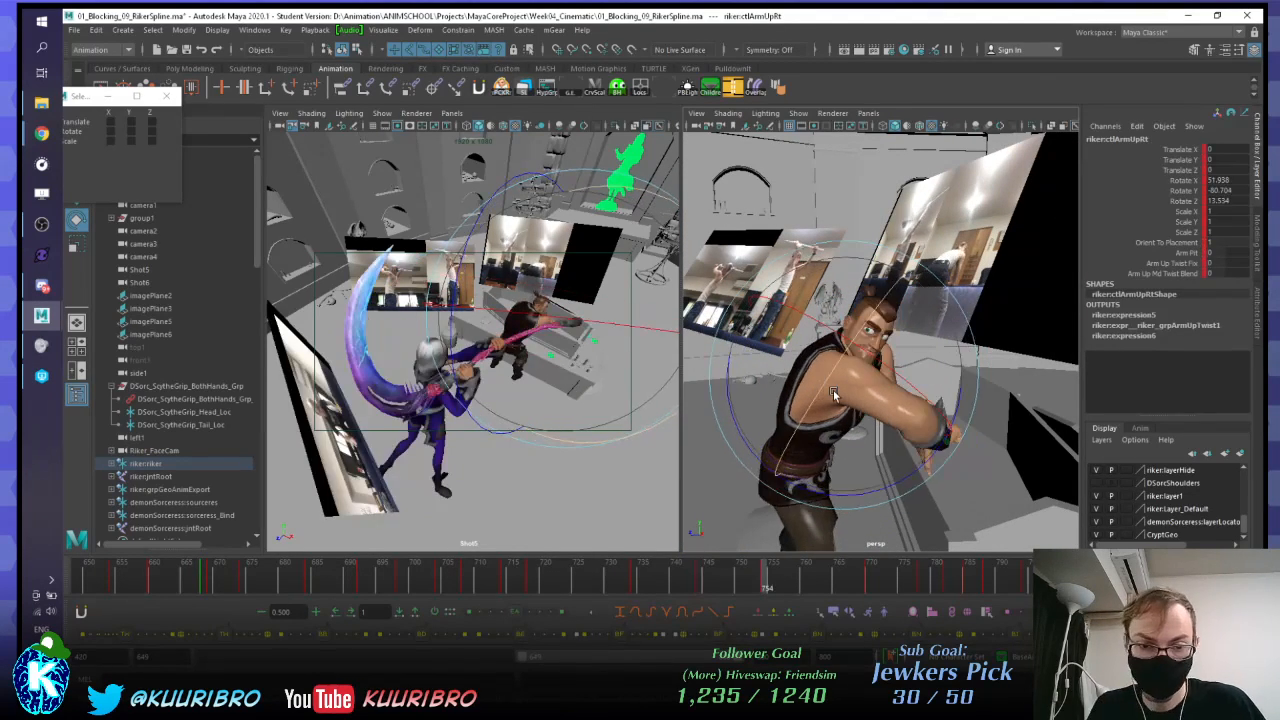
# Step: Adjust the X rotation of Riker's right lower arm at frame 754, checking the change with undo and redo
pyautogui.keyDown('alt'); pyautogui.moveTo(760, 383); pyautogui.dragTo(984, 368); pyautogui.keyUp('alt')
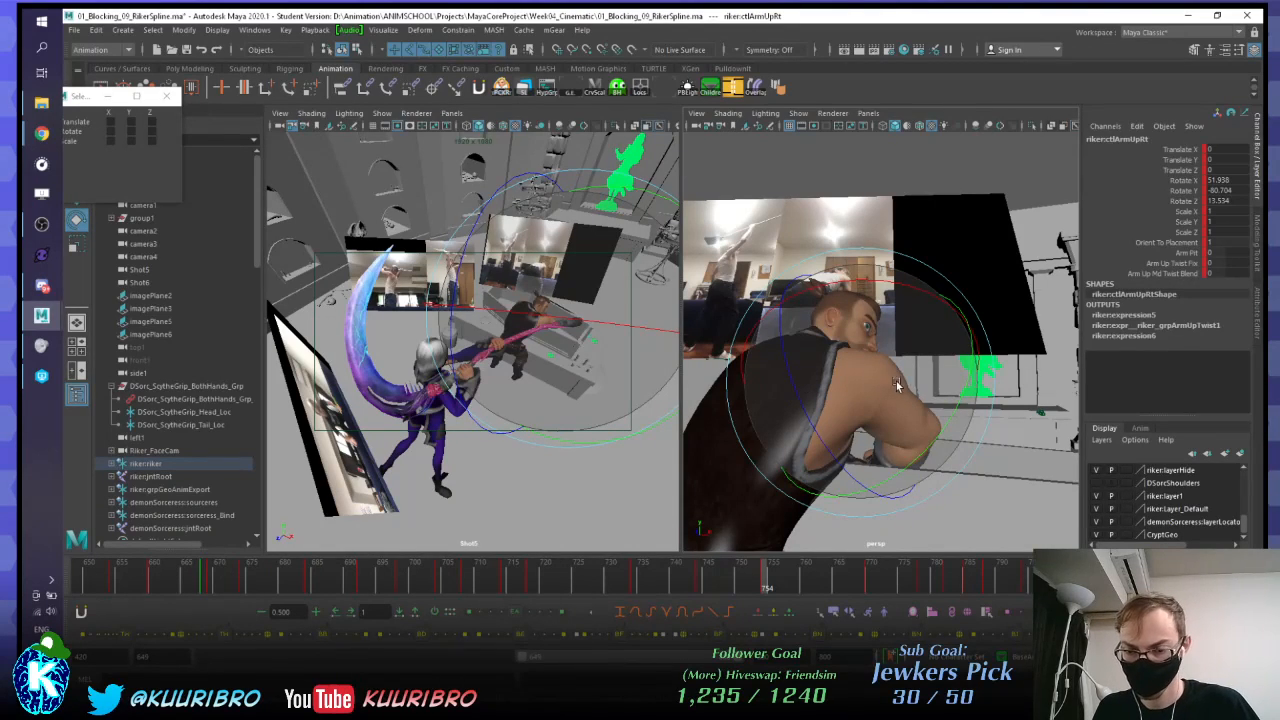
pyautogui.keyDown('alt'); pyautogui.moveTo(897, 385); pyautogui.dragTo(872, 363); pyautogui.keyUp('alt')
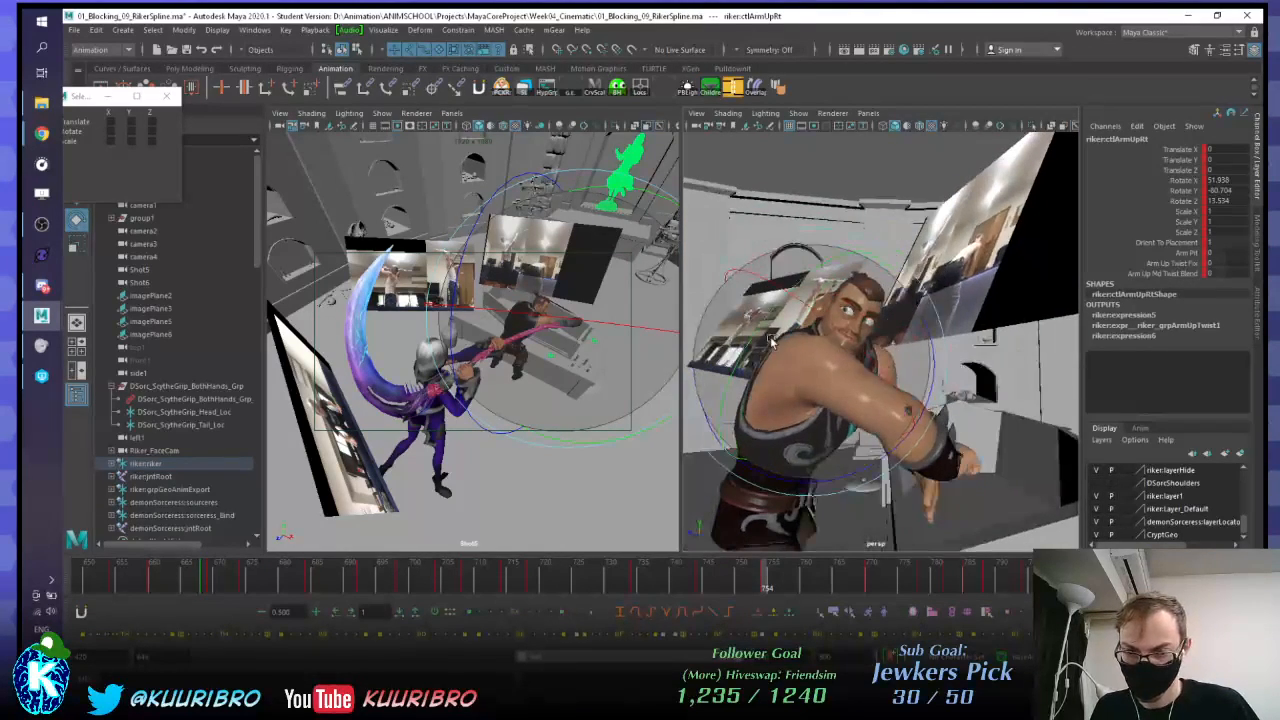
pyautogui.moveTo(769, 337); pyautogui.dragTo(906, 426)
pyautogui.press('Down')
pyautogui.keyDown('alt'); pyautogui.moveTo(880, 380); pyautogui.dragTo(1037, 357); pyautogui.keyUp('alt')
pyautogui.moveTo(986, 324); pyautogui.dragTo(975, 325)
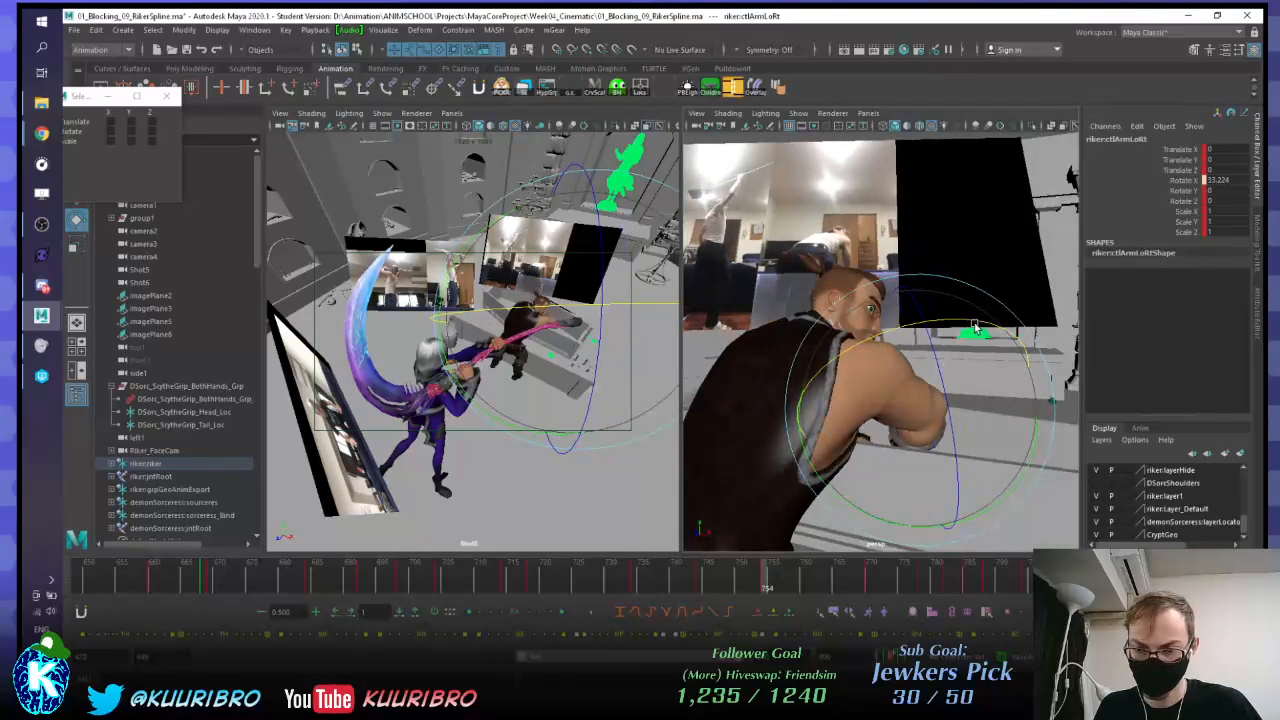
pyautogui.hotkey('ctrl', 'z')
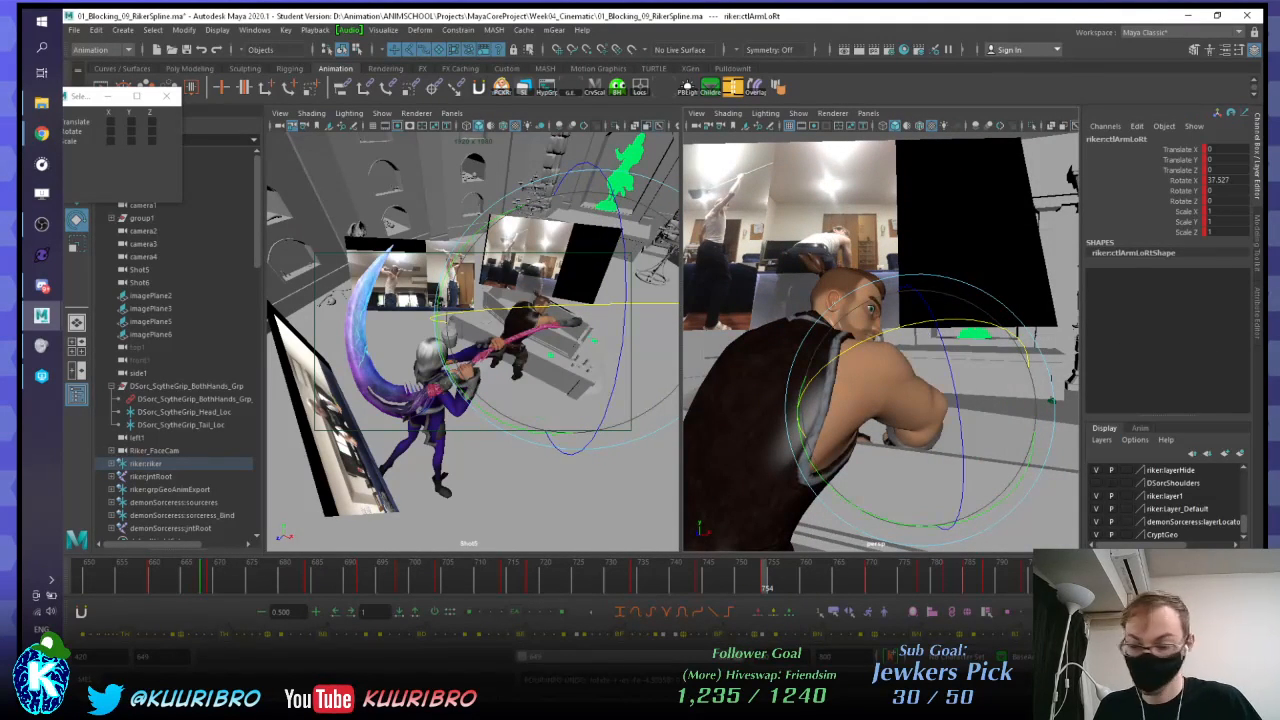
pyautogui.hotkey('shift', 'z')
# Step: Rotate Riker's right upper arm to X 53.117, Y -93.945, Z 19.221 at frame 754 and check it against the neighbouring key
pyautogui.keyDown('alt'); pyautogui.moveTo(843, 394); pyautogui.dragTo(914, 314); pyautogui.keyUp('alt')
pyautogui.moveTo(920, 254); pyautogui.dragTo(930, 256)
pyautogui.keyDown('alt'); pyautogui.moveTo(930, 256); pyautogui.dragTo(859, 258); pyautogui.keyUp('alt')
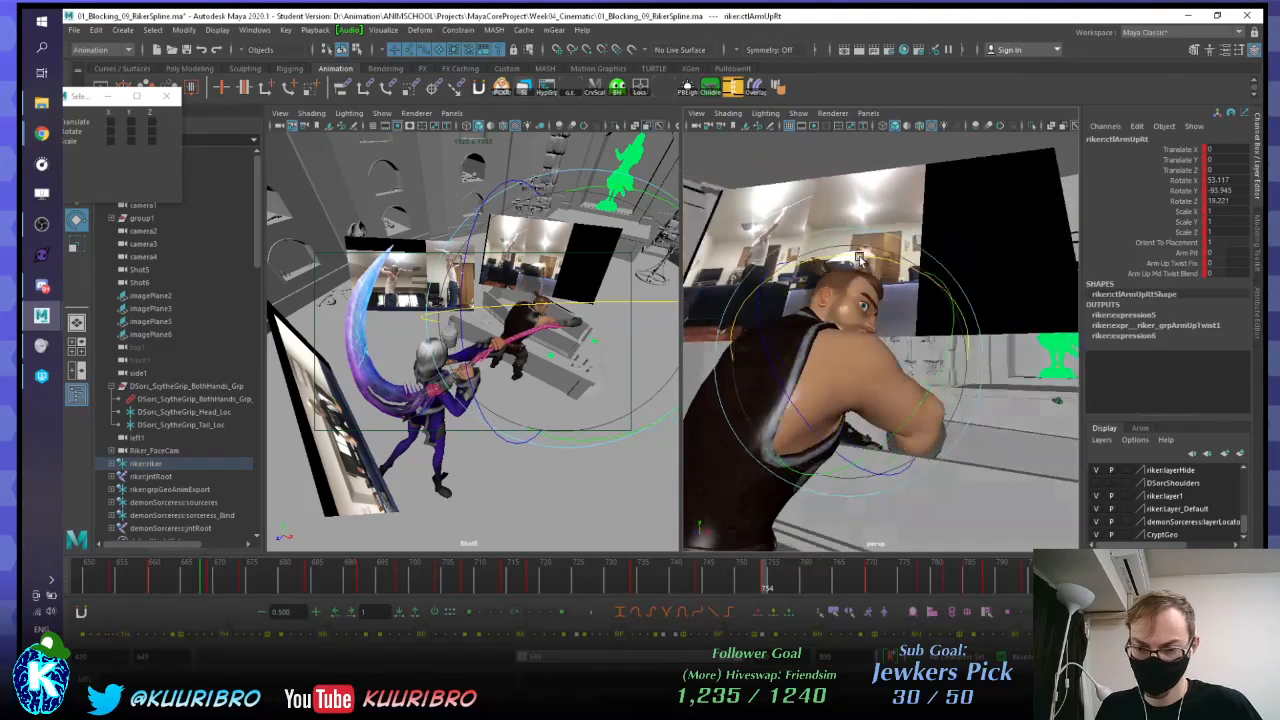
pyautogui.press('.')
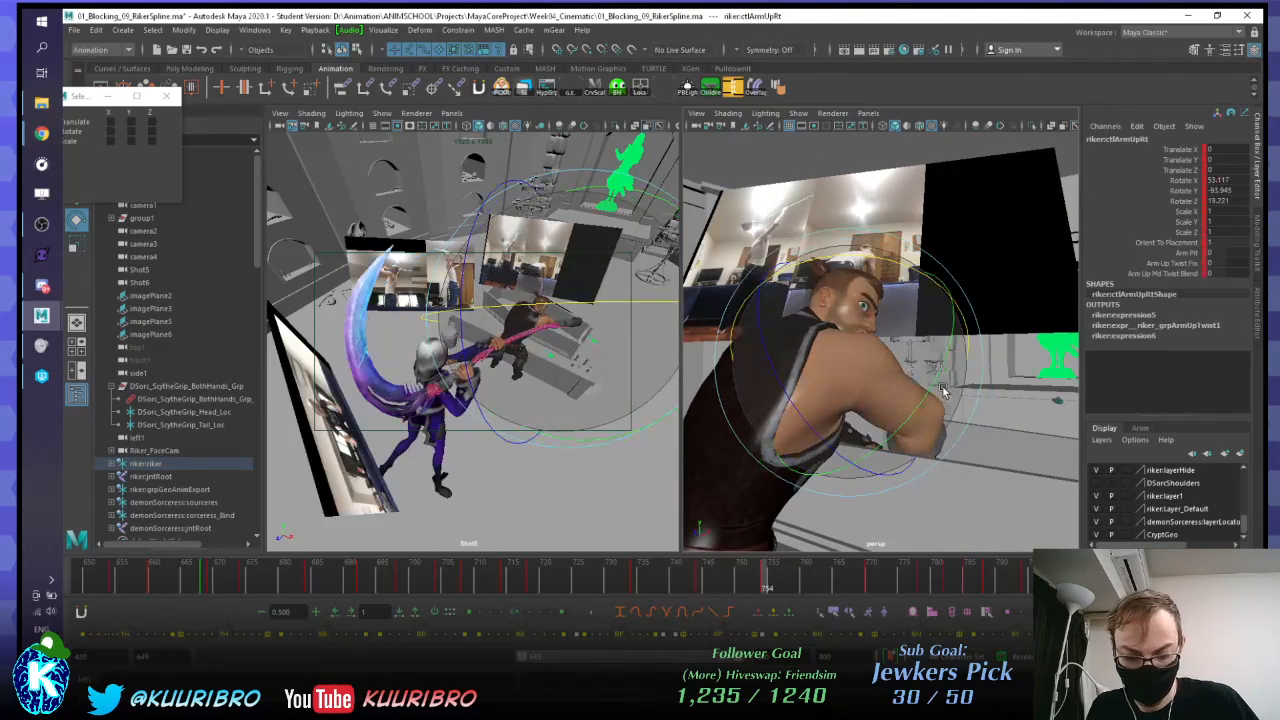
pyautogui.press(',')
pyautogui.press('.')
pyautogui.press(',')
pyautogui.press('.')
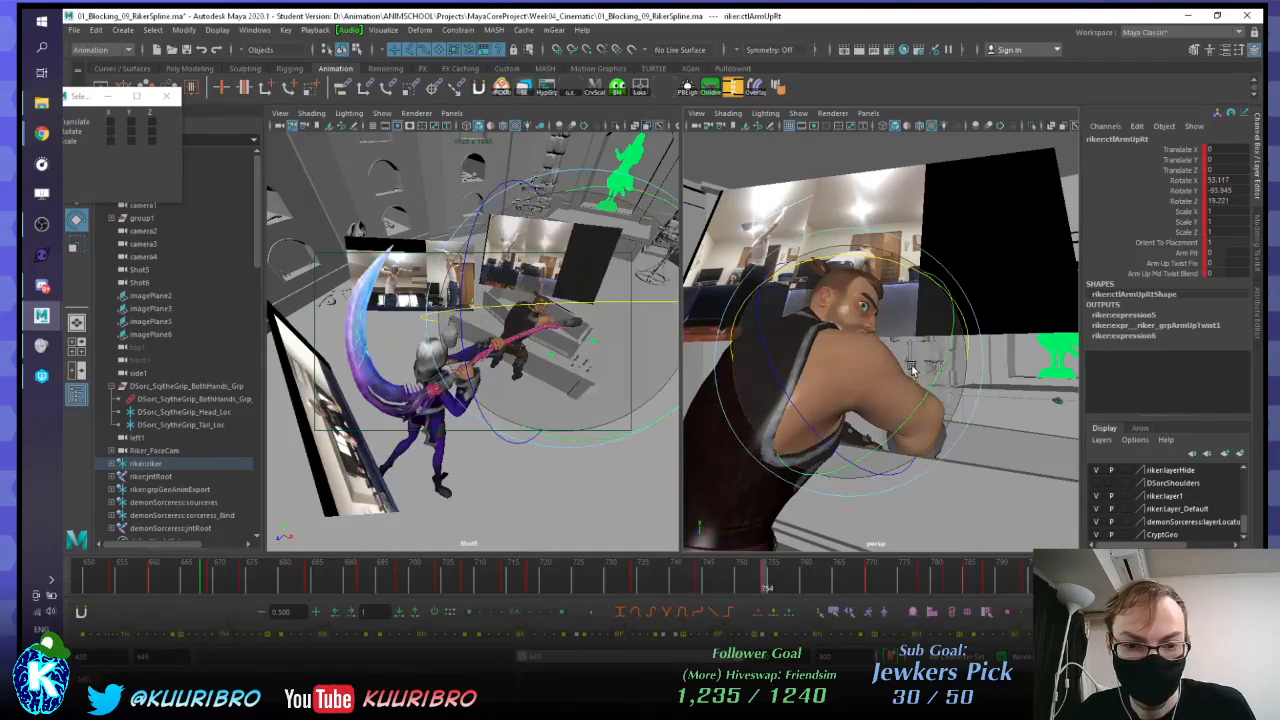
# Step: Rework Riker's right upper arm at frame 754 to X 48.709, Y -71.062, Z 21.754, comparing it with frame 744
pyautogui.keyDown('alt'); pyautogui.moveTo(912, 370); pyautogui.dragTo(831, 364); pyautogui.keyUp('alt')
pyautogui.keyDown('alt'); pyautogui.moveTo(938, 320); pyautogui.dragTo(869, 367); pyautogui.keyUp('alt')
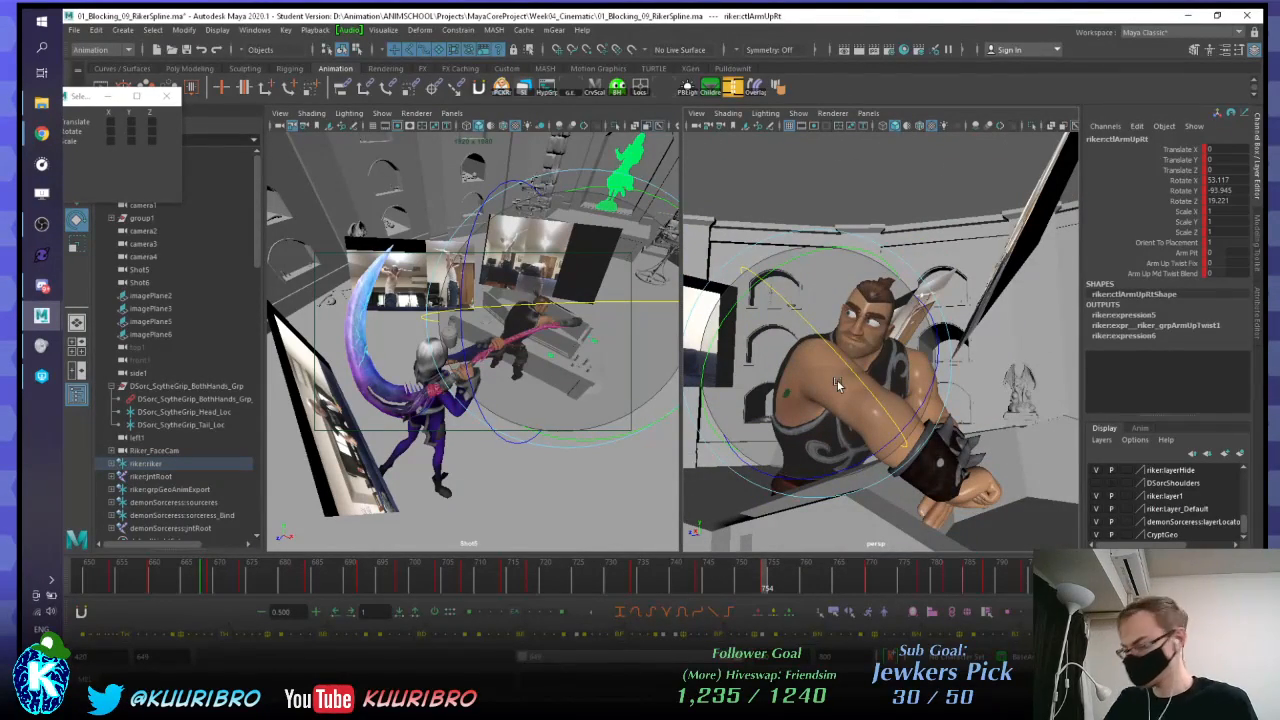
pyautogui.keyDown('alt'); pyautogui.moveTo(837, 381); pyautogui.dragTo(922, 471); pyautogui.keyUp('alt')
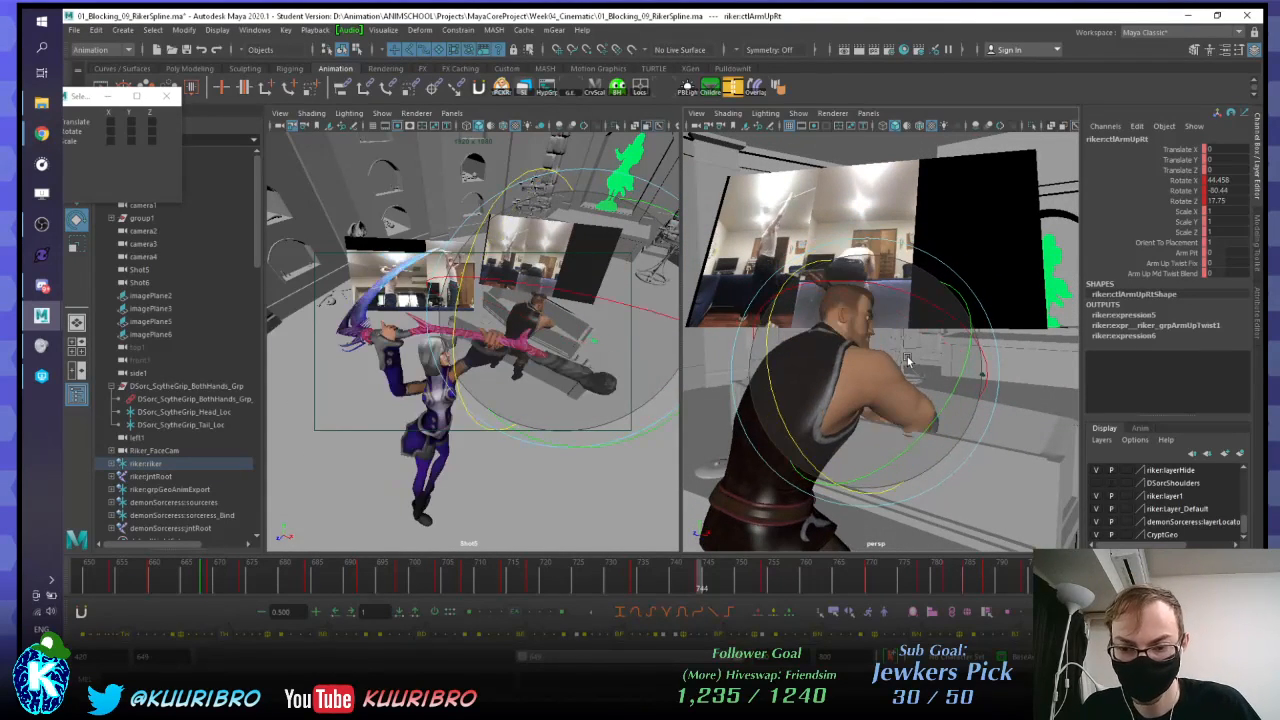
pyautogui.press('.')
pyautogui.press('.')
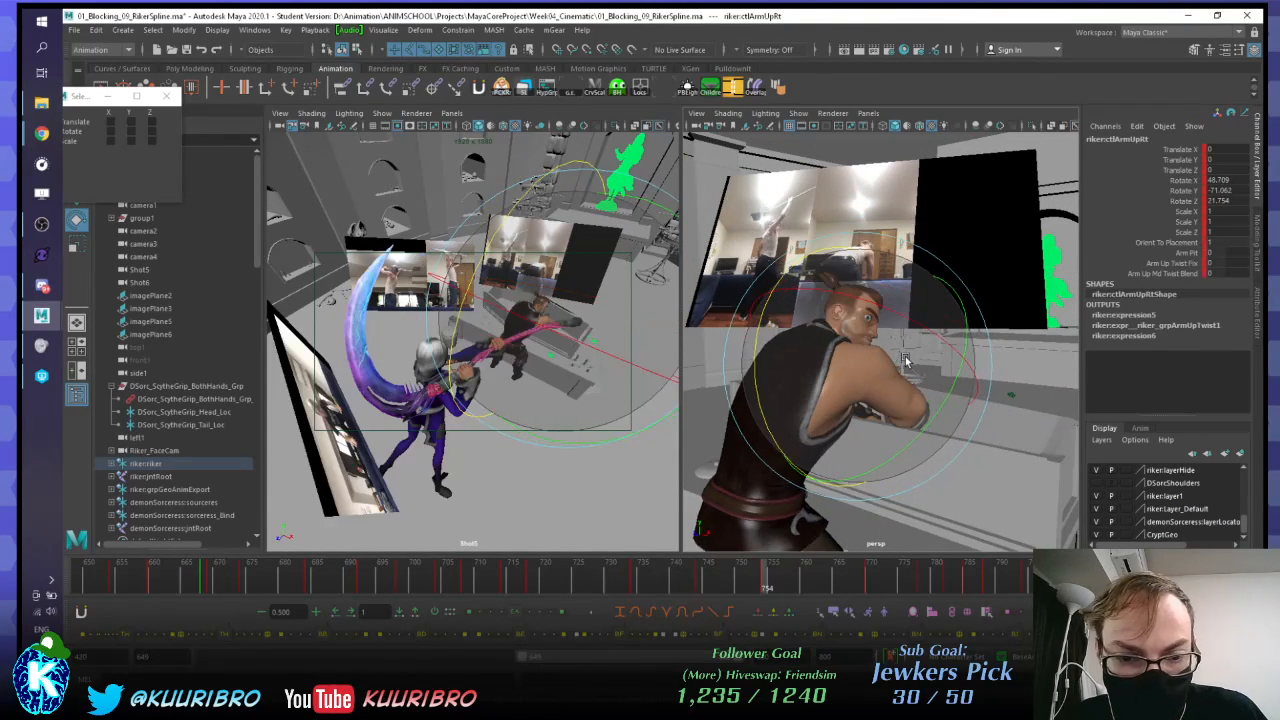
# Step: Rotate Riker's right lower arm to X 34.012 at frame 770, comparing it with the pose at frame 778
pyautogui.press('.')
pyautogui.press('.')
pyautogui.press('.')
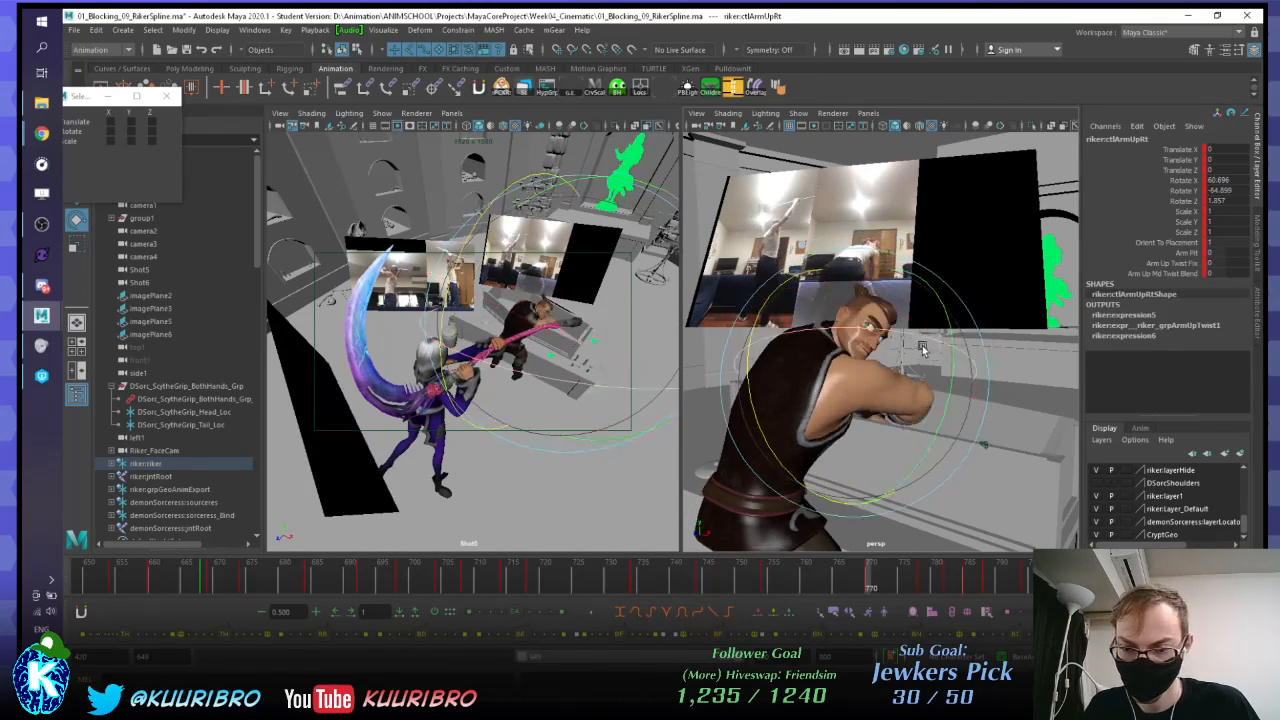
pyautogui.keyDown('alt'); pyautogui.moveTo(944, 330); pyautogui.dragTo(917, 430); pyautogui.keyUp('alt')
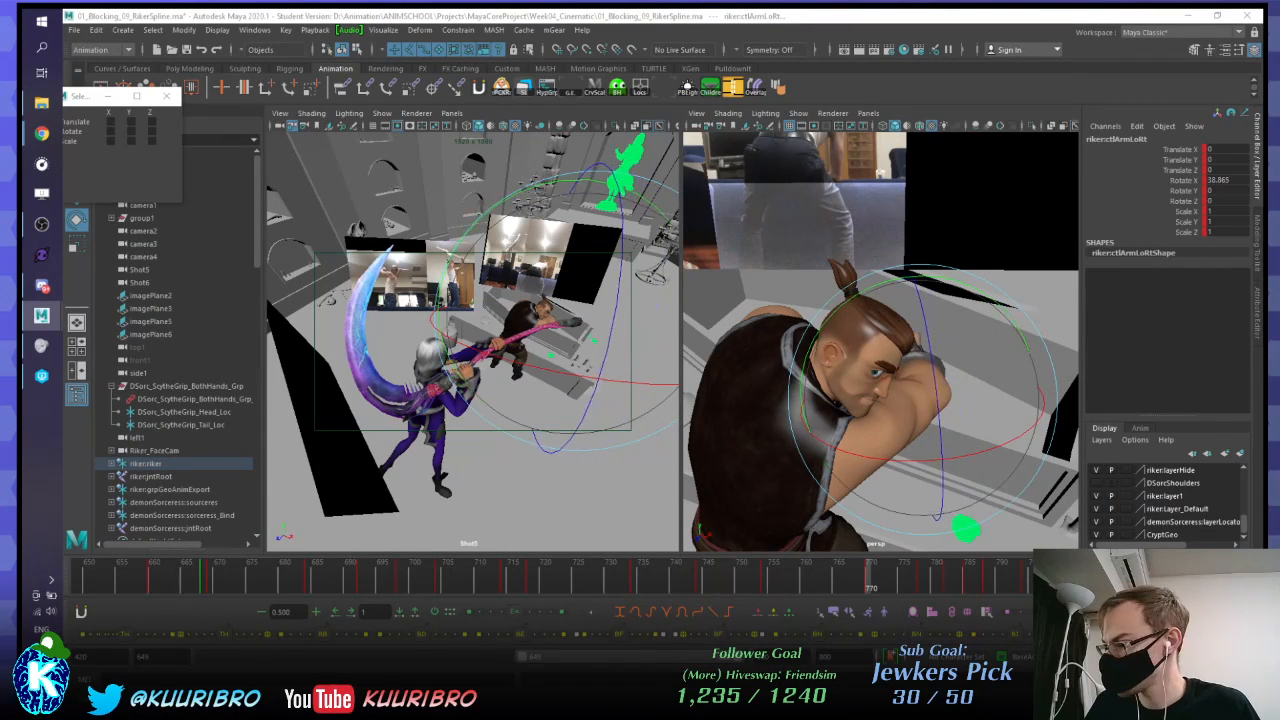
pyautogui.press('.')
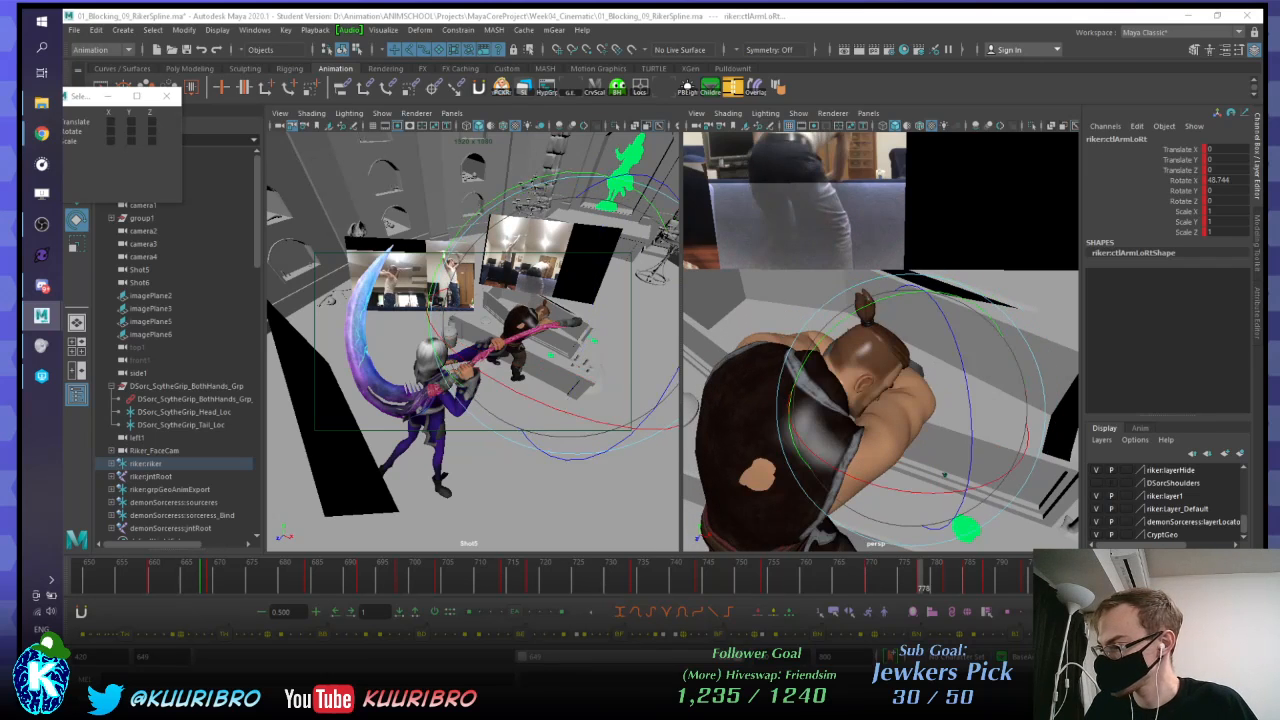
pyautogui.press(',')
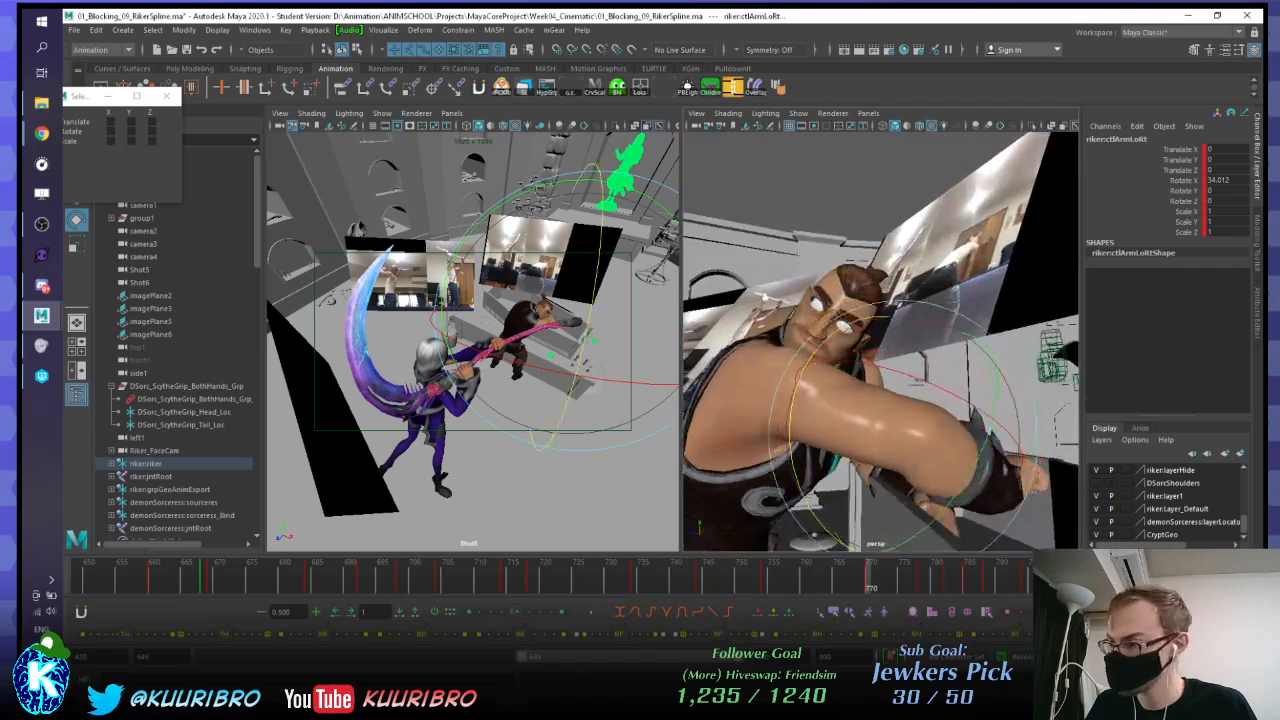
# Step: Rotate Riker's right upper arm at frame 770 to about X 55.6, Y -68.5, Z 6.0 and check it against the previous key
pyautogui.keyDown('alt'); pyautogui.moveTo(950, 470); pyautogui.dragTo(909, 469); pyautogui.keyUp('alt')
pyautogui.press(',')
pyautogui.press('.')
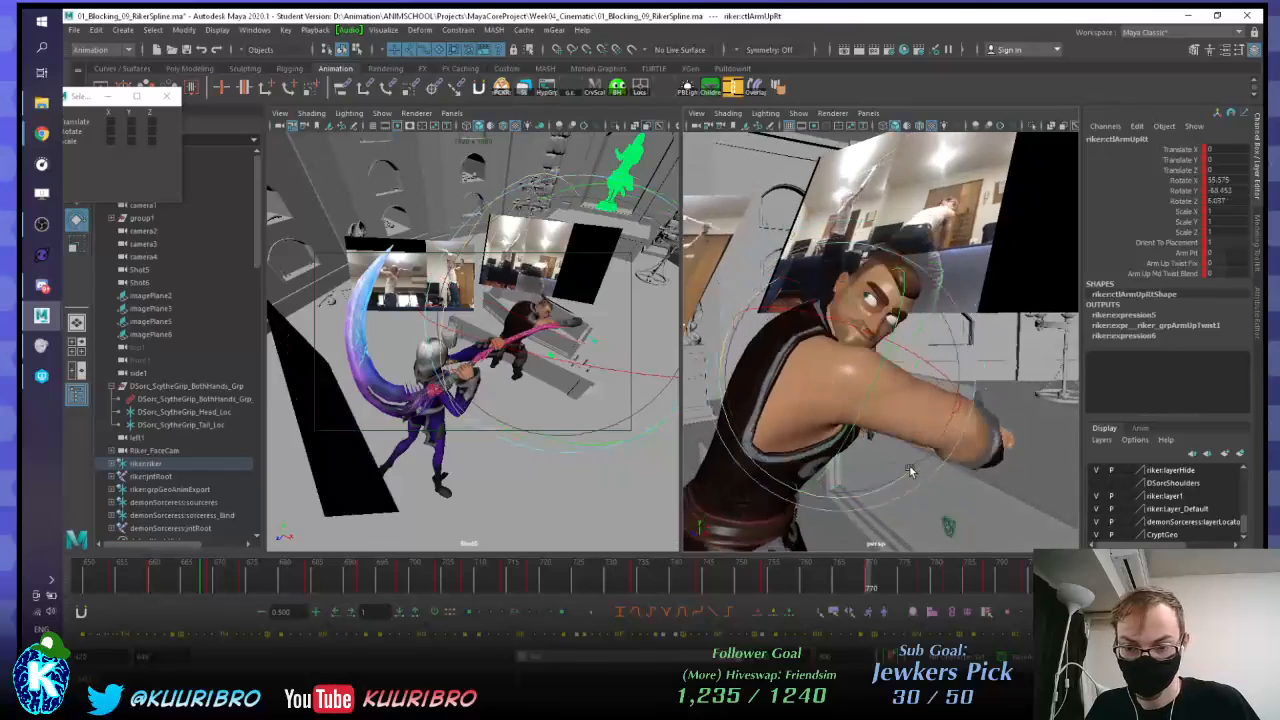
# Step: Rotate Riker's right upper arm at frame 770 to X 57.075, Y -74.294, Z 12.479, comparing it with the key at frame 754
pyautogui.press(',')
pyautogui.moveTo(877, 420)
pyautogui.keyDown('alt'); pyautogui.mouseDown()
pyautogui.moveTo(757, 365)
pyautogui.moveTo(898, 439)
pyautogui.moveTo(932, 432)
pyautogui.moveTo(844, 407)
pyautogui.moveTo(884, 405)
pyautogui.mouseUp(); pyautogui.keyUp('alt')
pyautogui.press('.')
pyautogui.press(',')
pyautogui.press('.')
pyautogui.press(',')
pyautogui.press('.')
pyautogui.press(',')
pyautogui.press('.')
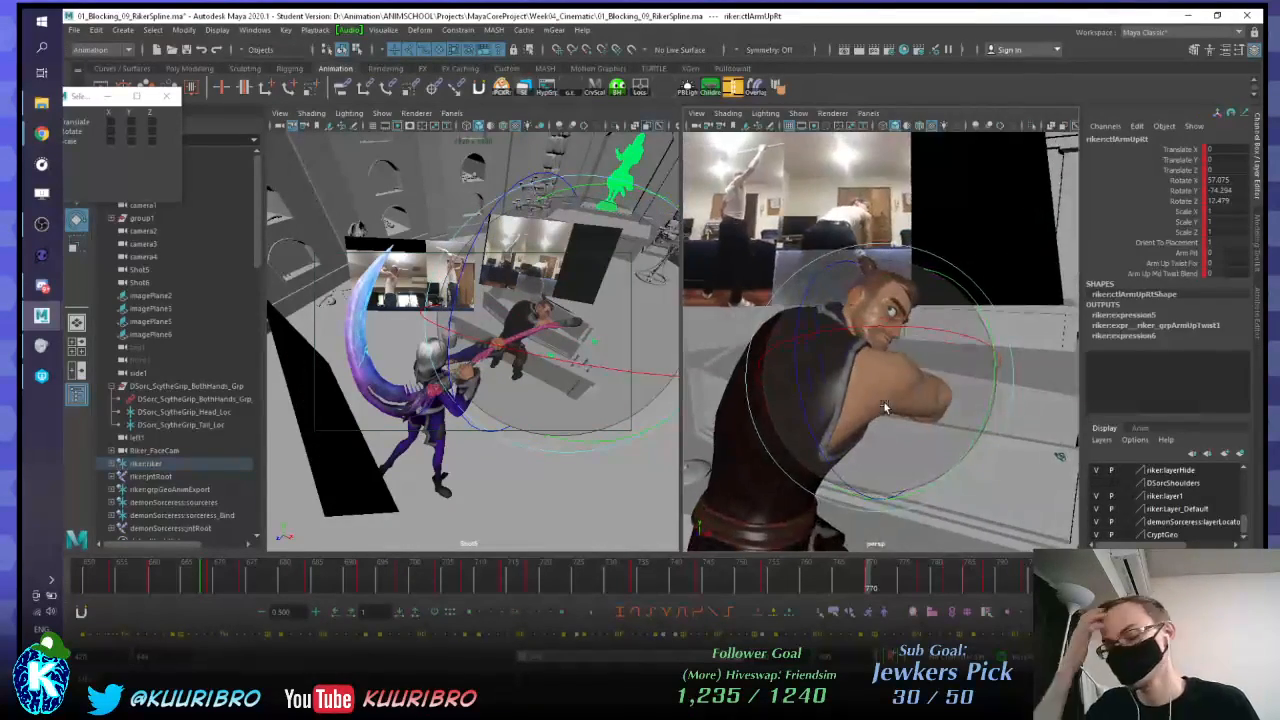
# Step: Compare Riker's right arm pose at frame 754 with the neighbouring keys at frames 744 and 770
pyautogui.hotkey('alt', 'Tab')
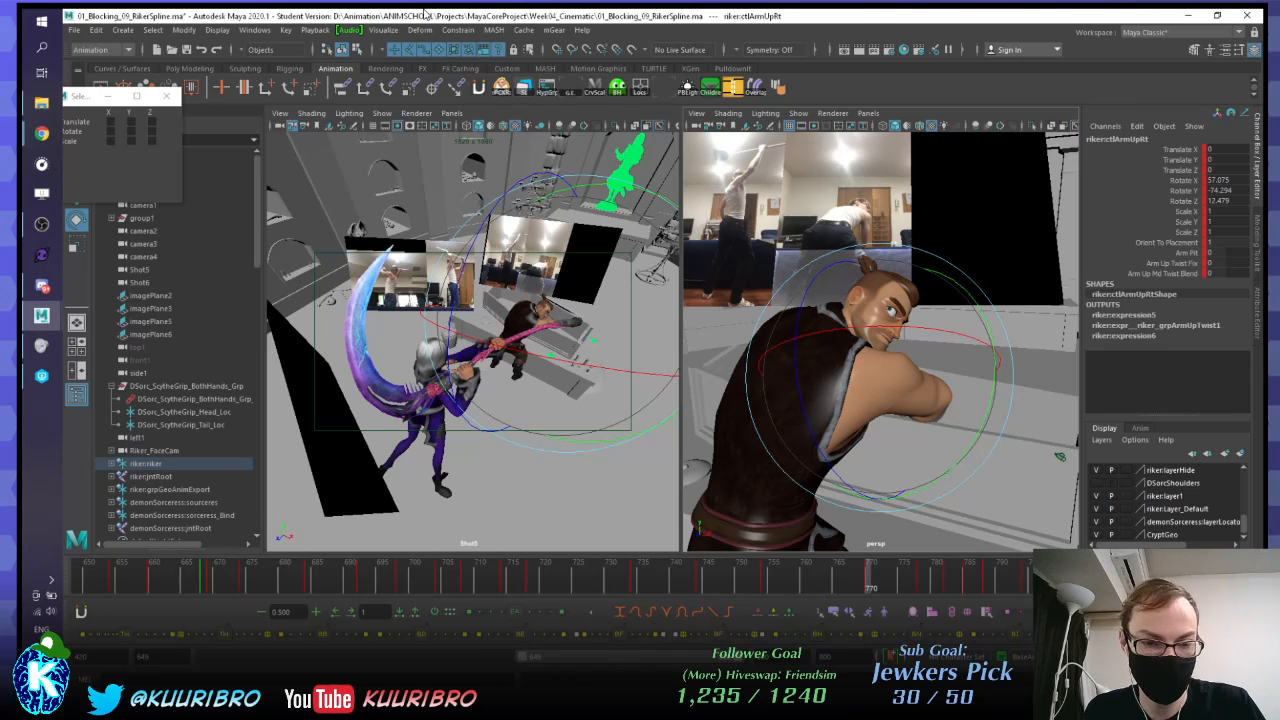
pyautogui.keyDown('alt'); pyautogui.moveTo(834, 277); pyautogui.dragTo(771, 300); pyautogui.keyUp('alt')
pyautogui.press(',')
pyautogui.press(',')
pyautogui.press('.')
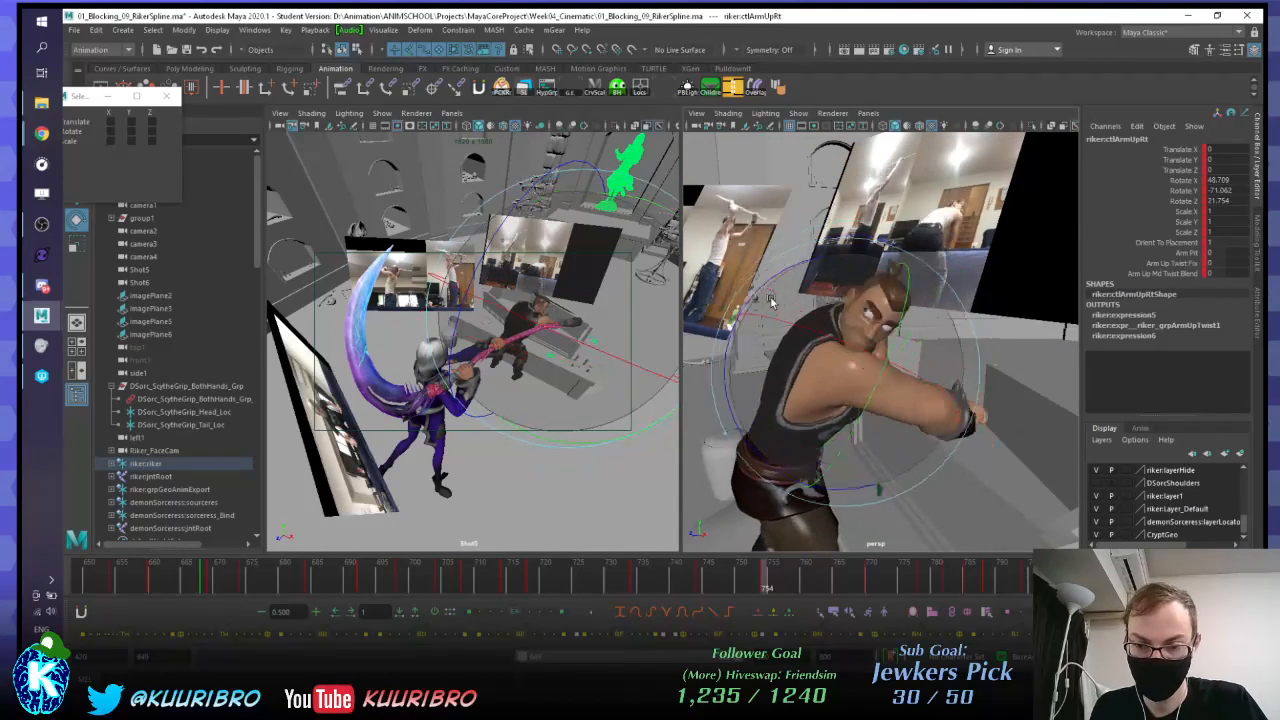
pyautogui.press('.')
pyautogui.press('.')
pyautogui.press(',')
pyautogui.press(',')
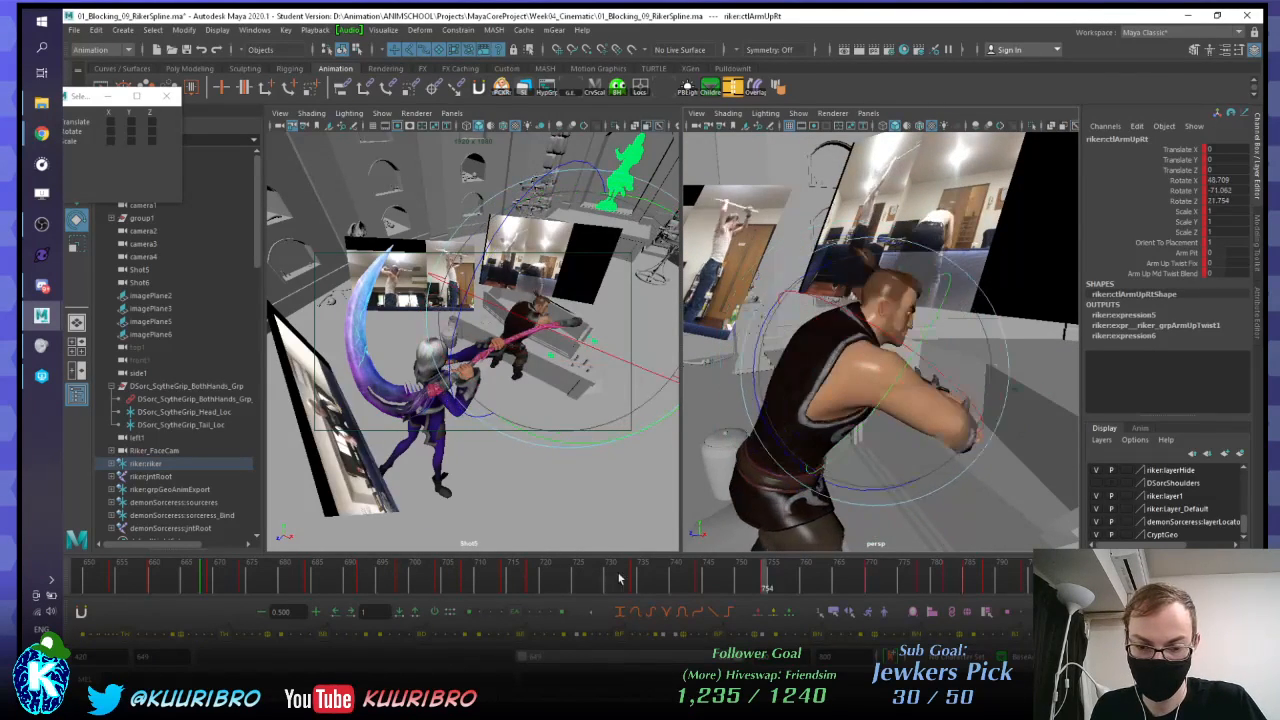
# Step: Review Riker's chest and body poses from frame 734 to frame 770 against the video reference
pyautogui.moveTo(590, 578); pyautogui.dragTo(669, 572)
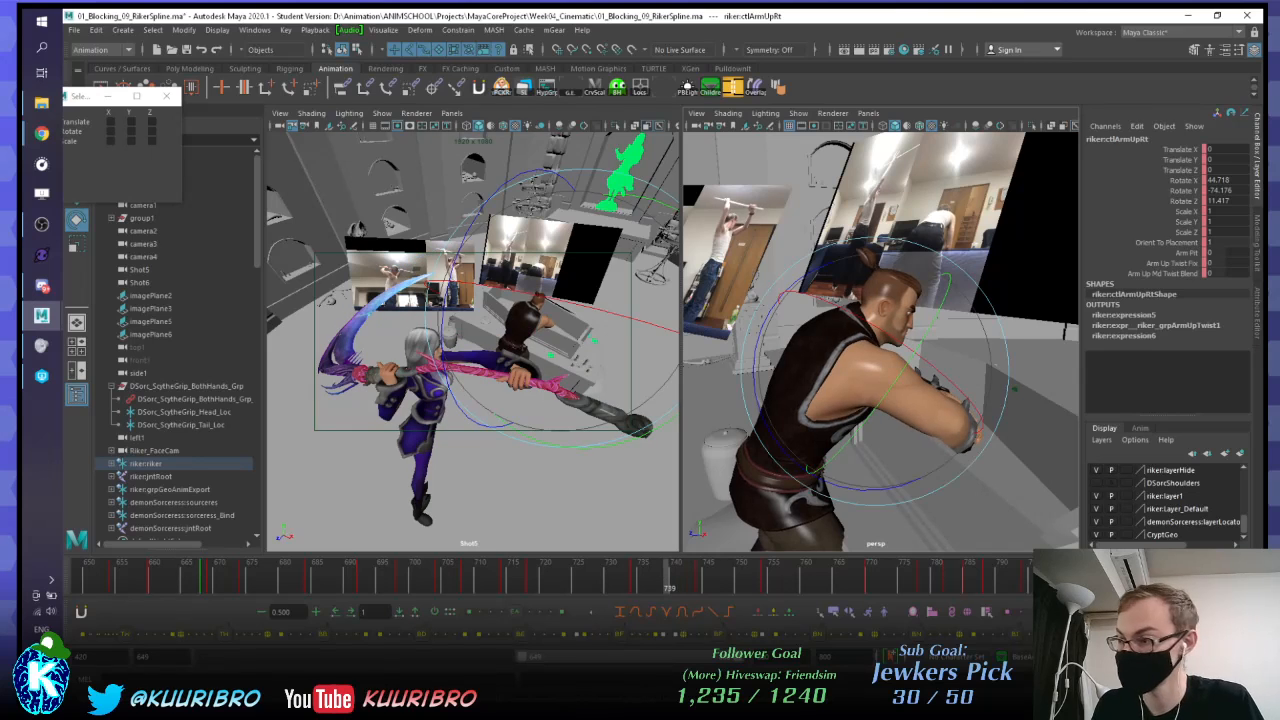
pyautogui.click(675, 581)
pyautogui.keyDown('alt'); pyautogui.moveTo(863, 437); pyautogui.dragTo(865, 408); pyautogui.keyUp('alt')
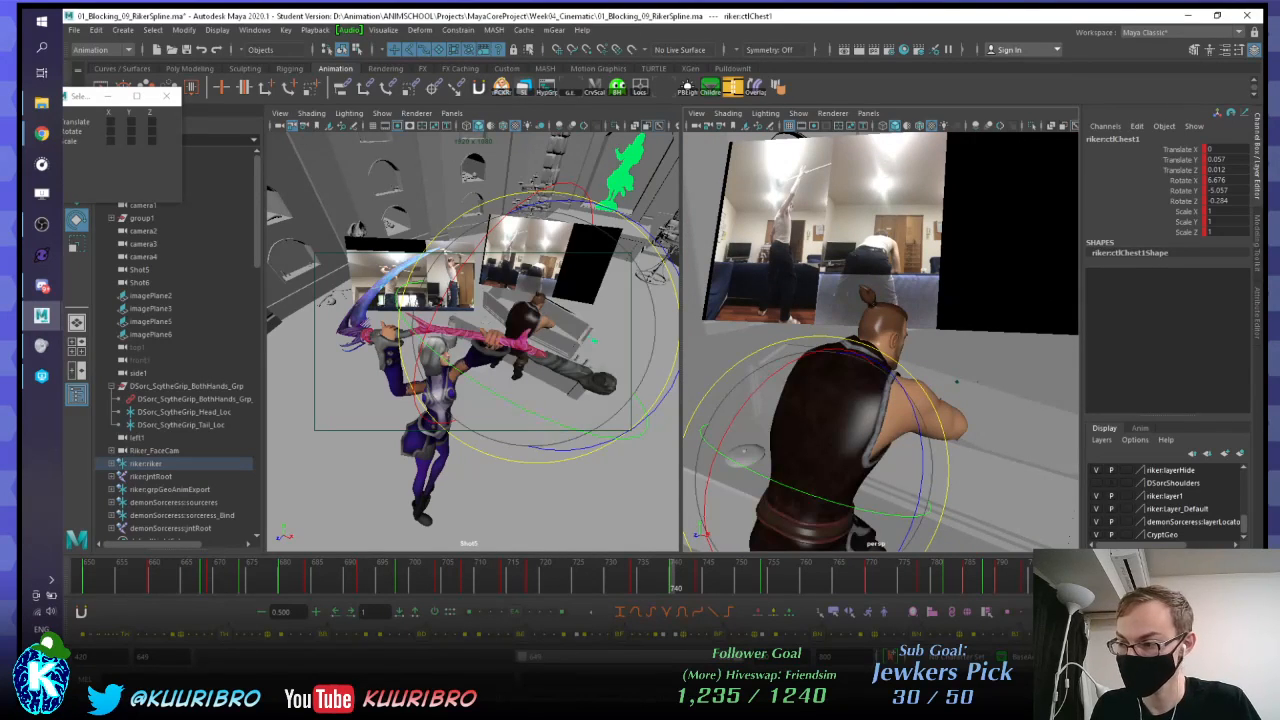
pyautogui.press(',')
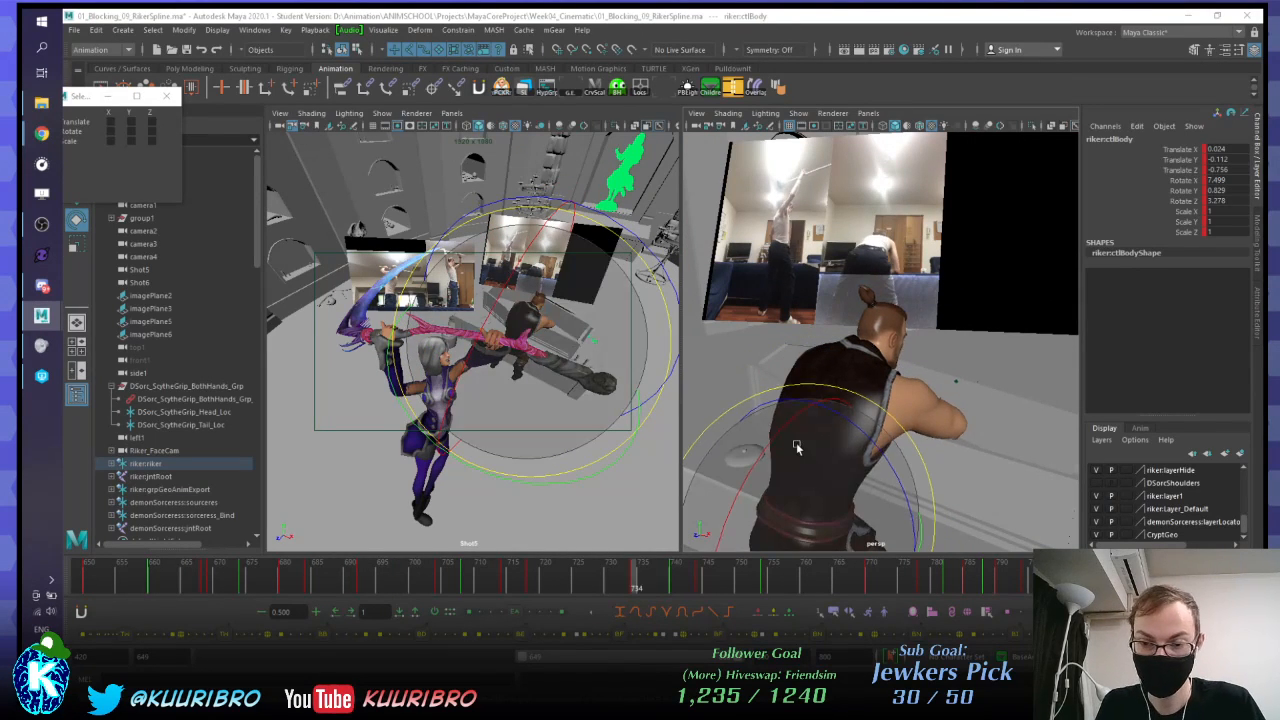
pyautogui.press('.')
pyautogui.press('.')
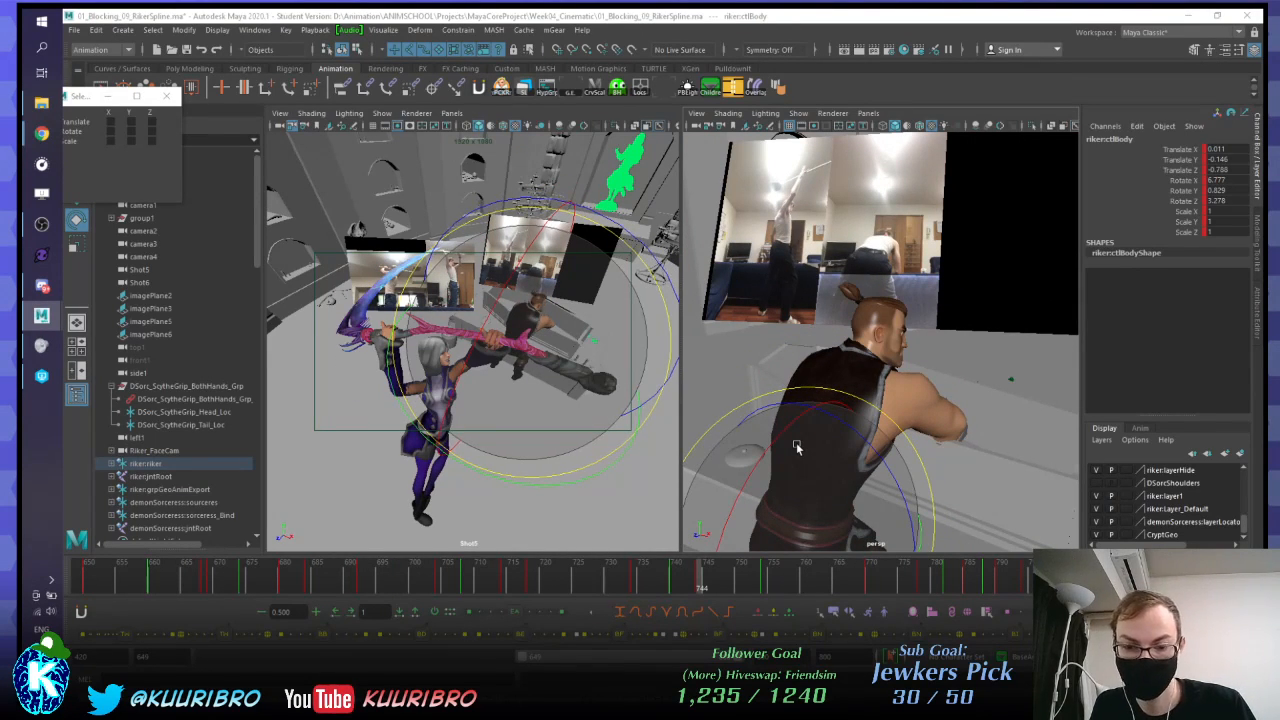
pyautogui.press('.')
pyautogui.press('.')
pyautogui.press('.')
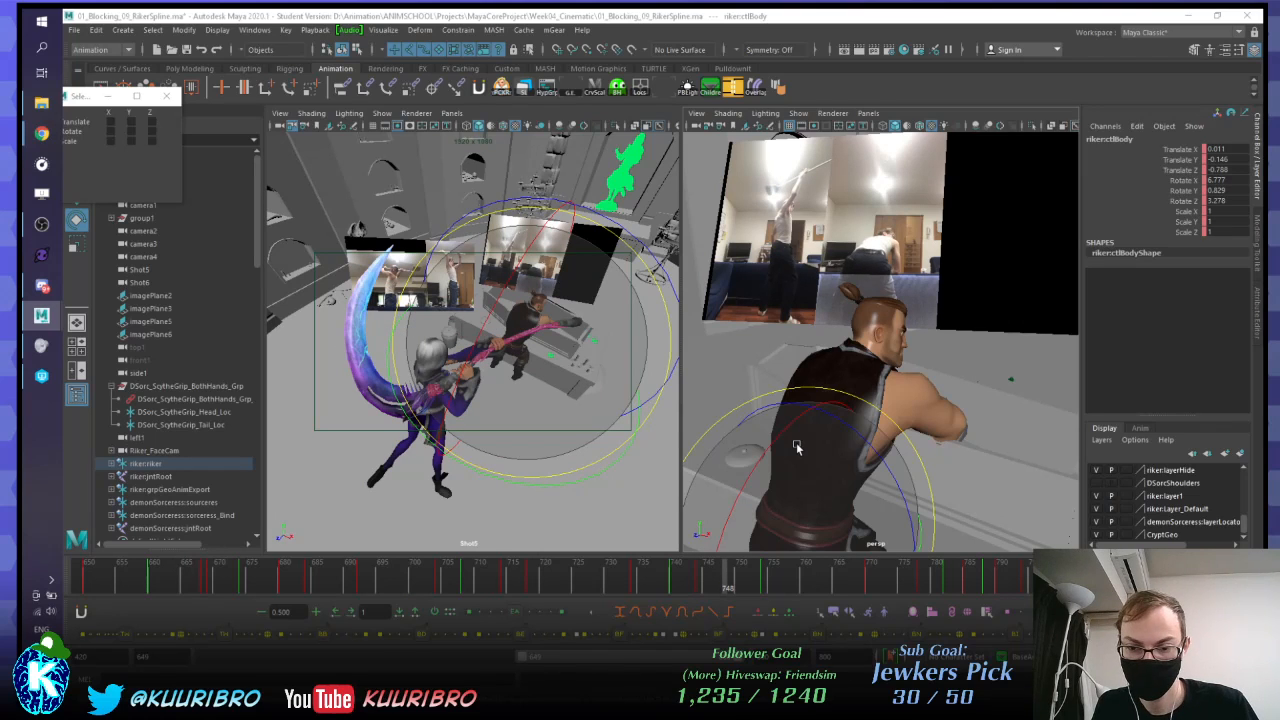
pyautogui.press('.')
pyautogui.press('.')
pyautogui.press('.')
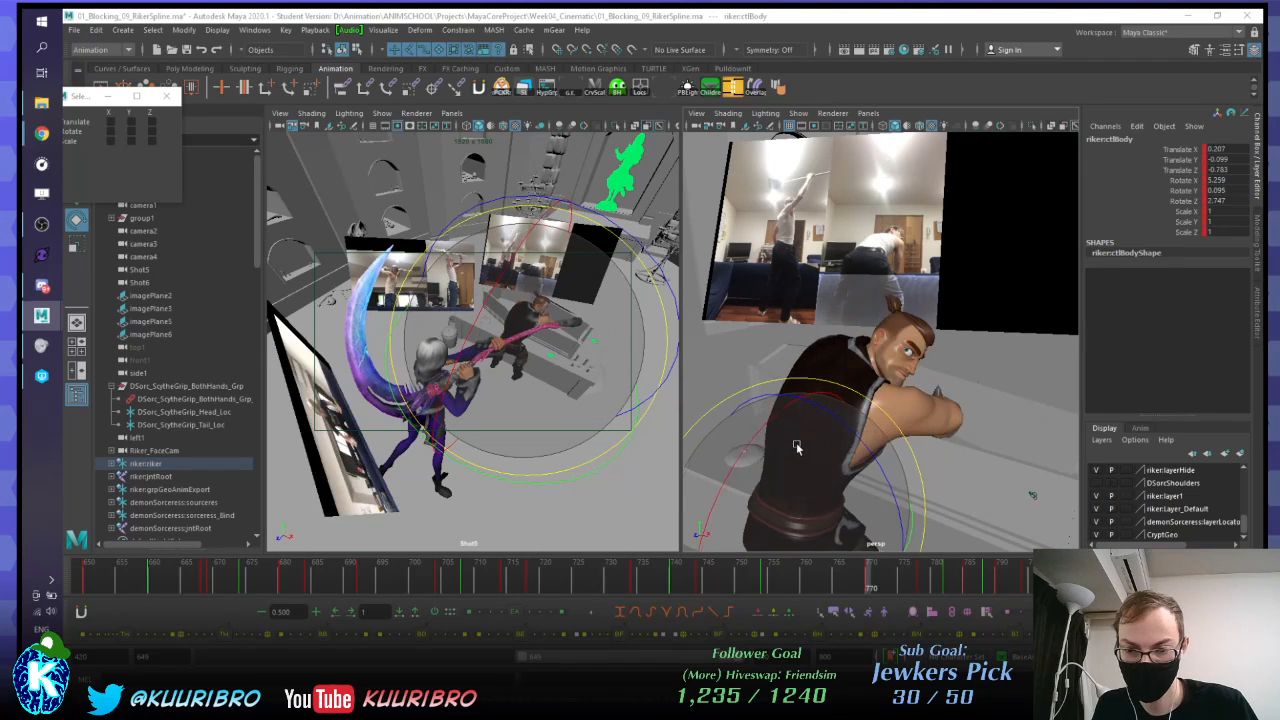
# Step: Set a key on Riker's body pose at frame 748, between the keys at frames 744 and 754
pyautogui.press(',')
pyautogui.press(',')
pyautogui.press('.')
pyautogui.press('.')
pyautogui.press('.')
pyautogui.press('.')
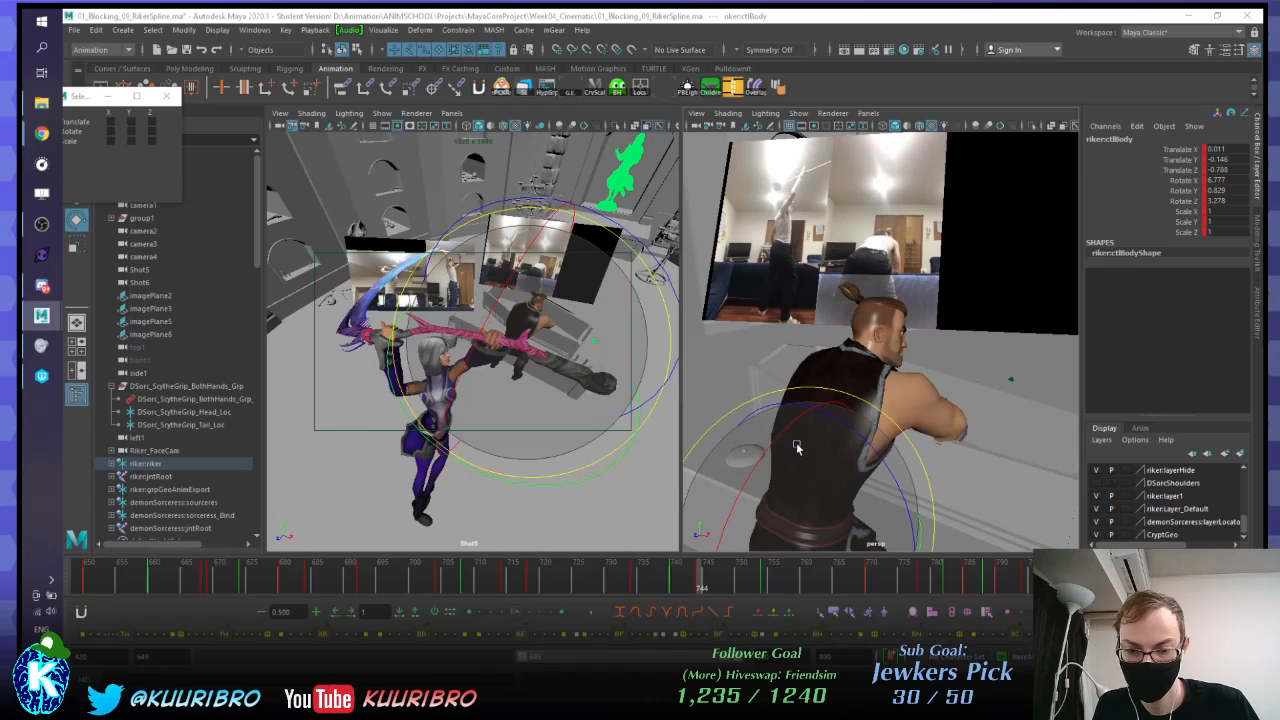
pyautogui.press(',')
pyautogui.press(',')
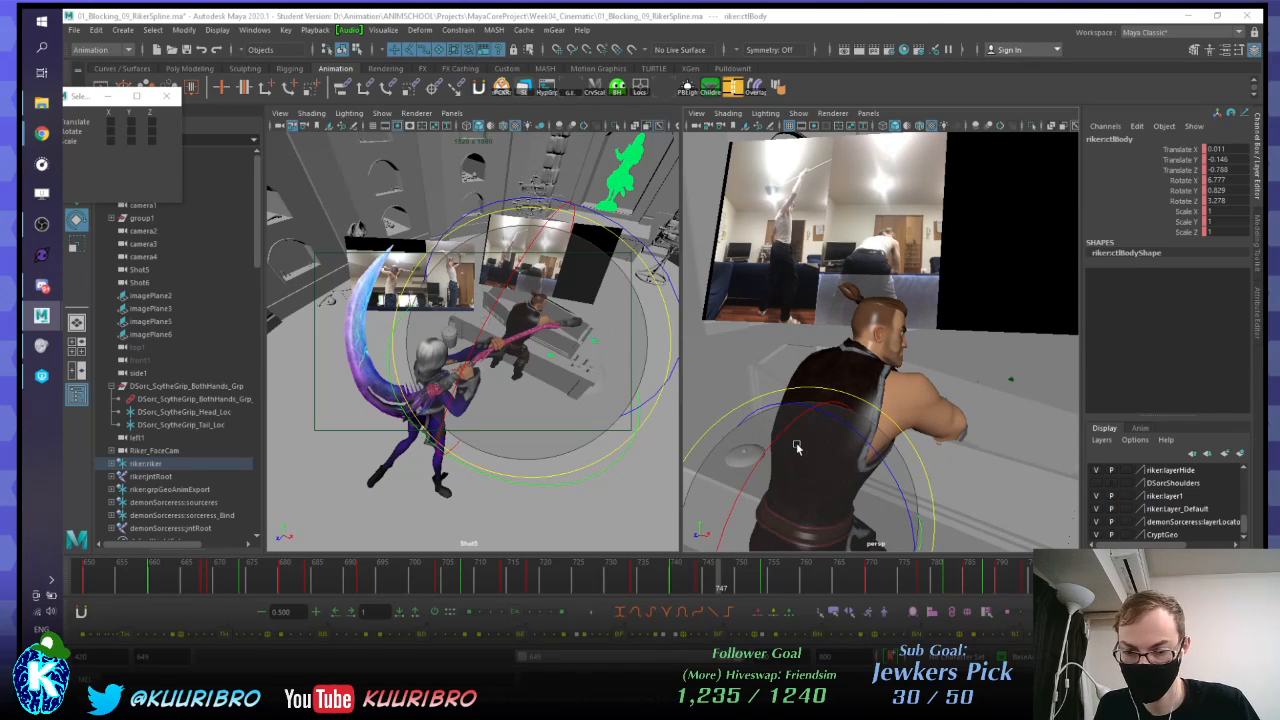
pyautogui.press('.')
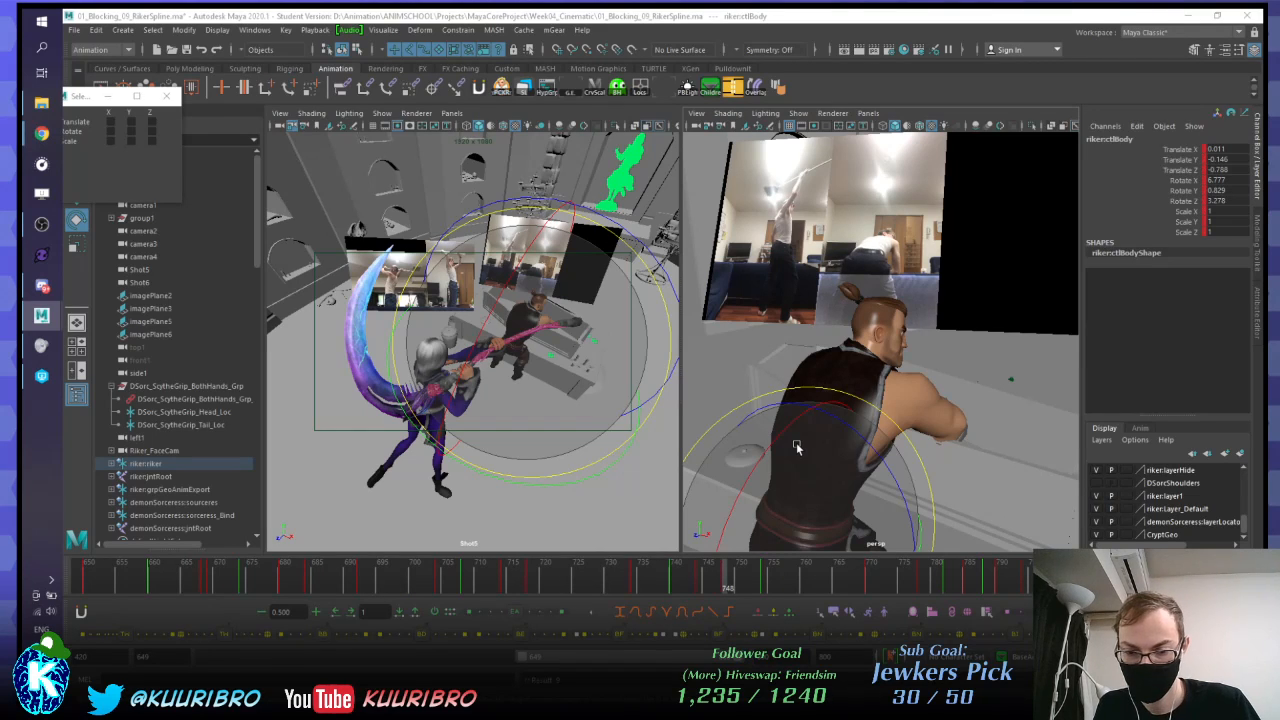
# Step: Compare the new key at frame 748 with Riker's neighbouring key poses
pyautogui.press(',')
pyautogui.press(',')
pyautogui.press(',')
pyautogui.press(',')
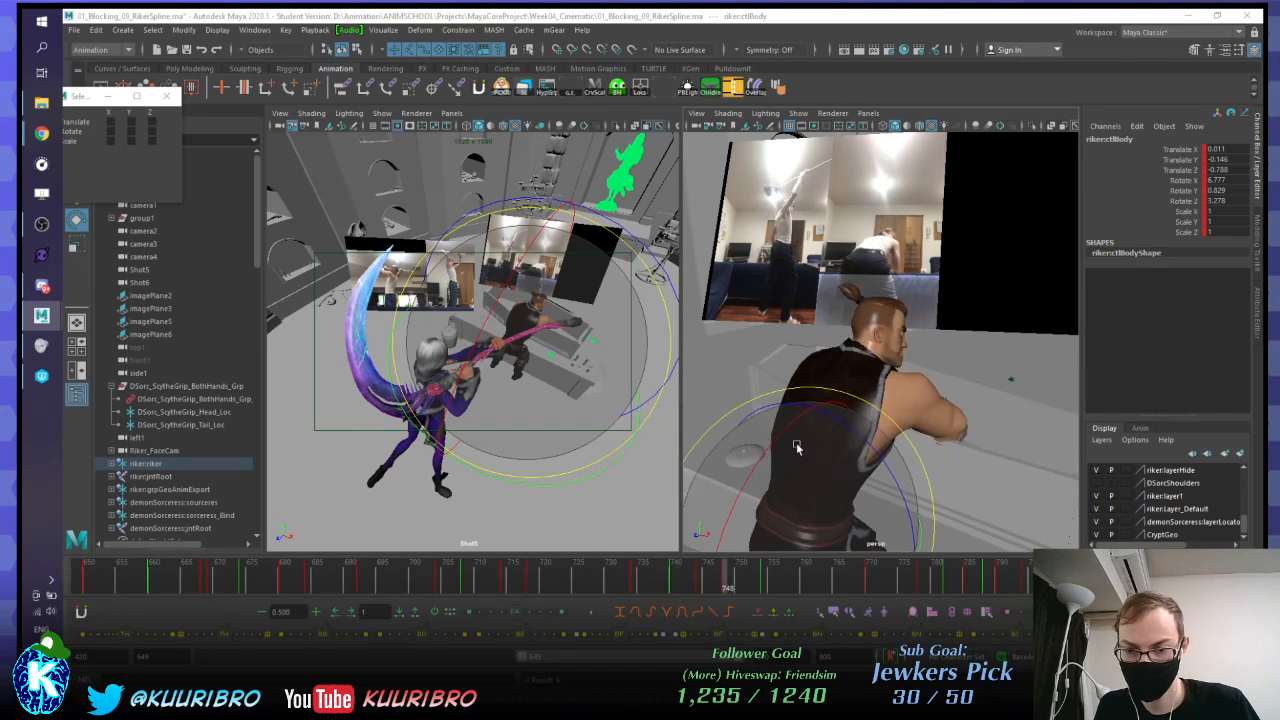
pyautogui.press('.')
pyautogui.press(',')
pyautogui.press('.')
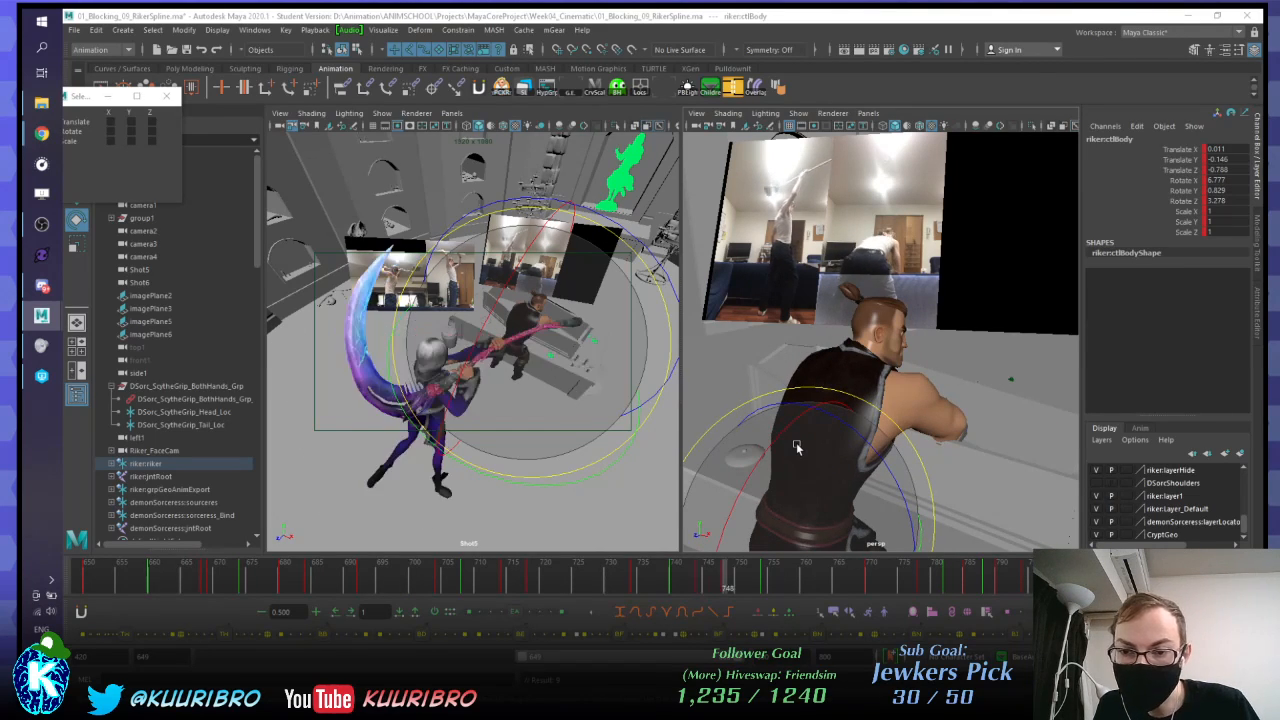
pyautogui.press(',')
pyautogui.press('.')
pyautogui.press('.')
pyautogui.press(',')
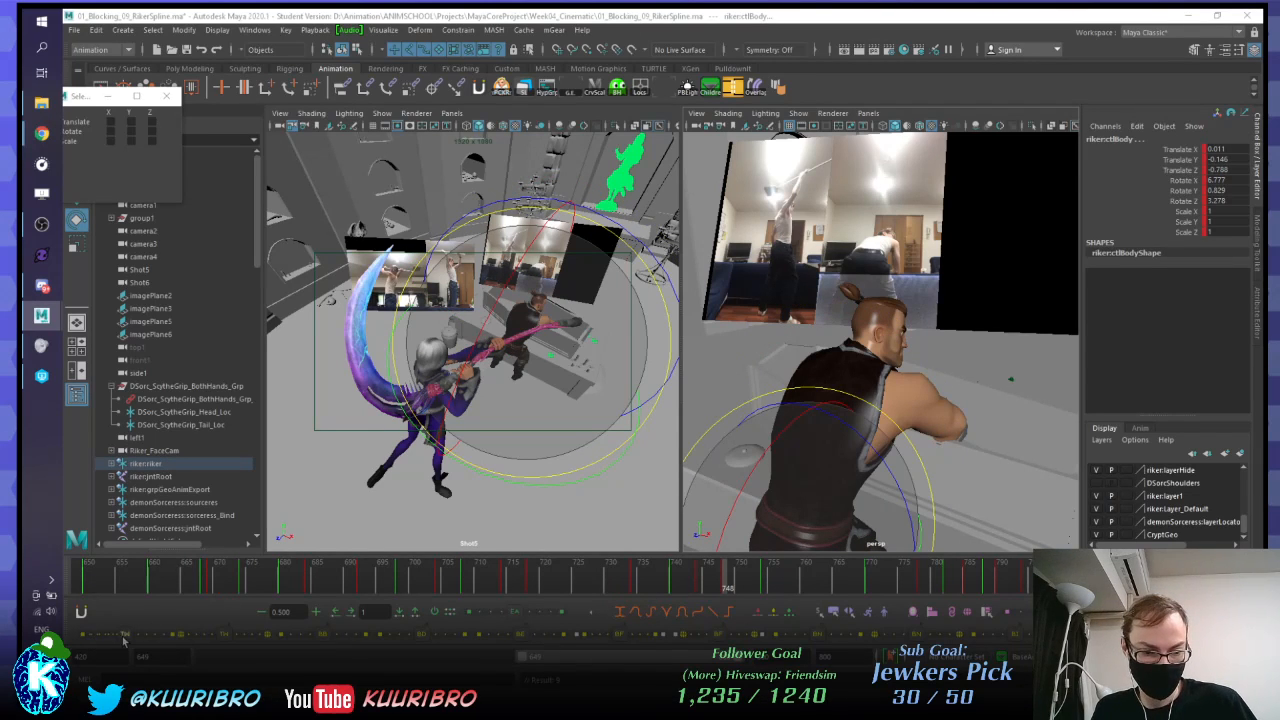
# Step: Tween the selected Riker controls at frame 748 close to the frame 744 pose, giving the body Rotate X 6.524, Y 0.707, Z 3.19
pyautogui.moveTo(124, 636); pyautogui.dragTo(92, 639)
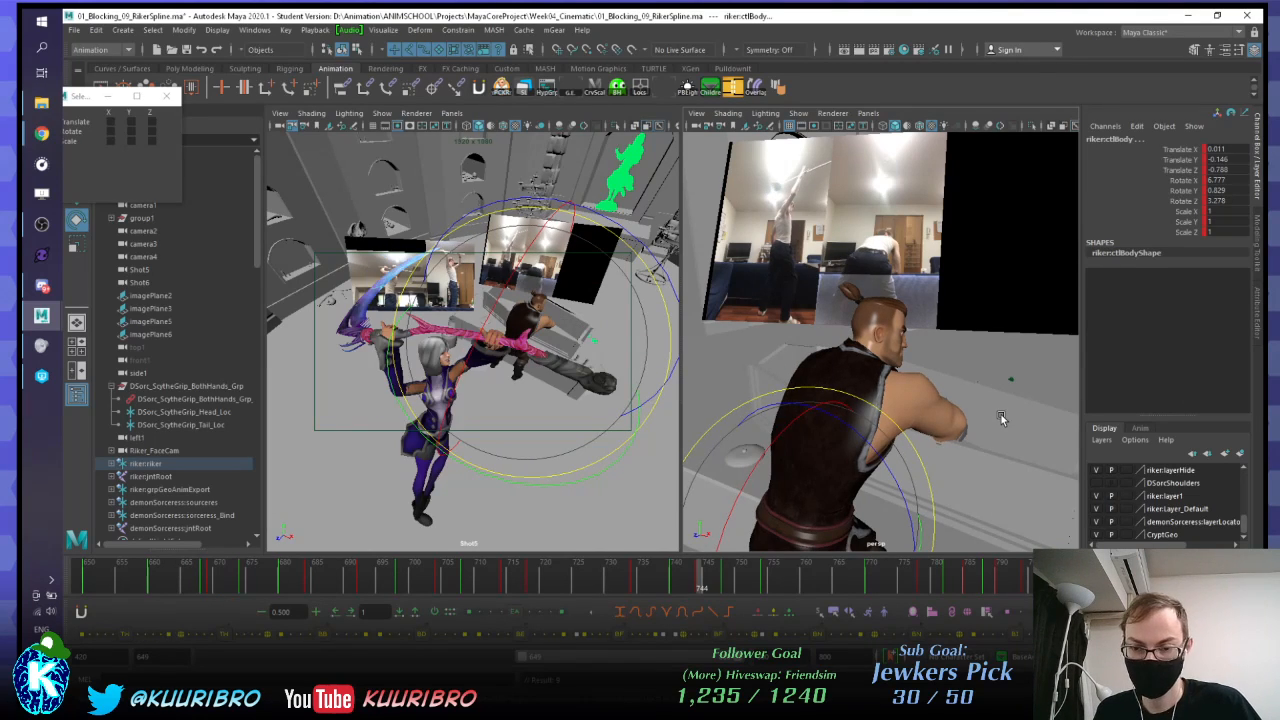
pyautogui.press('.')
pyautogui.press('.')
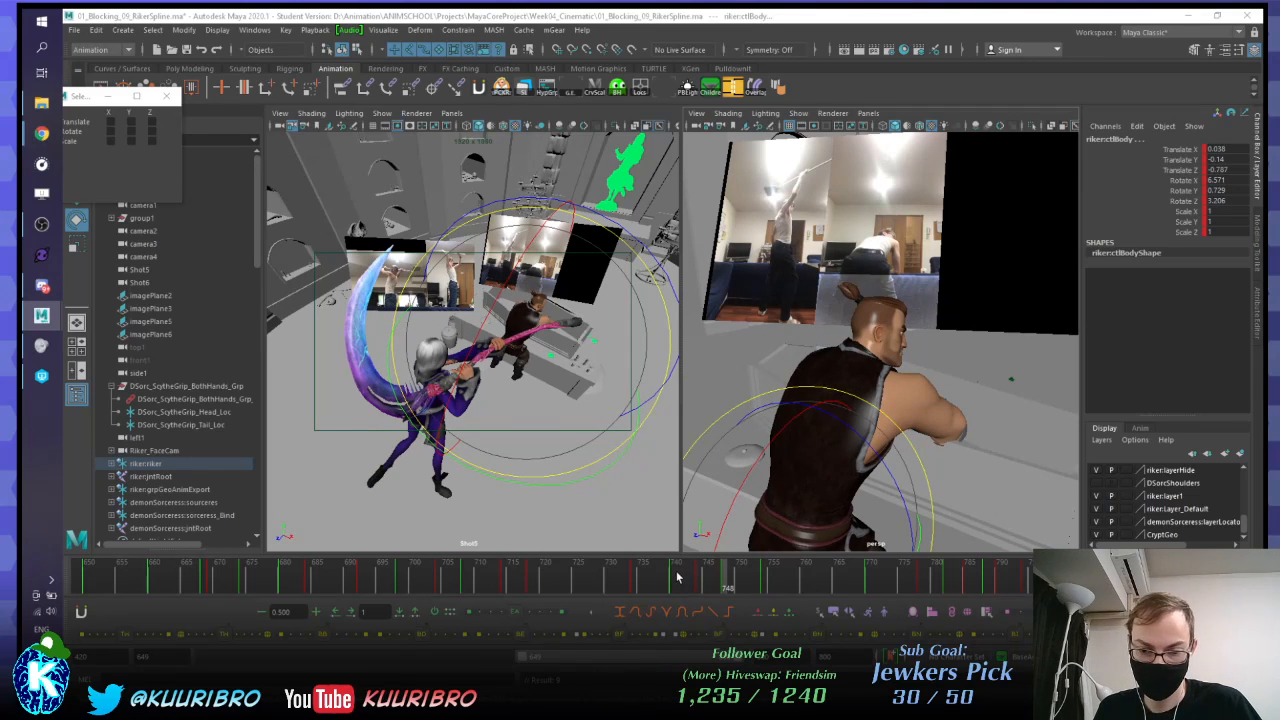
pyautogui.hotkey('ctrl', 'z')
pyautogui.click(723, 577)
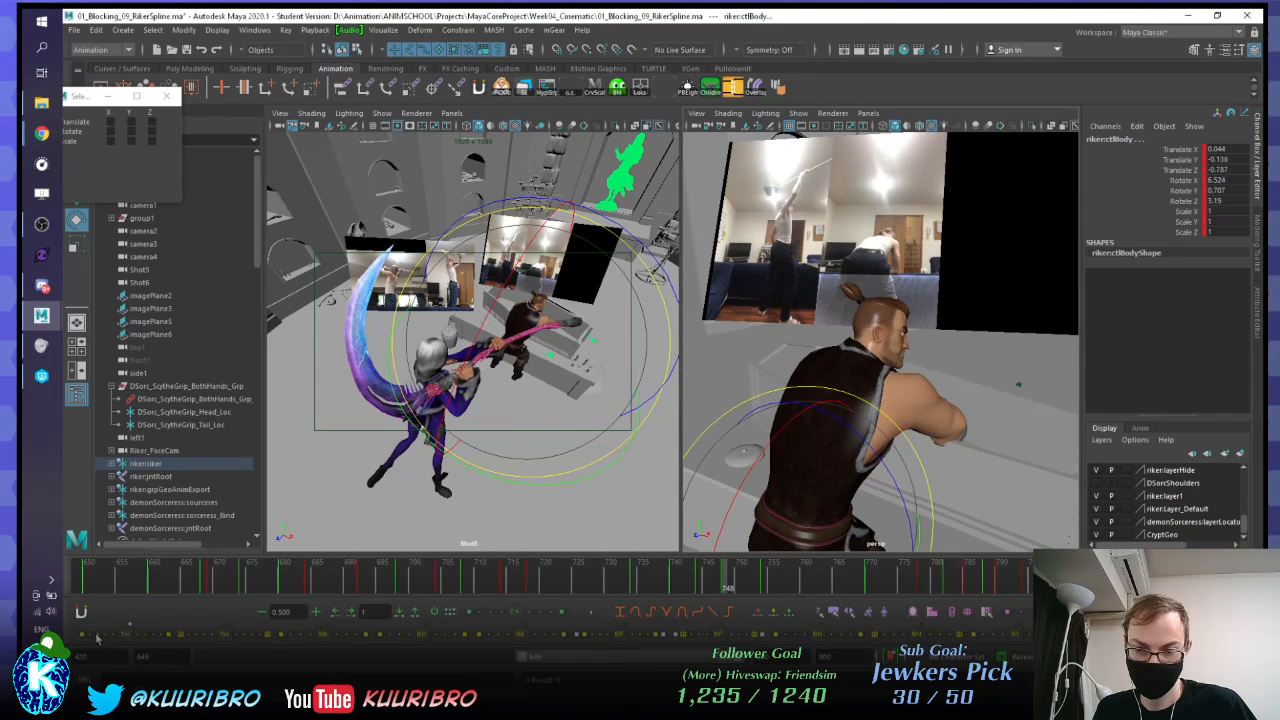
# Step: Check Riker's tweened pose at frame 748 against the keys at frames 744 and 754
pyautogui.press(',')
pyautogui.press(',')
pyautogui.press('.')
pyautogui.press('.')
pyautogui.press('.')
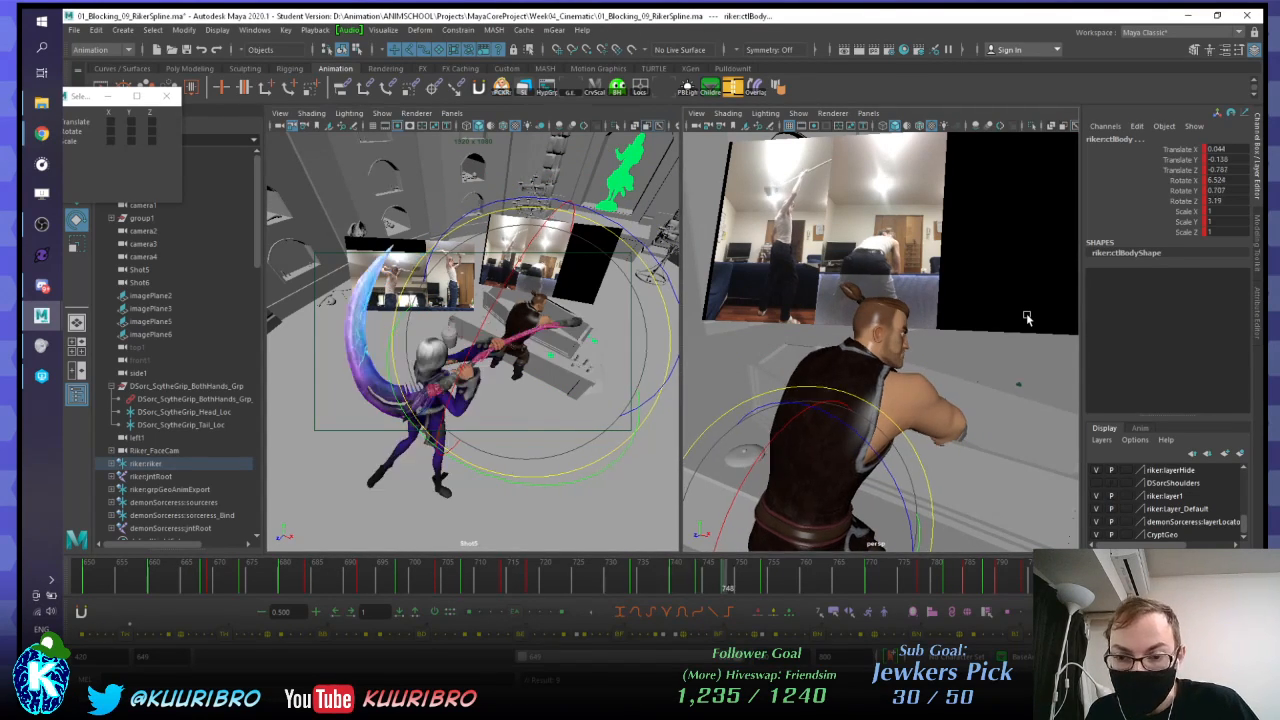
pyautogui.press(',')
pyautogui.press('.')
pyautogui.press(',')
pyautogui.press('.')
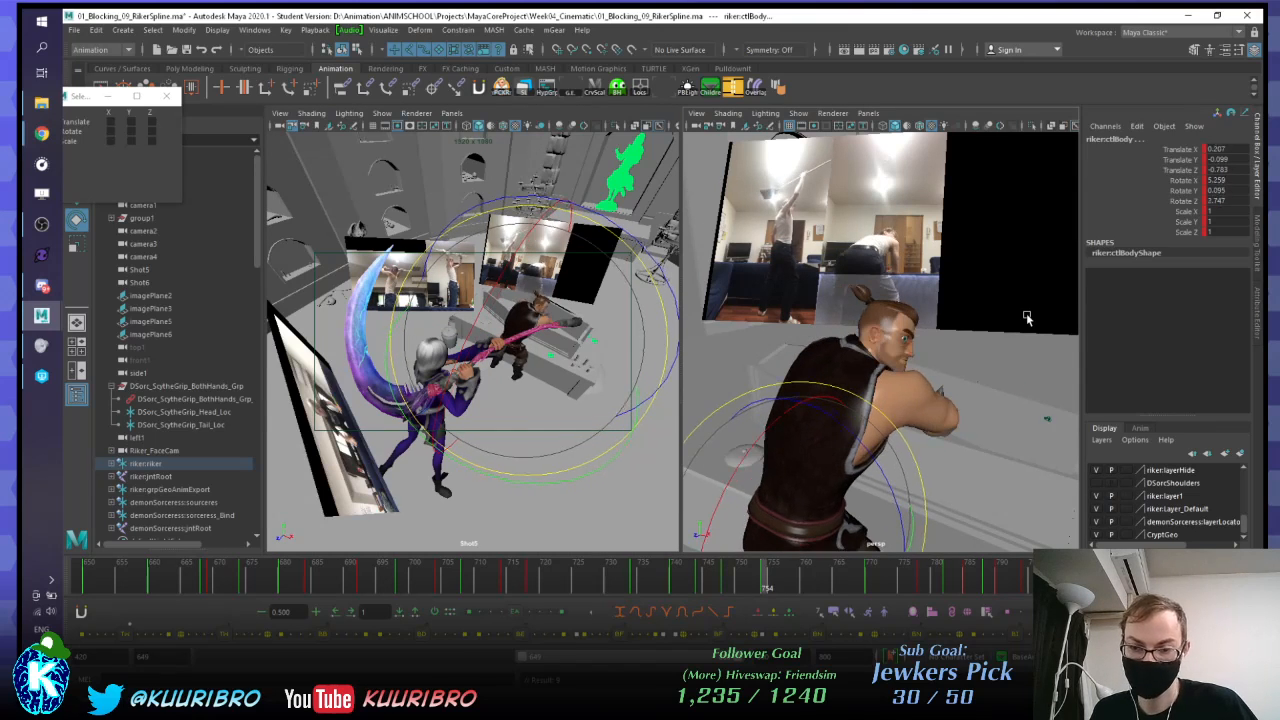
# Step: Set a key on the selected Riker controls at frame 764, holding the frame 754 pose before the key at frame 770
pyautogui.hotkey('alt', '.')
pyautogui.hotkey('alt', '.')
pyautogui.hotkey('alt', '.')
pyautogui.press('.')
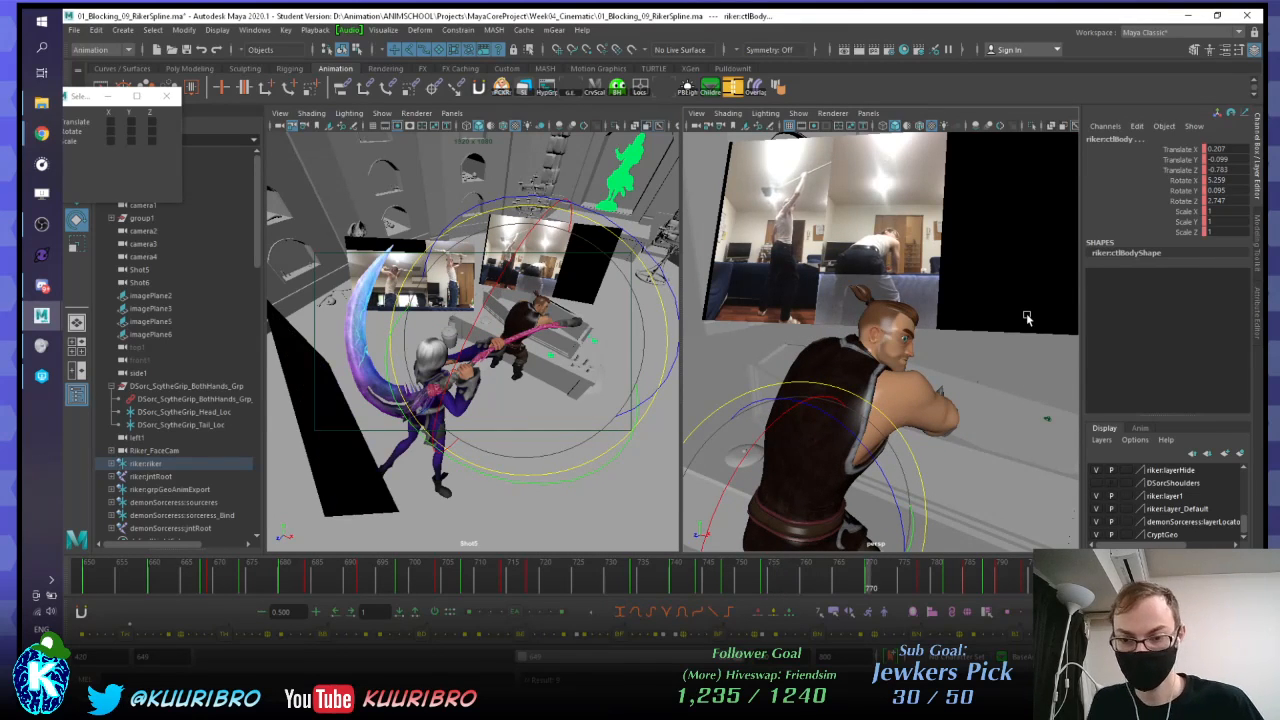
pyautogui.press(',')
pyautogui.hotkey('alt', '.')
pyautogui.hotkey('alt', '.')
pyautogui.hotkey('alt', '.')
pyautogui.hotkey('alt', '.')
pyautogui.hotkey('alt', '.')
pyautogui.hotkey('alt', '.')
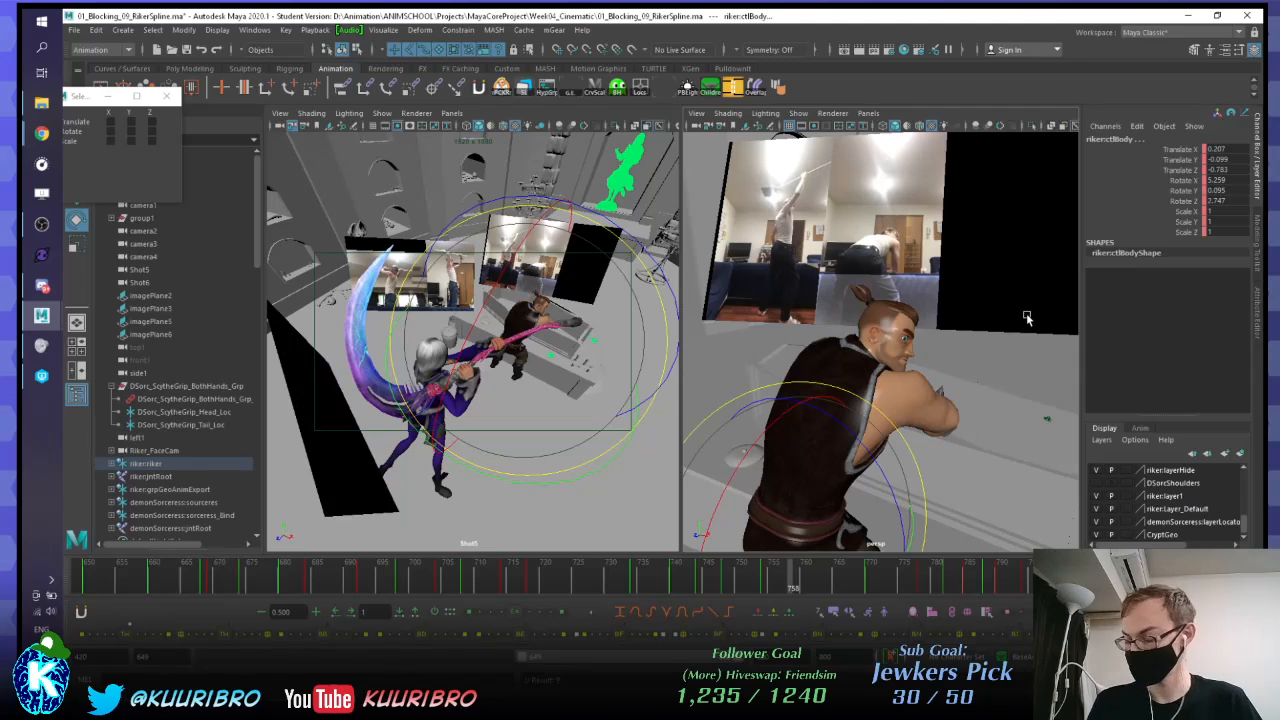
pyautogui.hotkey('alt', '.')
pyautogui.hotkey('alt', '.')
pyautogui.hotkey('alt', '.')
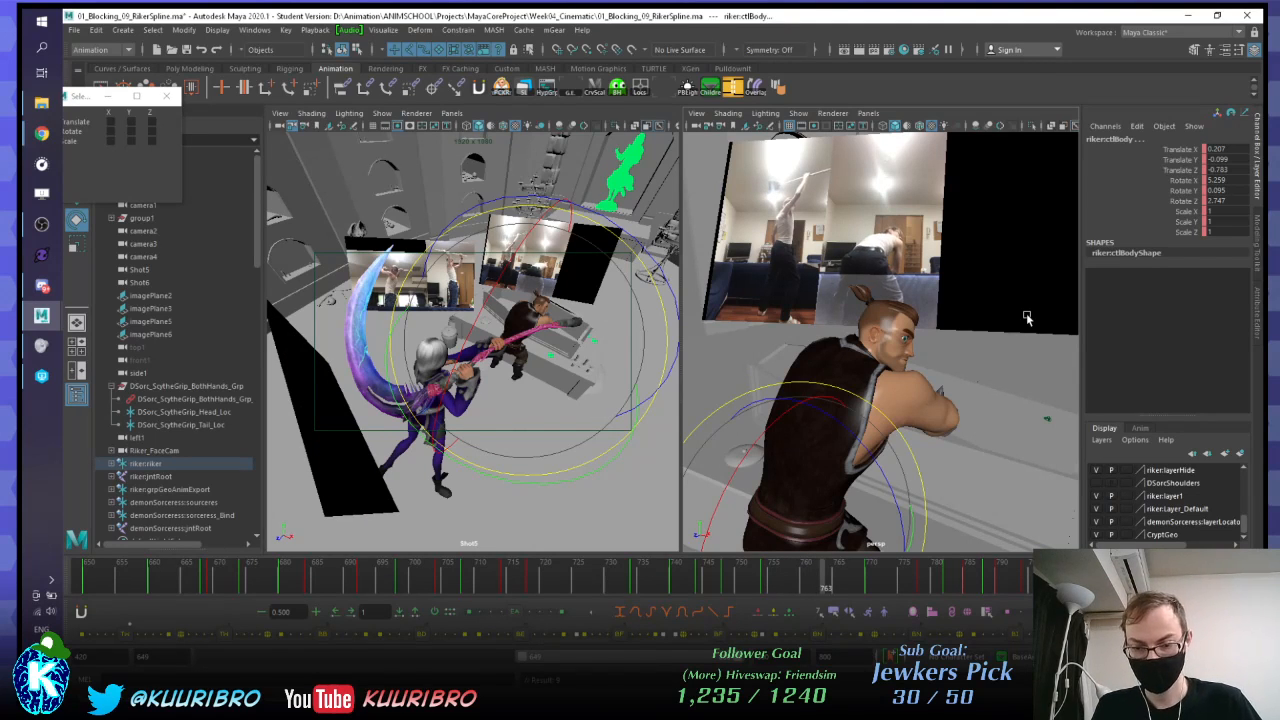
pyautogui.hotkey('alt', '.')
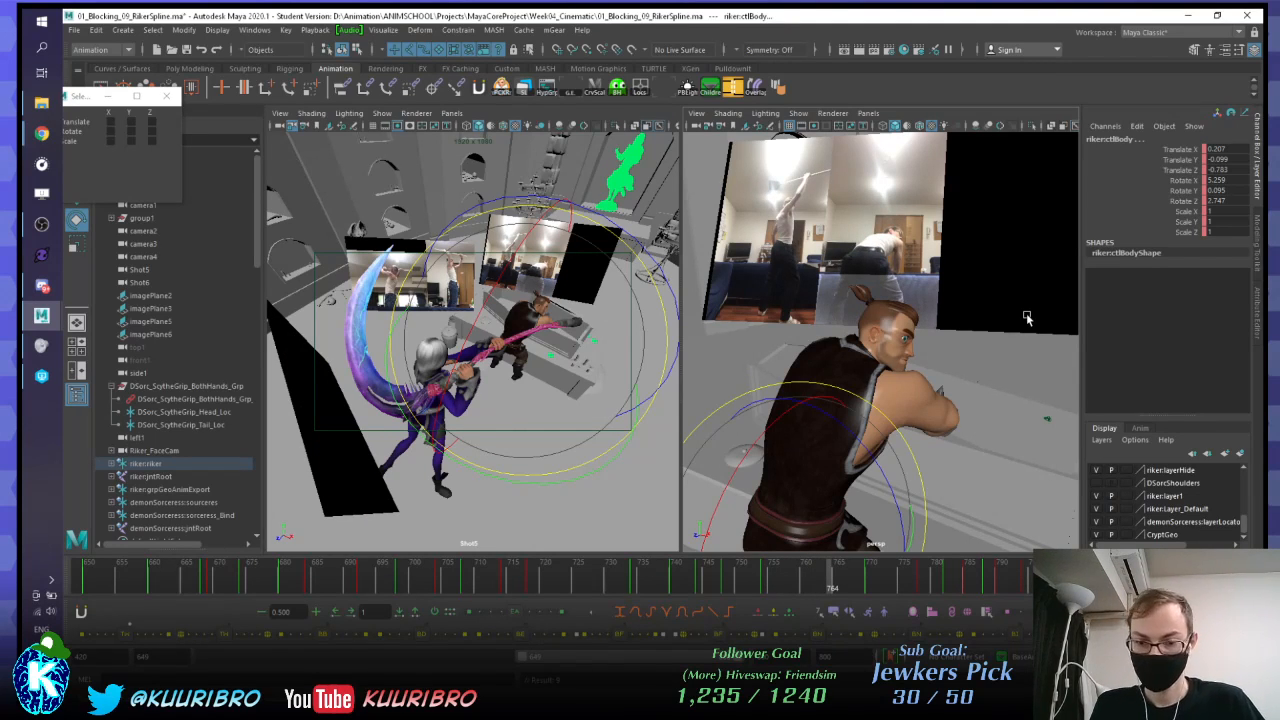
# Step: Review Riker's motion between frames 748 and 764, stepping back frame by frame
pyautogui.hotkey('alt', ',')
pyautogui.hotkey('alt', ',')
pyautogui.hotkey('alt', ',')
pyautogui.hotkey('alt', ',')
pyautogui.hotkey('alt', ',')
pyautogui.hotkey('alt', ',')
pyautogui.hotkey('alt', ',')
pyautogui.hotkey('alt', ',')
pyautogui.hotkey('alt', ',')
pyautogui.hotkey('alt', ',')
pyautogui.hotkey('alt', ',')
pyautogui.hotkey('alt', ',')
pyautogui.hotkey('alt', ',')
pyautogui.hotkey('alt', ',')
pyautogui.hotkey('alt', ',')
pyautogui.hotkey('alt', ',')
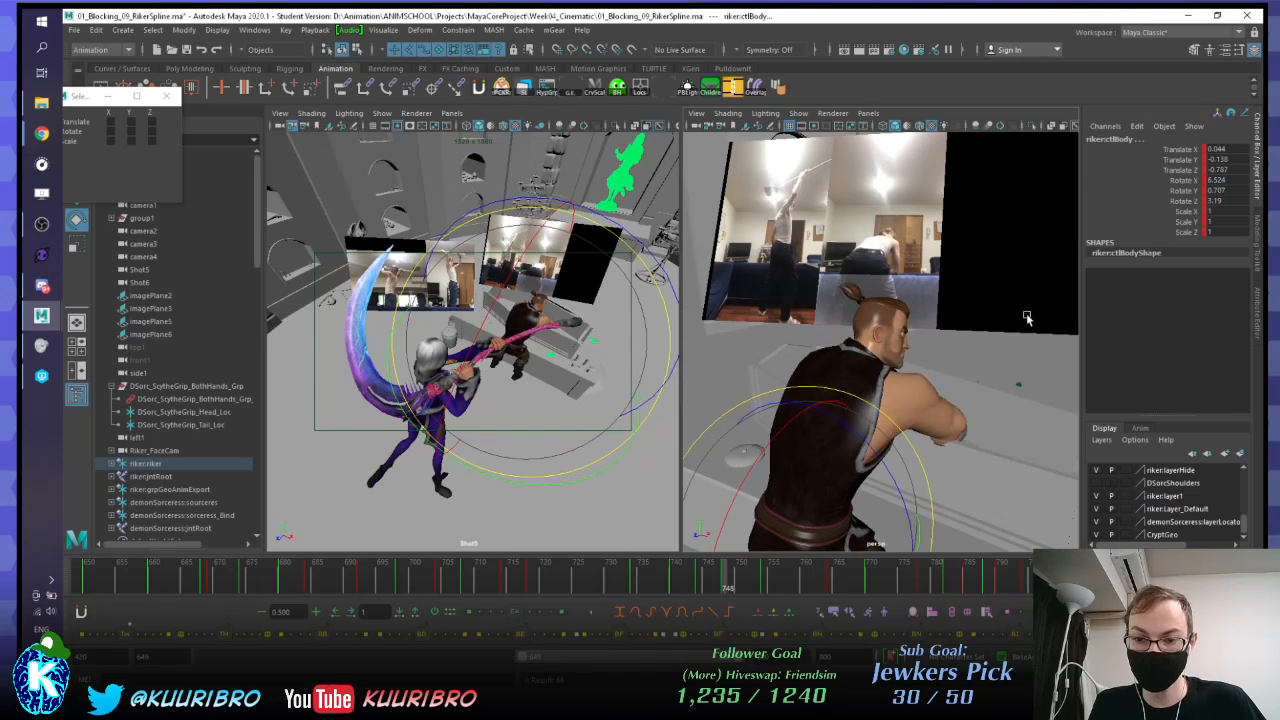
pyautogui.press('.')
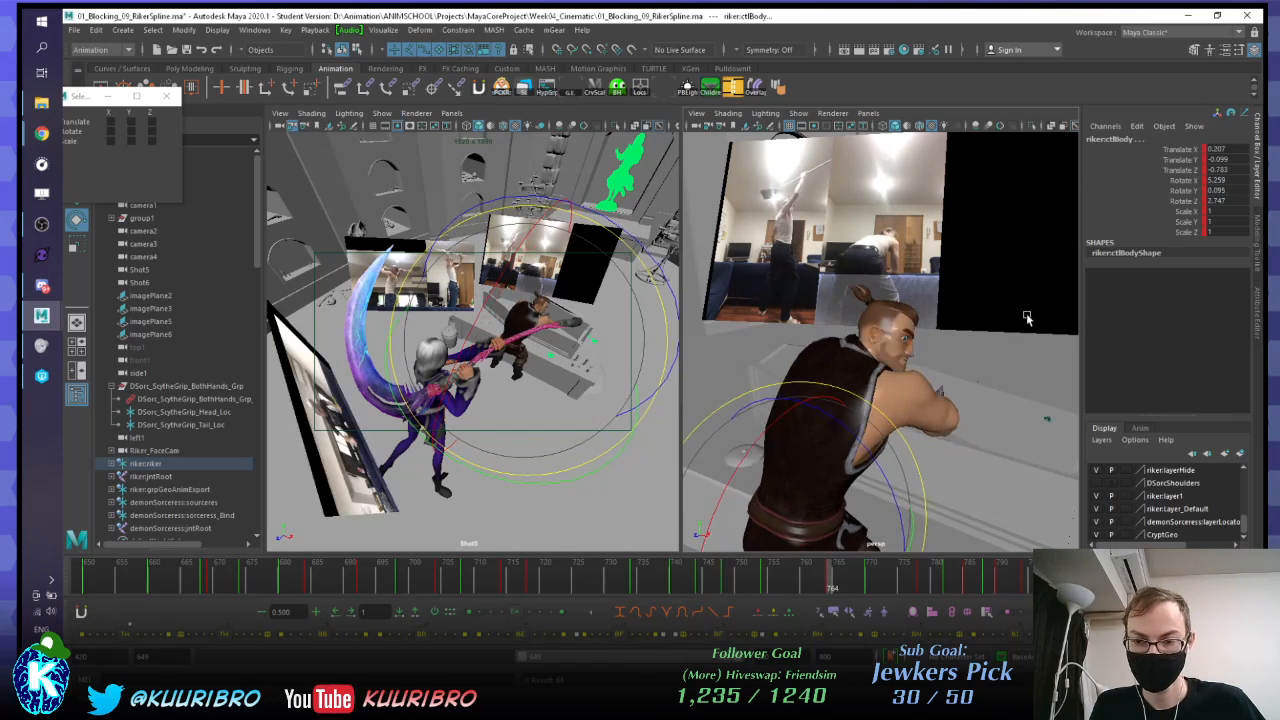
# Step: Compare Riker's poses at the keys on frames 754, 764 and 770
pyautogui.press('.')
pyautogui.press(',')
pyautogui.press('.')
pyautogui.press(',')
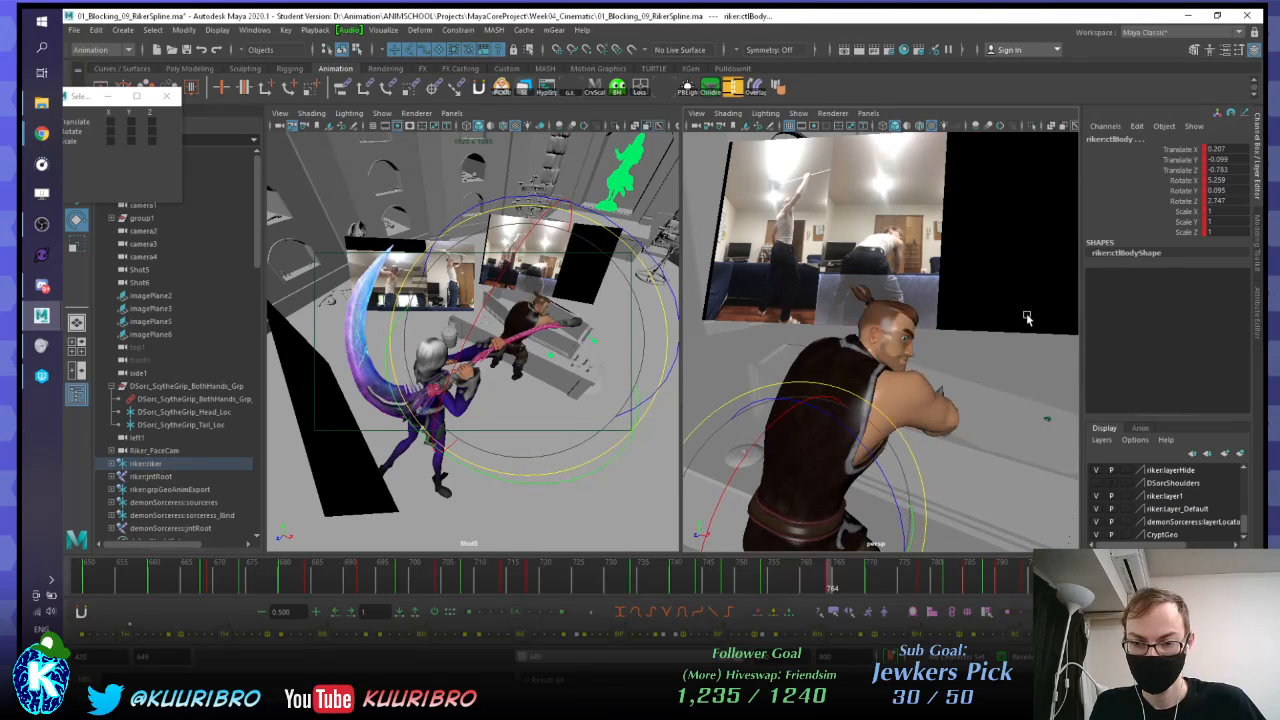
pyautogui.press('.')
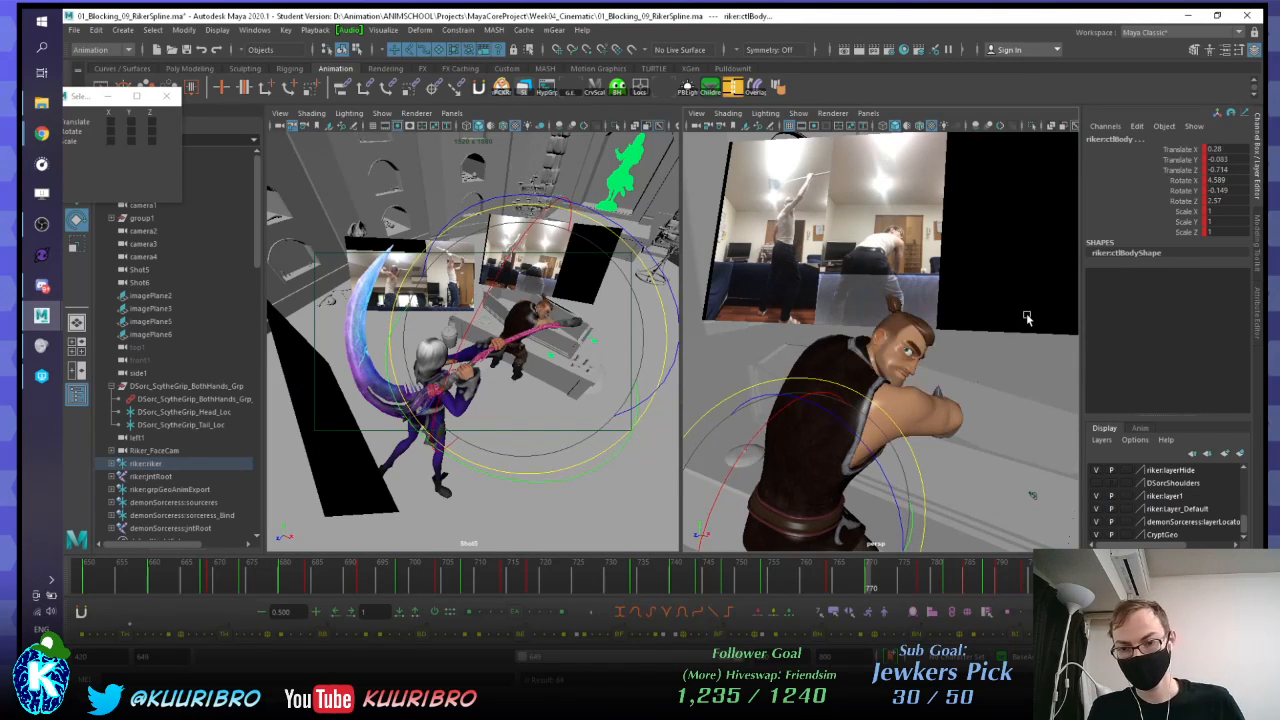
pyautogui.press('.')
pyautogui.press(',')
pyautogui.hotkey('ctrl', 'z')
pyautogui.press(',')
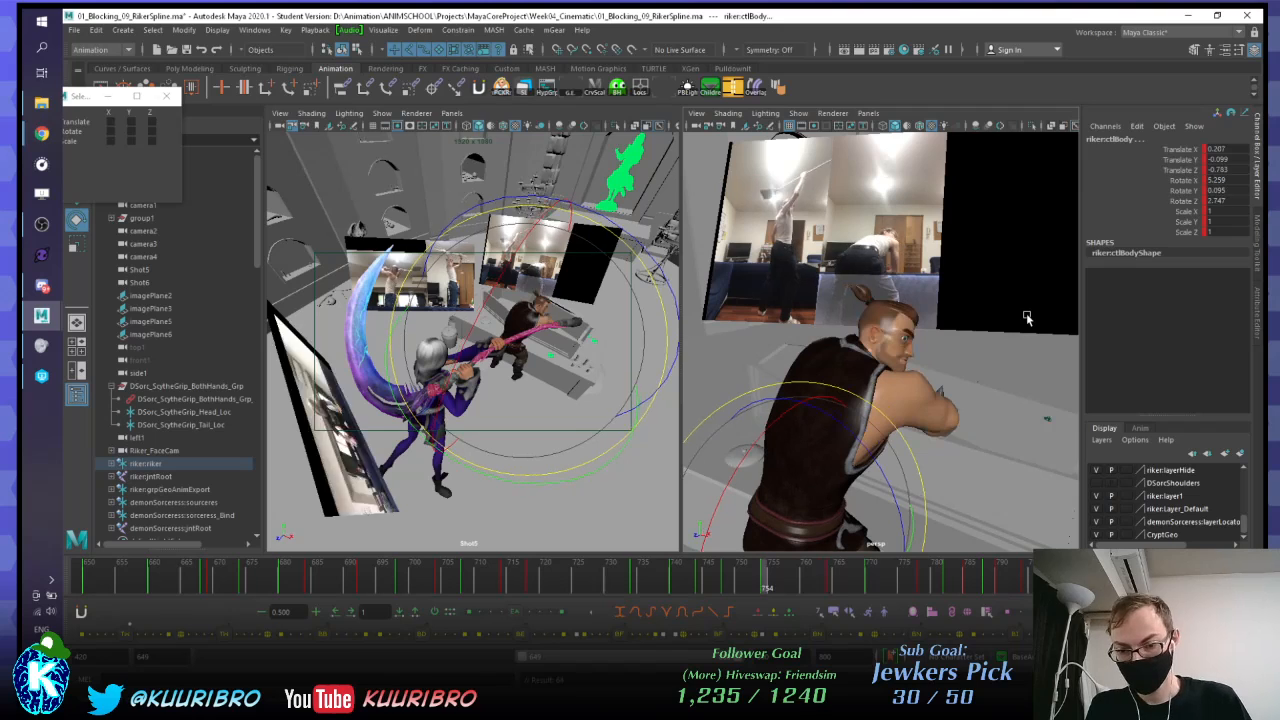
pyautogui.press('.')
pyautogui.press(',')
pyautogui.press('.')
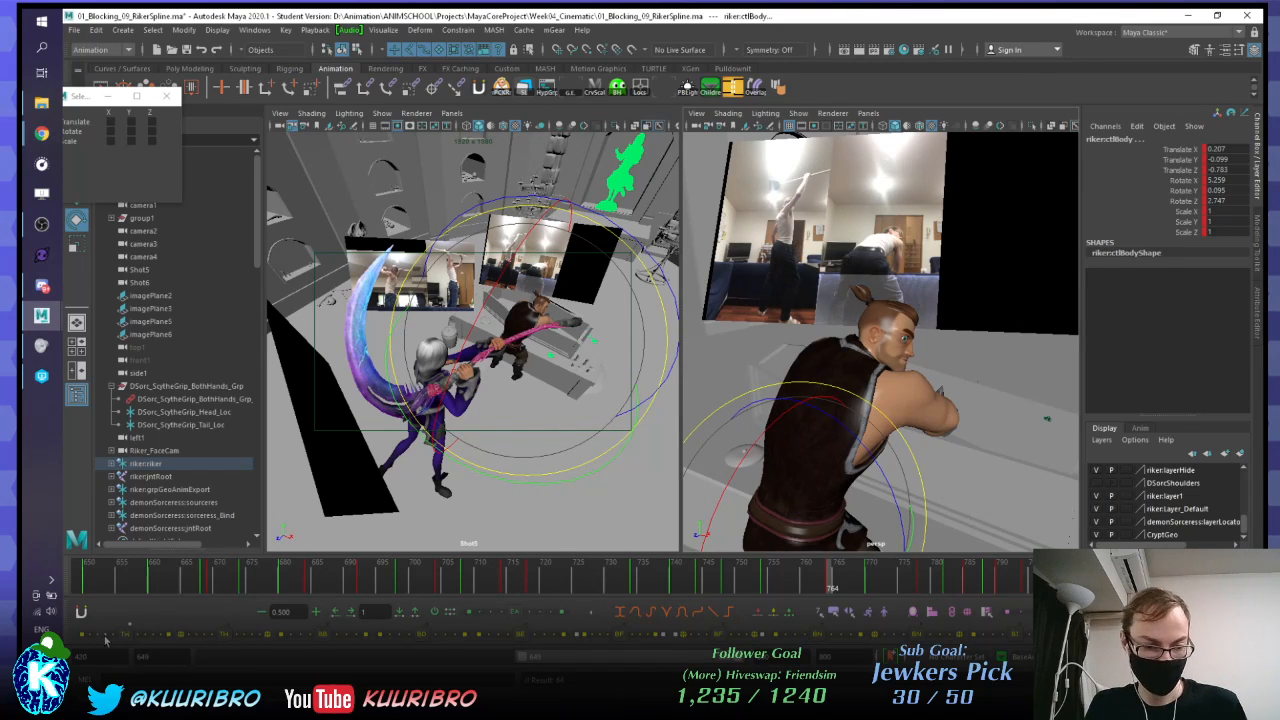
# Step: Tween the selected Riker controls at frame 764 slightly toward the frame 770 pose, giving the body Rotate X 5.091, Y 0.034, Z 2.703
pyautogui.click(105, 640)
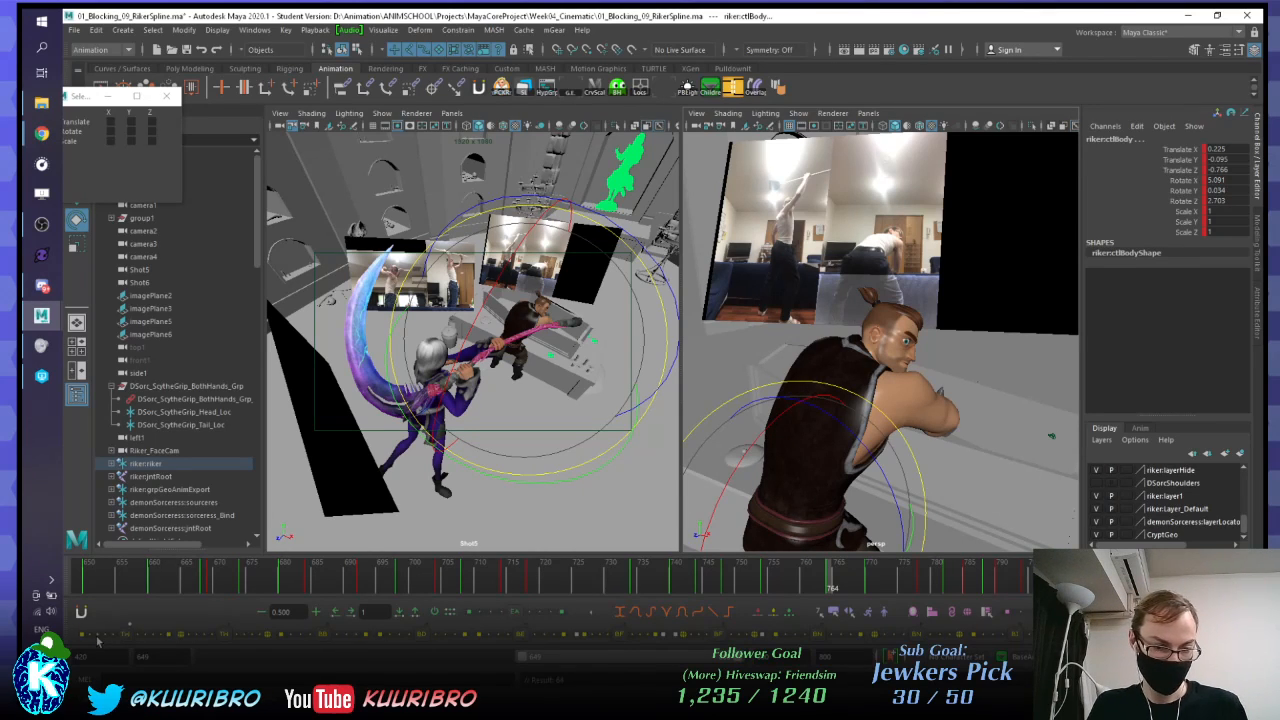
pyautogui.hotkey('ctrl', 'z')
pyautogui.press(',')
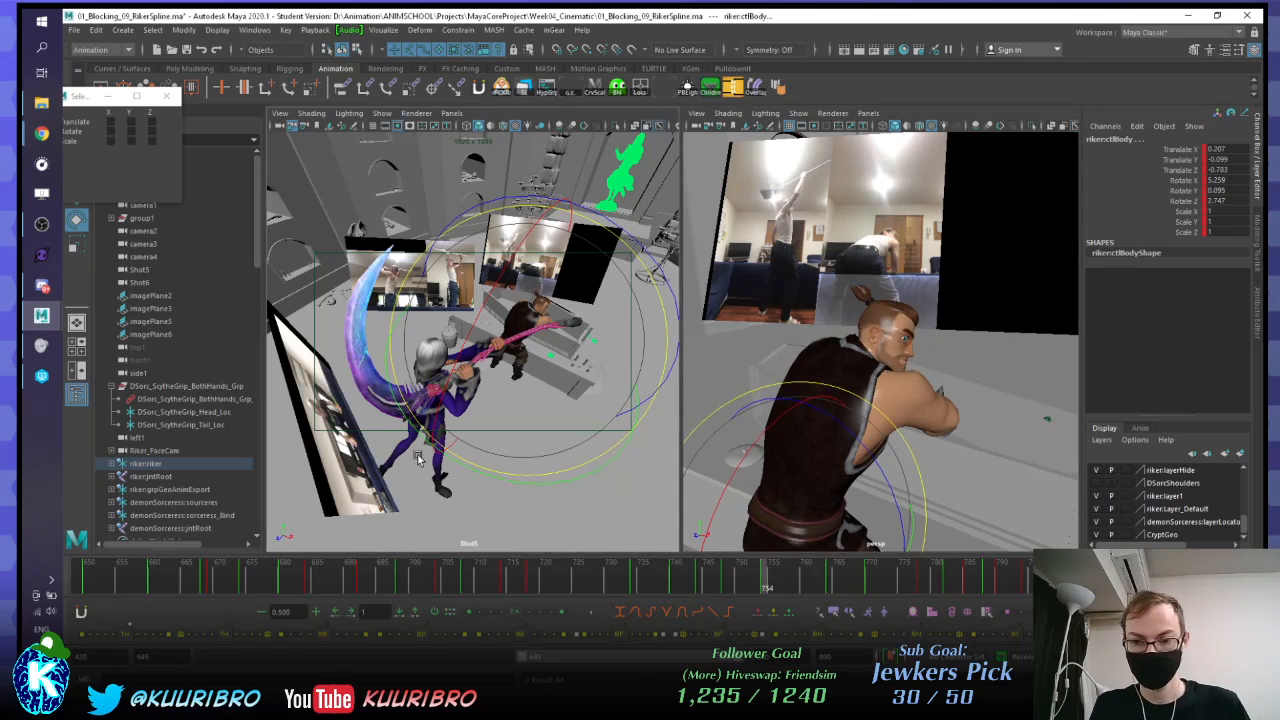
pyautogui.press('.')
pyautogui.press(',')
pyautogui.press(',')
pyautogui.press('.')
pyautogui.press('.')
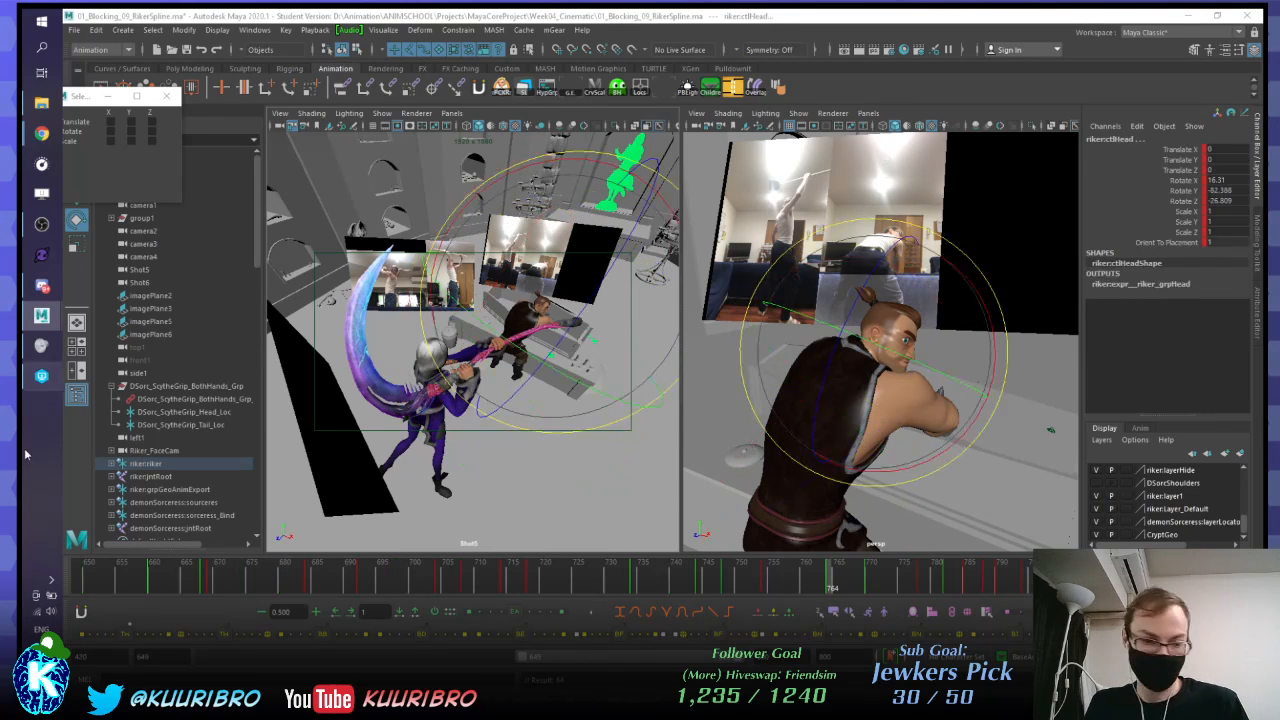
pyautogui.press(',')
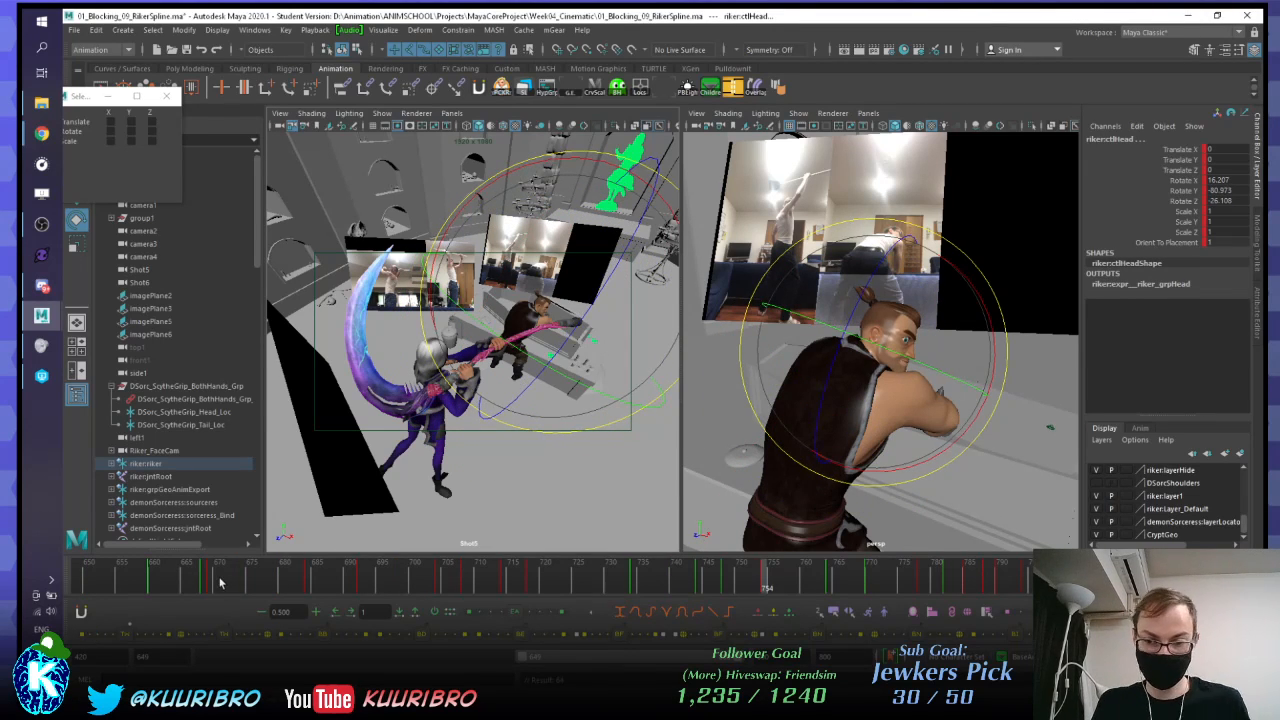
# Step: Tween the selected Riker controls at frame 764 toward the frame 754 pose, giving the head Rotate X 16.015, Y -78.342, Z -24.804
pyautogui.press('.')
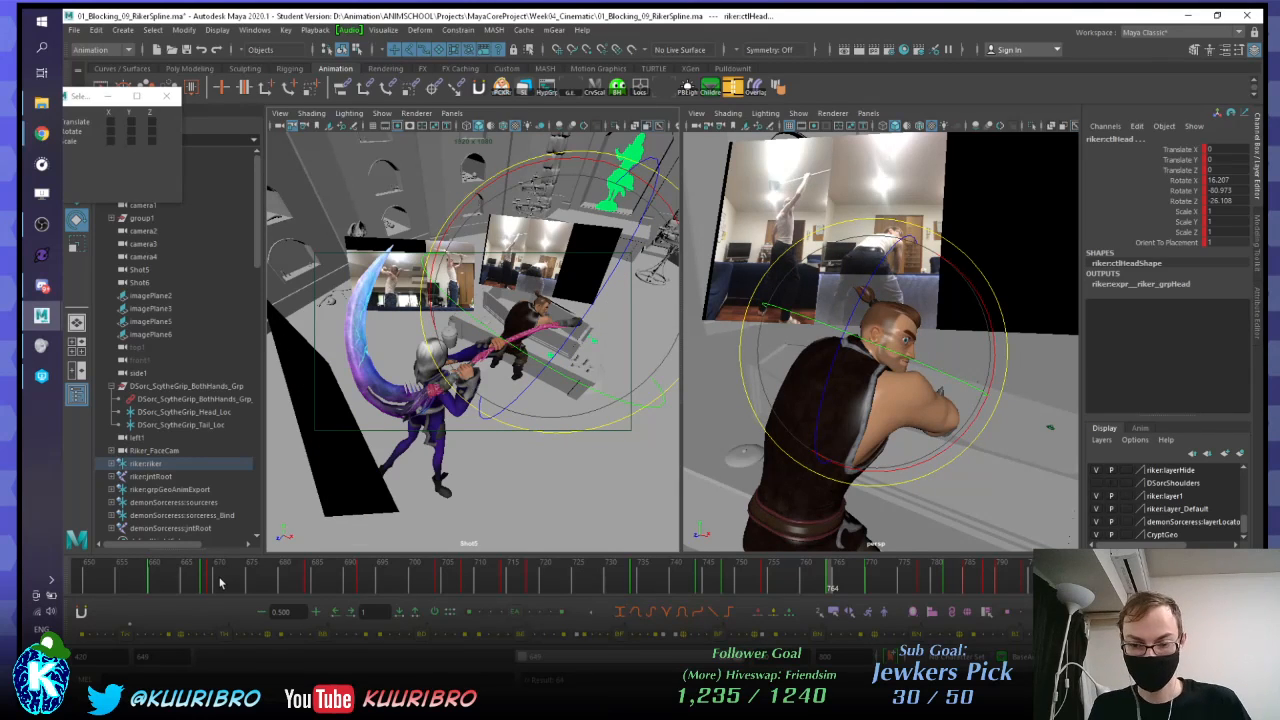
pyautogui.press(',')
pyautogui.press('.')
pyautogui.press('.')
pyautogui.press(',')
pyautogui.press(',')
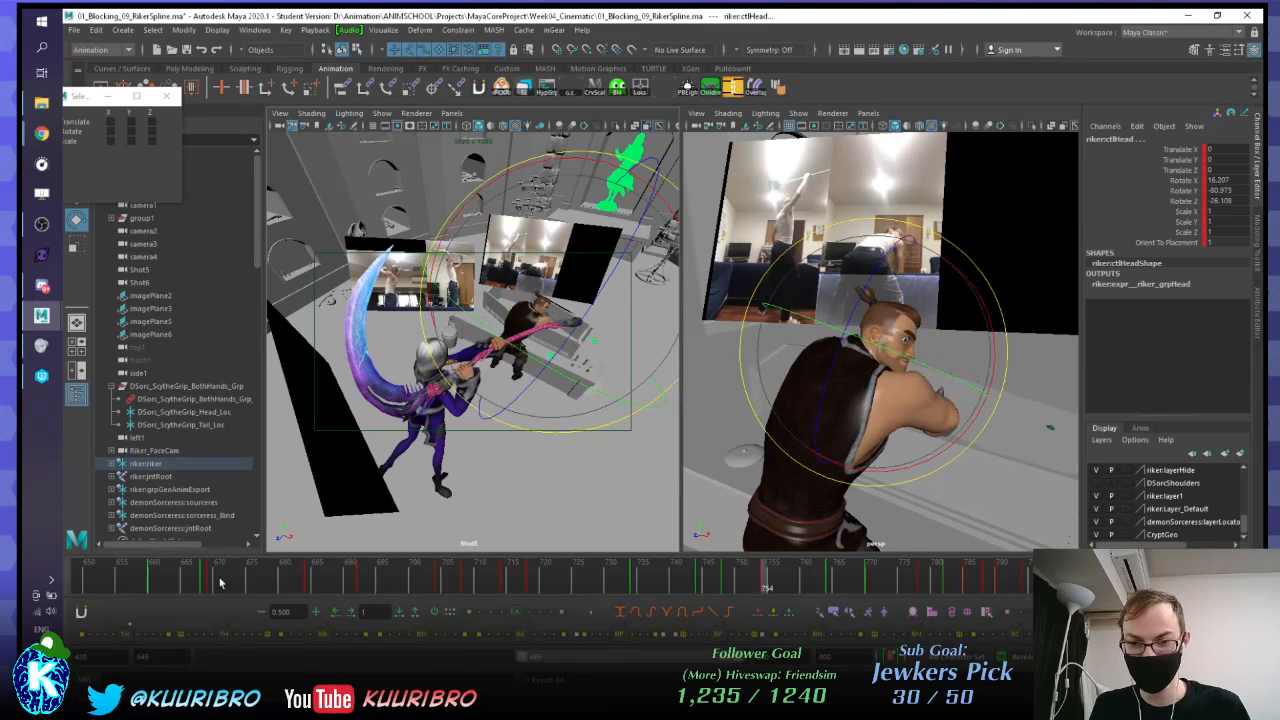
pyautogui.press('.')
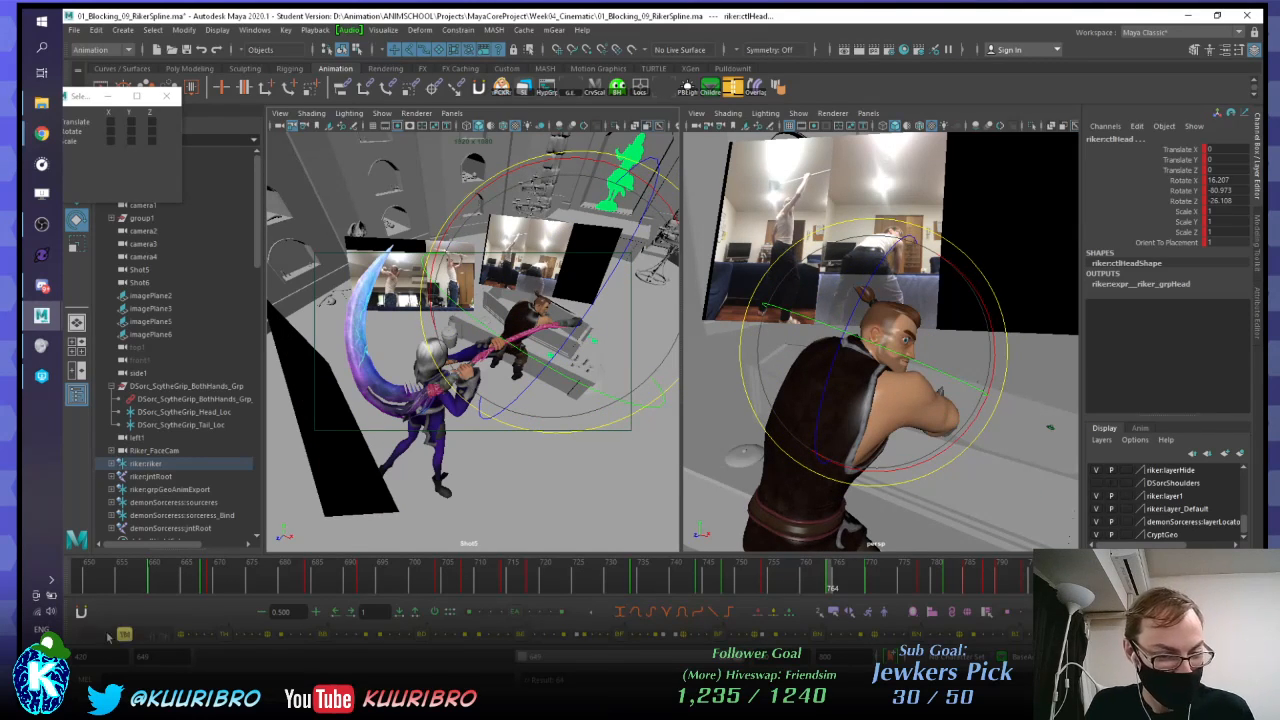
pyautogui.moveTo(108, 637); pyautogui.dragTo(86, 648)
pyautogui.press(',')
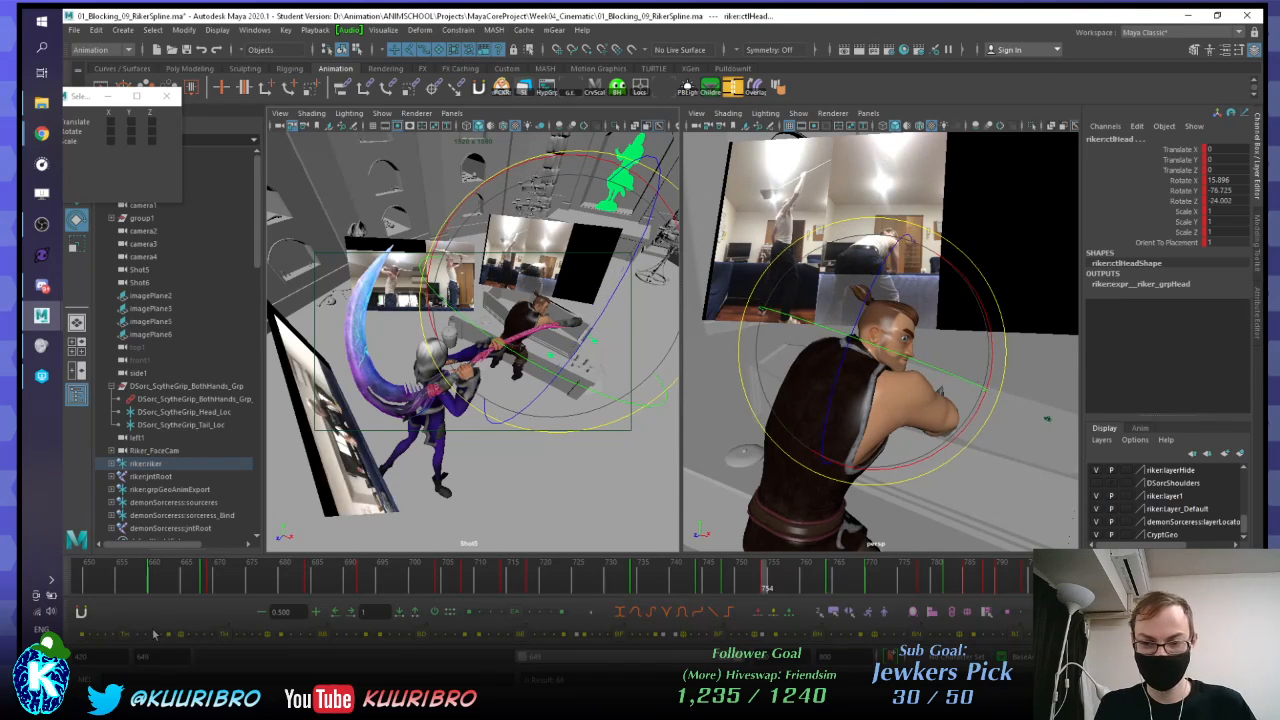
# Step: Review Riker's motion from frame 754 to 778, checking the in-between frames after 770 one by one
pyautogui.press('.')
pyautogui.press('.')
pyautogui.press('.')
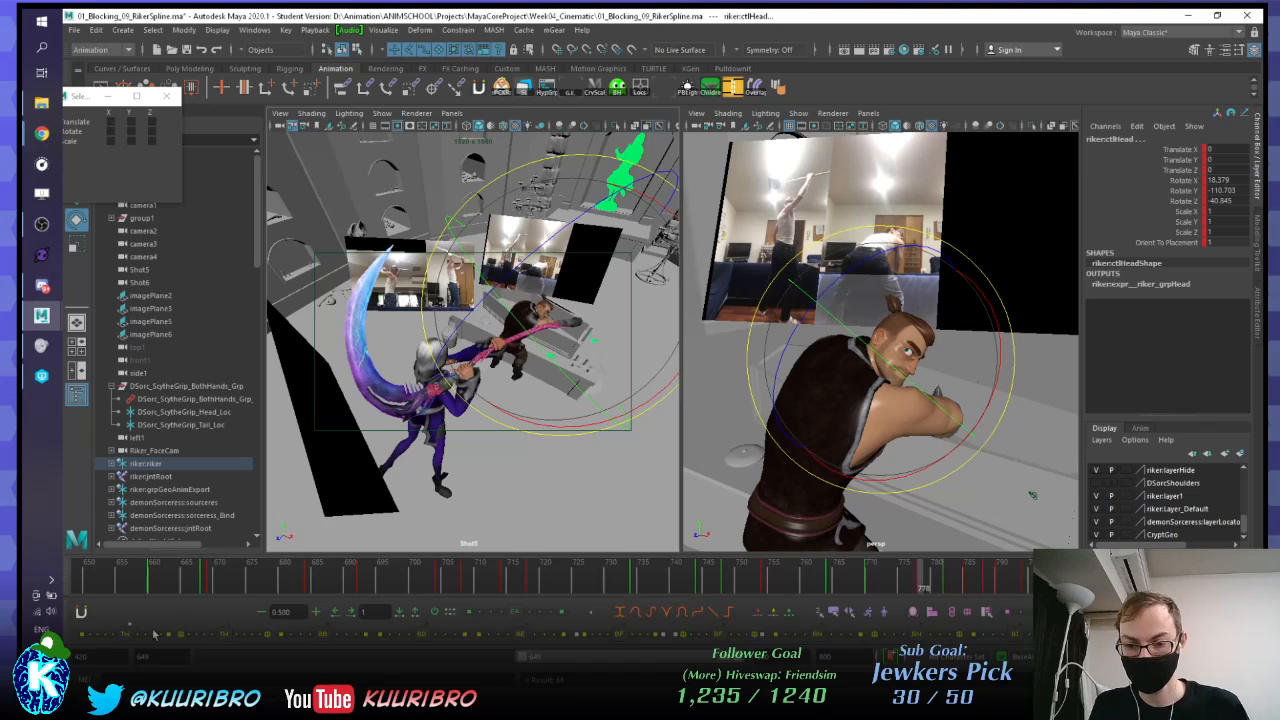
pyautogui.press(',')
pyautogui.hotkey('alt', '.')
pyautogui.hotkey('alt', '.')
pyautogui.hotkey('alt', '.')
pyautogui.hotkey('alt', '.')
pyautogui.hotkey('alt', '.')
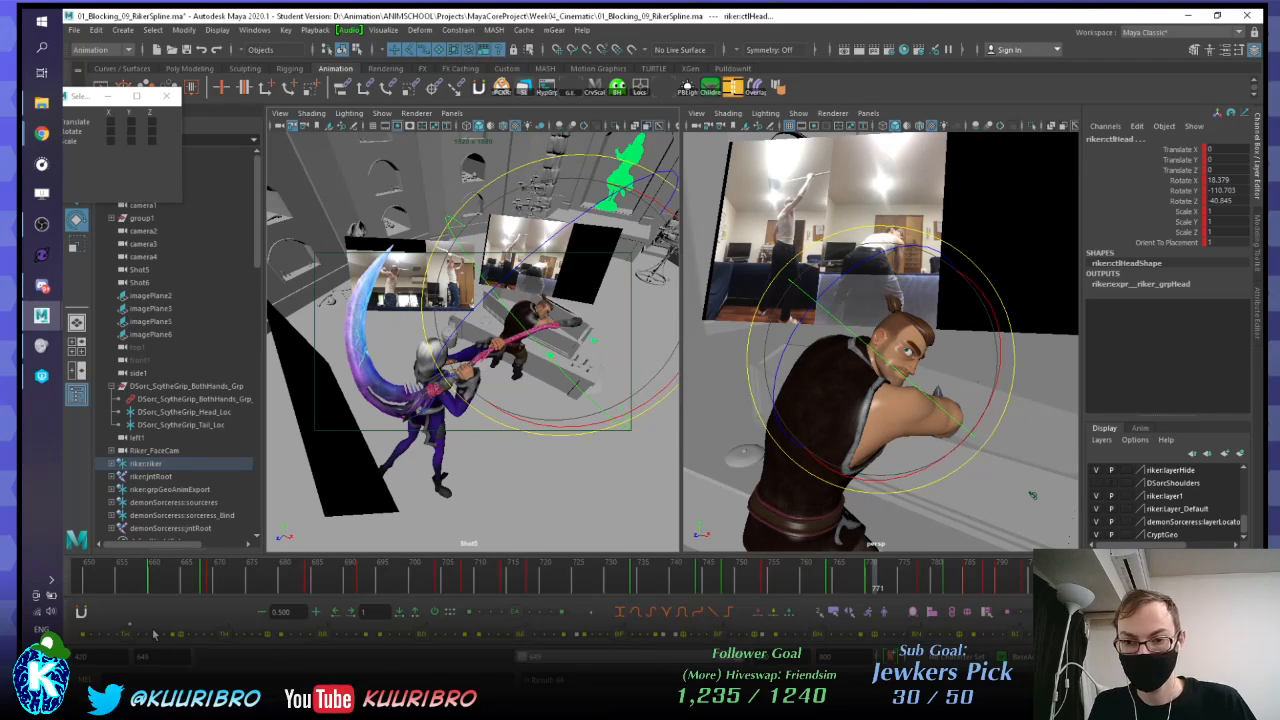
pyautogui.hotkey('alt', '.')
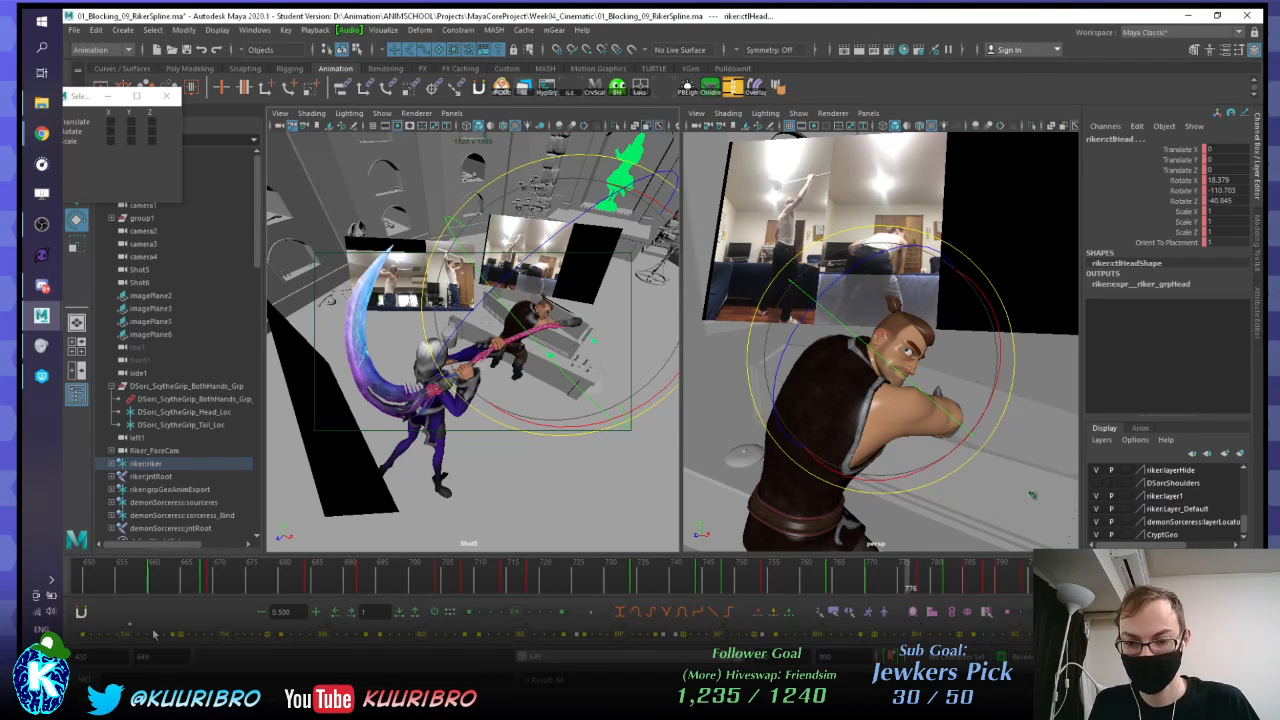
pyautogui.hotkey('alt', ',')
pyautogui.hotkey('alt', ',')
pyautogui.hotkey('alt', ',')
pyautogui.hotkey('alt', '.')
pyautogui.hotkey('alt', '.')
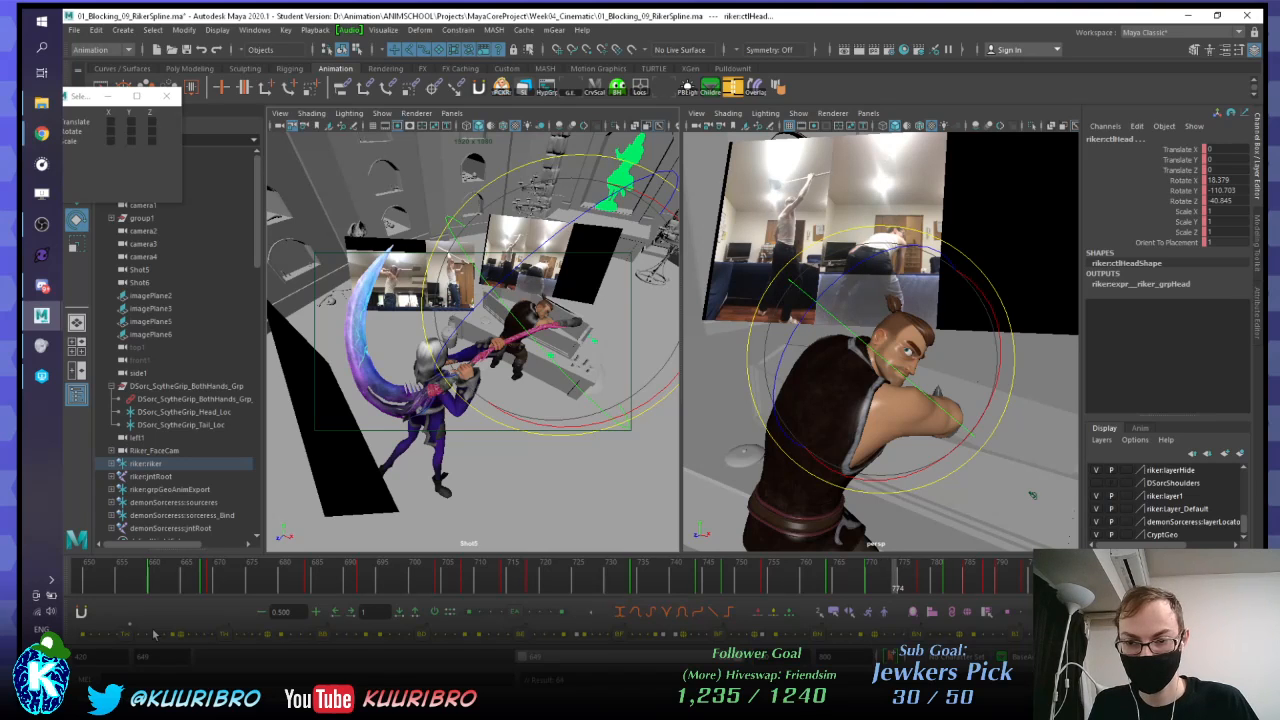
pyautogui.hotkey('alt', ',')
pyautogui.hotkey('alt', ',')
pyautogui.hotkey('alt', '.')
pyautogui.press('.')
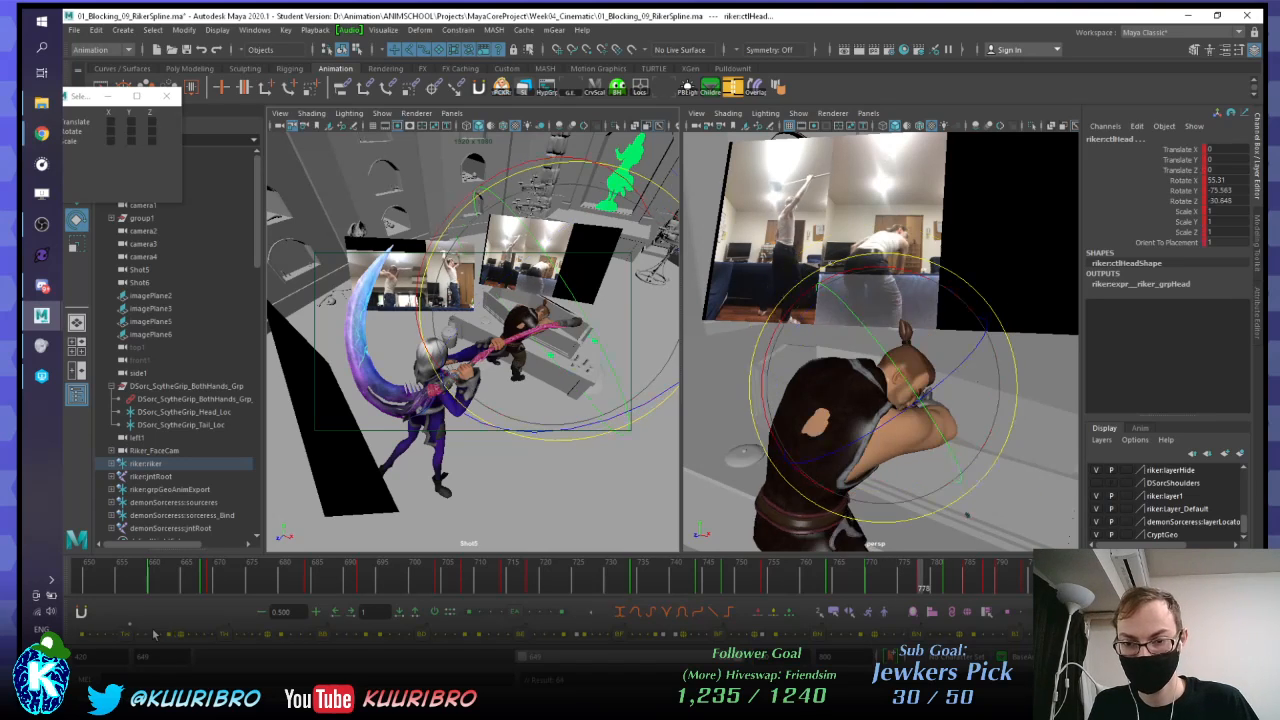
# Step: Compare Riker's key poses at frames 770 and 778, checking the held frames up to 774
pyautogui.press(',')
pyautogui.press('.')
pyautogui.press(',')
pyautogui.hotkey('alt', '.')
pyautogui.hotkey('alt', '.')
pyautogui.hotkey('alt', '.')
pyautogui.hotkey('alt', '.')
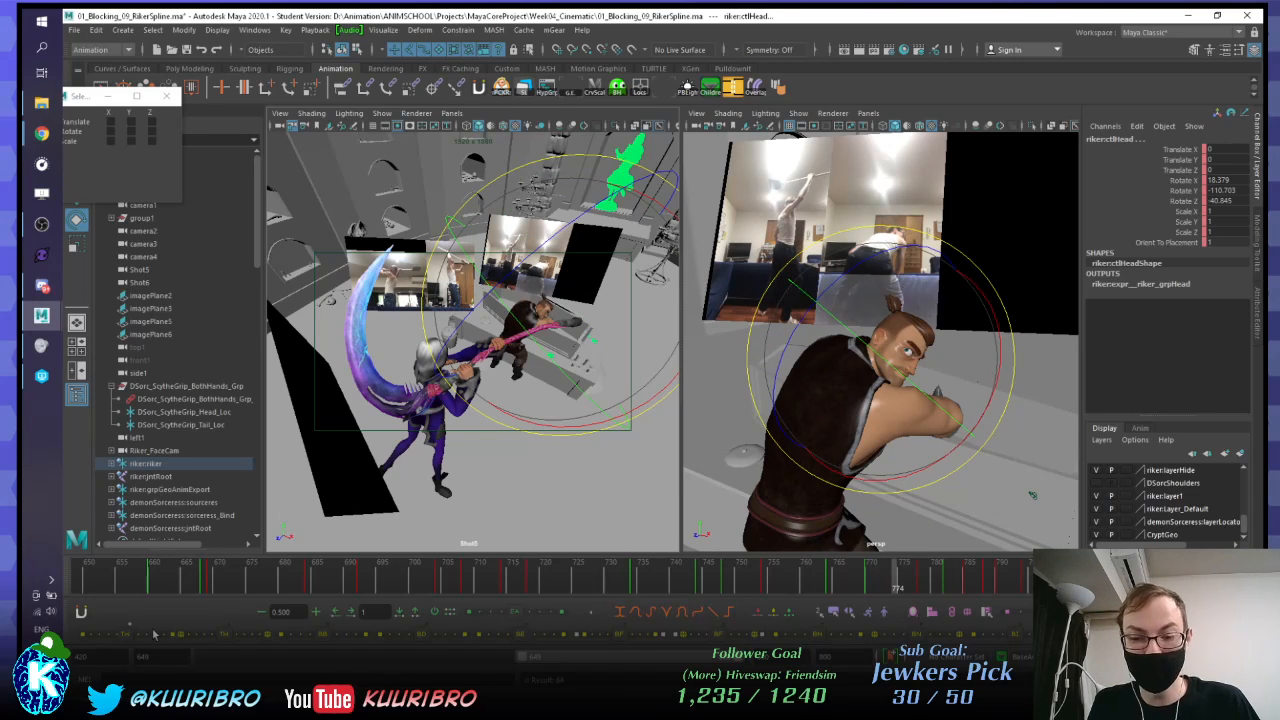
pyautogui.press(',')
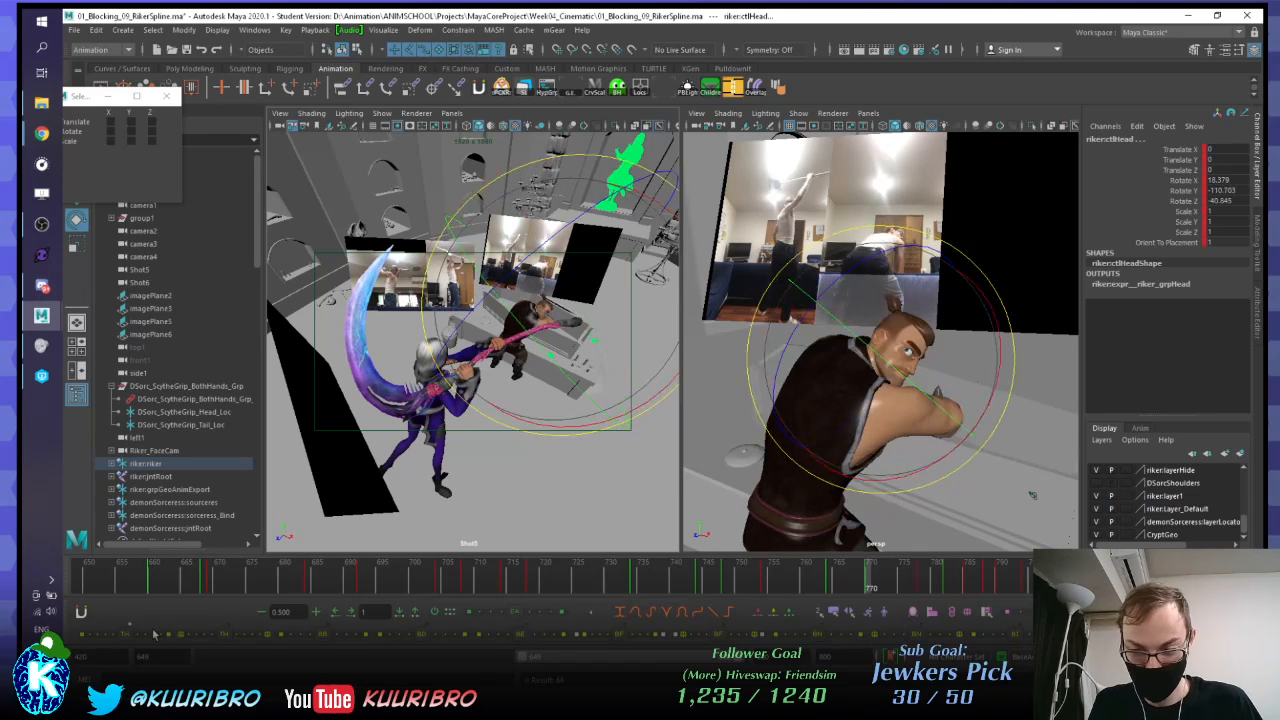
pyautogui.press('.')
pyautogui.press(',')
pyautogui.press('.')
pyautogui.press(',')
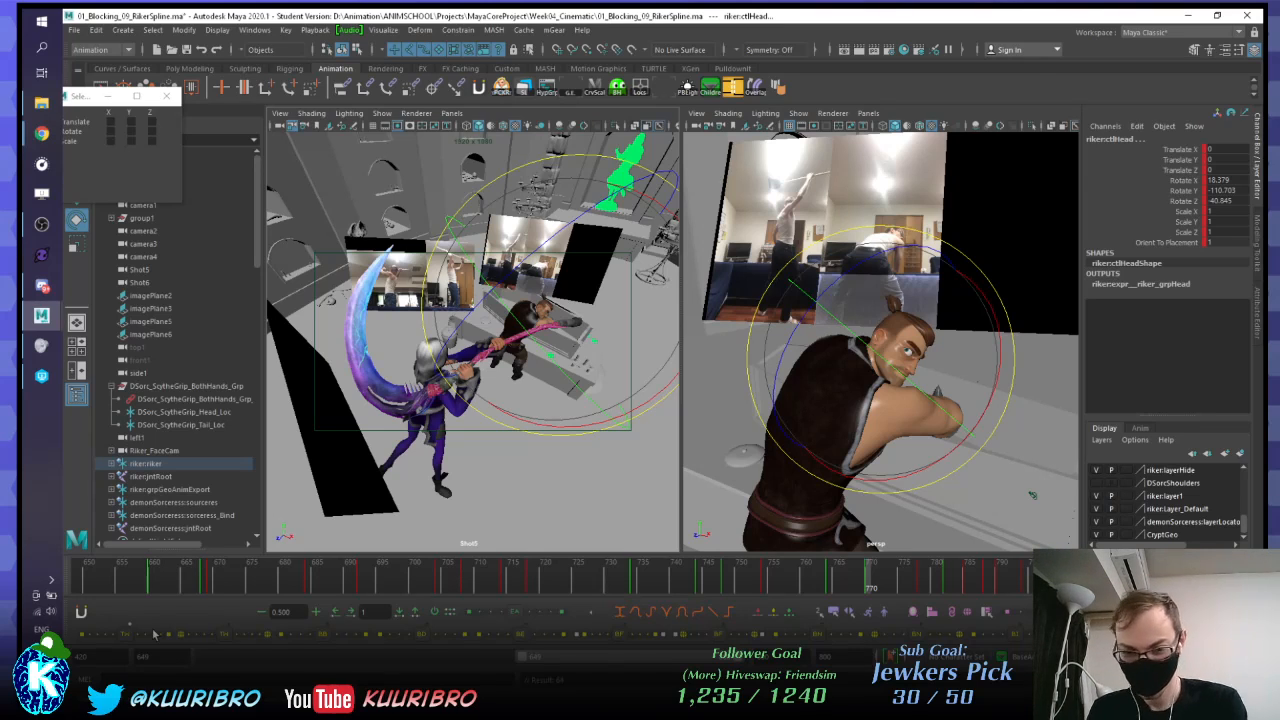
# Step: Compare Riker's head and body poses across the keys on frames 744, 754, 764 and 770
pyautogui.press(',')
pyautogui.press(',')
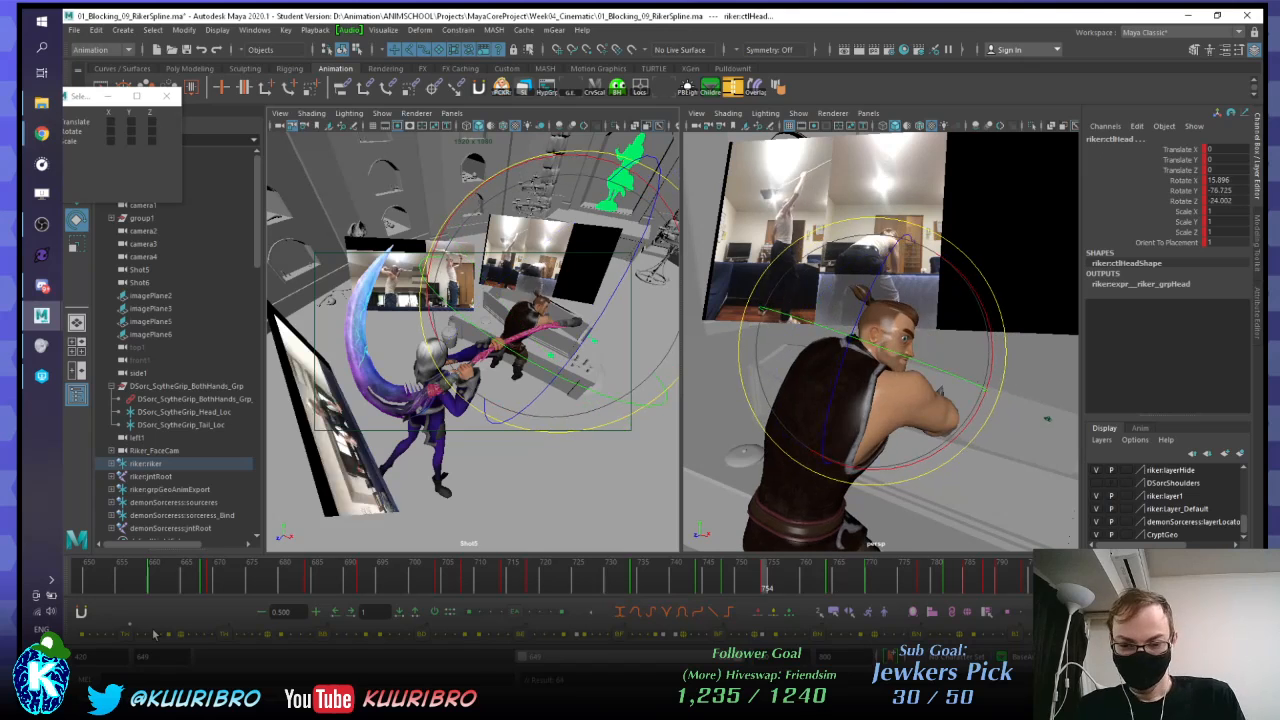
pyautogui.press('.')
pyautogui.press('.')
pyautogui.press(',')
pyautogui.press('.')
pyautogui.press(',')
pyautogui.press(',')
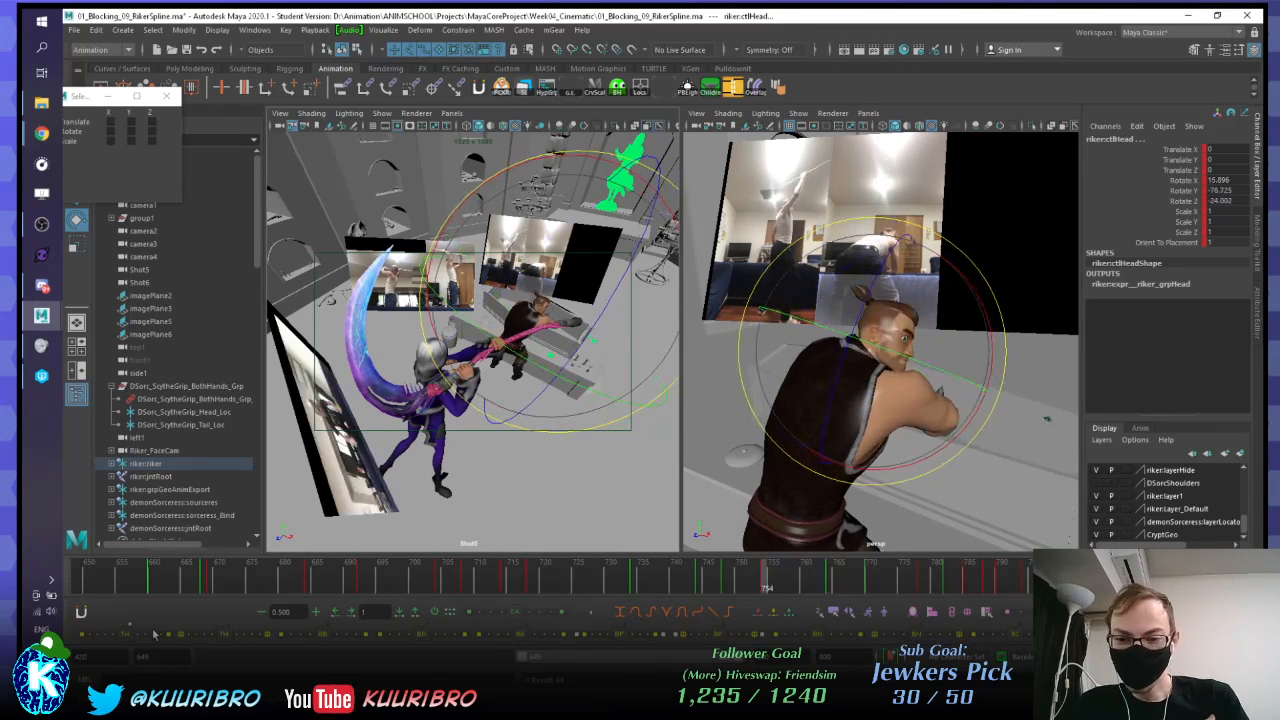
pyautogui.press('.')
pyautogui.press(',')
pyautogui.press('.')
pyautogui.press('.')
pyautogui.press(',')
pyautogui.press(',')
pyautogui.press(',')
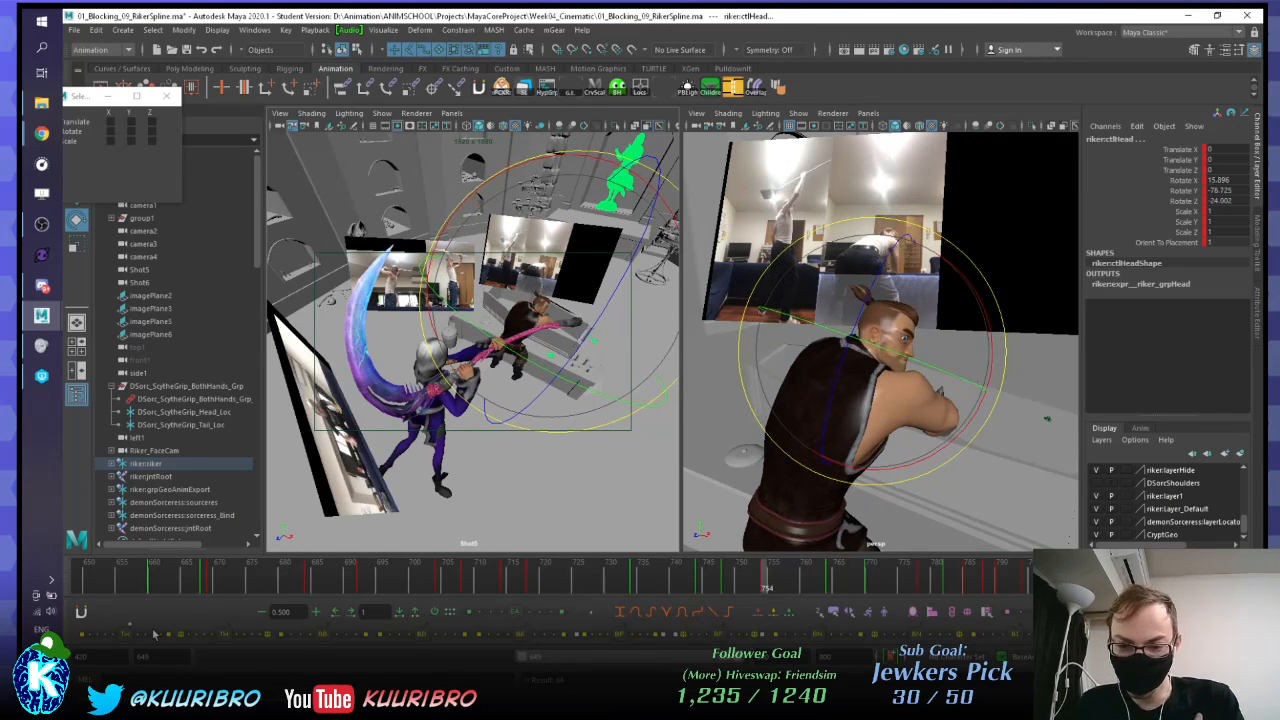
pyautogui.press('.')
pyautogui.press('.')
pyautogui.press(',')
pyautogui.press(',')
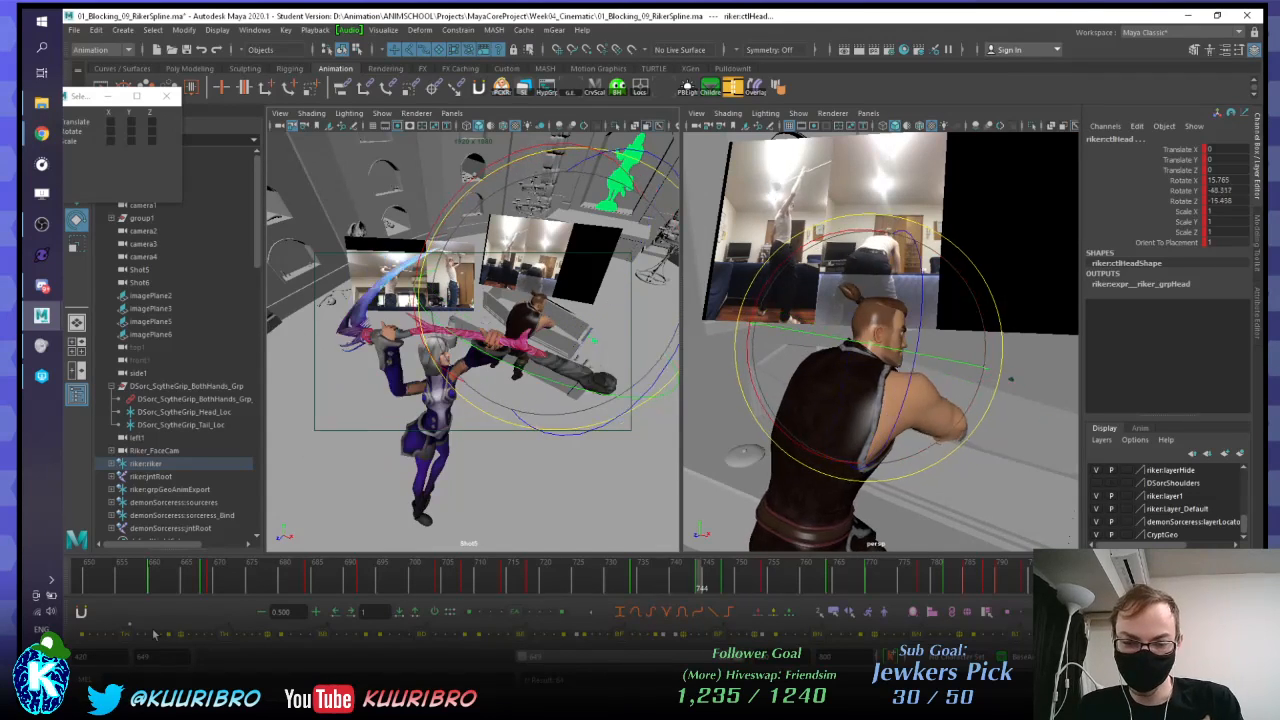
pyautogui.press(',')
pyautogui.press('.')
pyautogui.press('.')
pyautogui.press('.')
pyautogui.press('.')
pyautogui.press(',')
pyautogui.press(',')
pyautogui.press(',')
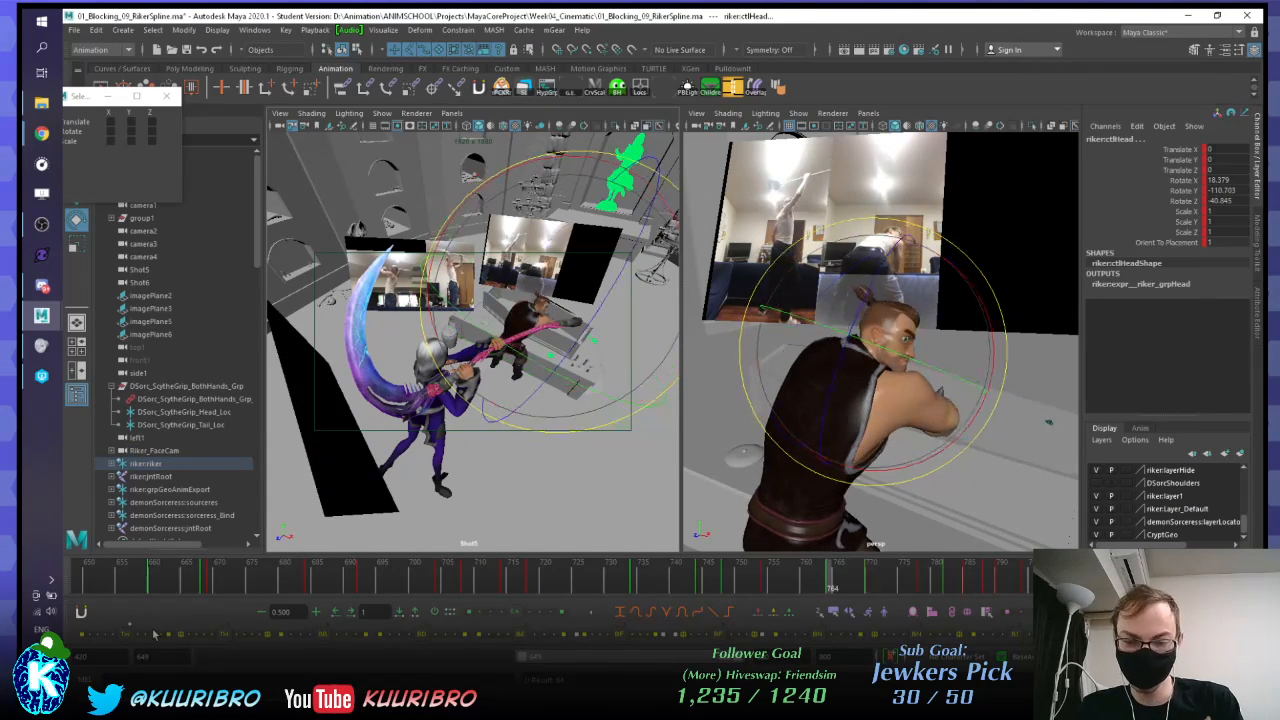
pyautogui.press('.')
pyautogui.press(',')
pyautogui.press('.')
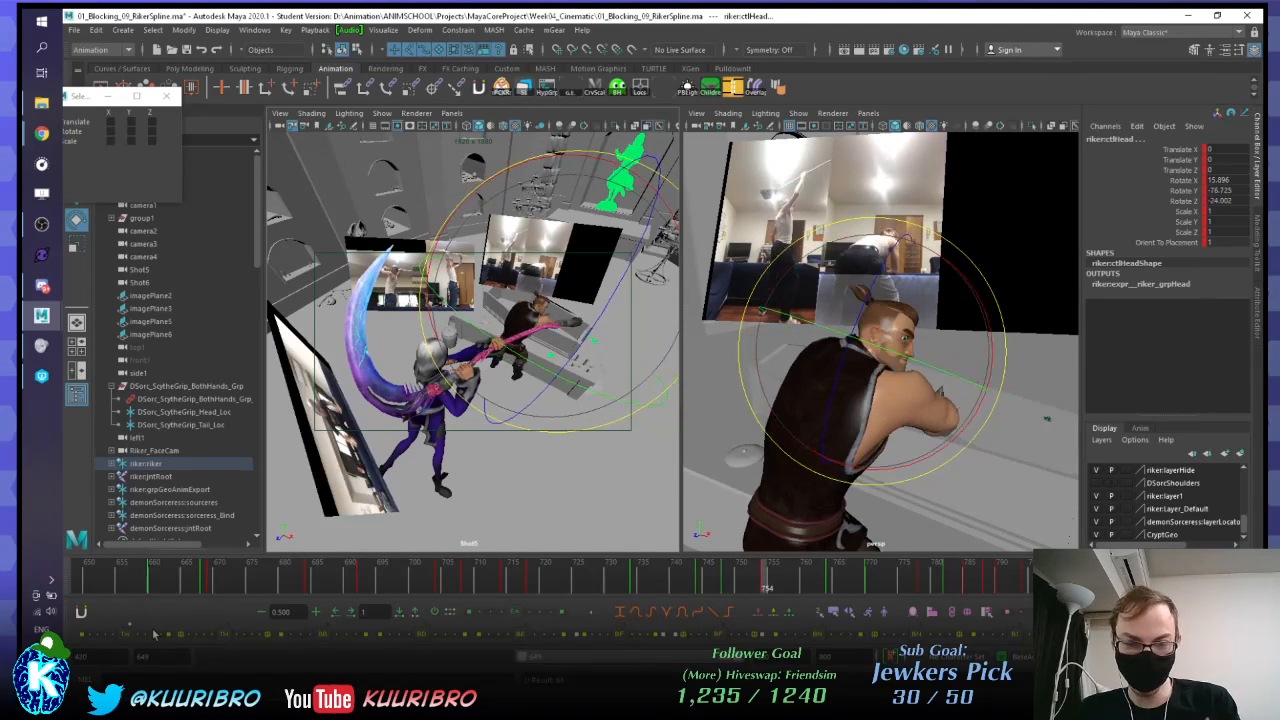
pyautogui.press('.')
pyautogui.press('.')
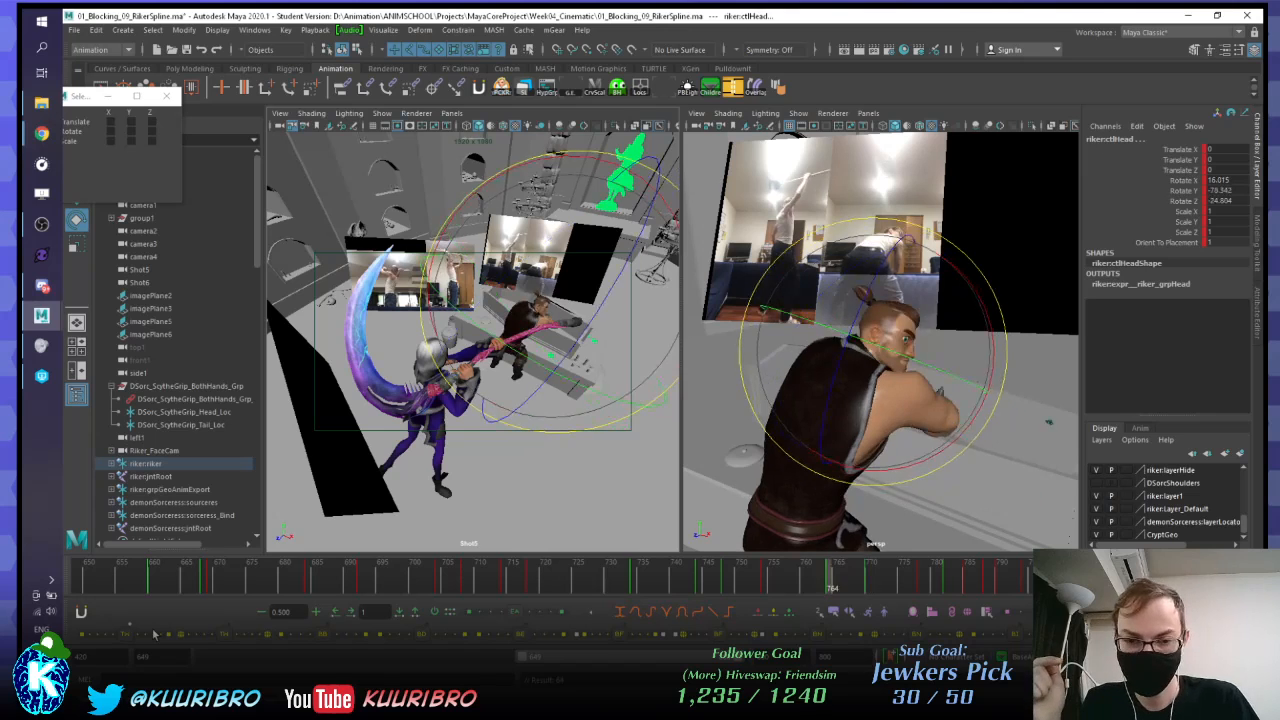
# Step: Compare Riker's frame 770 pose with the neighbouring keys on frames 764 and 778
pyautogui.press('.')
pyautogui.press(',')
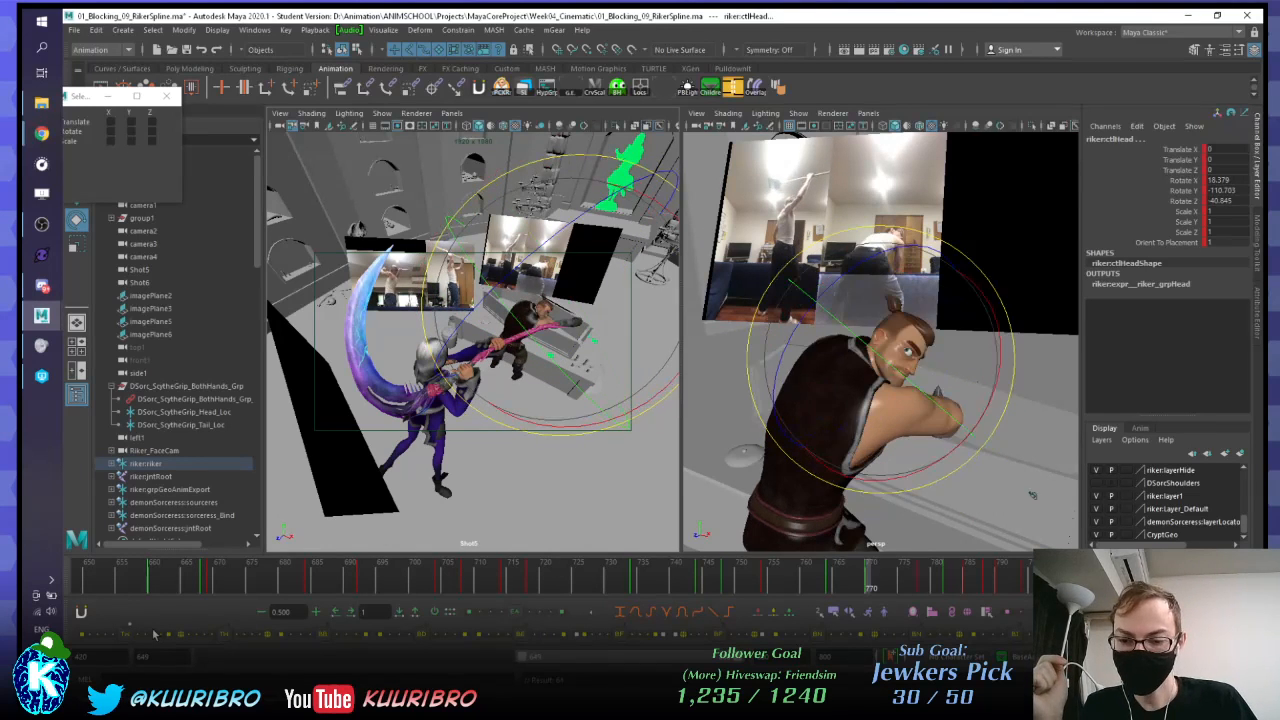
pyautogui.press(',')
pyautogui.press('.')
pyautogui.press(',')
pyautogui.press('.')
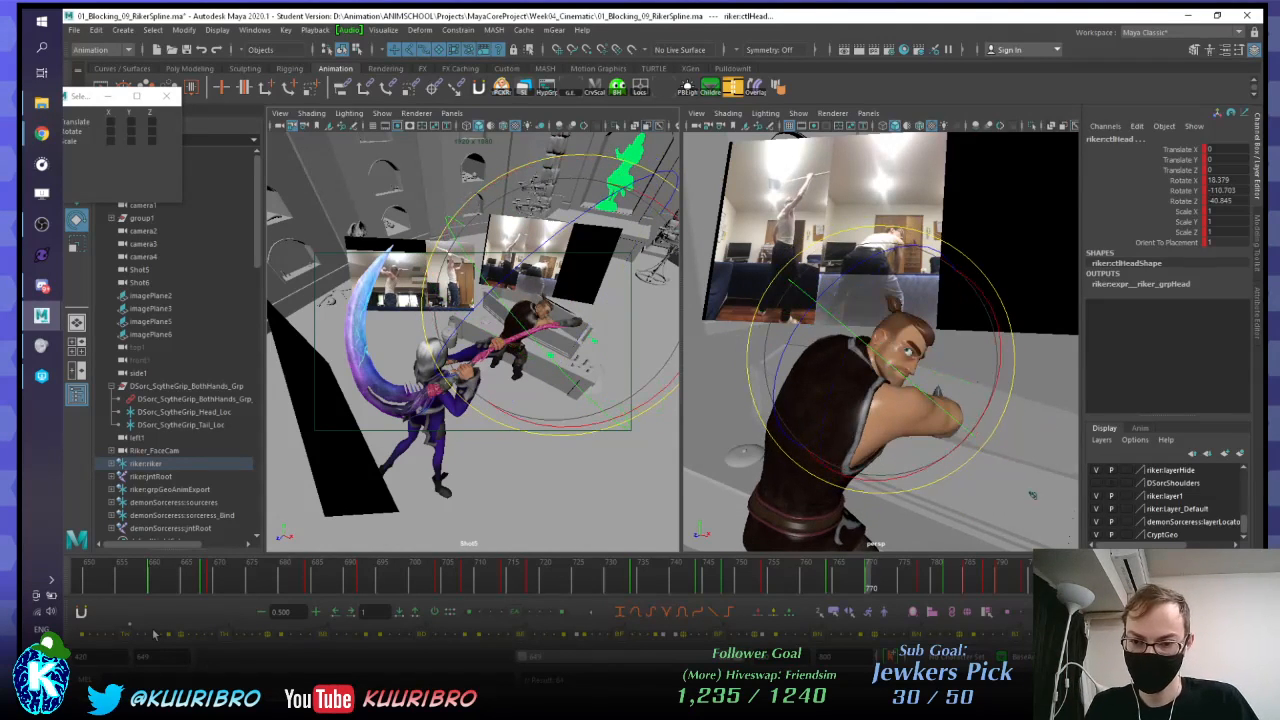
pyautogui.press('.')
pyautogui.press(',')
pyautogui.press(',')
pyautogui.press('.')
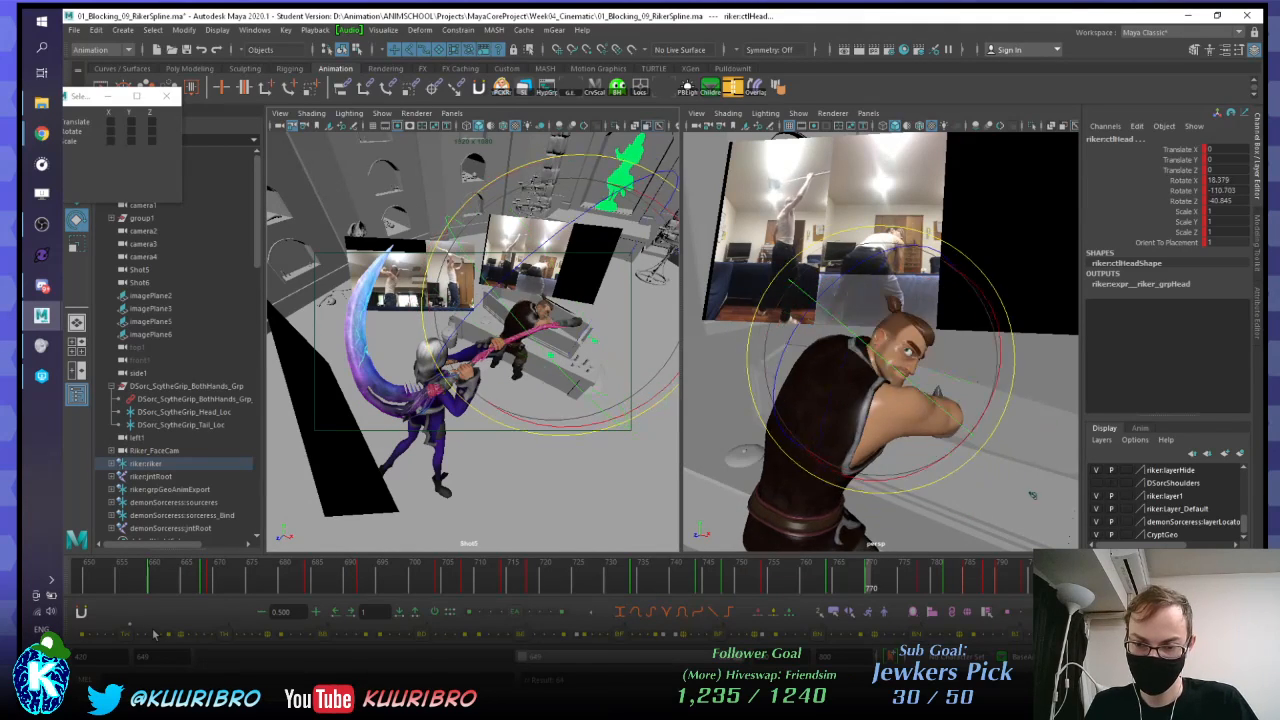
pyautogui.press('.')
pyautogui.press(',')
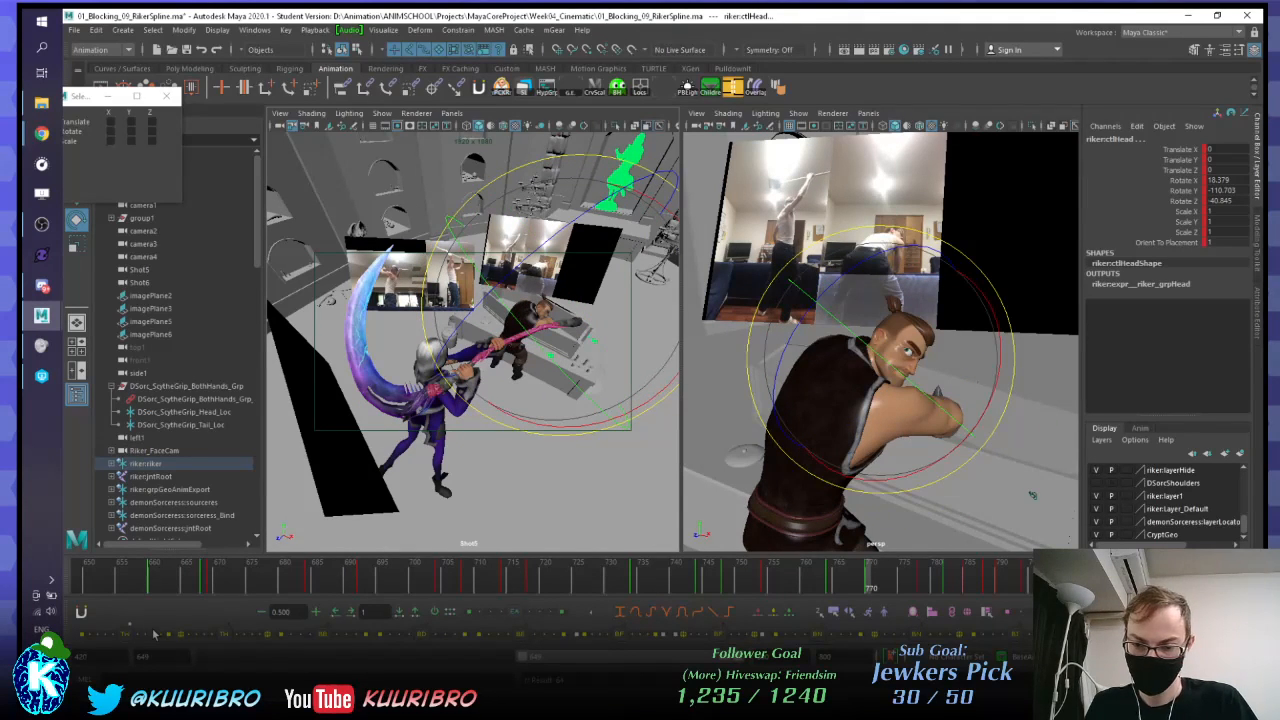
# Step: Examine the frames between 770 and 778 against the video reference for a place to add a breakdown
pyautogui.click(890, 580)
pyautogui.hotkey('alt', '.')
pyautogui.hotkey('alt', ',')
pyautogui.hotkey('alt', ',')
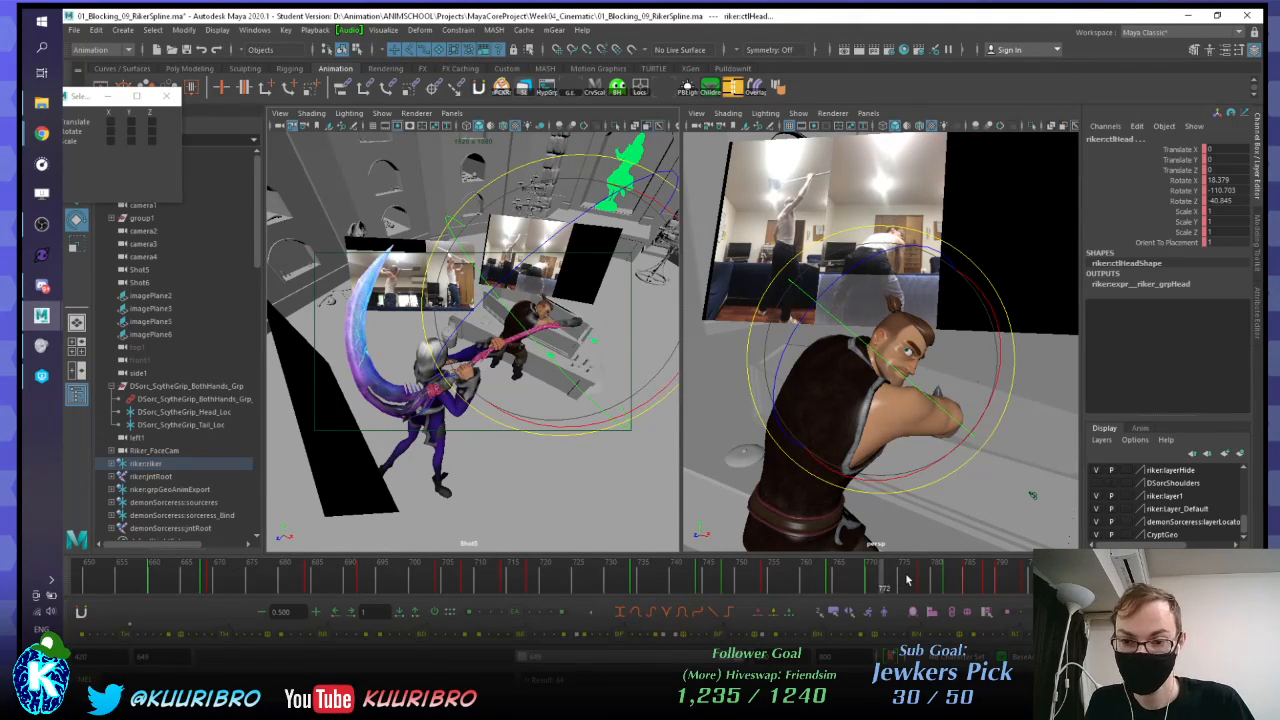
pyautogui.hotkey('alt', '.')
pyautogui.hotkey('alt', '.')
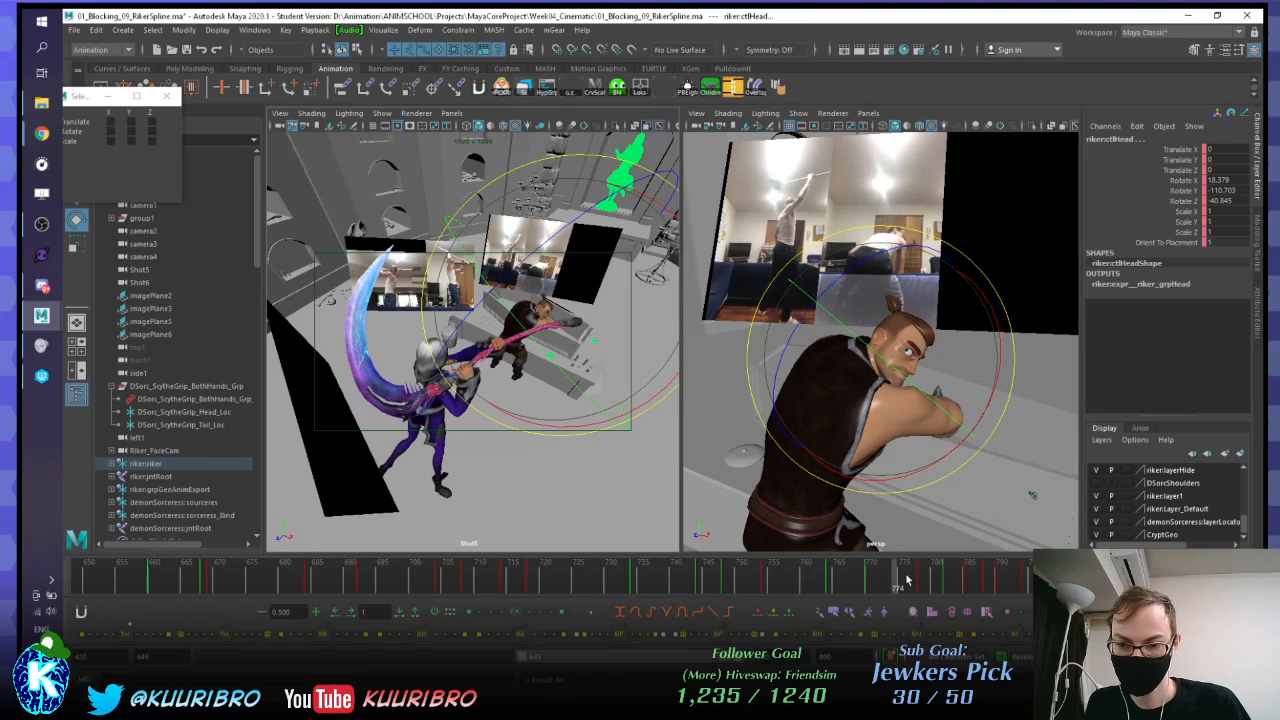
pyautogui.press(',')
pyautogui.hotkey('alt', '.')
pyautogui.hotkey('alt', '.')
pyautogui.hotkey('alt', '.')
pyautogui.hotkey('alt', '.')
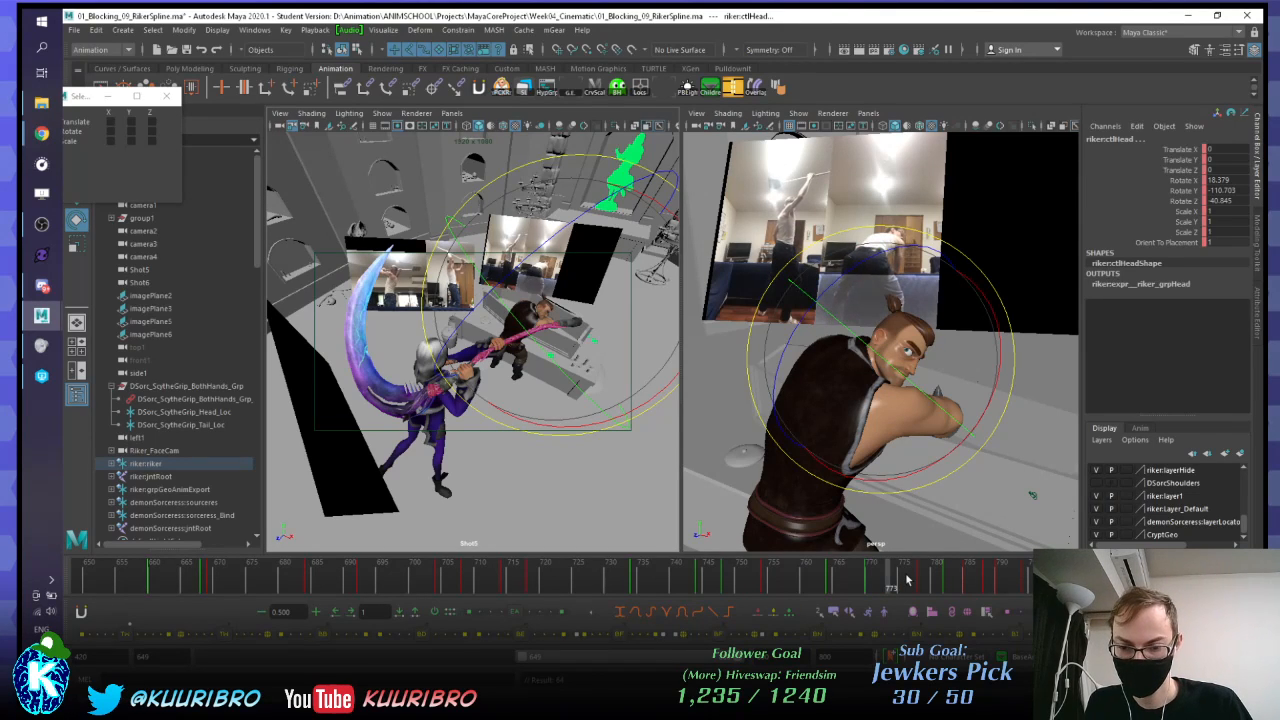
pyautogui.hotkey('alt', '.')
pyautogui.hotkey('alt', '.')
pyautogui.press('.')
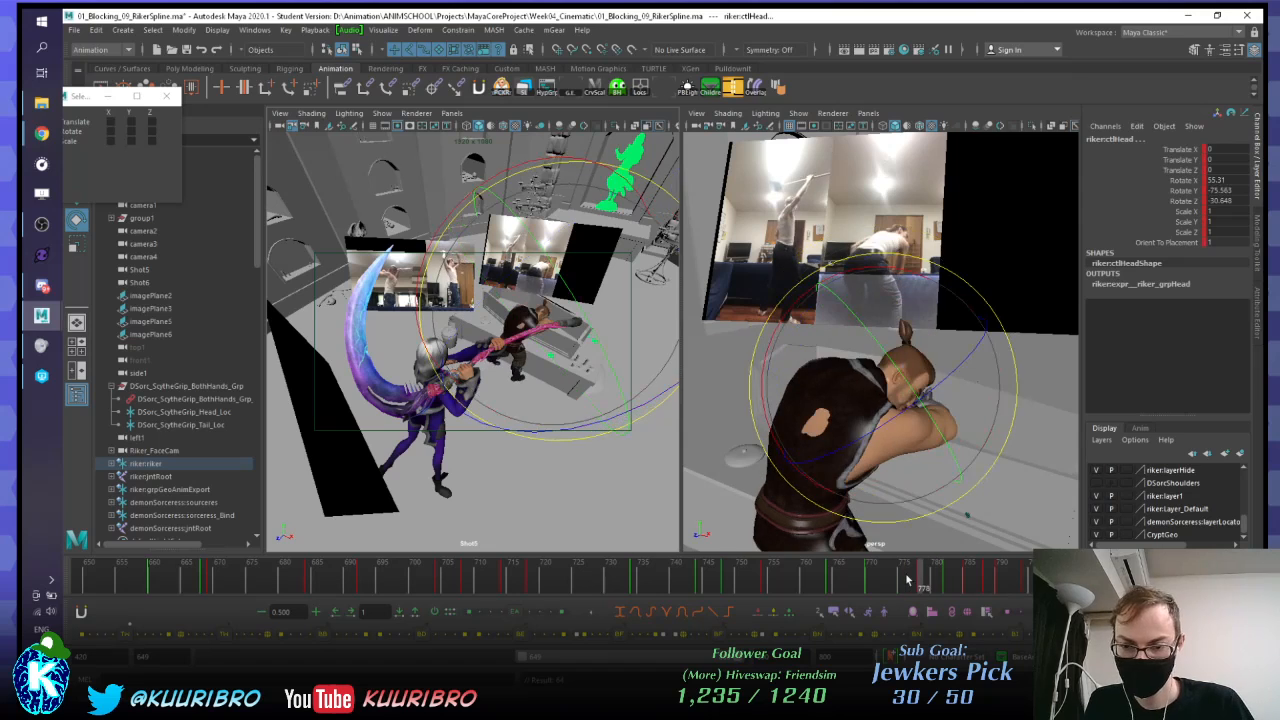
# Step: At frame 774, move Riker's body control to Translate X 0.257 and Translate Y -0.084
pyautogui.press(',')
pyautogui.hotkey('alt', '.')
pyautogui.hotkey('alt', '.')
pyautogui.hotkey('alt', '.')
pyautogui.hotkey('alt', '.')
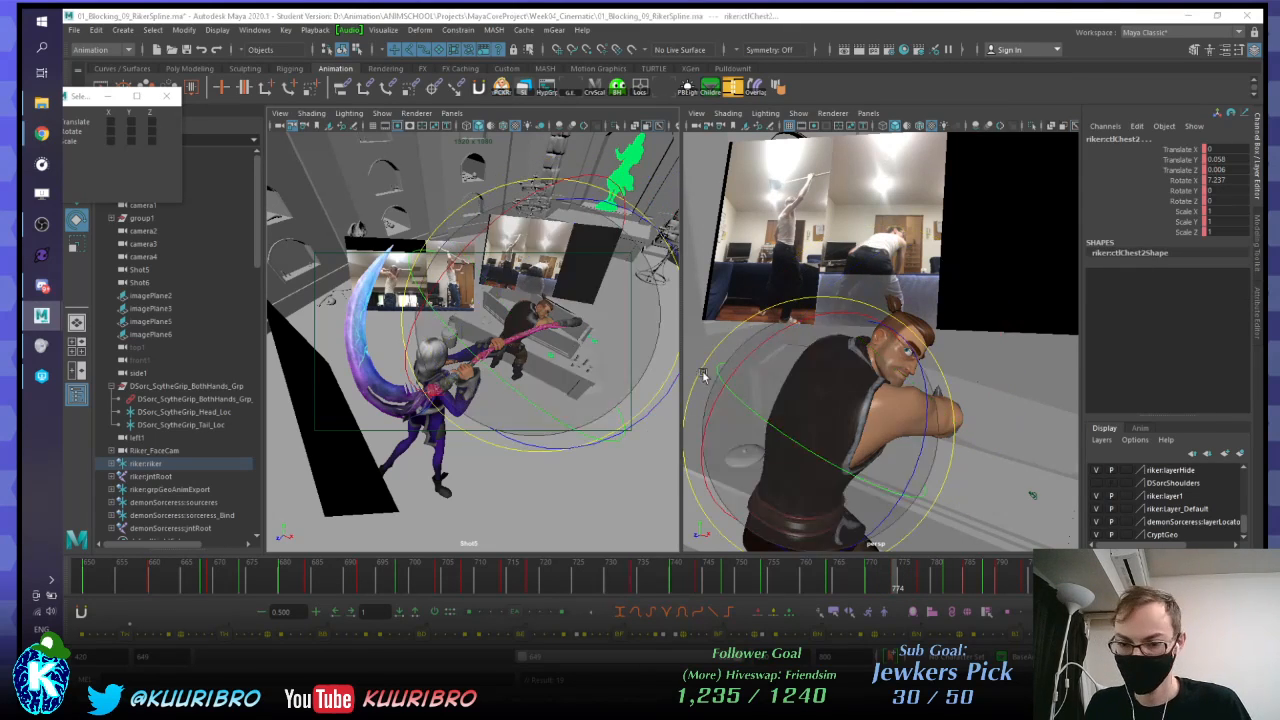
pyautogui.keyDown('alt'); pyautogui.moveTo(816, 350); pyautogui.dragTo(976, 290); pyautogui.keyUp('alt')
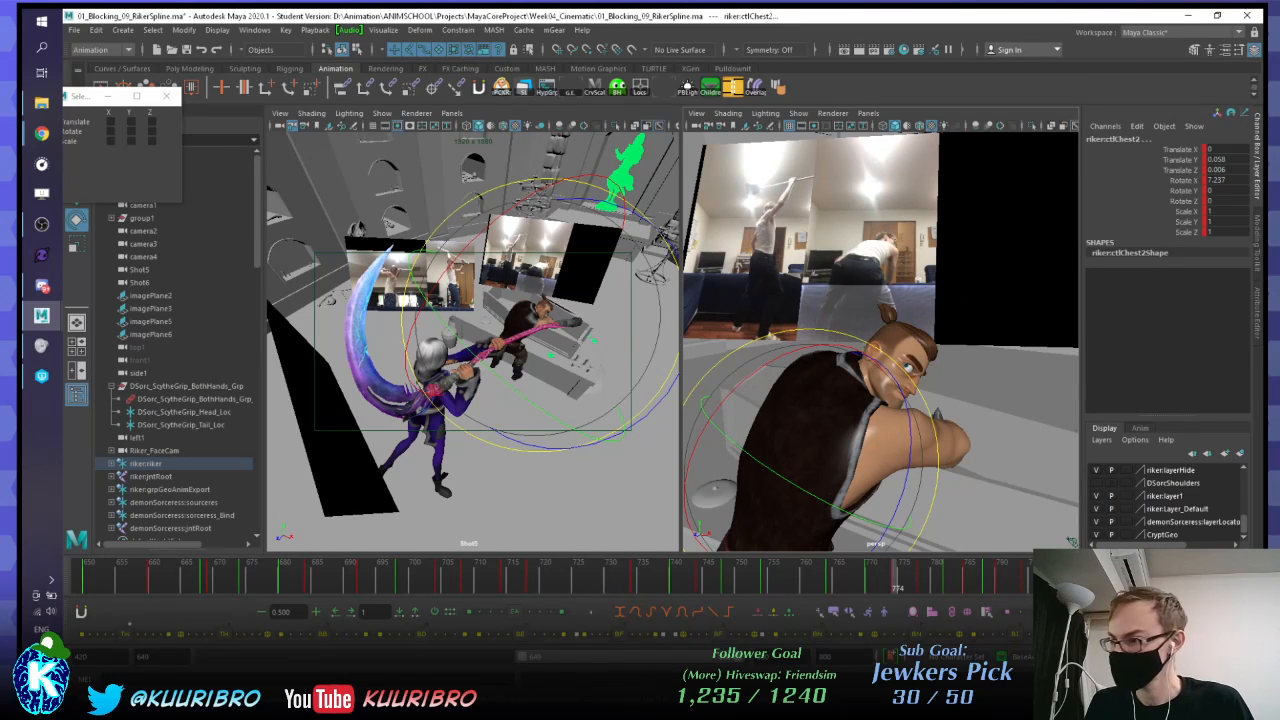
pyautogui.hotkey('ctrl', 'z')
pyautogui.hotkey('ctrl', 'z')
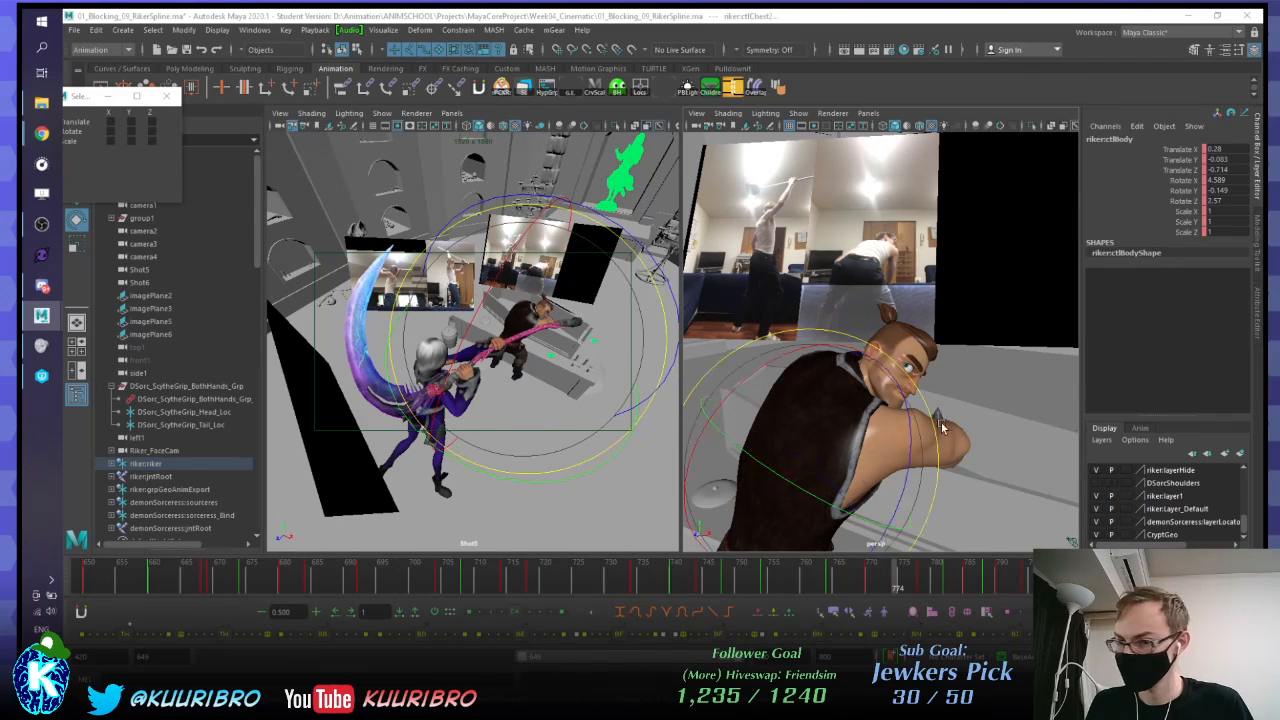
pyautogui.keyDown('alt'); pyautogui.moveTo(811, 303); pyautogui.dragTo(867, 402); pyautogui.keyUp('alt')
pyautogui.press('w')
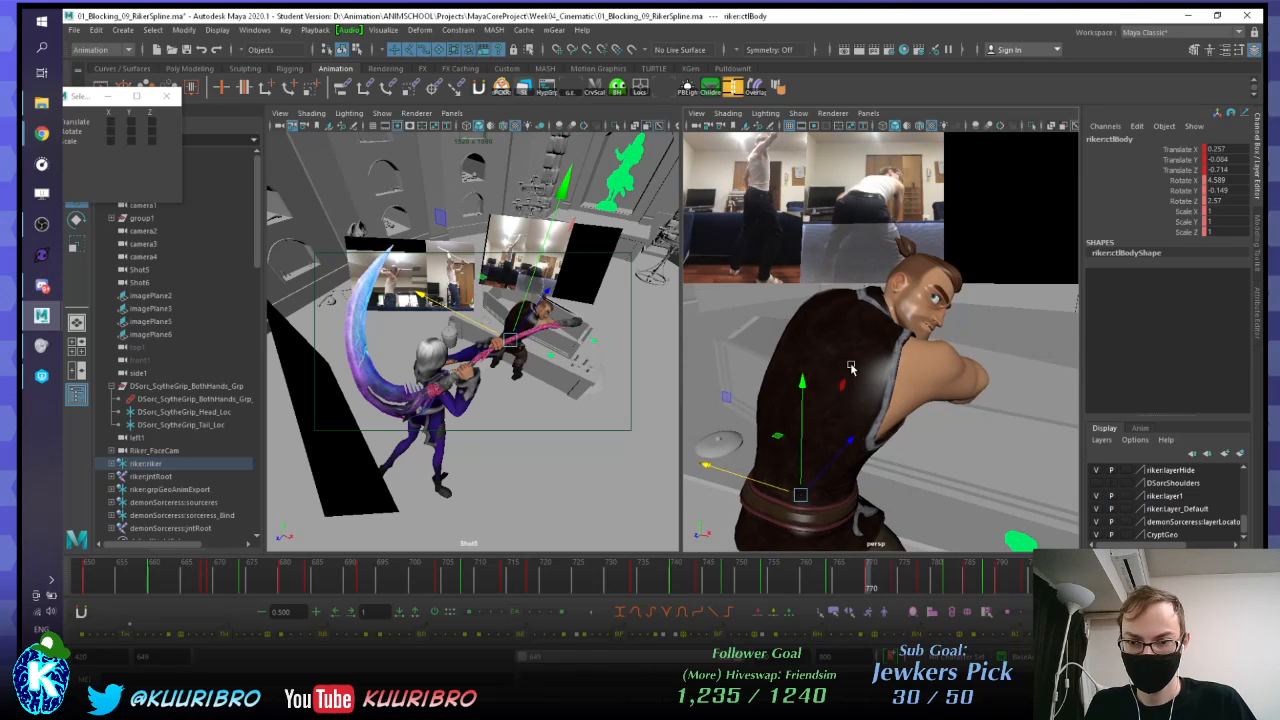
# Step: Rotate Riker's body control at frame 774 to X 4.689, Y 1.257, Z 1.942, and compare it with the frame 770 pose
pyautogui.press('e')
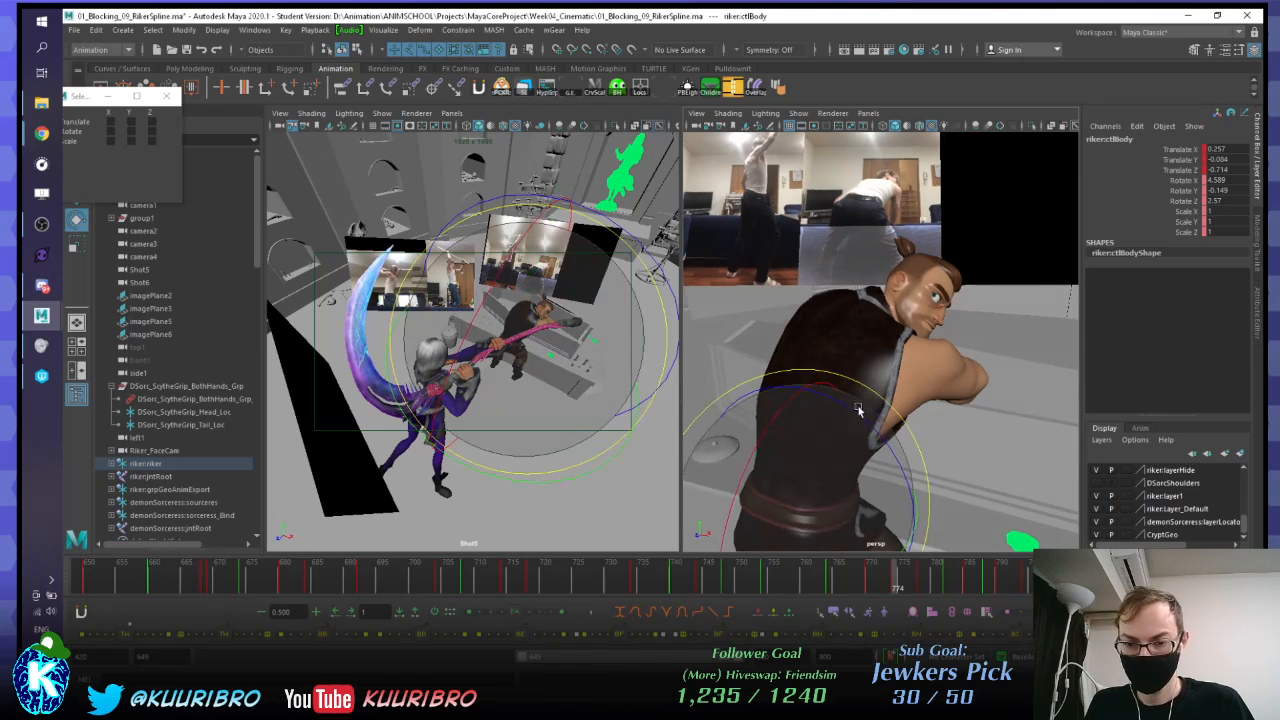
pyautogui.press('r')
pyautogui.click(858, 414)
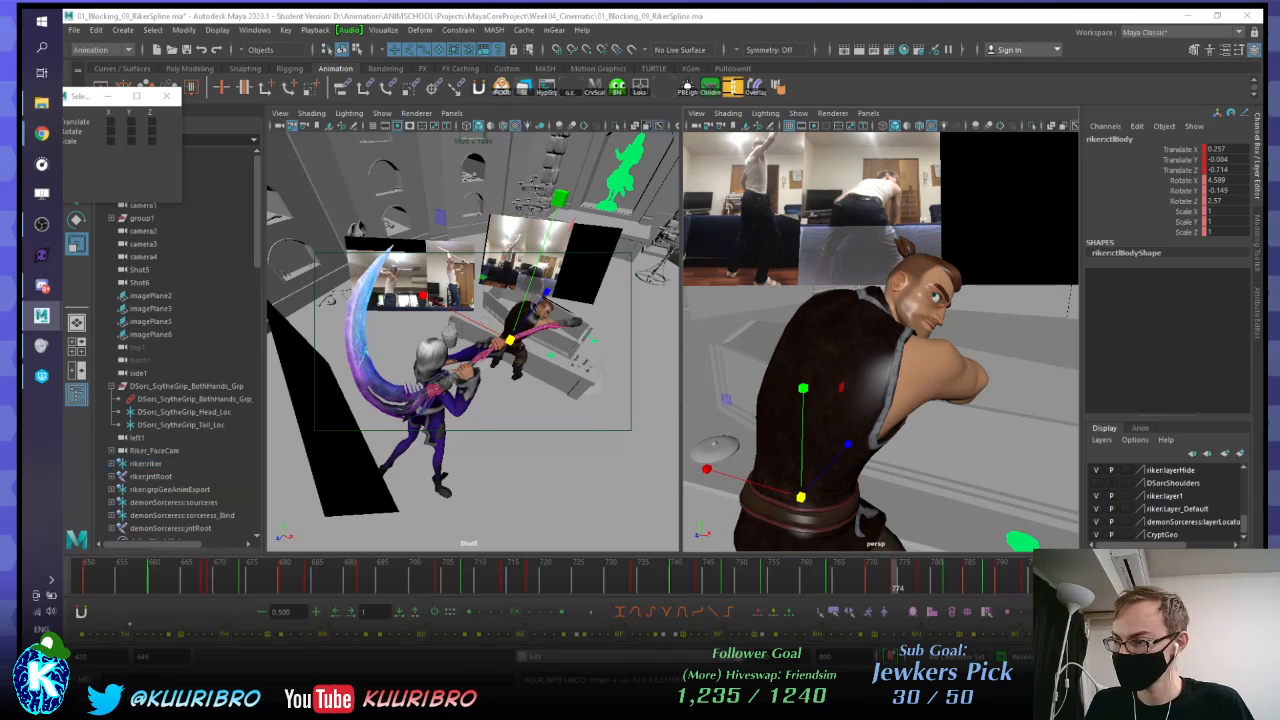
pyautogui.press('e')
pyautogui.moveTo(880, 378); pyautogui.dragTo(873, 456)
pyautogui.click(892, 452)
pyautogui.click(869, 453)
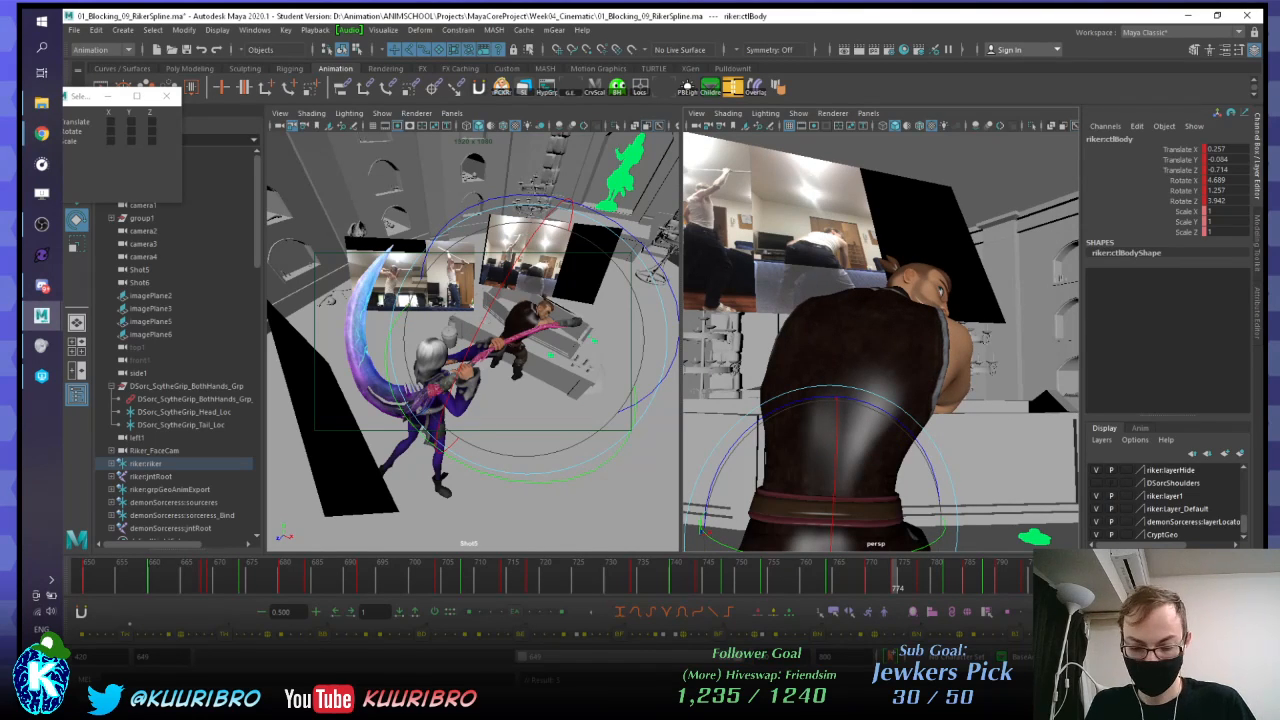
pyautogui.press('.')
pyautogui.press('.')
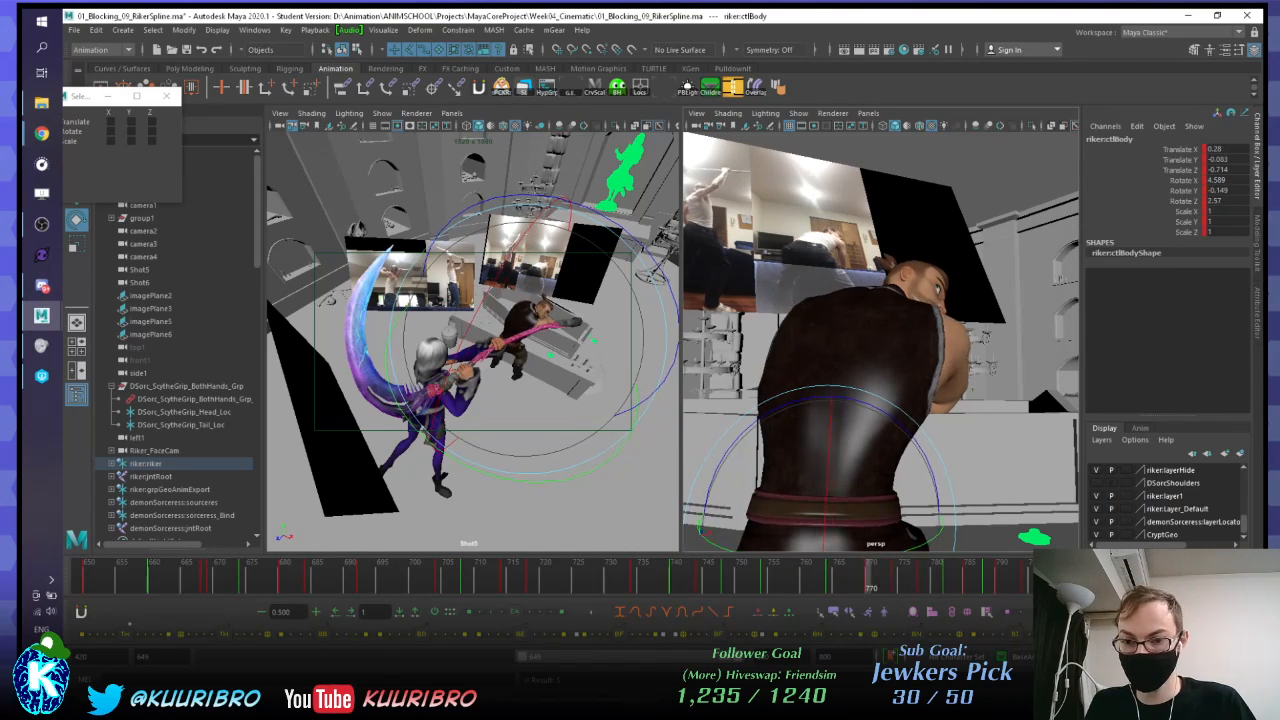
# Step: Compare Riker's body and chest poses on the keys between frames 770 and 790 with the video reference
pyautogui.press('.')
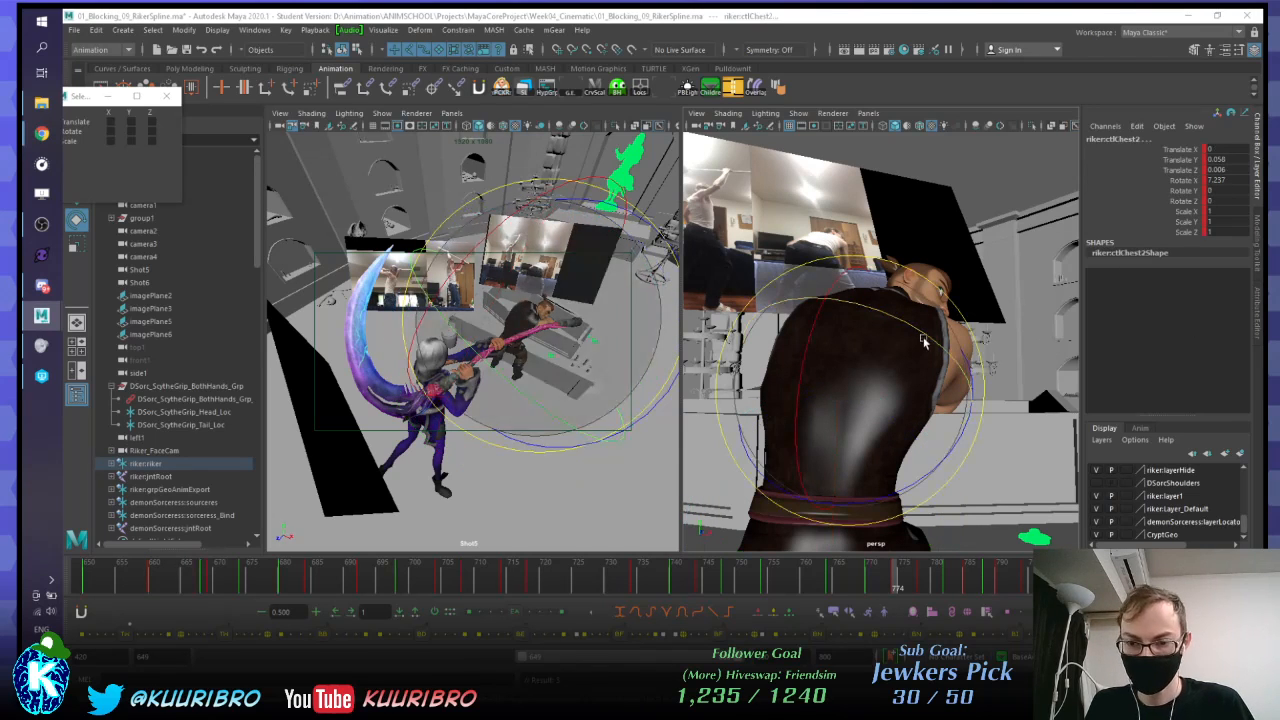
pyautogui.moveTo(926, 340); pyautogui.dragTo(940, 350)
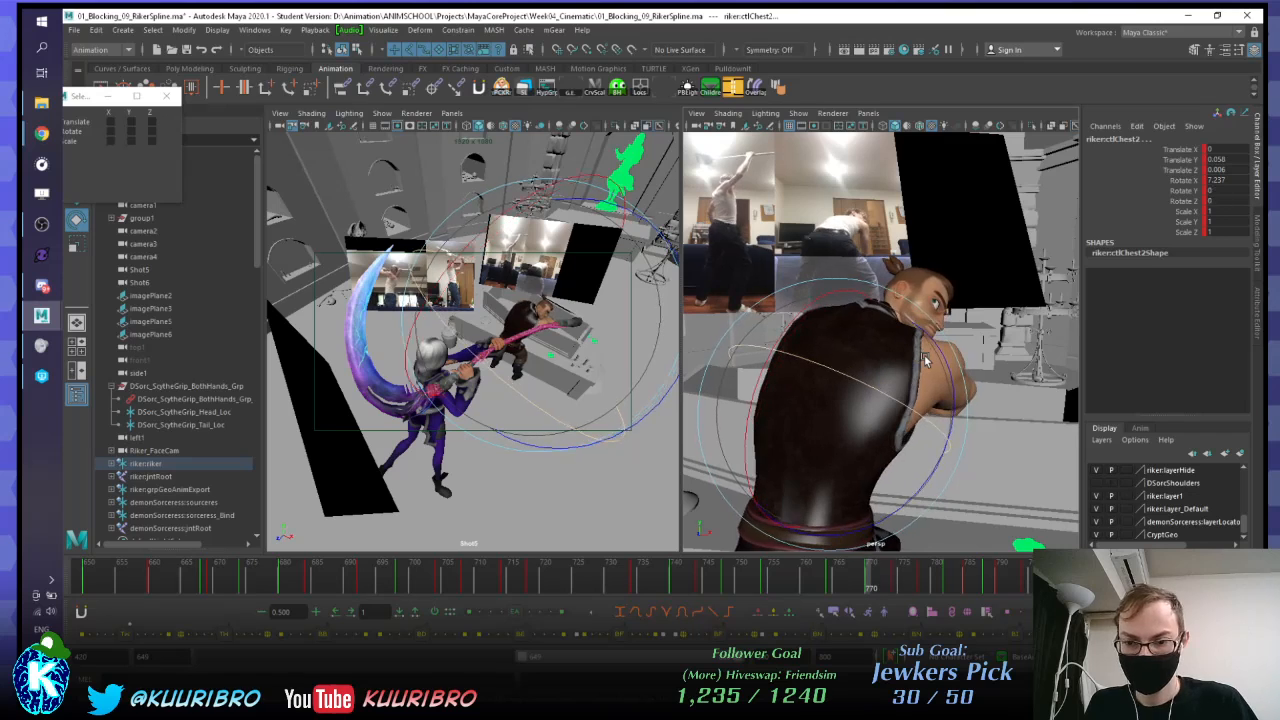
pyautogui.press('.')
pyautogui.press('.')
pyautogui.press('.')
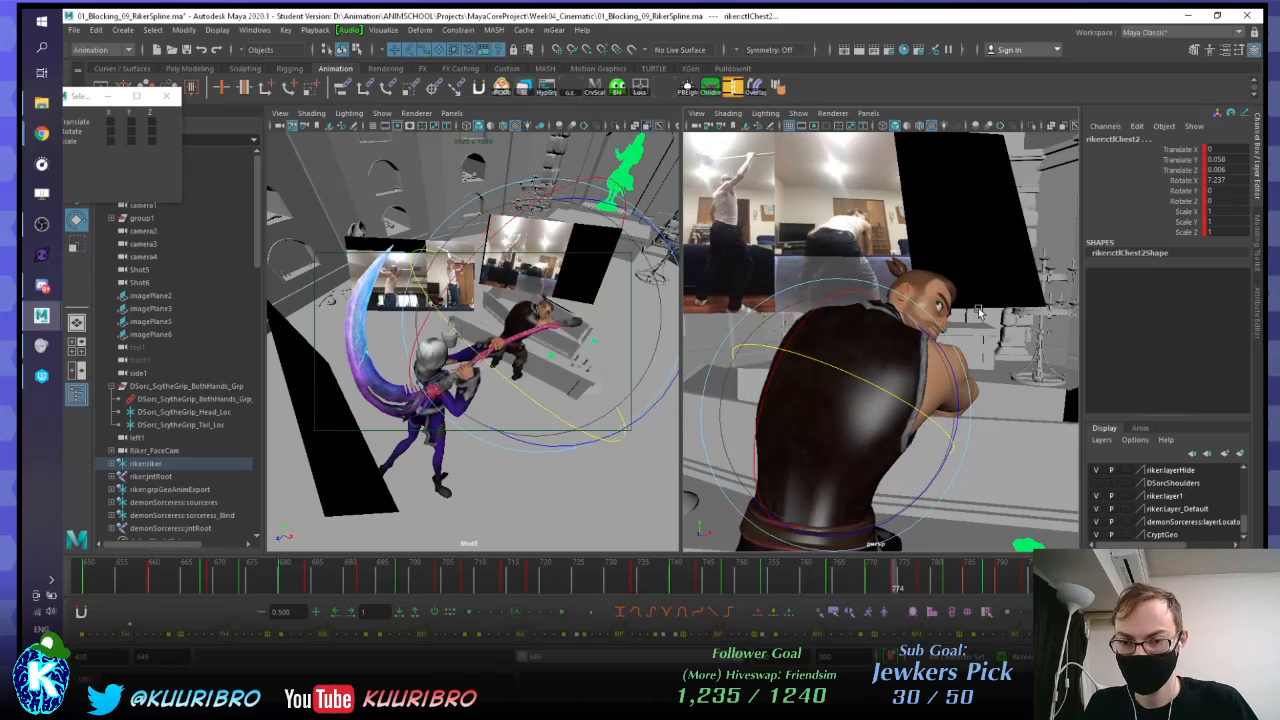
pyautogui.press('.')
pyautogui.press('.')
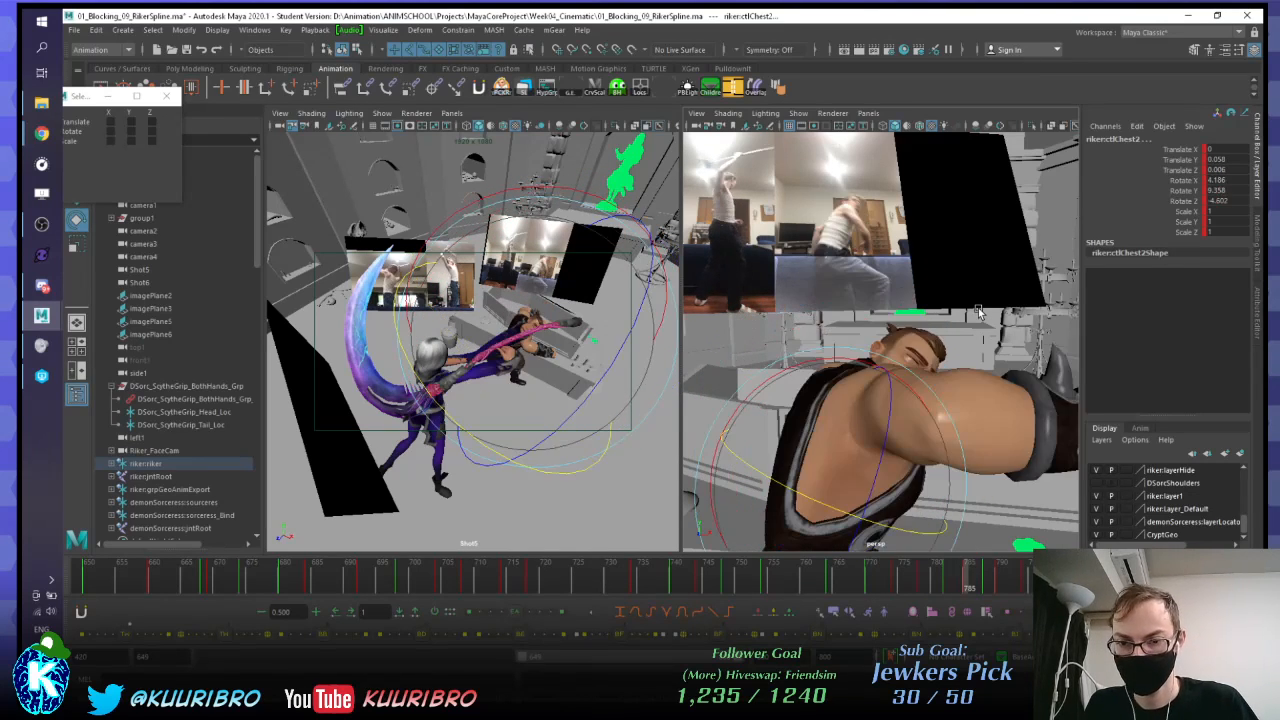
pyautogui.press('.')
pyautogui.keyDown('alt'); pyautogui.moveTo(995, 281); pyautogui.dragTo(900, 281, button='right'); pyautogui.keyUp('alt')
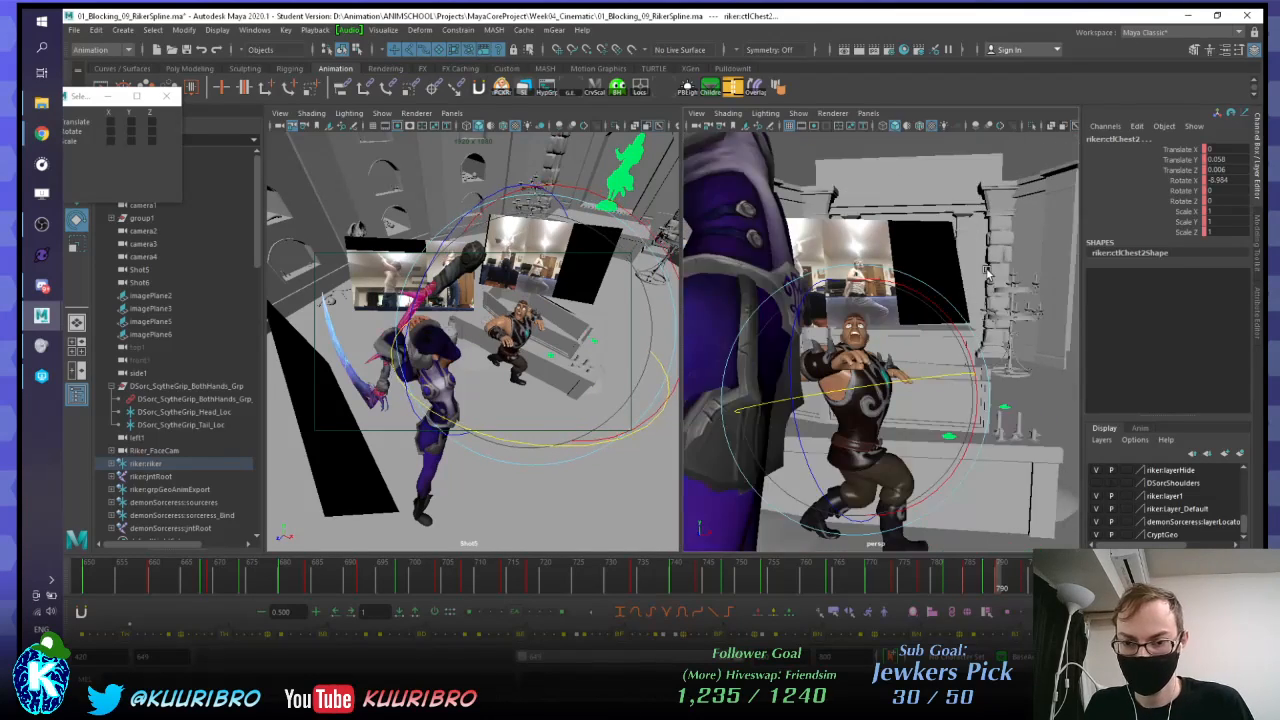
pyautogui.keyDown('alt'); pyautogui.moveTo(900, 281); pyautogui.dragTo(878, 295); pyautogui.keyUp('alt')
pyautogui.keyDown('alt'); pyautogui.moveTo(878, 295); pyautogui.dragTo(975, 300, button='middle'); pyautogui.keyUp('alt')
# Step: Scrub back through the shot and set the playback range to start at frame 669
pyautogui.moveTo(700, 580); pyautogui.dragTo(23, 549)
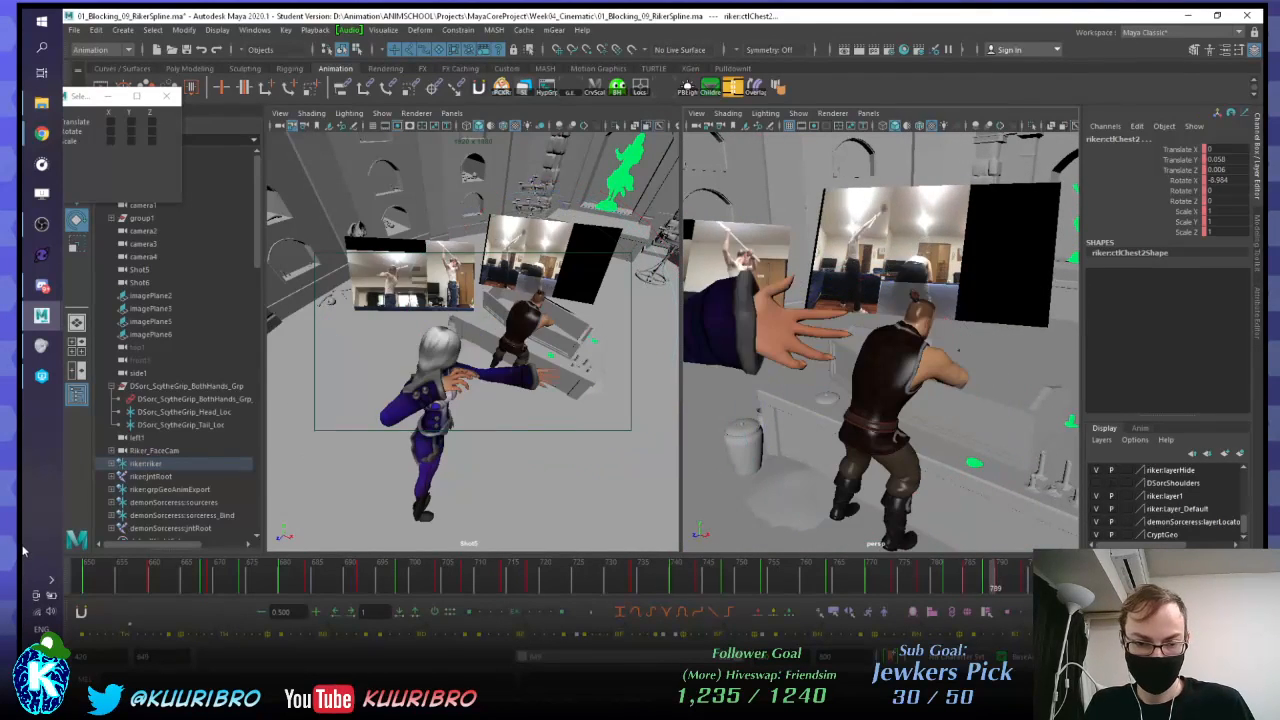
pyautogui.click(817, 155)
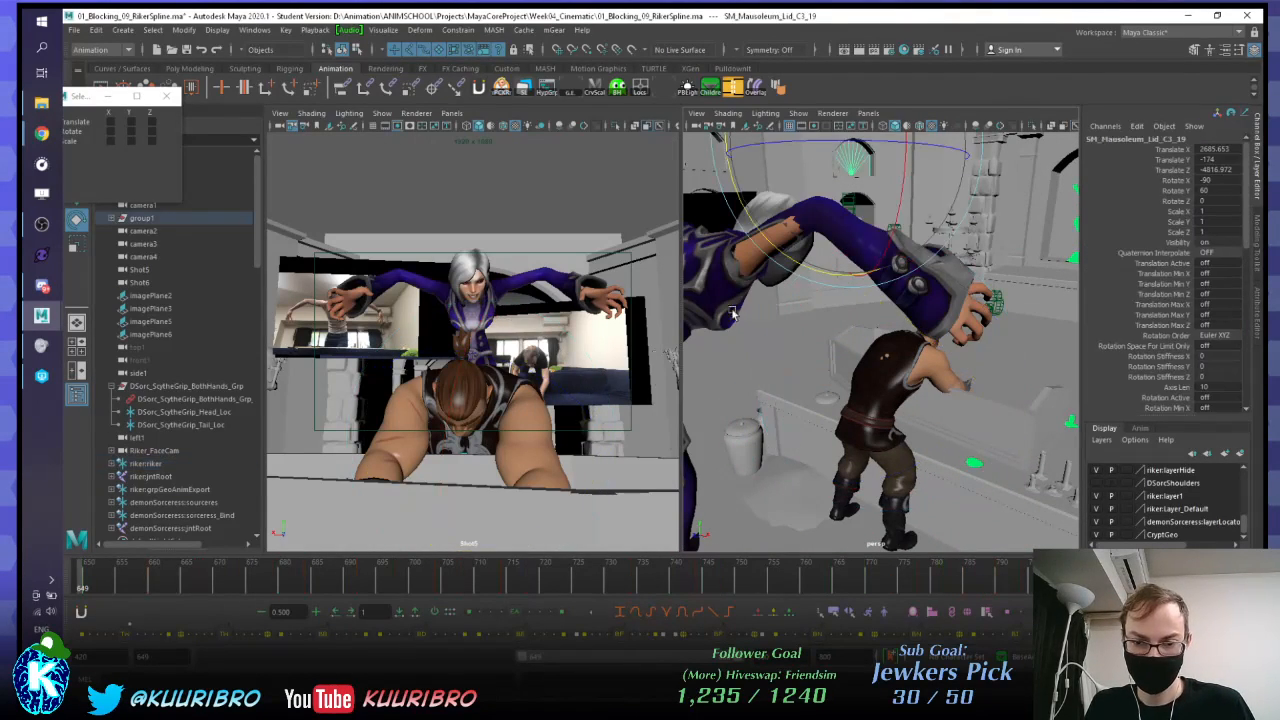
pyautogui.moveTo(23, 596)
pyautogui.mouseDown()
pyautogui.moveTo(33, 582)
pyautogui.moveTo(331, 580)
pyautogui.moveTo(184, 592)
pyautogui.moveTo(212, 588)
pyautogui.mouseUp()
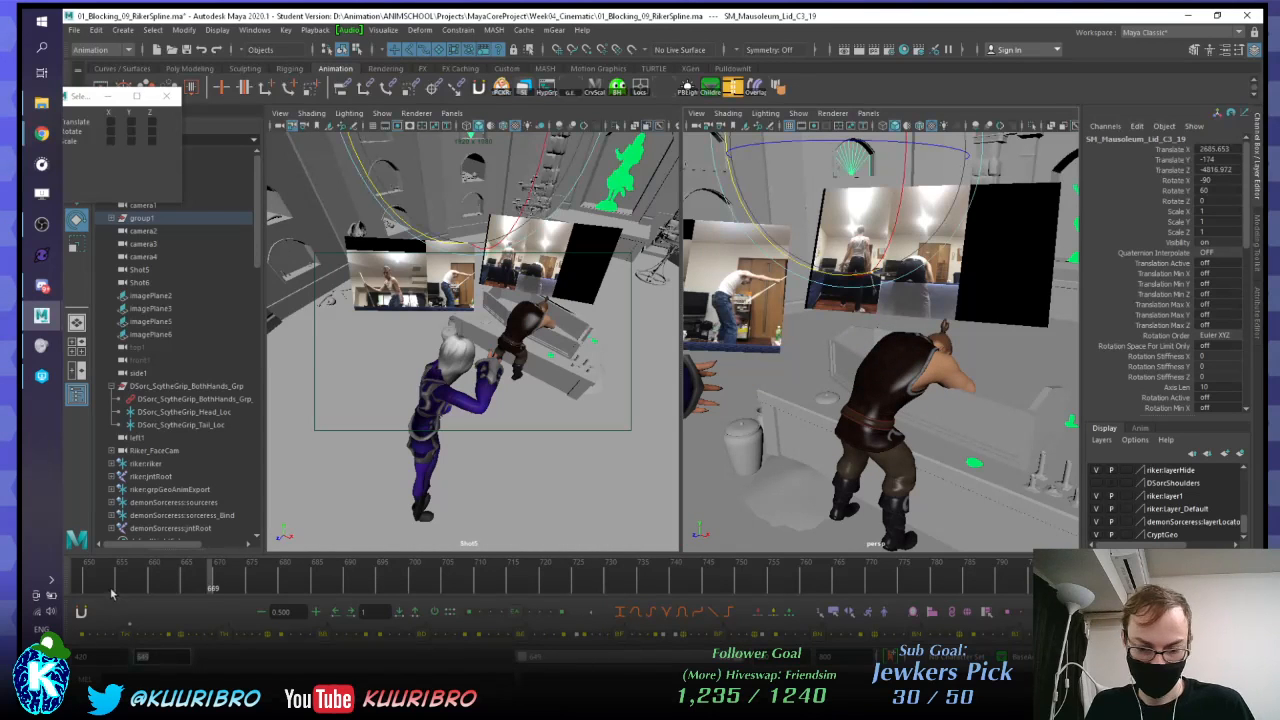
pyautogui.write('669')
pyautogui.press('Return')
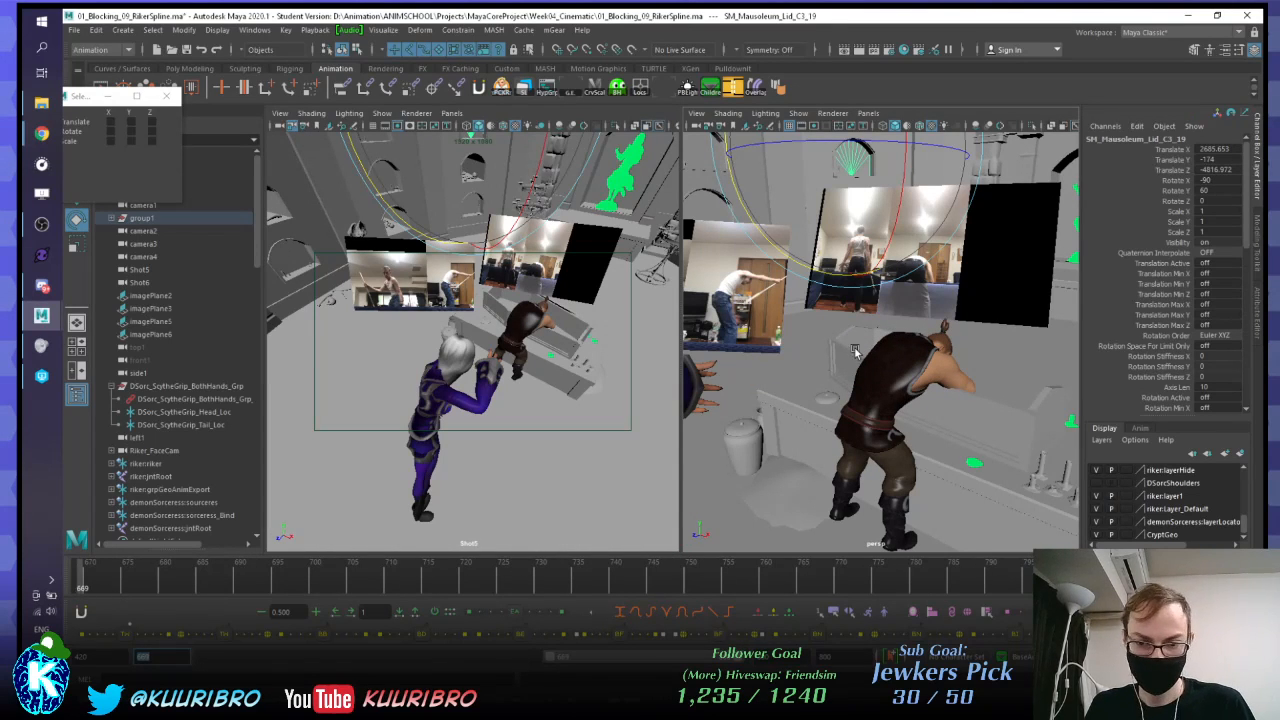
# Step: Deselect all scene objects and enlarge the Shot5 camera view with its gate mask turned on
pyautogui.keyDown('alt'); pyautogui.moveTo(855, 350); pyautogui.dragTo(829, 360); pyautogui.keyUp('alt')
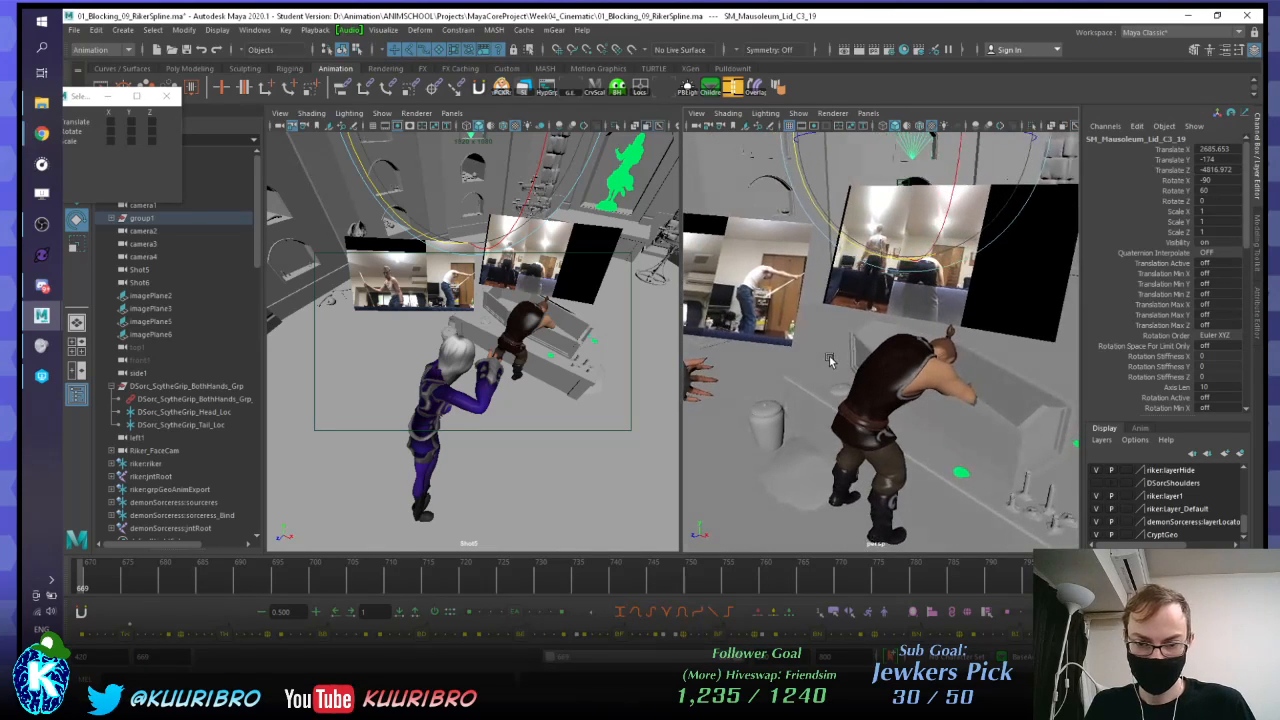
pyautogui.click(851, 347)
pyautogui.click(636, 487)
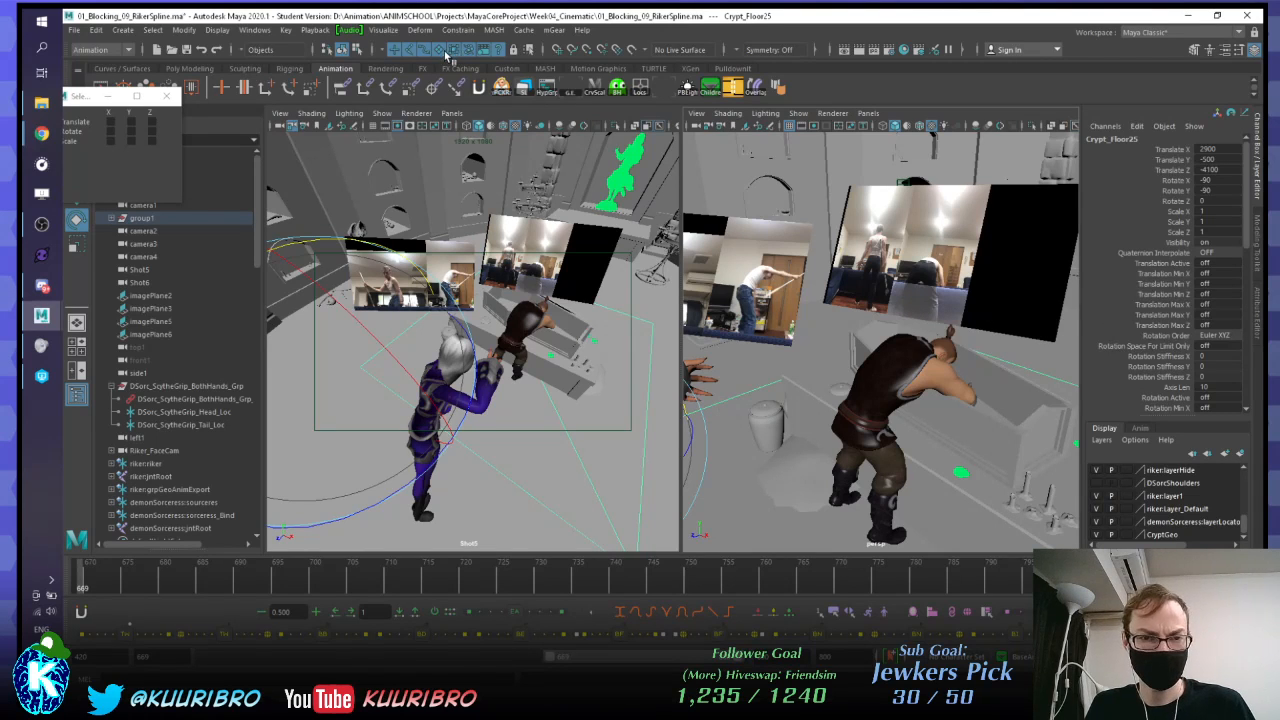
pyautogui.click(810, 336)
pyautogui.press('space')
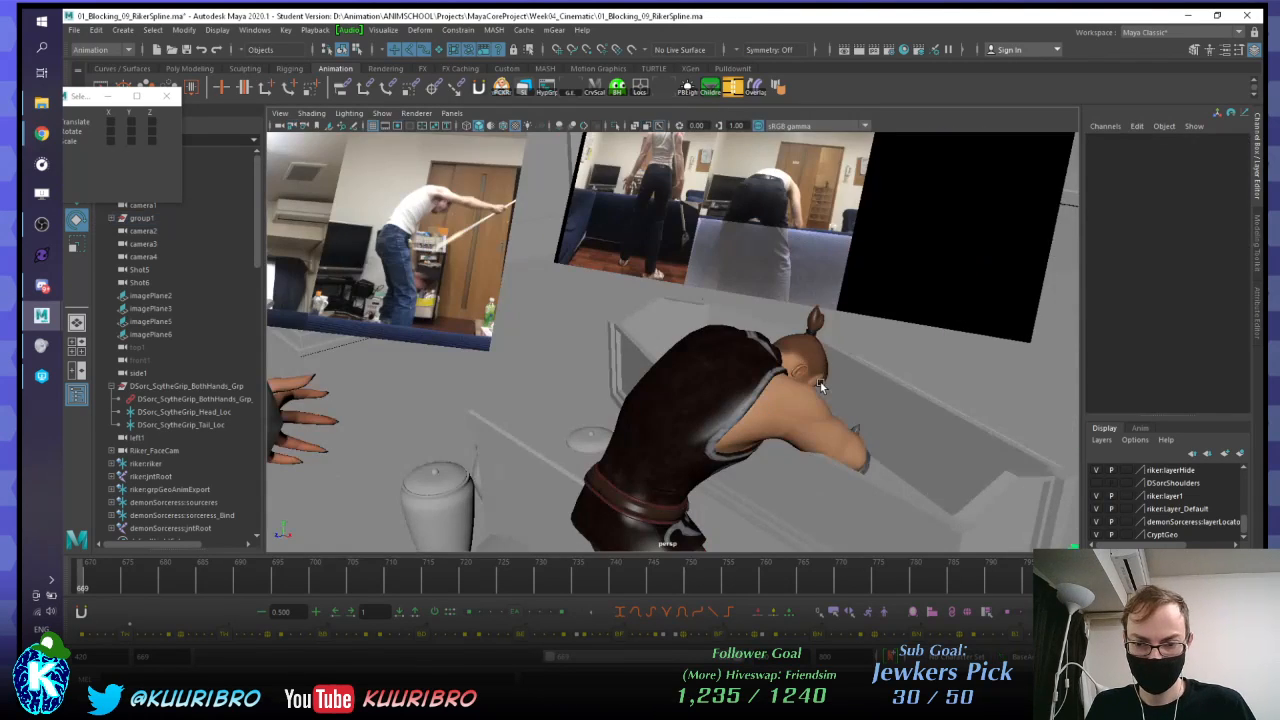
pyautogui.press('space')
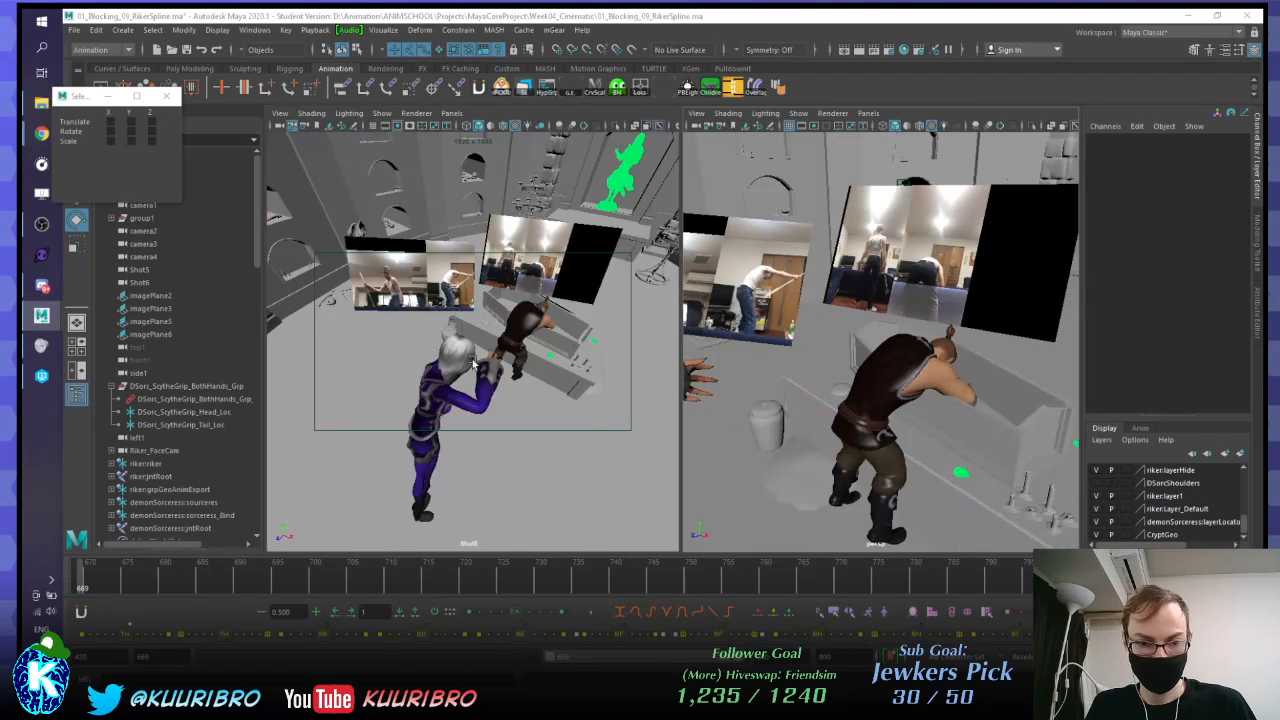
pyautogui.press('space')
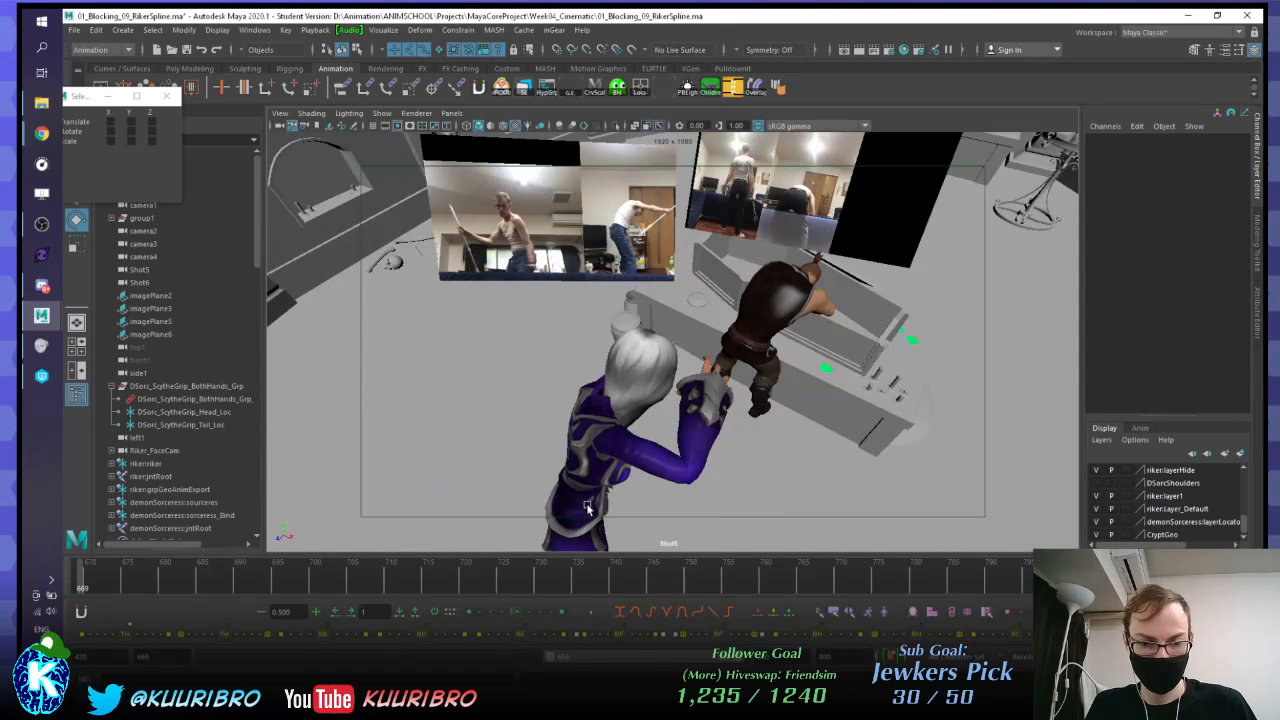
pyautogui.click(409, 128)
# Step: Playblast the Shot5 camera view over frames 669 to 800
pyautogui.rightClick(194, 580)
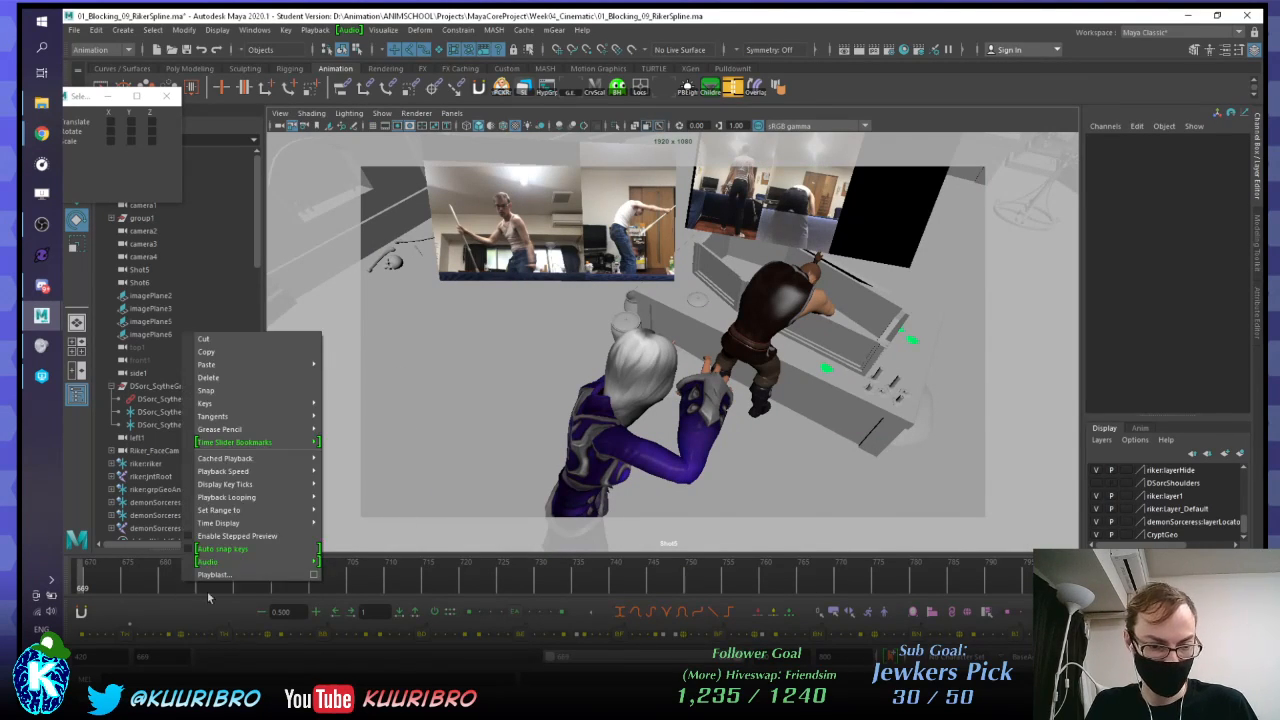
pyautogui.click(292, 578)
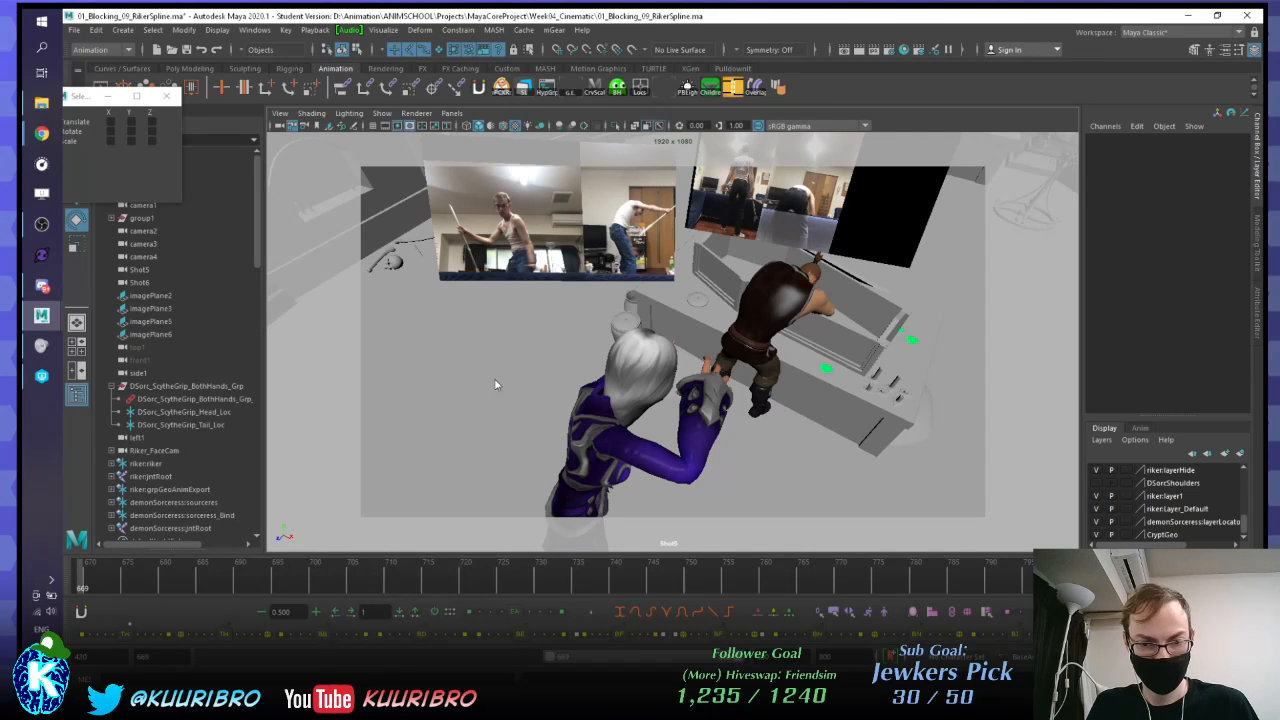
pyautogui.click(634, 368)
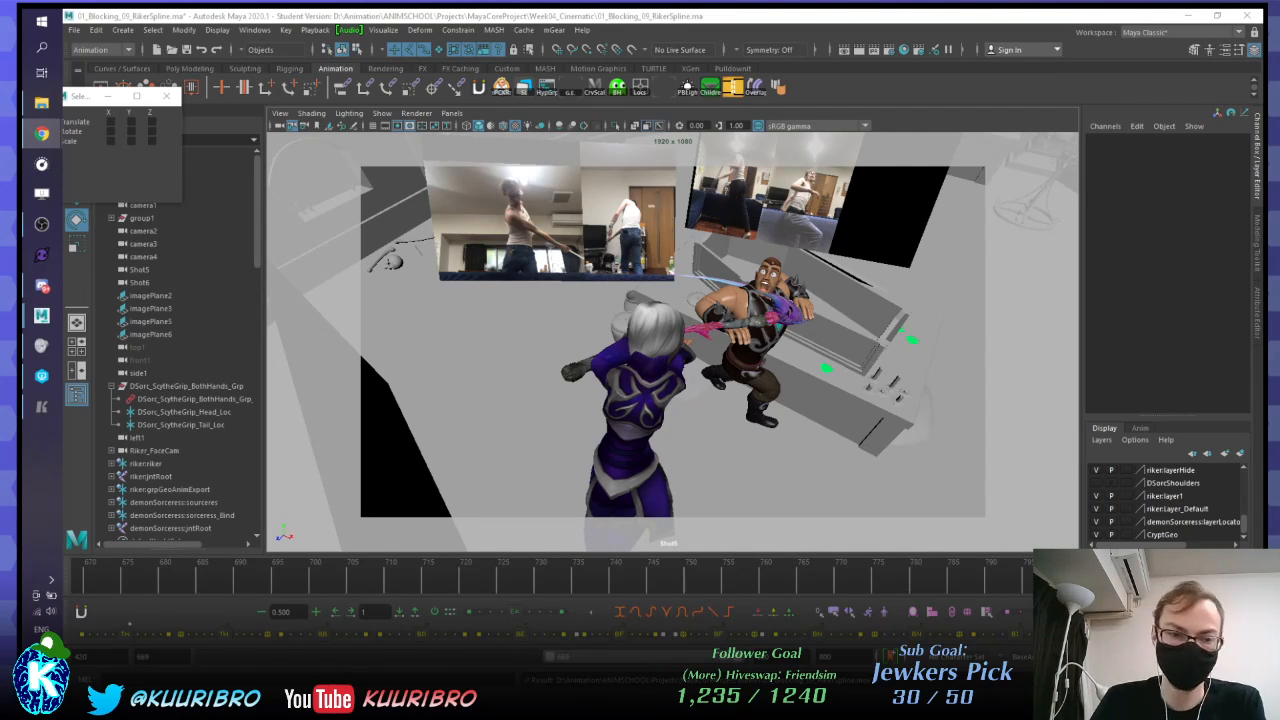
# Step: Switch to Keyframe MP, review the 01_Blocking_09_RikerSpline.mov playblast in a large window, and close the player
pyautogui.click(42, 403)
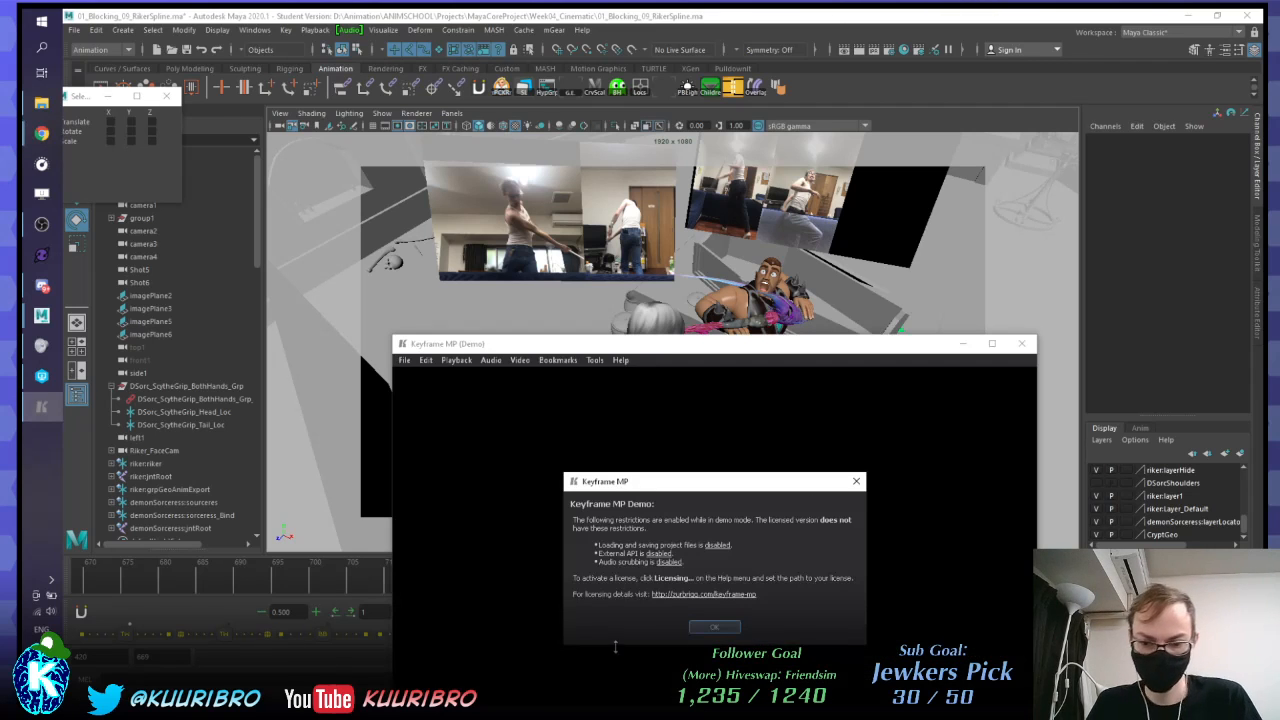
pyautogui.doubleClick(714, 342)
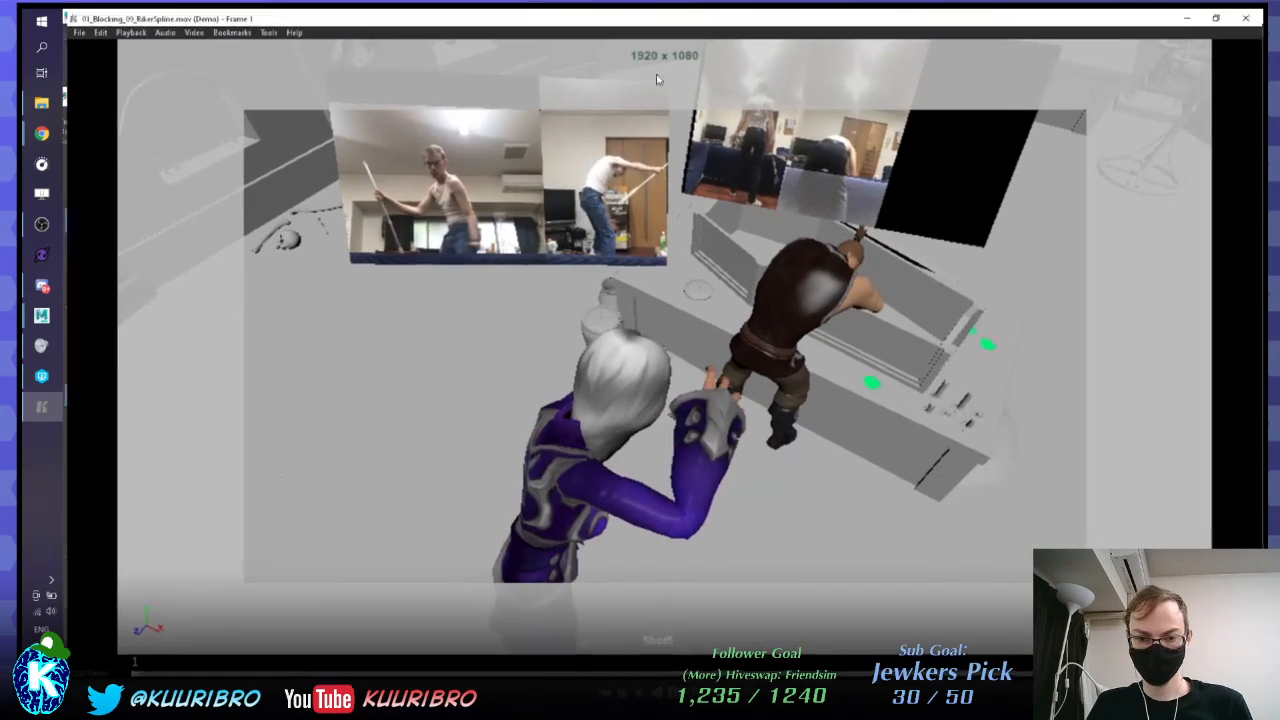
pyautogui.press('space')
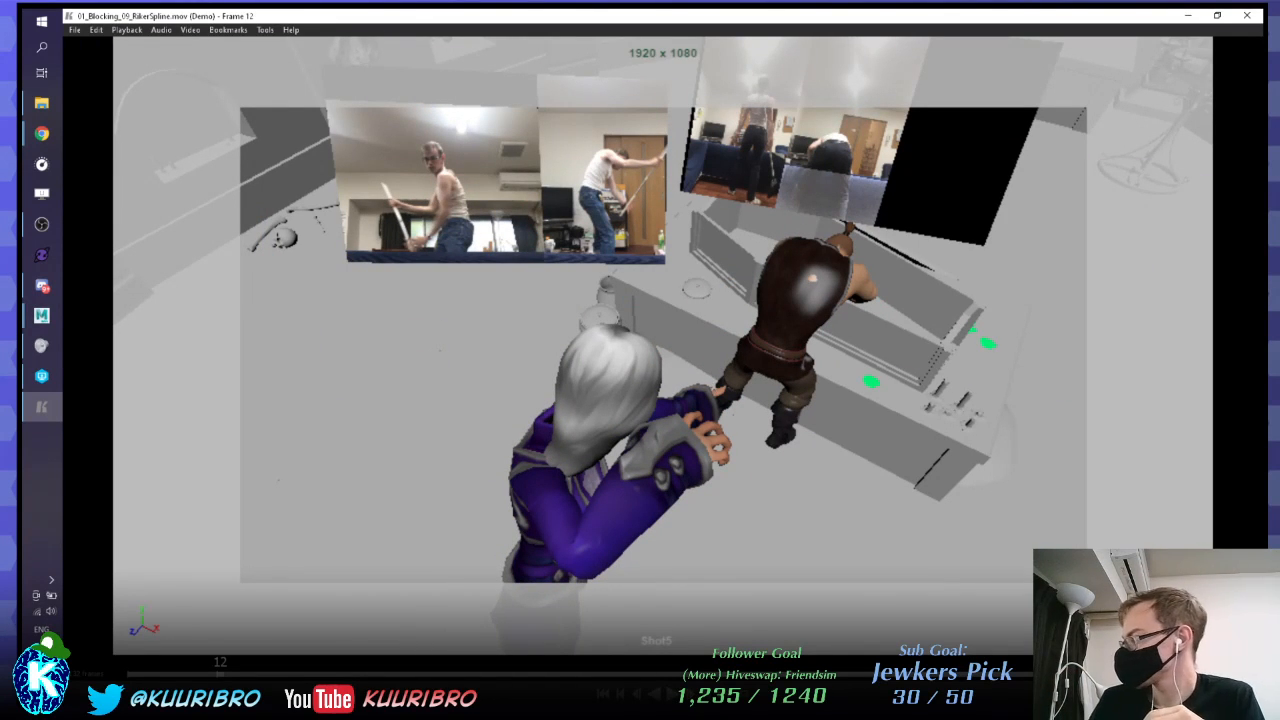
pyautogui.moveTo(333, 10); pyautogui.dragTo(362, 134)
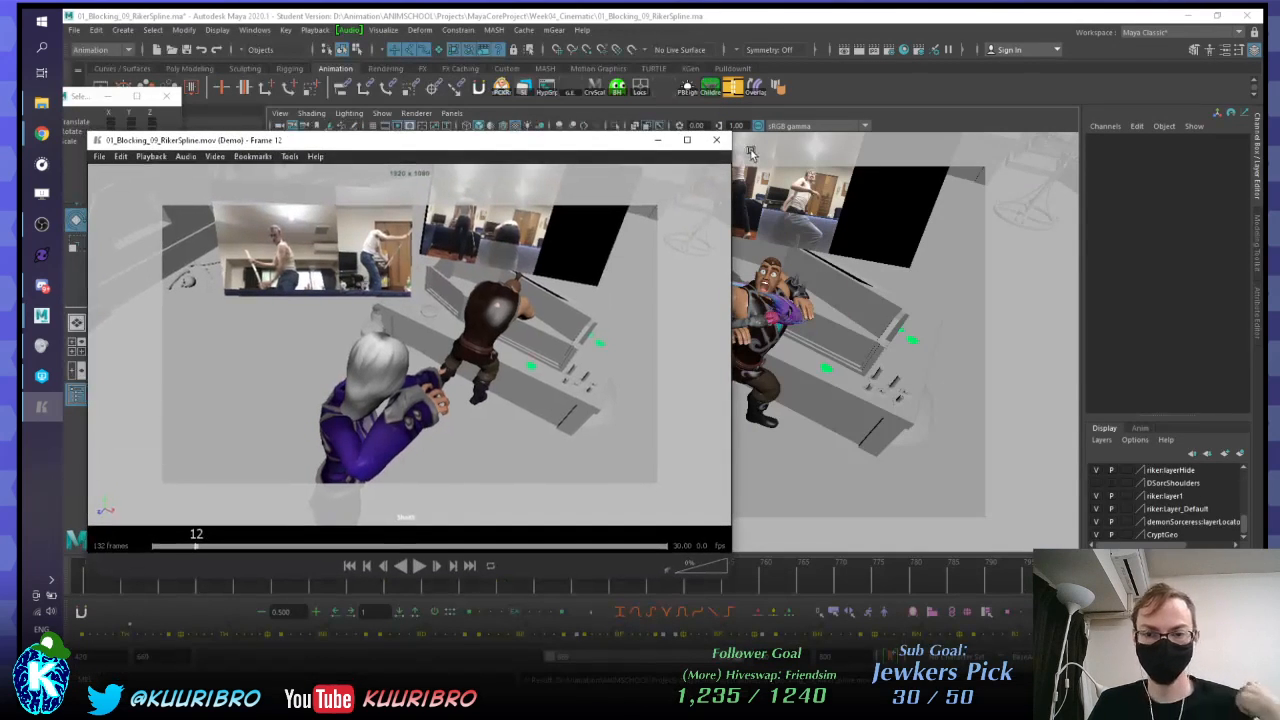
pyautogui.click(718, 138)
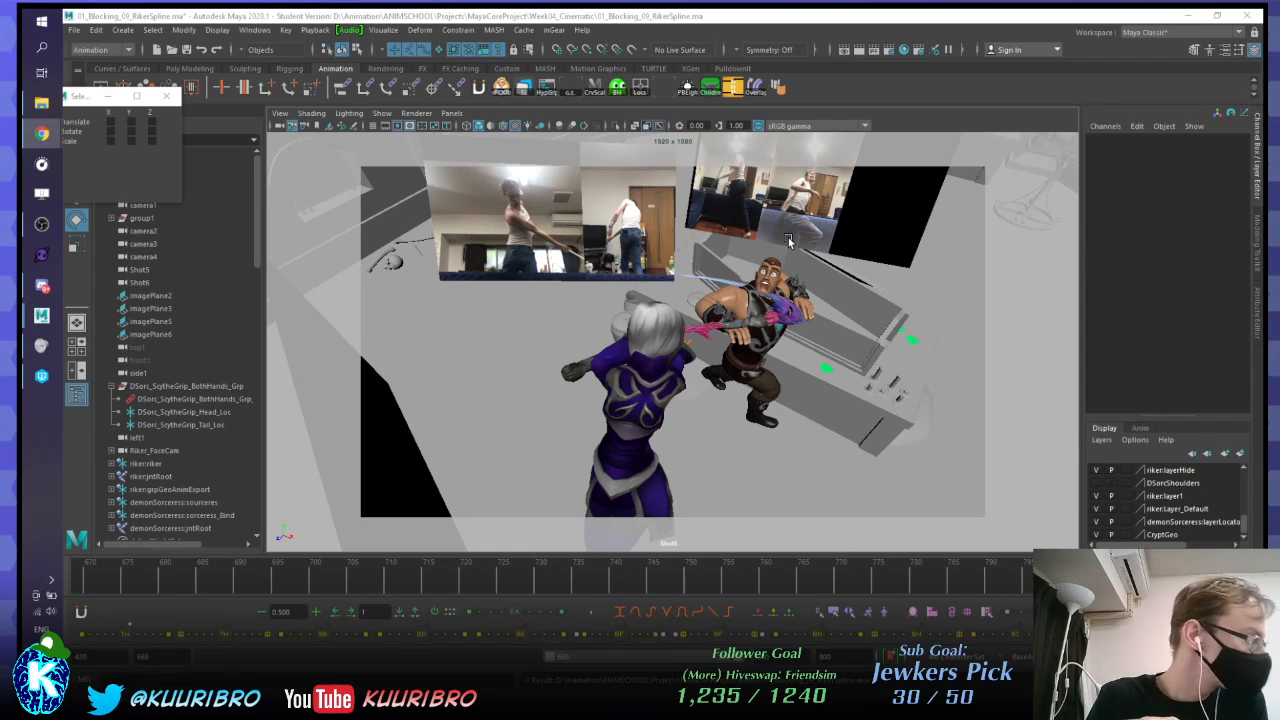
# Step: Switch to Discord, look through the AnimSchool server's channel list, and return to Maya
pyautogui.moveTo(164, 582); pyautogui.dragTo(1056, 555)
pyautogui.click(42, 262)
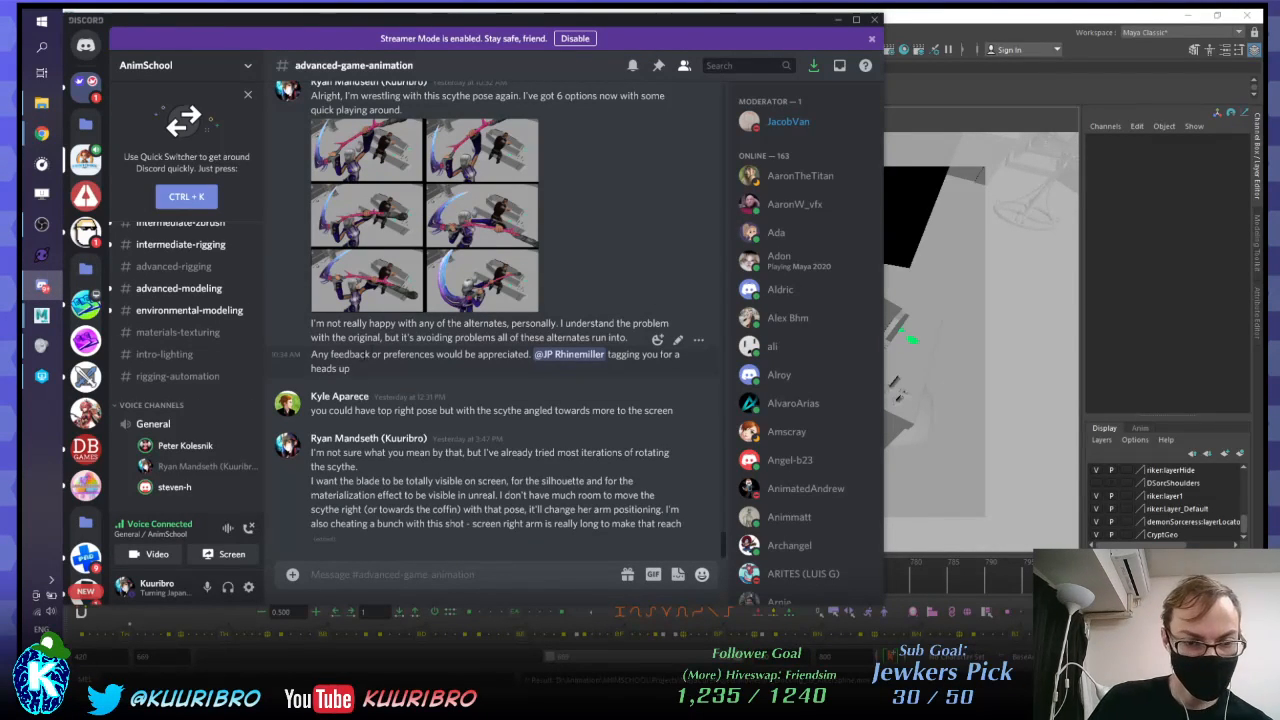
pyautogui.scroll(6, 192, 311)
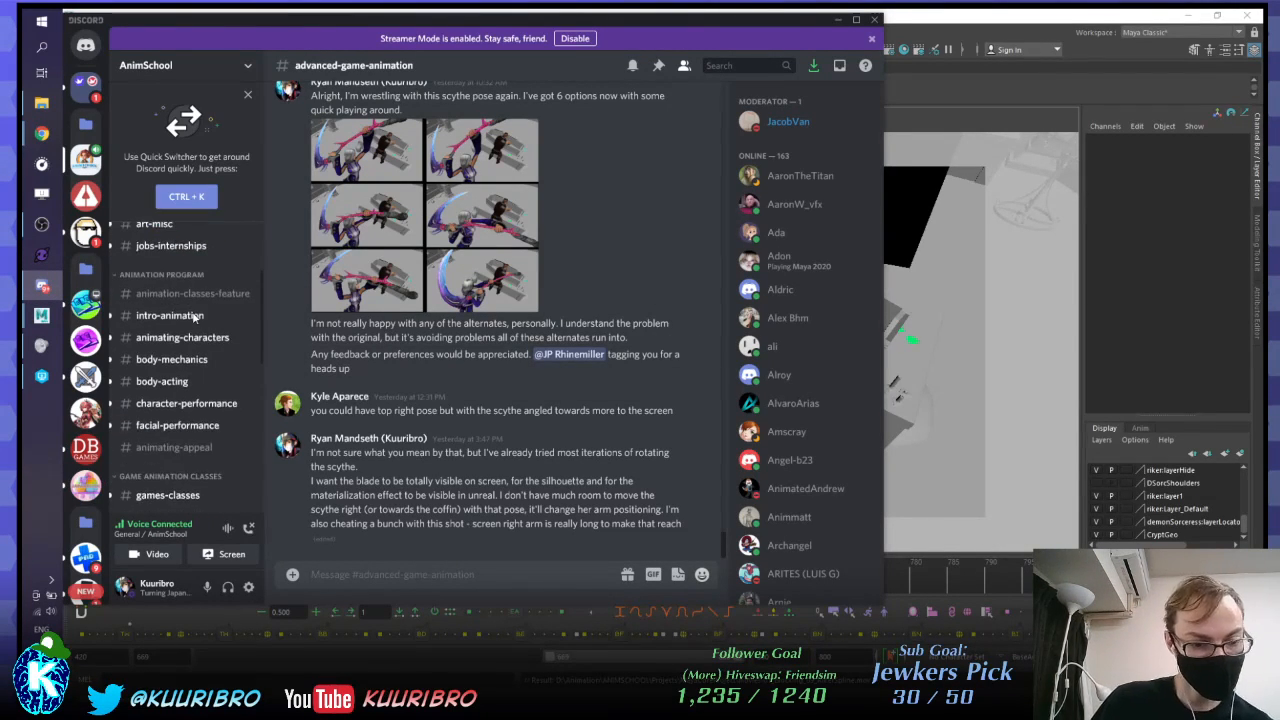
pyautogui.scroll(-6, 192, 330)
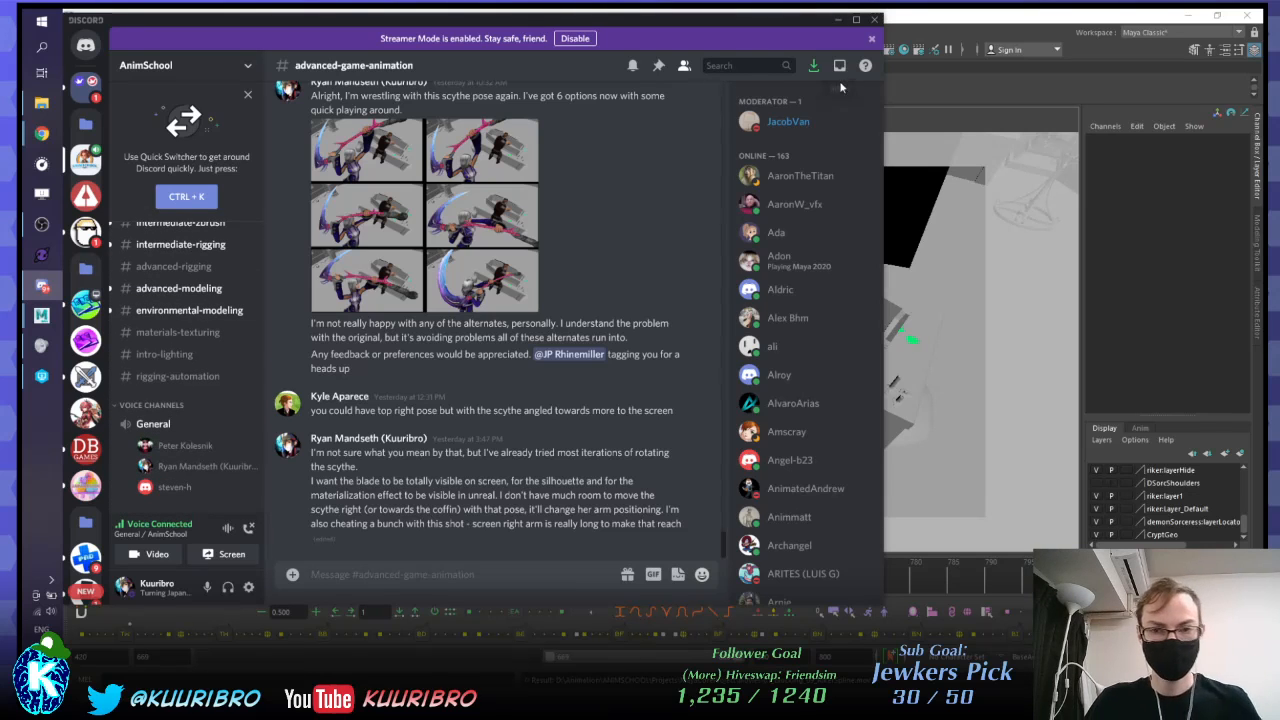
pyautogui.click(838, 21)
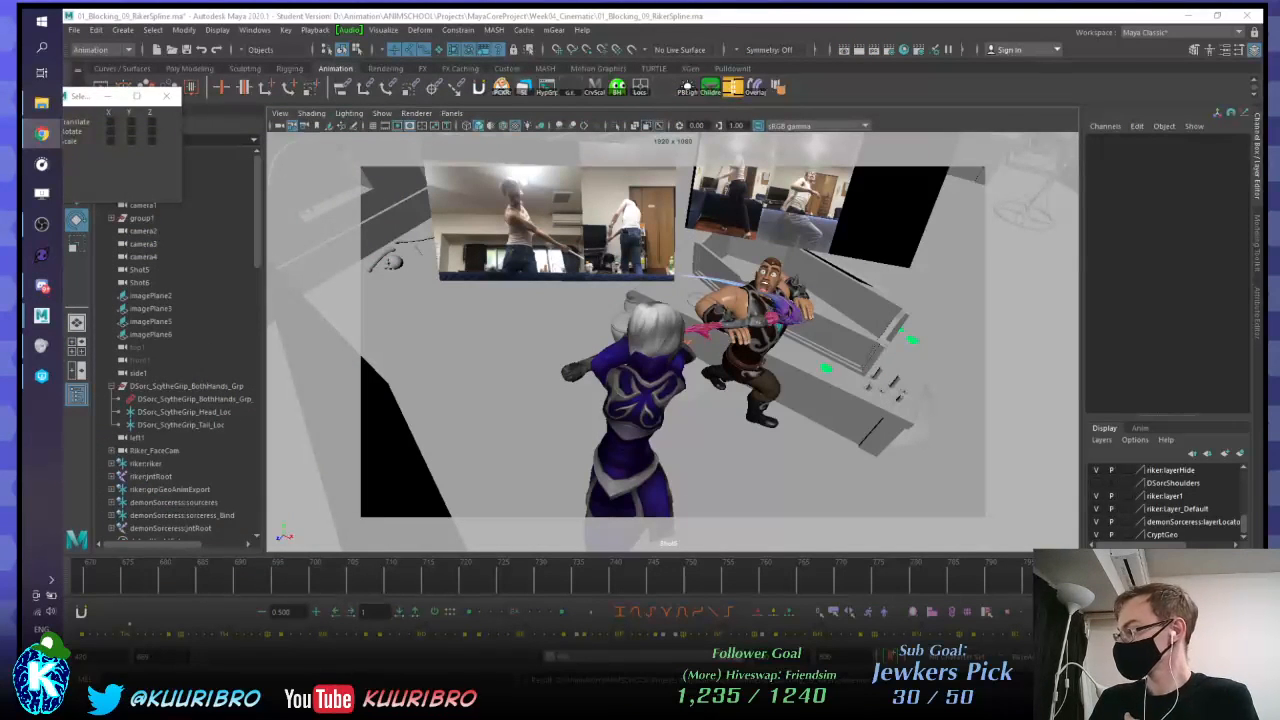
# Step: Return to frame 669 and save the scene, accepting the student version notice
pyautogui.moveTo(214, 593)
pyautogui.mouseDown()
pyautogui.moveTo(493, 552)
pyautogui.moveTo(1083, 546)
pyautogui.moveTo(82, 546)
pyautogui.mouseUp()
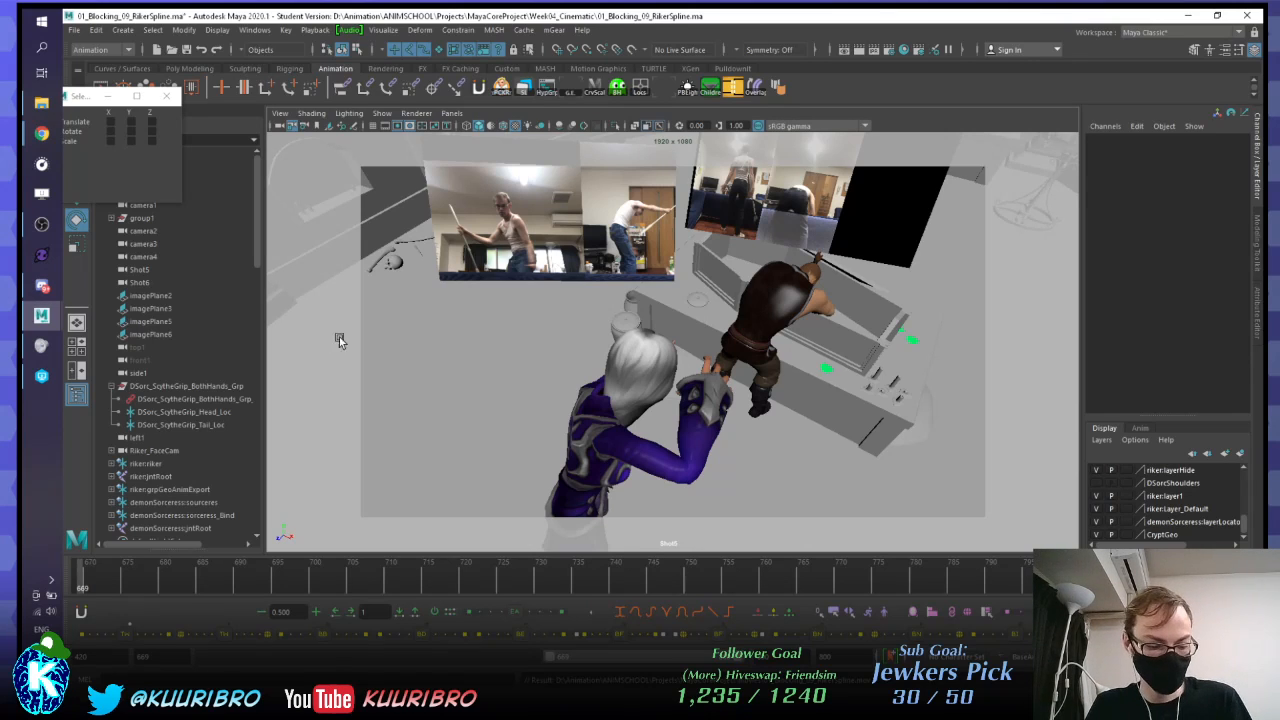
pyautogui.click(42, 23)
pyautogui.click(800, 326)
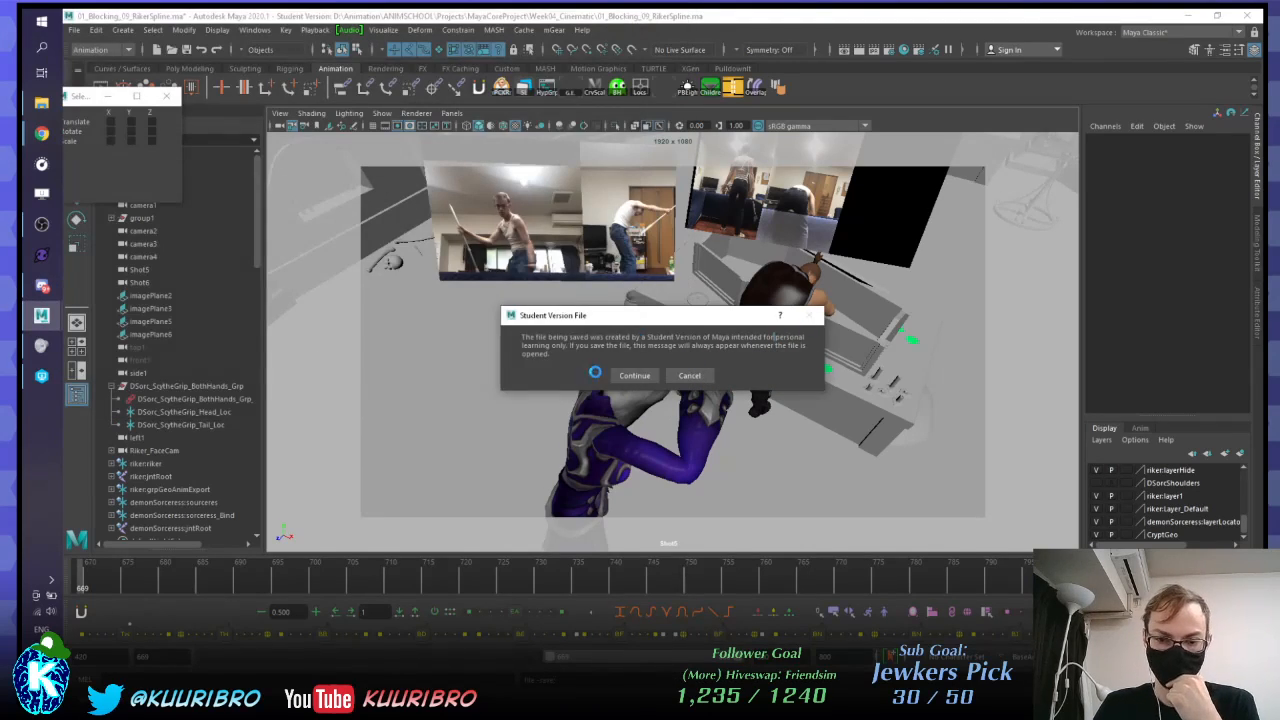
pyautogui.click(626, 375)
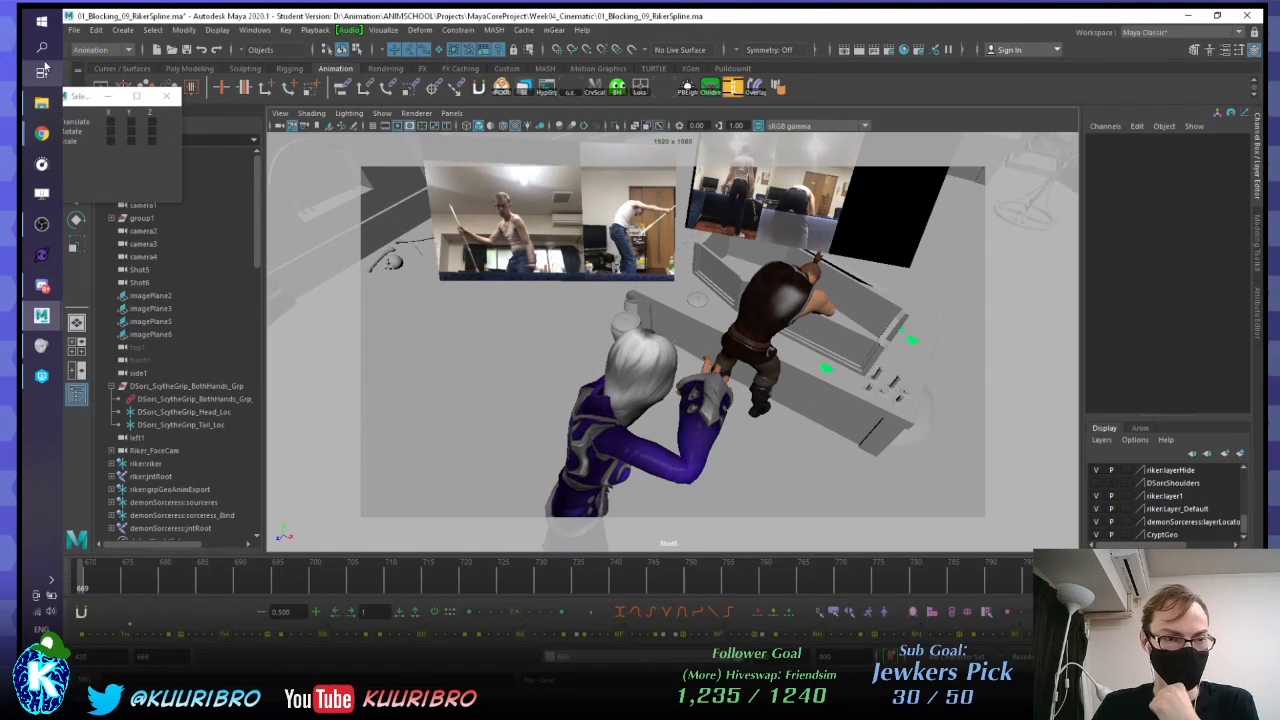
# Step: Search Windows for "epic" and launch the Epic Games Launcher
pyautogui.click(40, 72)
pyautogui.click(41, 47)
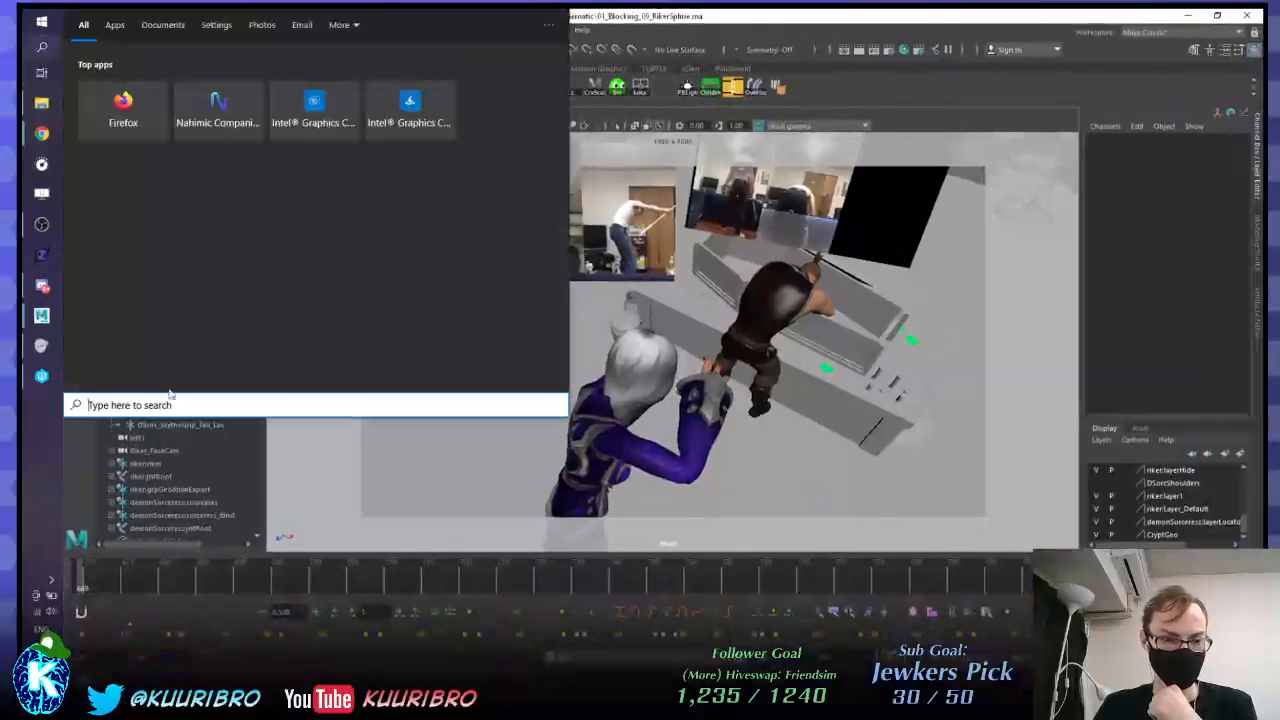
pyautogui.write('epic')
pyautogui.press('Return')
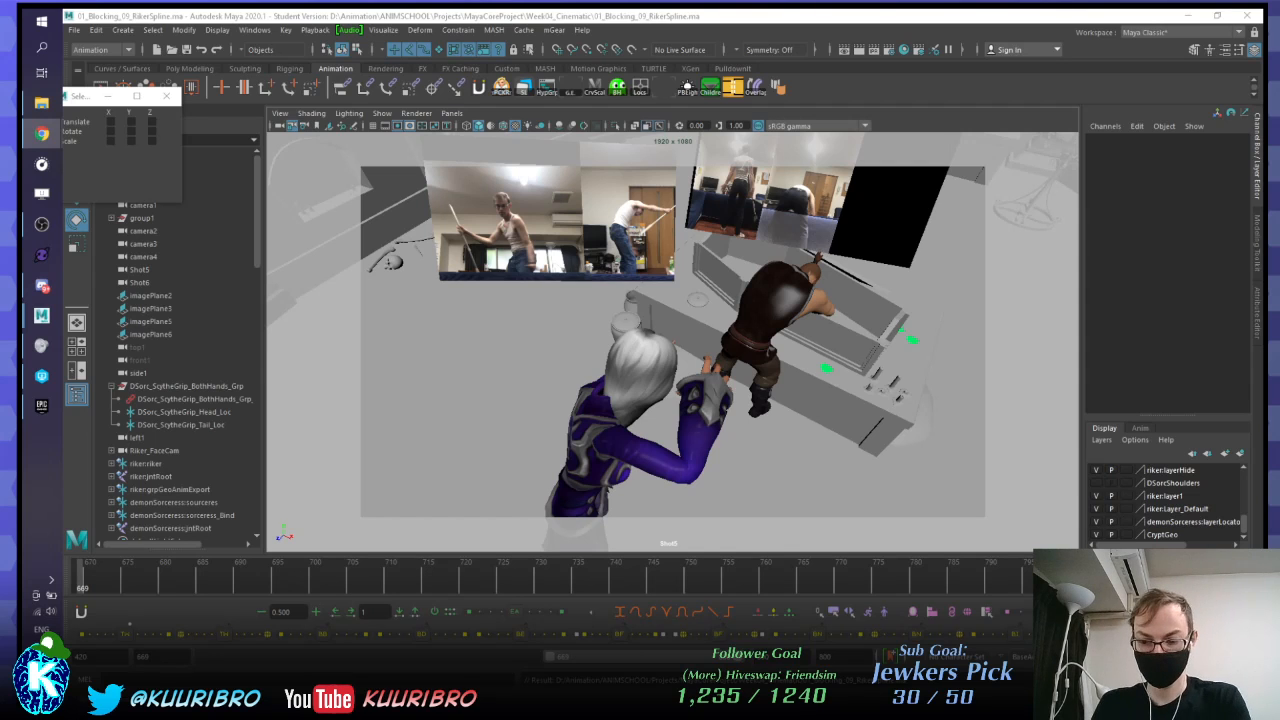
# Step: Shrink the Maya window and open the AGA_Cinematic project stored in Perforce_UnrealProj from the Unreal Engine library
pyautogui.doubleClick(922, 12)
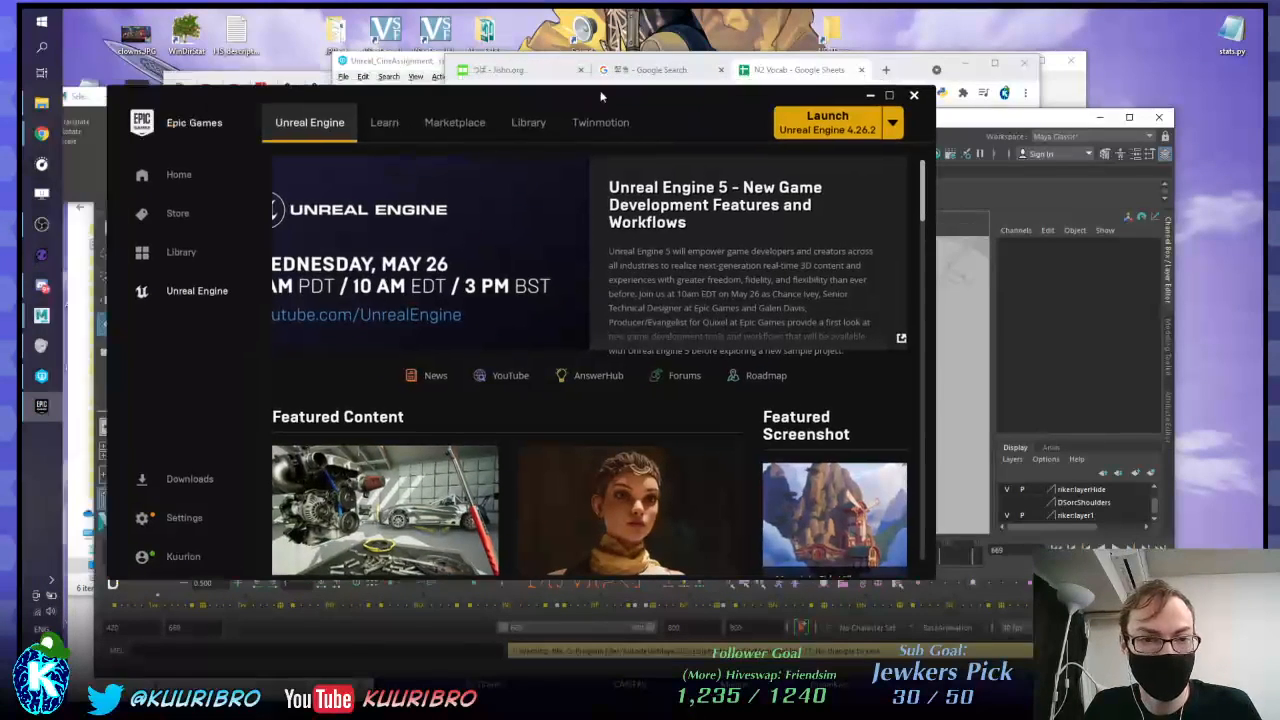
pyautogui.click(528, 128)
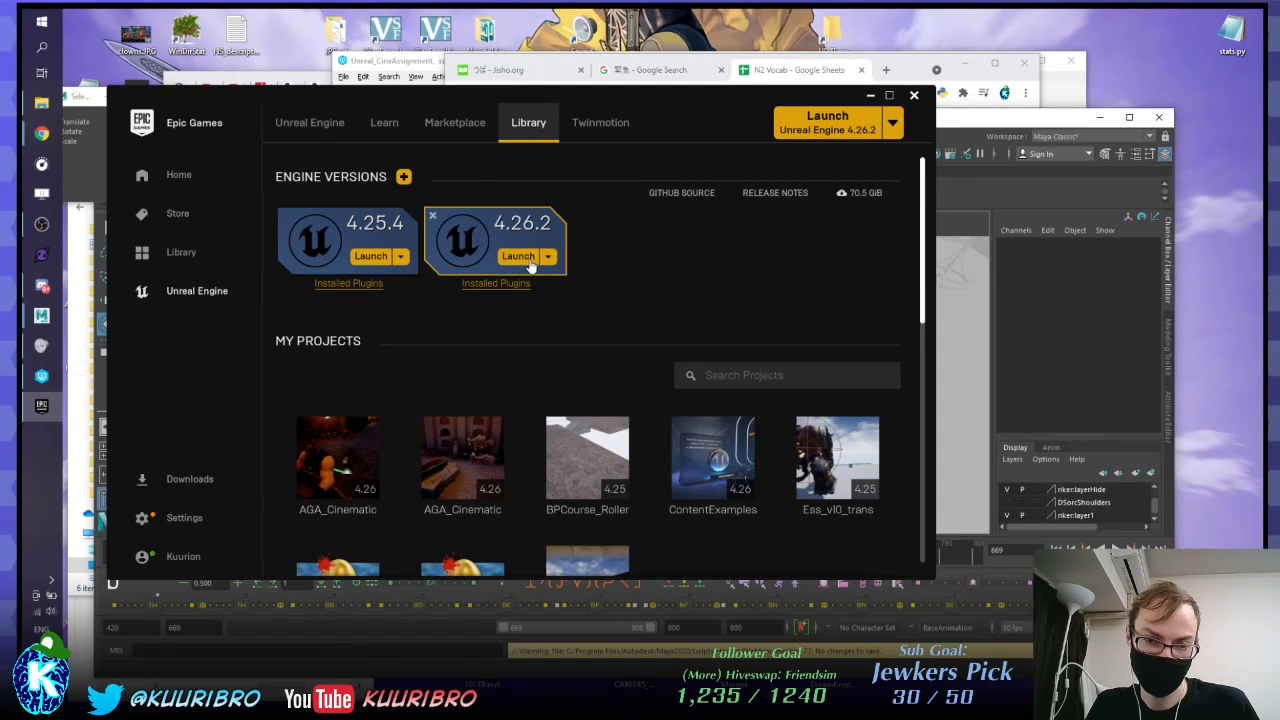
pyautogui.scroll(-1, 410, 475)
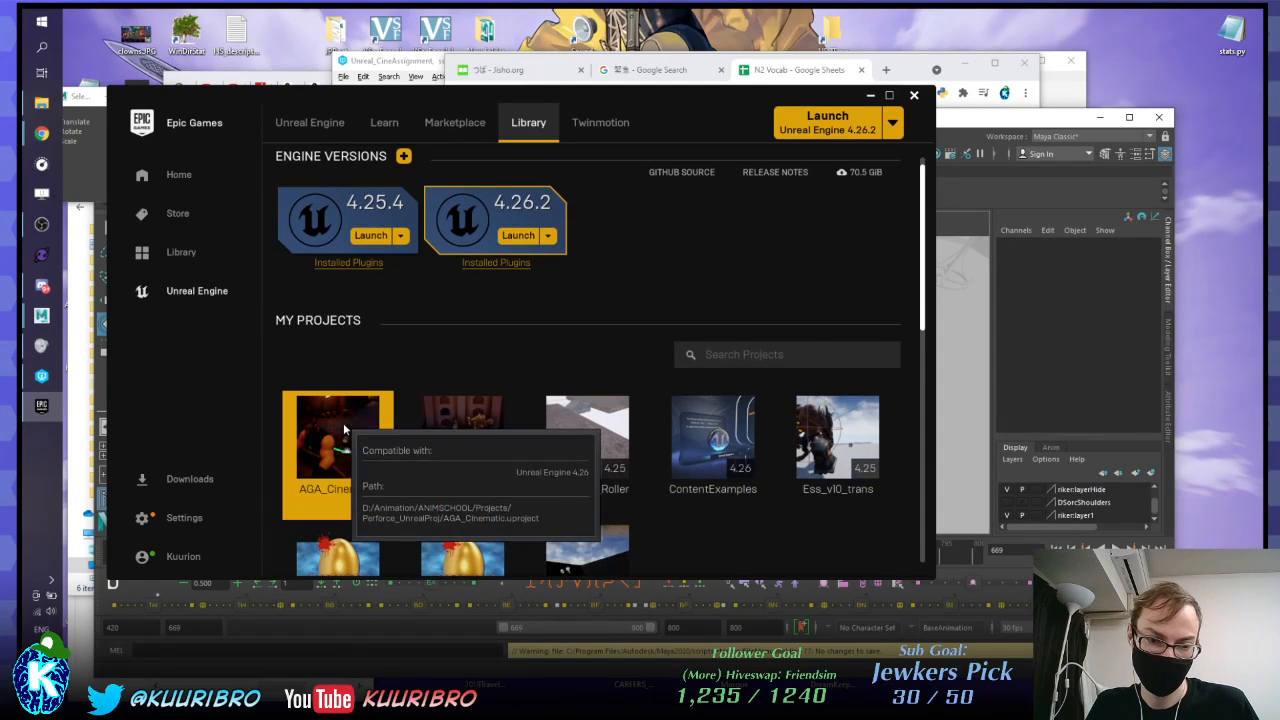
pyautogui.doubleClick(343, 423)
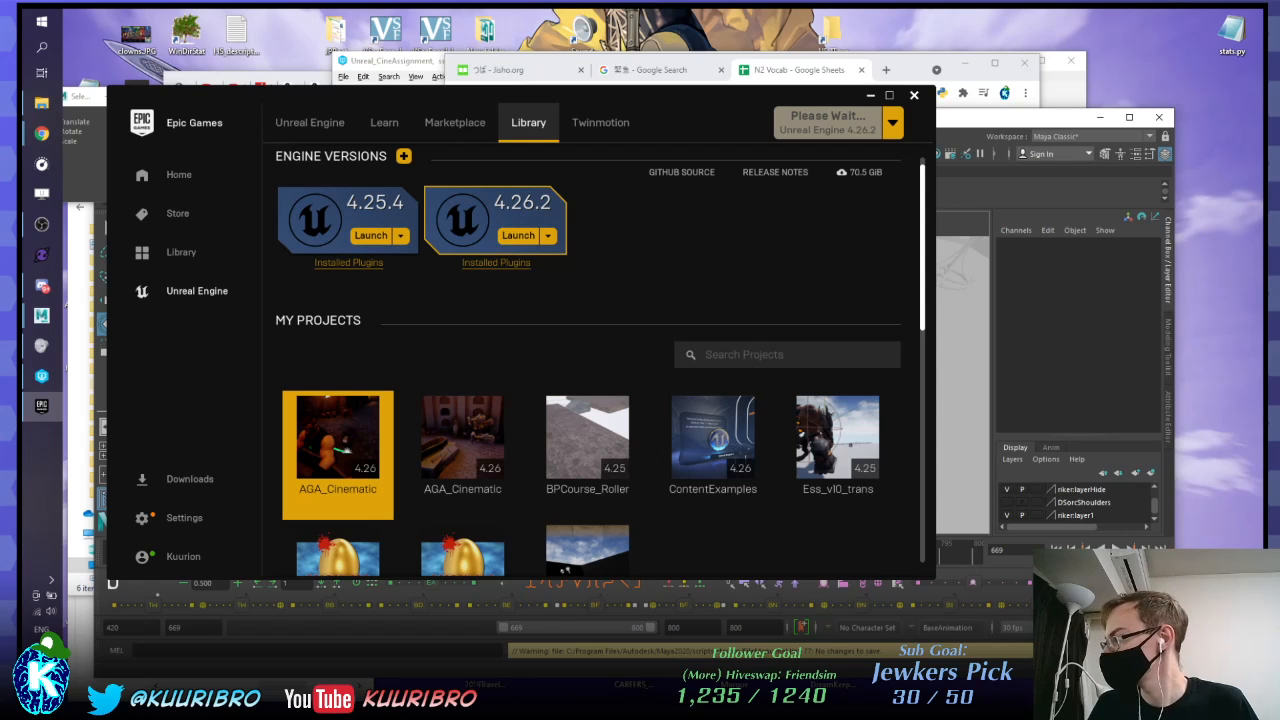
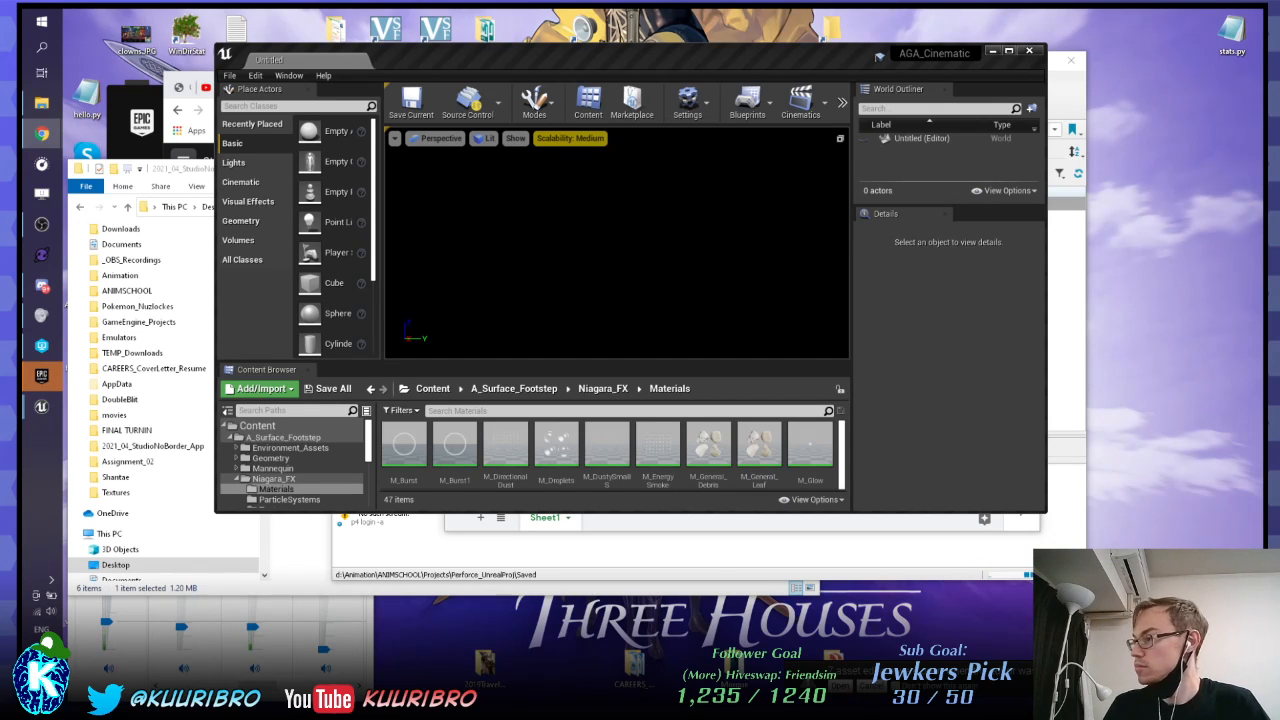
# Step: Move the Discord window off this screen and maximize the AGA_Cinematic Unreal editor
pyautogui.hotkey('alt', 'Tab')
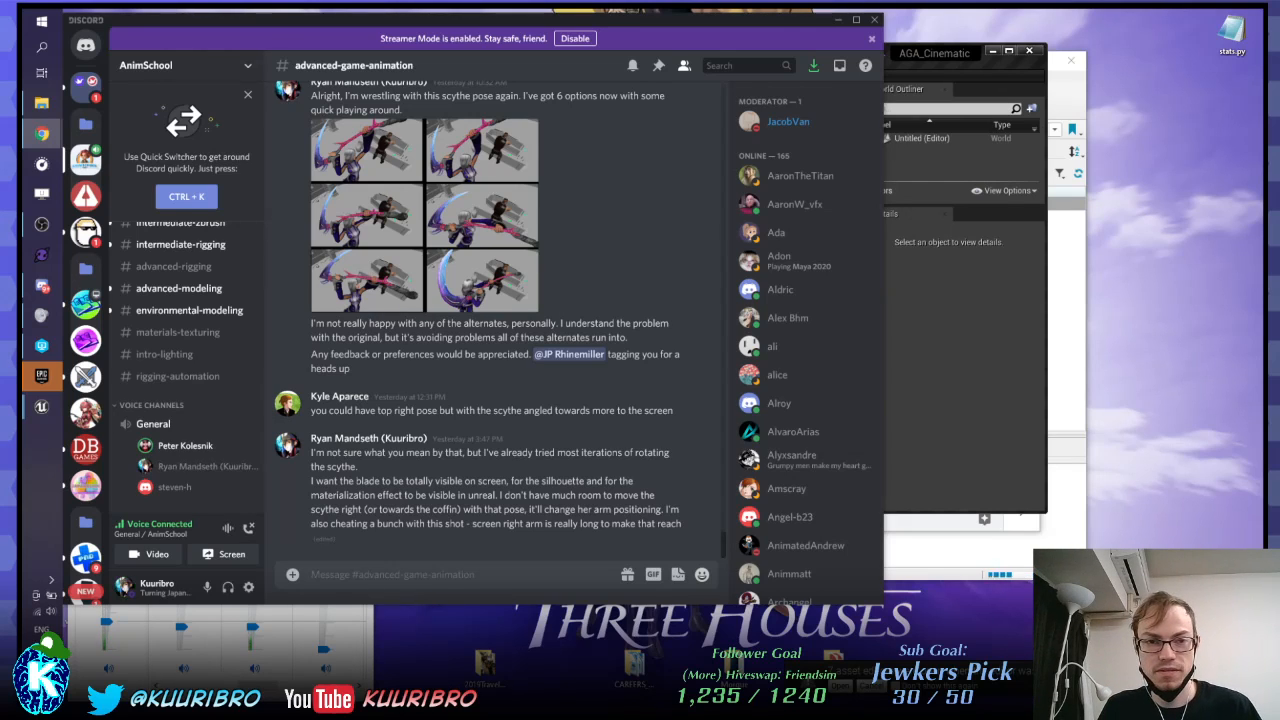
pyautogui.moveTo(344, 24); pyautogui.dragTo(1279, 110)
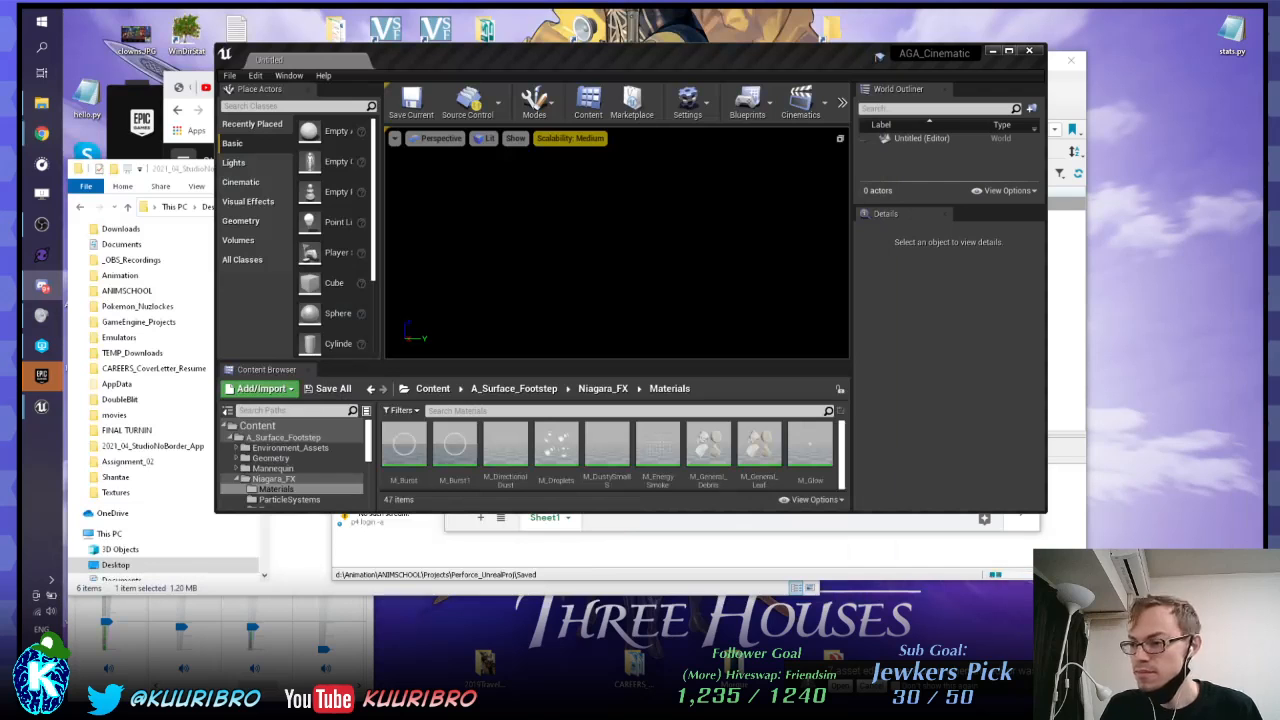
pyautogui.doubleClick(700, 60)
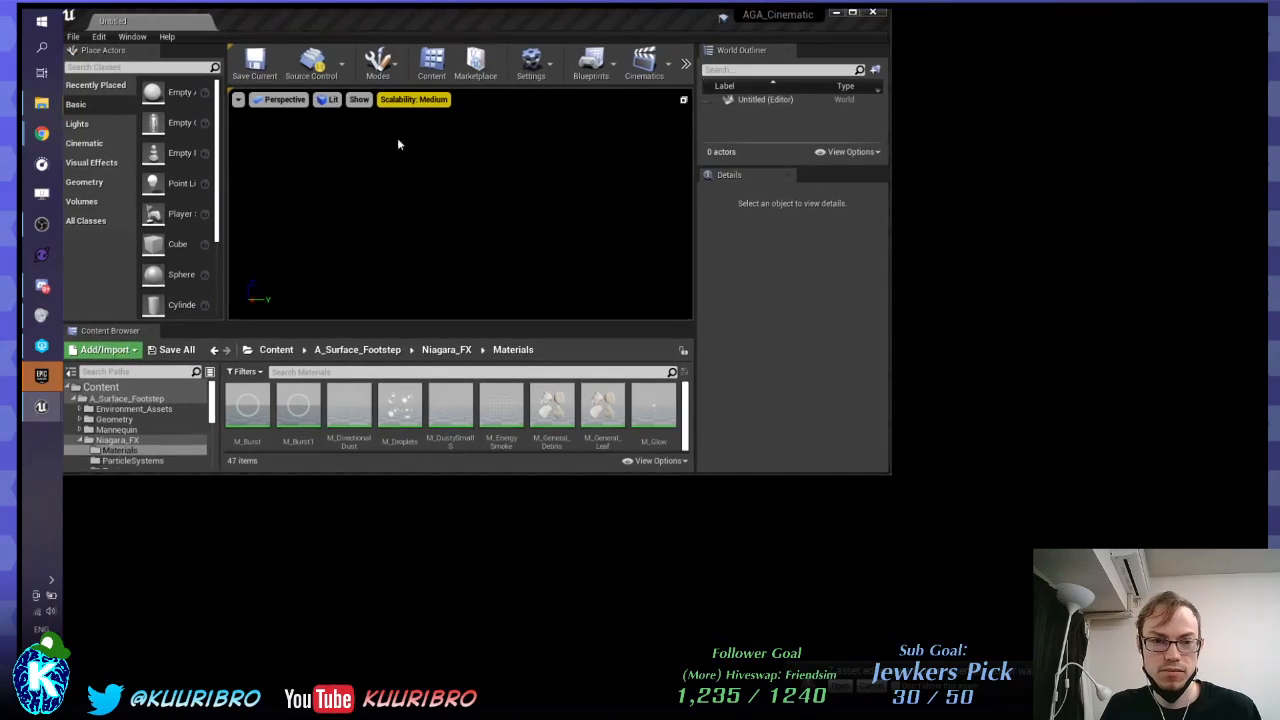
# Step: Browse the project content to the animator's own folder under Cinematics_Assignment and open its scene level
pyautogui.scroll(-2, 137, 597)
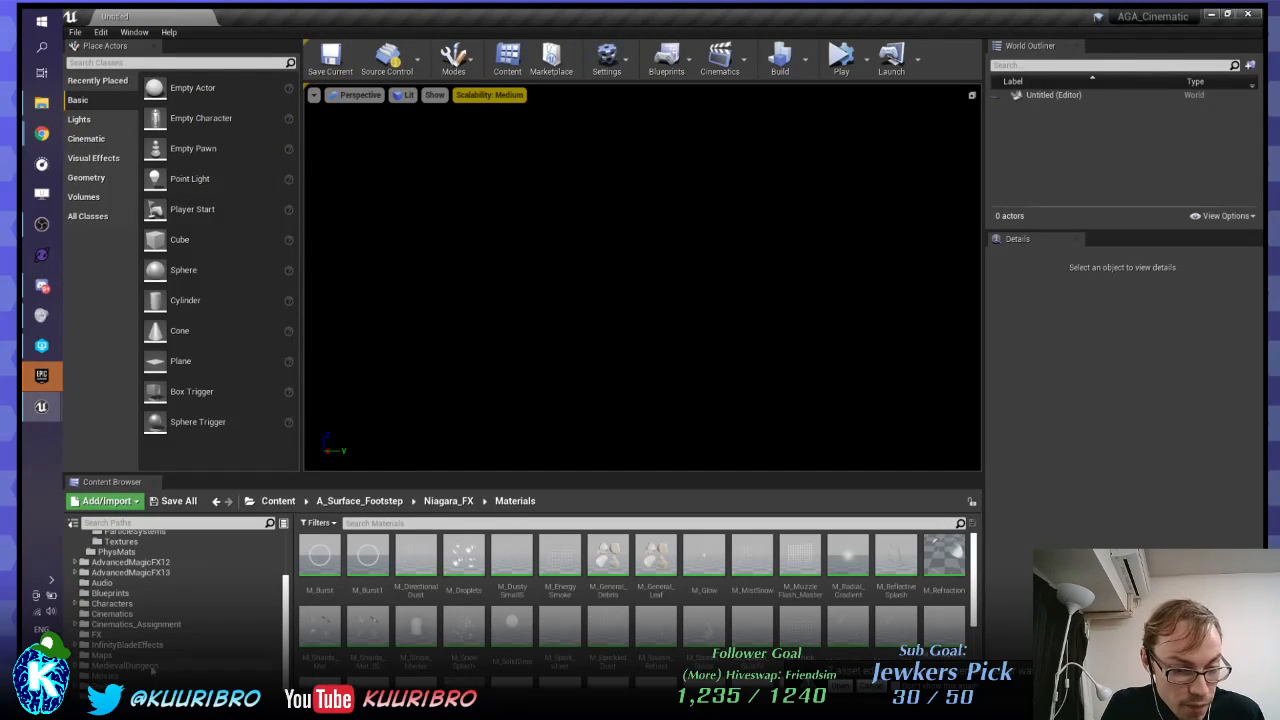
pyautogui.click(114, 613)
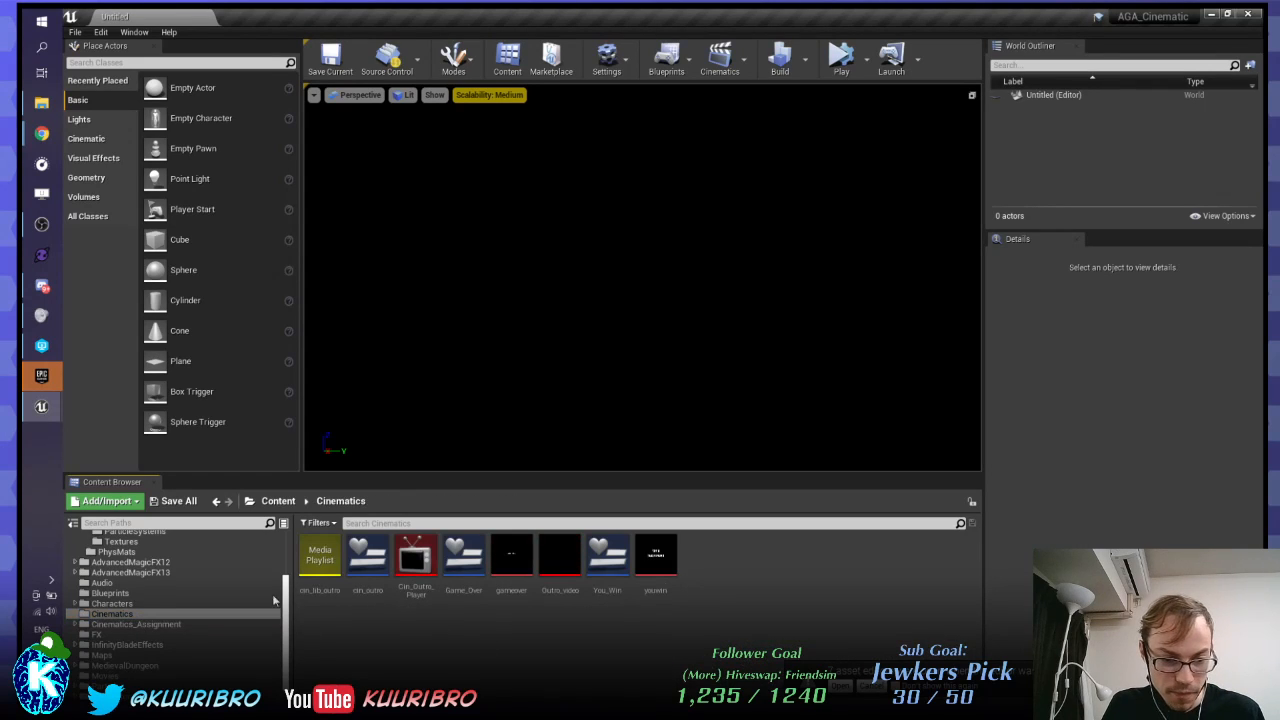
pyautogui.click(128, 624)
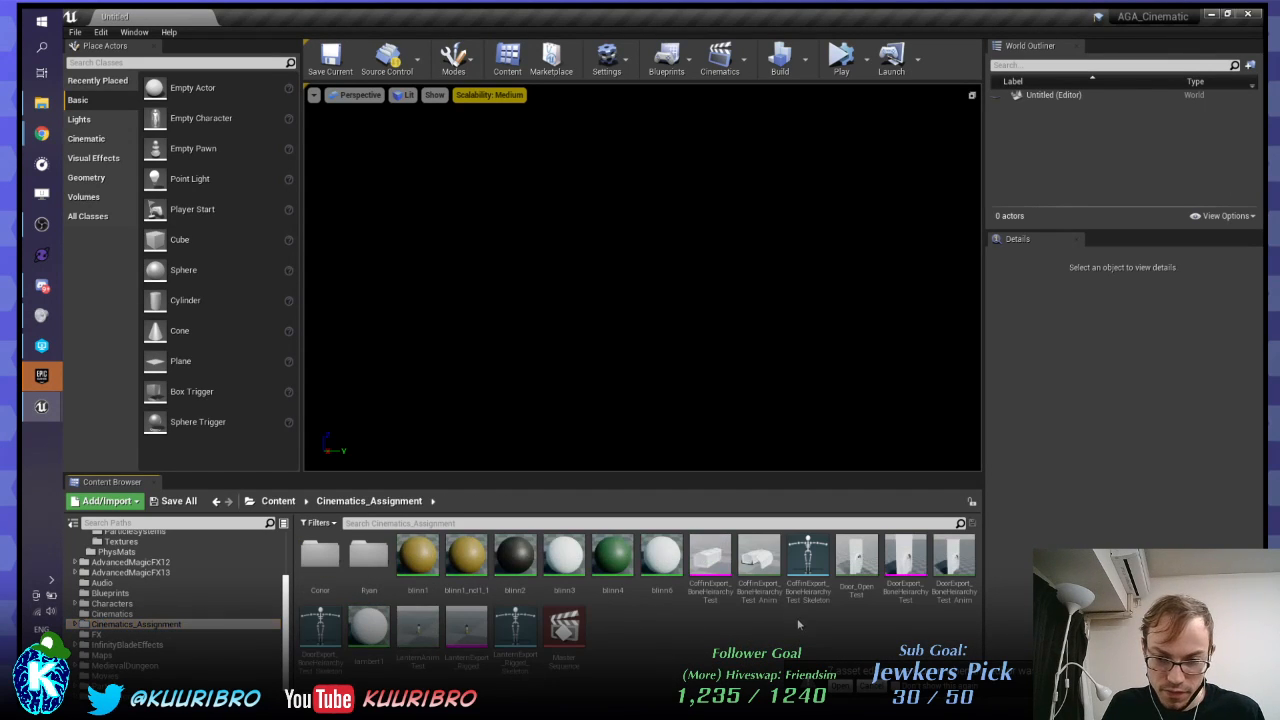
pyautogui.doubleClick(372, 565)
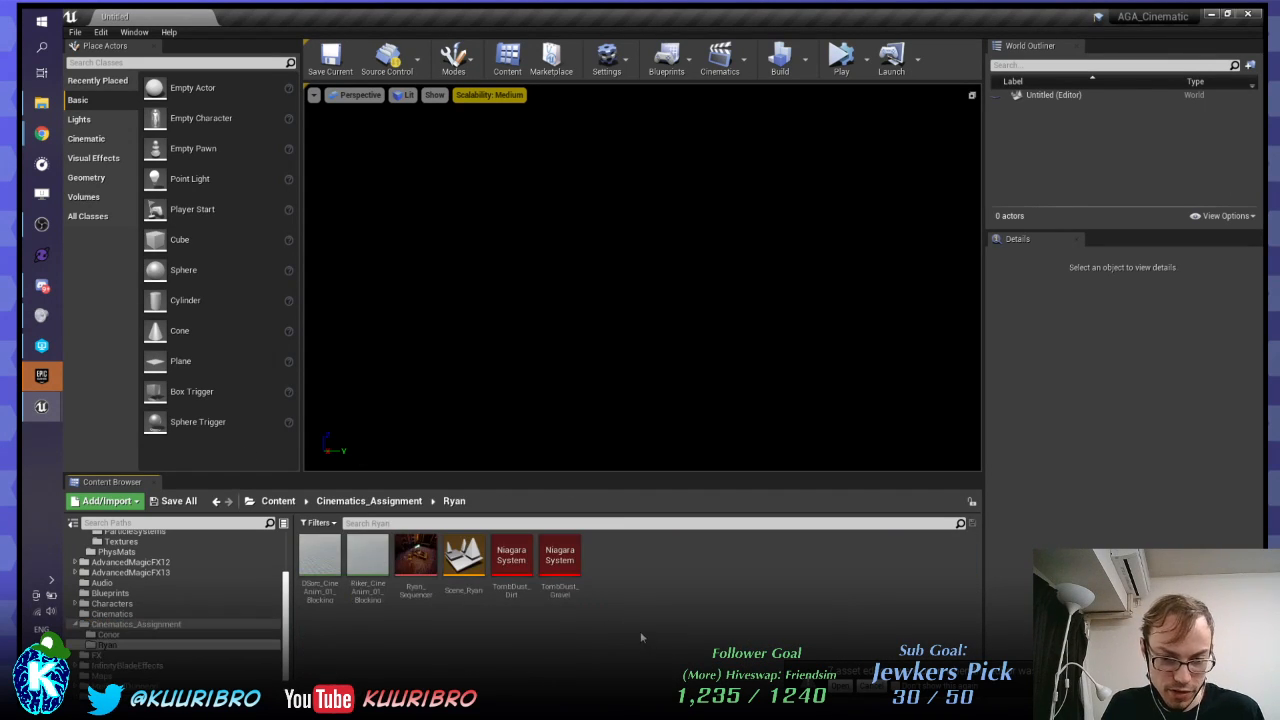
pyautogui.doubleClick(458, 560)
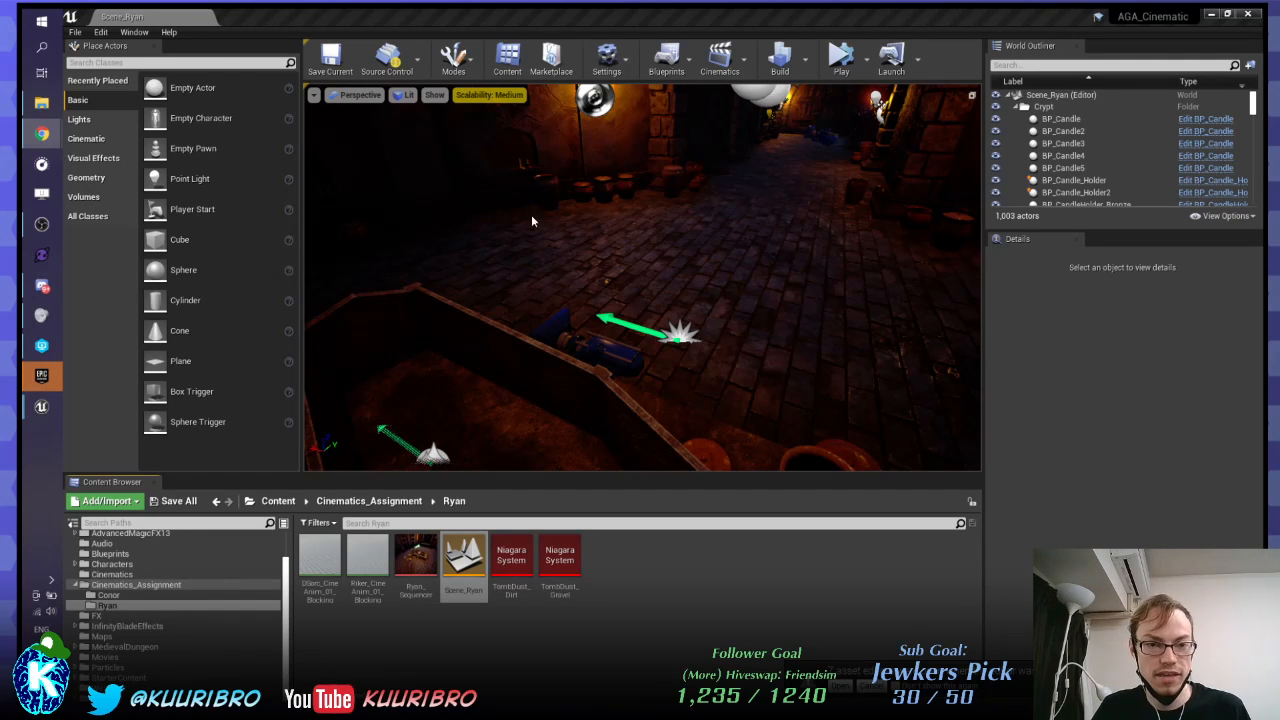
# Step: Look over the coffin in the level, then open the folder's sequencer asset and the TombDust_Dirt Niagara system
pyautogui.click(1052, 405)
pyautogui.moveTo(642, 277); pyautogui.dragTo(610, 390, button='right')
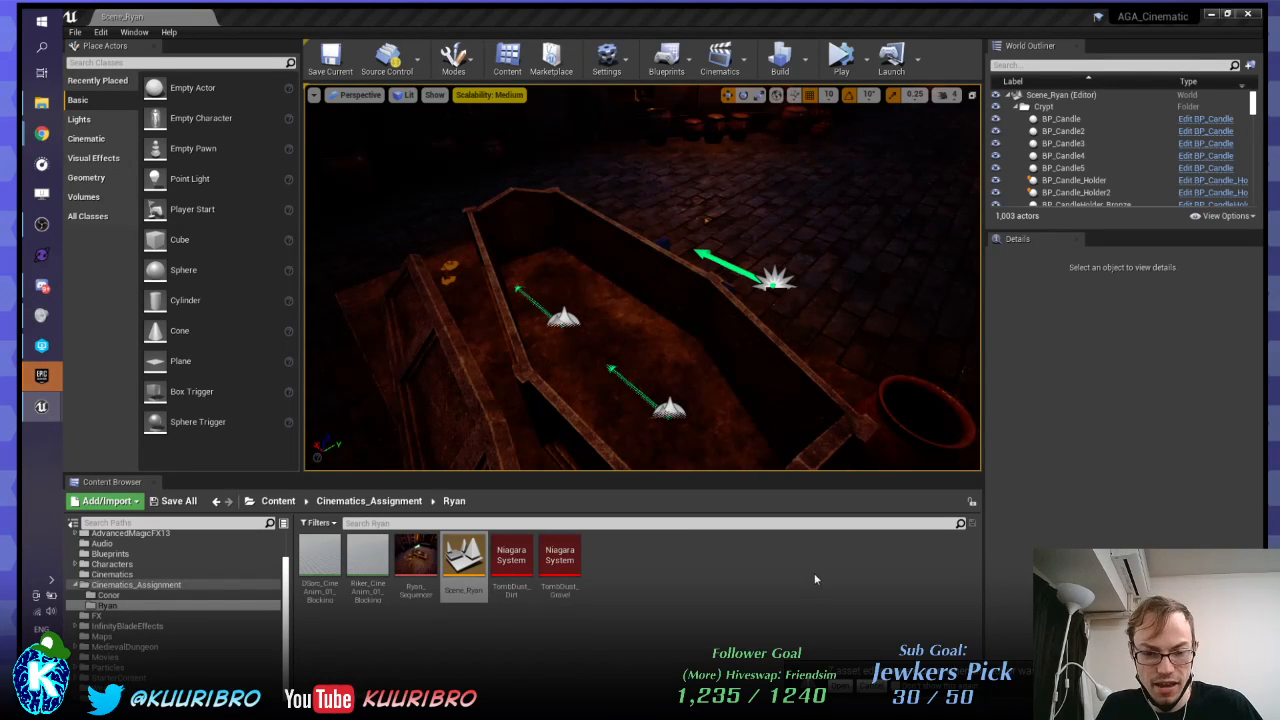
pyautogui.doubleClick(415, 567)
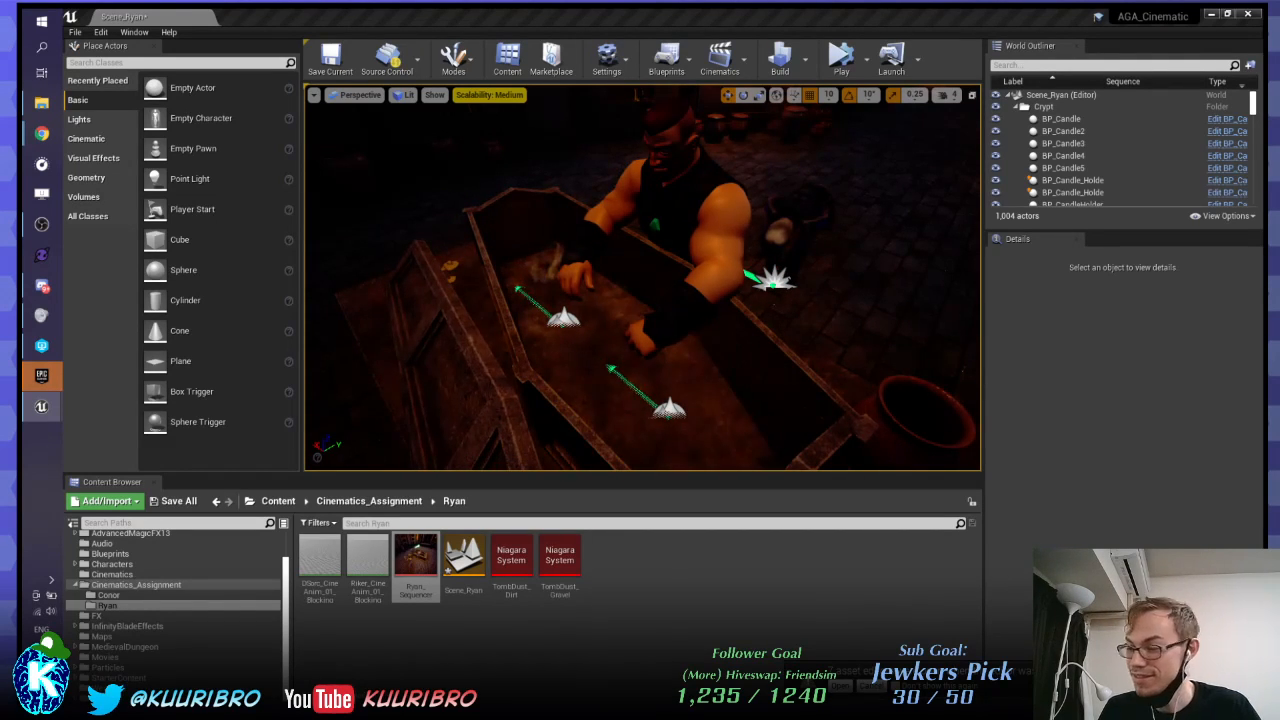
pyautogui.doubleClick(511, 560)
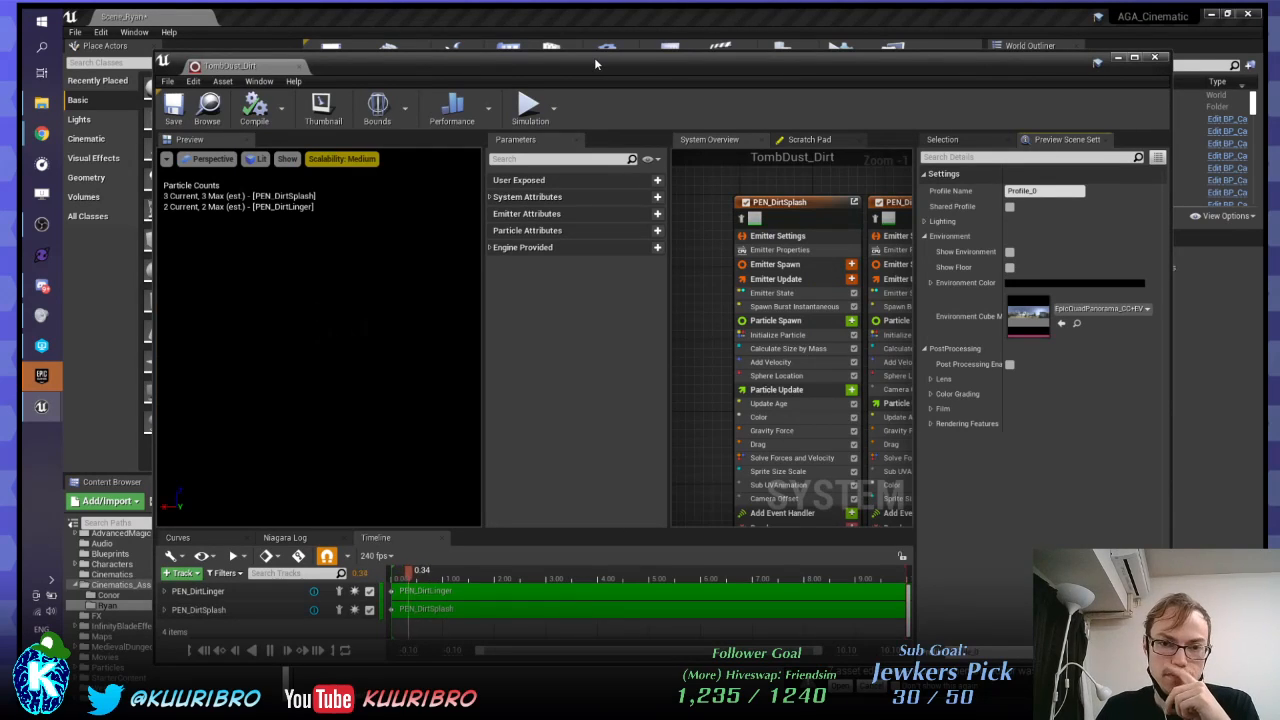
# Step: Arrange the TombDust_Dirt editor beside the level editor and shrink the actor placement area so the viewport stays visible
pyautogui.moveTo(594, 58); pyautogui.dragTo(657, 46)
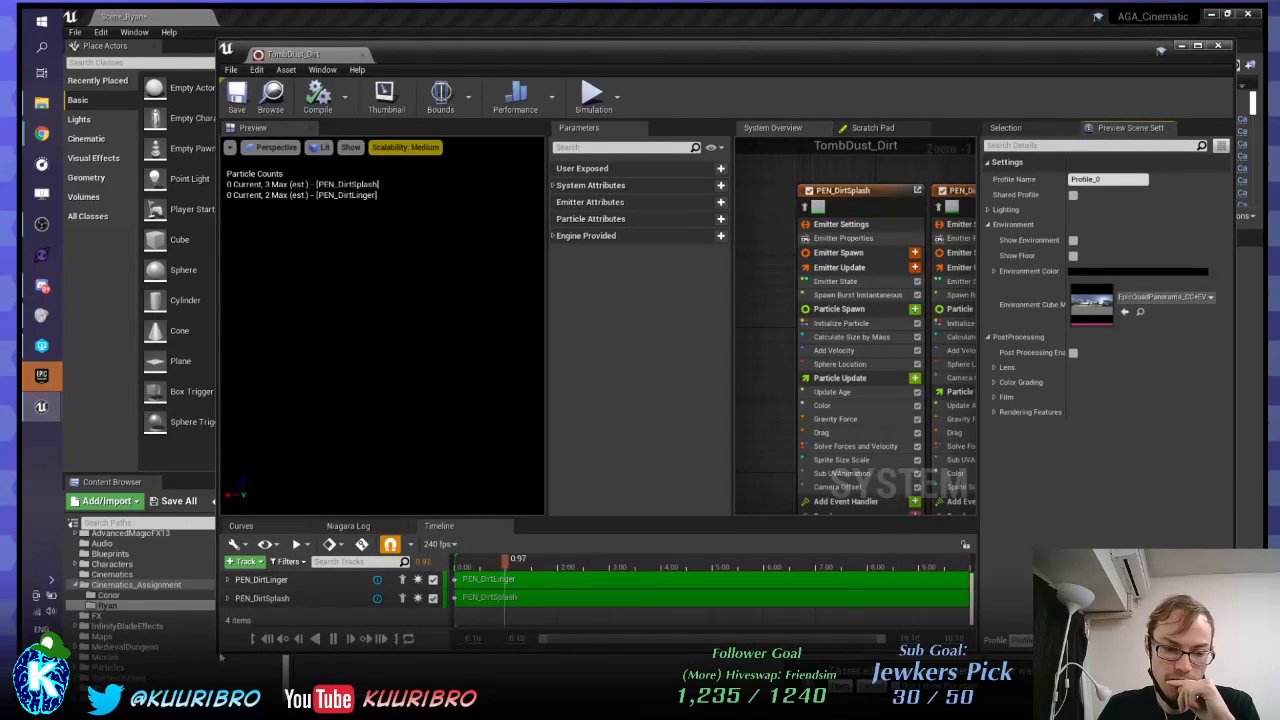
pyautogui.moveTo(221, 651); pyautogui.dragTo(386, 653)
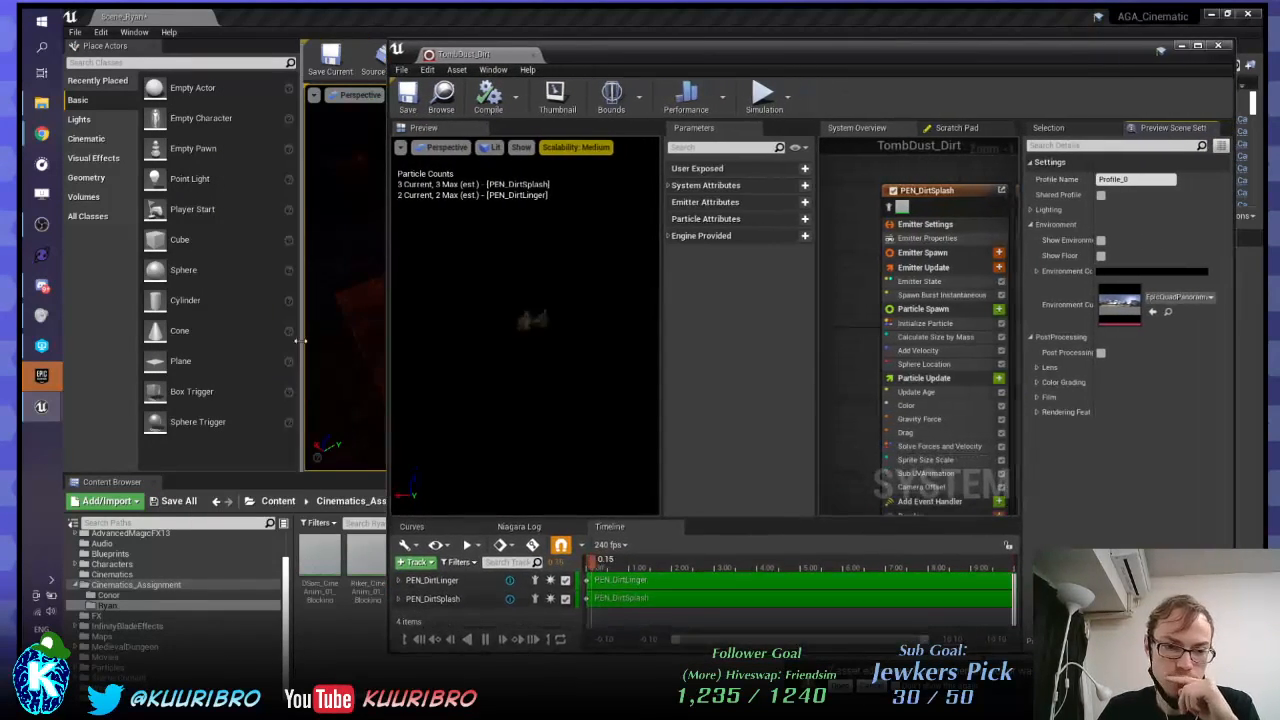
pyautogui.moveTo(299, 340); pyautogui.dragTo(182, 330)
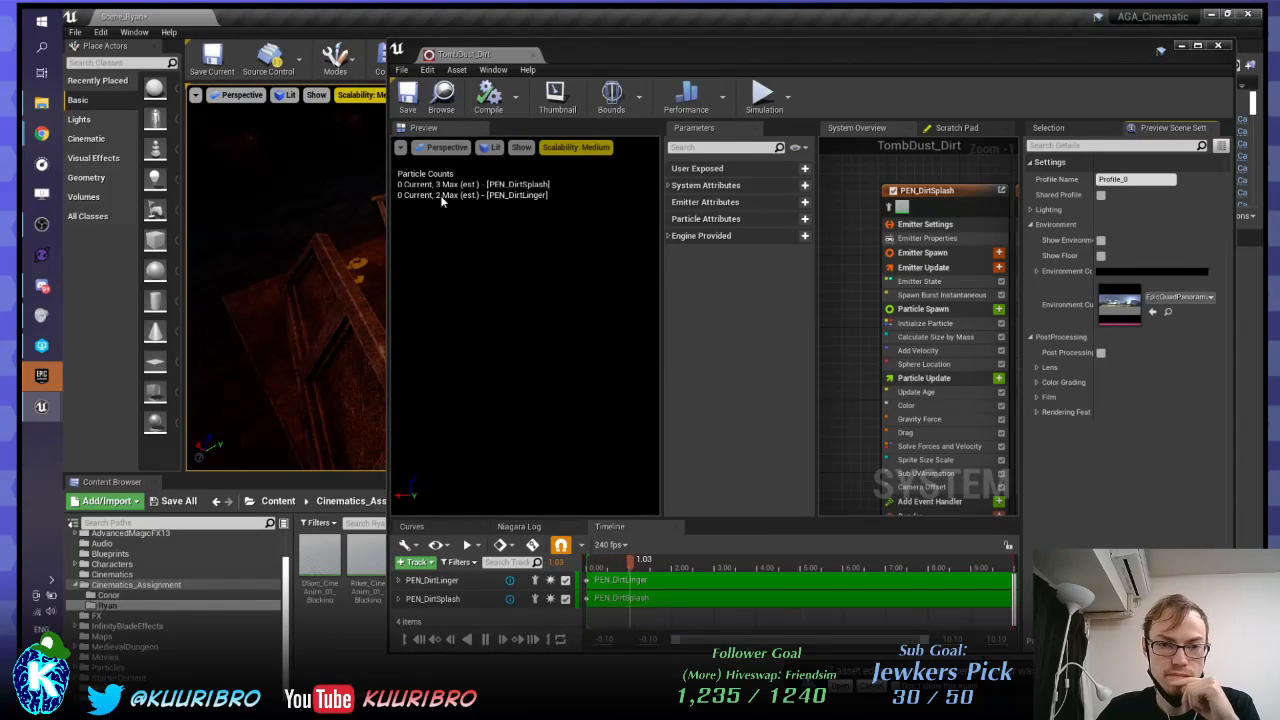
pyautogui.moveTo(298, 18)
pyautogui.mouseDown()
pyautogui.moveTo(287, 51)
pyautogui.moveTo(290, 12)
pyautogui.mouseUp()
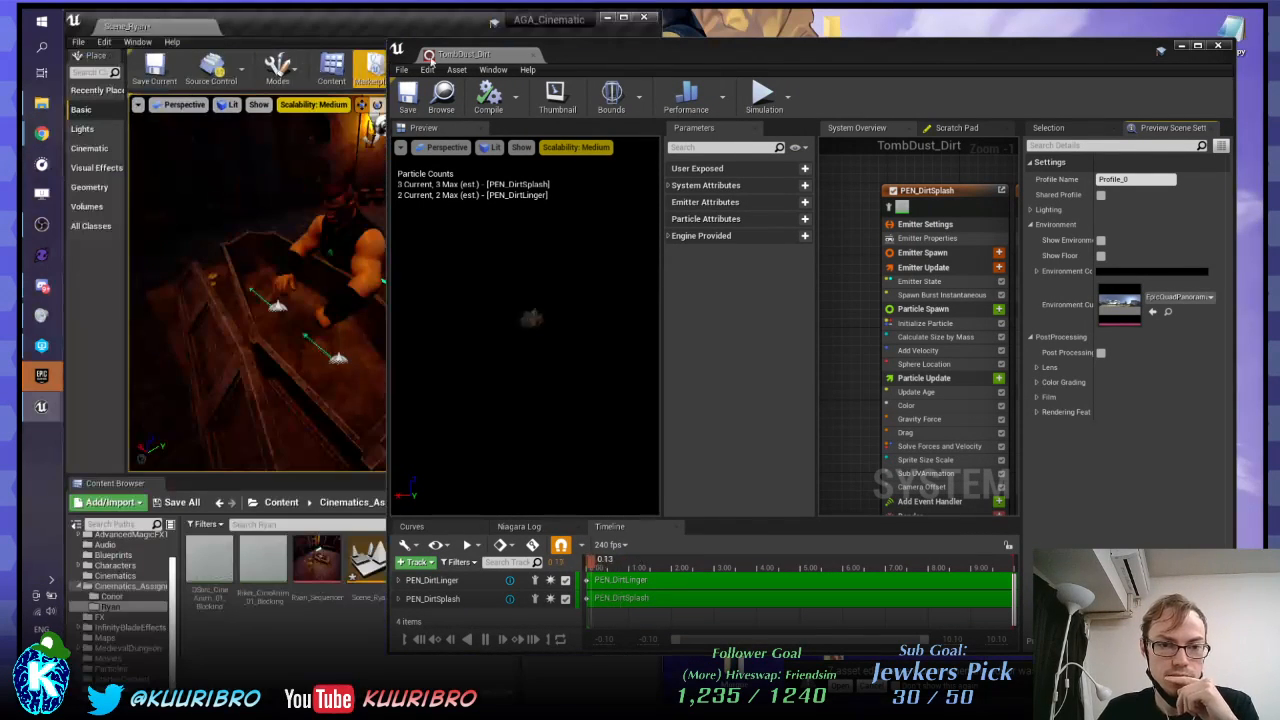
pyautogui.moveTo(613, 58); pyautogui.dragTo(643, 38)
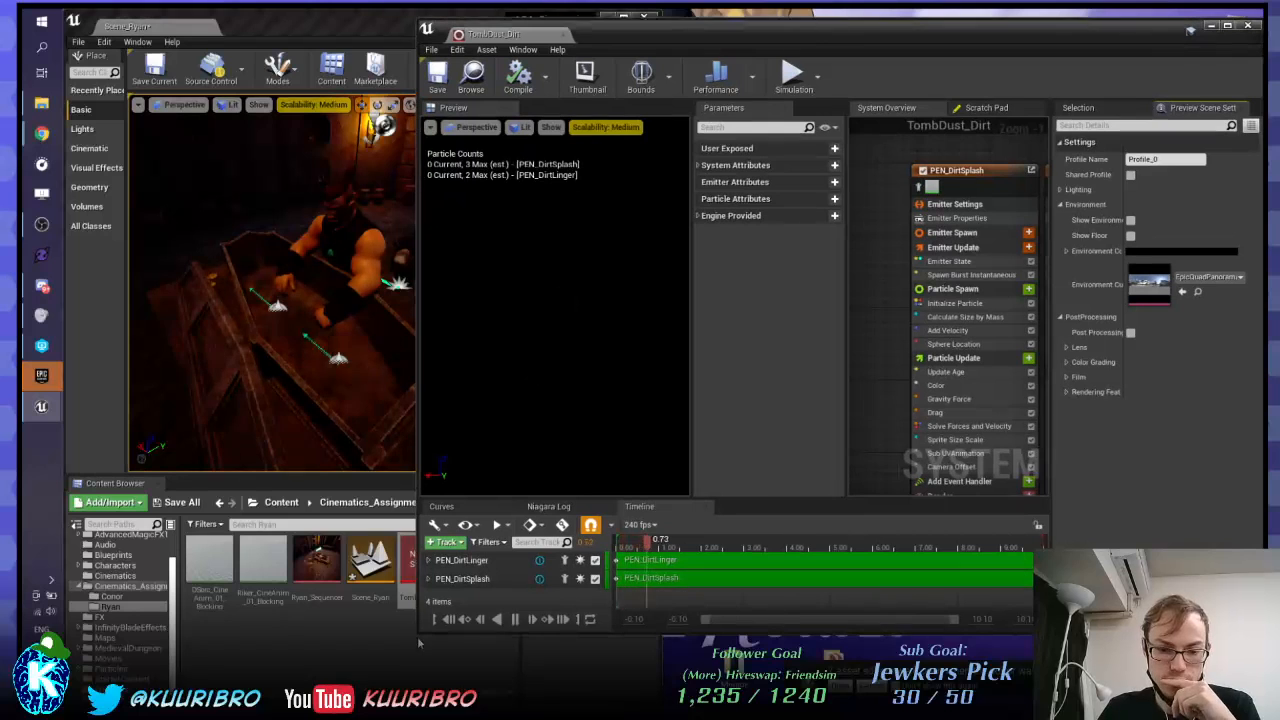
pyautogui.moveTo(416, 628); pyautogui.dragTo(493, 660)
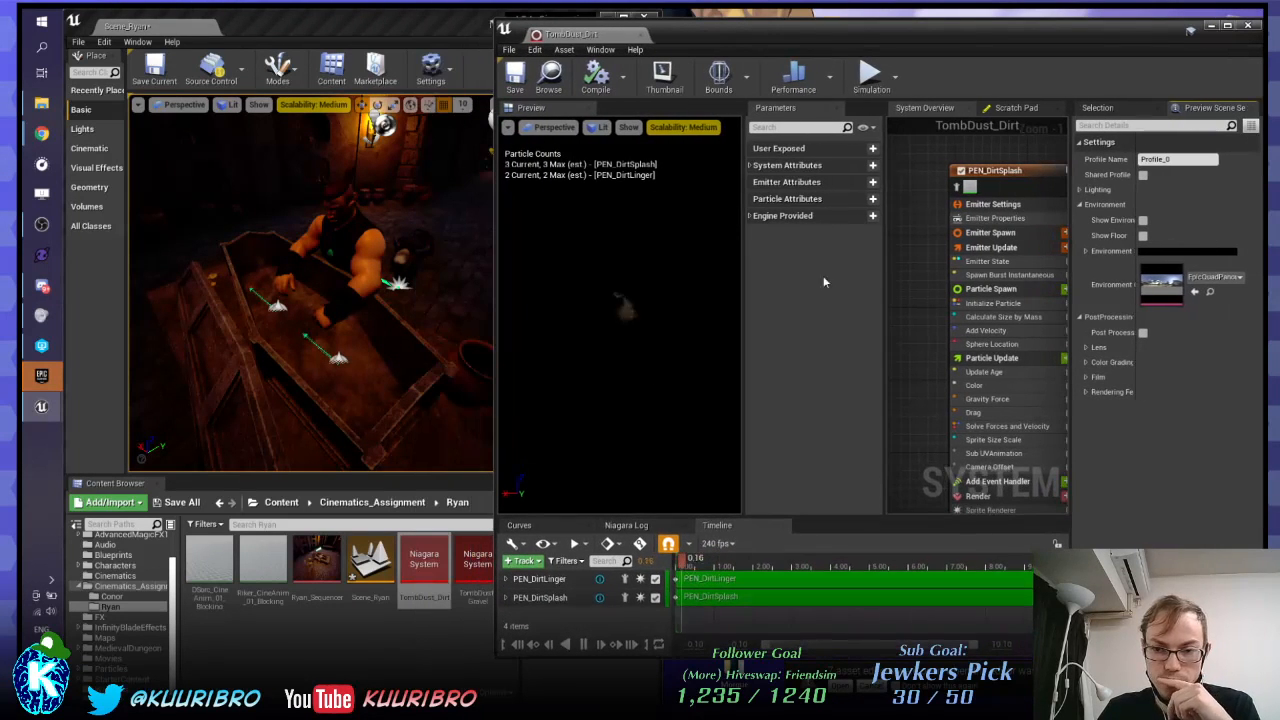
# Step: Frame the PEN_DirtSplash and PEN_DirtLinger emitters in TombDust_Dirt's system overview and narrow the Niagara editor window
pyautogui.moveTo(934, 275); pyautogui.dragTo(897, 271, button='right')
pyautogui.scroll(-5, 896, 270)
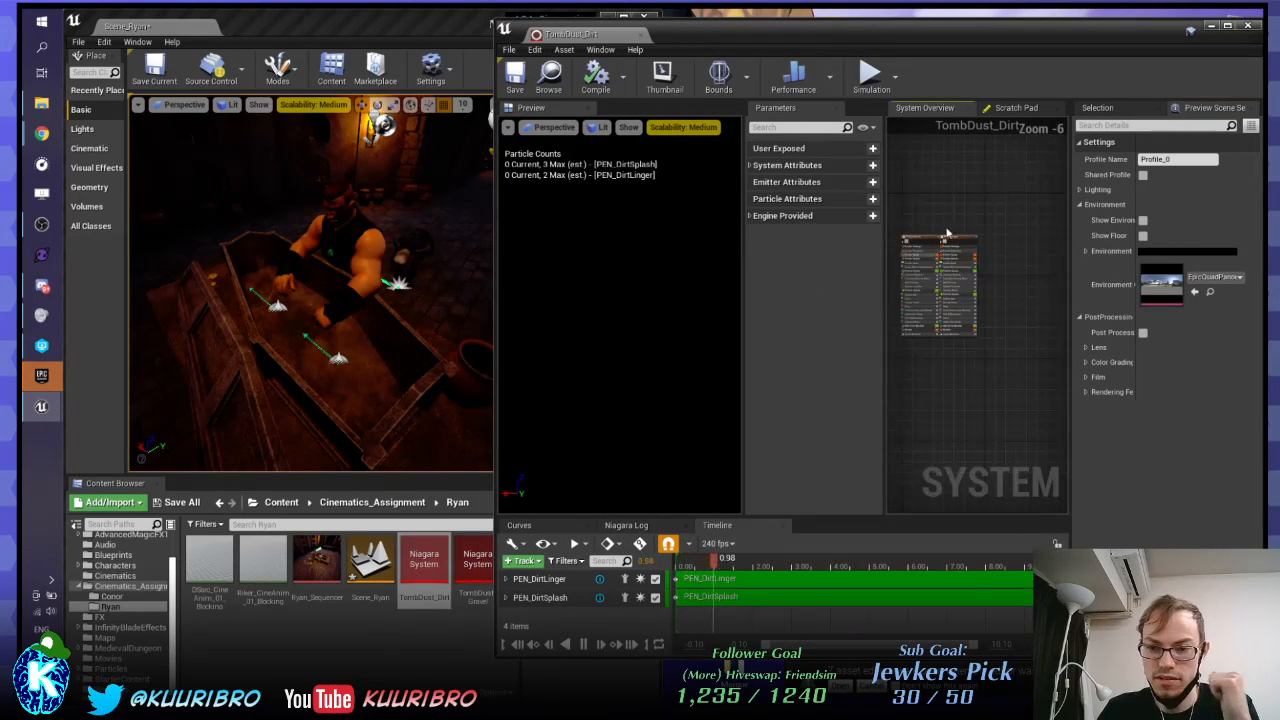
pyautogui.scroll(4, 952, 223)
pyautogui.moveTo(934, 227); pyautogui.dragTo(1007, 136, button='right')
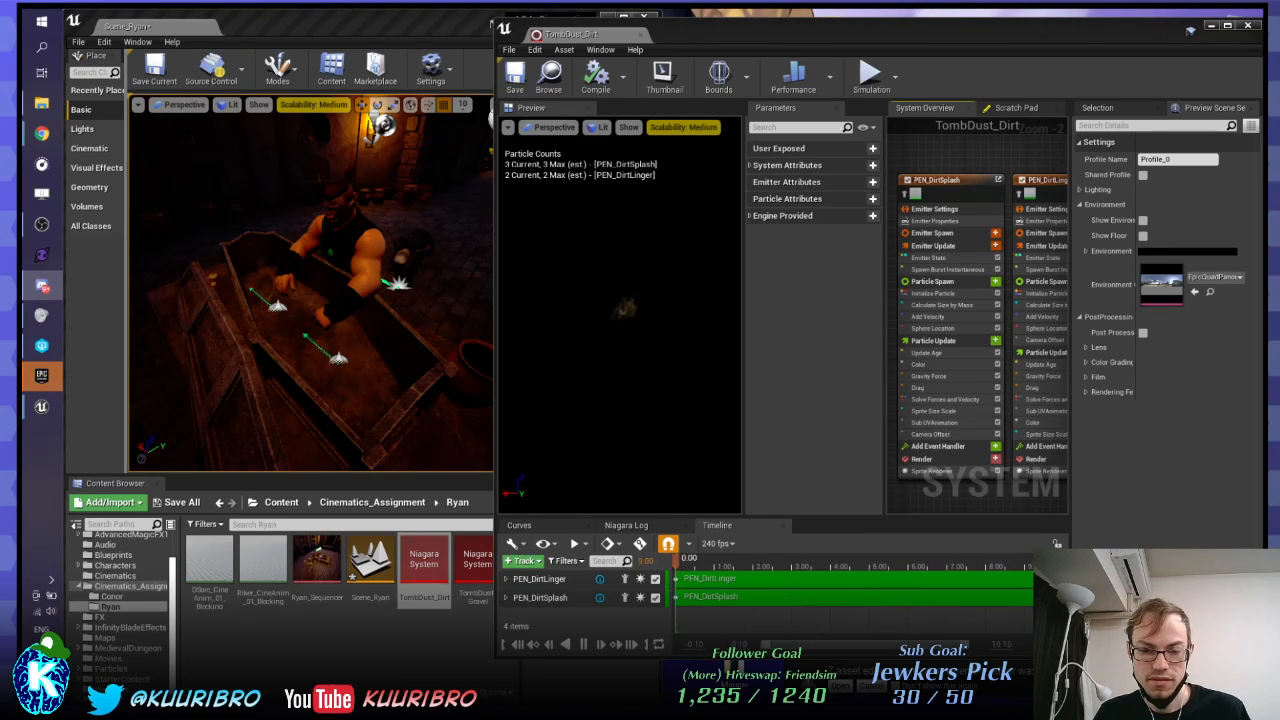
pyautogui.click(814, 457)
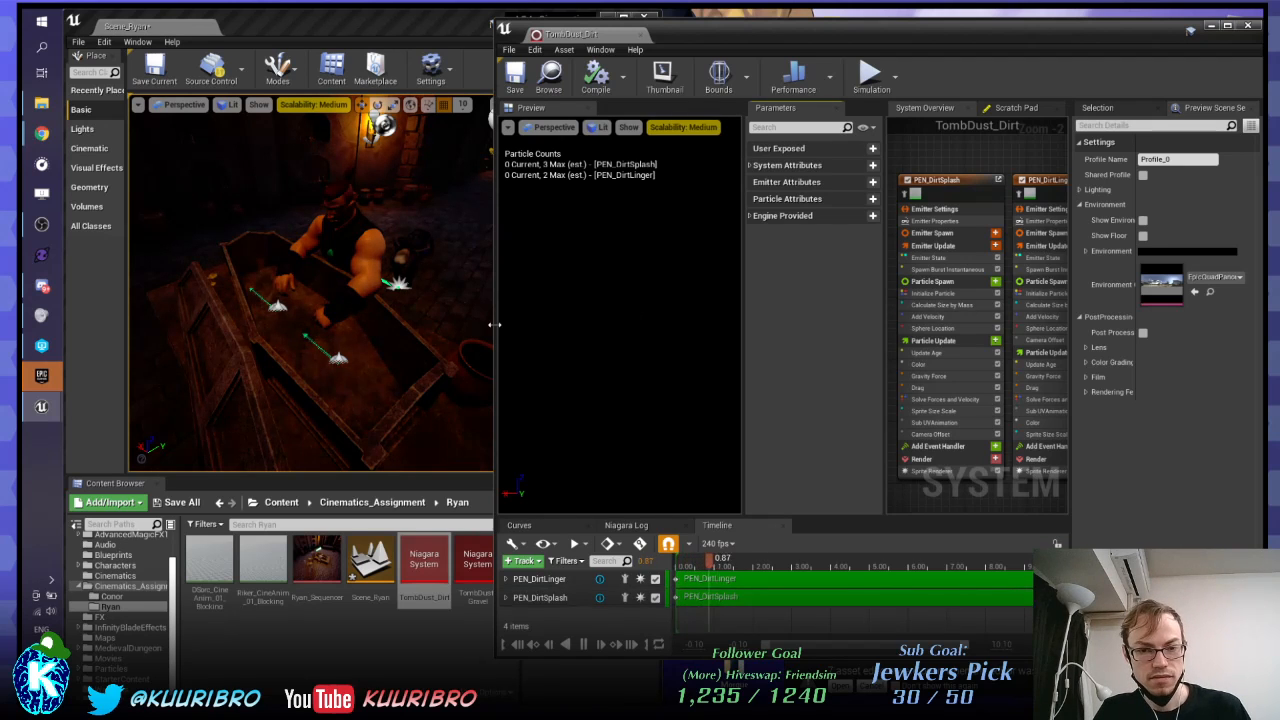
pyautogui.moveTo(493, 323); pyautogui.dragTo(577, 324)
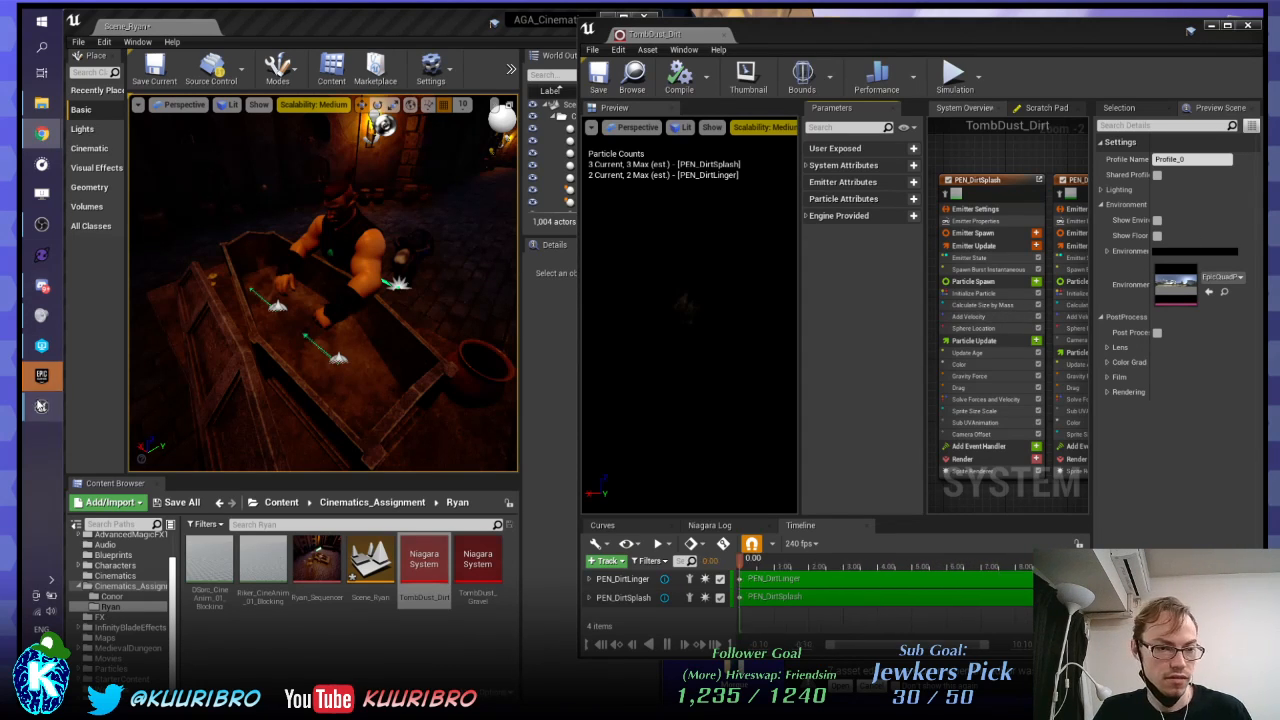
# Step: Search Windows for "maya", launch Maya 2020 and bring its window to the front
pyautogui.click(39, 49)
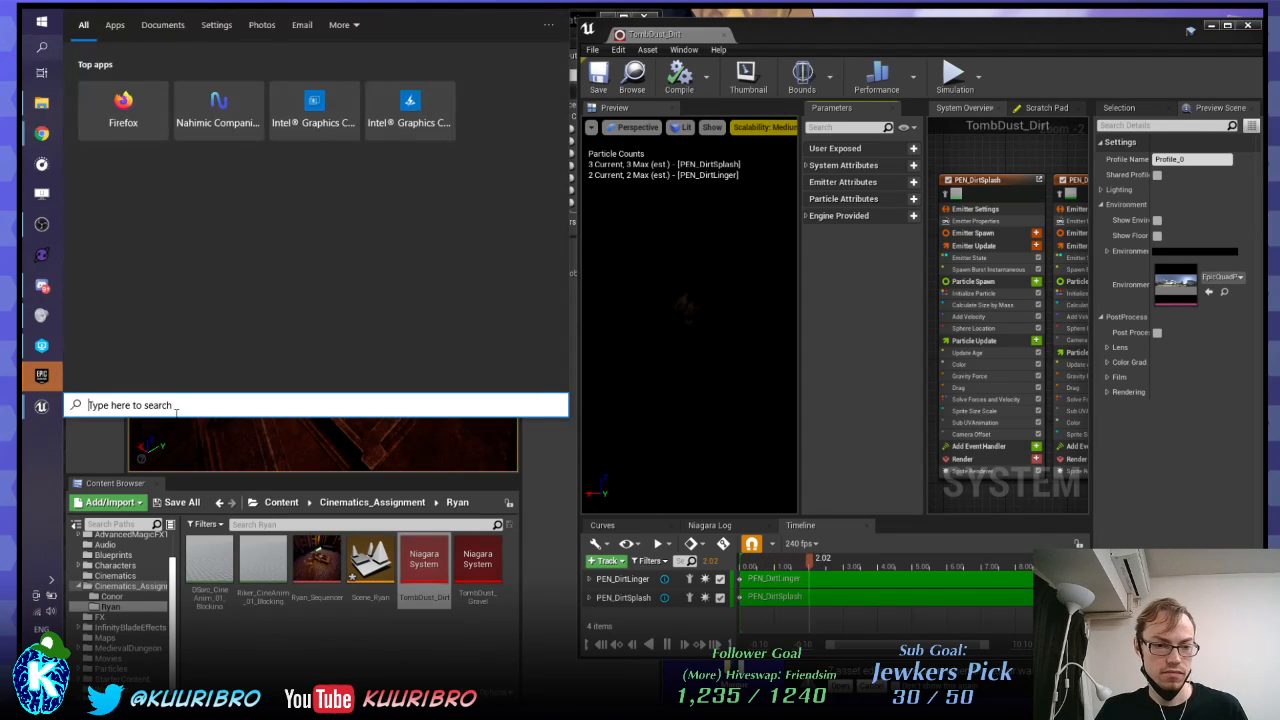
pyautogui.write('maya')
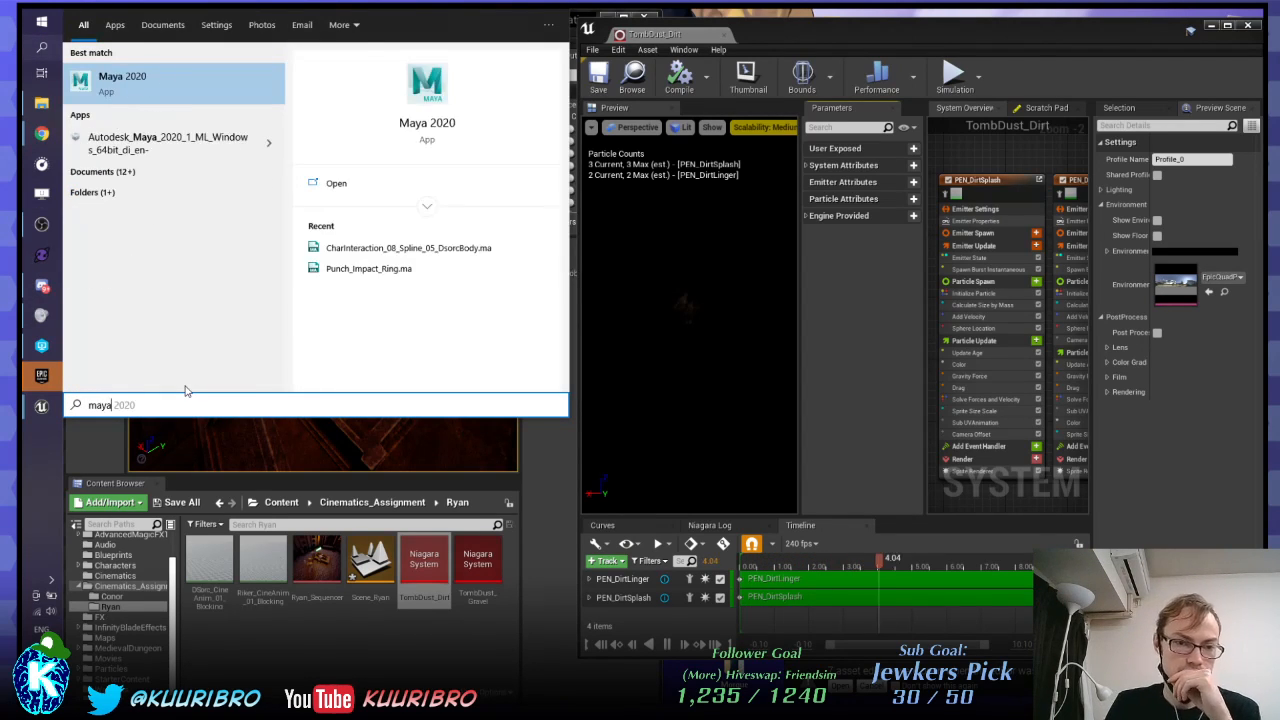
pyautogui.press('Escape')
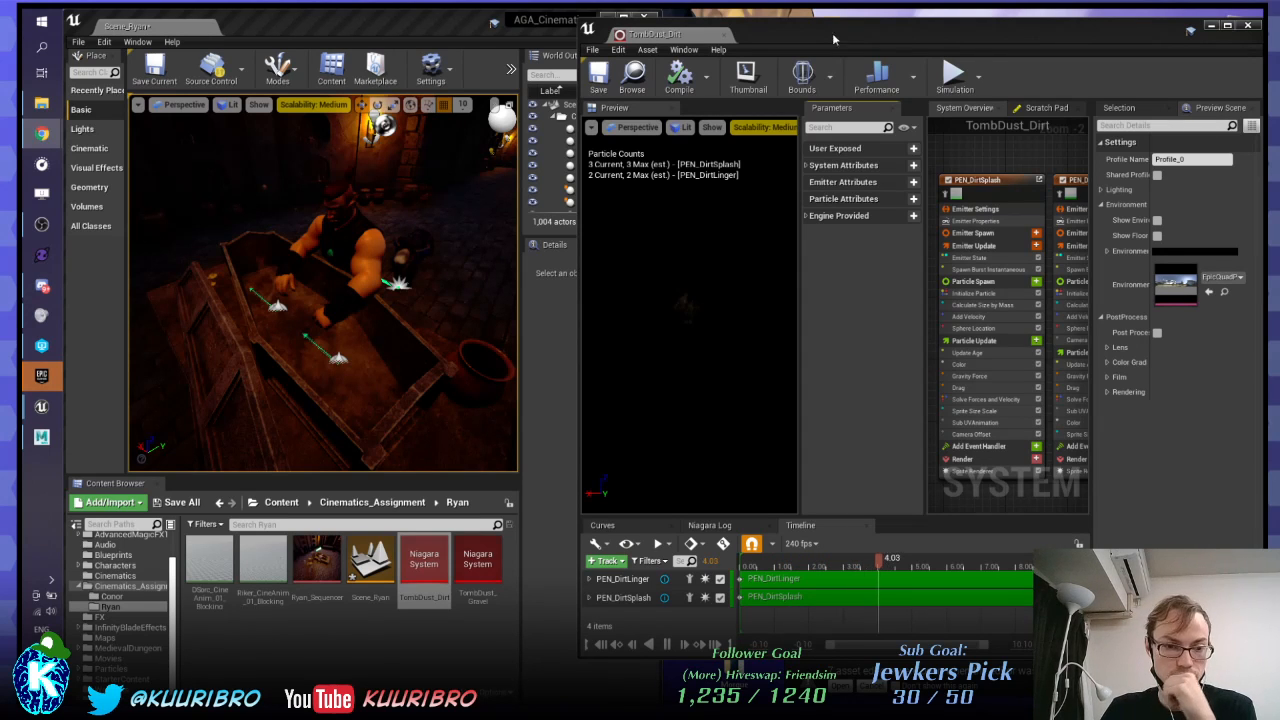
pyautogui.click(42, 437)
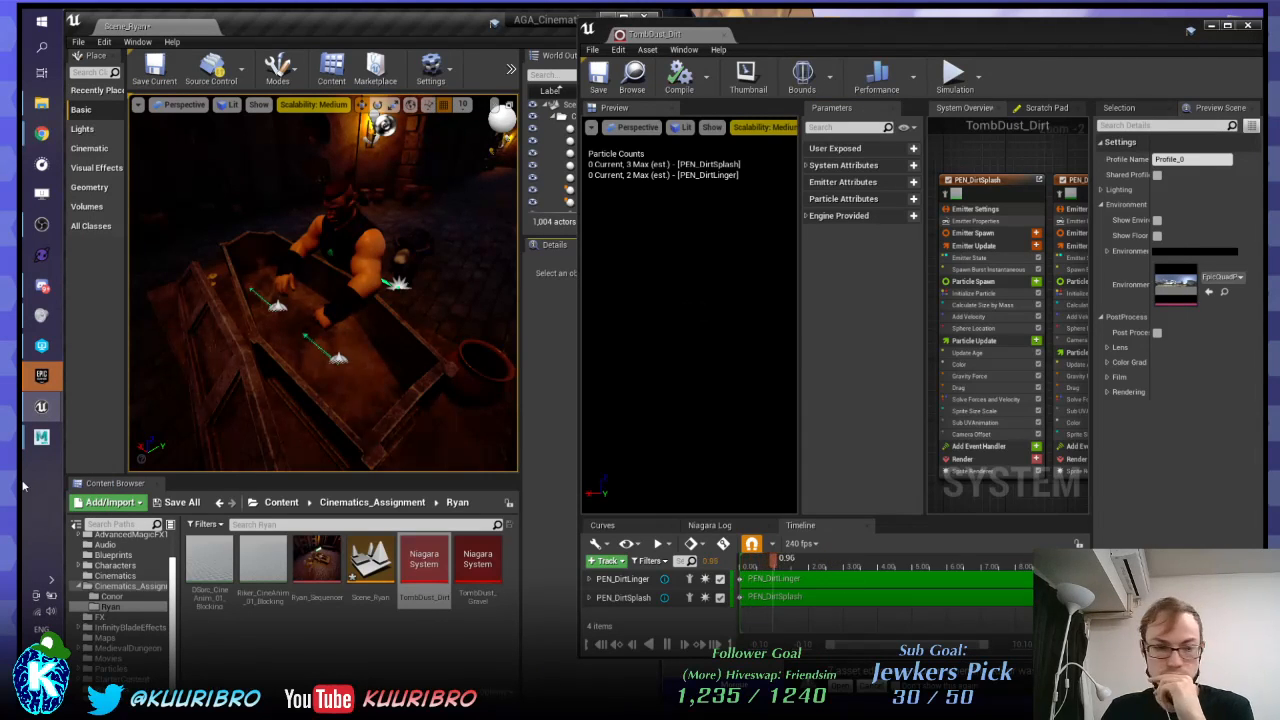
pyautogui.moveTo(41, 437)
pyautogui.click(127, 472)
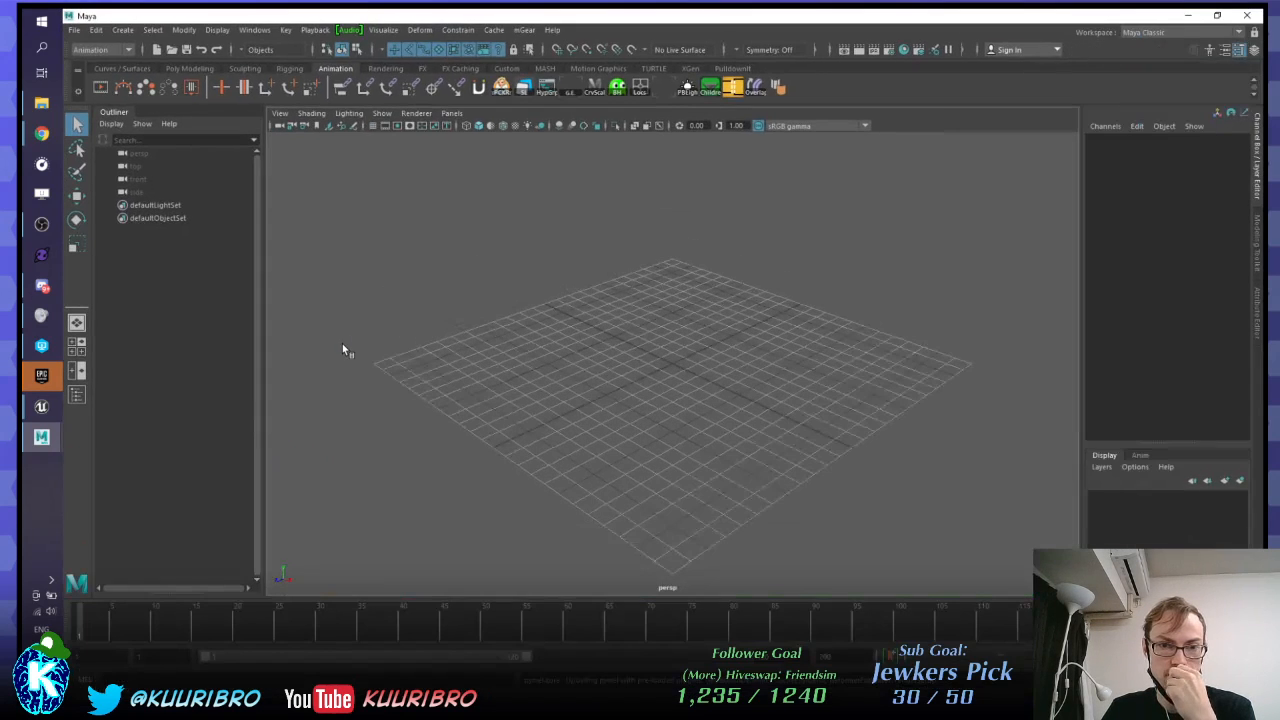
# Step: Open the scene 01_Blocking_09_RikerSpline.ma from the Week04_Cinematic folder, accepting the student version notice
pyautogui.click(75, 30)
pyautogui.click(108, 66)
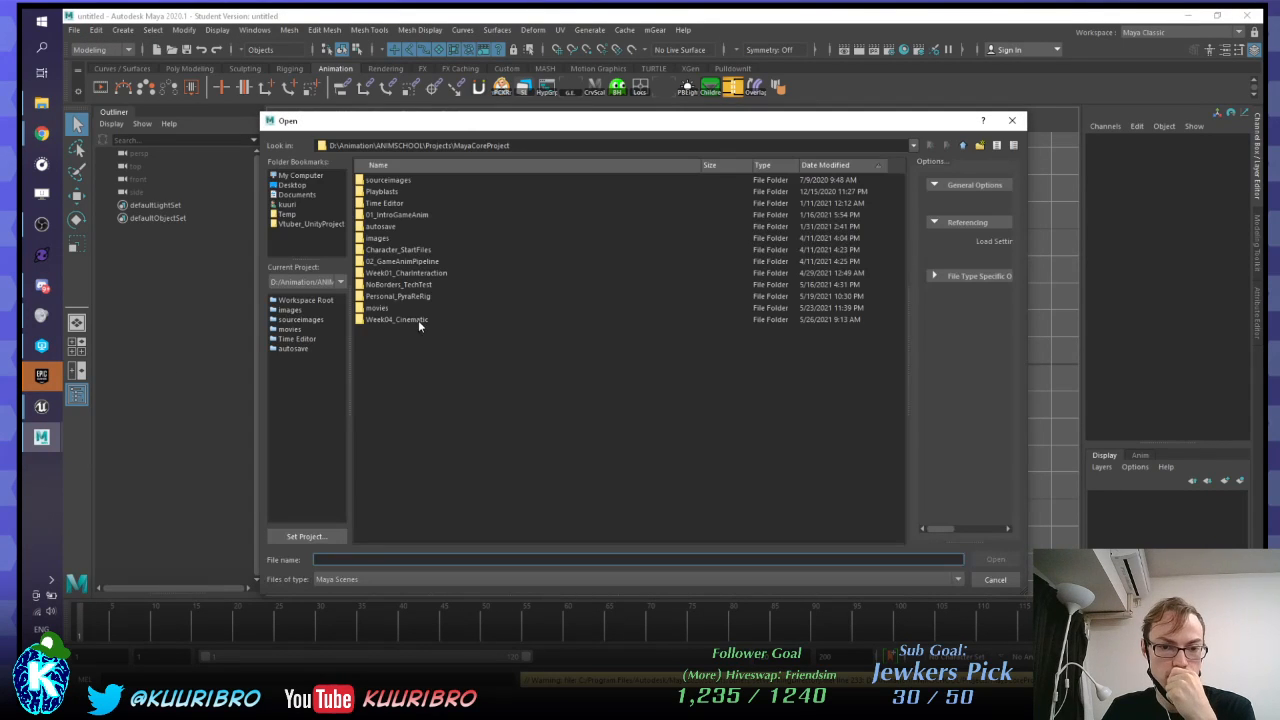
pyautogui.doubleClick(418, 320)
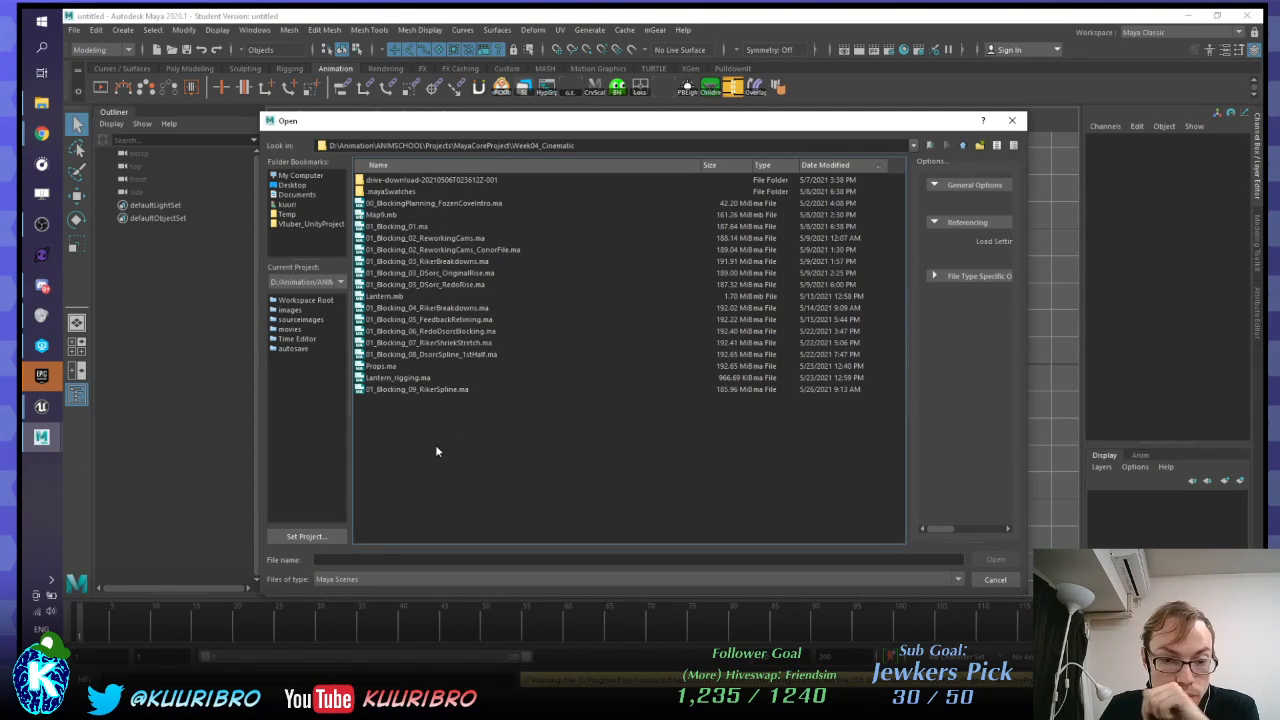
pyautogui.doubleClick(451, 390)
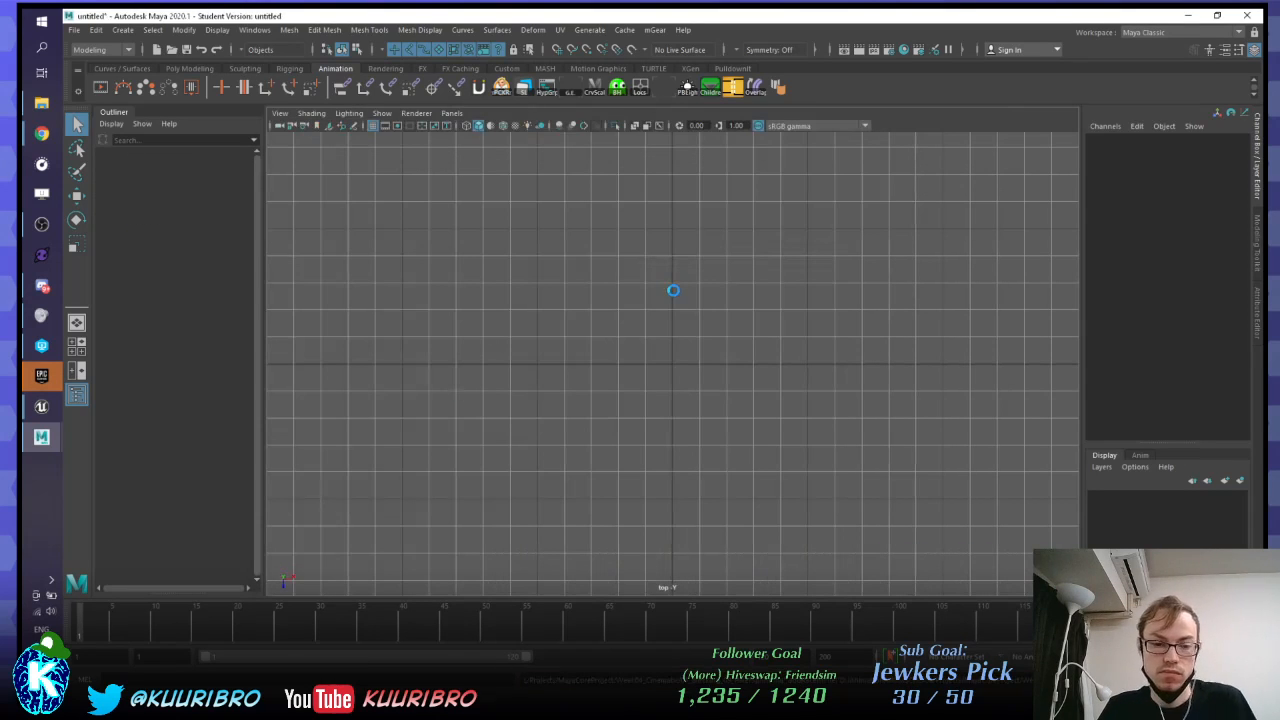
pyautogui.click(635, 376)
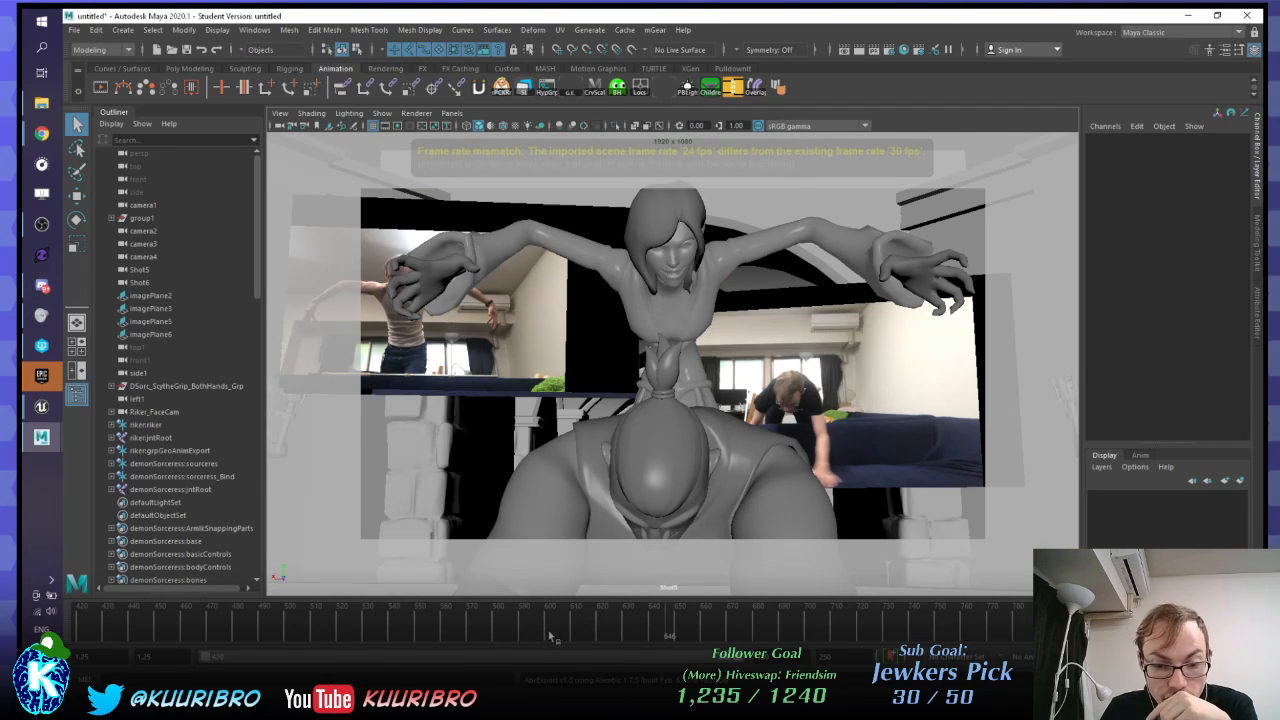
# Step: Scrub through the cinematic's shots in the timeline and stop at frame 667
pyautogui.moveTo(550, 636); pyautogui.dragTo(432, 628)
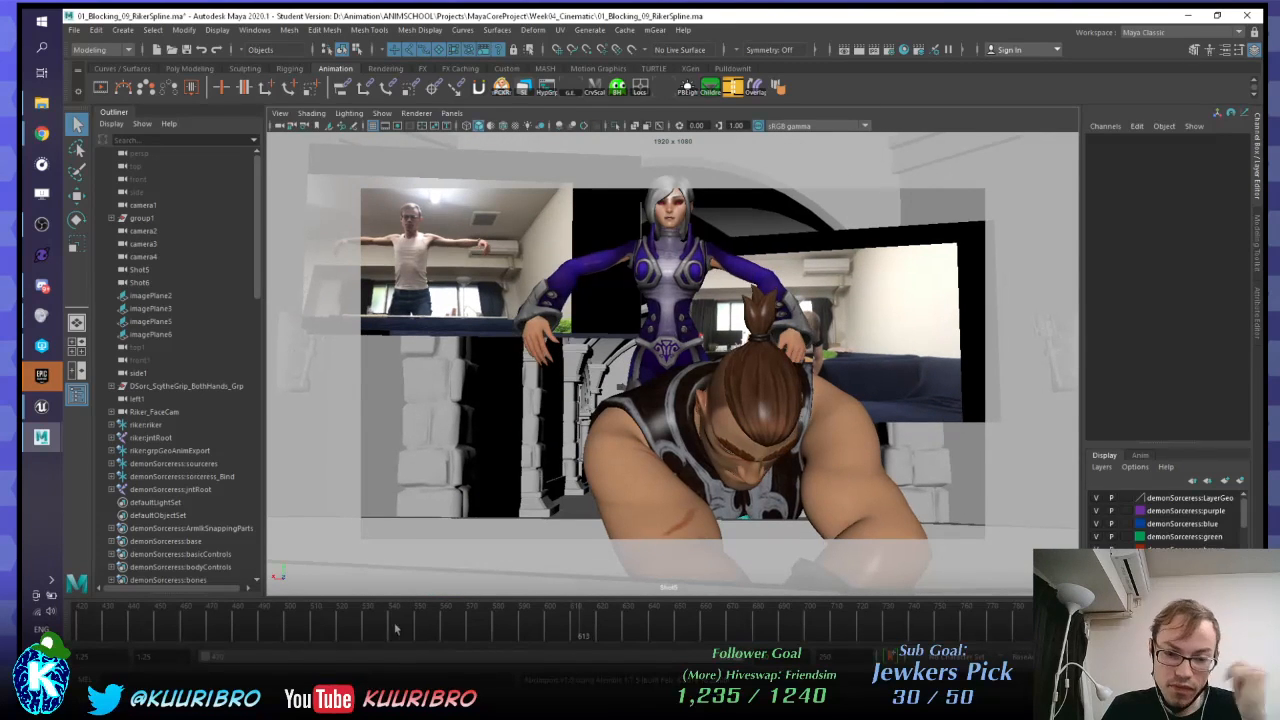
pyautogui.moveTo(367, 621); pyautogui.dragTo(722, 627)
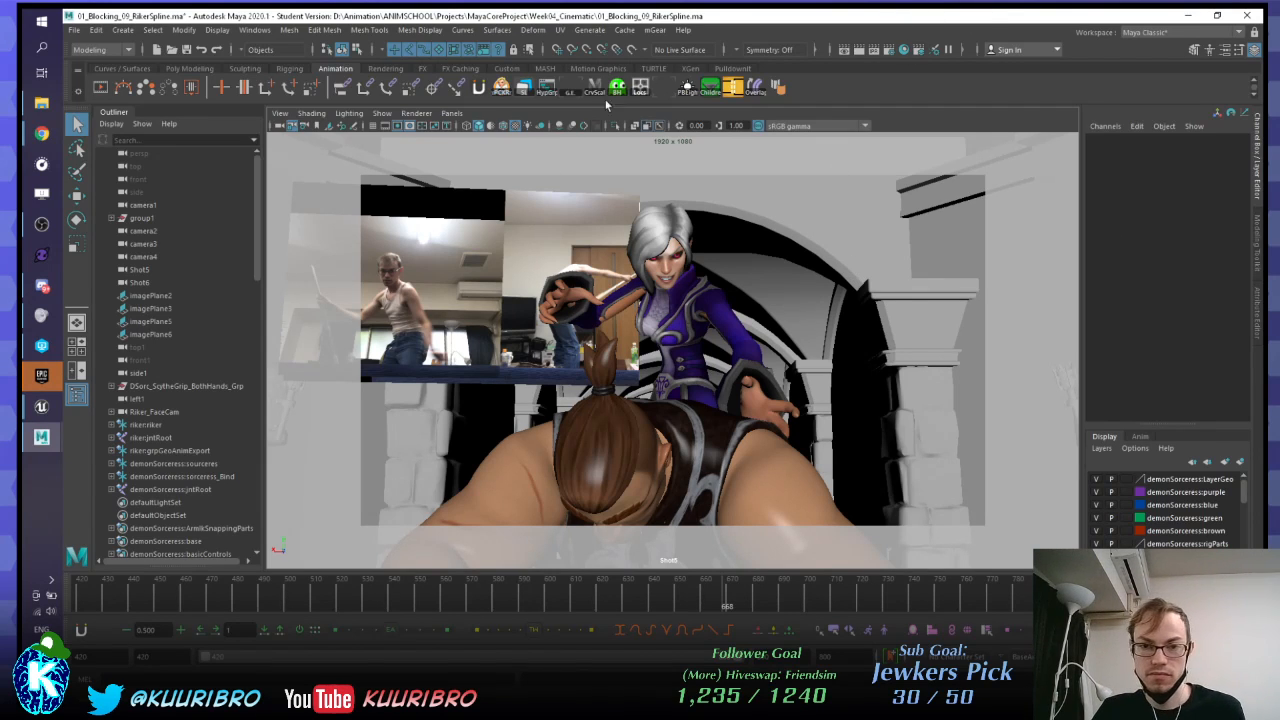
pyautogui.click(508, 96)
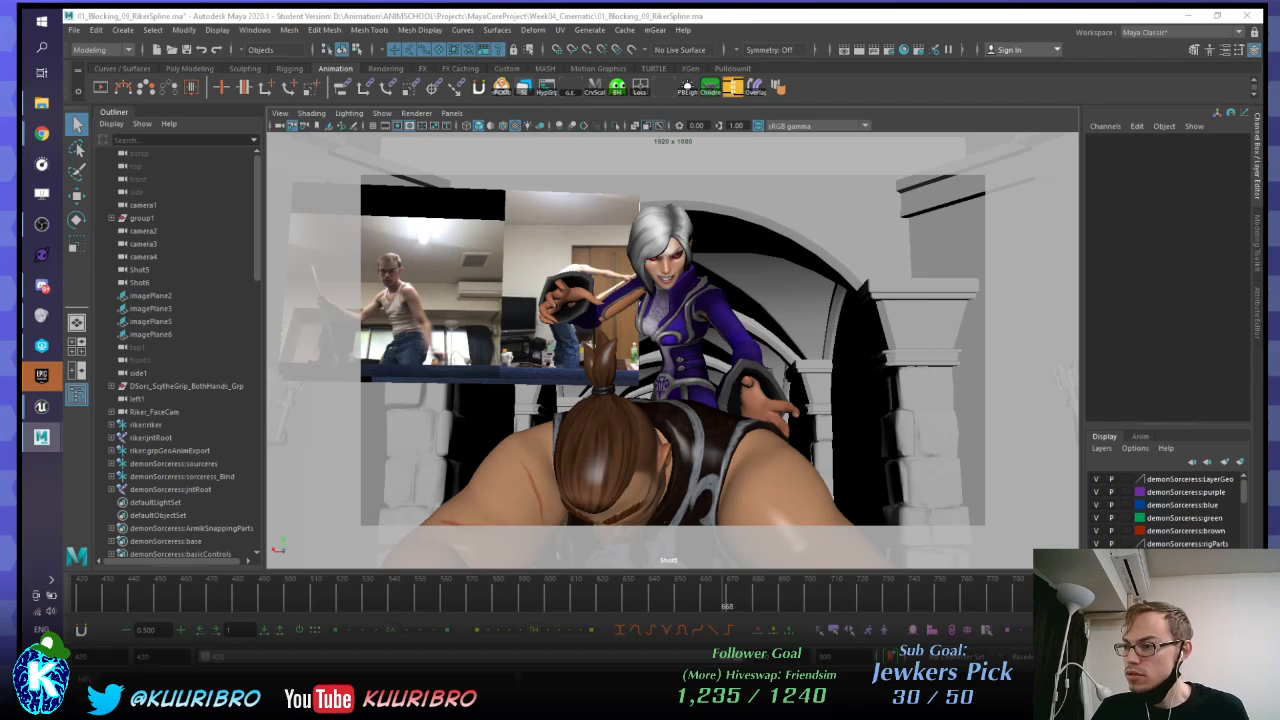
pyautogui.click(726, 601)
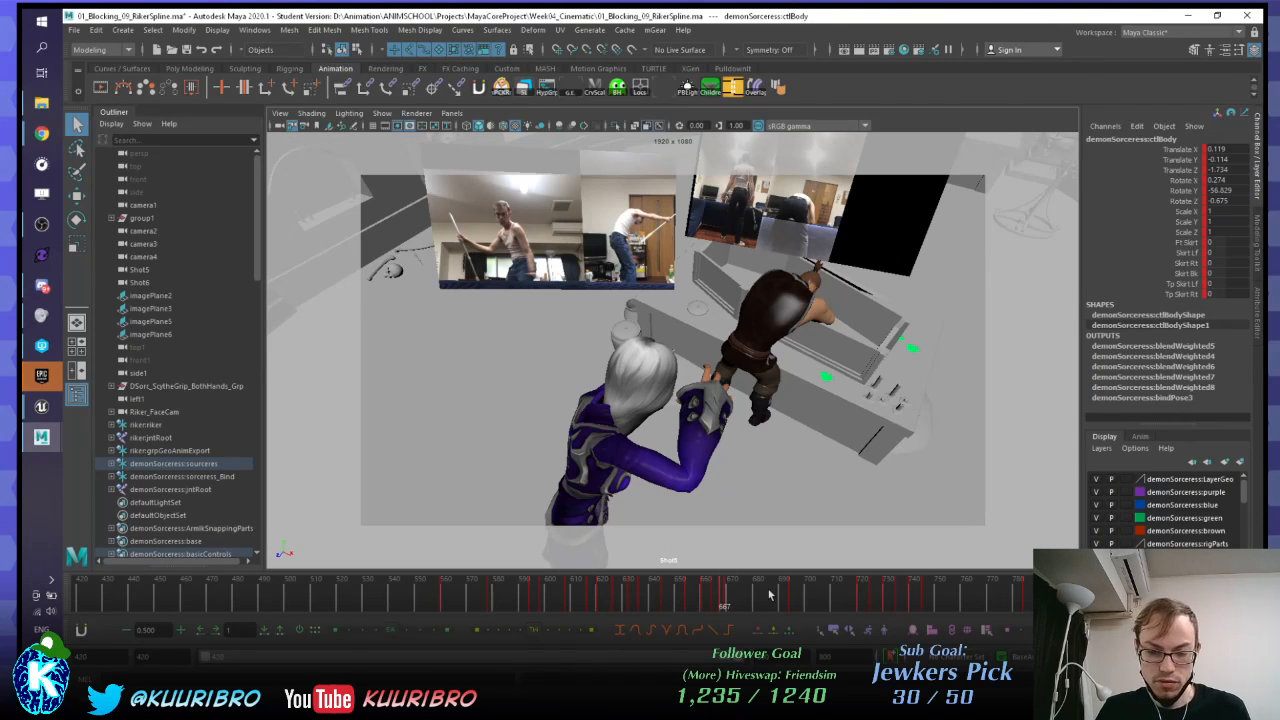
# Step: Step back and forth through frames 667 to 669 to examine the Demon Sorceress's pose change around the camera cut
pyautogui.press('.')
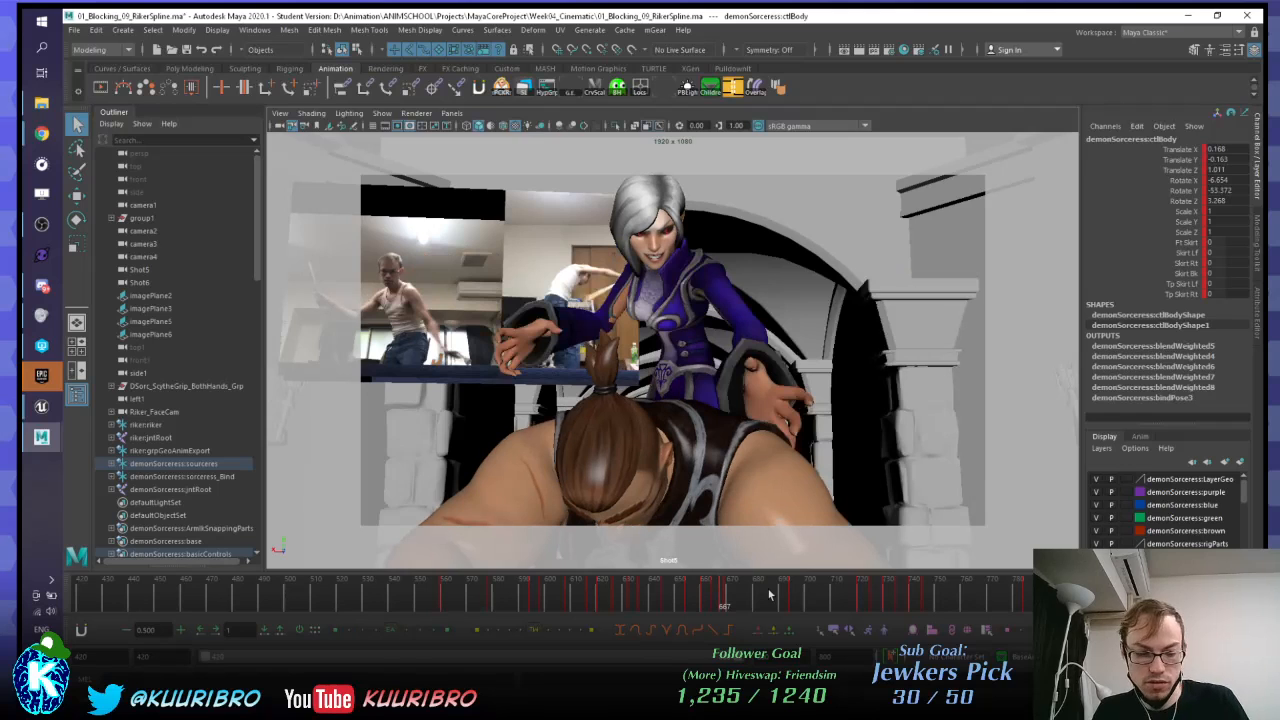
pyautogui.hotkey('alt', '.')
pyautogui.hotkey('alt', '.')
pyautogui.press('alt+')
pyautogui.press('alt+')
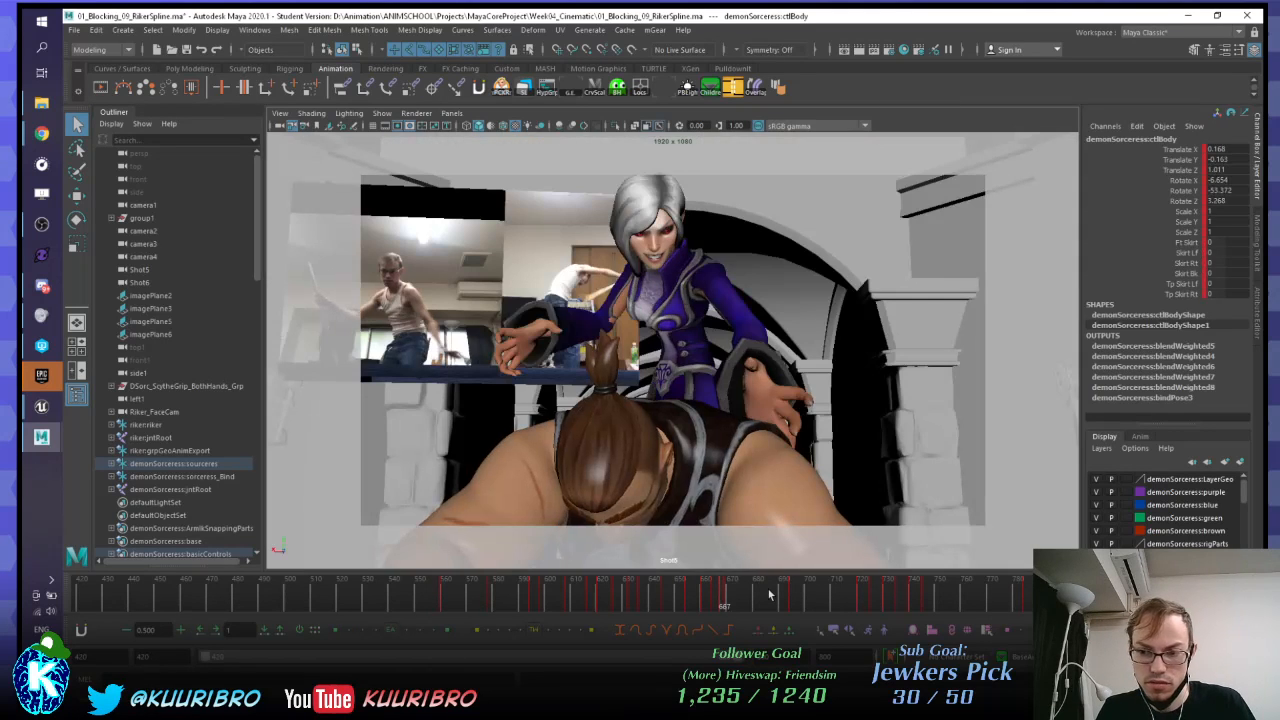
pyautogui.hotkey('alt', '.')
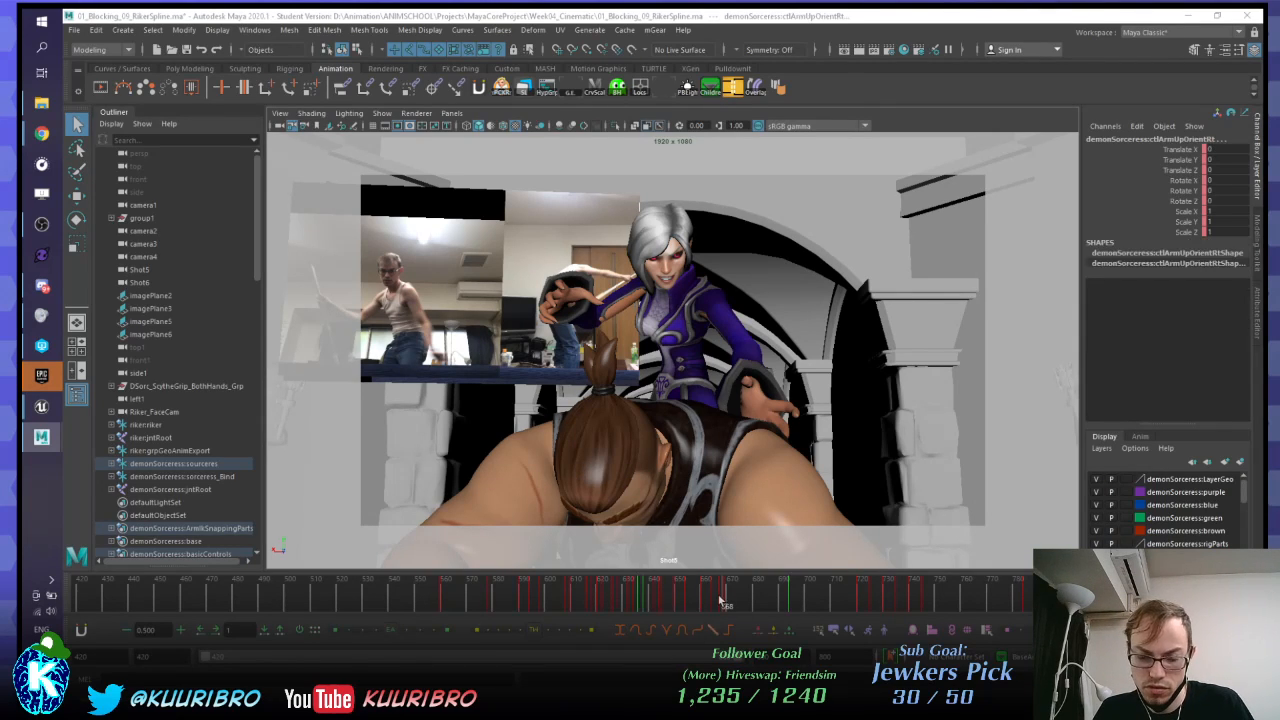
pyautogui.press('.')
pyautogui.press(',')
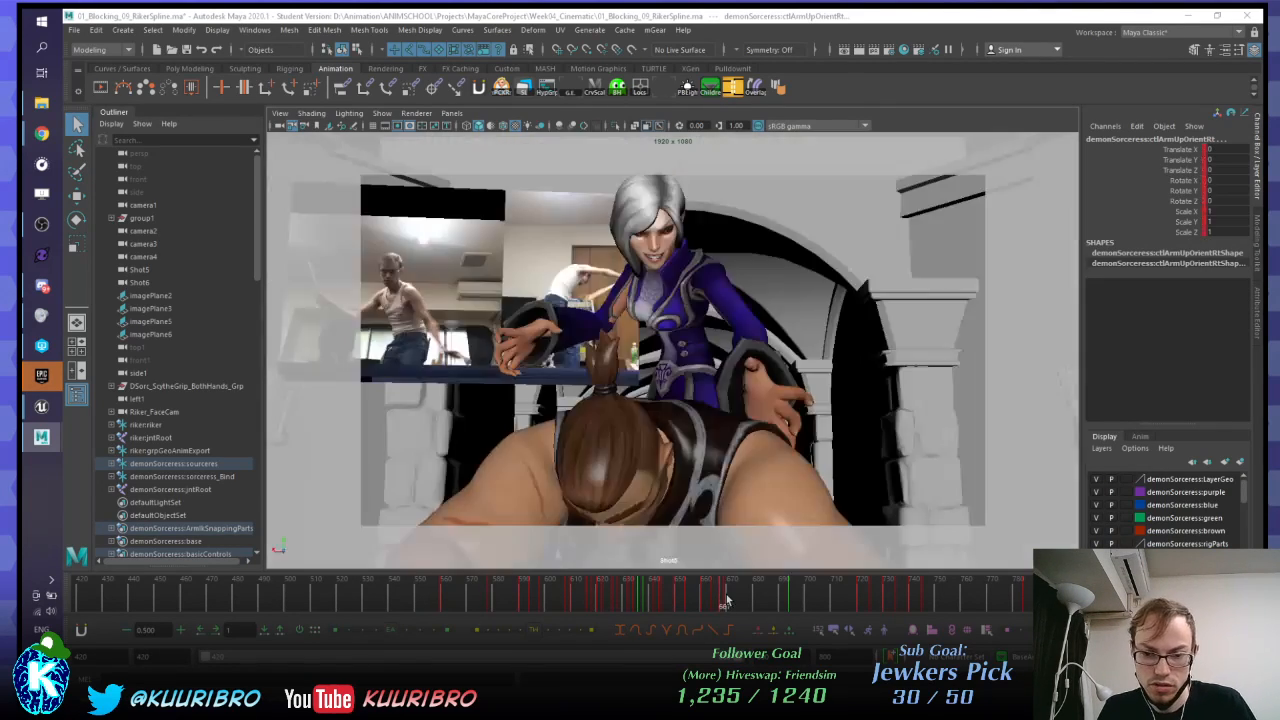
pyautogui.press(',')
pyautogui.press('.')
pyautogui.press('.')
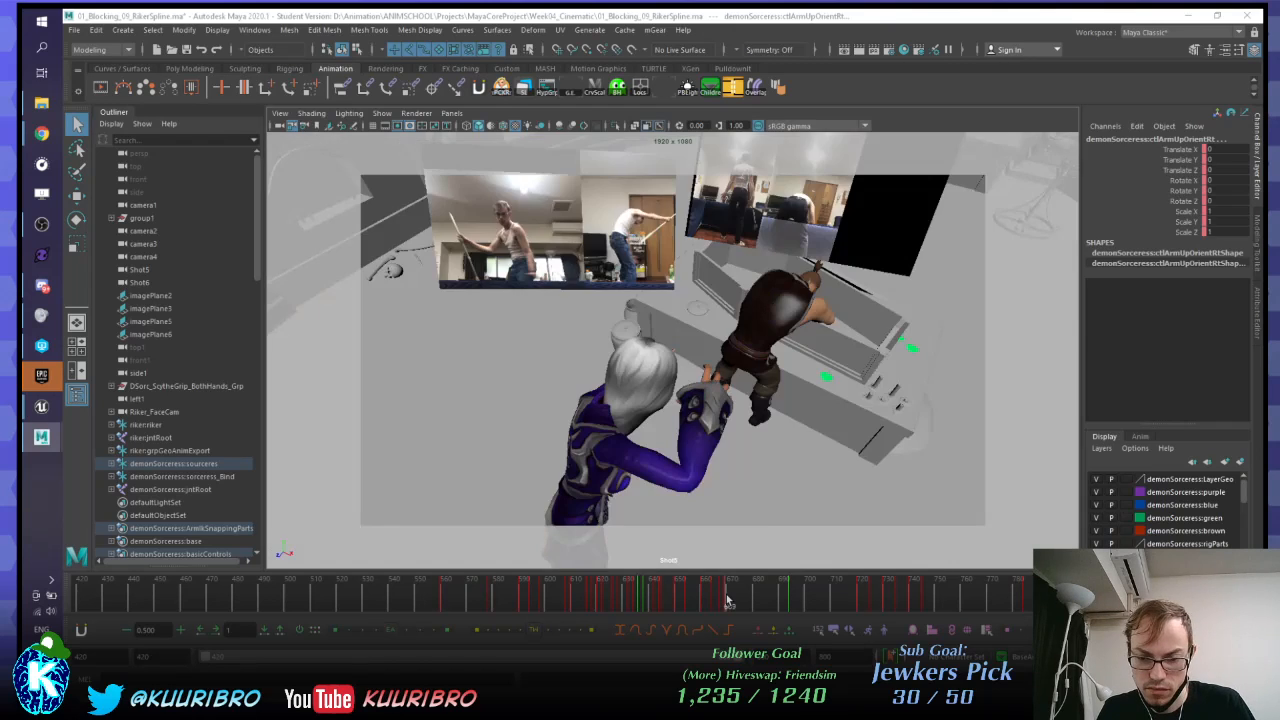
pyautogui.press(',')
pyautogui.press(',')
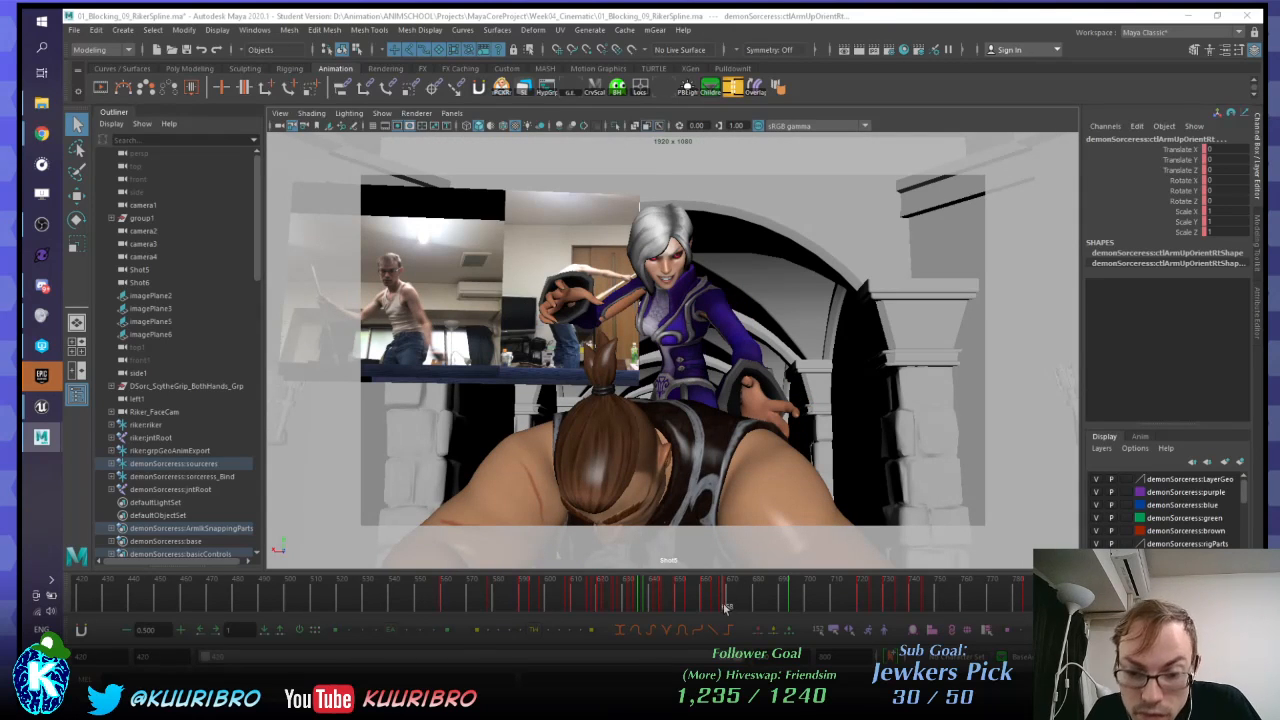
# Step: Narrow the timeline range to start at frame 577 and examine the Demon Sorceress's arm pose at frame 667
pyautogui.moveTo(205, 656); pyautogui.dragTo(422, 658)
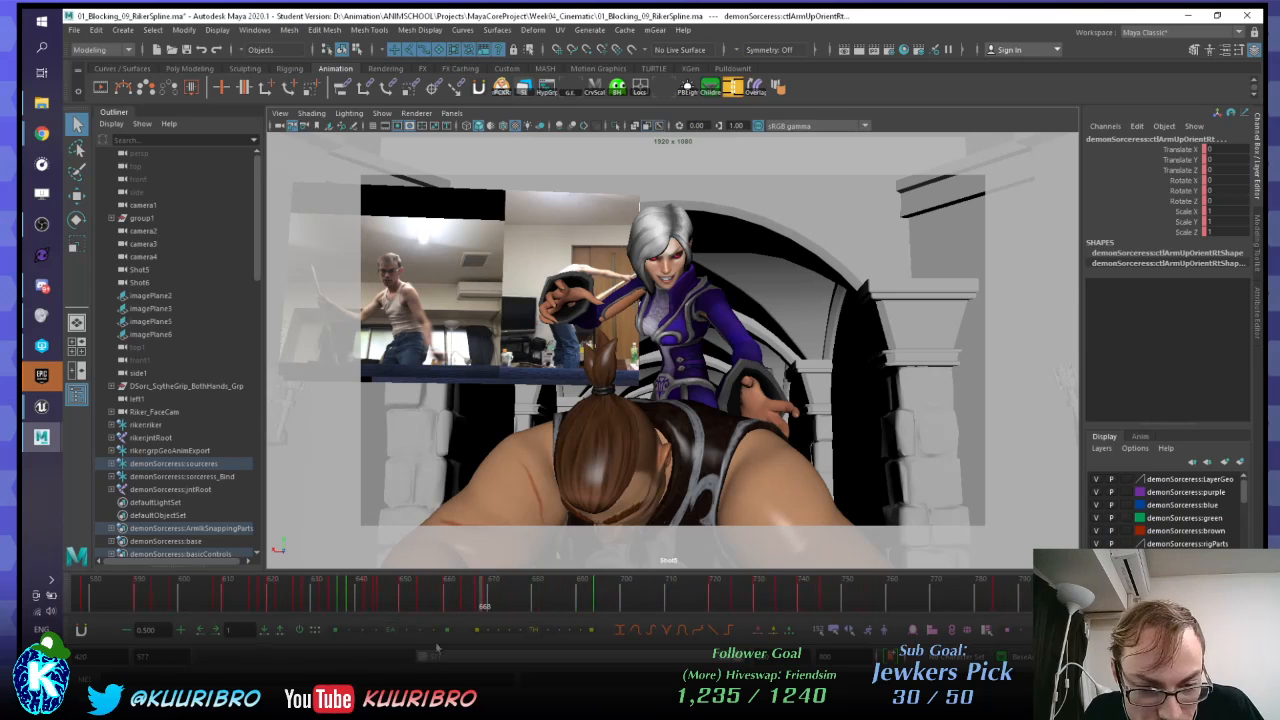
pyautogui.click(478, 596)
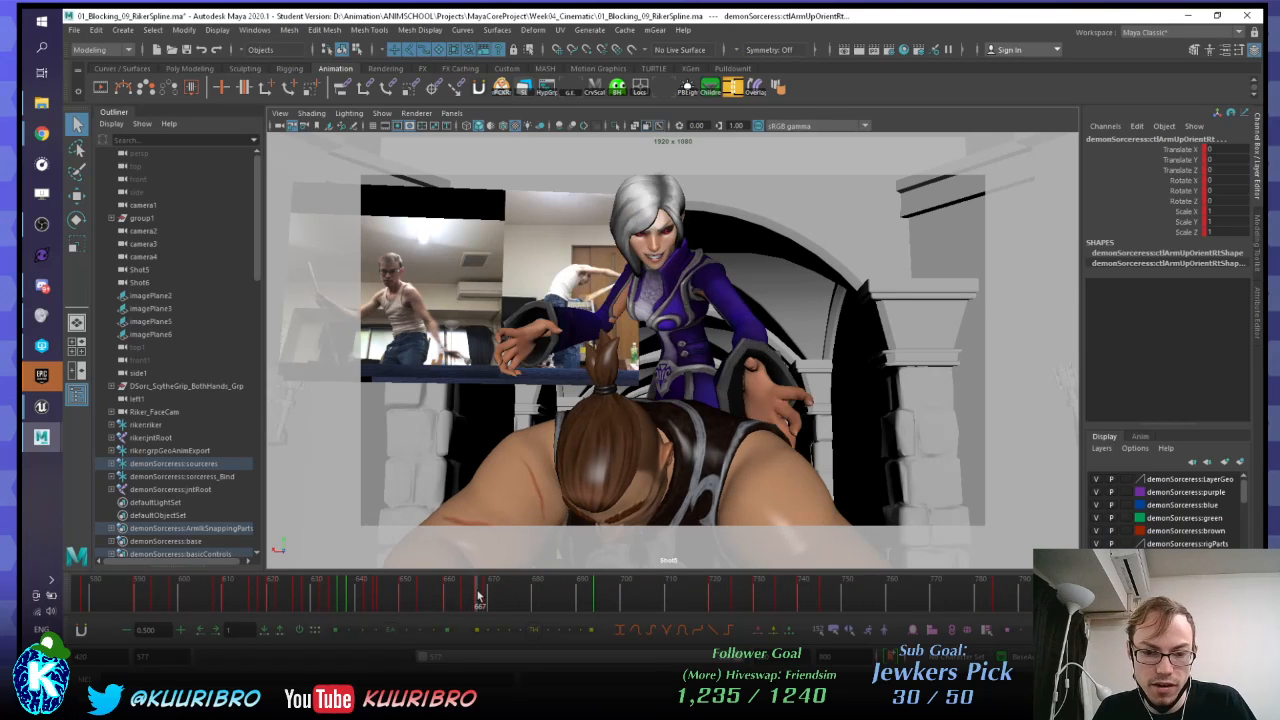
pyautogui.press('s')
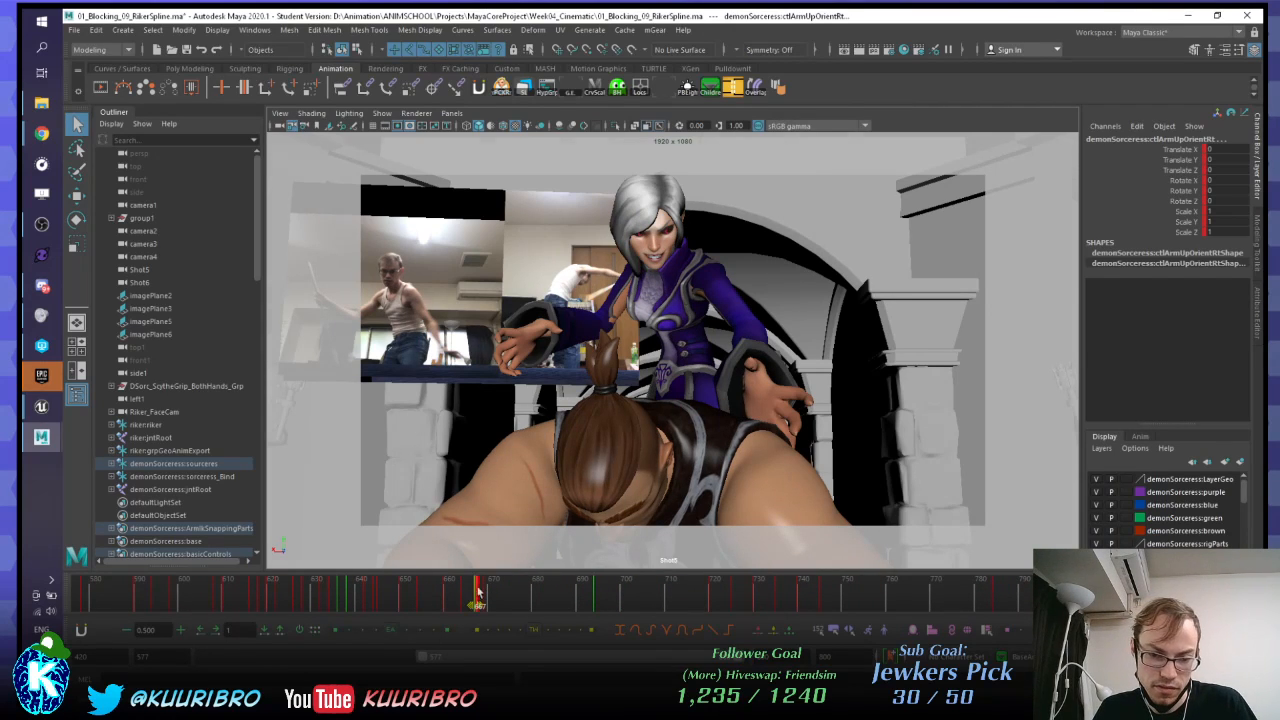
pyautogui.hotkey('ctrl', 'z')
pyautogui.click(476, 593)
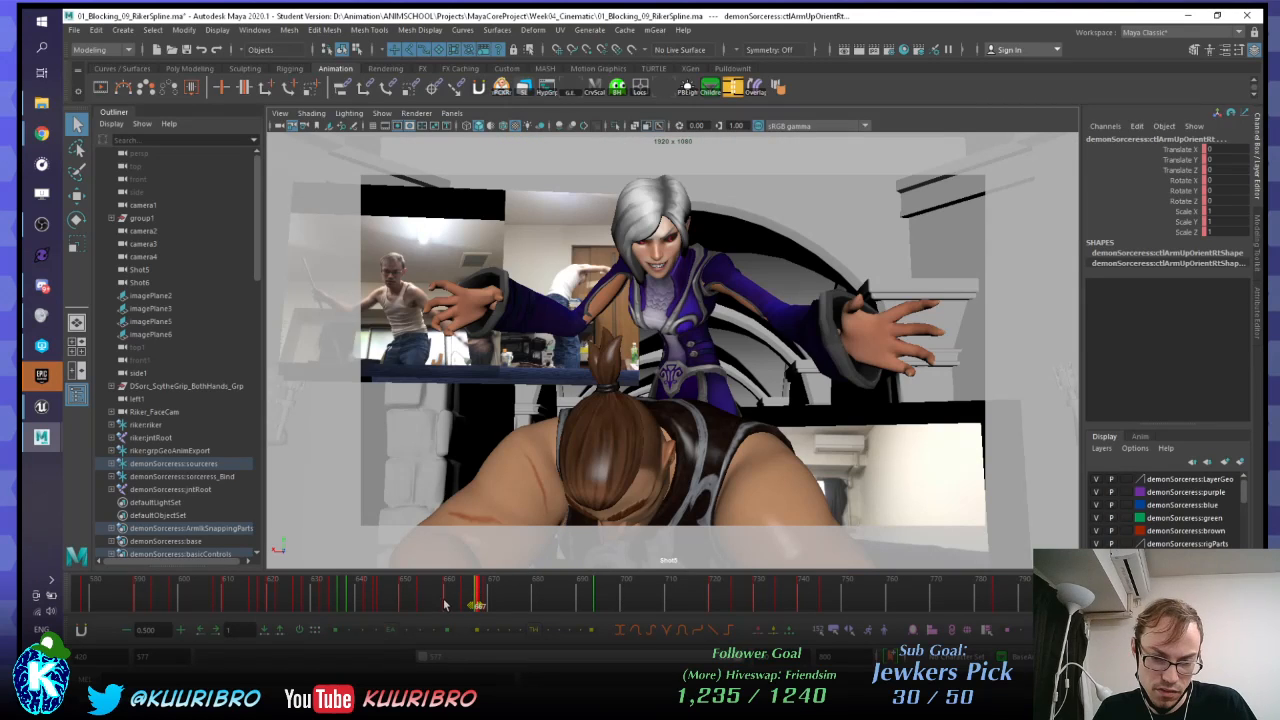
pyautogui.click(436, 603)
pyautogui.click(477, 592)
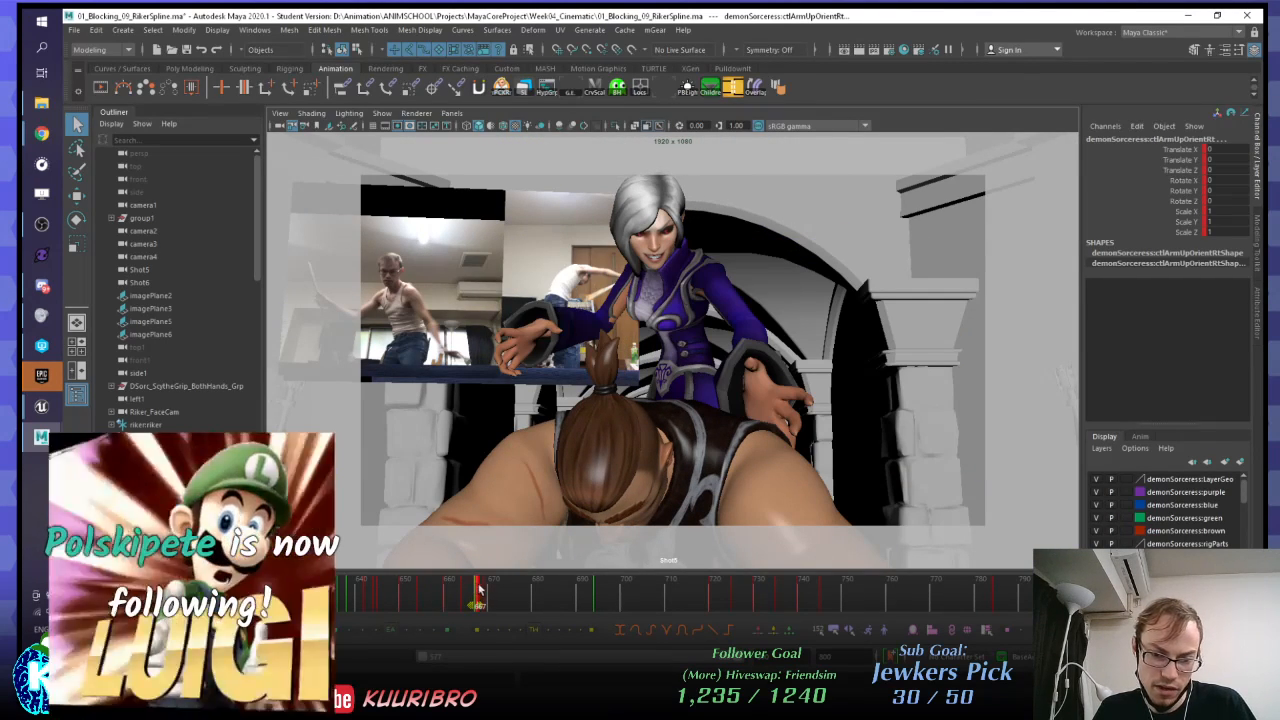
# Step: Play and scrub through the camera cut around frame 667, and restore the timeline range to start at frame 420
pyautogui.click(481, 592)
pyautogui.click(523, 591)
pyautogui.click(432, 592)
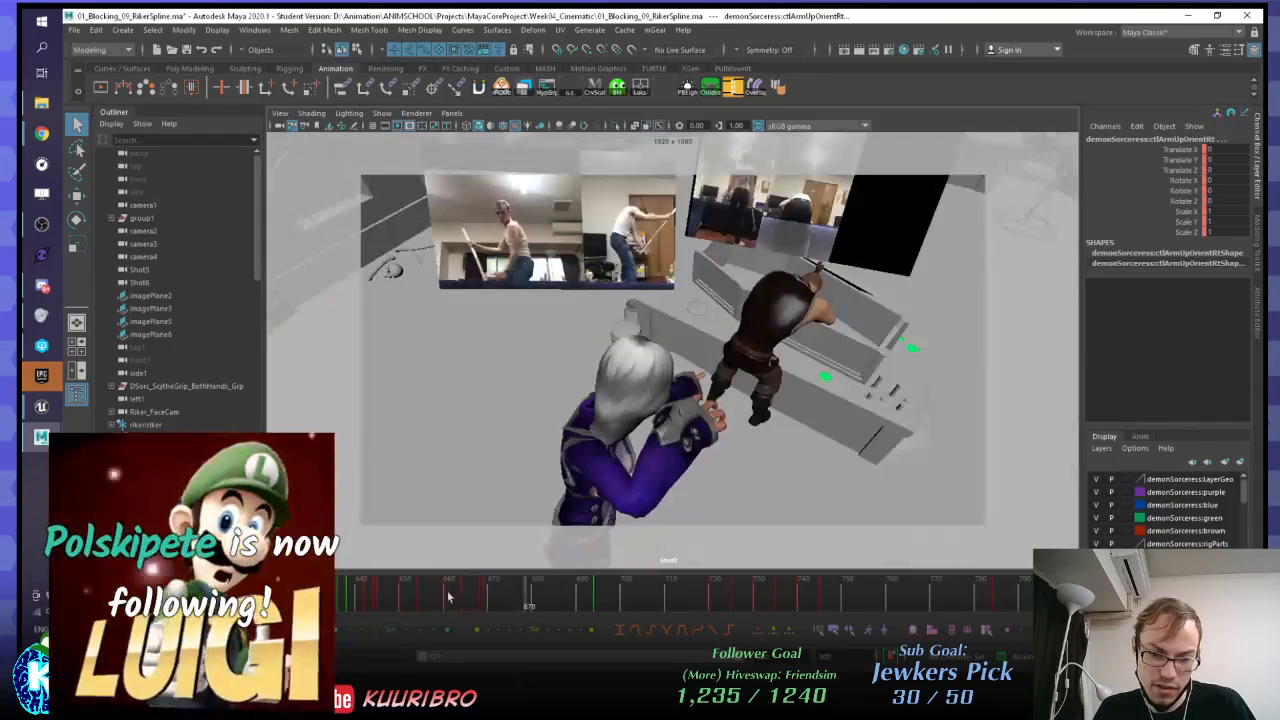
pyautogui.click(476, 593)
pyautogui.click(530, 592)
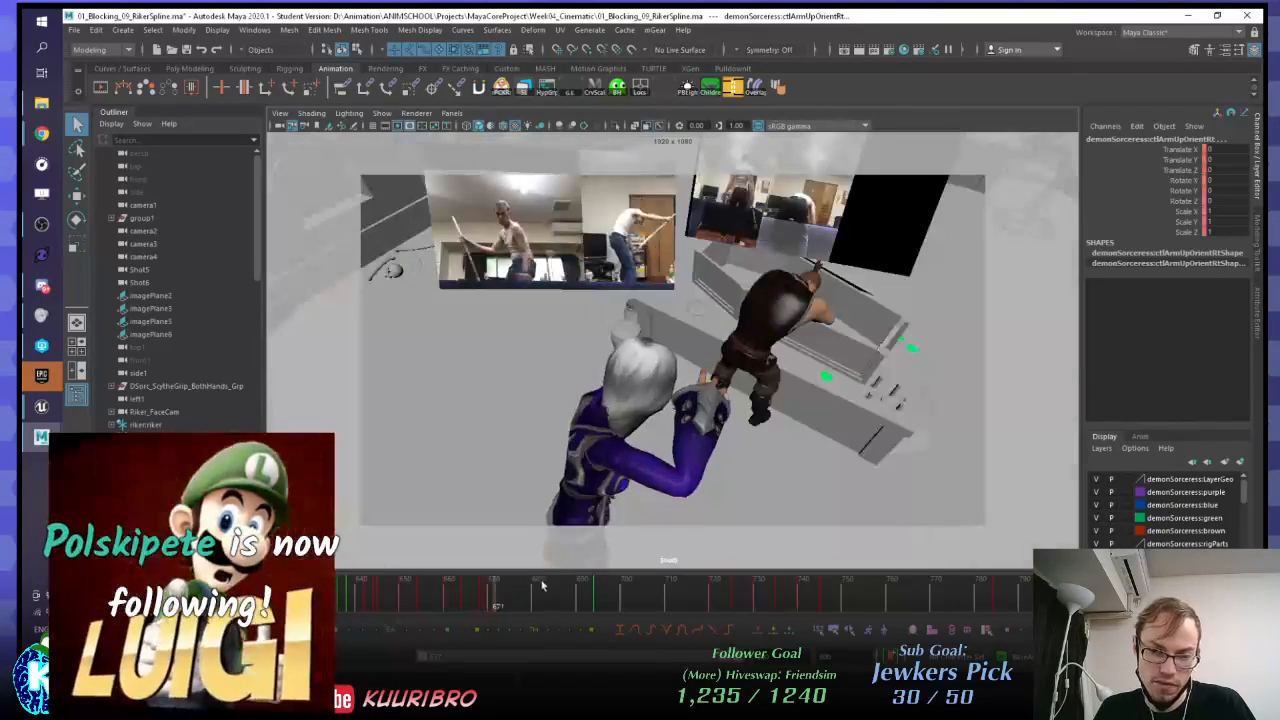
pyautogui.hotkey('alt', 'v')
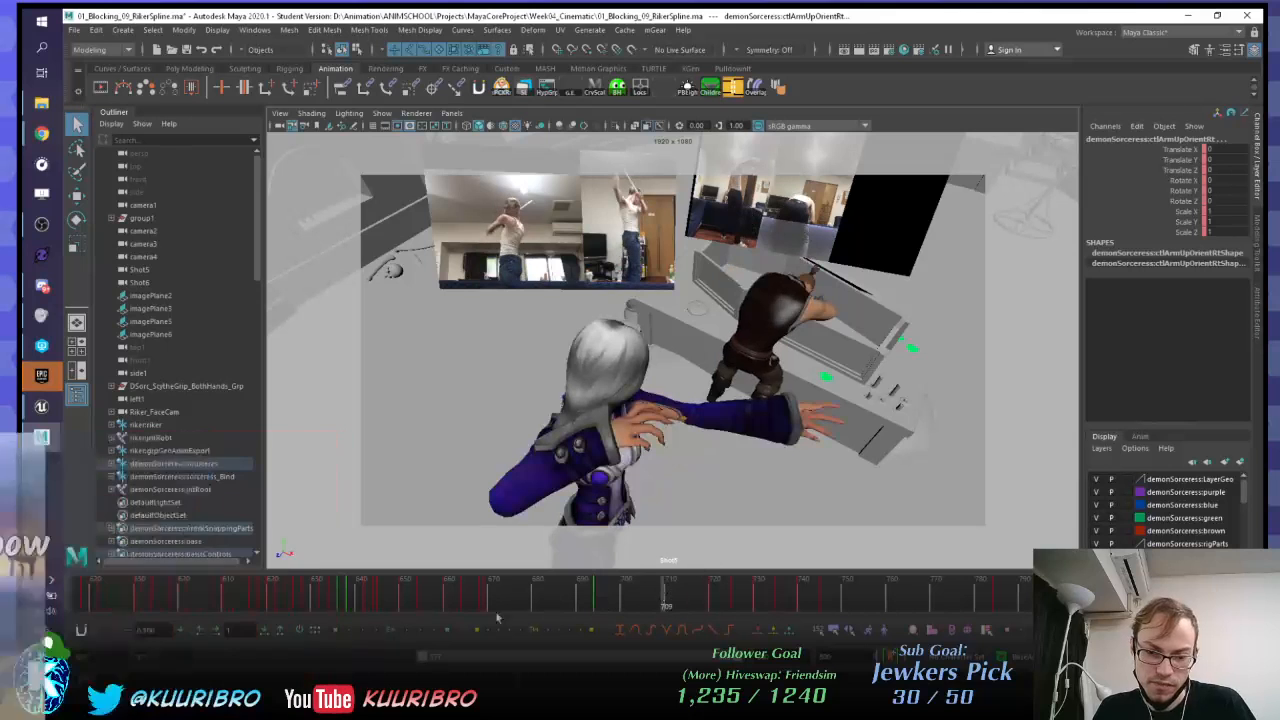
pyautogui.moveTo(421, 660); pyautogui.dragTo(200, 657)
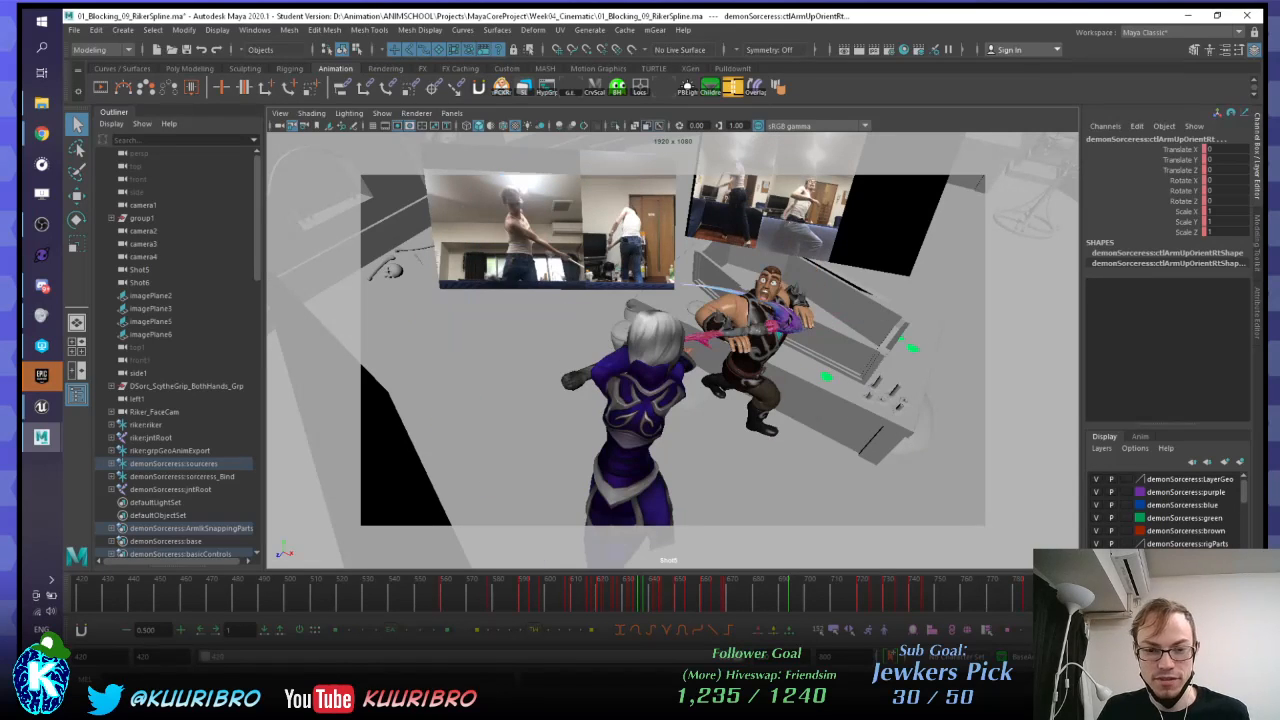
# Step: Select imagePlane3 and delete its keyframes from frame 745 to the end of the shot
pyautogui.click(375, 500)
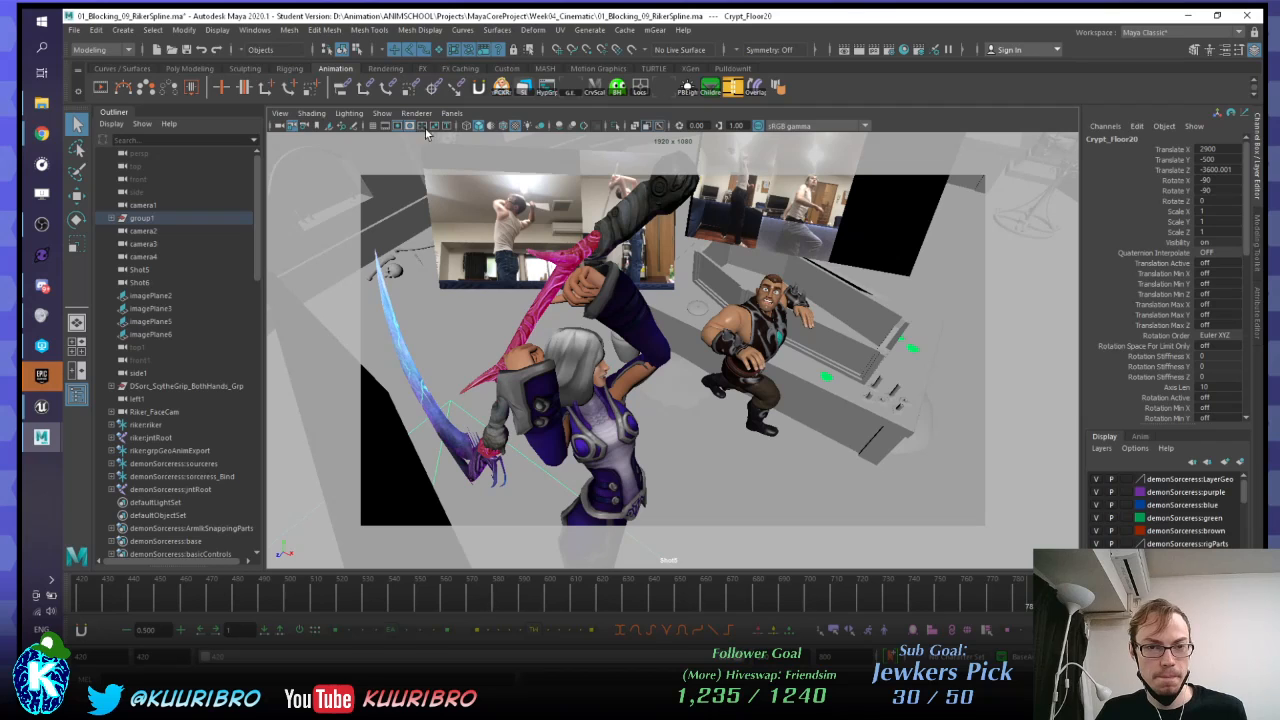
pyautogui.click(367, 438)
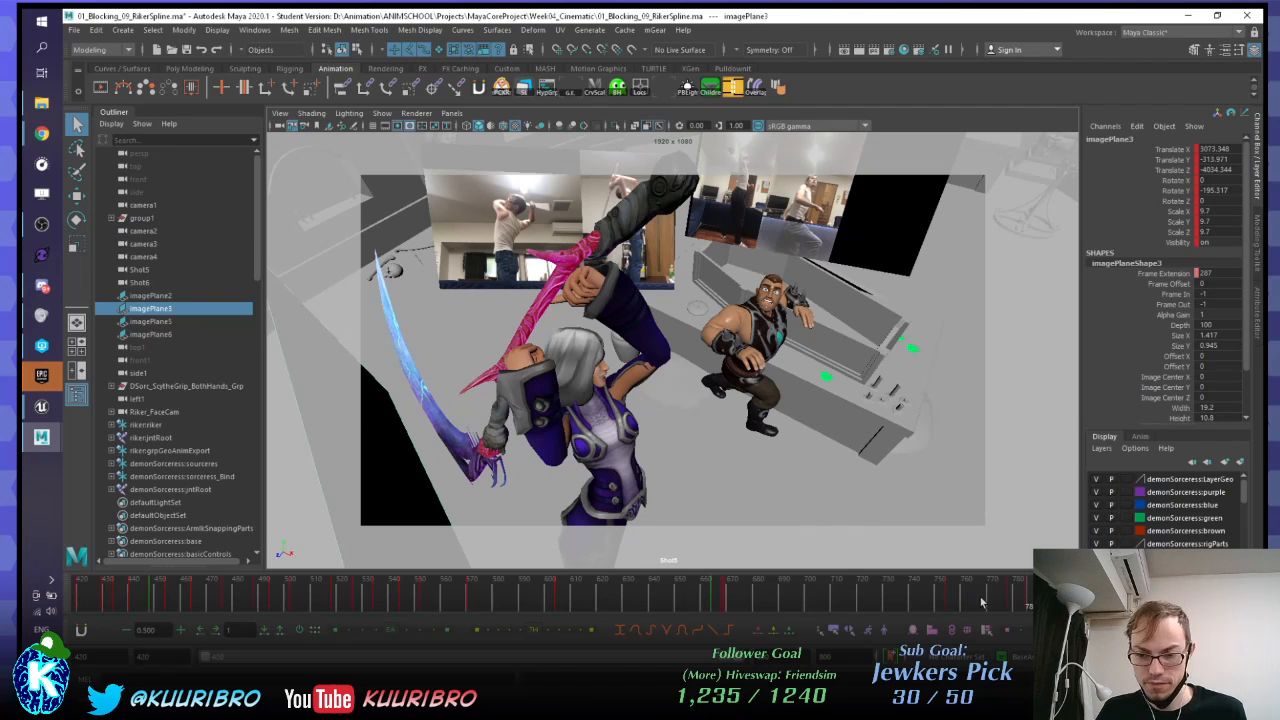
pyautogui.click(1013, 594)
pyautogui.press(',')
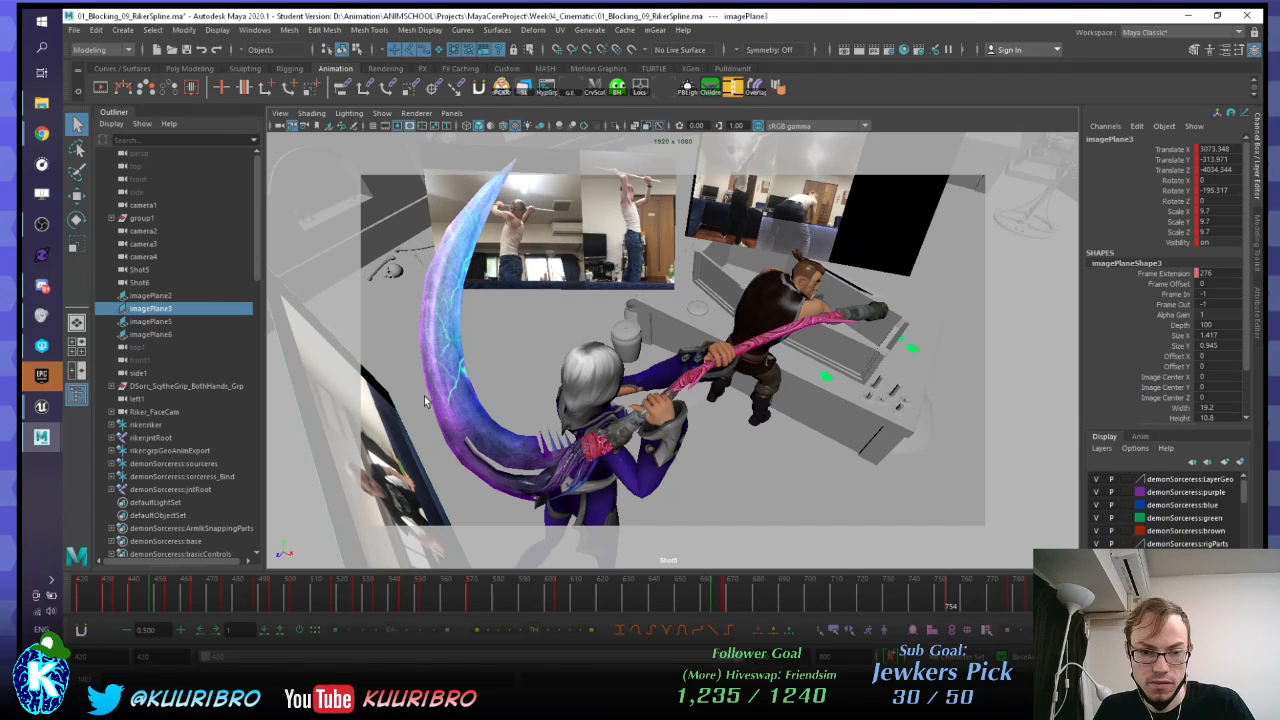
pyautogui.click(926, 604)
pyautogui.keyDown('shift'); pyautogui.moveTo(926, 604); pyautogui.dragTo(1018, 601); pyautogui.keyUp('shift')
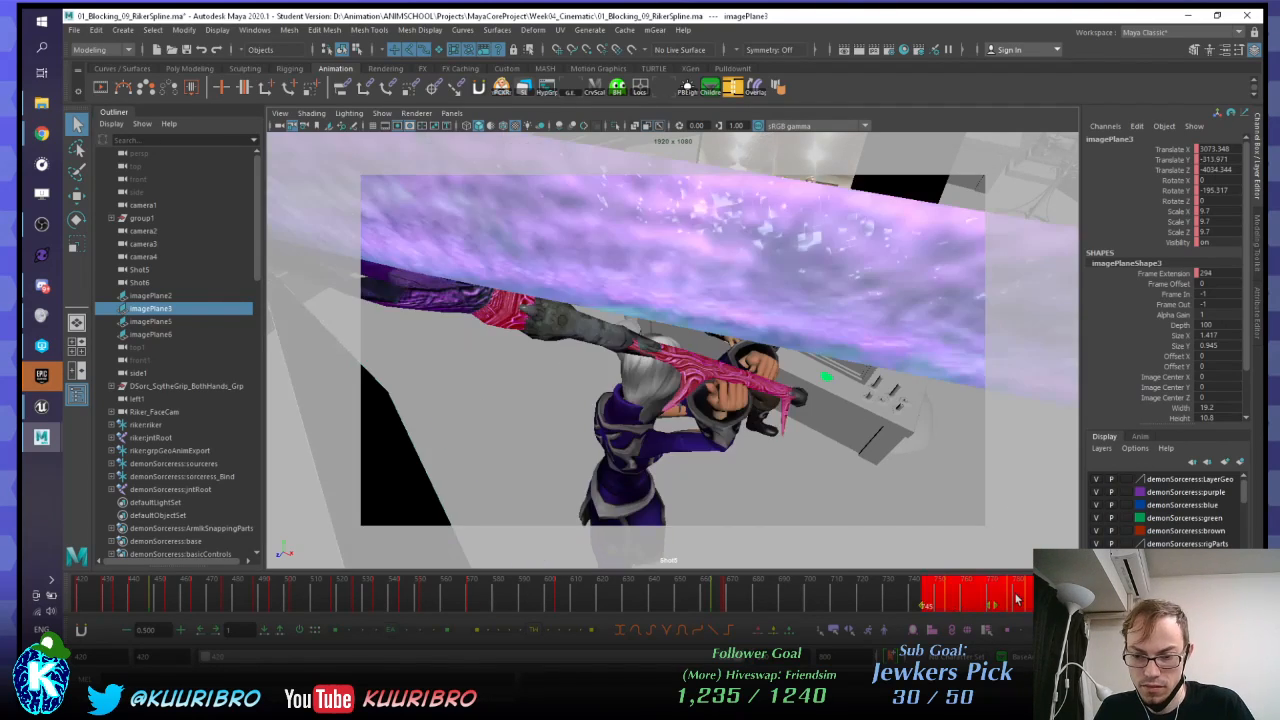
pyautogui.rightClick(1018, 600)
pyautogui.click(1043, 392)
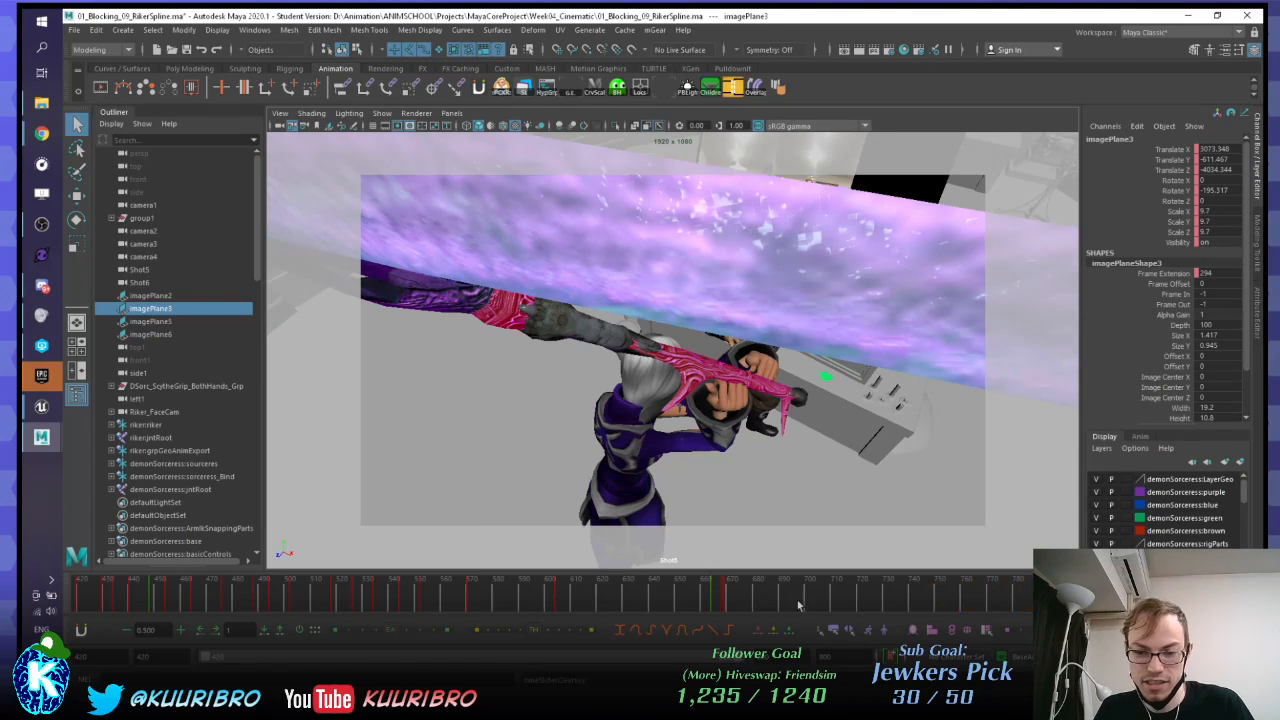
# Step: Move imagePlane3 sideways away from the Demon Sorceress at frame 664, to Translate X 3022.996 and Translate Z -4048.135
pyautogui.moveTo(763, 607); pyautogui.dragTo(554, 566)
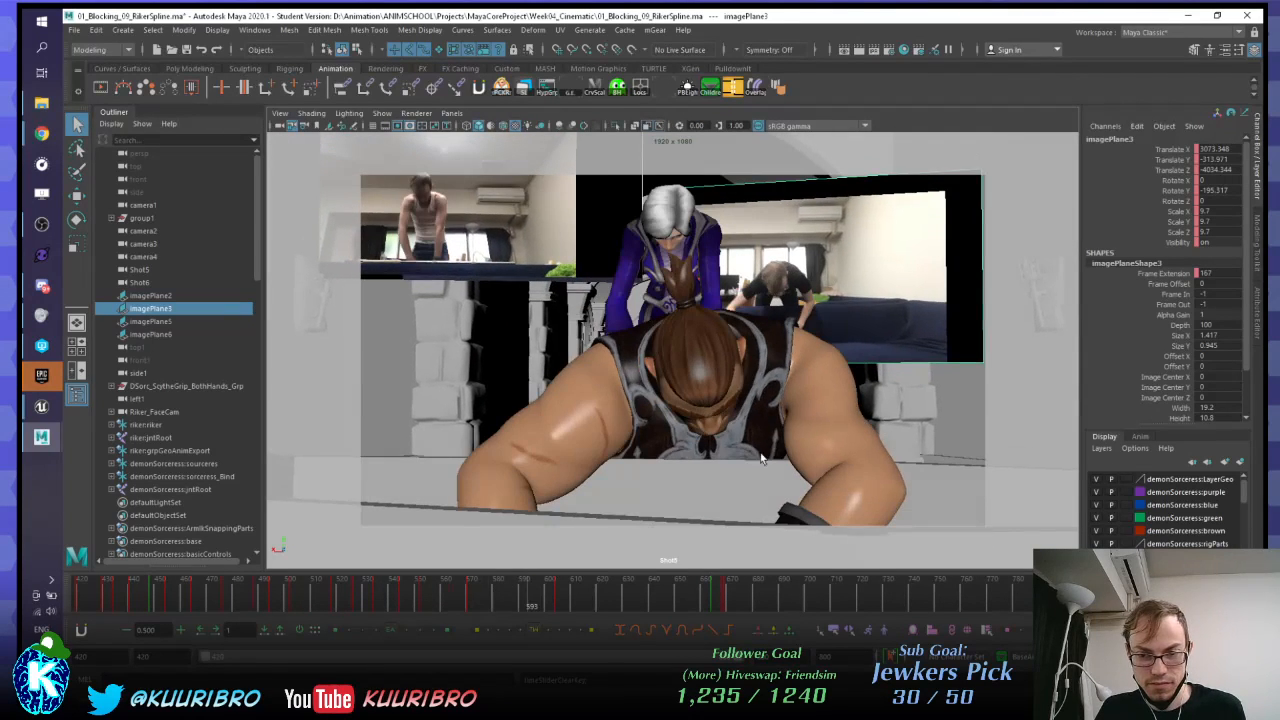
pyautogui.moveTo(594, 603); pyautogui.dragTo(21, 595)
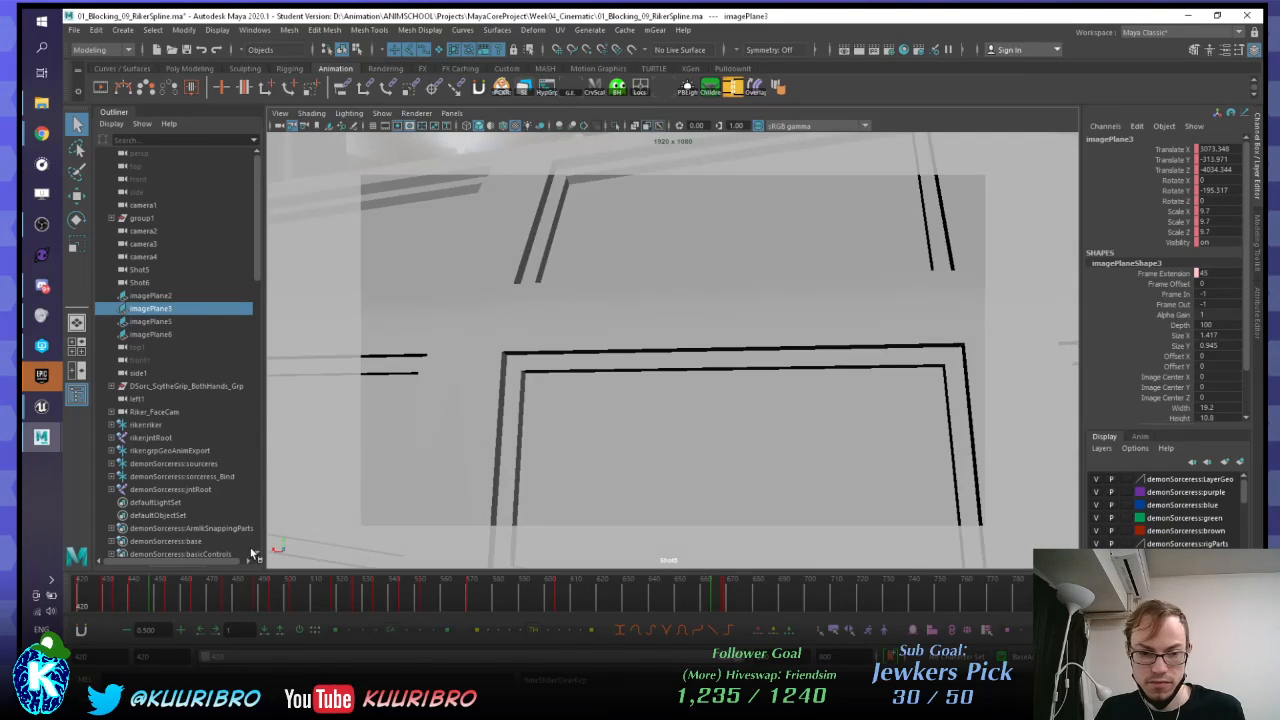
pyautogui.click(145, 598)
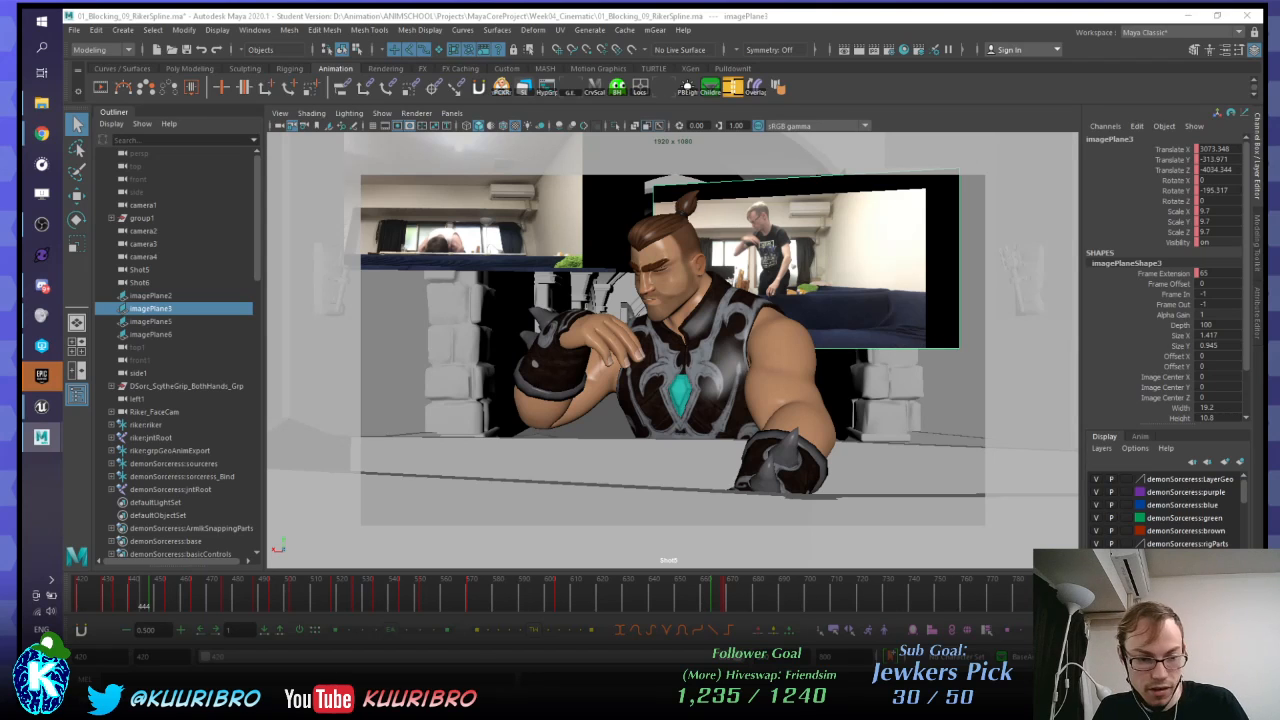
pyautogui.click(155, 594)
pyautogui.click(716, 594)
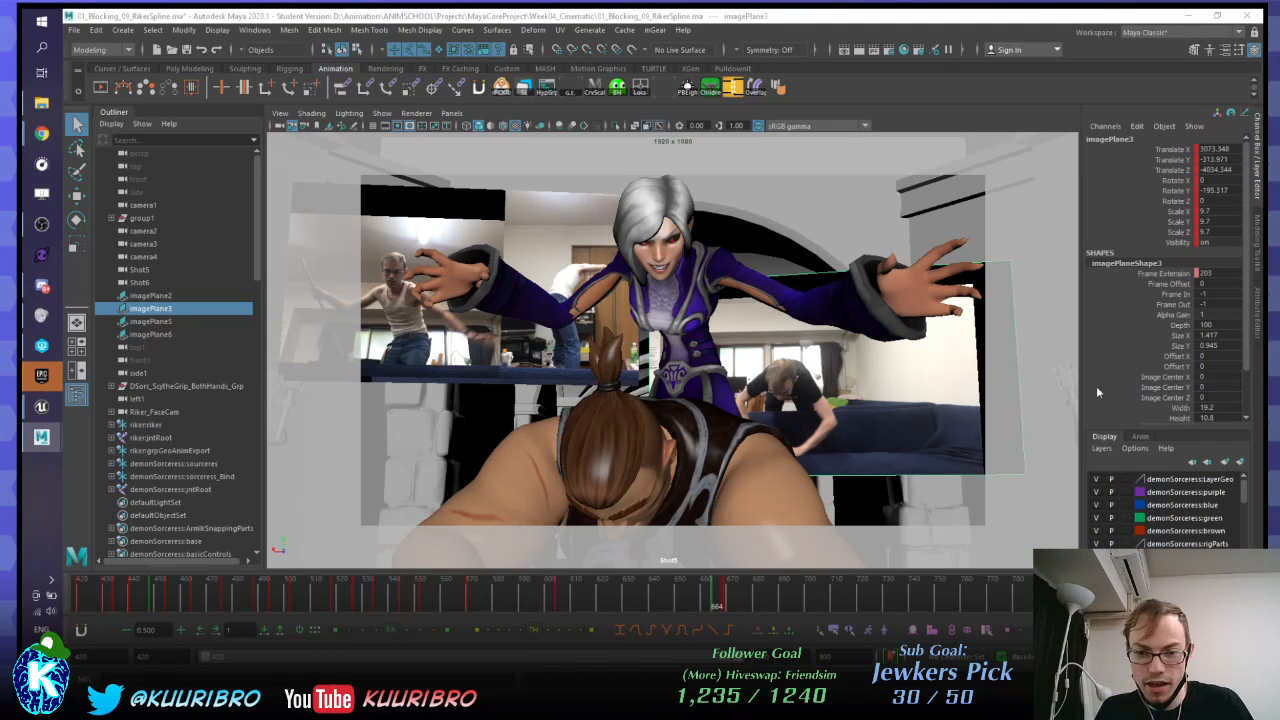
pyautogui.click(866, 367)
pyautogui.press('w')
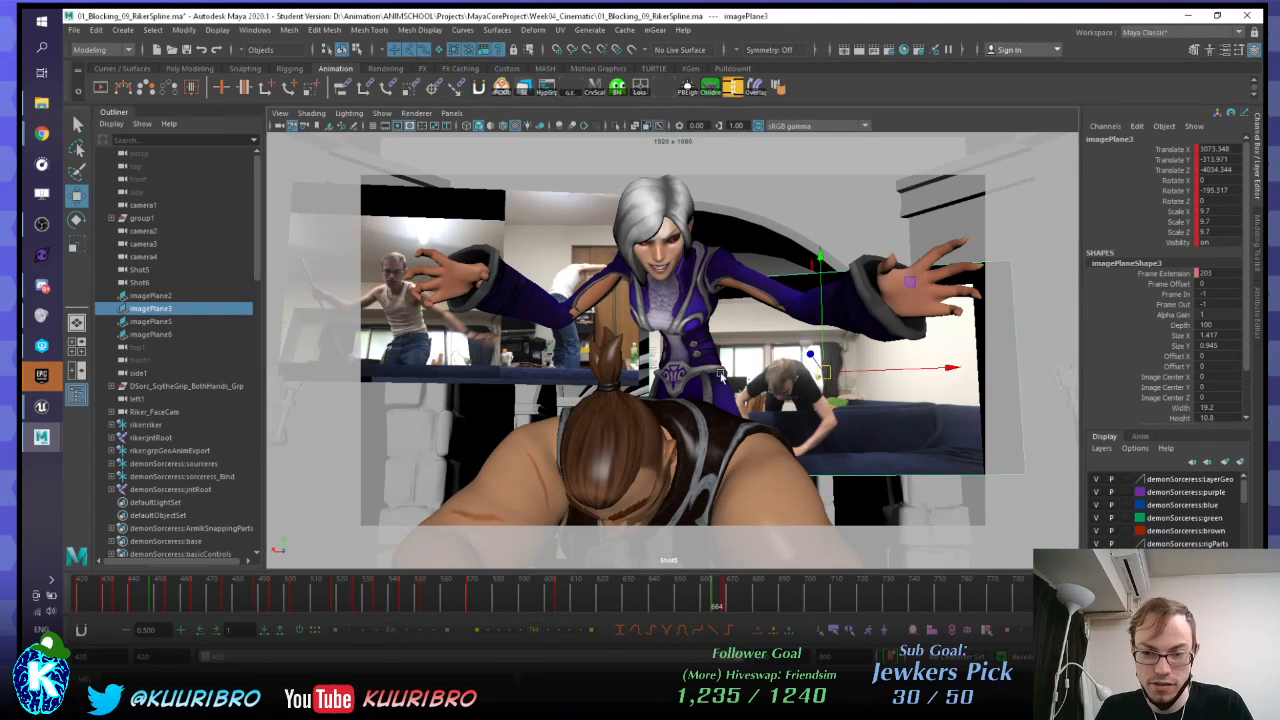
pyautogui.moveTo(874, 375); pyautogui.dragTo(985, 361)
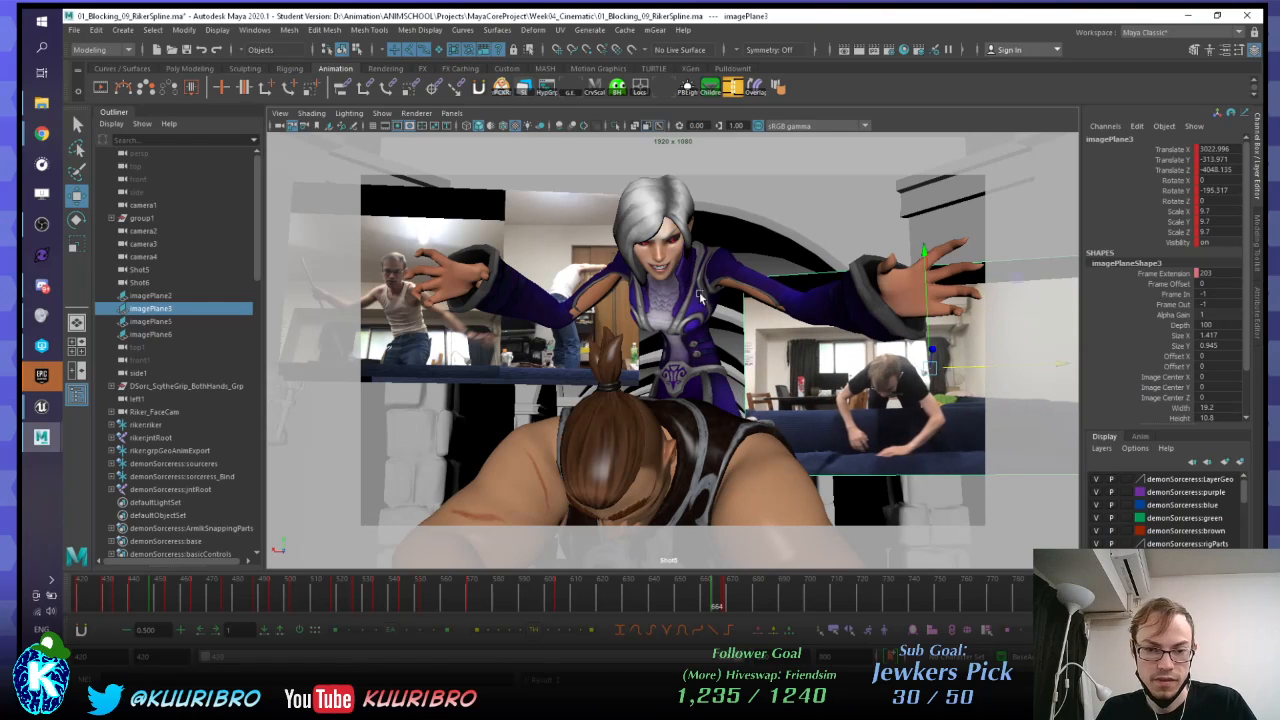
# Step: Hide the gate mask and resolution gate, clear the selection, and playblast the shot over the existing 01_Blocking_09_RikerSpline.mov
pyautogui.click(533, 257)
pyautogui.moveTo(503, 598); pyautogui.dragTo(30, 595)
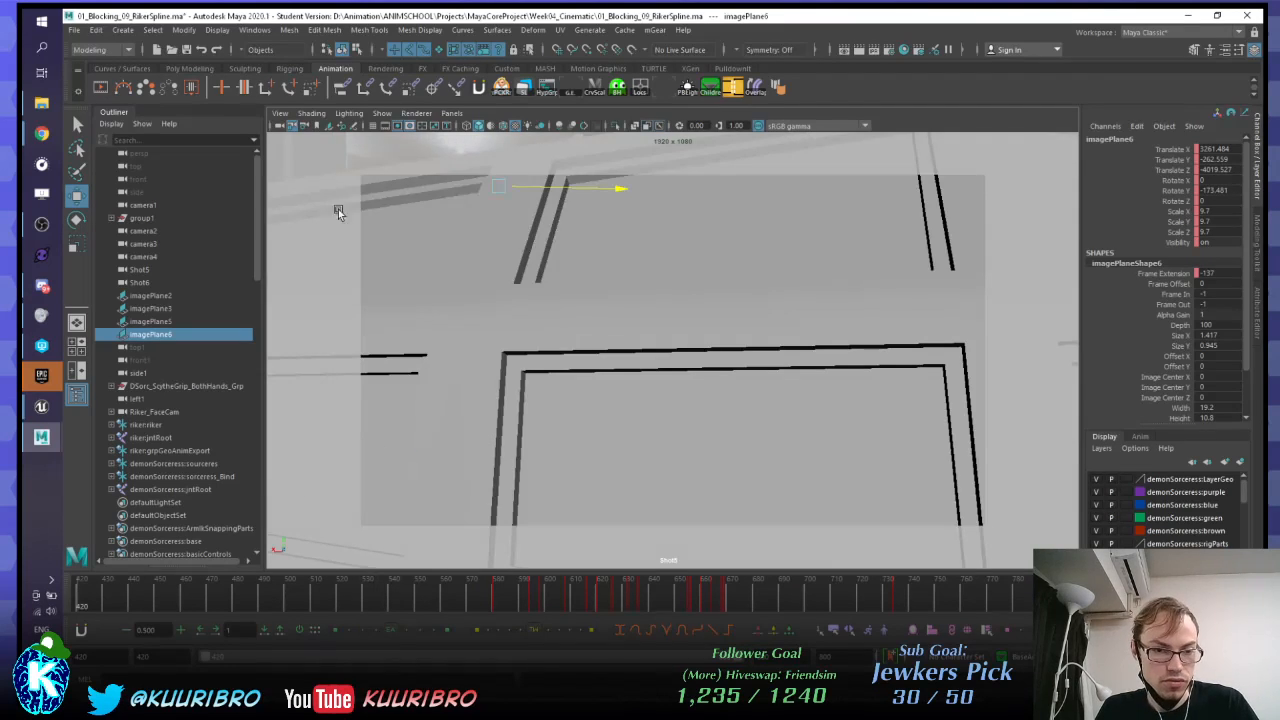
pyautogui.click(410, 126)
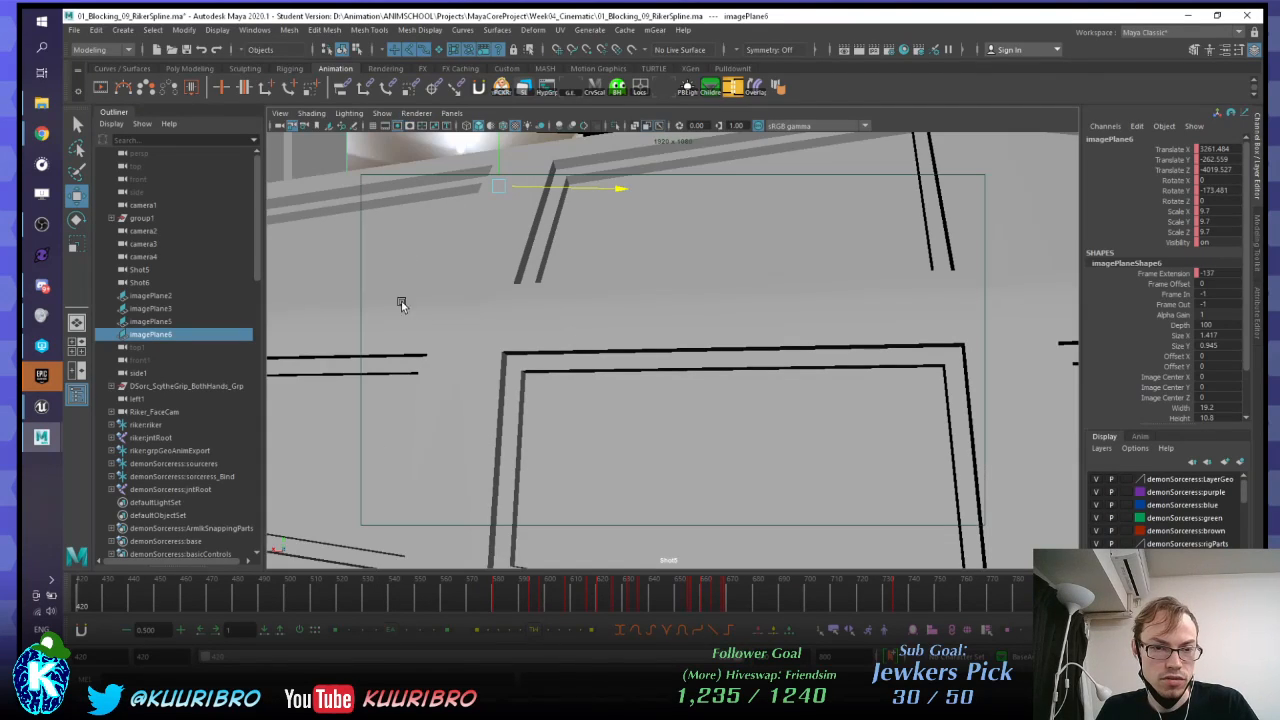
pyautogui.click(293, 364)
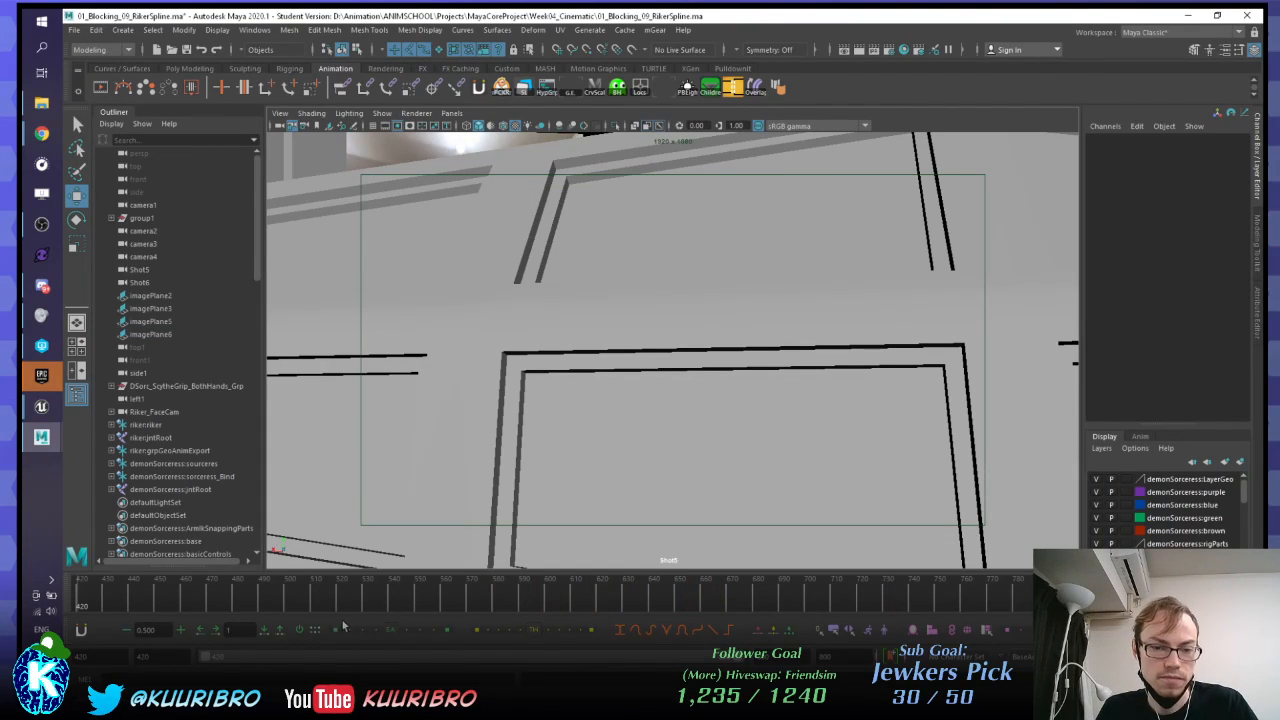
pyautogui.click(398, 126)
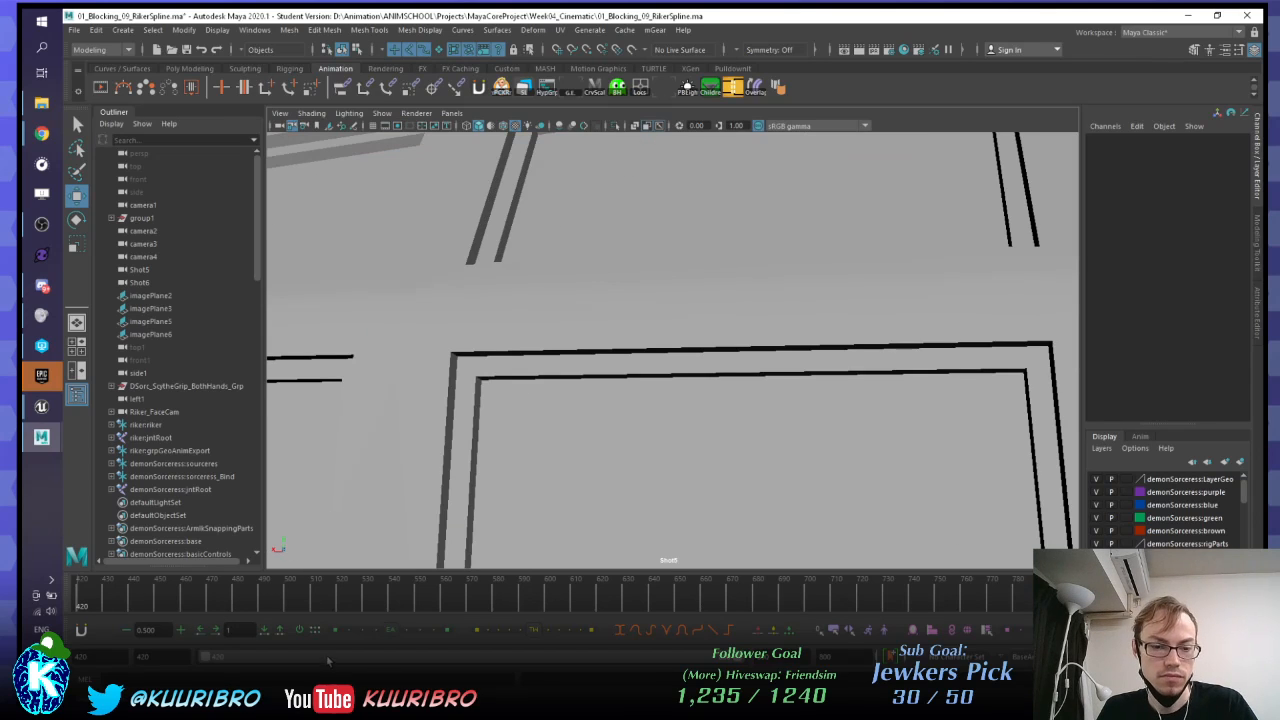
pyautogui.rightClick(385, 592)
pyautogui.click(398, 571)
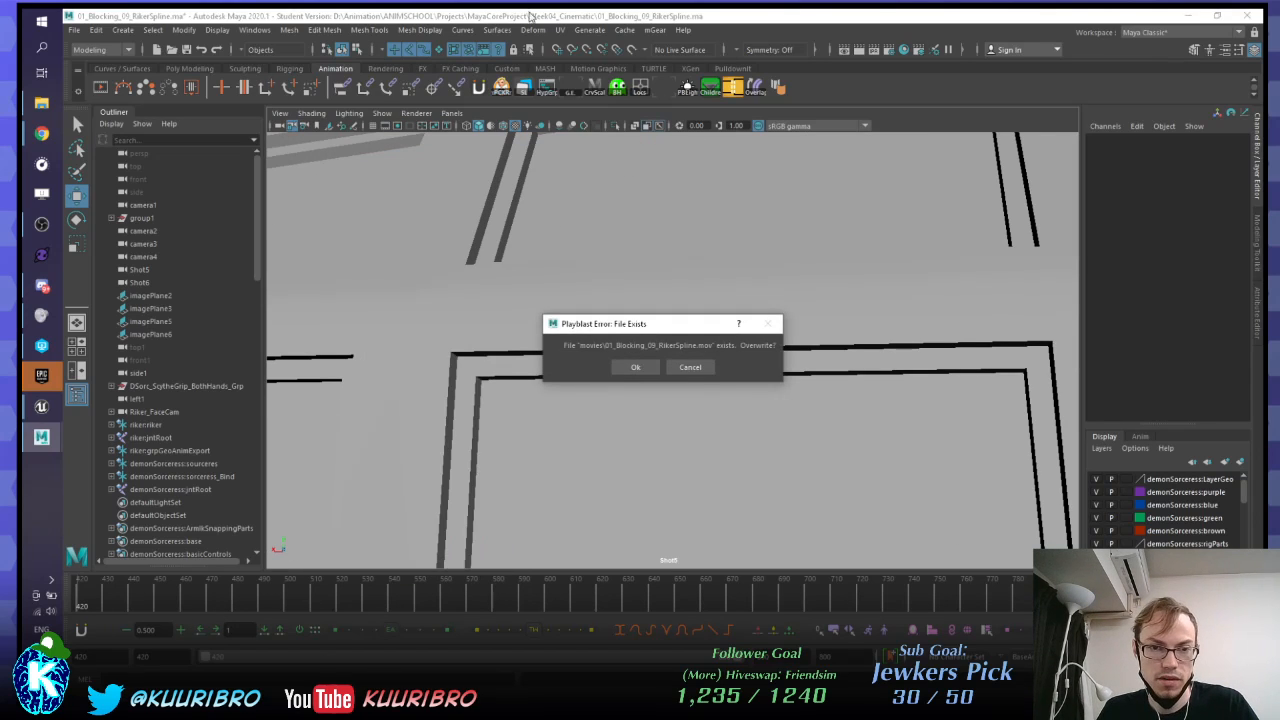
pyautogui.click(636, 367)
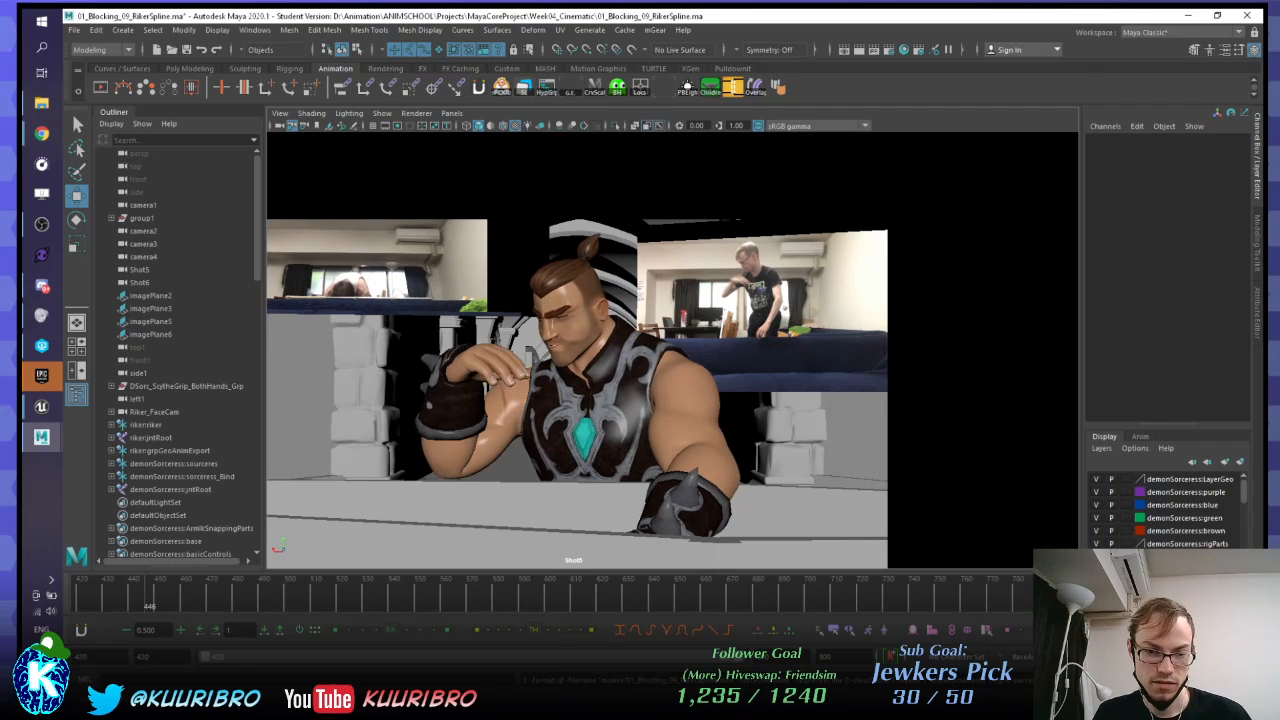
# Step: Switch to the AnimSchool page in Chrome and join the Zoom meeting with computer audio, consenting to being recorded
pyautogui.hotkey('alt', '.')
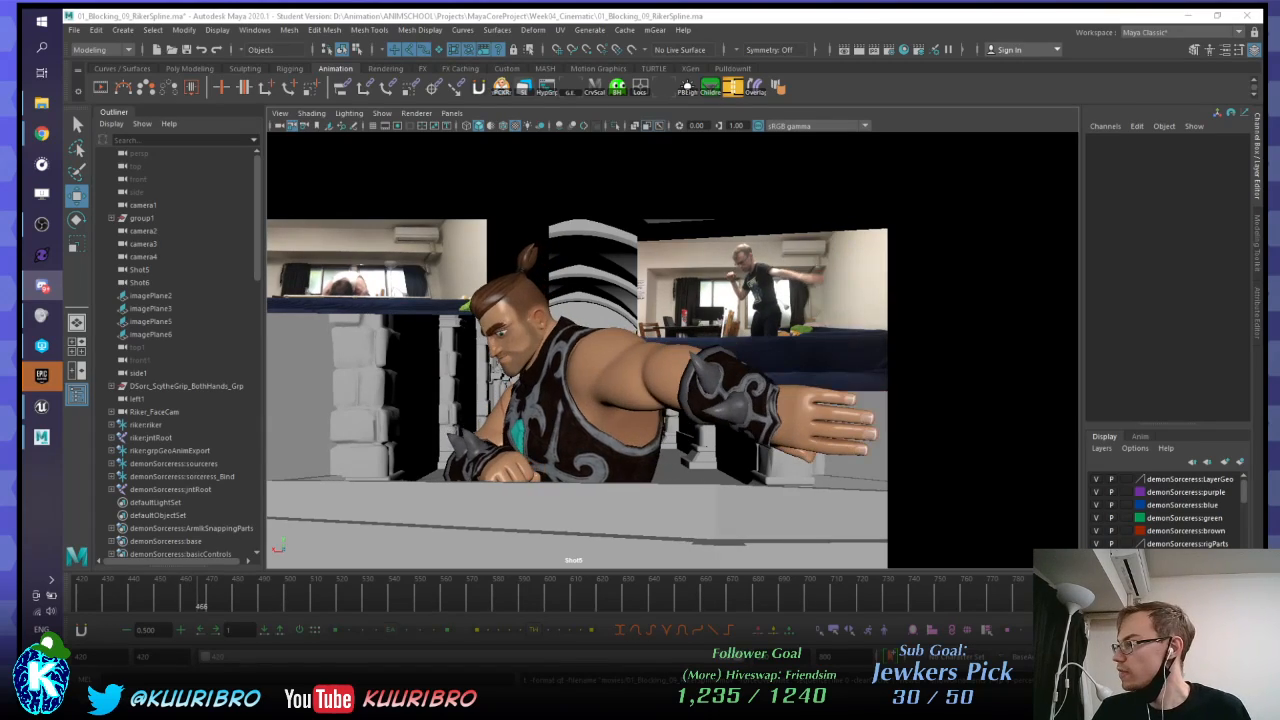
pyautogui.click(1188, 15)
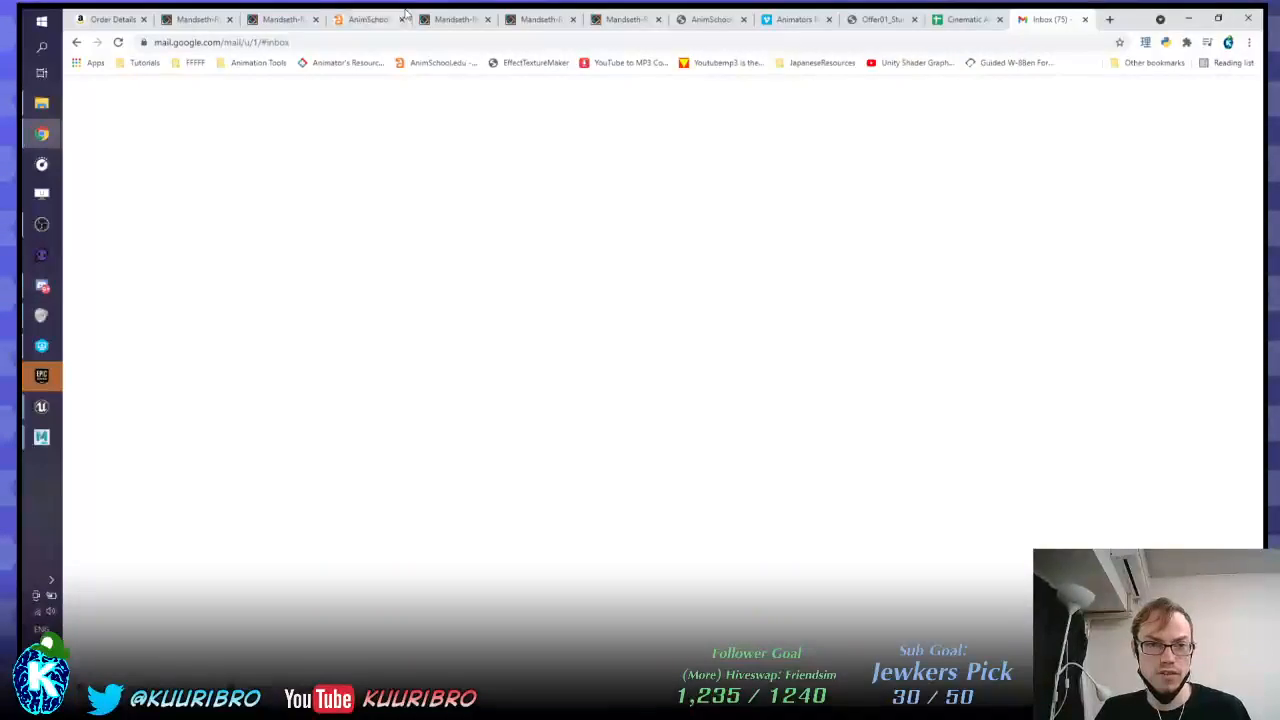
pyautogui.click(384, 19)
pyautogui.moveTo(1135, 26); pyautogui.dragTo(1279, 128)
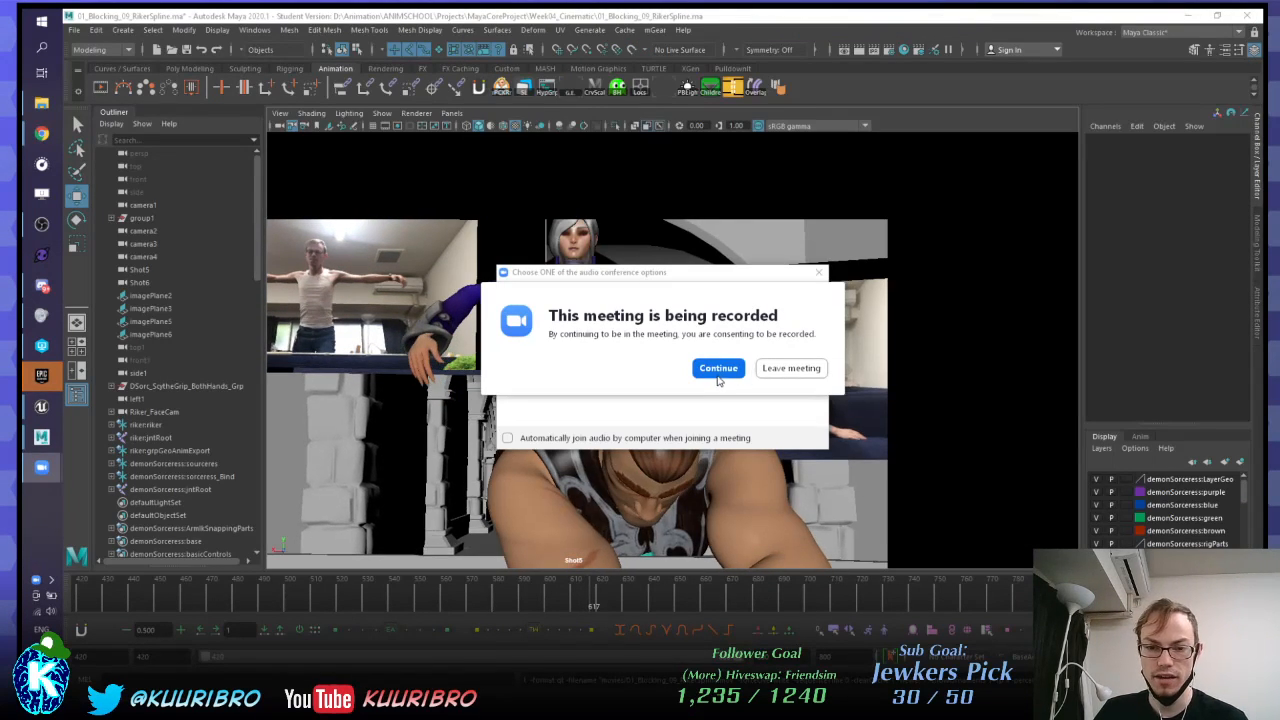
pyautogui.click(717, 368)
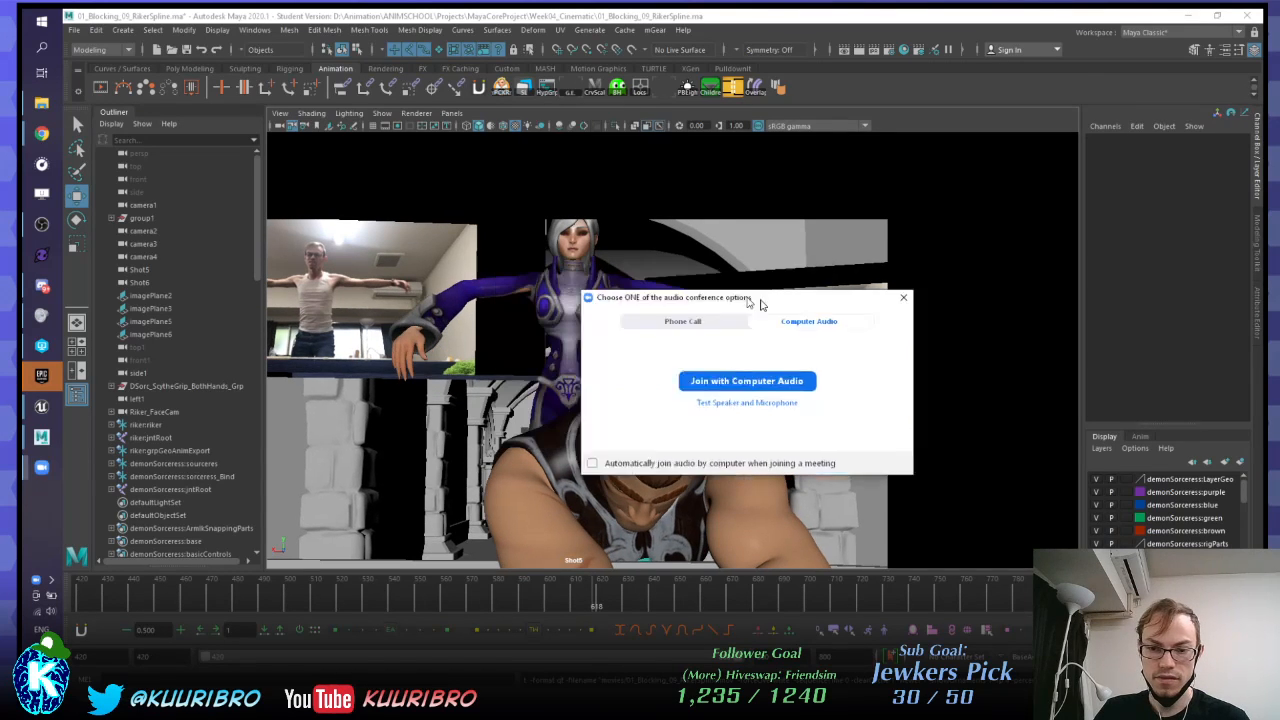
pyautogui.click(700, 381)
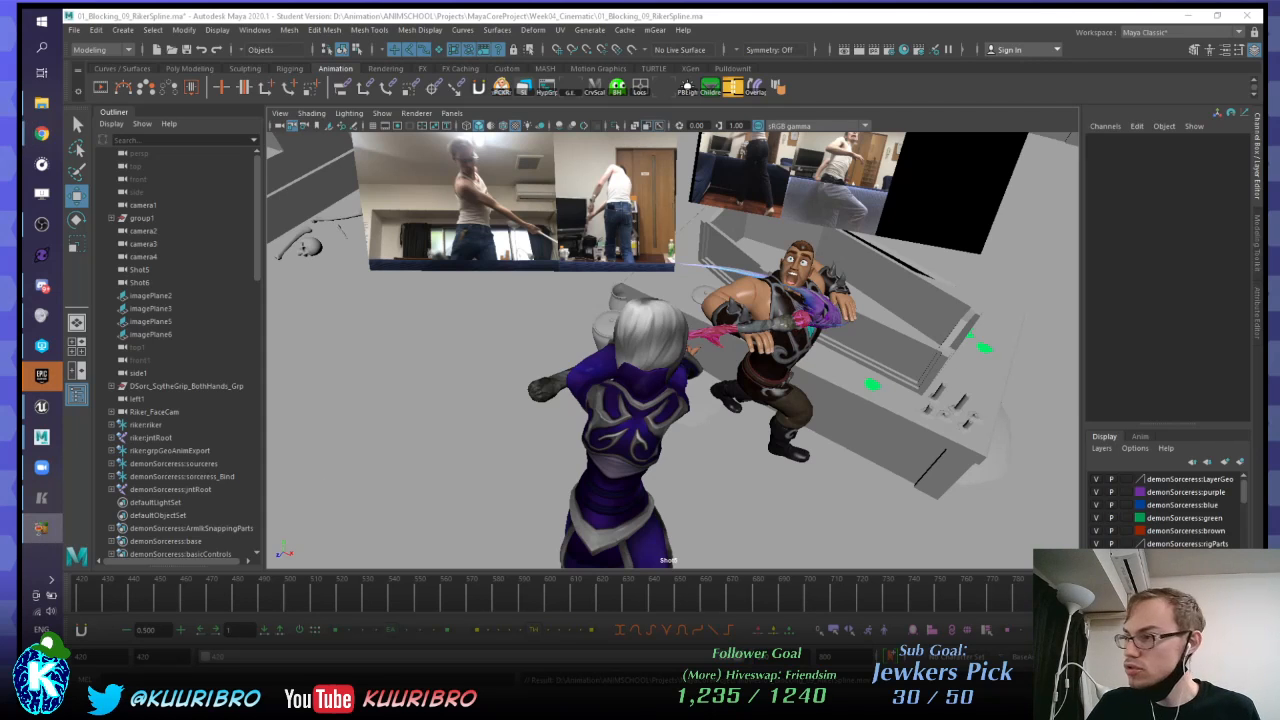
# Step: Bring up HandBrake and open MayaCoreProject's movies folder in File Explorer, placing the folder window clear of HandBrake's drop area
pyautogui.click(41, 528)
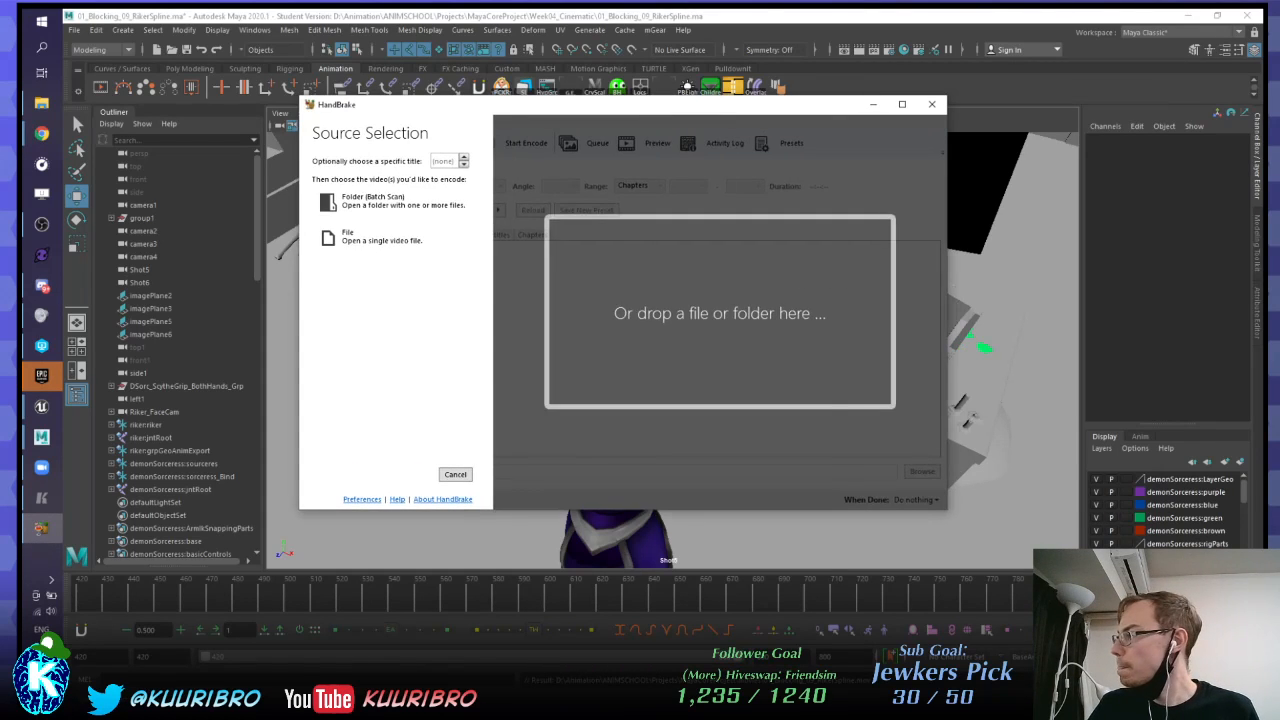
pyautogui.click(41, 103)
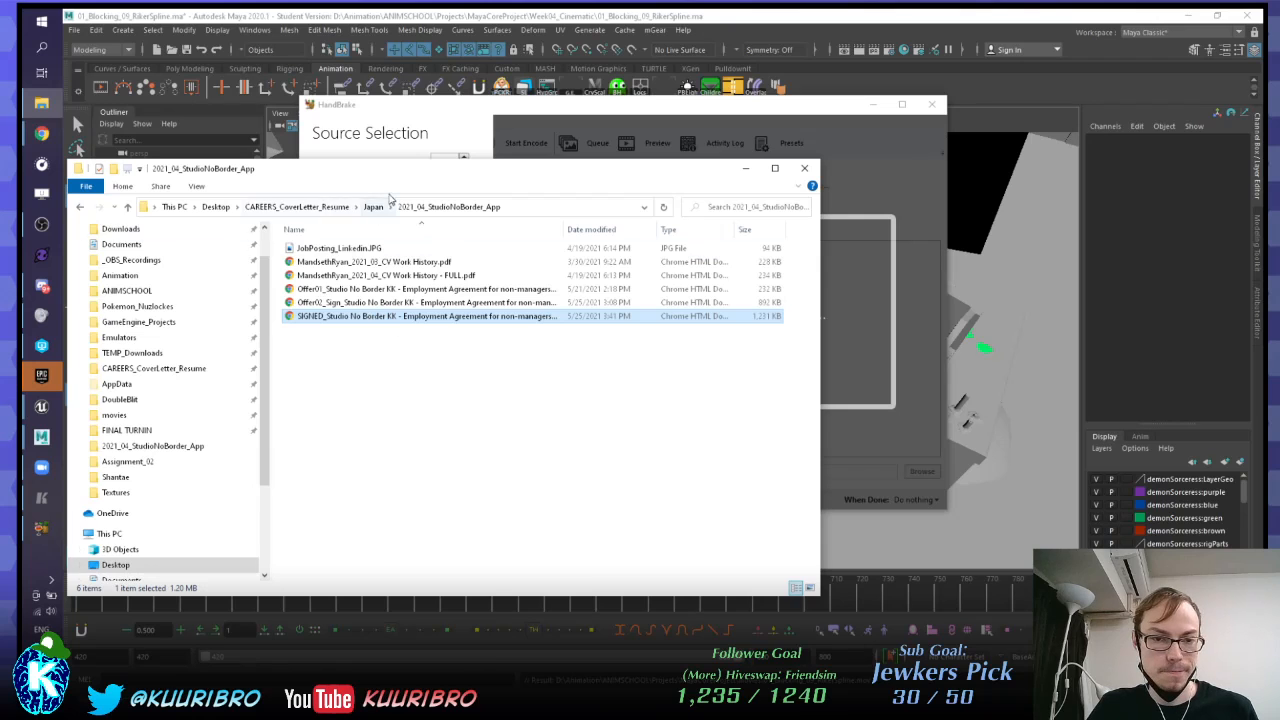
pyautogui.moveTo(405, 172); pyautogui.dragTo(559, 239)
pyautogui.scroll(1, 300, 380)
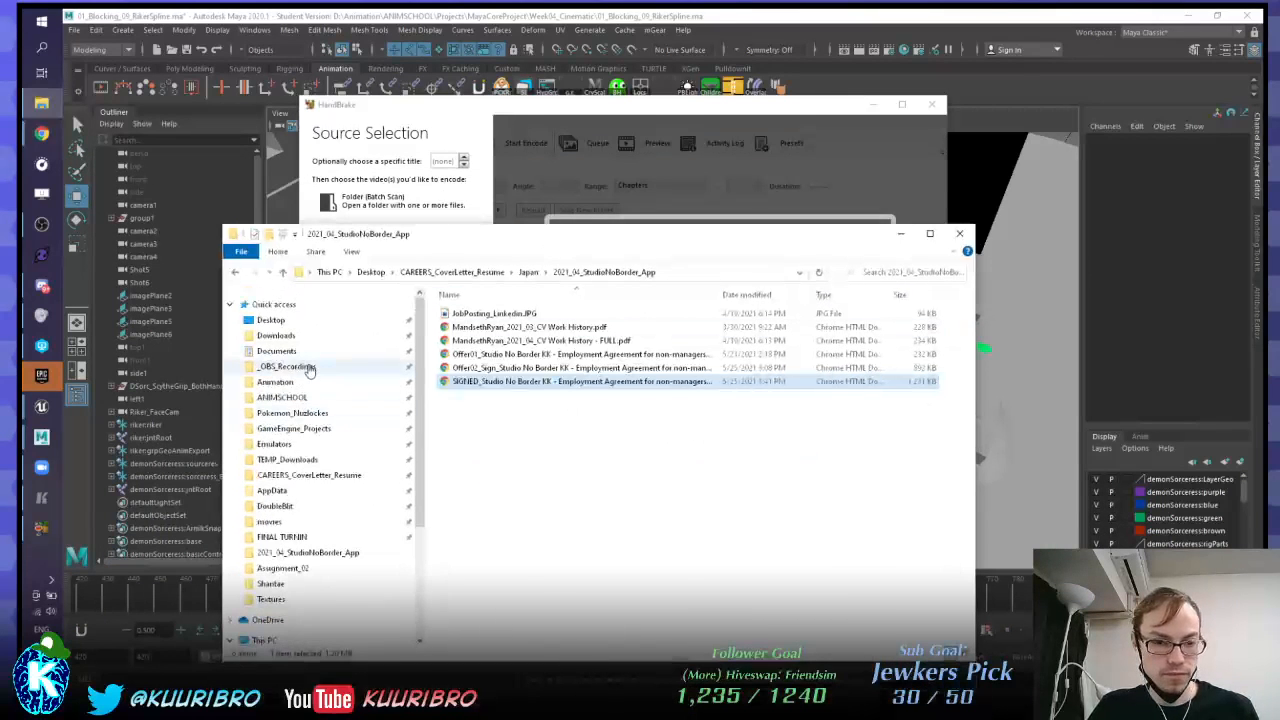
pyautogui.scroll(-2, 290, 495)
pyautogui.scroll(2, 290, 490)
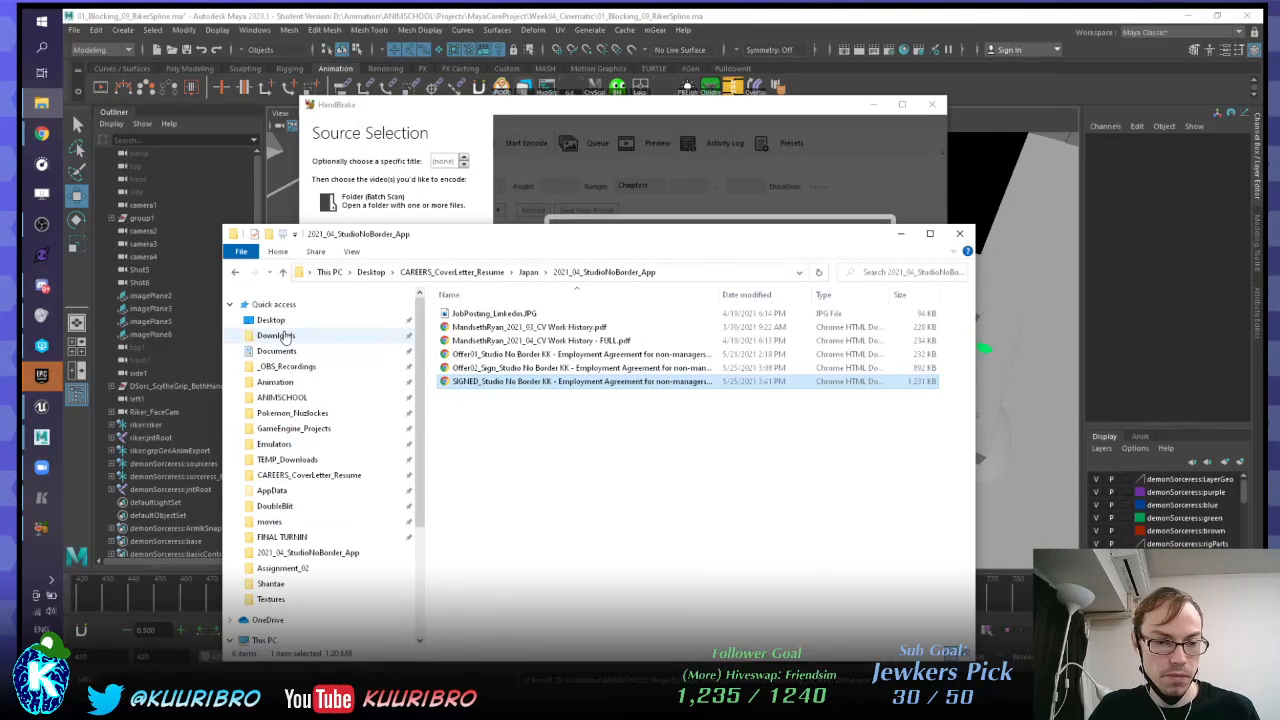
pyautogui.click(269, 521)
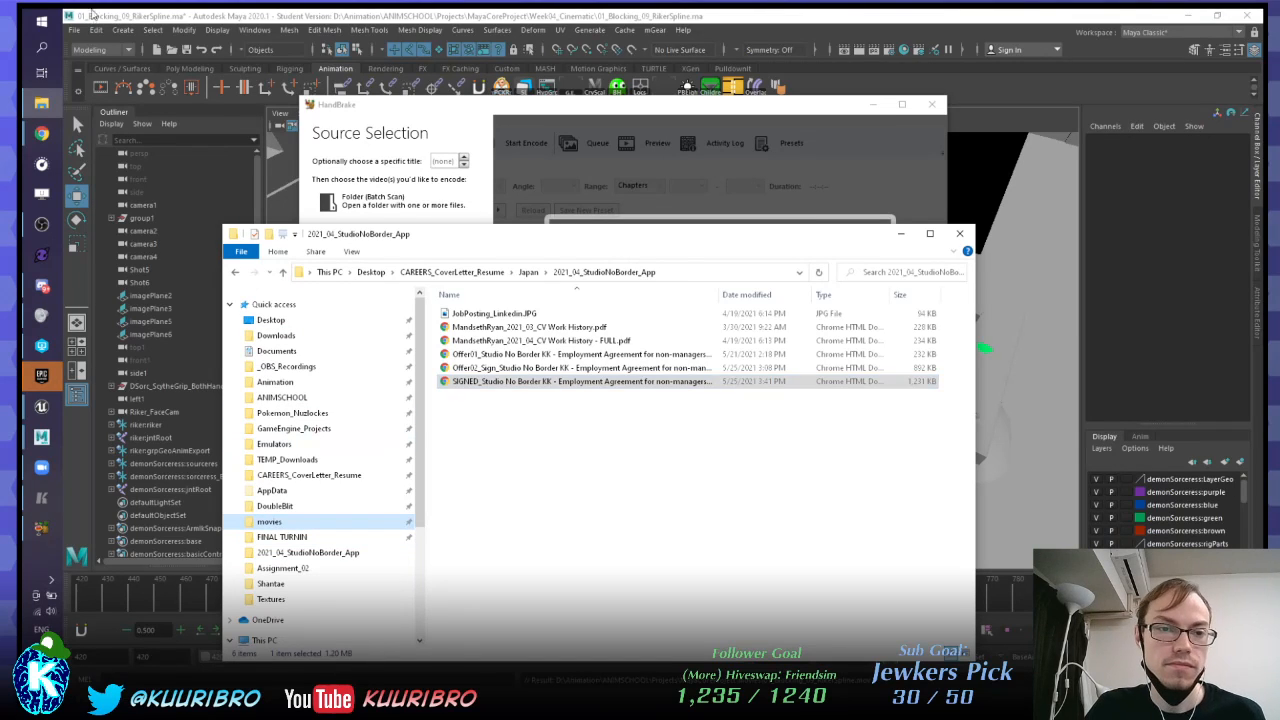
pyautogui.moveTo(505, 240); pyautogui.dragTo(263, 387)
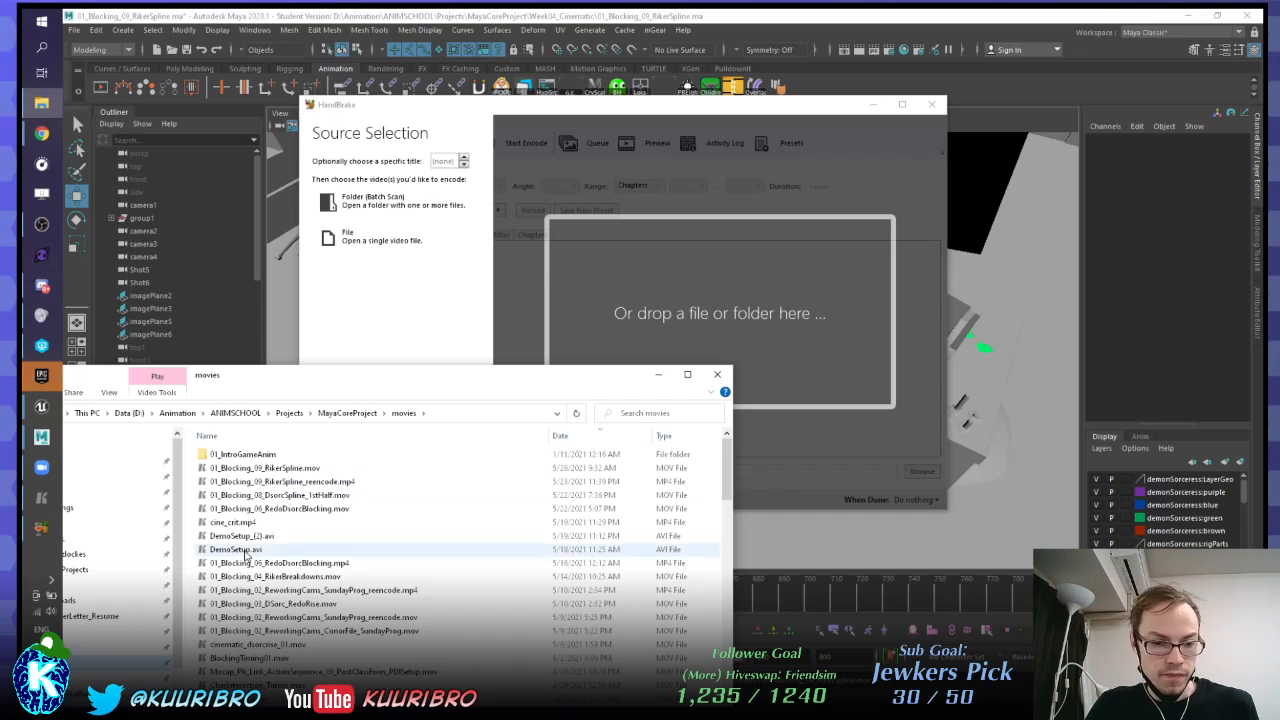
# Step: Load 01_Blocking_09_RikerSpline.mov from the movies folder into HandBrake as the source and move the HandBrake window clear of the file list
pyautogui.click(285, 468)
pyautogui.moveTo(287, 472); pyautogui.dragTo(676, 330)
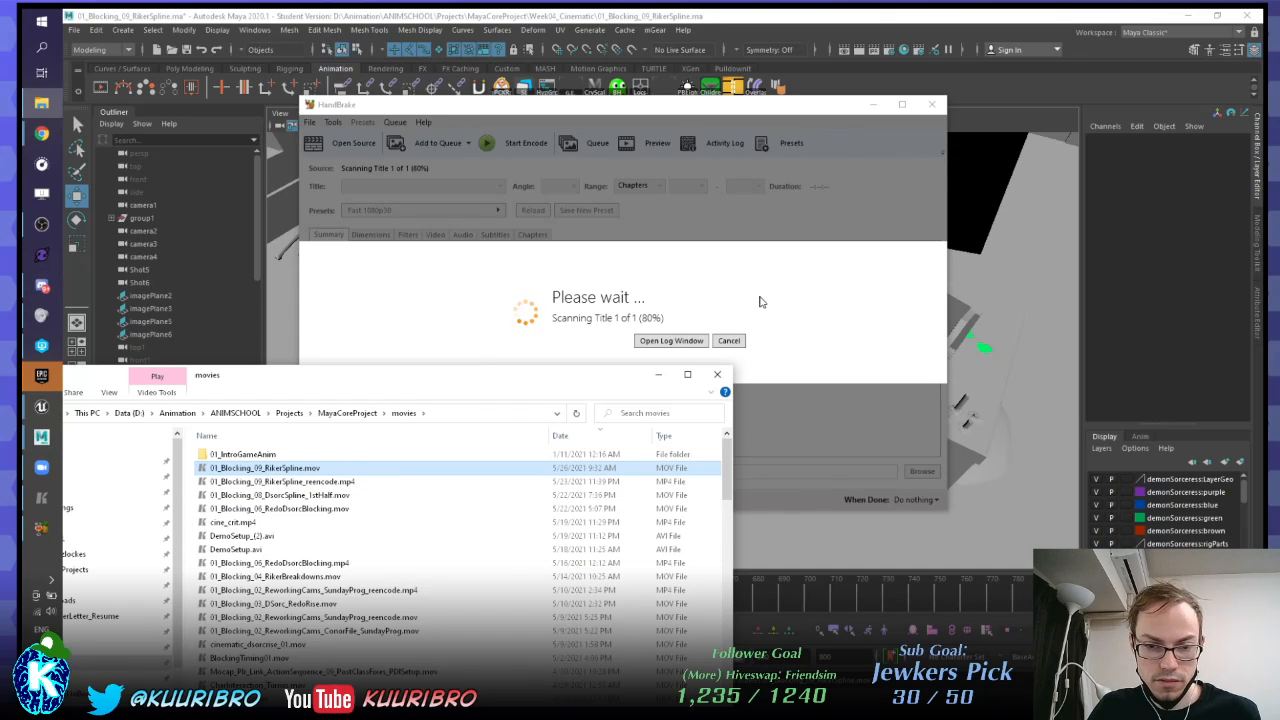
pyautogui.moveTo(755, 110); pyautogui.dragTo(905, 86)
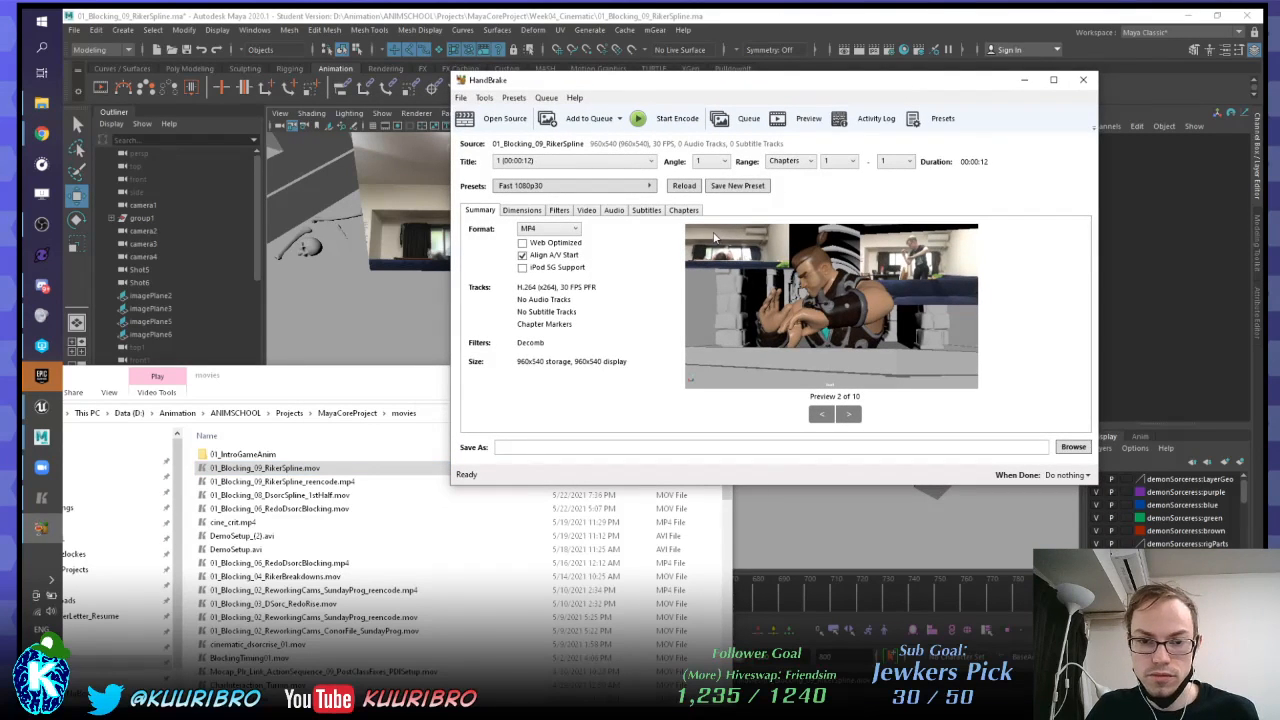
# Step: Set the encode's output file to CritDay_Spline in the movies folder, as MP4
pyautogui.click(1088, 447)
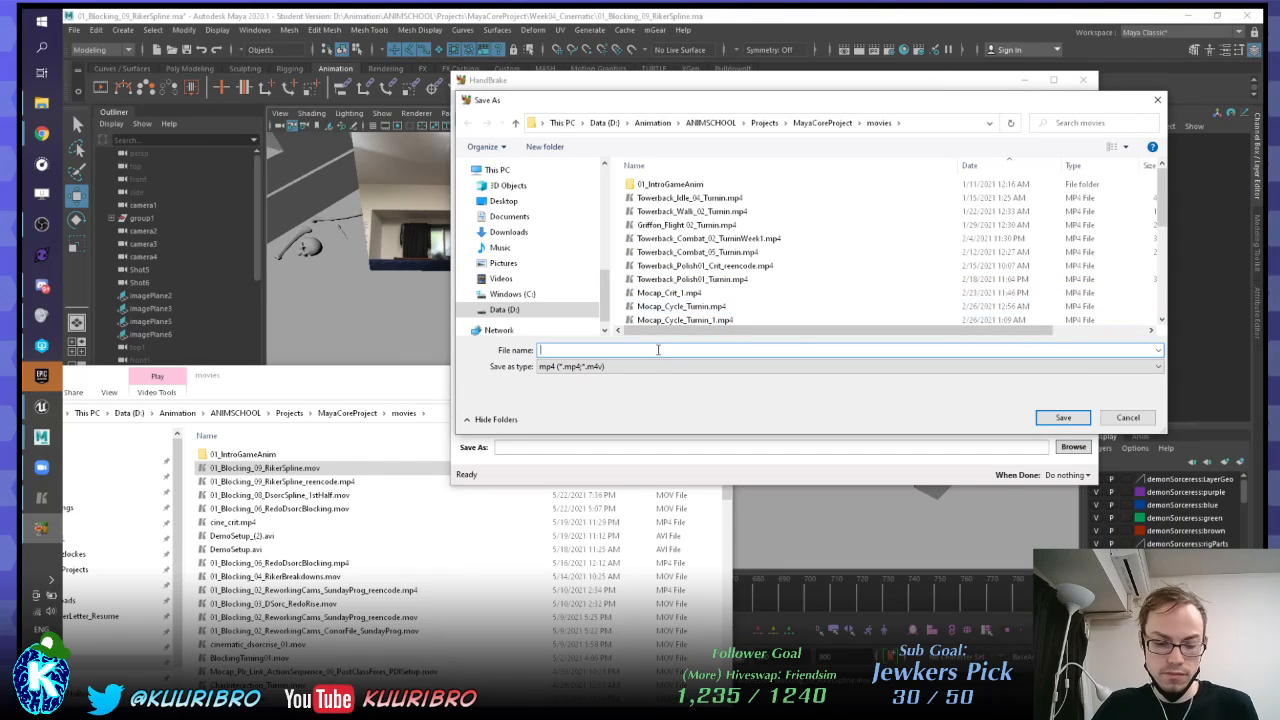
pyautogui.write('CritDay')
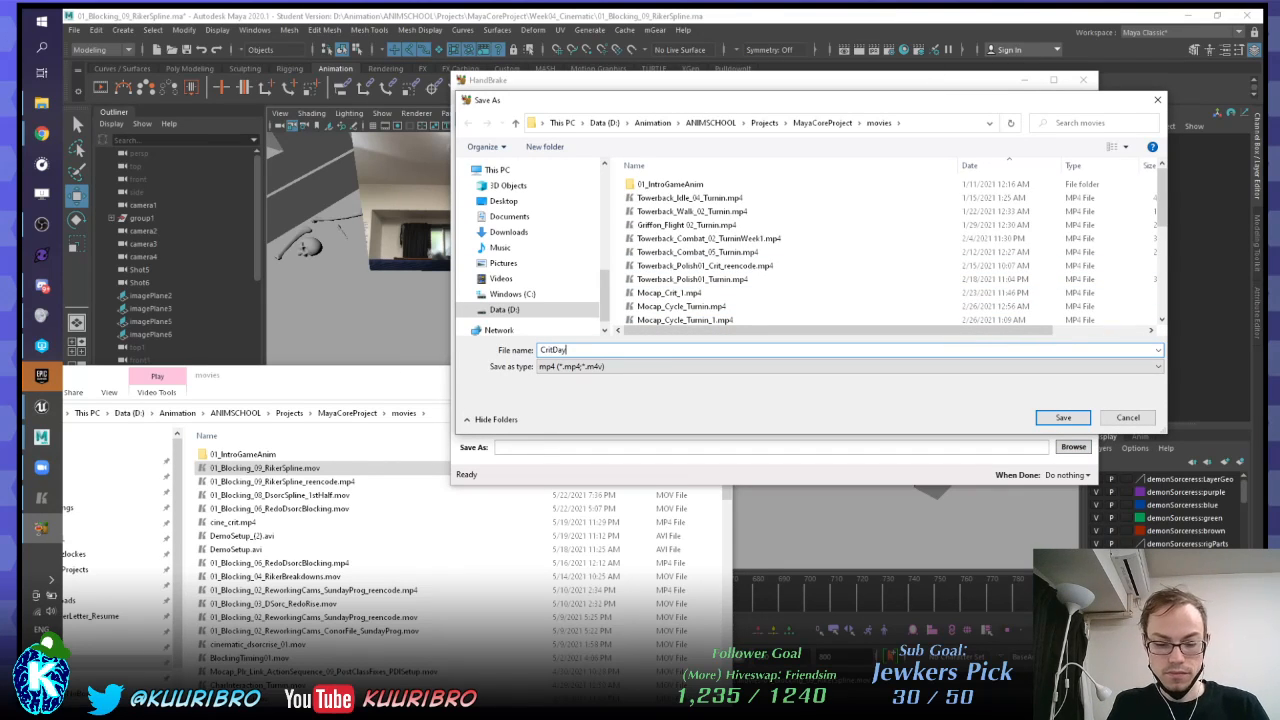
pyautogui.write('_Spline')
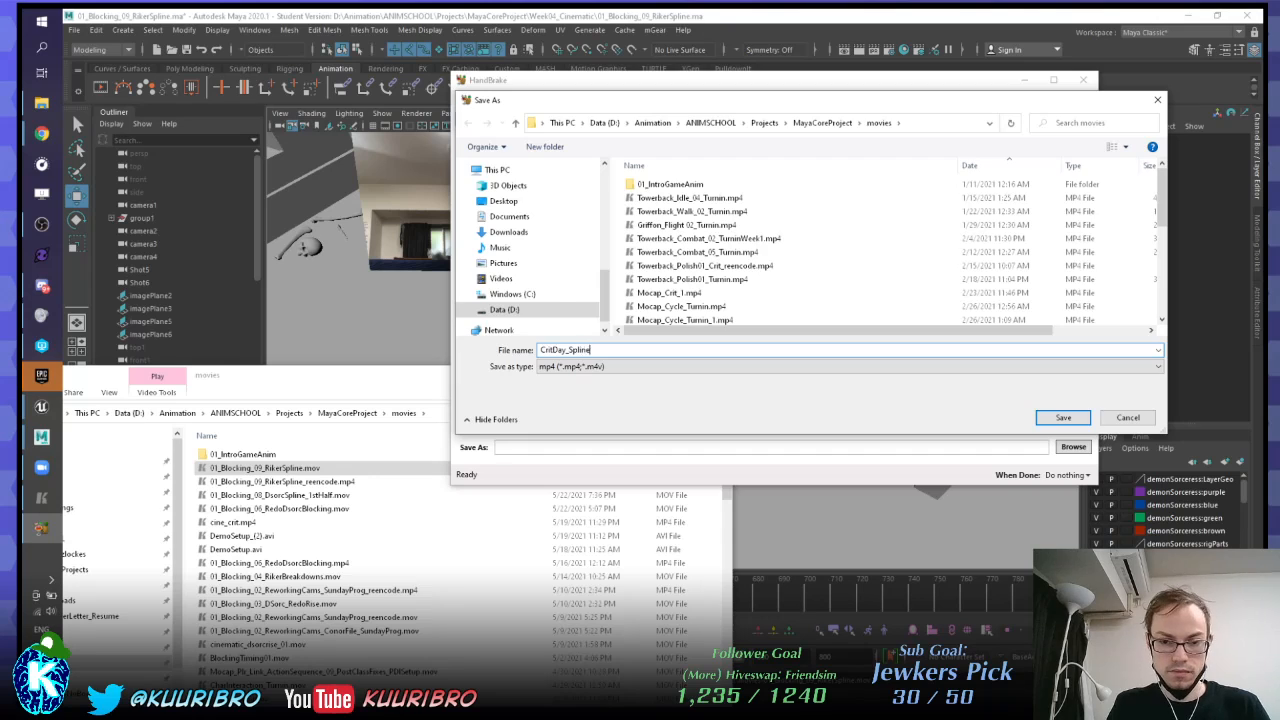
pyautogui.press('Return')
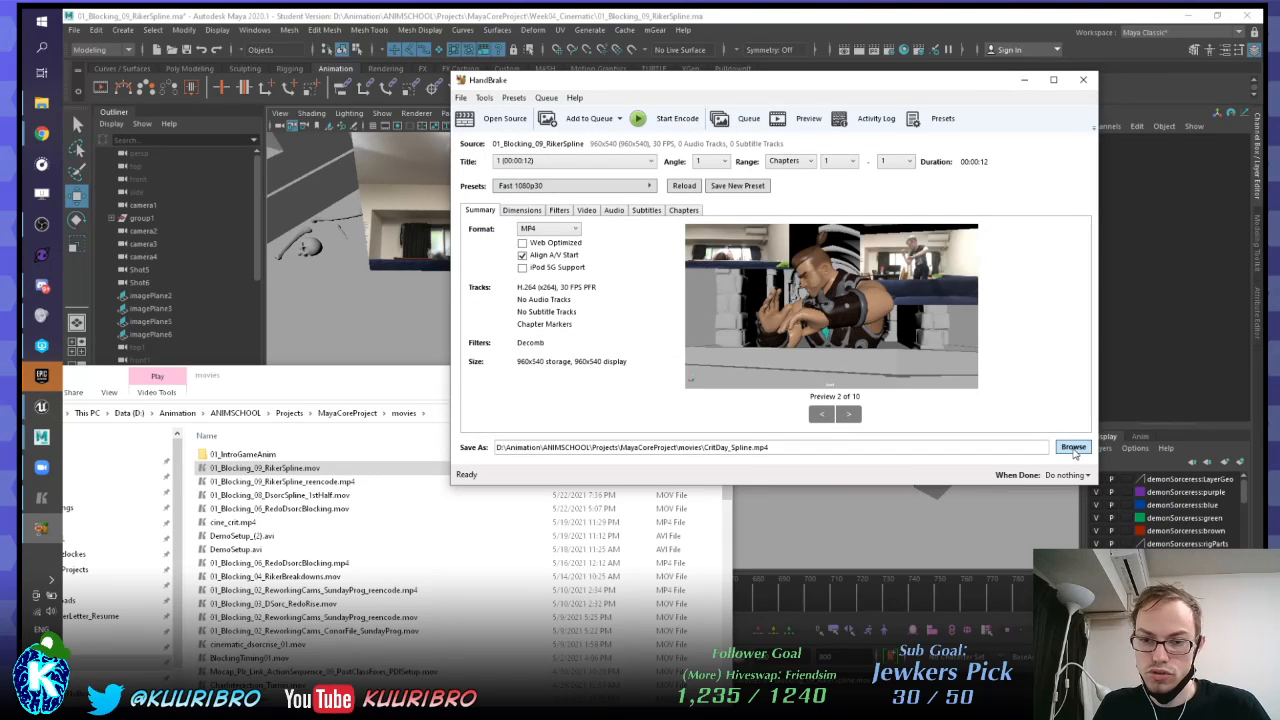
# Step: Set the video to a constant framerate and encode it
pyautogui.click(587, 210)
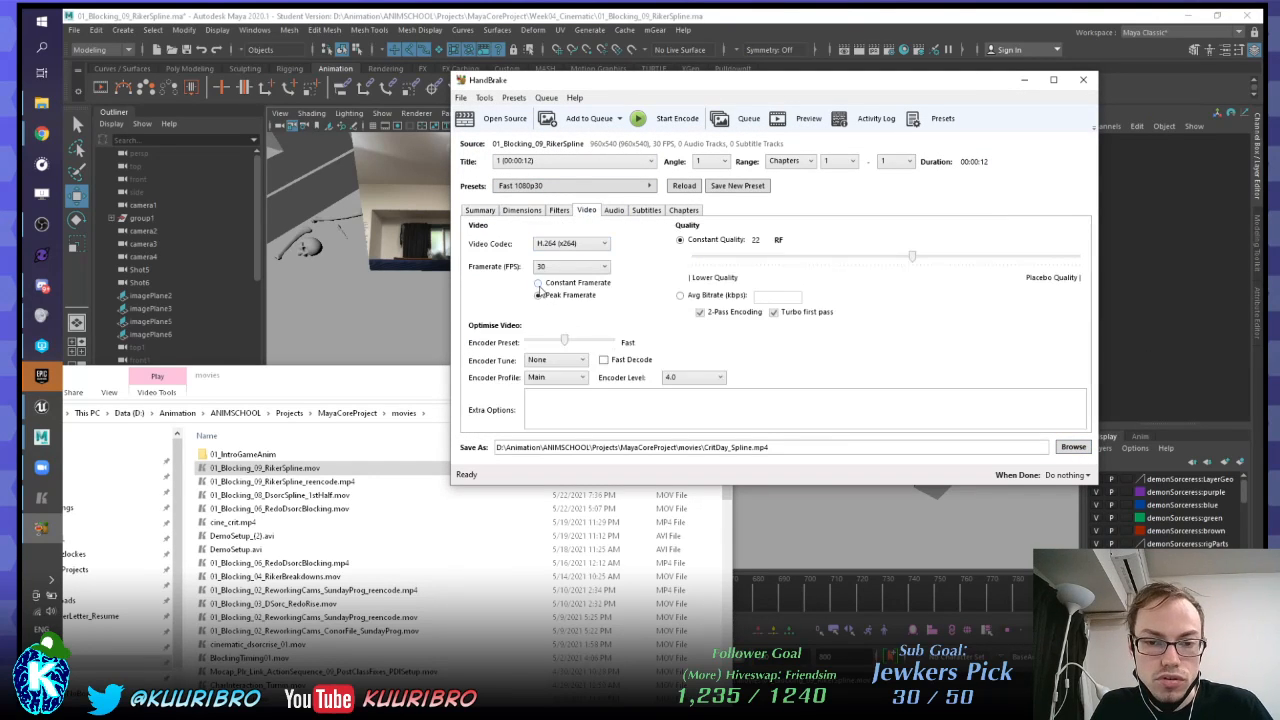
pyautogui.click(538, 283)
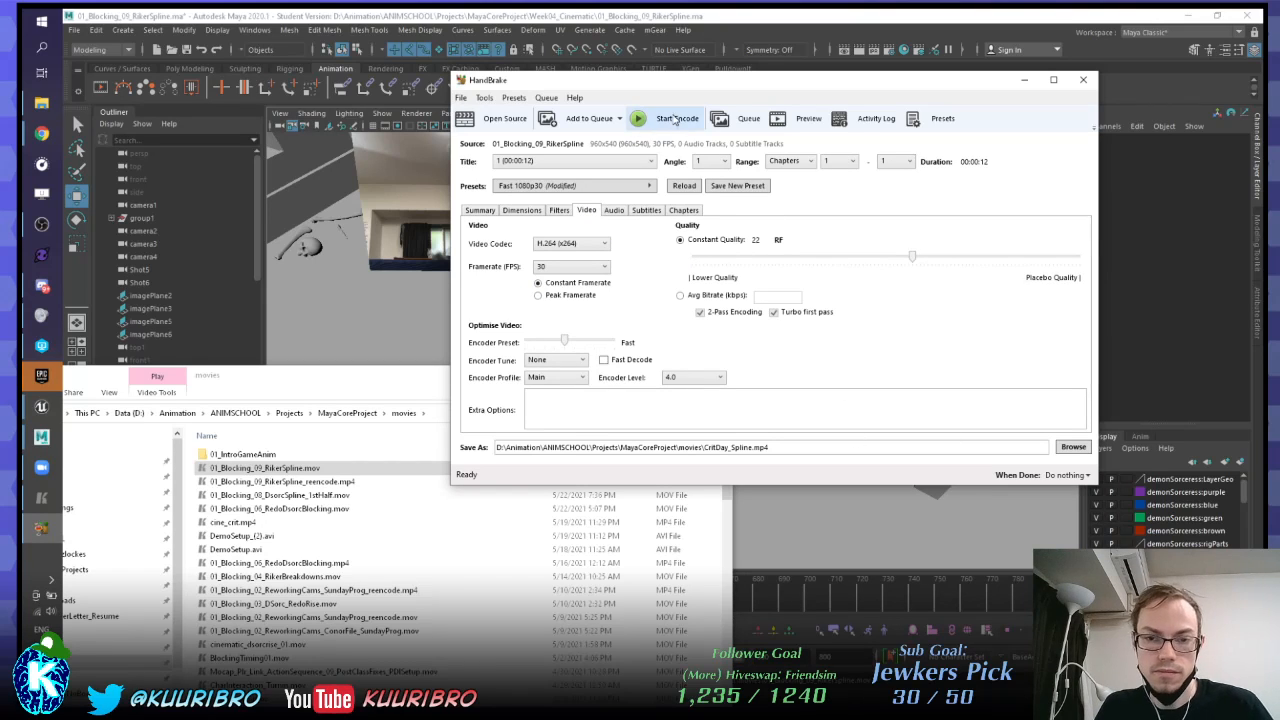
pyautogui.click(636, 120)
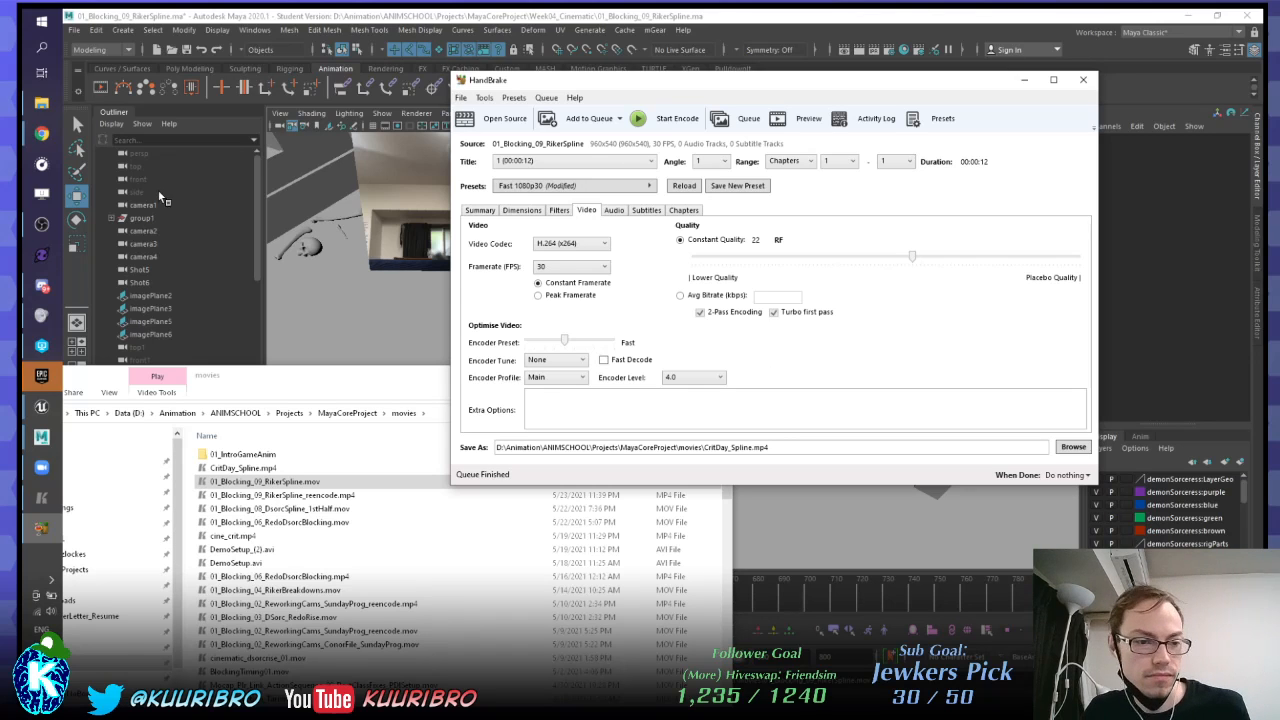
# Step: Switch to the Gmail inbox window in Chrome, move it off this screen, and return to the movies folder in File Explorer
pyautogui.click(45, 143)
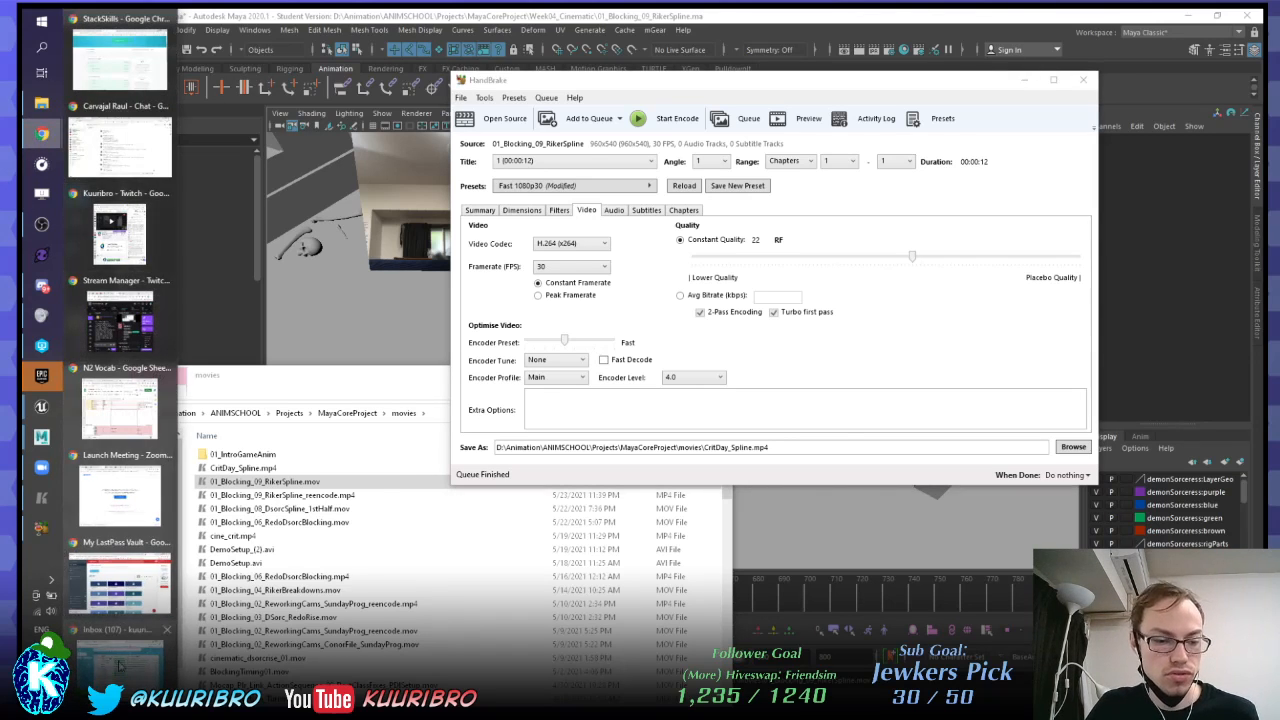
pyautogui.moveTo(118, 665)
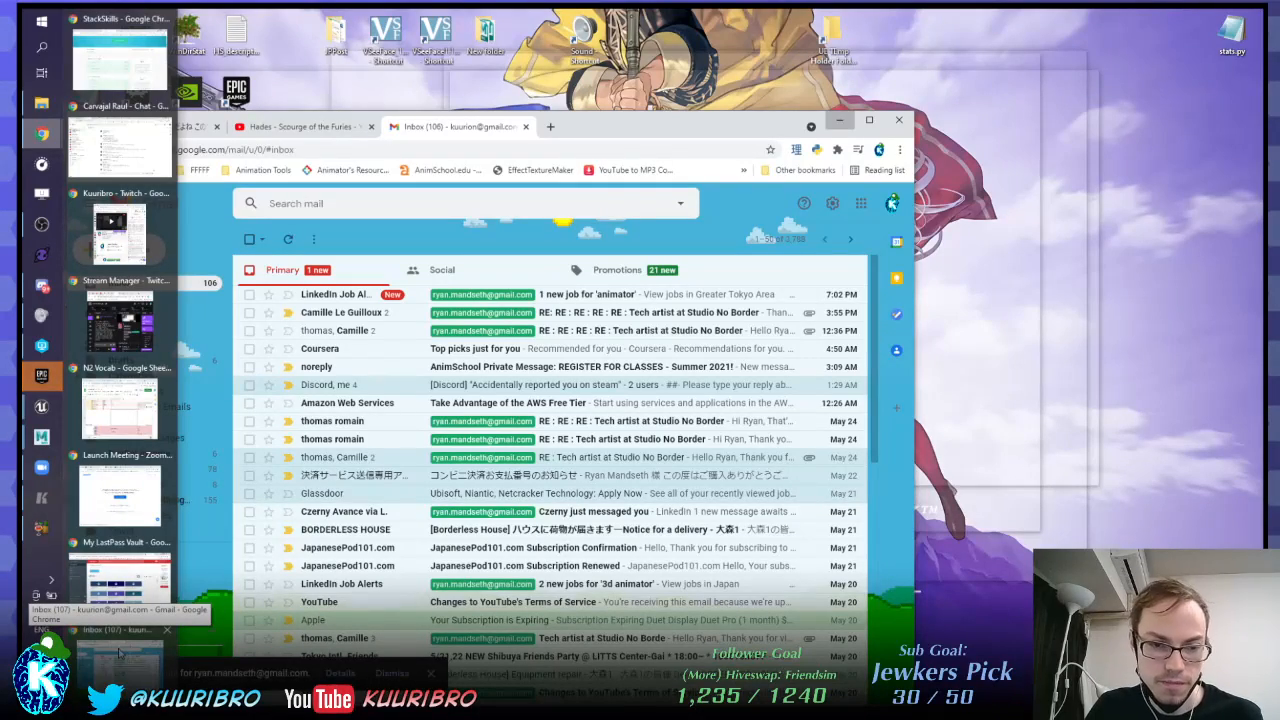
pyautogui.click(118, 665)
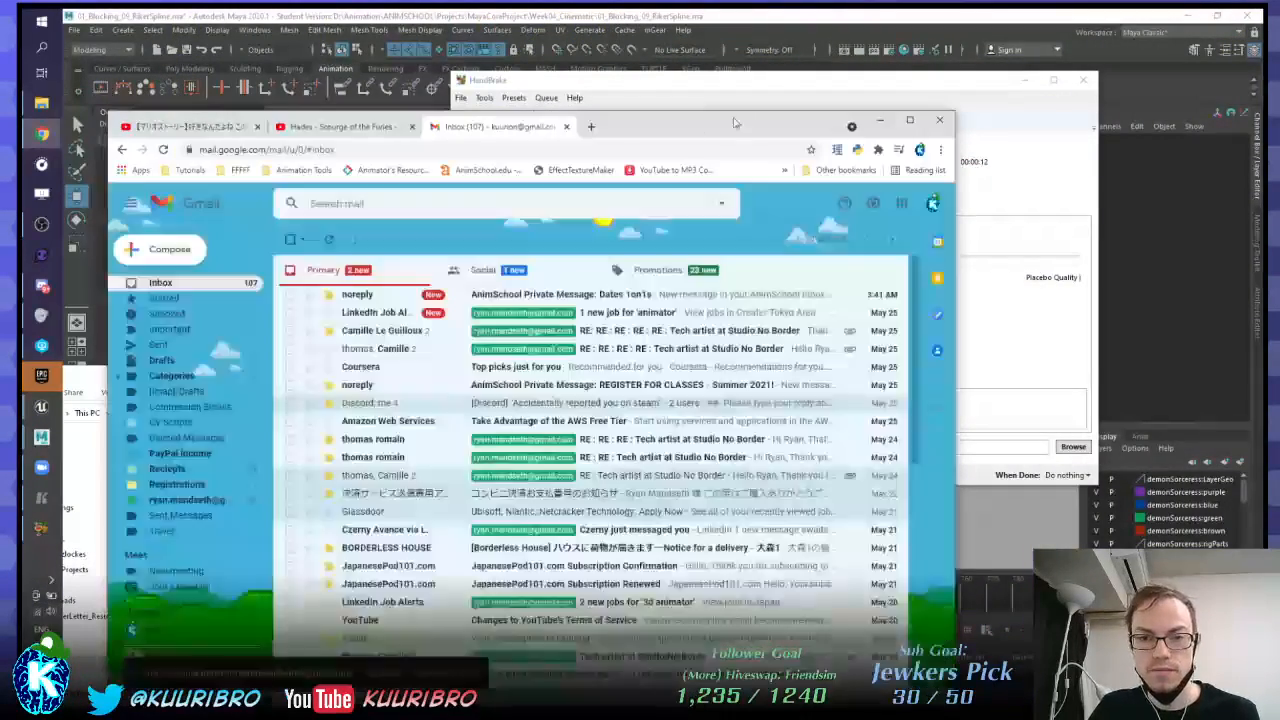
pyautogui.moveTo(734, 123); pyautogui.dragTo(1279, 400)
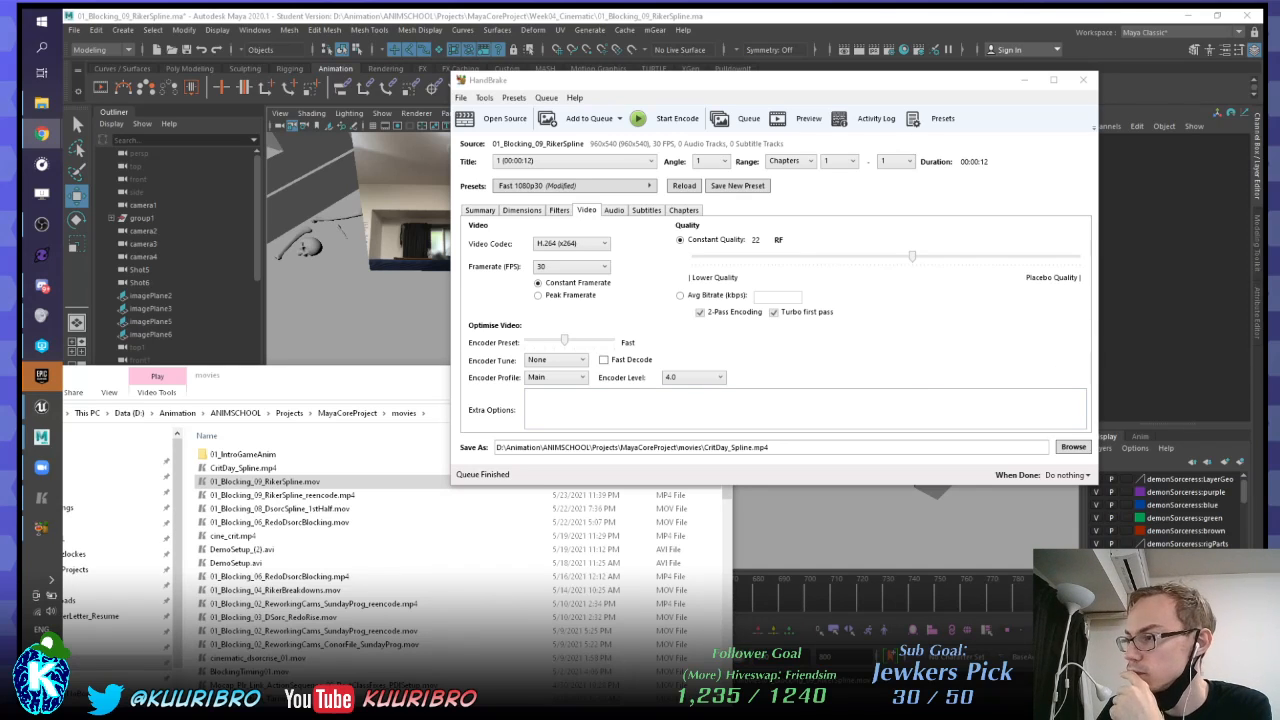
pyautogui.hotkey('alt', 'Tab')
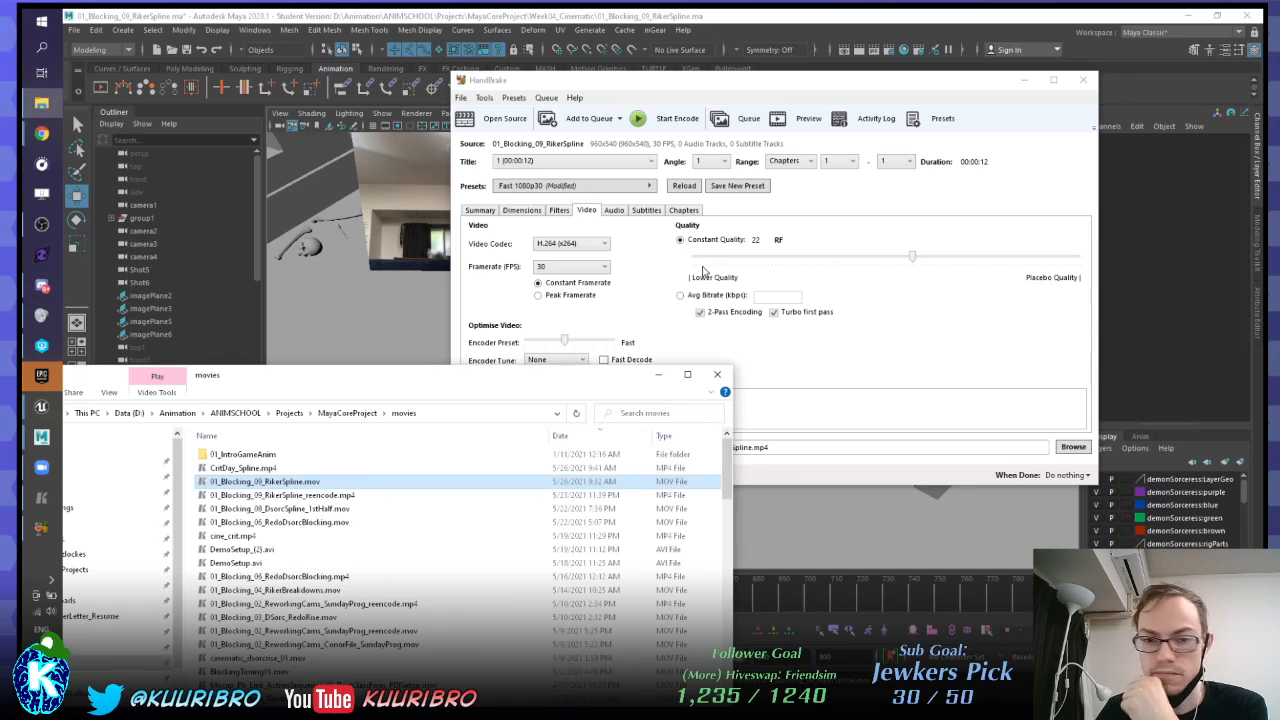
# Step: Widen the movies folder window to show file sizes and lengths, and compare CritDay_Spline.mp4 with 01_Blocking_09_RikerSpline.mov
pyautogui.click(238, 467)
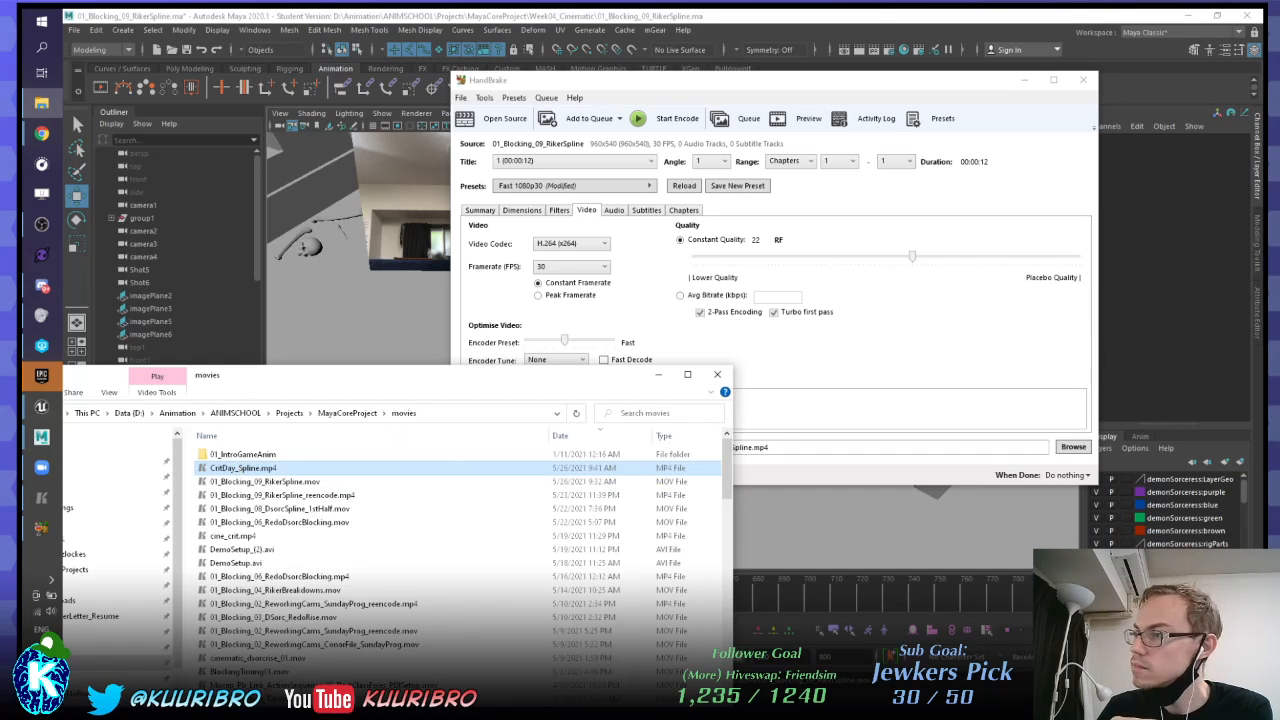
pyautogui.hotkey('alt', 'Tab')
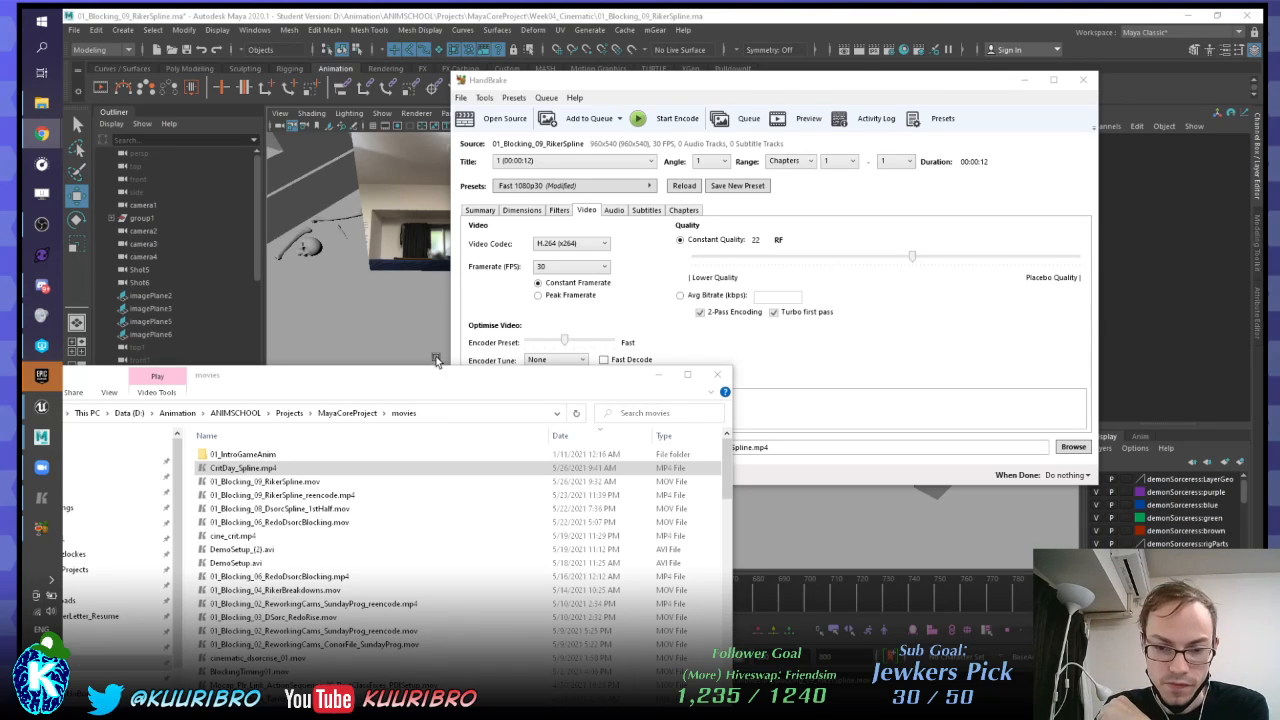
pyautogui.moveTo(437, 380); pyautogui.dragTo(461, 213)
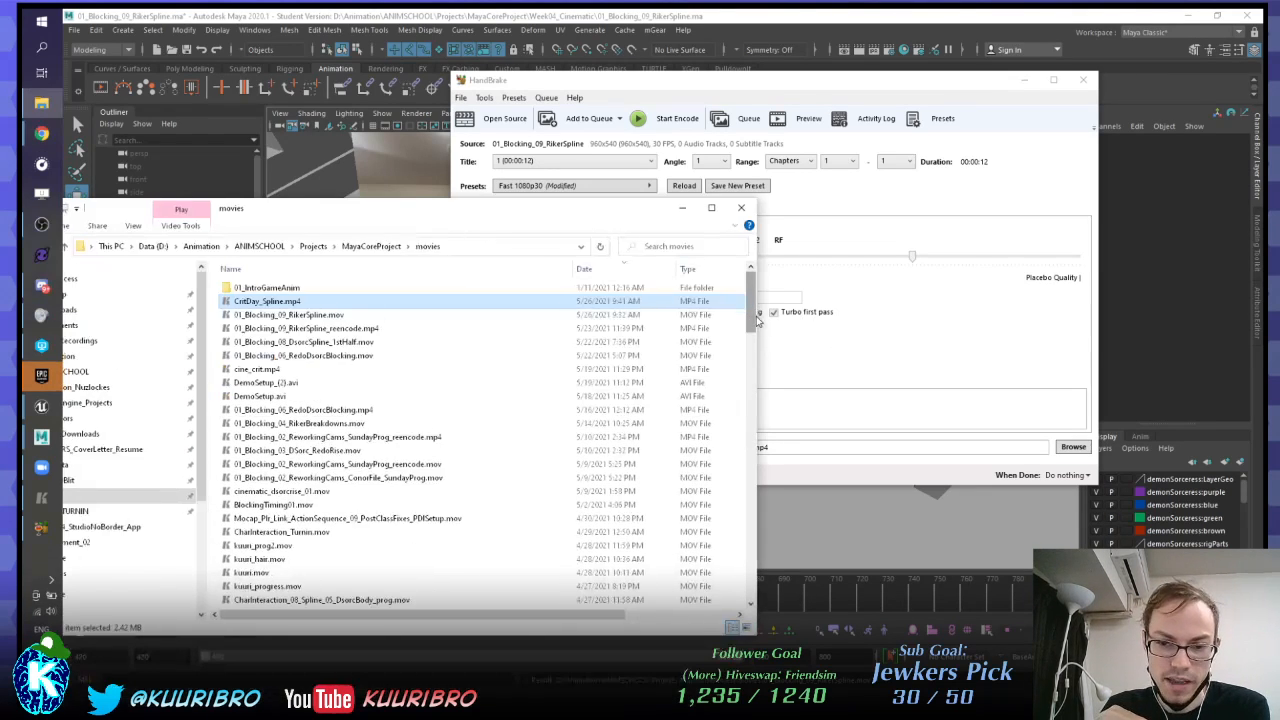
pyautogui.moveTo(756, 318); pyautogui.dragTo(973, 318)
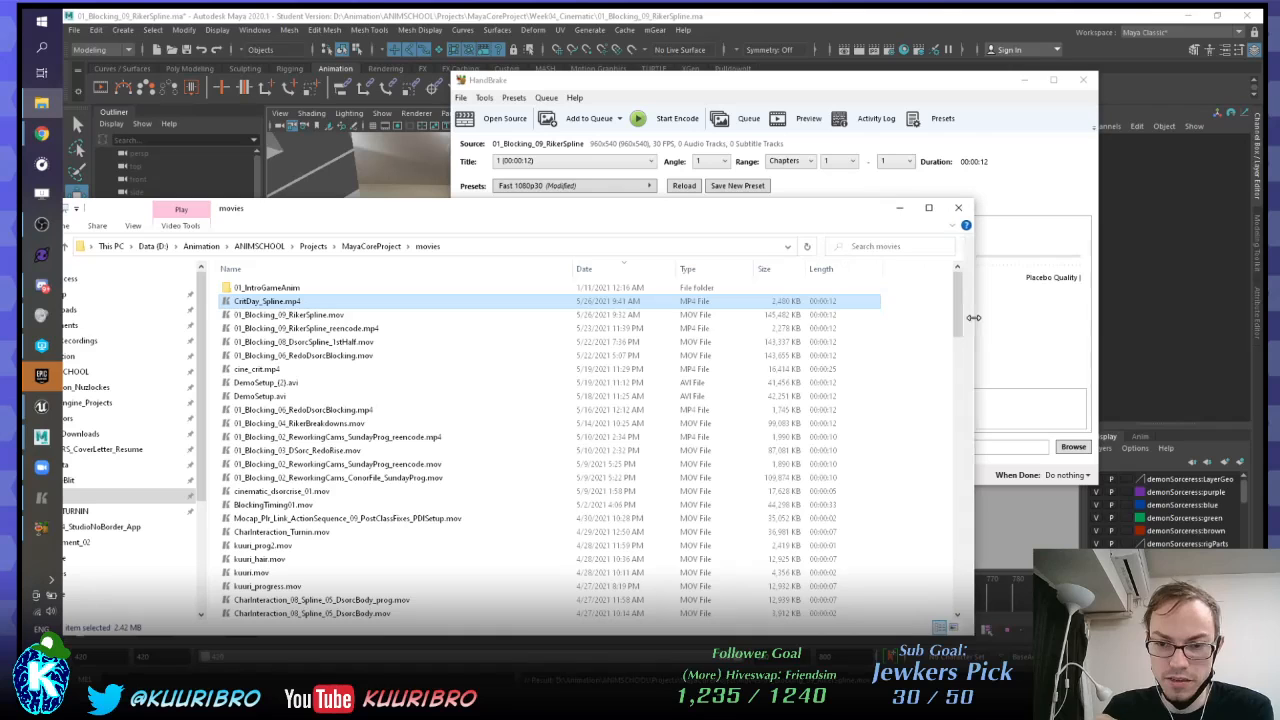
pyautogui.click(770, 316)
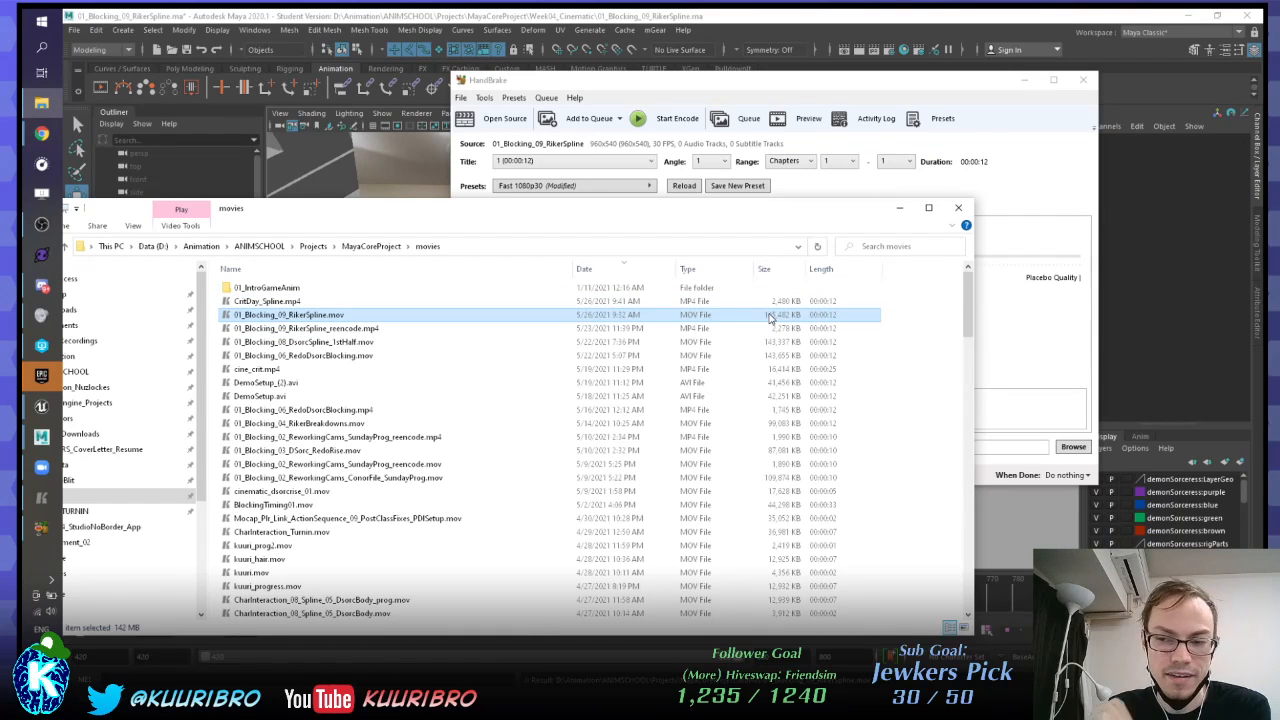
# Step: Rearrange the HandBrake and movies folder windows so the encoding settings and the file list are both readable
pyautogui.moveTo(633, 212); pyautogui.dragTo(346, 298)
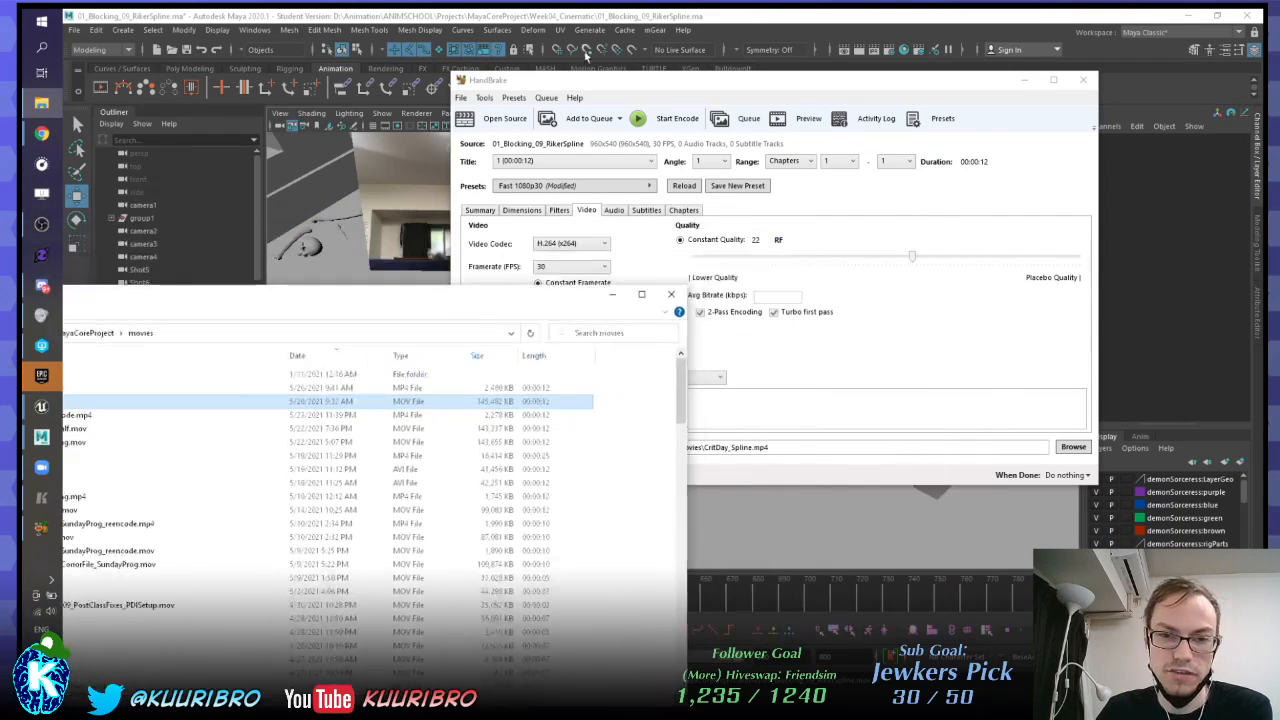
pyautogui.moveTo(576, 86); pyautogui.dragTo(716, 51)
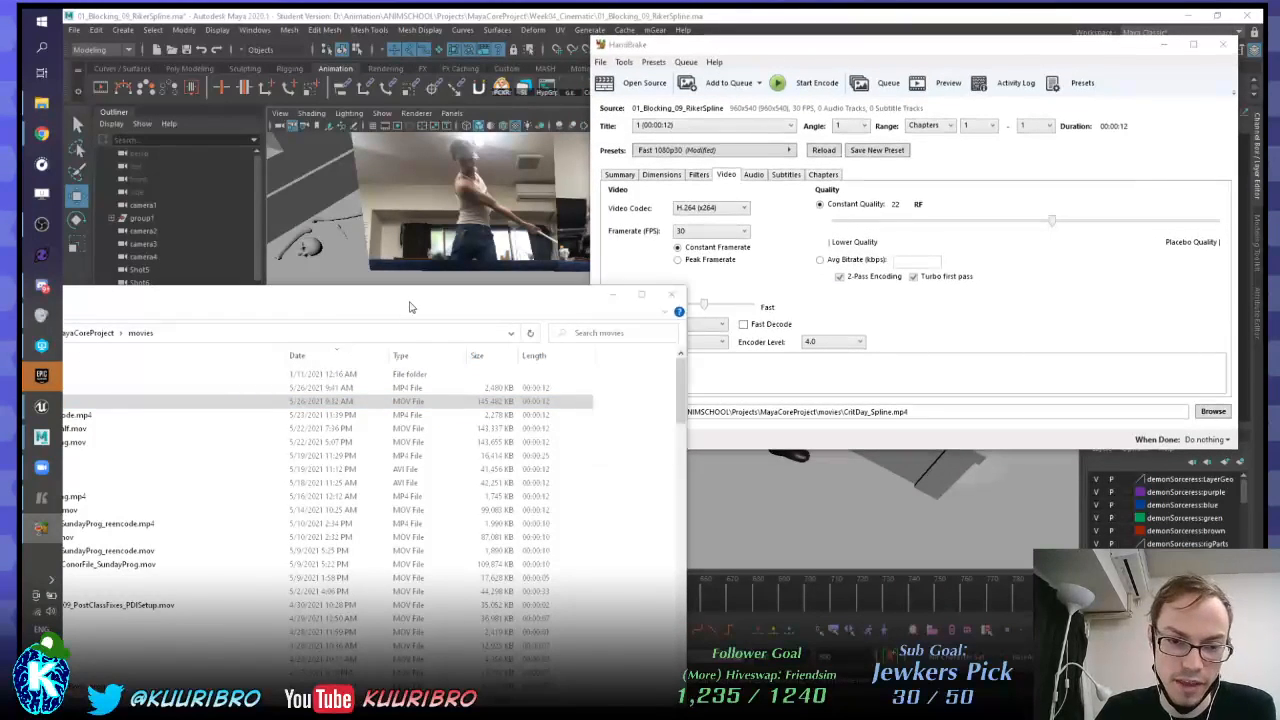
pyautogui.moveTo(409, 307); pyautogui.dragTo(519, 274)
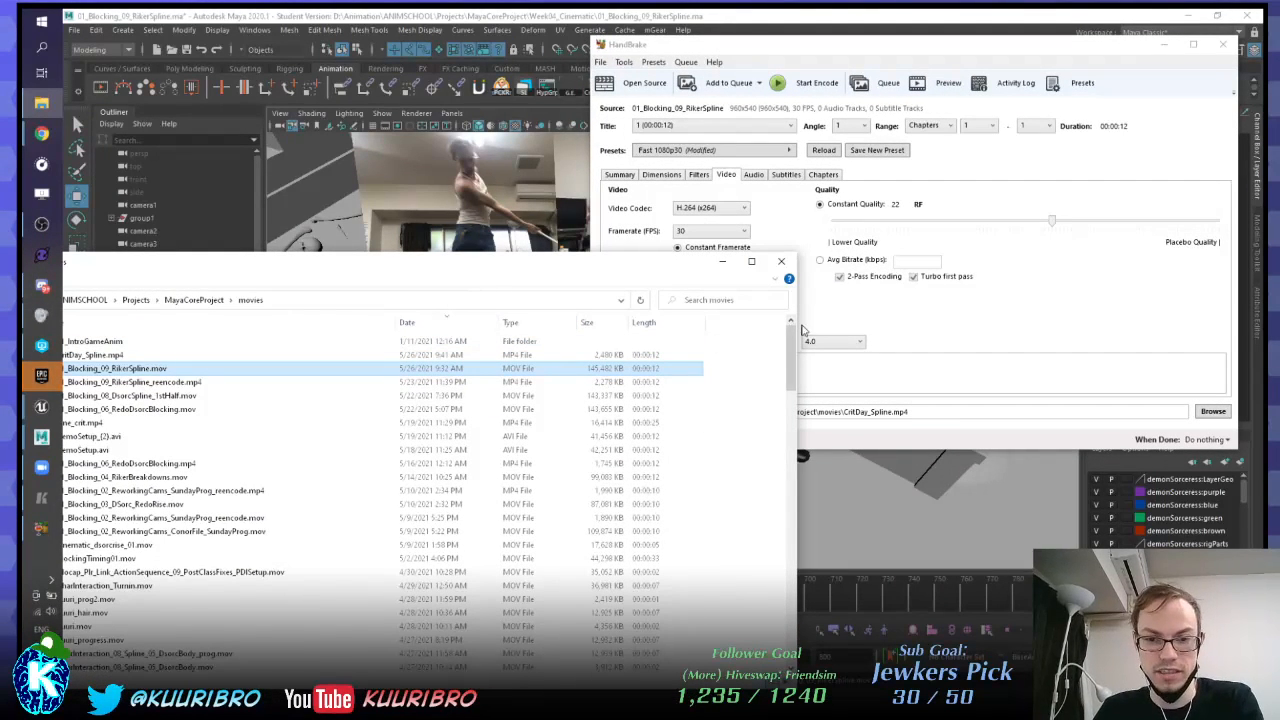
pyautogui.moveTo(797, 318); pyautogui.dragTo(628, 318)
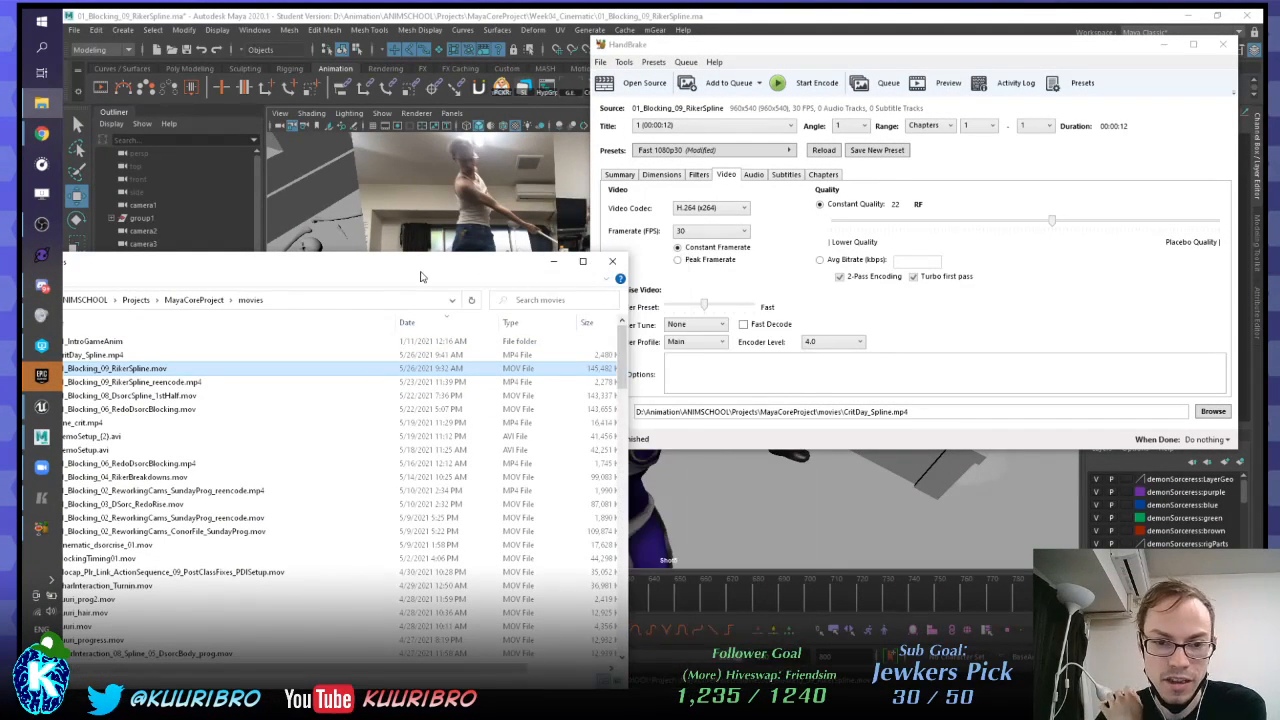
pyautogui.moveTo(420, 277); pyautogui.dragTo(346, 325)
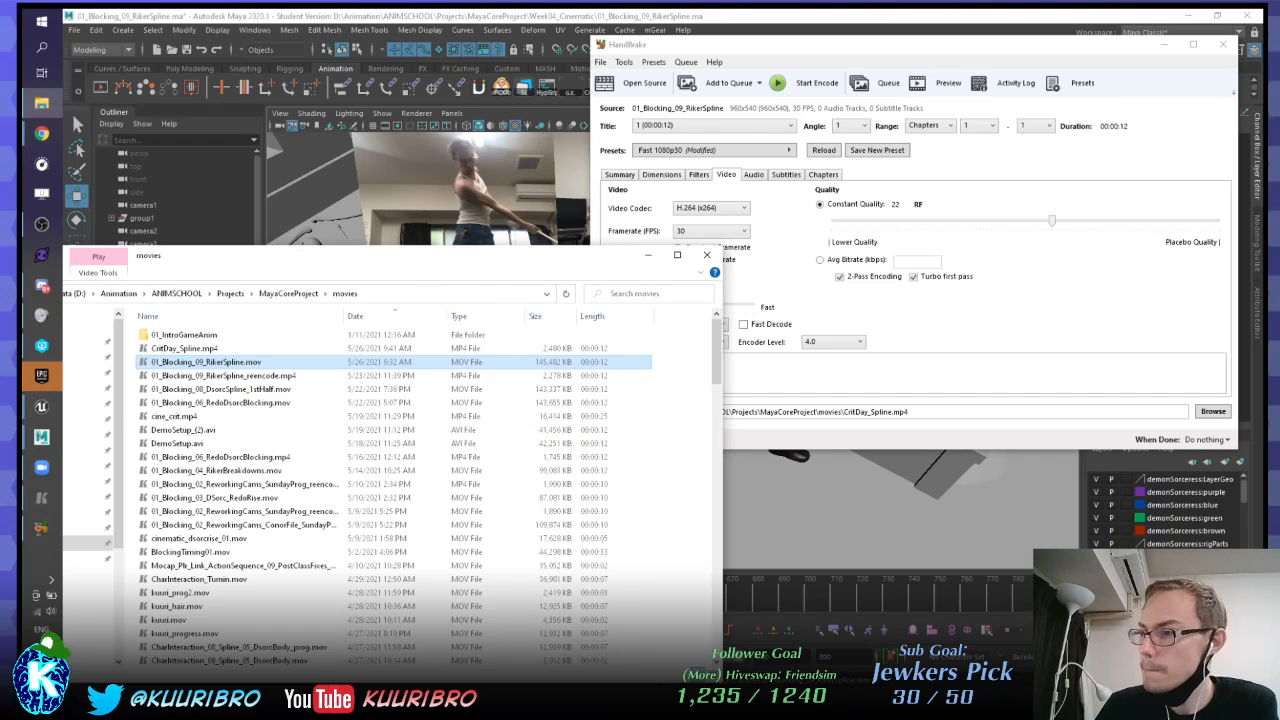
# Step: Open the system volume mixer and mute the first Zoom Meetings entry
pyautogui.click(42, 133)
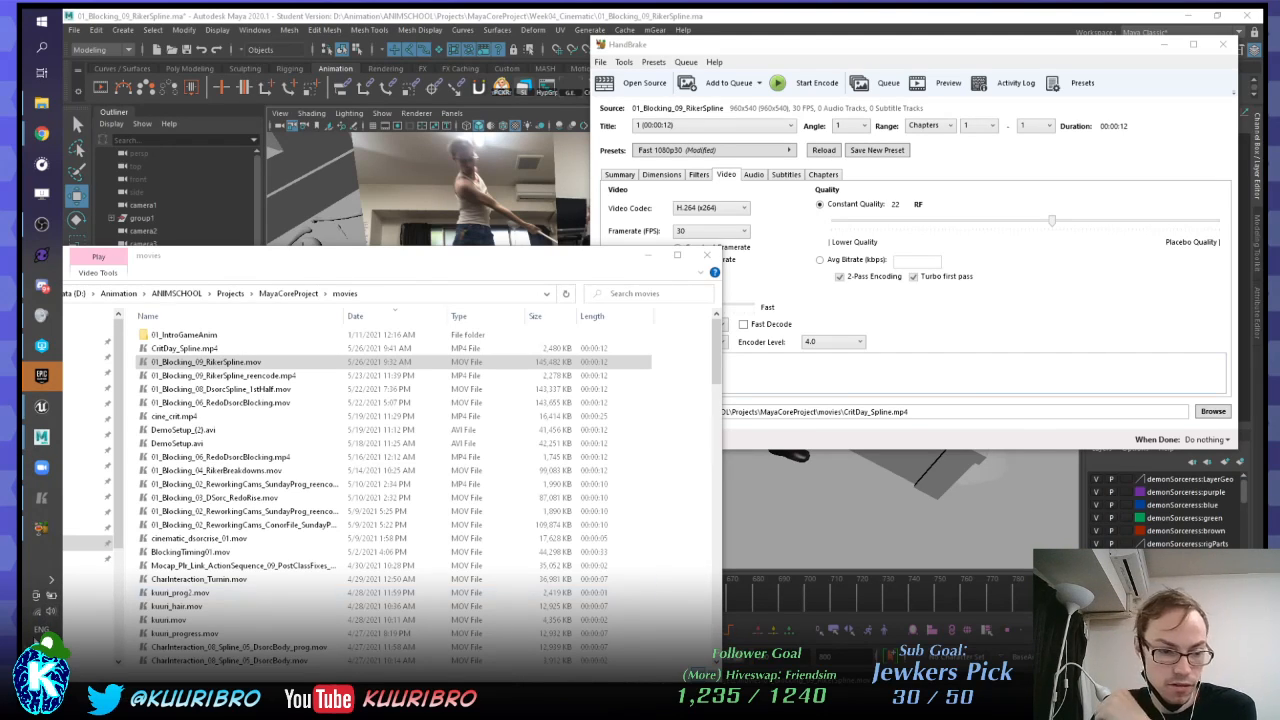
pyautogui.rightClick(54, 613)
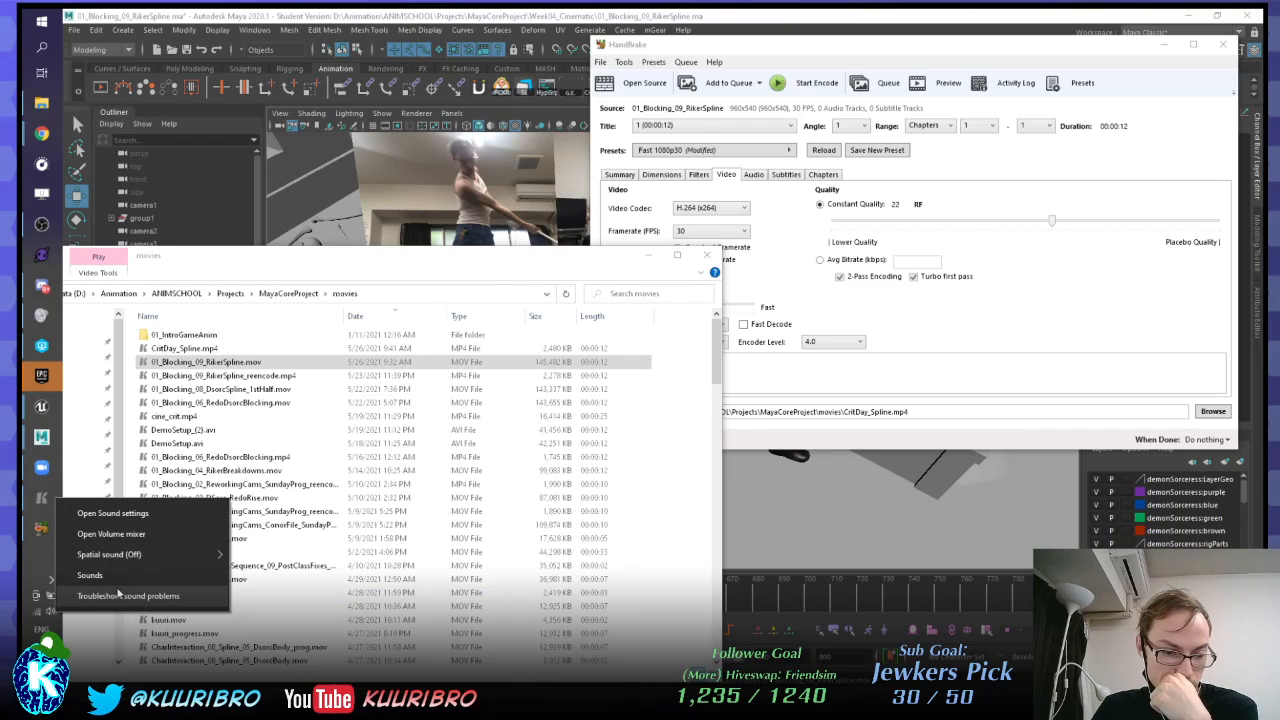
pyautogui.click(139, 535)
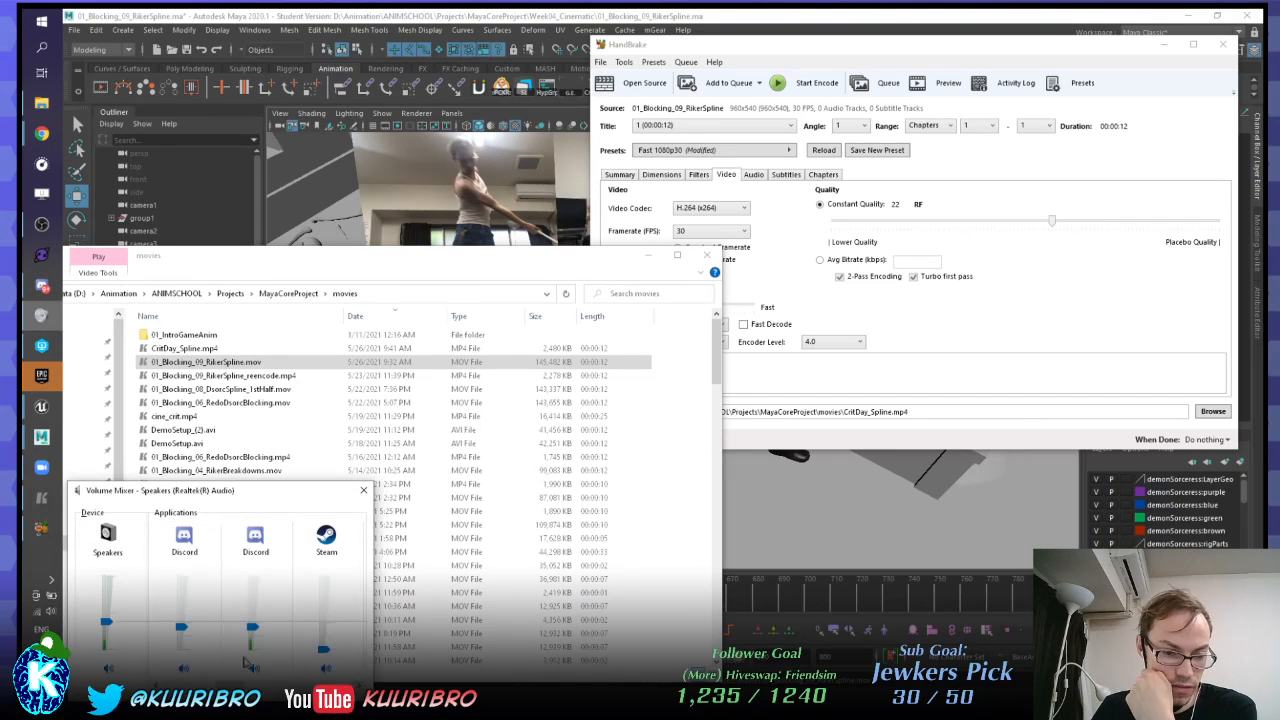
pyautogui.moveTo(285, 685); pyautogui.dragTo(350, 685)
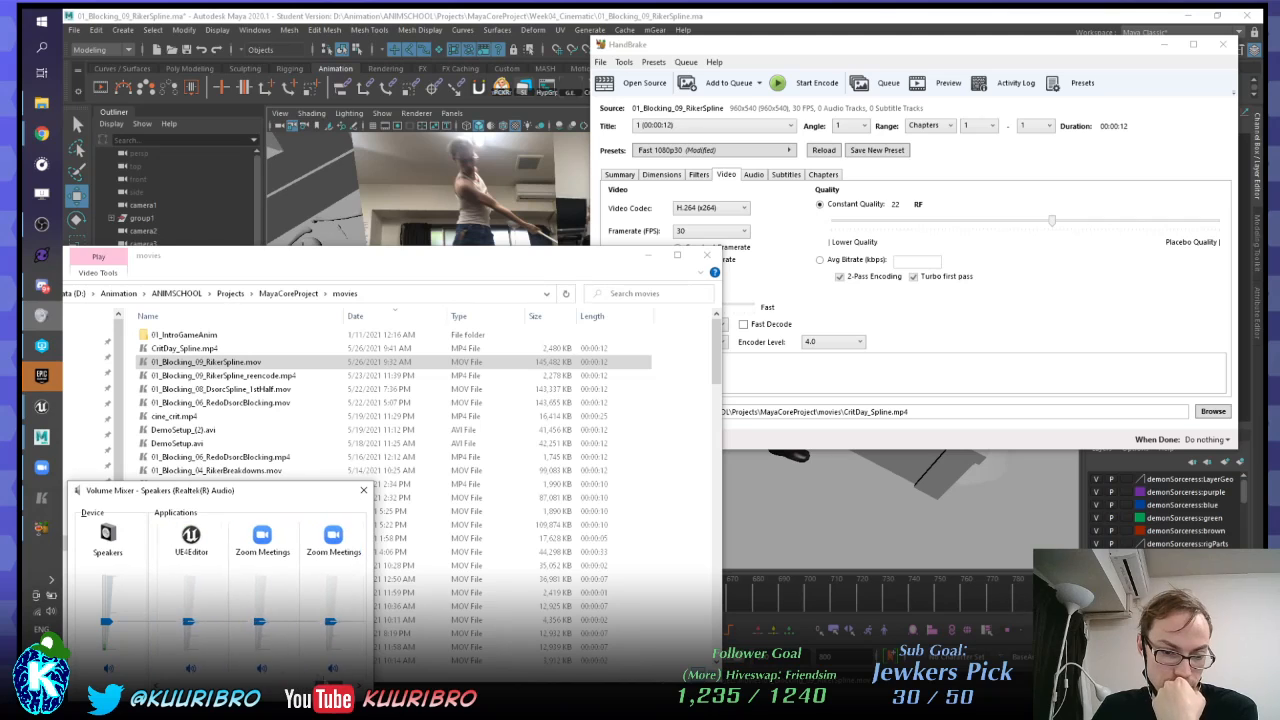
pyautogui.click(256, 669)
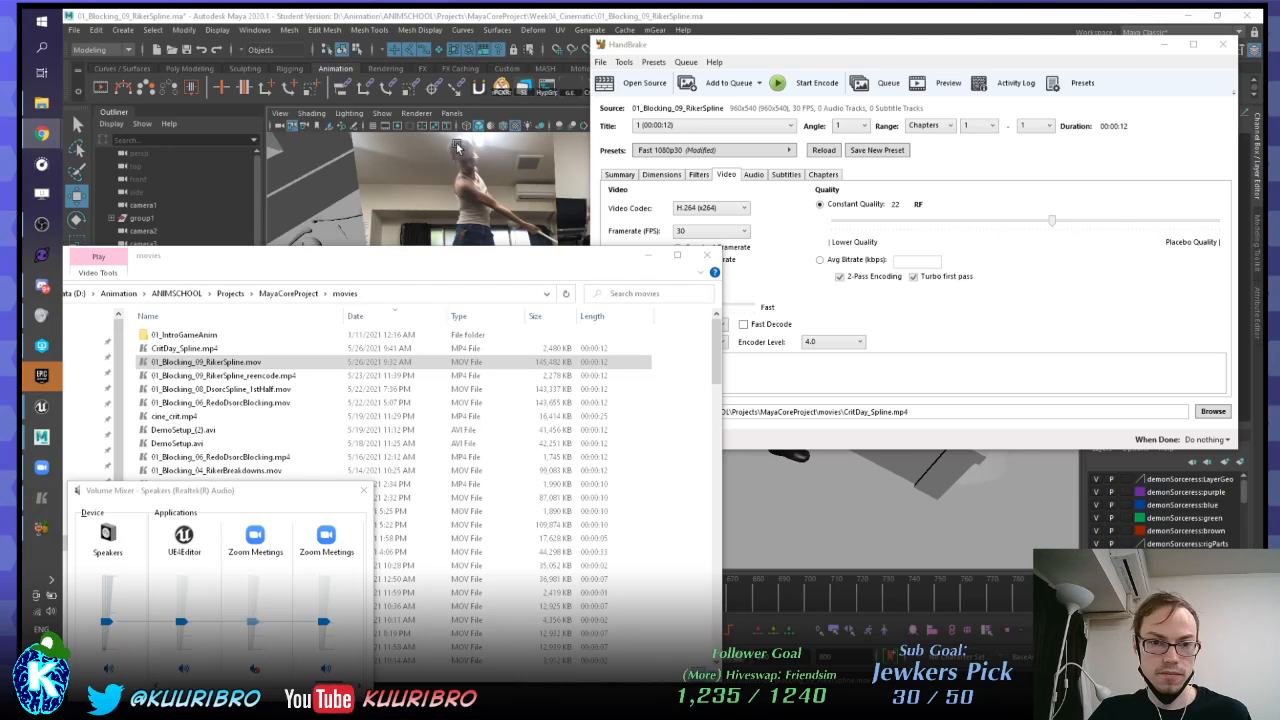
# Step: Switch to Maya and save the 01_Blocking_09_RikerSpline scene
pyautogui.click(503, 16)
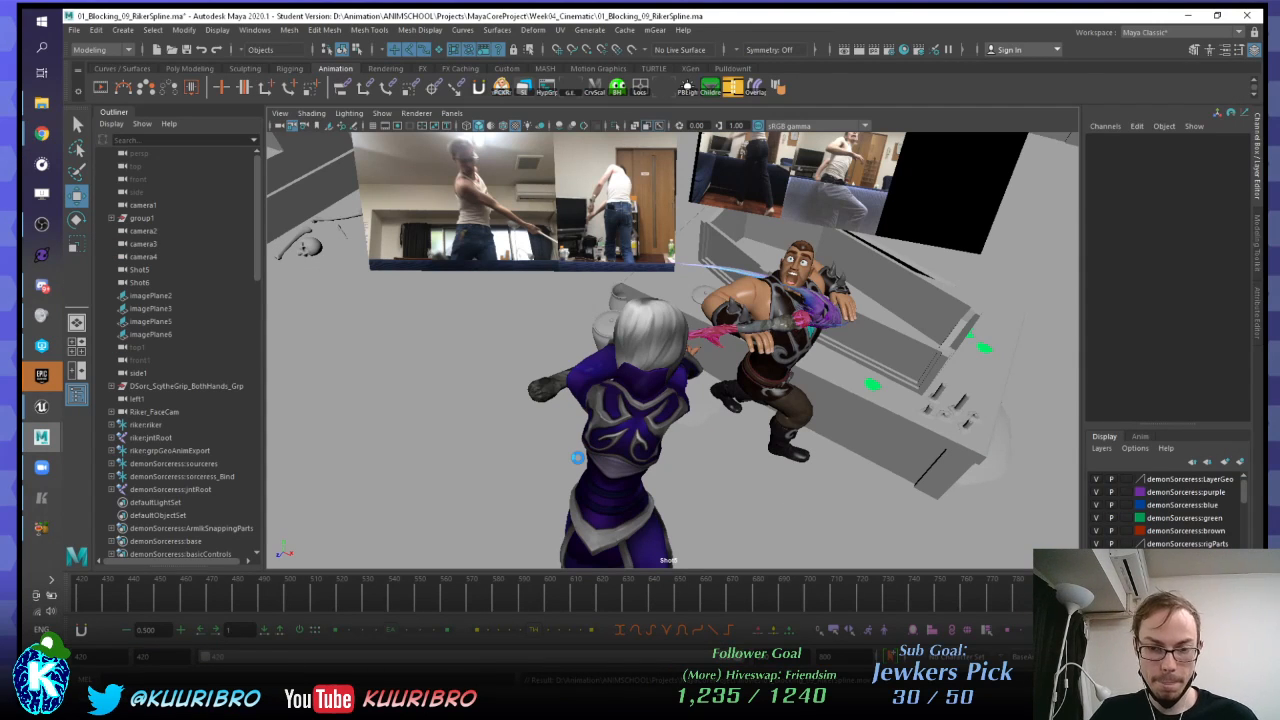
pyautogui.hotkey('ctrl', 's')
pyautogui.click(631, 372)
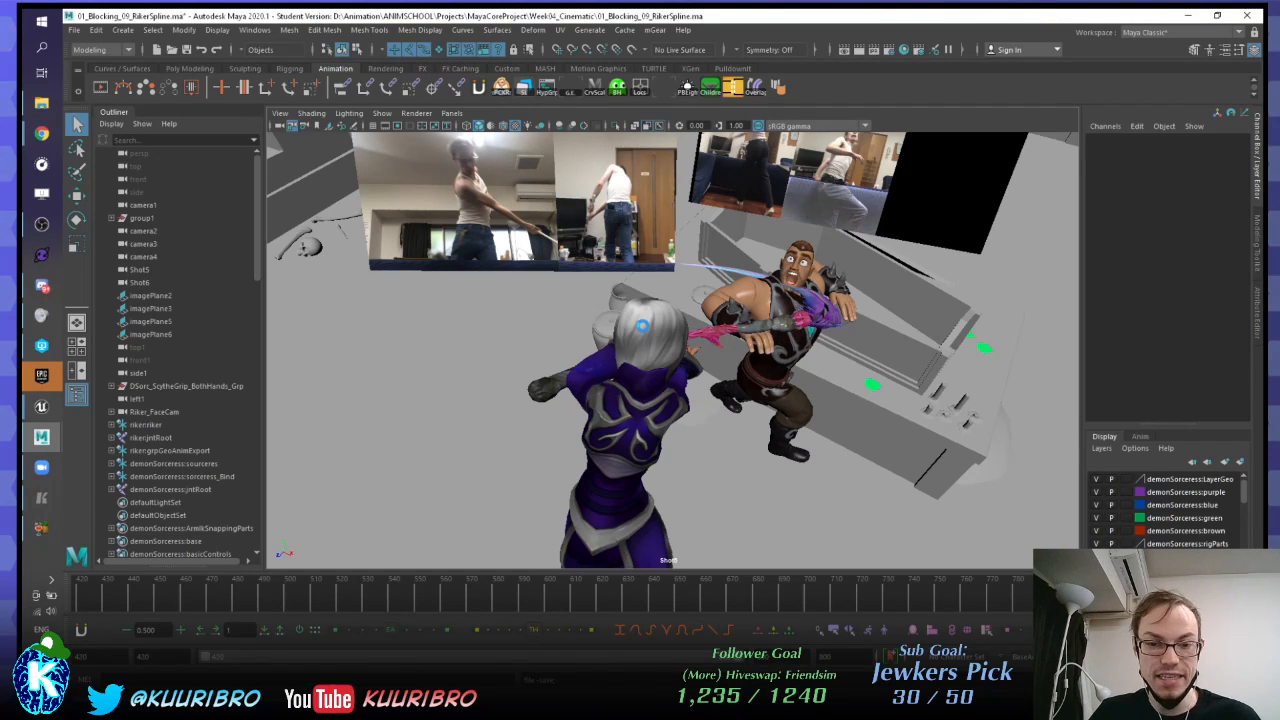
# Step: Close HandBrake, the Keyframe MP demo player with its licence notice, and Maya
pyautogui.click(41, 528)
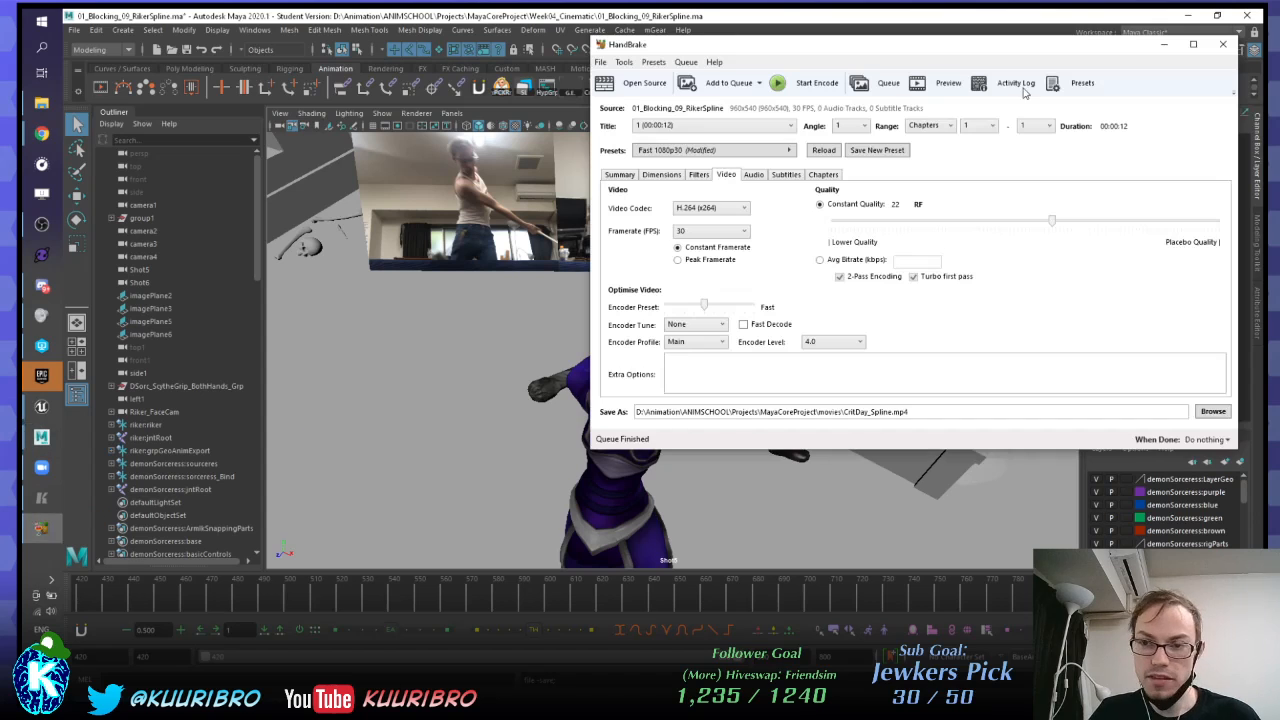
pyautogui.click(1222, 44)
pyautogui.click(41, 497)
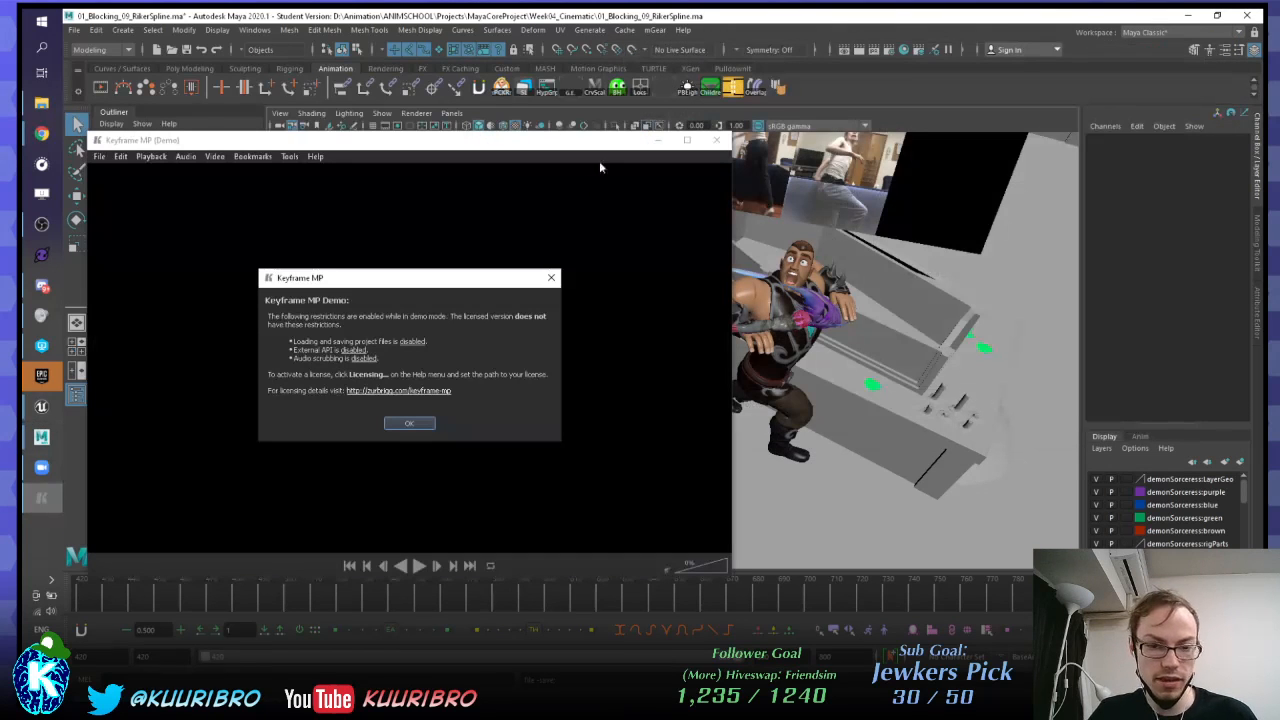
pyautogui.click(551, 277)
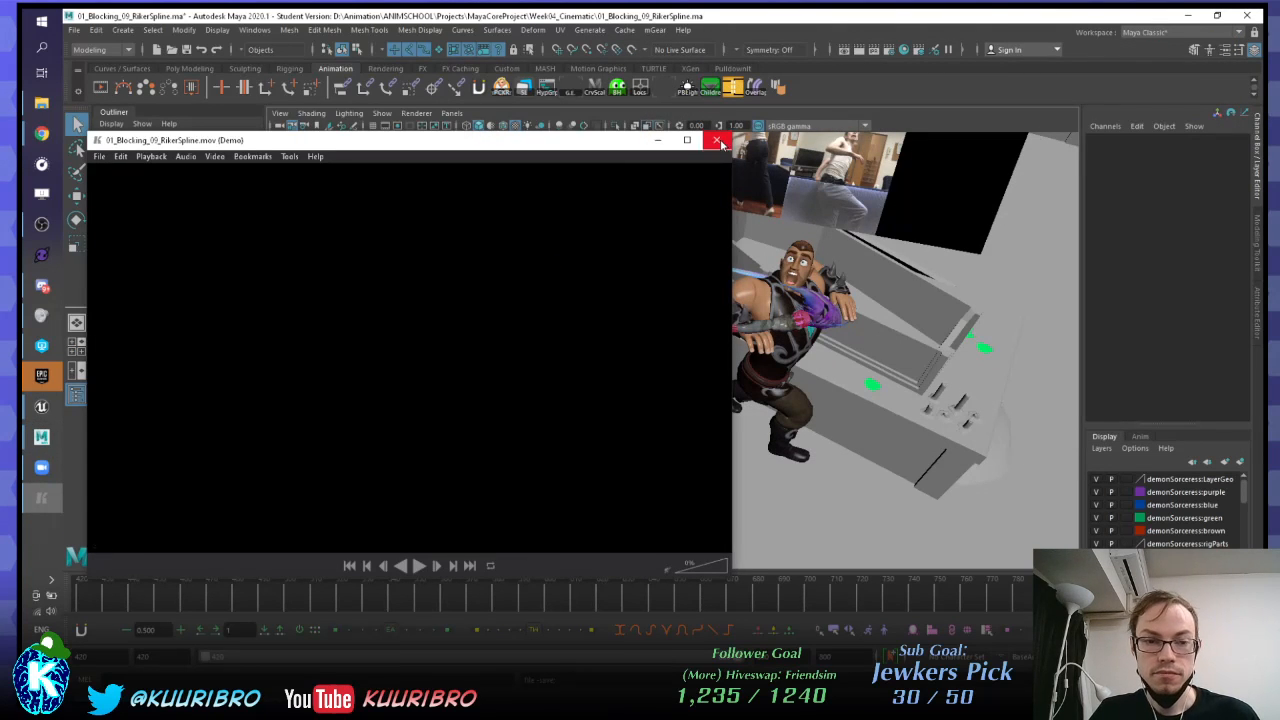
pyautogui.click(716, 139)
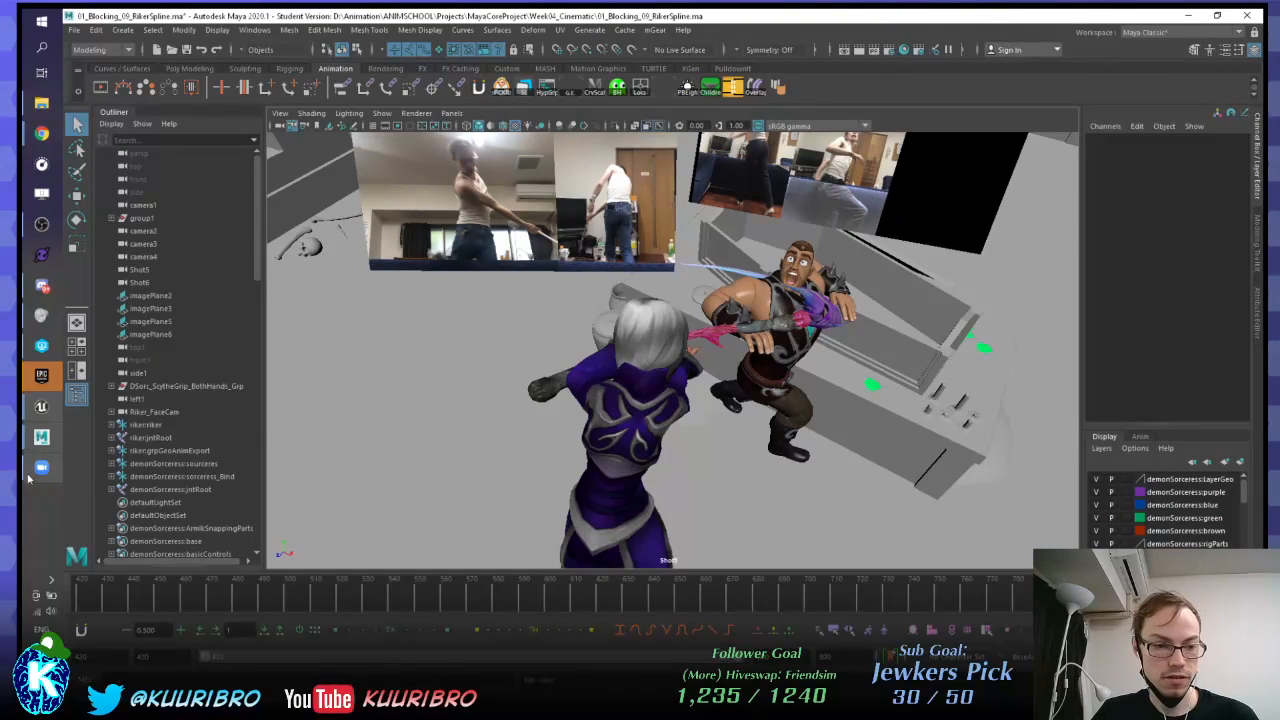
pyautogui.moveTo(26, 458)
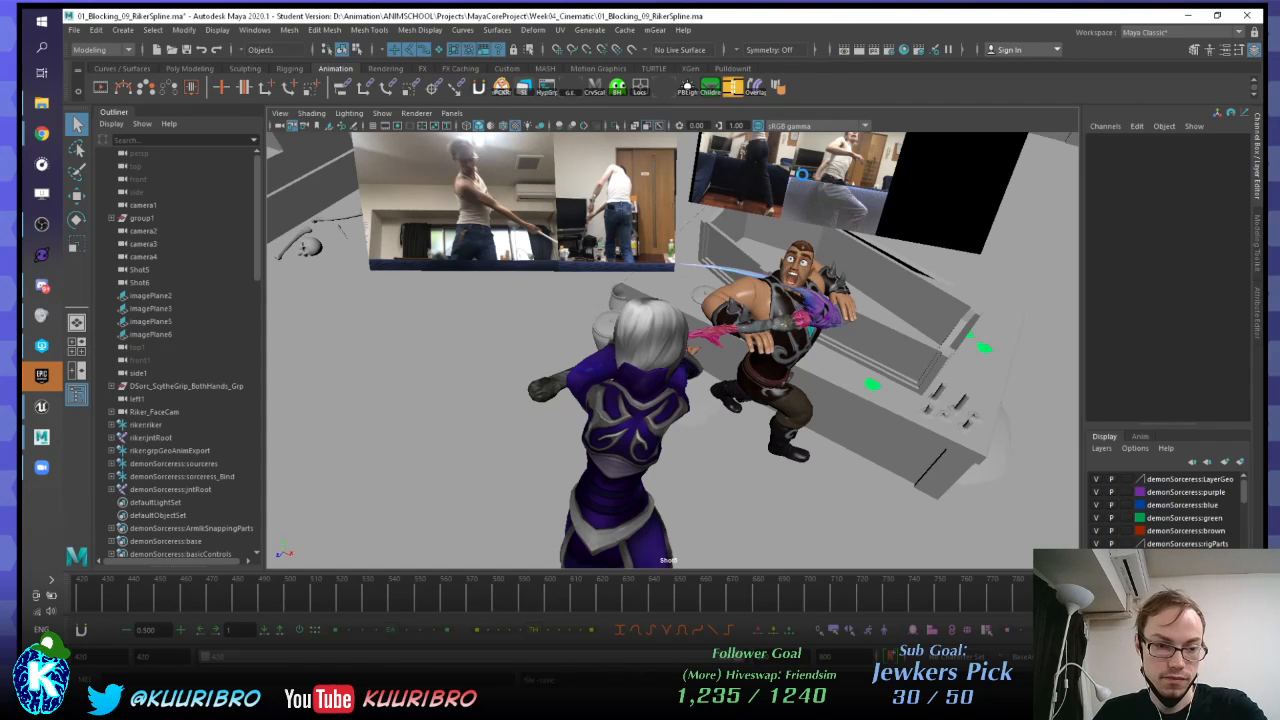
pyautogui.moveTo(856, 16); pyautogui.dragTo(757, 97)
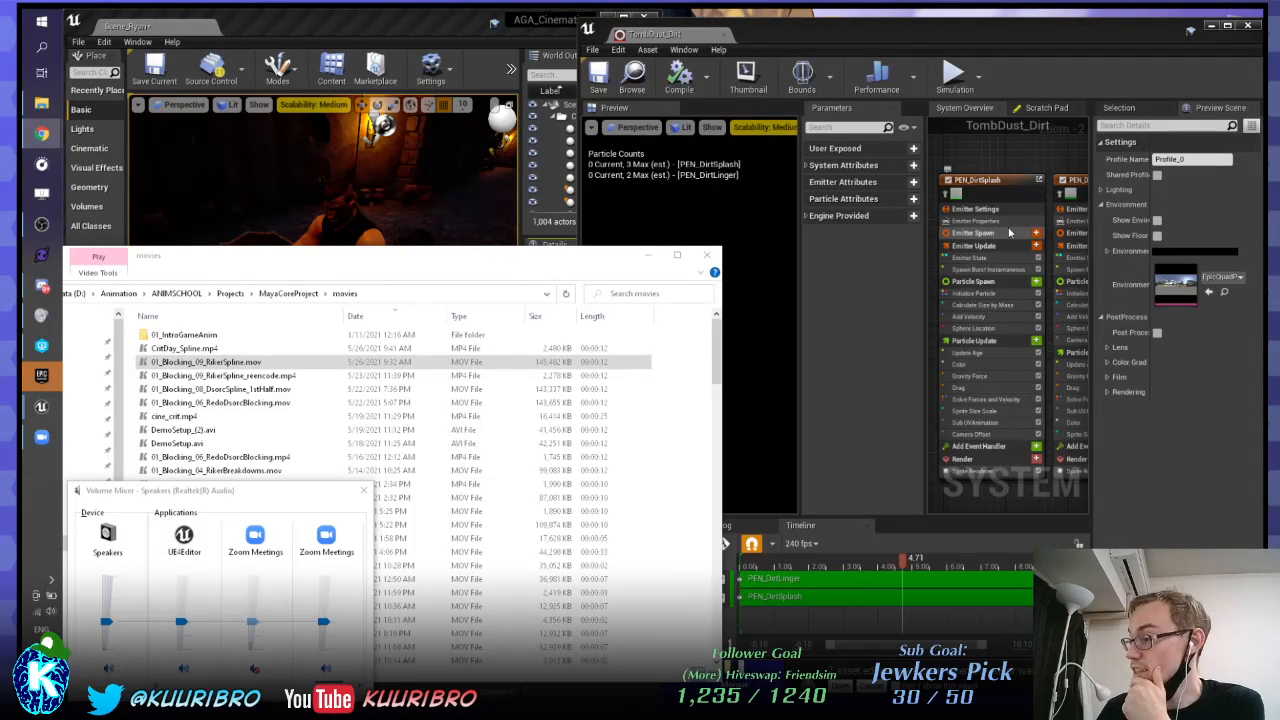
# Step: Move the movies folder window out of the way and bring the Unreal Editor level window in front of the volume mixer
pyautogui.moveTo(435, 258); pyautogui.dragTo(650, 306)
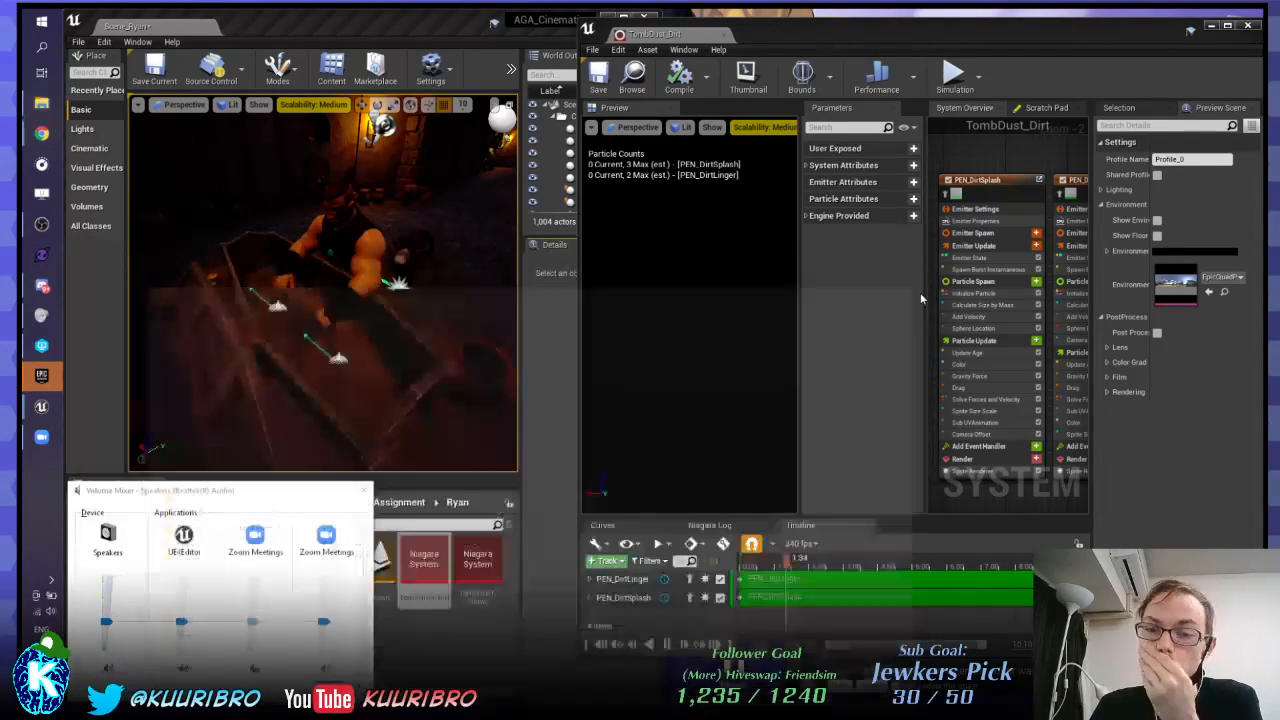
pyautogui.click(917, 288)
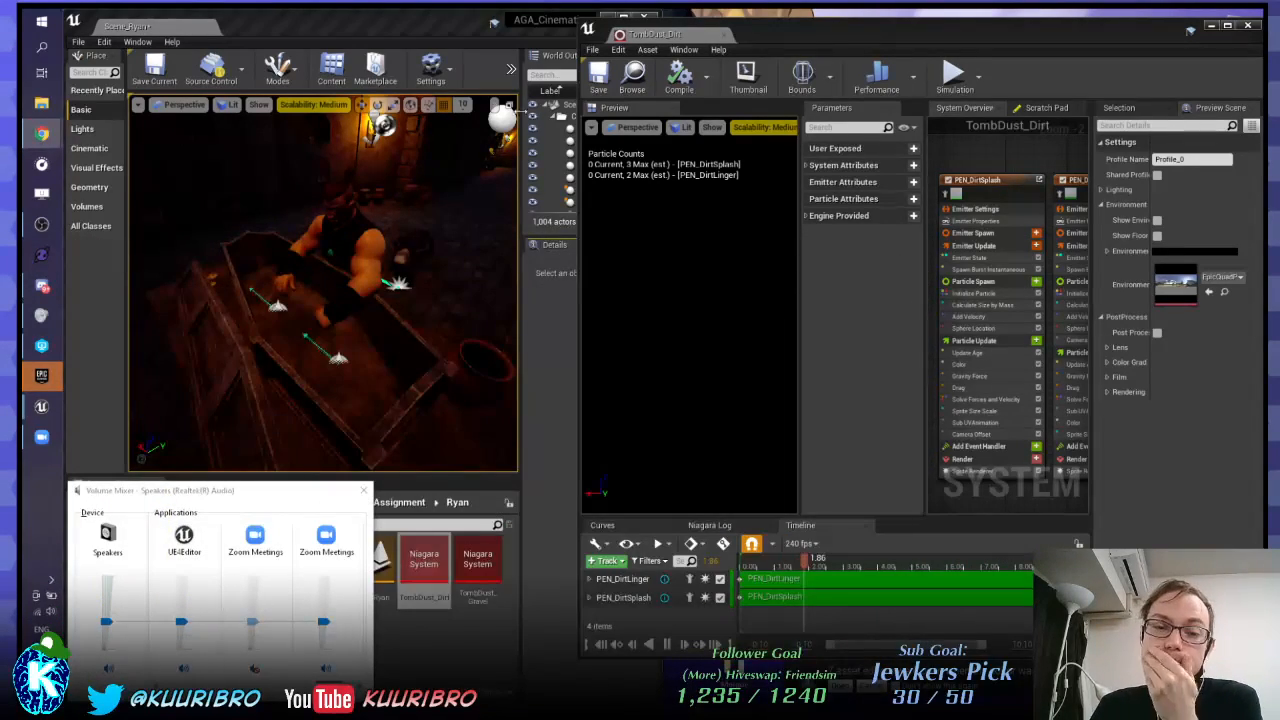
pyautogui.click(320, 10)
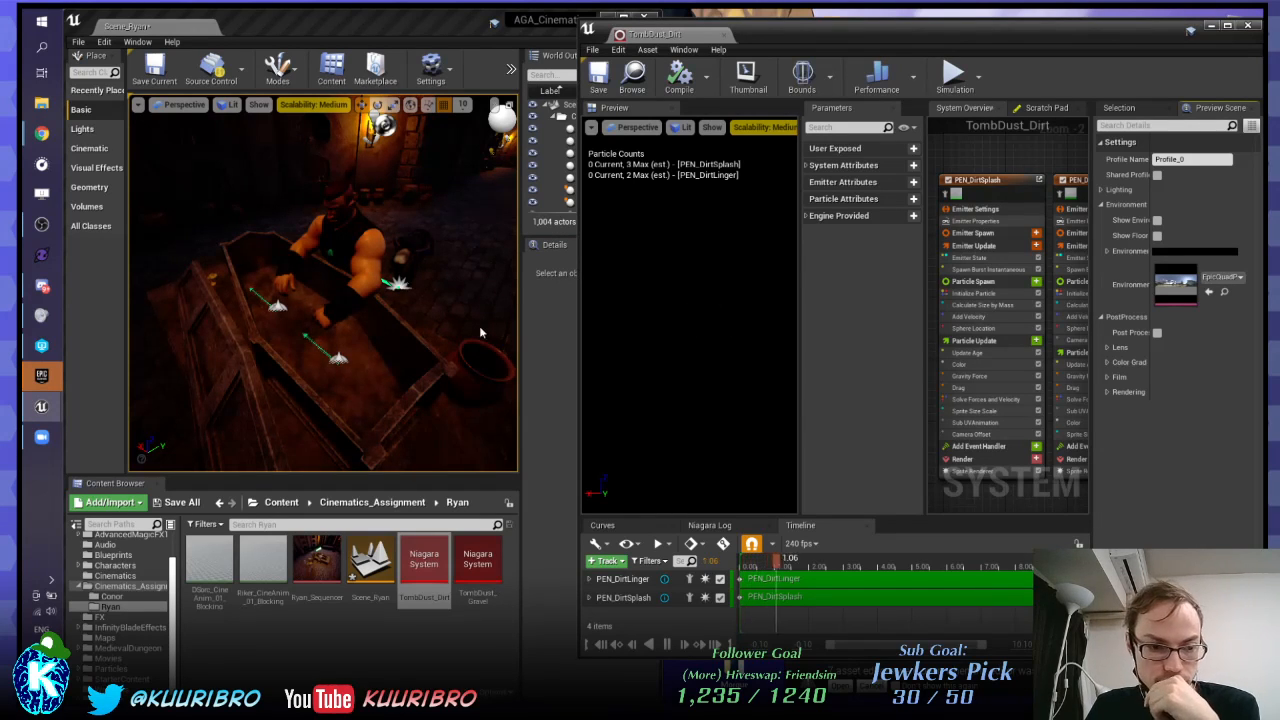
# Step: Examine the dirt particle burst in the TombDust_Dirt Niagara preview
pyautogui.moveTo(706, 298); pyautogui.dragTo(711, 330)
pyautogui.moveTo(706, 298)
pyautogui.mouseDown(button='right')
pyautogui.moveTo(706, 330)
pyautogui.moveTo(706, 280)
pyautogui.mouseUp(button='right')
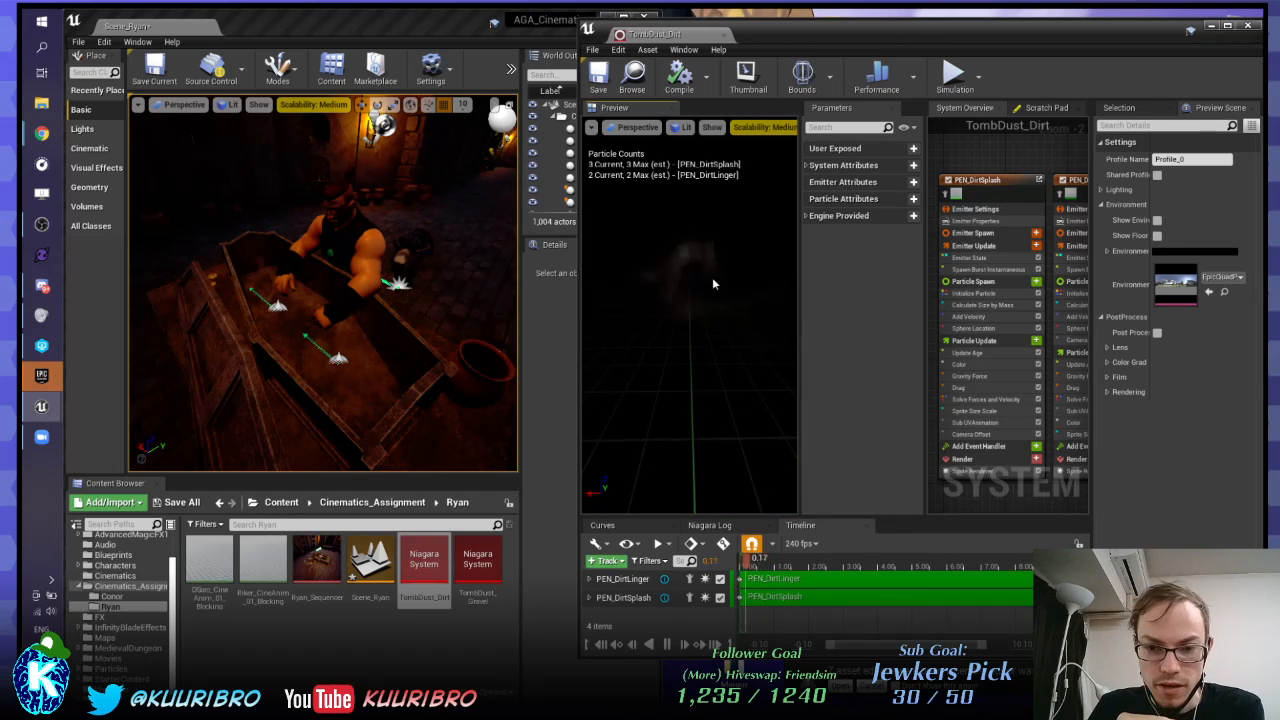
pyautogui.scroll(-2, 718, 366)
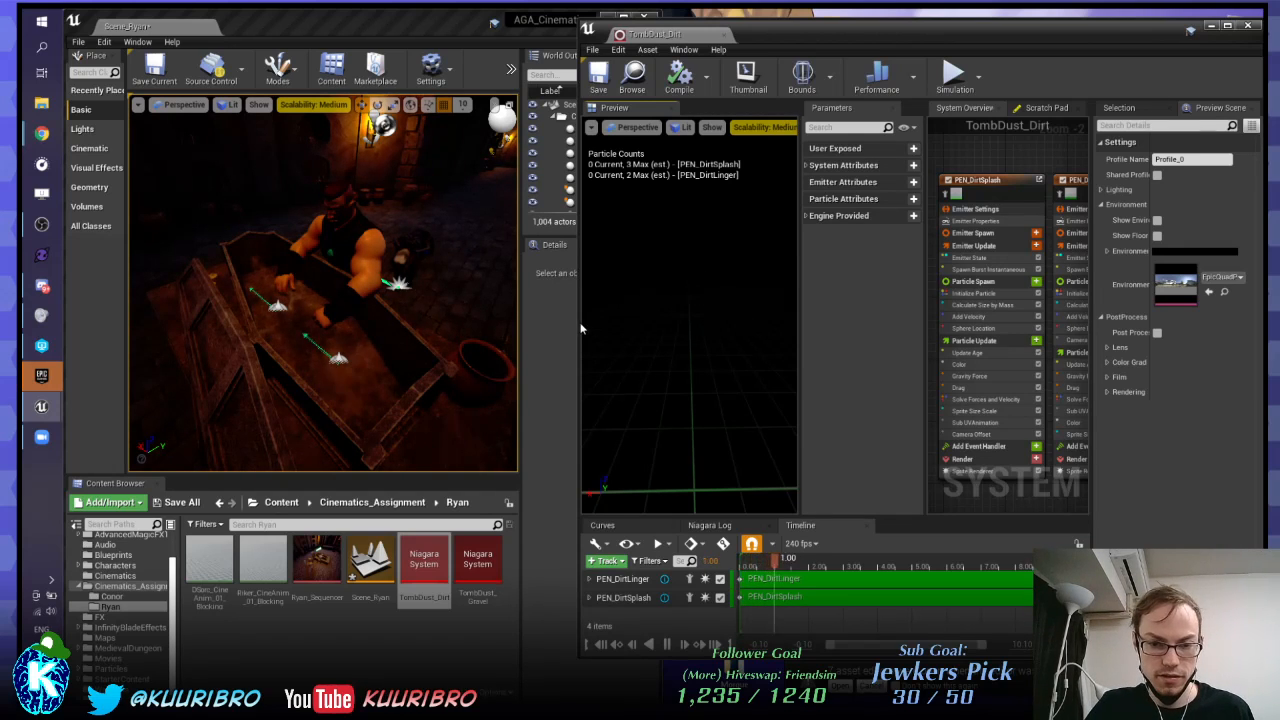
# Step: Enlarge and reposition the TombDust_Dirt editor window so the preview, system overview and details have more room
pyautogui.moveTo(583, 321); pyautogui.dragTo(381, 321)
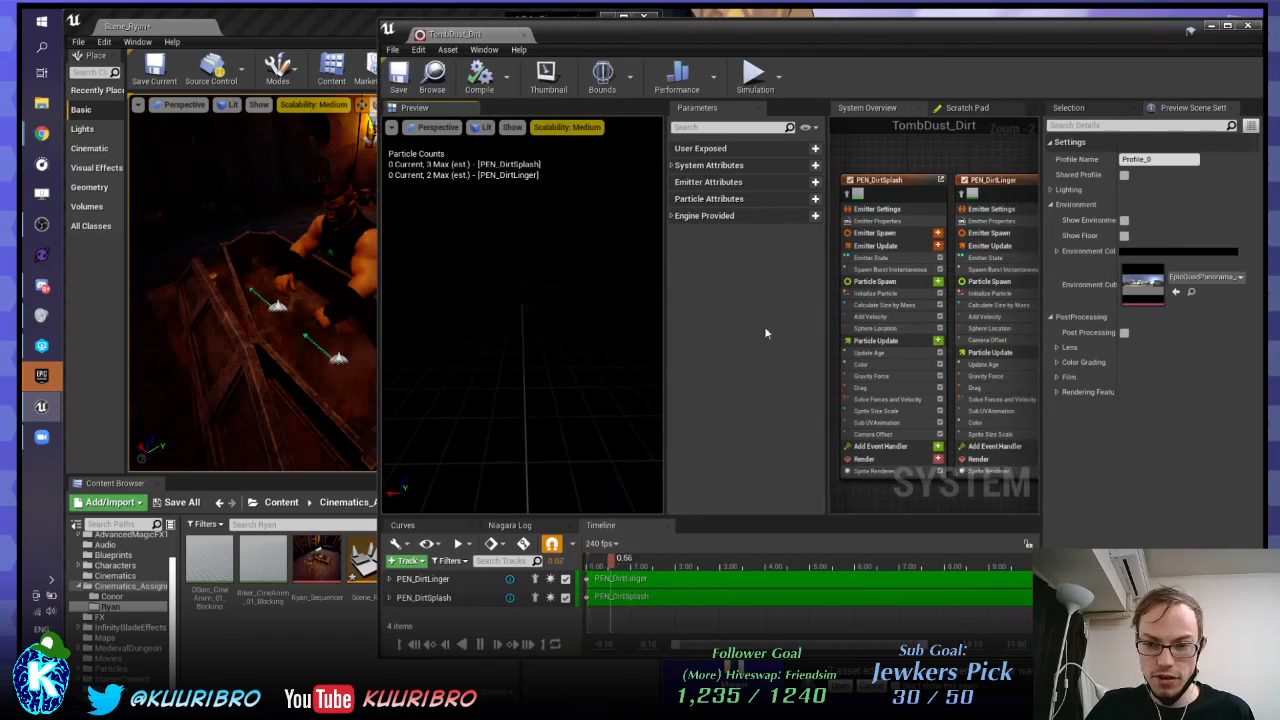
pyautogui.moveTo(762, 48); pyautogui.dragTo(654, 55)
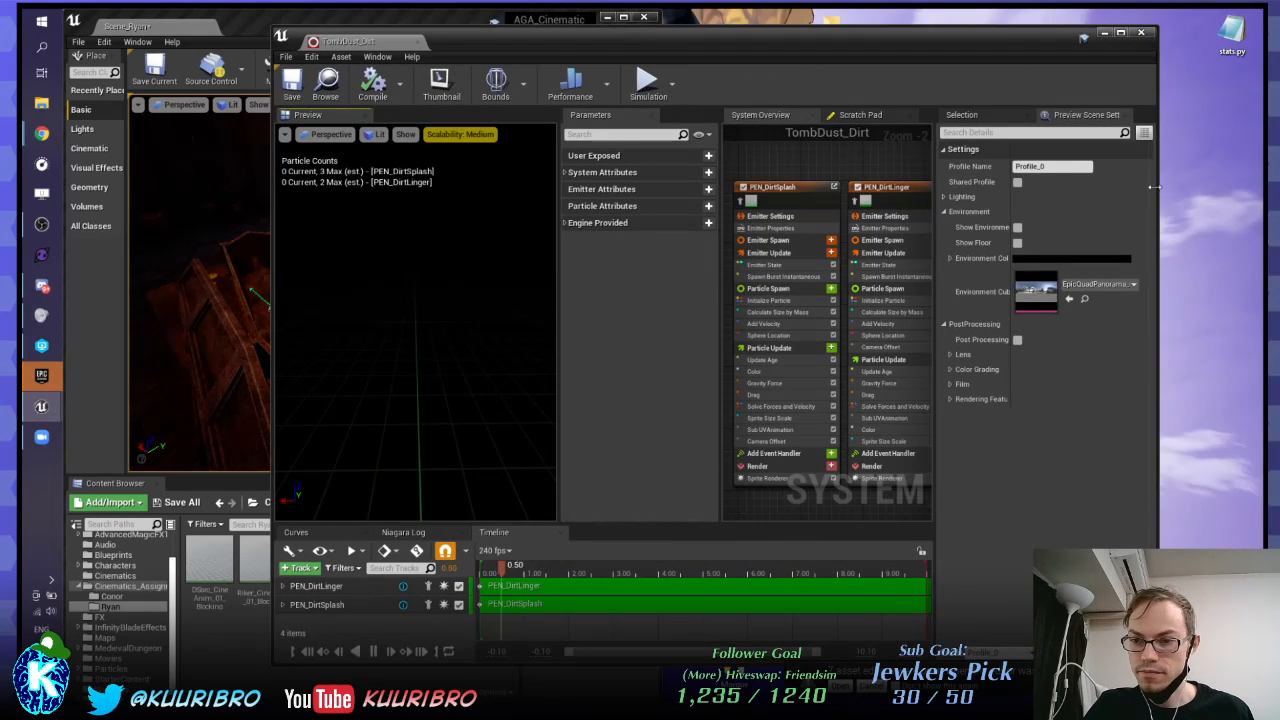
pyautogui.moveTo(1157, 186); pyautogui.dragTo(1240, 186)
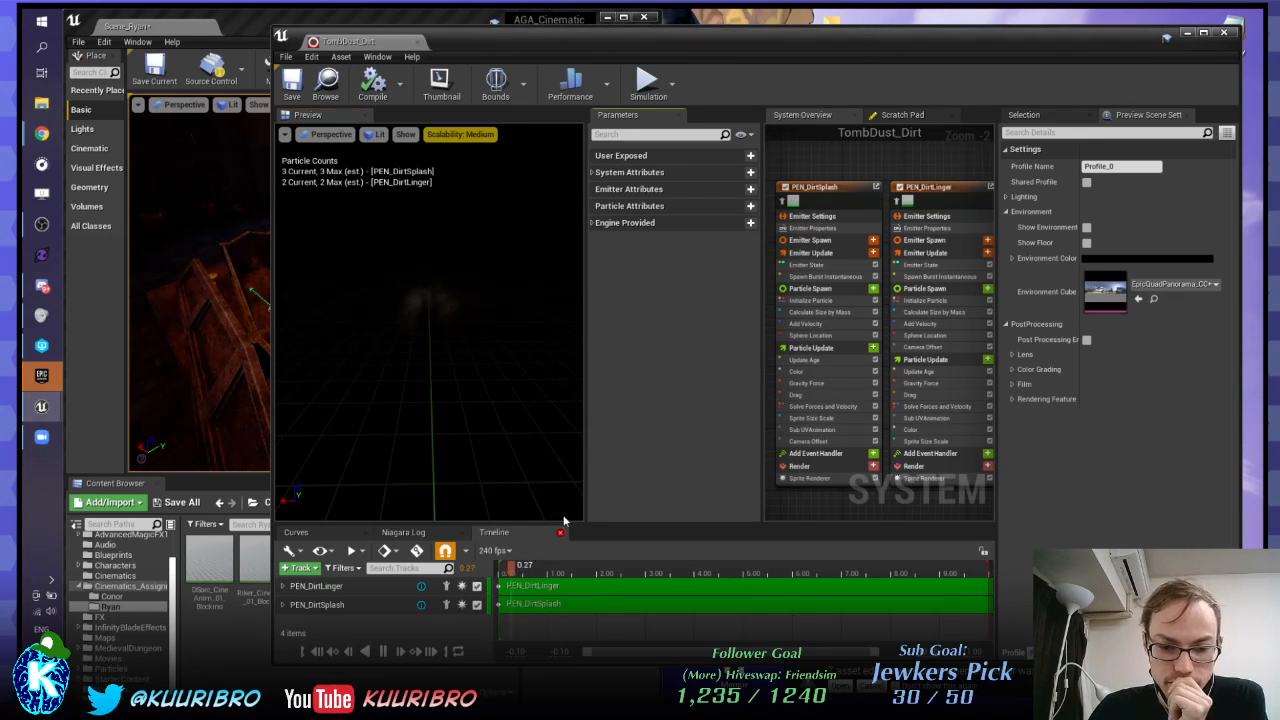
# Step: Expand the PEN_DirtLinger and PEN_DirtSplash timeline tracks to inspect their Spawn Burst Instantaneous spawn counts
pyautogui.moveTo(718, 655); pyautogui.dragTo(795, 656)
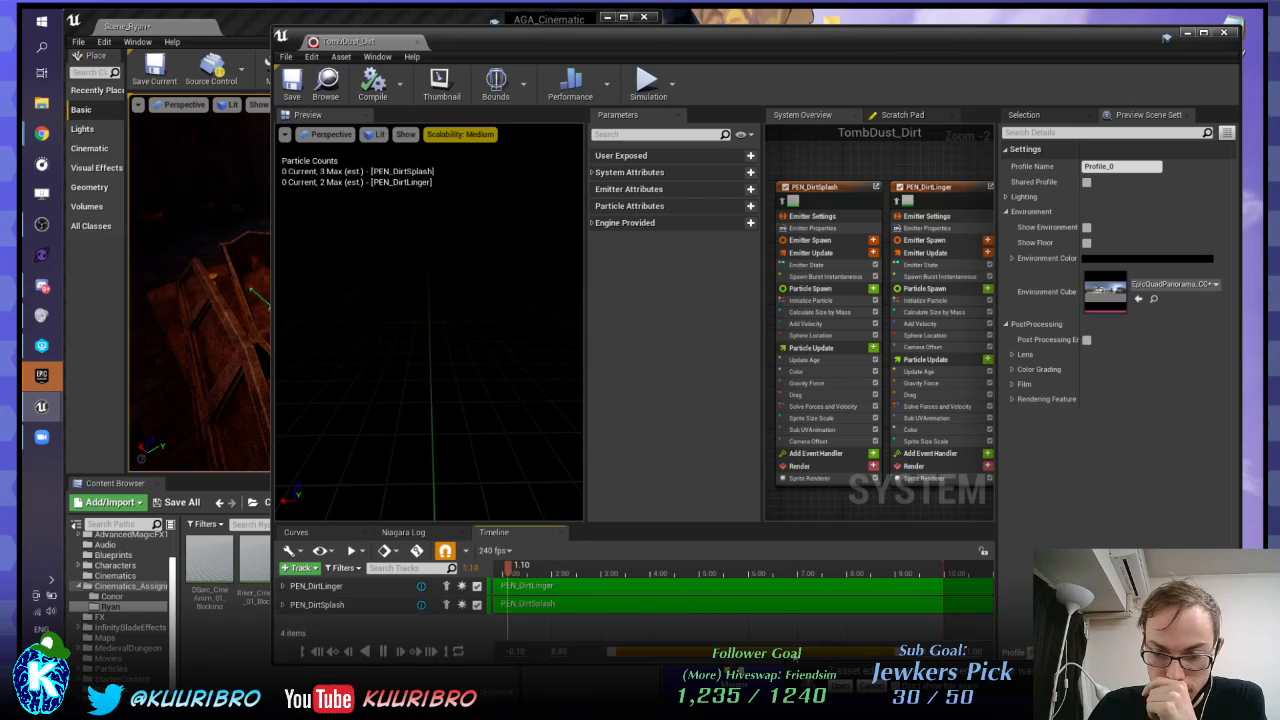
pyautogui.moveTo(934, 647); pyautogui.dragTo(533, 656)
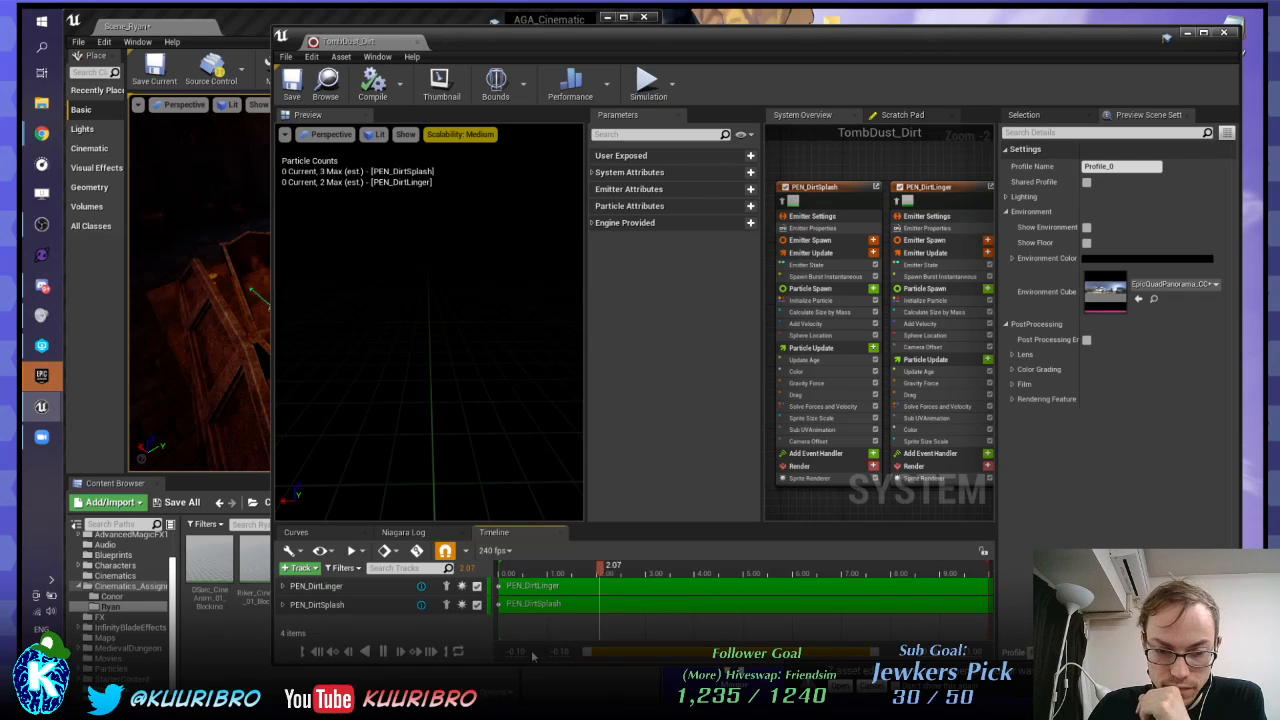
pyautogui.click(283, 586)
pyautogui.click(283, 615)
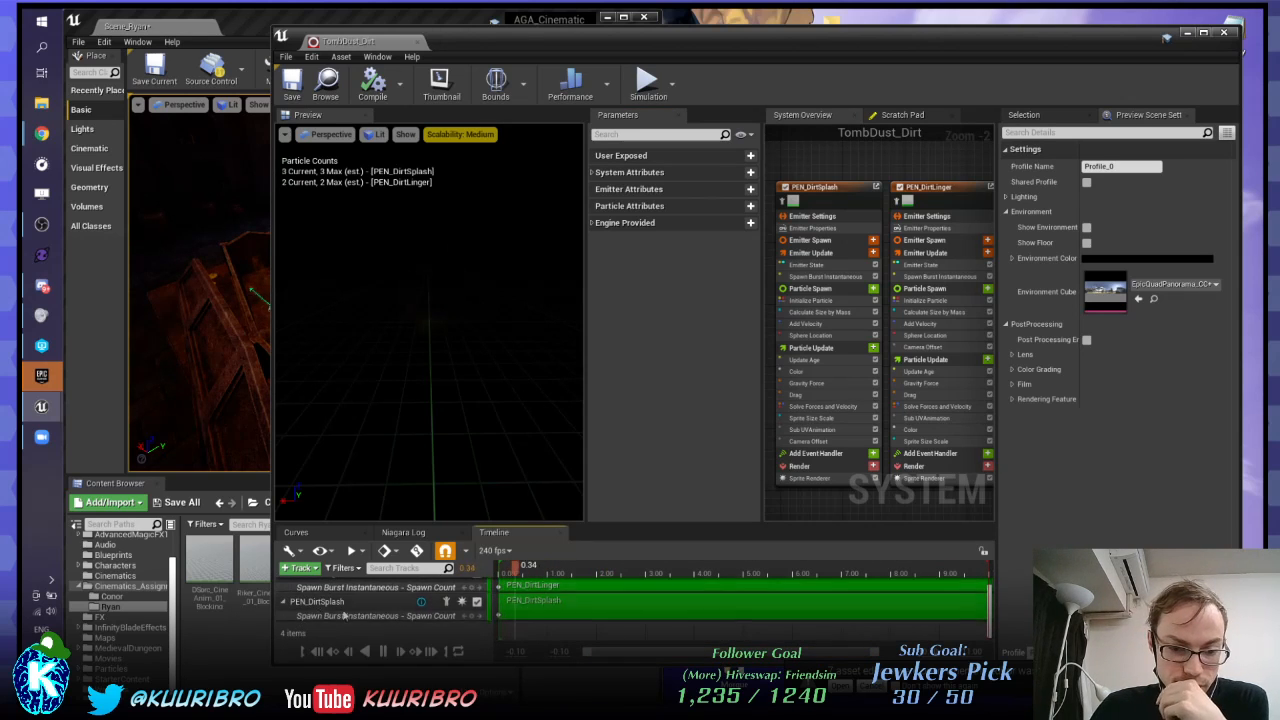
pyautogui.scroll(1, 796, 158)
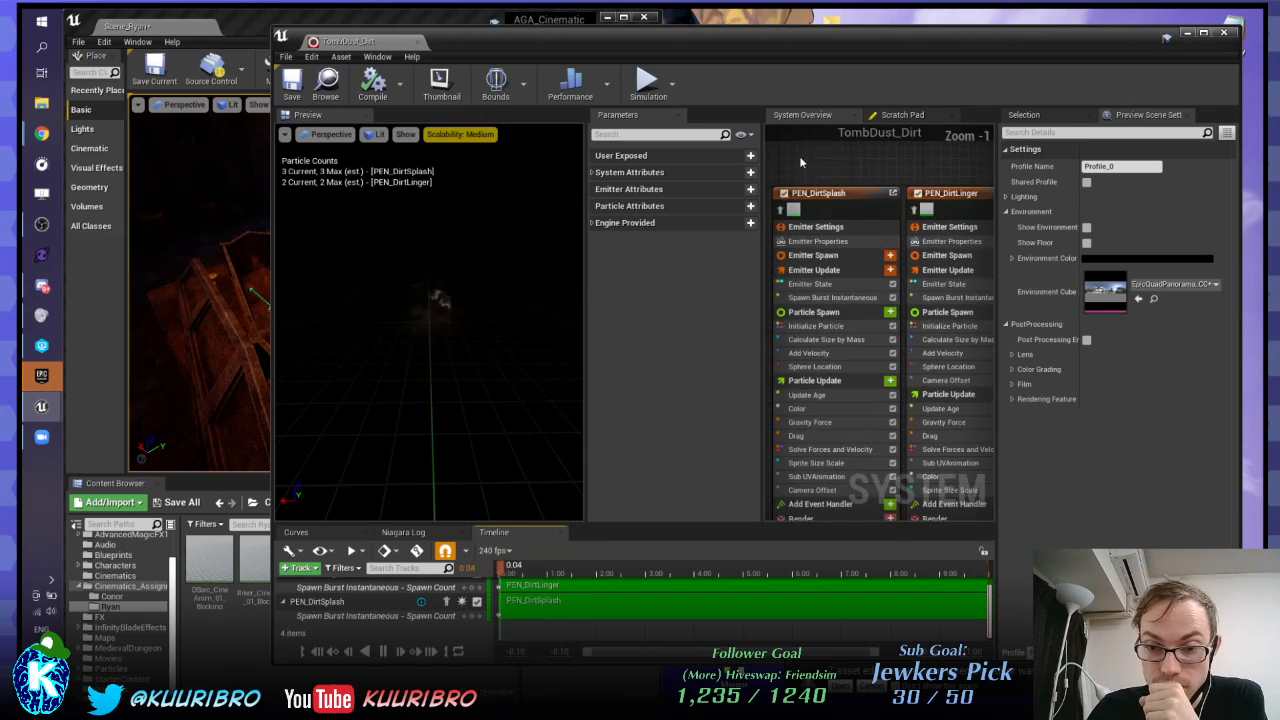
# Step: Look through the PEN_DirtSplash emitter's Emitter Spawn, Emitter Update and Emitter State entries in the system overview
pyautogui.scroll(1, 802, 172)
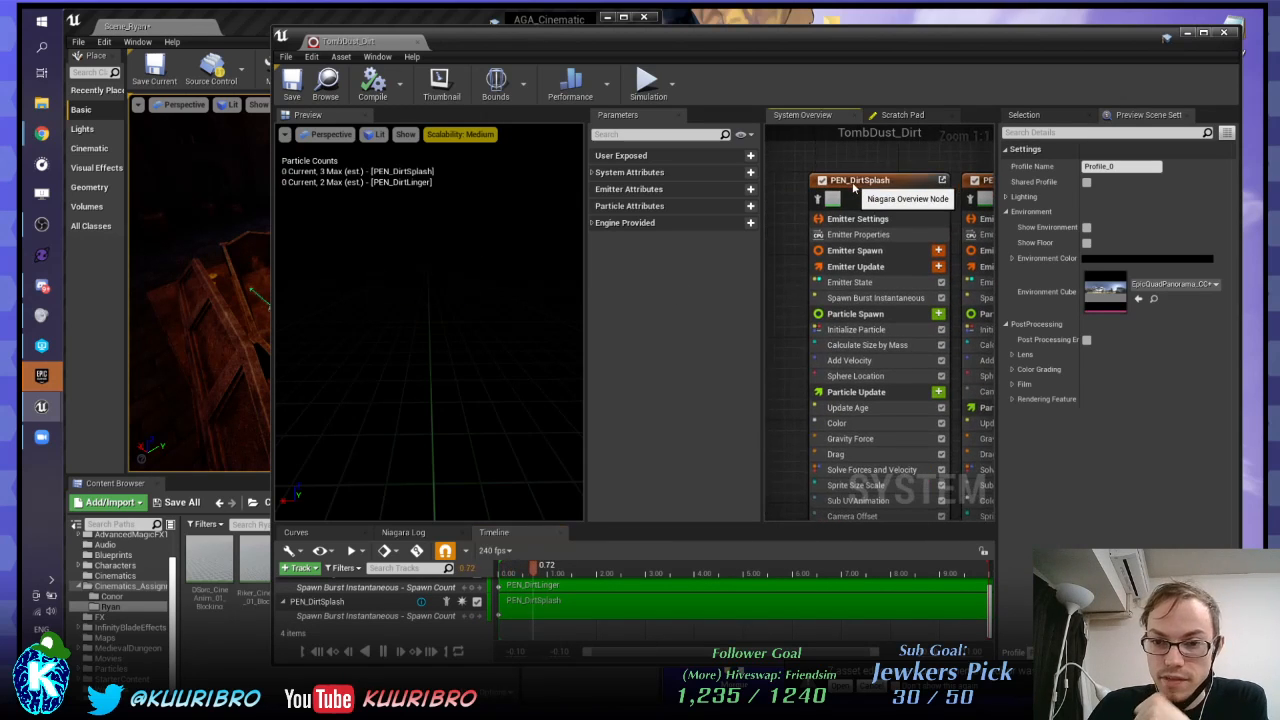
pyautogui.click(855, 182)
pyautogui.moveTo(868, 255); pyautogui.dragTo(857, 251, button='right')
pyautogui.click(852, 248)
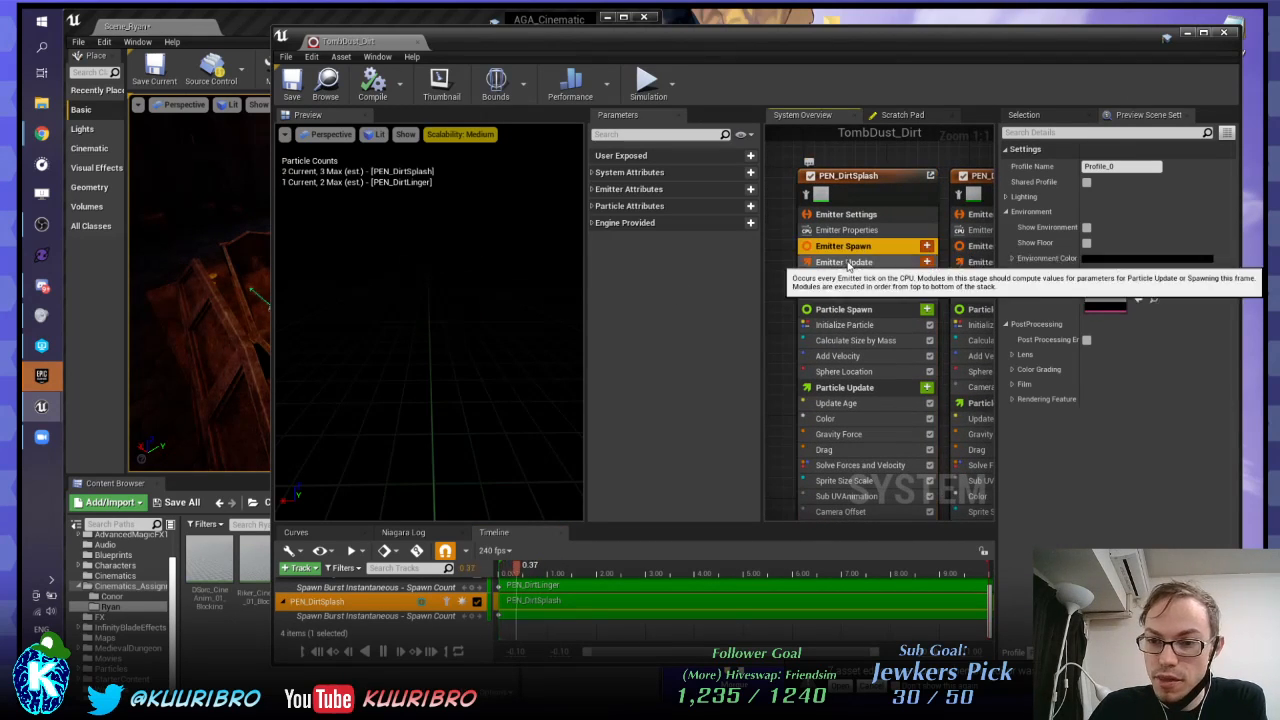
pyautogui.click(847, 264)
pyautogui.click(832, 279)
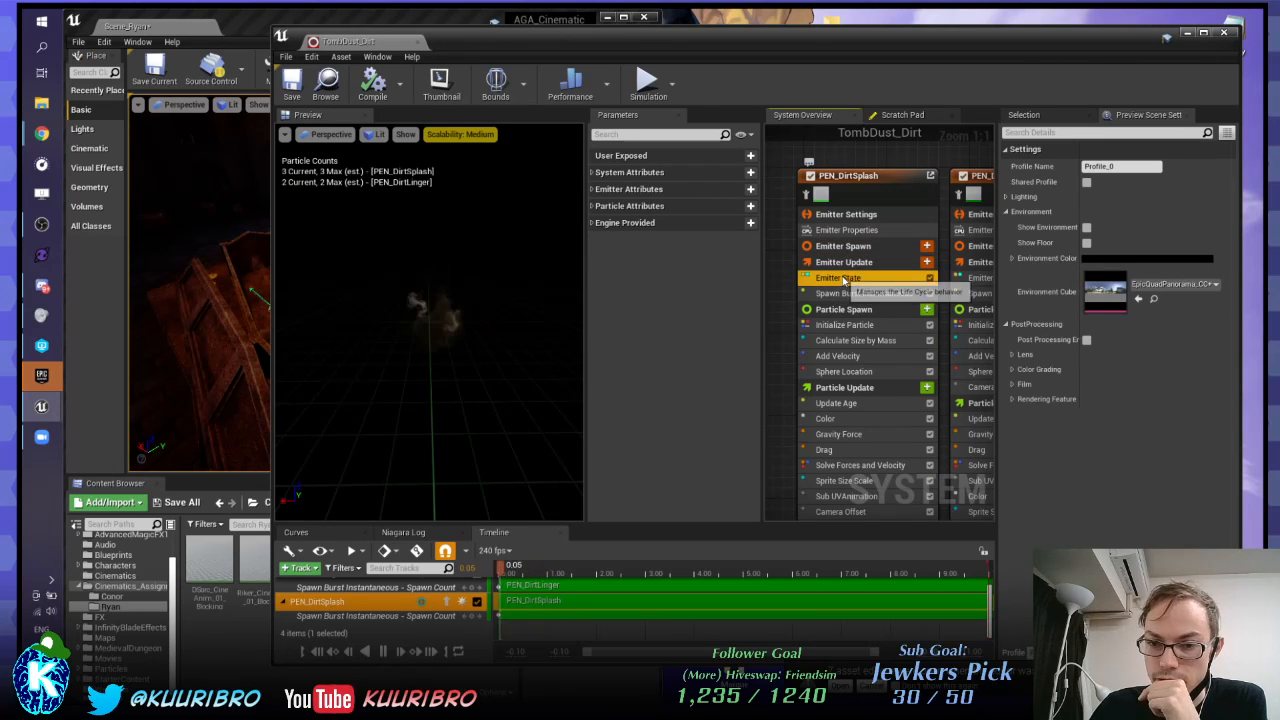
# Step: Open PEN_DirtSplash's Emitter State module script and examine its node graph as far as the section on retriggering bursts after scalability reactivation
pyautogui.doubleClick(843, 279)
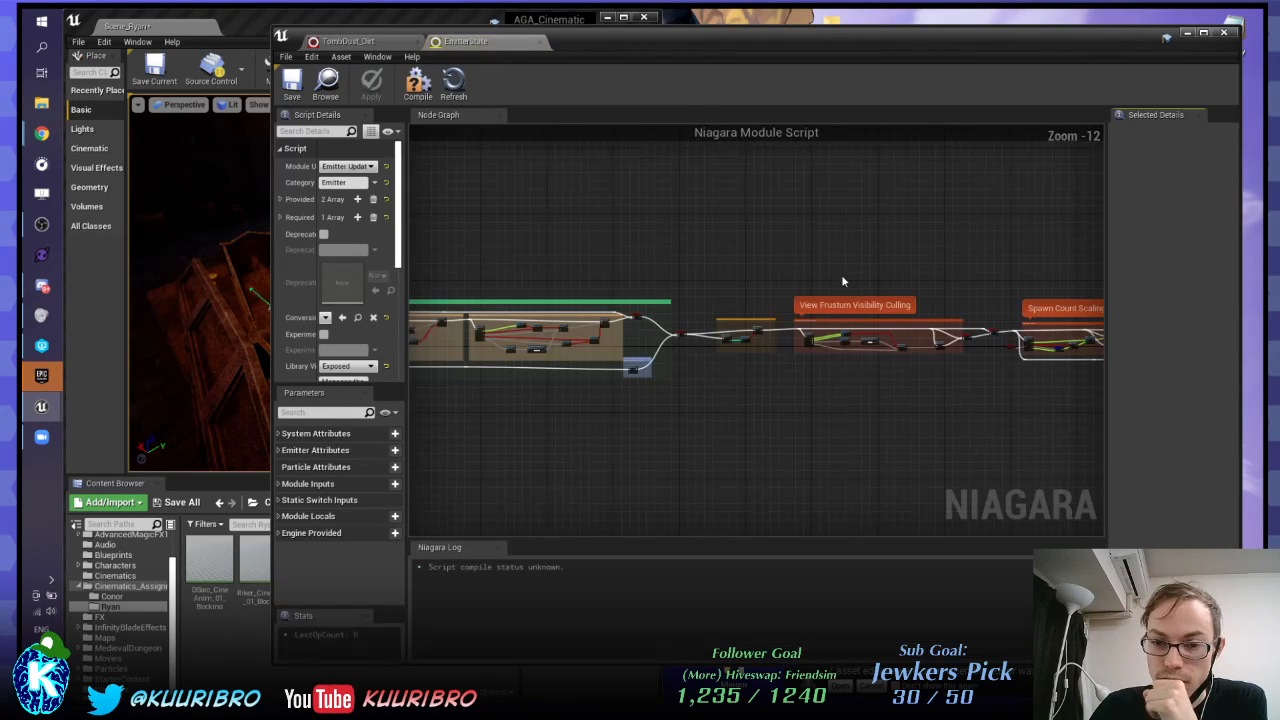
pyautogui.moveTo(846, 223); pyautogui.dragTo(480, 234, button='right')
pyautogui.moveTo(1017, 232); pyautogui.dragTo(714, 232, button='right')
pyautogui.moveTo(844, 236); pyautogui.dragTo(449, 229, button='right')
pyautogui.moveTo(970, 252); pyautogui.dragTo(792, 262, button='right')
pyautogui.scroll(6, 792, 262)
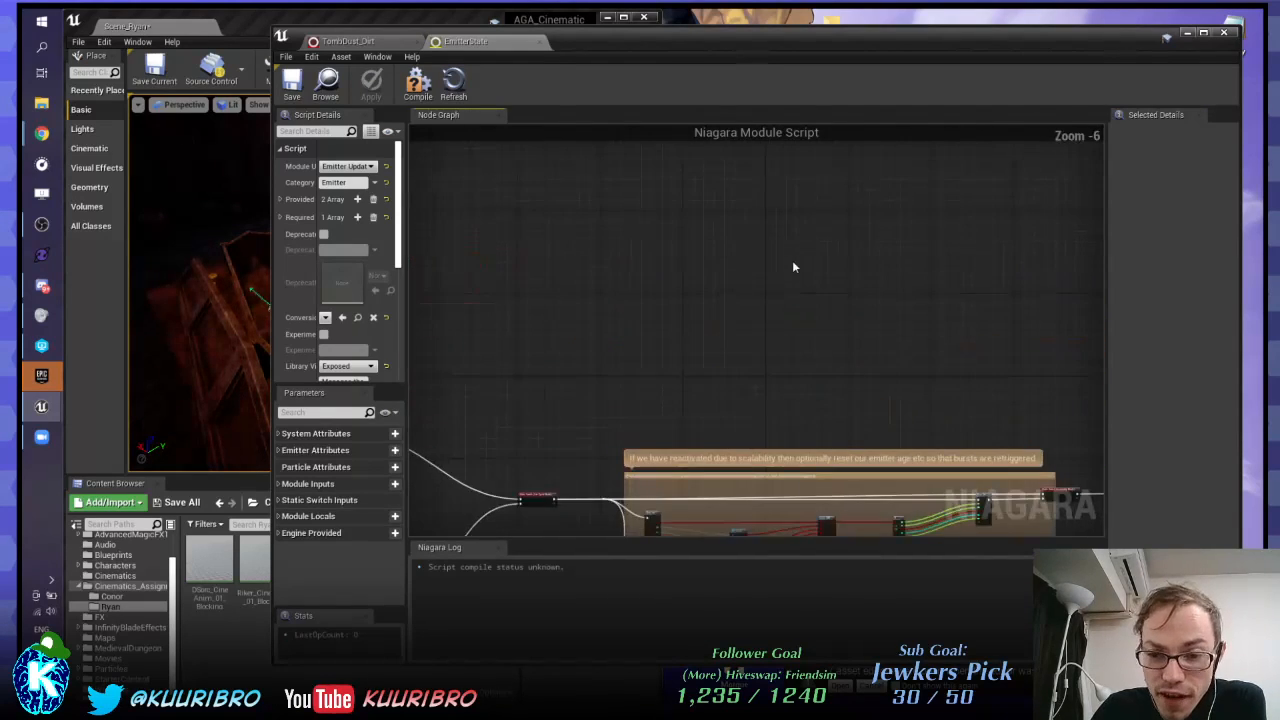
pyautogui.moveTo(834, 460); pyautogui.dragTo(726, 338, button='right')
pyautogui.scroll(6, 726, 339)
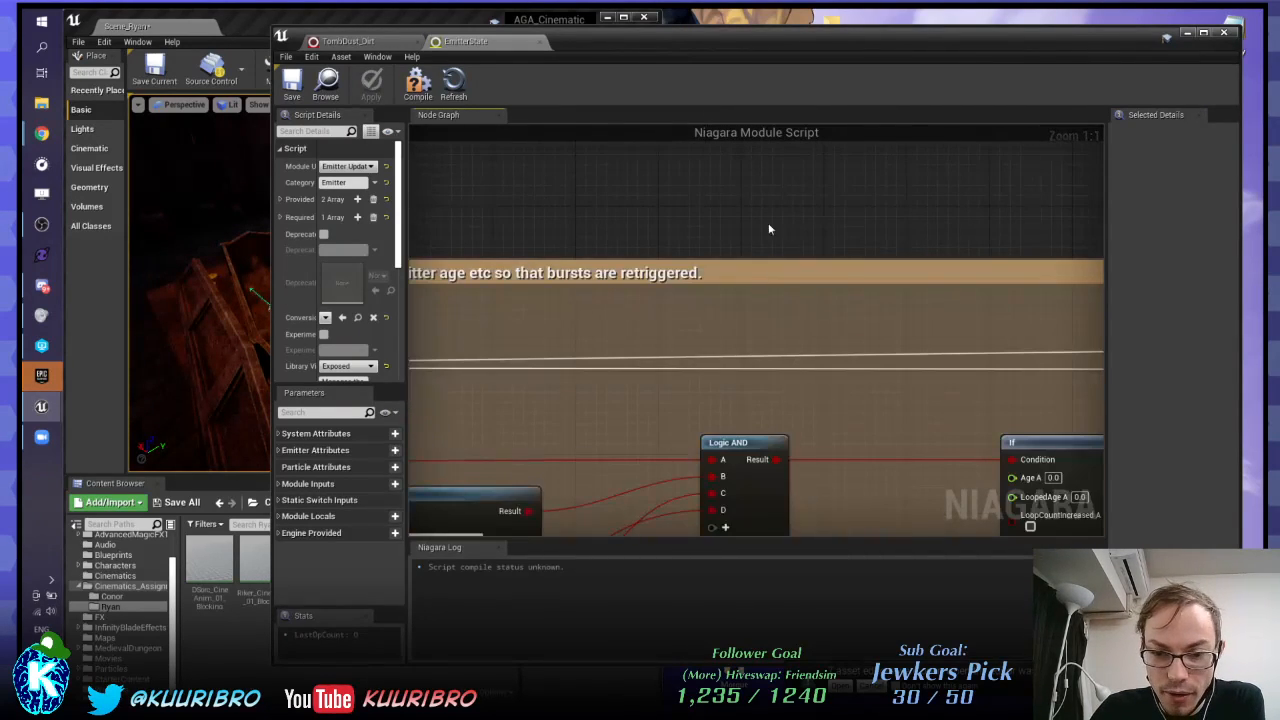
pyautogui.scroll(-12, 800, 286)
pyautogui.moveTo(816, 288); pyautogui.dragTo(750, 300, button='right')
pyautogui.moveTo(663, 254); pyautogui.dragTo(896, 233, button='right')
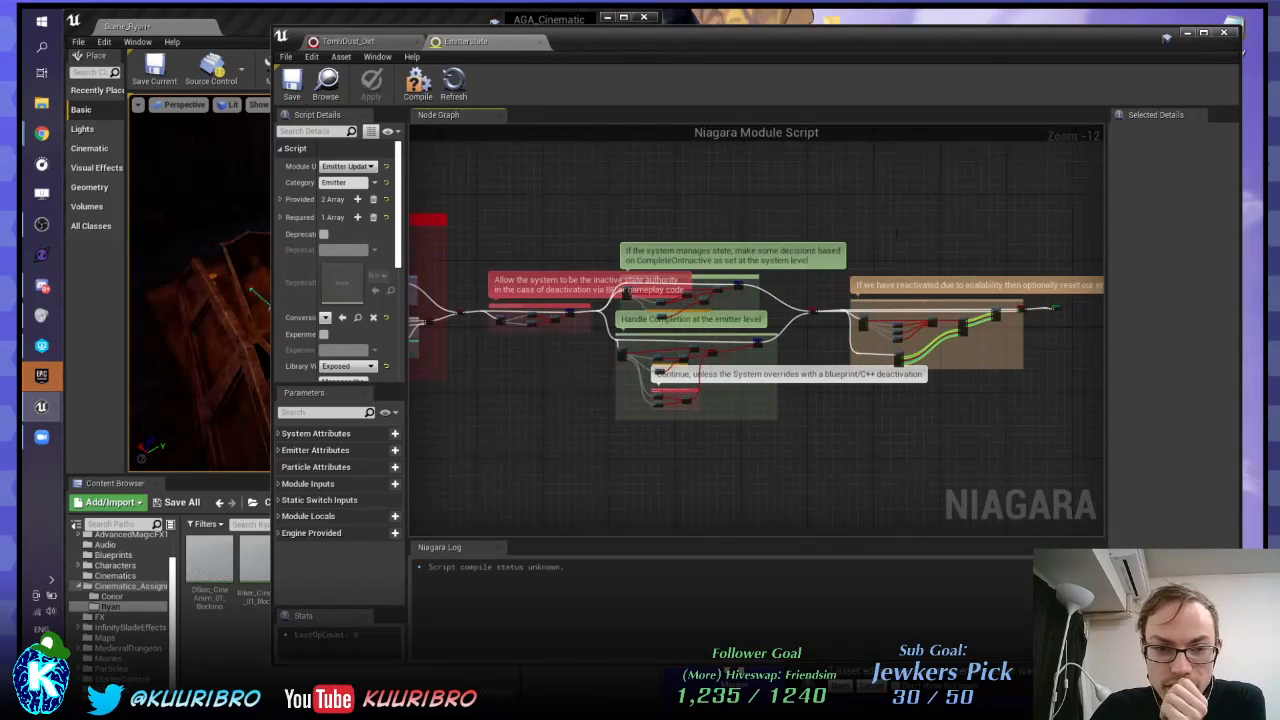
# Step: Trace the EmitterState graph back through the spawn count scaling and scalability sections, and close the module script
pyautogui.moveTo(420, 165); pyautogui.dragTo(625, 208, button='right')
pyautogui.moveTo(420, 245); pyautogui.dragTo(804, 274, button='right')
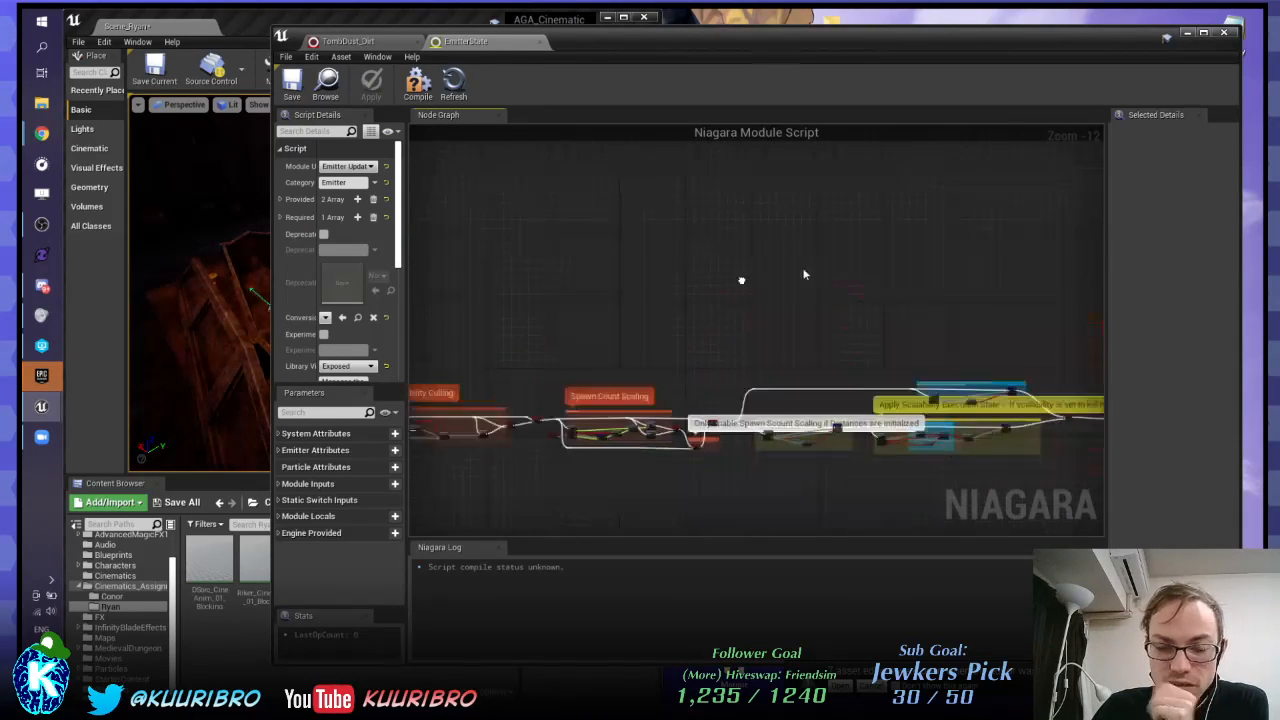
pyautogui.moveTo(499, 311); pyautogui.dragTo(768, 273, button='right')
pyautogui.moveTo(440, 320); pyautogui.dragTo(928, 260, button='right')
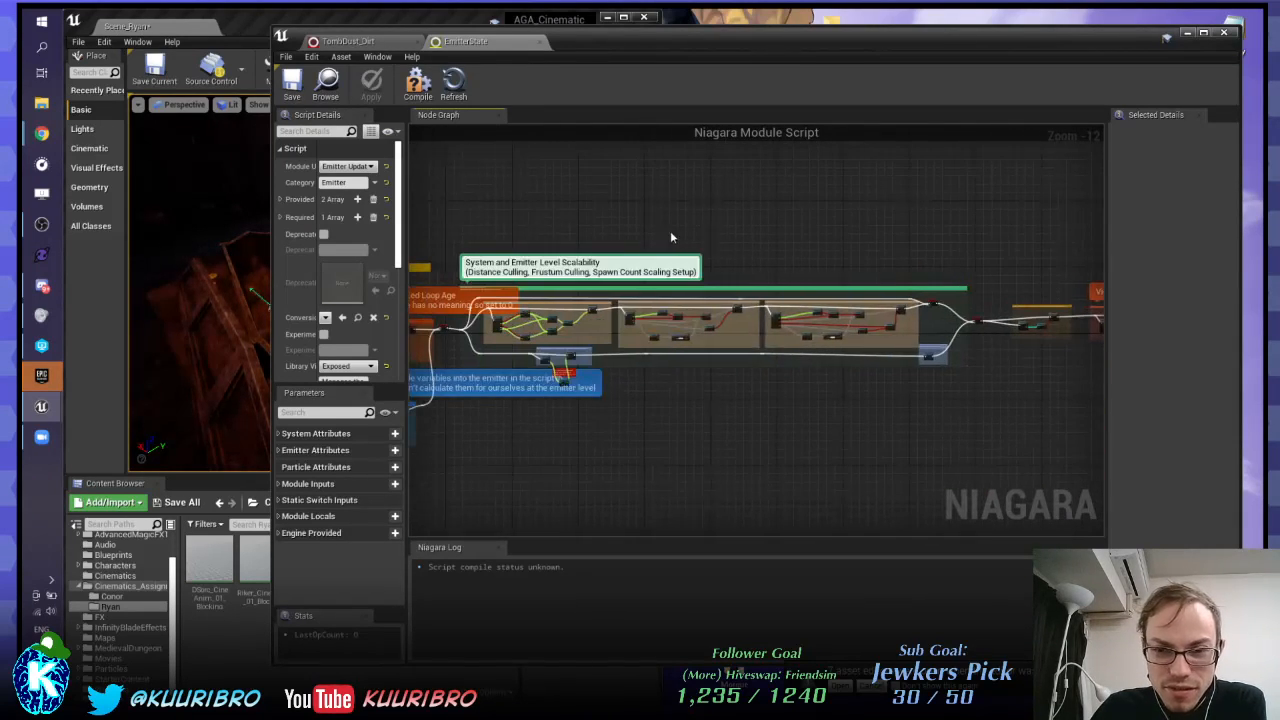
pyautogui.moveTo(462, 234); pyautogui.dragTo(988, 222, button='right')
pyautogui.moveTo(520, 208); pyautogui.dragTo(846, 194, button='right')
pyautogui.moveTo(699, 187); pyautogui.dragTo(711, 252, button='right')
pyautogui.click(499, 116)
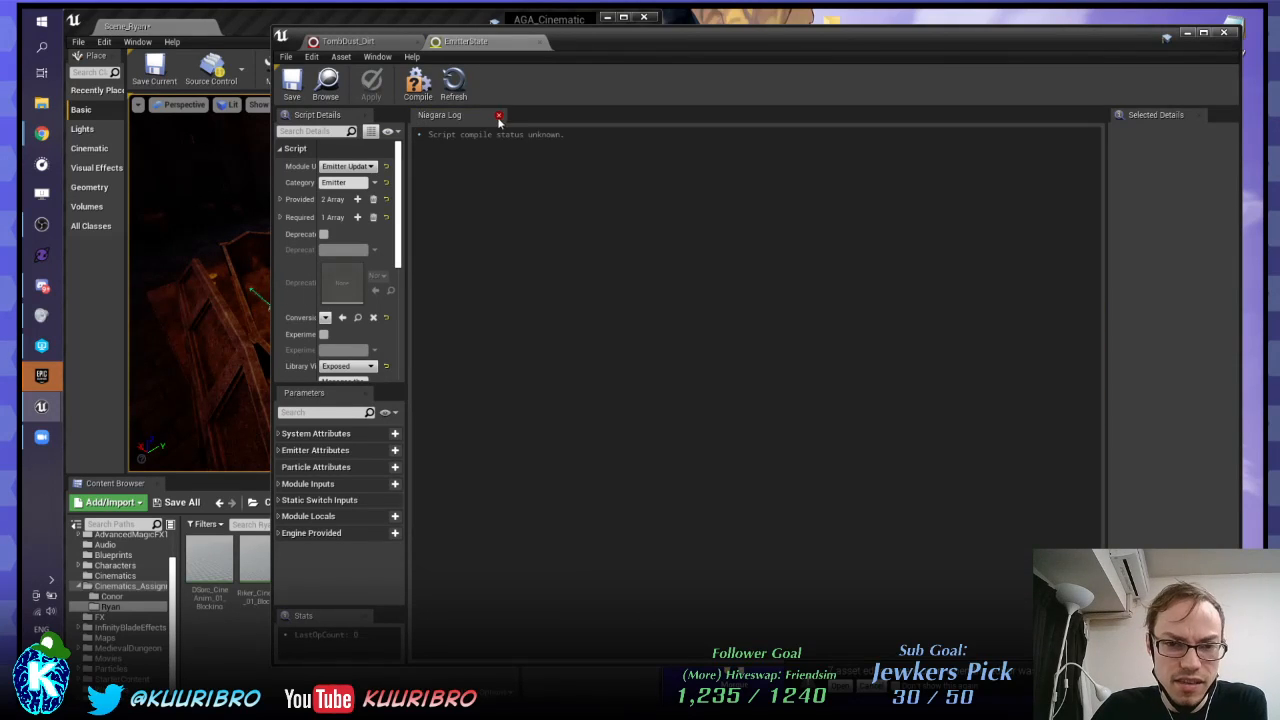
pyautogui.click(543, 44)
# Step: Show the selection details for PEN_DirtSplash and inspect its Emitter State and Emitter Update settings
pyautogui.scroll(-2, 780, 235)
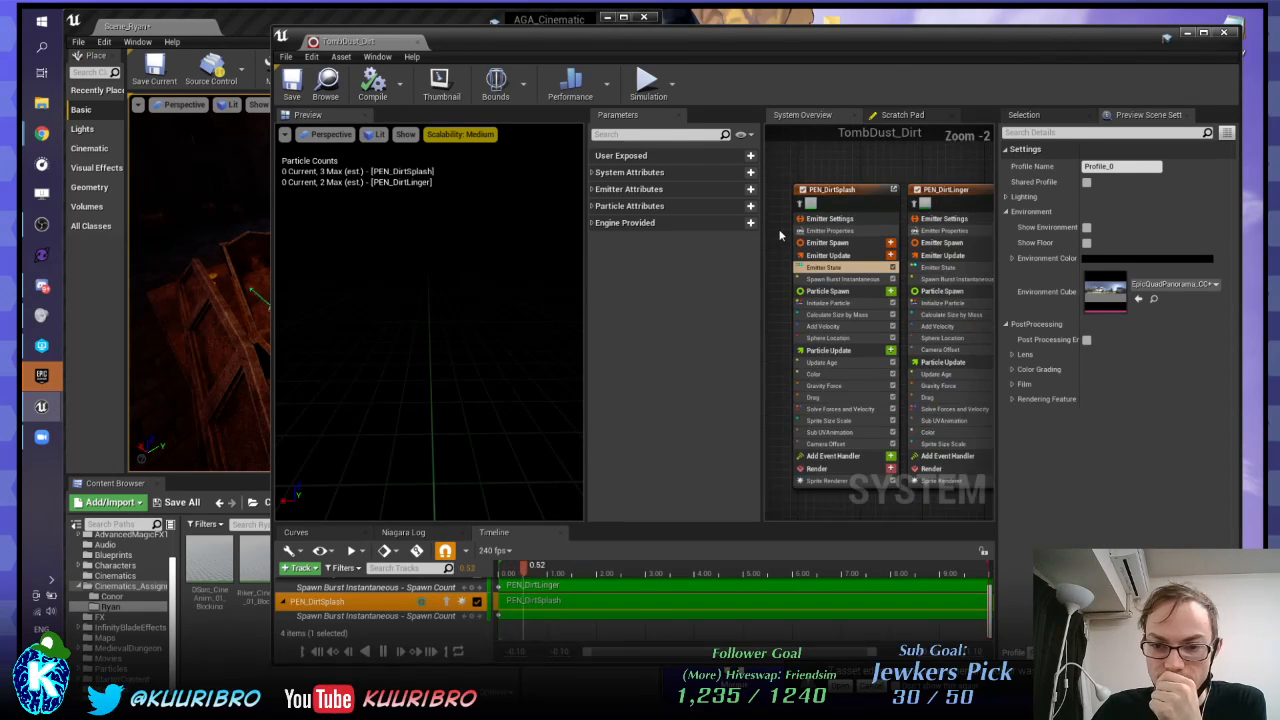
pyautogui.scroll(2, 777, 273)
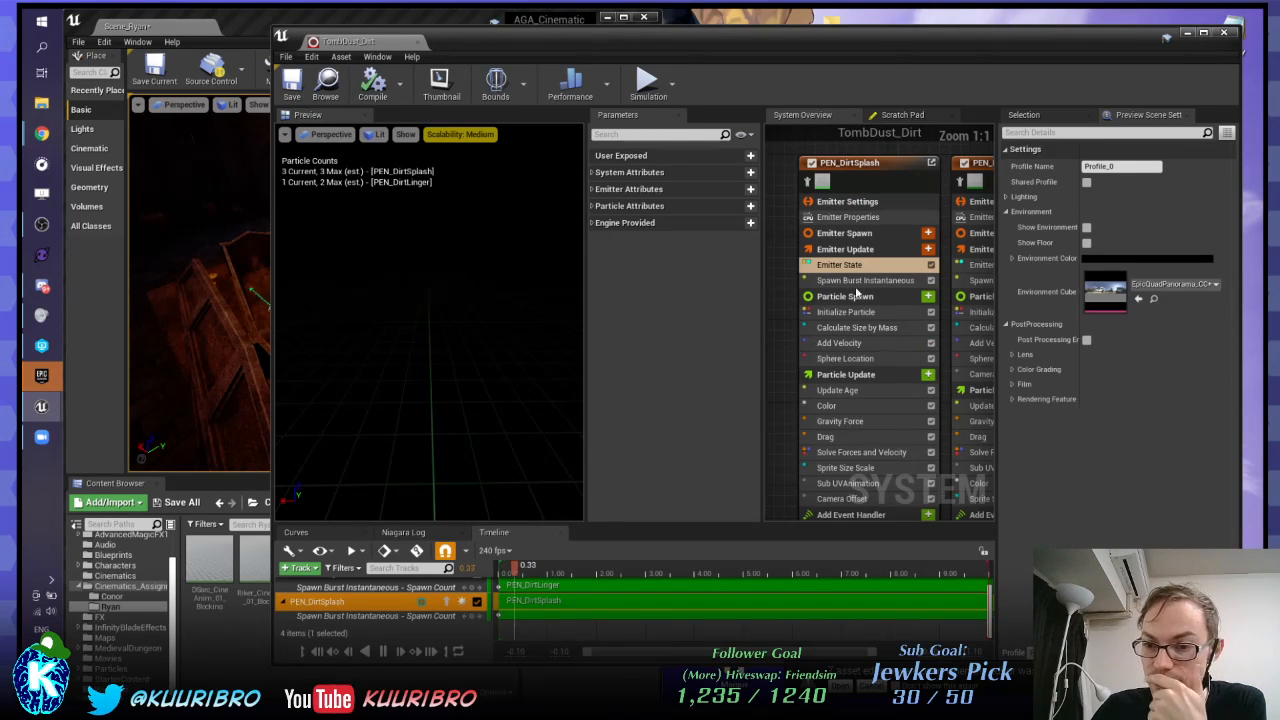
pyautogui.click(1038, 116)
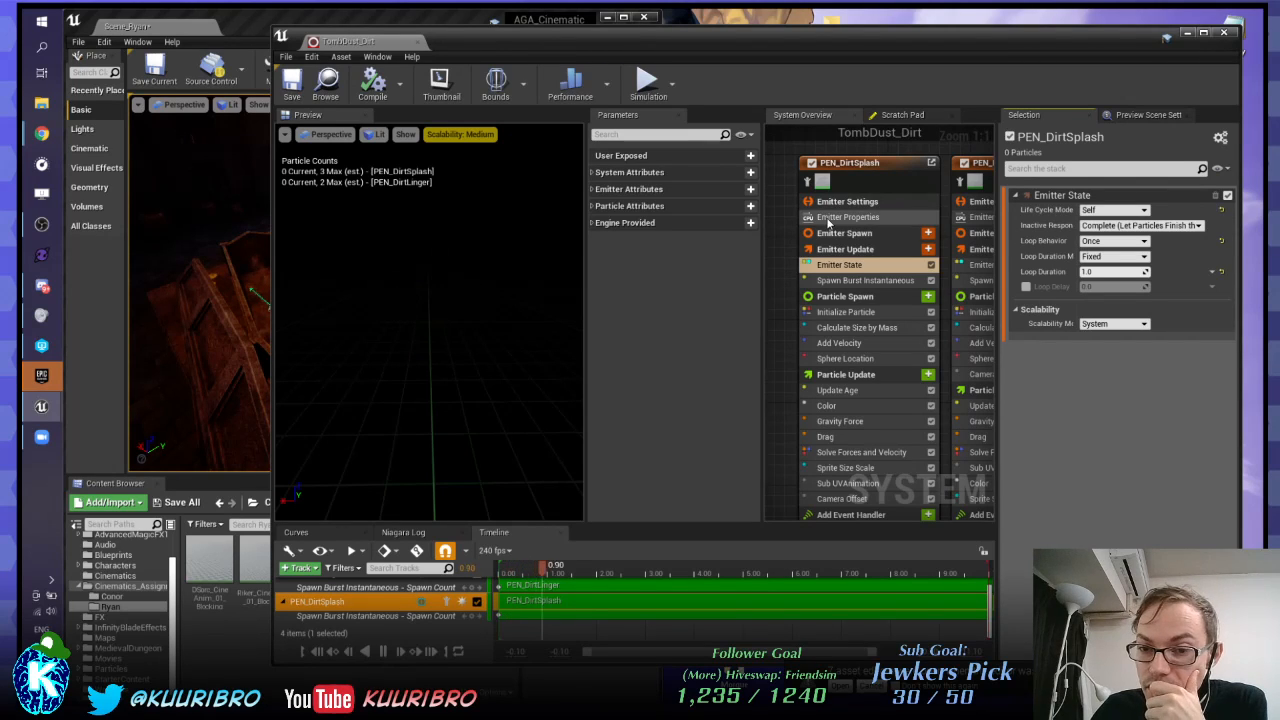
pyautogui.click(845, 249)
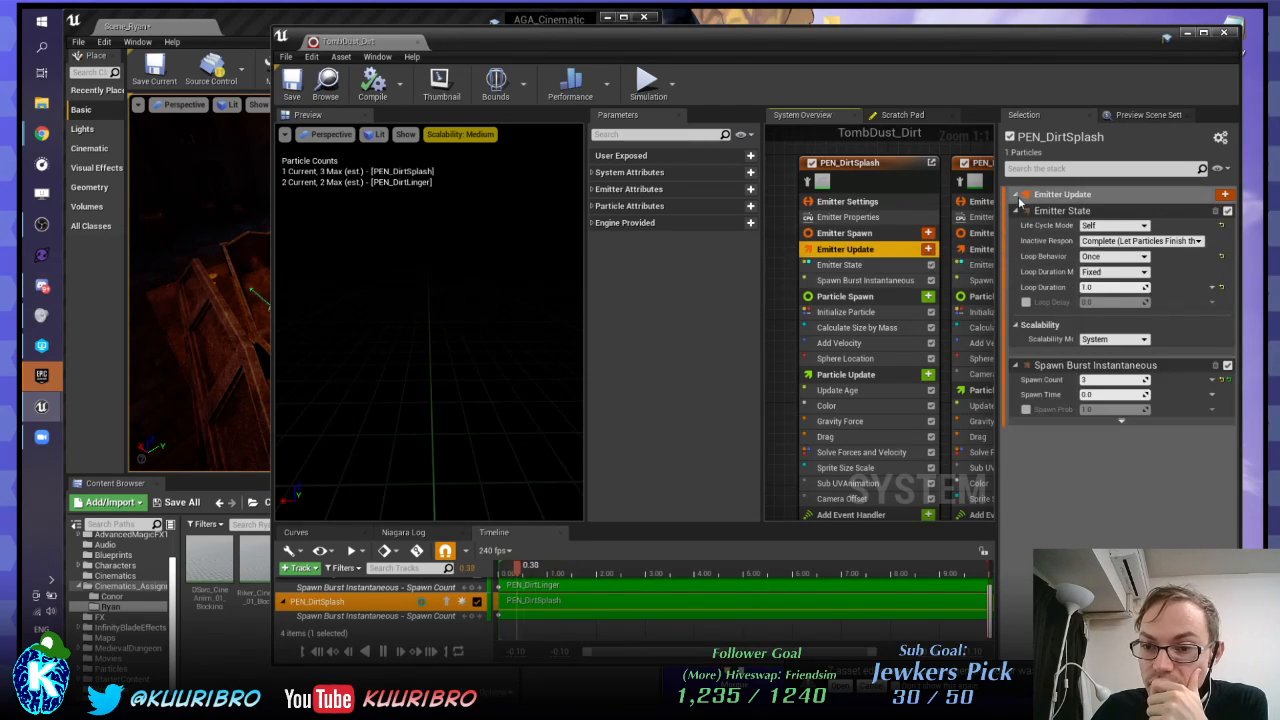
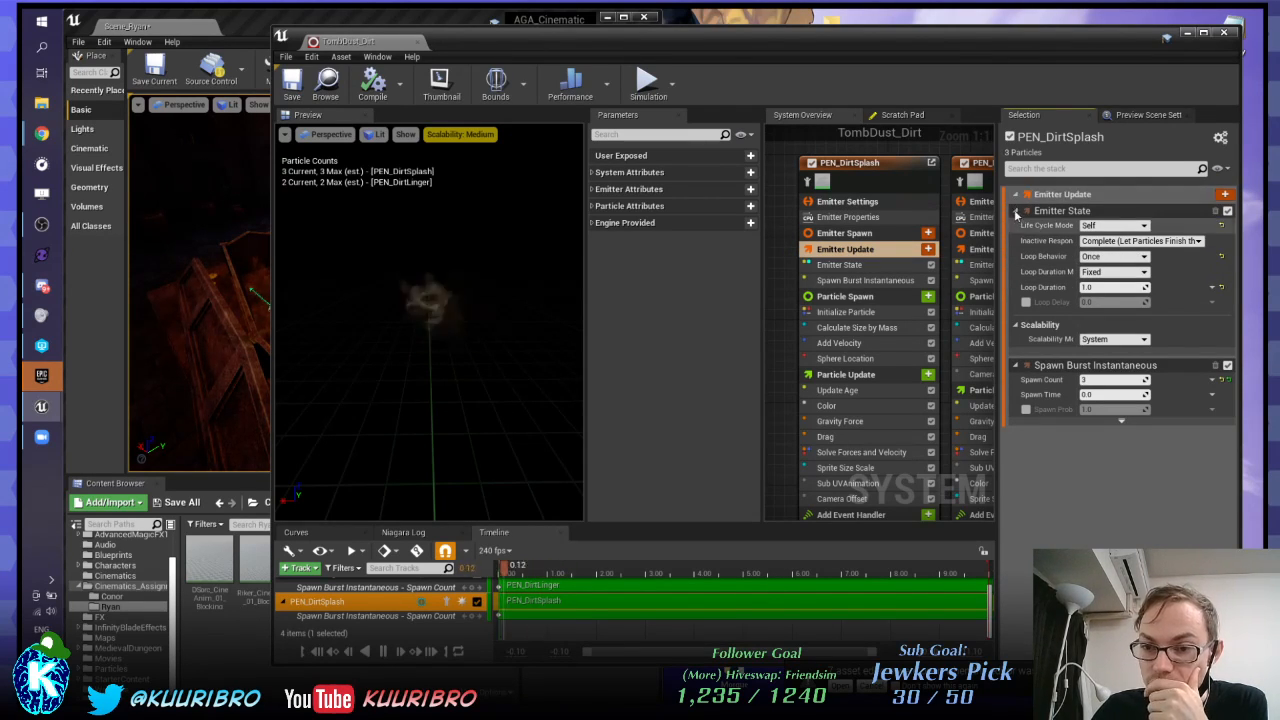
pyautogui.click(1016, 211)
pyautogui.click(1016, 211)
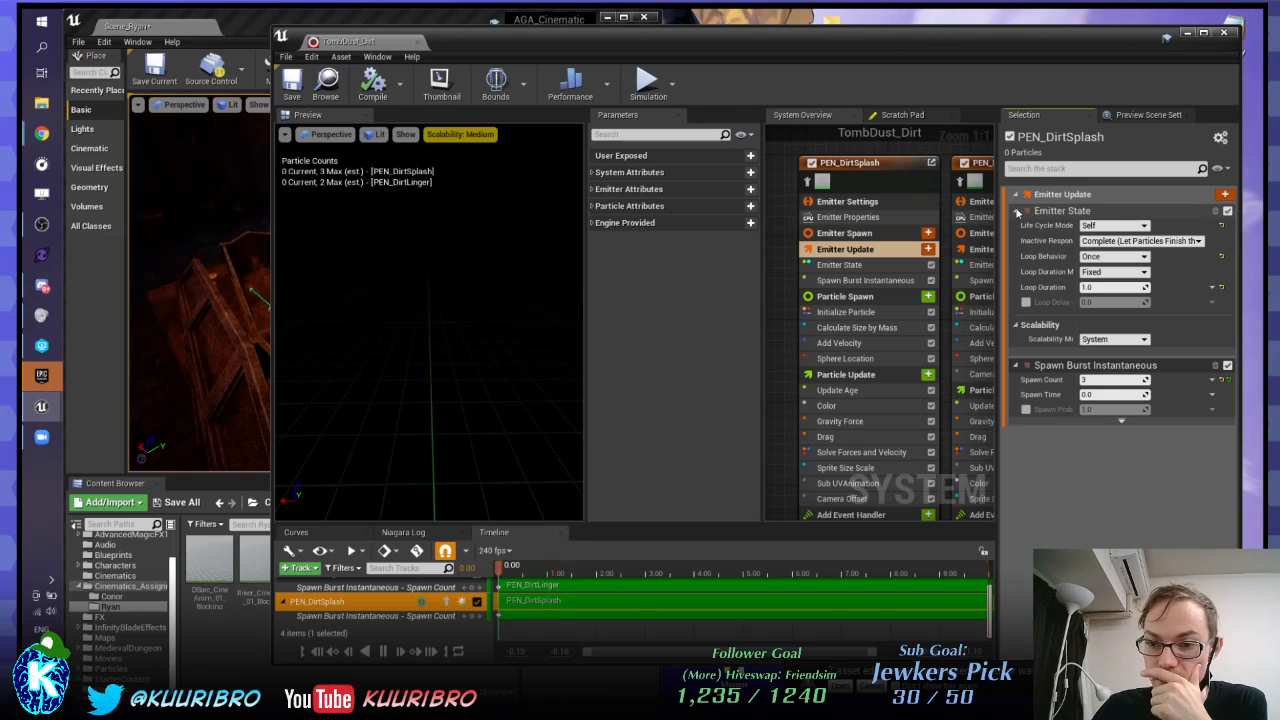
# Step: Inspect PEN_DirtSplash's Emitter Spawn, Emitter State, Spawn Burst Instantaneous and Particle Spawn settings
pyautogui.click(843, 234)
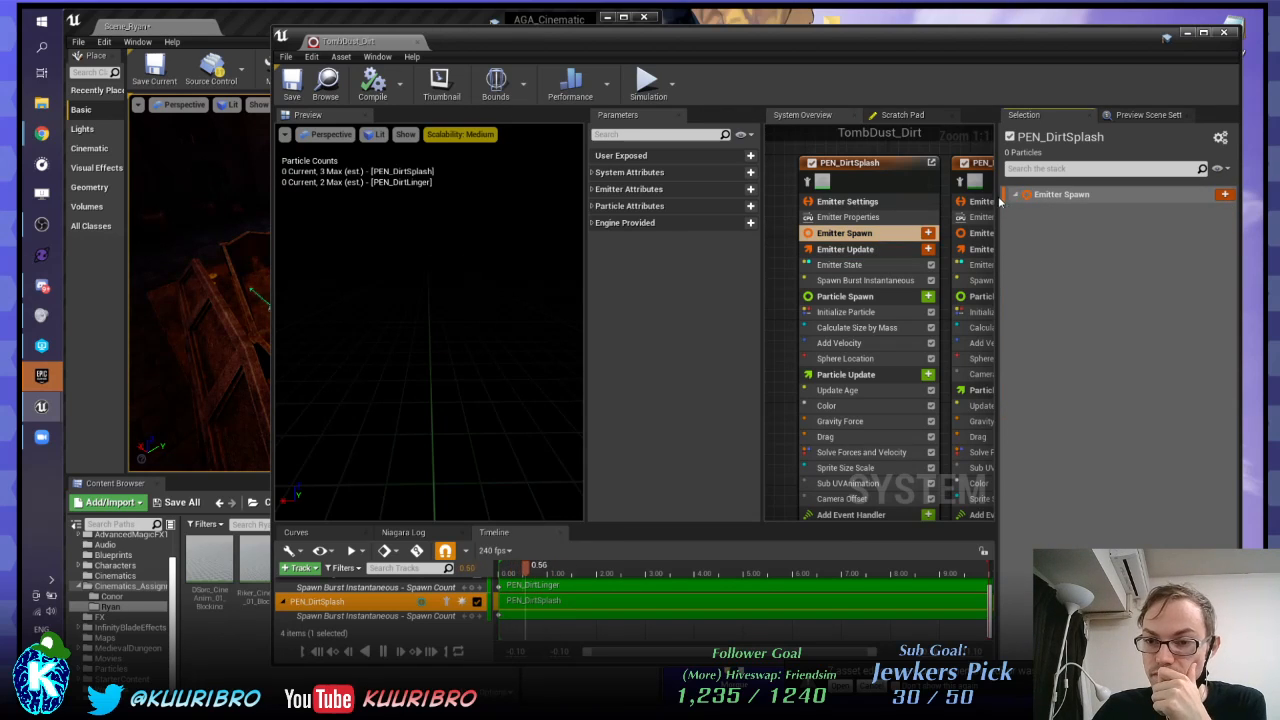
pyautogui.click(836, 266)
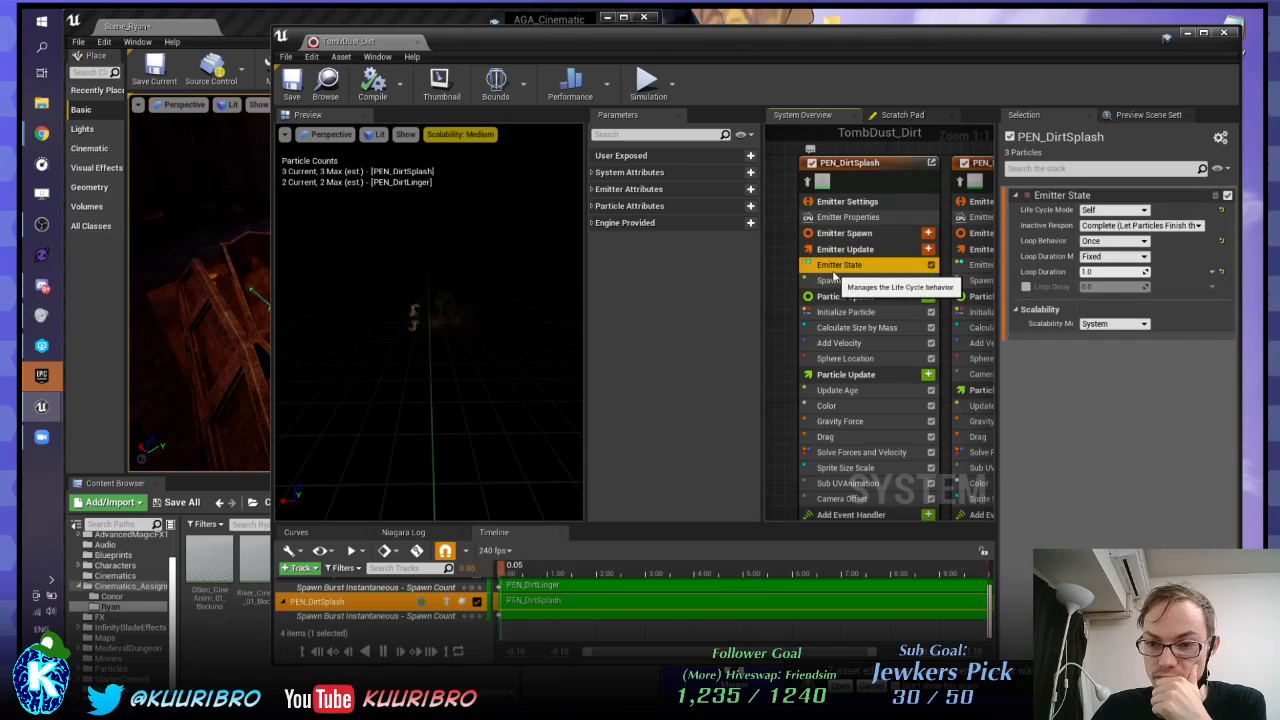
pyautogui.click(843, 281)
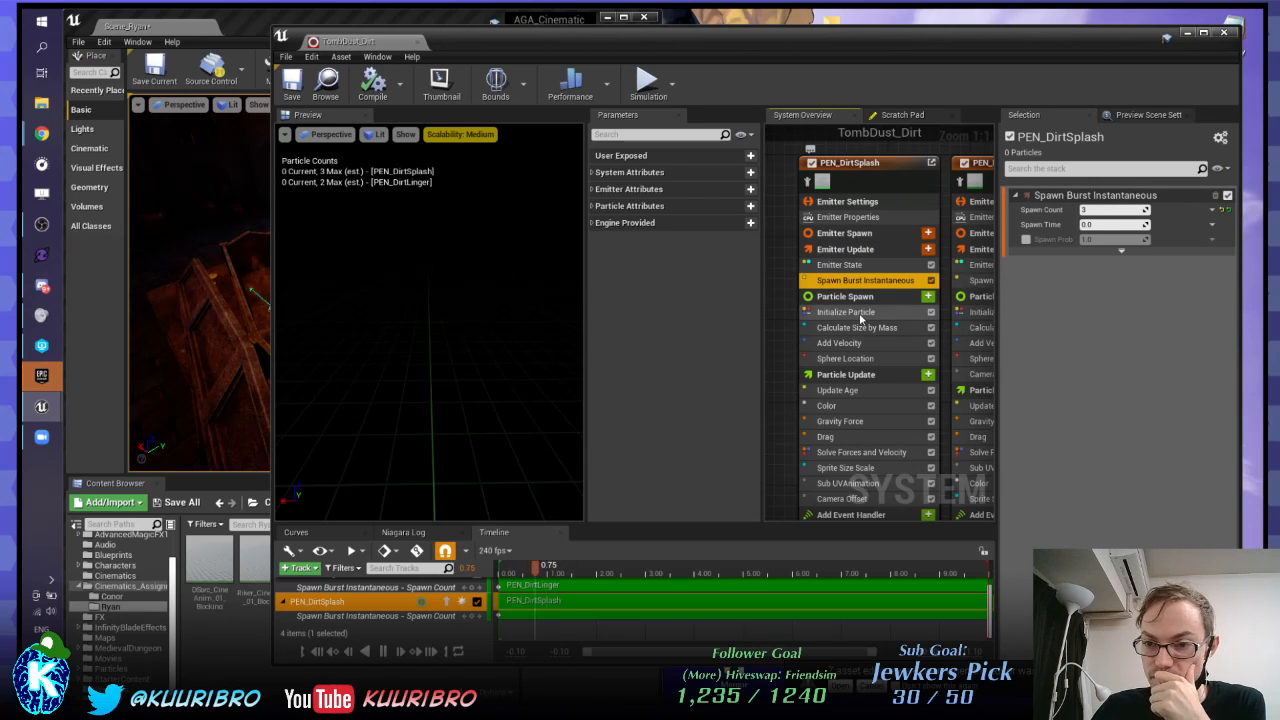
pyautogui.click(848, 297)
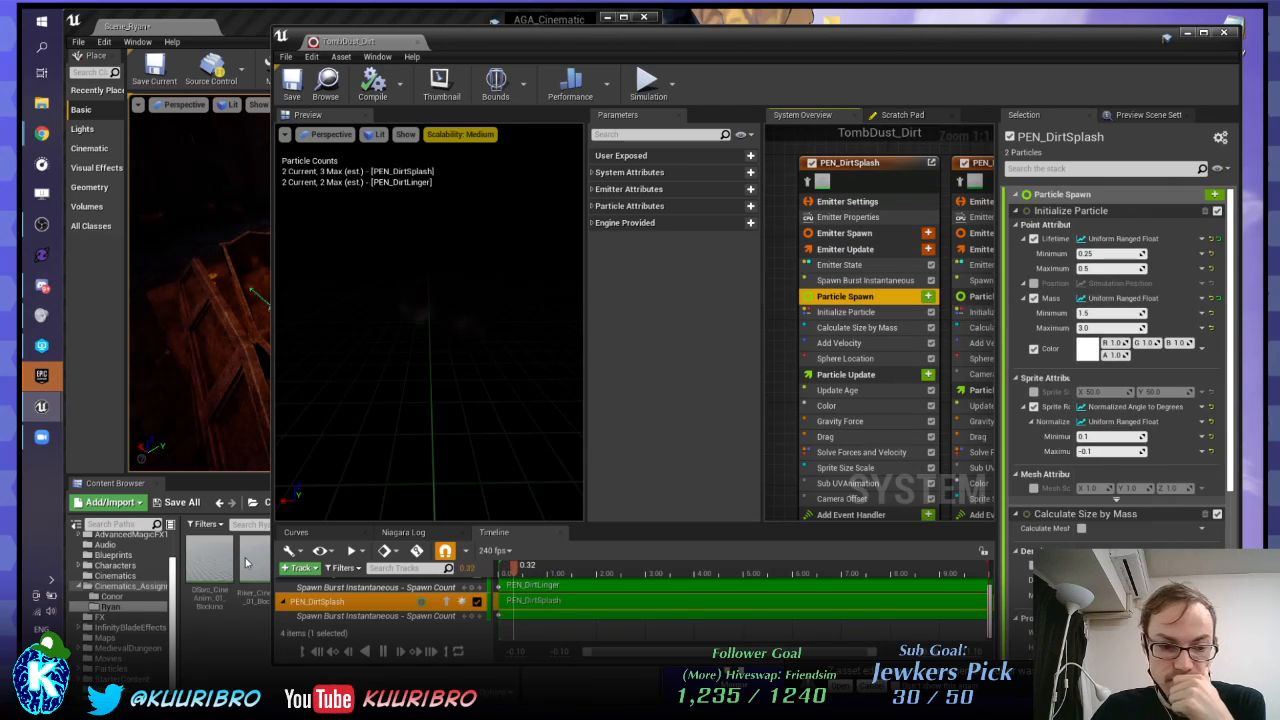
# Step: Move the TombDust_Dirt editor aside to uncover the level window and widen the Content Browser's folder tree
pyautogui.moveTo(684, 44); pyautogui.dragTo(957, 36)
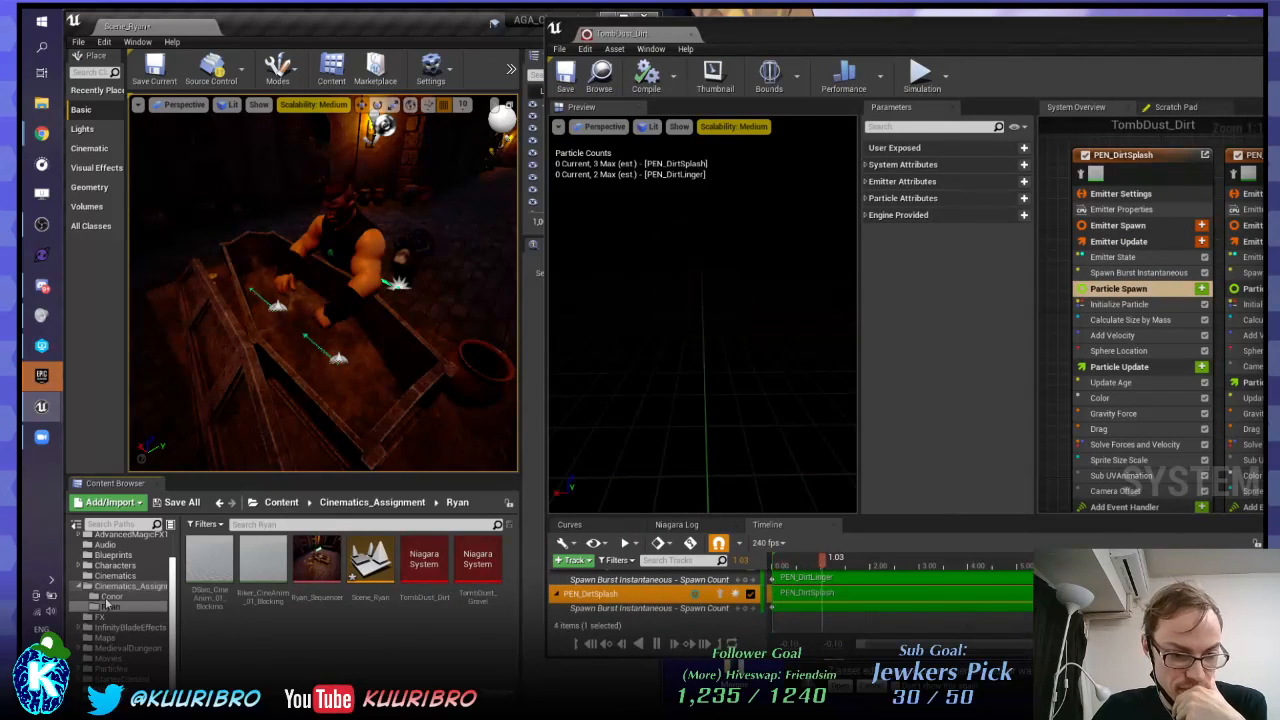
pyautogui.scroll(2, 106, 604)
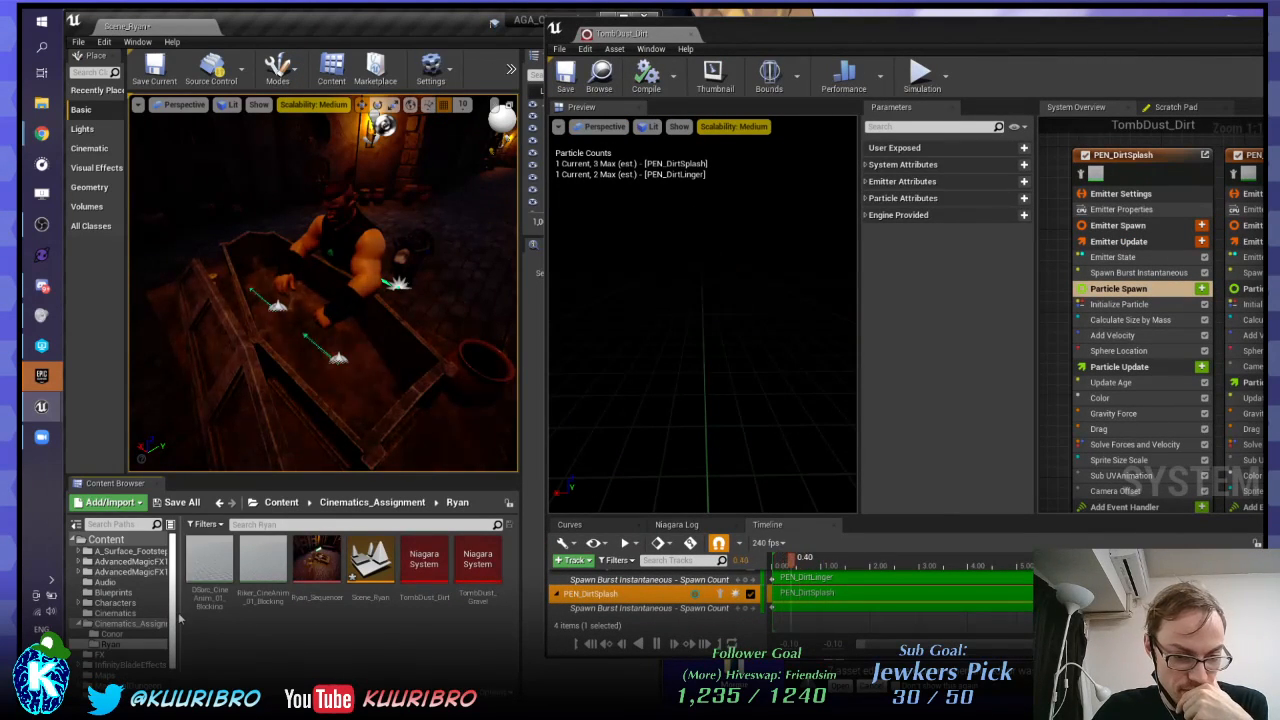
pyautogui.moveTo(176, 612); pyautogui.dragTo(206, 612)
pyautogui.scroll(-2, 130, 600)
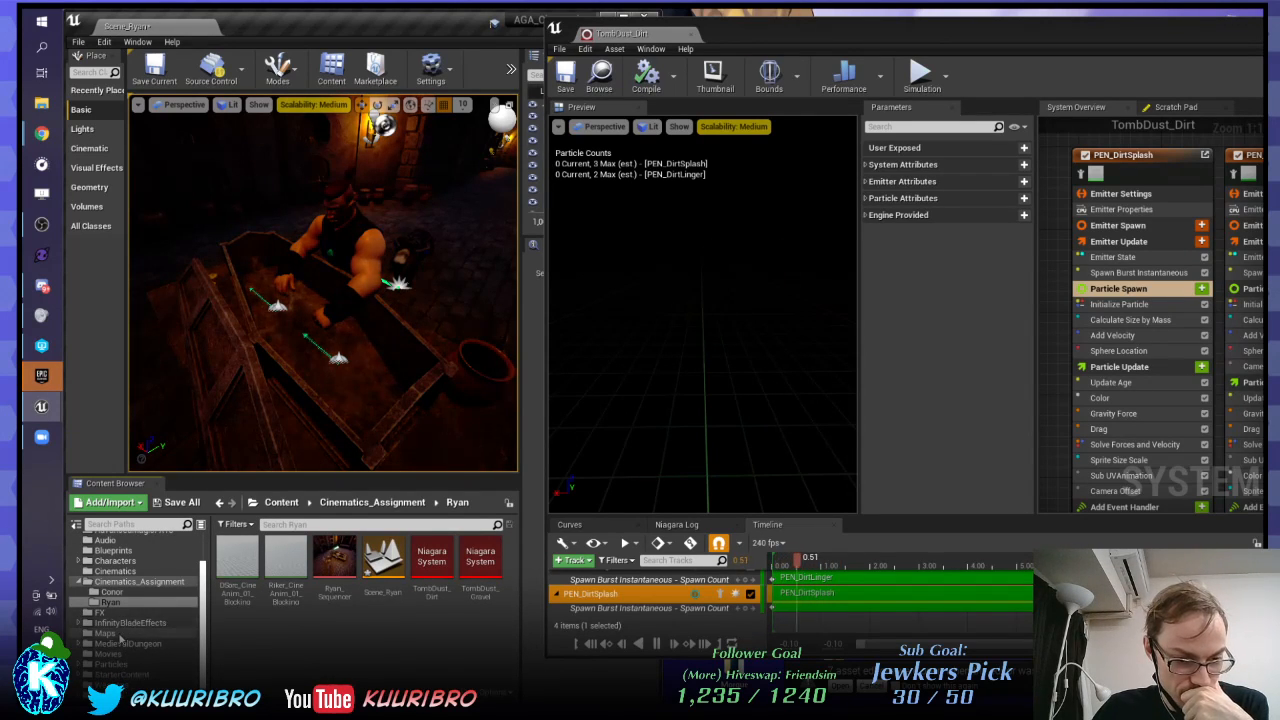
pyautogui.scroll(2, 122, 625)
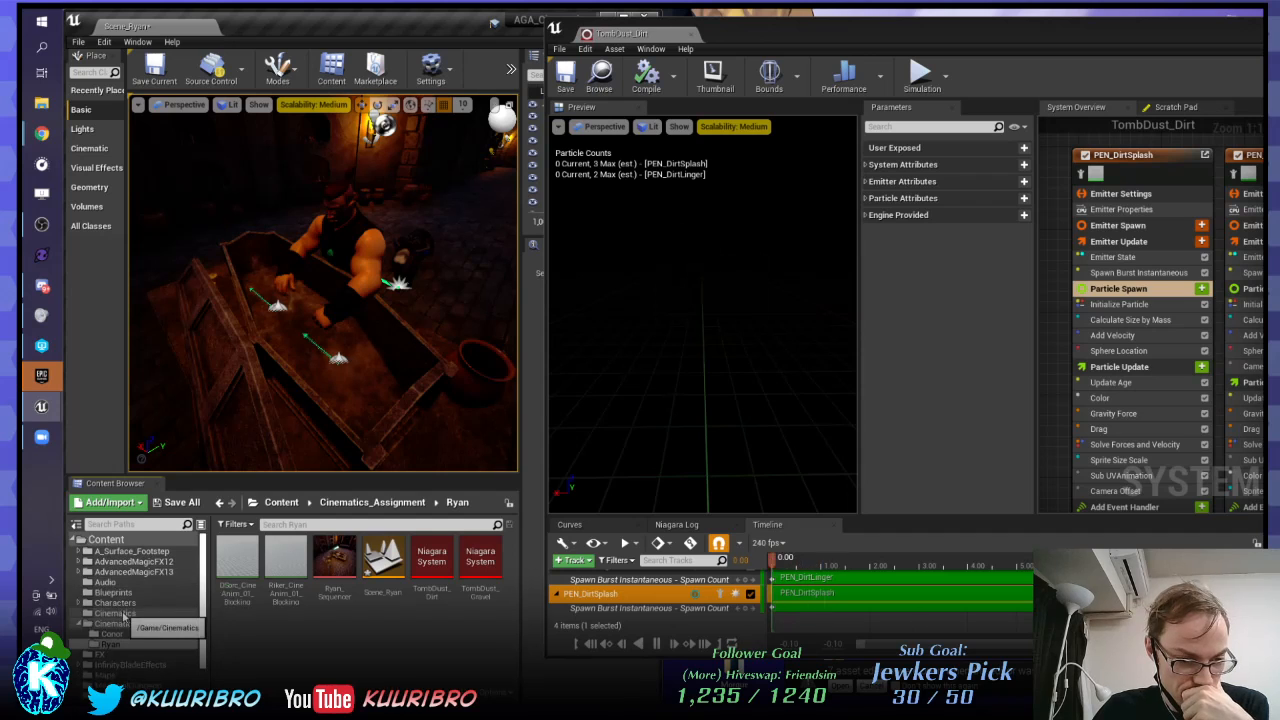
# Step: Browse the A_Surface_Footstep content, including Niagara_FX, and open the Shapes folder inside Geometry
pyautogui.click(118, 551)
pyautogui.click(84, 552)
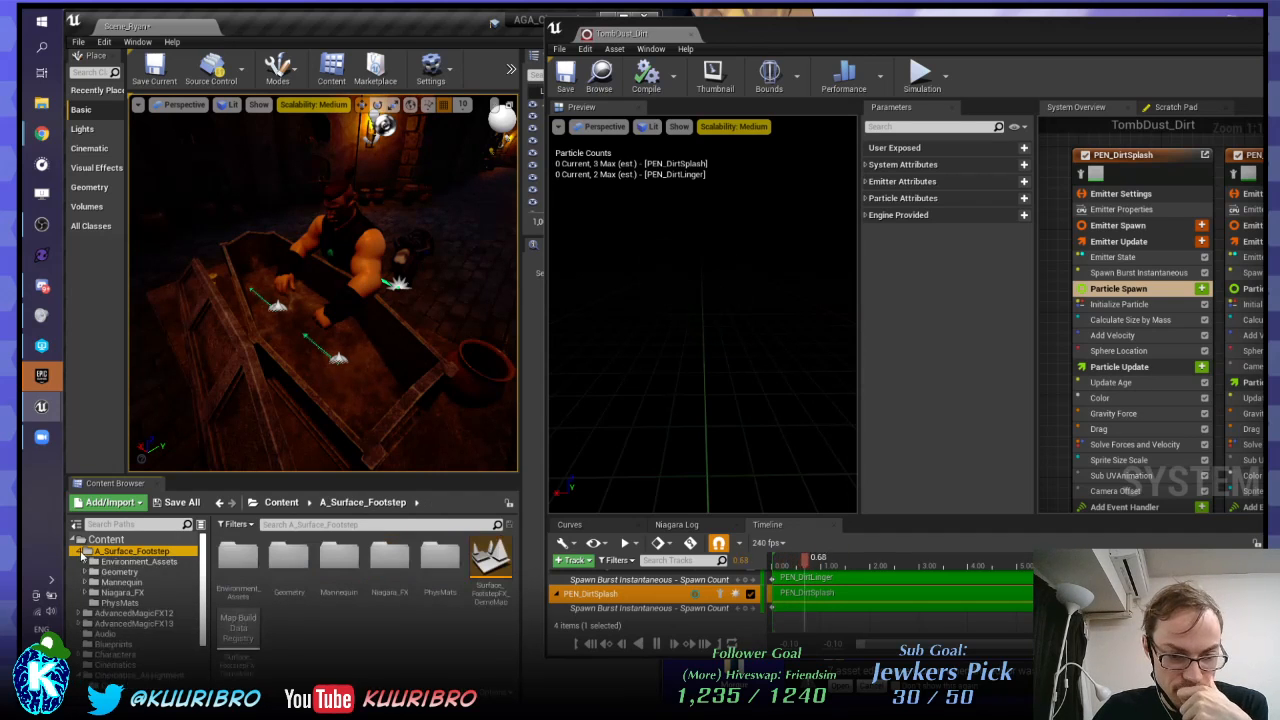
pyautogui.click(84, 552)
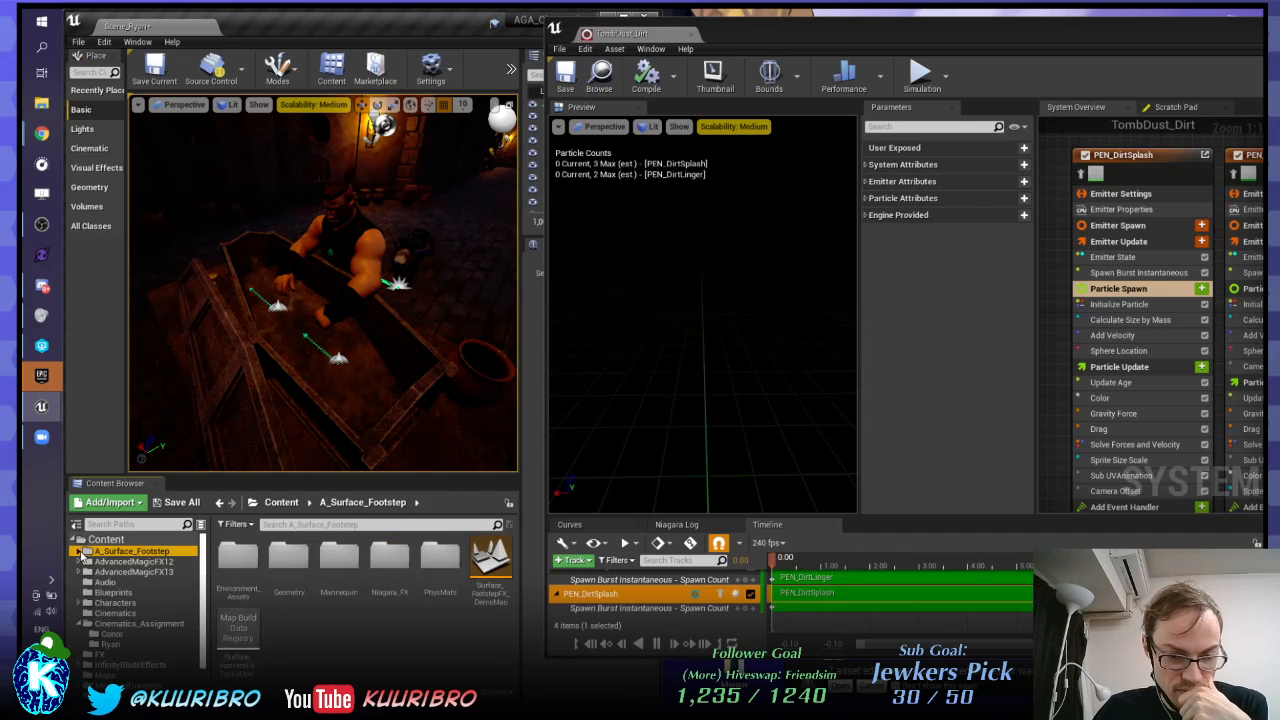
pyautogui.doubleClick(385, 560)
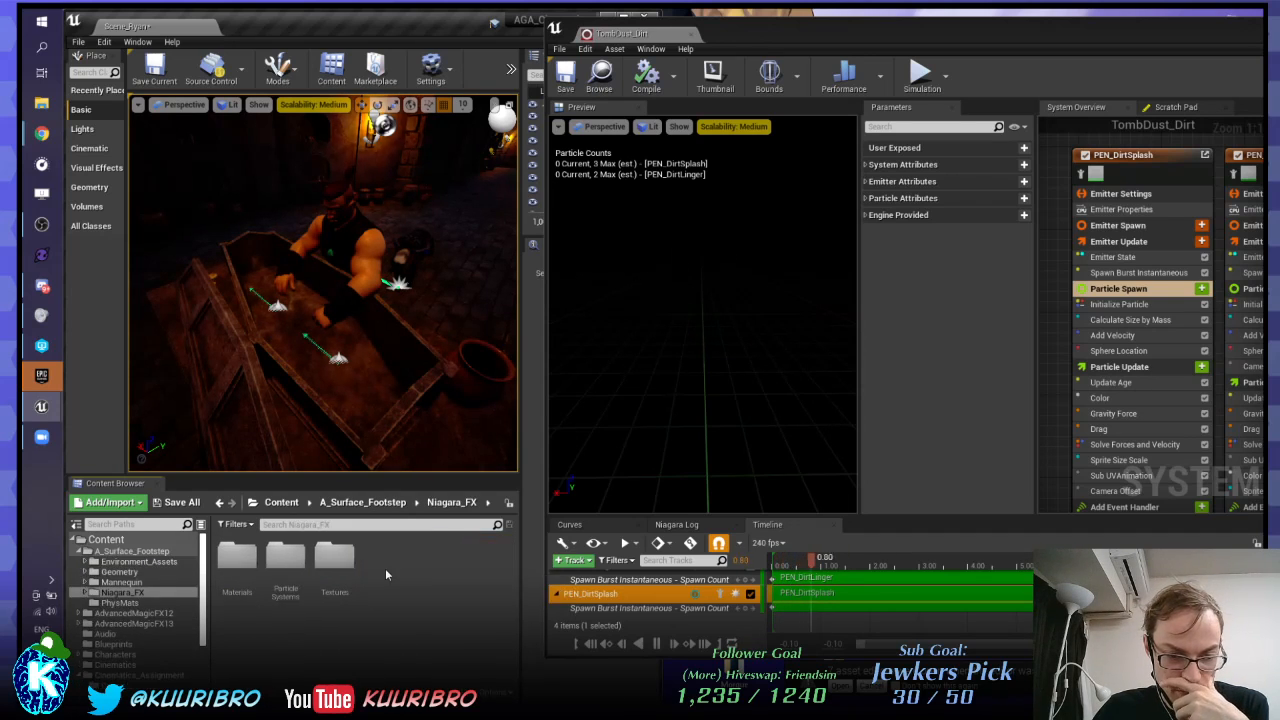
pyautogui.click(362, 502)
pyautogui.doubleClick(286, 556)
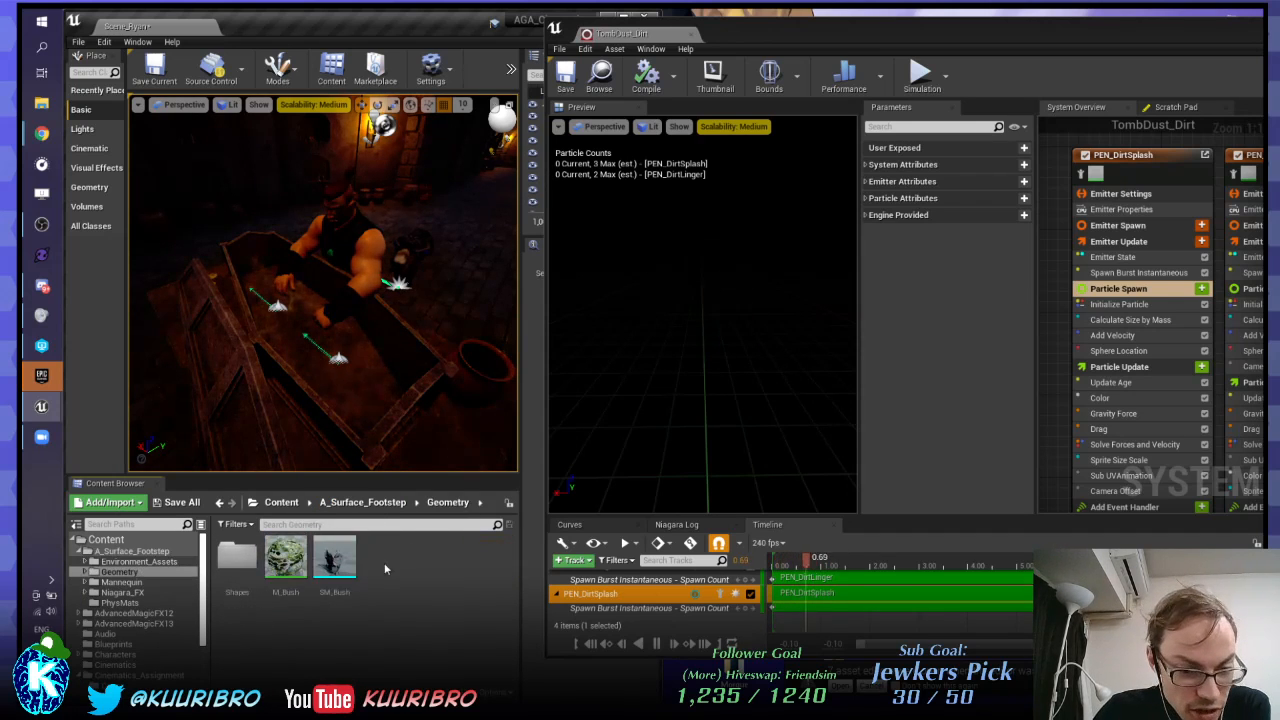
pyautogui.doubleClick(237, 556)
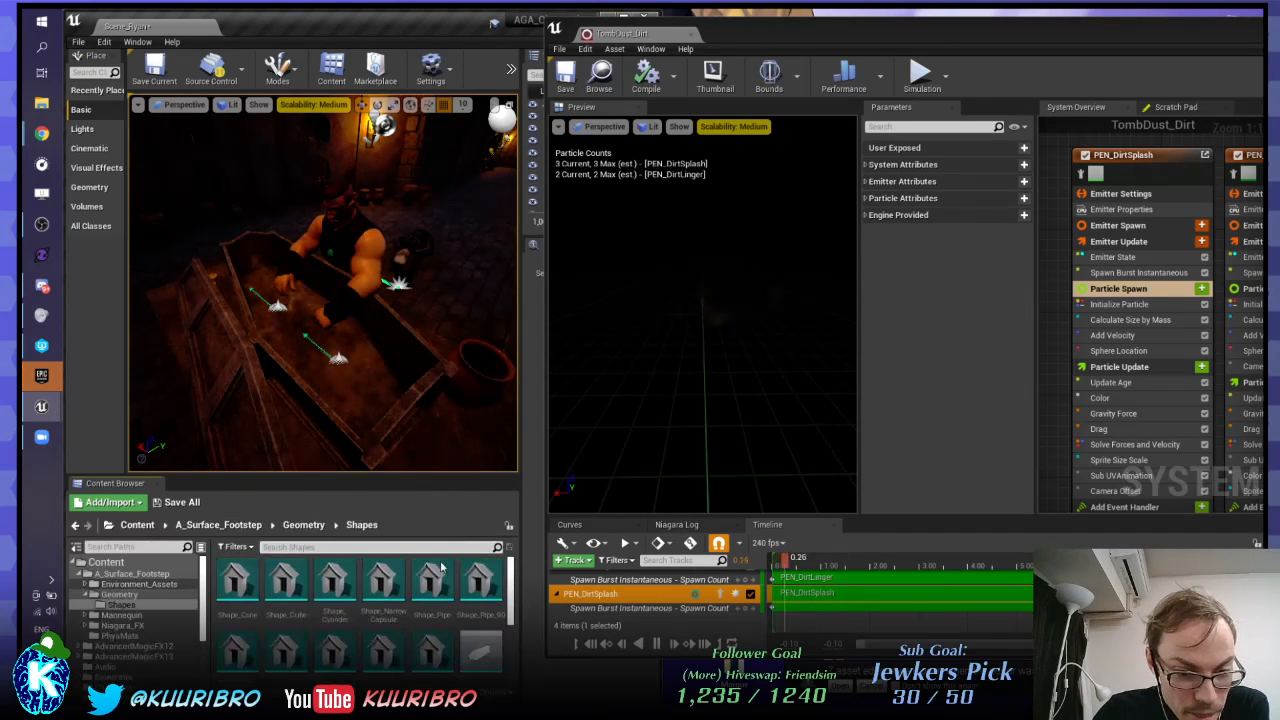
# Step: Look through the static meshes in the Shapes folder and pick Shape_Trim_90_Out
pyautogui.scroll(-2, 391, 578)
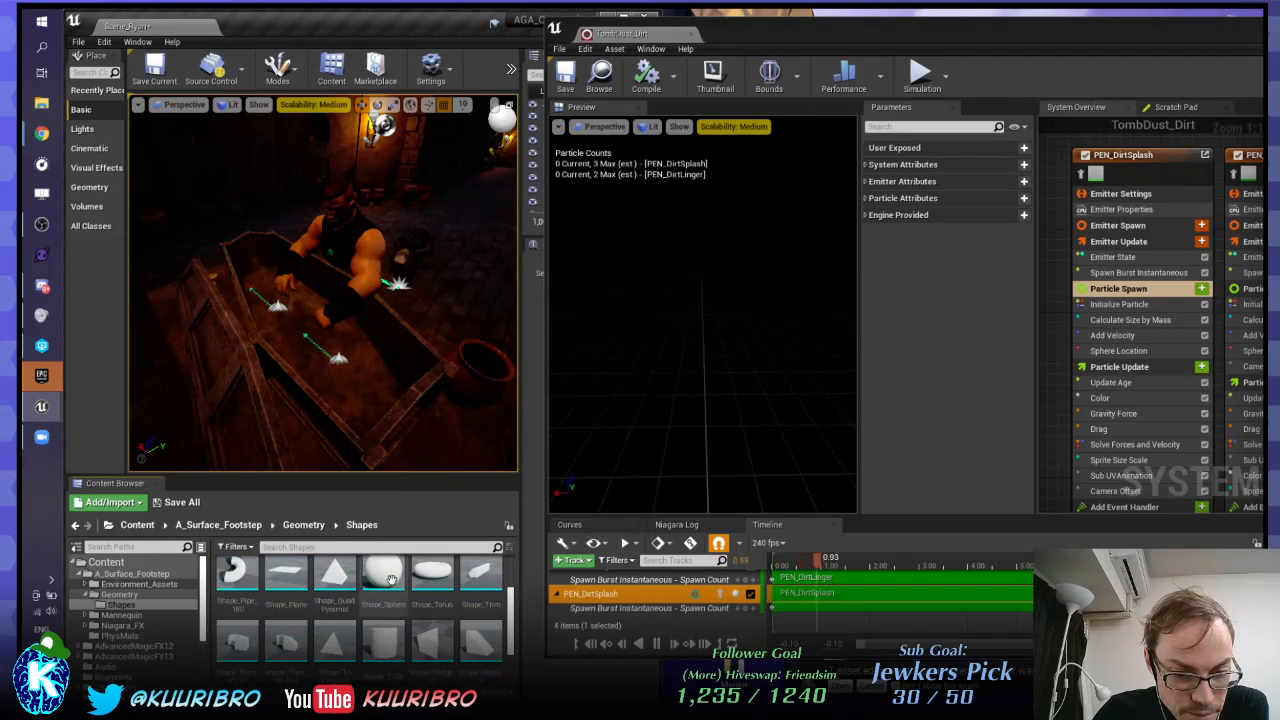
pyautogui.scroll(-2, 391, 578)
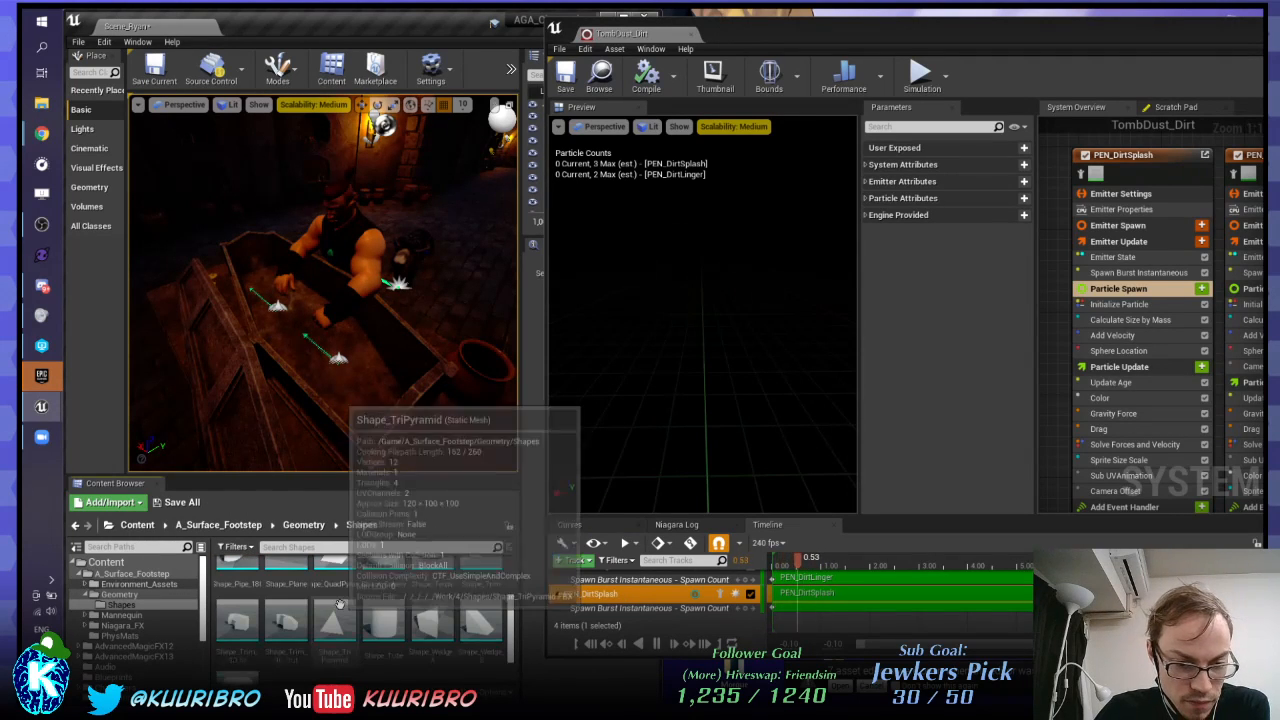
pyautogui.scroll(1, 293, 625)
pyautogui.click(294, 618)
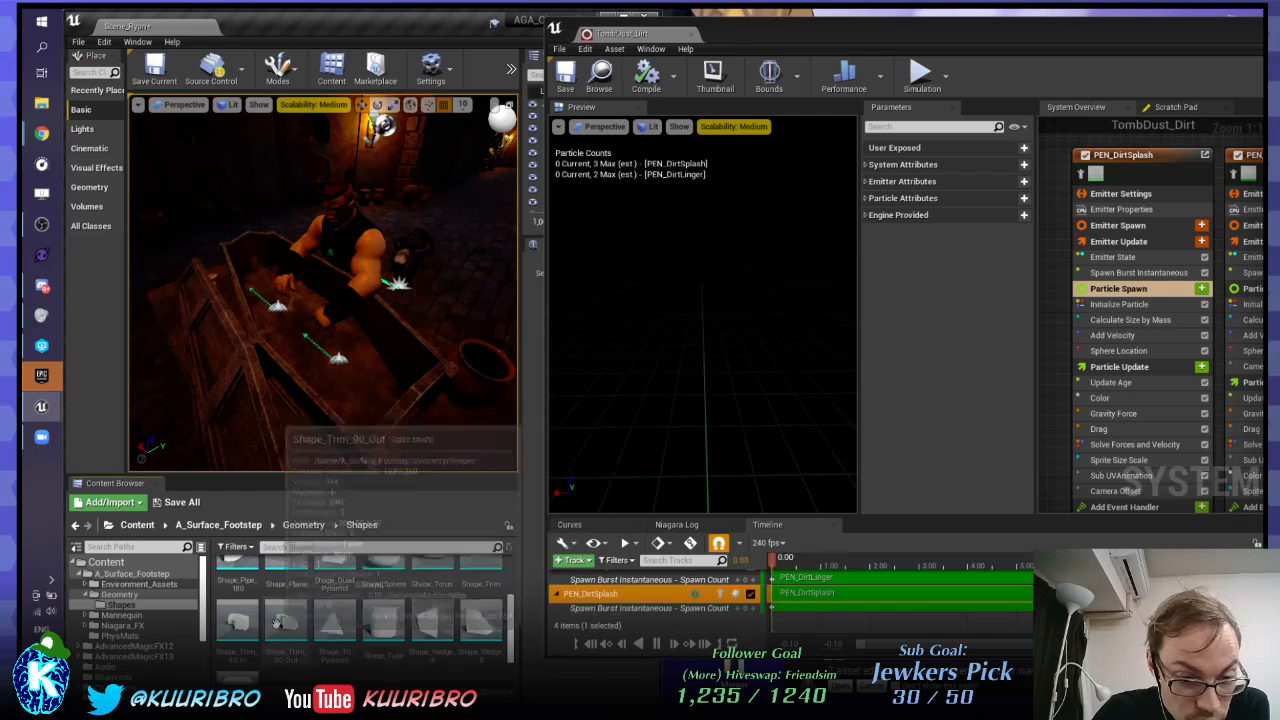
# Step: Shift the TombDust_Dirt editor slightly and place the Shape_Trim_90_Out mesh in the level on the floor behind the character
pyautogui.moveTo(296, 608); pyautogui.dragTo(698, 272)
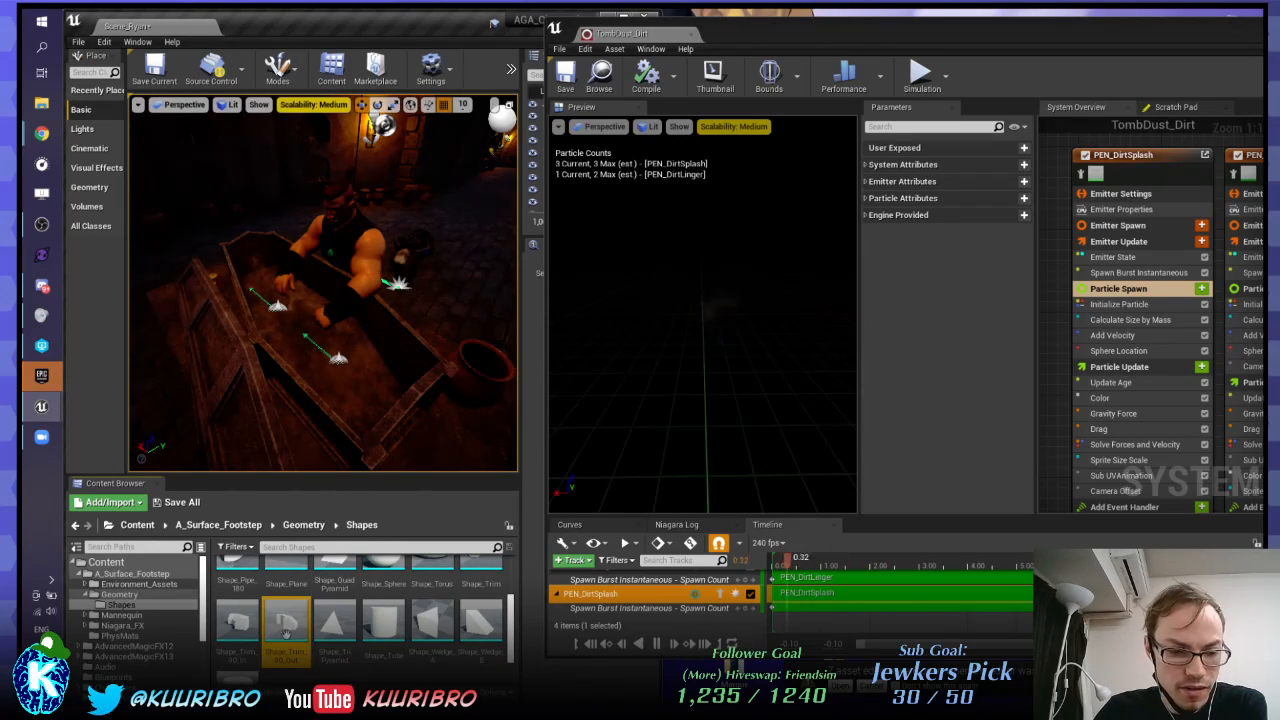
pyautogui.moveTo(846, 29)
pyautogui.mouseDown()
pyautogui.moveTo(1046, 89)
pyautogui.moveTo(714, 286)
pyautogui.moveTo(835, 45)
pyautogui.mouseUp()
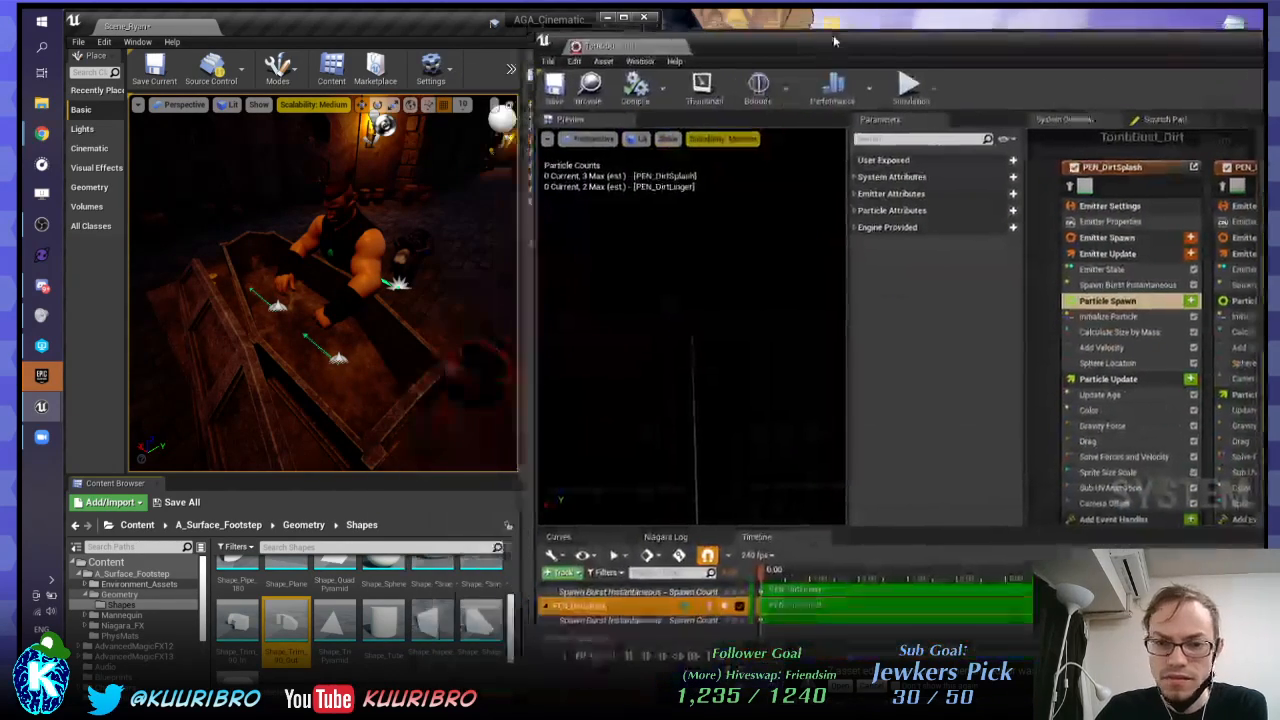
pyautogui.moveTo(315, 565); pyautogui.dragTo(474, 225)
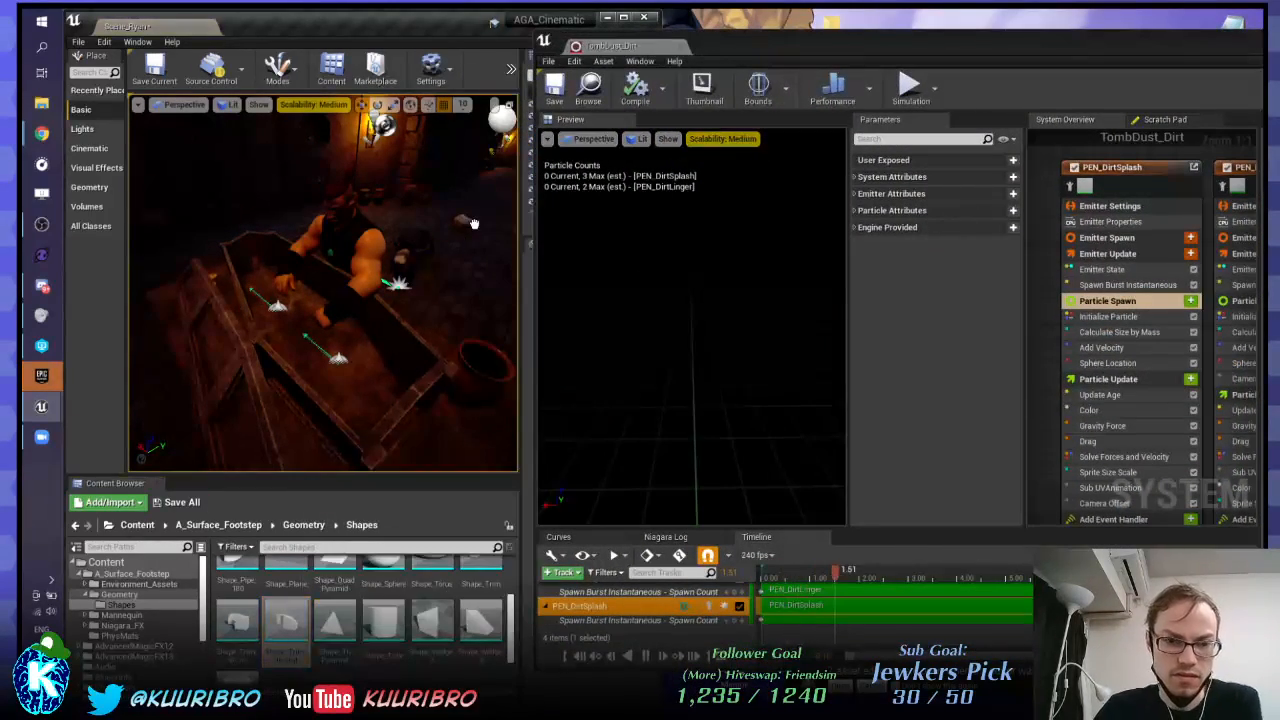
# Step: Select the Shape_Trim_90_Out mesh placed on the tomb floor, look over the other Shapes meshes, and delete the placed mesh from the level
pyautogui.rightClick(446, 181)
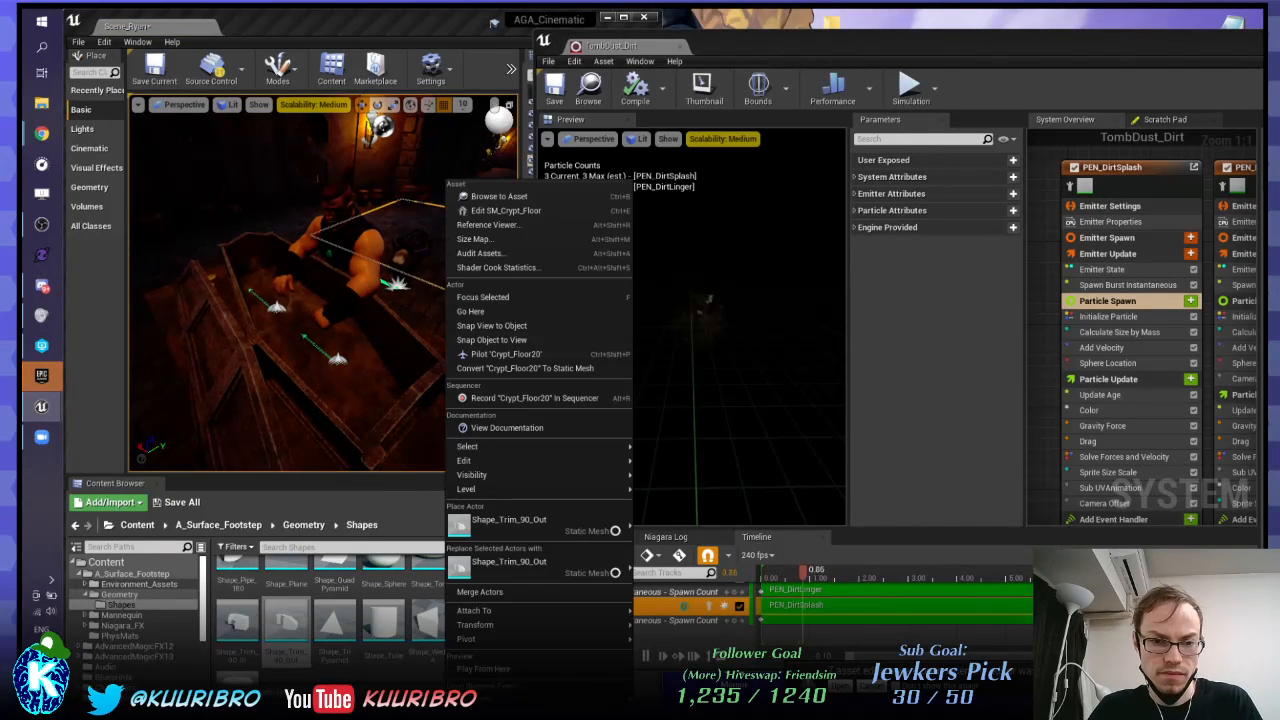
pyautogui.moveTo(420, 200); pyautogui.dragTo(500, 202, button='right')
pyautogui.click(340, 301)
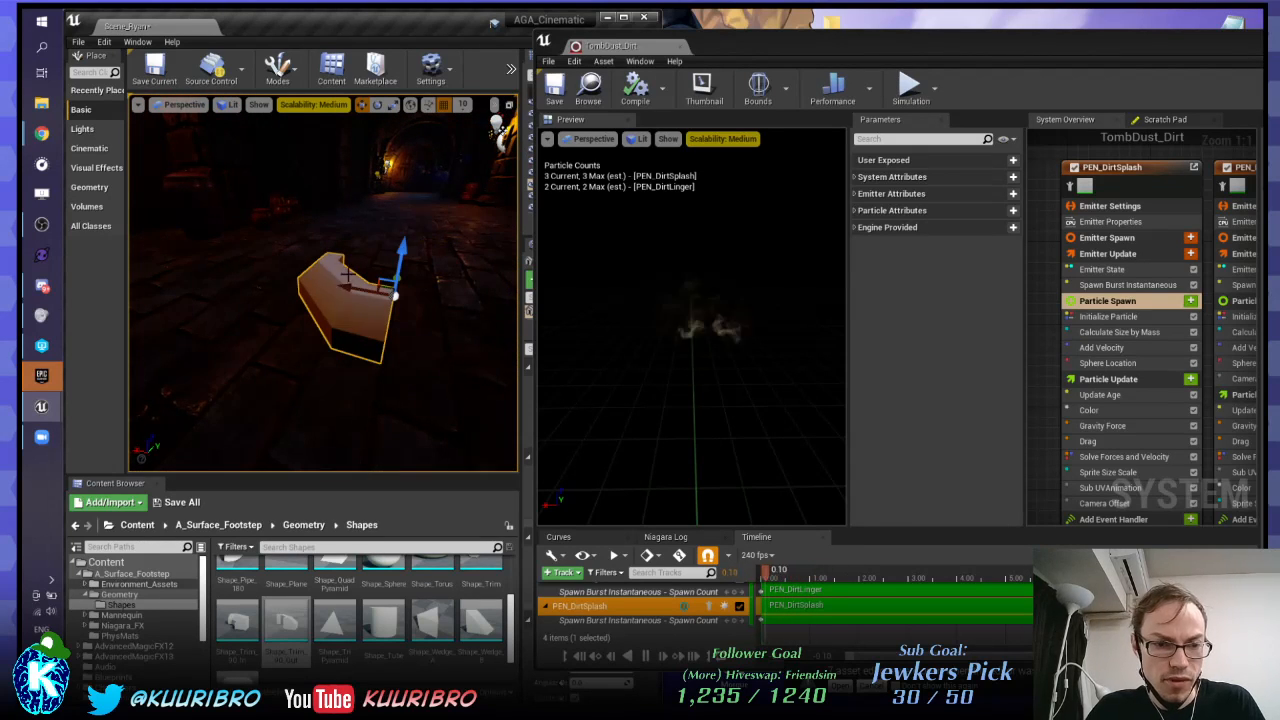
pyautogui.scroll(-2, 402, 630)
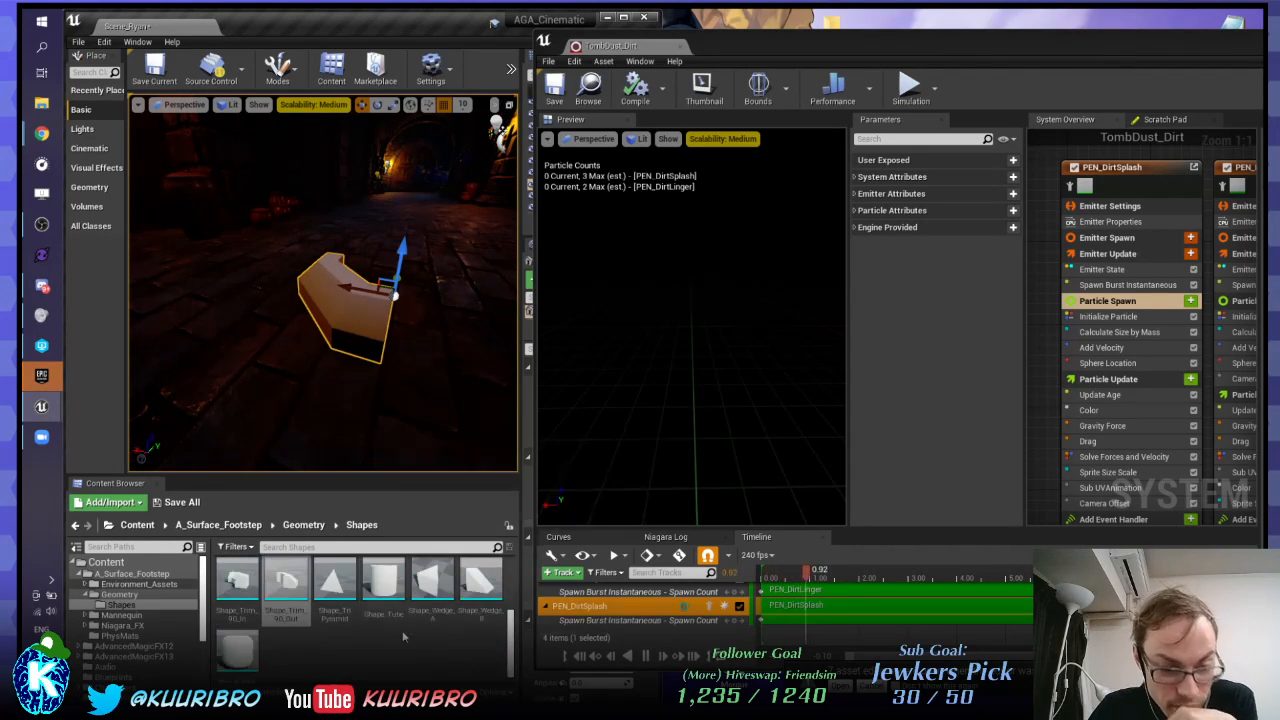
pyautogui.scroll(-1, 418, 650)
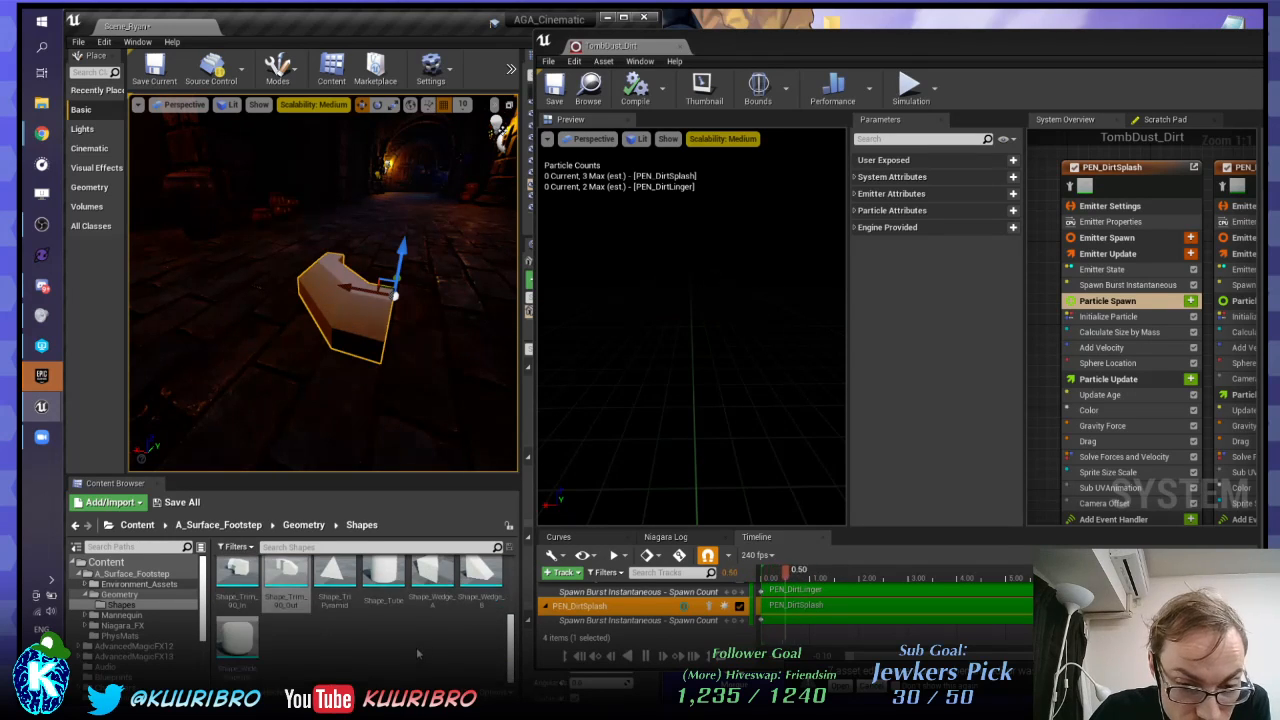
pyautogui.scroll(2, 418, 650)
pyautogui.scroll(3, 416, 646)
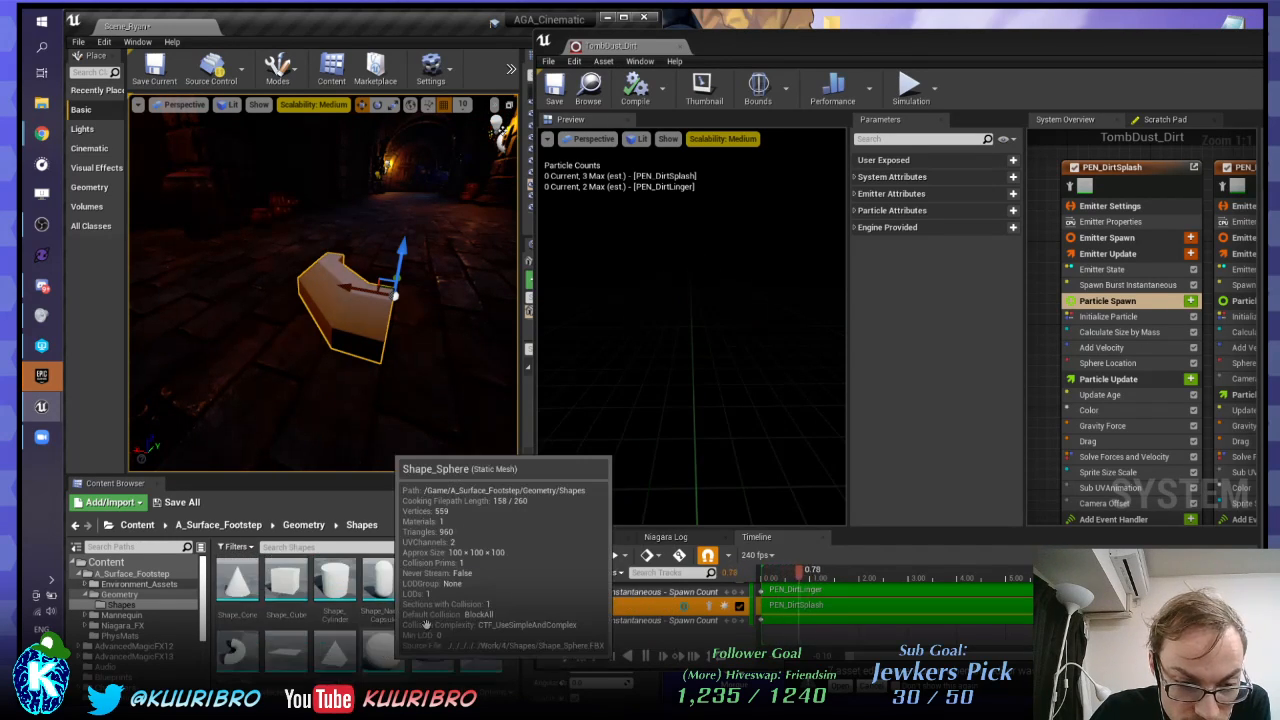
pyautogui.scroll(2, 431, 648)
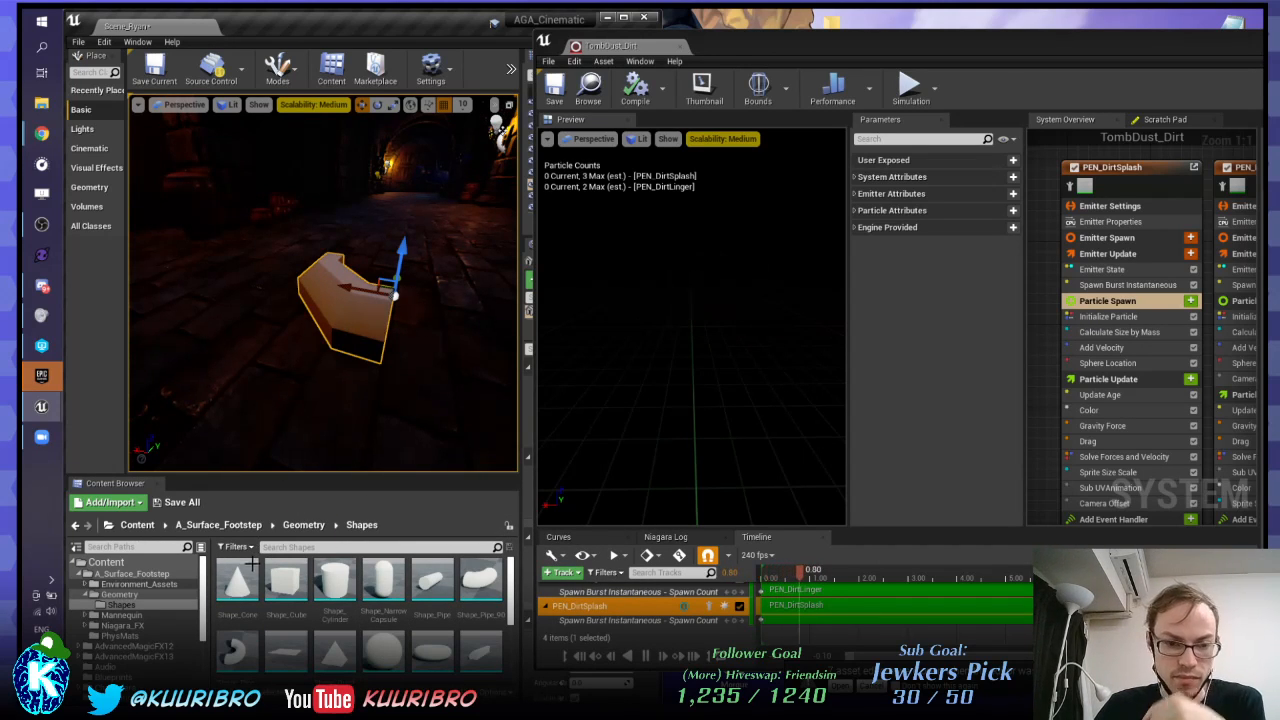
pyautogui.press('Delete')
# Step: Go back to the A_Surface_Footstep folder and force-delete its Geometry folder with all the assets inside
pyautogui.click(303, 525)
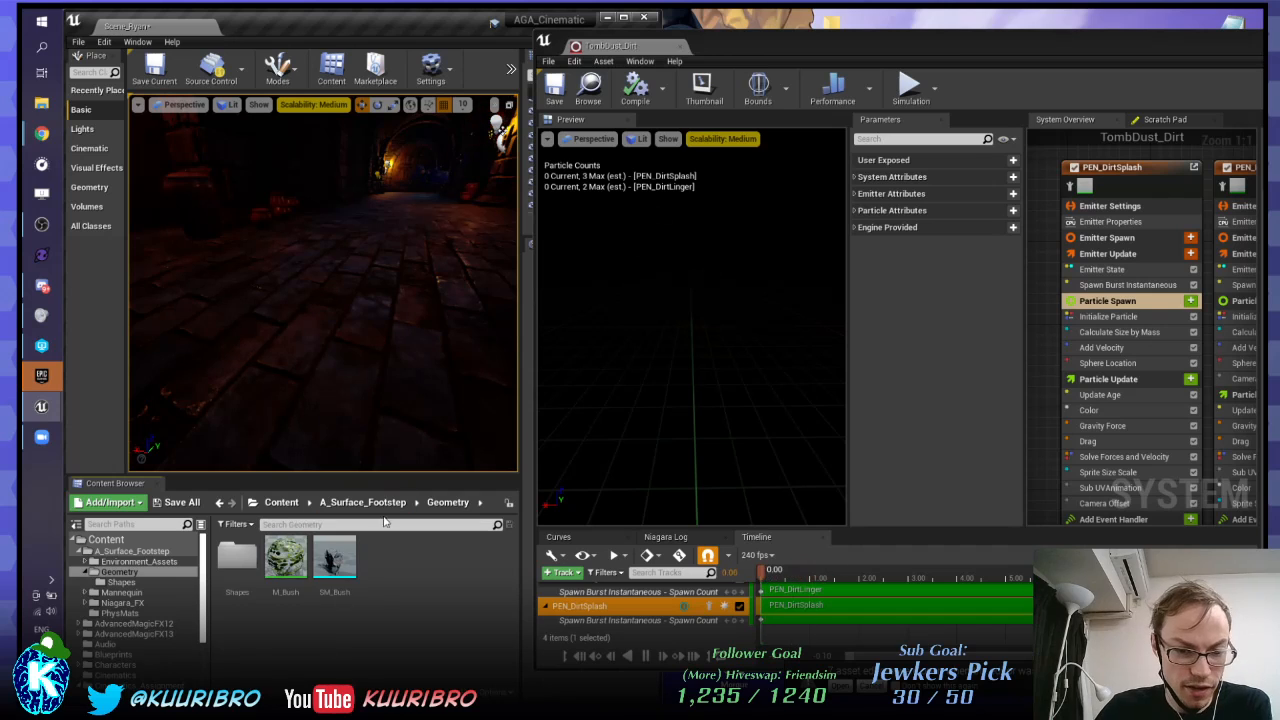
pyautogui.click(362, 502)
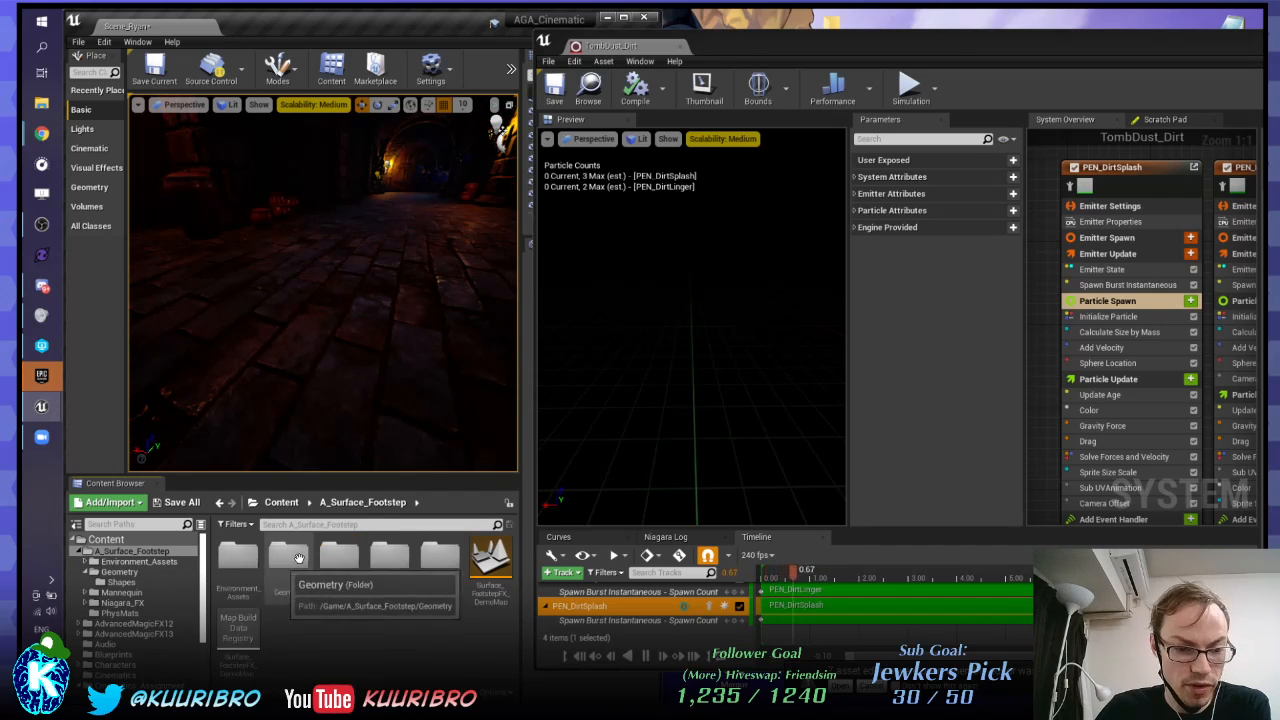
pyautogui.click(298, 558)
pyautogui.press('Delete')
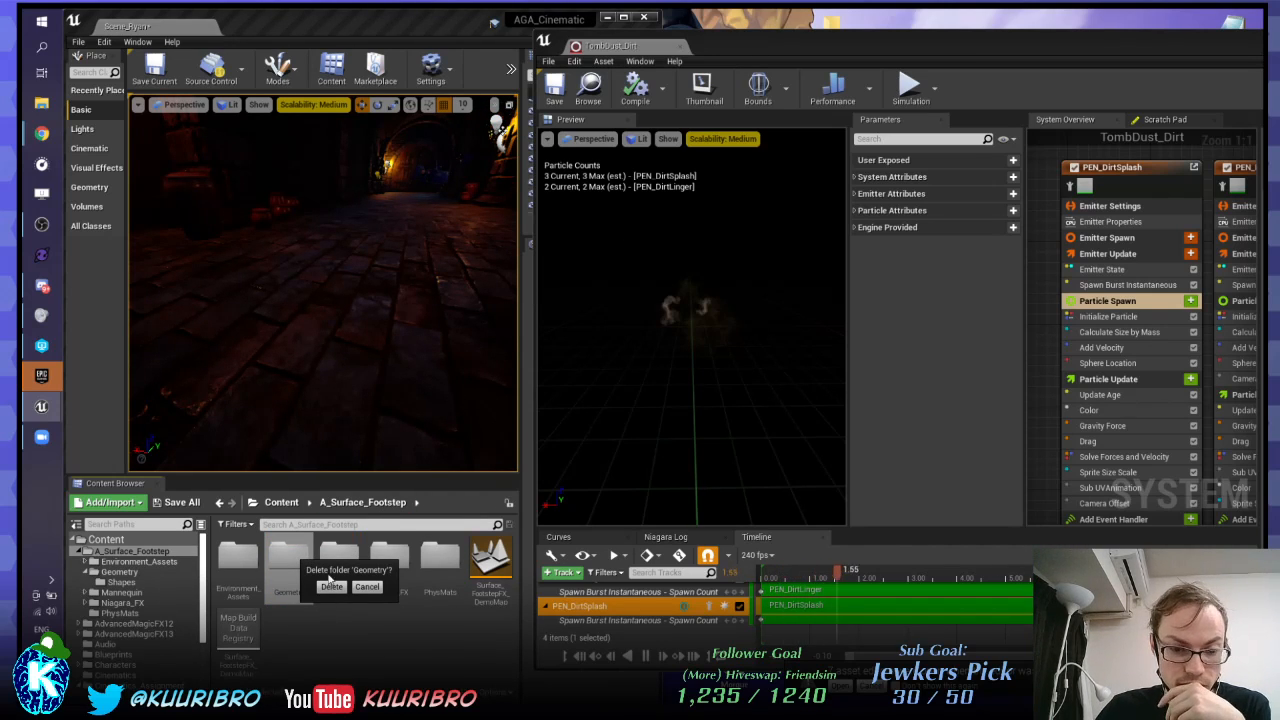
pyautogui.press('Return')
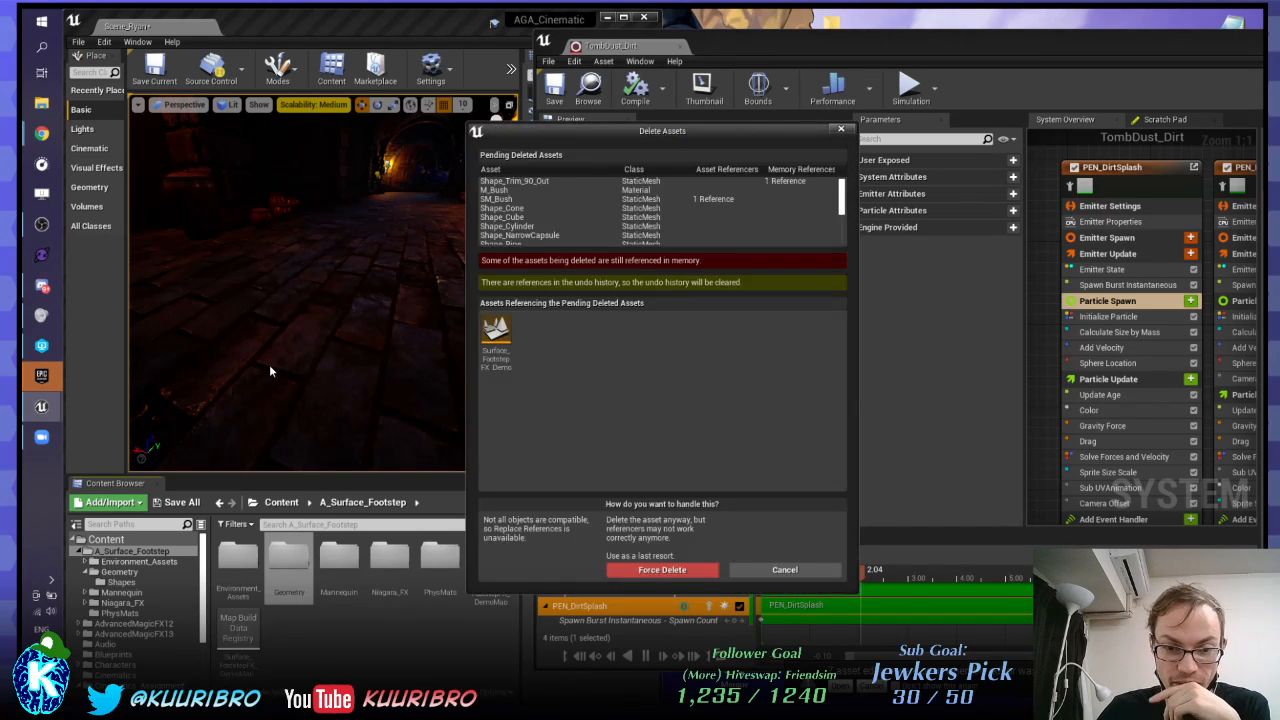
pyautogui.click(676, 572)
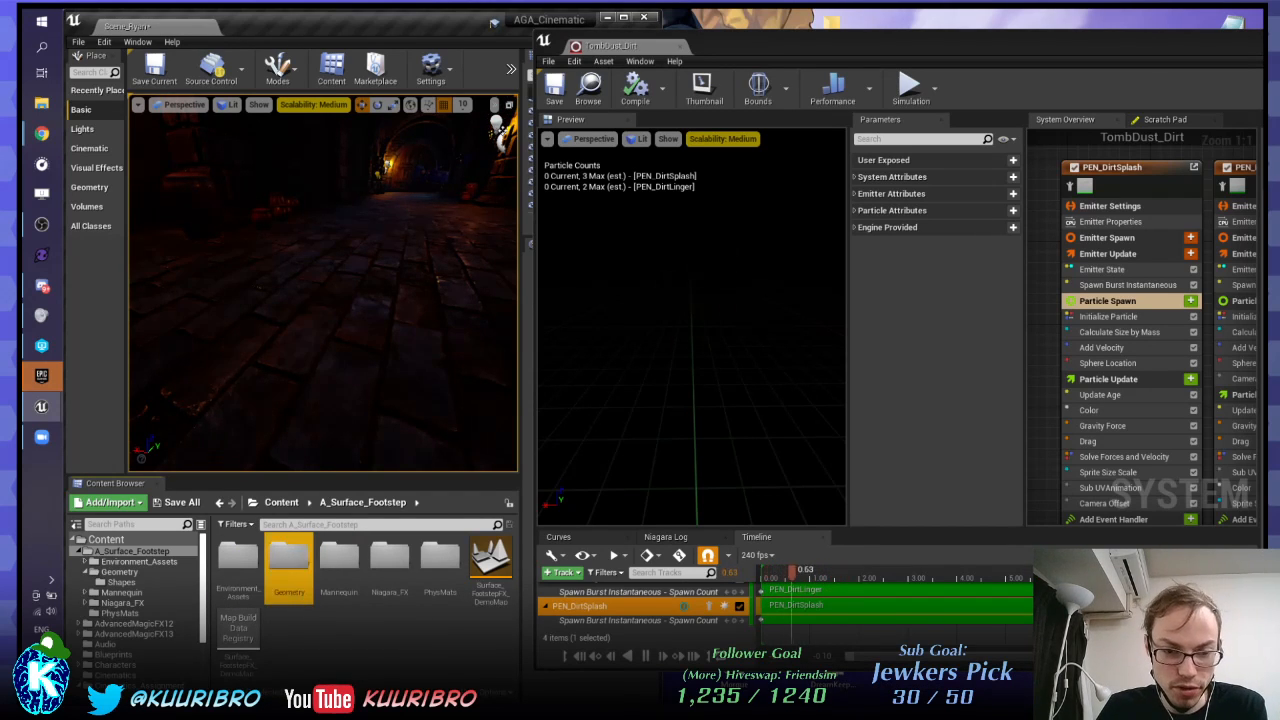
# Step: Show the leftover Geometry folder in File Explorer, delete it from A_Surface_Footstep on disk, and close the Explorer window
pyautogui.click(121, 582)
pyautogui.click(138, 584)
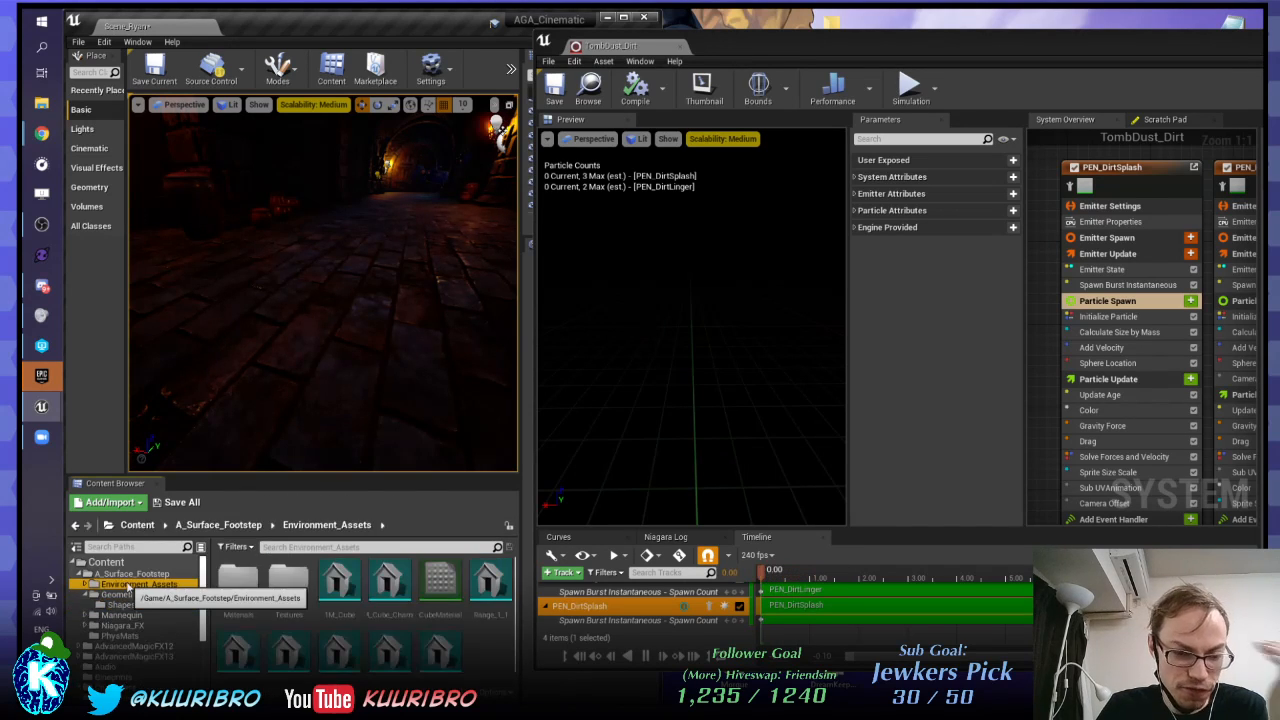
pyautogui.click(130, 574)
pyautogui.click(299, 563)
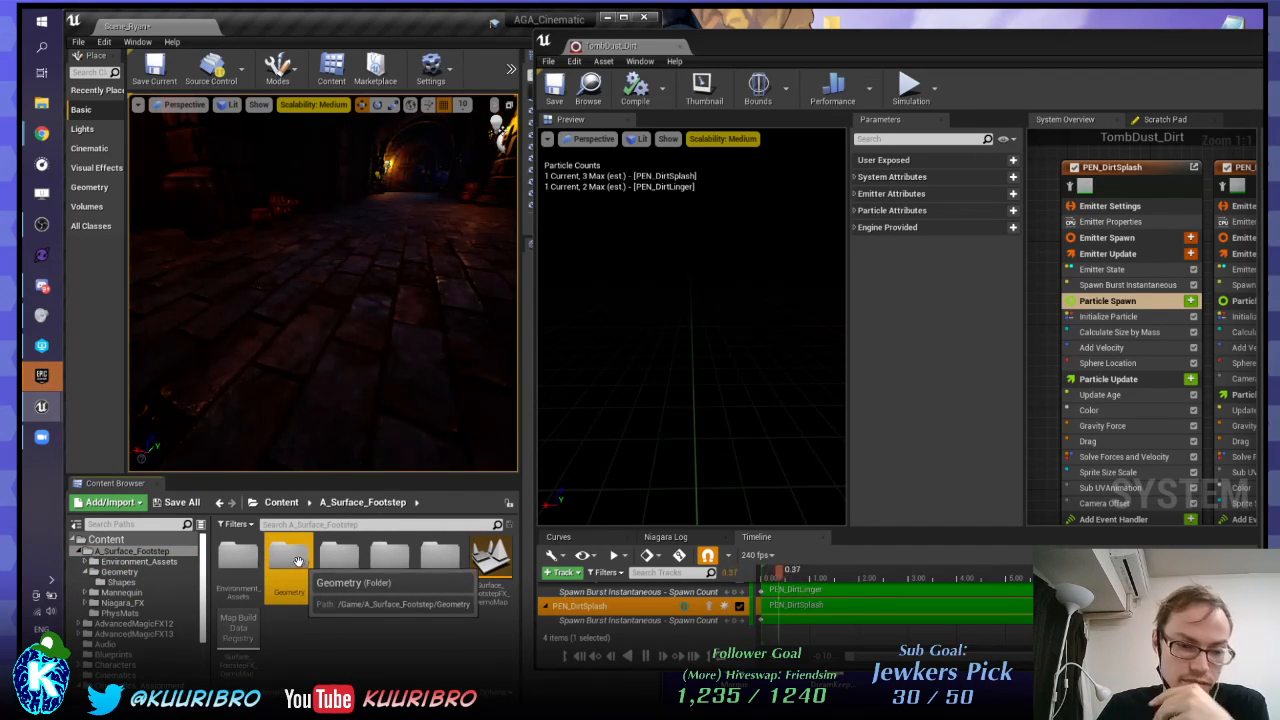
pyautogui.rightClick(299, 563)
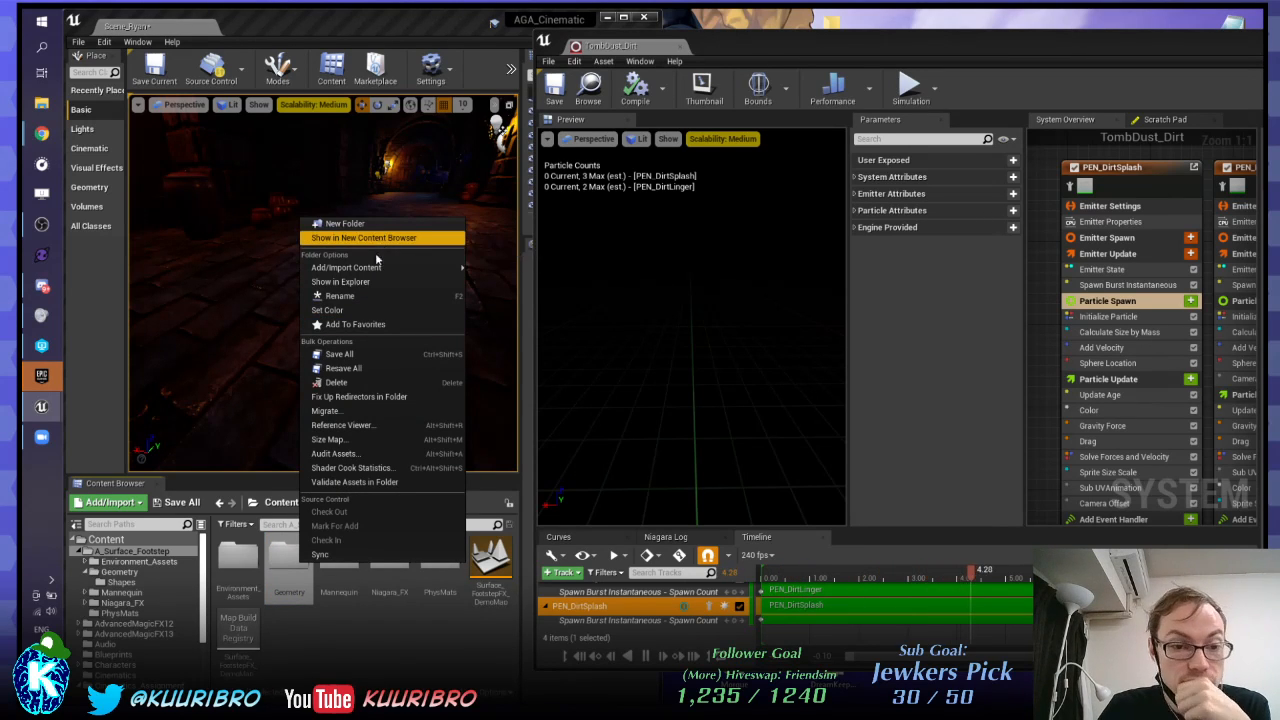
pyautogui.click(362, 282)
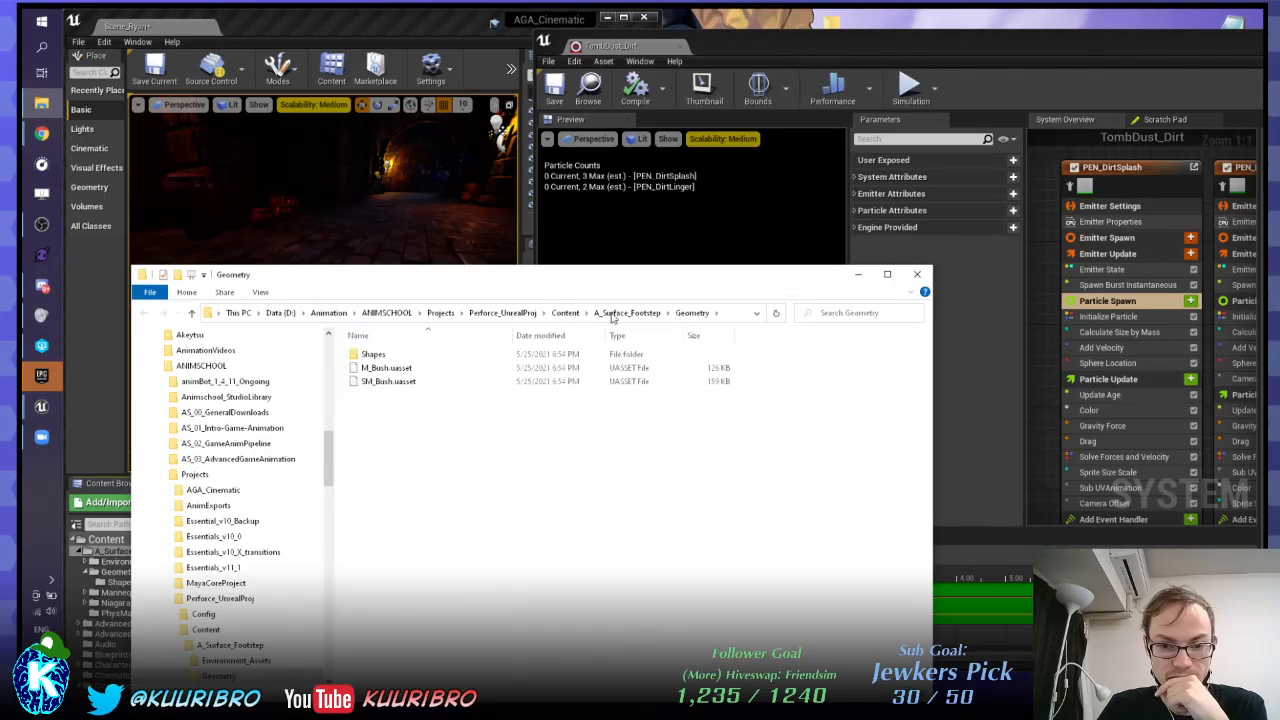
pyautogui.click(626, 313)
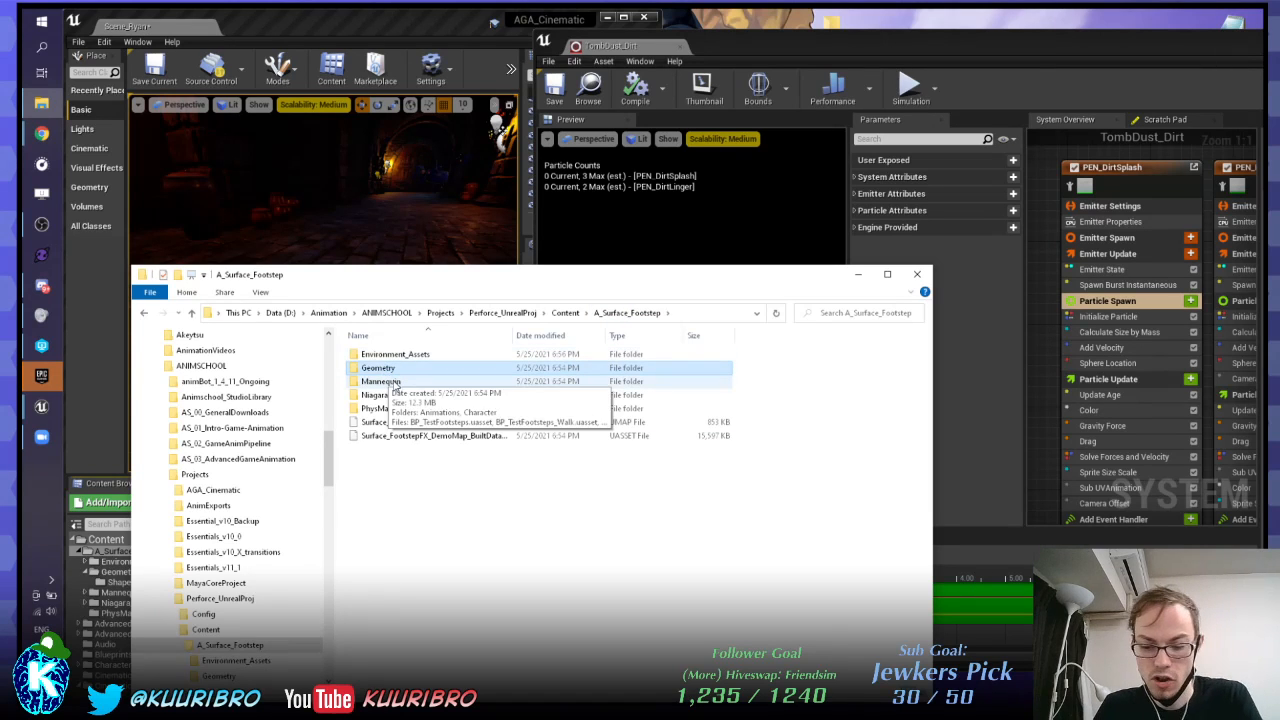
pyautogui.press('Delete')
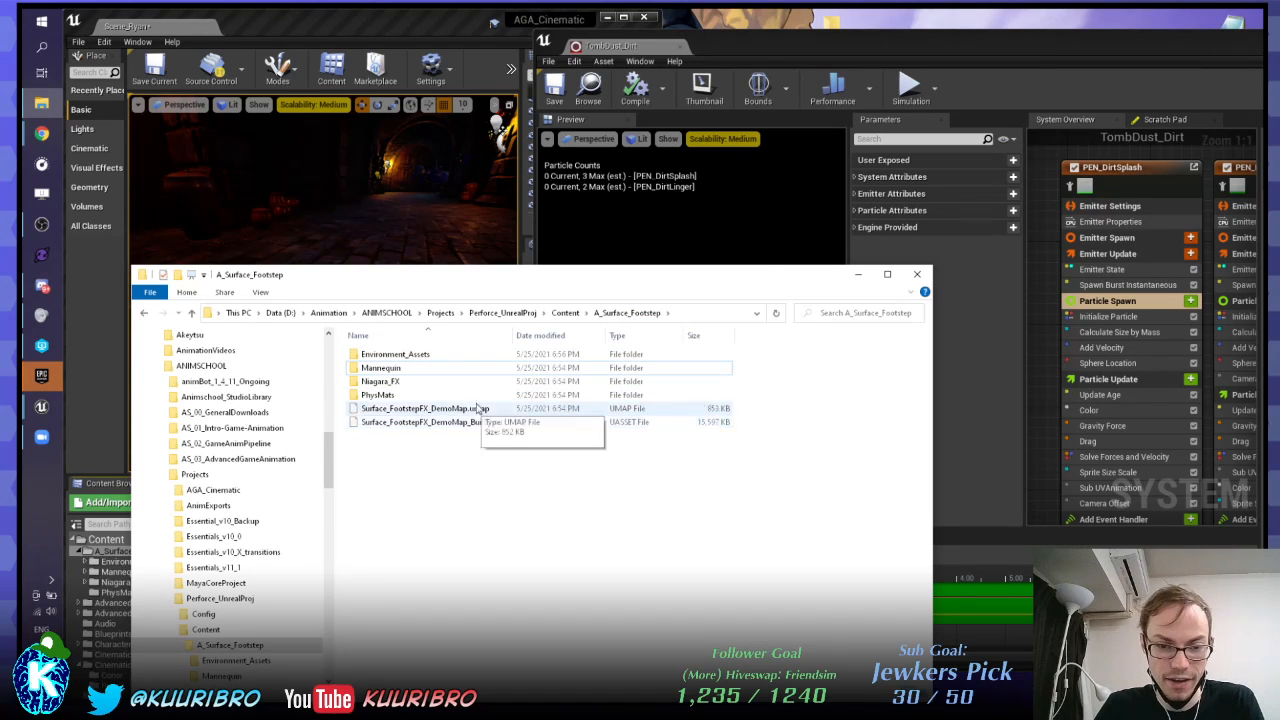
pyautogui.click(917, 274)
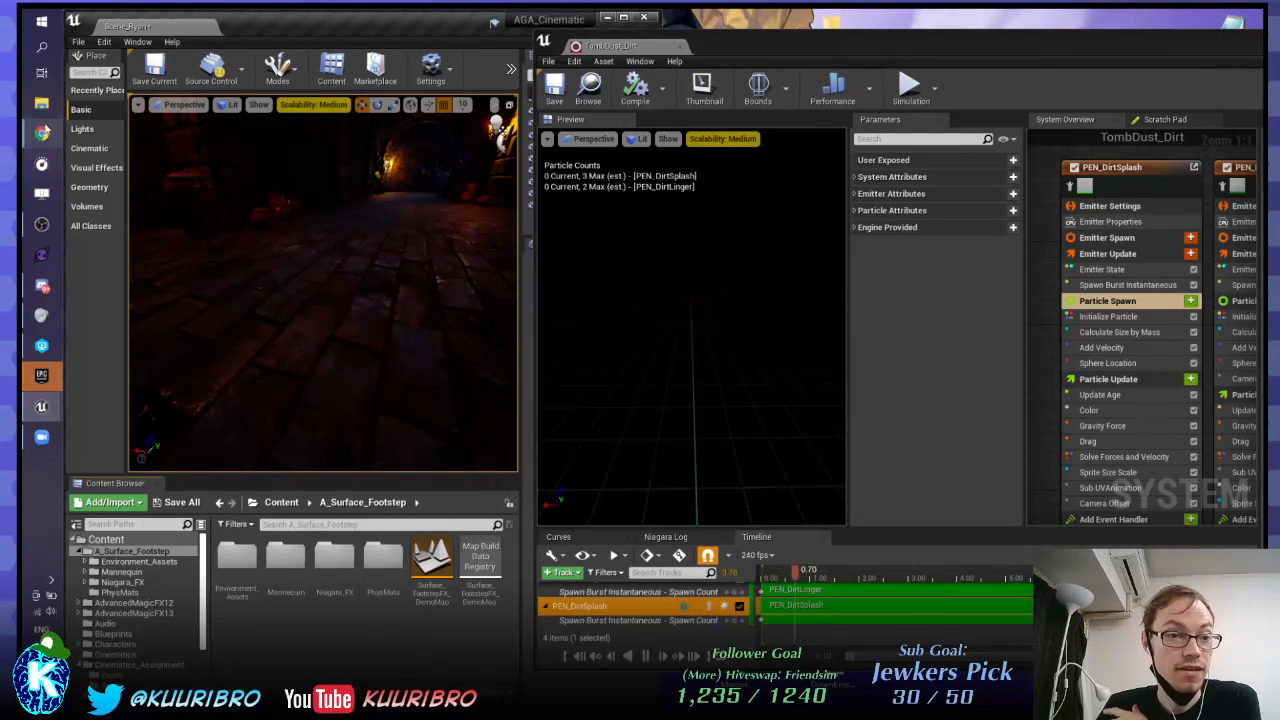
# Step: Look through the contents of the Environment_Assets folder in A_Surface_Footstep
pyautogui.click(317, 568)
pyautogui.doubleClick(237, 560)
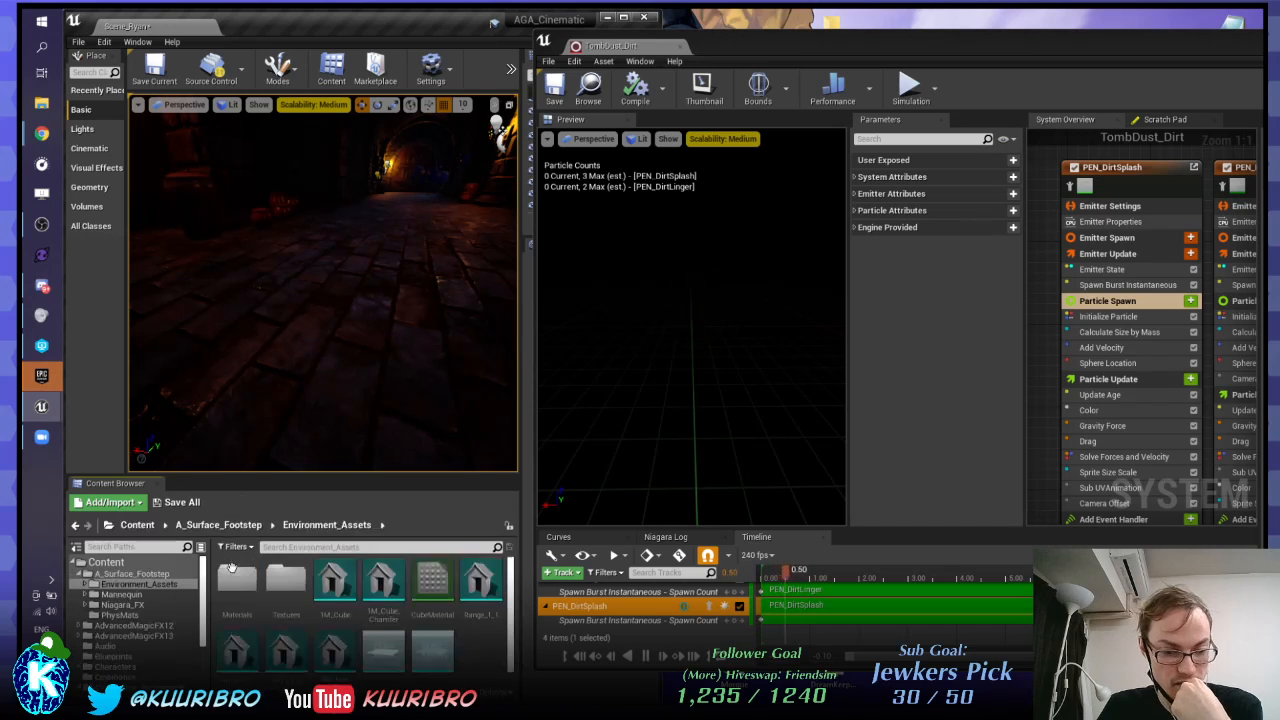
pyautogui.scroll(-1, 465, 637)
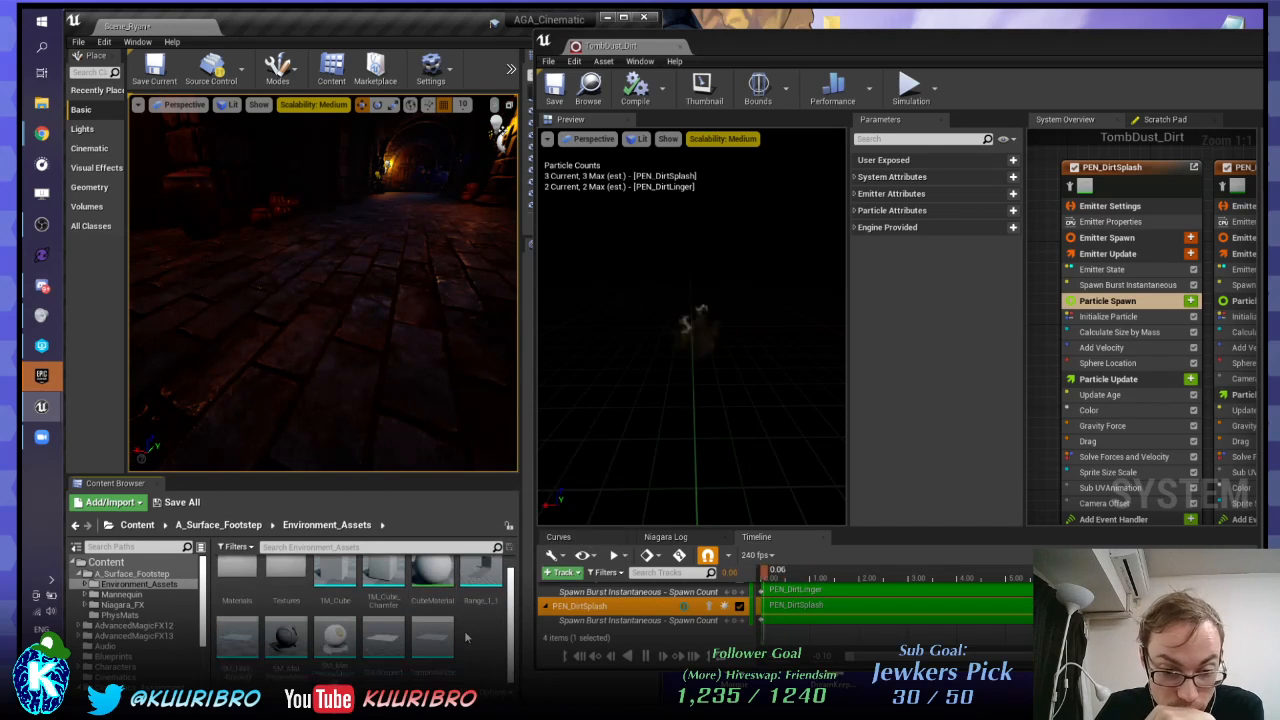
pyautogui.scroll(1, 465, 637)
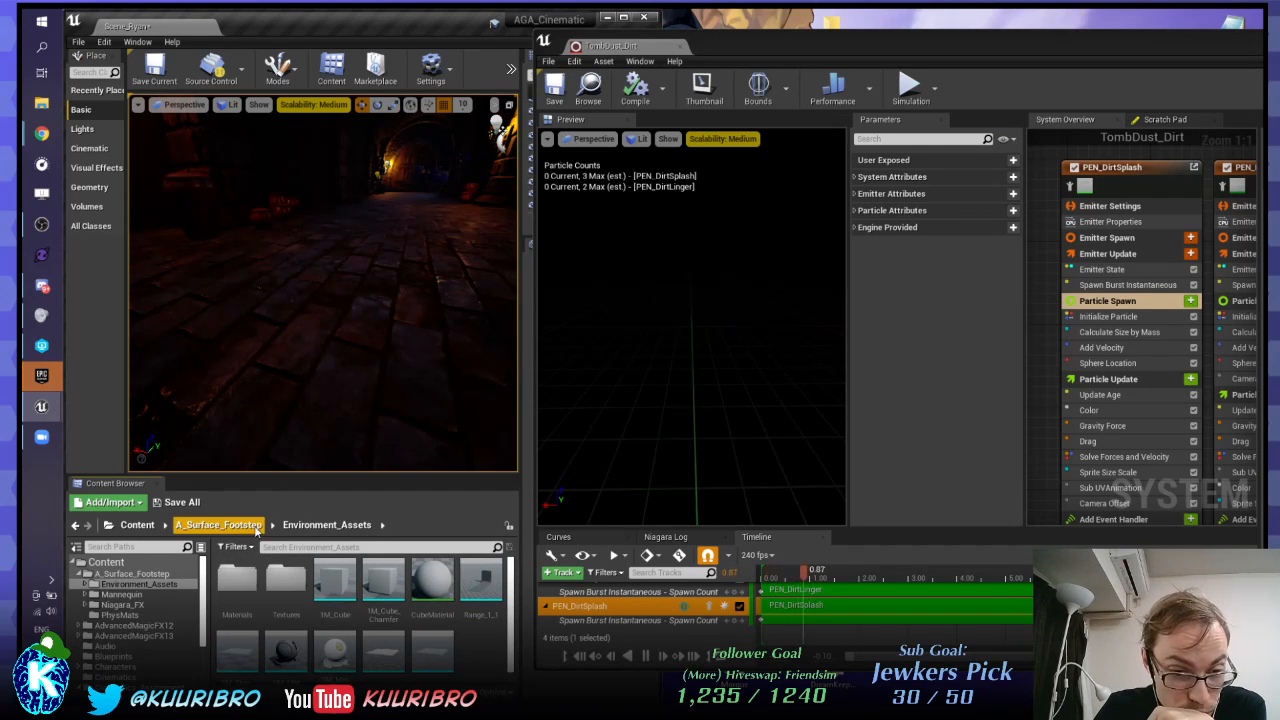
# Step: Try to delete the Environment_Assets folder from A_Surface_Footstep, and move the Twitch Stream Manager browser window out of the way
pyautogui.click(257, 531)
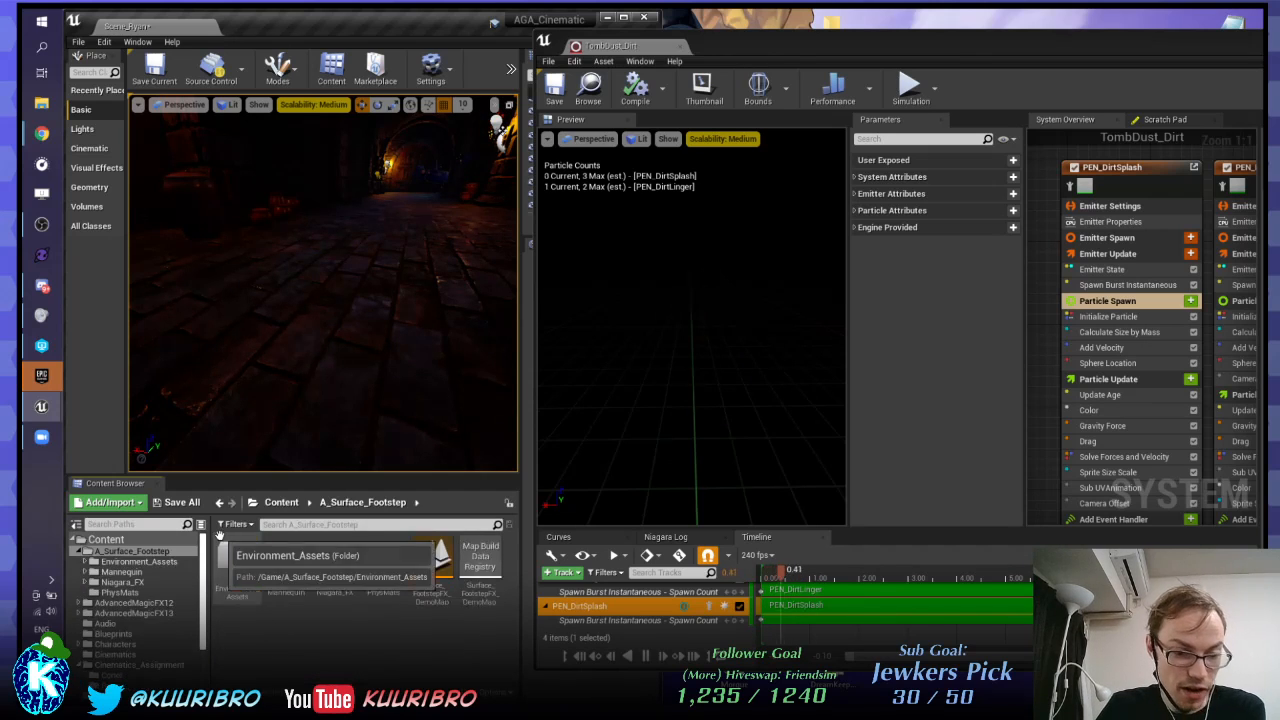
pyautogui.press('Delete')
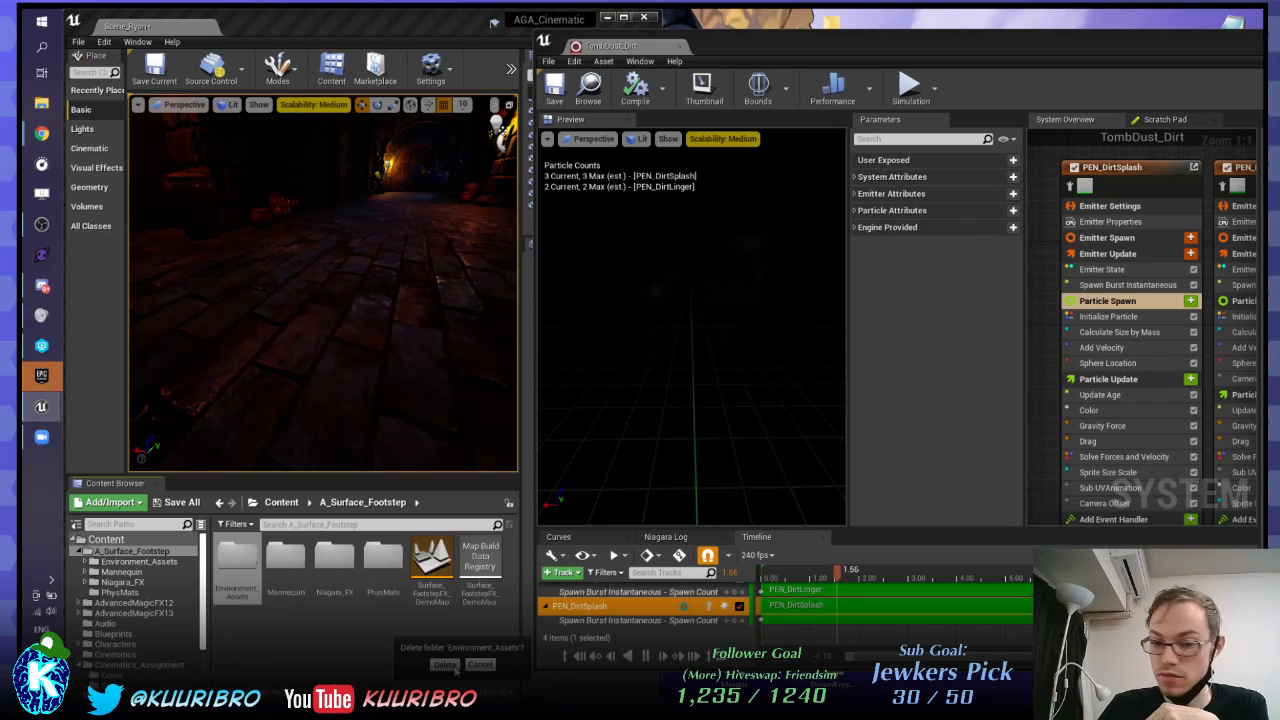
pyautogui.press('Return')
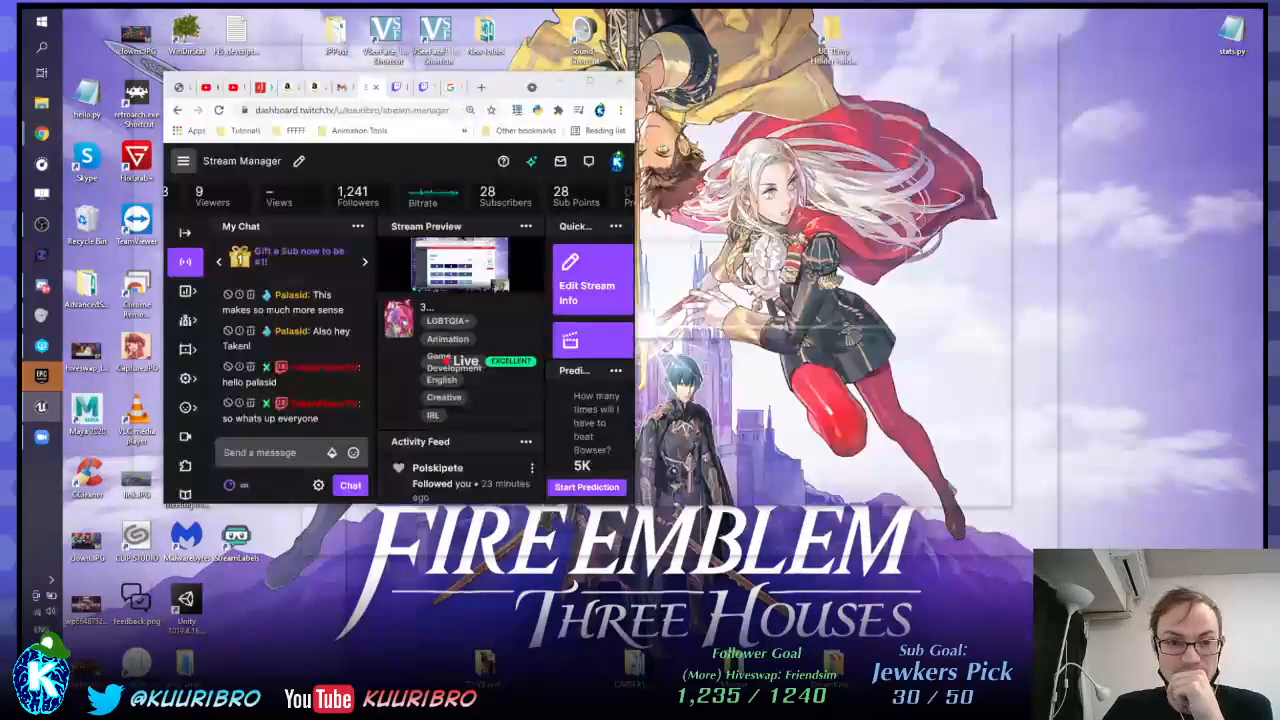
pyautogui.hotkey('alt', 'Tab')
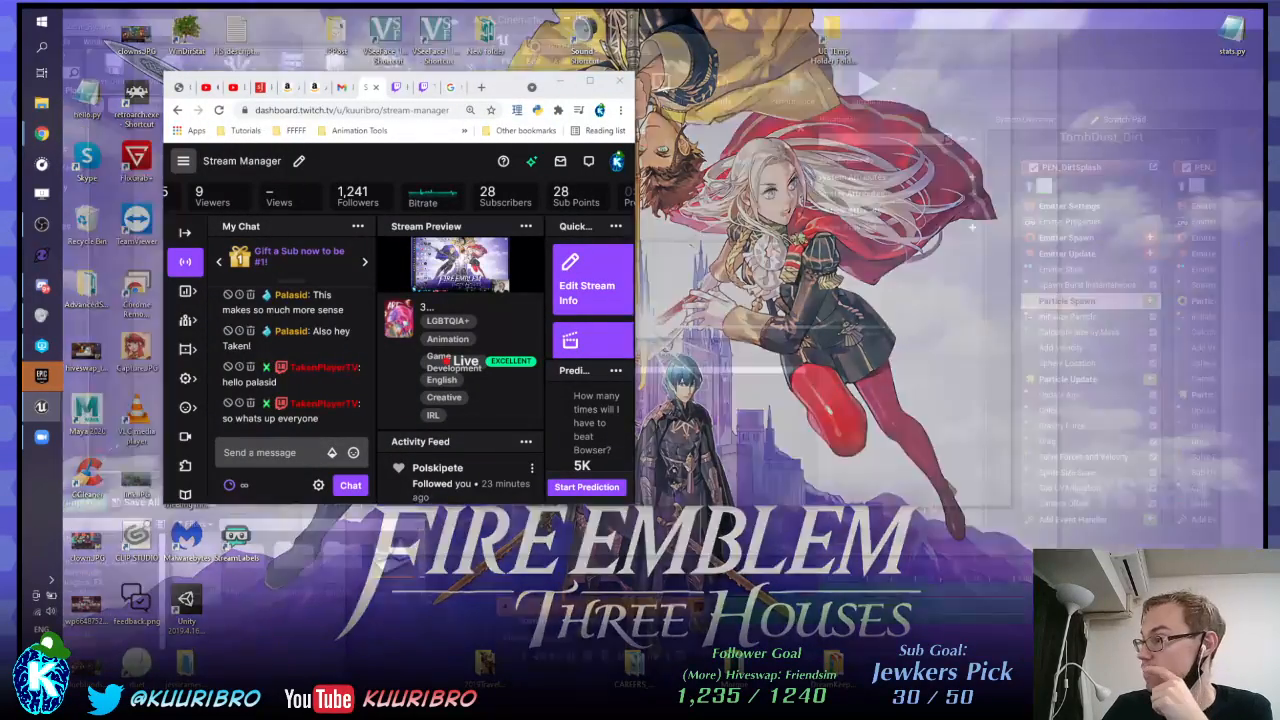
pyautogui.moveTo(514, 95); pyautogui.dragTo(1279, 155)
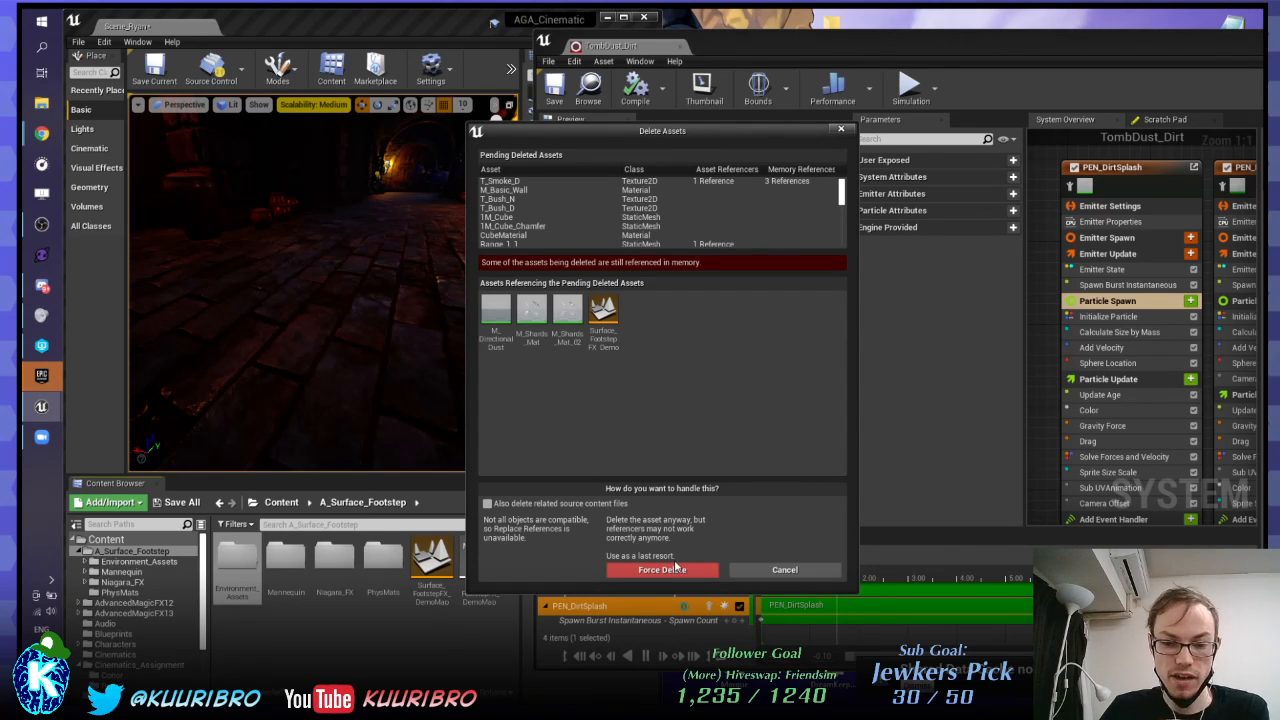
# Step: Add M_DirectionalDust to the pending deletes, review the pending and referencing assets, and cancel the deletion of Environment_Assets
pyautogui.moveTo(603, 316)
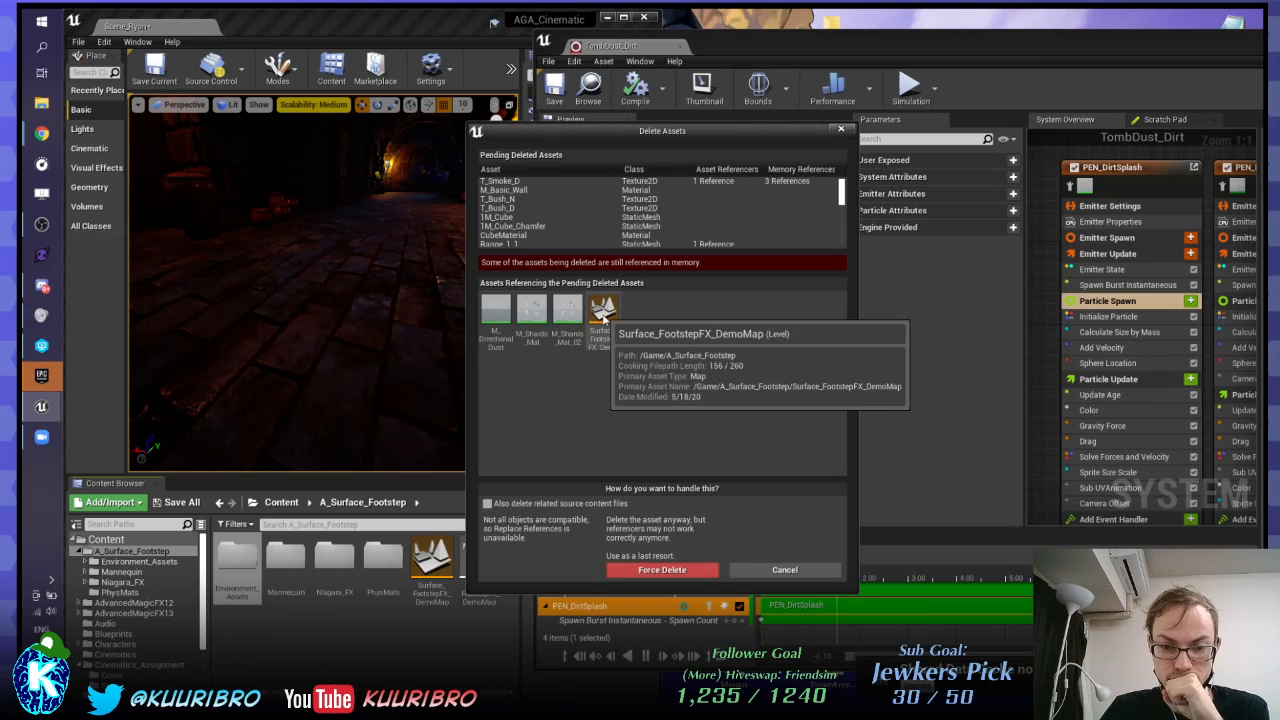
pyautogui.rightClick(493, 310)
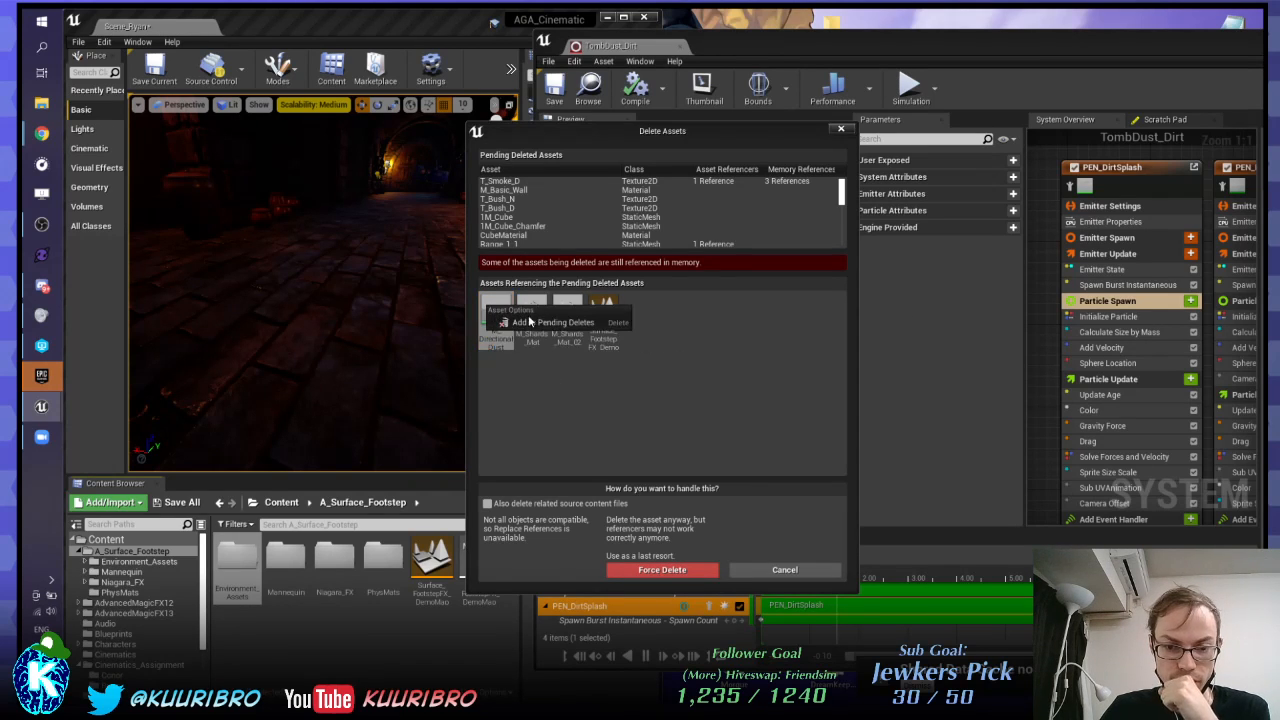
pyautogui.click(536, 322)
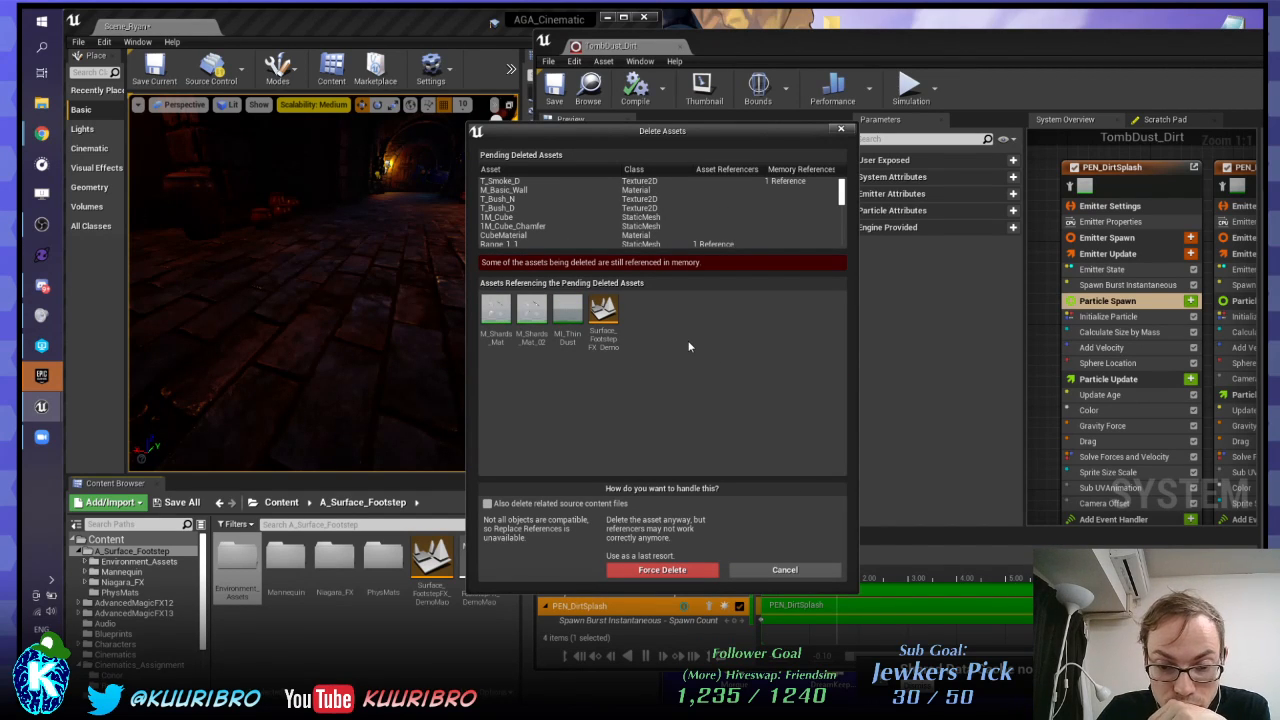
pyautogui.scroll(-6, 516, 207)
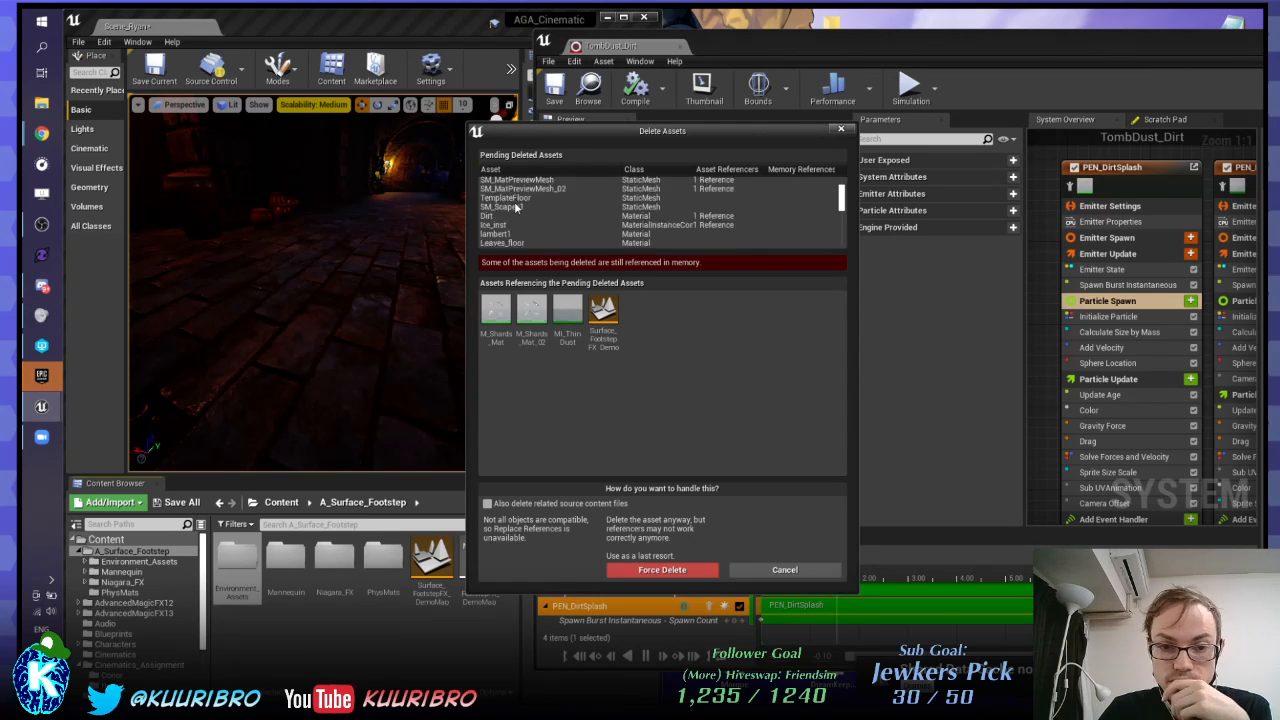
pyautogui.scroll(8, 515, 205)
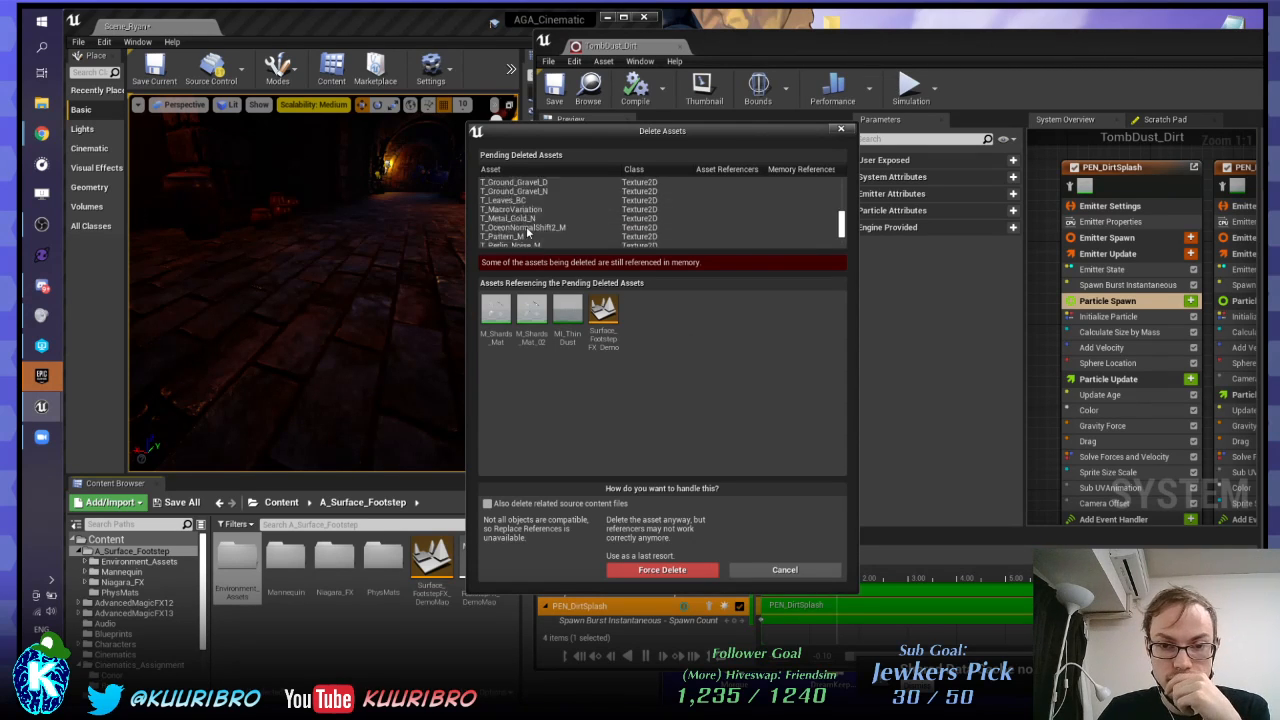
pyautogui.scroll(1, 519, 231)
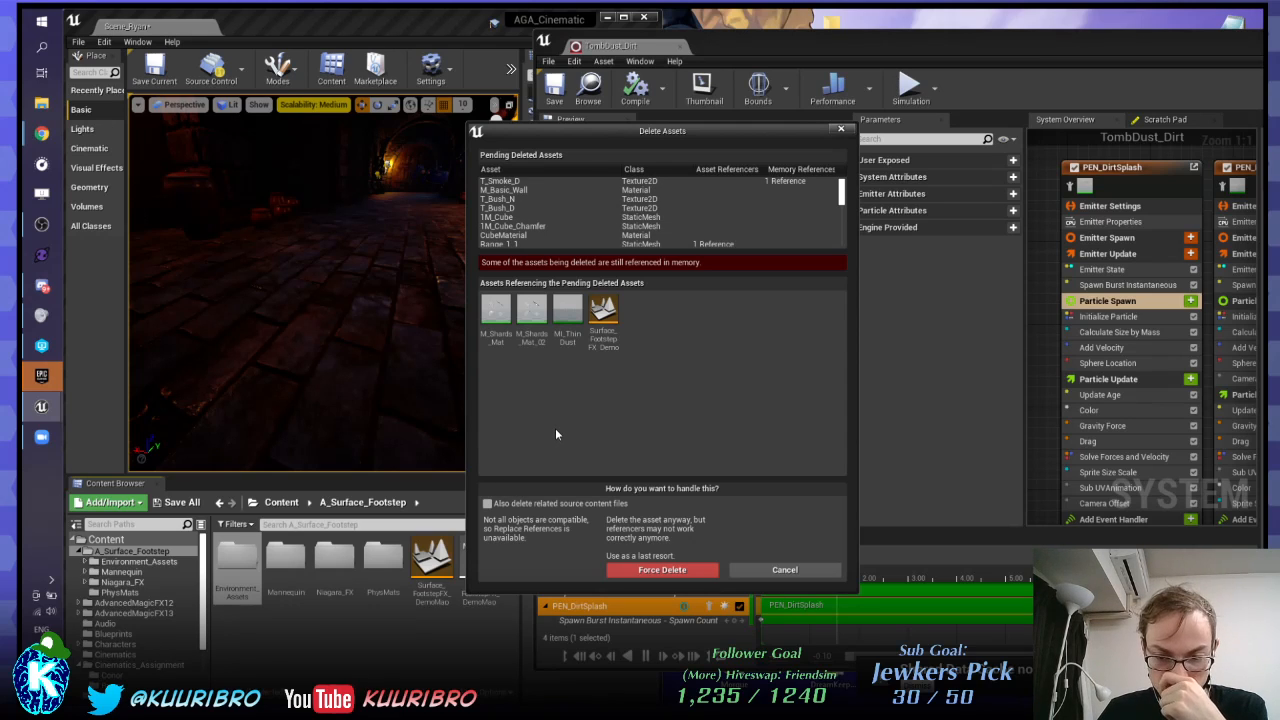
pyautogui.moveTo(565, 322)
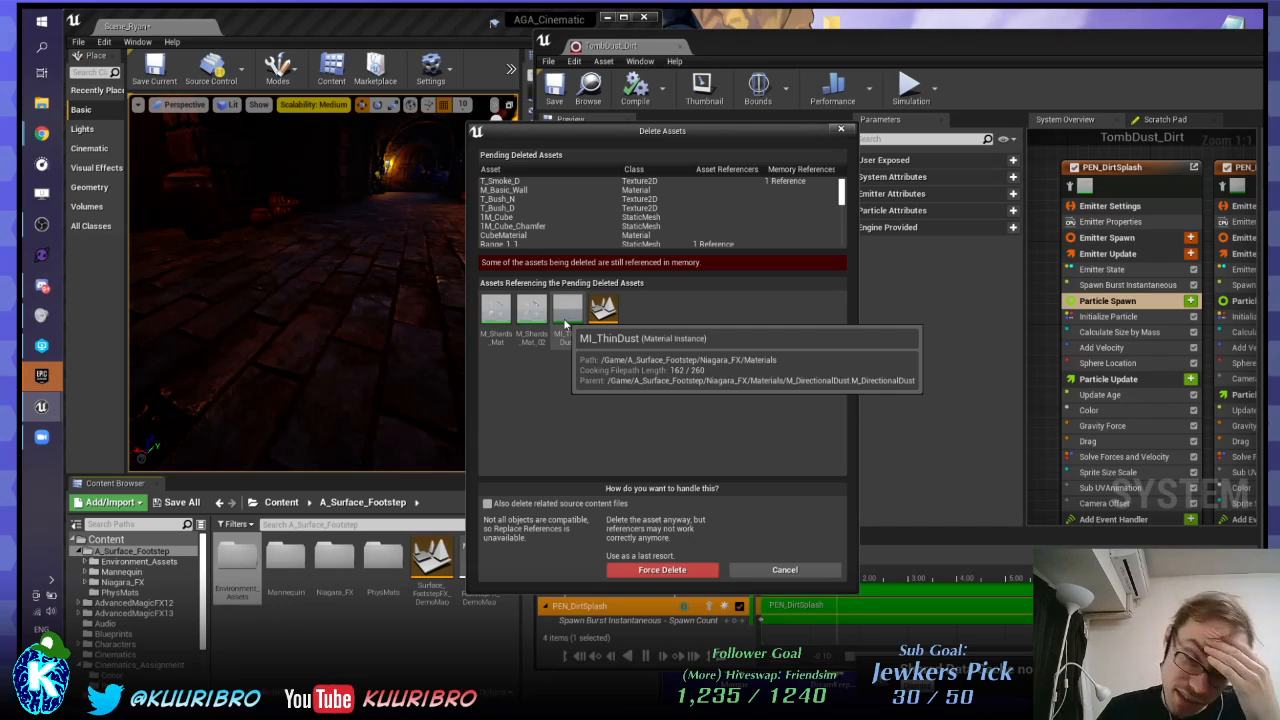
pyautogui.click(781, 571)
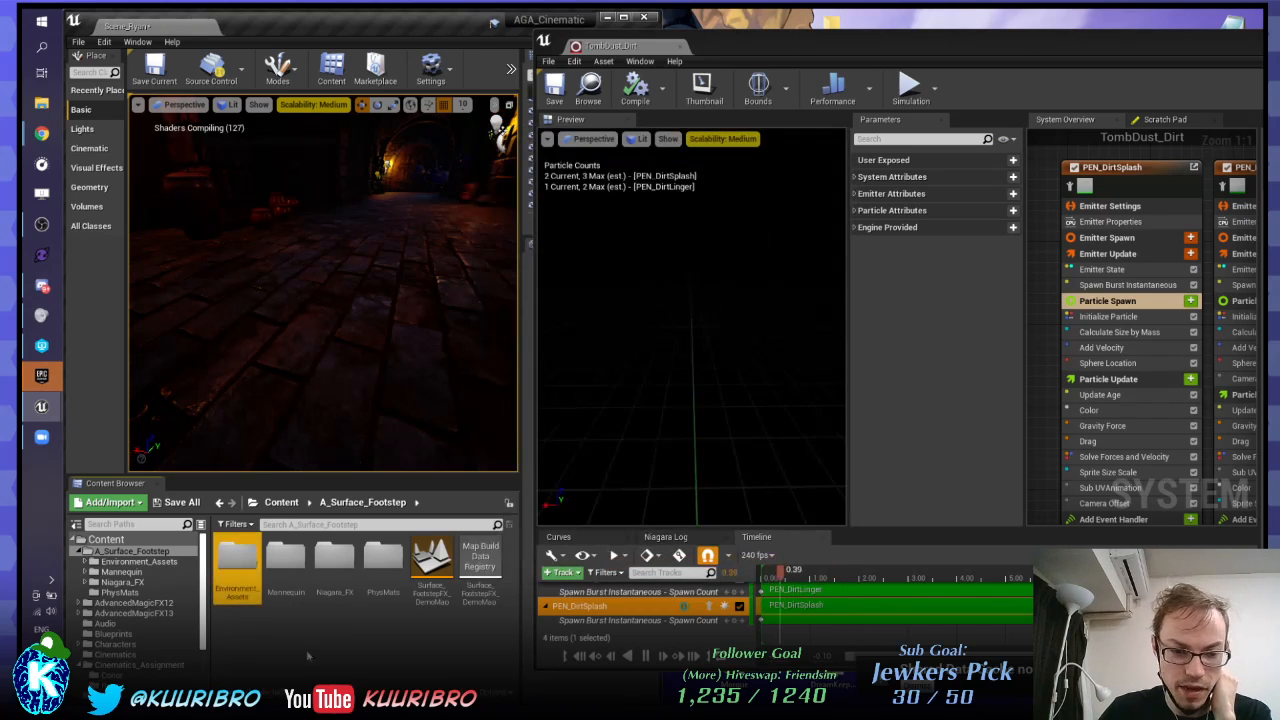
pyautogui.click(228, 556)
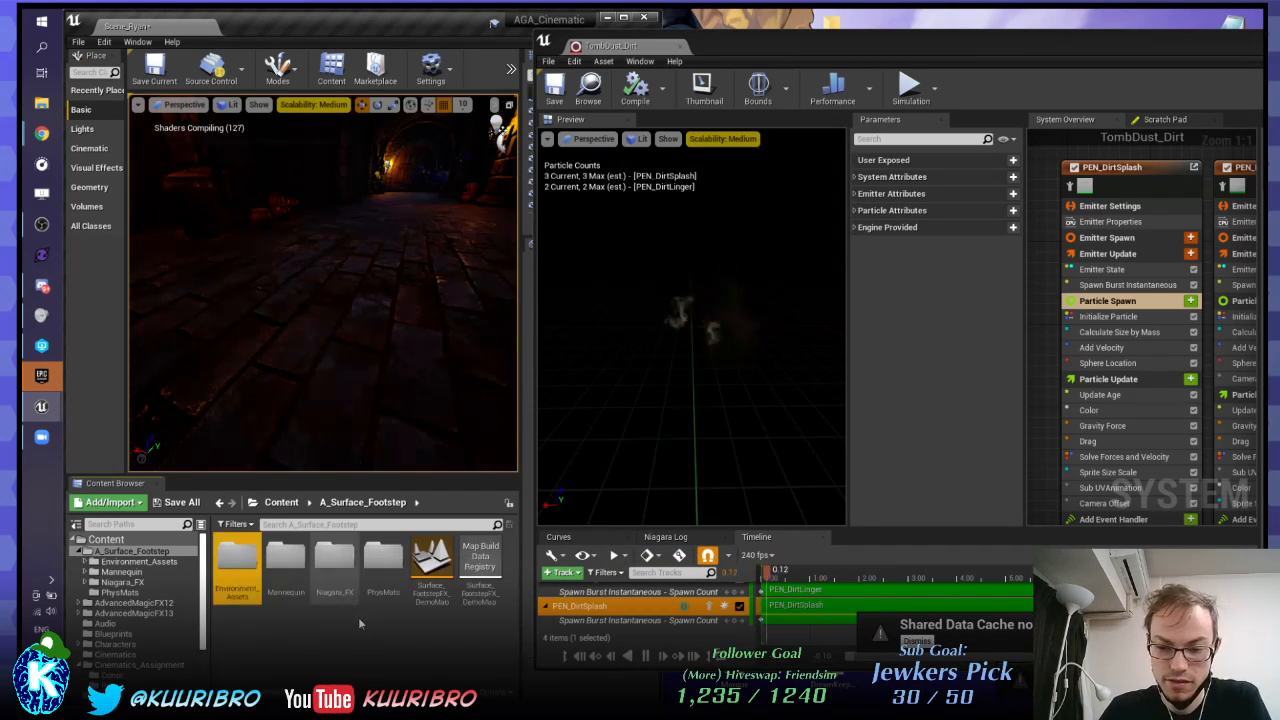
# Step: Dismiss the Shared Data Cache notification and look inside the Environment_Assets folder of A_Surface_Footstep before deleting it
pyautogui.press('Delete')
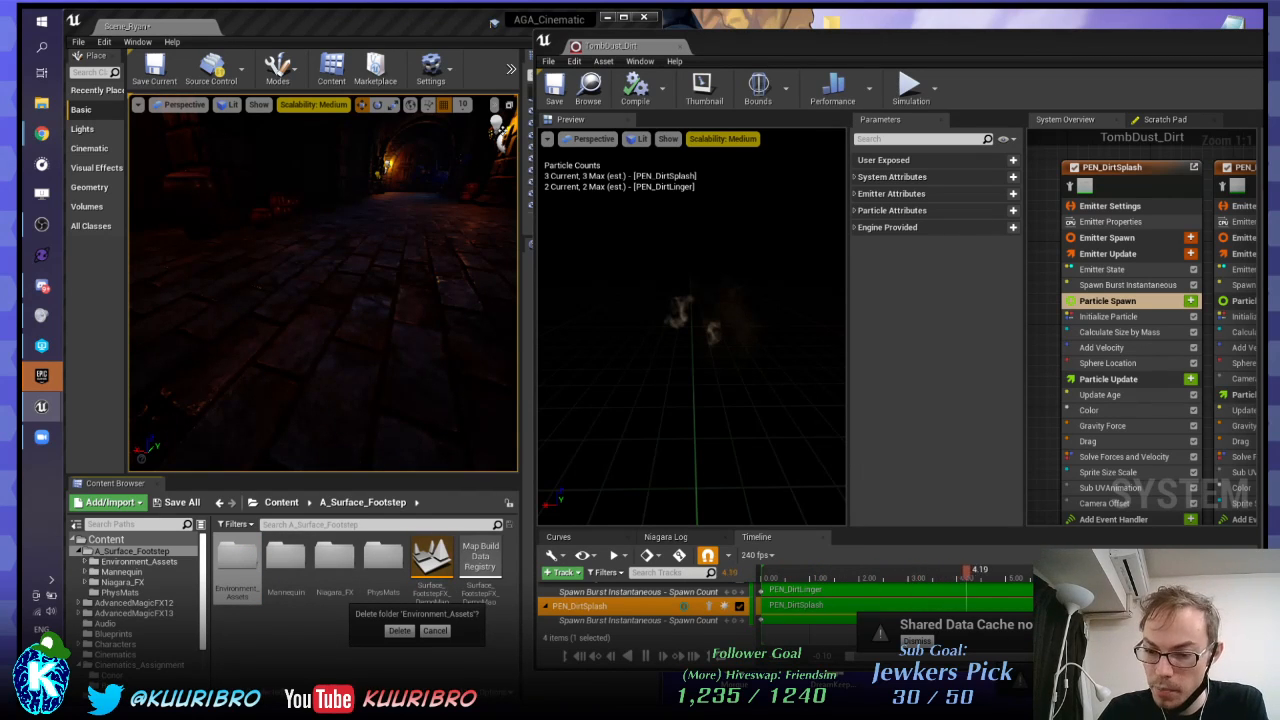
pyautogui.click(916, 640)
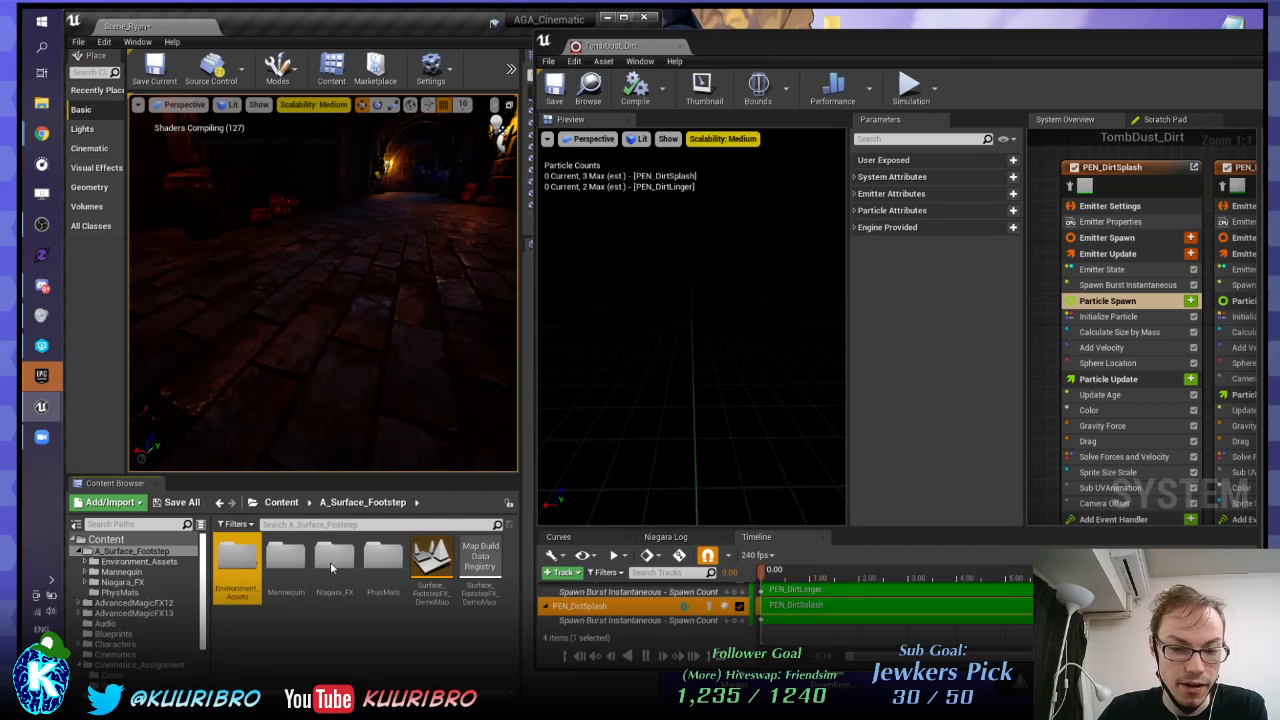
pyautogui.click(349, 594)
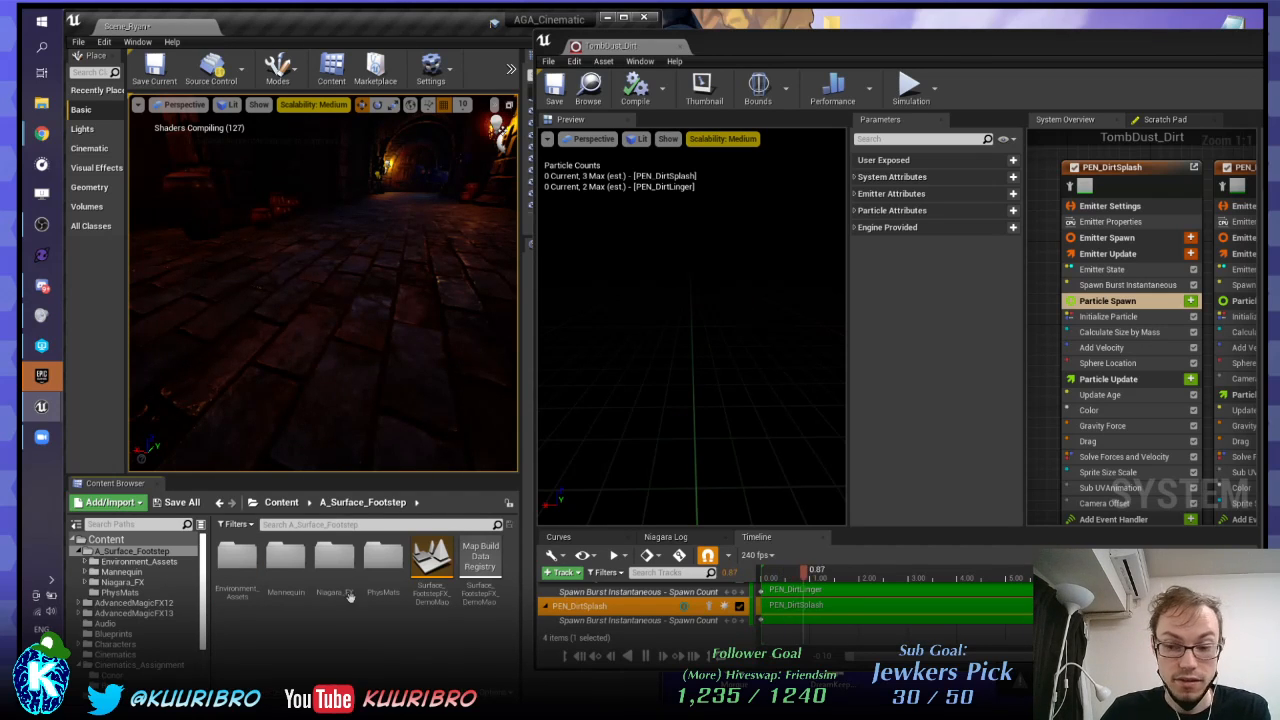
pyautogui.doubleClick(237, 558)
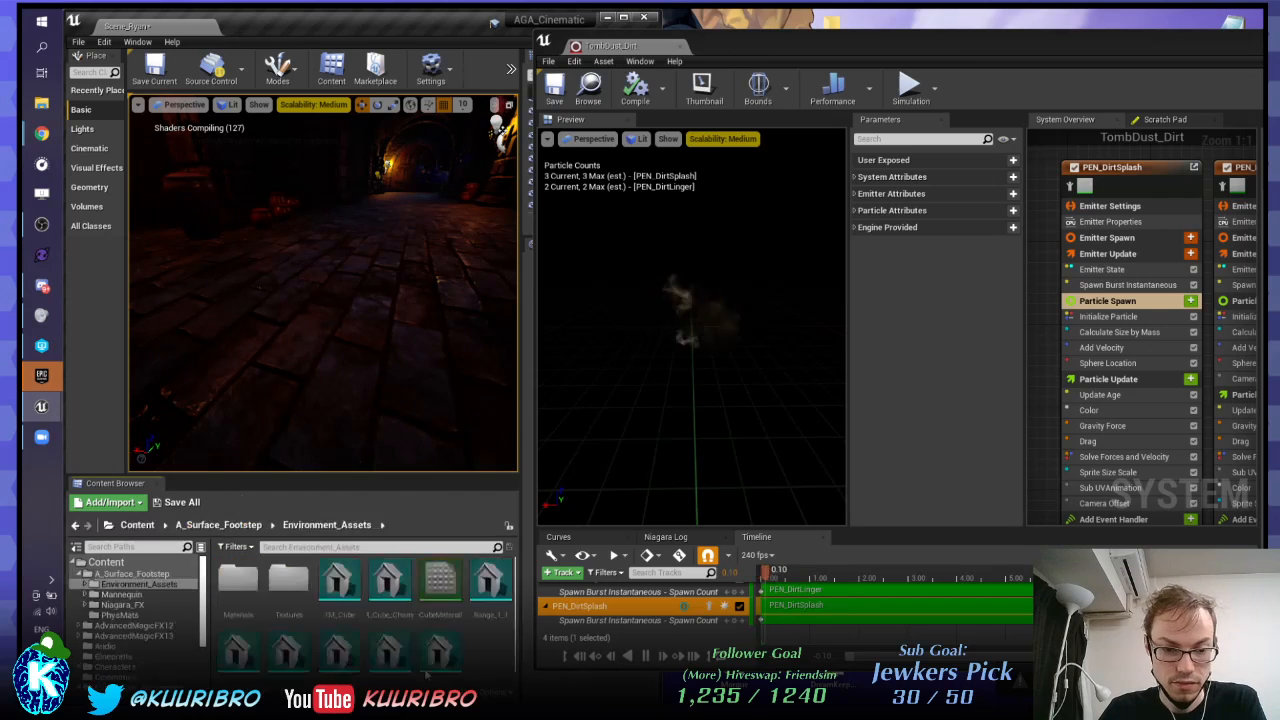
pyautogui.click(218, 524)
# Step: Force delete the Environment_Assets folder's contents from A_Surface_Footstep despite the remaining references
pyautogui.click(237, 556)
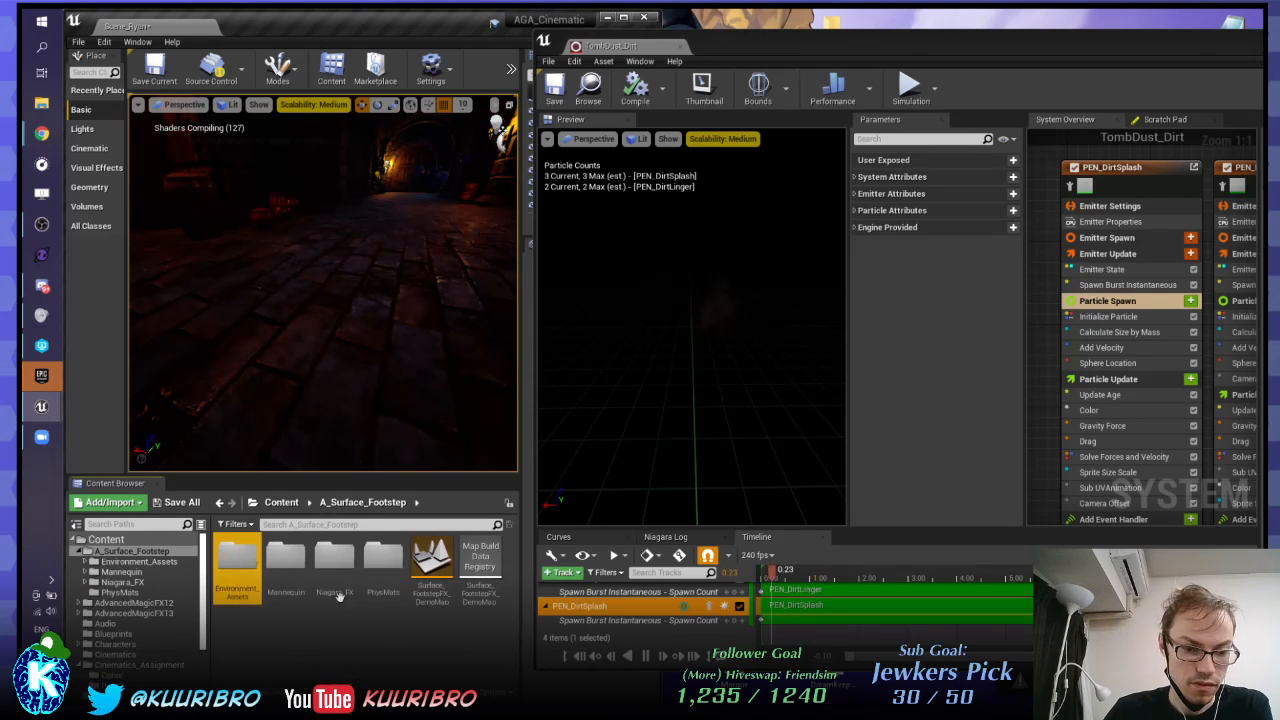
pyautogui.press('Delete')
pyautogui.click(327, 595)
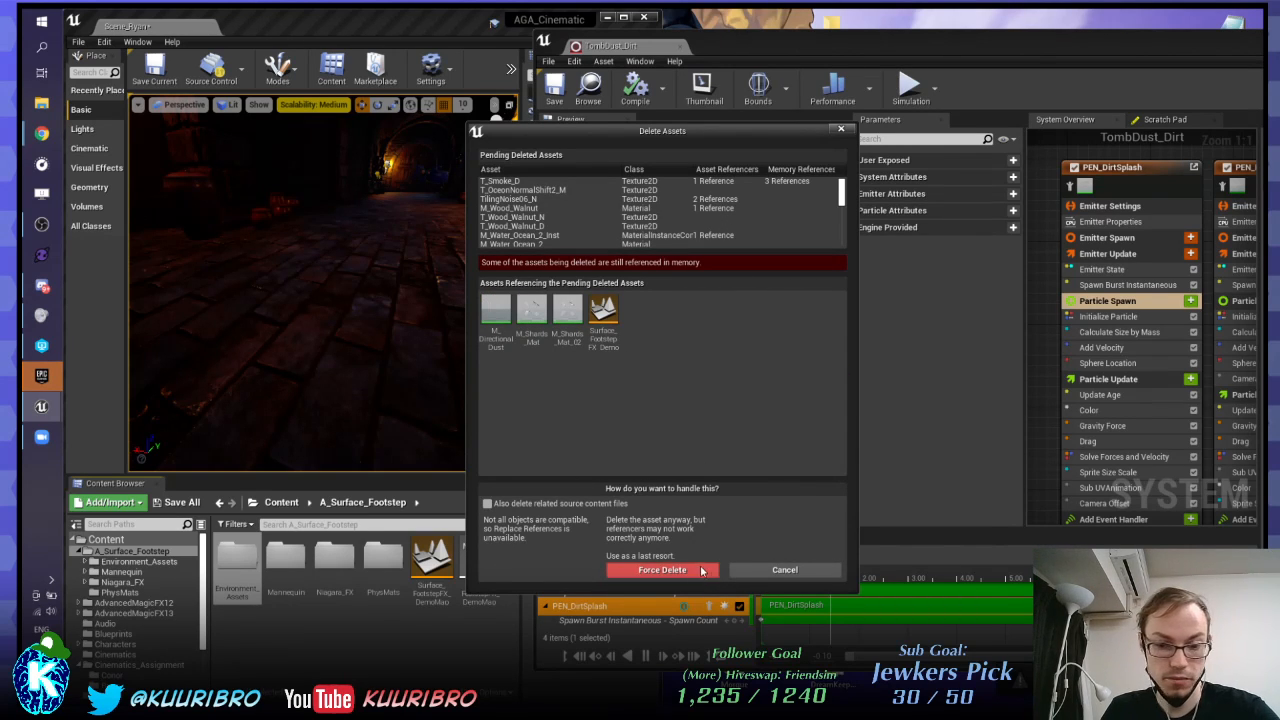
pyautogui.click(698, 572)
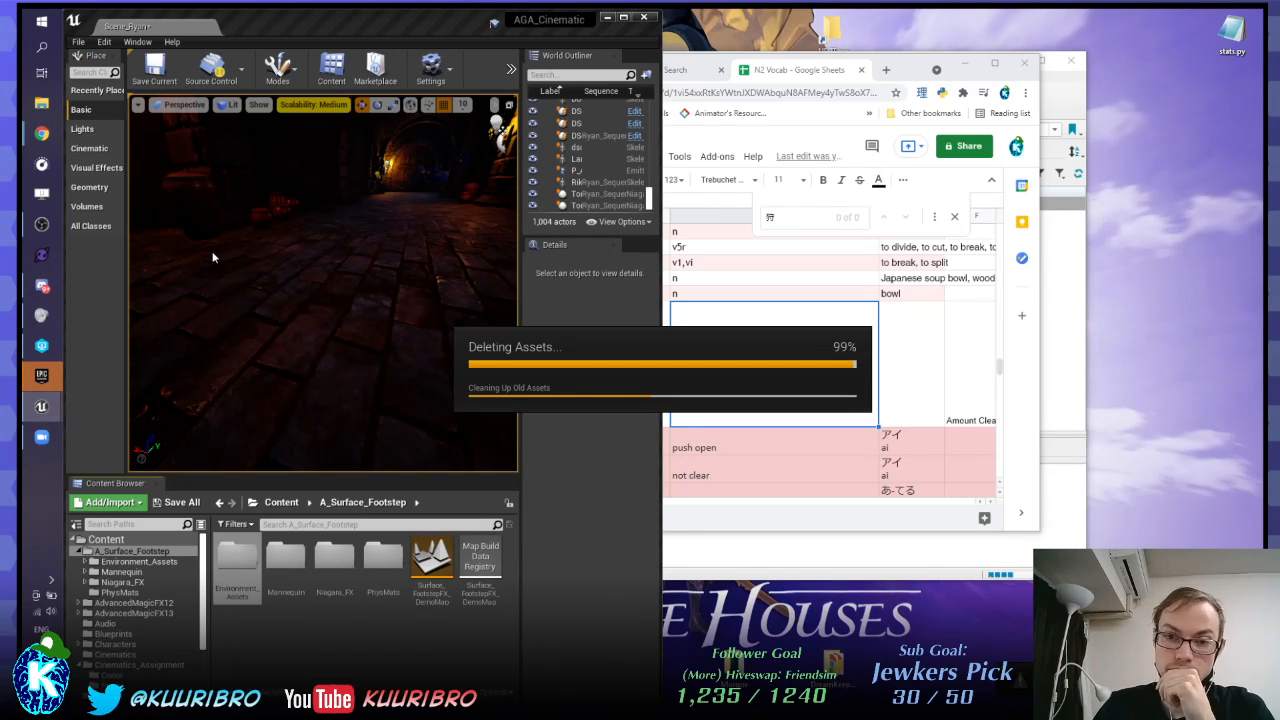
# Step: Close the browser window with the N2 Vocab spreadsheet and switch to the Perforce Helix P4V window
pyautogui.click(915, 70)
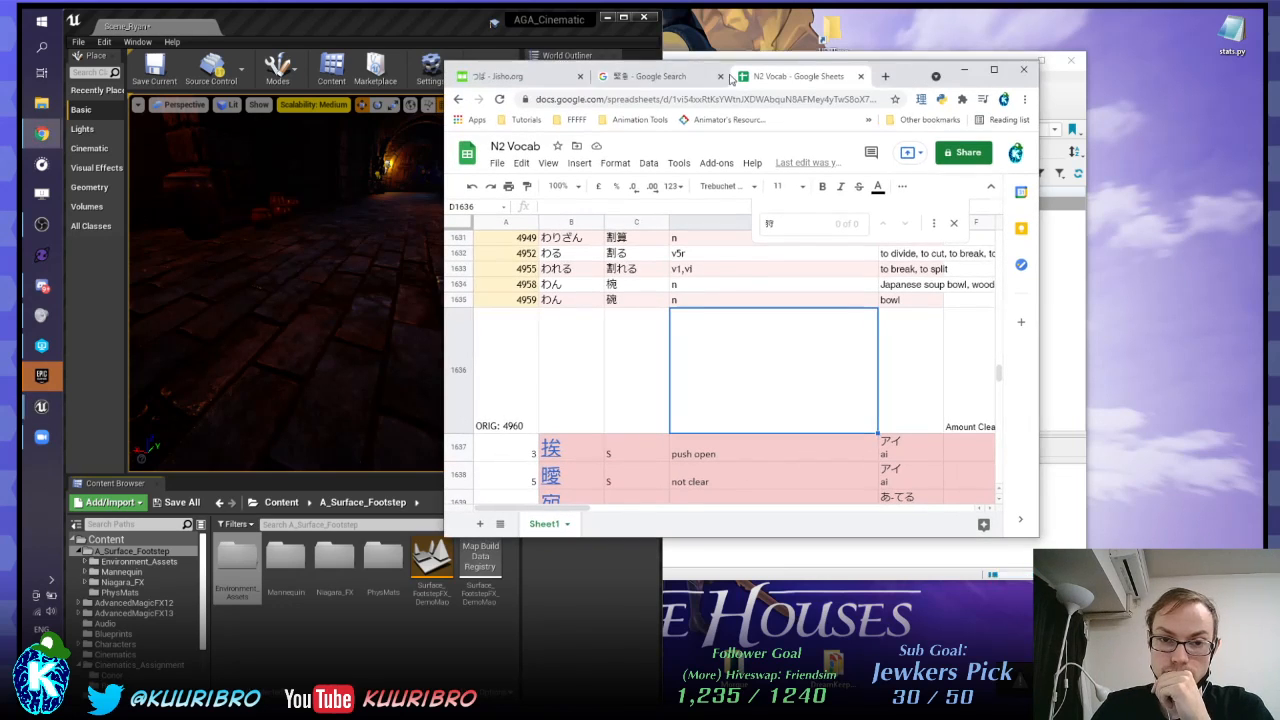
pyautogui.click(1024, 72)
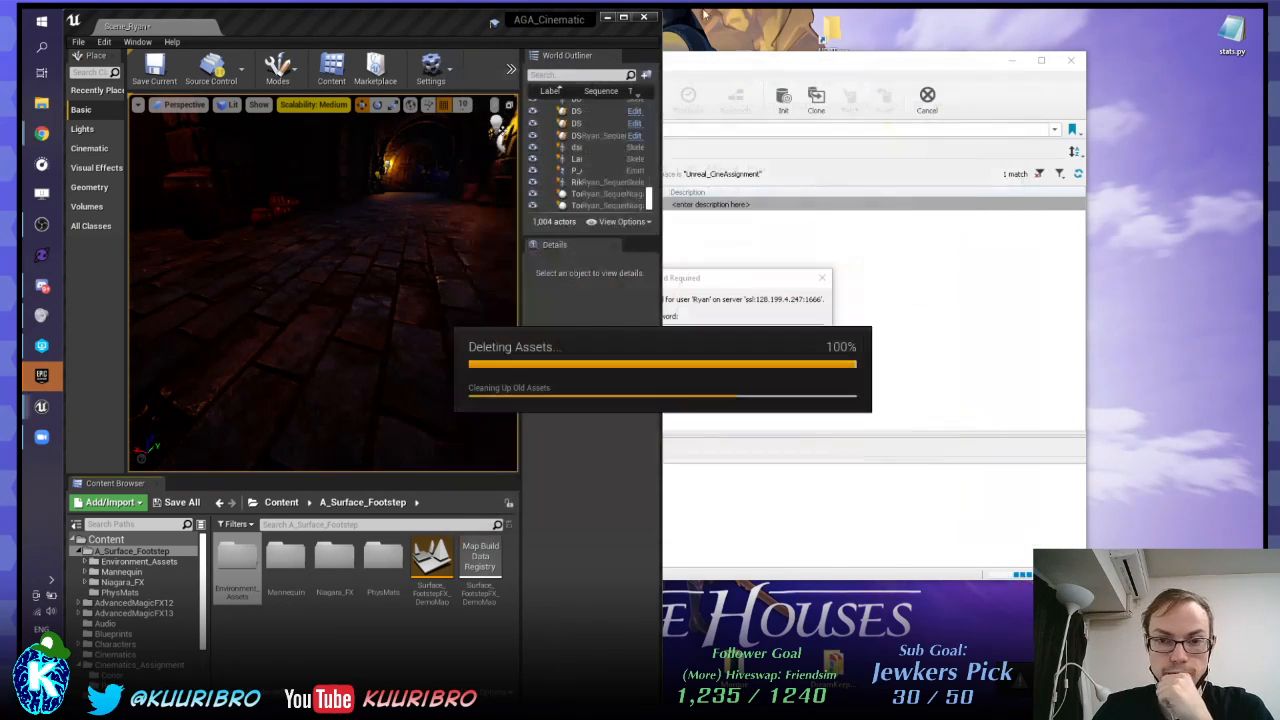
pyautogui.click(885, 69)
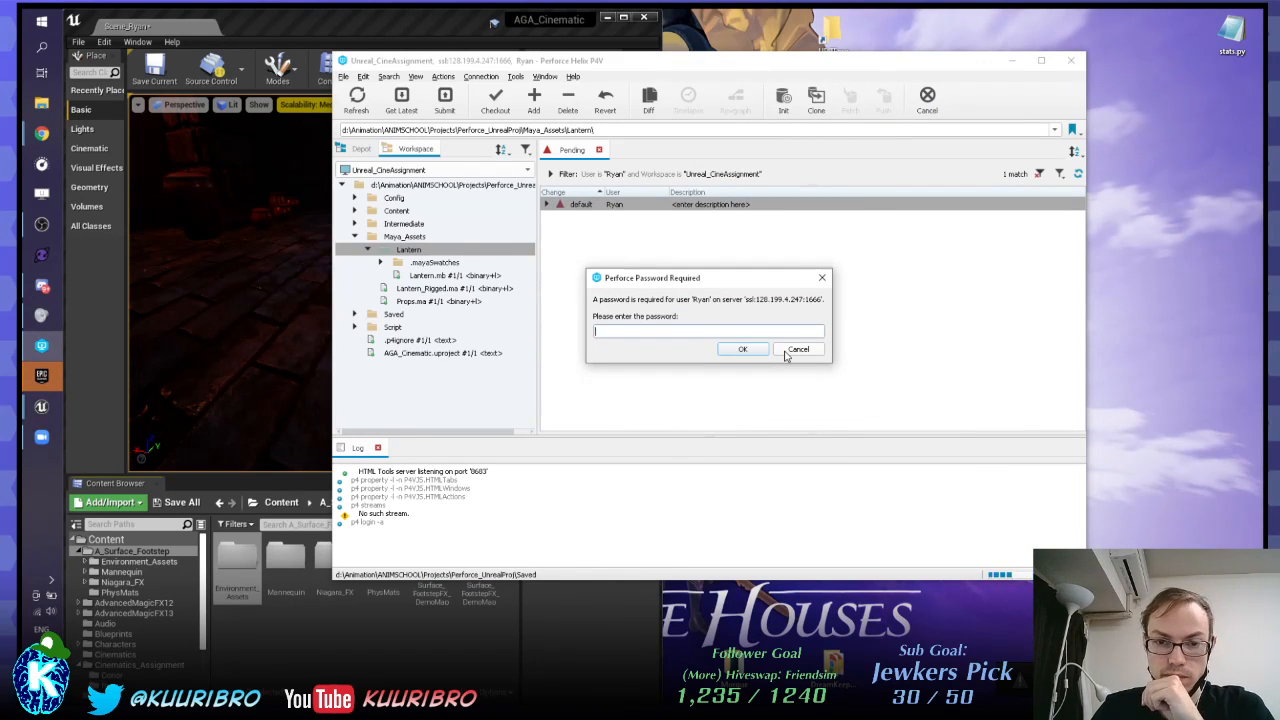
pyautogui.click(1014, 62)
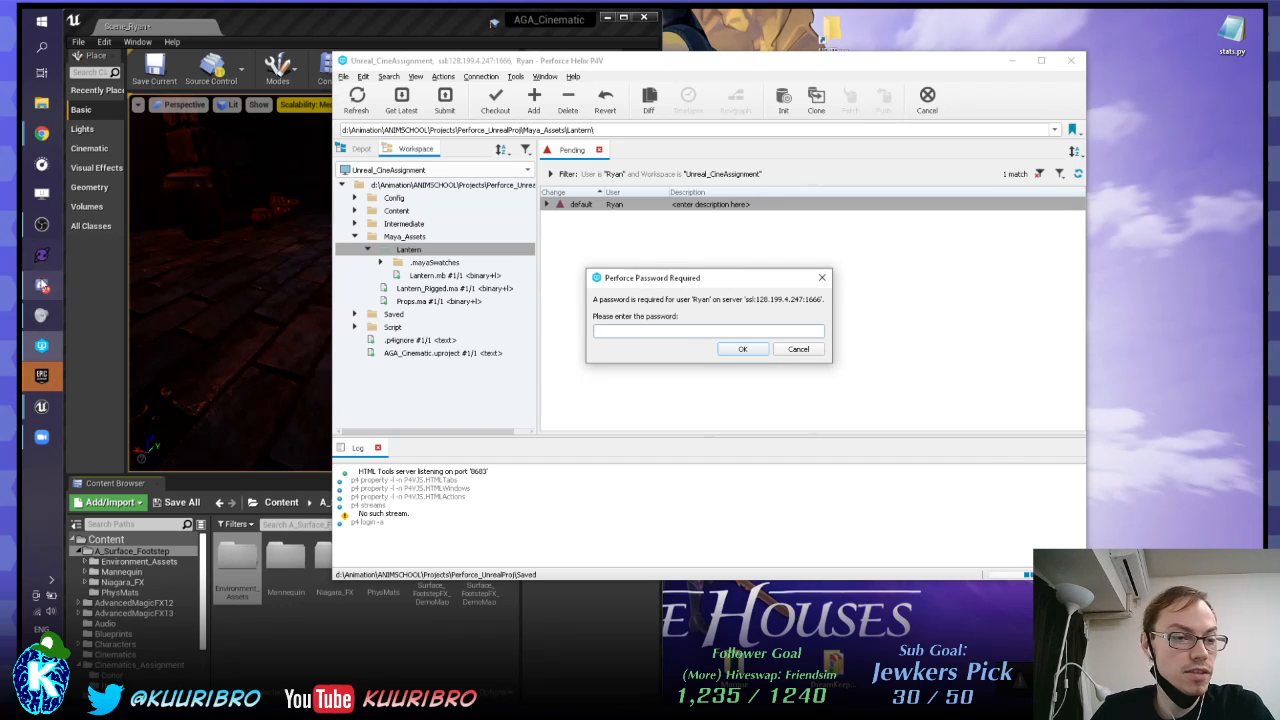
# Step: Paste the account password into the Perforce login prompt, submit it, and minimize the P4V window
pyautogui.click(42, 287)
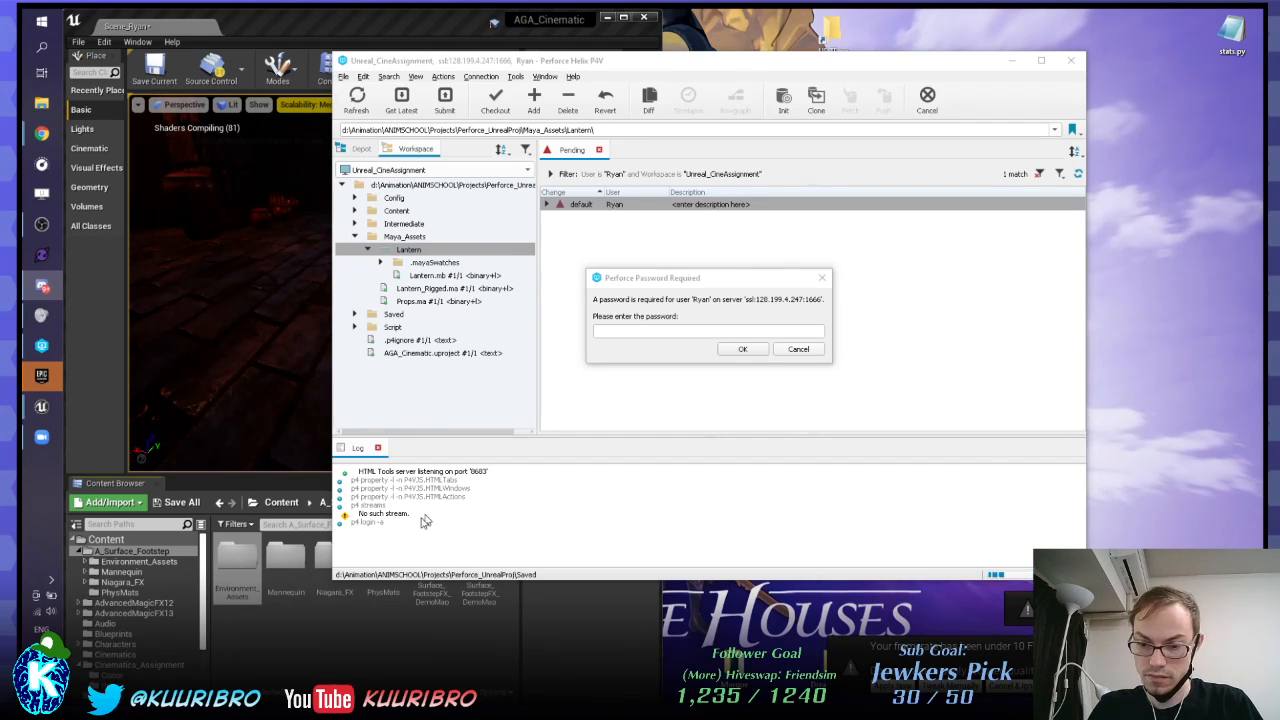
pyautogui.click(623, 333)
pyautogui.hotkey('ctrl', 'v')
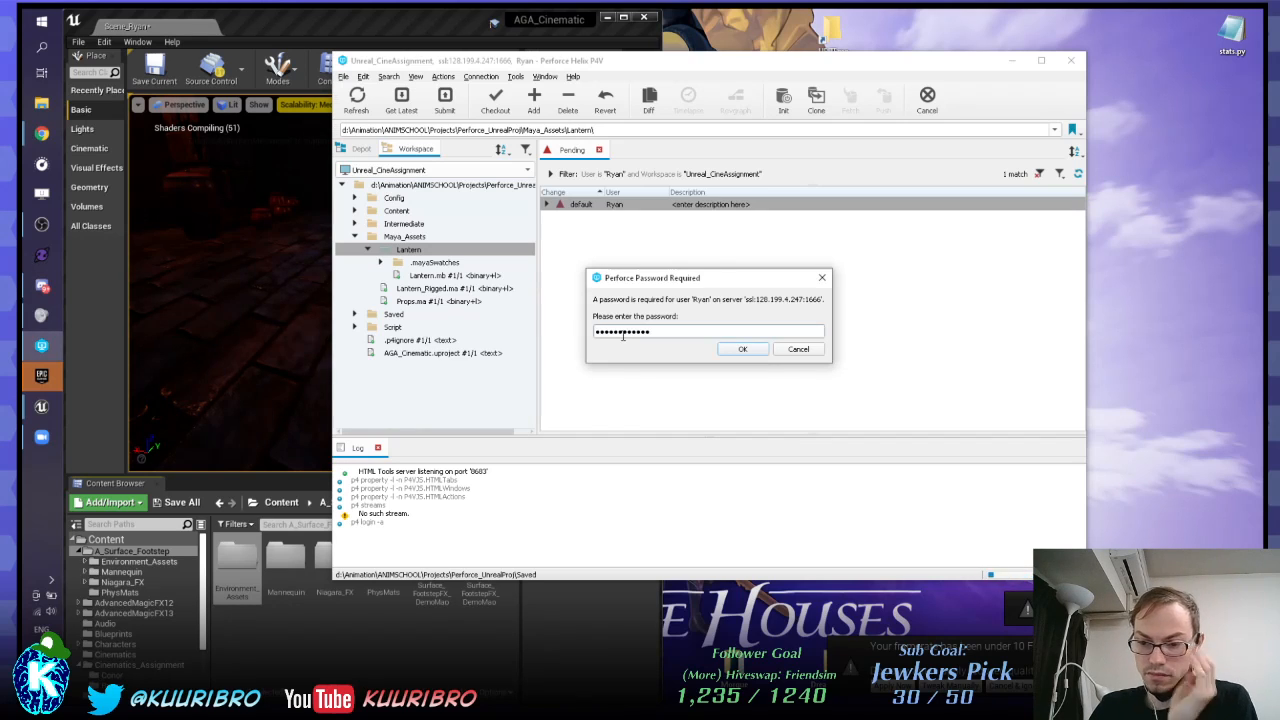
pyautogui.click(742, 349)
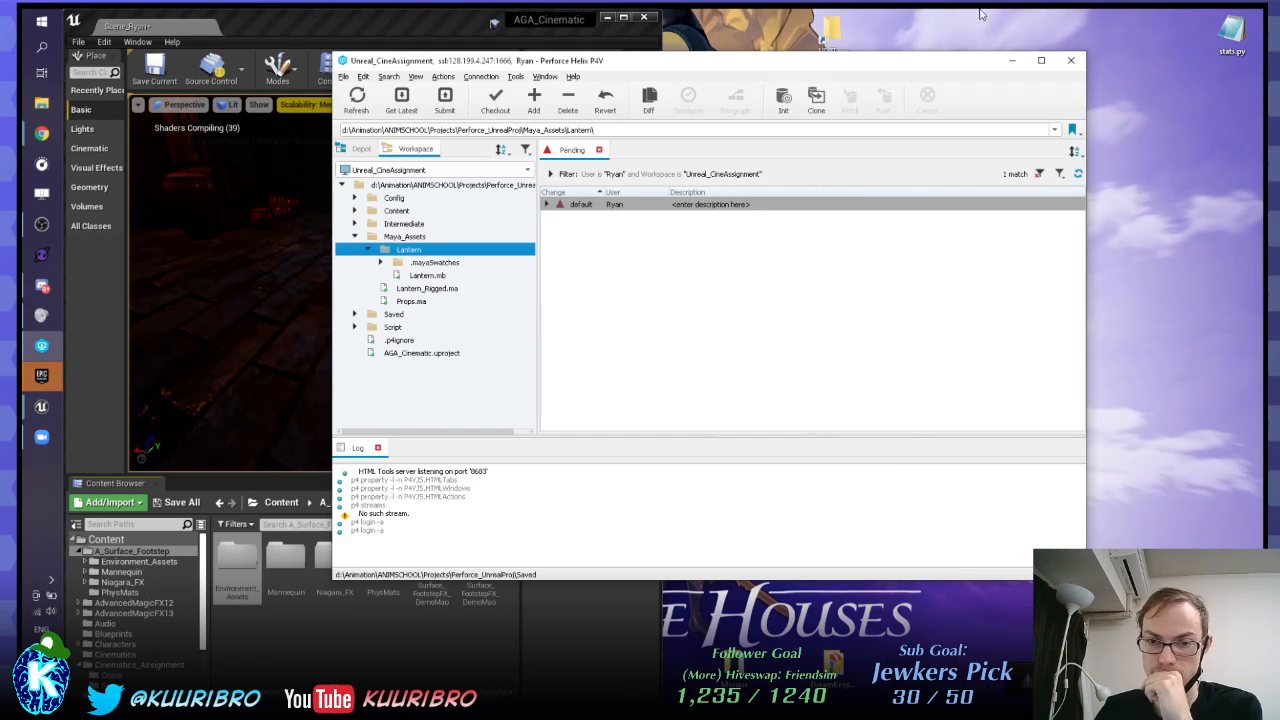
pyautogui.click(1011, 60)
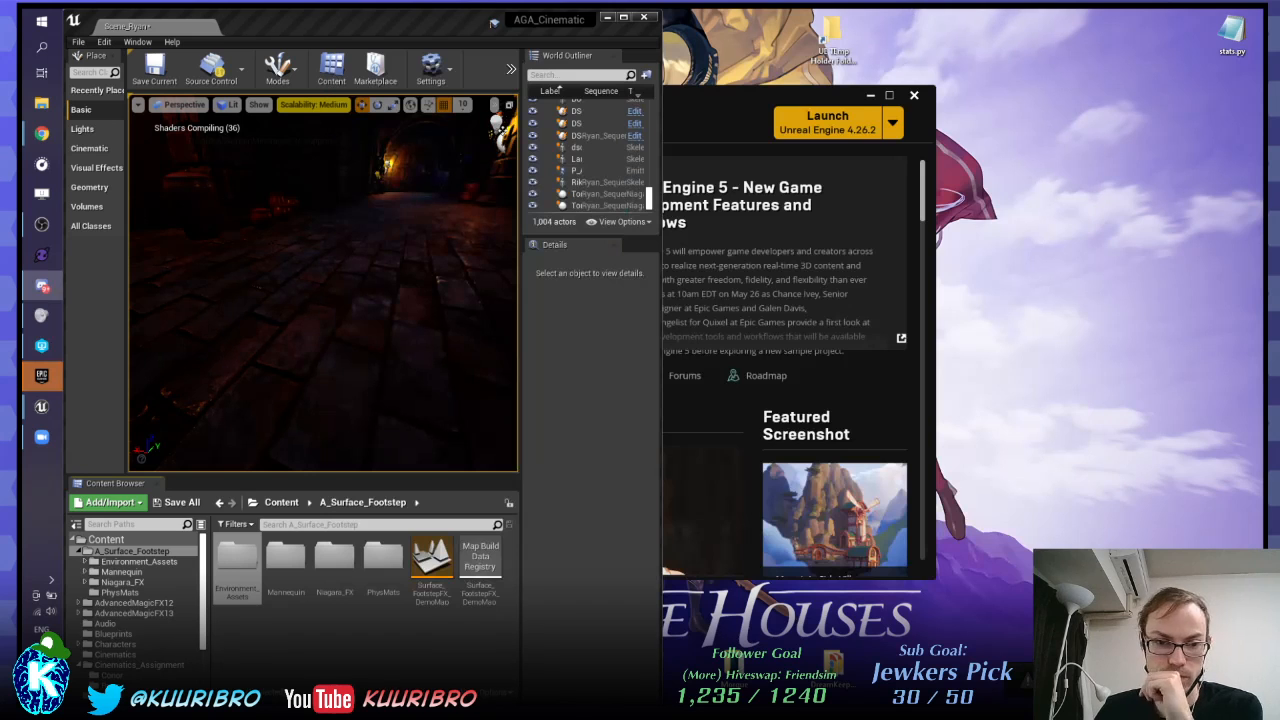
# Step: Show the leftover Environment_Assets folder in File Explorer, delete it from A_Surface_Footstep on disk, and move the Explorer window aside
pyautogui.moveTo(392, 162); pyautogui.dragTo(442, 124, button='right')
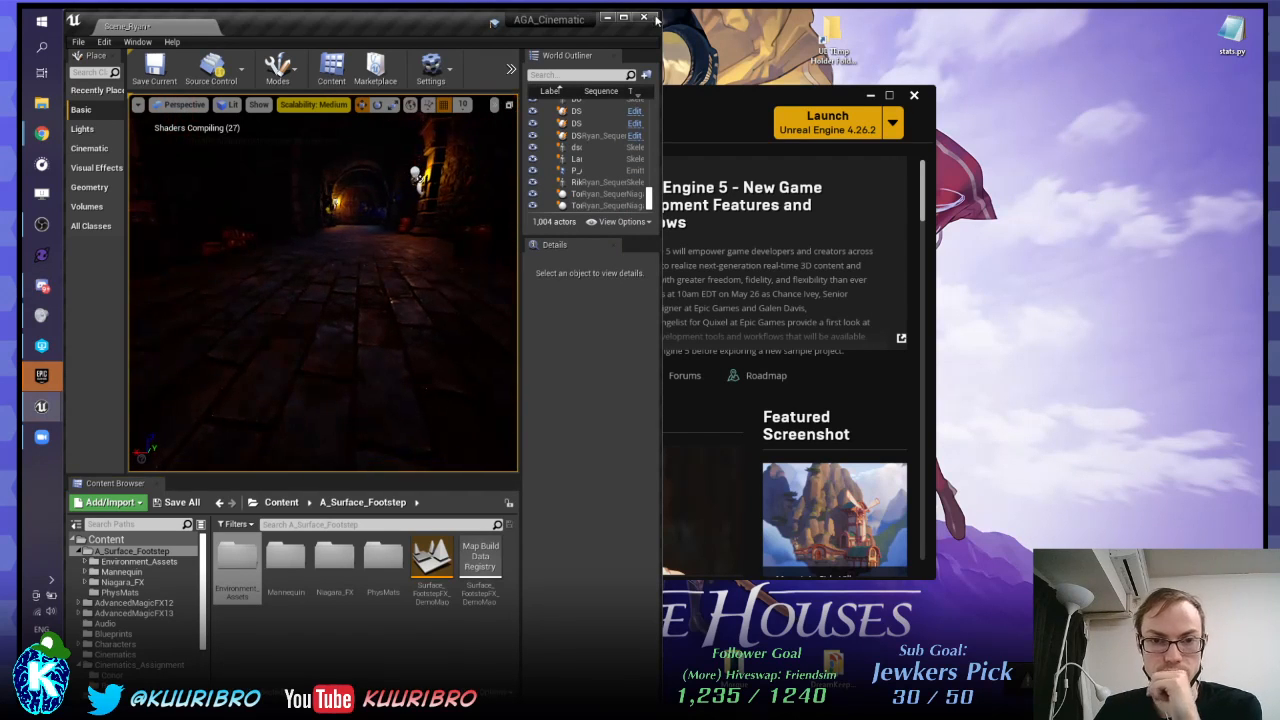
pyautogui.moveTo(420, 178); pyautogui.dragTo(504, 182, button='right')
pyautogui.rightClick(232, 550)
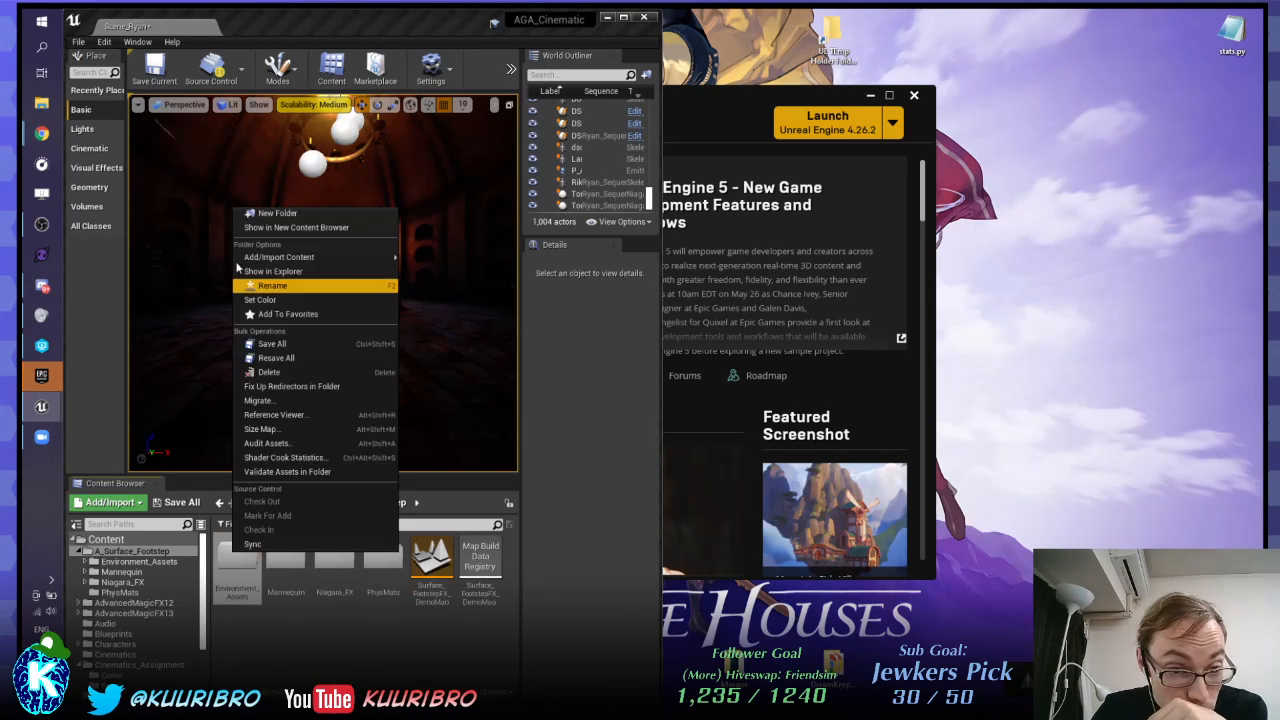
pyautogui.click(276, 272)
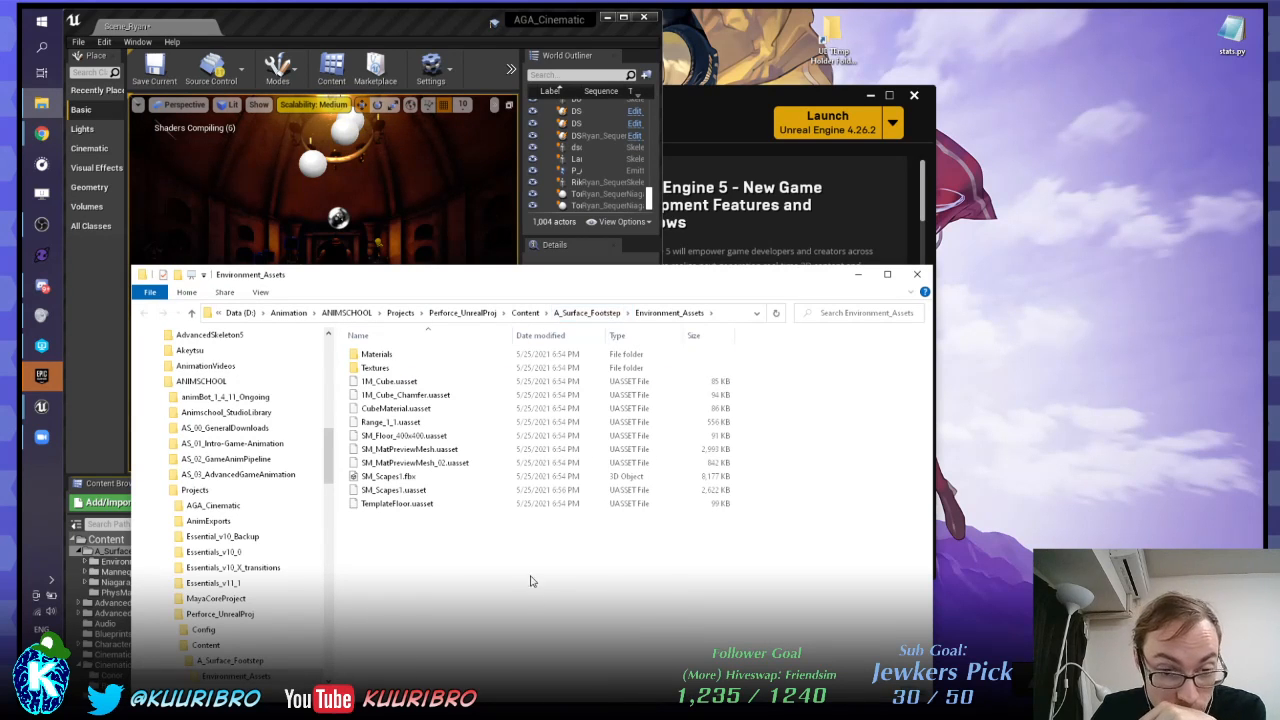
pyautogui.click(591, 314)
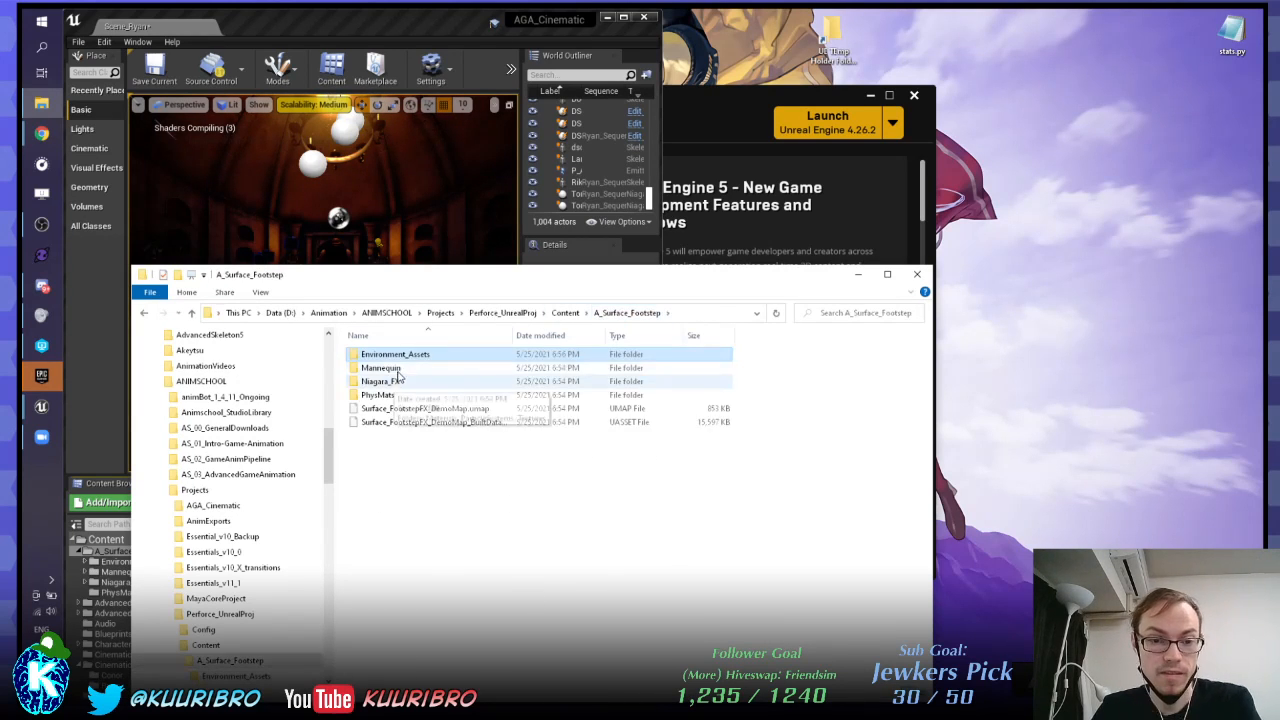
pyautogui.press('Delete')
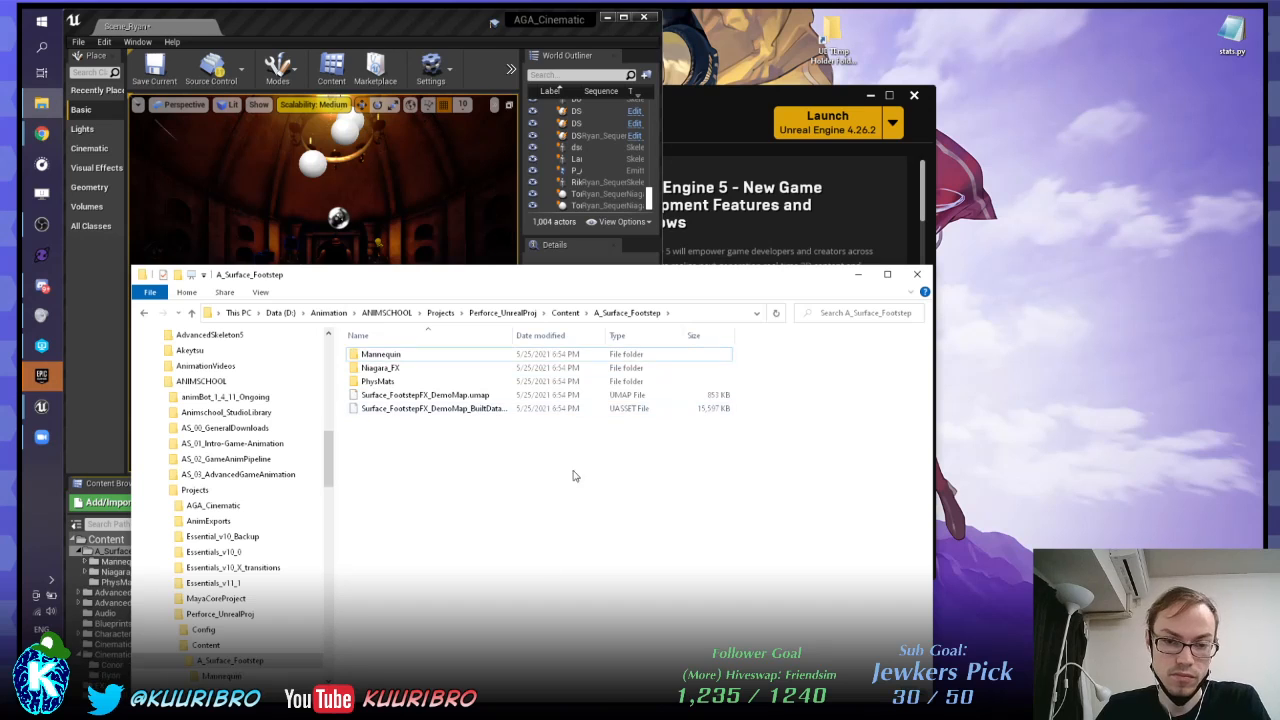
pyautogui.moveTo(642, 279); pyautogui.dragTo(1060, 345)
# Step: Examine the TombDust_Gravel effect and its surroundings at the open tomb in the level
pyautogui.moveTo(335, 400)
pyautogui.mouseDown(button='right')
pyautogui.moveTo(375, 420)
pyautogui.moveTo(375, 380)
pyautogui.moveTo(400, 410)
pyautogui.moveTo(290, 370)
pyautogui.moveTo(300, 410)
pyautogui.moveTo(350, 440)
pyautogui.moveTo(360, 435)
pyautogui.moveTo(330, 415)
pyautogui.moveTo(350, 392)
pyautogui.mouseUp(button='right')
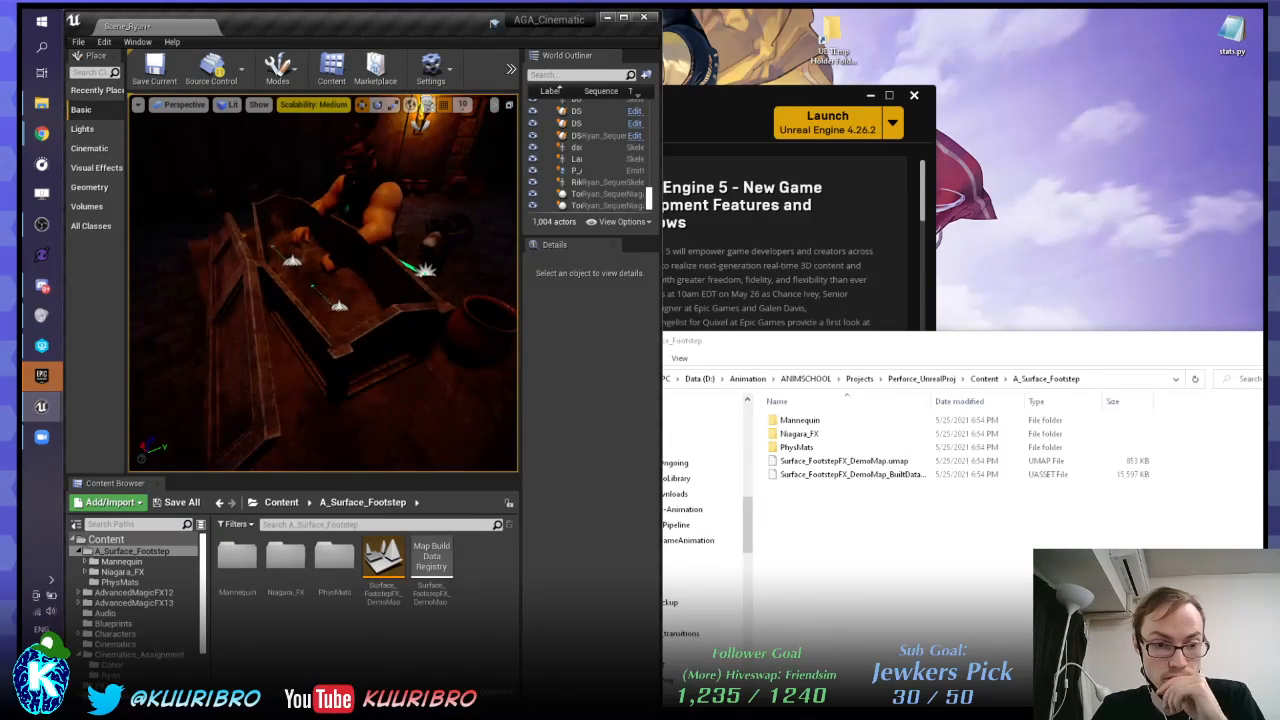
pyautogui.click(339, 306)
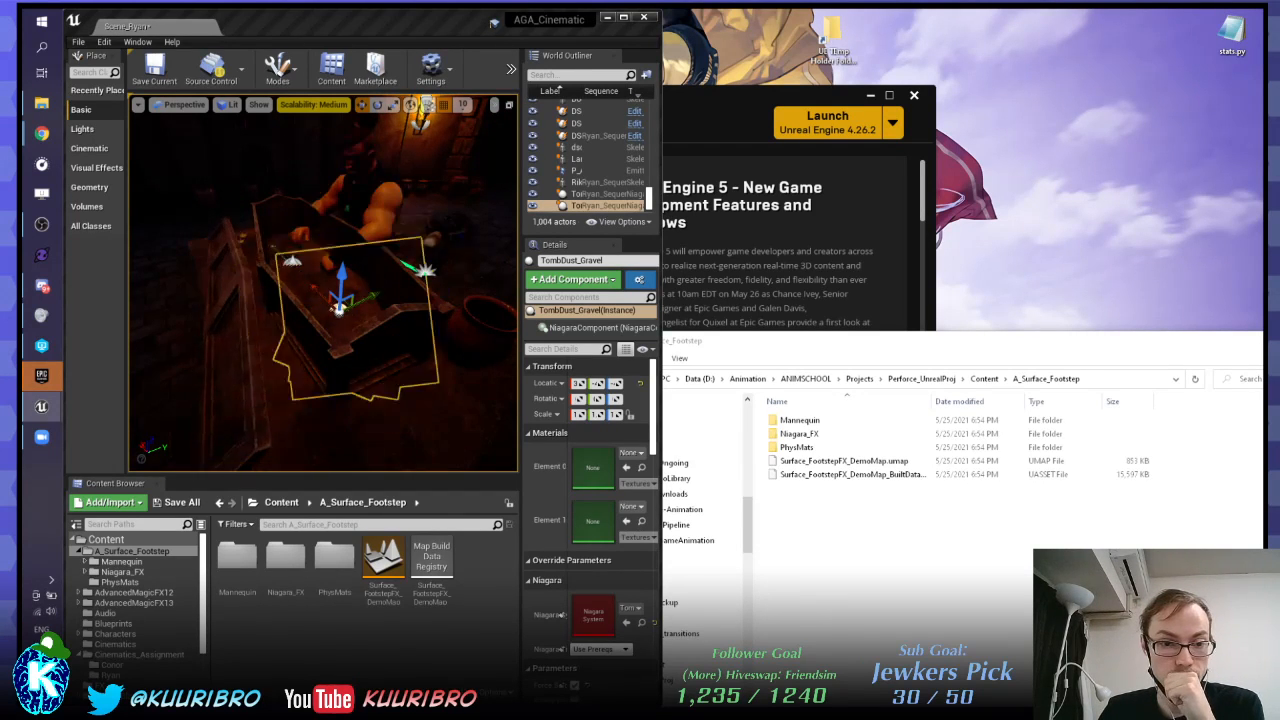
pyautogui.click(440, 200)
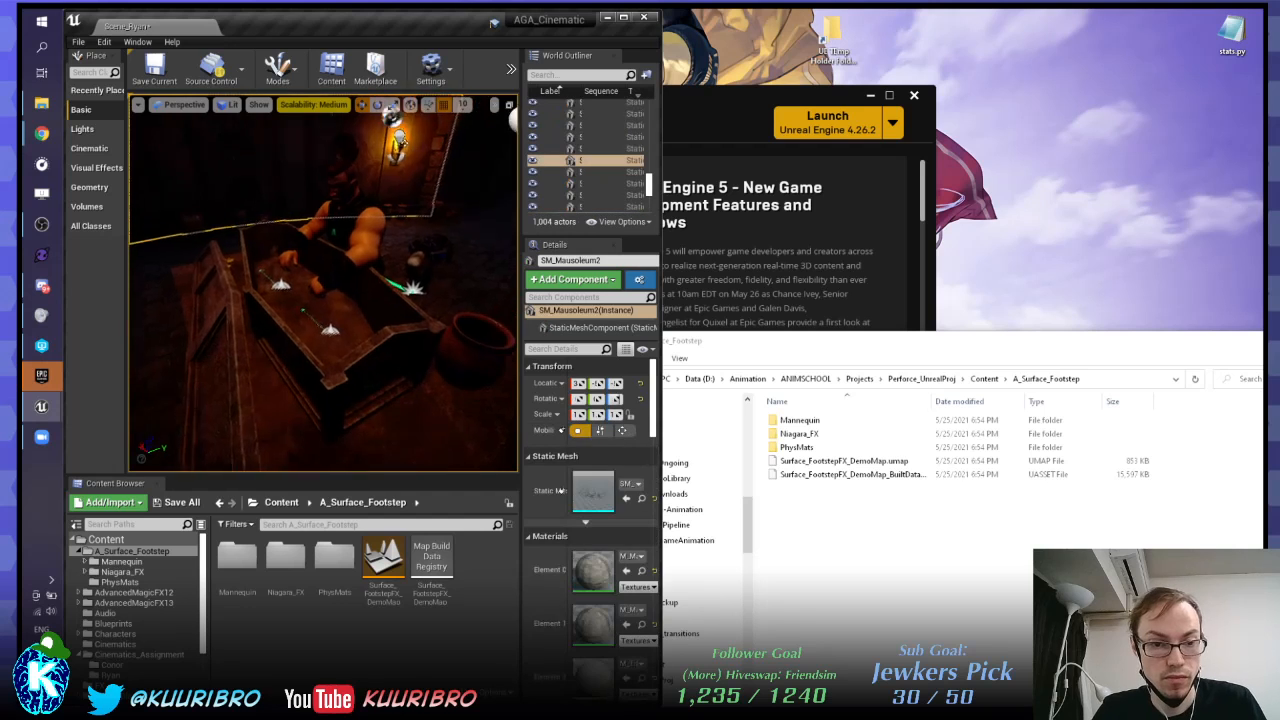
pyautogui.moveTo(323, 283); pyautogui.dragTo(355, 283, button='right')
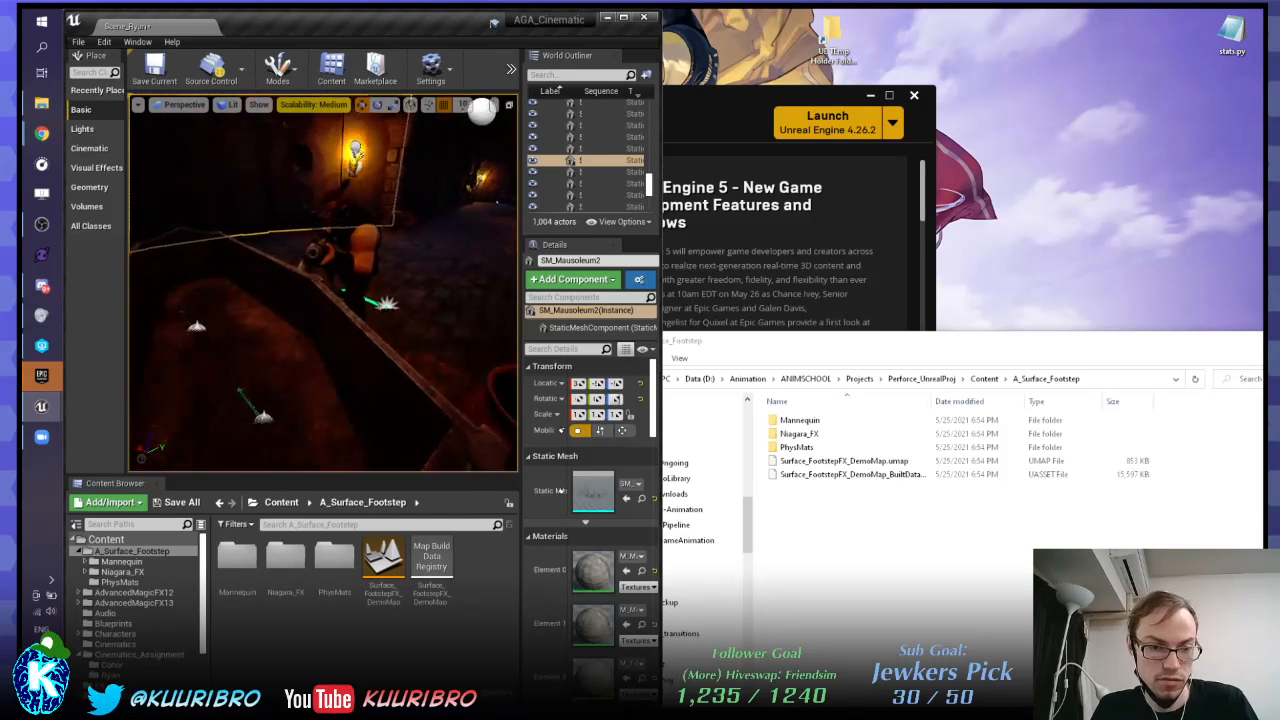
# Step: Open the TombDust_Dirt Niagara system from the Cinematics_Assignment content and move its editor window so the Selection details fit on screen
pyautogui.doubleClick(285, 558)
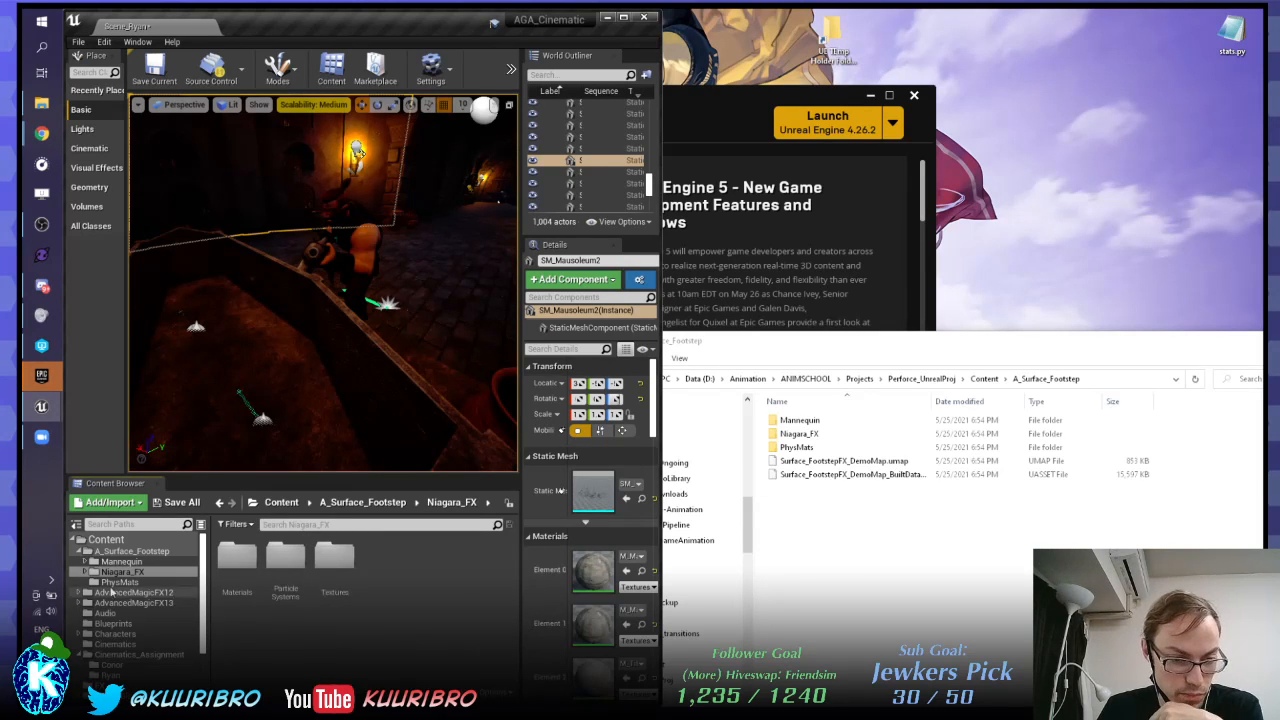
pyautogui.click(133, 662)
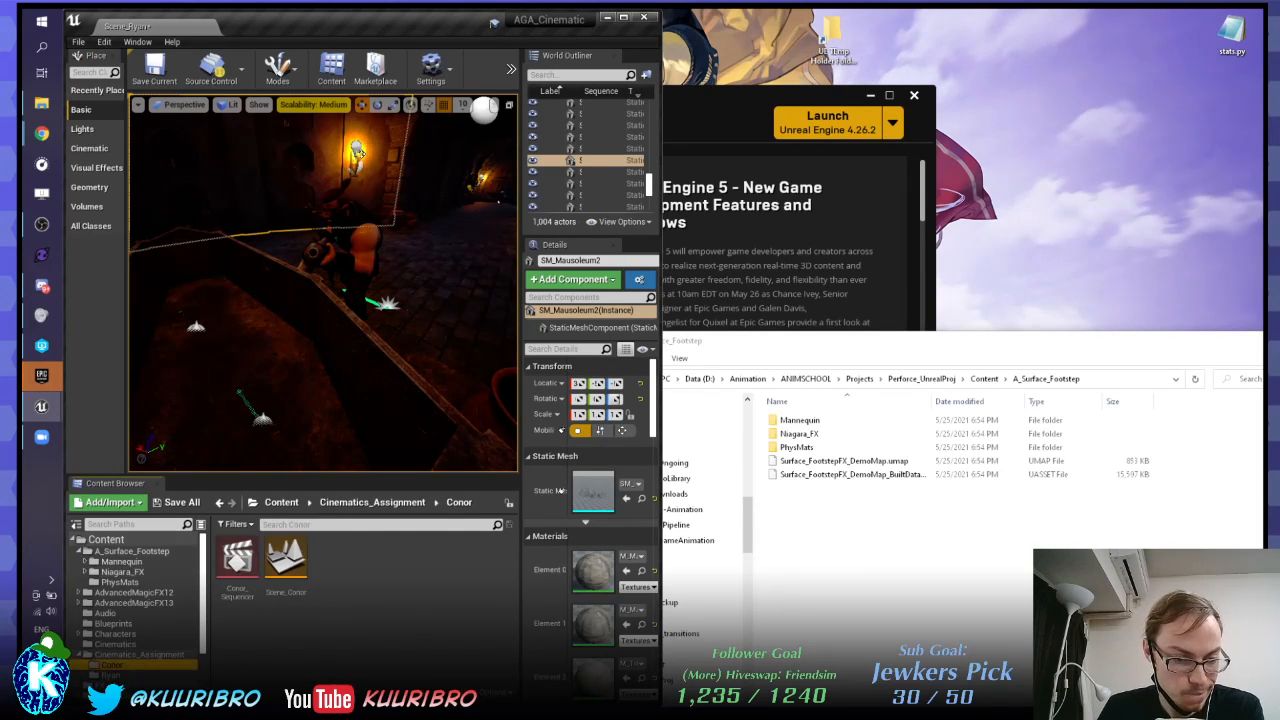
pyautogui.click(110, 675)
pyautogui.doubleClick(429, 562)
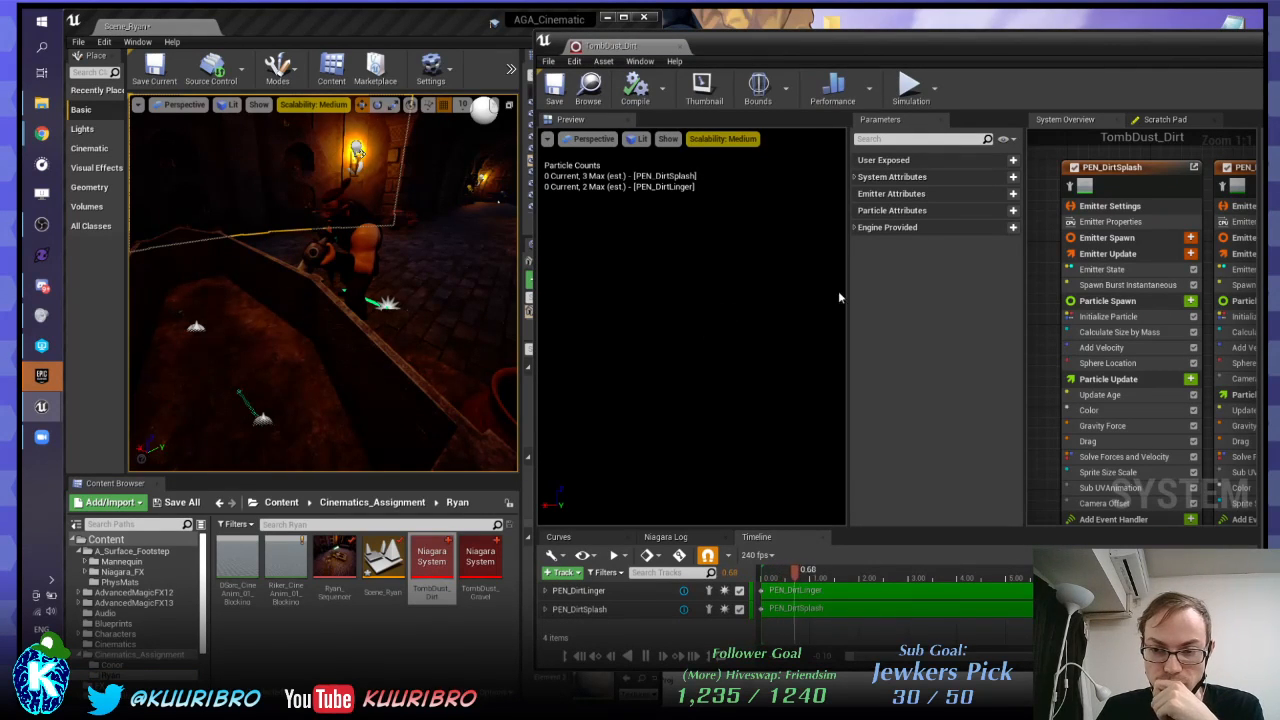
pyautogui.moveTo(1055, 297); pyautogui.dragTo(1021, 220, button='right')
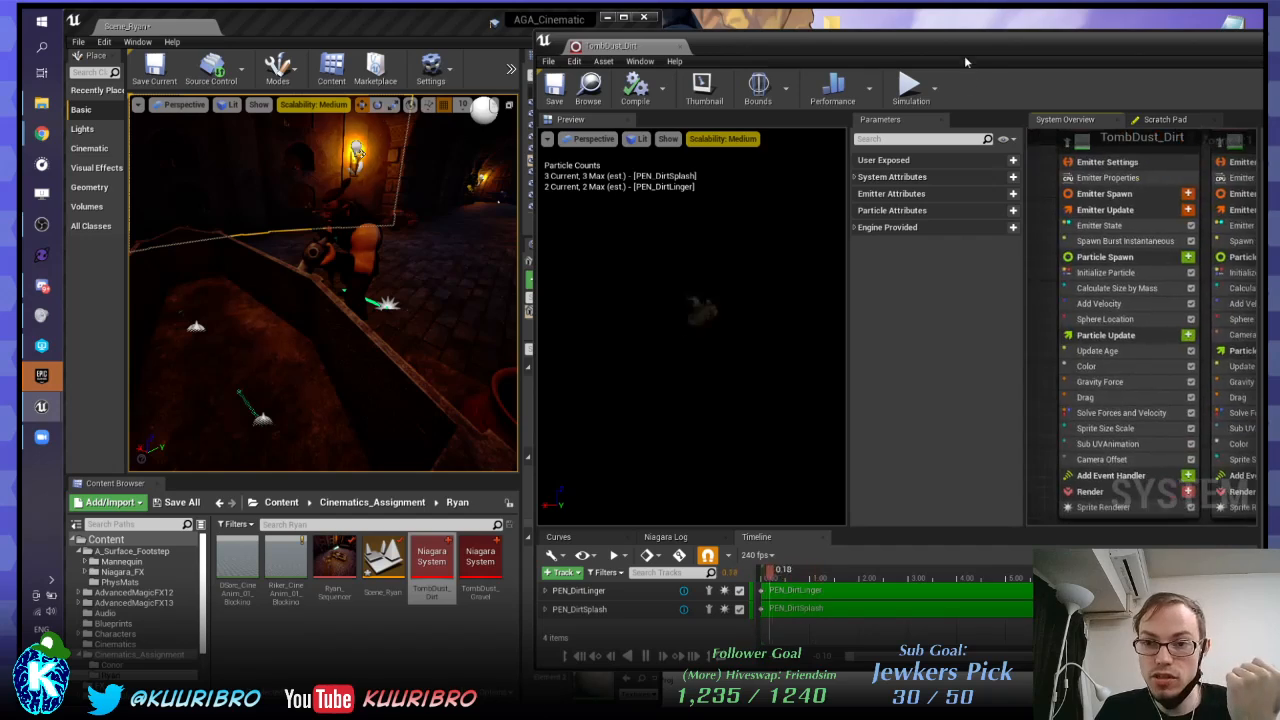
pyautogui.moveTo(964, 50); pyautogui.dragTo(820, 12)
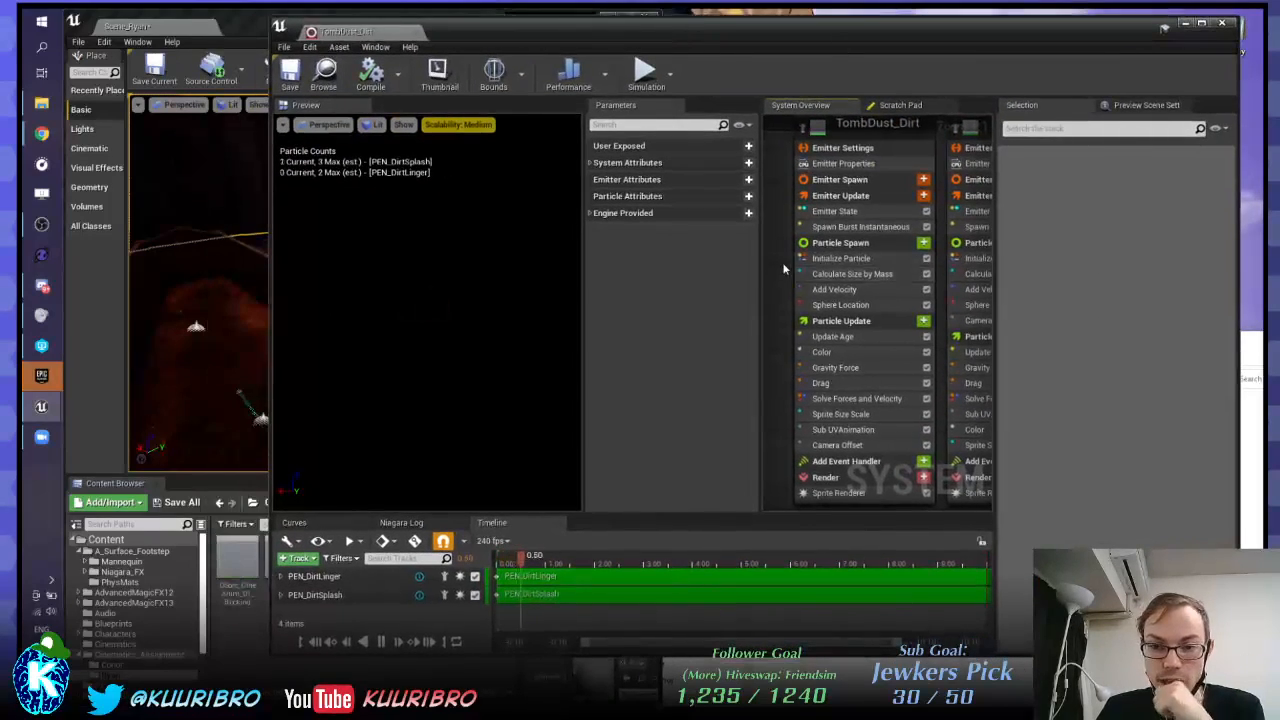
# Step: Review the PEN_DirtSplash emitter's module stack, inspecting the Gravity Force and Sprite Size Scale settings
pyautogui.moveTo(793, 255); pyautogui.dragTo(771, 385, button='right')
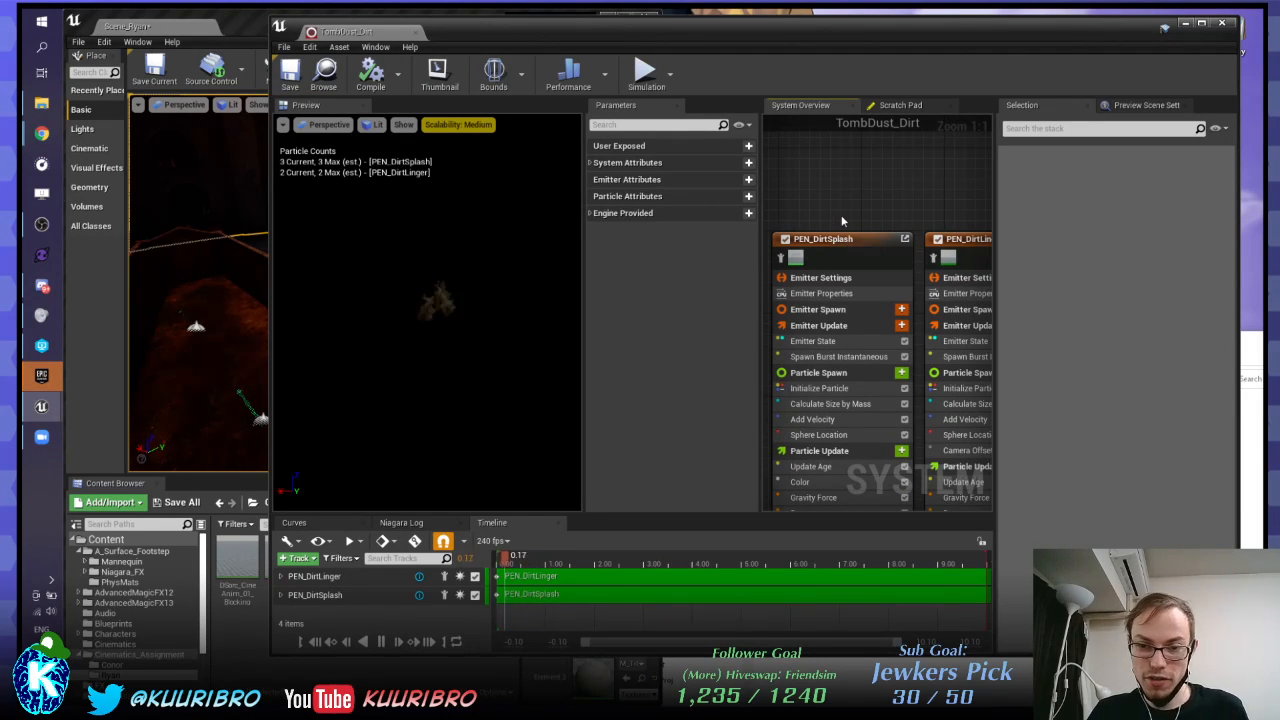
pyautogui.moveTo(815, 208); pyautogui.dragTo(849, 128, button='right')
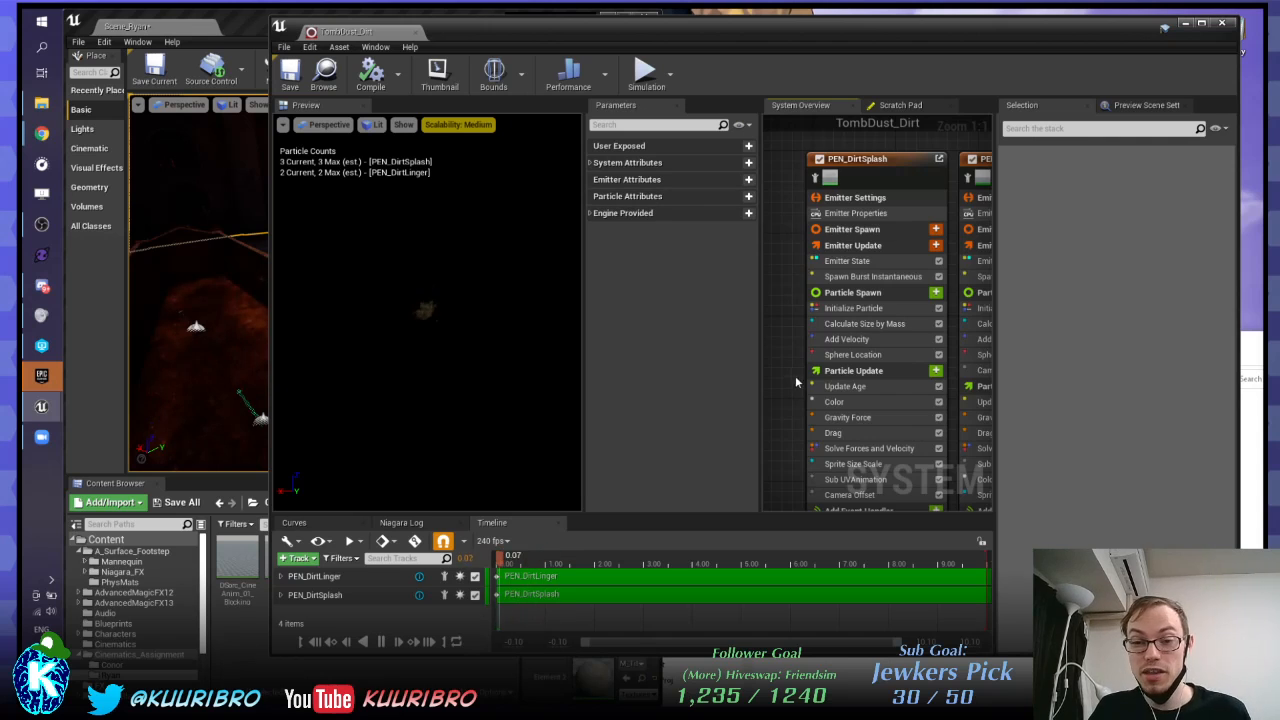
pyautogui.moveTo(796, 379); pyautogui.dragTo(801, 281, button='right')
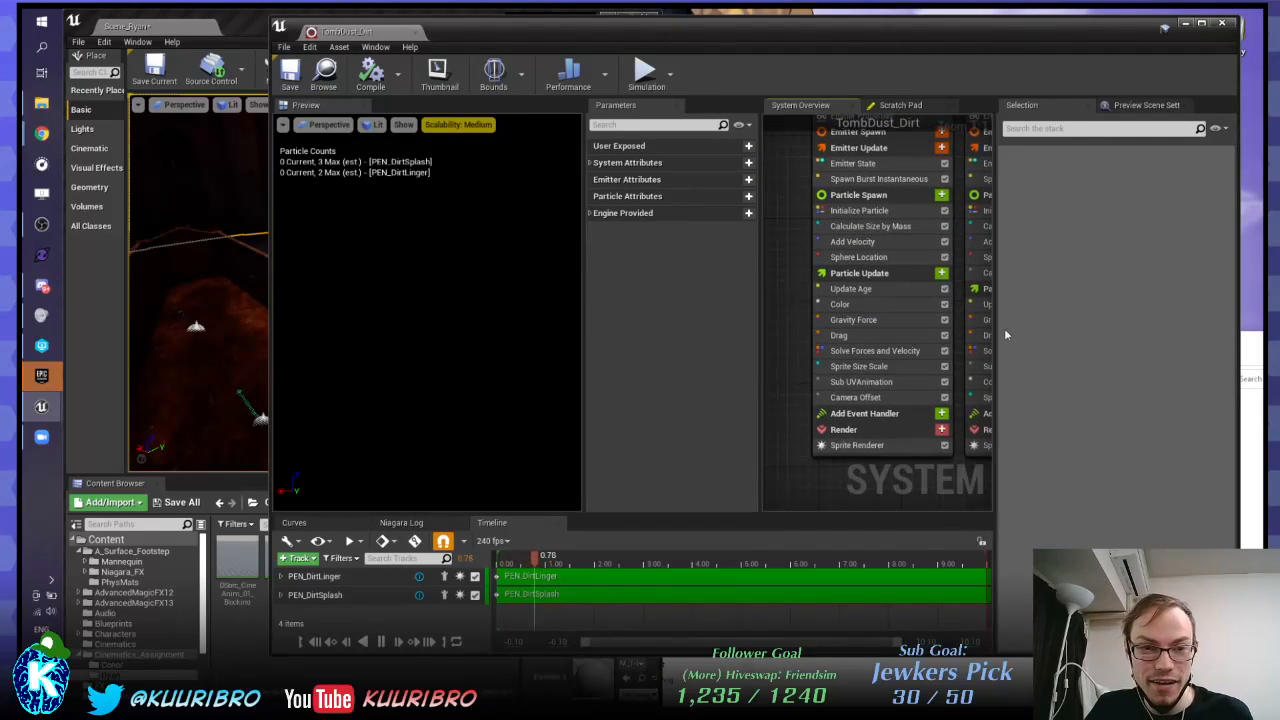
pyautogui.moveTo(795, 326); pyautogui.dragTo(777, 341, button='right')
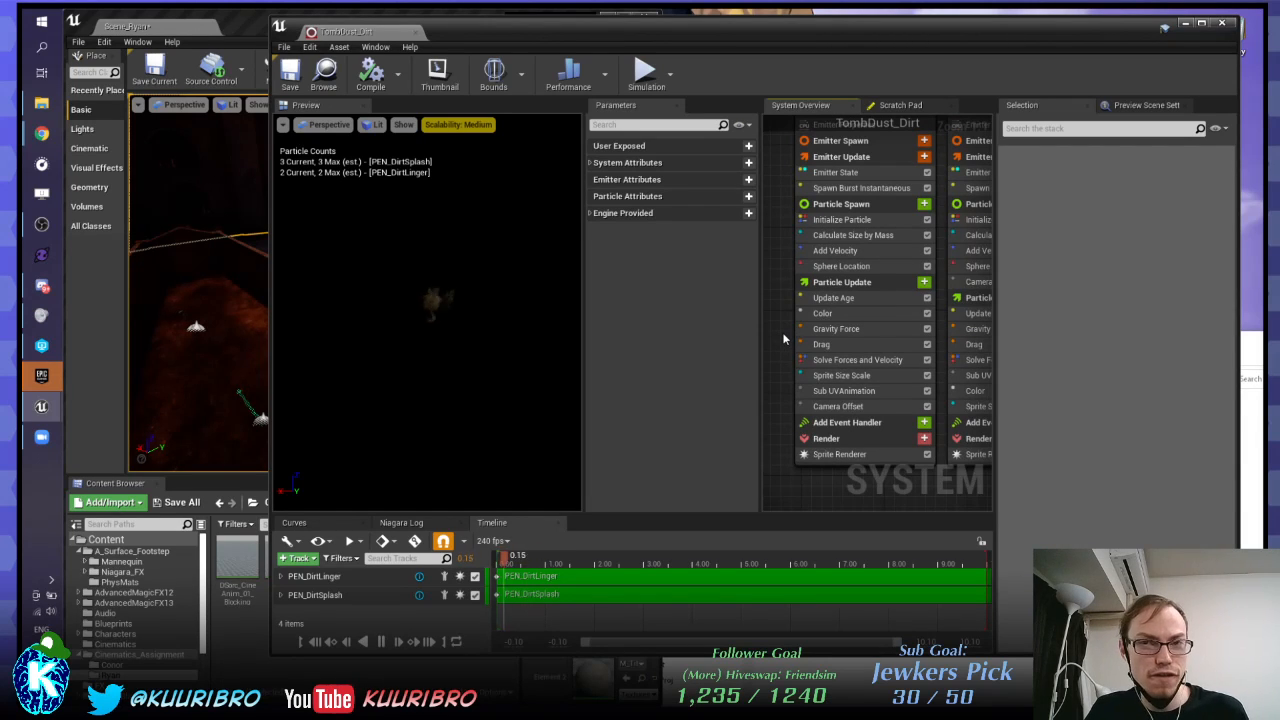
pyautogui.click(840, 330)
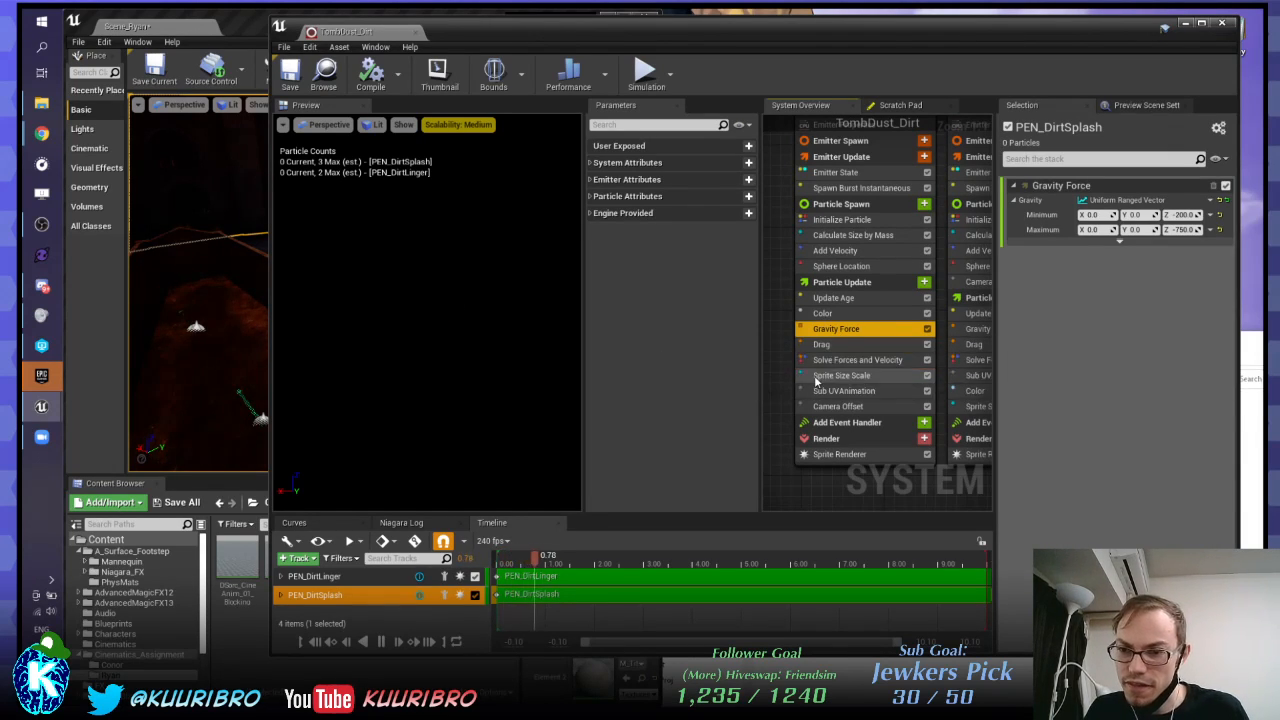
pyautogui.click(830, 376)
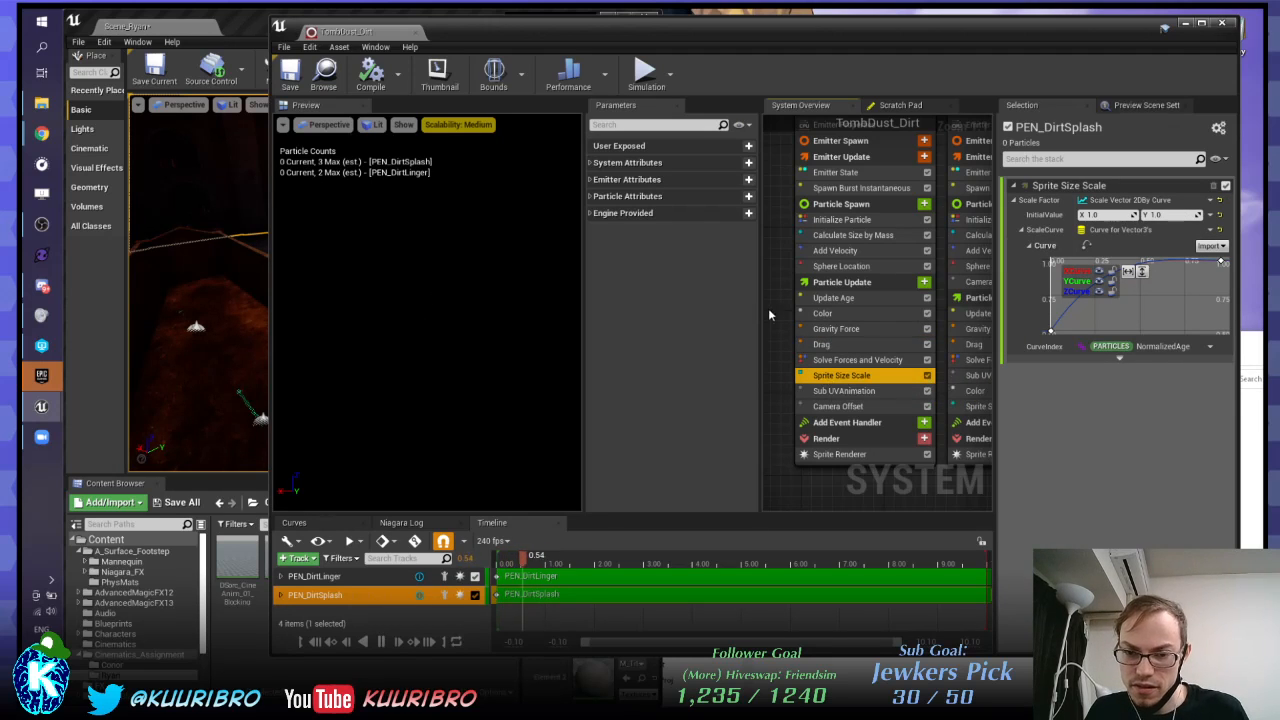
# Step: Review the Color, Drag and Gravity Force modules in the PEN_DirtSplash emitter's Particle Update stack
pyautogui.moveTo(788, 289); pyautogui.dragTo(765, 312, button='right')
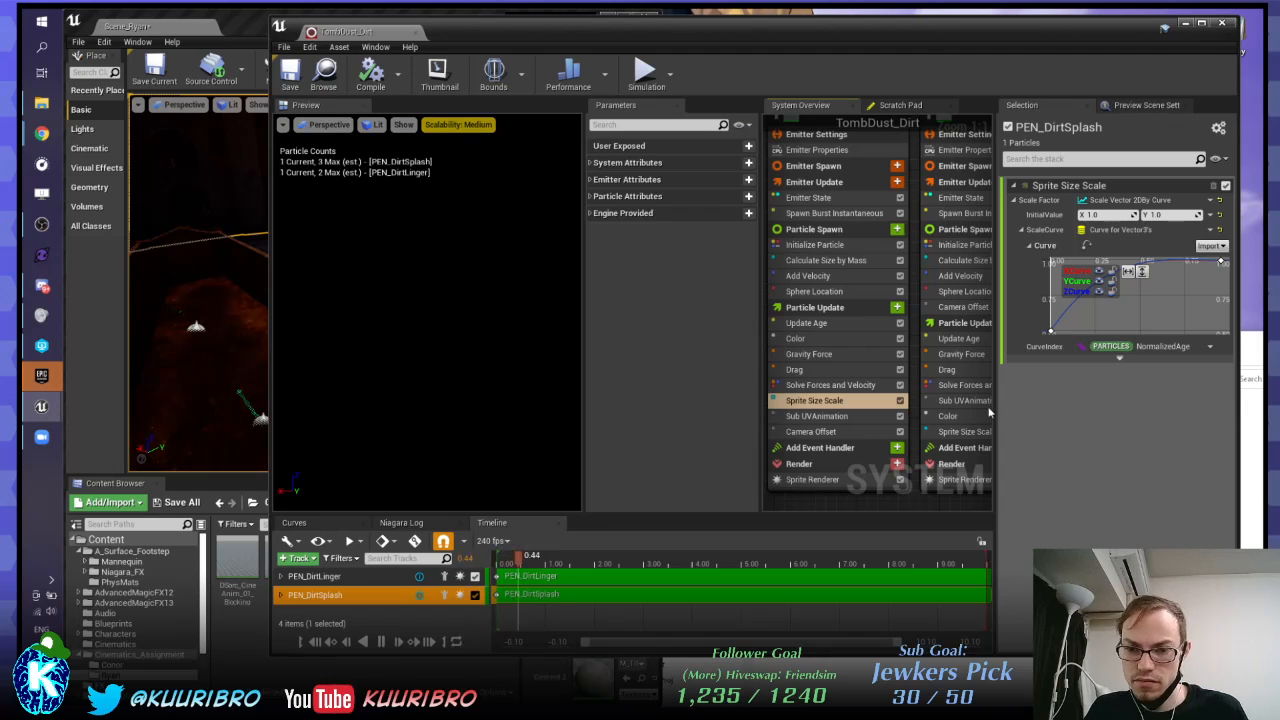
pyautogui.click(806, 323)
pyautogui.click(796, 338)
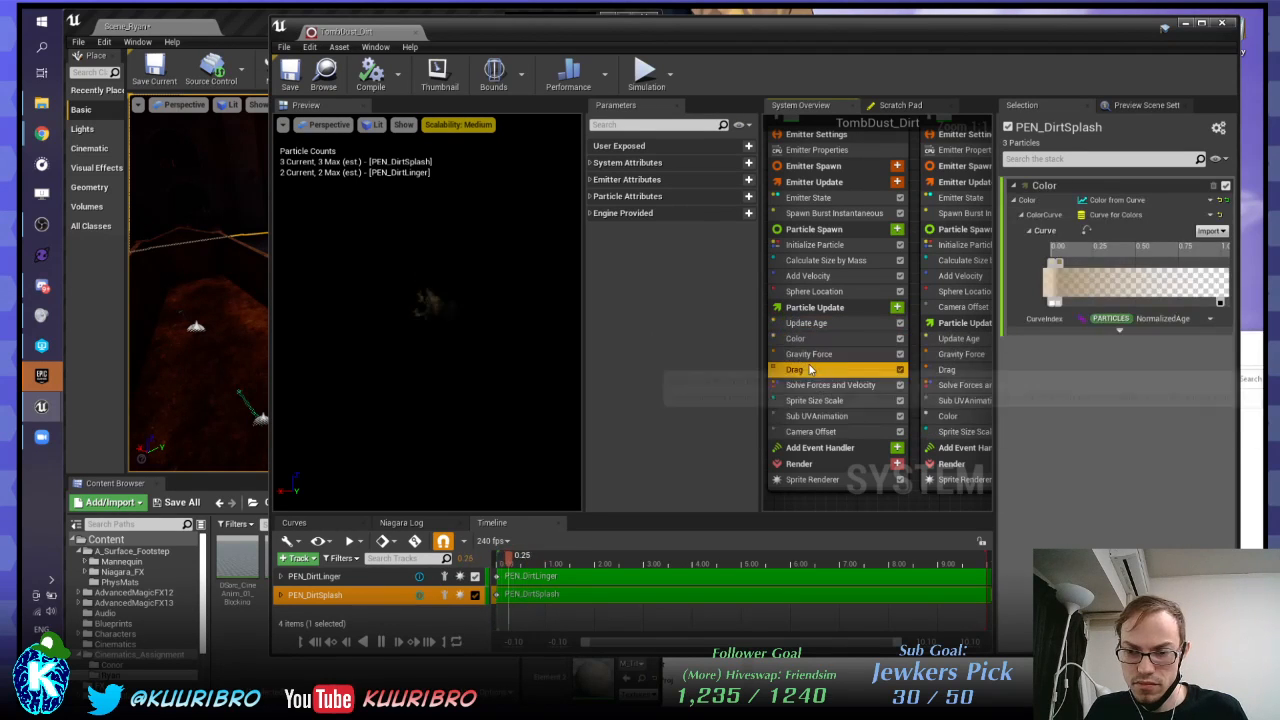
pyautogui.click(795, 369)
pyautogui.click(818, 354)
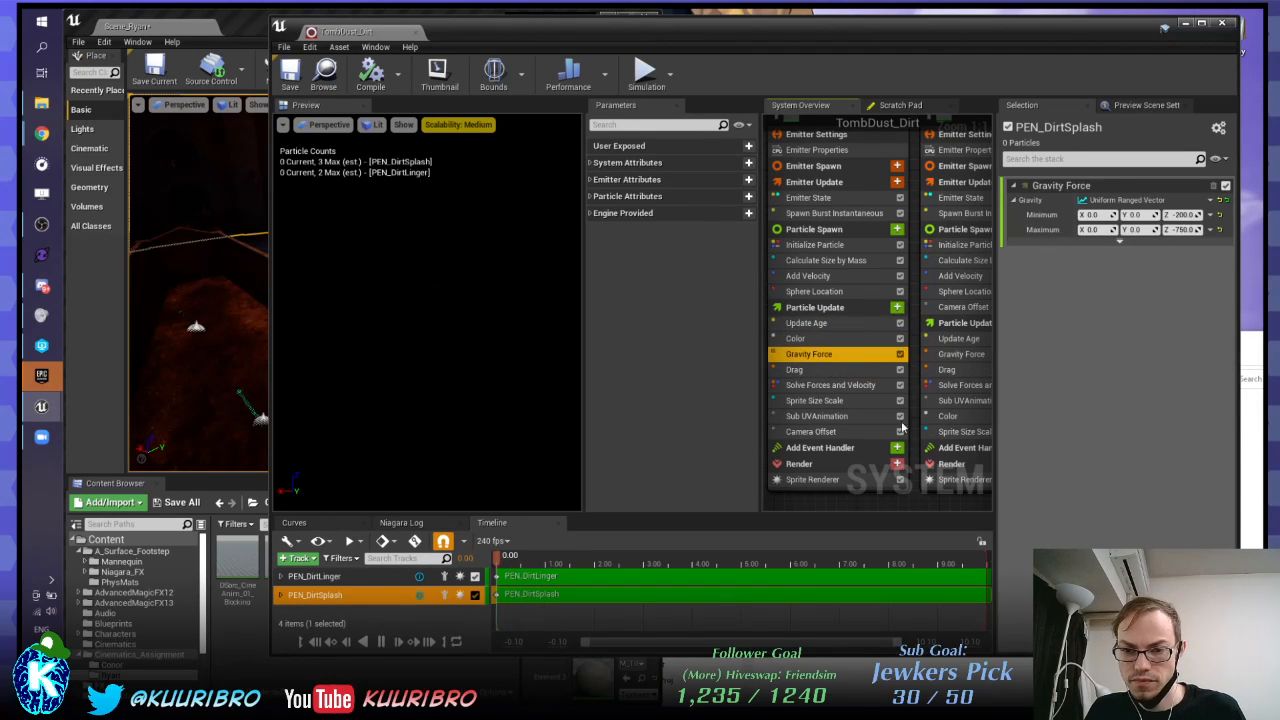
# Step: Inspect the PEN_DirtLinger emitter's Particle Update modules from Gravity Force and Drag through Sub UVAnimation and Color
pyautogui.click(943, 353)
pyautogui.moveTo(906, 506); pyautogui.dragTo(753, 465, button='right')
pyautogui.moveTo(938, 184); pyautogui.dragTo(970, 212, button='right')
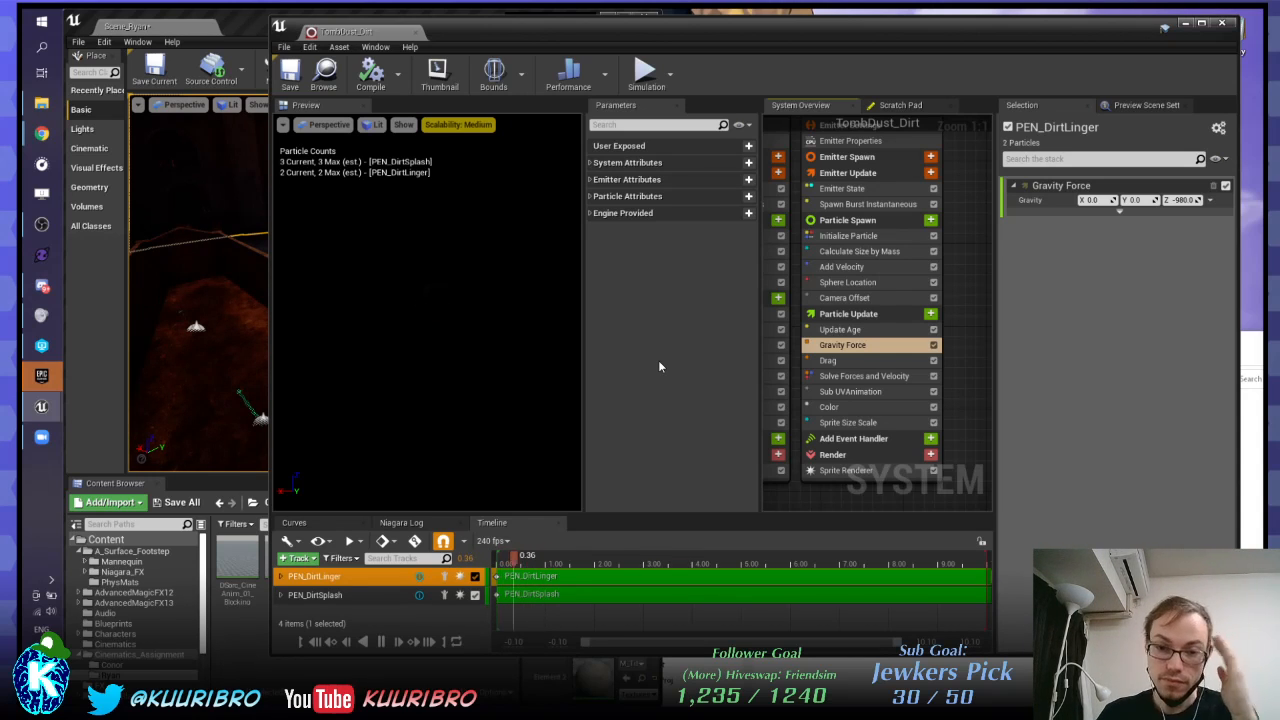
pyautogui.click(829, 361)
pyautogui.click(836, 377)
pyautogui.click(836, 391)
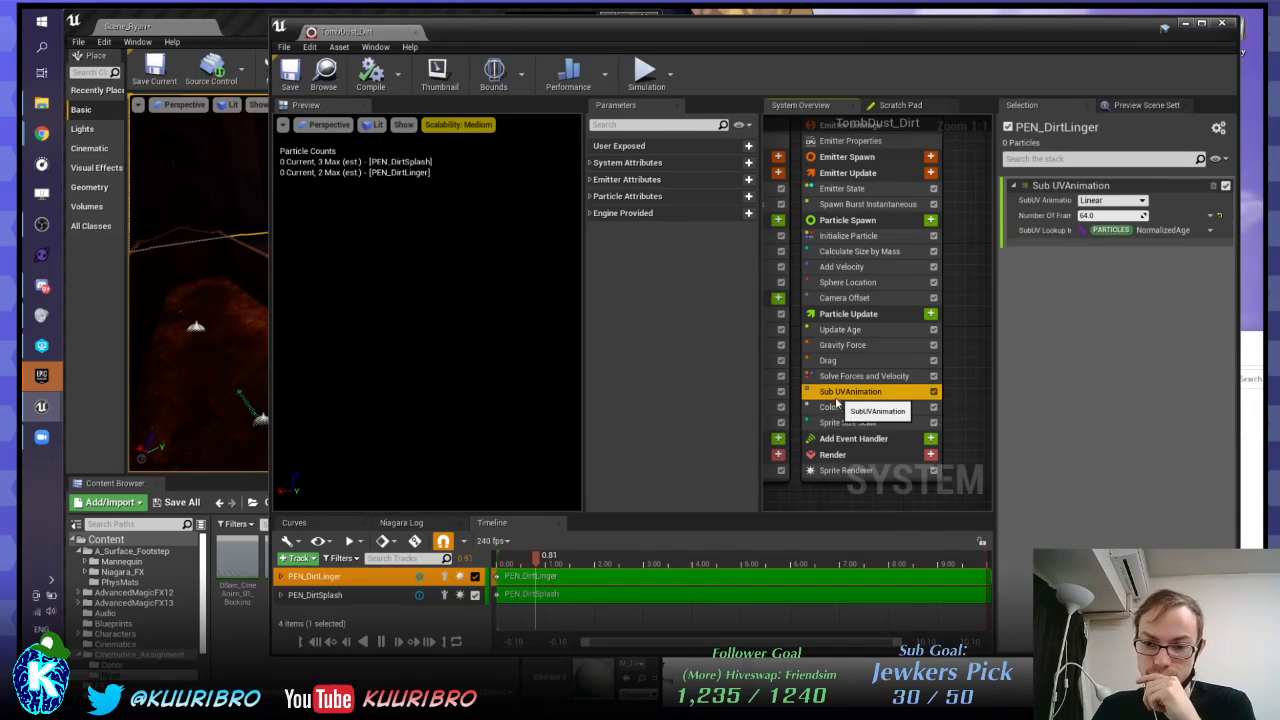
pyautogui.click(837, 407)
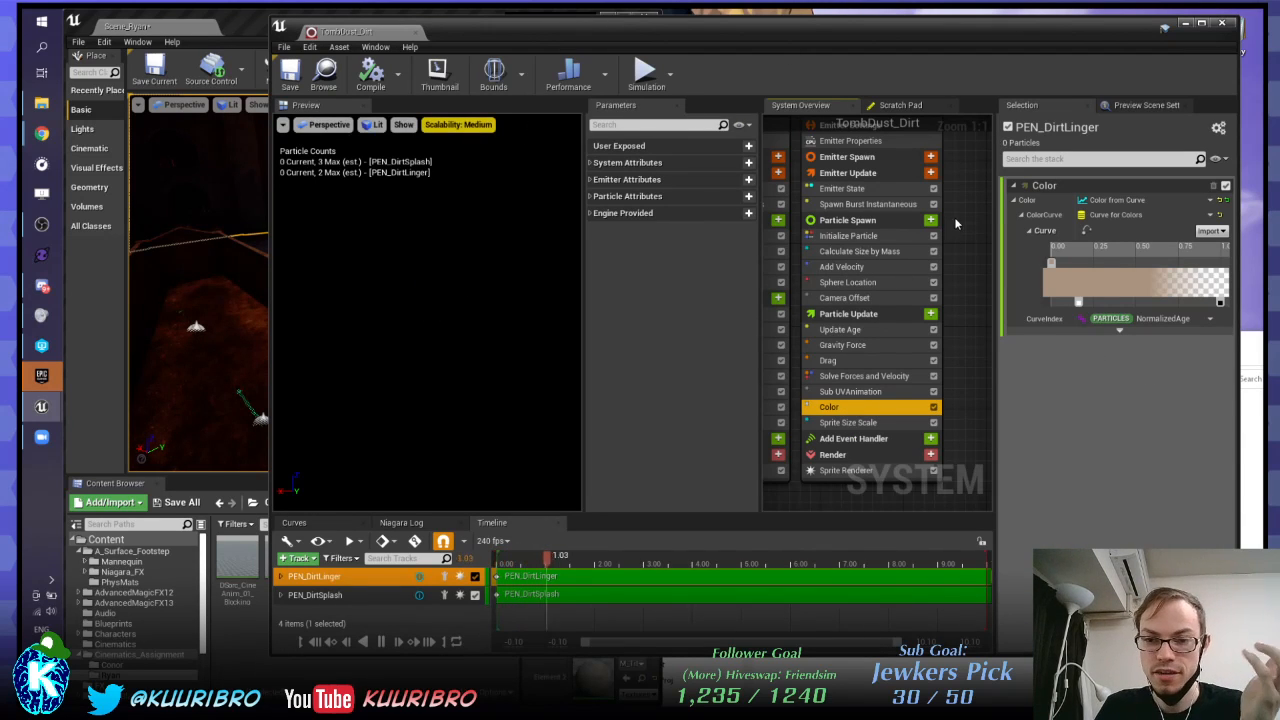
# Step: Examine PEN_DirtLinger's Emitter State, burst spawning and Particle Spawn modules, including size by mass, velocity, Sphere Location and Camera Offset
pyautogui.scroll(-5, 954, 217)
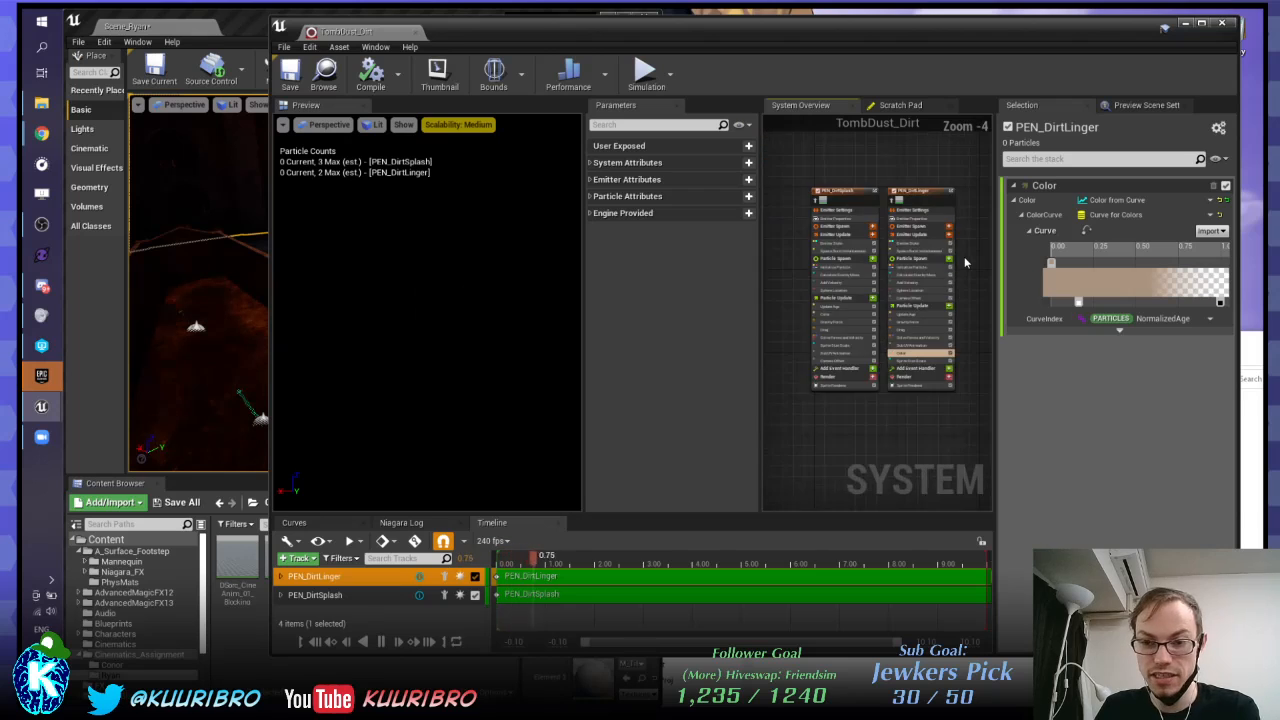
pyautogui.scroll(3, 965, 263)
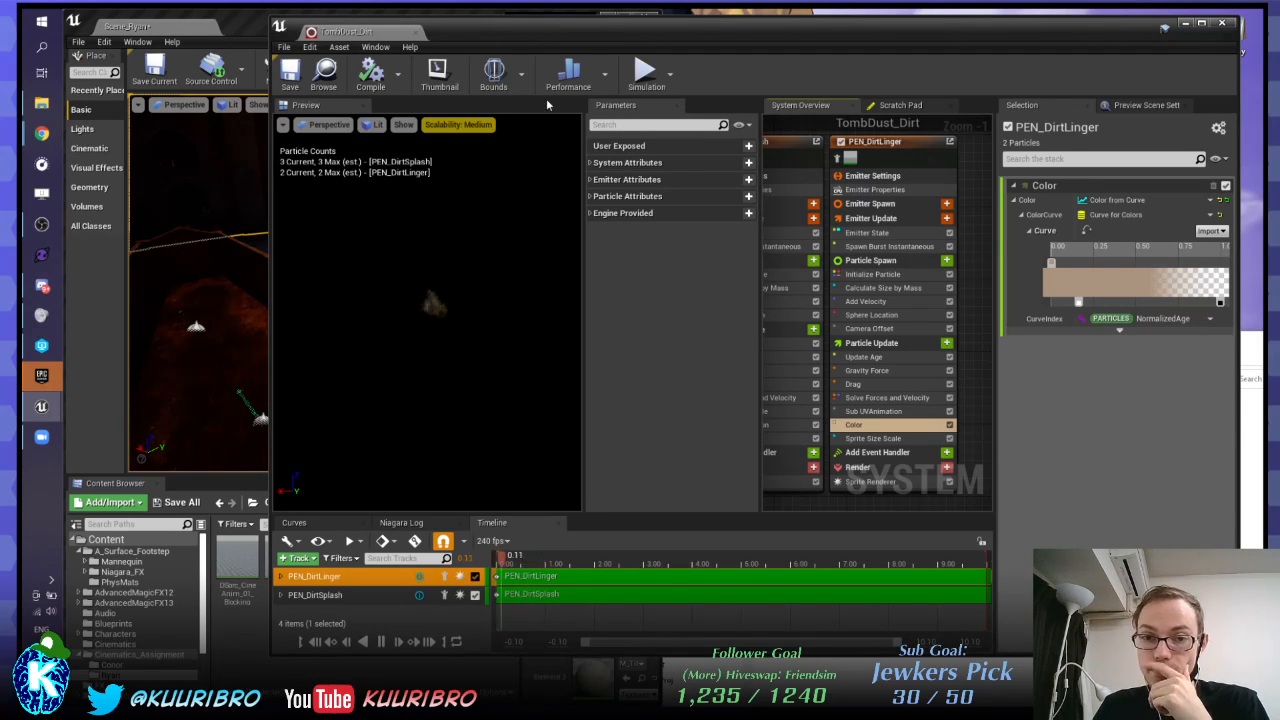
pyautogui.moveTo(974, 234); pyautogui.dragTo(971, 198, button='right')
pyautogui.scroll(1, 948, 264)
pyautogui.click(865, 267)
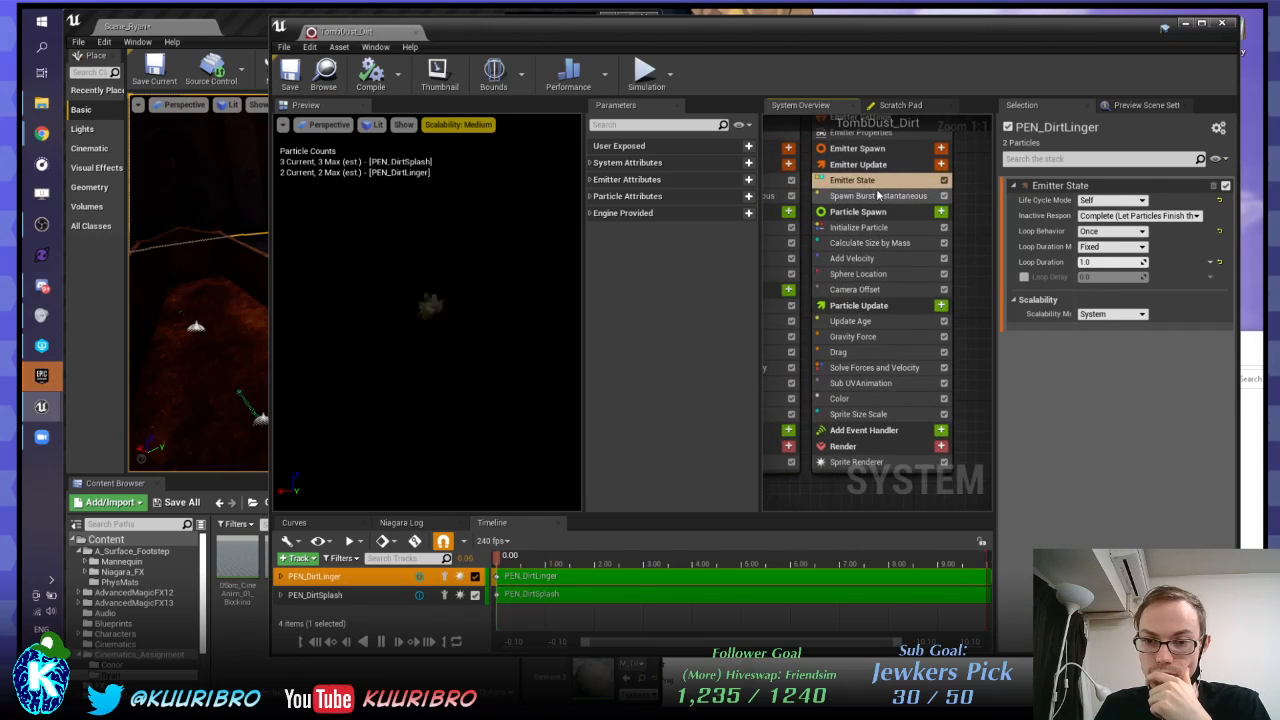
pyautogui.click(876, 196)
pyautogui.click(846, 229)
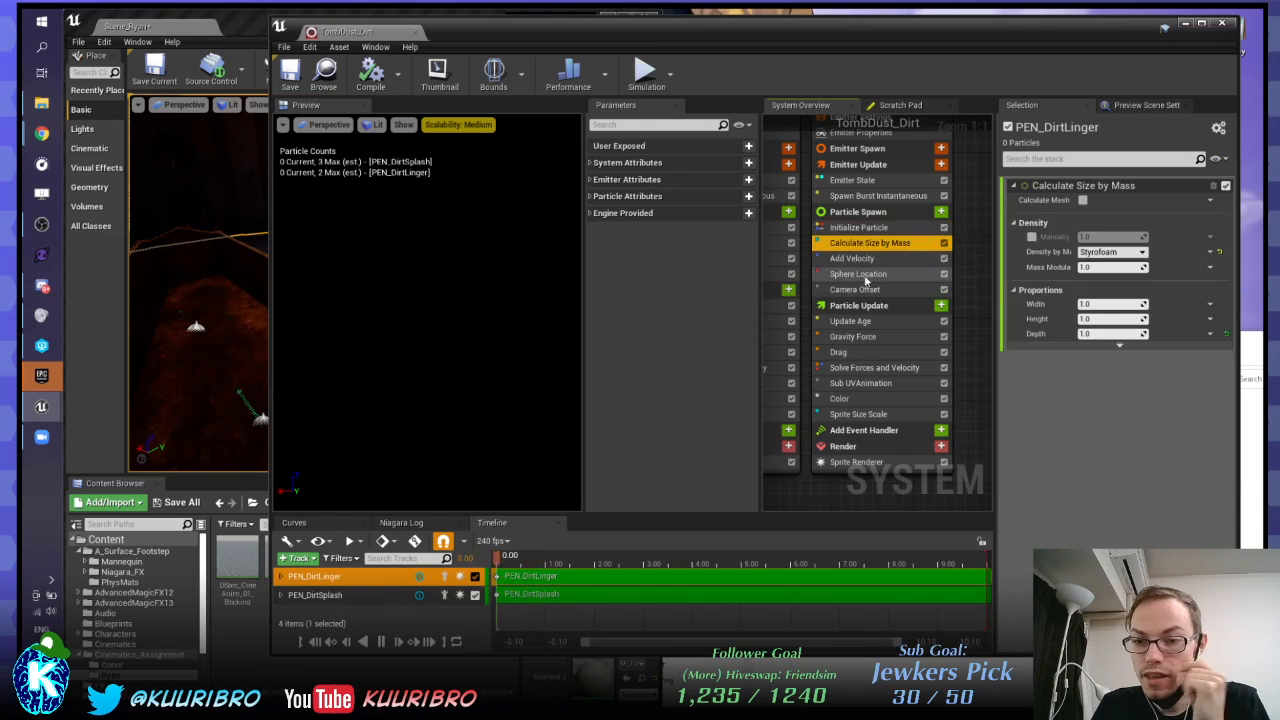
pyautogui.click(862, 259)
pyautogui.click(858, 274)
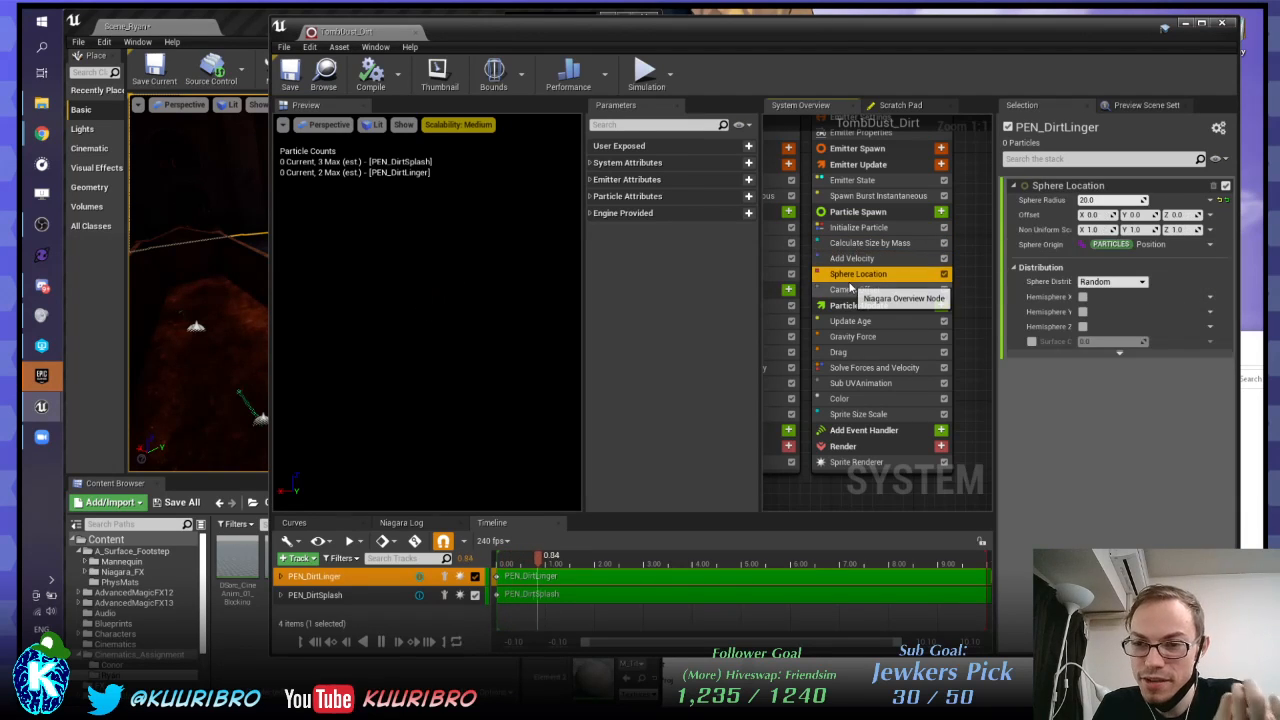
pyautogui.click(852, 289)
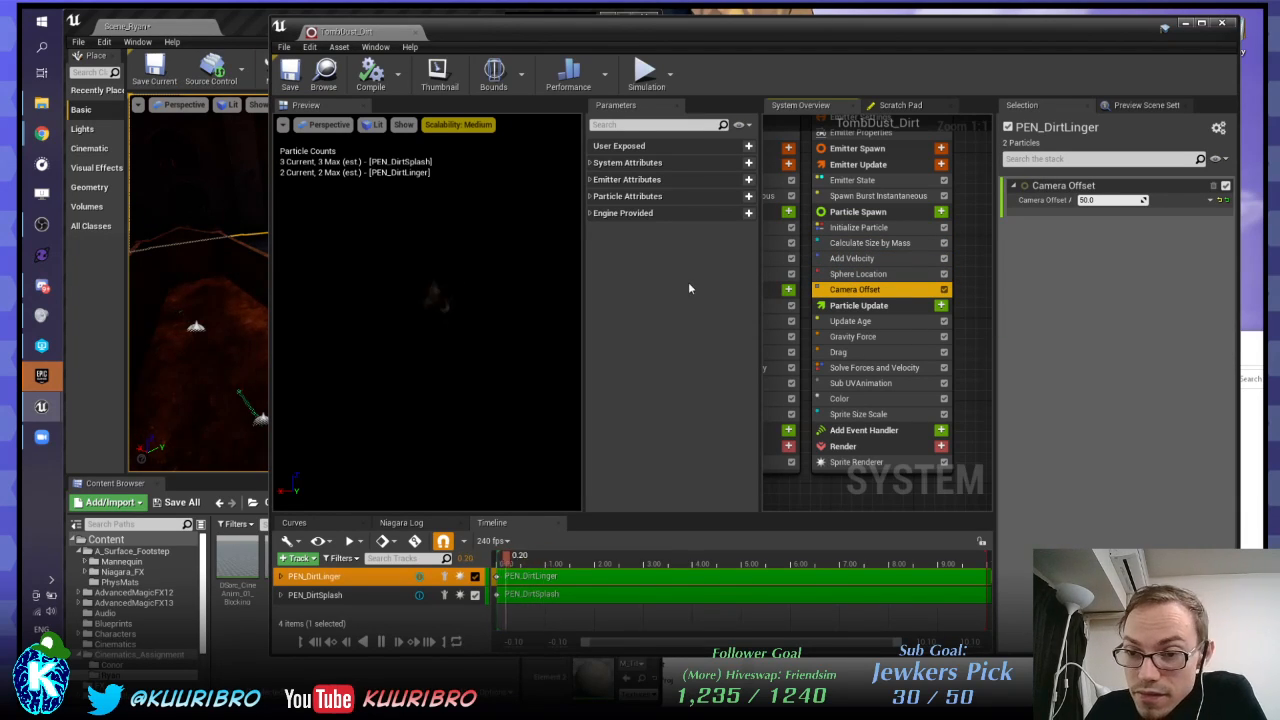
# Step: Try disabling the Kill Particles option in PEN_DirtLinger's Update Age module, and re-enable it after watching the preview
pyautogui.click(886, 318)
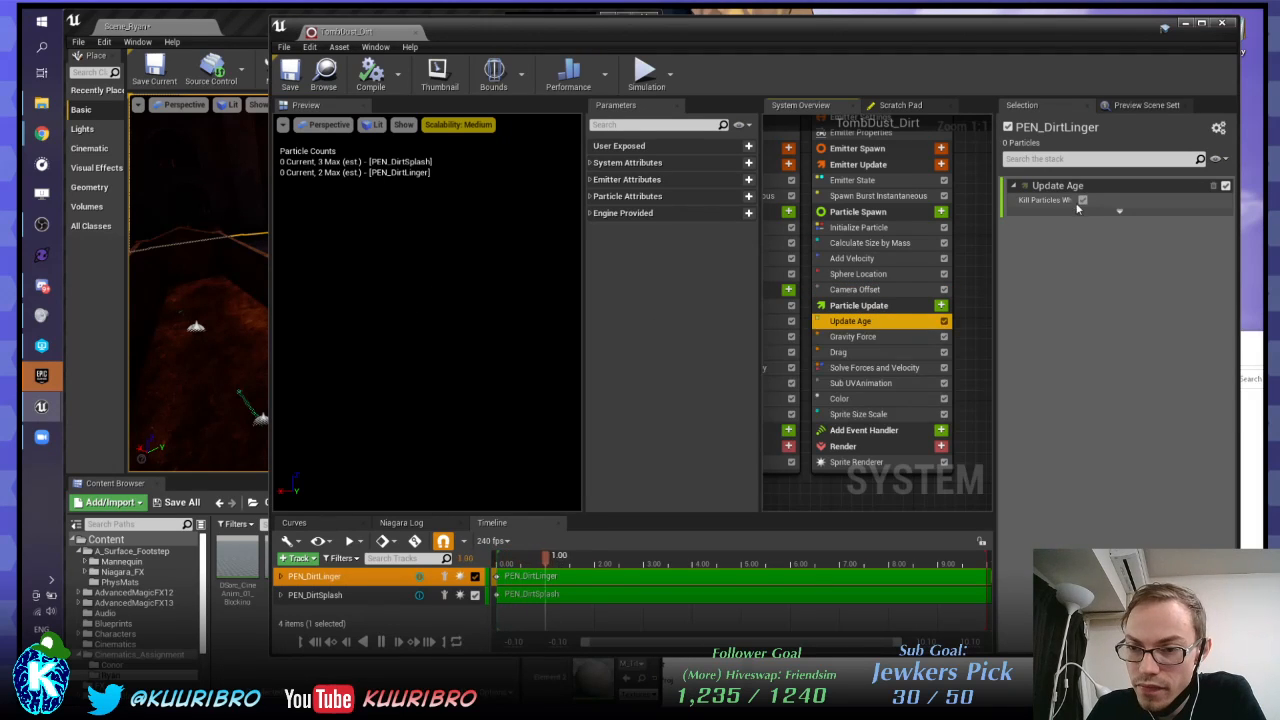
pyautogui.click(1014, 186)
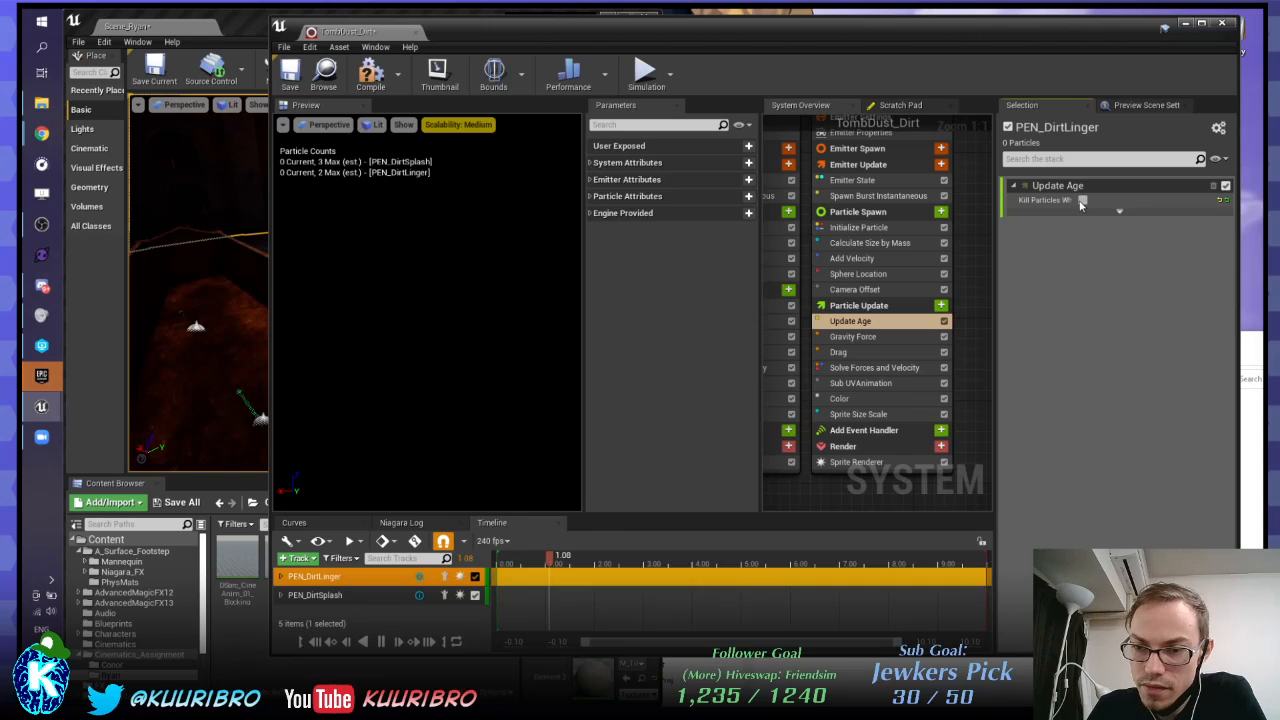
pyautogui.click(1081, 202)
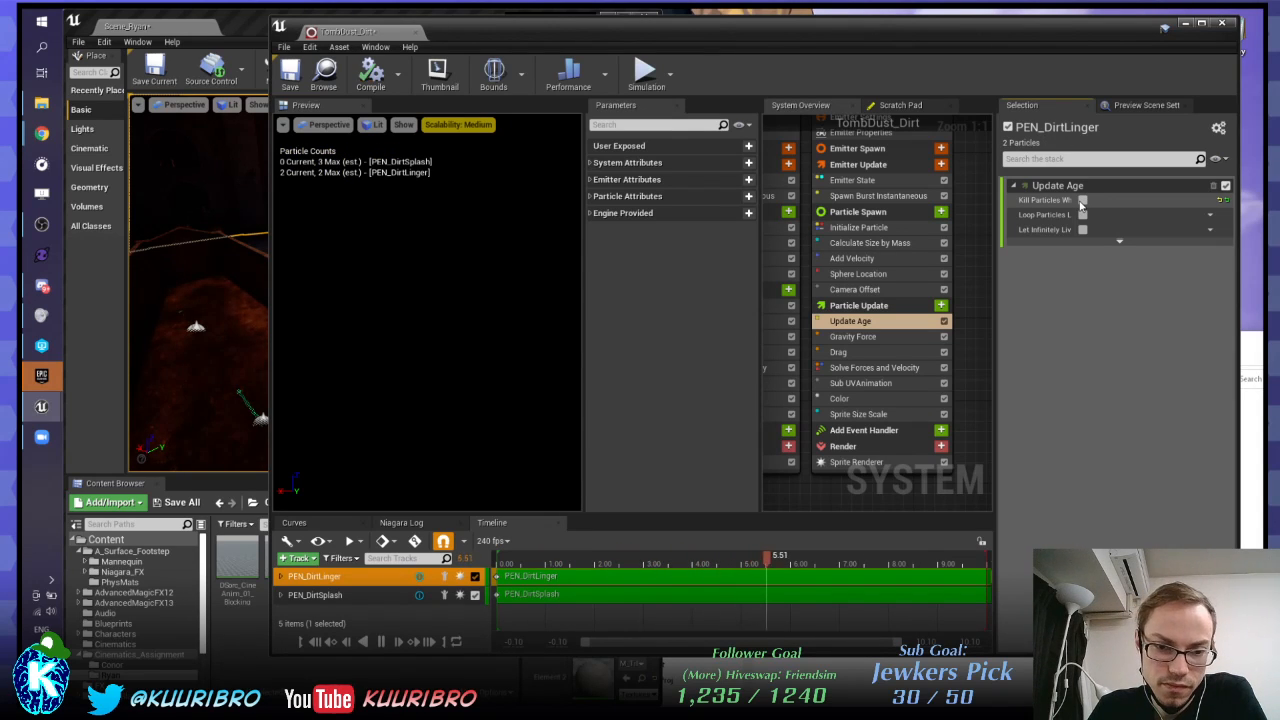
pyautogui.click(1081, 201)
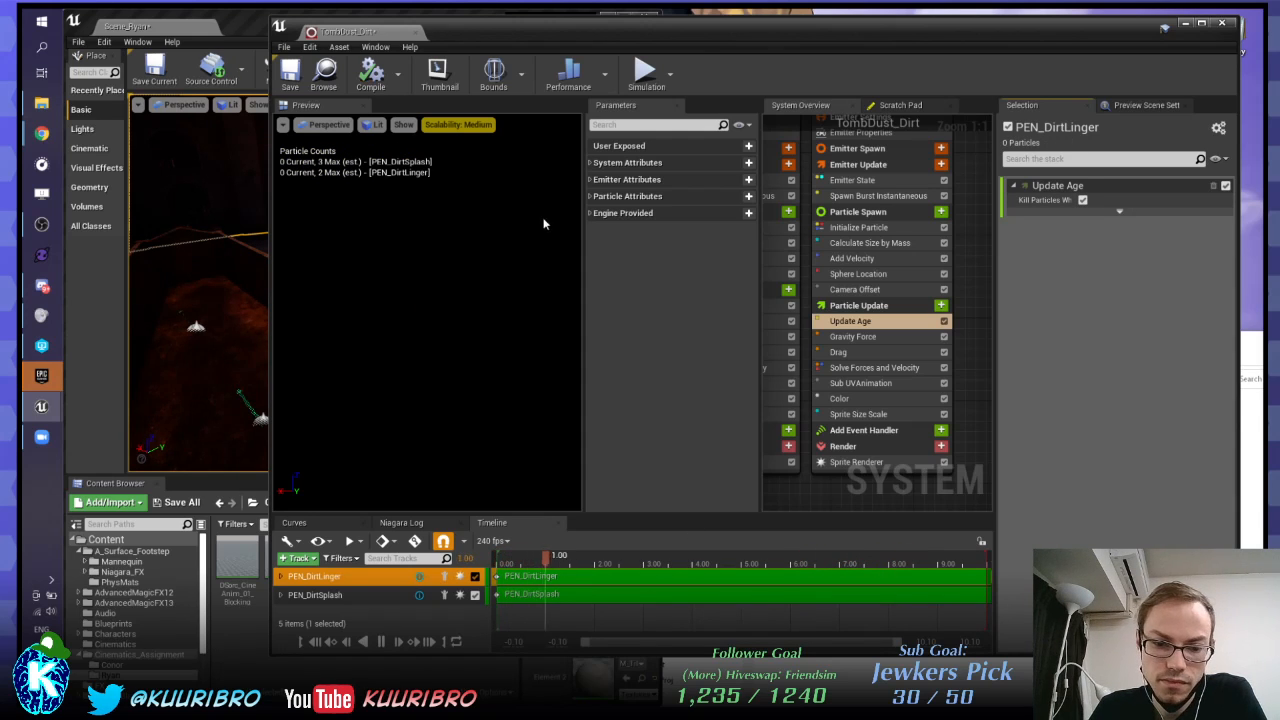
# Step: Set the Z gravity of PEN_DirtLinger's Gravity Force module to 0
pyautogui.click(852, 337)
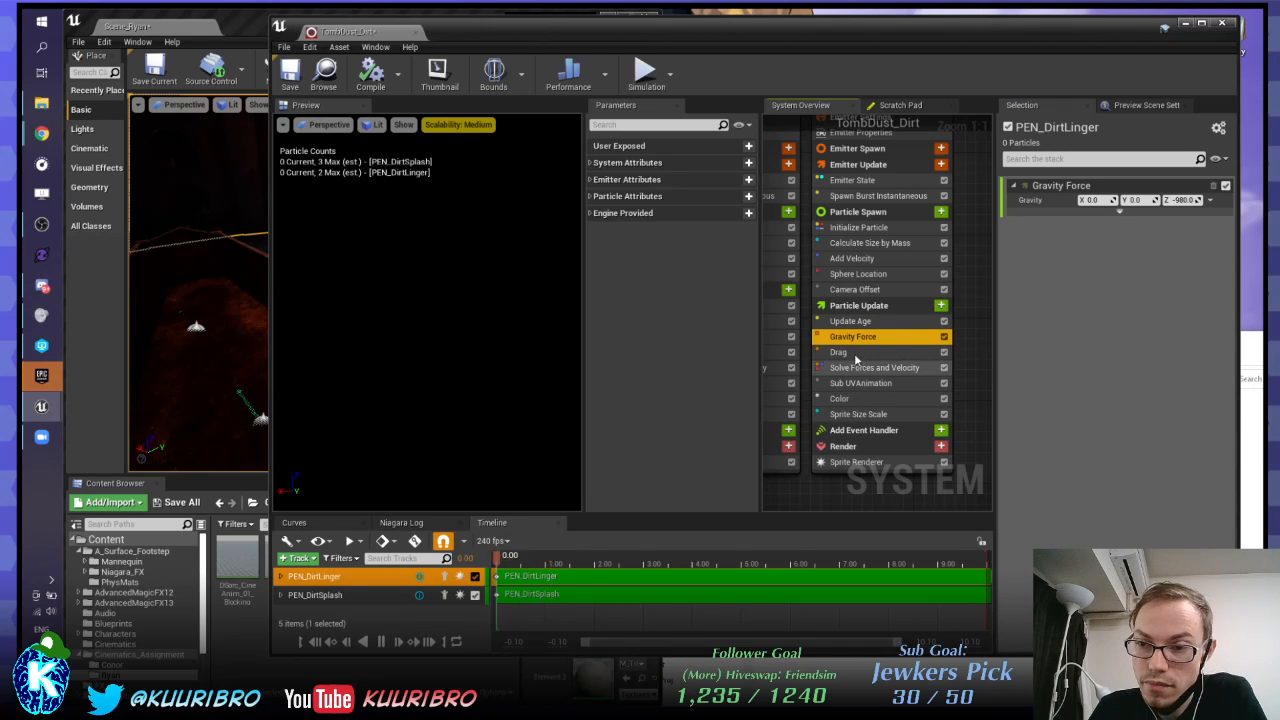
pyautogui.click(1183, 200)
pyautogui.write('0')
pyautogui.press('Return')
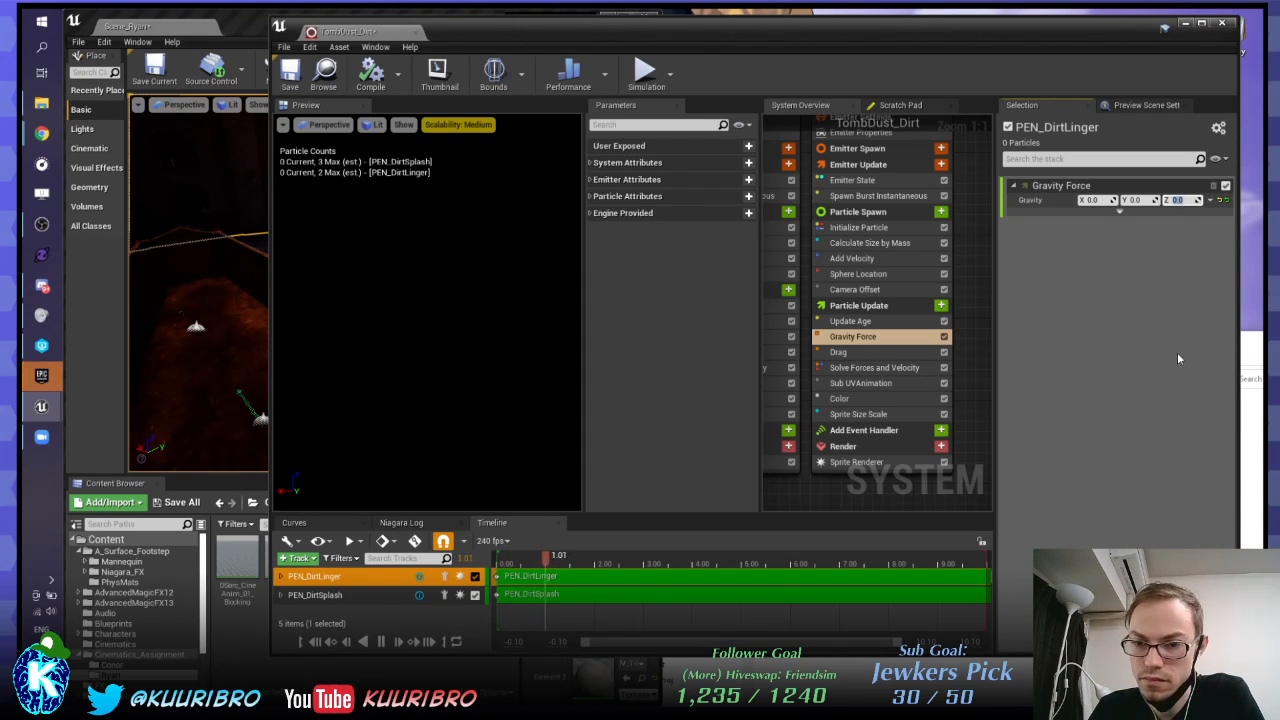
# Step: Set both the minimum and maximum Z gravity in PEN_DirtSplash's Gravity Force module to 0
pyautogui.moveTo(807, 495); pyautogui.dragTo(907, 496, button='right')
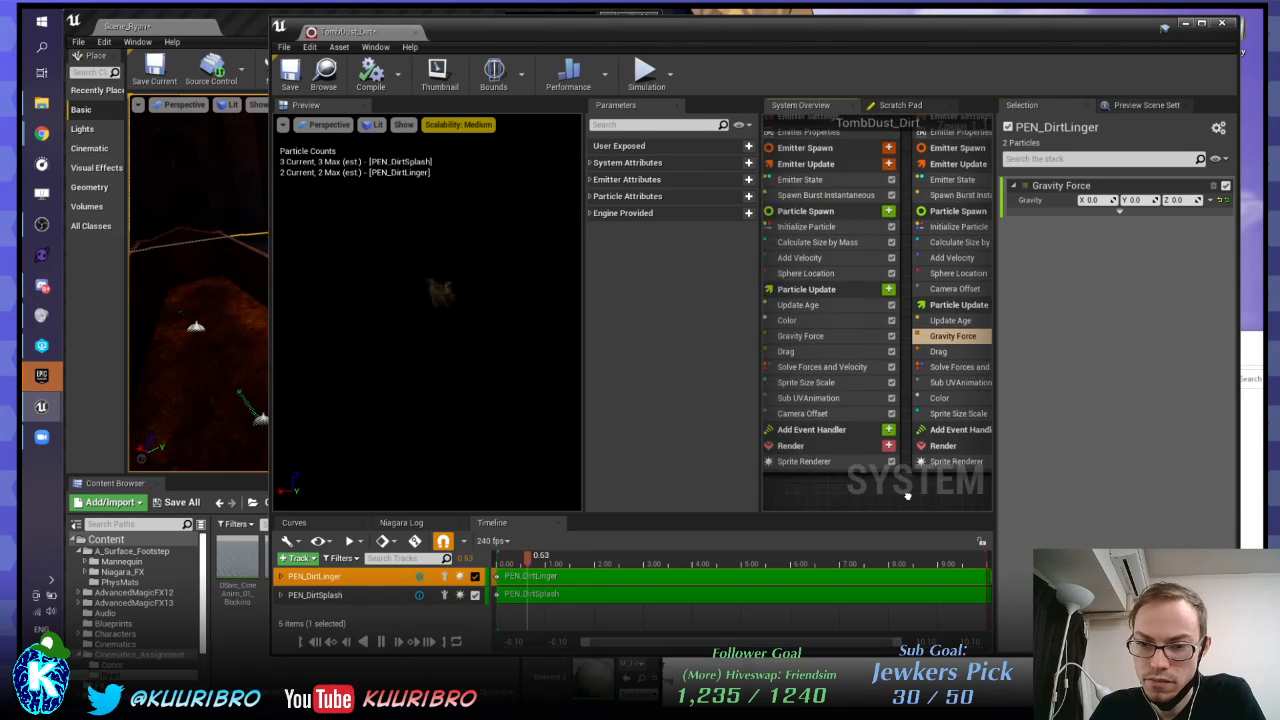
pyautogui.click(812, 338)
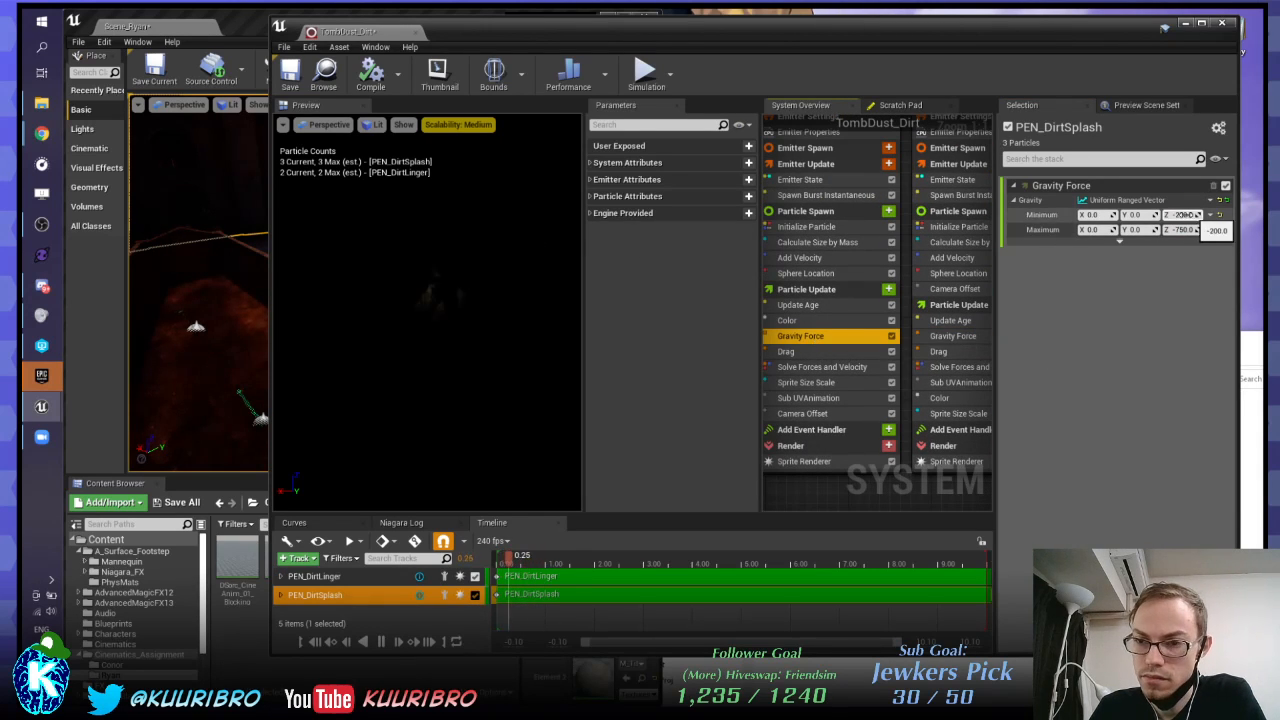
pyautogui.write('0')
pyautogui.press('Return')
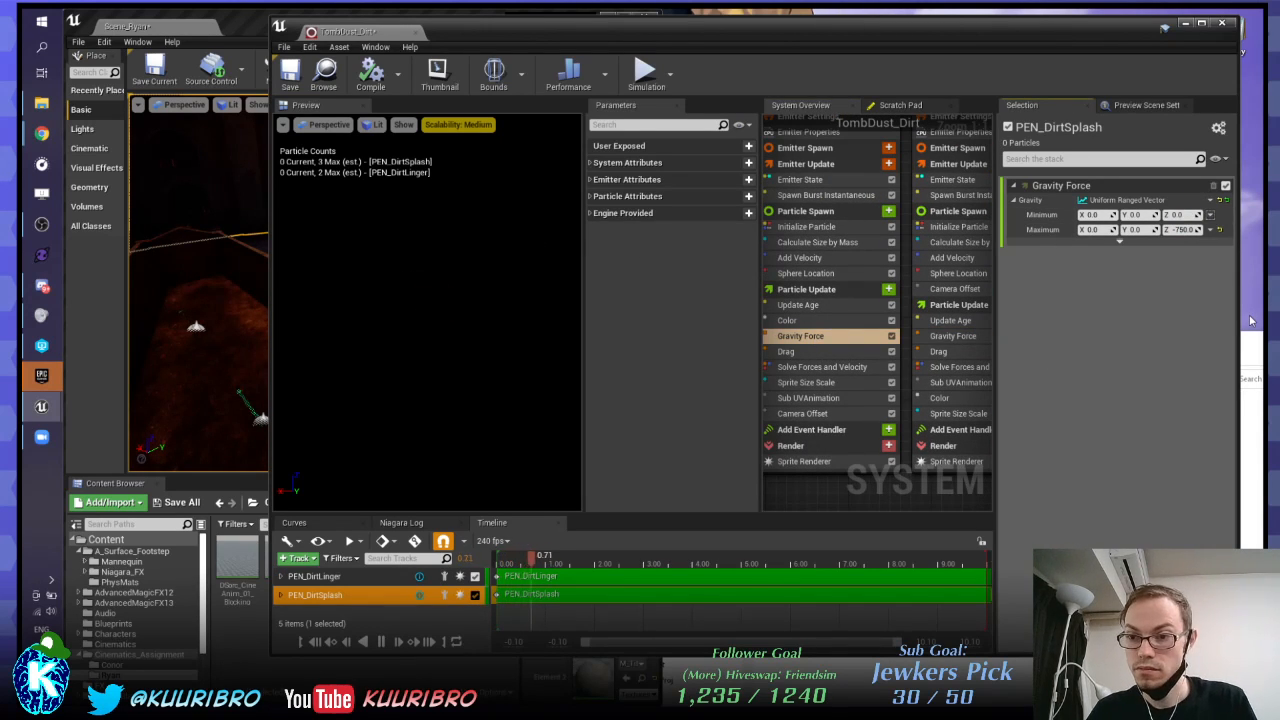
pyautogui.press('Tab')
pyautogui.press('Tab')
pyautogui.press('Tab')
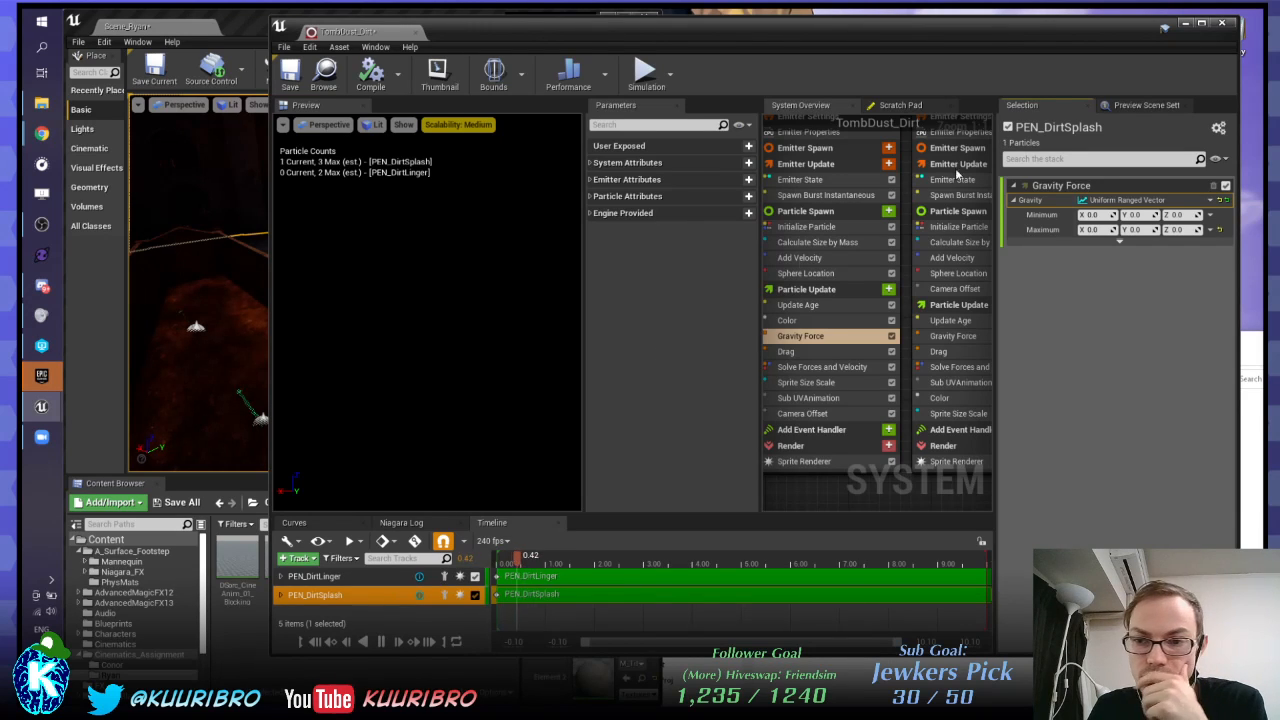
# Step: Set the minimum and maximum Z gravity in PEN_DirtSplash's Gravity Force module to -100
pyautogui.click(1180, 215)
pyautogui.write('-110')
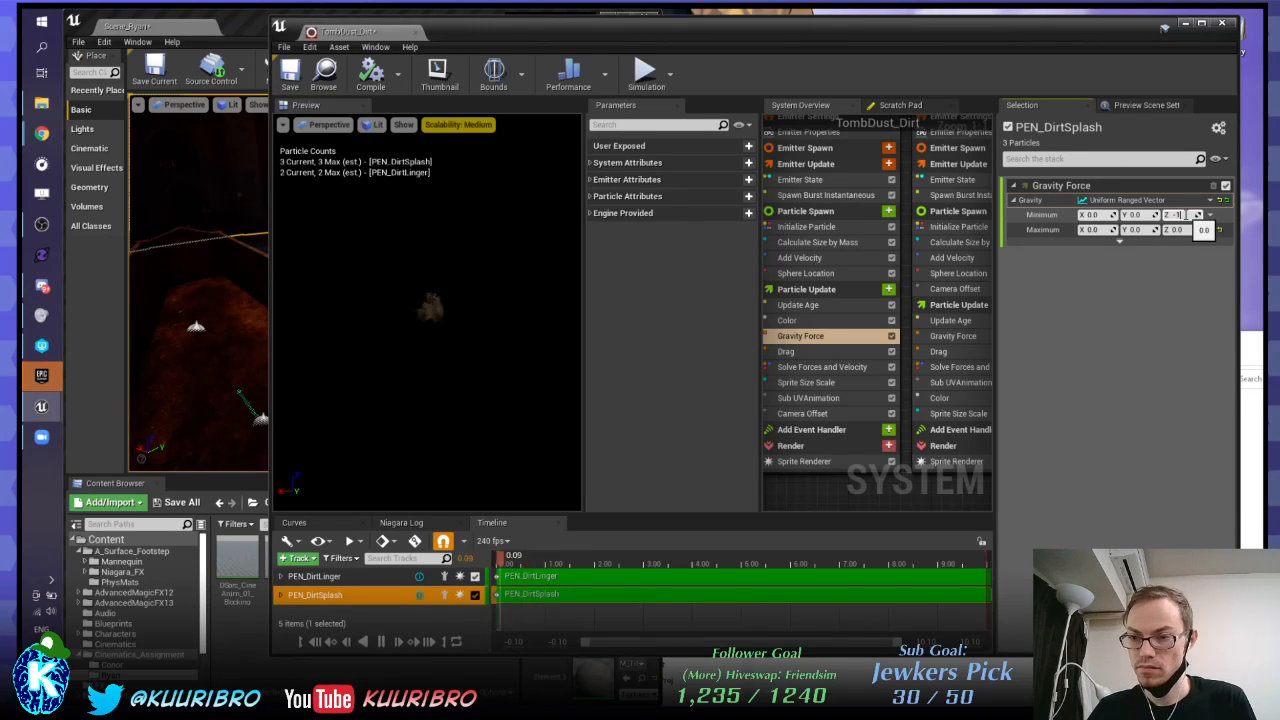
pyautogui.press('Return')
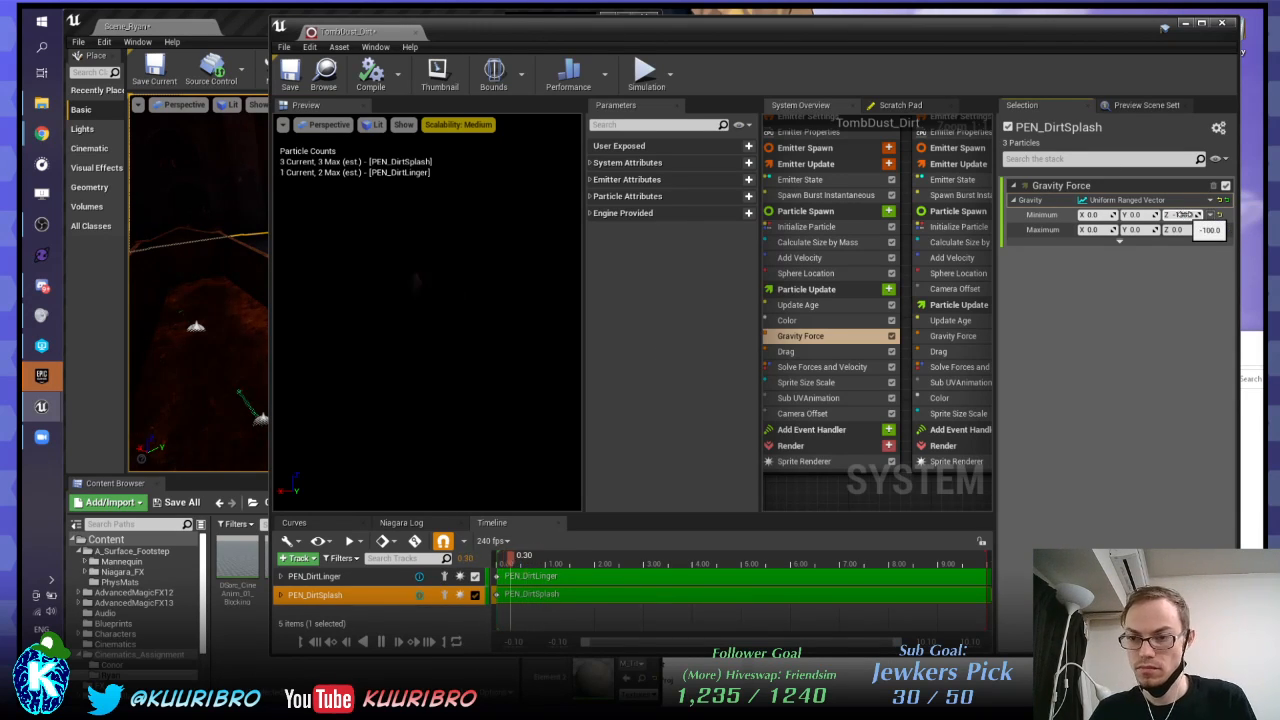
pyautogui.press('Tab')
pyautogui.press('Tab')
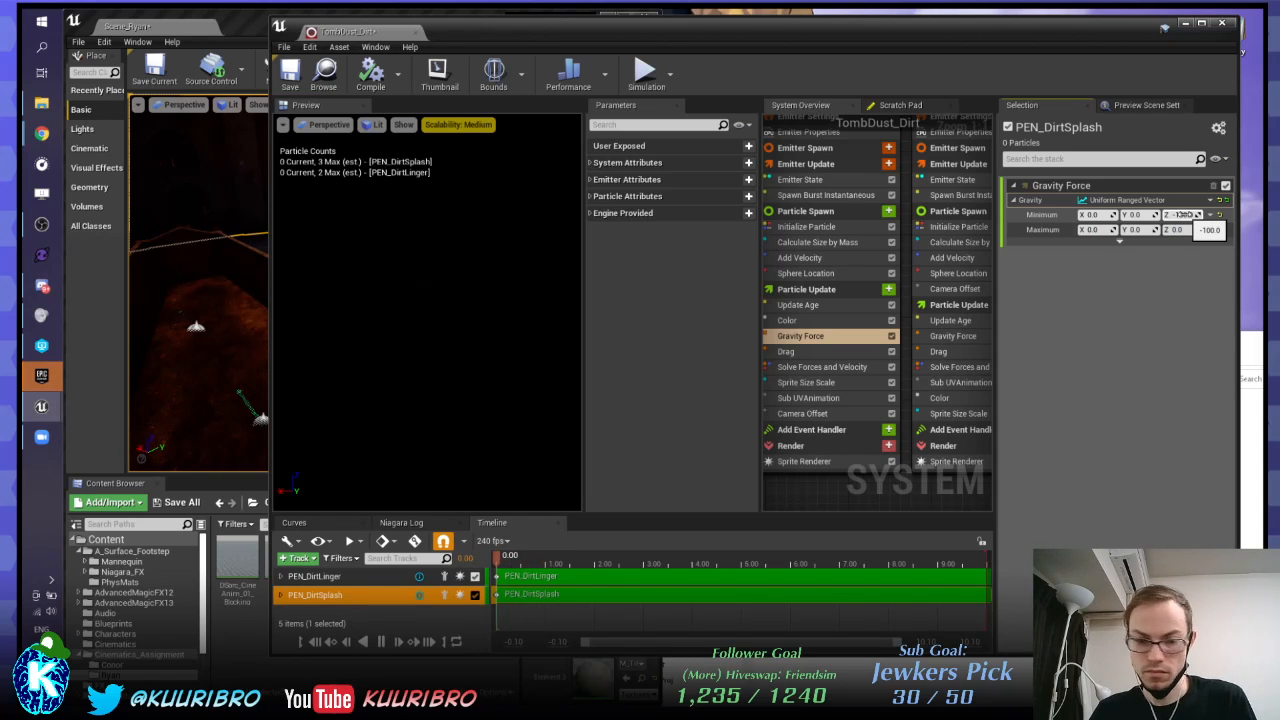
pyautogui.click(1180, 230)
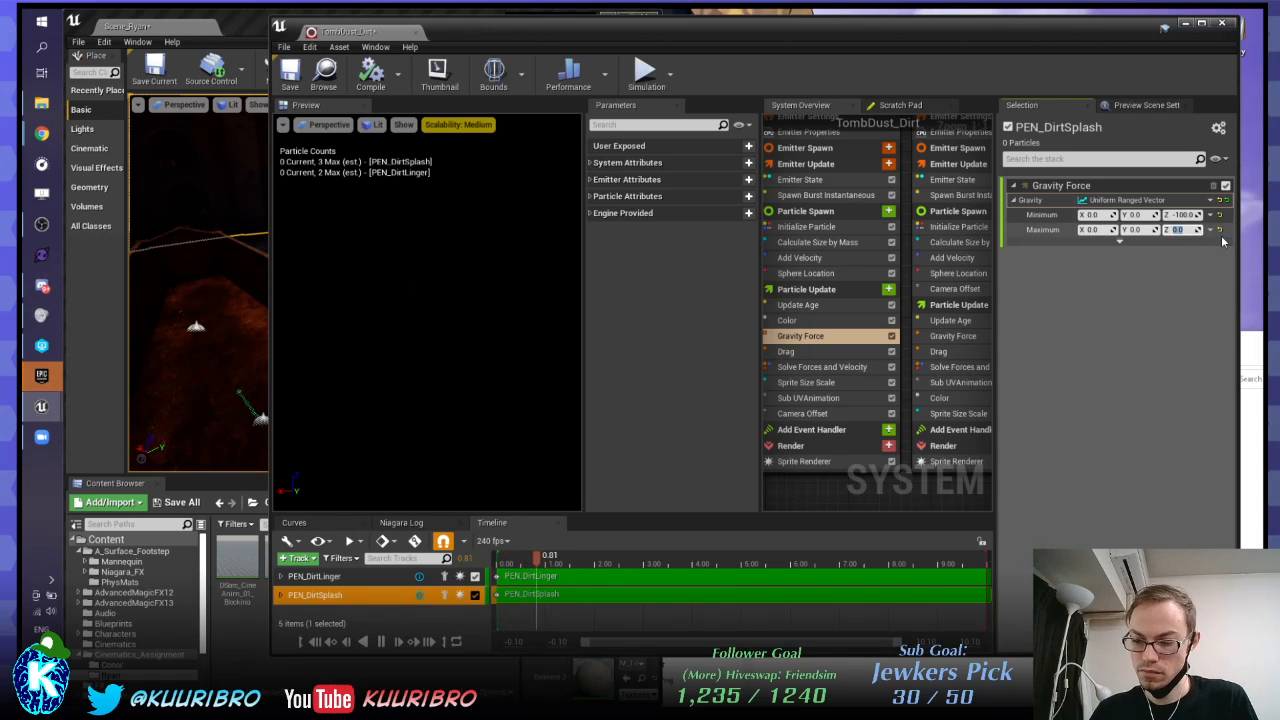
pyautogui.write('-100')
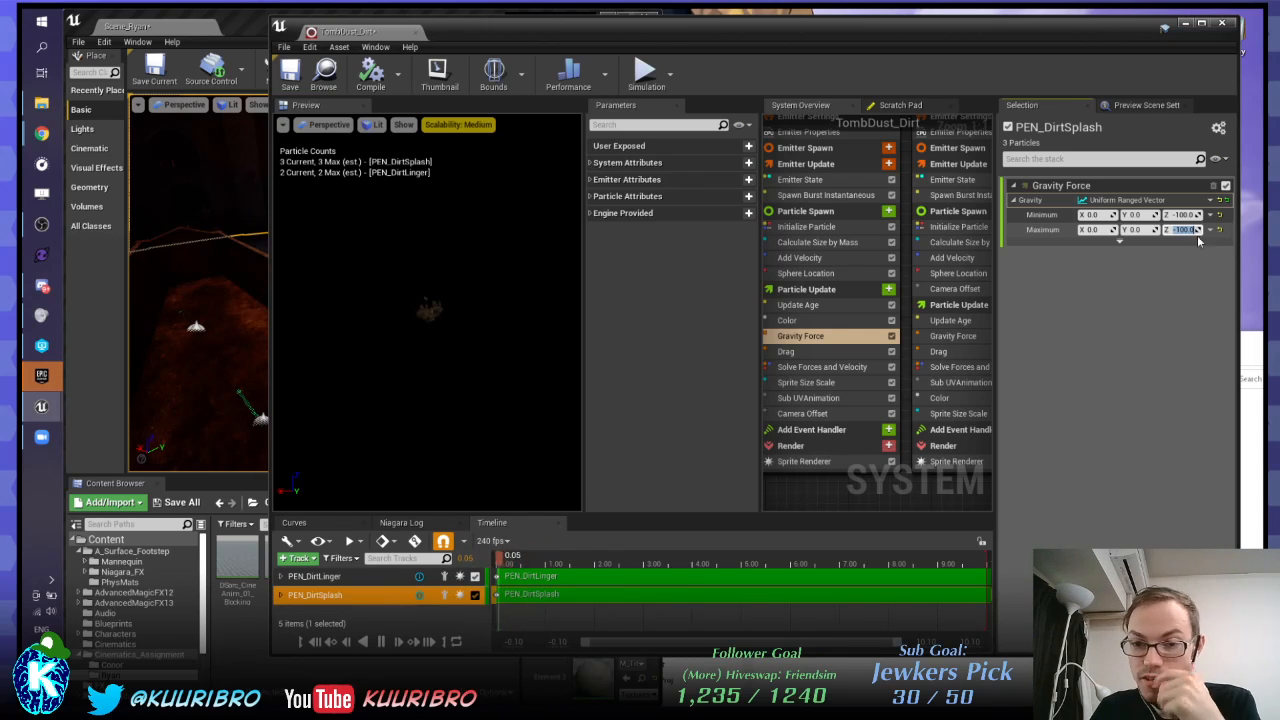
# Step: Check PEN_DirtSplash's Sphere Location and Add Velocity settings while viewing the dirt particles from another angle in the preview
pyautogui.moveTo(796, 274); pyautogui.dragTo(832, 286, button='right')
pyautogui.click(832, 285)
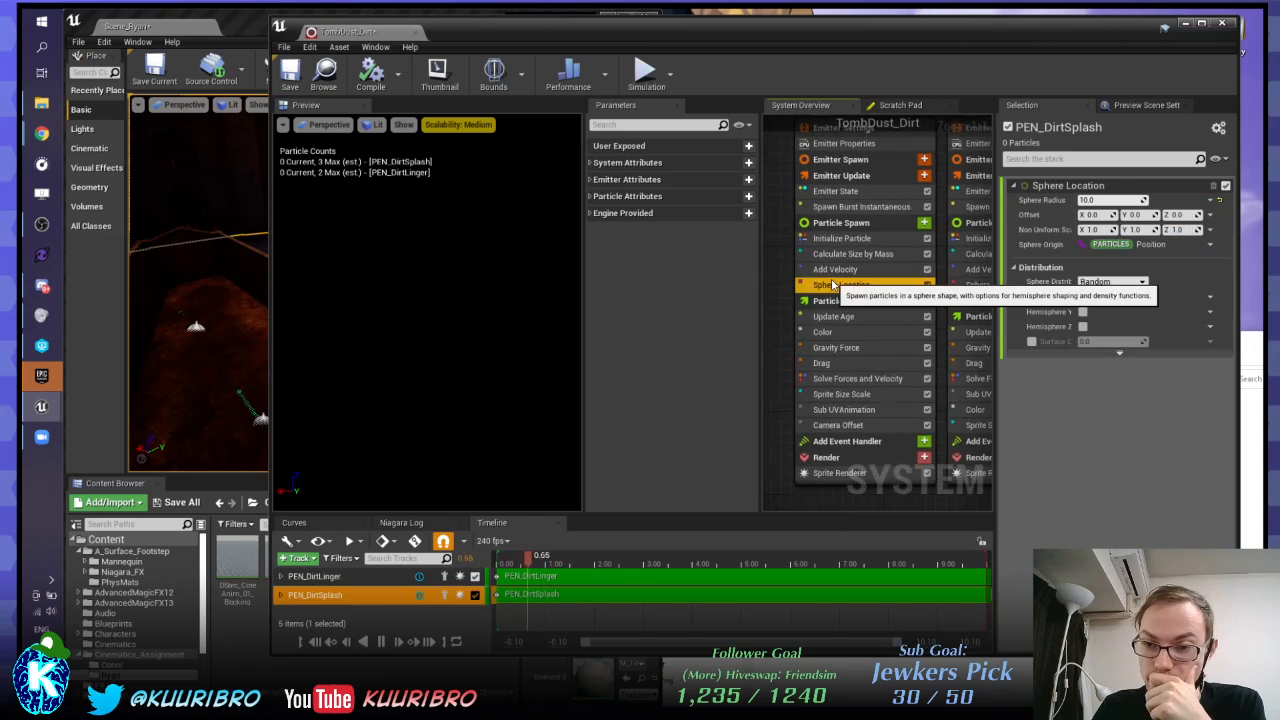
pyautogui.click(430, 253)
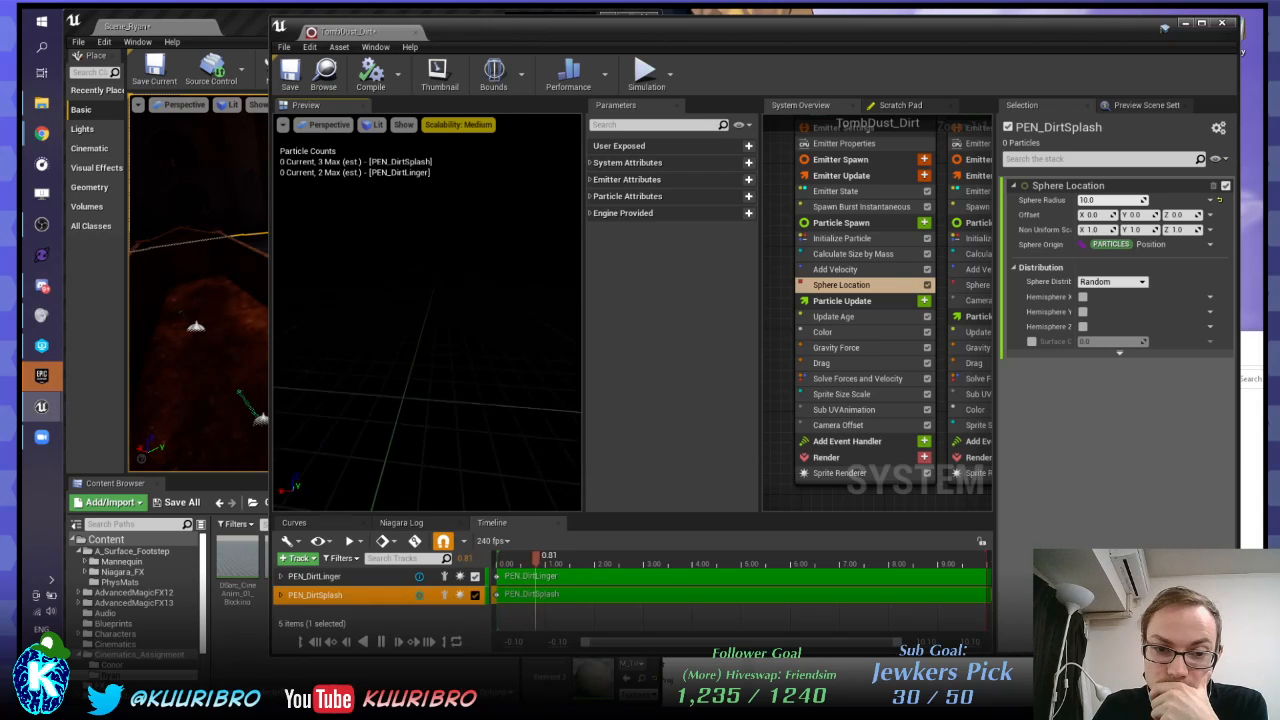
pyautogui.moveTo(434, 268)
pyautogui.mouseDown()
pyautogui.moveTo(449, 260)
pyautogui.moveTo(434, 268)
pyautogui.mouseUp()
pyautogui.moveTo(434, 268)
pyautogui.mouseDown(button='right')
pyautogui.moveTo(434, 330)
pyautogui.moveTo(434, 268)
pyautogui.mouseUp(button='right')
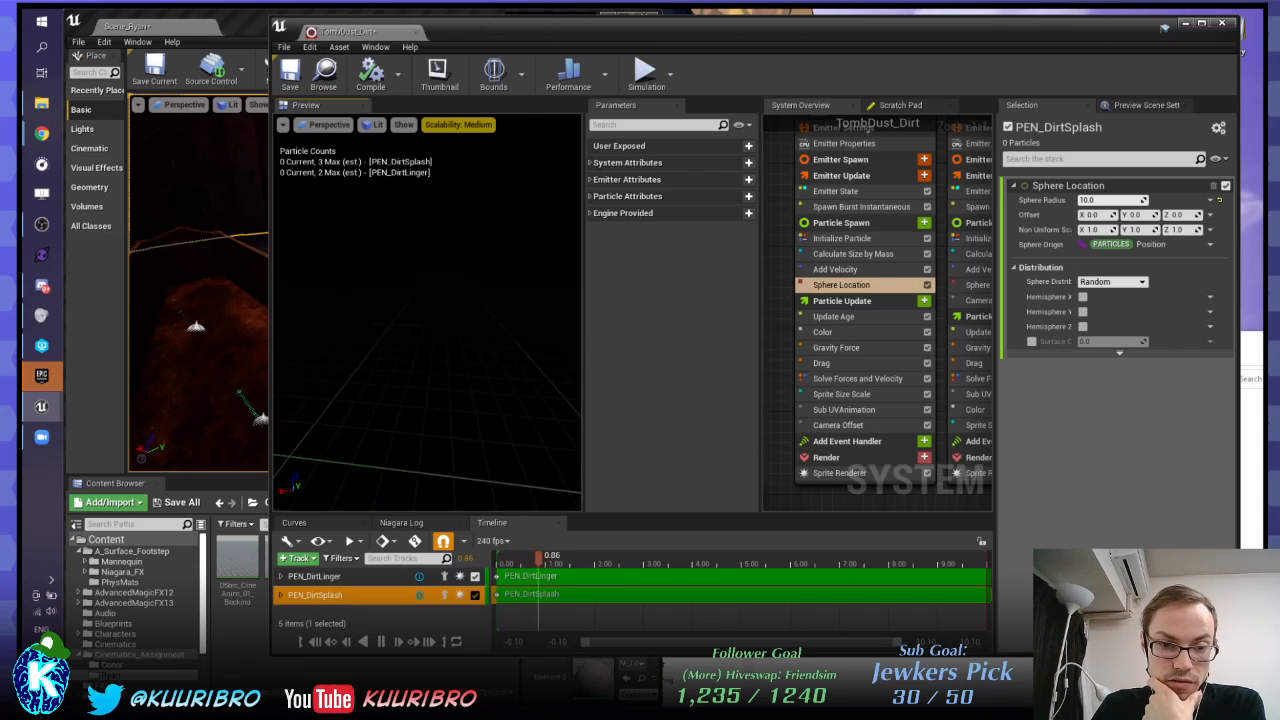
pyautogui.click(820, 269)
pyautogui.click(820, 254)
pyautogui.click(820, 269)
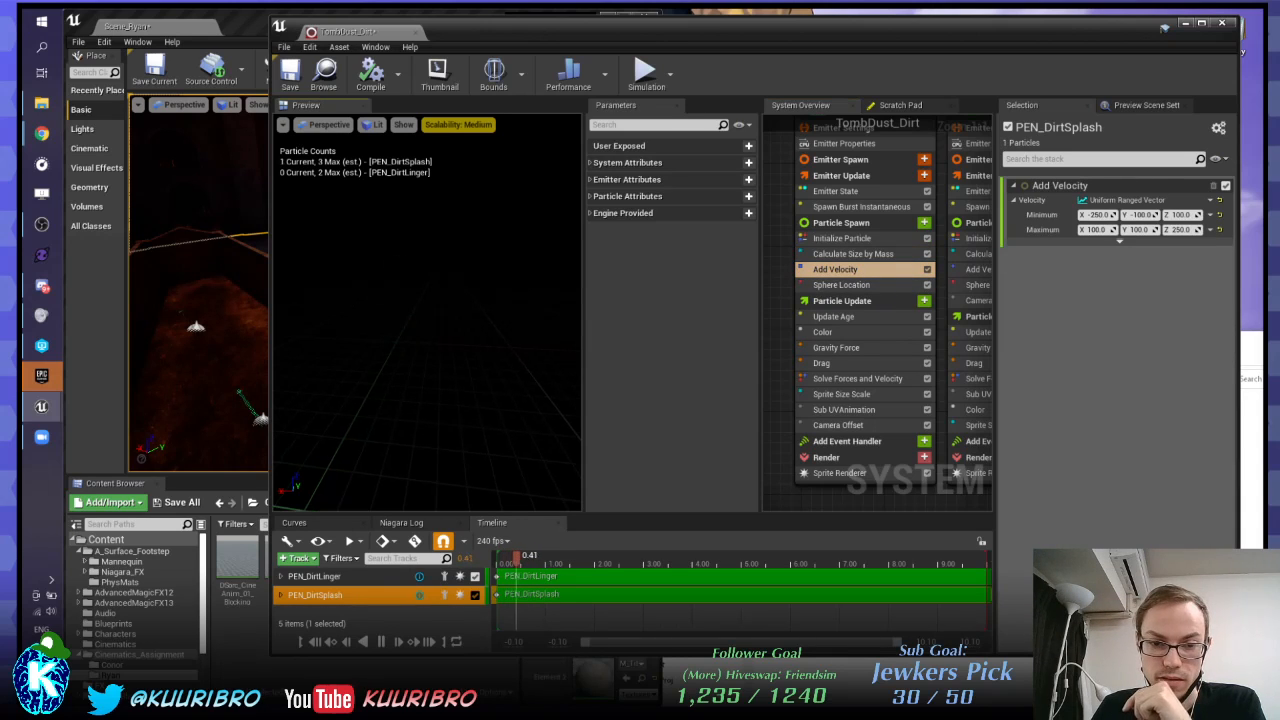
# Step: Expand the system, emitter and particle attribute groups and look through the effect's parameters down to the engine-provided ones
pyautogui.click(590, 198)
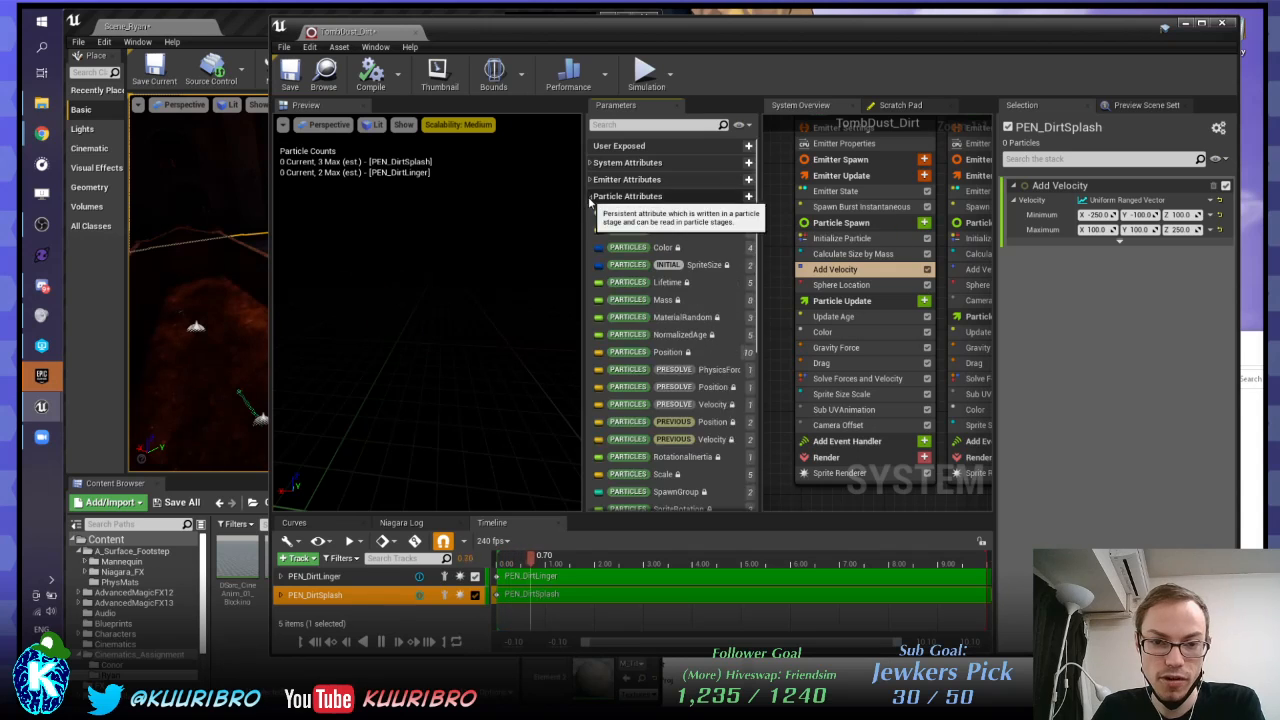
pyautogui.click(590, 162)
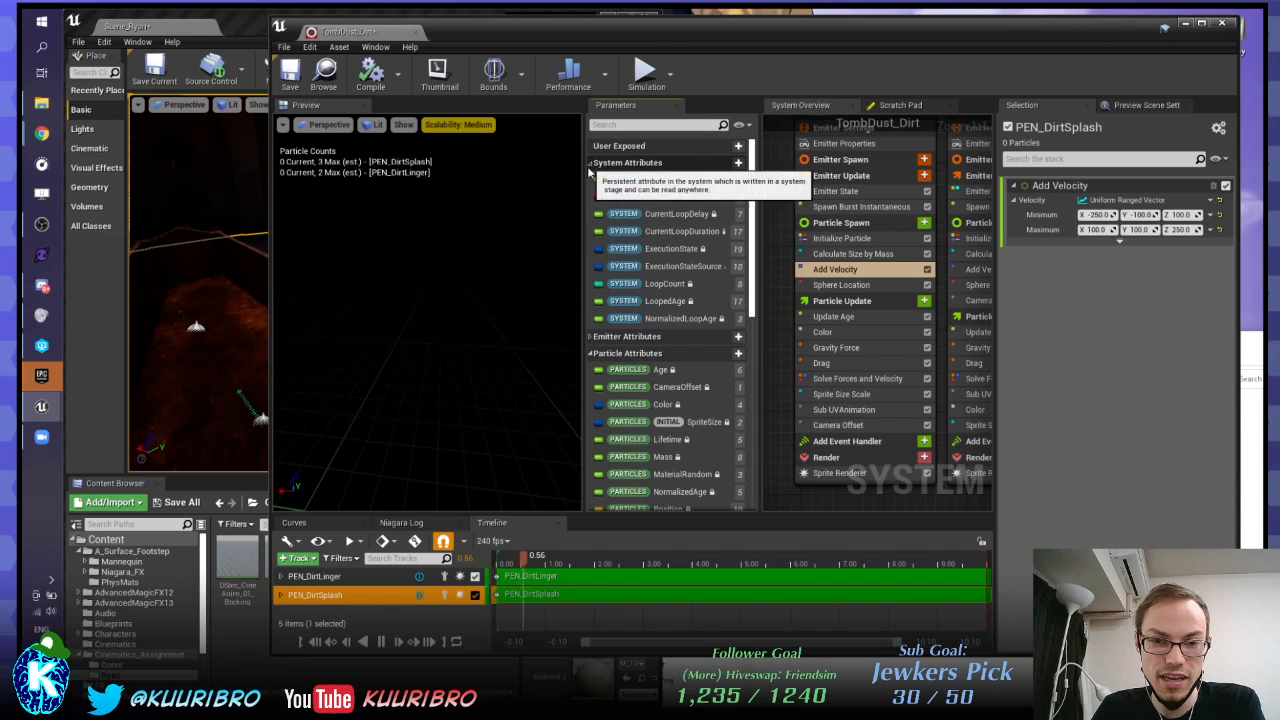
pyautogui.click(590, 336)
pyautogui.scroll(-6, 631, 318)
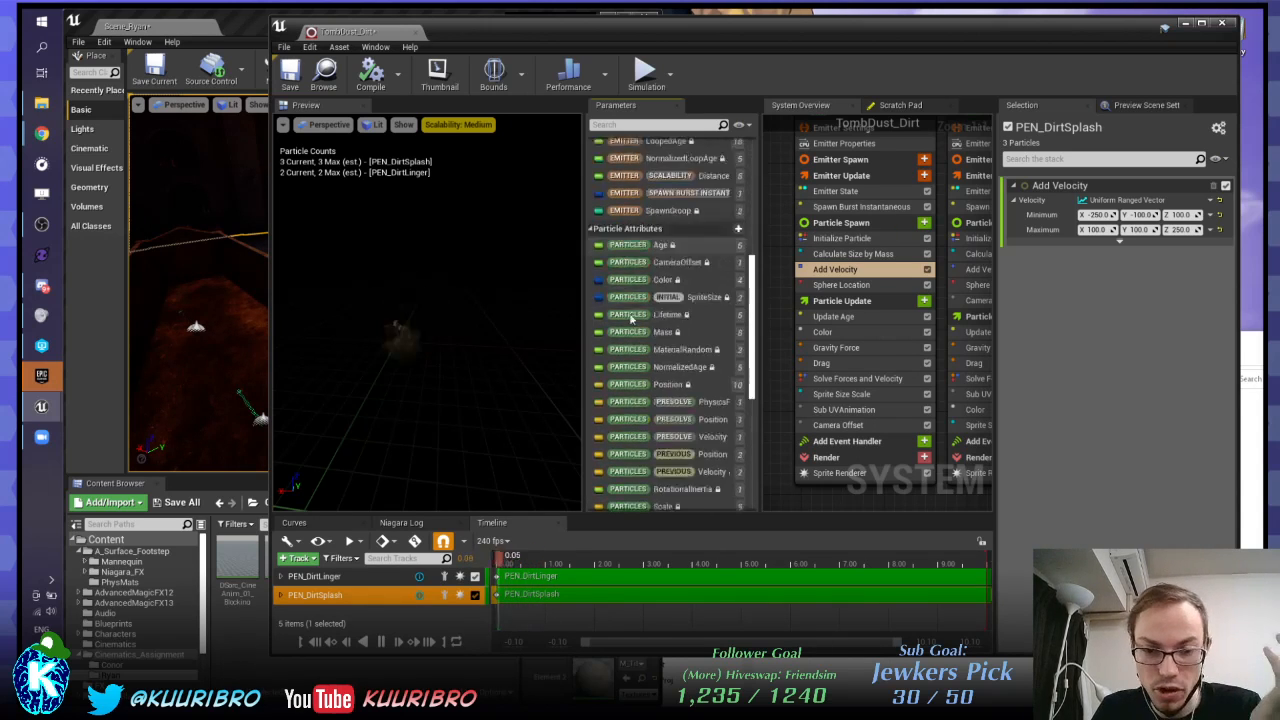
pyautogui.scroll(-6, 631, 318)
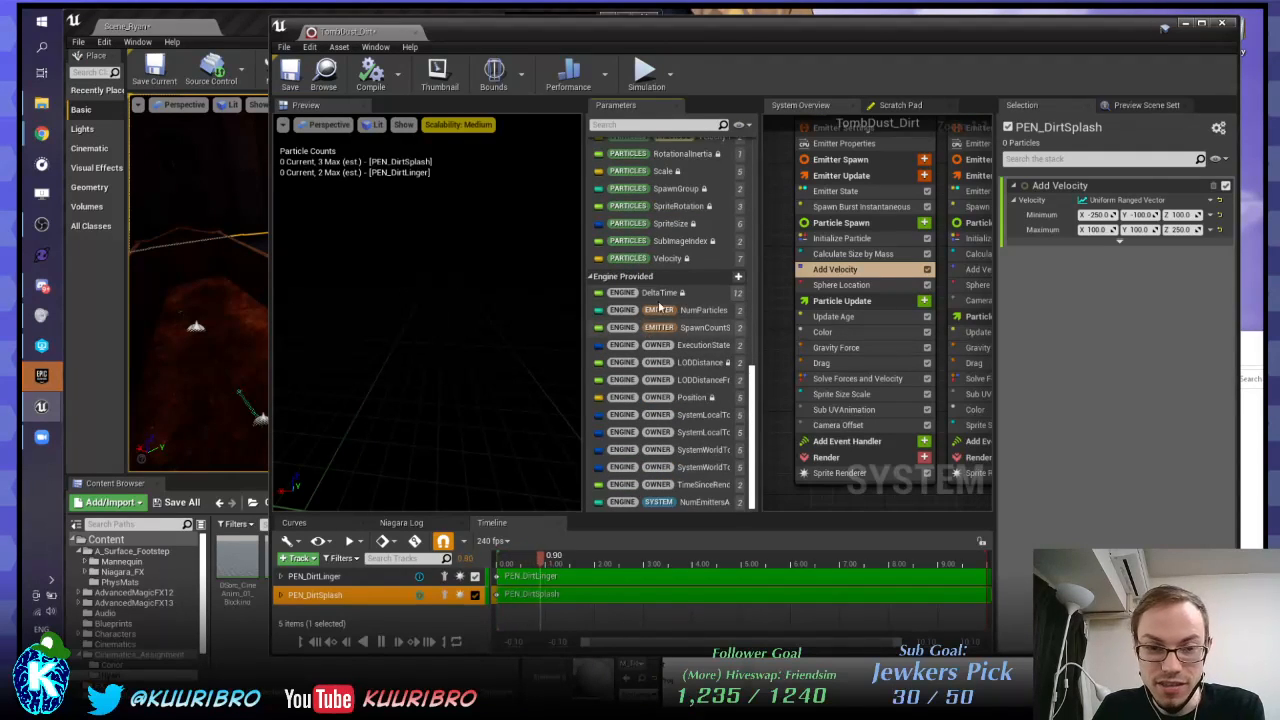
# Step: Collapse the system and emitter attribute groups in the effect's parameter list
pyautogui.scroll(6, 596, 302)
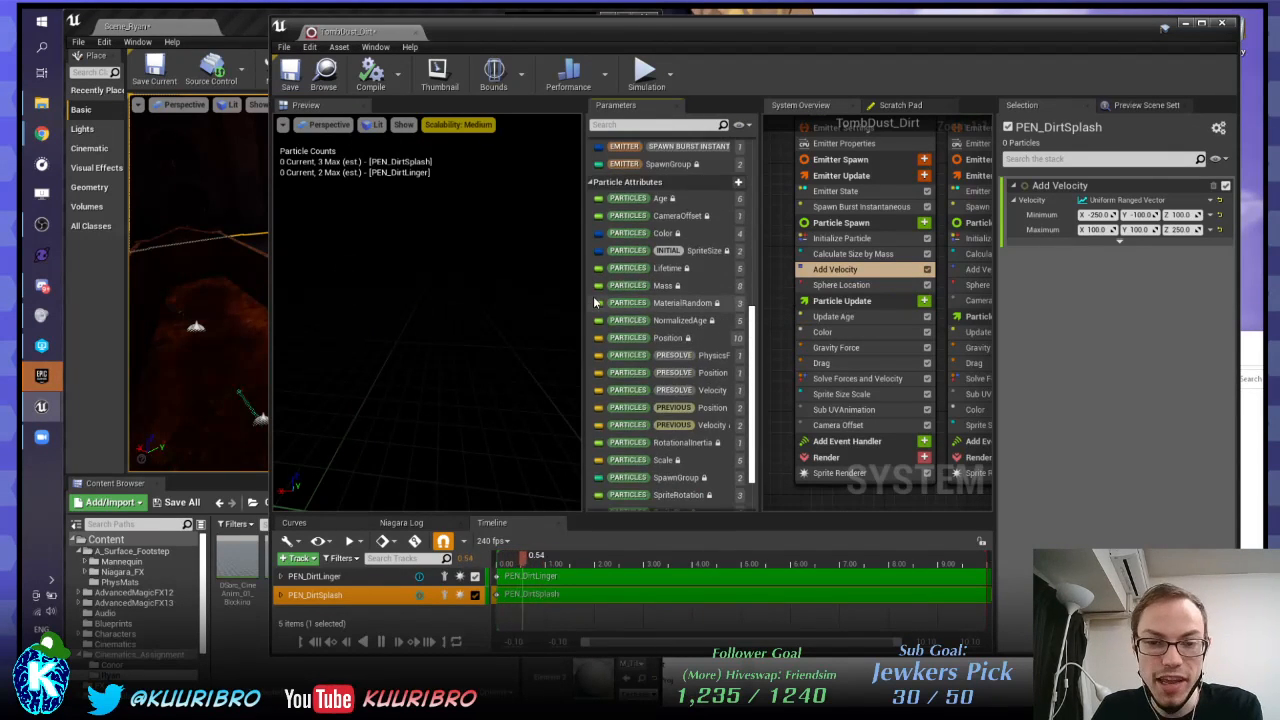
pyautogui.scroll(8, 596, 302)
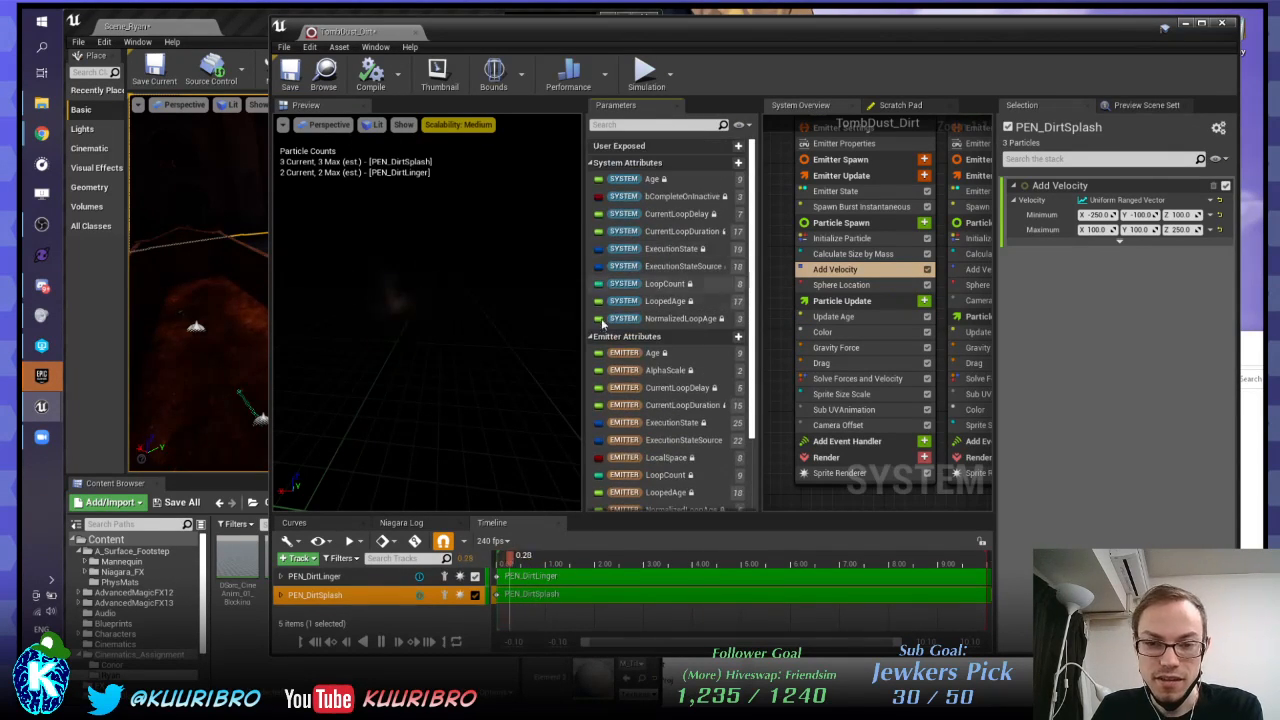
pyautogui.click(592, 336)
pyautogui.click(595, 162)
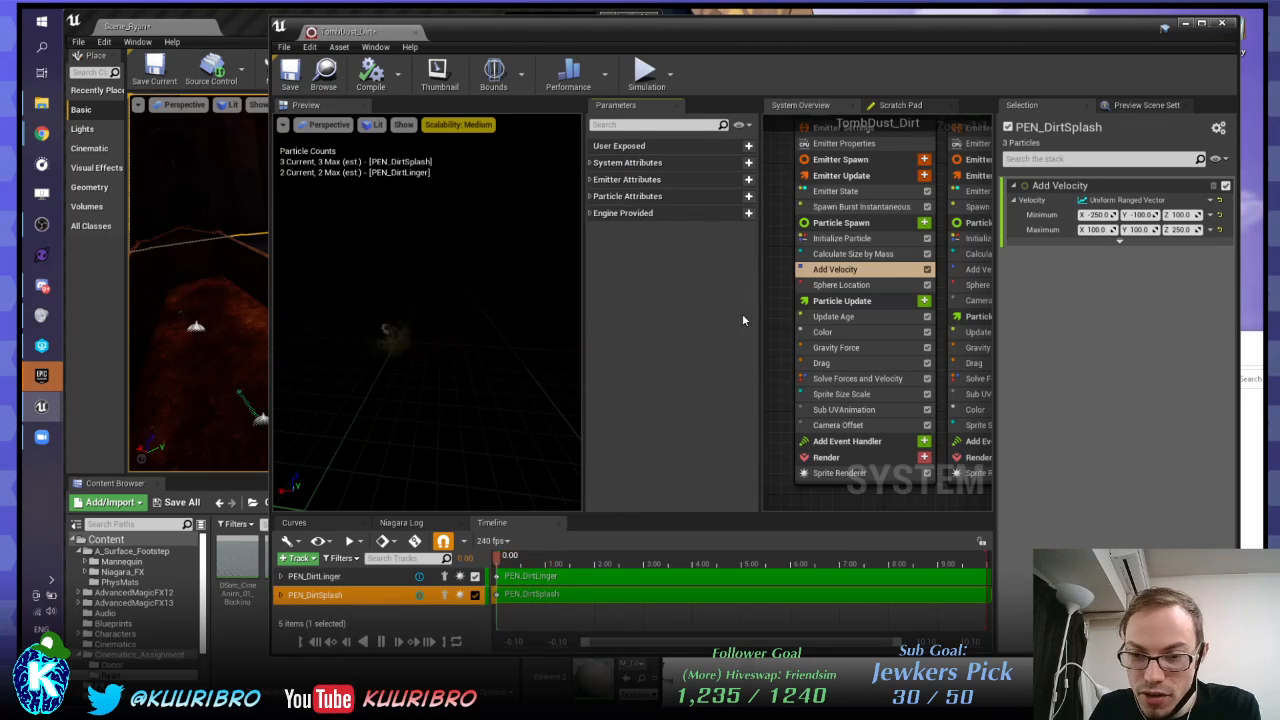
# Step: Set the Y offset of PEN_DirtSplash's Sphere Location module to 100 and enable its surface-only option
pyautogui.click(848, 286)
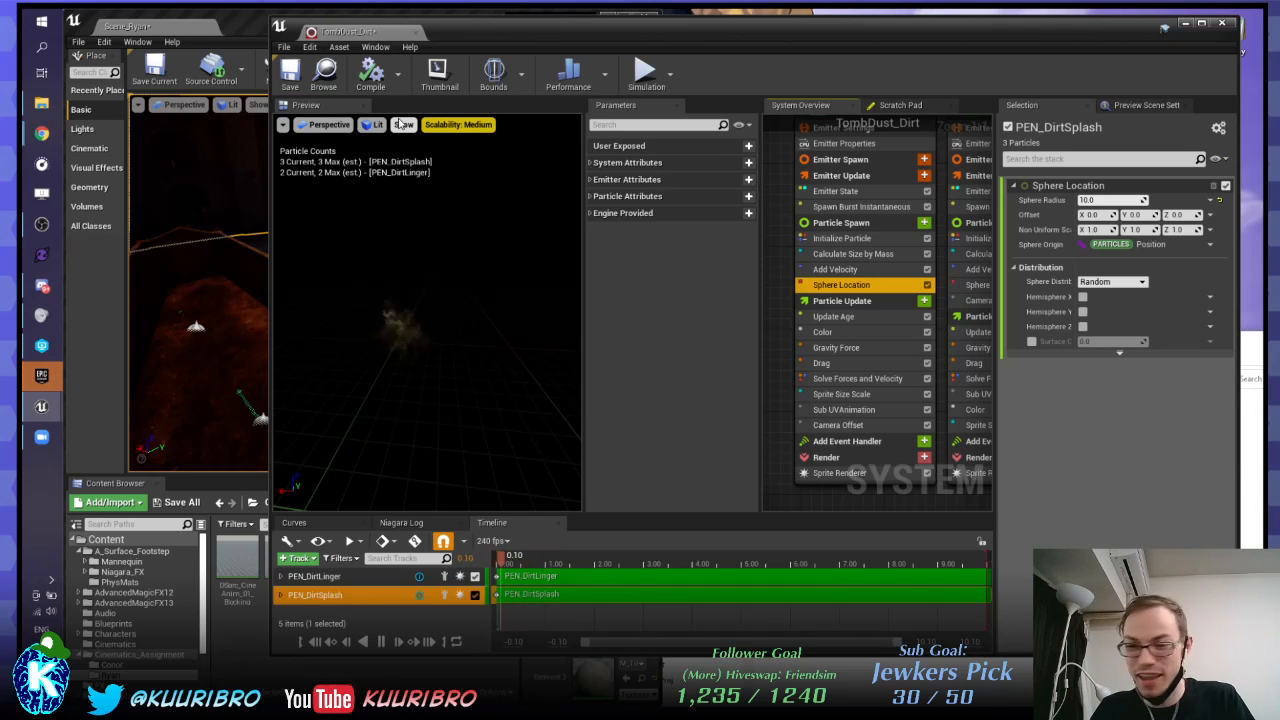
pyautogui.moveTo(418, 309); pyautogui.dragTo(418, 360, button='right')
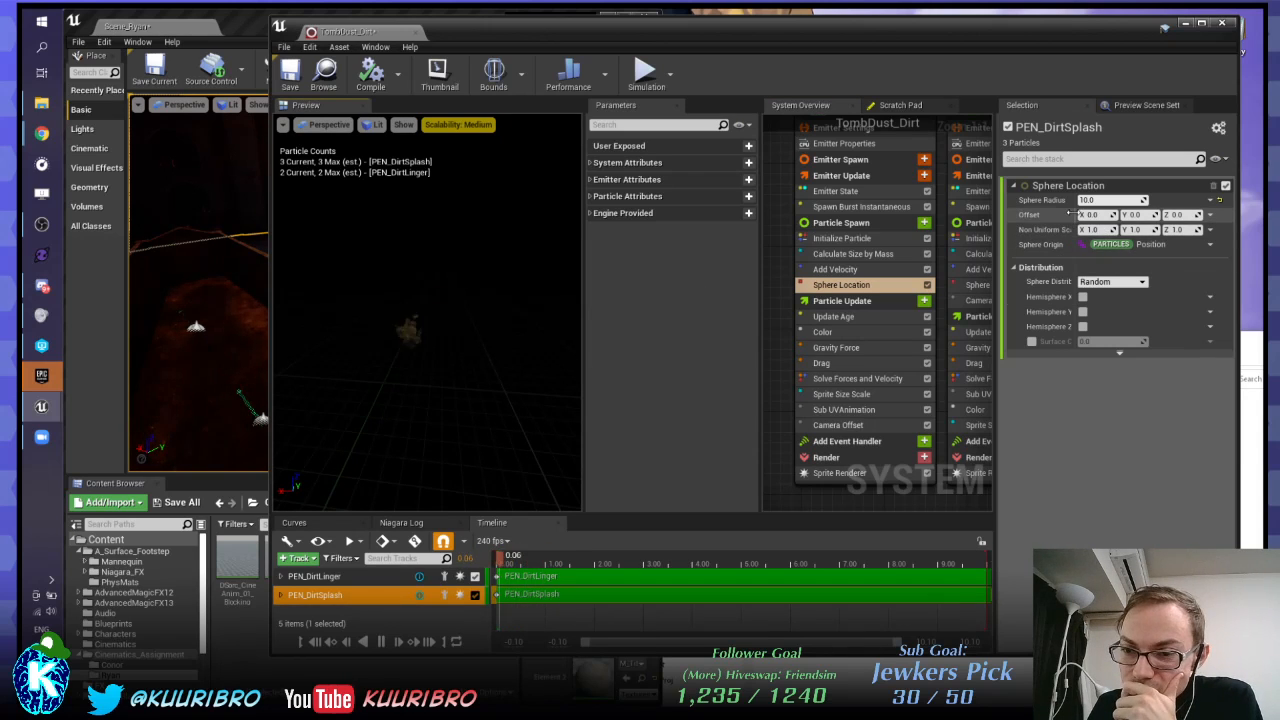
pyautogui.moveTo(1066, 218); pyautogui.dragTo(1077, 218)
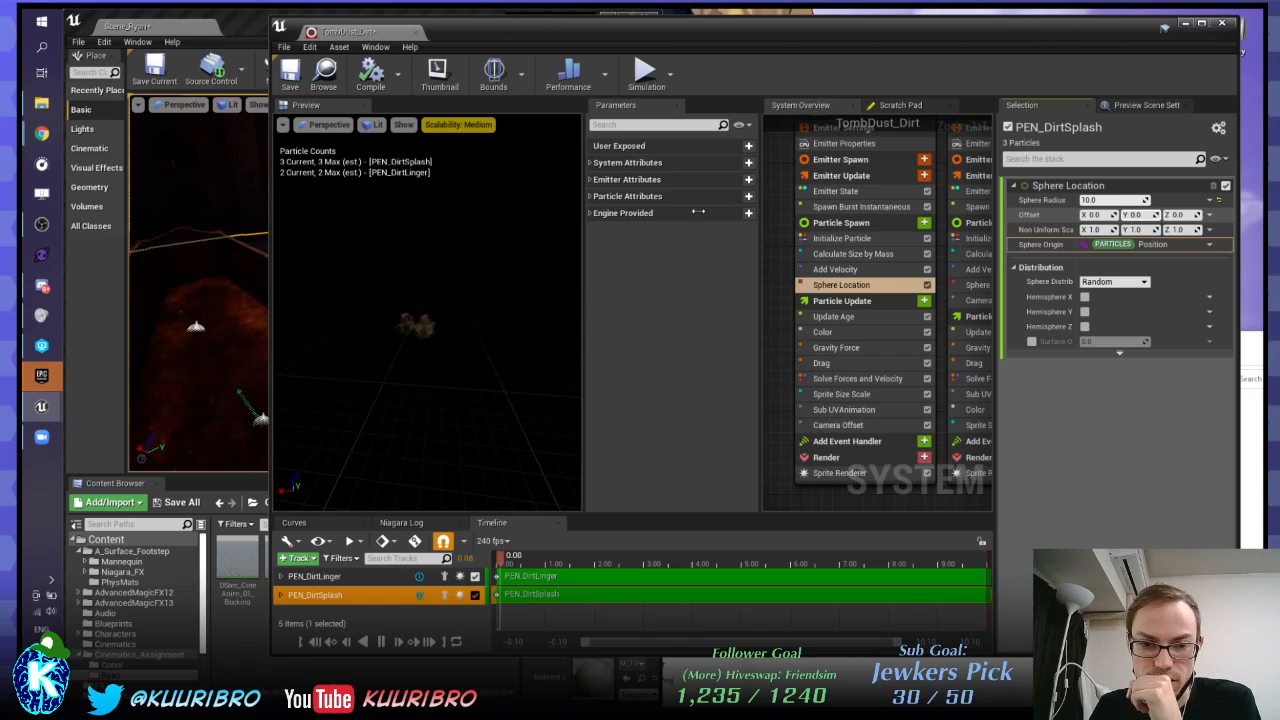
pyautogui.moveTo(1134, 215); pyautogui.dragTo(1105, 215)
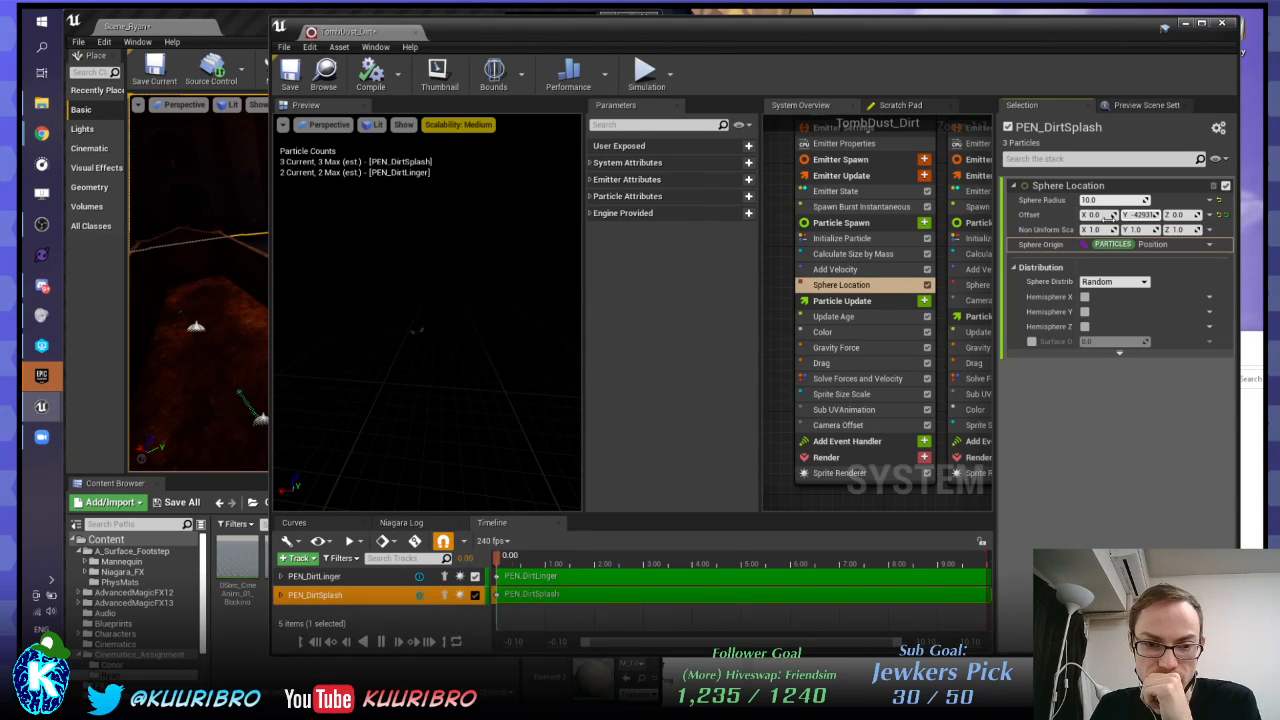
pyautogui.moveTo(1141, 214); pyautogui.dragTo(1181, 229)
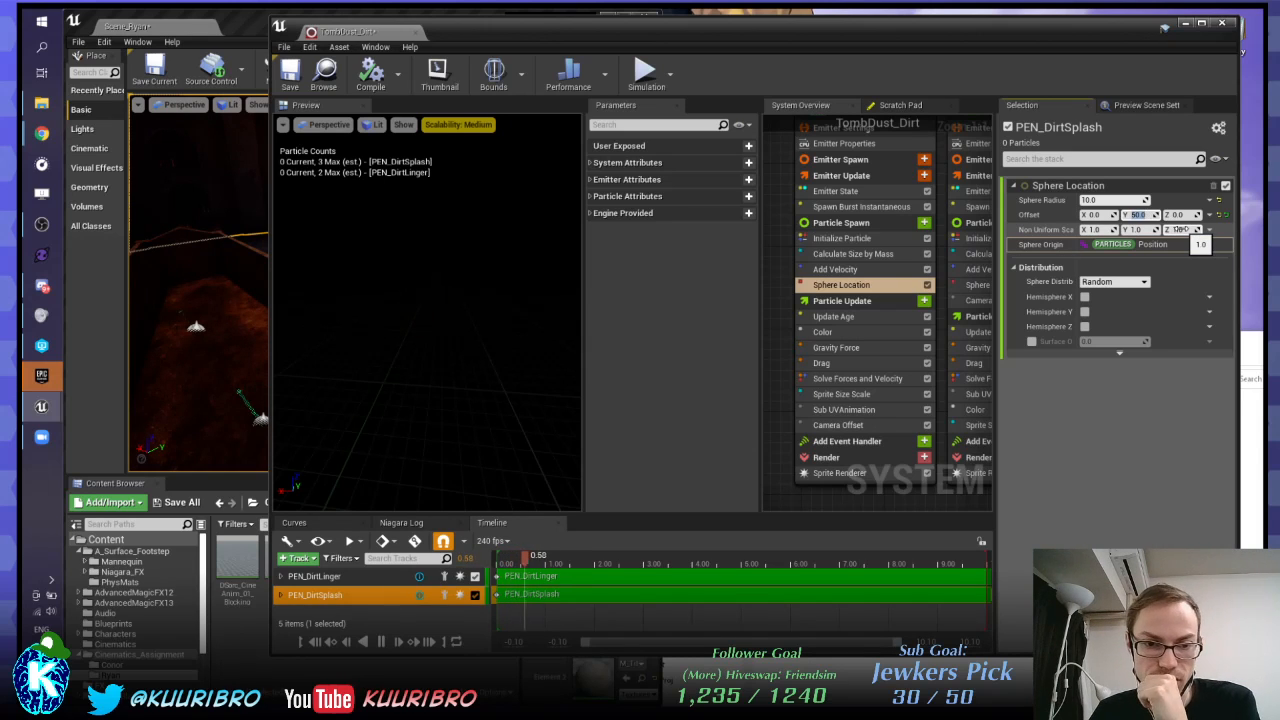
pyautogui.write('100')
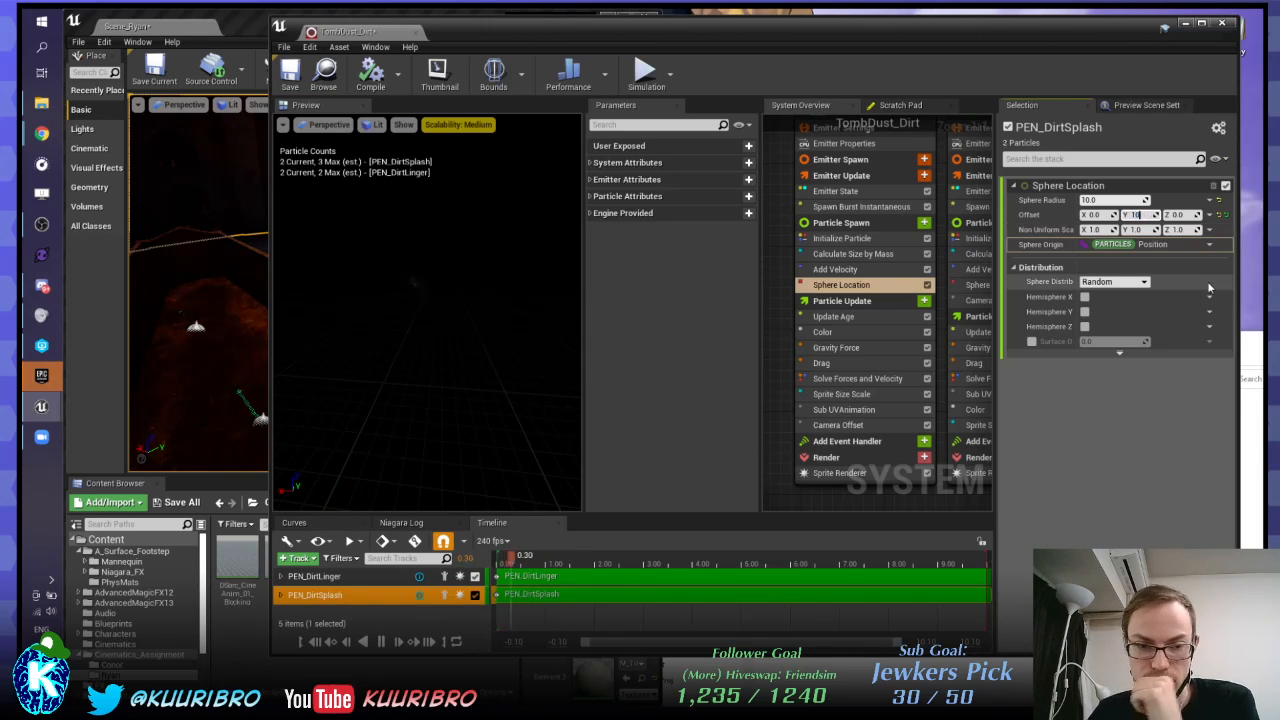
pyautogui.press('Return')
pyautogui.click(357, 139)
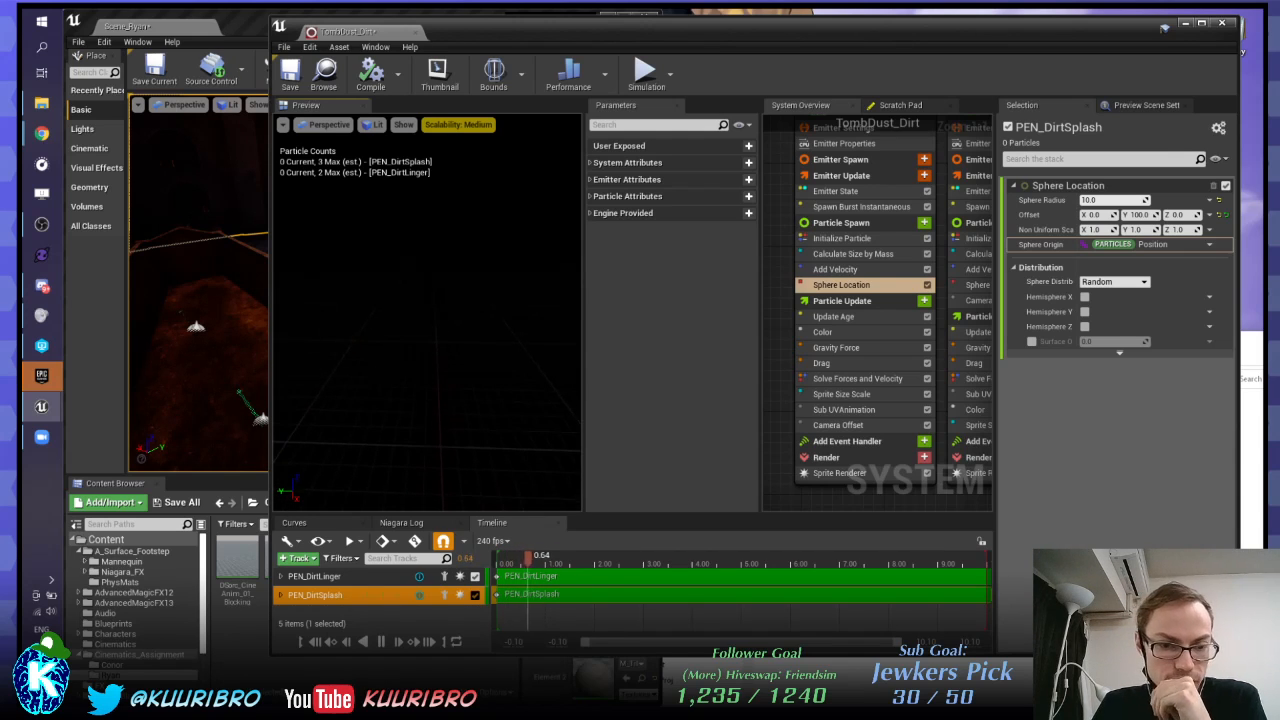
pyautogui.moveTo(420, 300); pyautogui.dragTo(420, 264, button='right')
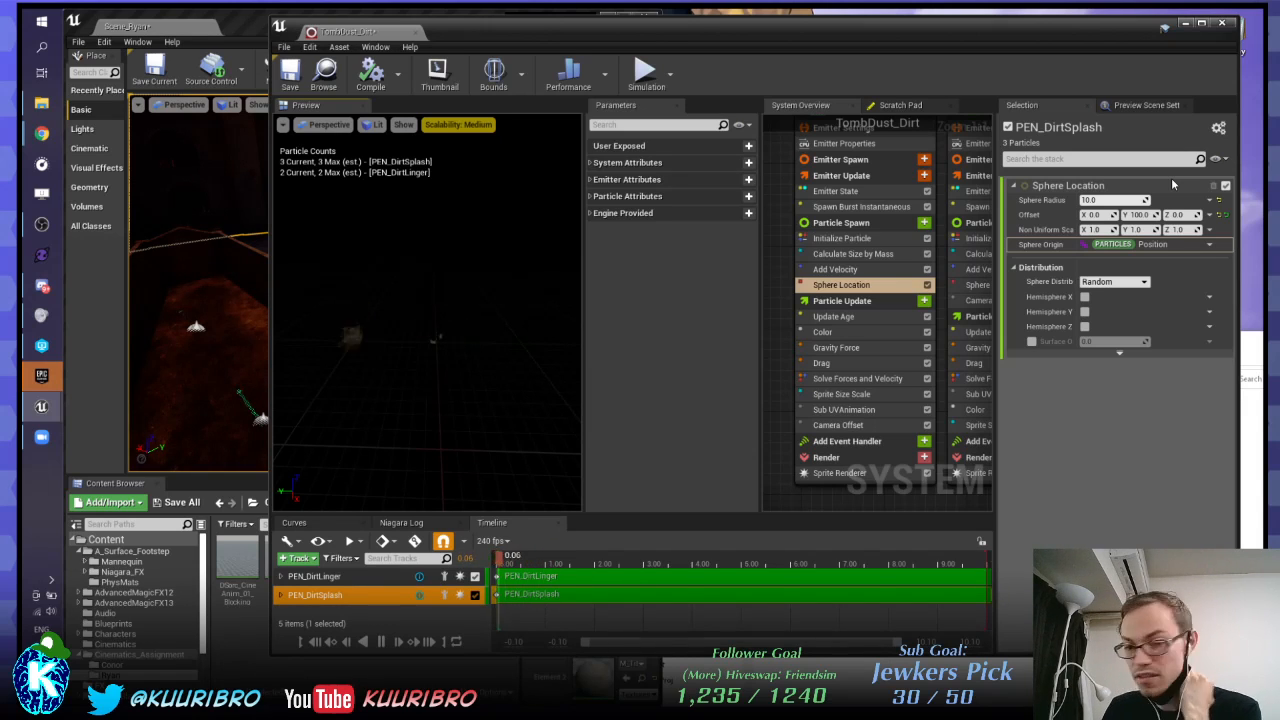
pyautogui.click(1031, 343)
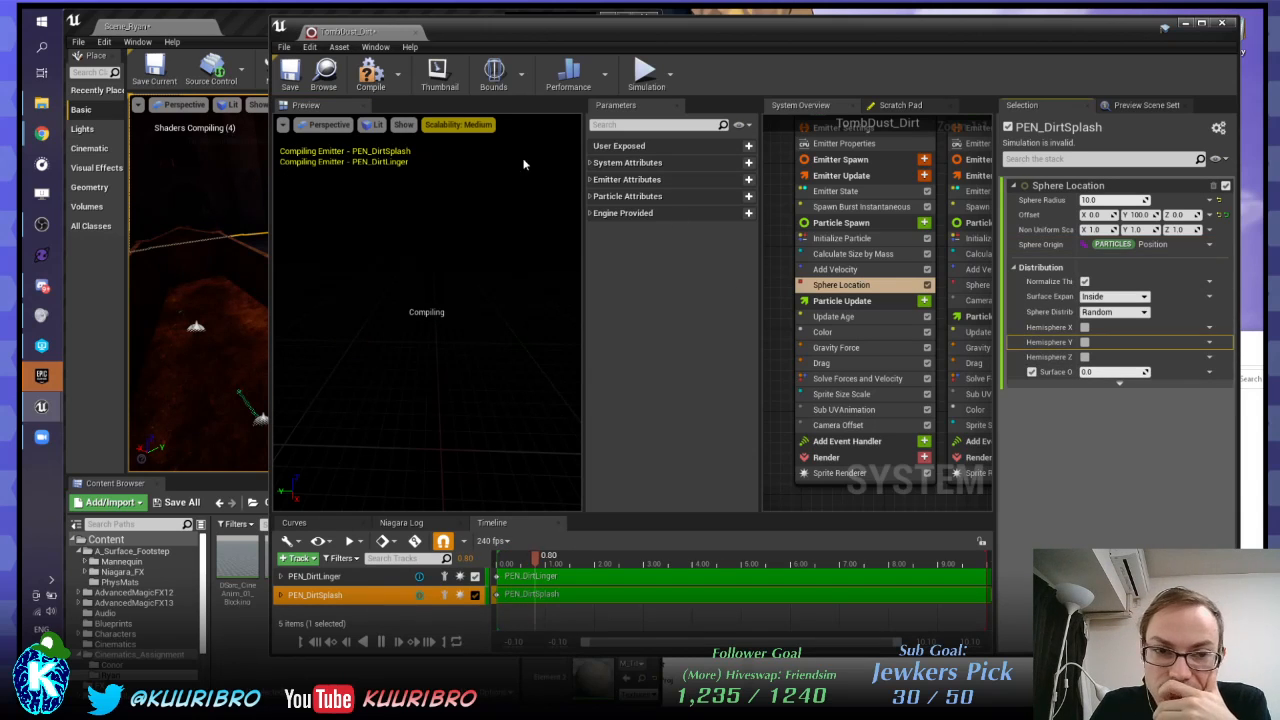
# Step: Show the instruction counts and emitter execution order in the preview, and hide both again
pyautogui.click(403, 124)
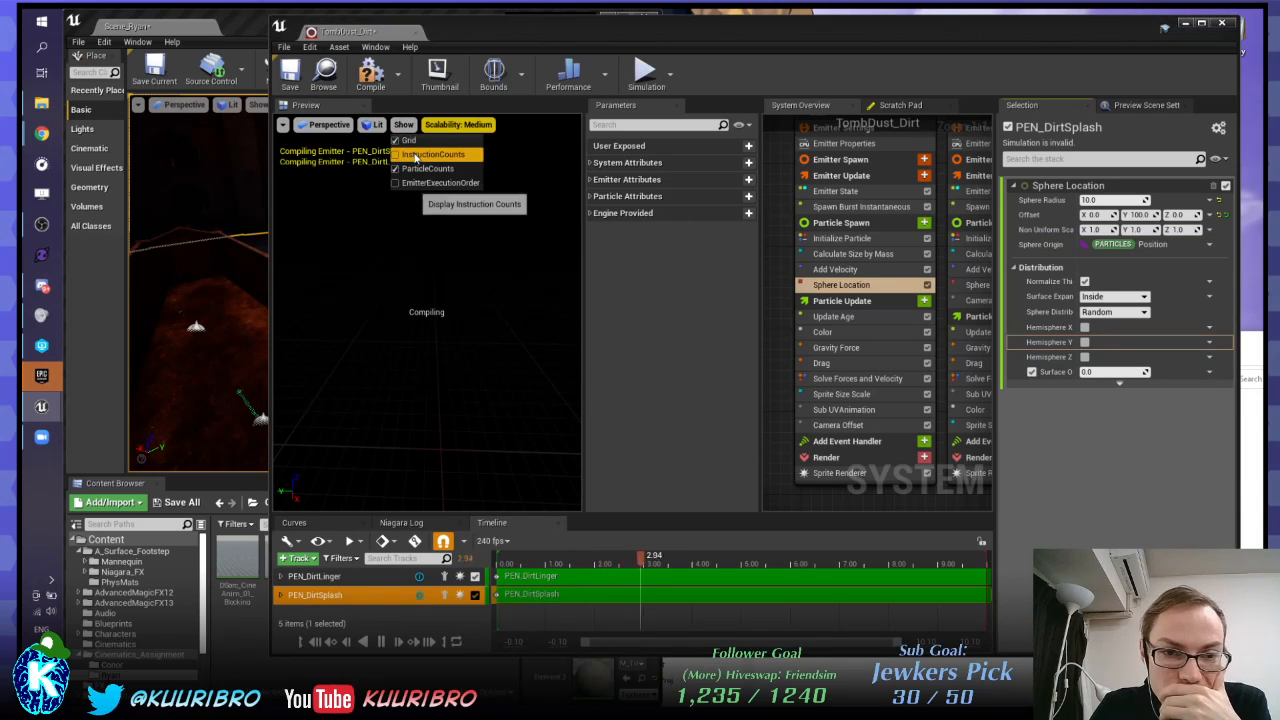
pyautogui.click(415, 155)
pyautogui.click(403, 124)
pyautogui.click(440, 183)
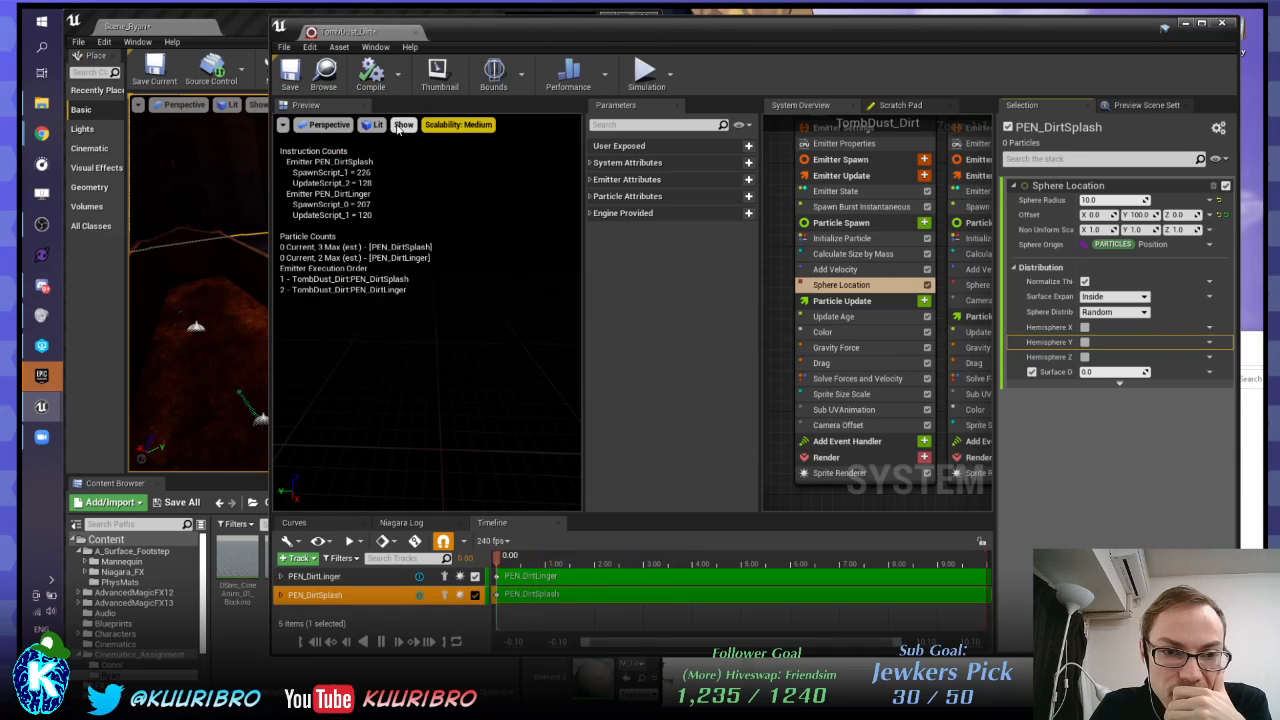
pyautogui.click(403, 124)
pyautogui.click(415, 155)
pyautogui.click(403, 124)
pyautogui.click(440, 183)
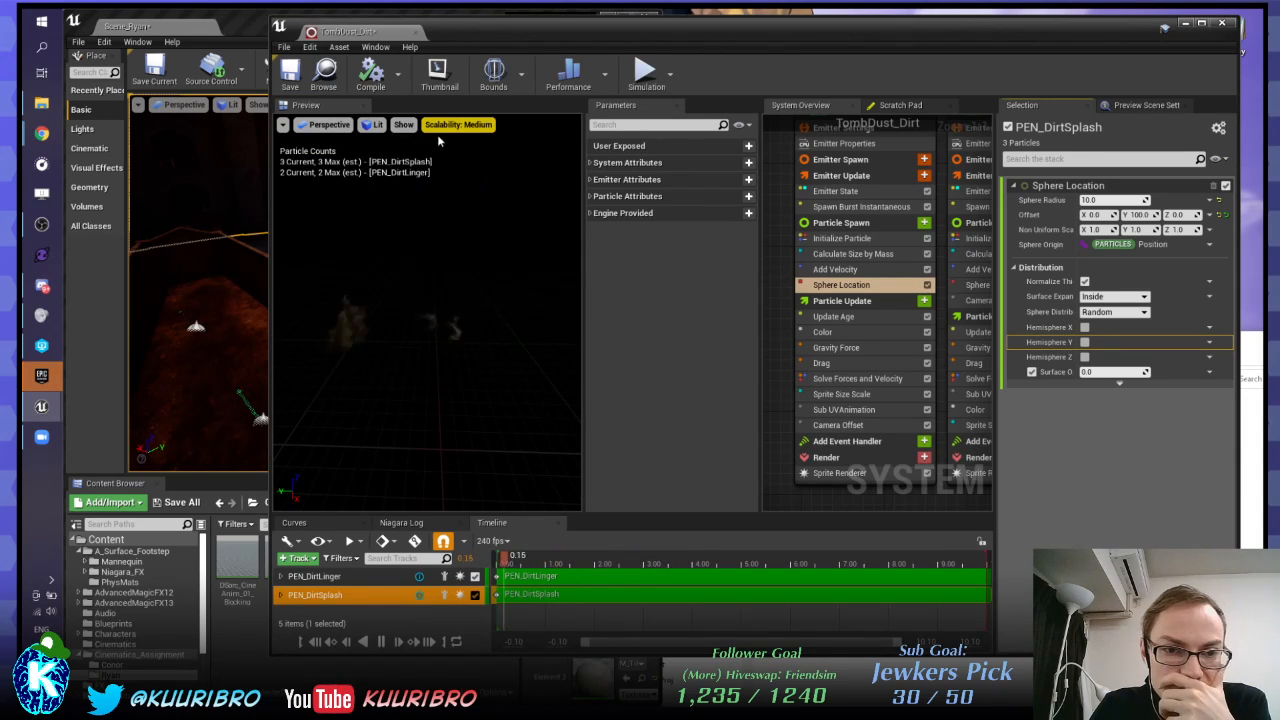
# Step: Try the Player Collision view mode in the preview, return it to Lit, and check the scalability settings
pyautogui.click(283, 124)
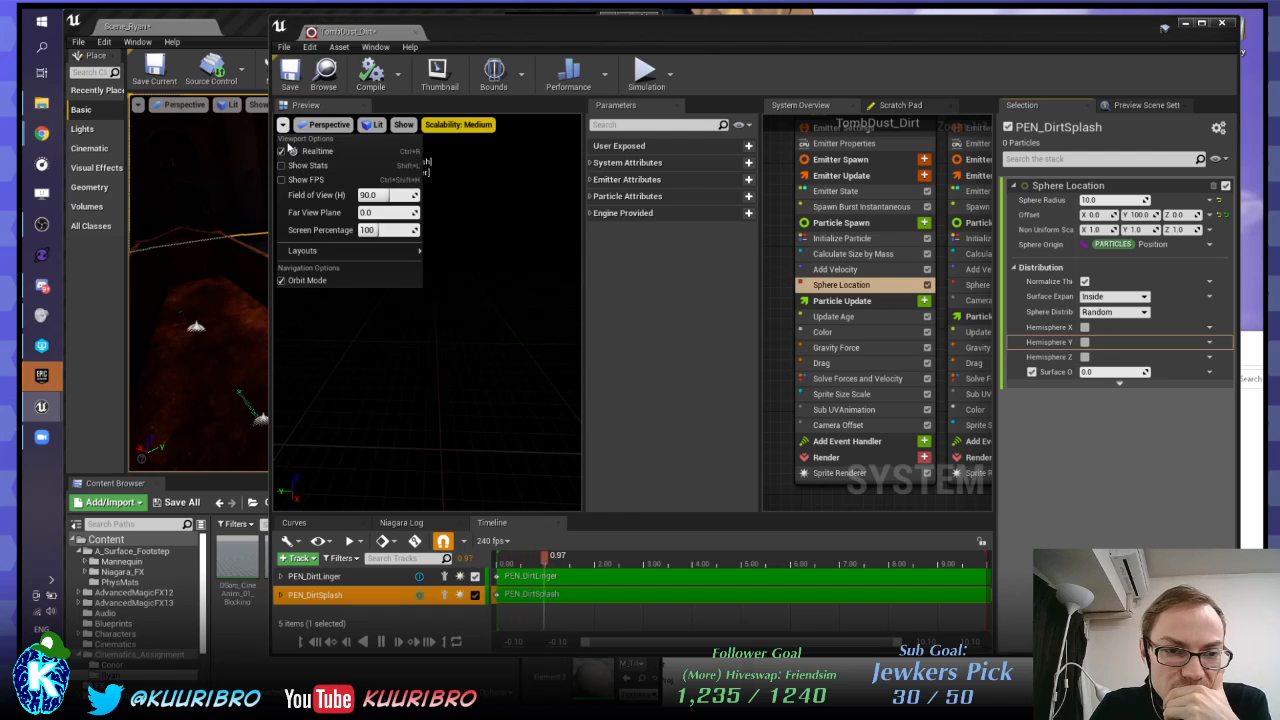
pyautogui.click(297, 281)
pyautogui.click(315, 124)
pyautogui.click(377, 124)
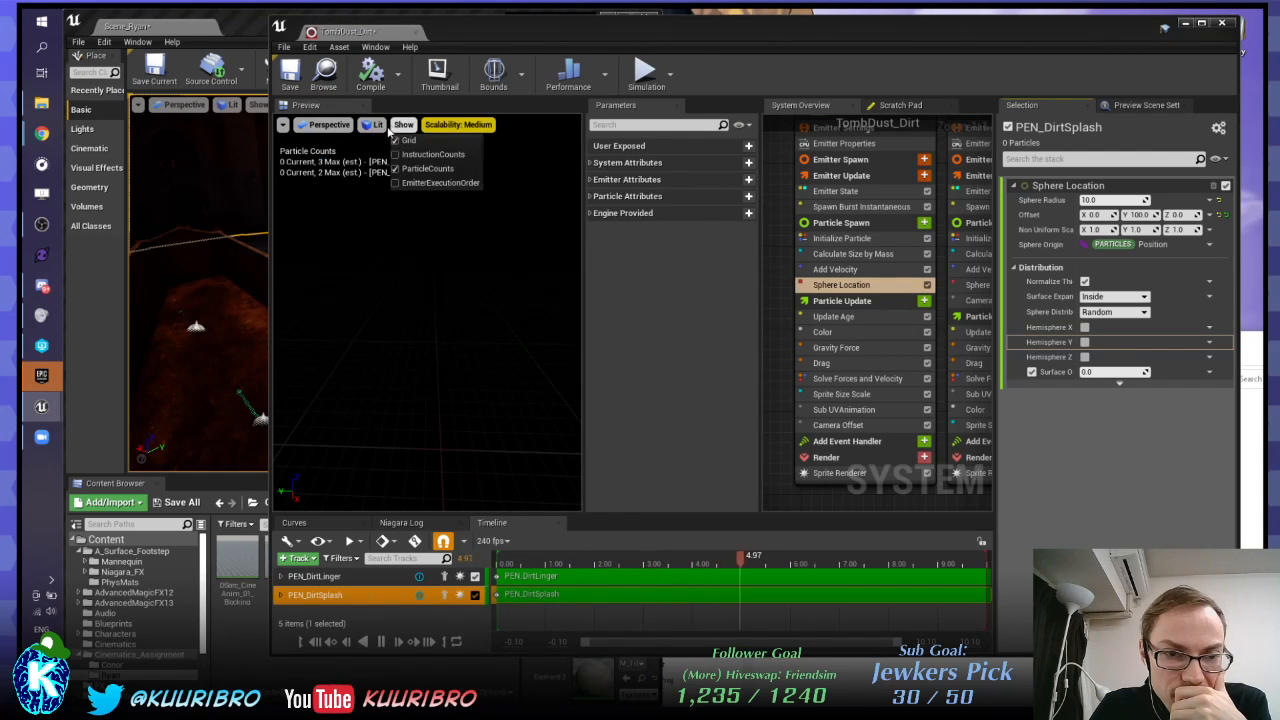
pyautogui.click(378, 124)
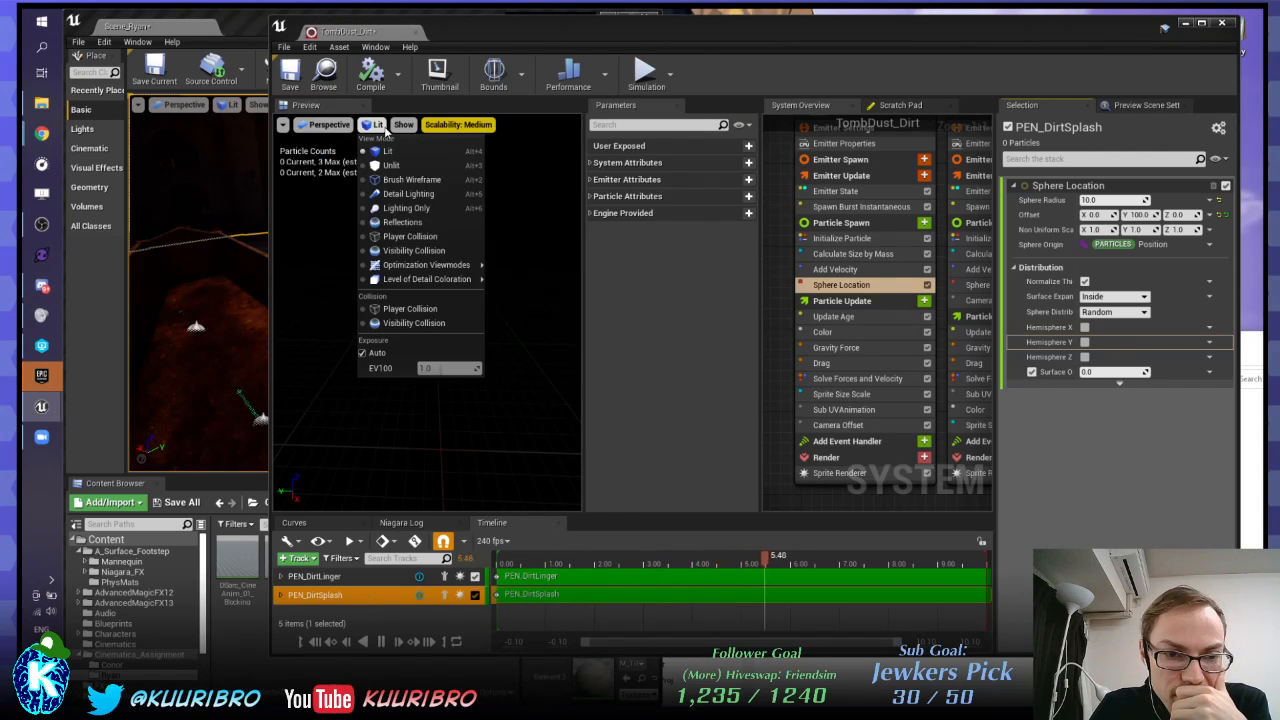
pyautogui.click(386, 314)
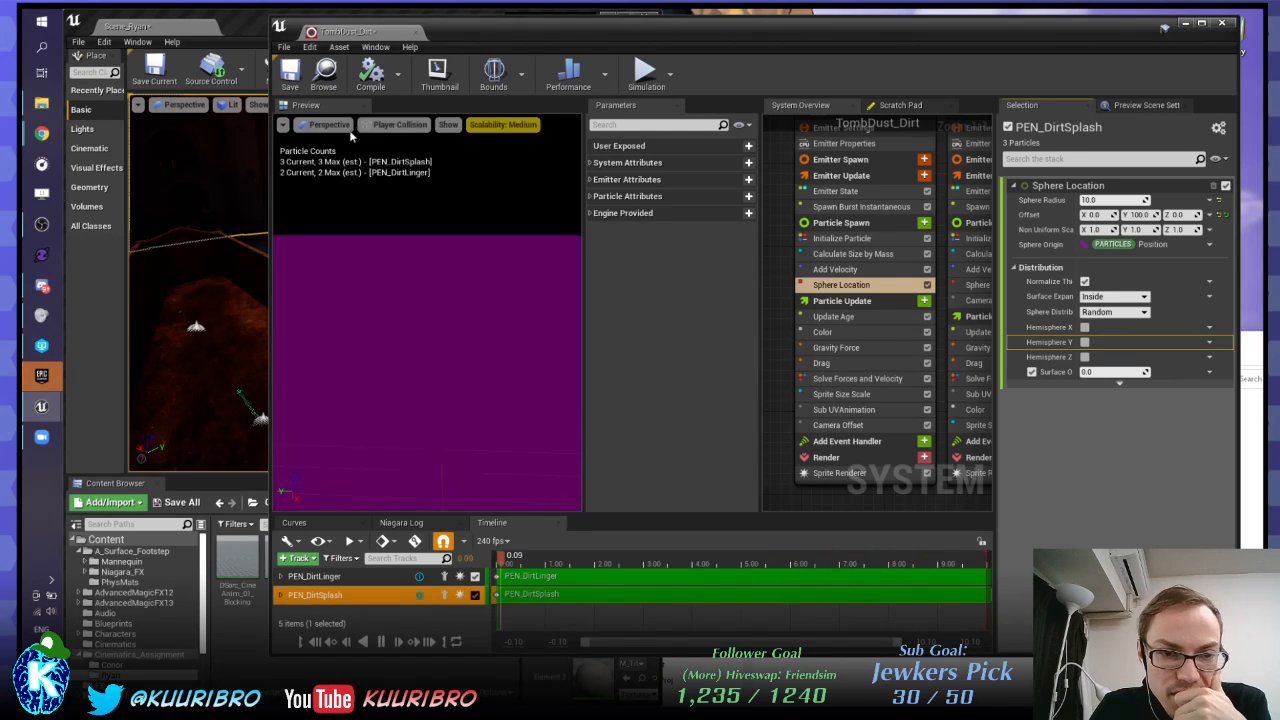
pyautogui.click(390, 124)
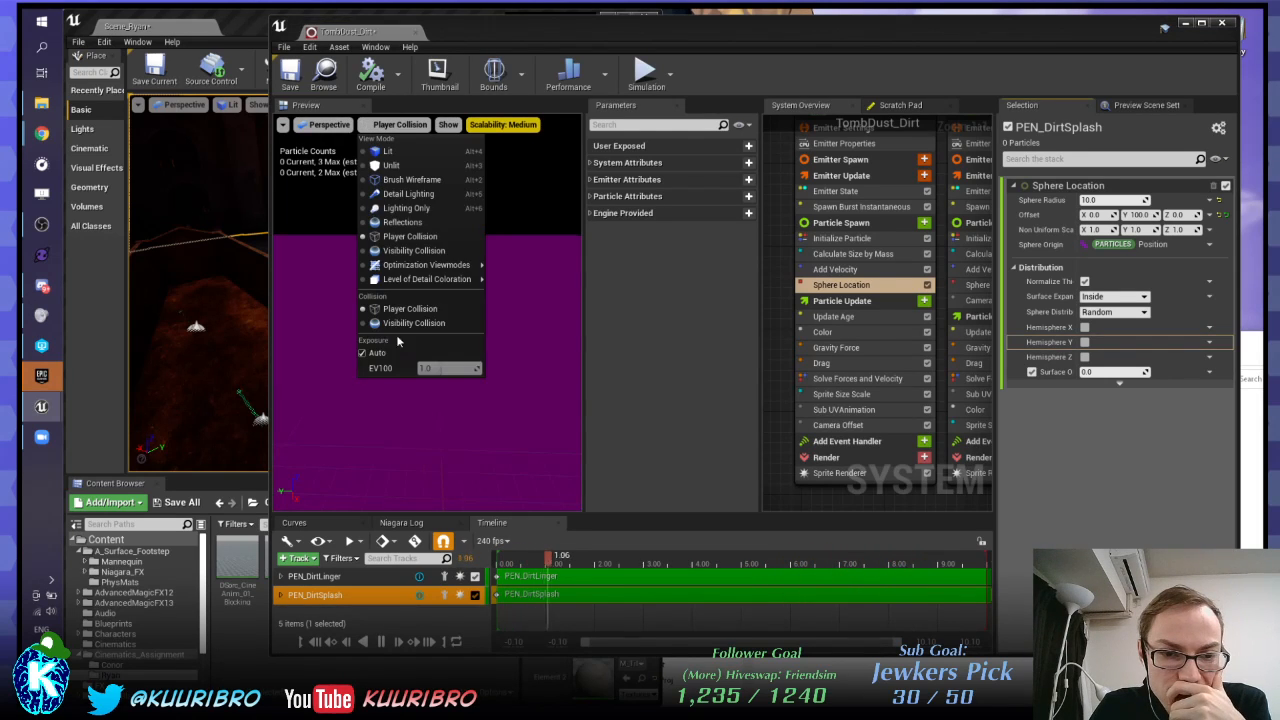
pyautogui.click(388, 151)
pyautogui.click(455, 125)
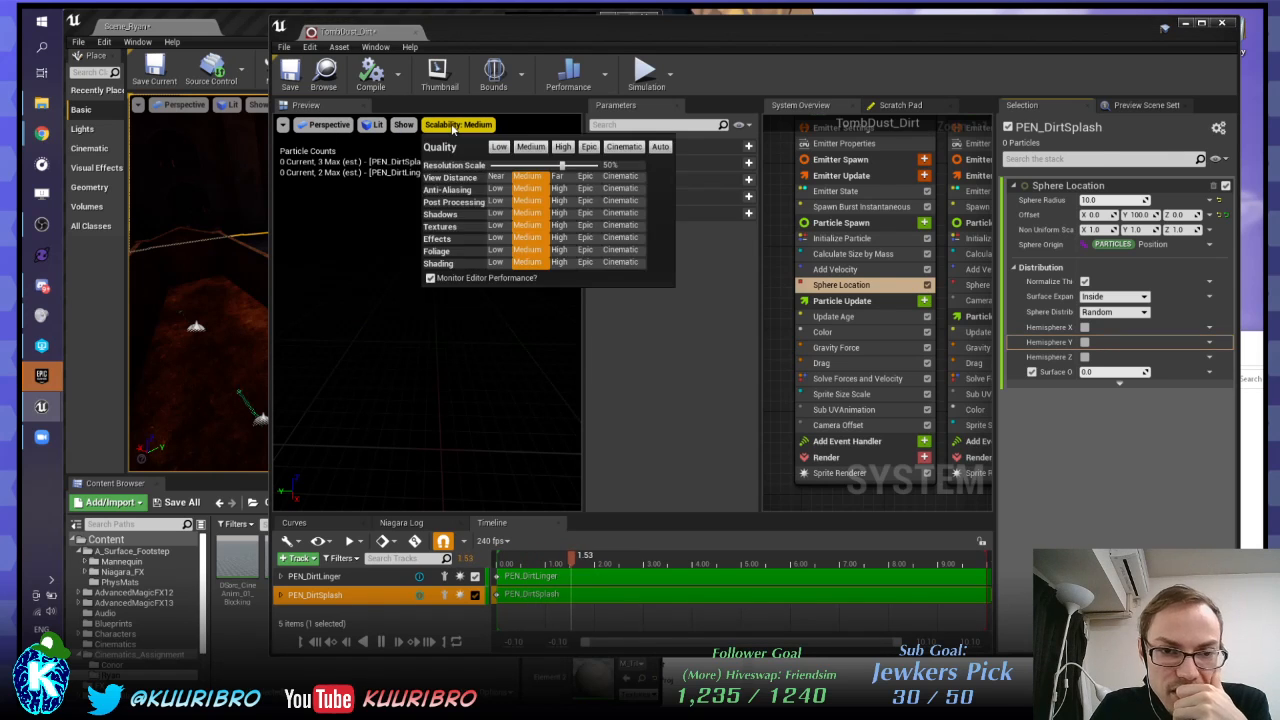
pyautogui.click(452, 128)
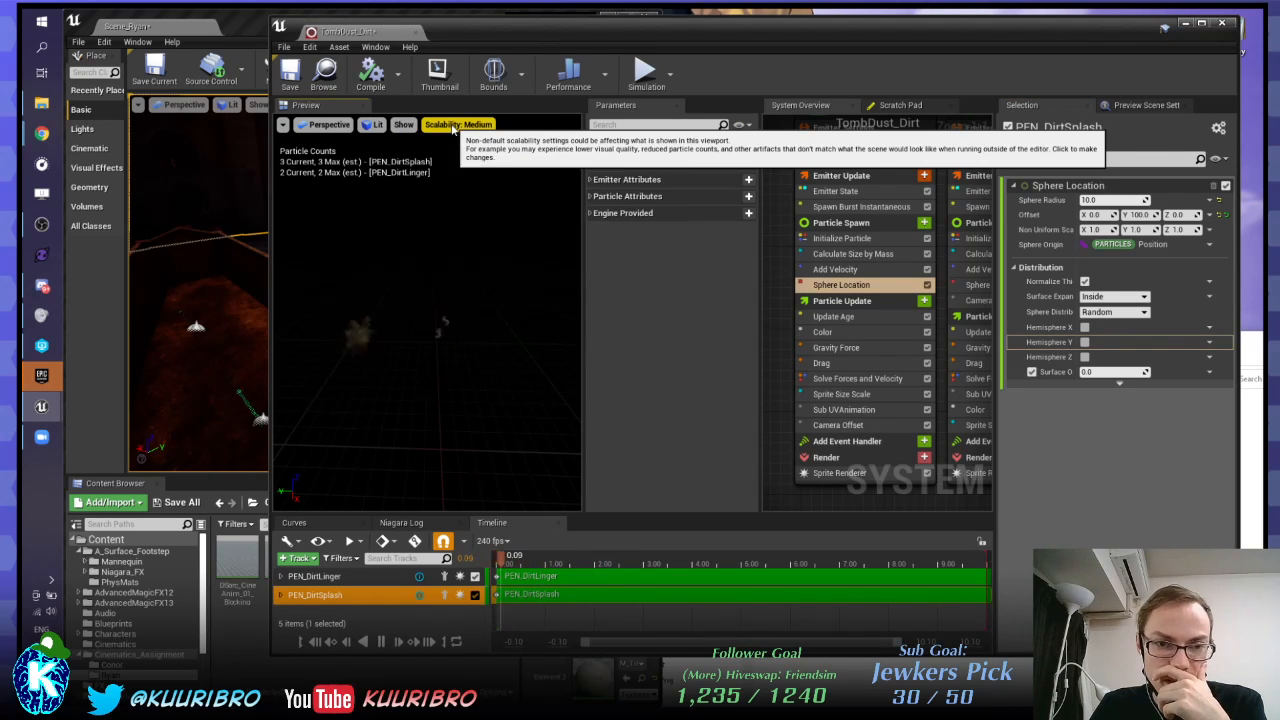
# Step: Show the effect's bounds in the preview and compare the particles with PEN_DirtSplash's Sphere Location module disabled and re-enabled
pyautogui.click(495, 80)
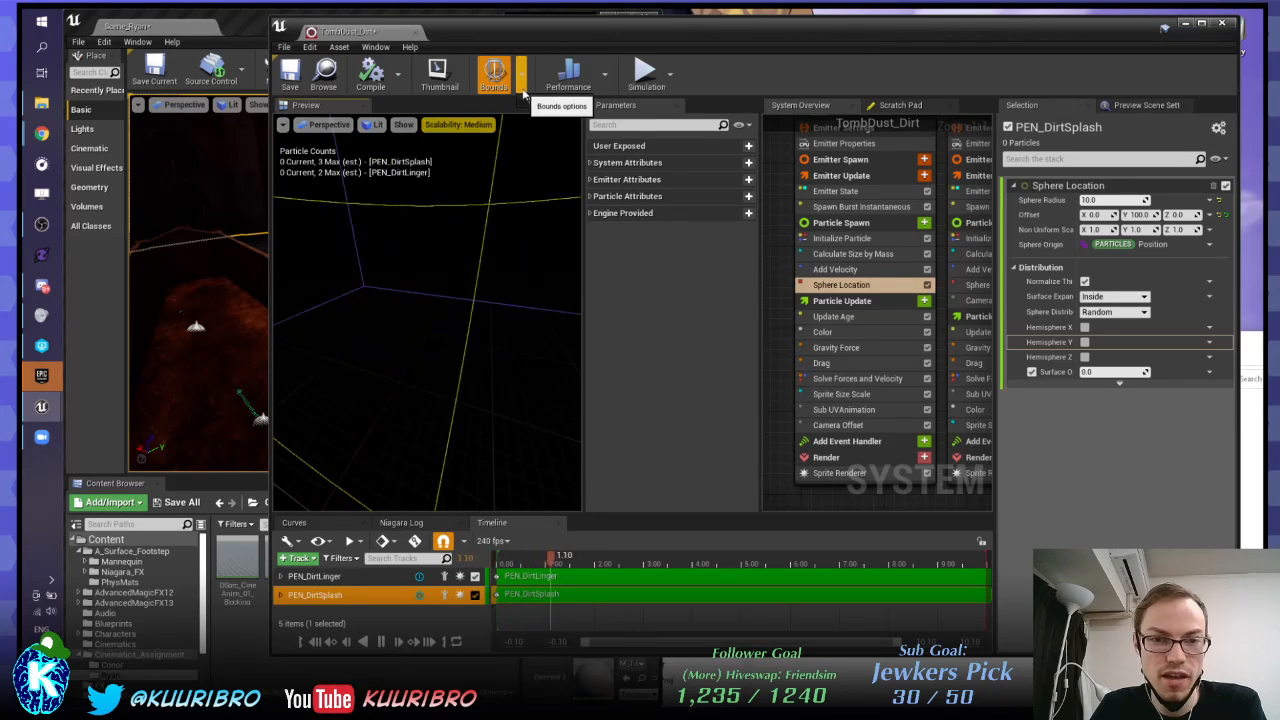
pyautogui.click(605, 73)
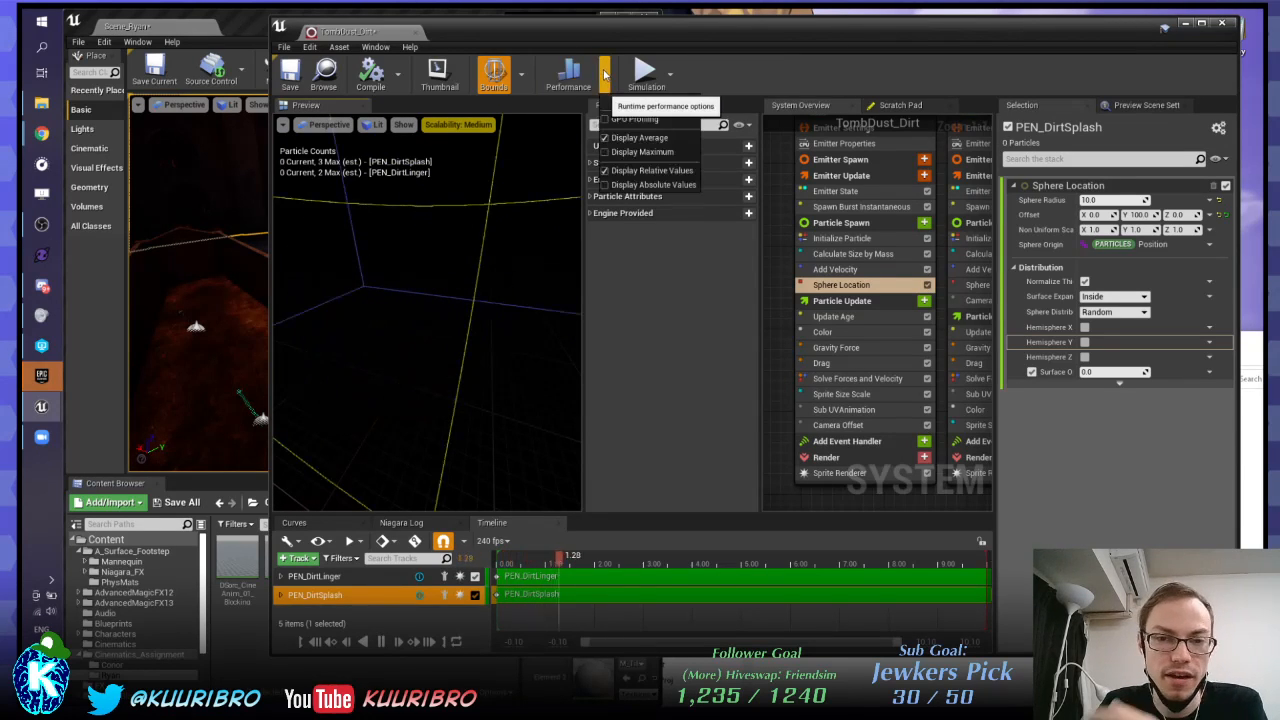
pyautogui.click(605, 73)
pyautogui.click(494, 72)
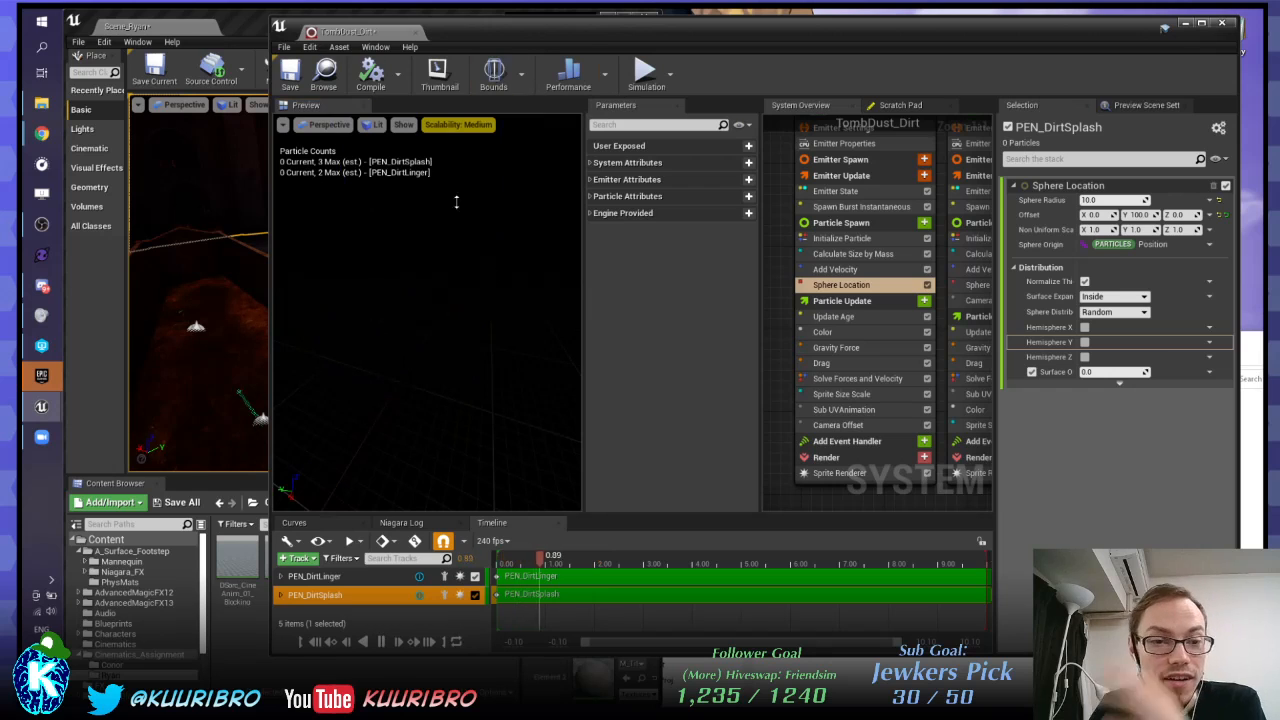
pyautogui.click(491, 80)
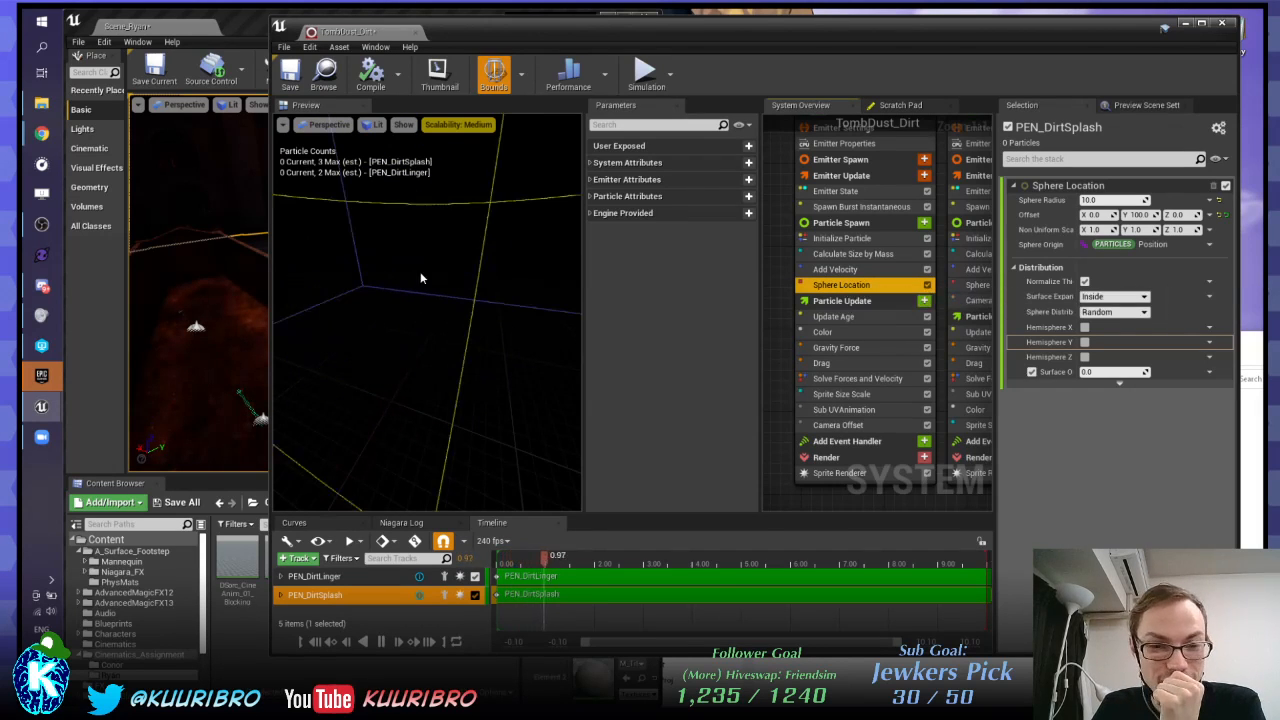
pyautogui.click(928, 287)
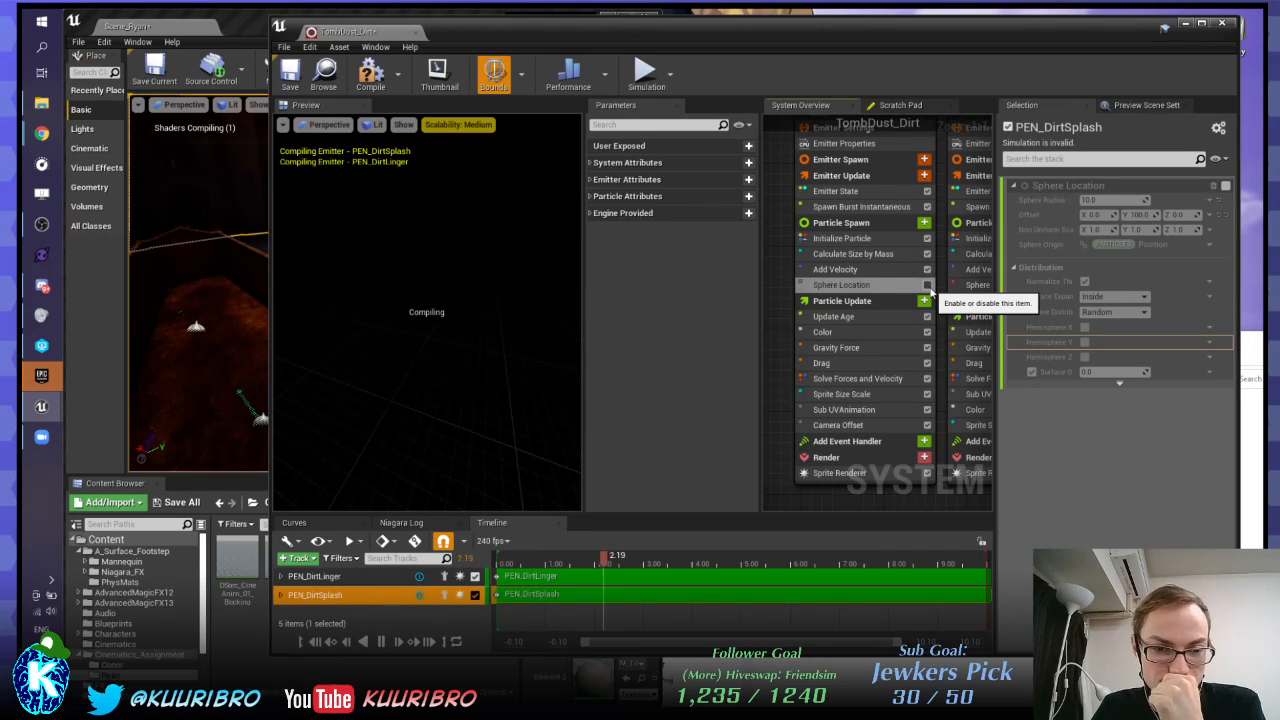
pyautogui.click(928, 286)
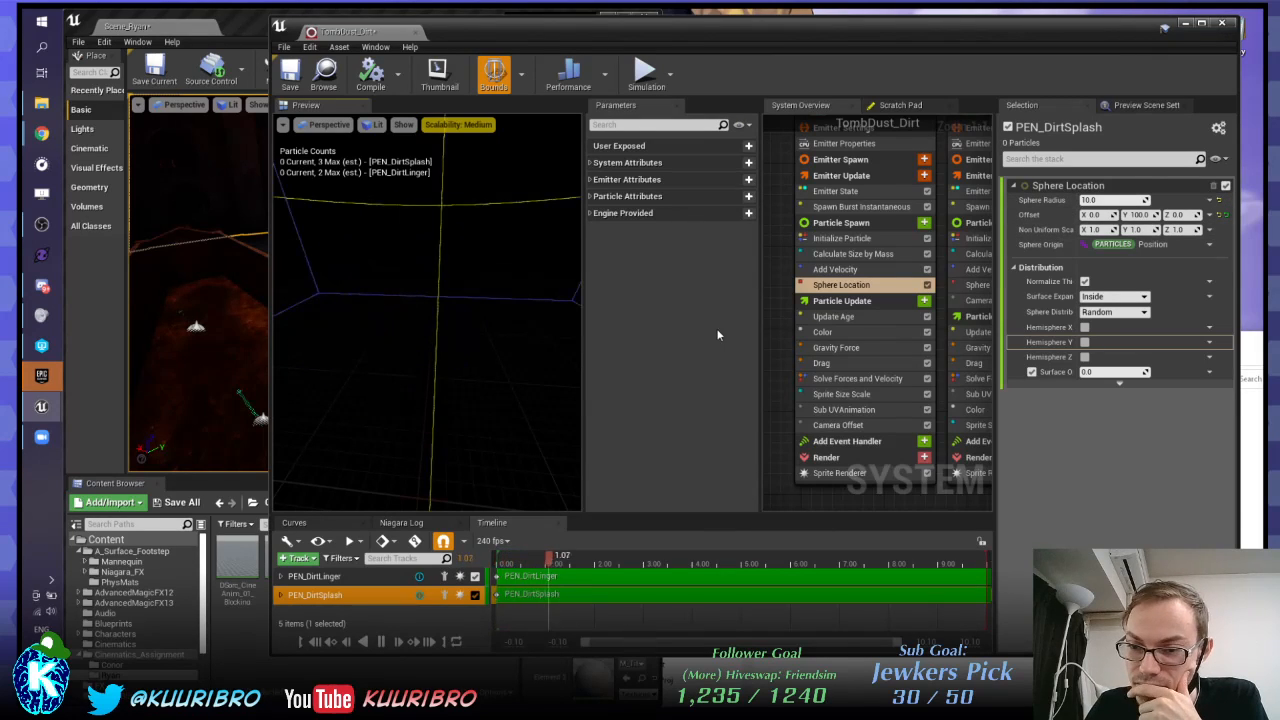
# Step: Turn off the surface-only option, set the Sphere Location Y offset to 0, and hide the bounds
pyautogui.click(1032, 372)
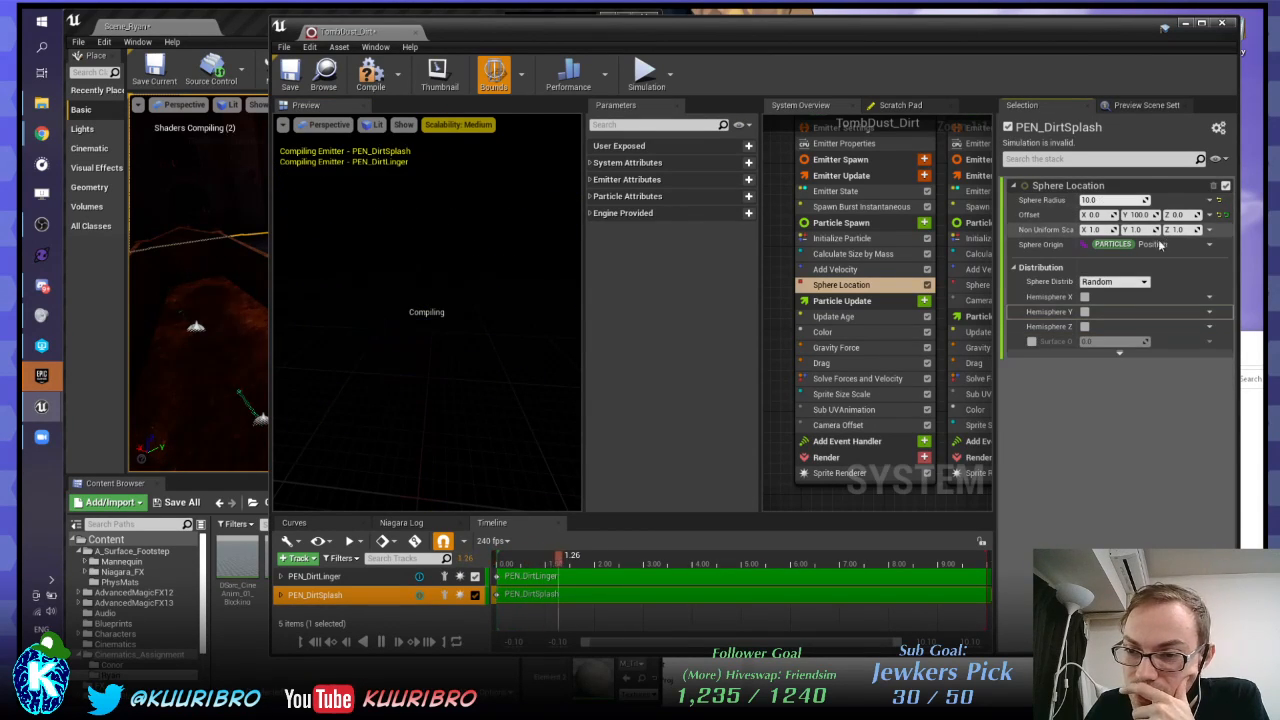
pyautogui.write('0')
pyautogui.press('Return')
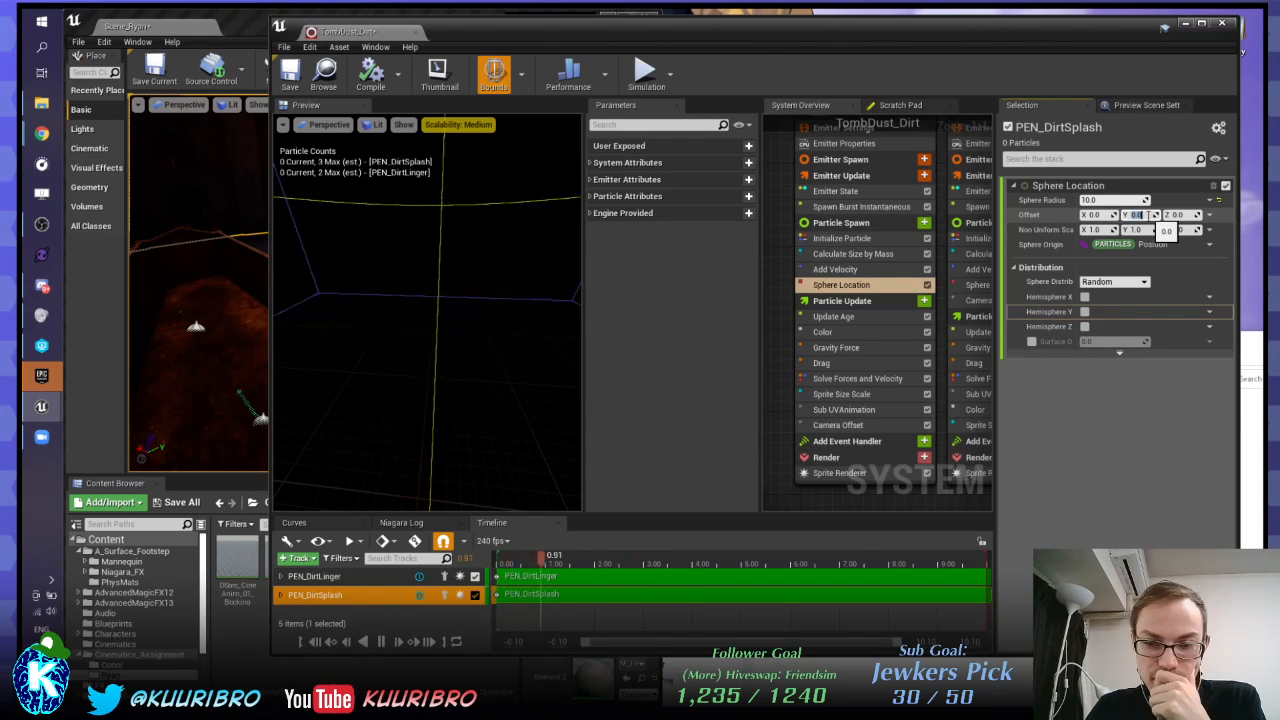
pyautogui.click(493, 75)
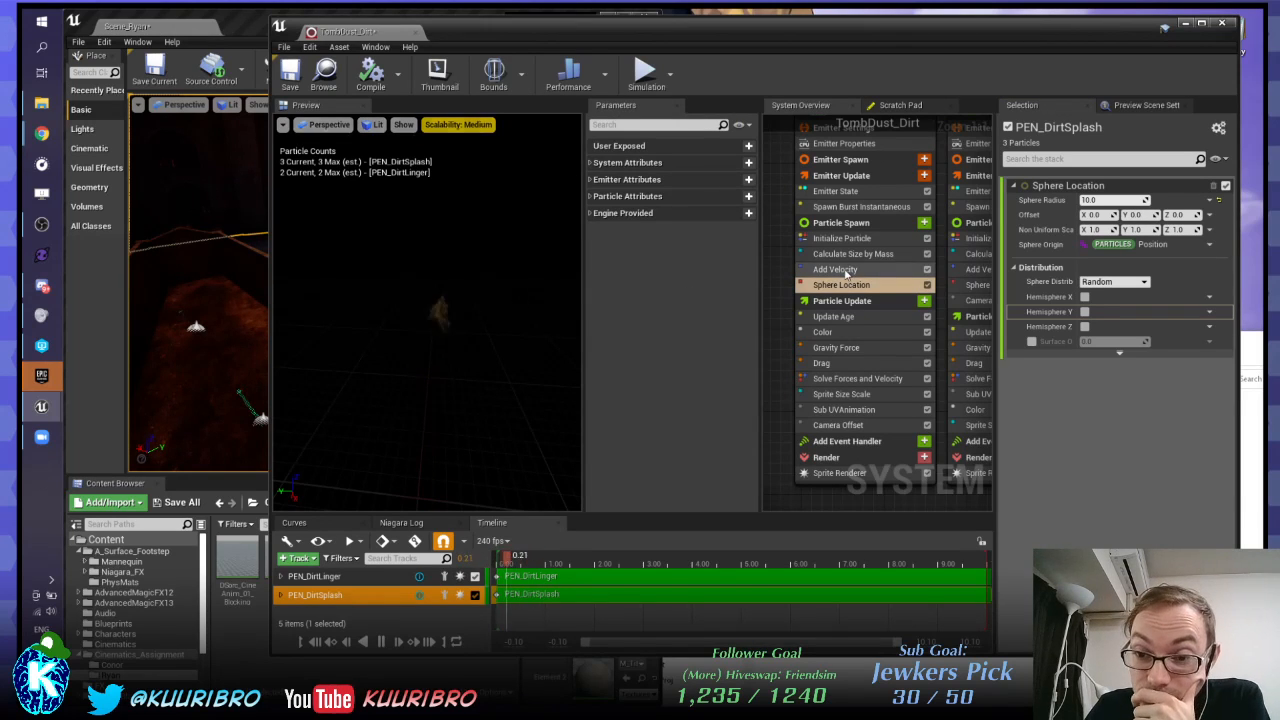
# Step: Compare the dirt particles with PEN_DirtSplash's Calculate Size by Mass module disabled and re-enabled
pyautogui.click(851, 256)
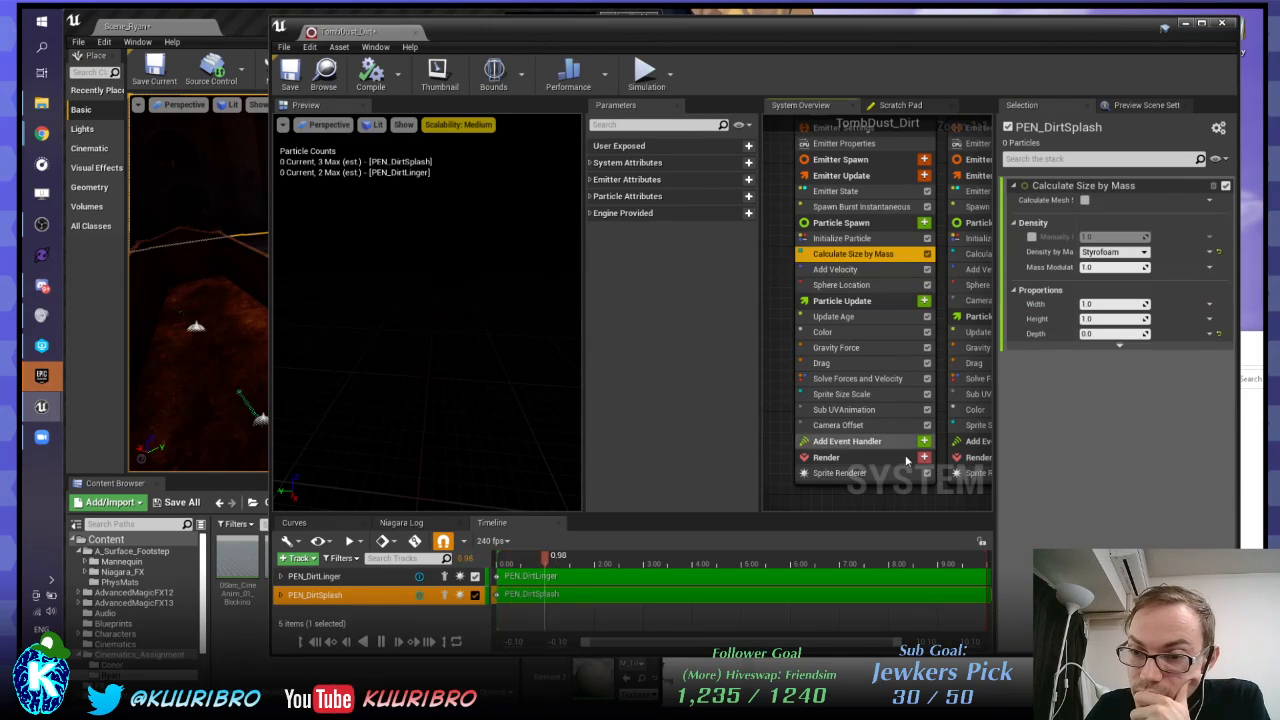
pyautogui.click(927, 255)
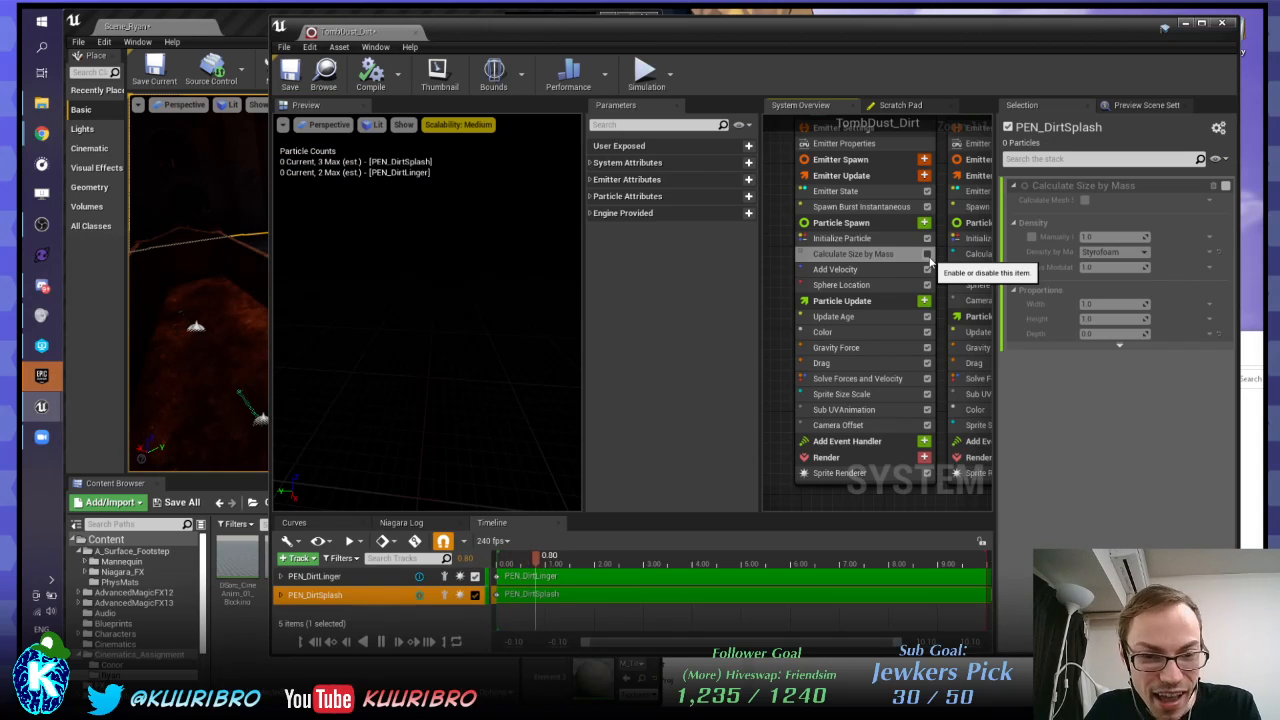
pyautogui.click(926, 256)
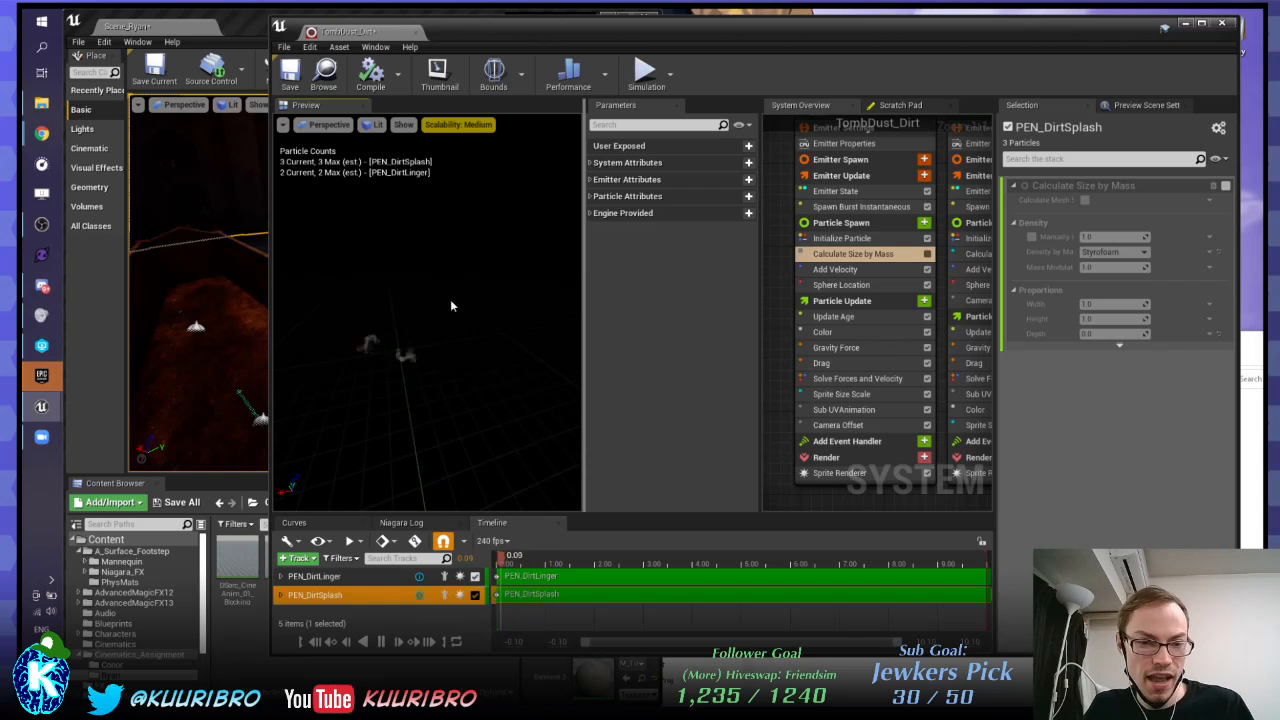
pyautogui.click(927, 254)
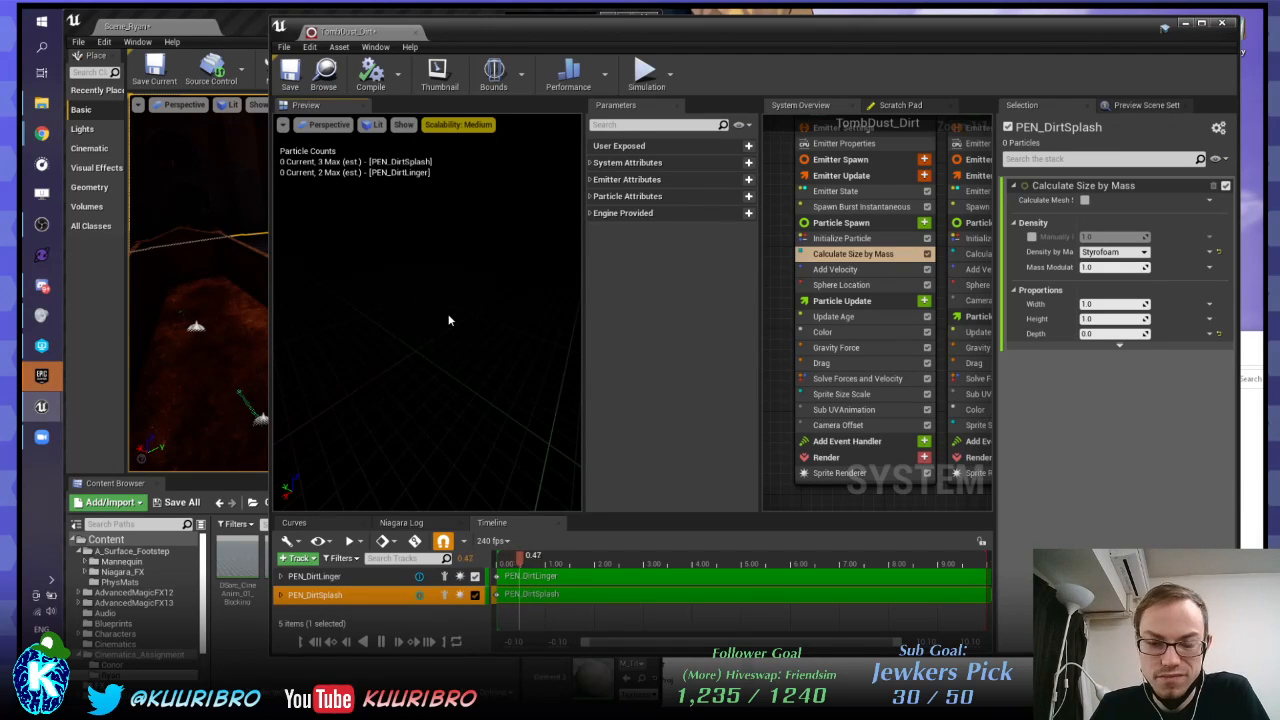
# Step: Examine PEN_DirtSplash's Particle Update modules from Update Age and Color through Gravity Force and Drag to Sprite Size Scale
pyautogui.click(840, 316)
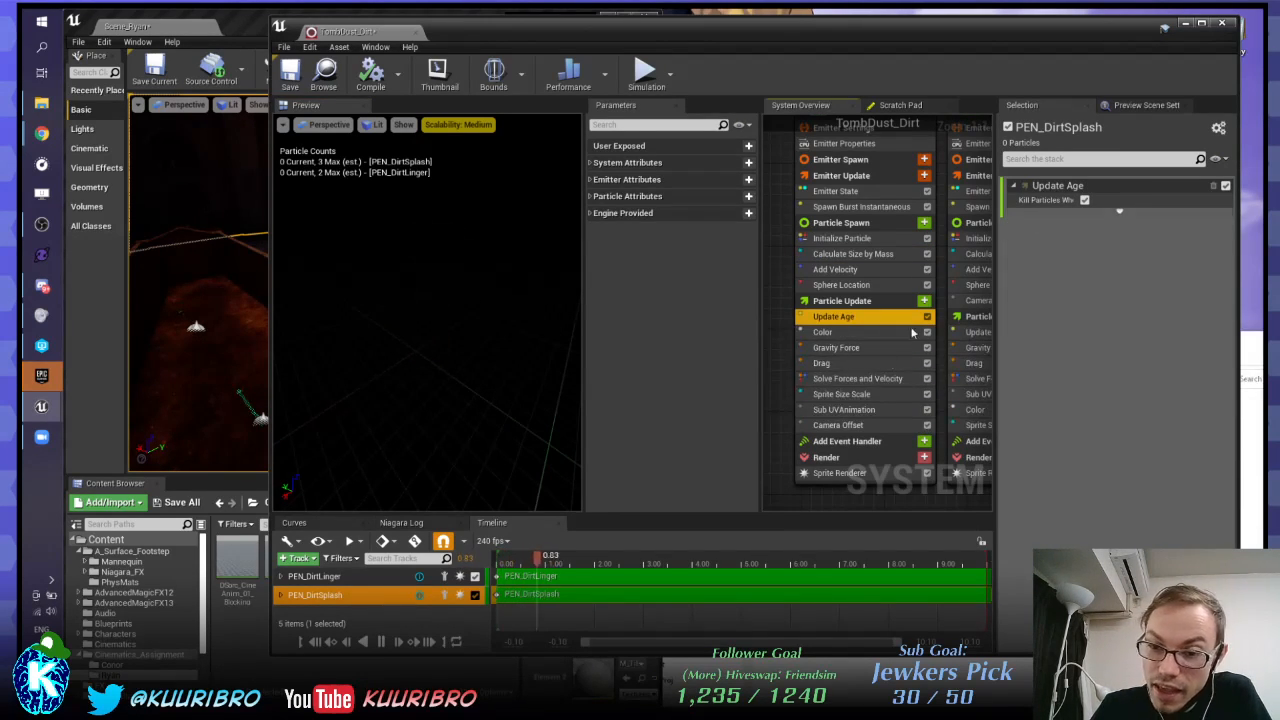
pyautogui.click(818, 333)
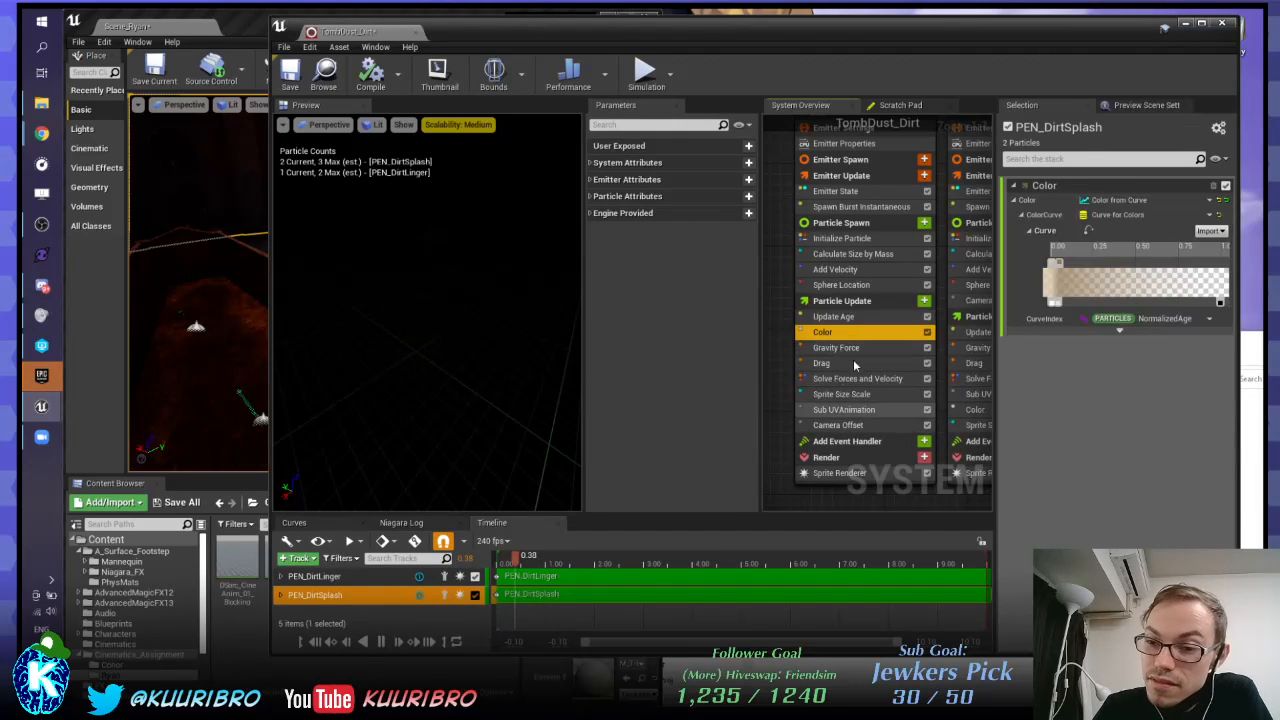
pyautogui.click(836, 347)
pyautogui.click(852, 364)
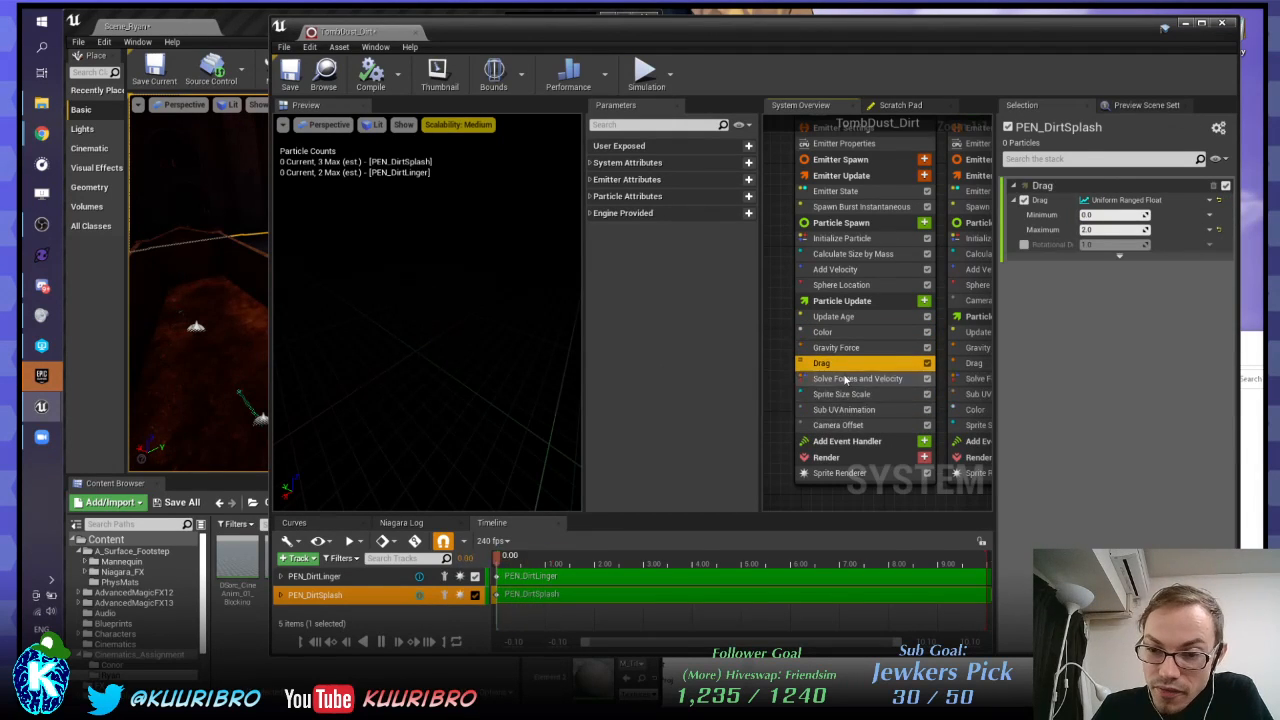
pyautogui.click(852, 378)
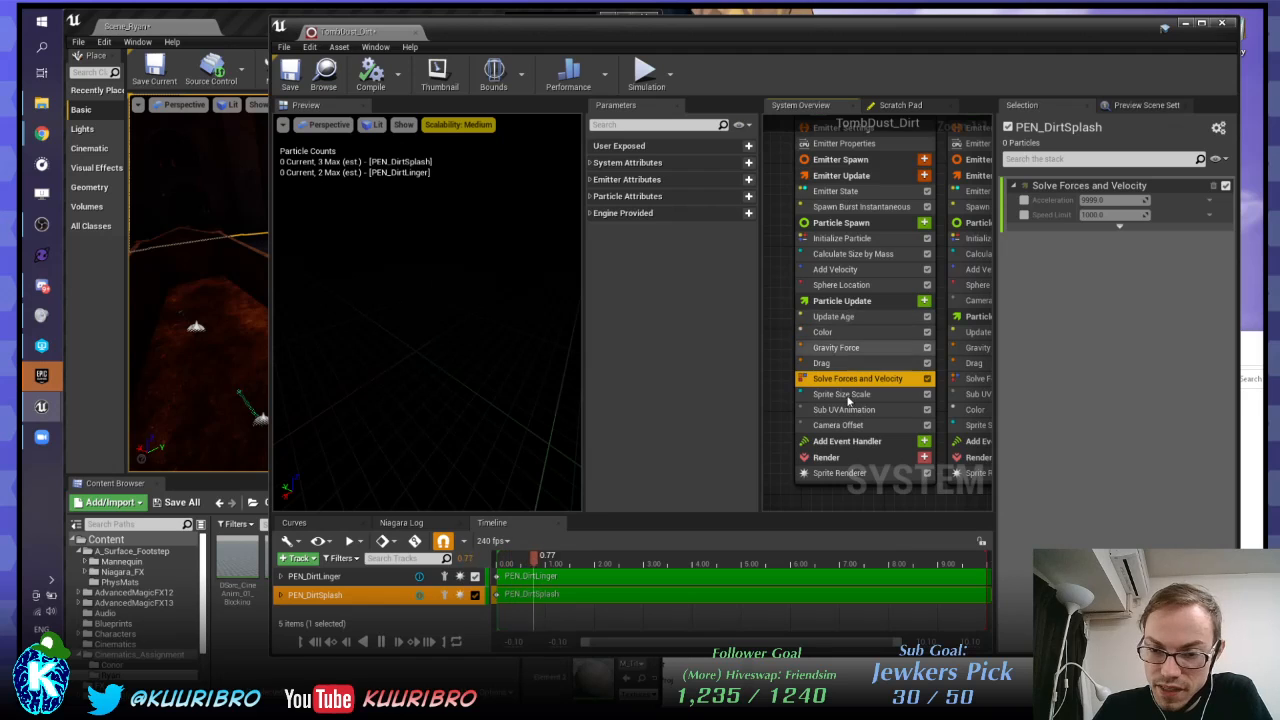
pyautogui.click(803, 394)
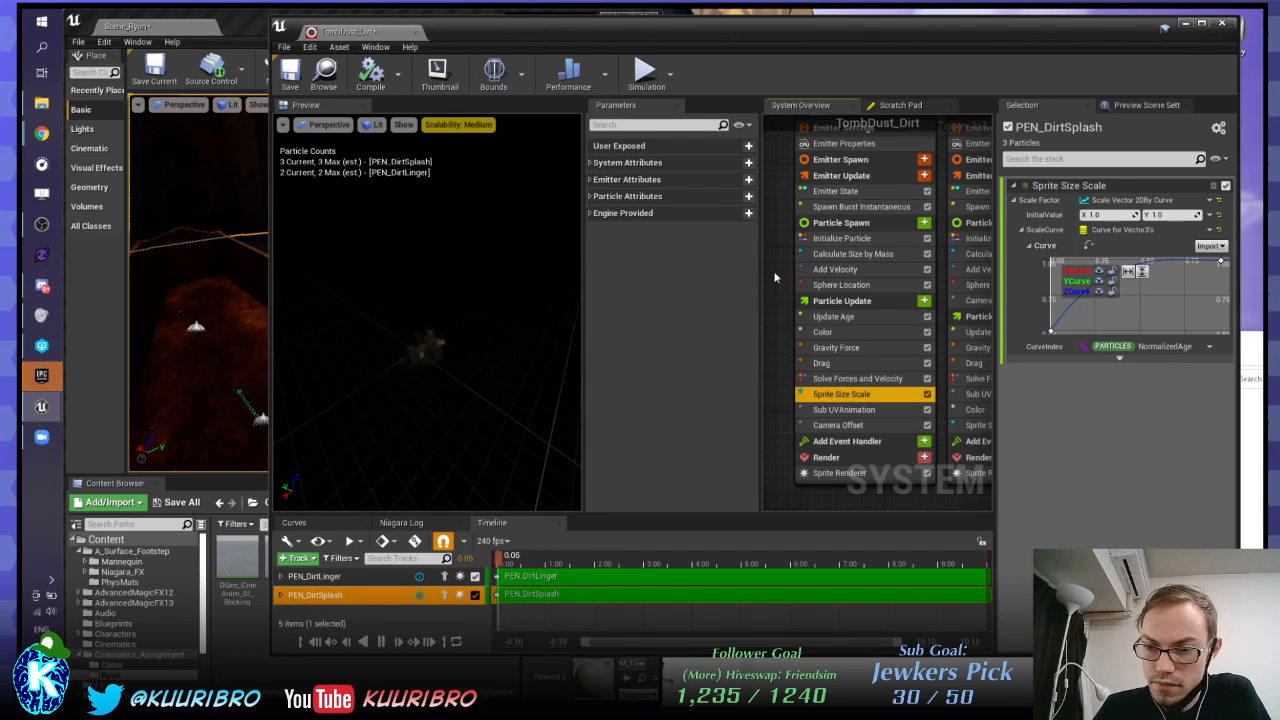
# Step: Review PEN_DirtSplash's emitter-level settings, including Emitter Properties, Emitter Spawn, Emitter Update and Emitter State
pyautogui.moveTo(774, 277); pyautogui.dragTo(789, 368, button='right')
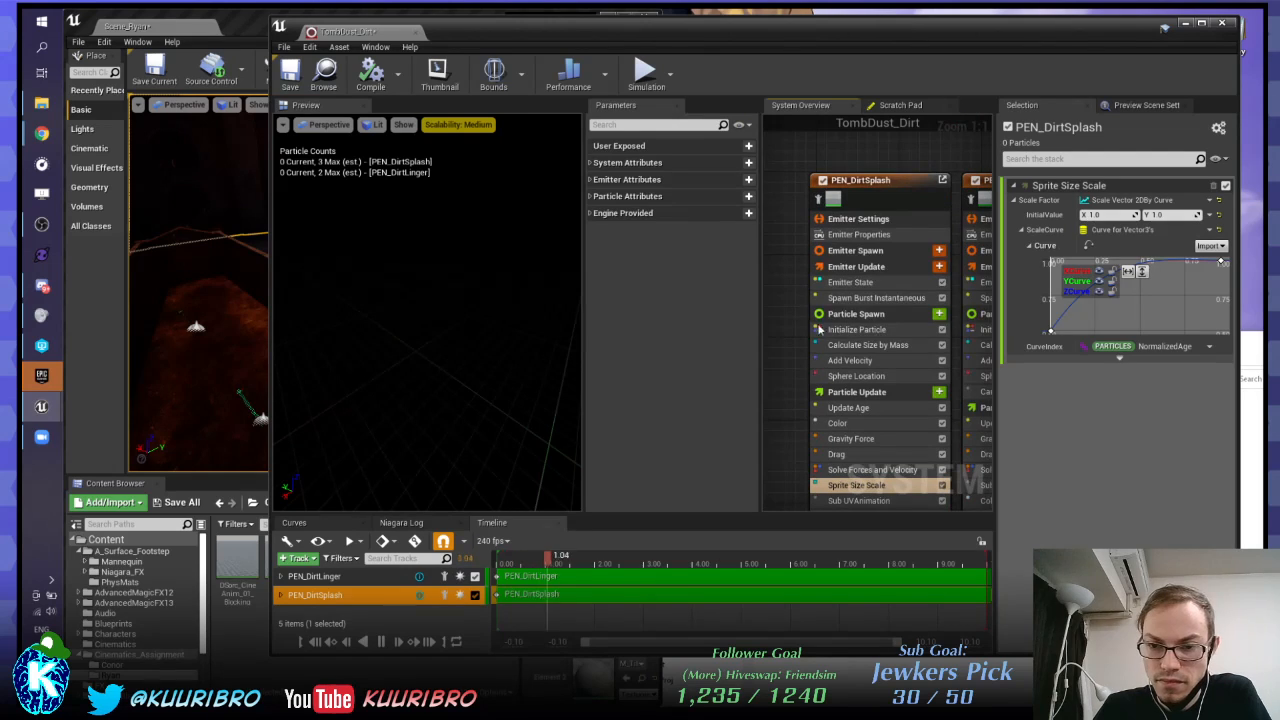
pyautogui.click(879, 220)
pyautogui.click(862, 235)
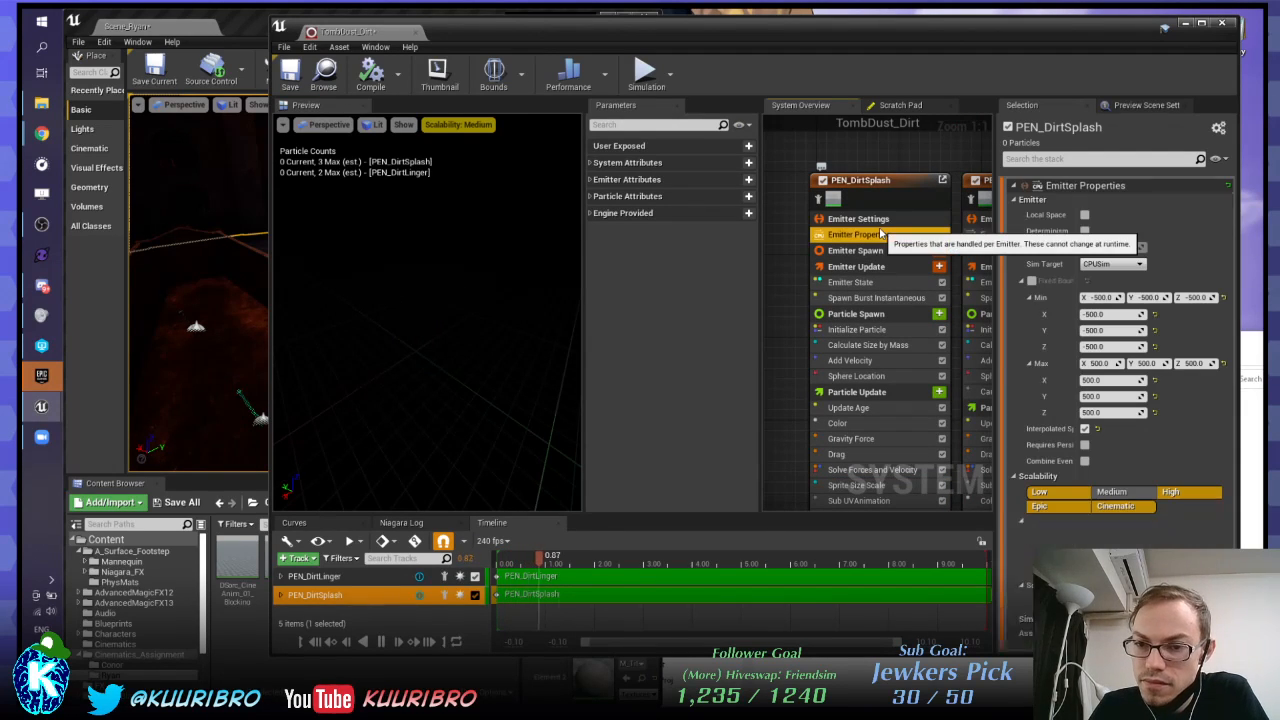
pyautogui.click(848, 252)
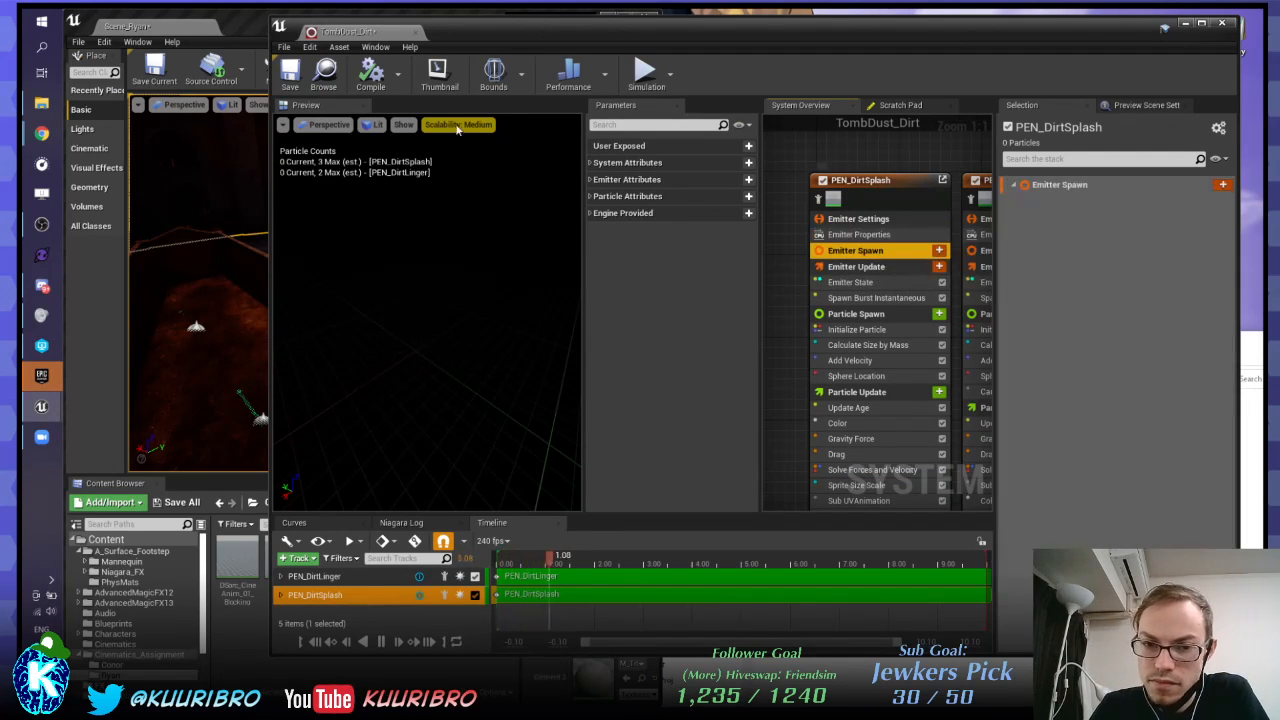
pyautogui.moveTo(788, 326); pyautogui.dragTo(777, 296, button='right')
pyautogui.click(848, 234)
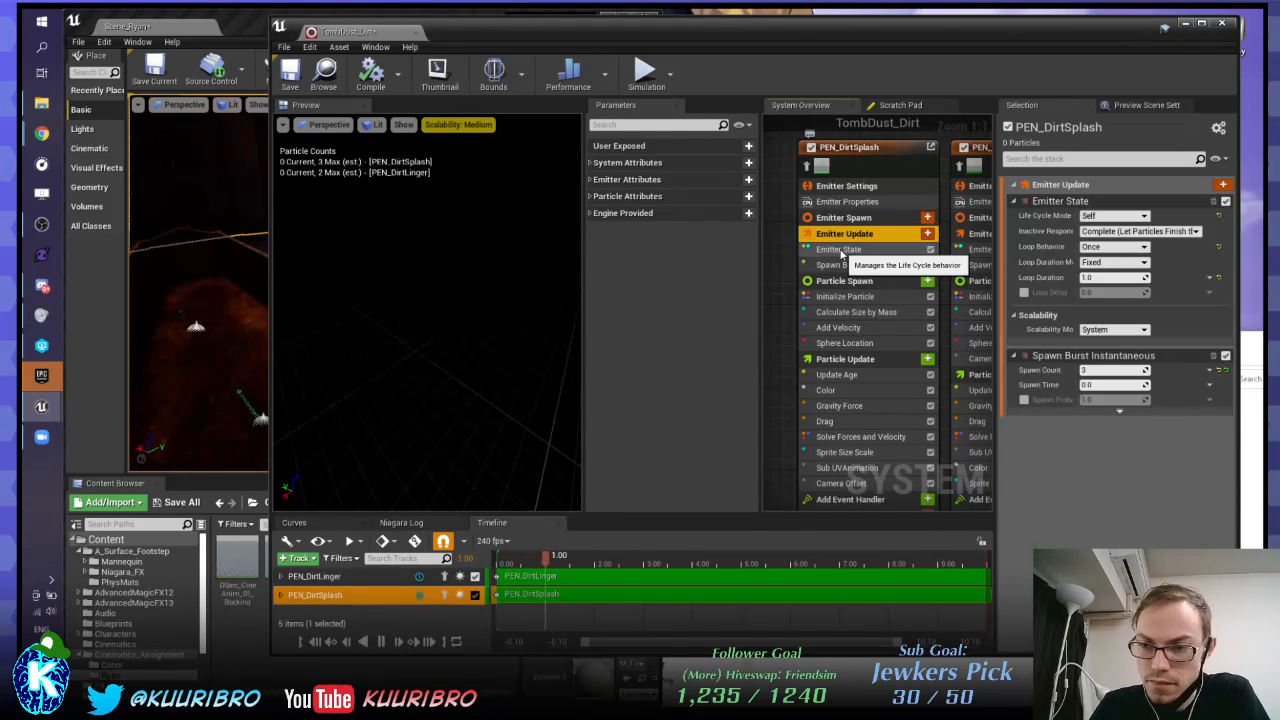
pyautogui.click(848, 249)
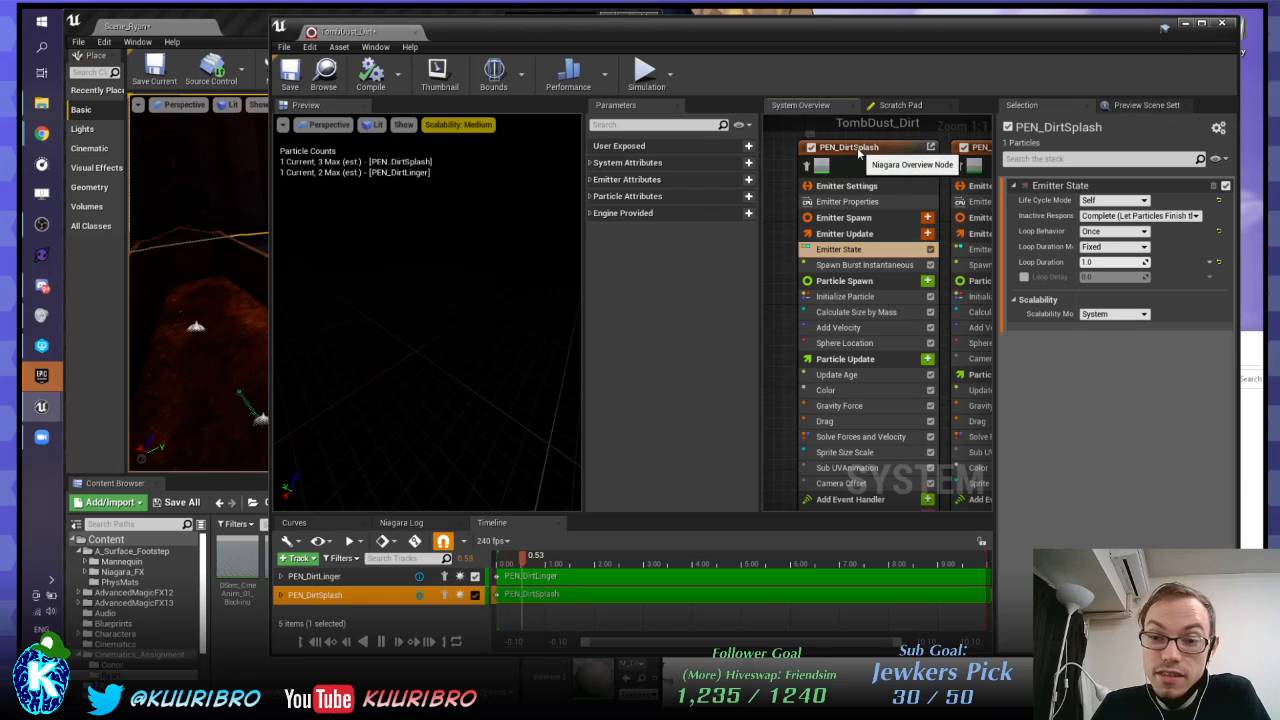
pyautogui.click(886, 174)
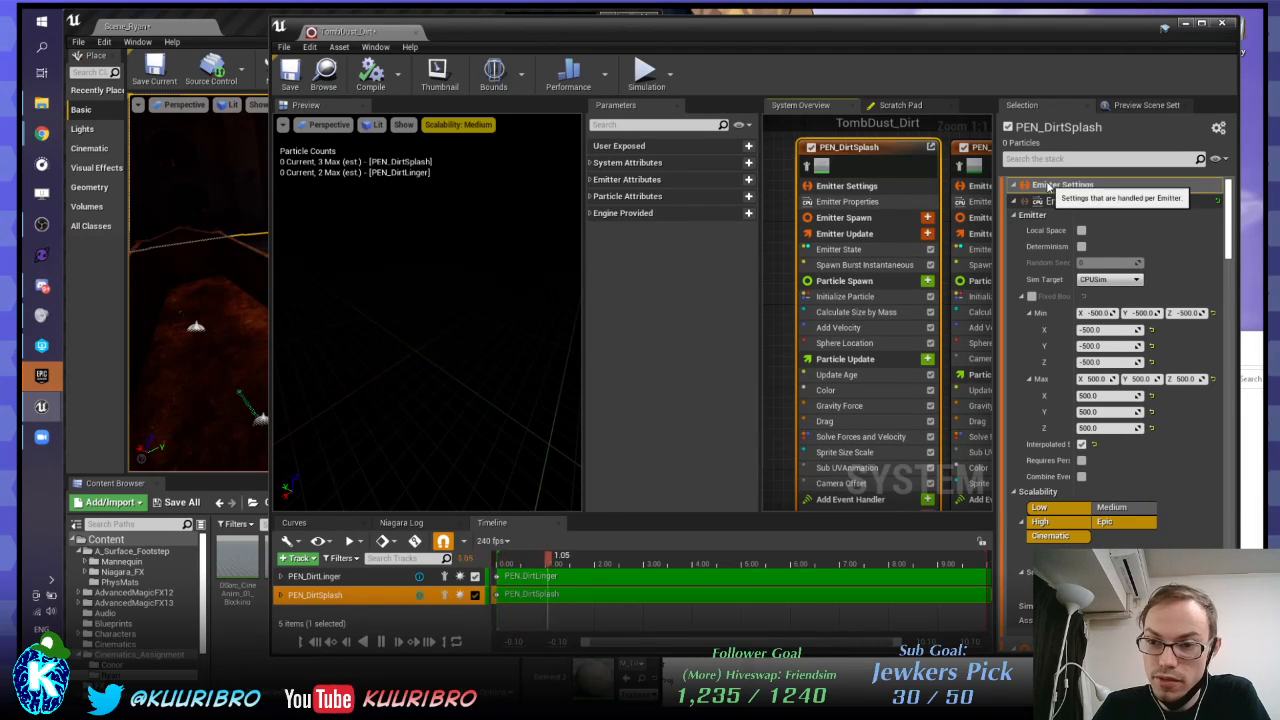
pyautogui.scroll(-3, 1008, 230)
pyautogui.scroll(3, 1008, 230)
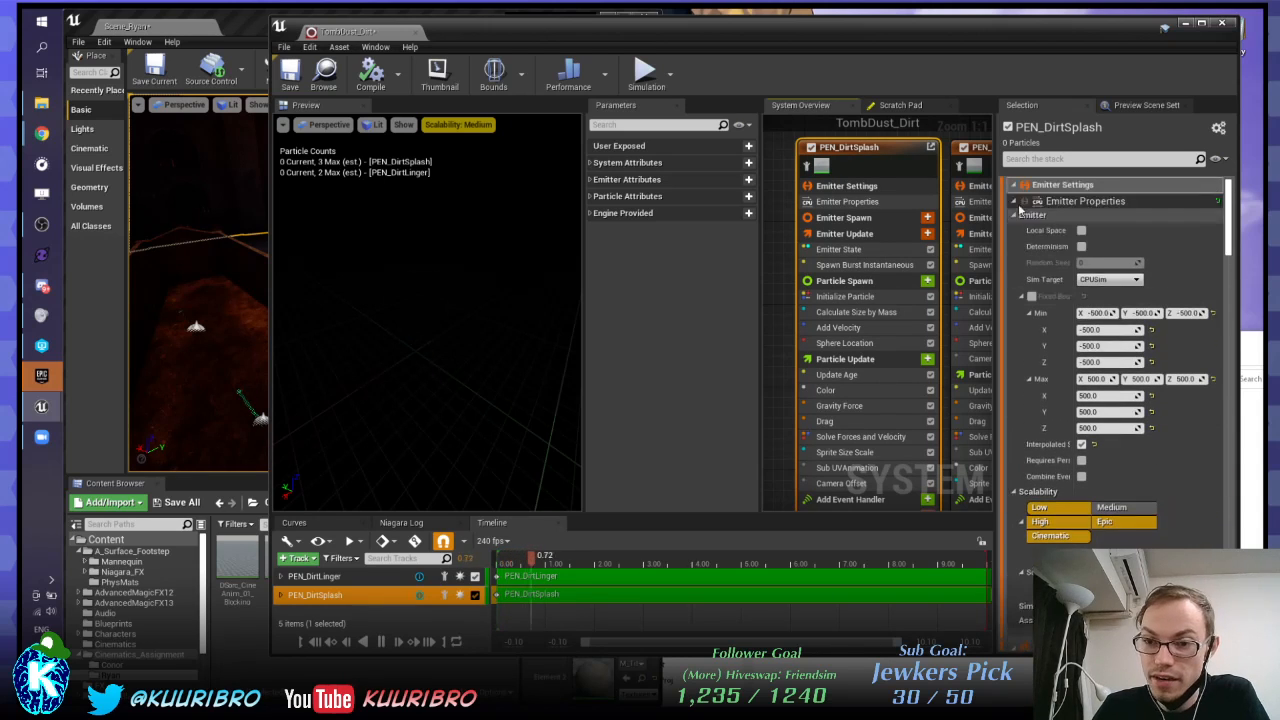
# Step: Open PEN_DirtSplash's source emitter in its own editor, look over its module stack and close it again
pyautogui.click(931, 147)
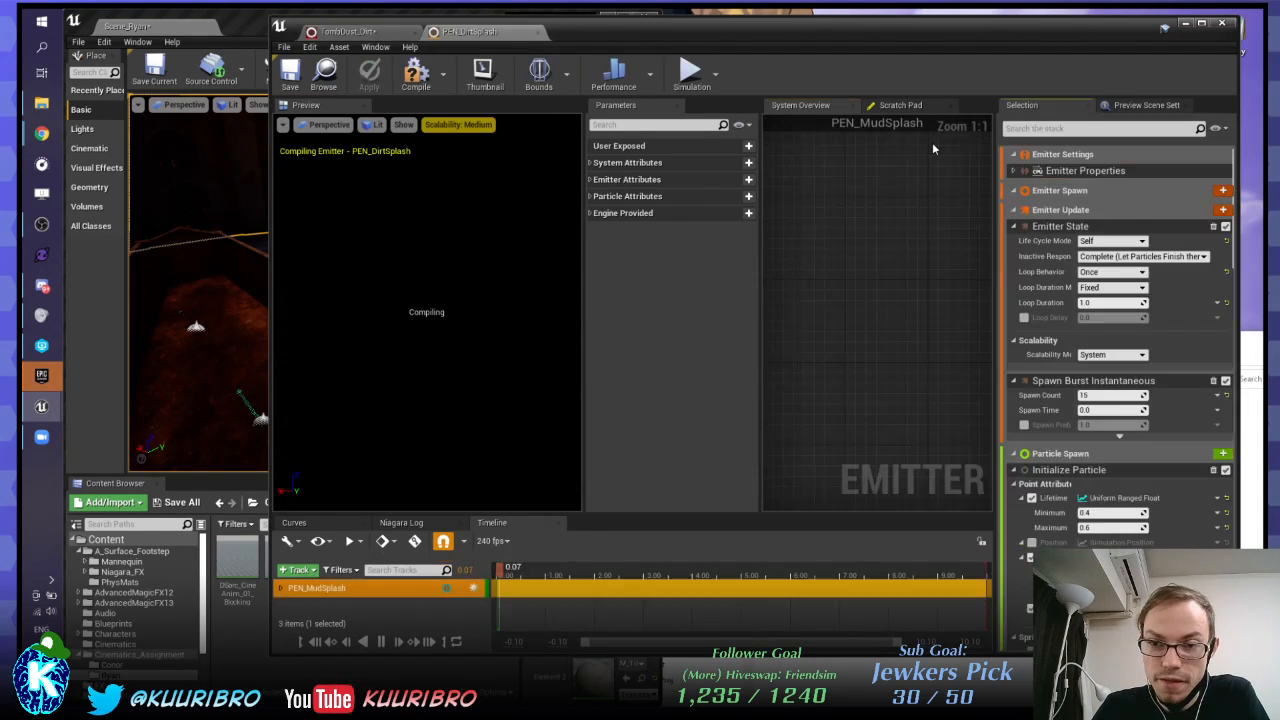
pyautogui.scroll(-4, 798, 248)
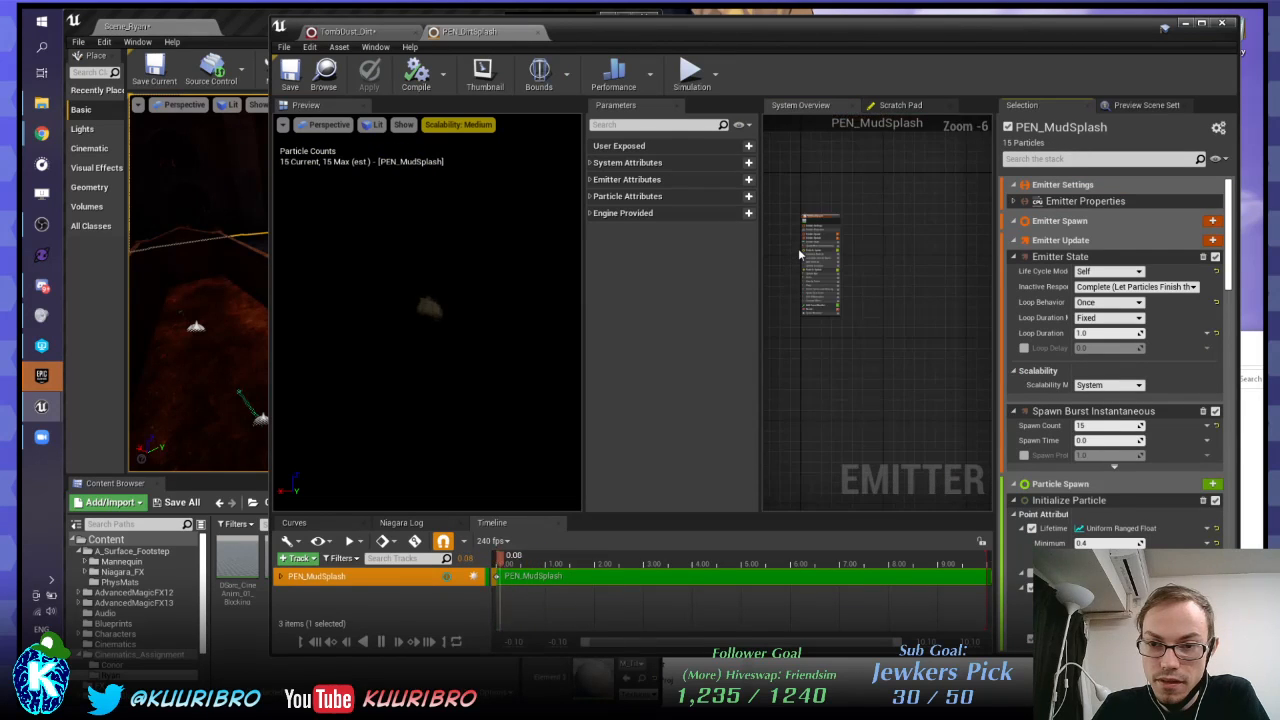
pyautogui.scroll(2, 810, 232)
pyautogui.moveTo(799, 221); pyautogui.dragTo(822, 262, button='right')
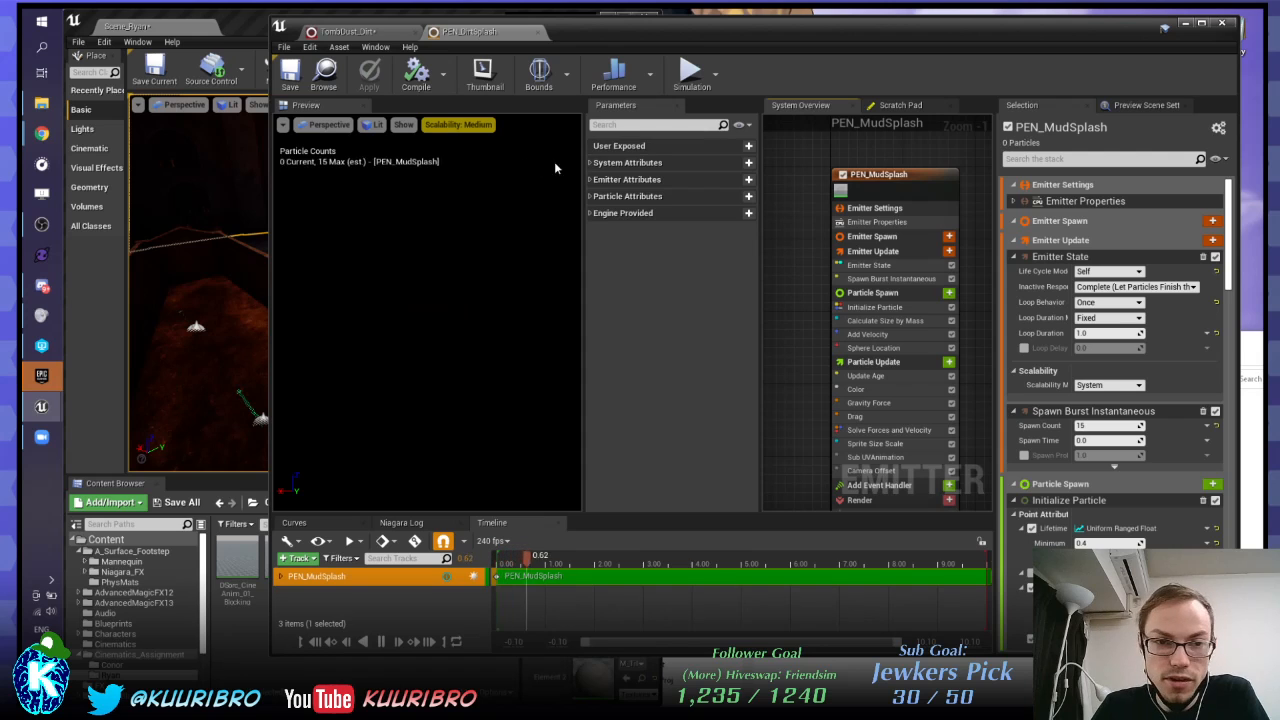
pyautogui.click(365, 33)
pyautogui.click(535, 37)
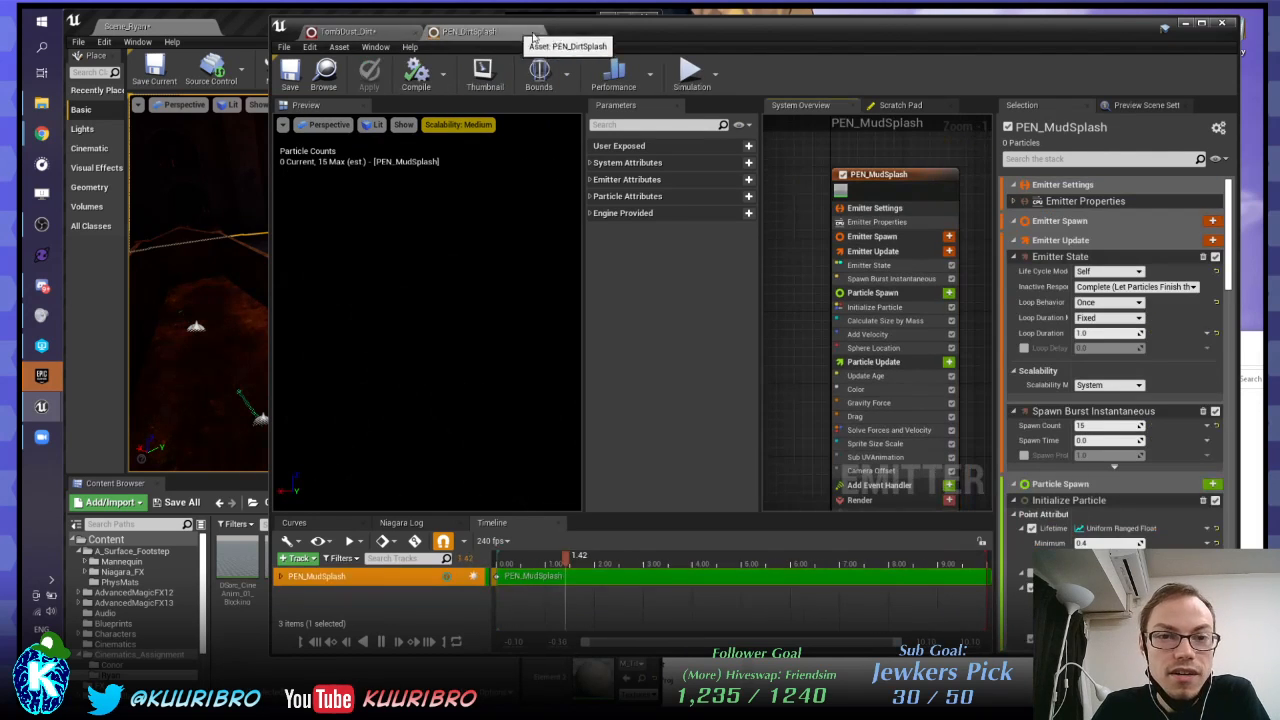
pyautogui.click(538, 31)
# Step: Check PEN_DirtSplash's Sprite Renderer, Emitter Update, Particle Spawn, Particle Update and Drag settings in the TombDust_Dirt system
pyautogui.moveTo(898, 155); pyautogui.dragTo(880, 193, button='right')
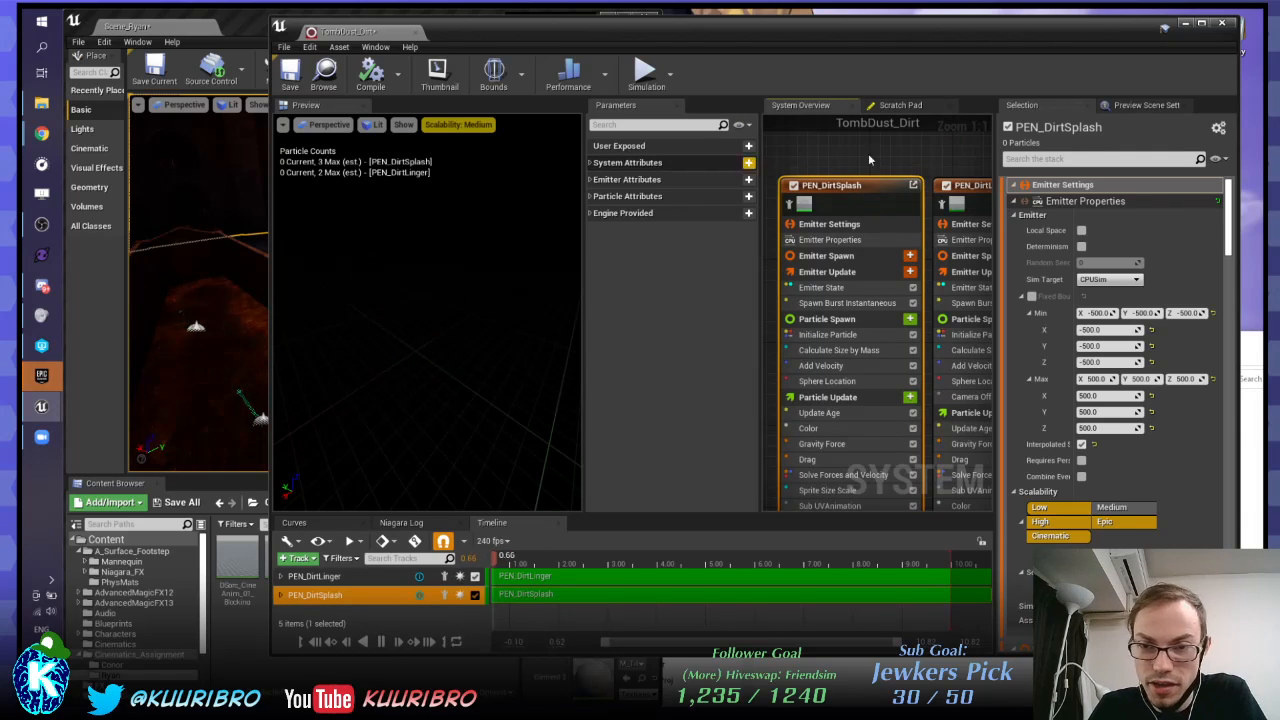
pyautogui.click(804, 205)
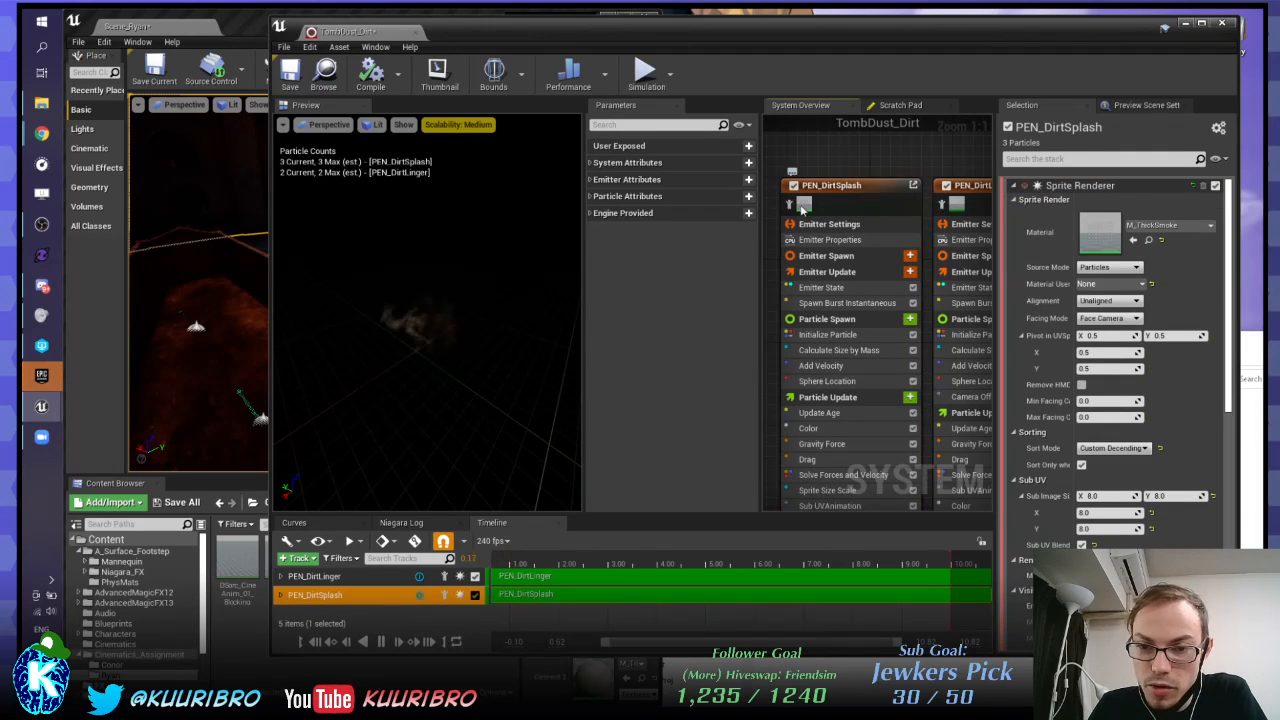
pyautogui.click(826, 272)
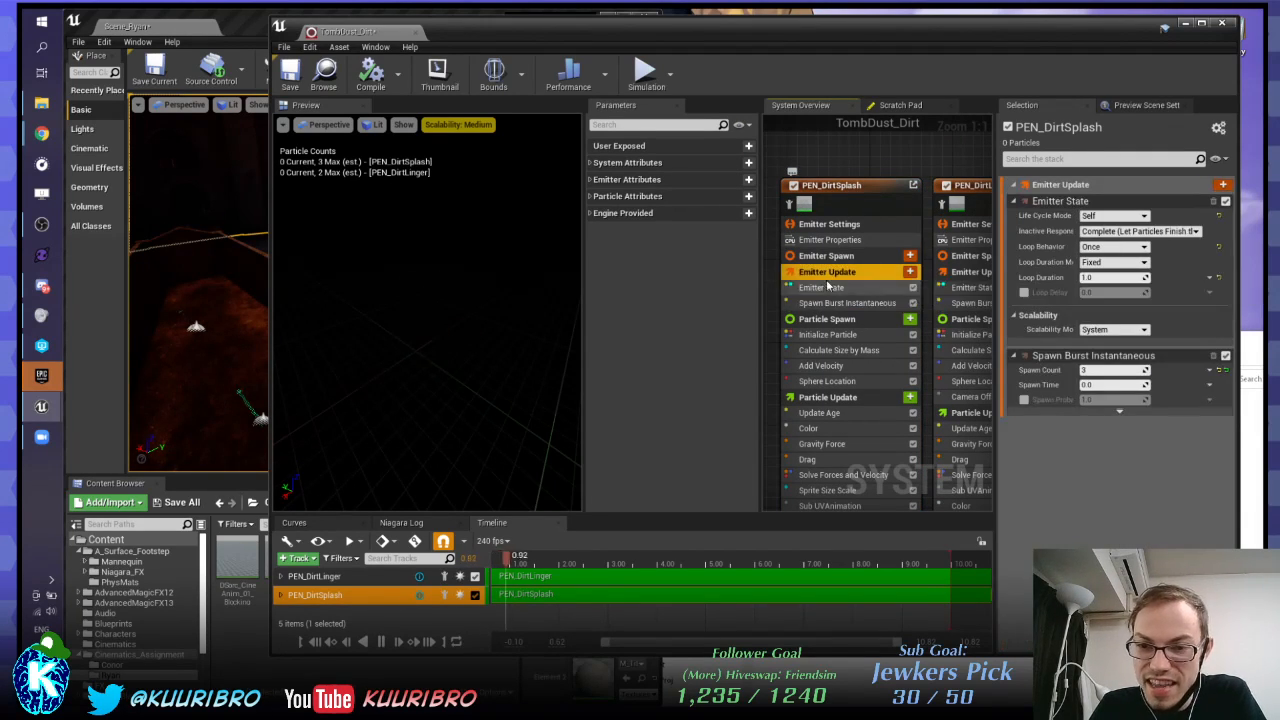
pyautogui.click(812, 319)
pyautogui.click(826, 397)
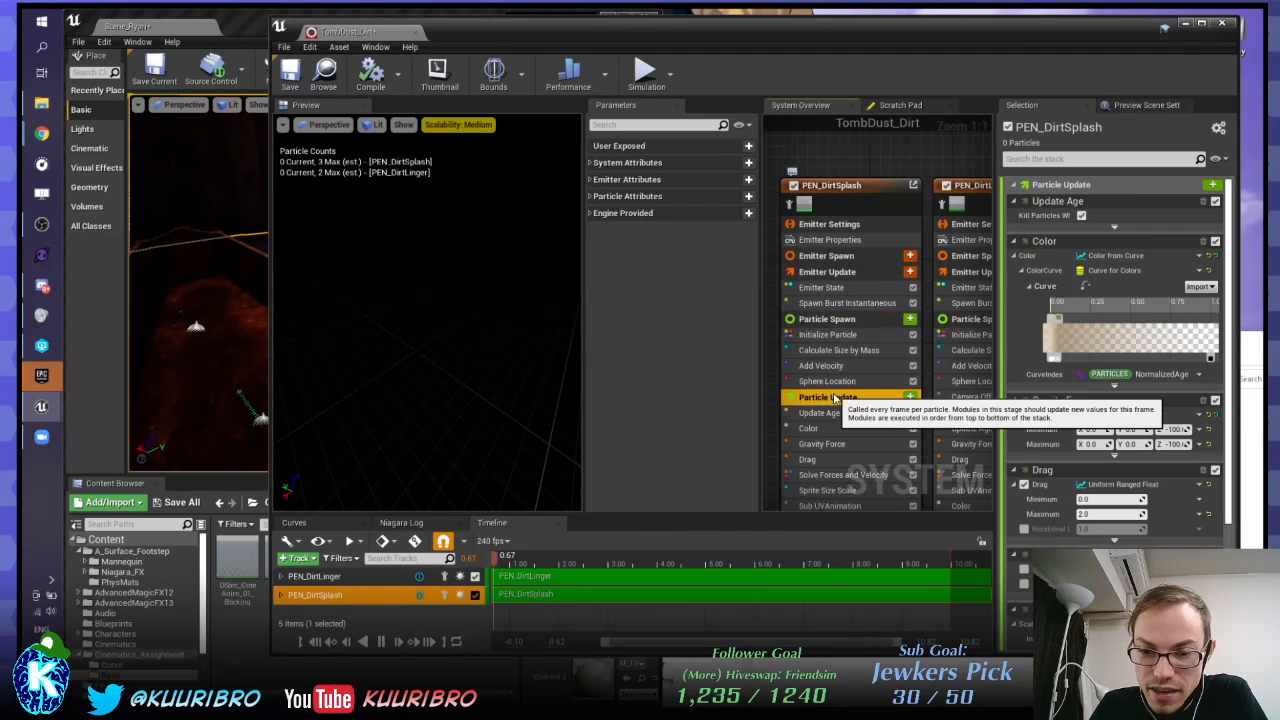
pyautogui.moveTo(928, 470); pyautogui.dragTo(824, 425, button='right')
pyautogui.moveTo(929, 320); pyautogui.dragTo(826, 496, button='right')
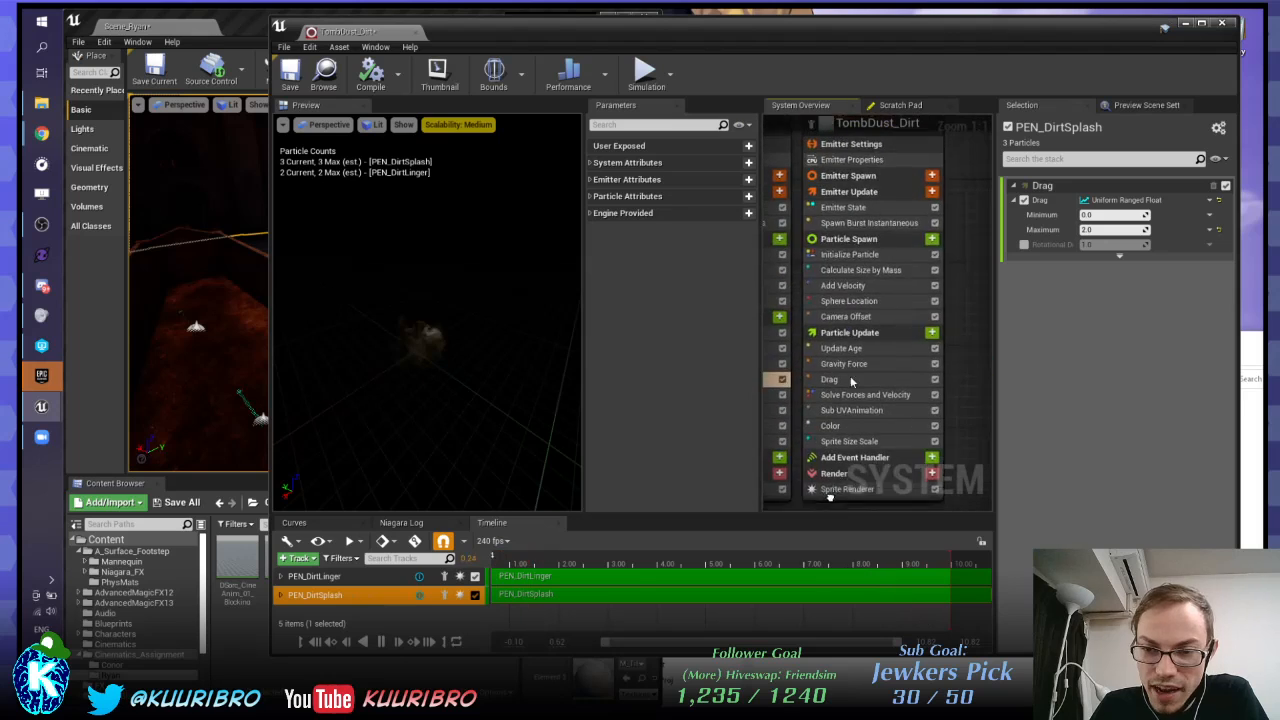
# Step: Inspect PEN_DirtLinger's available Emitter Spawn modules, its Emitter Settings and Particle Spawn values, and glance at the preview scene settings
pyautogui.moveTo(971, 240); pyautogui.dragTo(983, 335, button='right')
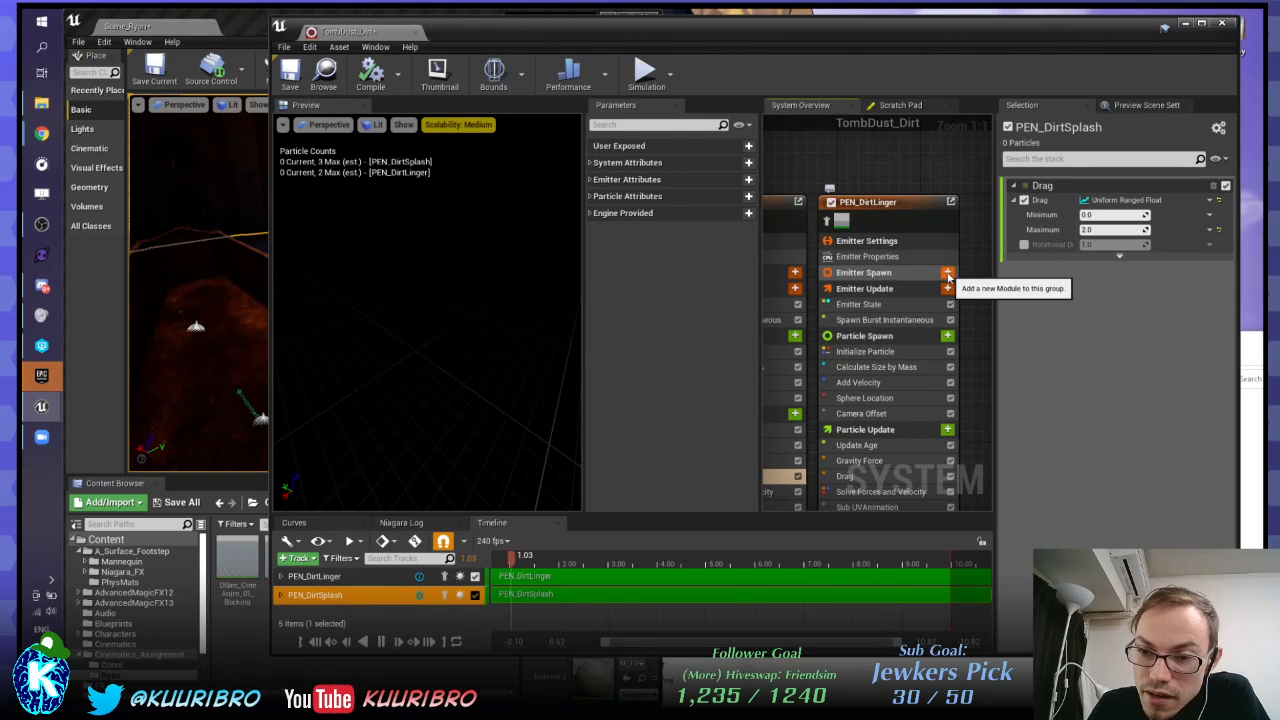
pyautogui.click(948, 273)
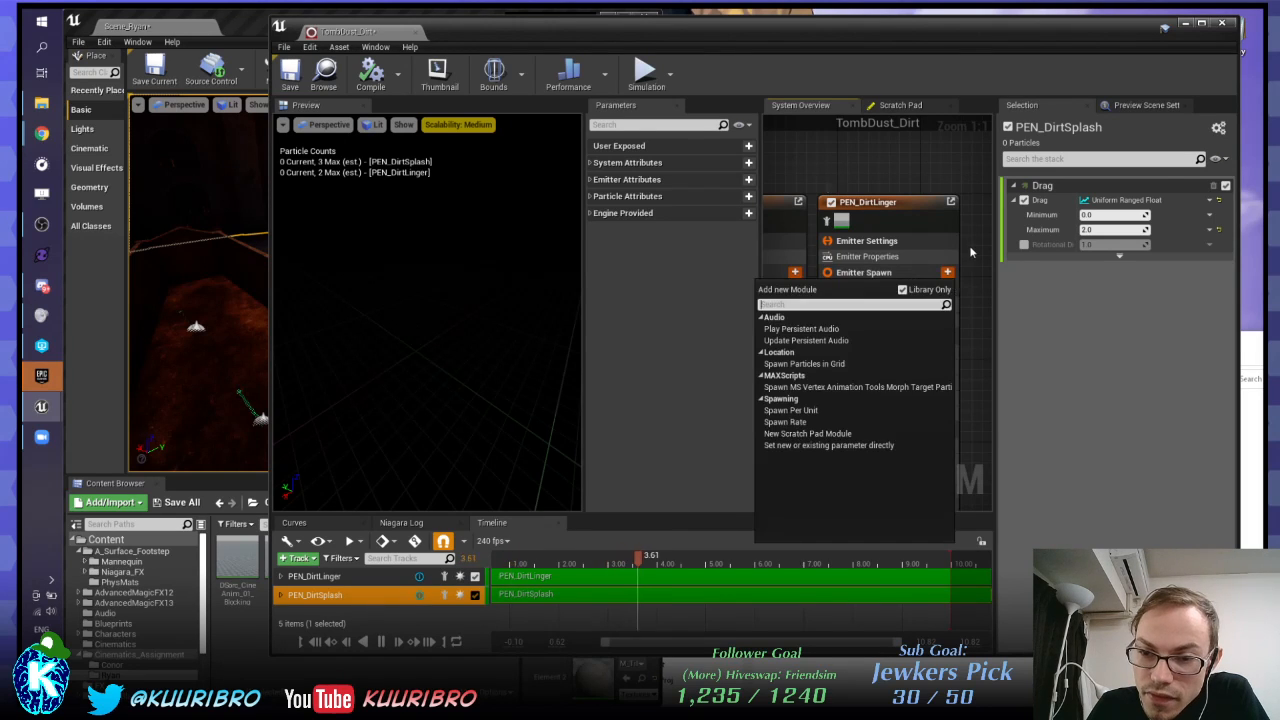
pyautogui.click(868, 257)
pyautogui.click(870, 243)
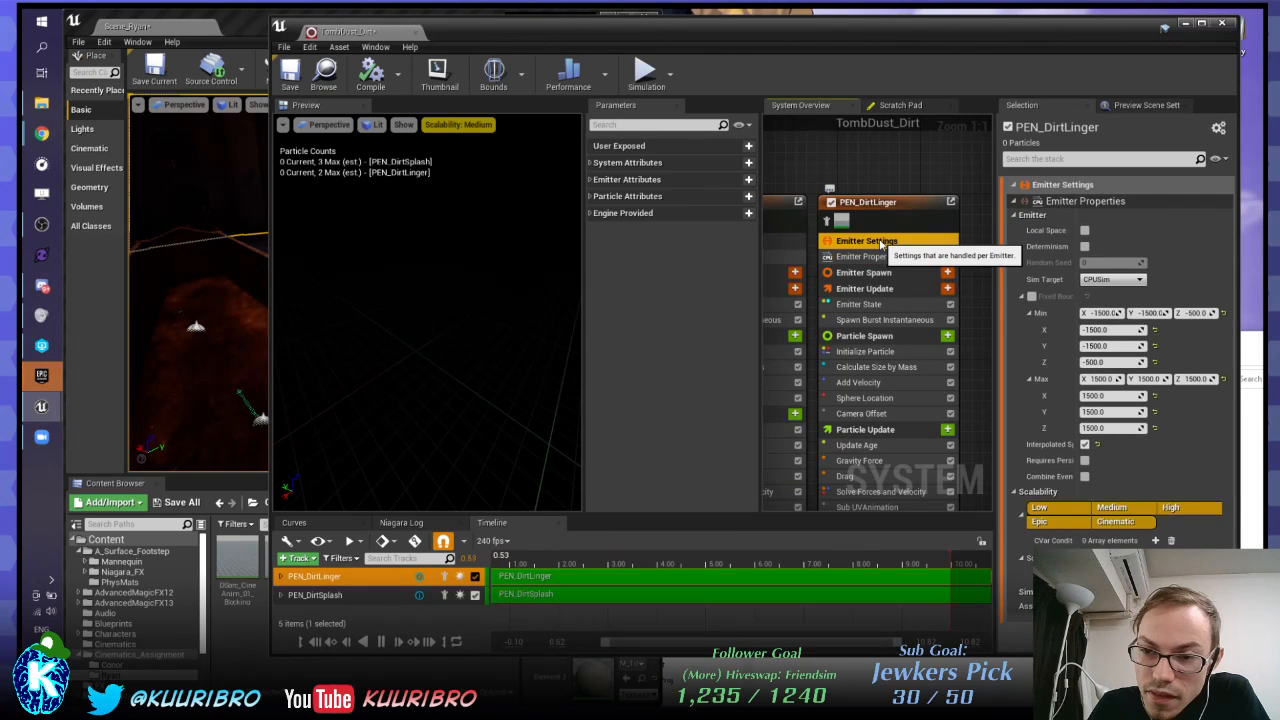
pyautogui.click(1052, 186)
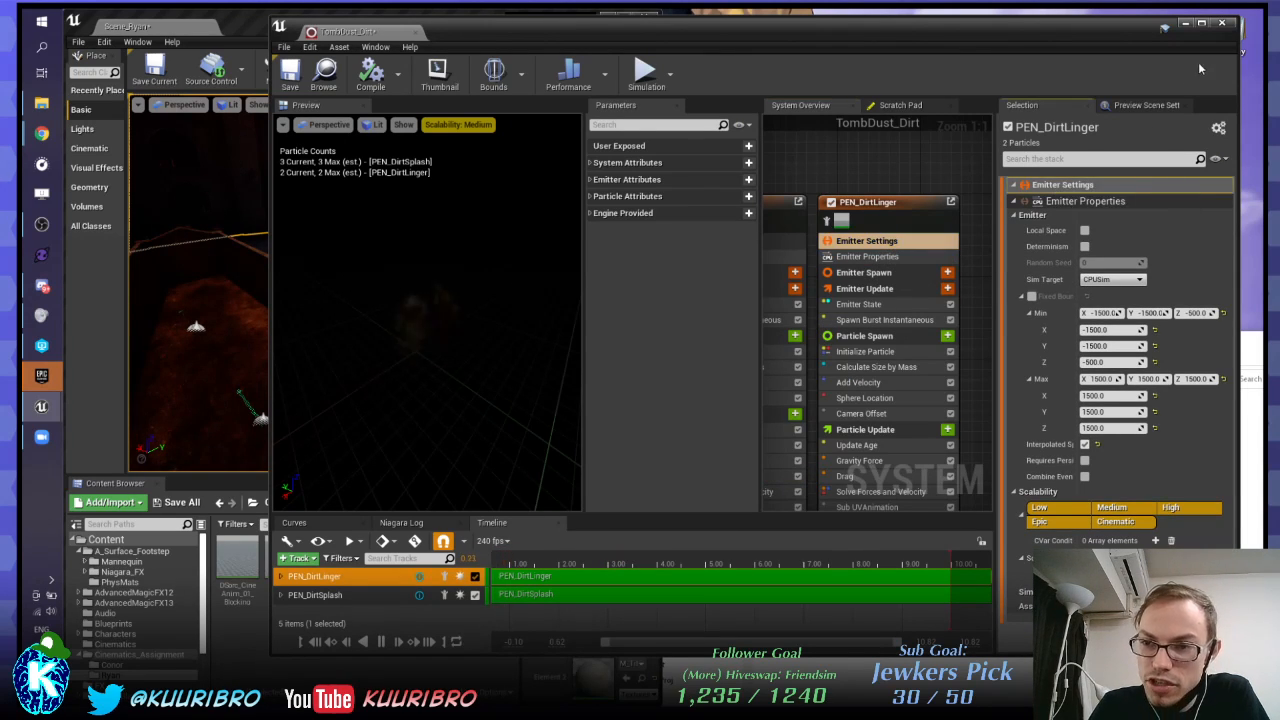
pyautogui.click(1140, 106)
pyautogui.click(1045, 106)
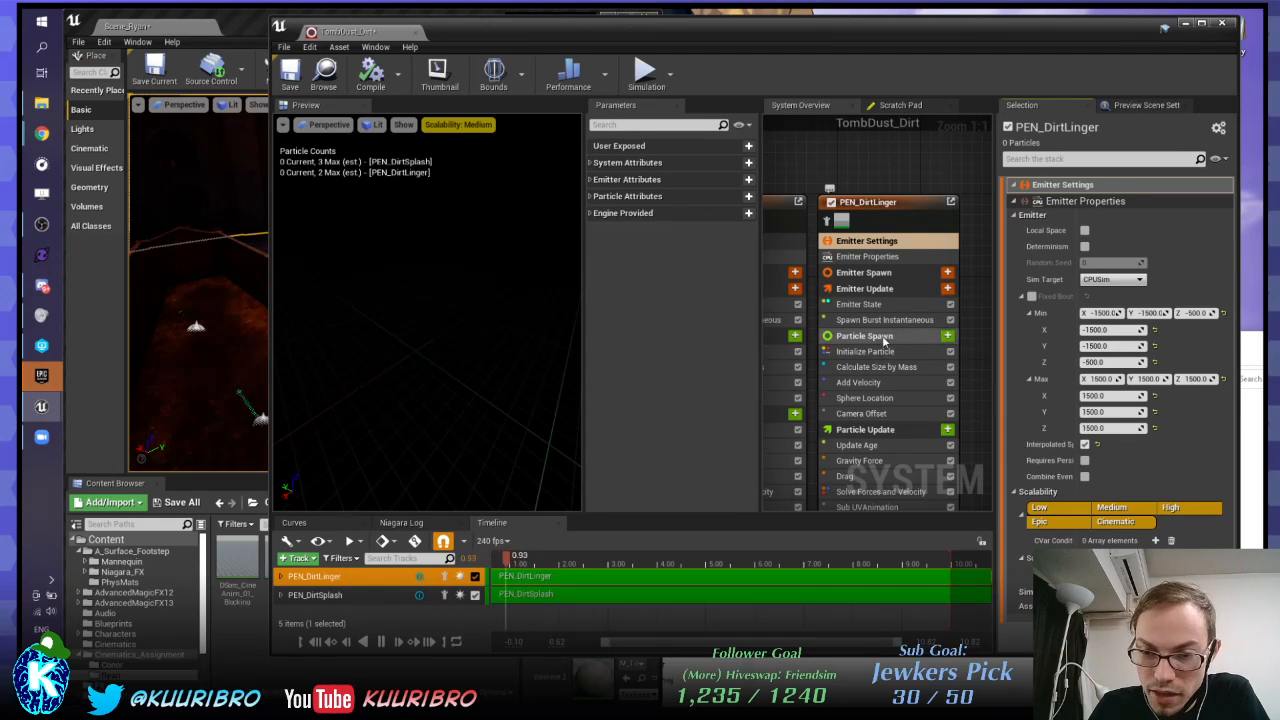
pyautogui.click(880, 336)
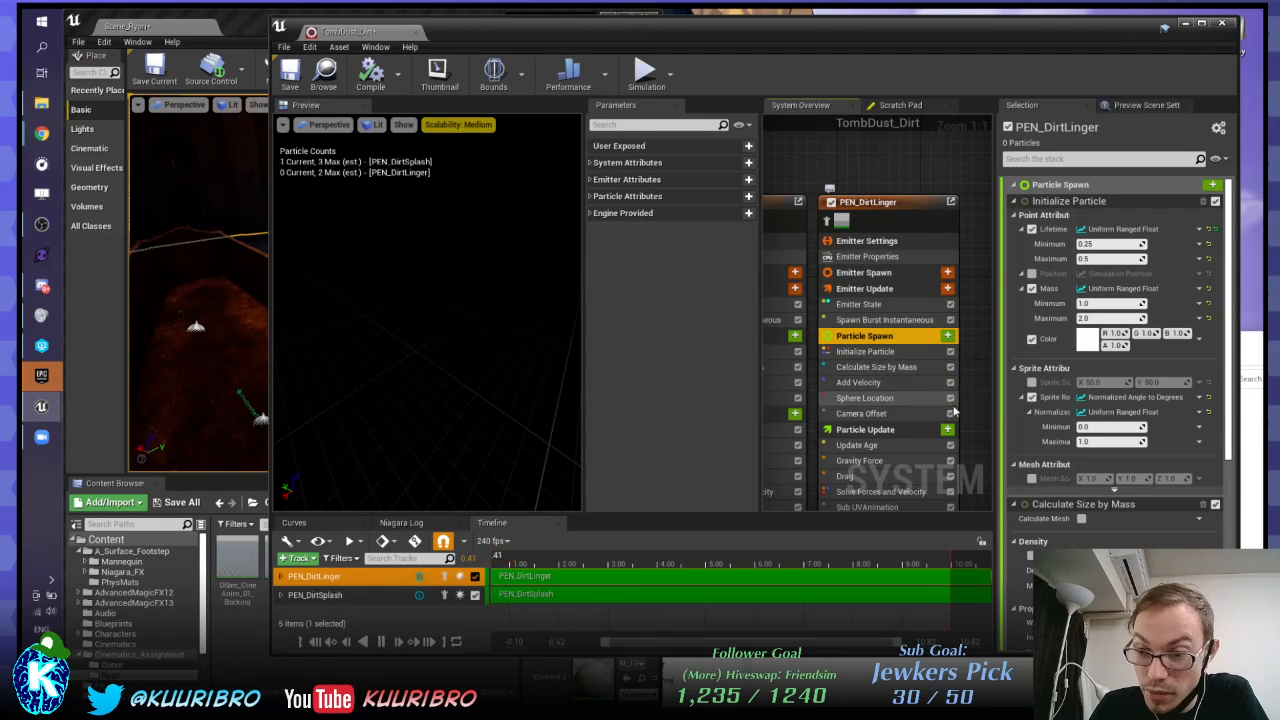
# Step: Check the effect's Niagara log and curves, then return to the timeline
pyautogui.moveTo(839, 164); pyautogui.dragTo(880, 143, button='right')
pyautogui.moveTo(724, 30); pyautogui.dragTo(780, 33)
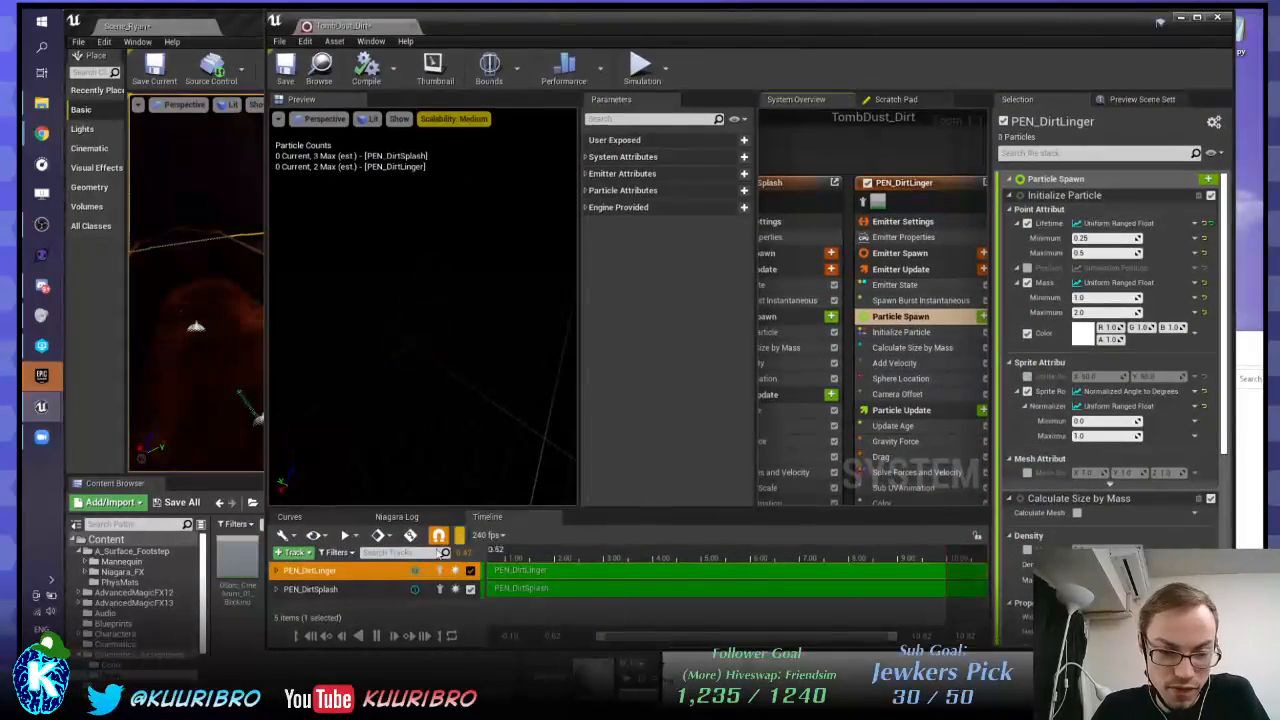
pyautogui.click(408, 517)
pyautogui.click(340, 517)
pyautogui.click(488, 517)
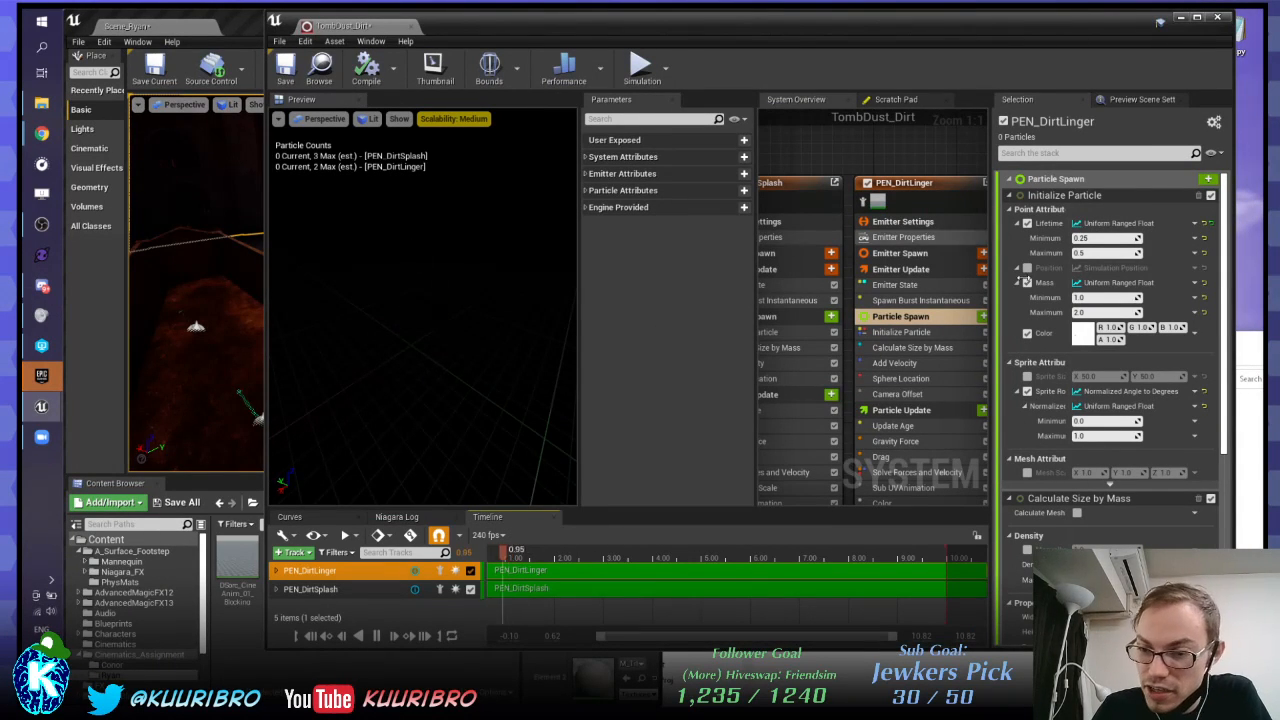
# Step: Examine PEN_DirtLinger's full emitter stack and its Sprite Renderer settings
pyautogui.moveTo(903, 166); pyautogui.dragTo(879, 271, button='right')
pyautogui.click(861, 366)
pyautogui.click(879, 271)
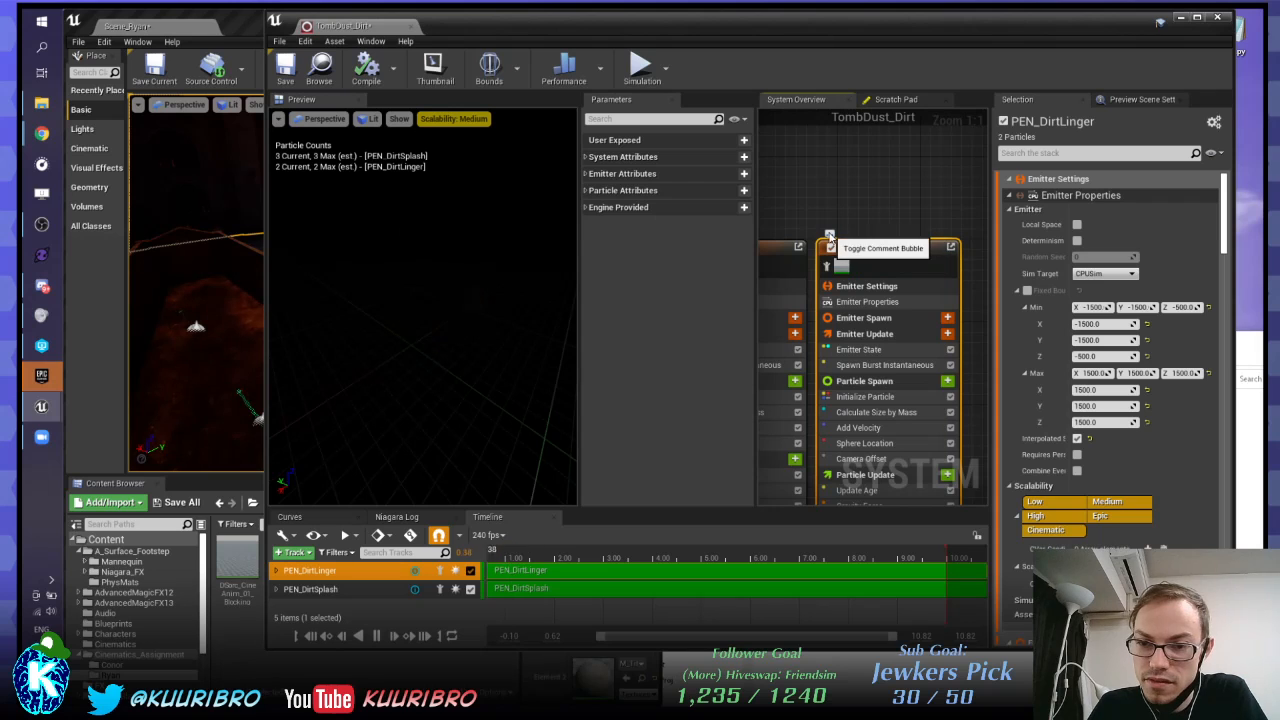
pyautogui.click(842, 268)
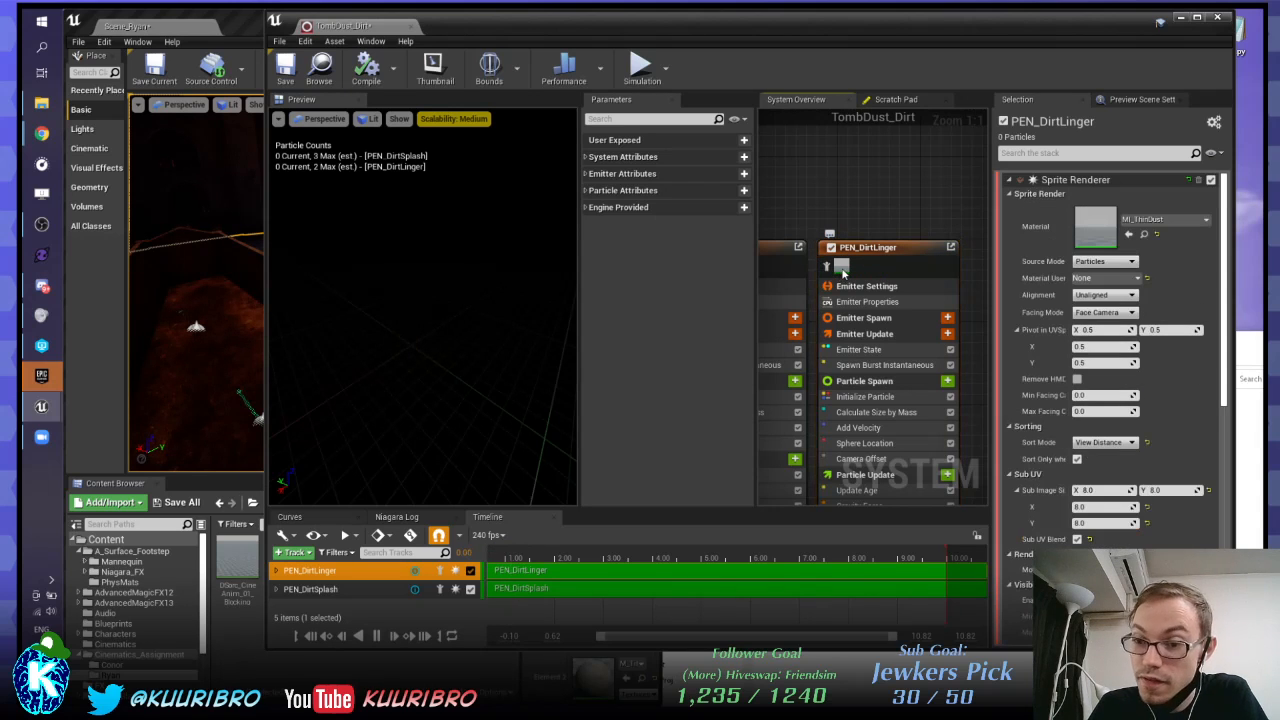
# Step: Look over PEN_DirtSplash's module stack once more and bring up its Emitter Settings
pyautogui.moveTo(838, 166); pyautogui.dragTo(918, 123, button='right')
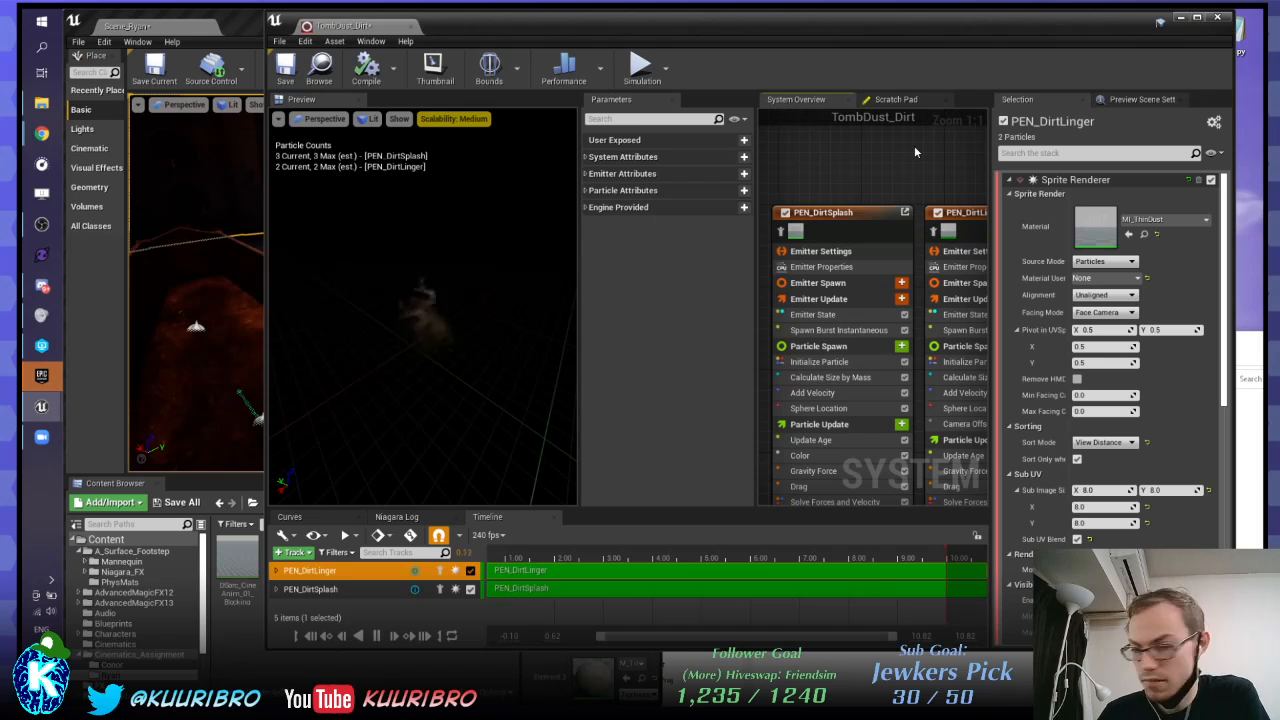
pyautogui.moveTo(912, 147); pyautogui.dragTo(908, 43, button='right')
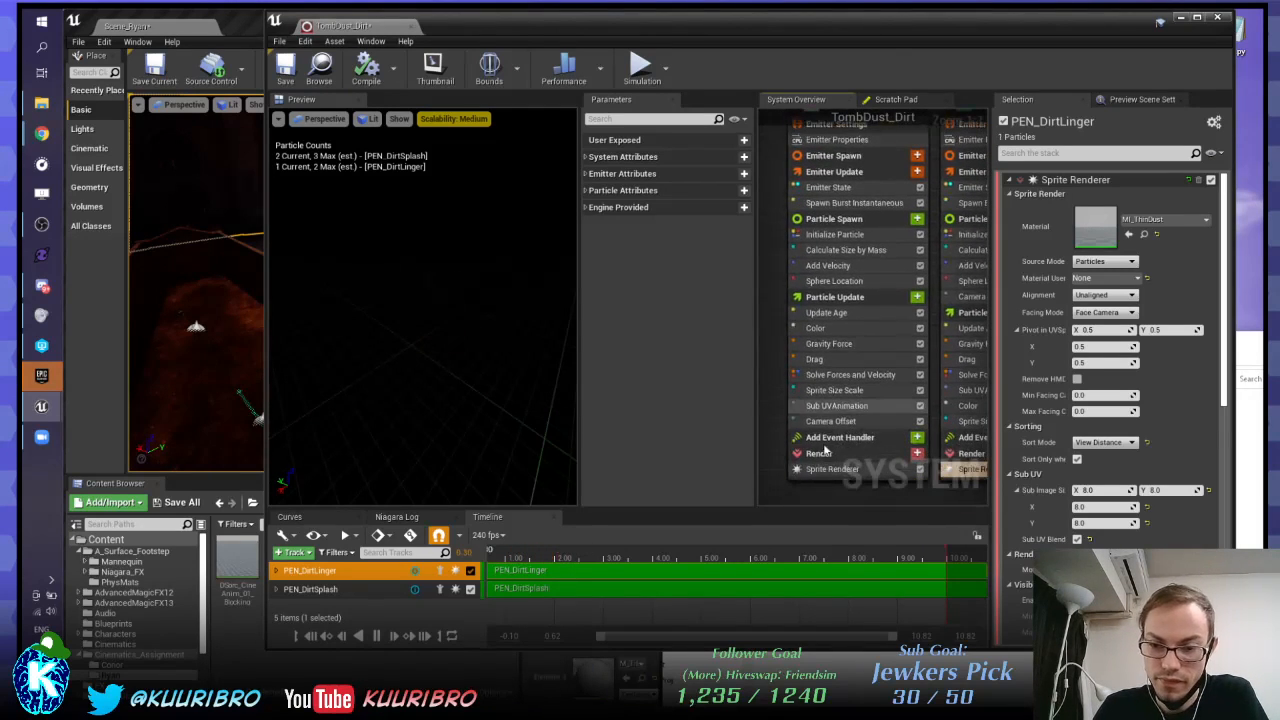
pyautogui.moveTo(782, 249); pyautogui.dragTo(789, 332, button='right')
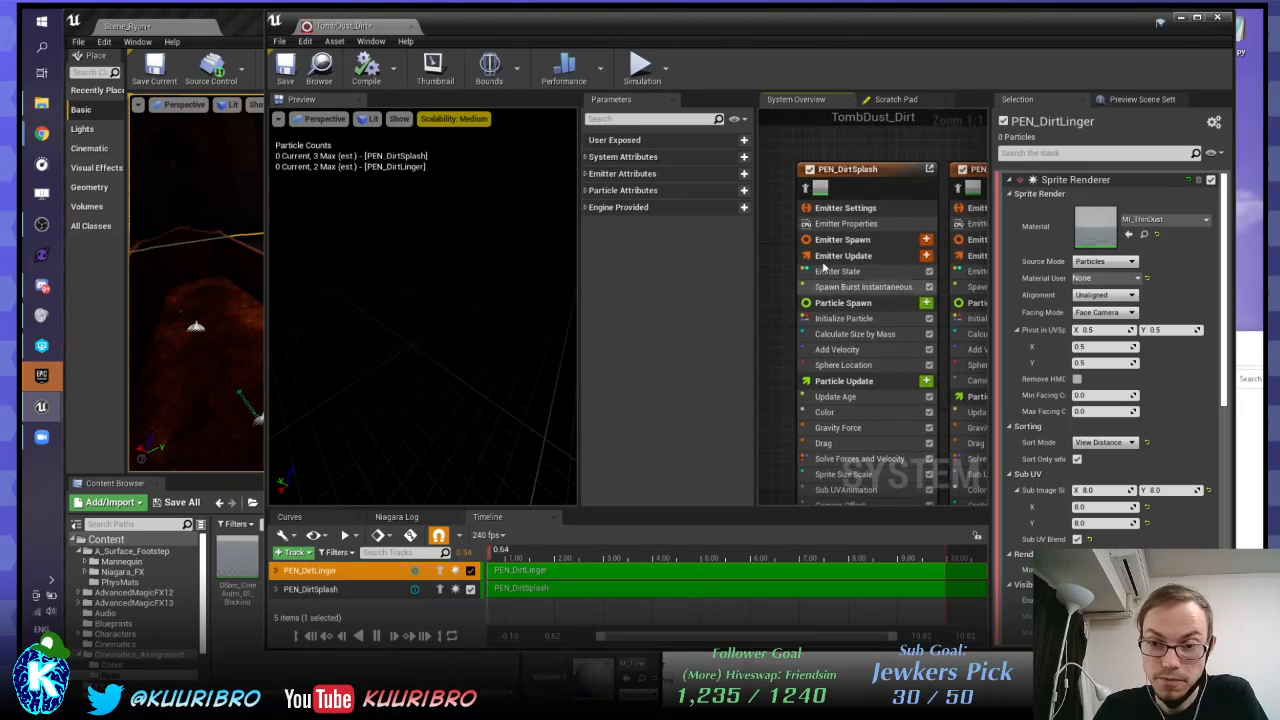
pyautogui.click(845, 207)
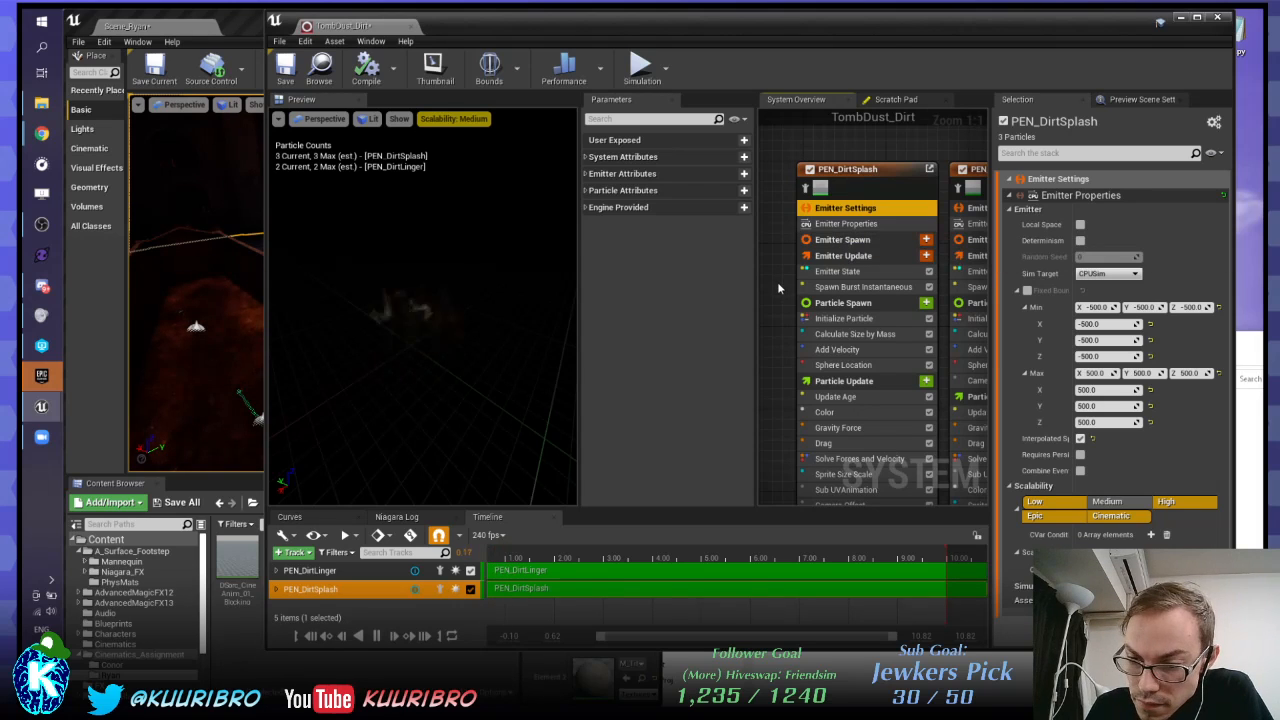
# Step: Check PEN_DirtSplash's Emitter Spawn and Emitter Update modules, and PEN_DirtLinger's Spawn Burst Instantaneous settings
pyautogui.click(843, 240)
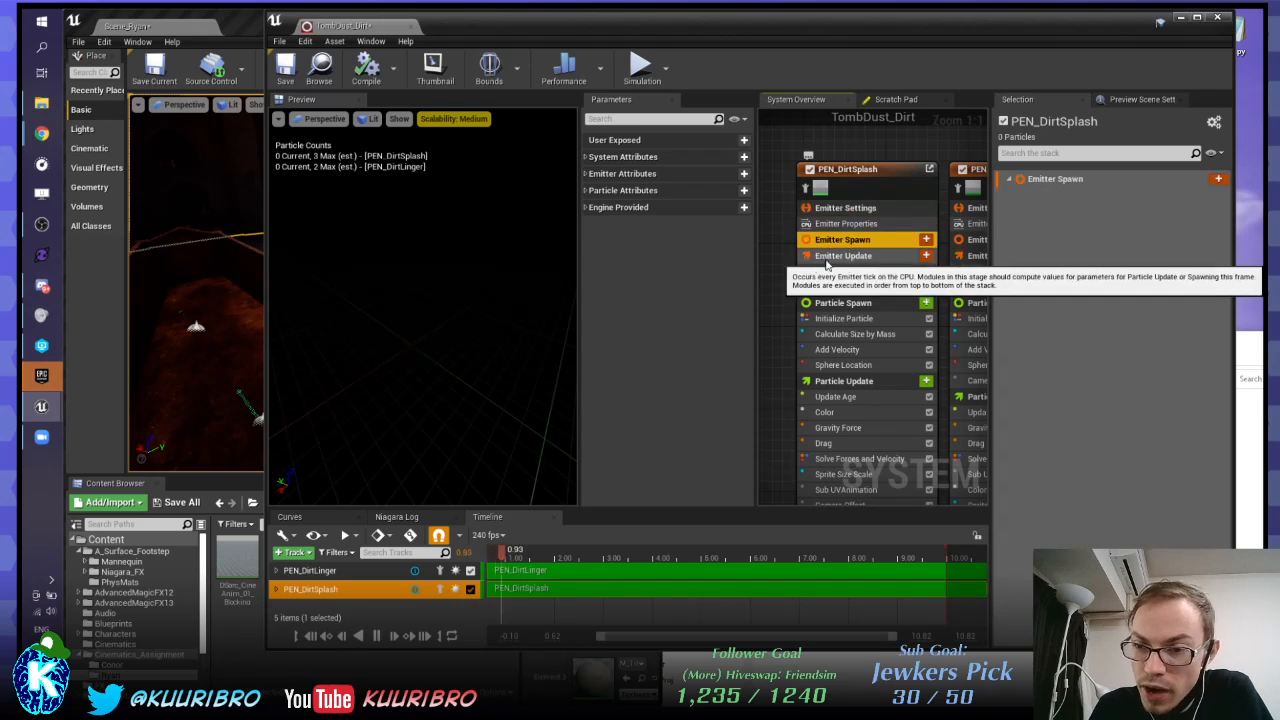
pyautogui.click(843, 256)
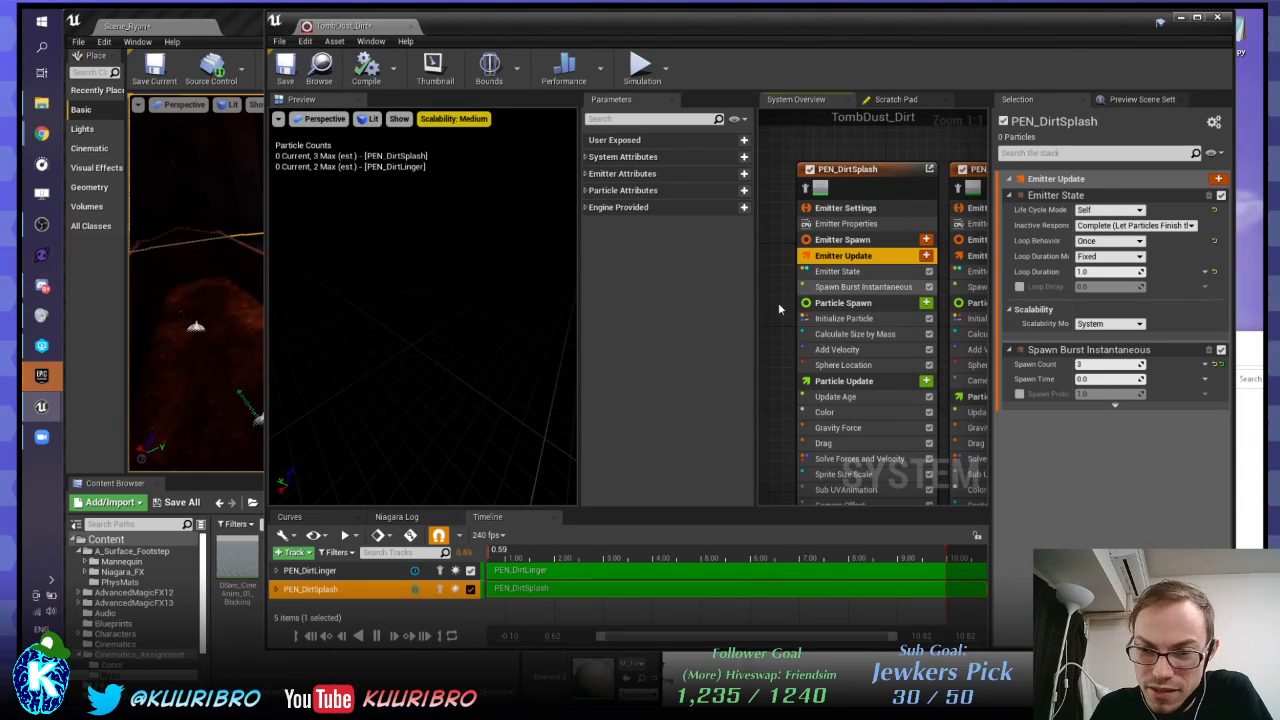
pyautogui.moveTo(778, 300); pyautogui.dragTo(764, 278, button='right')
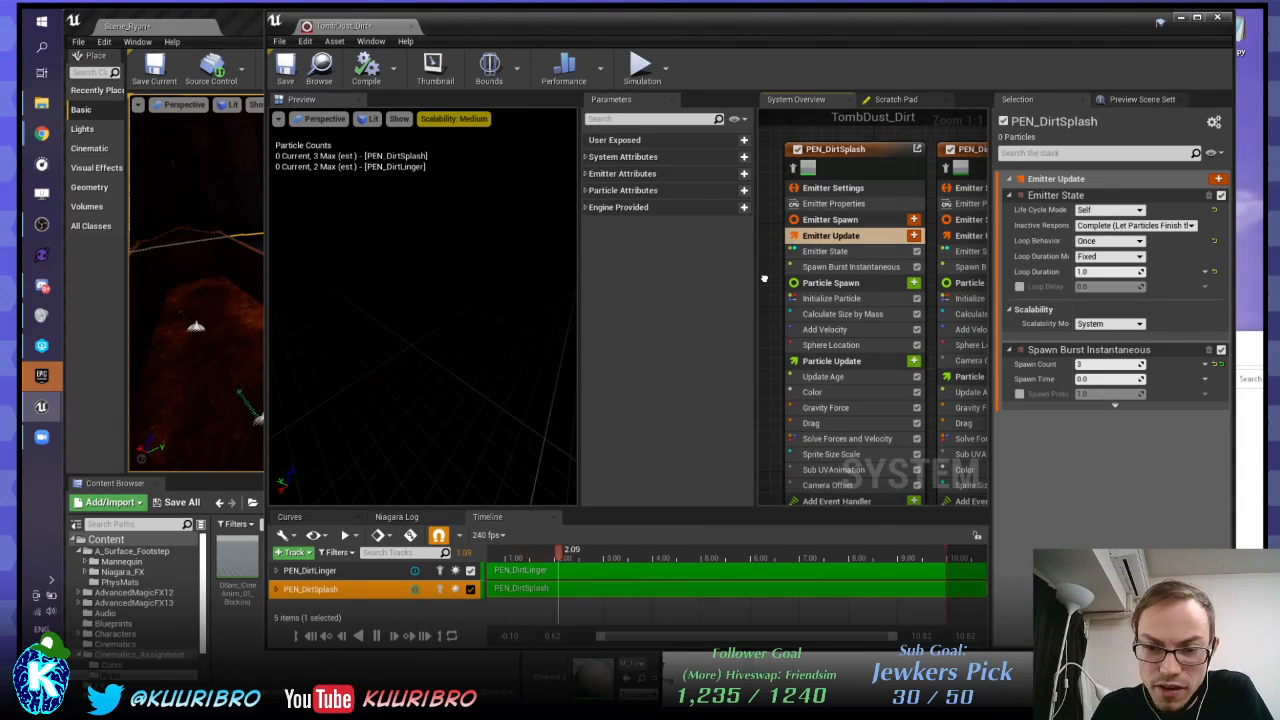
pyautogui.click(823, 376)
pyautogui.click(964, 267)
pyautogui.rightClick(1030, 242)
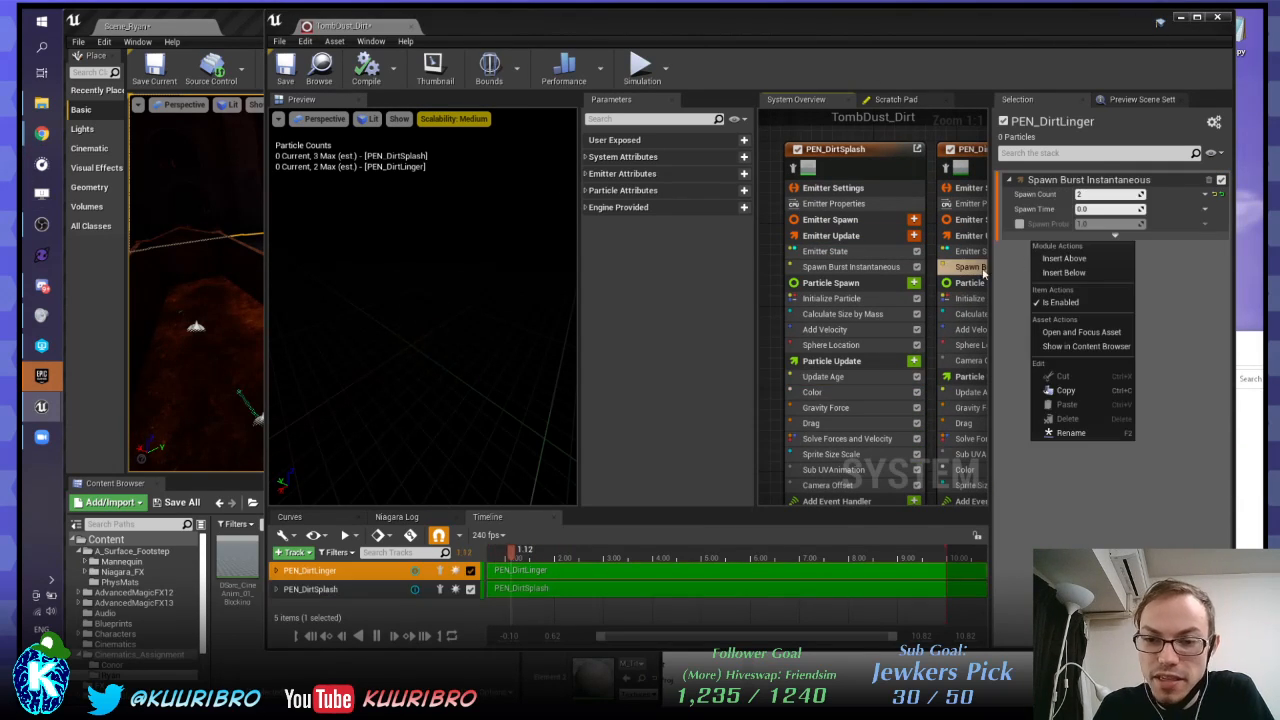
pyautogui.click(700, 296)
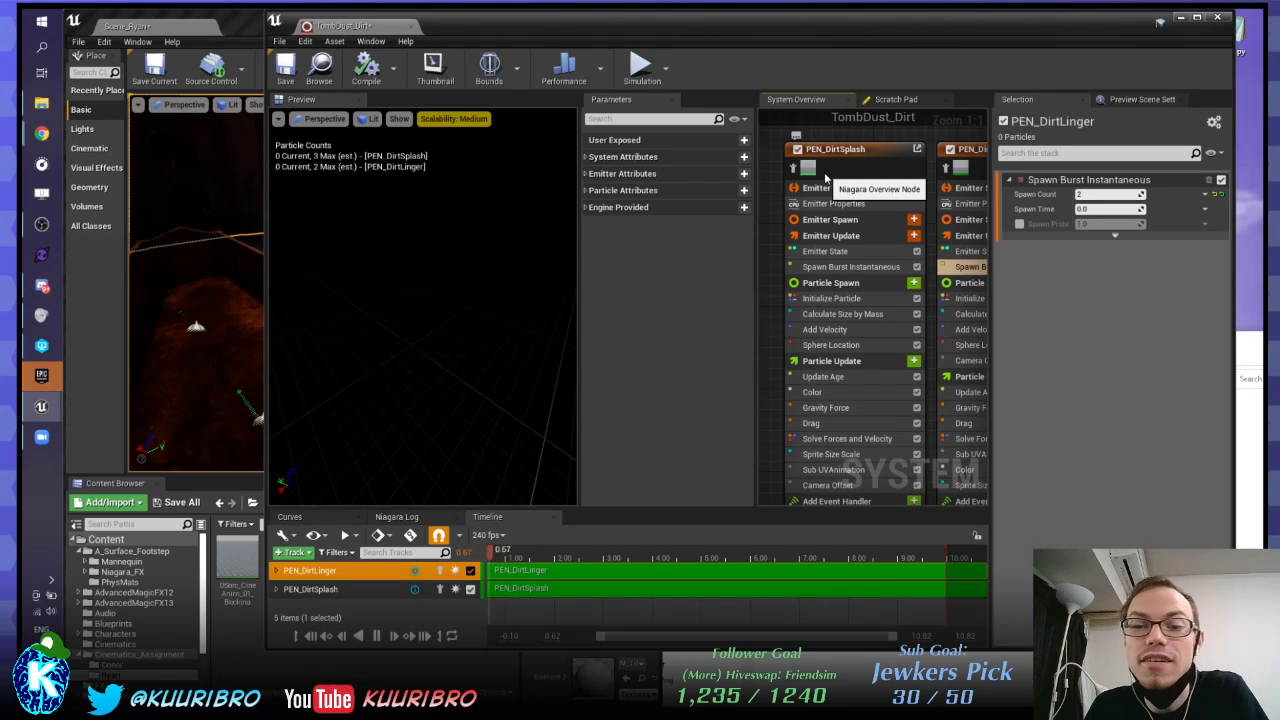
# Step: Read through PEN_DirtSplash's whole stack, from Emitter Properties through Emitter State and Spawn Burst Instantaneous to Initialize Particle
pyautogui.click(826, 182)
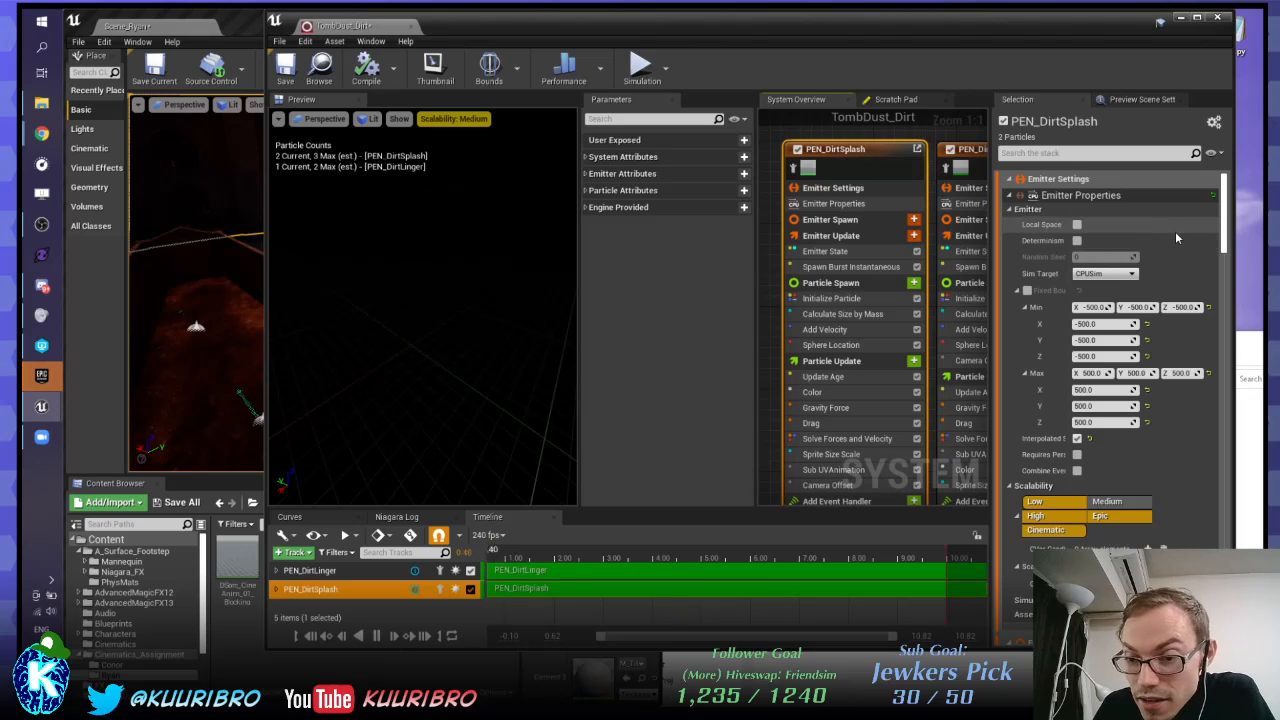
pyautogui.scroll(-2, 1175, 232)
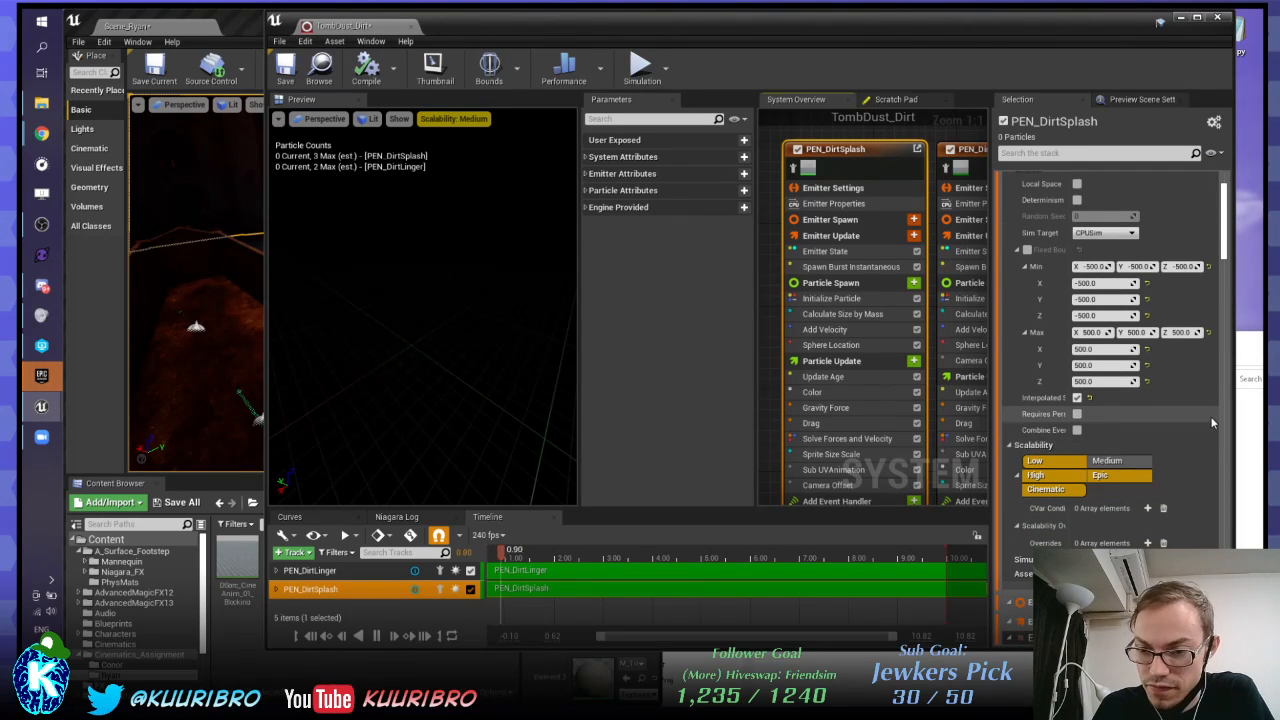
pyautogui.scroll(-6, 1212, 423)
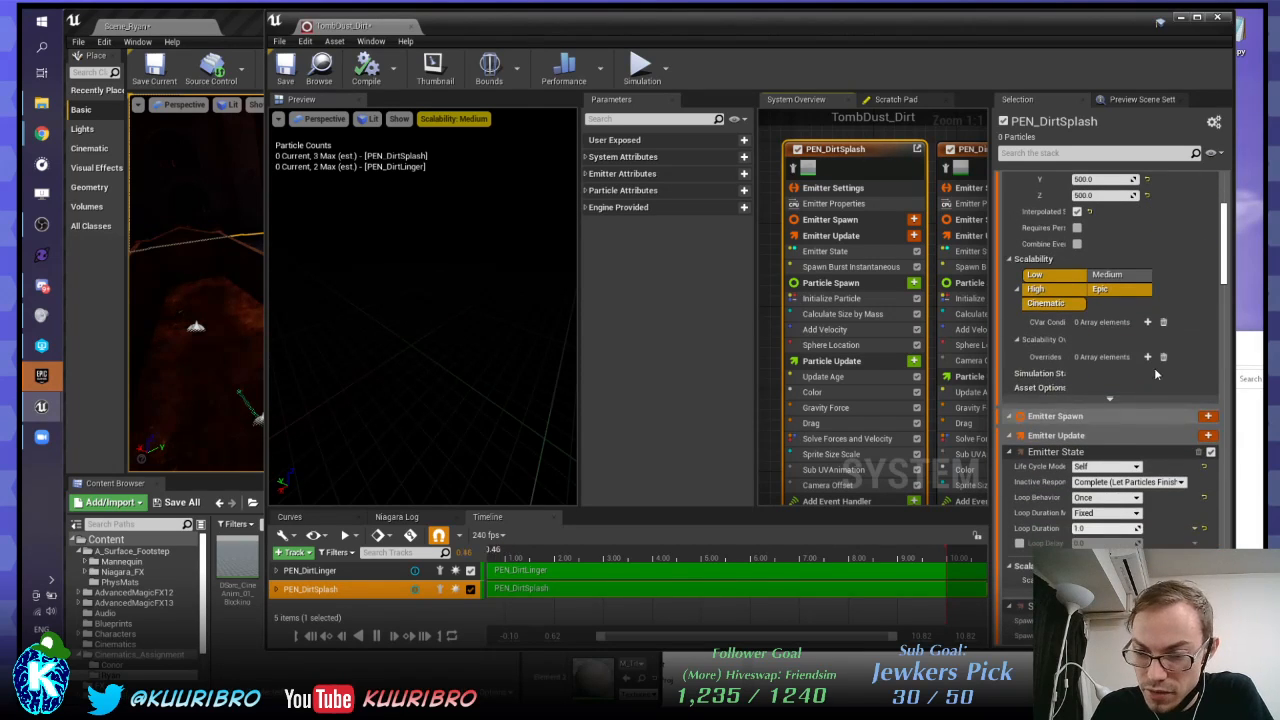
pyautogui.scroll(-5, 1189, 477)
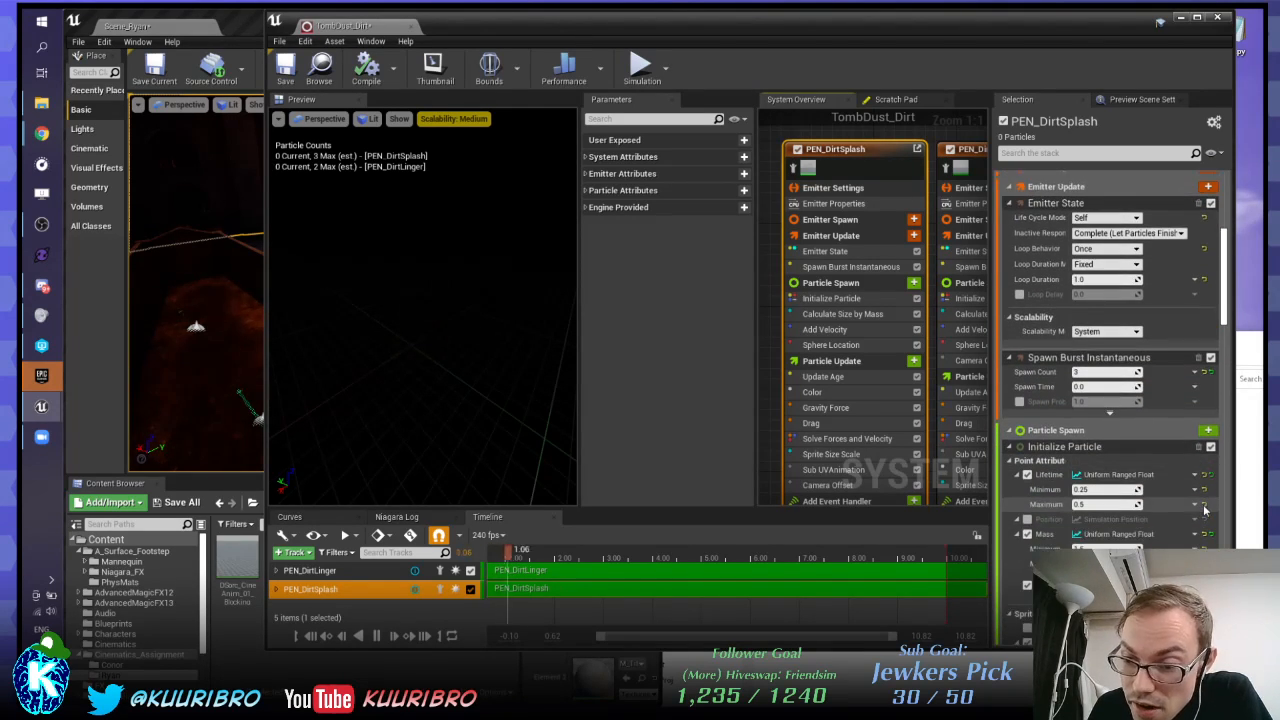
pyautogui.scroll(6, 1150, 420)
# Step: Examine PEN_DirtSplash's Emitter Settings and Emitter Properties, including the advanced allocation, scalability and simulation options
pyautogui.click(833, 188)
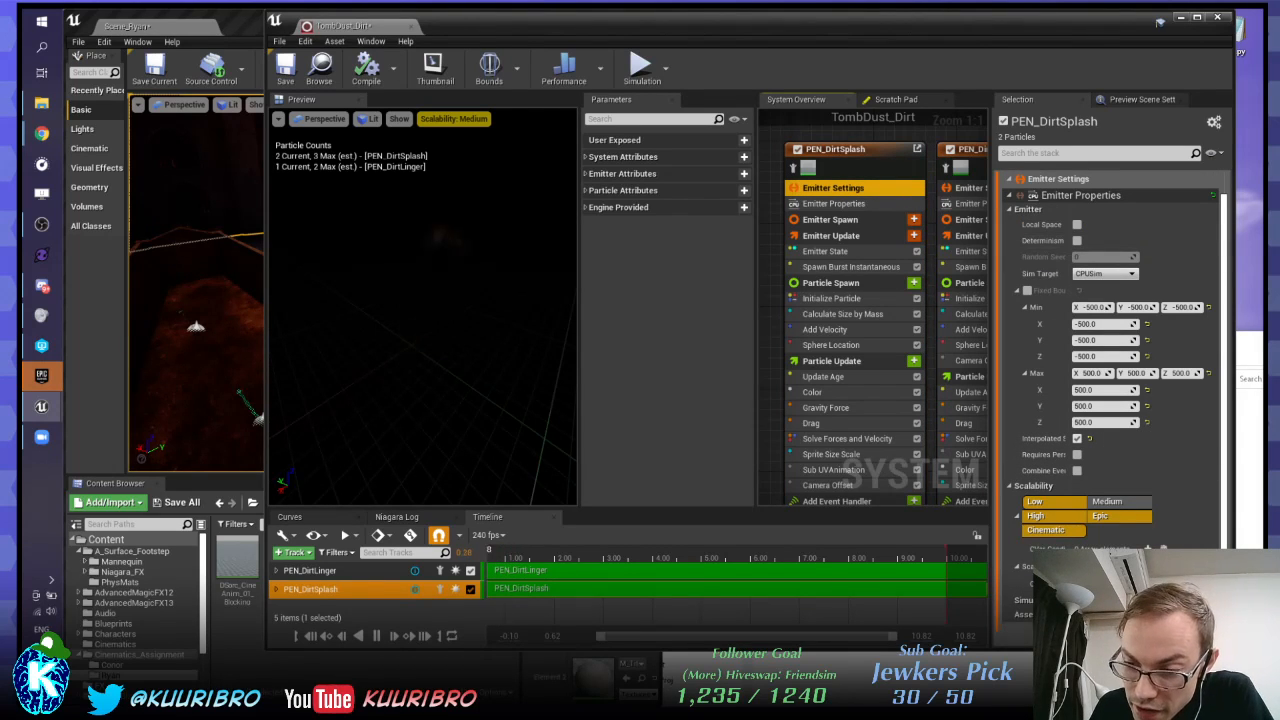
pyautogui.scroll(-2, 1088, 537)
pyautogui.scroll(-2, 1088, 537)
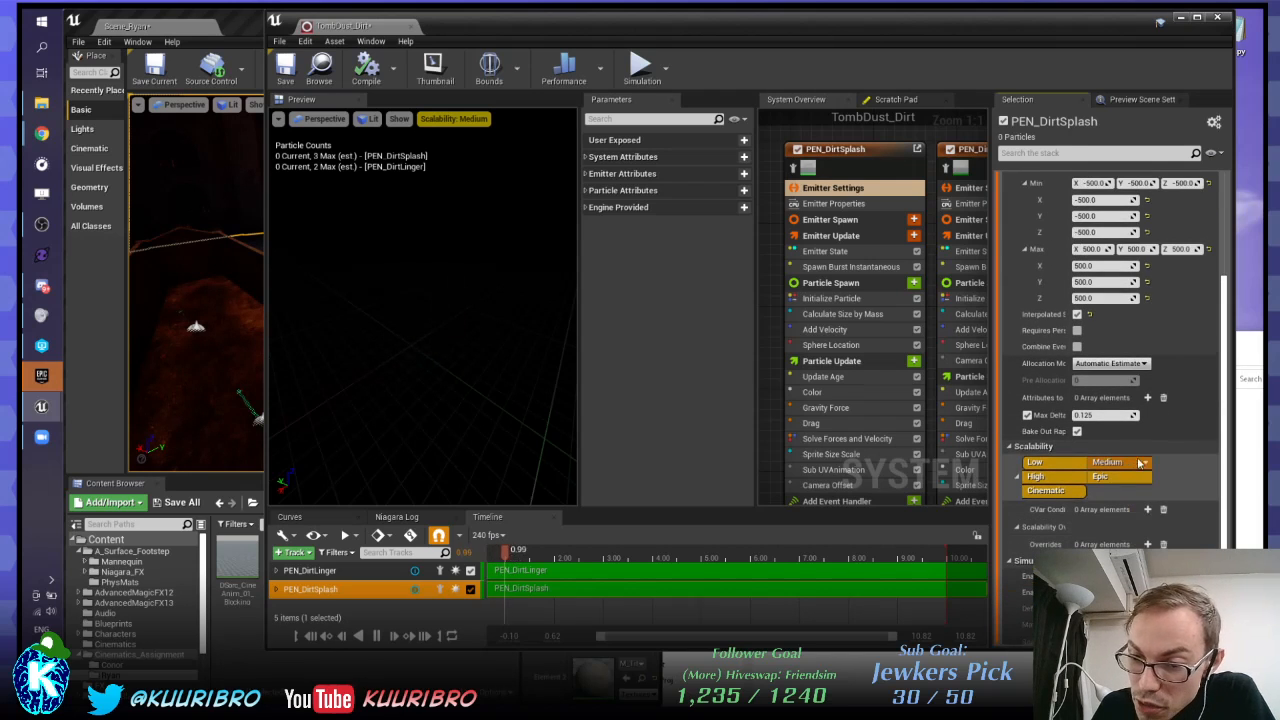
pyautogui.scroll(4, 1150, 450)
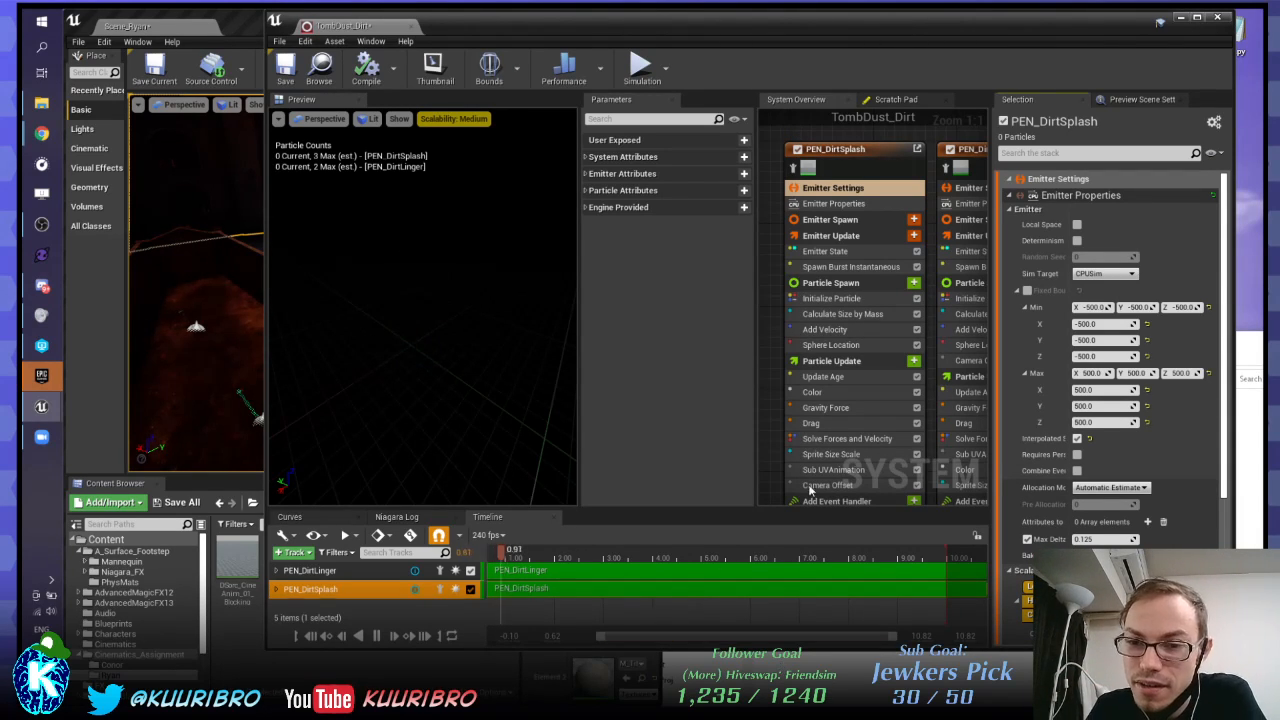
pyautogui.click(833, 203)
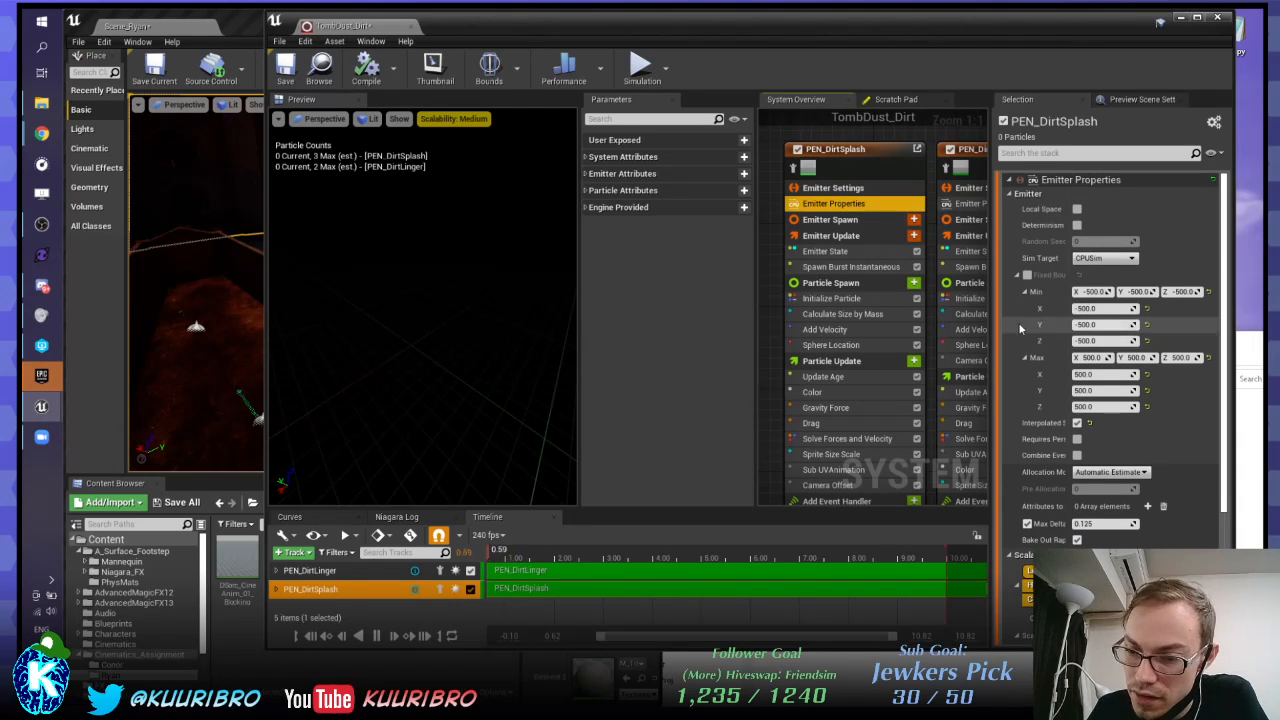
pyautogui.scroll(-5, 1020, 329)
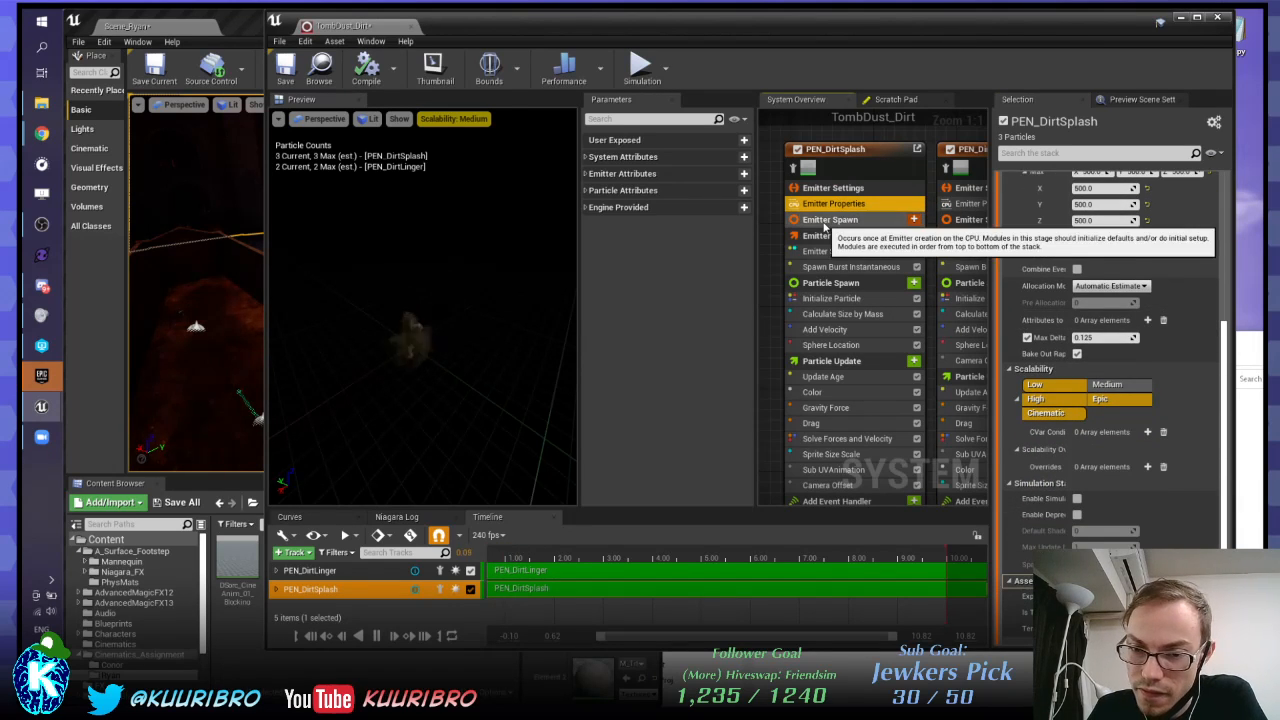
# Step: Set PEN_DirtSplash's particle lifetime in Initialize Particle to a minimum of 2.0 and a maximum of 5.0, and check the preview
pyautogui.click(840, 299)
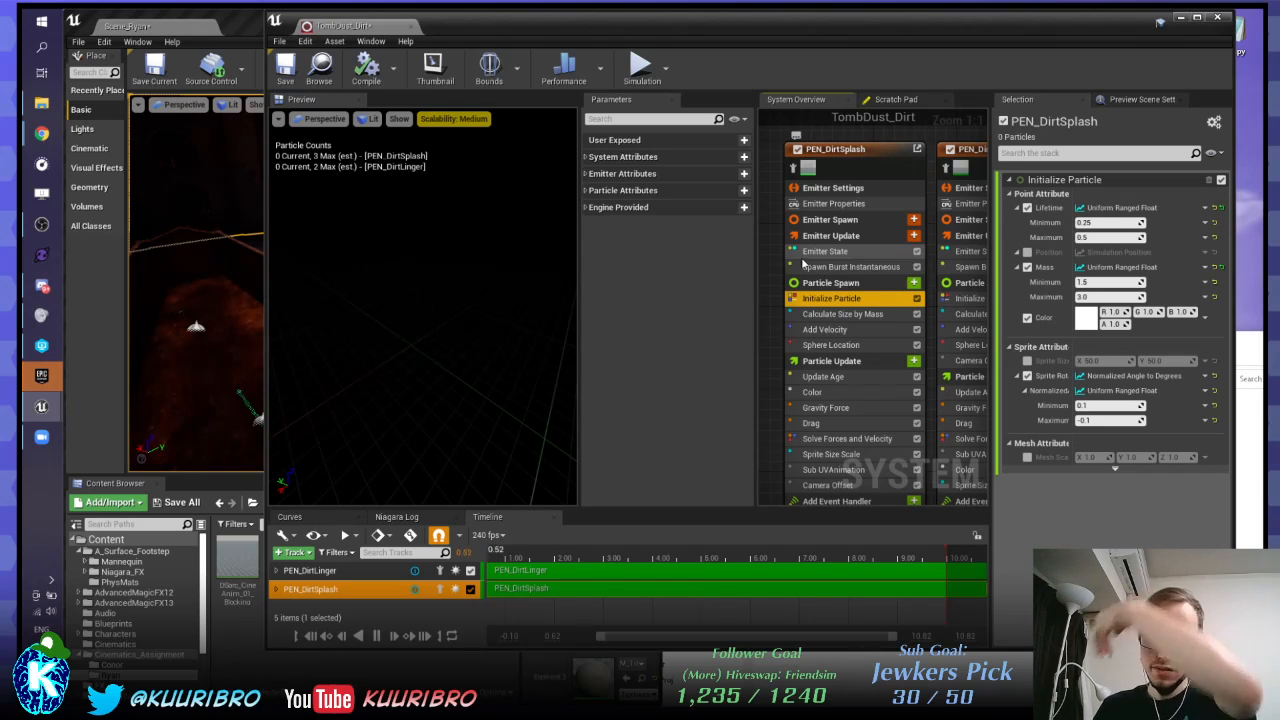
pyautogui.click(1118, 223)
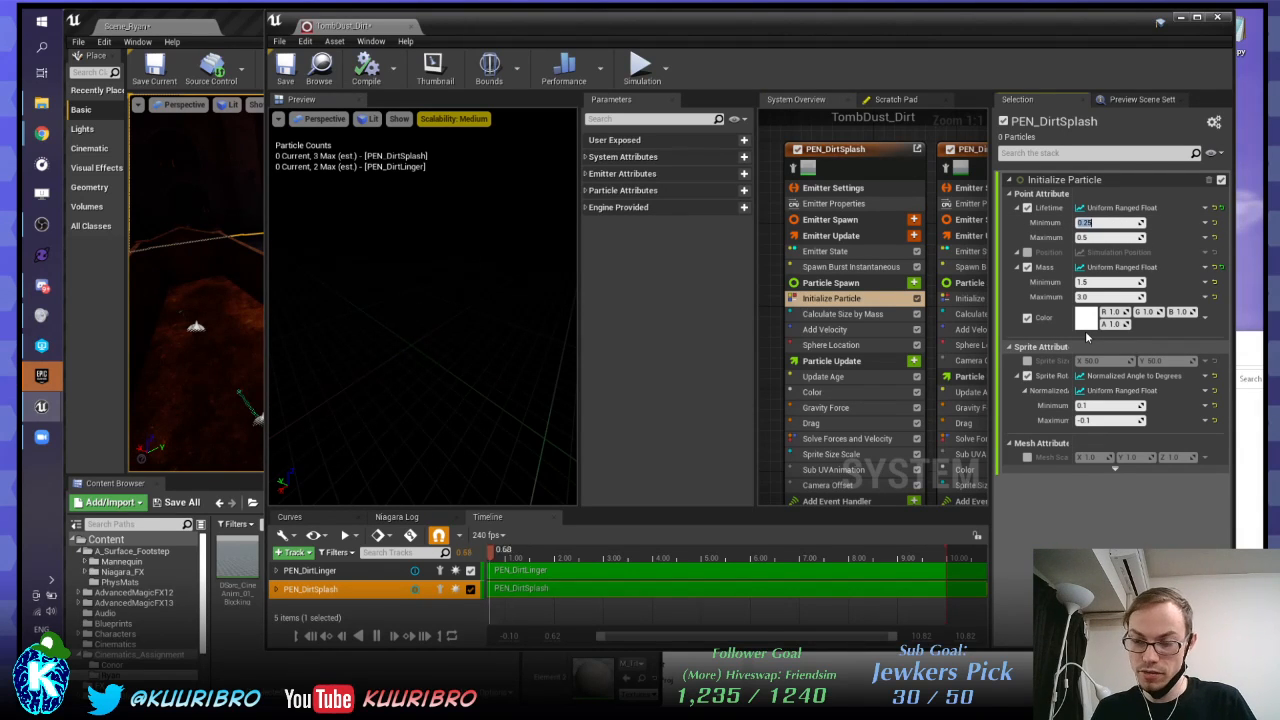
pyautogui.write('2')
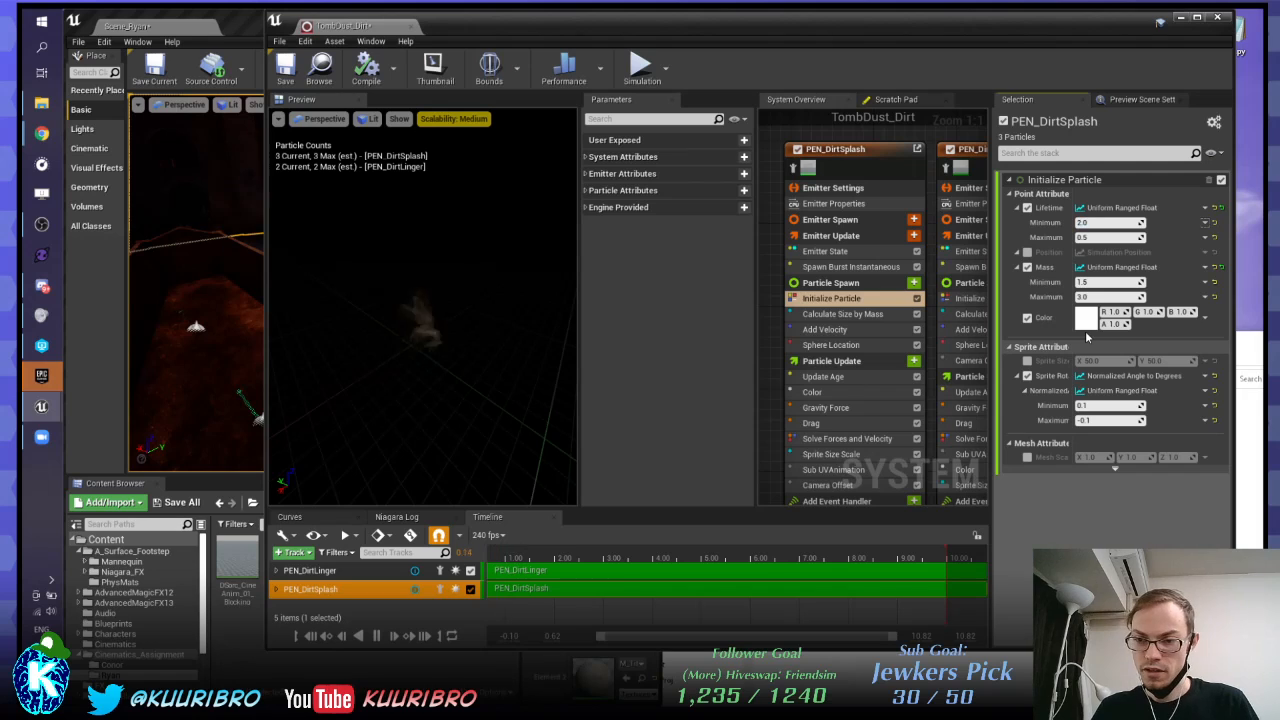
pyautogui.press('Return')
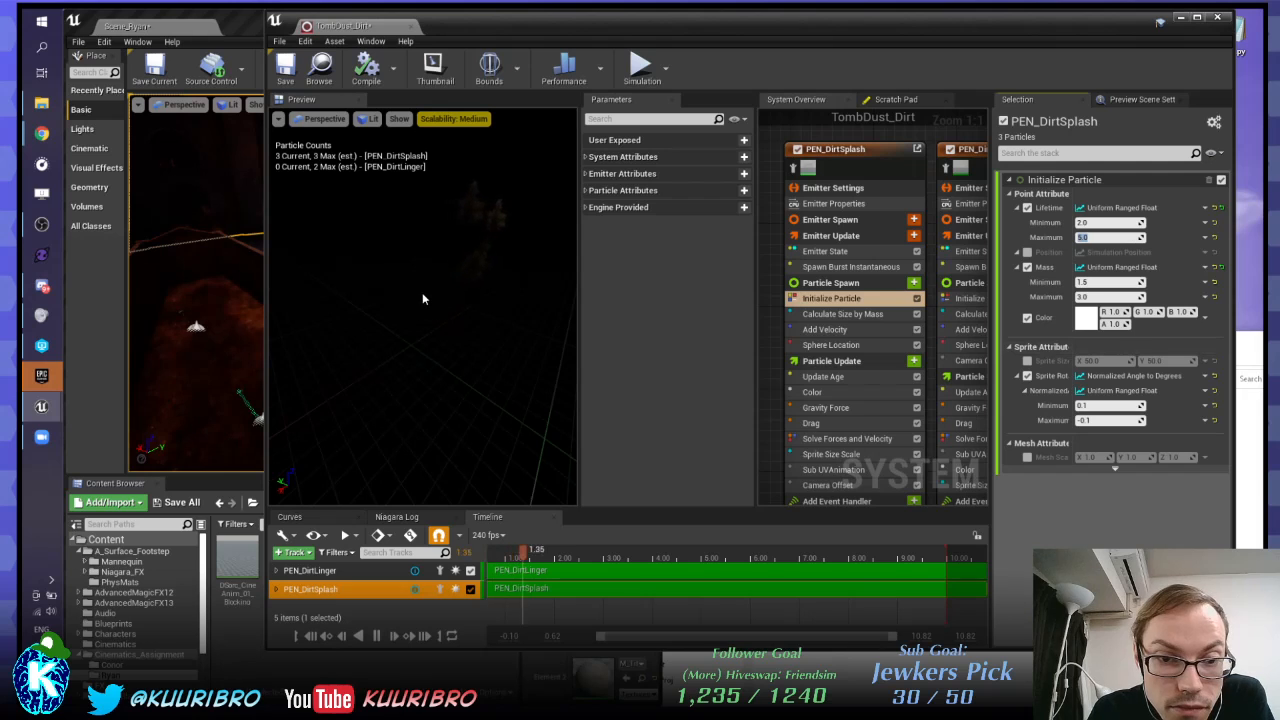
pyautogui.moveTo(422, 293); pyautogui.dragTo(544, 303)
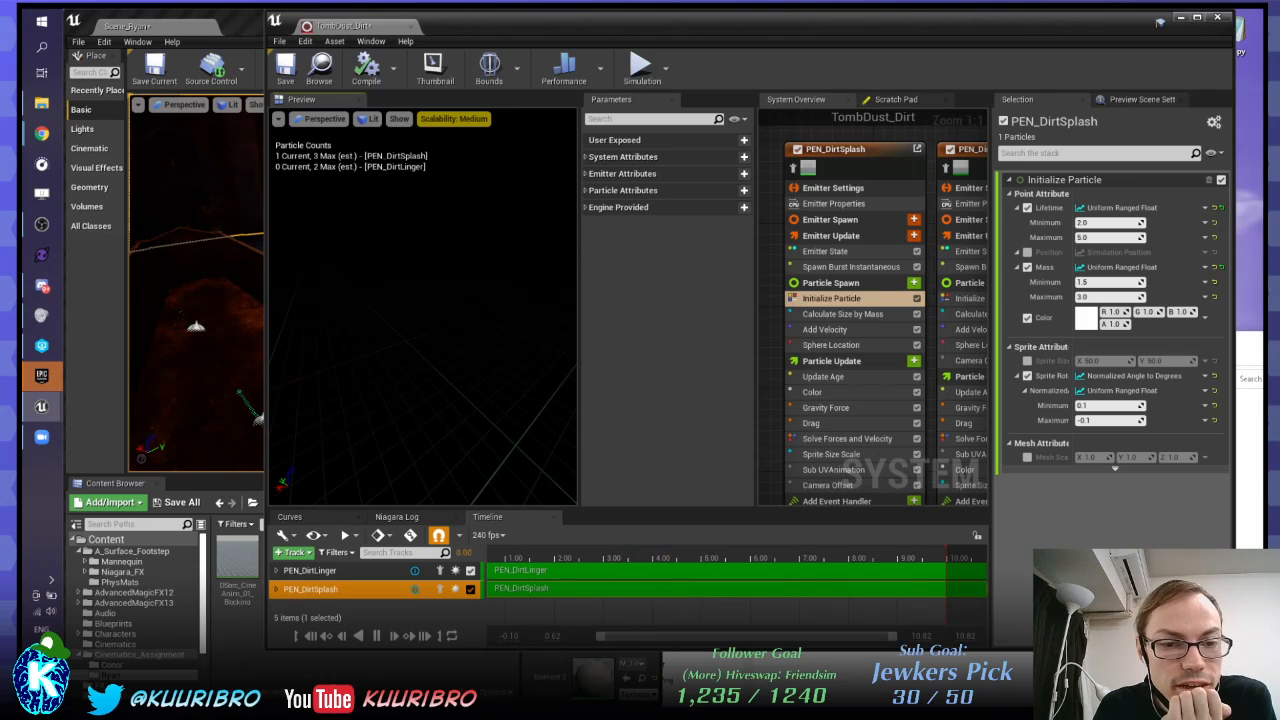
pyautogui.moveTo(458, 303); pyautogui.dragTo(478, 303)
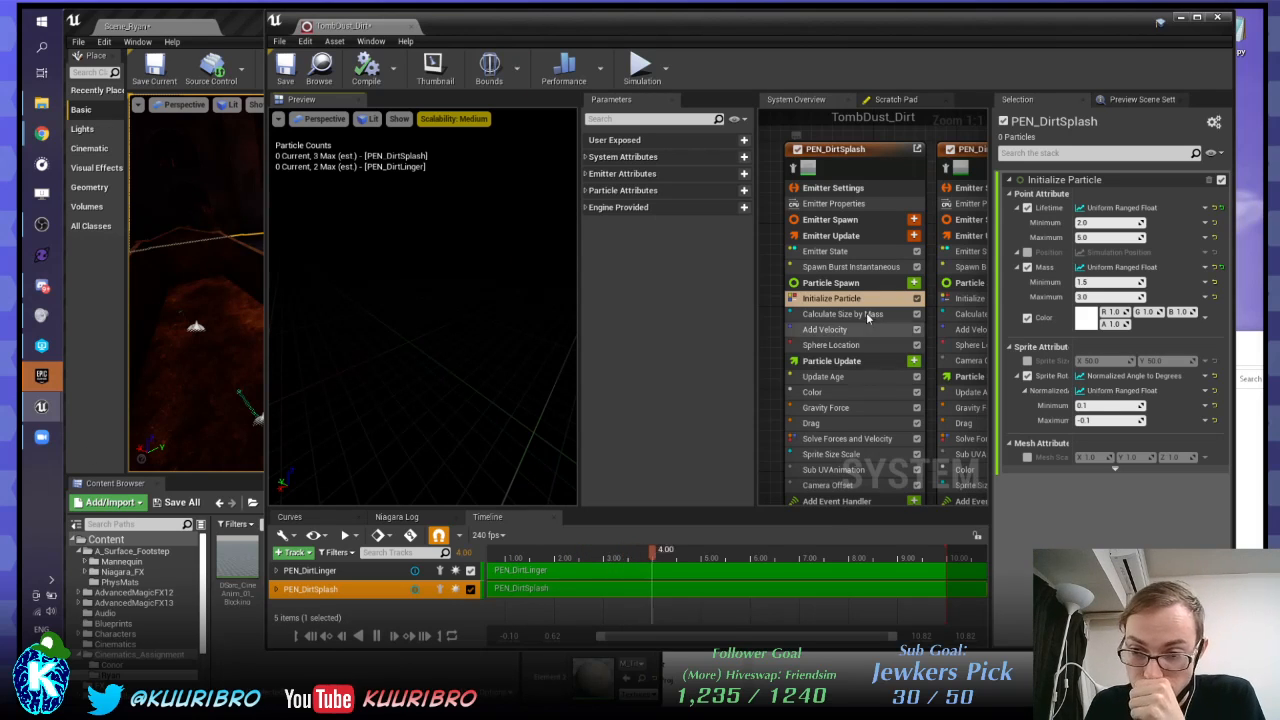
# Step: Set PEN_DirtSplash's particle mass range to a minimum of 0.2 and a maximum of 0.7, and scrub the timeline to preview it
pyautogui.click(1097, 282)
pyautogui.write('0')
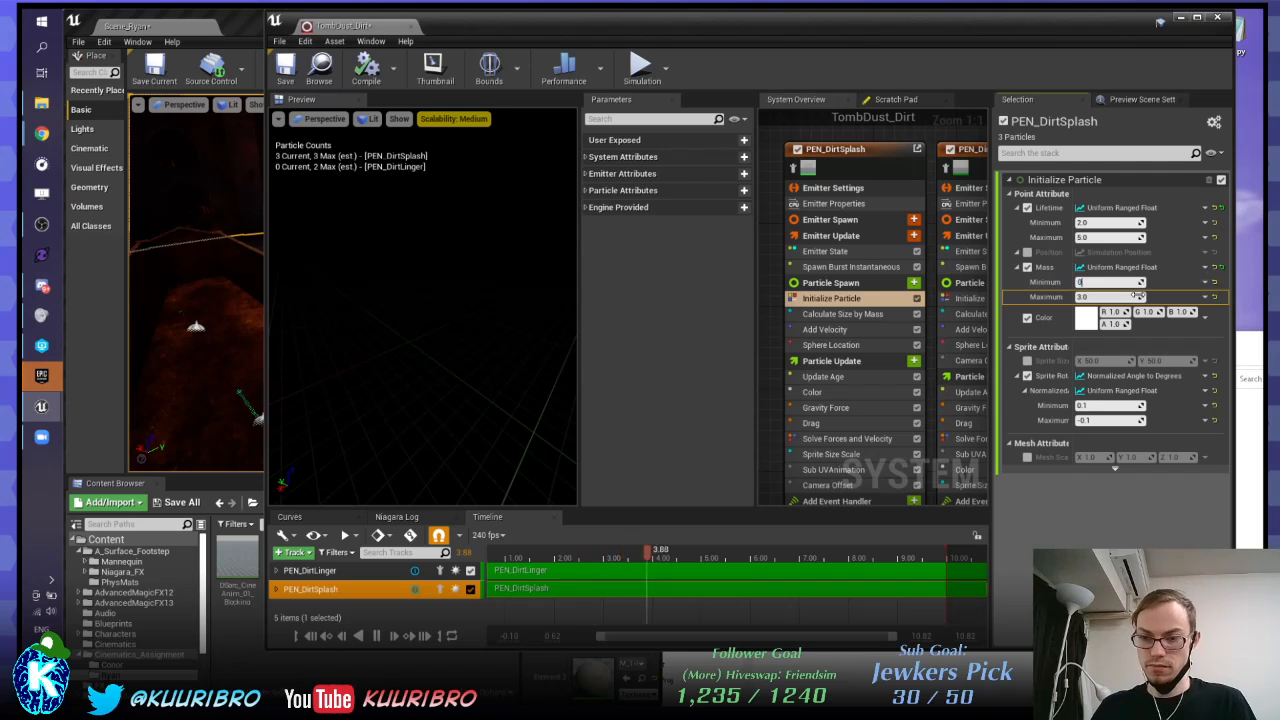
pyautogui.write('.2')
pyautogui.press('Return')
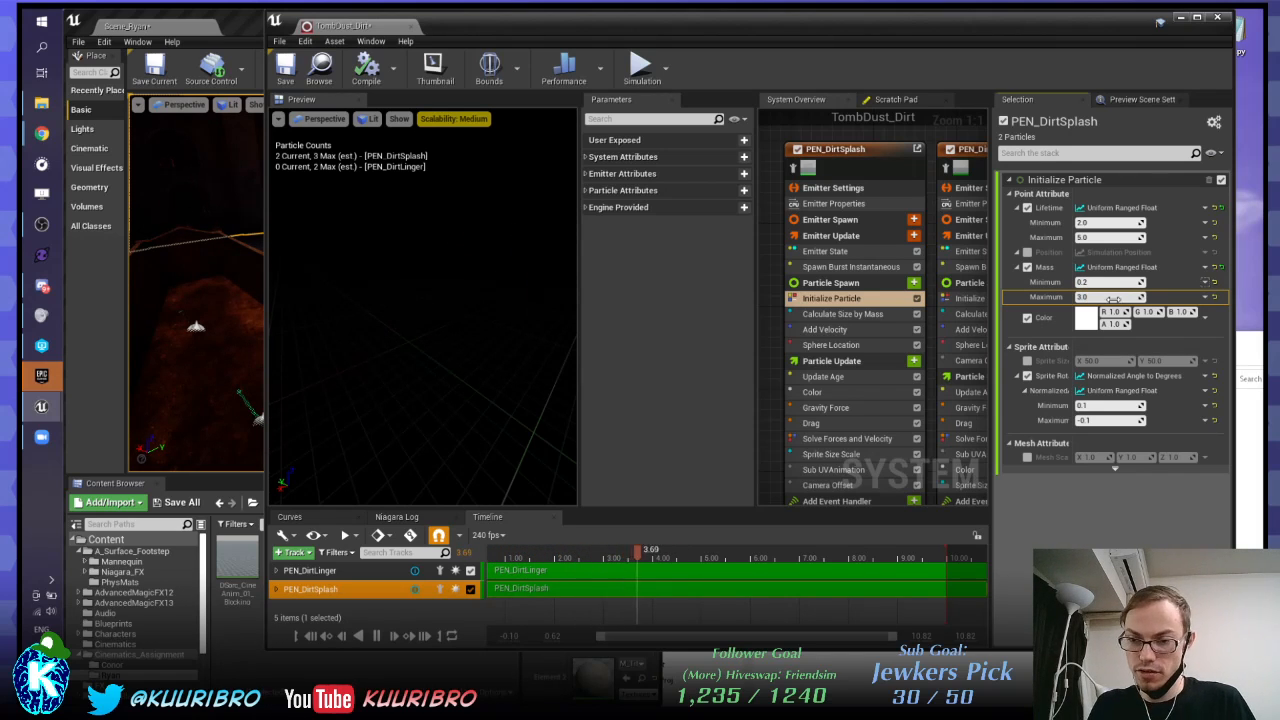
pyautogui.click(1110, 298)
pyautogui.write('0.7')
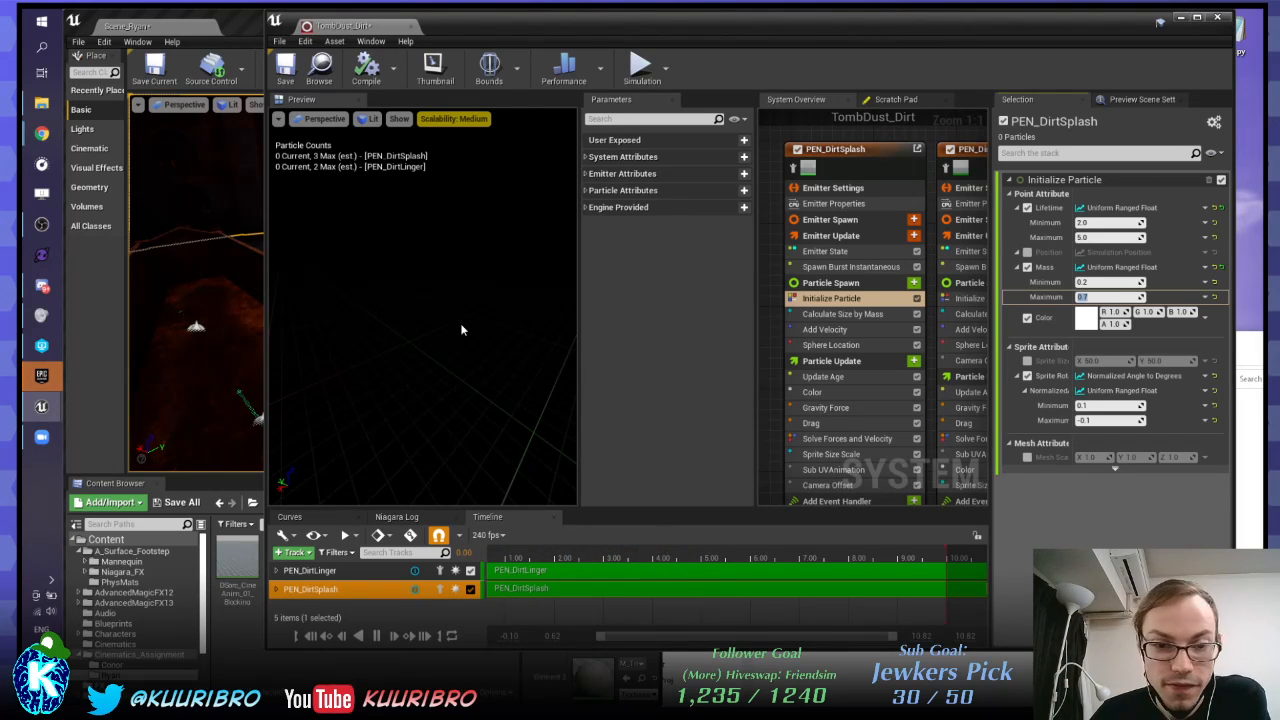
pyautogui.click(507, 553)
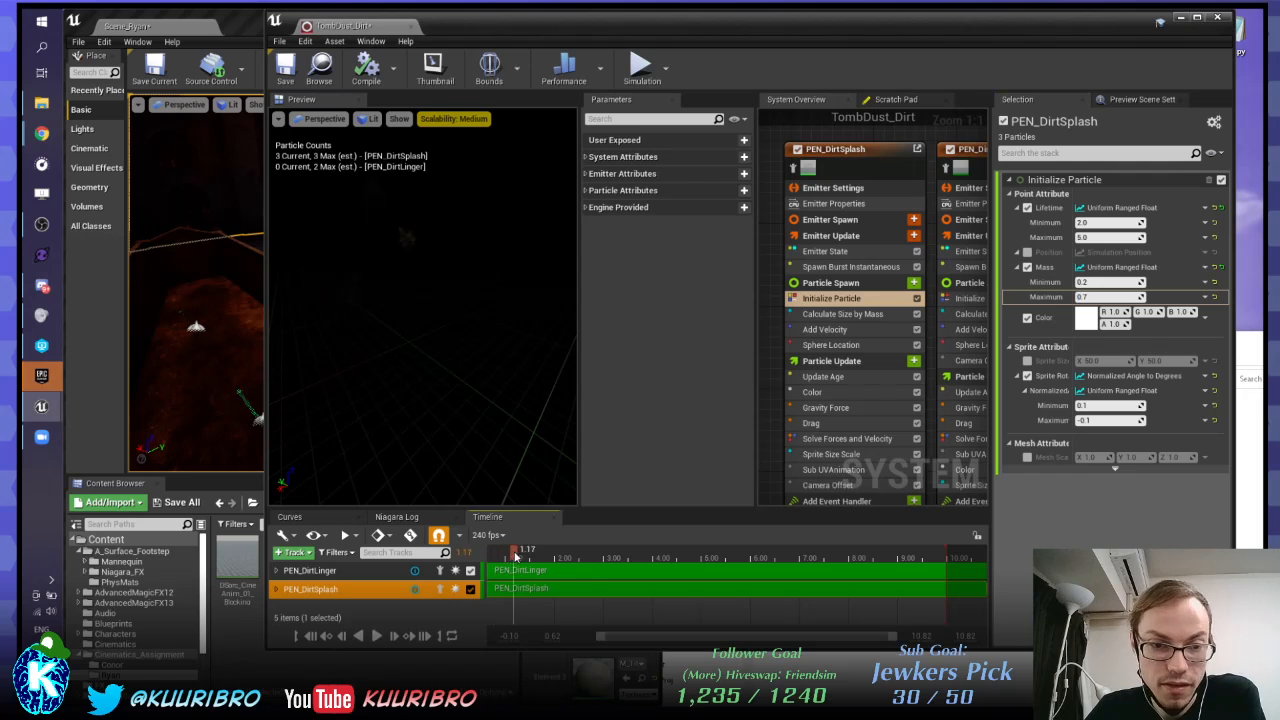
pyautogui.moveTo(559, 561)
pyautogui.mouseDown()
pyautogui.moveTo(589, 559)
pyautogui.moveTo(535, 557)
pyautogui.mouseUp()
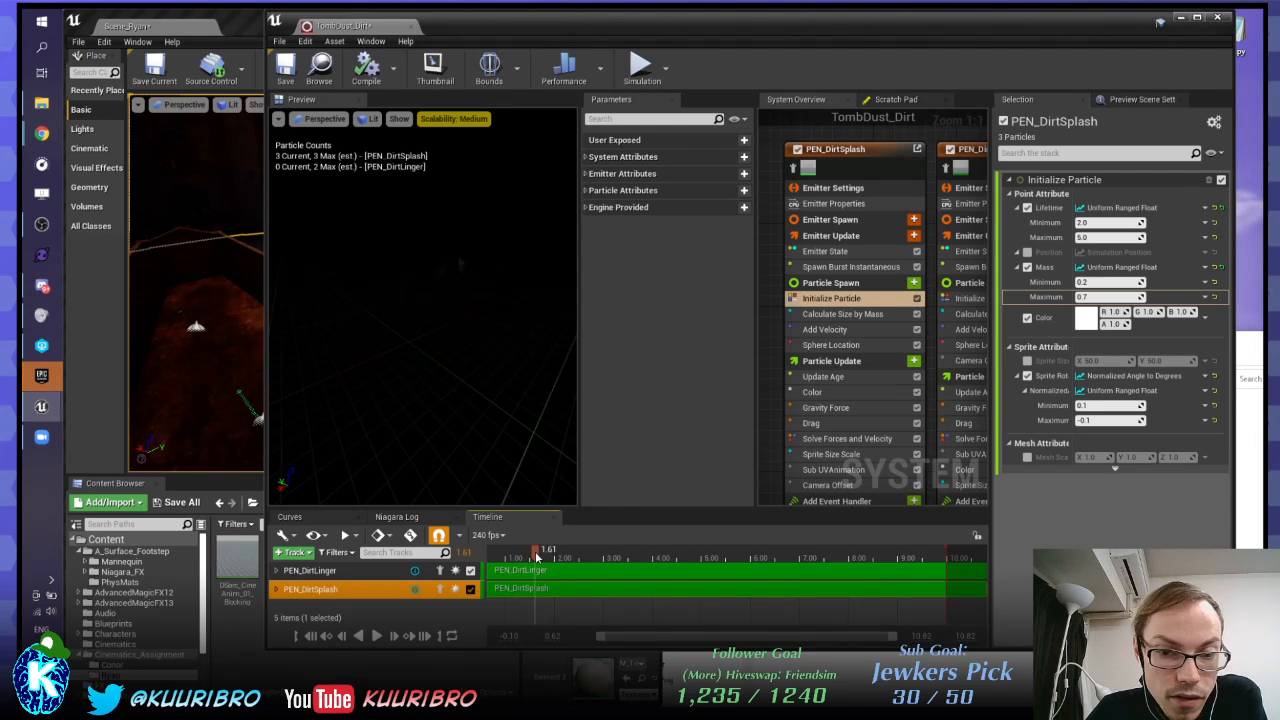
# Step: Try PEN_DirtSplash without its Sub UVAnimation module, play the simulation, and turn the module back on
pyautogui.scroll(-1, 778, 317)
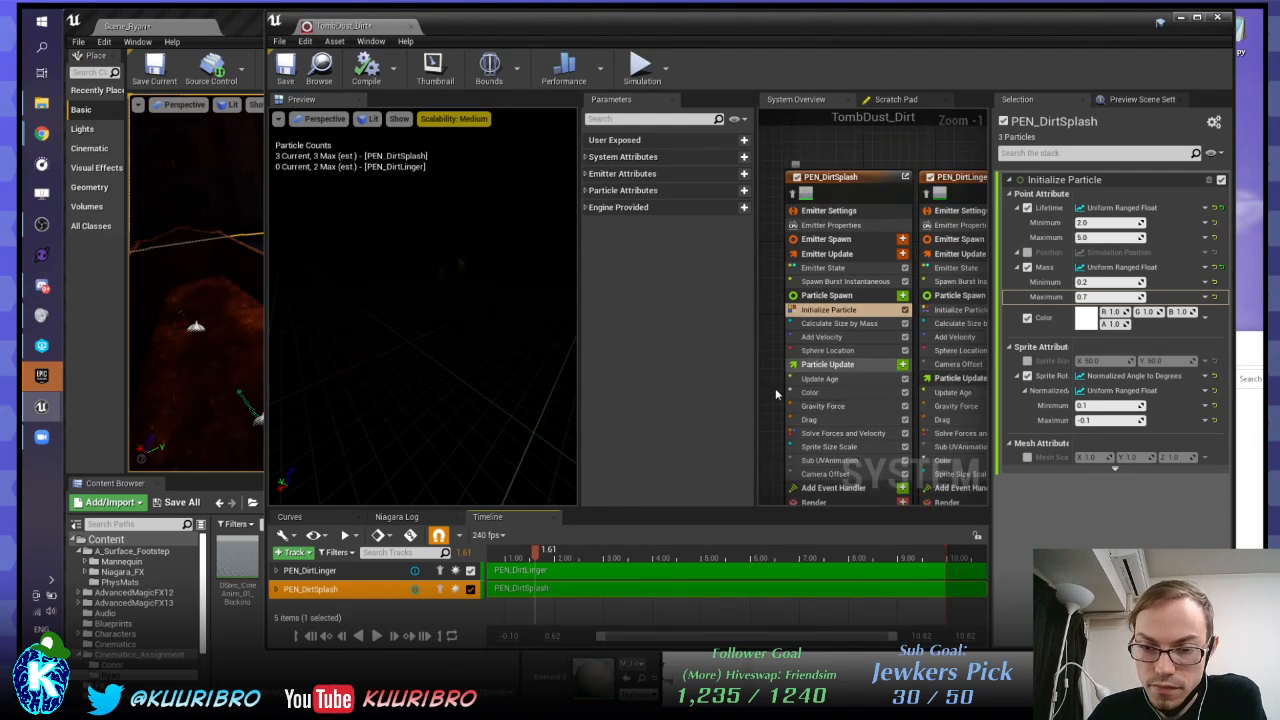
pyautogui.moveTo(778, 317)
pyautogui.mouseDown(button='right')
pyautogui.moveTo(775, 248)
pyautogui.moveTo(779, 310)
pyautogui.mouseUp(button='right')
pyautogui.click(832, 412)
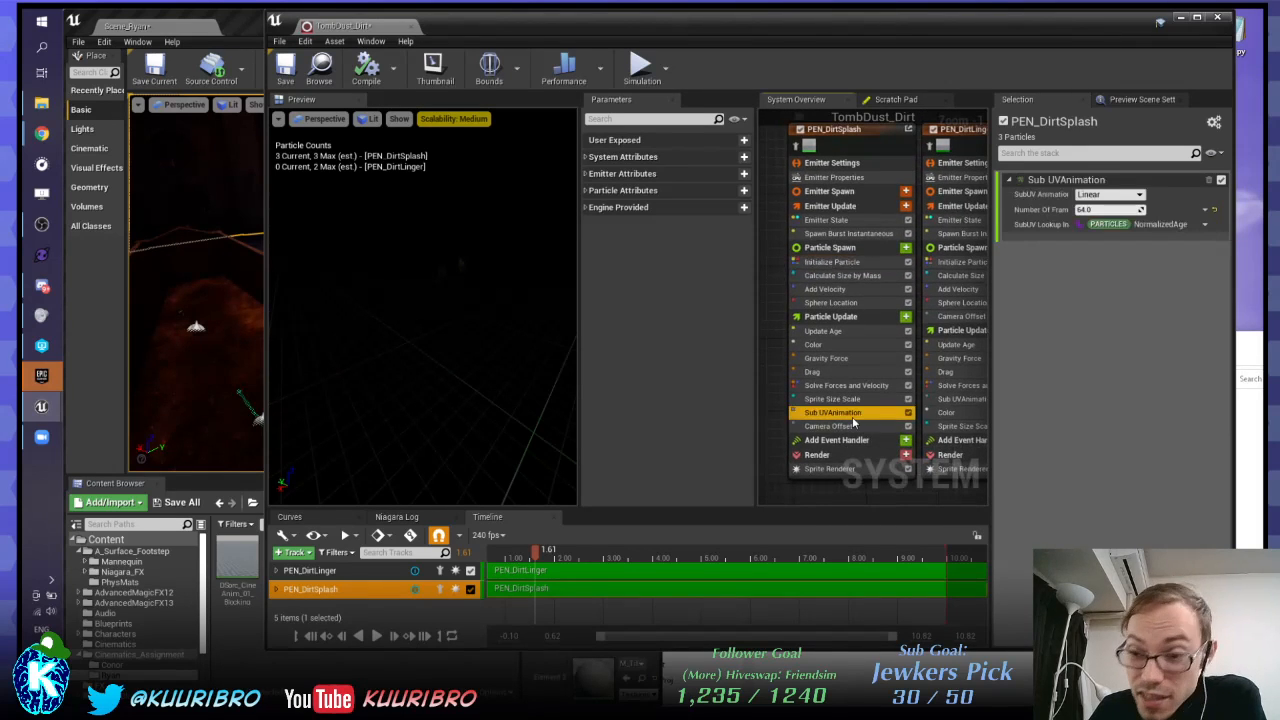
pyautogui.click(908, 412)
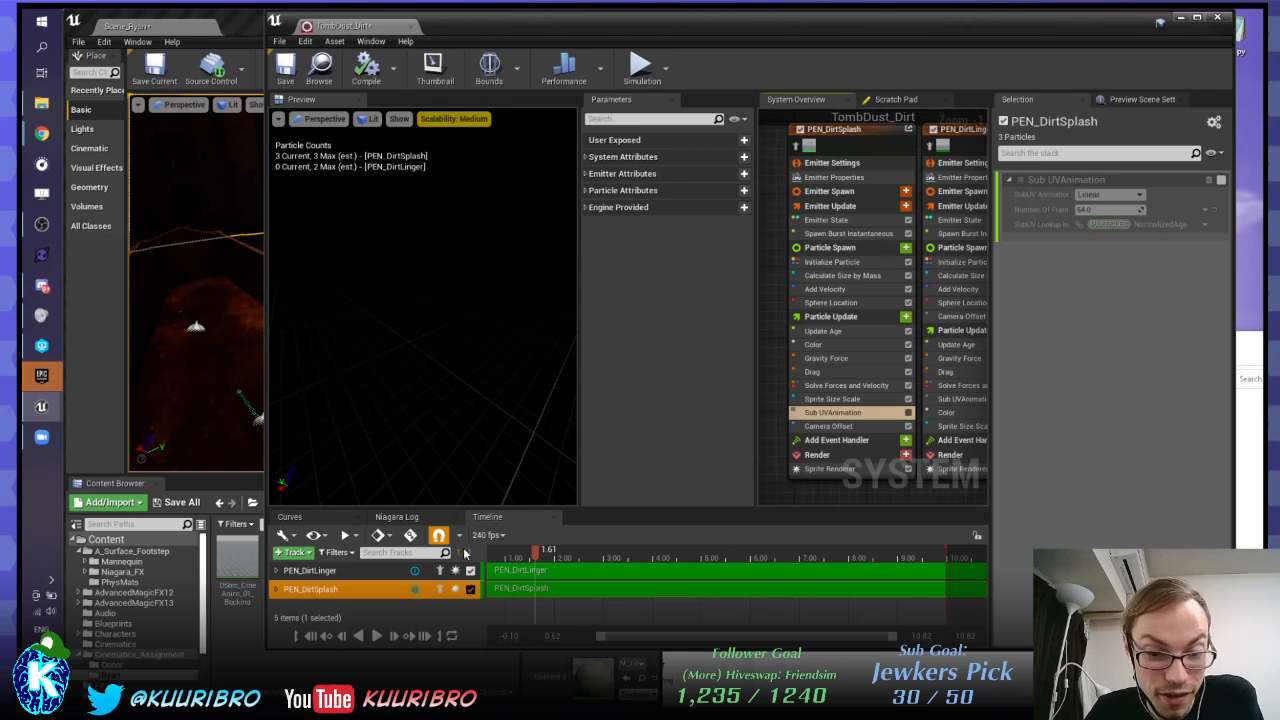
pyautogui.click(376, 636)
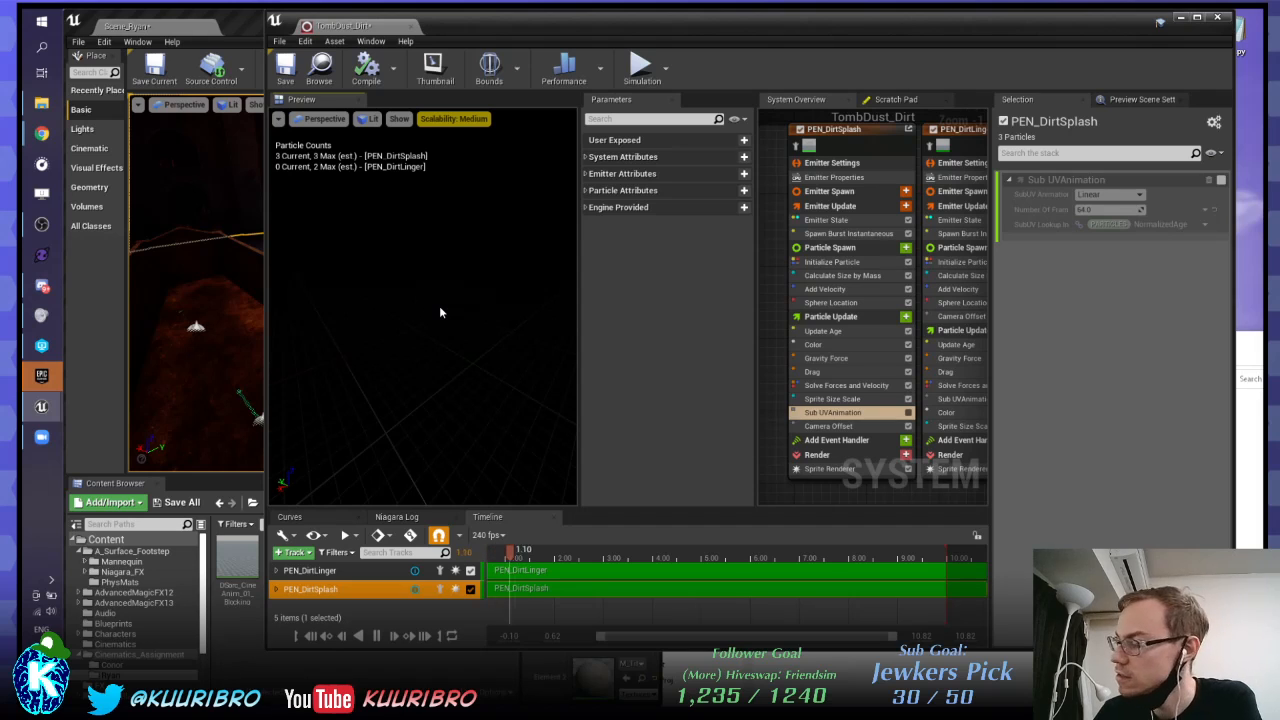
pyautogui.click(907, 412)
# Step: Temporarily disable the PEN_DirtSplash emitter to see the effect without it, and enable it again
pyautogui.moveTo(772, 269); pyautogui.dragTo(765, 295, button='right')
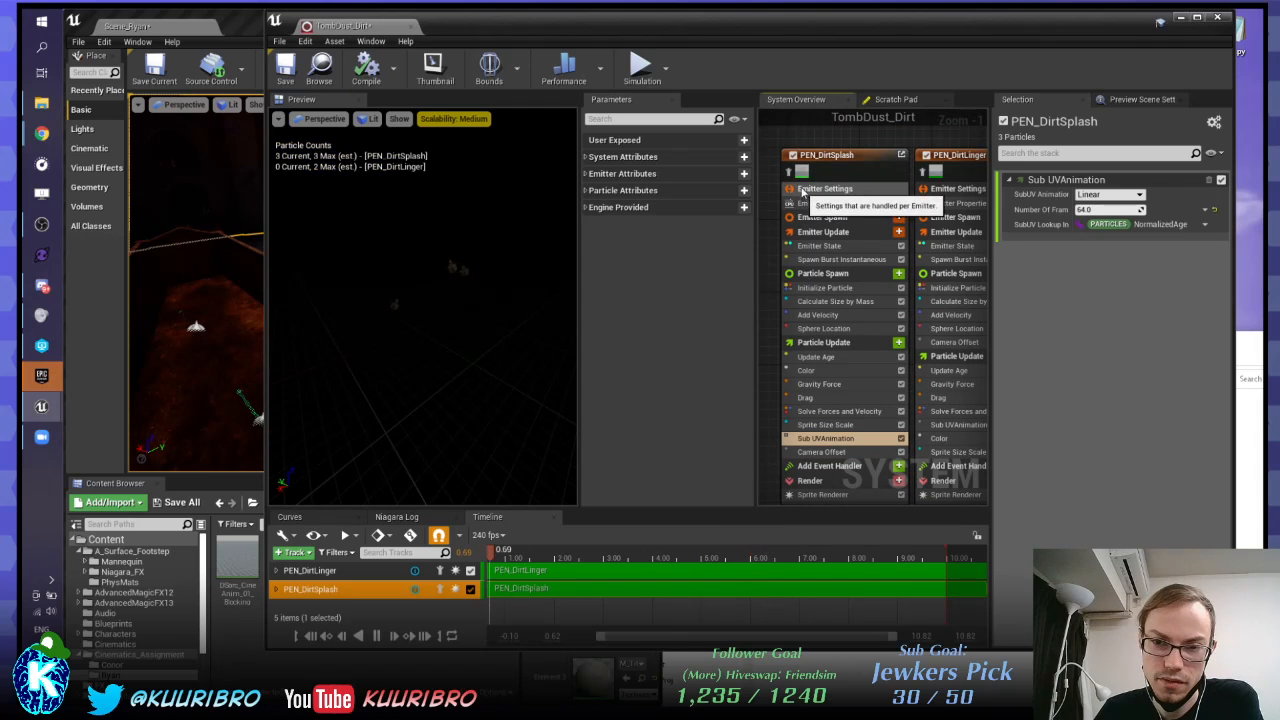
pyautogui.click(792, 156)
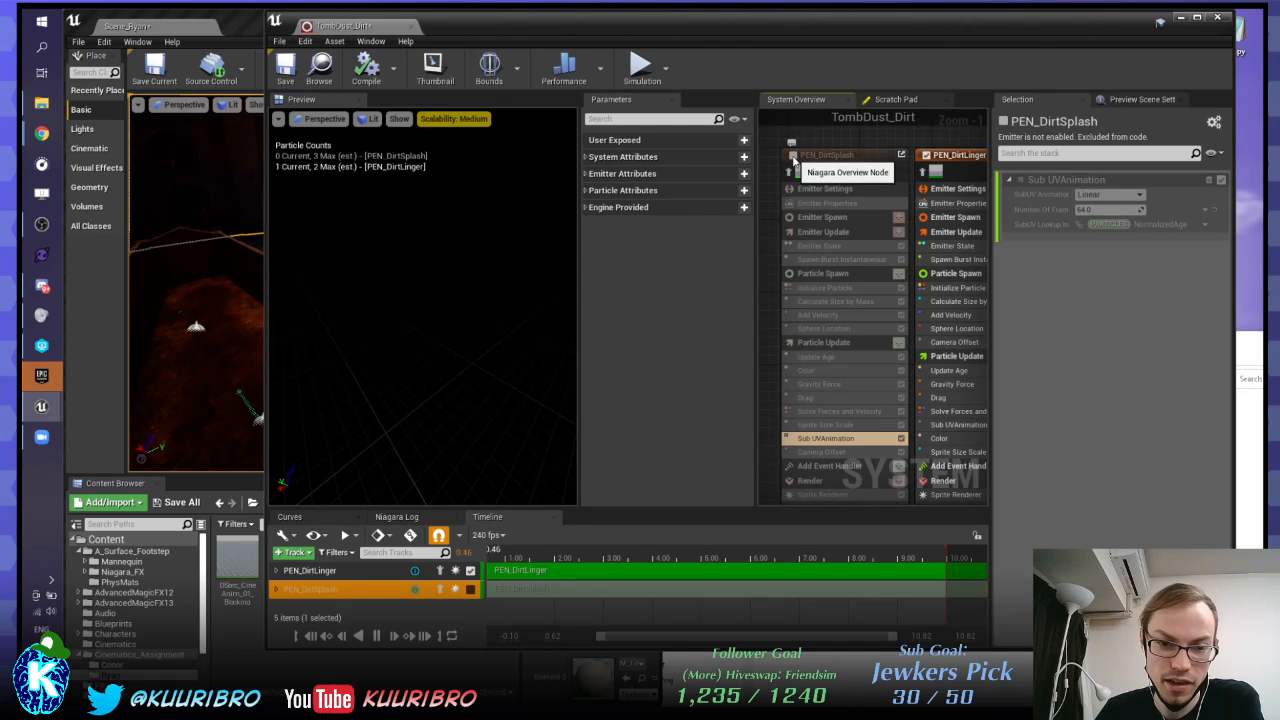
pyautogui.click(792, 156)
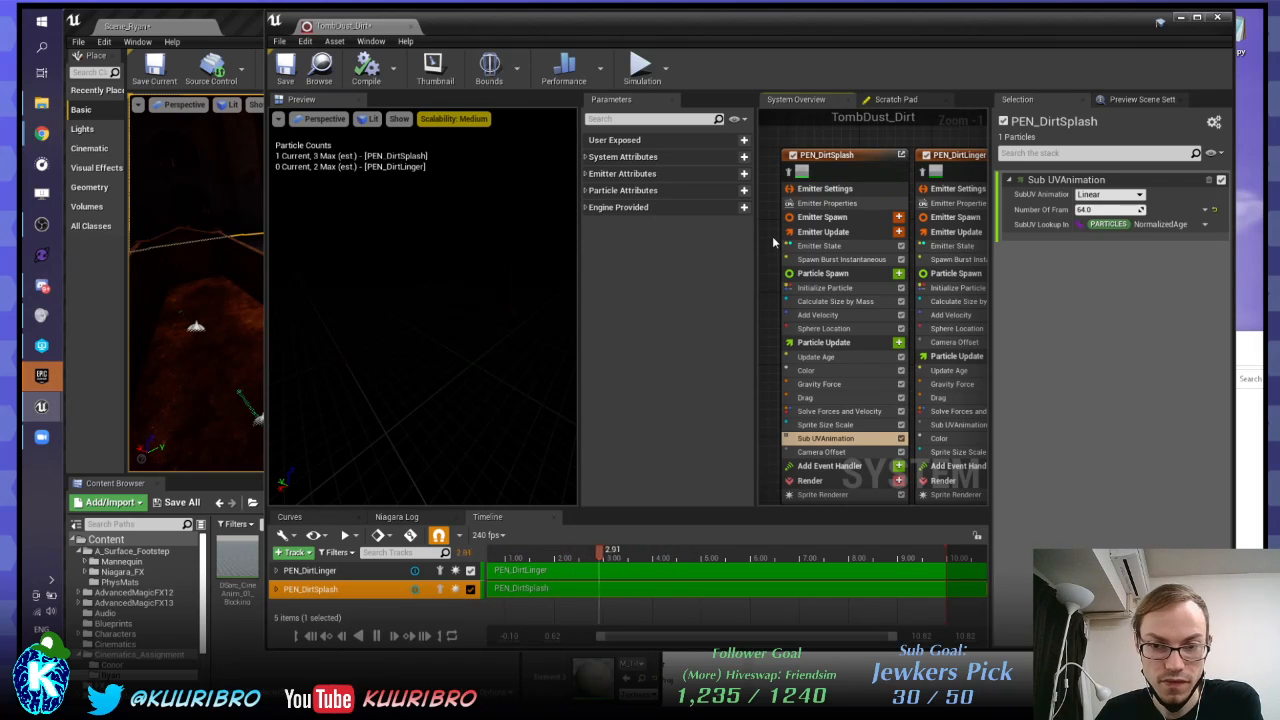
pyautogui.moveTo(773, 237); pyautogui.dragTo(758, 260, button='right')
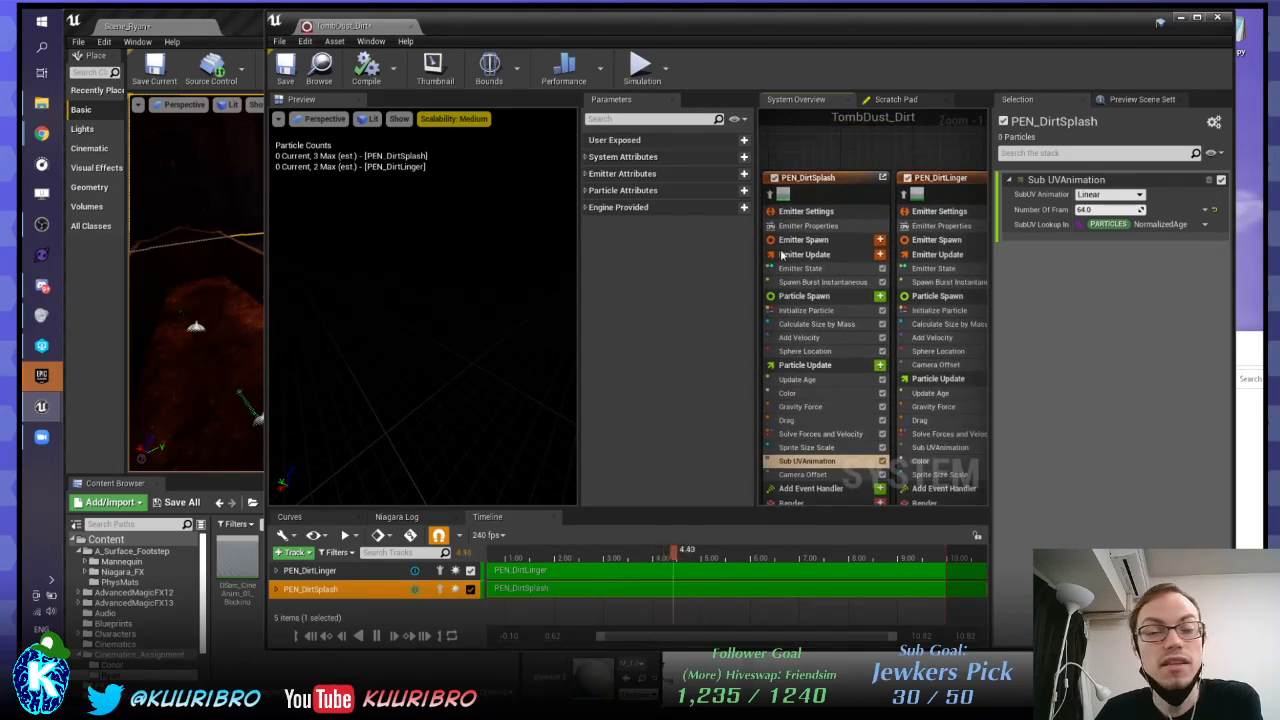
# Step: Compare the full emitter stacks of PEN_DirtSplash and PEN_DirtLinger, ending on PEN_DirtSplash
pyautogui.click(840, 187)
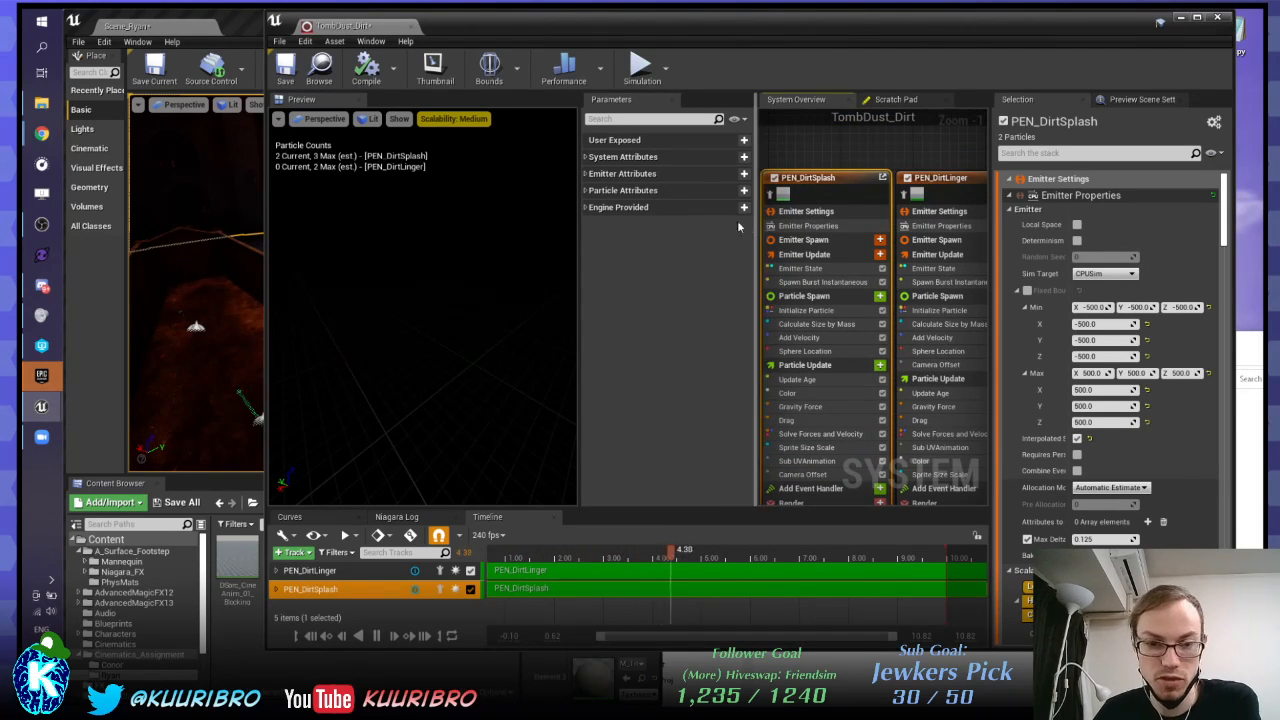
pyautogui.click(928, 181)
pyautogui.click(812, 184)
pyautogui.click(945, 180)
pyautogui.click(812, 182)
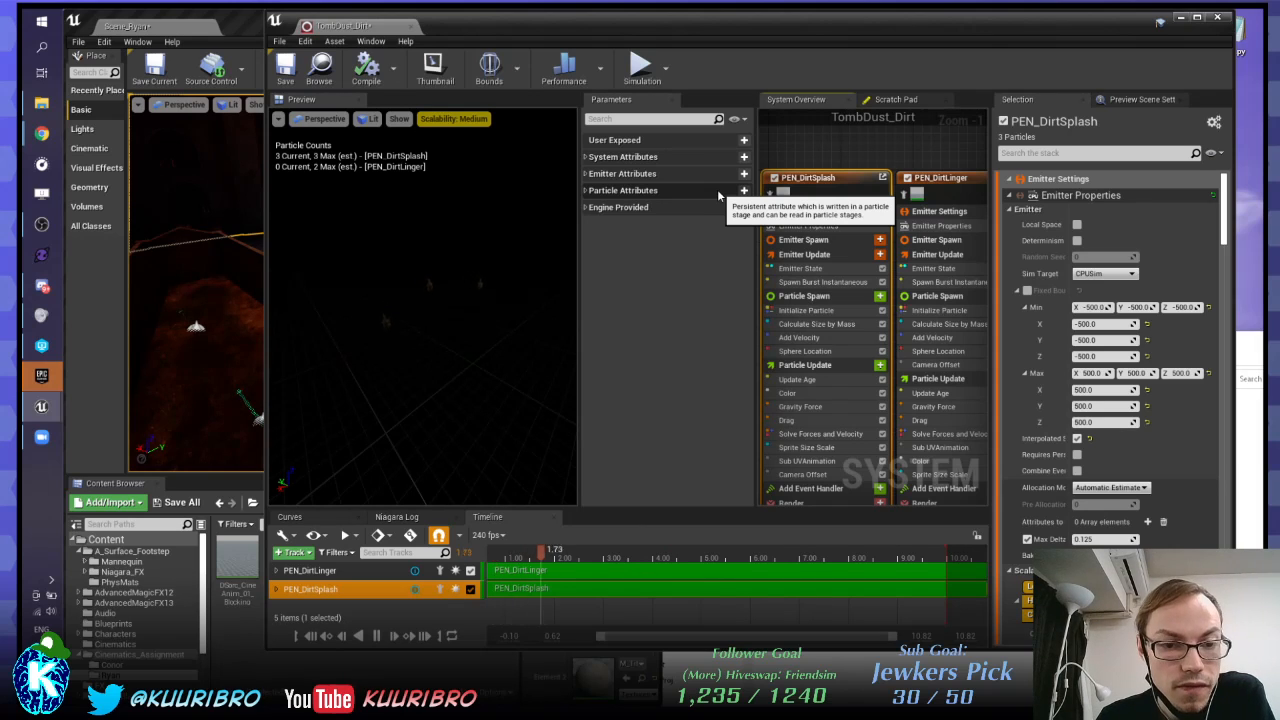
# Step: Temporarily disable PEN_DirtSplash's Camera Offset module to compare the effect without it, and enable it again
pyautogui.moveTo(760, 348); pyautogui.dragTo(773, 308, button='right')
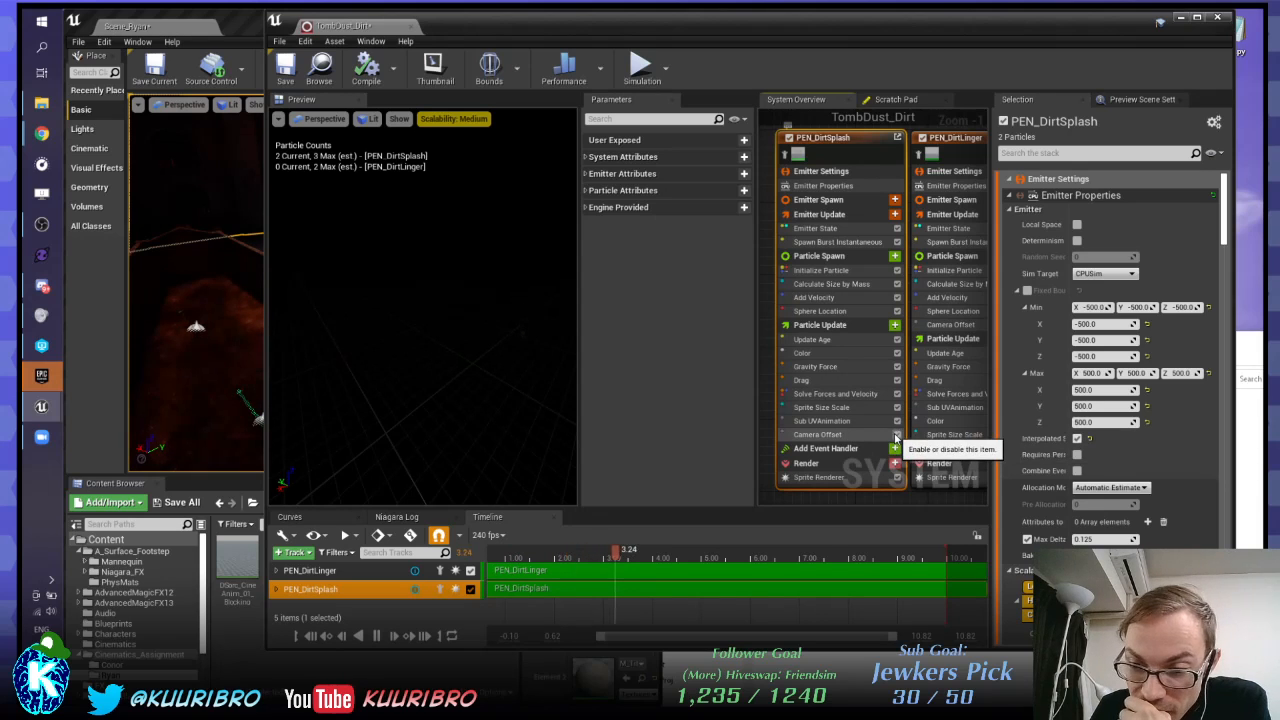
pyautogui.click(801, 437)
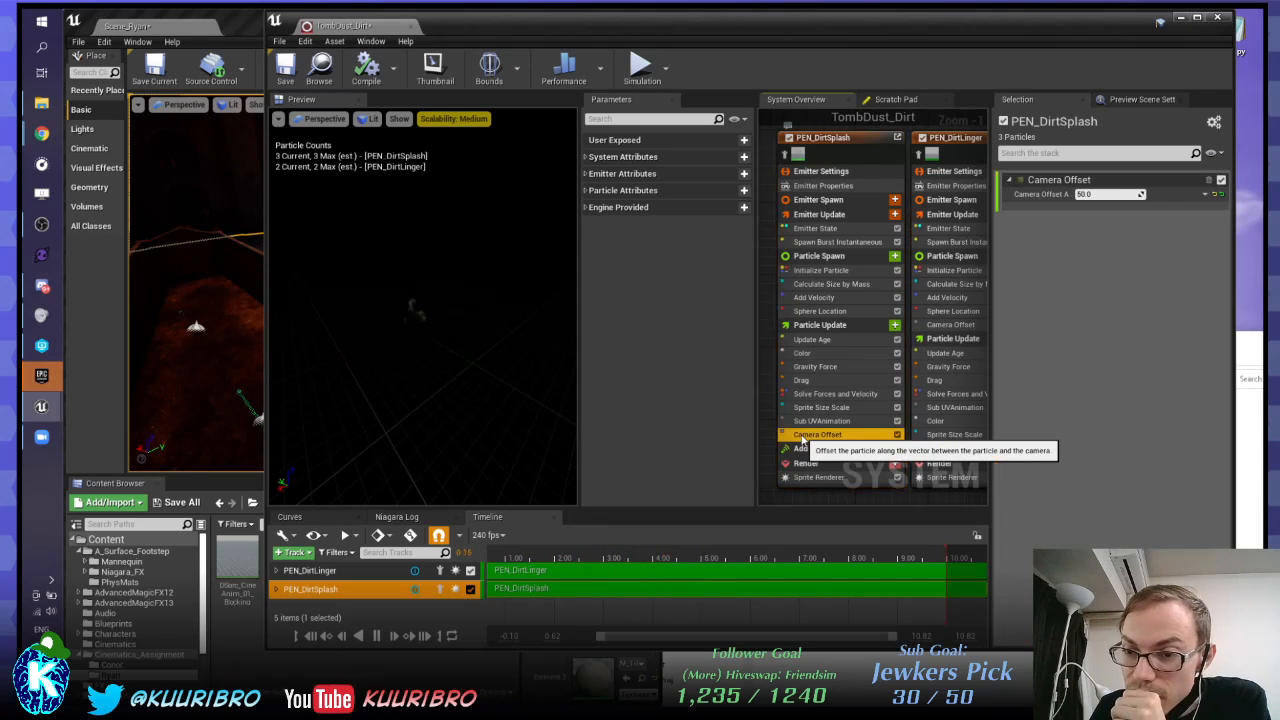
pyautogui.click(896, 435)
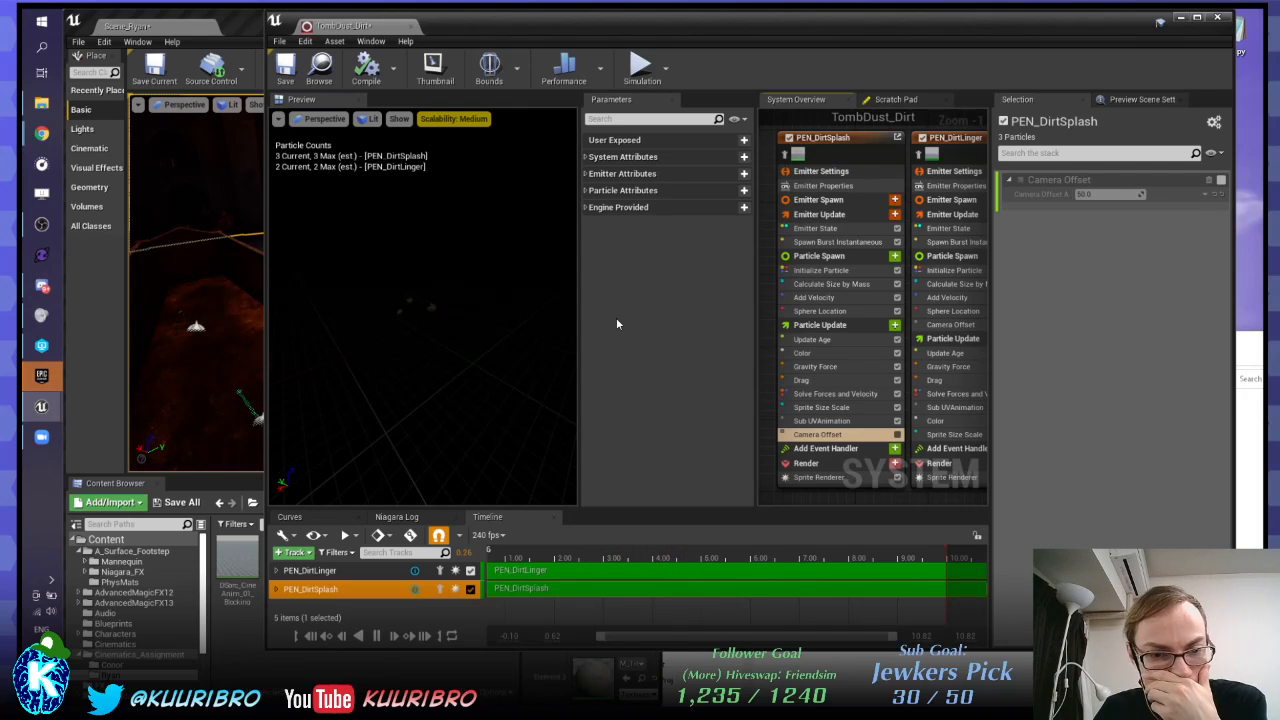
pyautogui.click(897, 435)
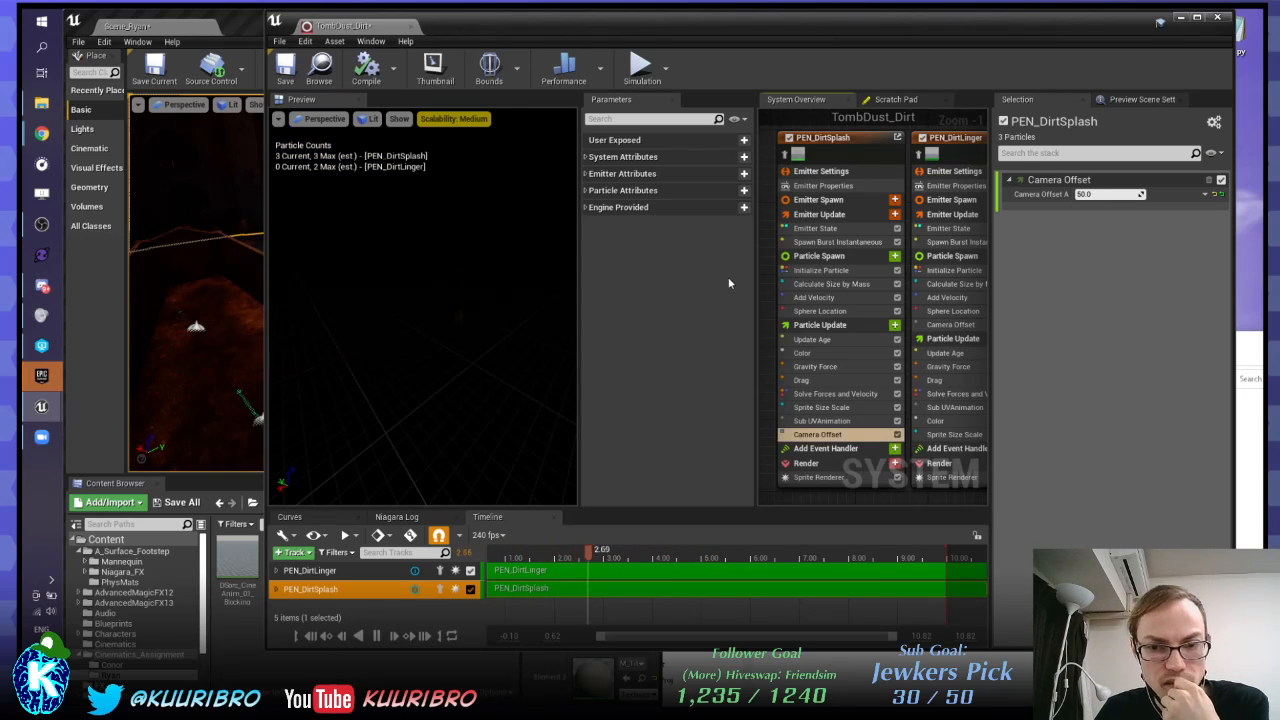
pyautogui.moveTo(773, 307); pyautogui.dragTo(757, 318, button='right')
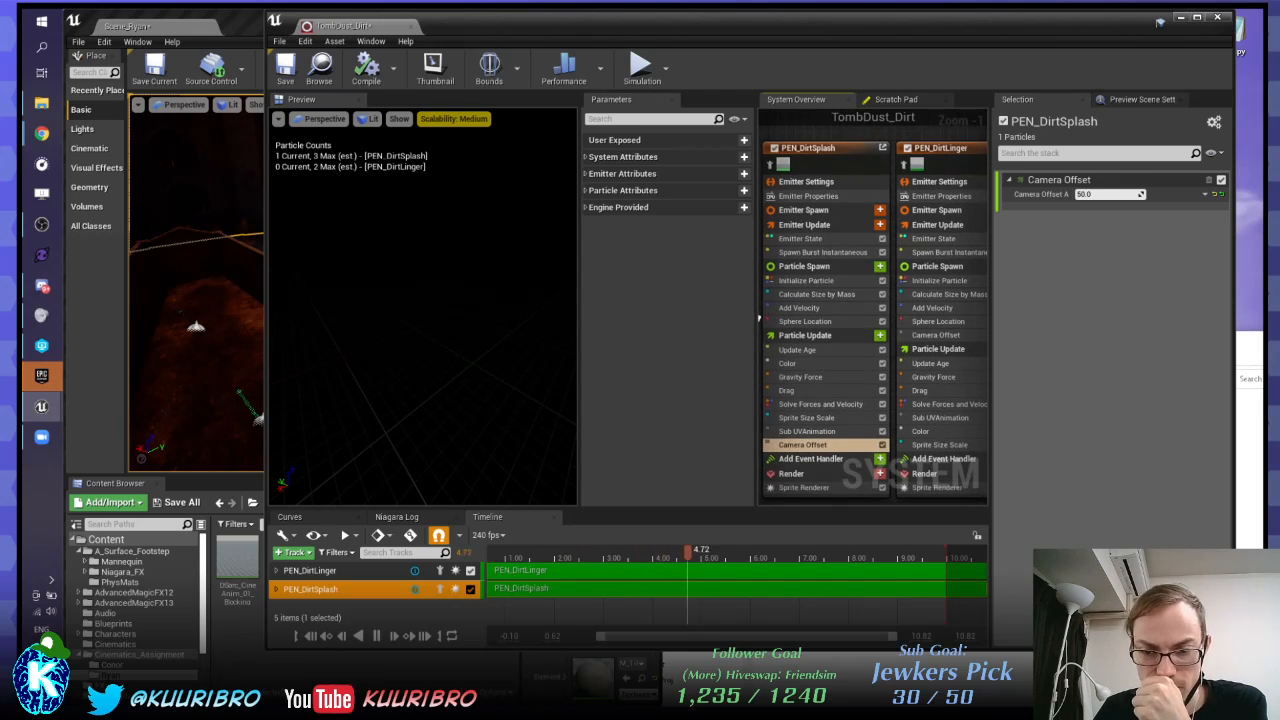
# Step: Show the Sprite Size Scale settings of PEN_DirtSplash and widen the preview viewport
pyautogui.click(812, 418)
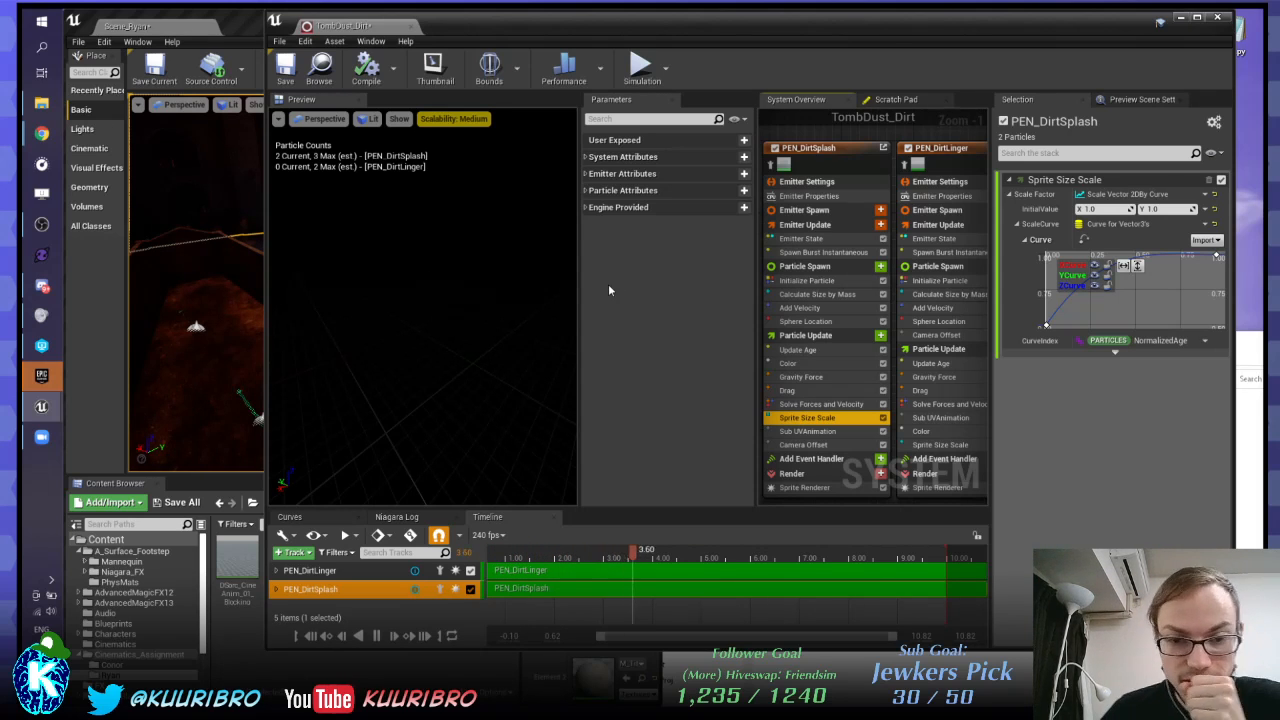
pyautogui.click(575, 305)
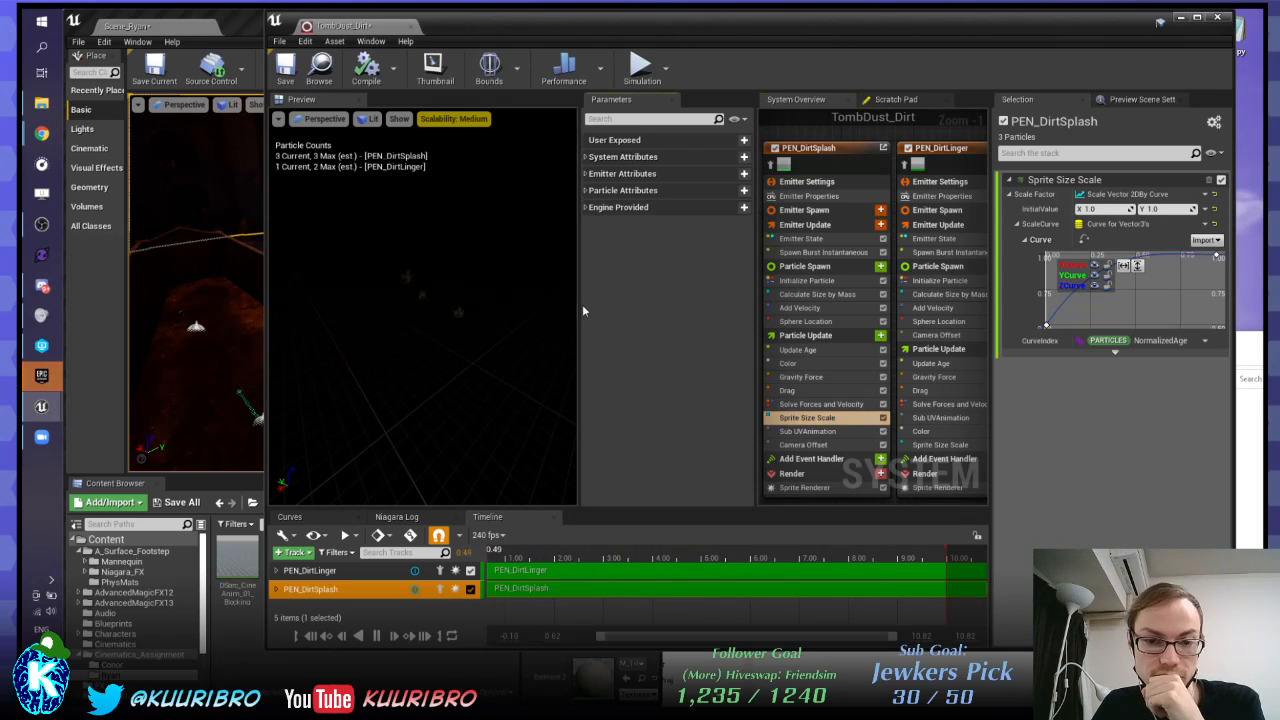
pyautogui.moveTo(580, 304); pyautogui.dragTo(660, 300)
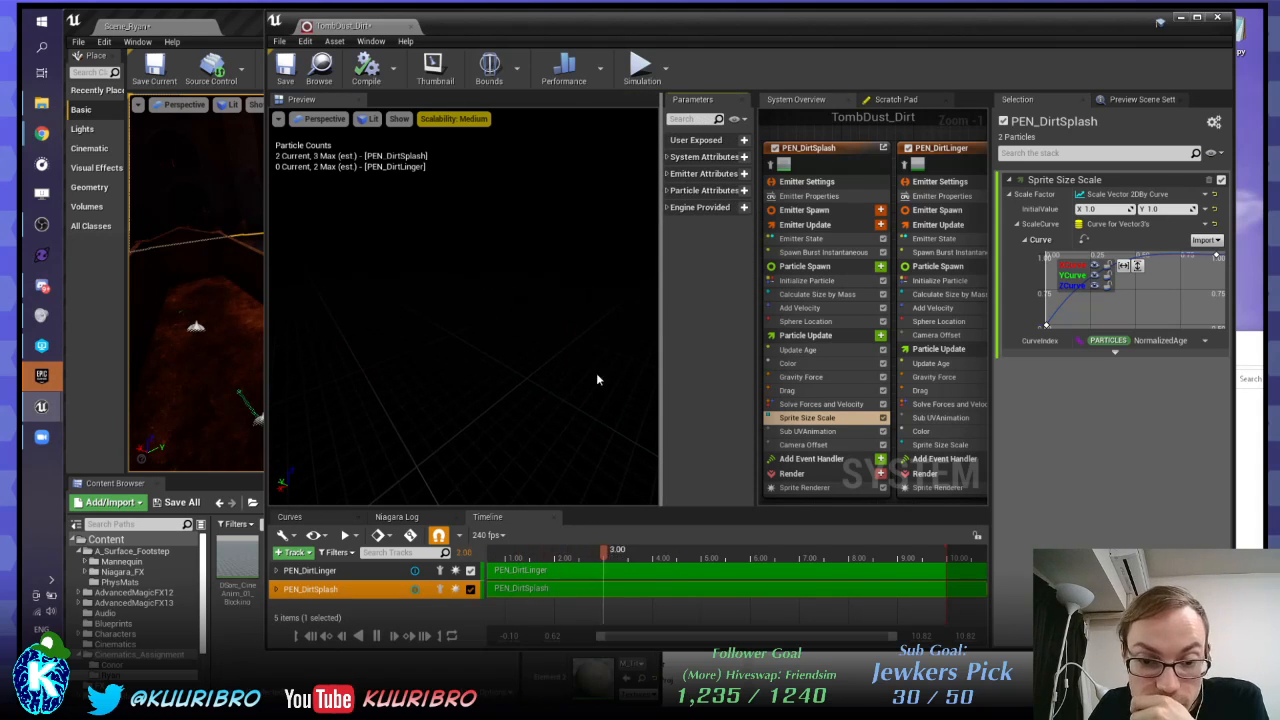
# Step: Scrub the simulation through about its first three seconds to examine how the dirt splash particles evolve
pyautogui.click(534, 552)
pyautogui.moveTo(534, 552); pyautogui.dragTo(501, 565)
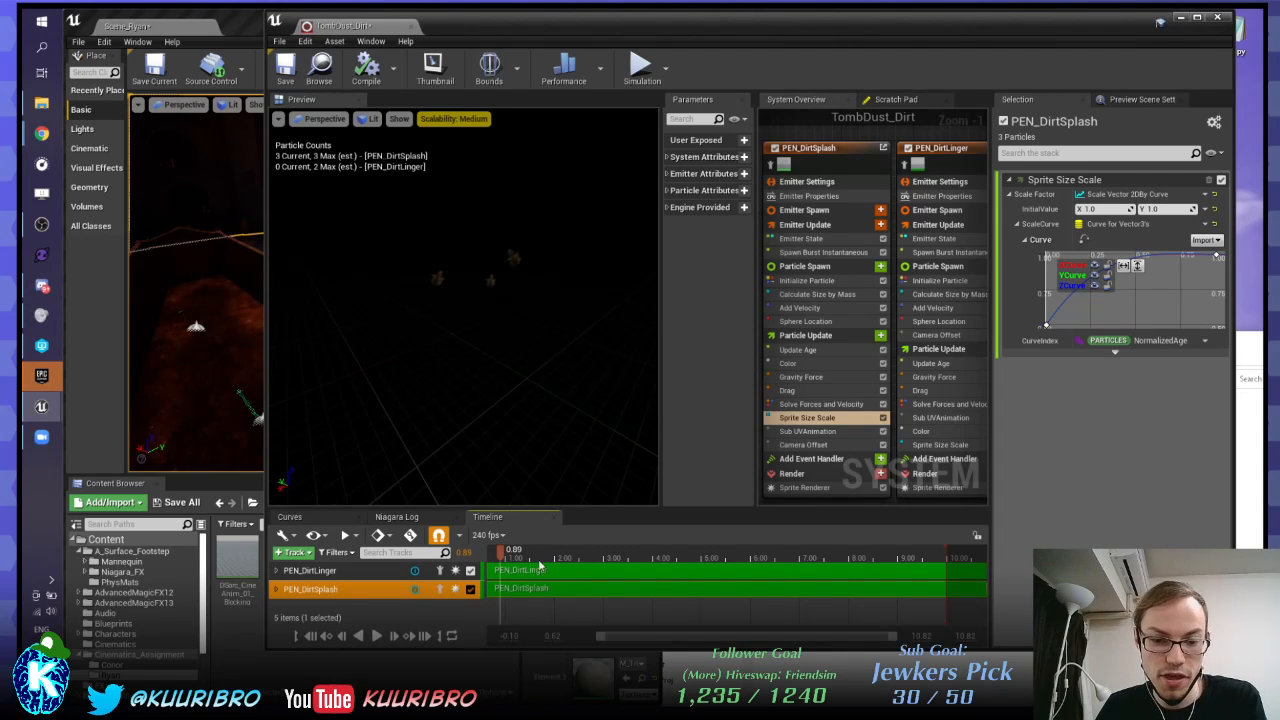
pyautogui.keyDown('shift'); pyautogui.scroll(1, 564, 582); pyautogui.keyUp('shift')
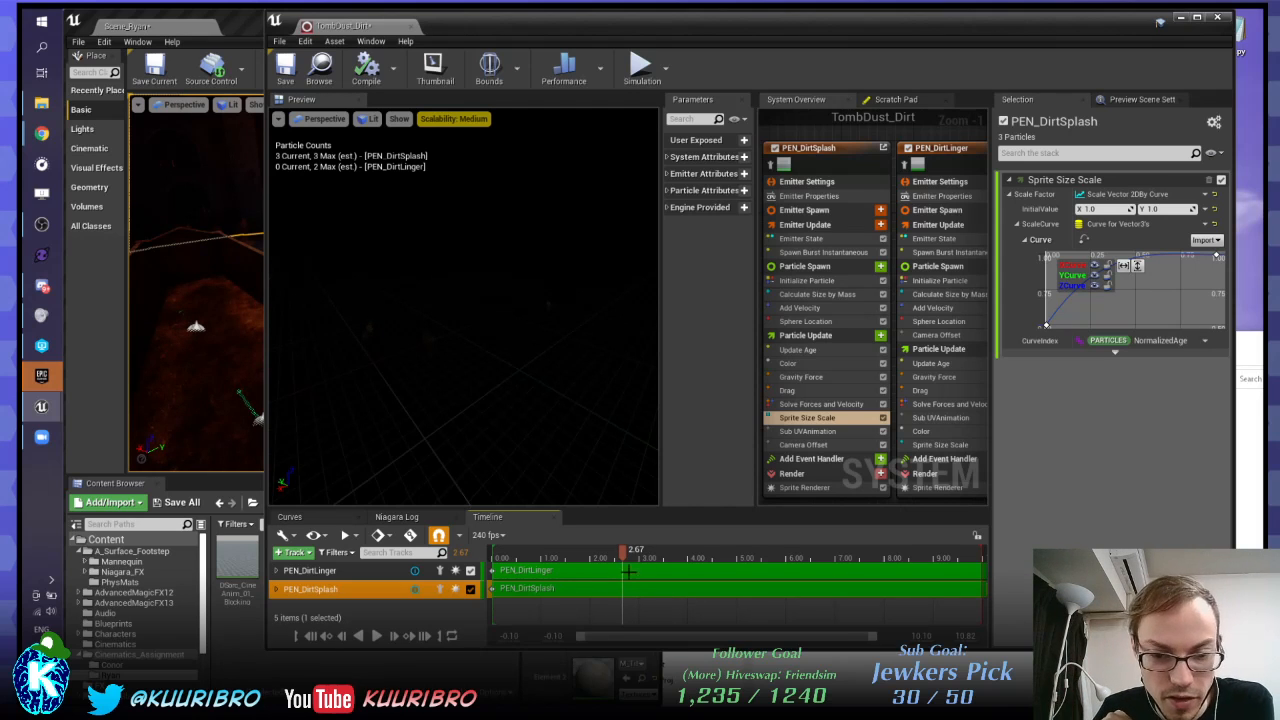
pyautogui.moveTo(522, 556); pyautogui.dragTo(612, 525)
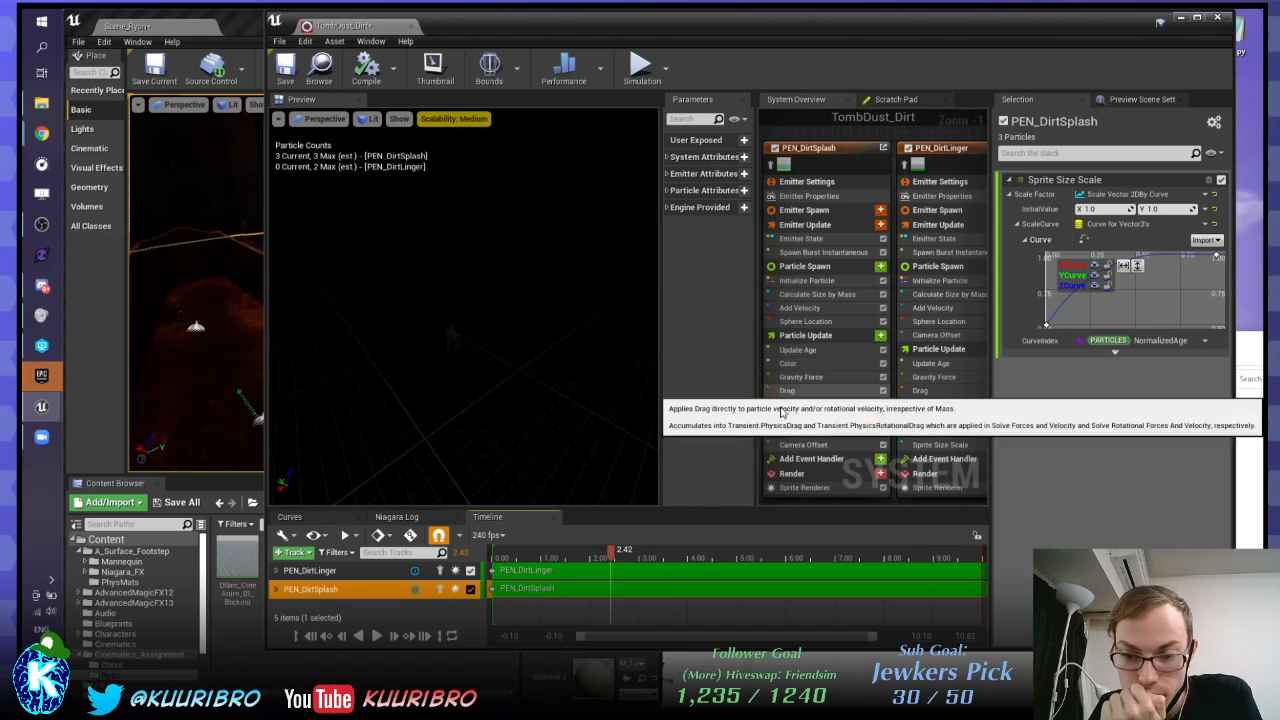
# Step: Review PEN_DirtSplash's full Sprite Renderer settings, and scrub the simulation to about 3.10 seconds
pyautogui.click(803, 478)
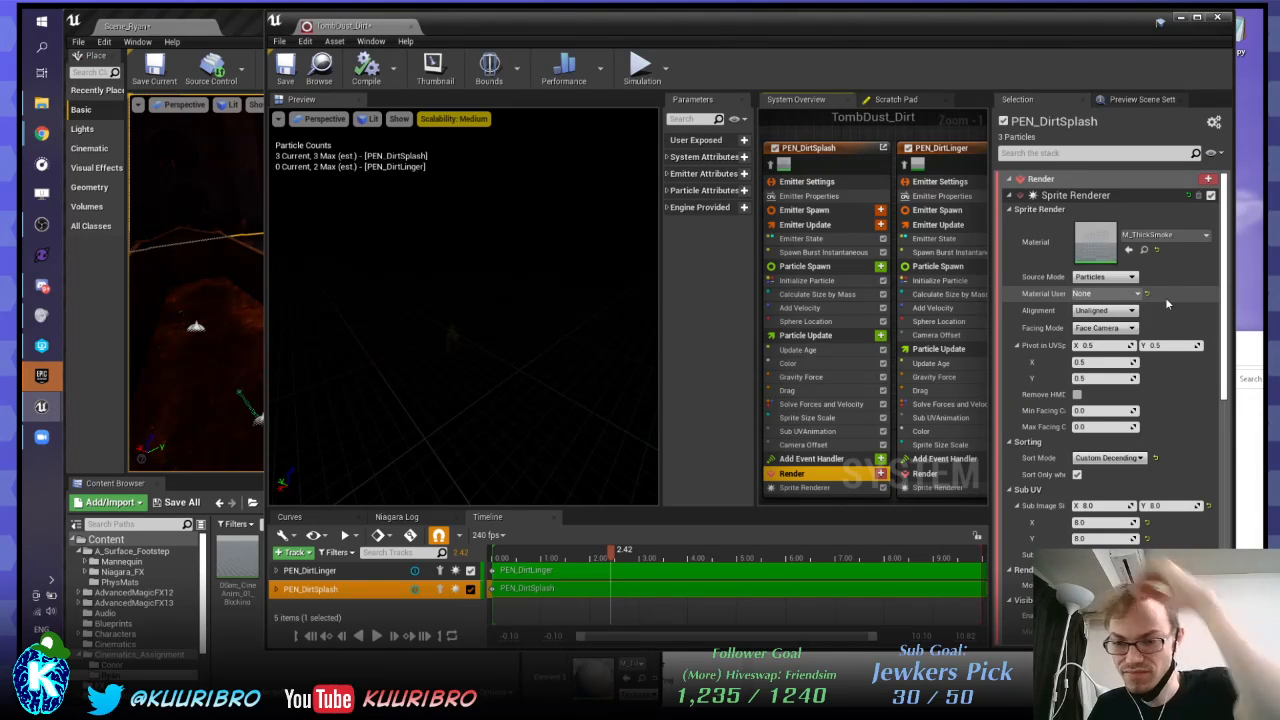
pyautogui.scroll(-10, 1165, 297)
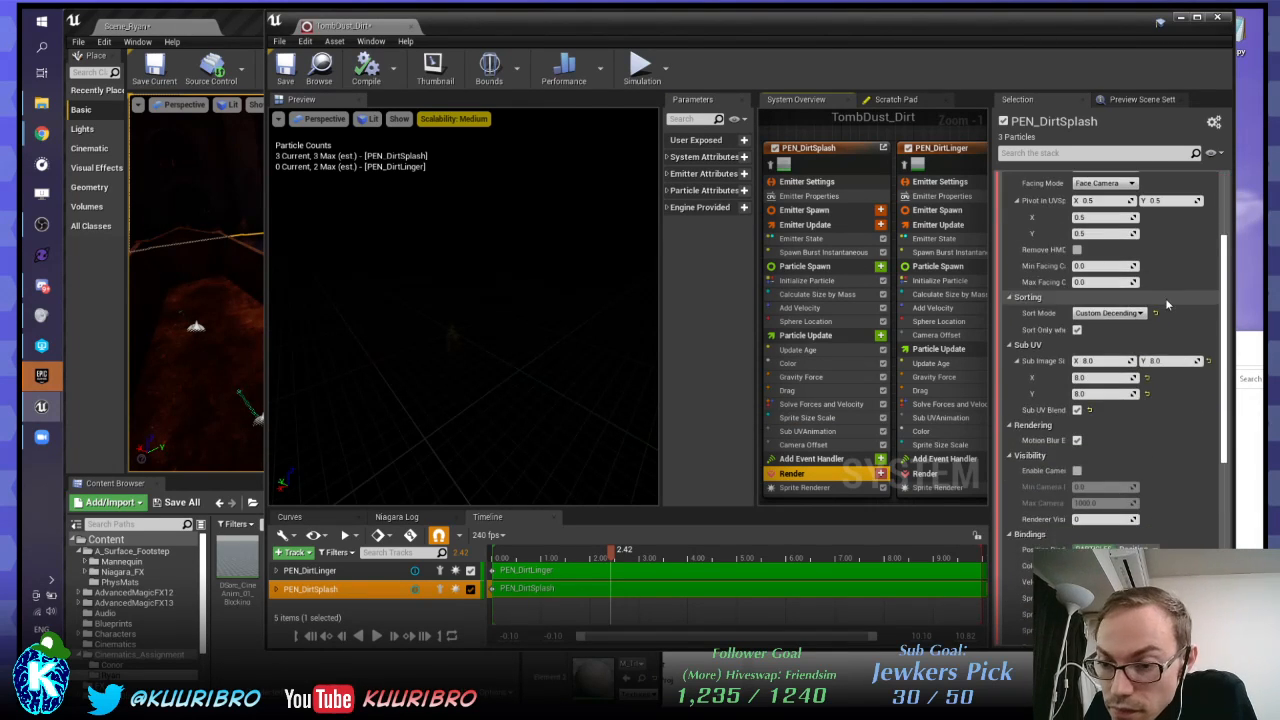
pyautogui.scroll(-5, 1167, 303)
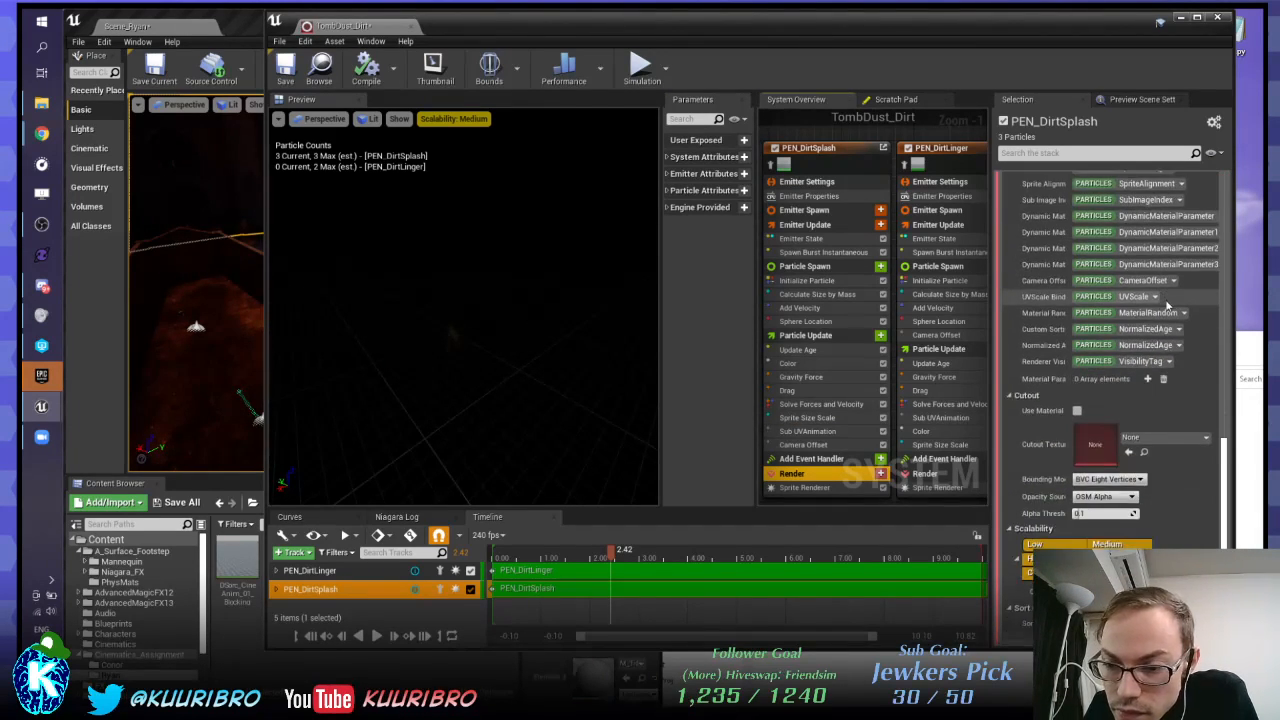
pyautogui.scroll(4, 1162, 350)
pyautogui.scroll(10, 1162, 350)
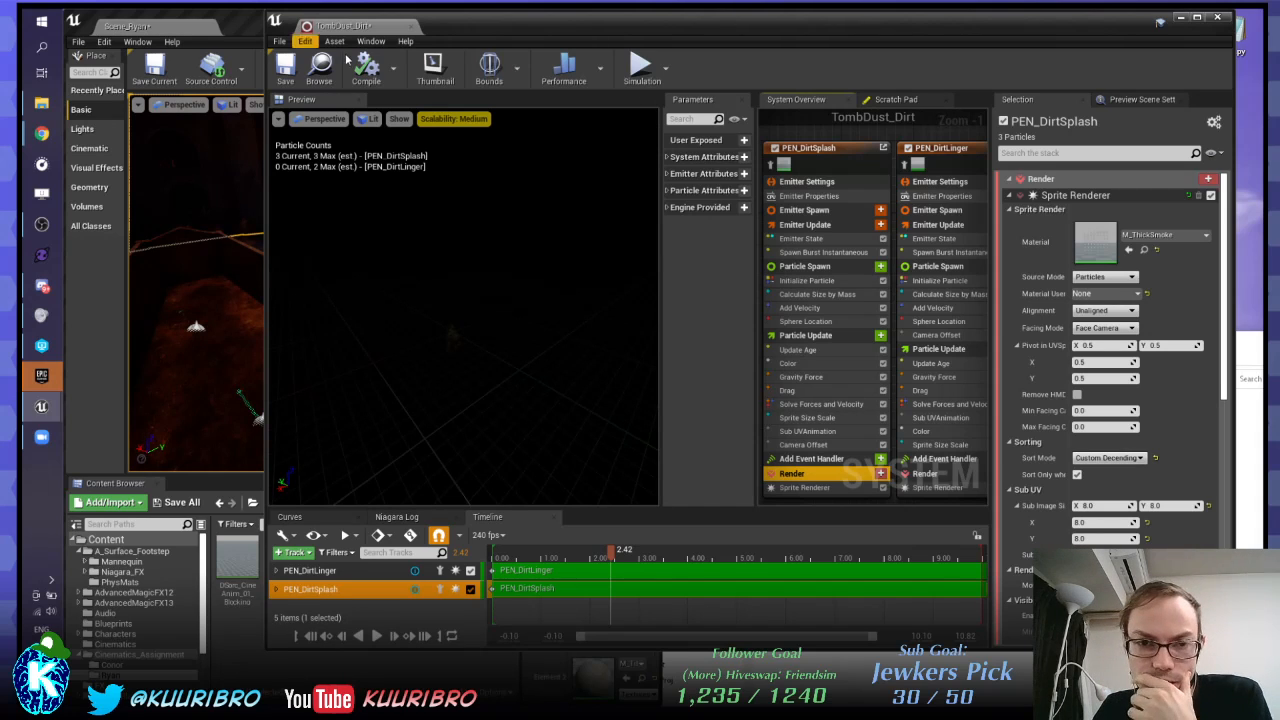
pyautogui.moveTo(503, 558); pyautogui.dragTo(757, 258)
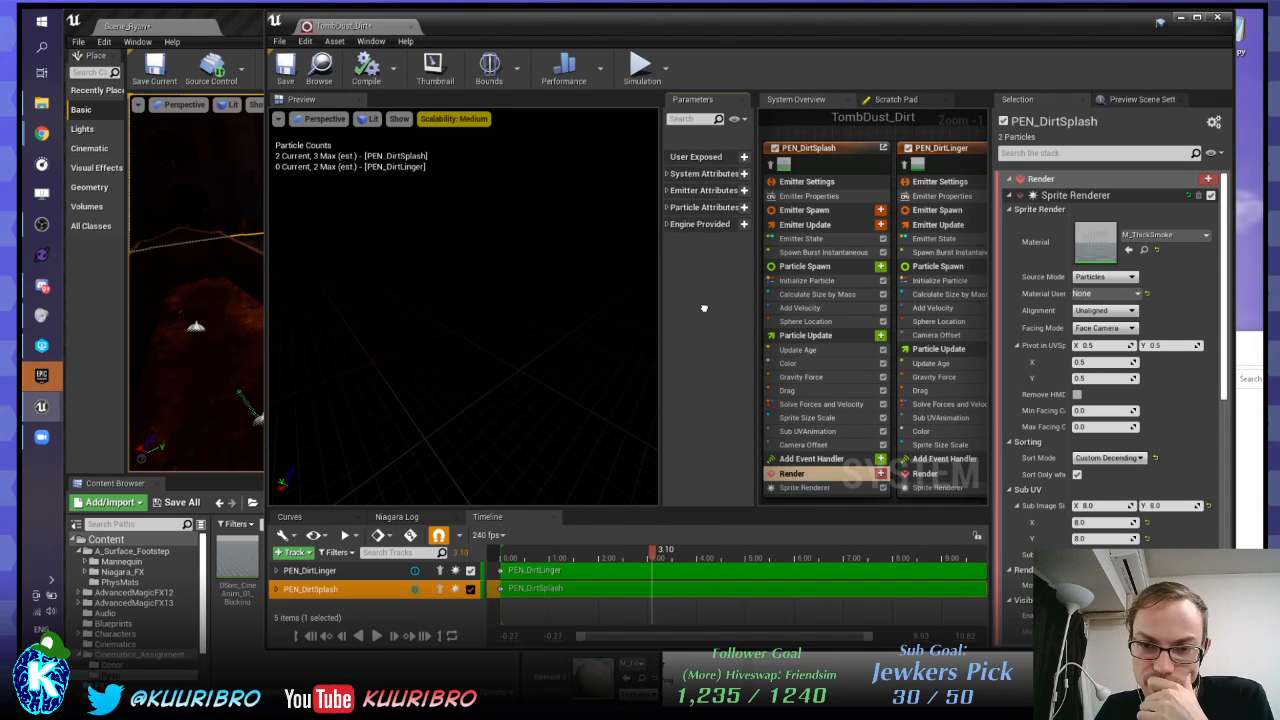
# Step: Set PEN_DirtLinger's particle lifetime range to a minimum of 2.0 and a maximum of 5.0
pyautogui.moveTo(846, 133); pyautogui.dragTo(804, 143, button='right')
pyautogui.click(858, 165)
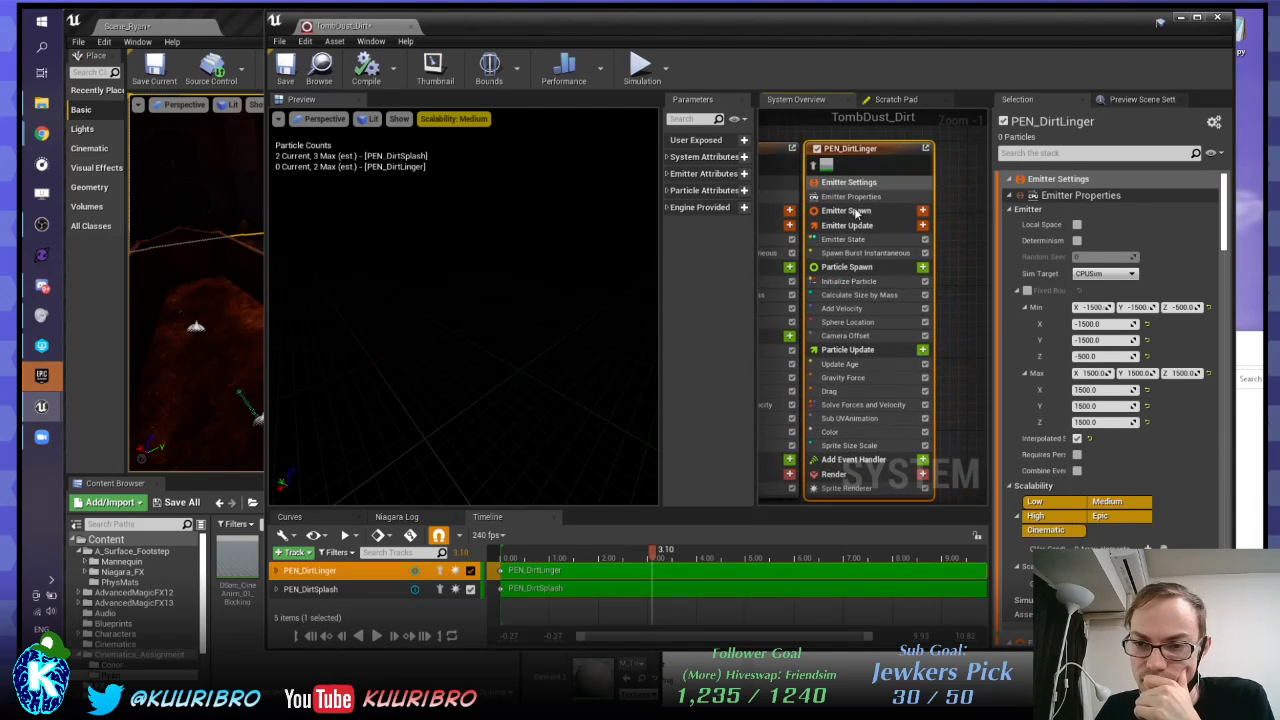
pyautogui.click(842, 281)
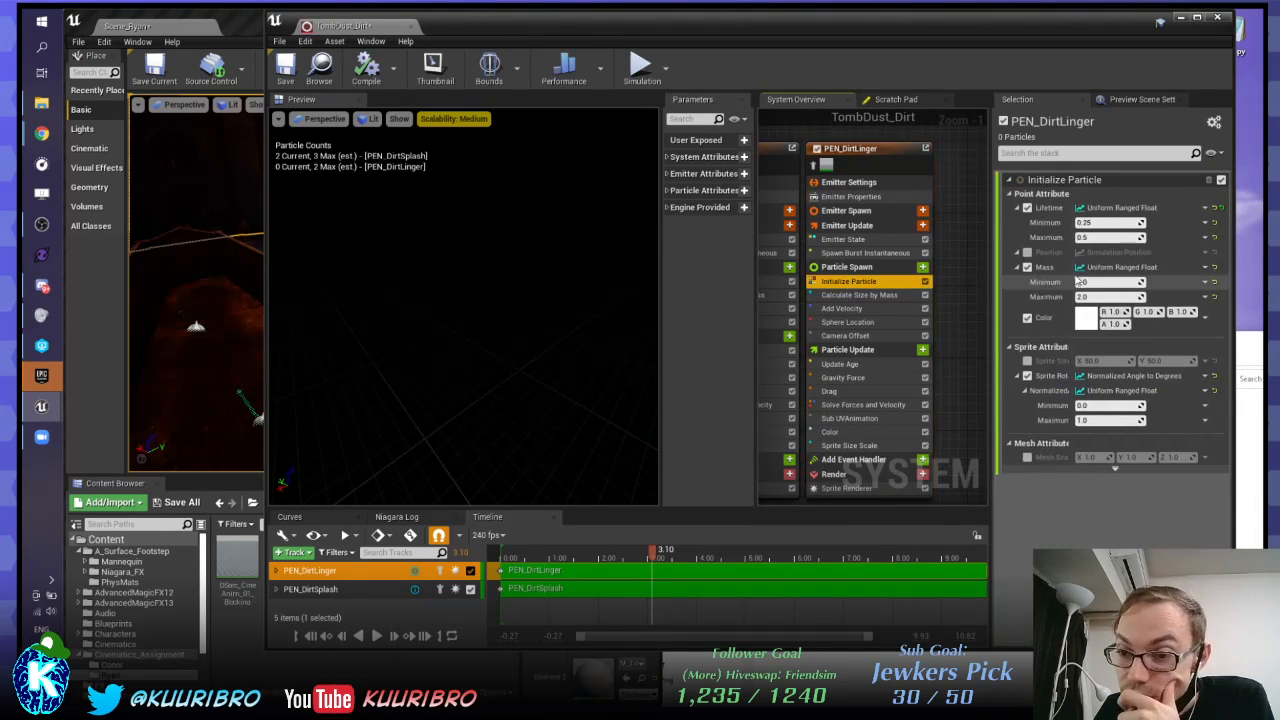
pyautogui.click(1103, 221)
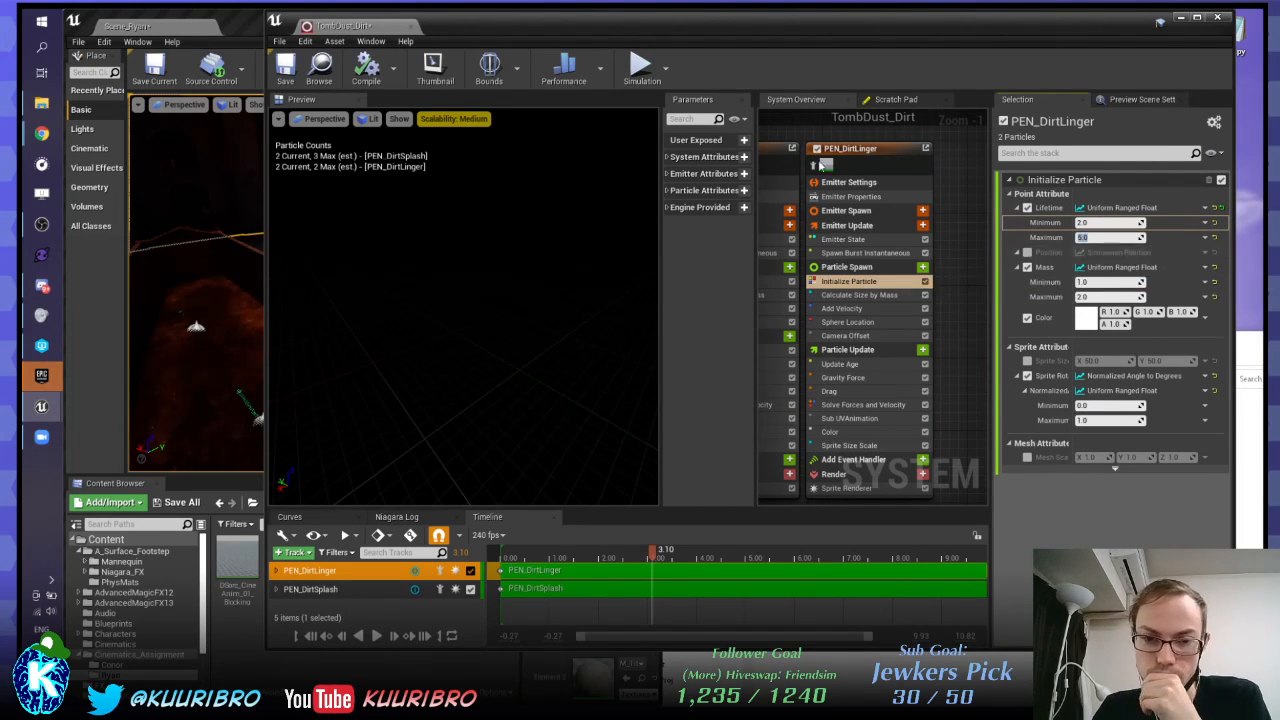
# Step: Play the simulation from the start to check the lingering dirt, pause it, and scrub back to the beginning
pyautogui.moveTo(533, 420); pyautogui.dragTo(533, 480, button='right')
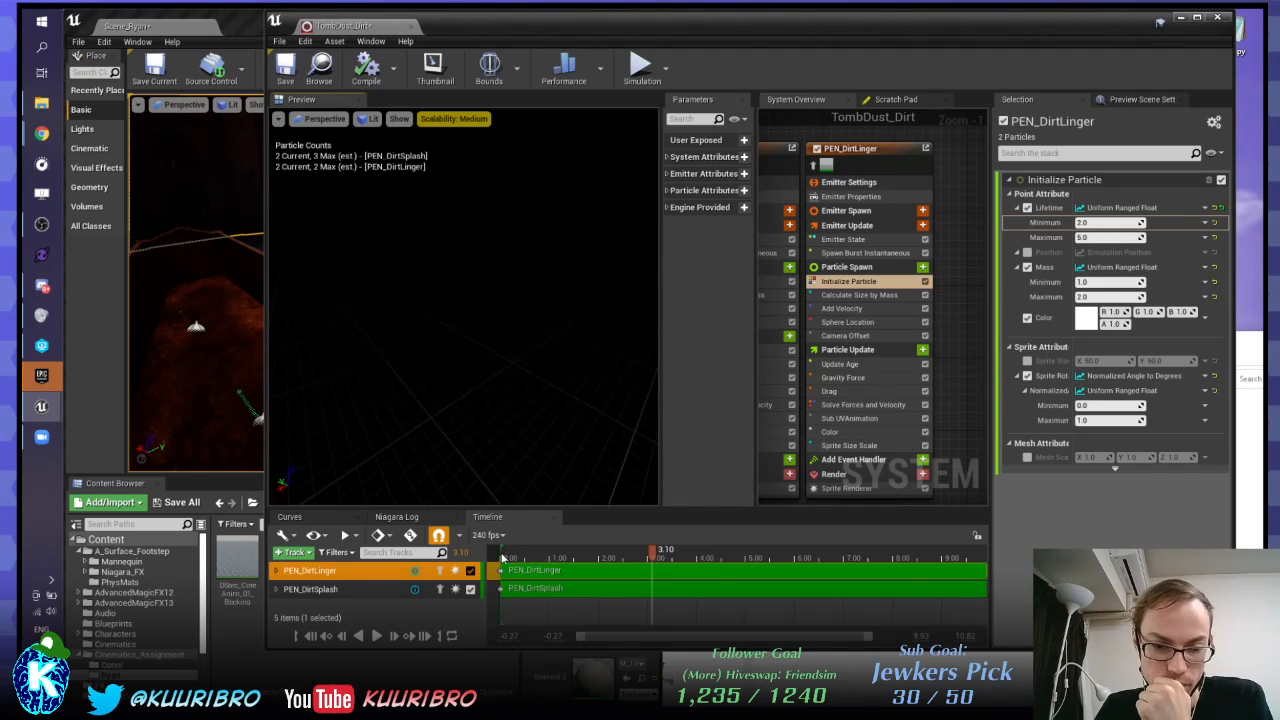
pyautogui.click(503, 557)
pyautogui.click(377, 636)
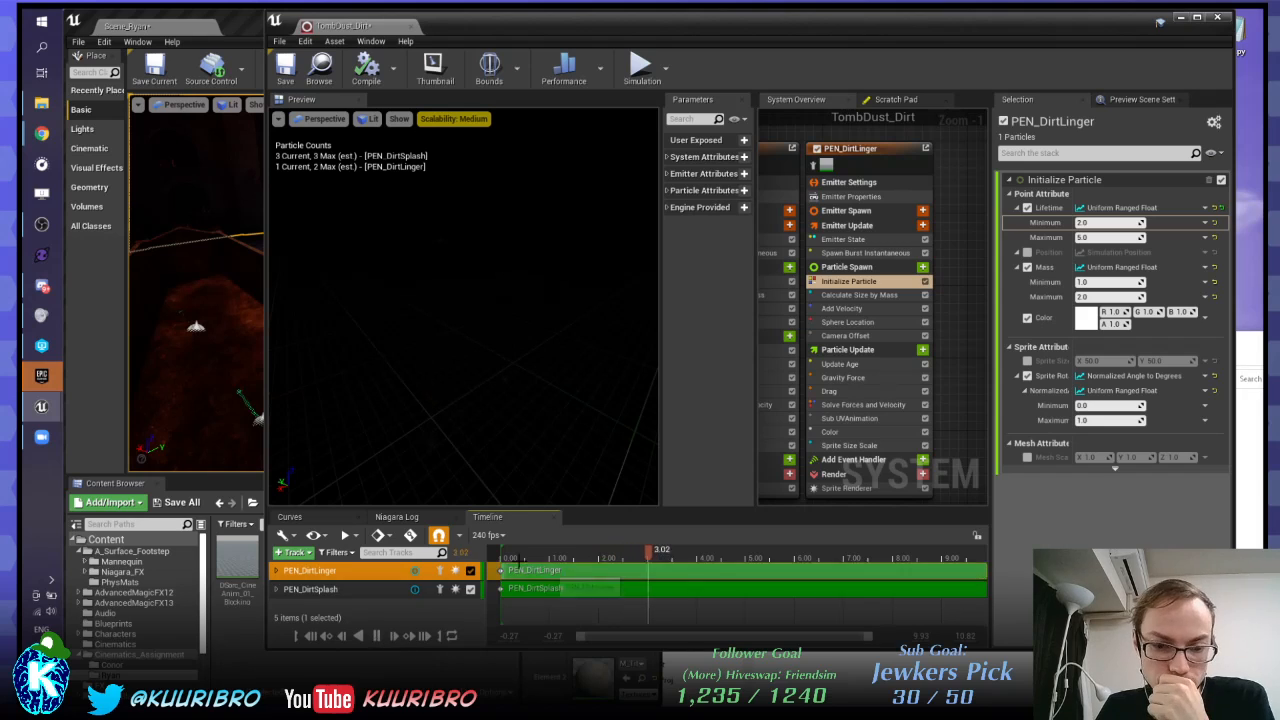
pyautogui.click(377, 636)
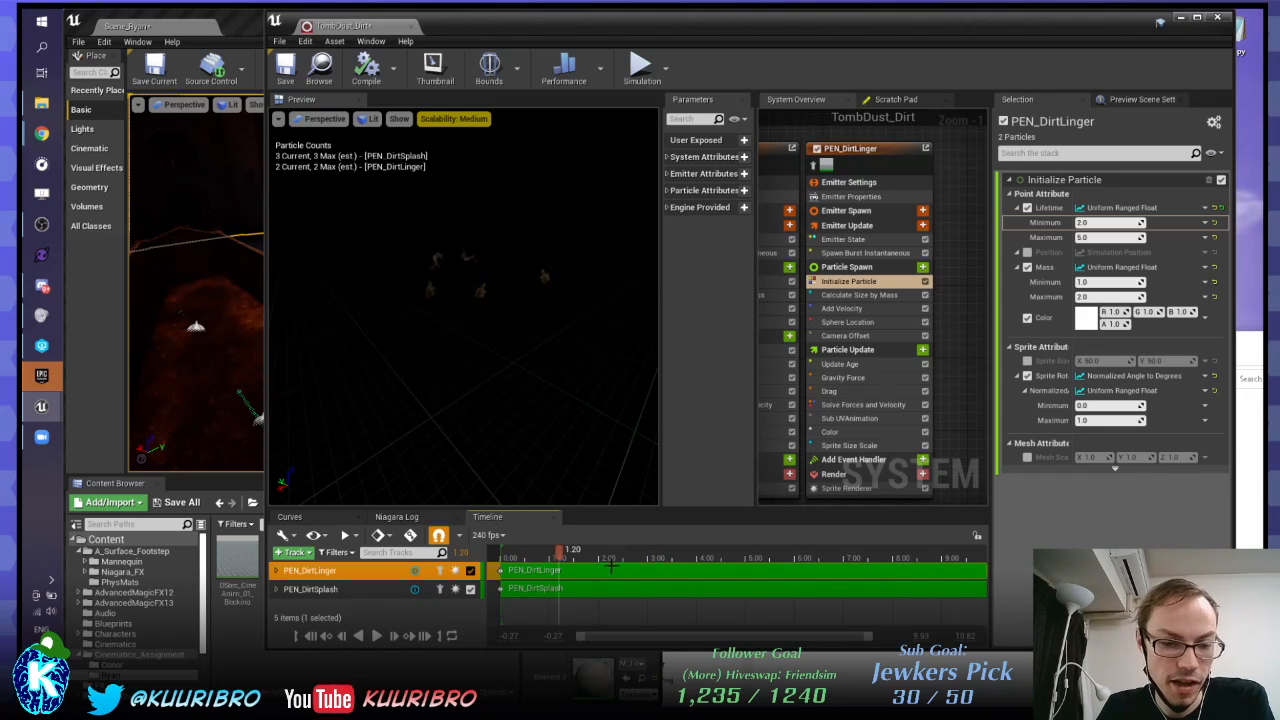
pyautogui.moveTo(548, 553); pyautogui.dragTo(505, 553)
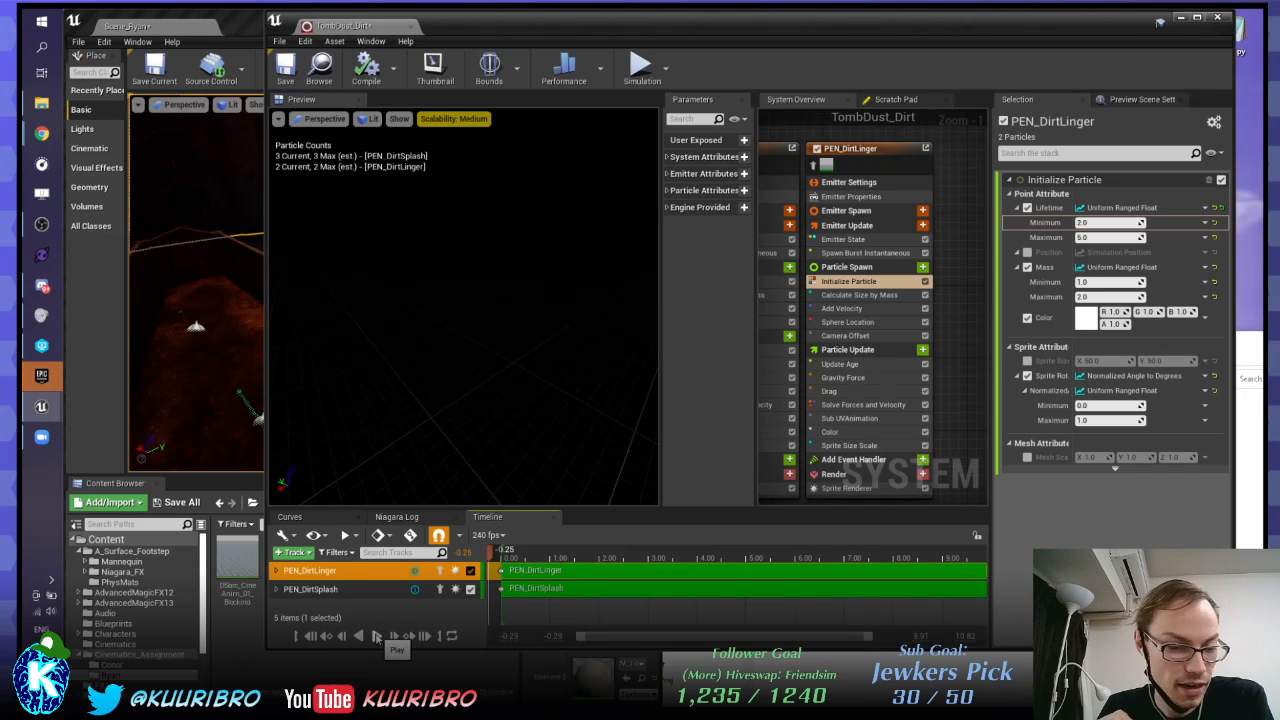
# Step: Play the effect preview briefly and inspect PEN_DirtLinger's Initialize Particle and Calculate Size by Mass settings
pyautogui.click(377, 636)
pyautogui.click(377, 636)
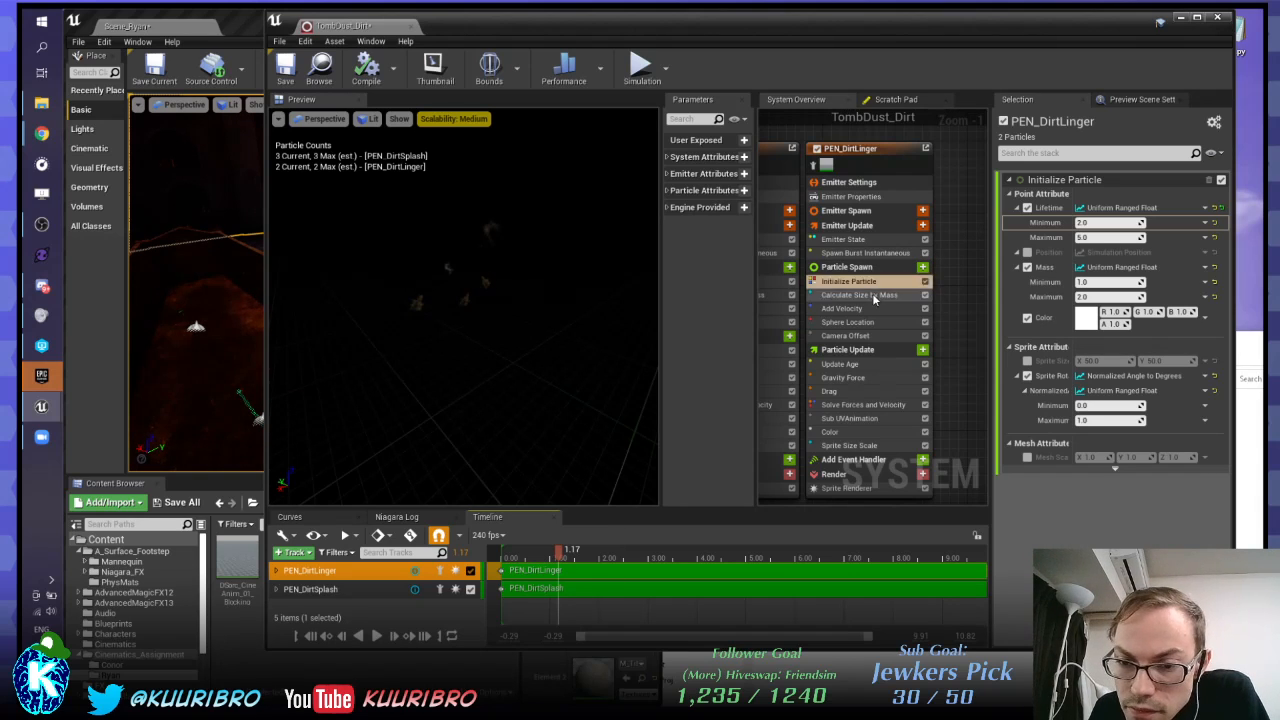
pyautogui.click(914, 297)
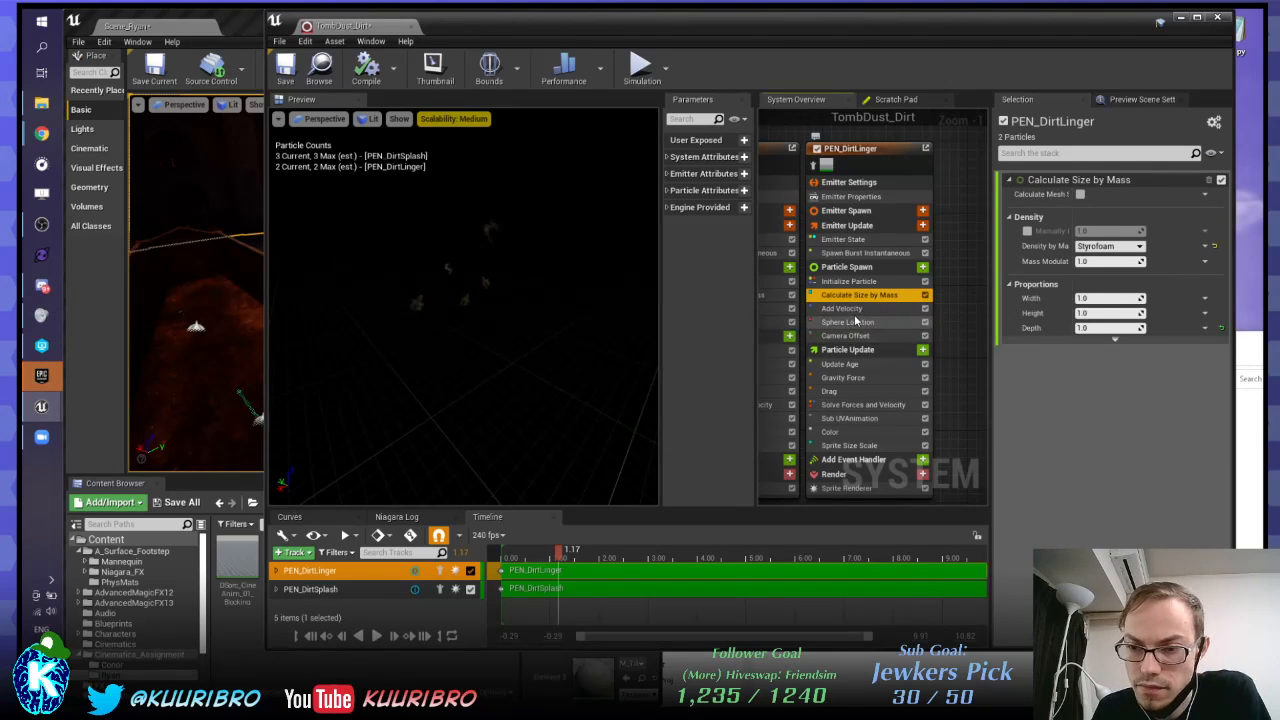
pyautogui.click(850, 283)
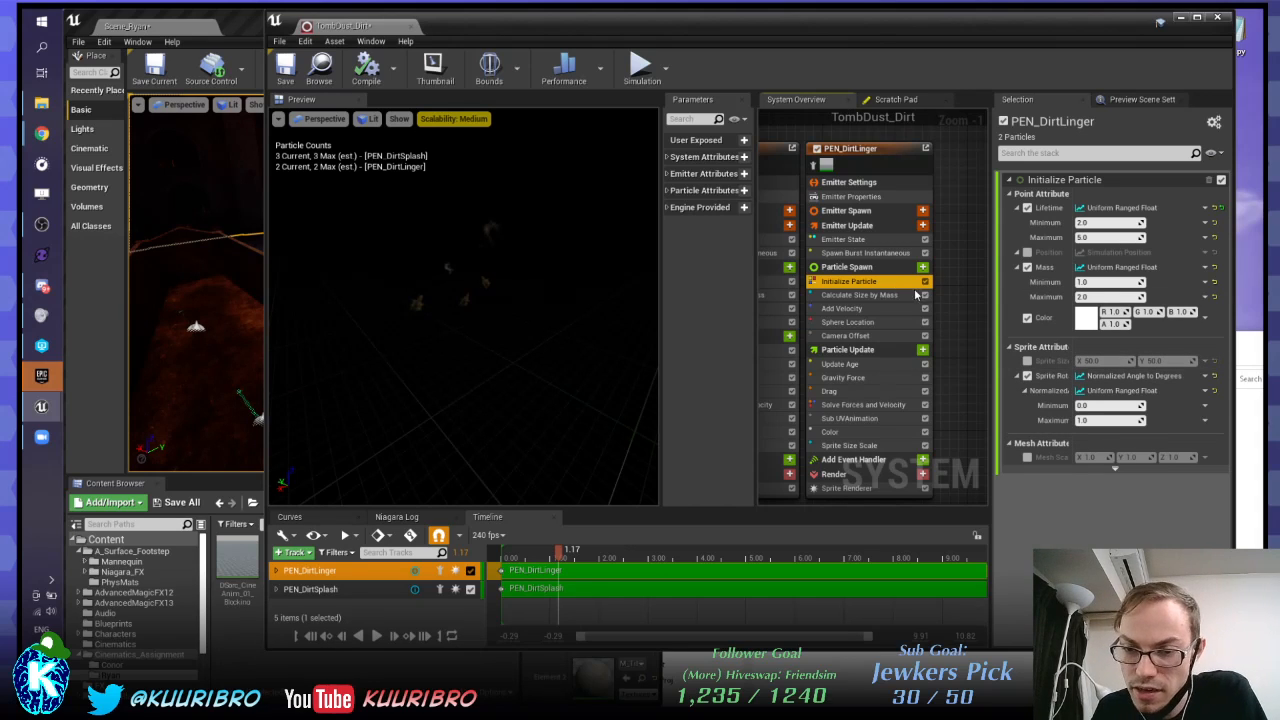
pyautogui.click(880, 295)
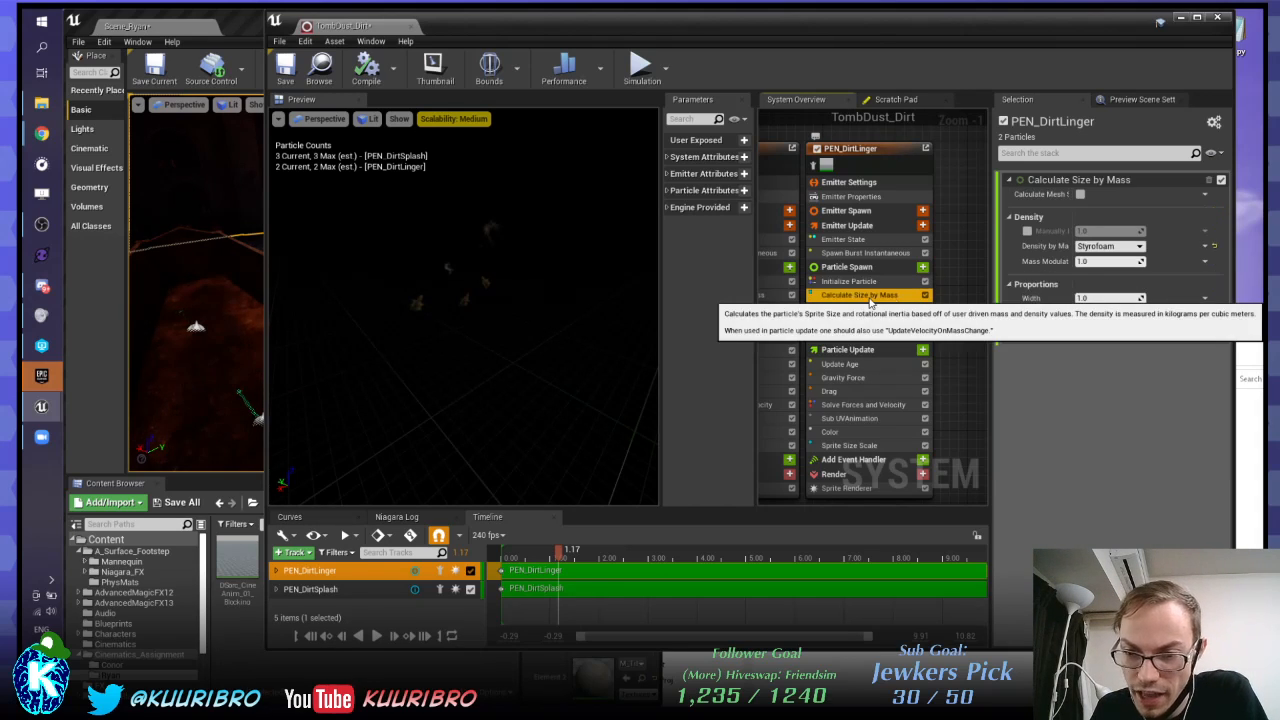
# Step: Try disabling Calculate Size by Mass on the PEN_DirtLinger emitter and replay the effect from the start to judge particle size
pyautogui.click(925, 295)
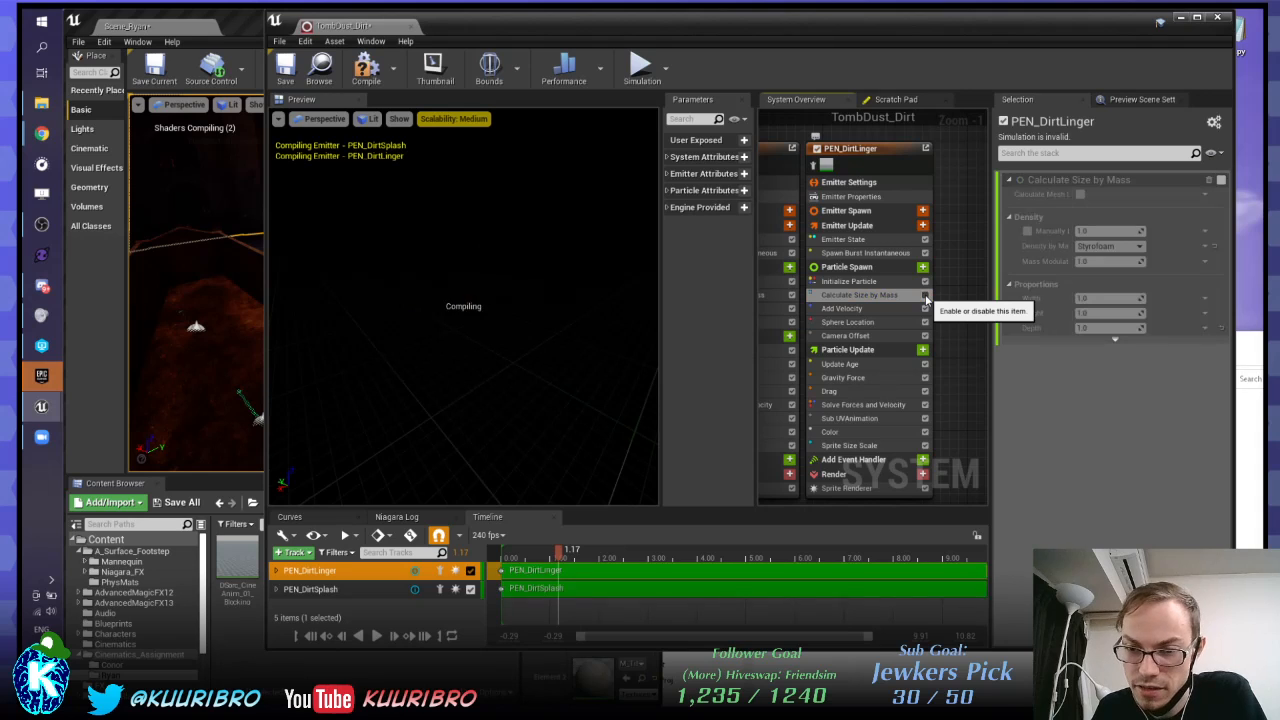
pyautogui.click(377, 636)
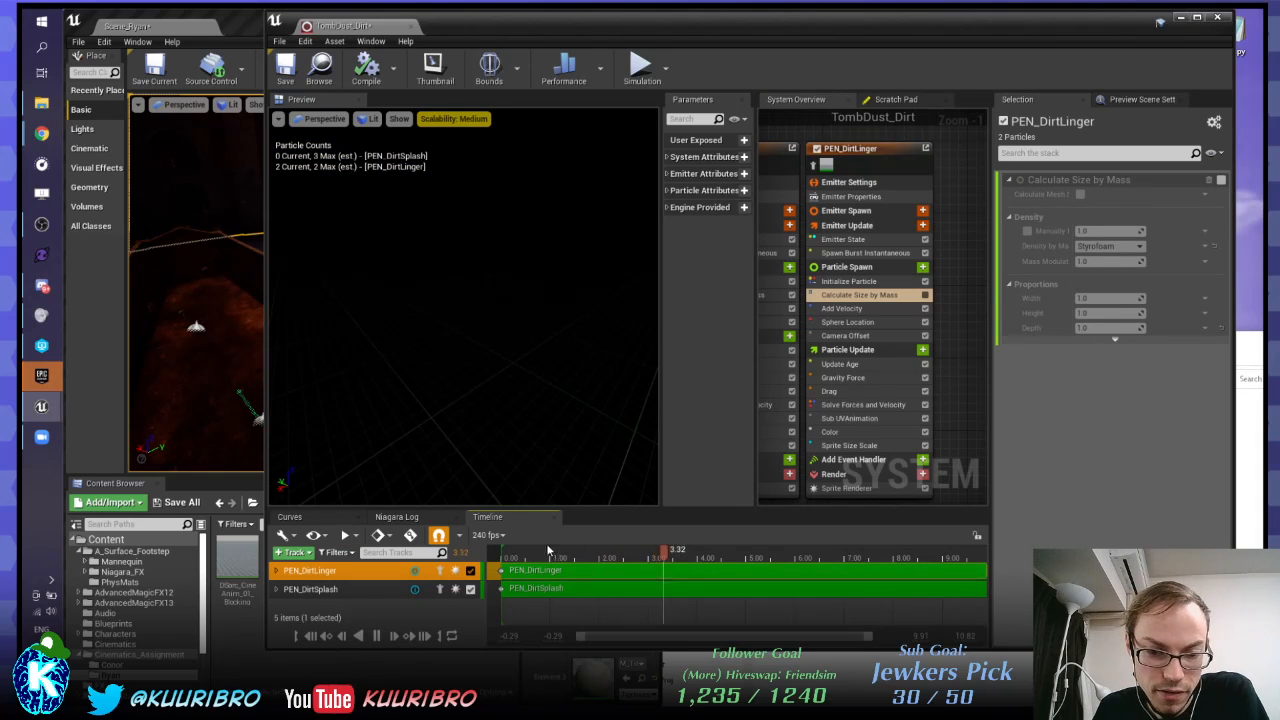
pyautogui.click(498, 557)
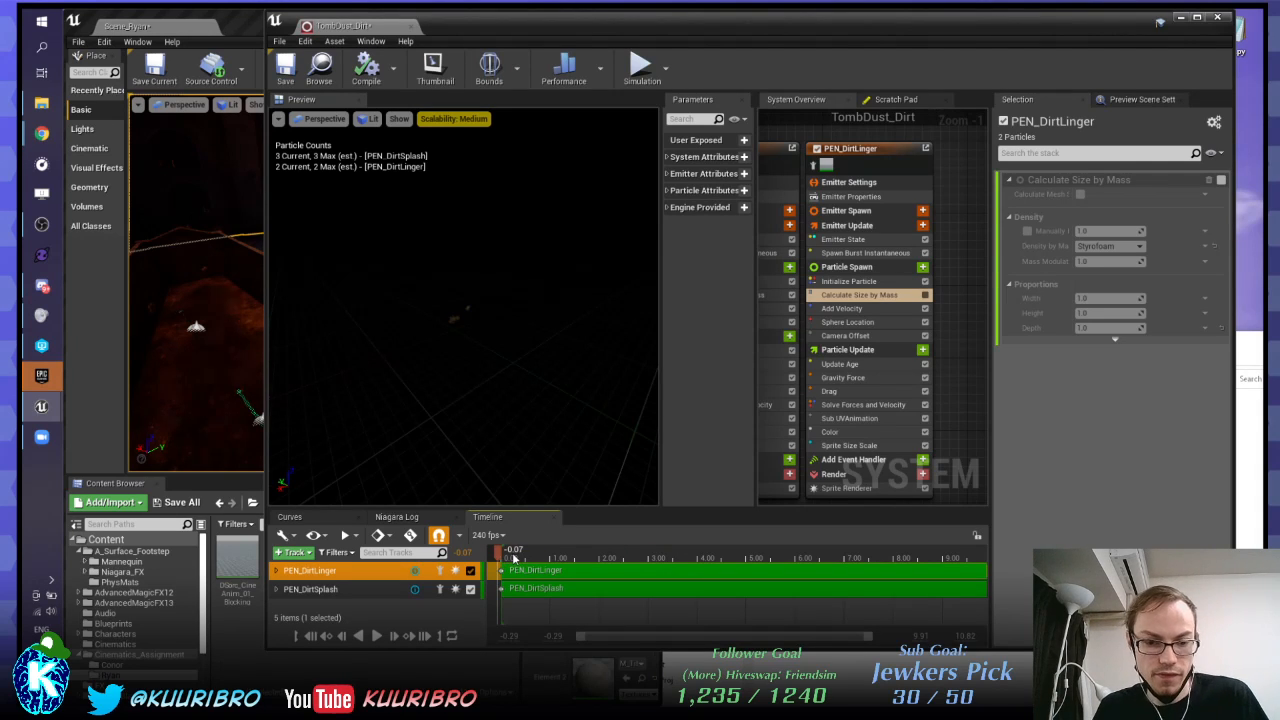
pyautogui.press('space')
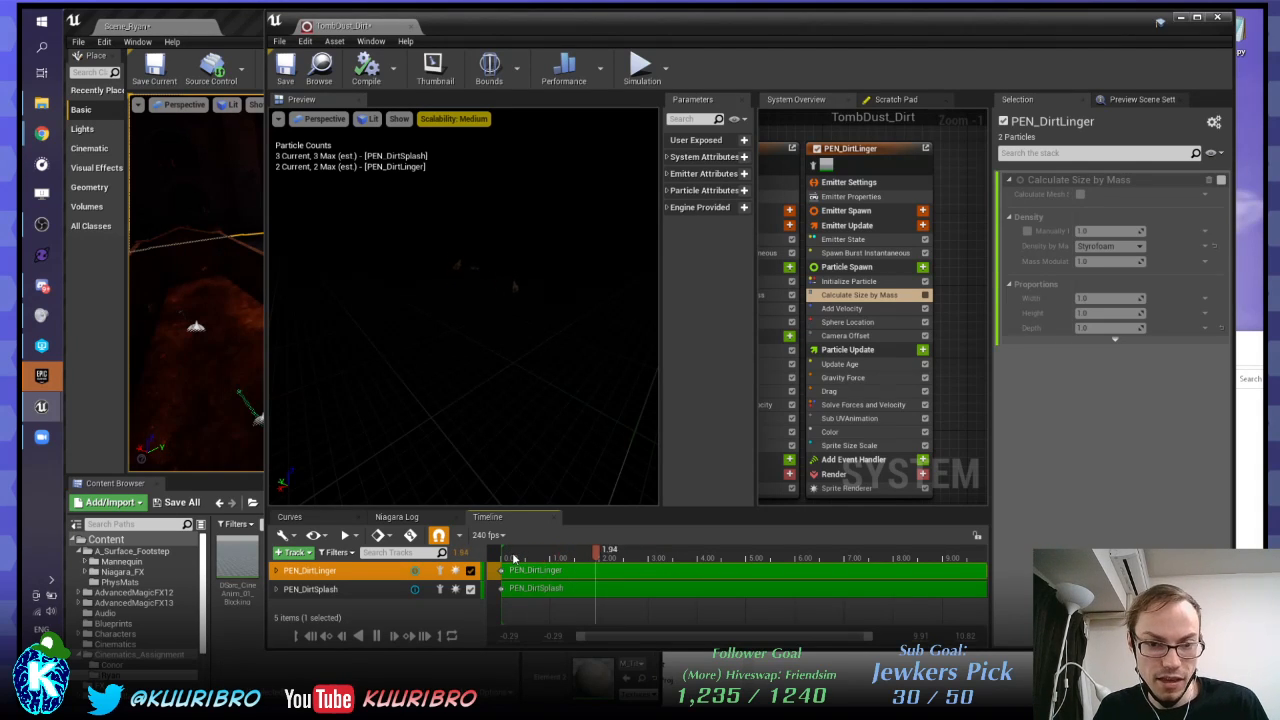
pyautogui.press('space')
pyautogui.moveTo(531, 560); pyautogui.dragTo(492, 560)
pyautogui.press('space')
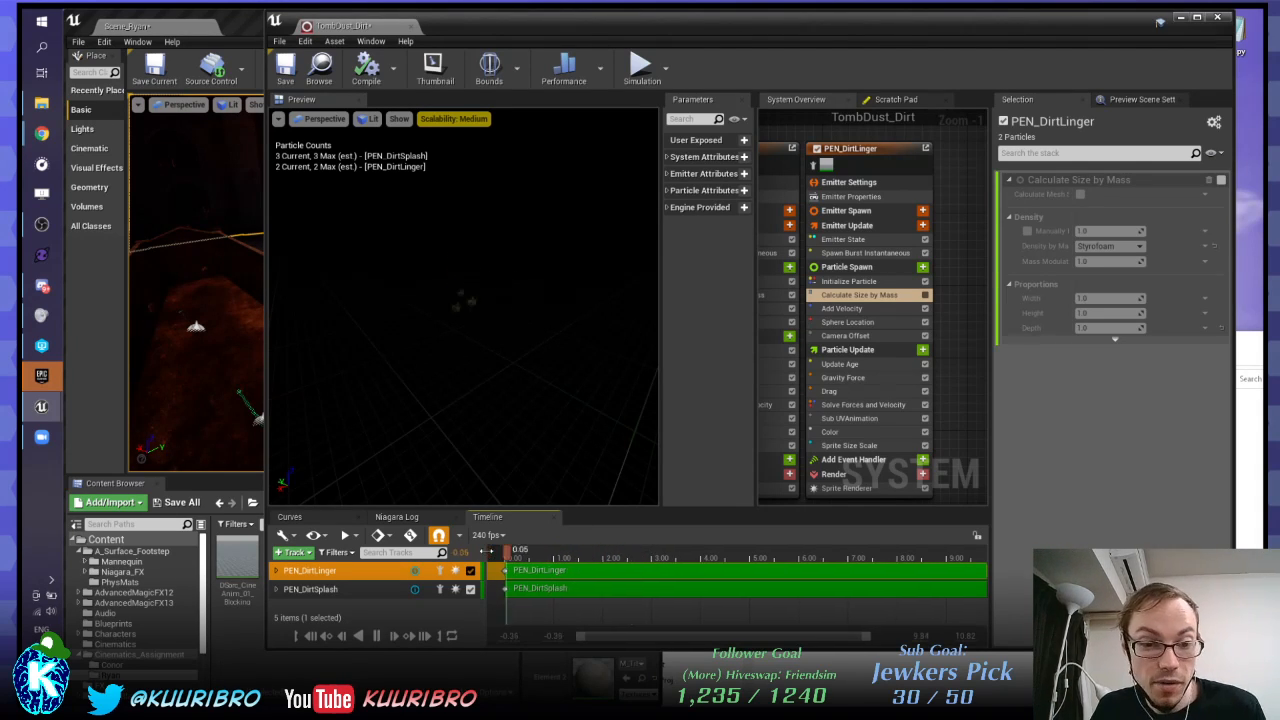
pyautogui.press('space')
pyautogui.moveTo(418, 286); pyautogui.dragTo(442, 234)
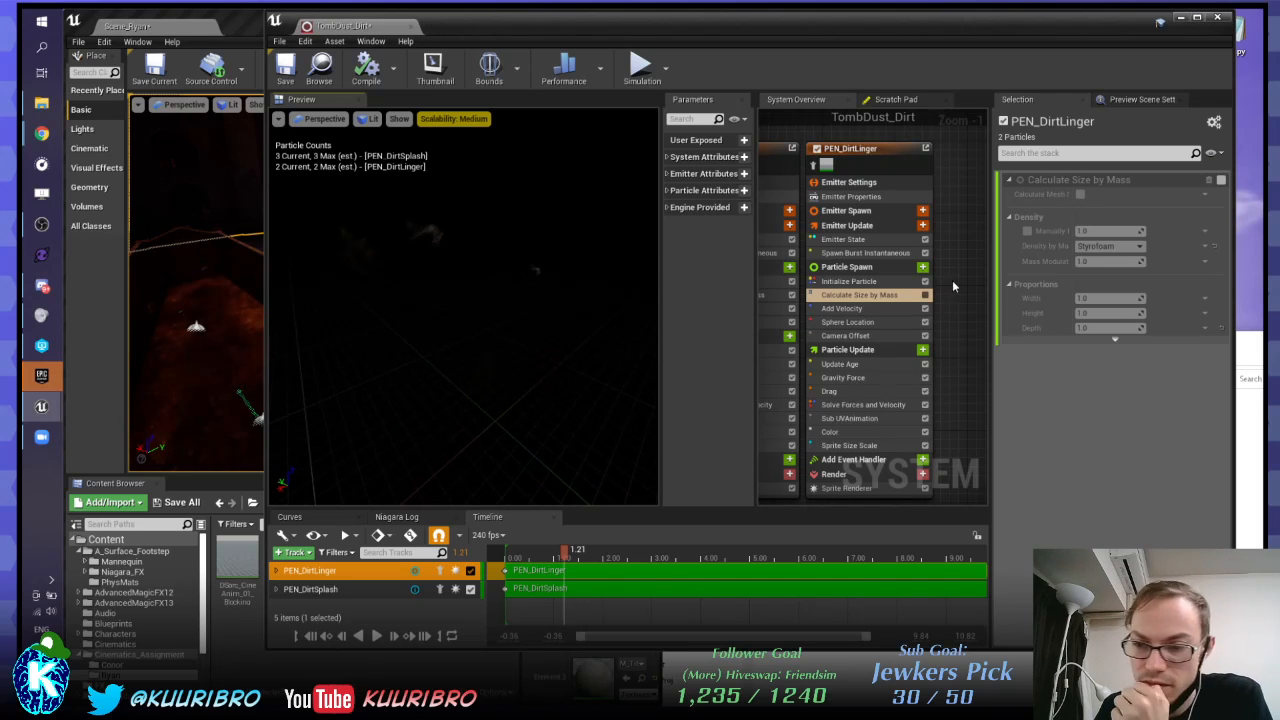
# Step: Search the Particle Spawn module library of PEN_DirtLinger for "size" and close it without adding a module
pyautogui.click(880, 281)
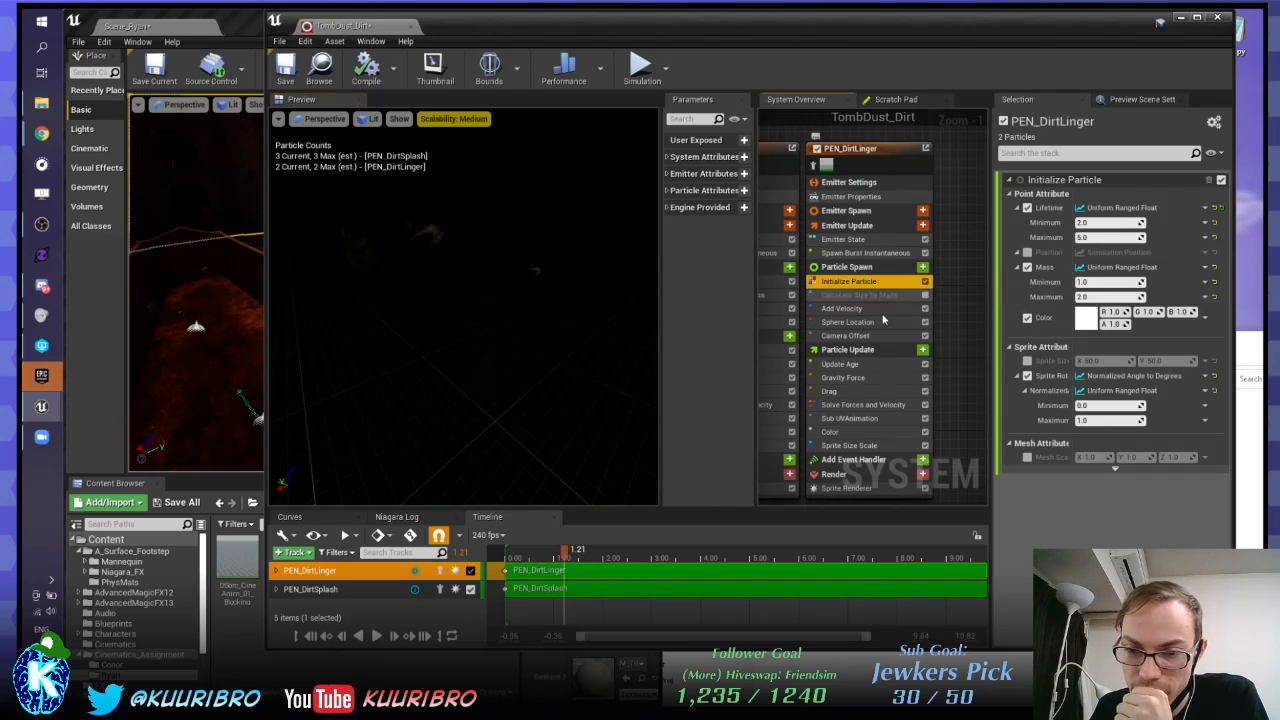
pyautogui.click(922, 267)
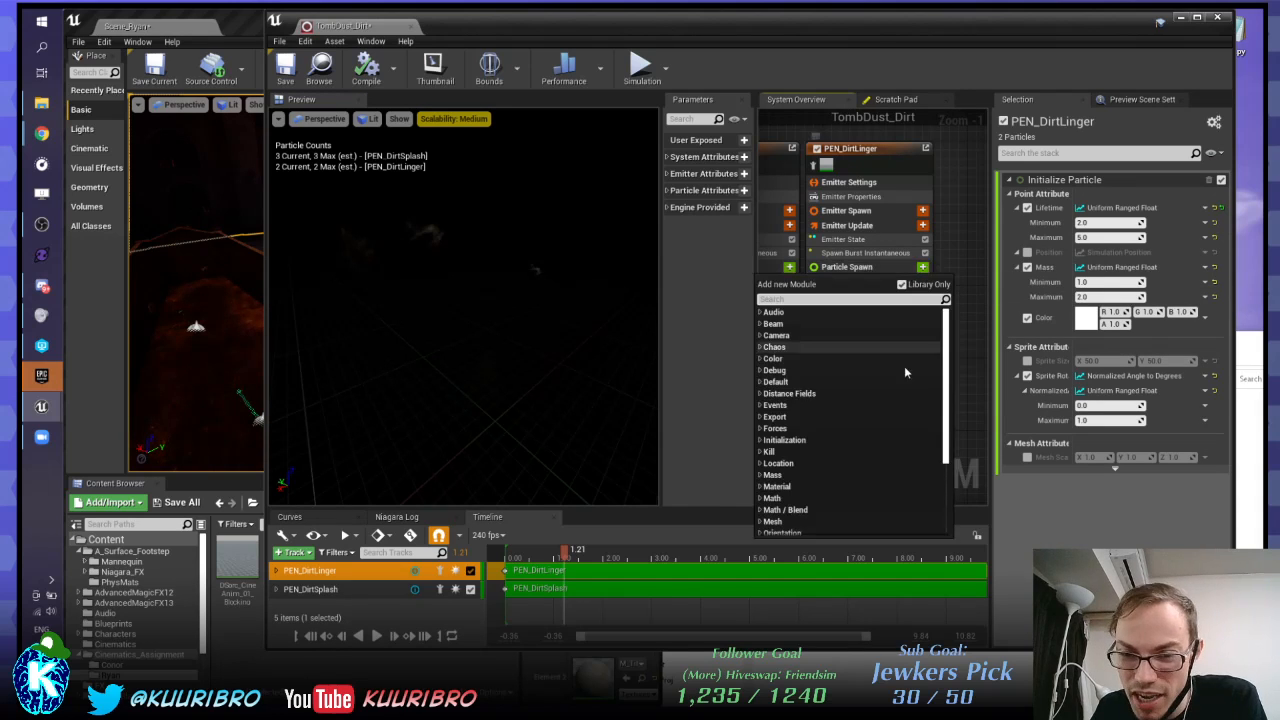
pyautogui.write('size')
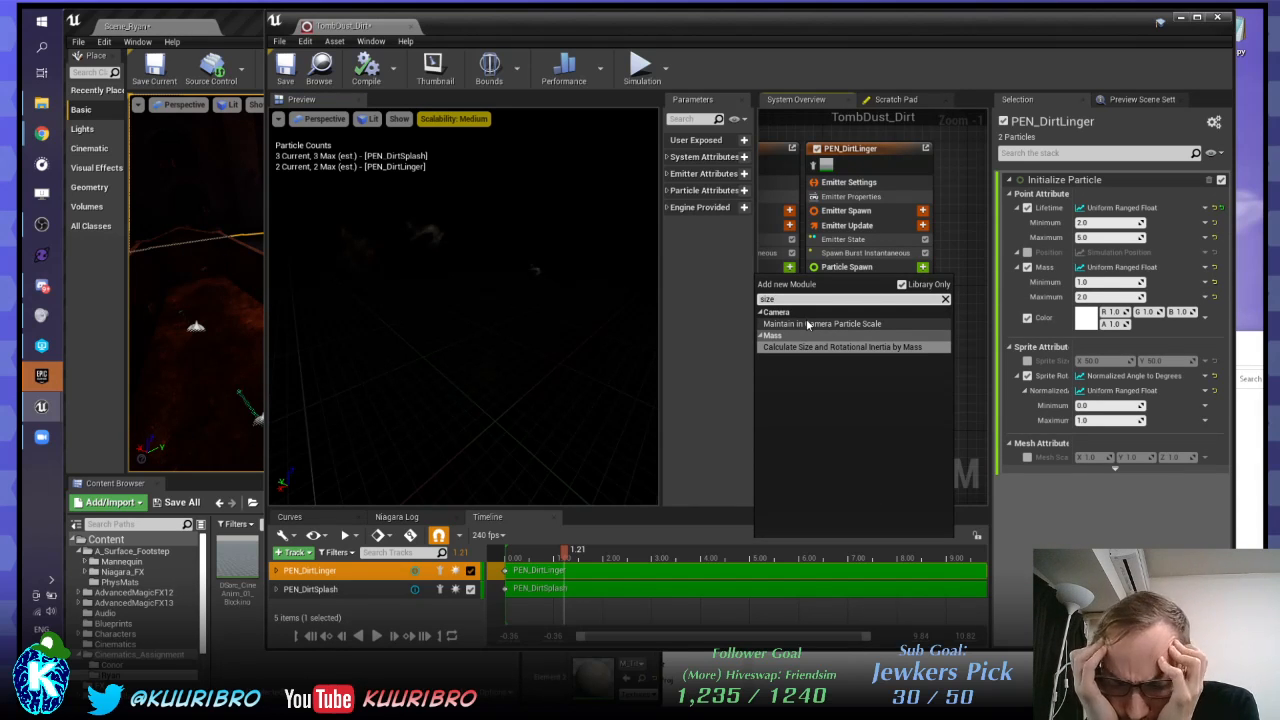
pyautogui.click(962, 259)
# Step: Examine the full Particle Spawn stack of PEN_DirtLinger for sprite size, mass and velocity settings, with the details widened for reading
pyautogui.click(857, 271)
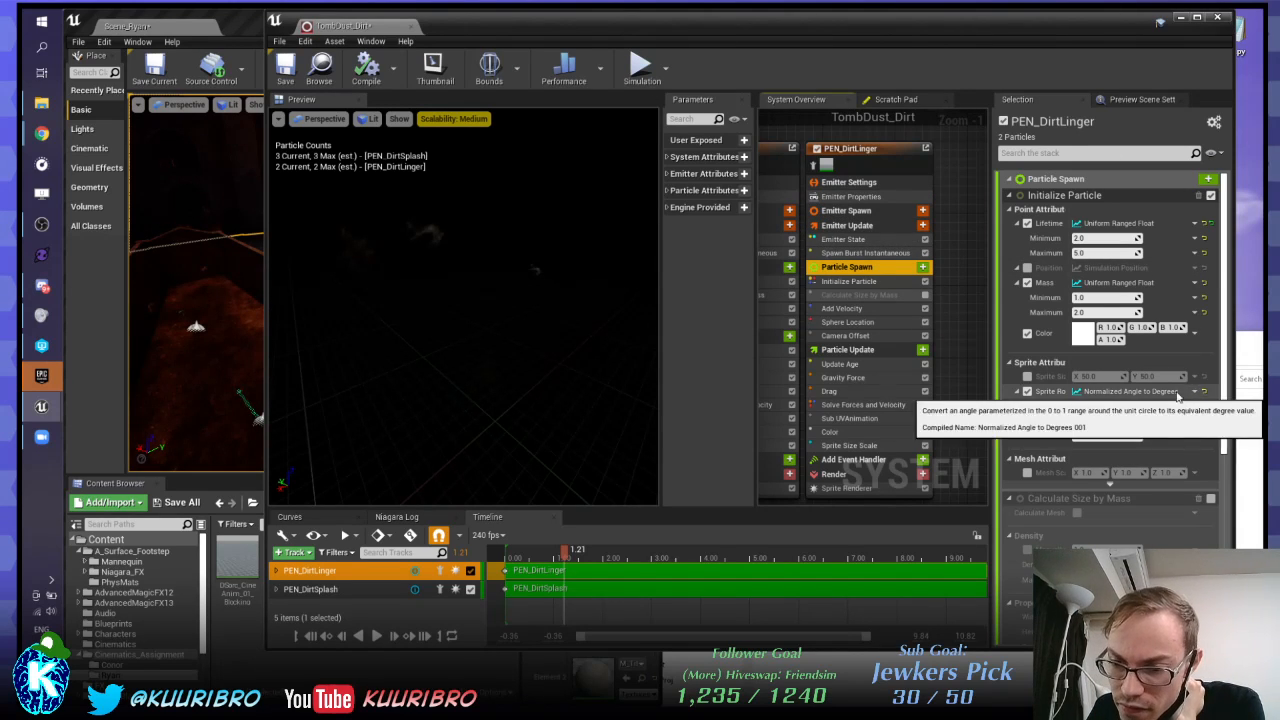
pyautogui.scroll(-2, 1039, 478)
pyautogui.scroll(-6, 1039, 472)
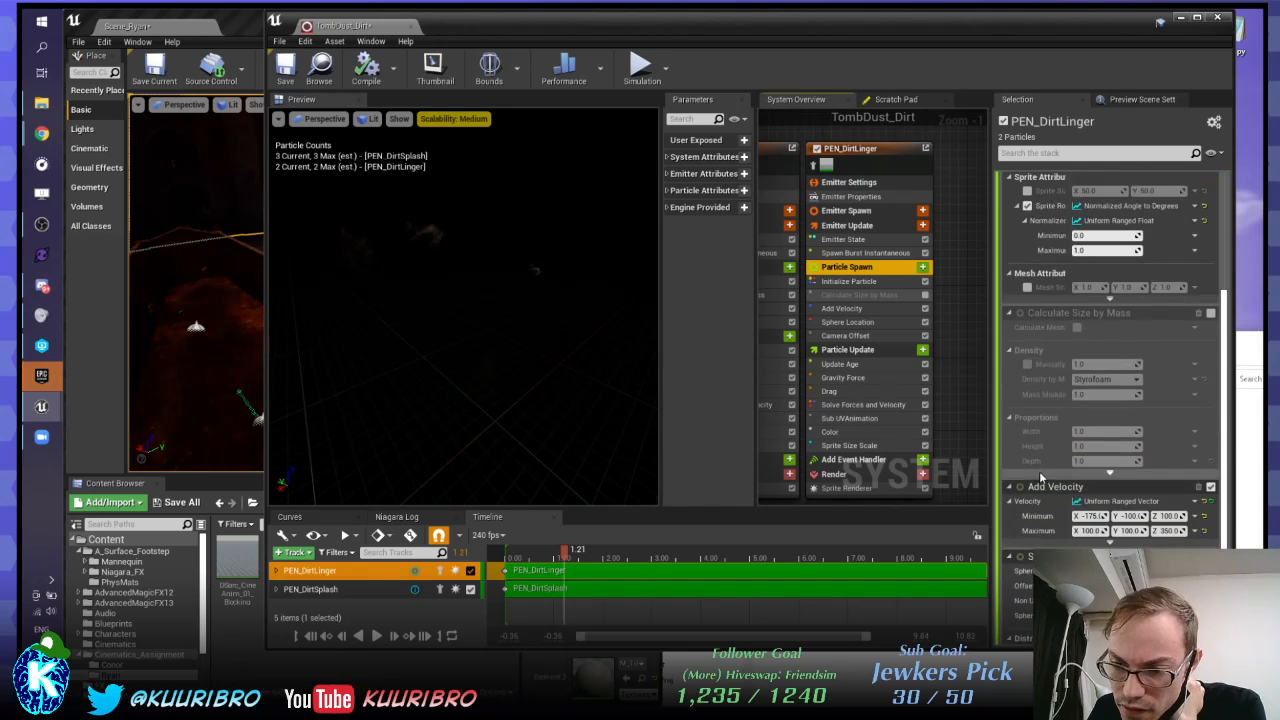
pyautogui.scroll(7, 1045, 390)
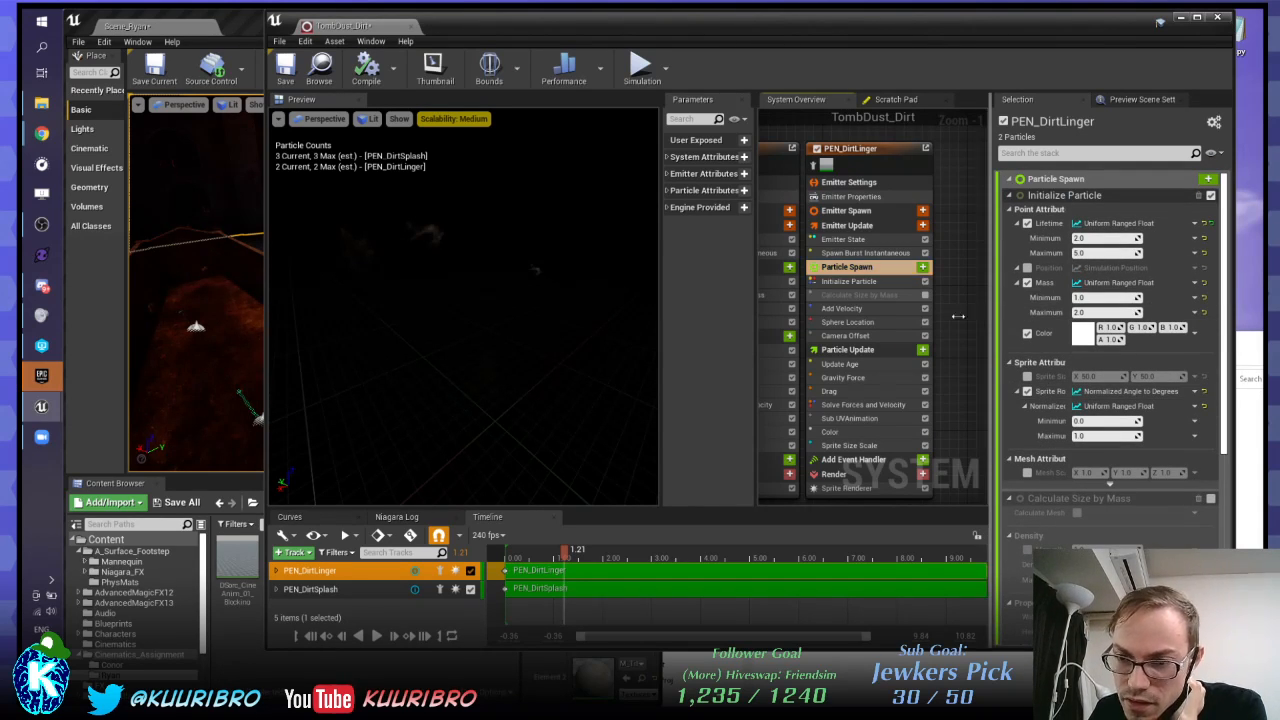
pyautogui.moveTo(993, 321); pyautogui.dragTo(918, 310)
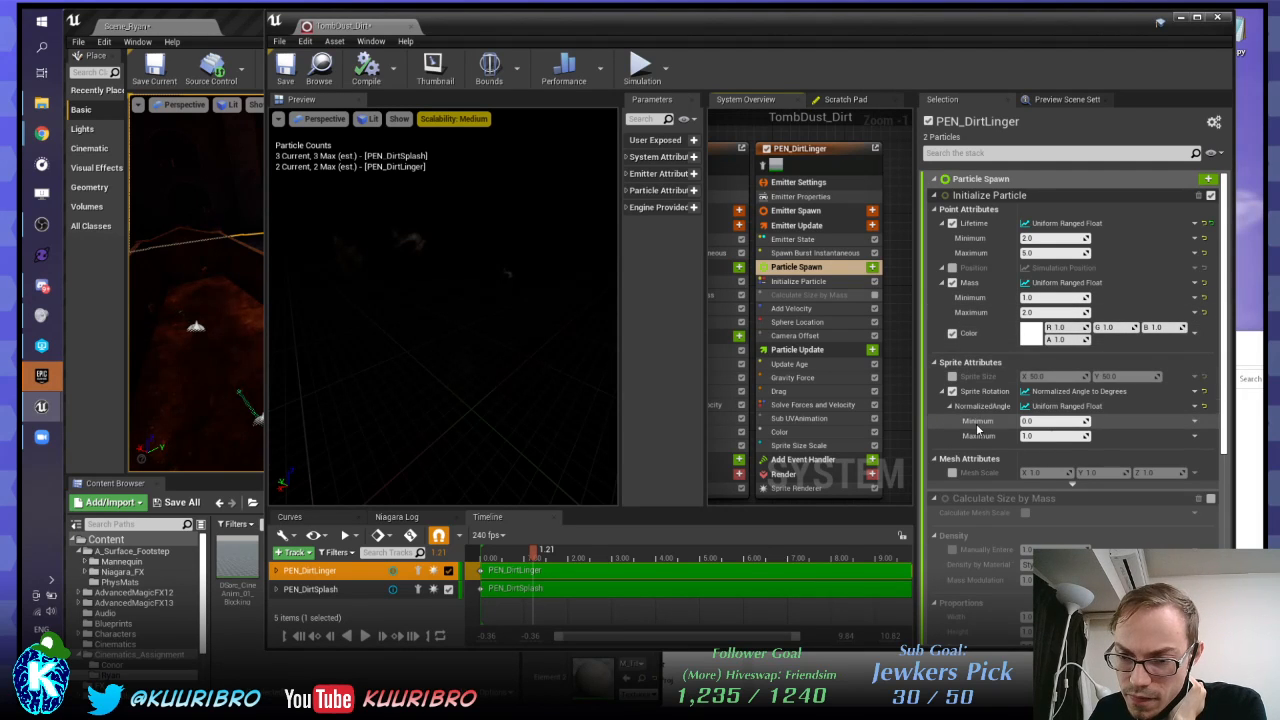
pyautogui.moveTo(922, 336); pyautogui.dragTo(957, 330)
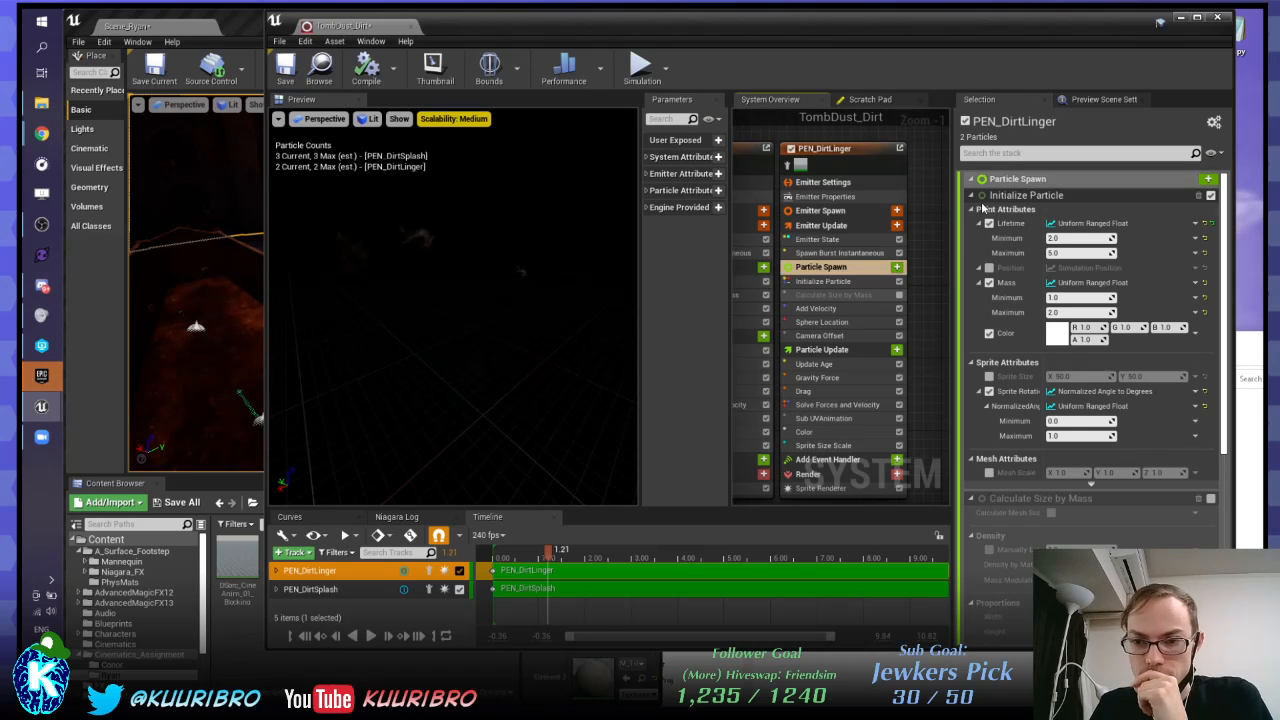
pyautogui.moveTo(923, 289)
pyautogui.mouseDown(button='right')
pyautogui.moveTo(922, 258)
pyautogui.moveTo(929, 279)
pyautogui.mouseUp(button='right')
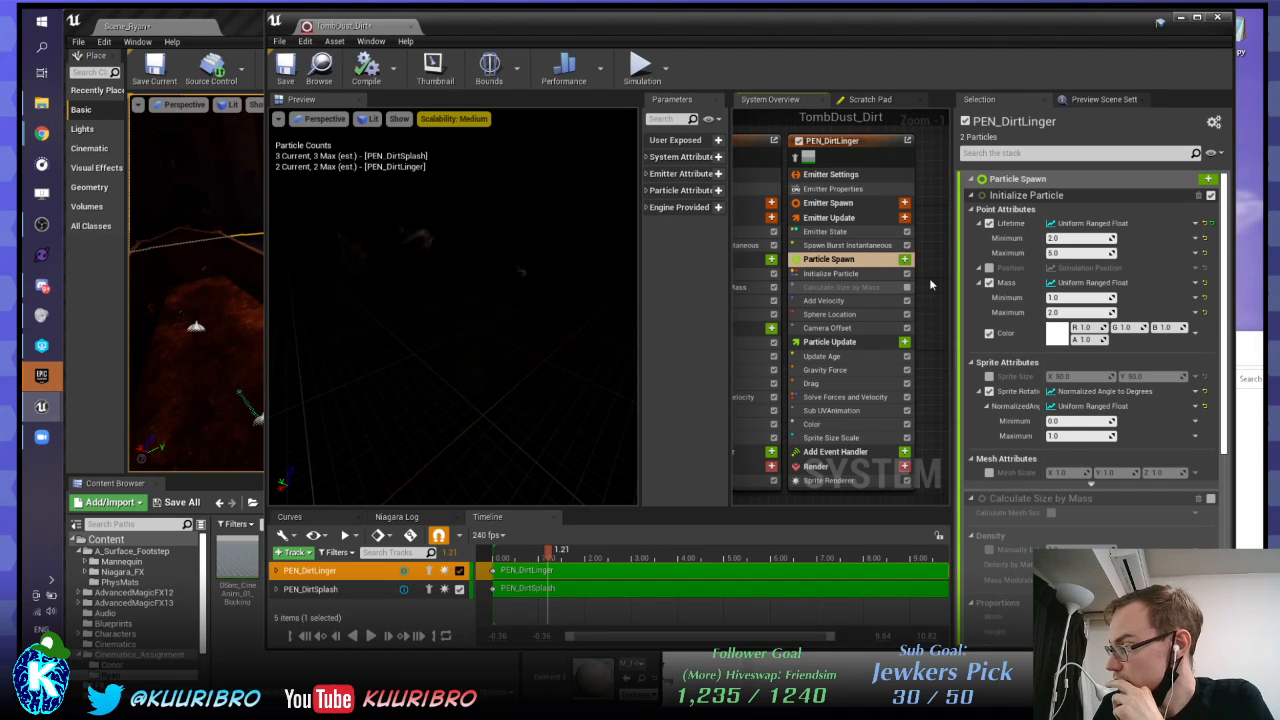
# Step: Set the Spawn Count of PEN_DirtLinger's Spawn Burst Instantaneous module to 5
pyautogui.click(843, 245)
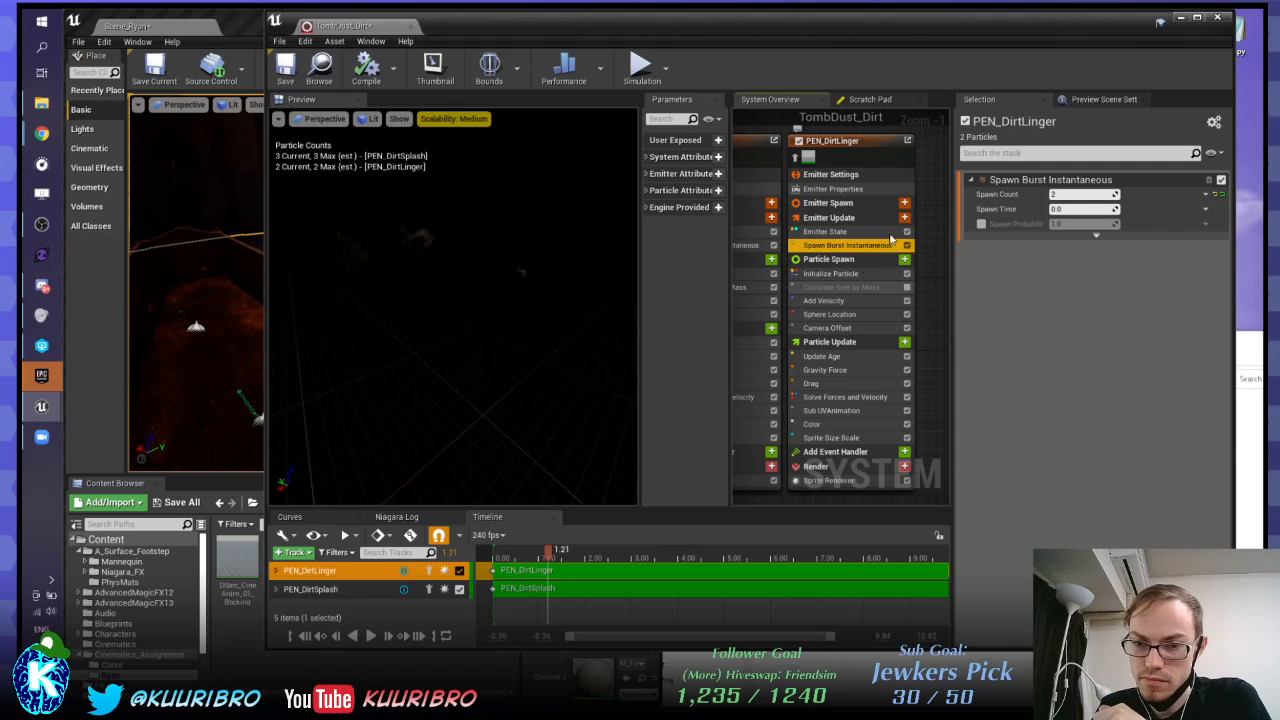
pyautogui.click(1084, 195)
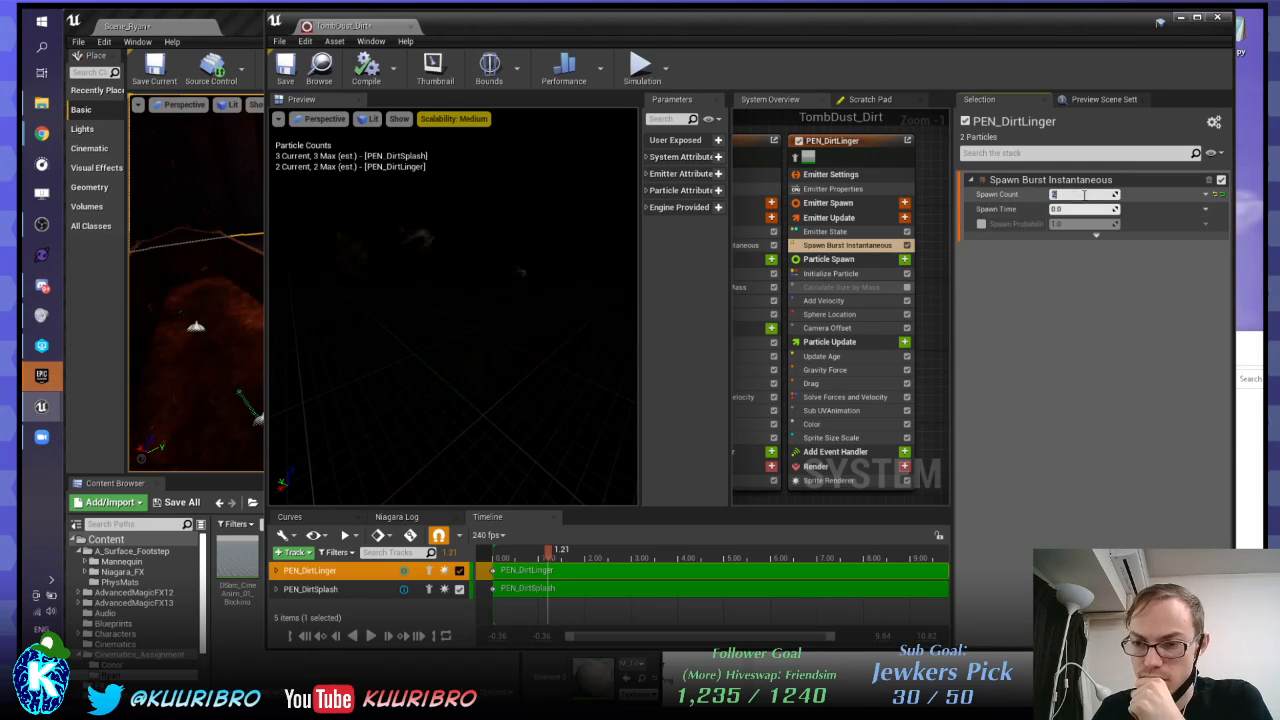
pyautogui.write('5')
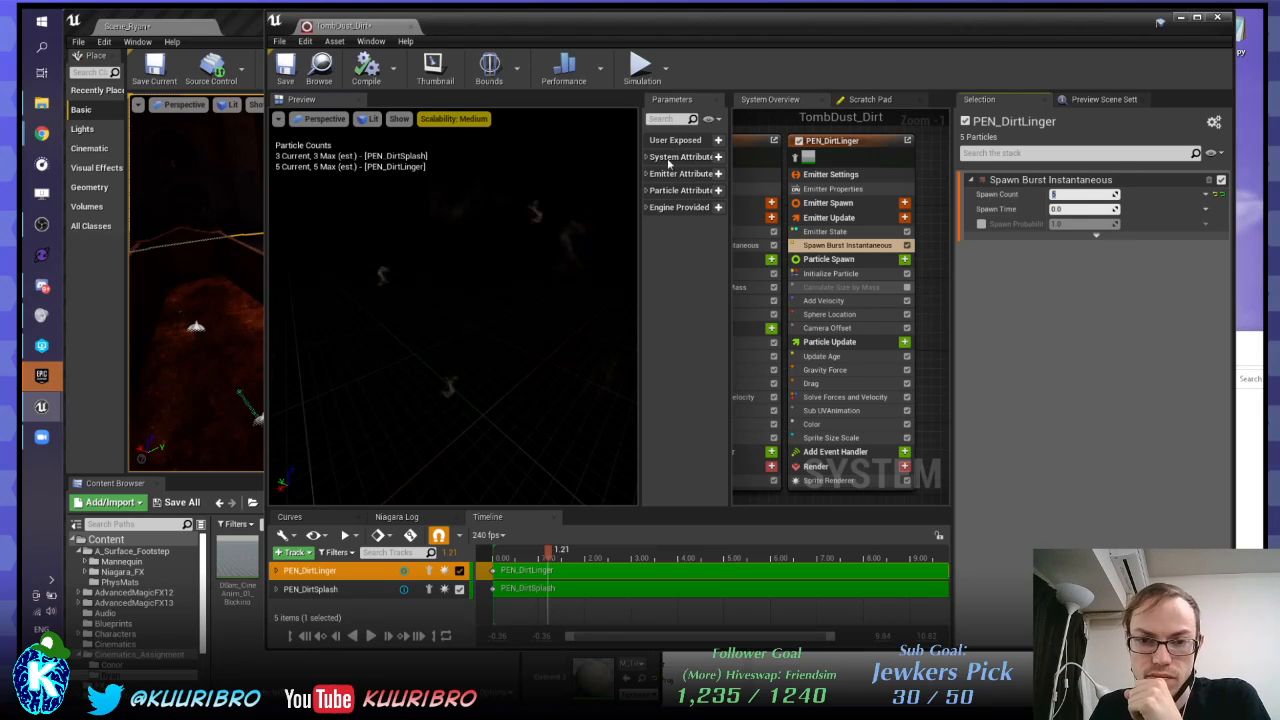
pyautogui.click(1058, 209)
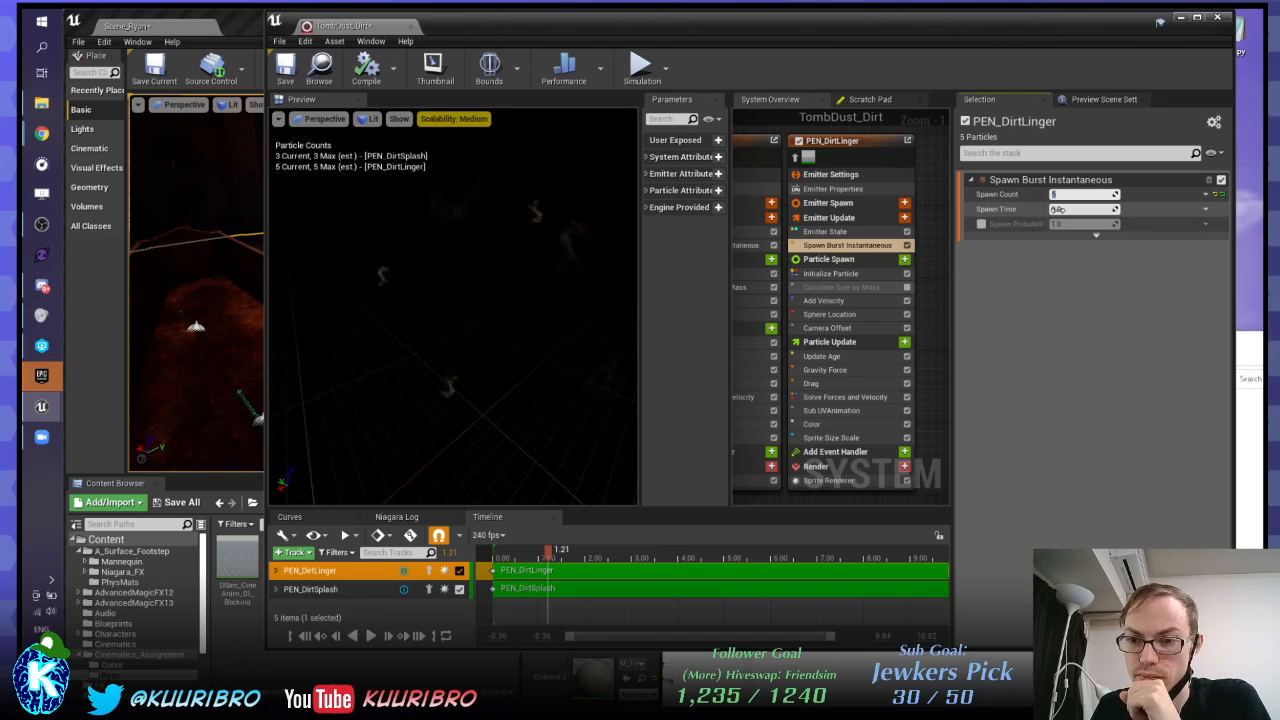
# Step: Re-enable the Calculate Size by Mass module on the PEN_DirtLinger emitter
pyautogui.click(830, 273)
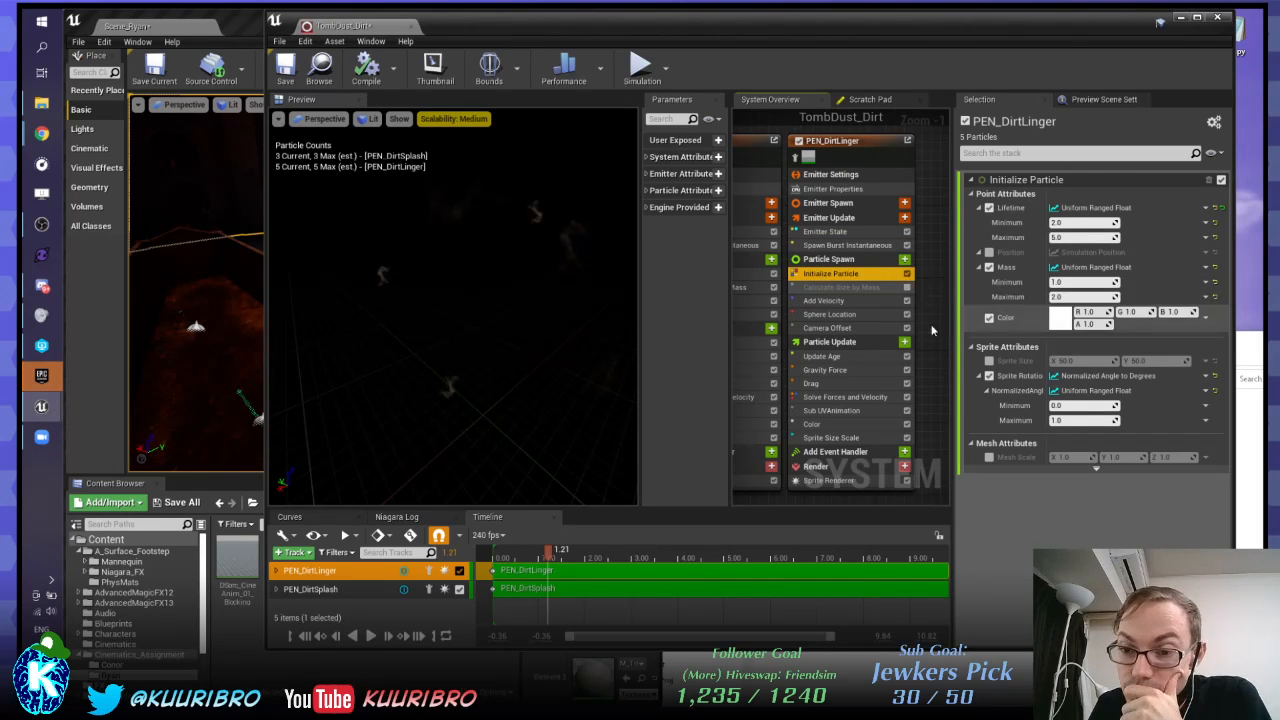
pyautogui.click(850, 287)
pyautogui.click(907, 288)
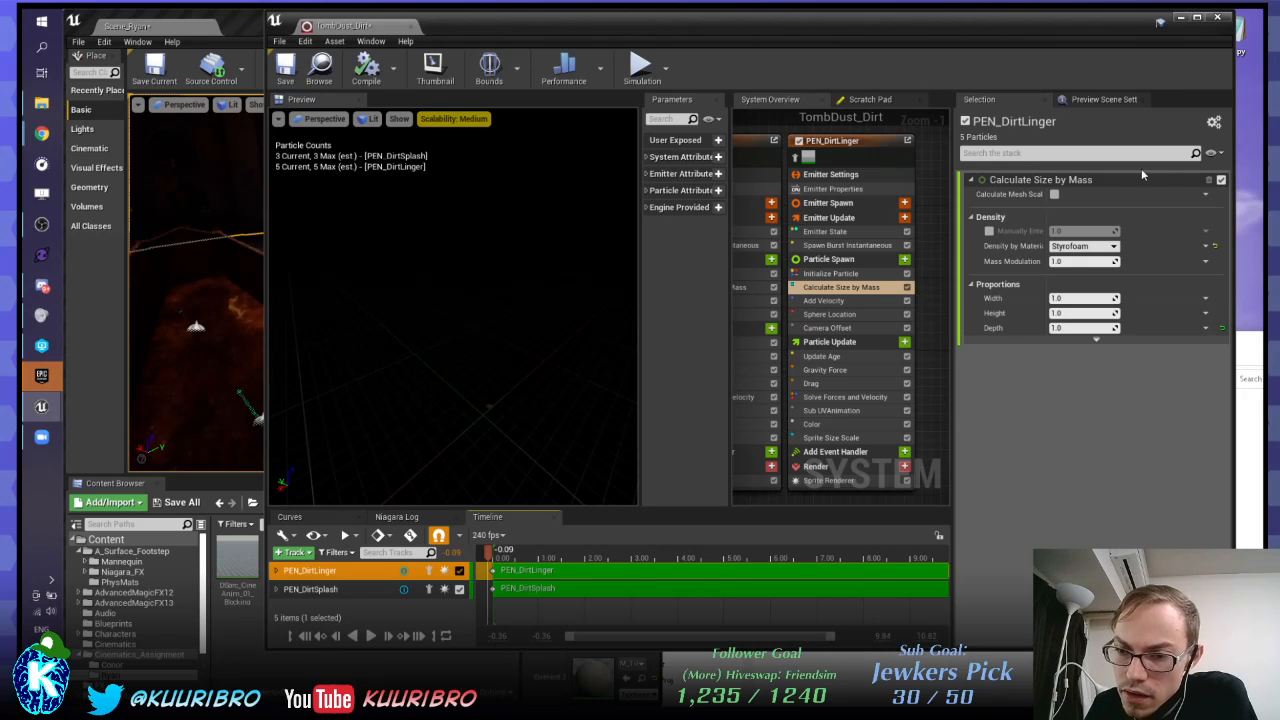
# Step: Check the density material options and proportions in Calculate Size by Mass, and scrub the preview to inspect the particles
pyautogui.click(1082, 246)
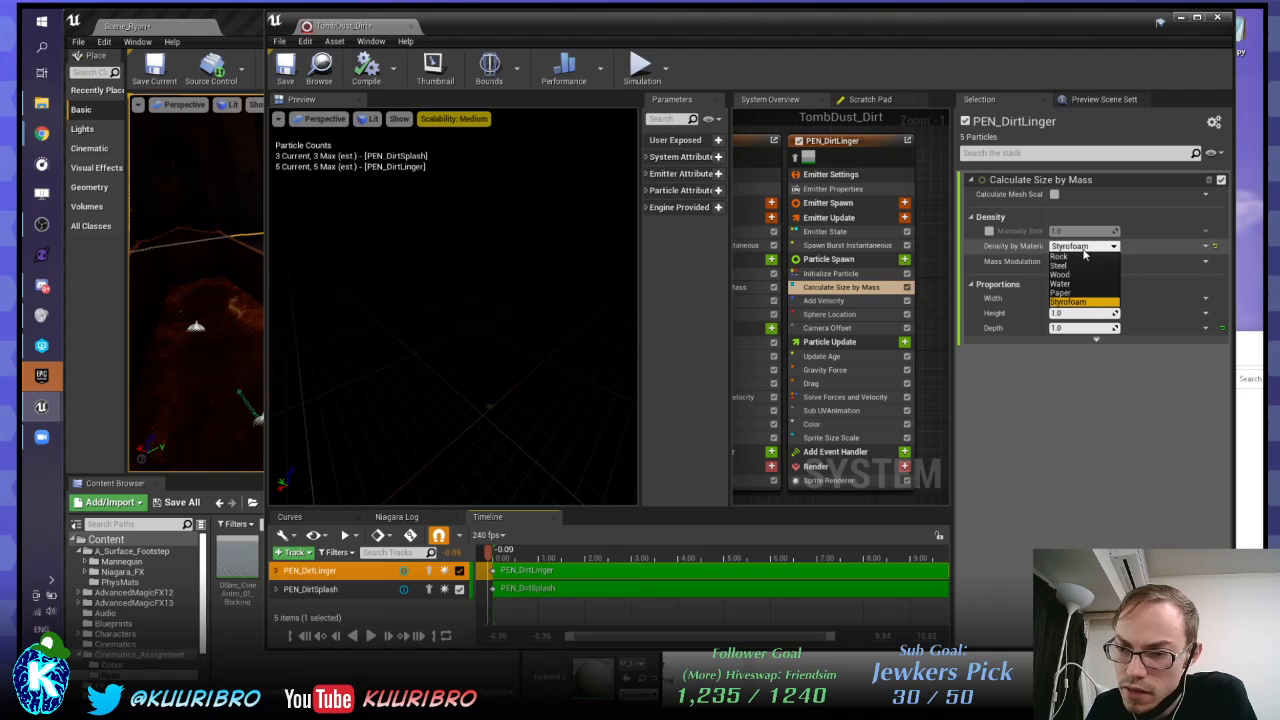
pyautogui.click(1084, 250)
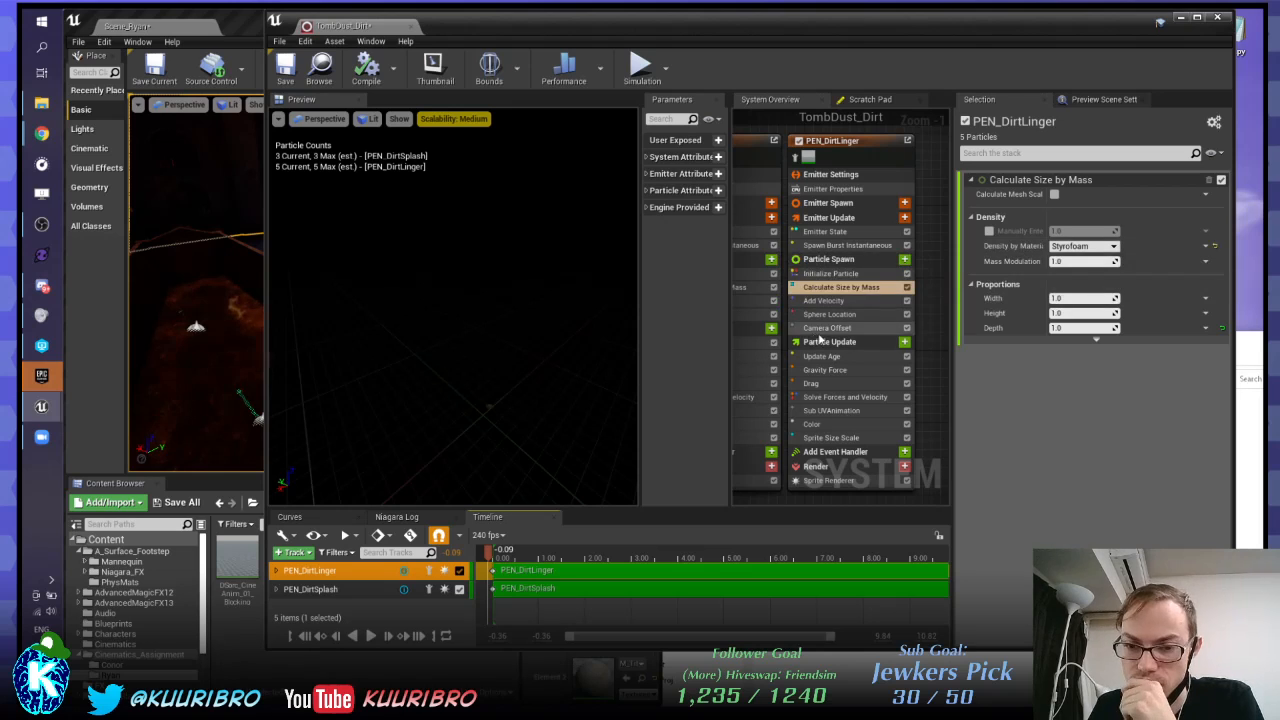
pyautogui.click(828, 260)
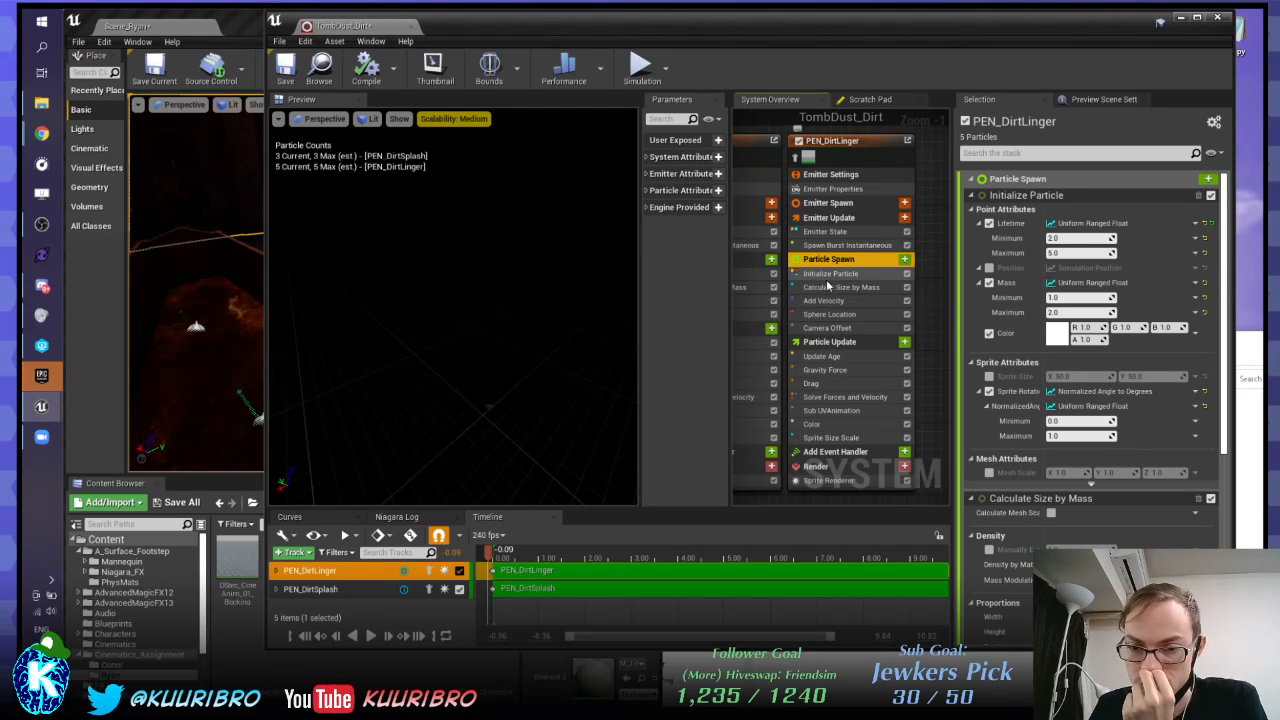
pyautogui.click(900, 274)
pyautogui.click(900, 288)
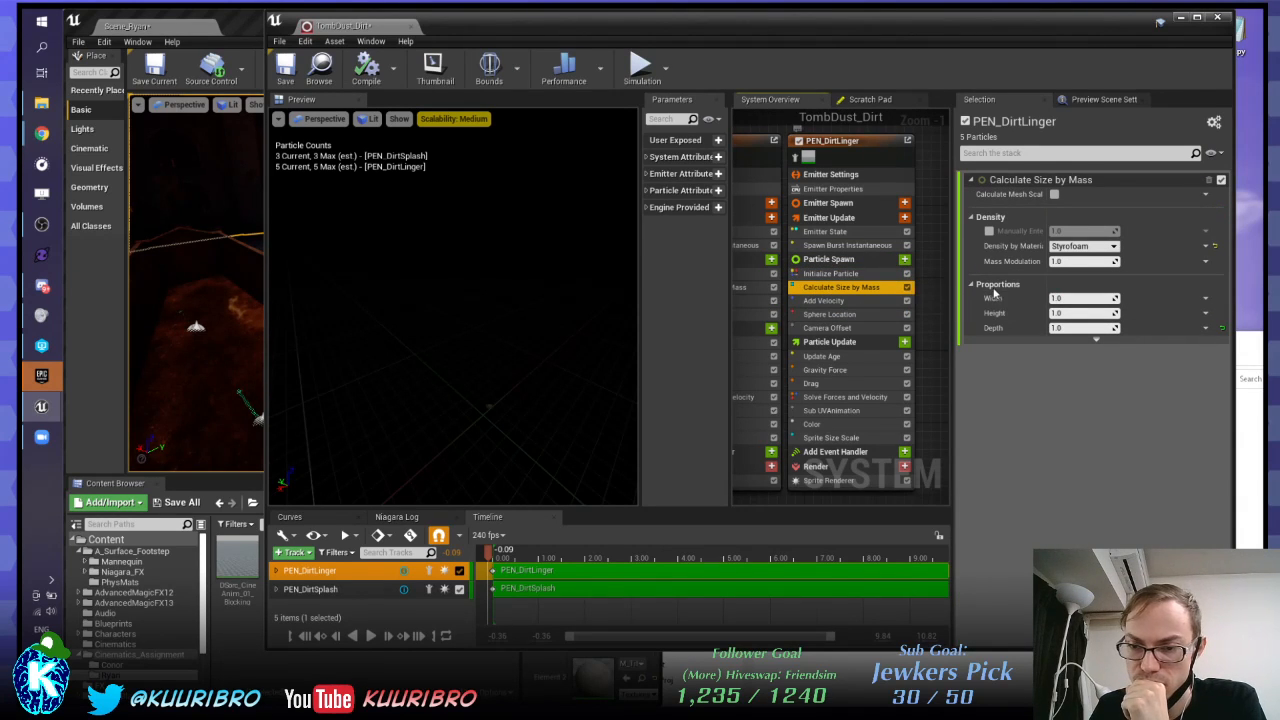
pyautogui.moveTo(597, 291); pyautogui.dragTo(573, 541)
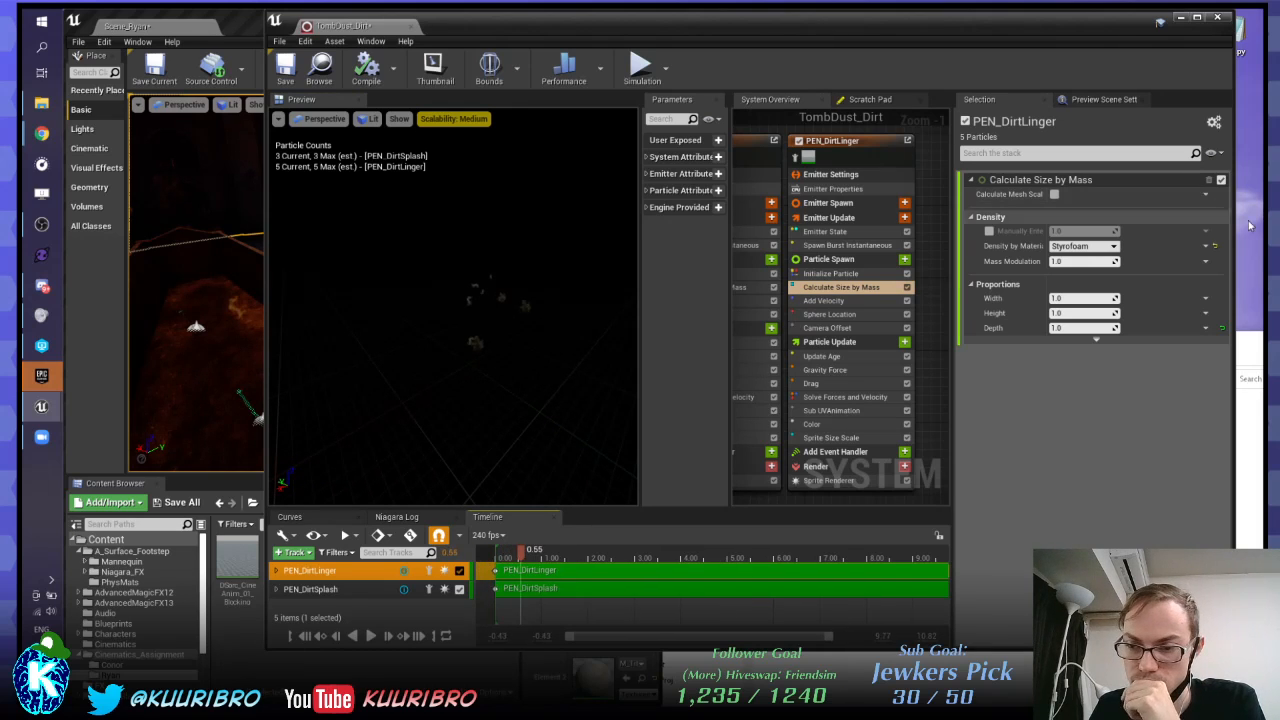
pyautogui.click(1207, 299)
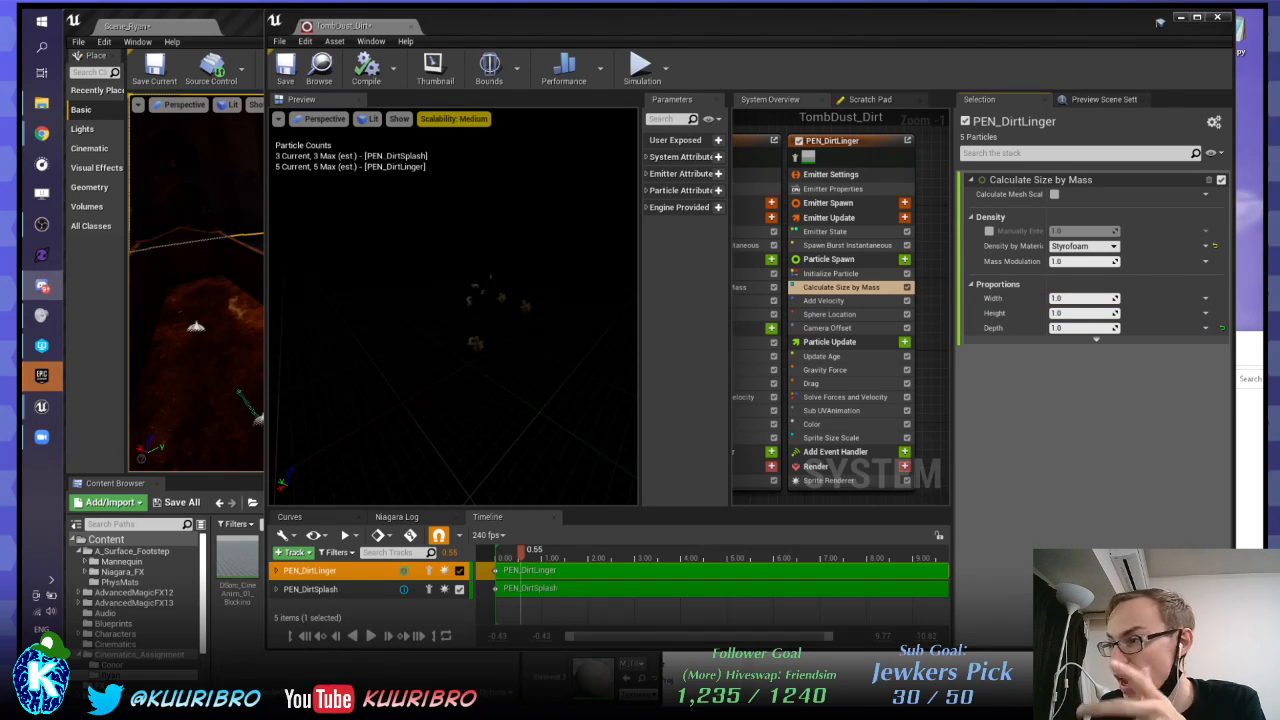
# Step: Switch to Discord and watch the screen share of the live participant in AnimSchool's General voice channel
pyautogui.moveTo(1279, 170); pyautogui.dragTo(574, 6)
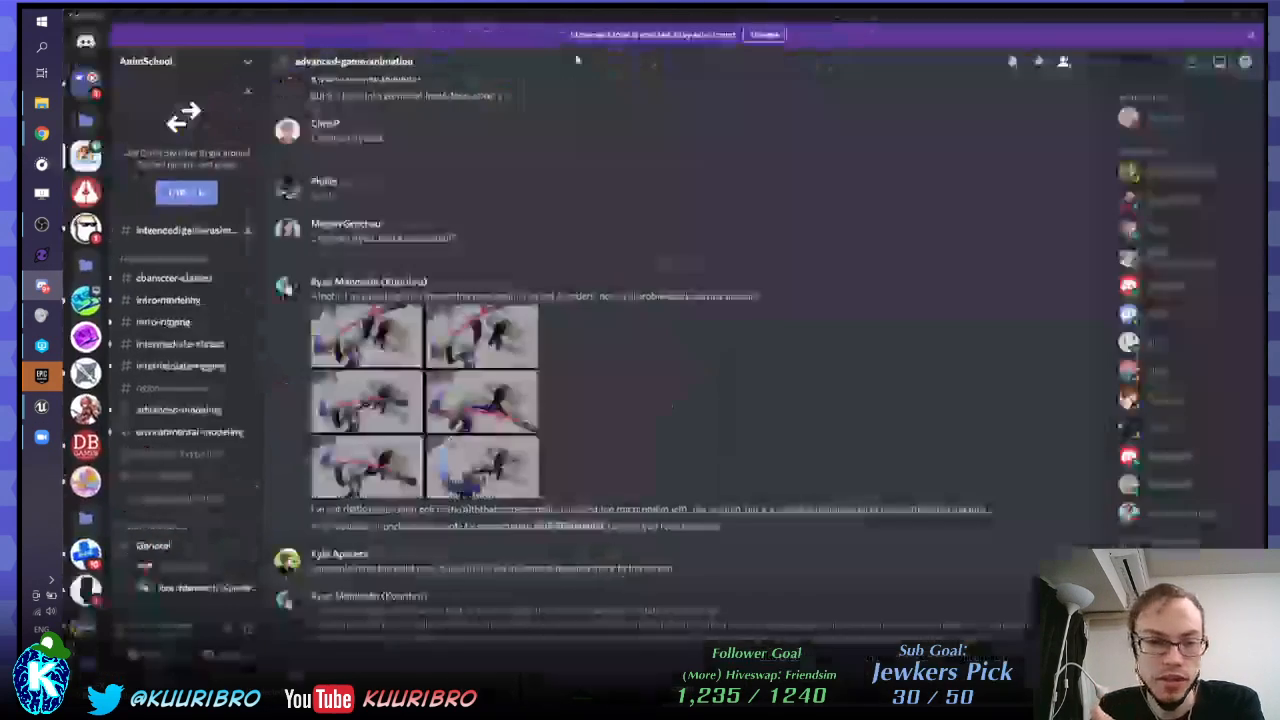
pyautogui.click(188, 568)
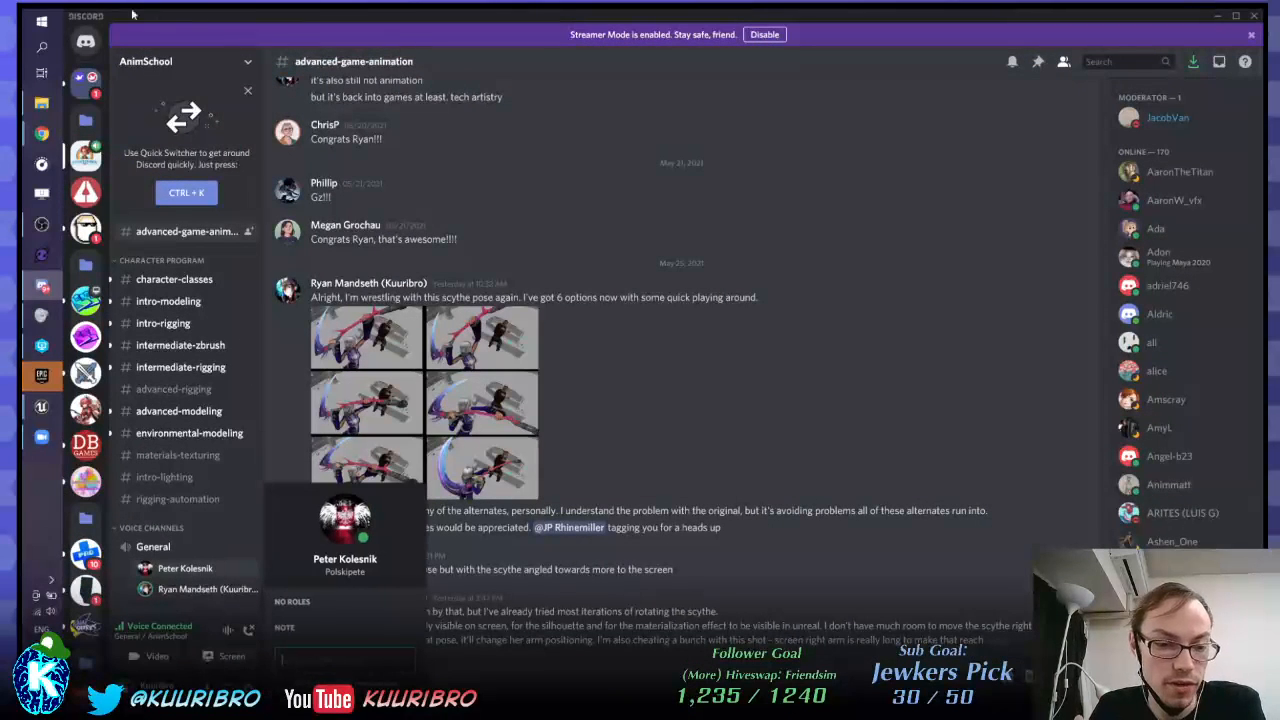
pyautogui.click(200, 165)
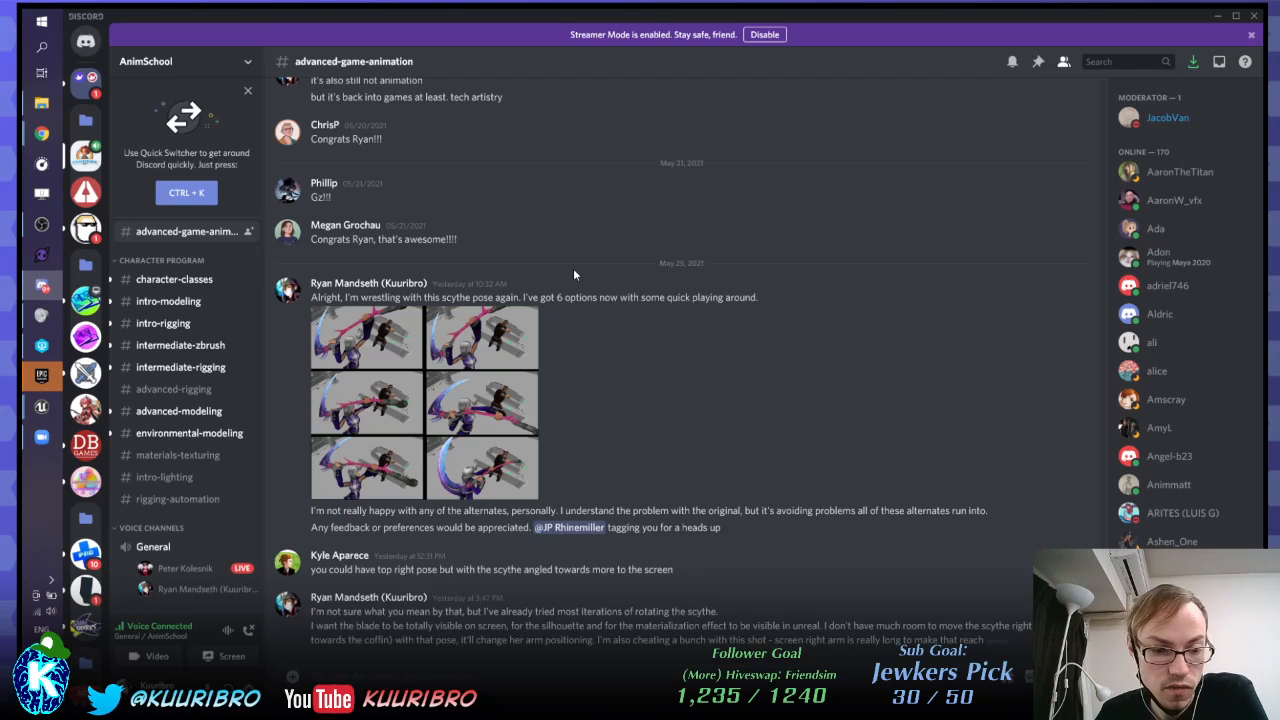
pyautogui.click(185, 568)
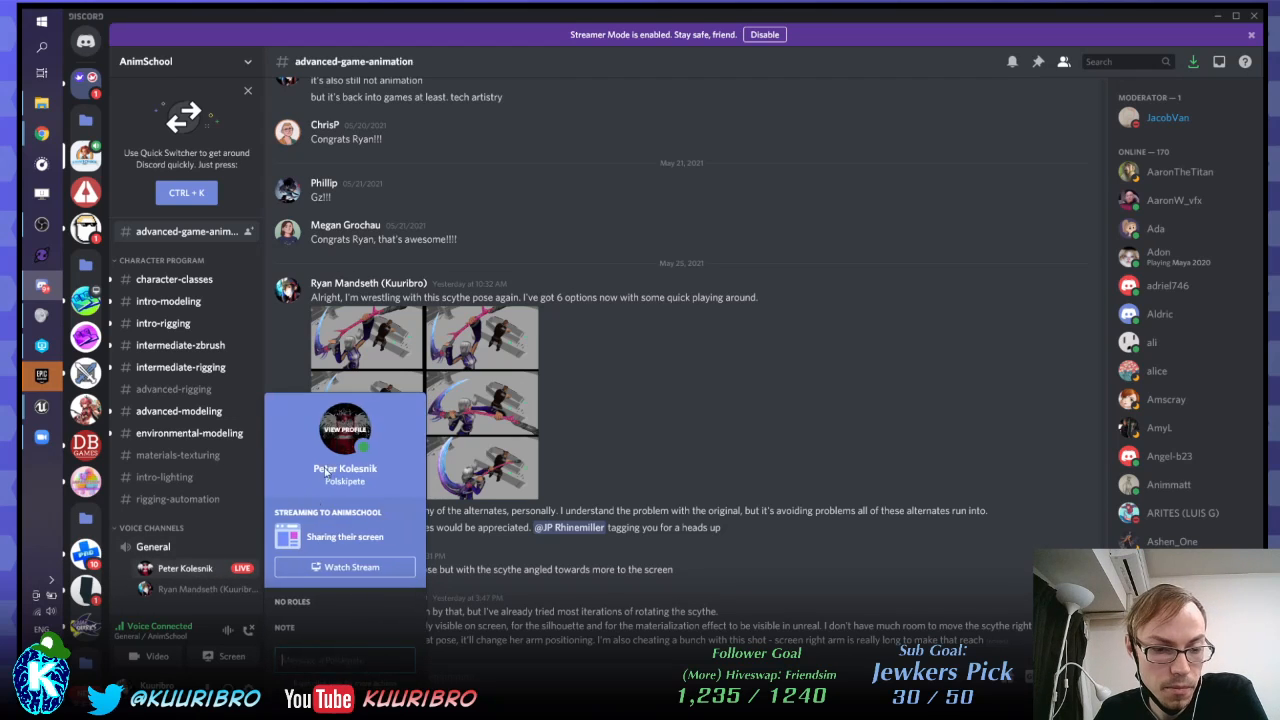
pyautogui.click(300, 568)
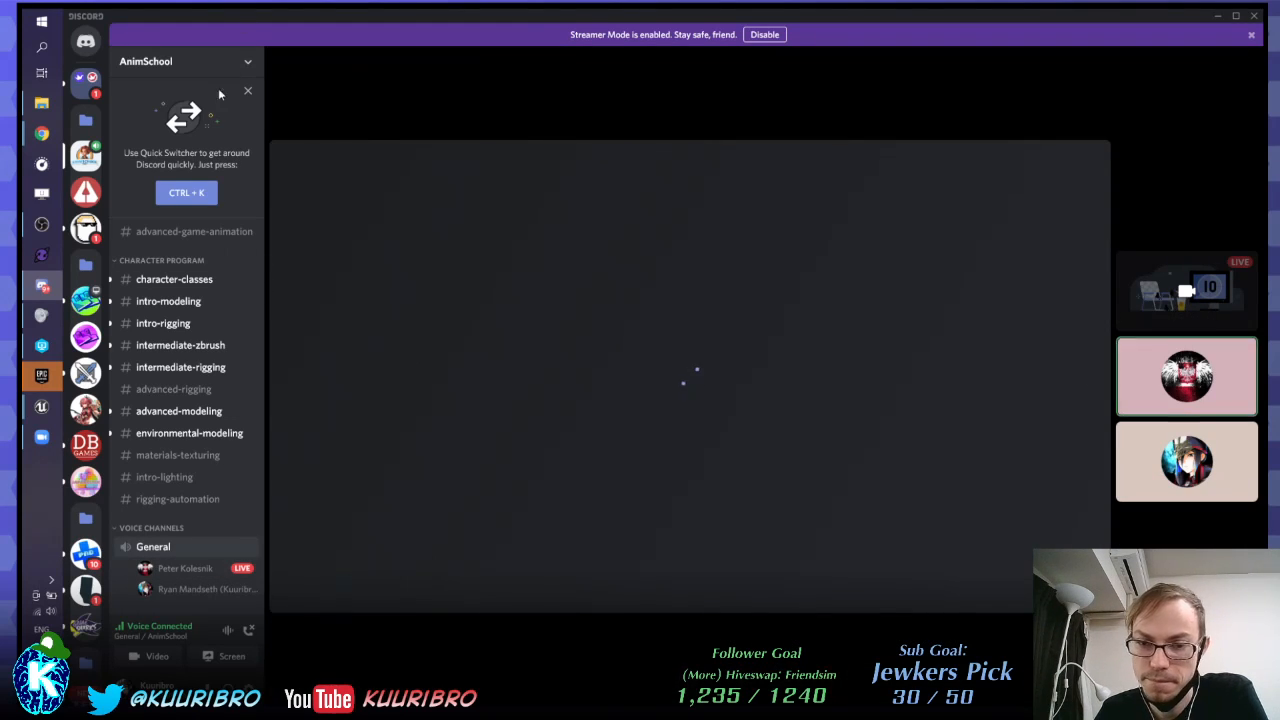
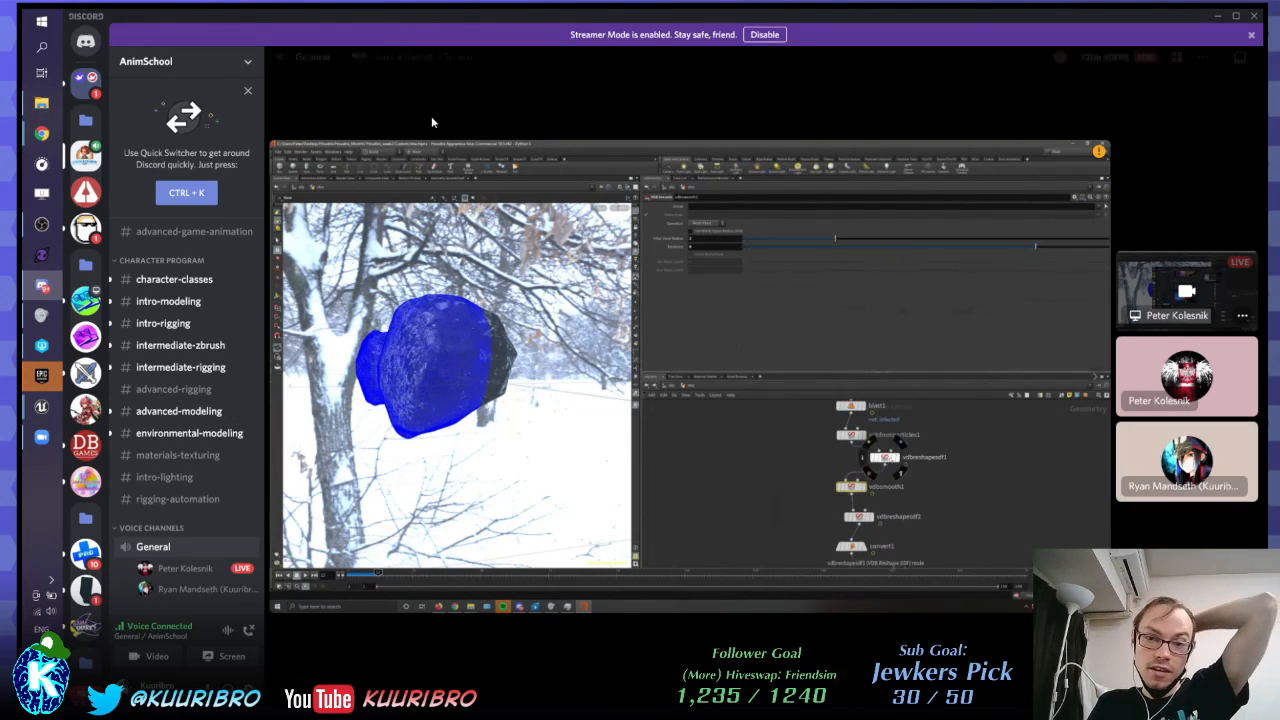
# Step: Move the Discord window off the Niagara editor and replay the TombDust_Dirt simulation from before time zero
pyautogui.moveTo(399, 13); pyautogui.dragTo(318, 108)
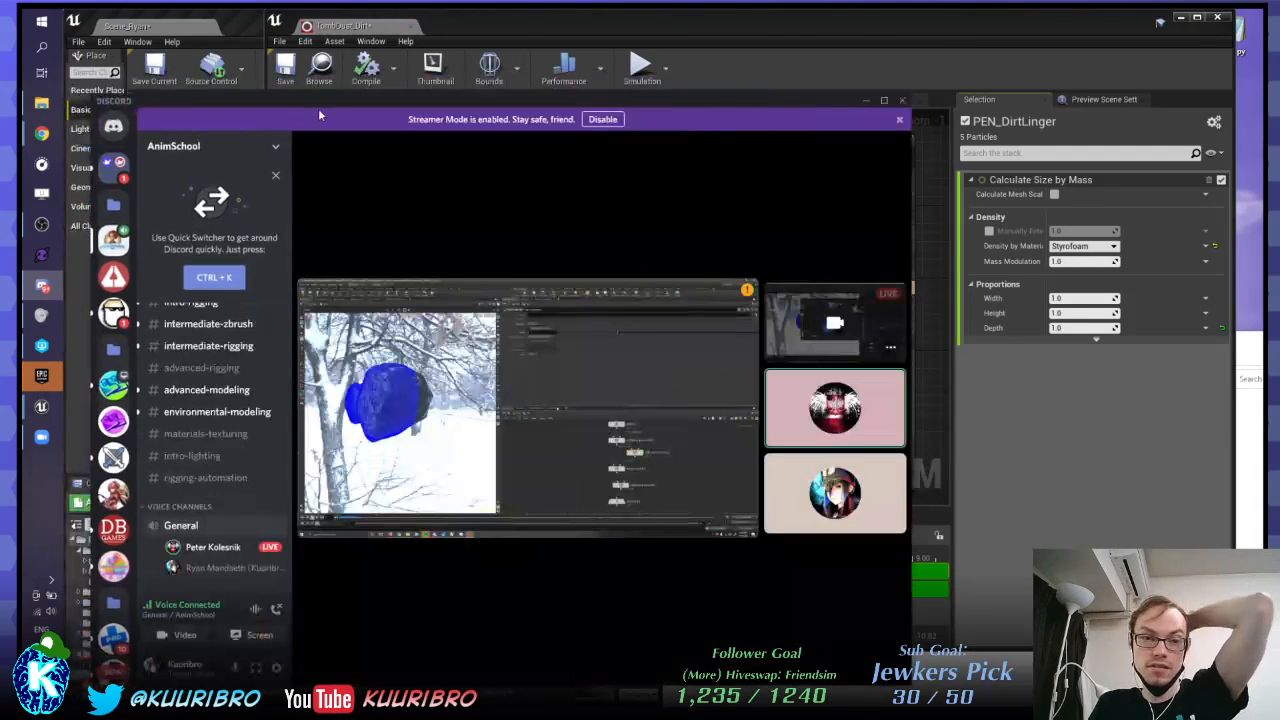
pyautogui.click(366, 92)
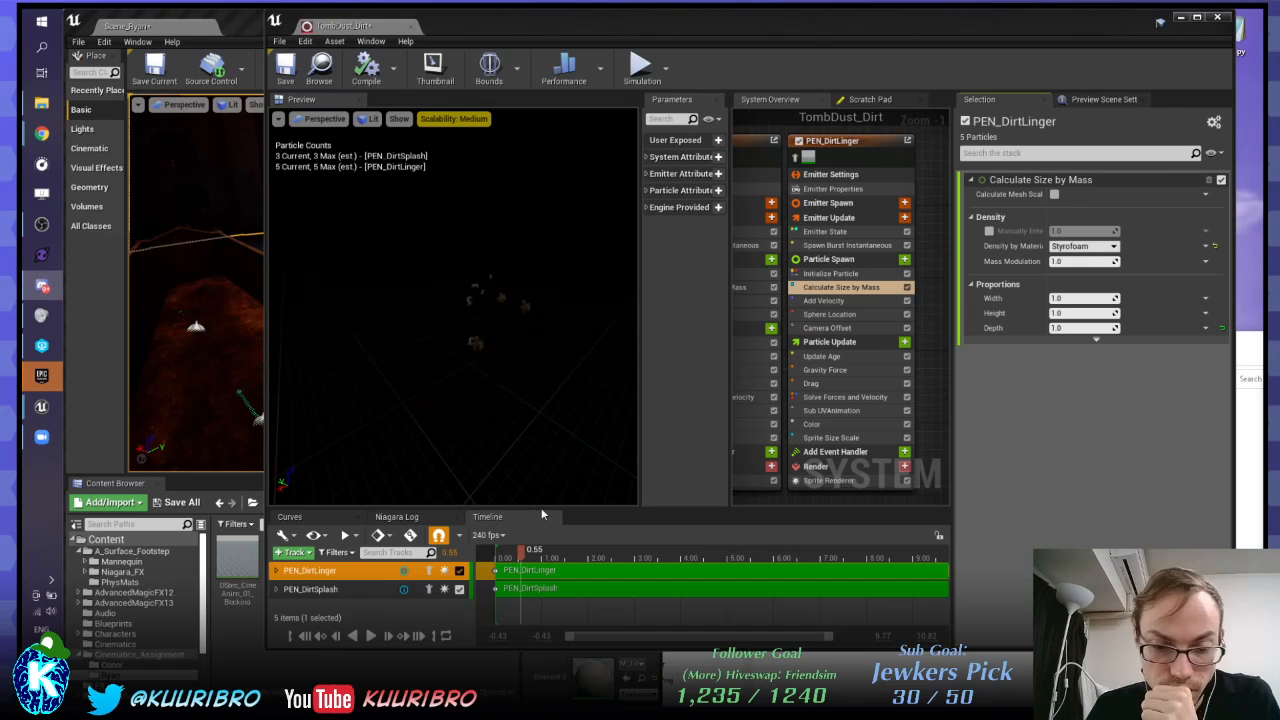
pyautogui.click(370, 637)
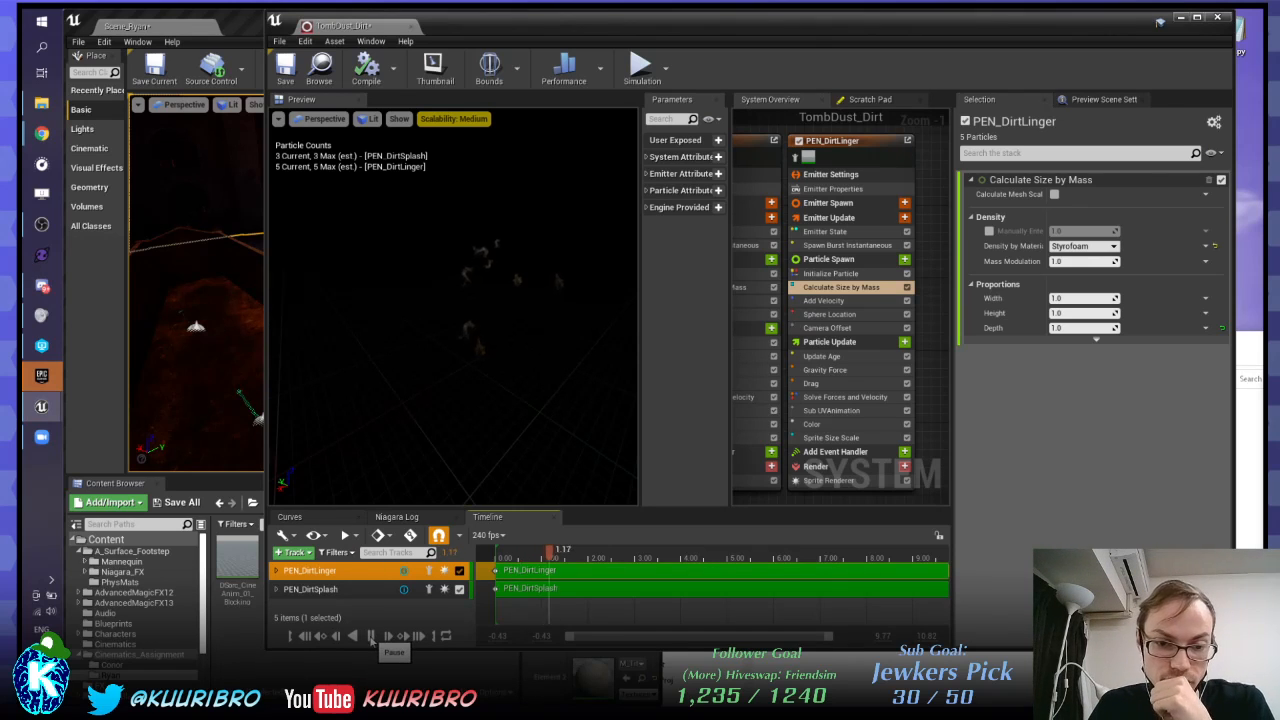
pyautogui.click(491, 553)
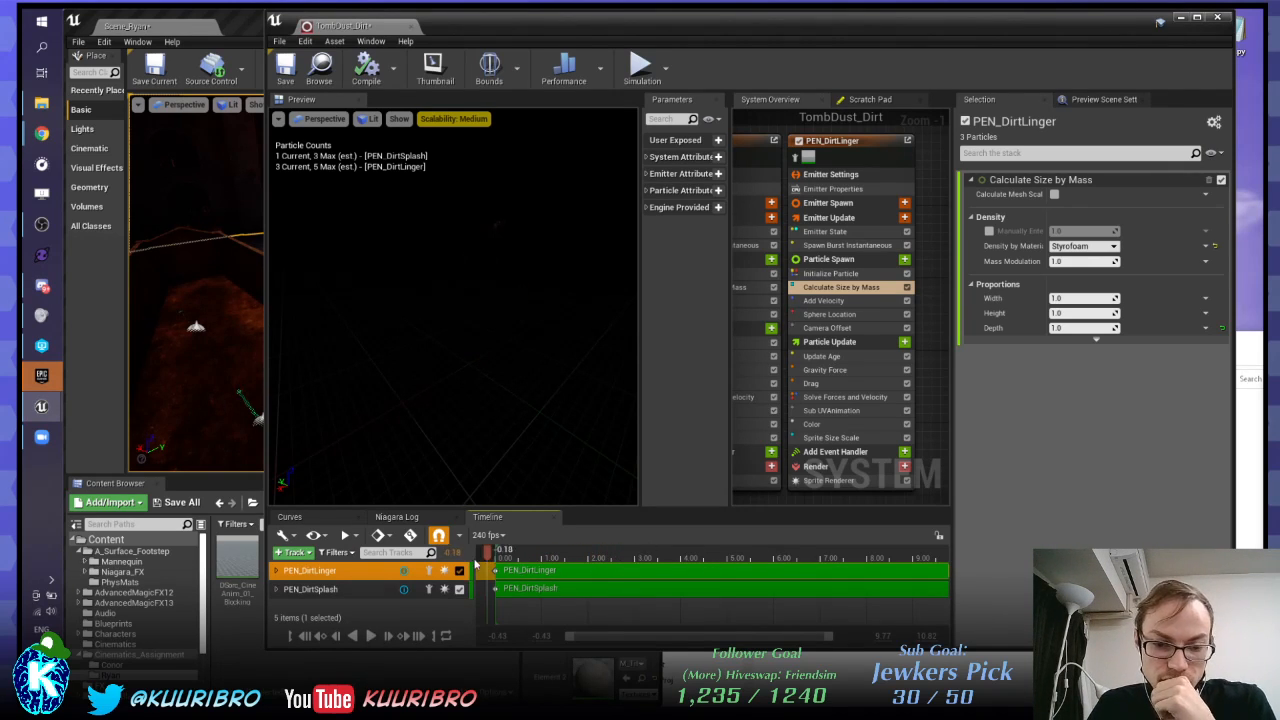
pyautogui.click(370, 637)
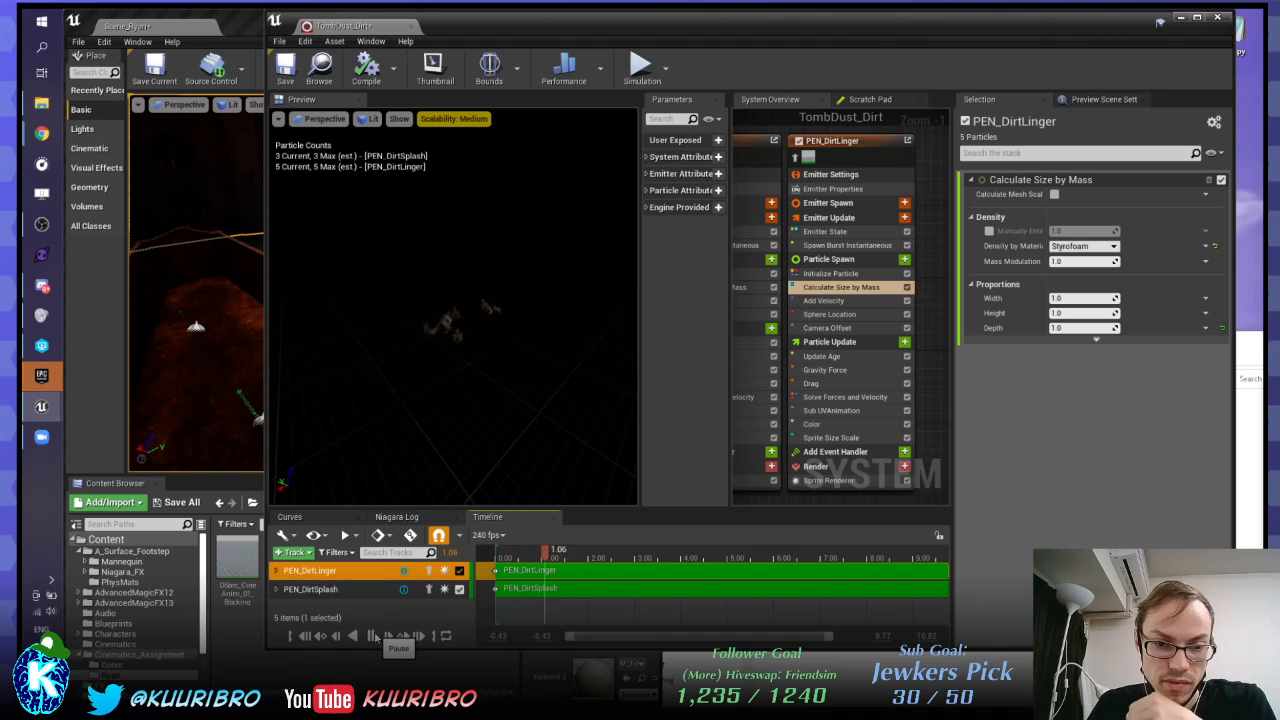
# Step: Set the Width, Height and Depth proportions to 5 in PEN_DirtLinger's Calculate Size by Mass module
pyautogui.click(843, 289)
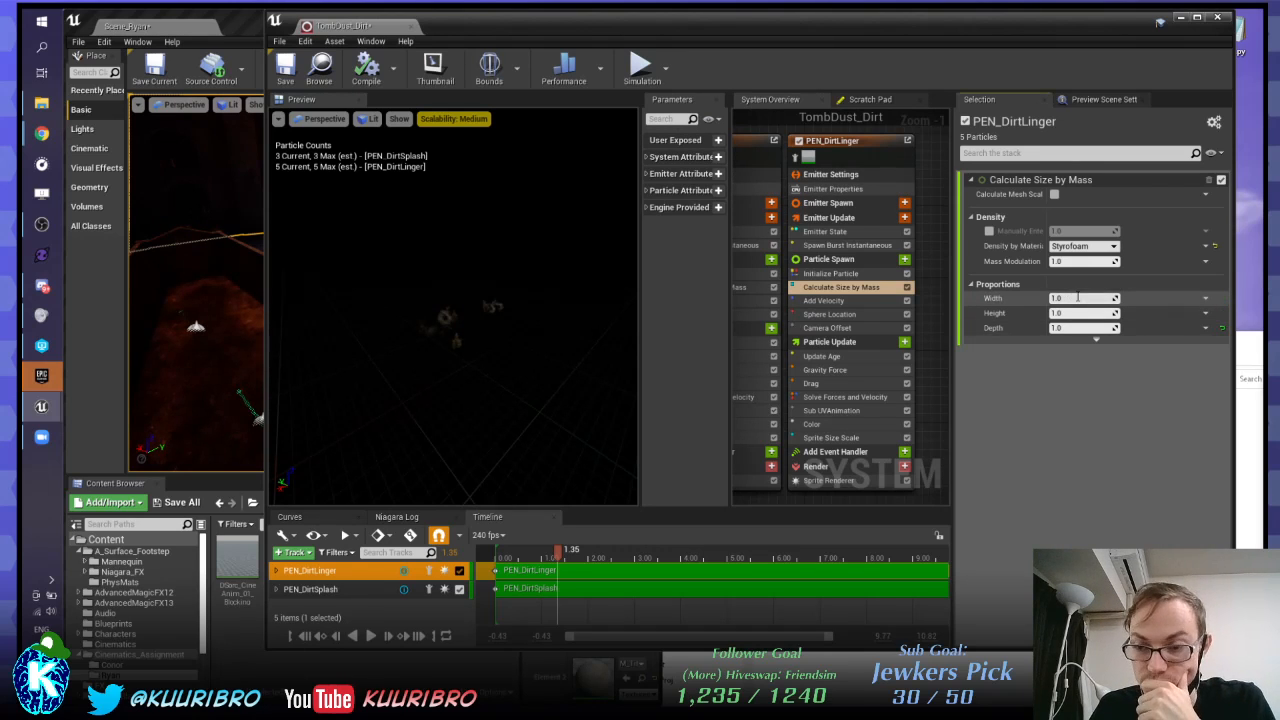
pyautogui.write('5')
pyautogui.press('Return')
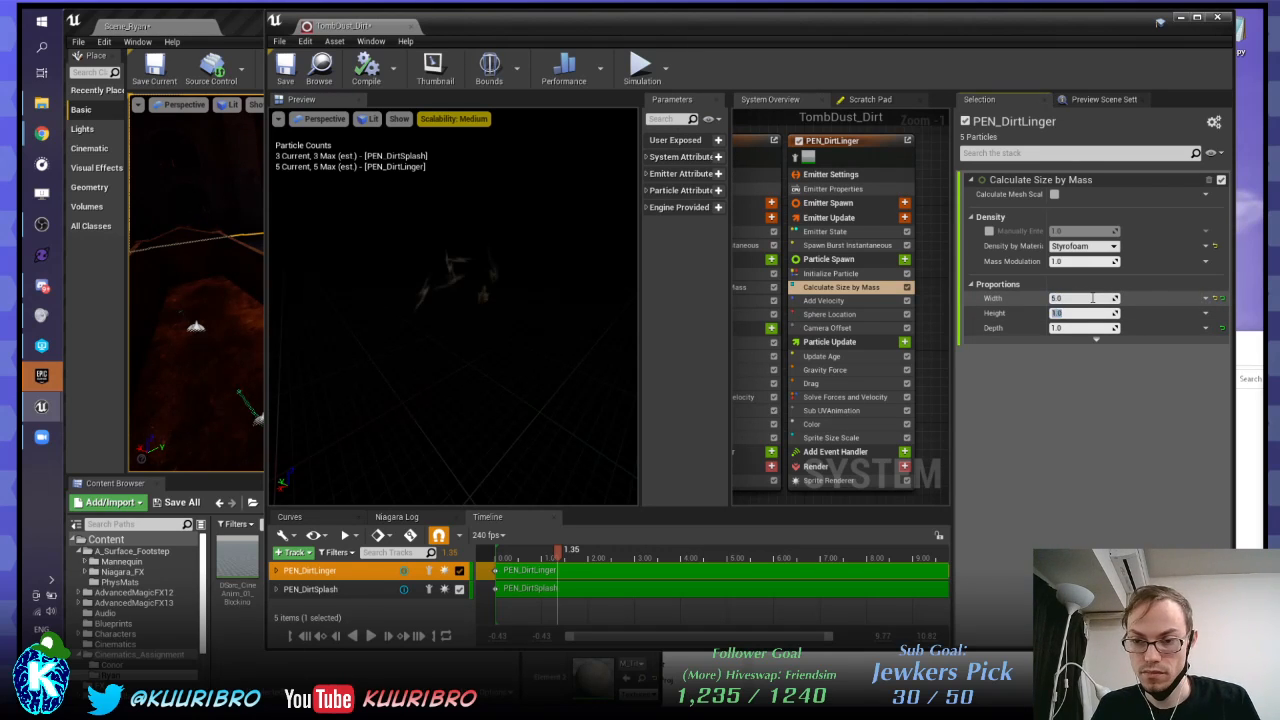
pyautogui.write('5')
pyautogui.press('Tab')
pyautogui.write('5')
pyautogui.press('Return')
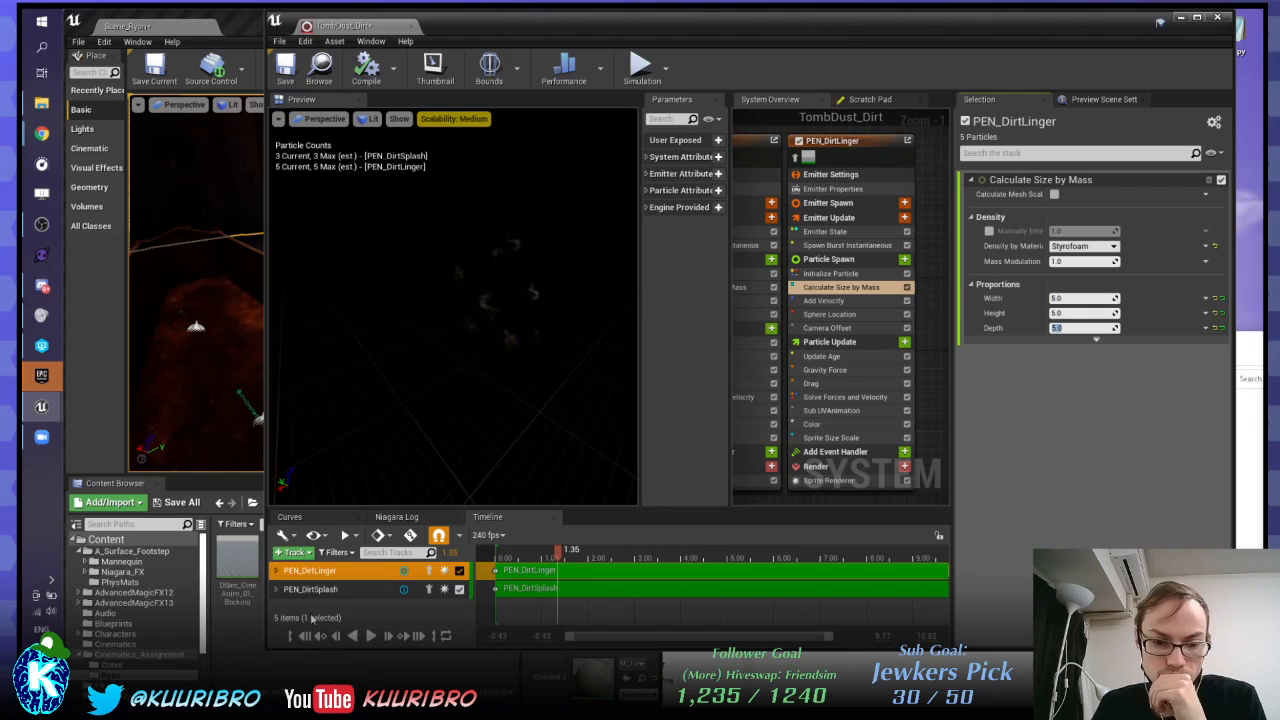
# Step: Check the timeline's playback range and playback speed options
pyautogui.click(315, 535)
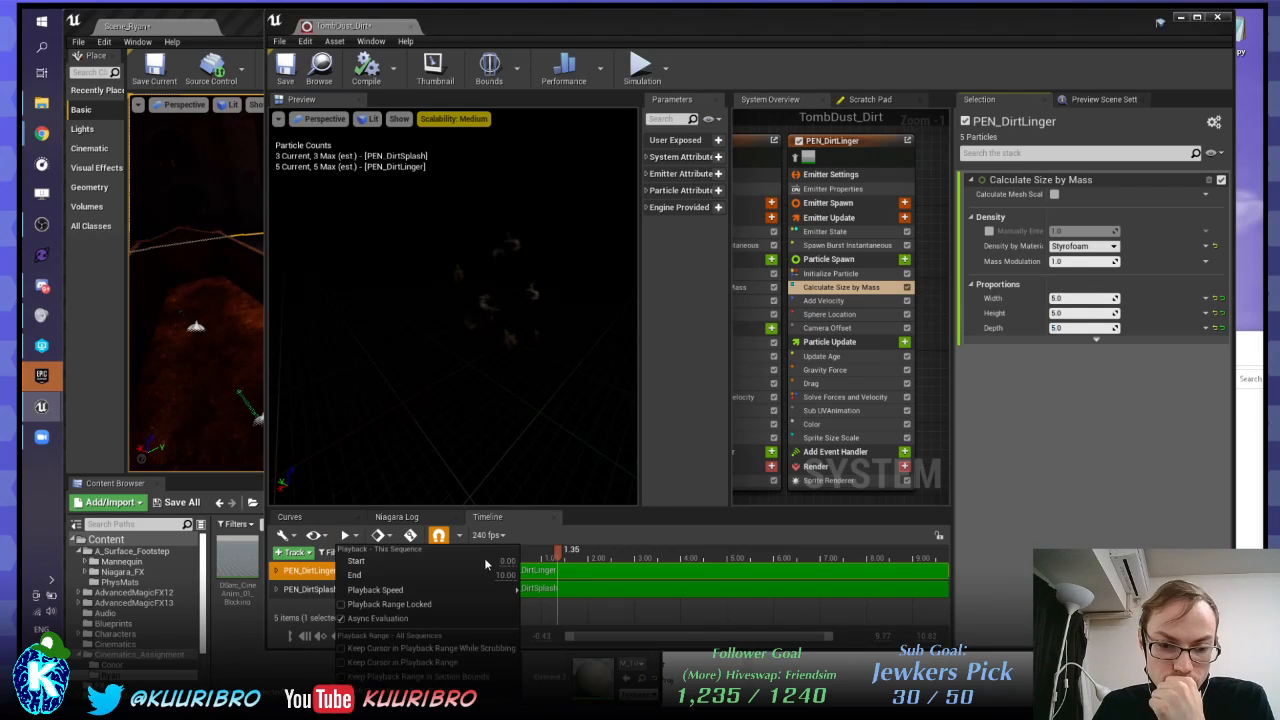
pyautogui.click(622, 540)
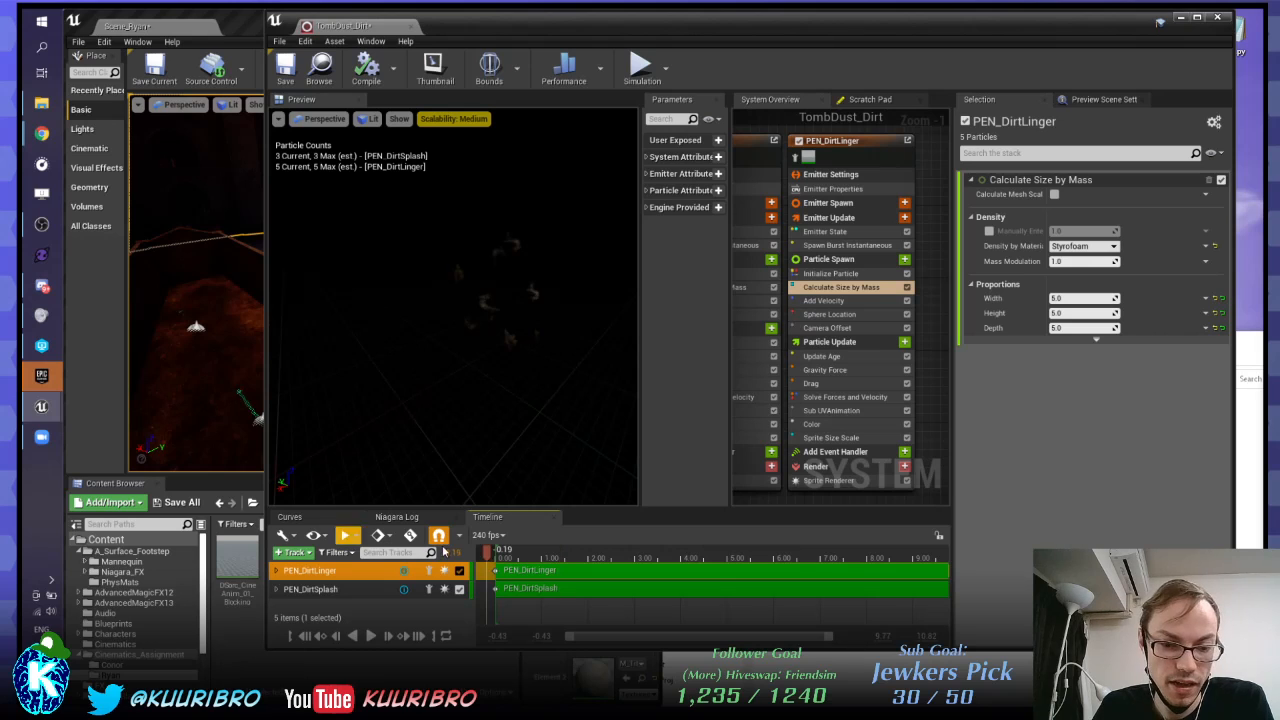
pyautogui.click(348, 535)
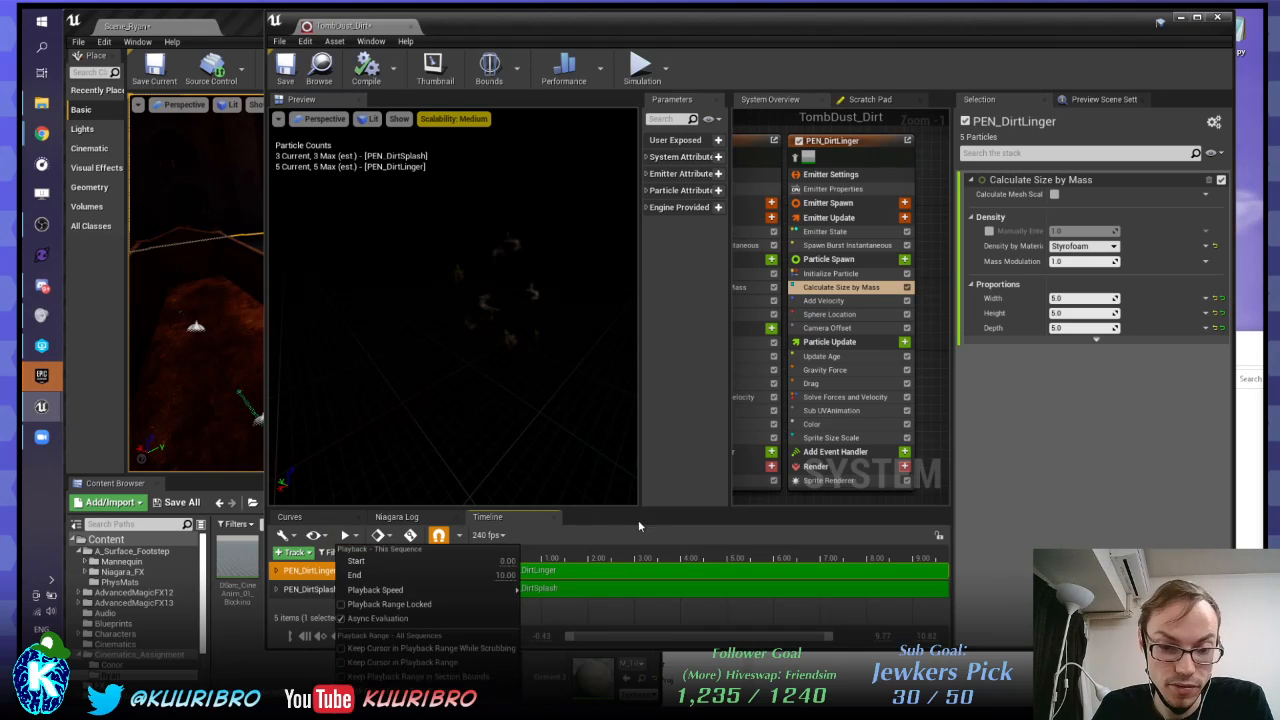
pyautogui.click(643, 584)
pyautogui.click(641, 586)
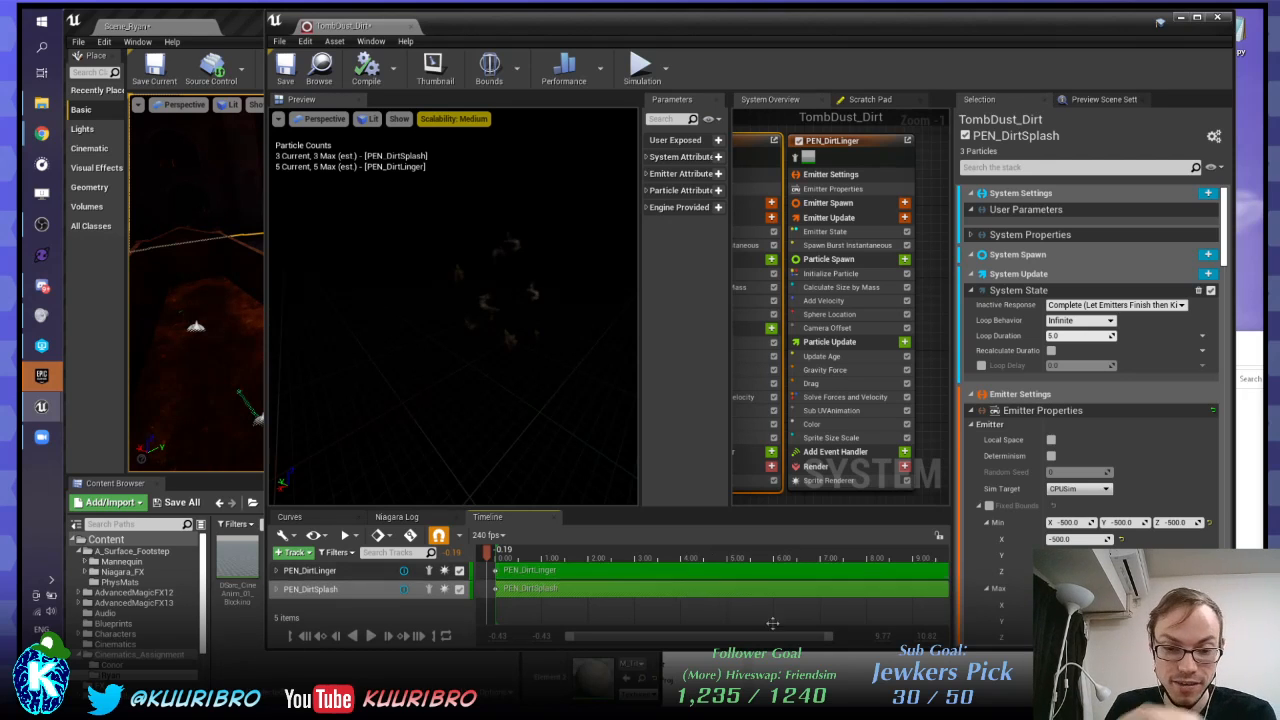
# Step: Replay the dirt simulation several times from before time zero to inspect the resized lingering particles
pyautogui.moveTo(644, 611); pyautogui.dragTo(722, 616, button='right')
pyautogui.moveTo(560, 556); pyautogui.dragTo(516, 556)
pyautogui.click(370, 636)
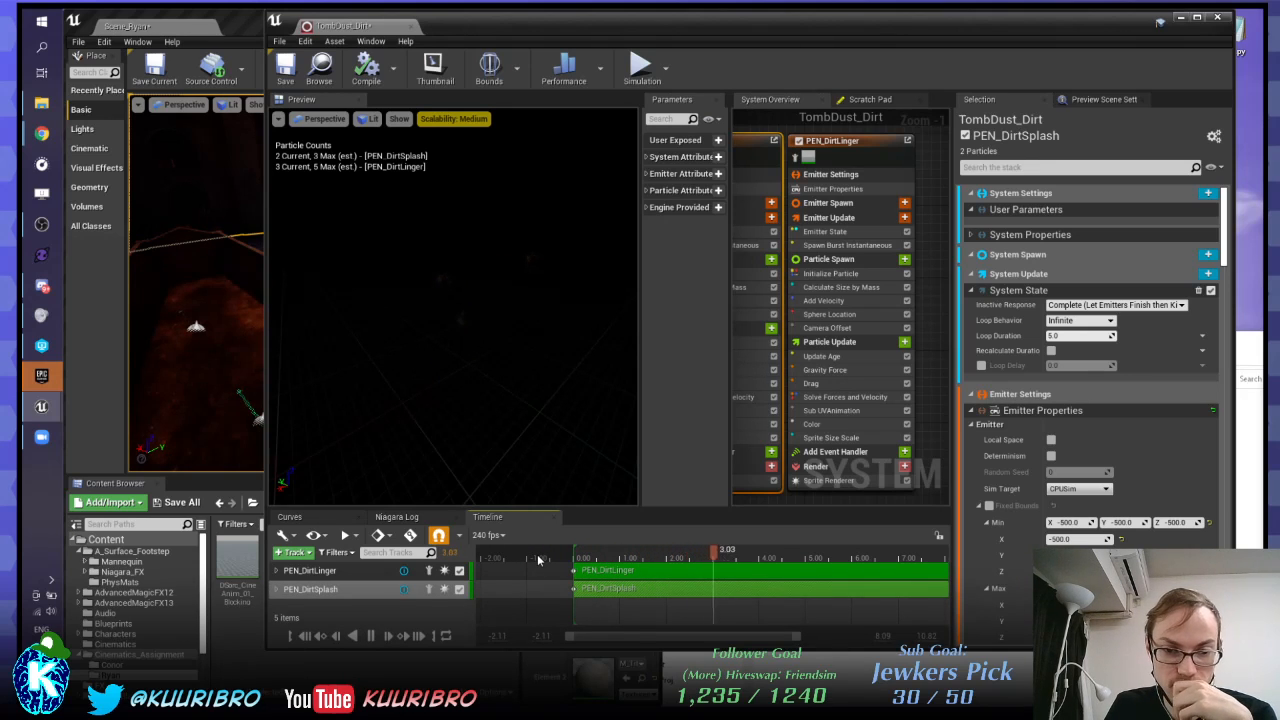
pyautogui.click(537, 556)
pyautogui.click(369, 636)
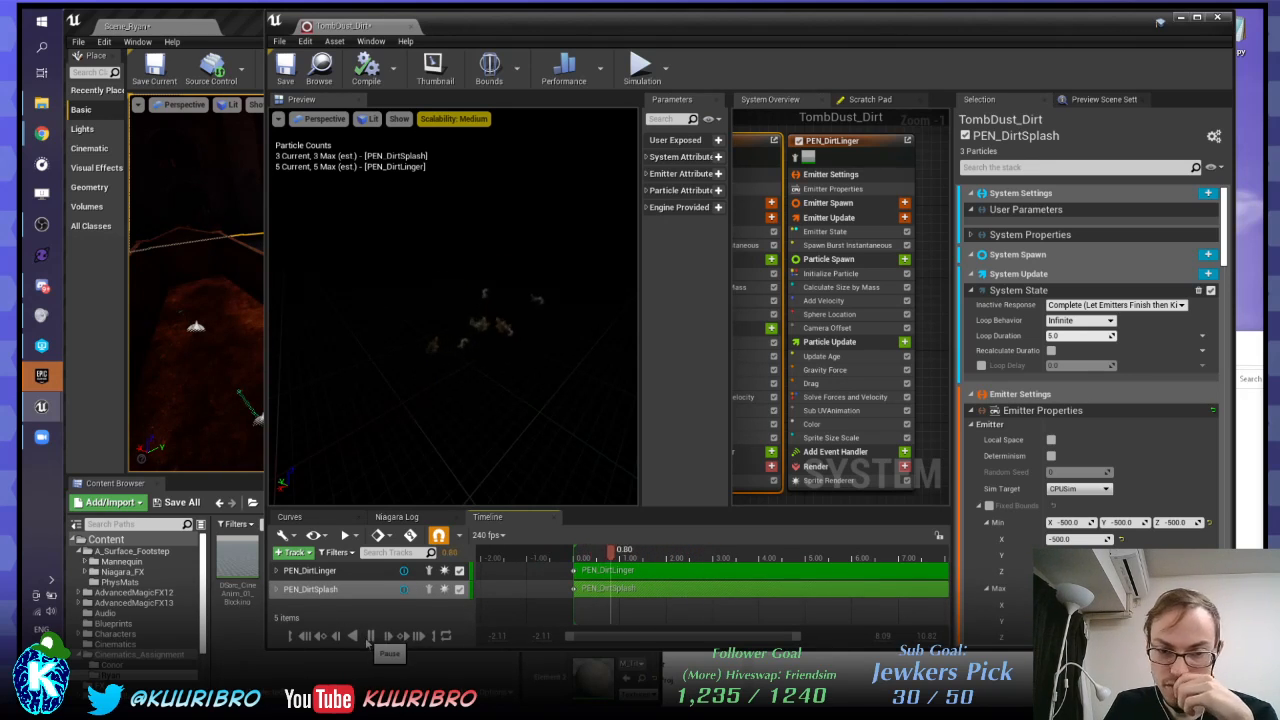
pyautogui.click(529, 558)
pyautogui.click(370, 636)
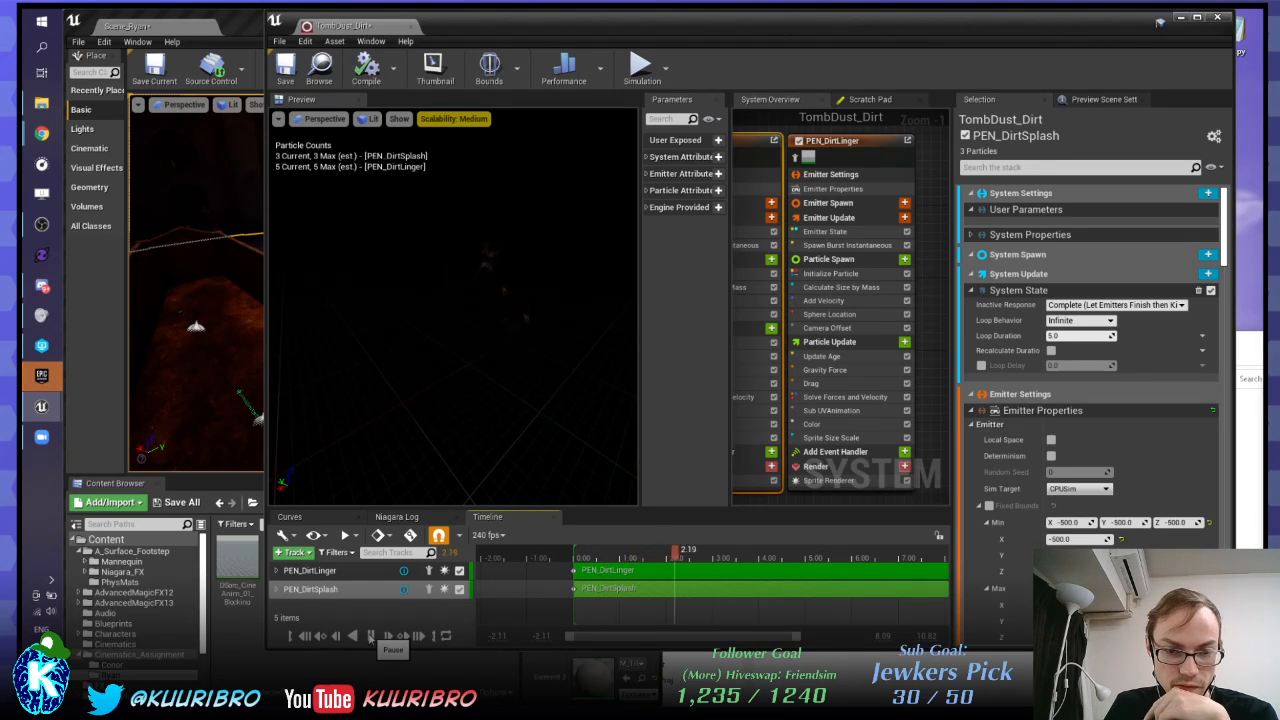
pyautogui.click(370, 636)
pyautogui.click(370, 637)
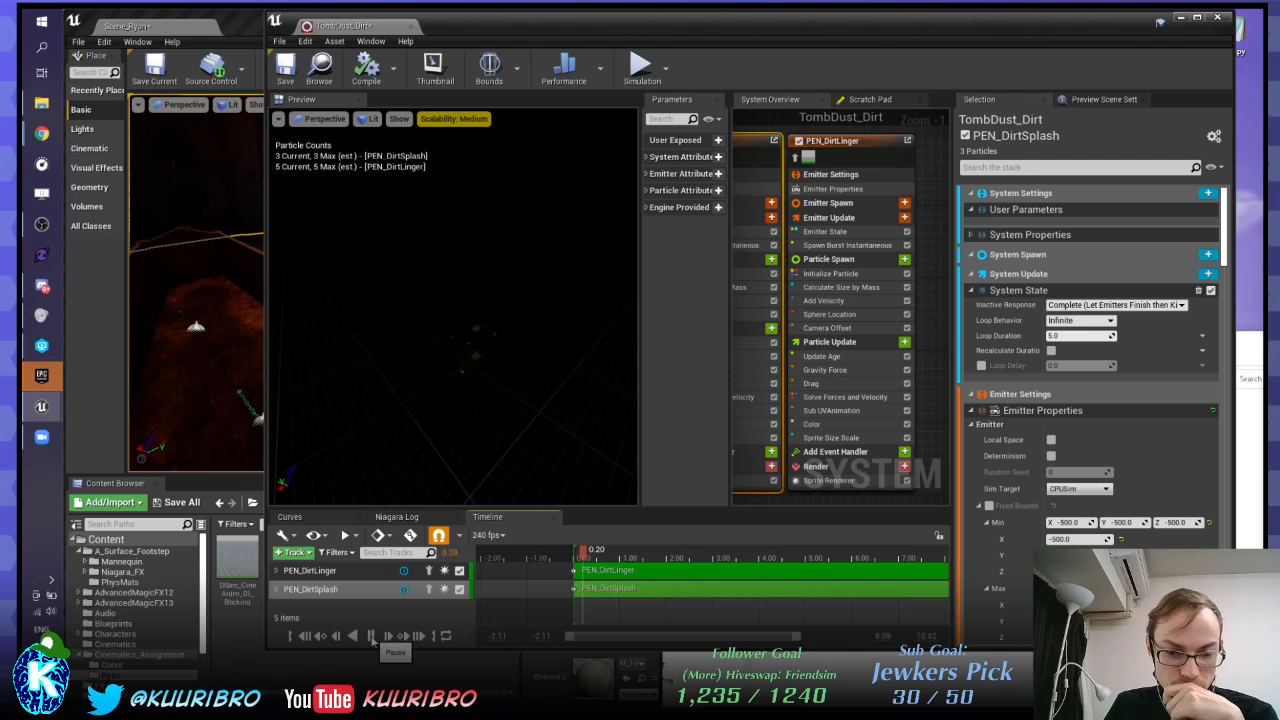
pyautogui.click(368, 640)
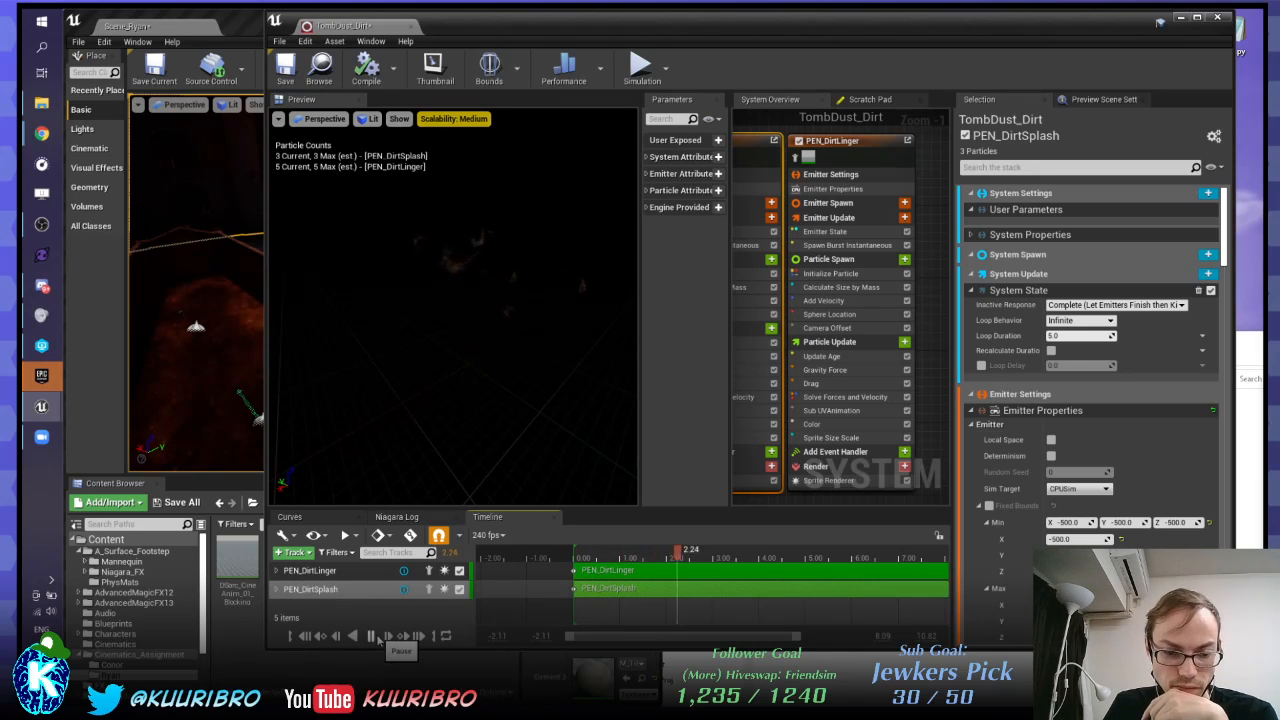
# Step: Examine PEN_DirtSplash's Particle Update modules, including Color, Gravity Force, Drag, Sprite Size Scale and Sub UVAnimation
pyautogui.moveTo(925, 235); pyautogui.dragTo(1053, 259, button='right')
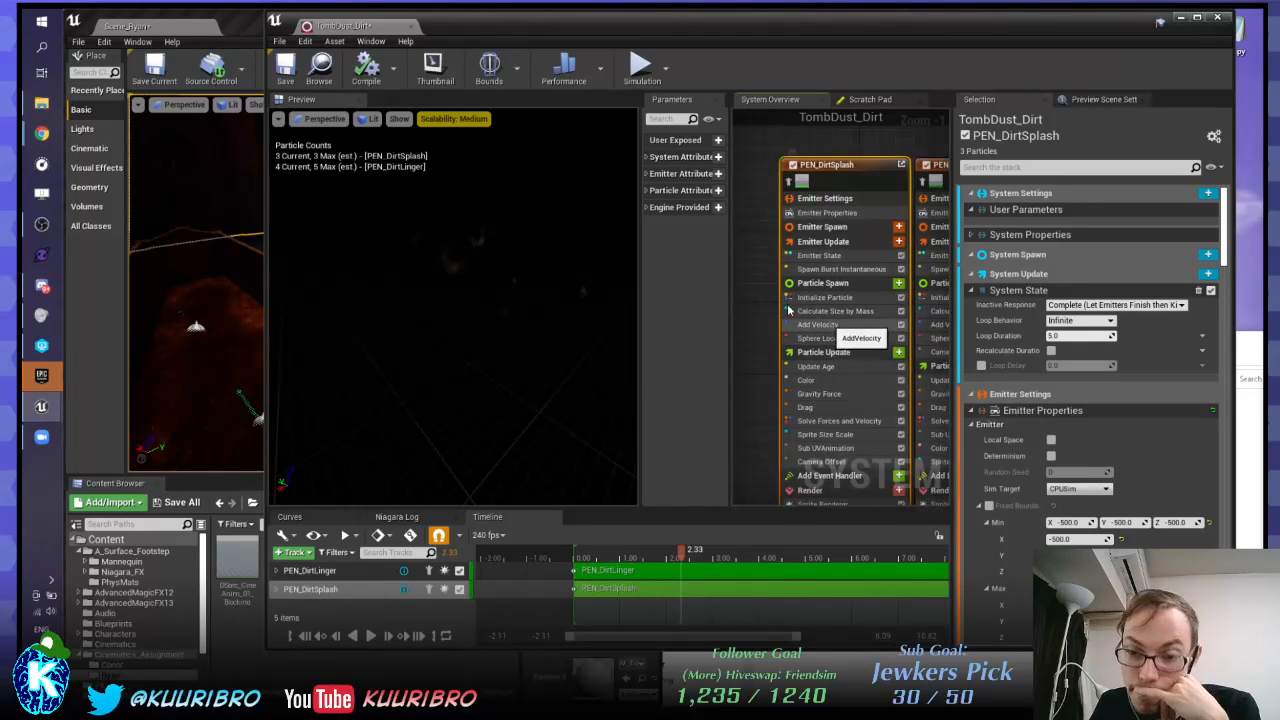
pyautogui.moveTo(742, 292); pyautogui.dragTo(714, 254, button='right')
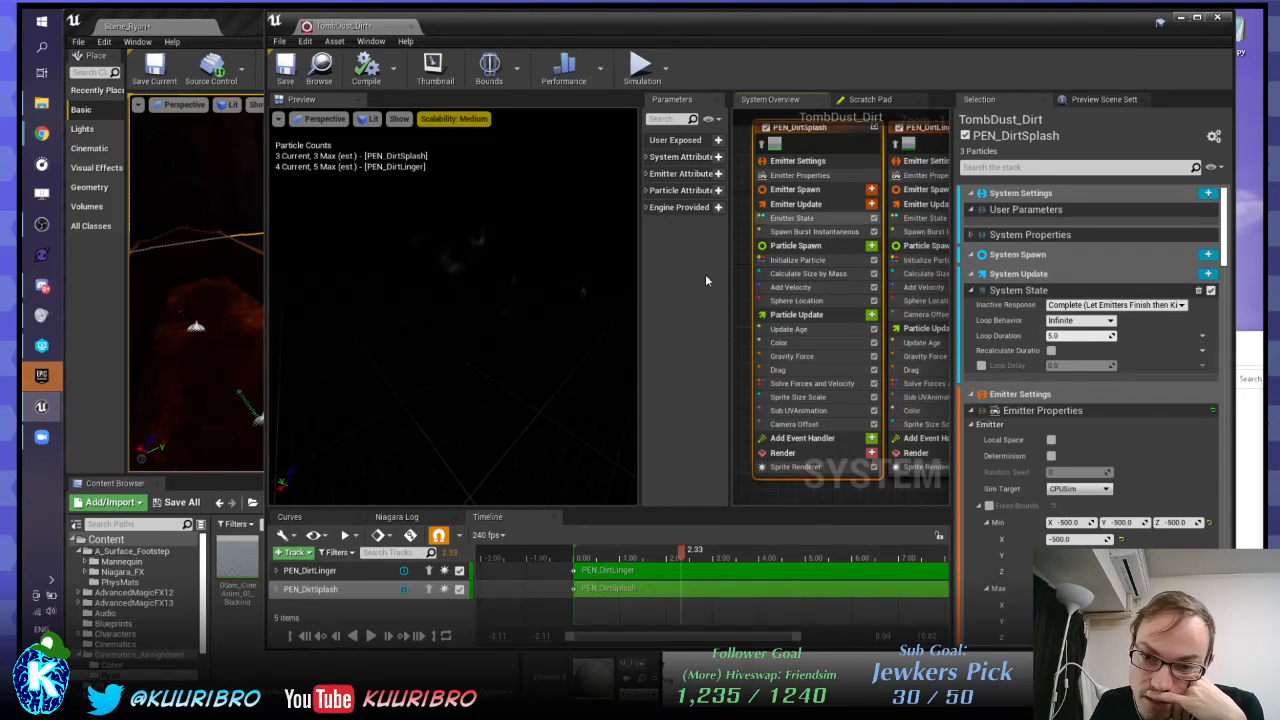
pyautogui.click(786, 329)
pyautogui.click(781, 344)
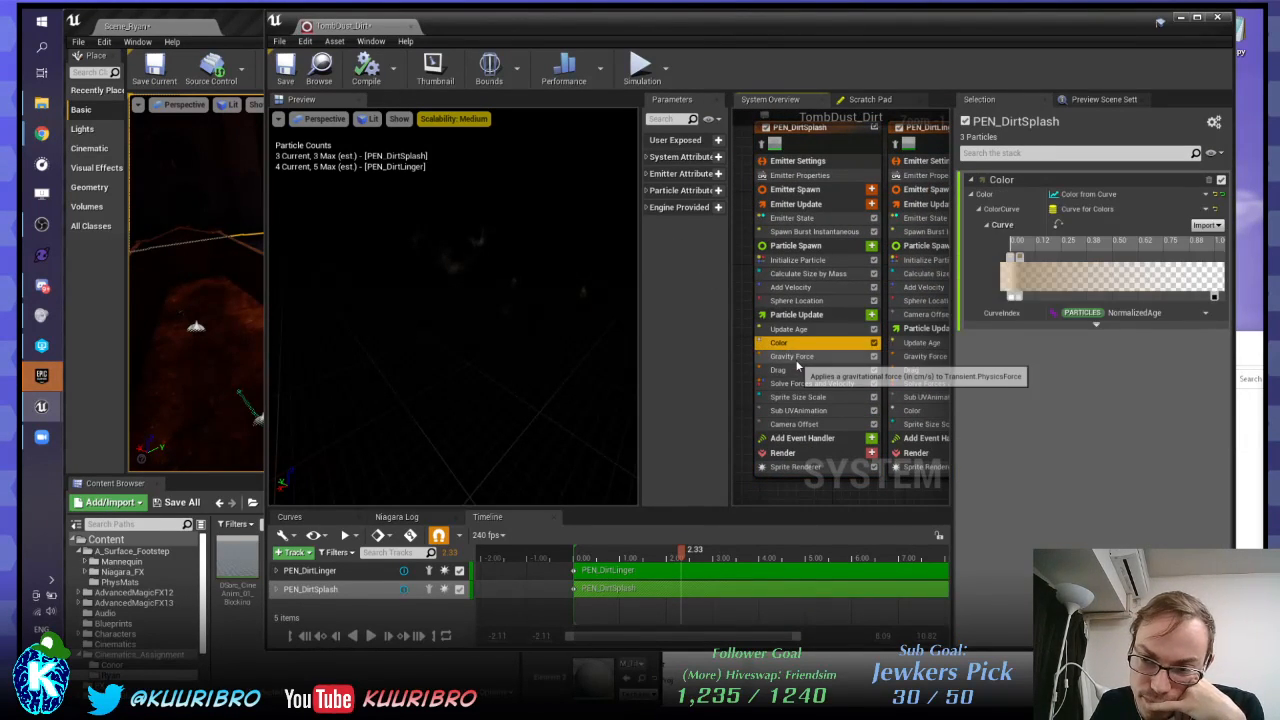
pyautogui.click(790, 356)
pyautogui.click(788, 370)
pyautogui.click(798, 397)
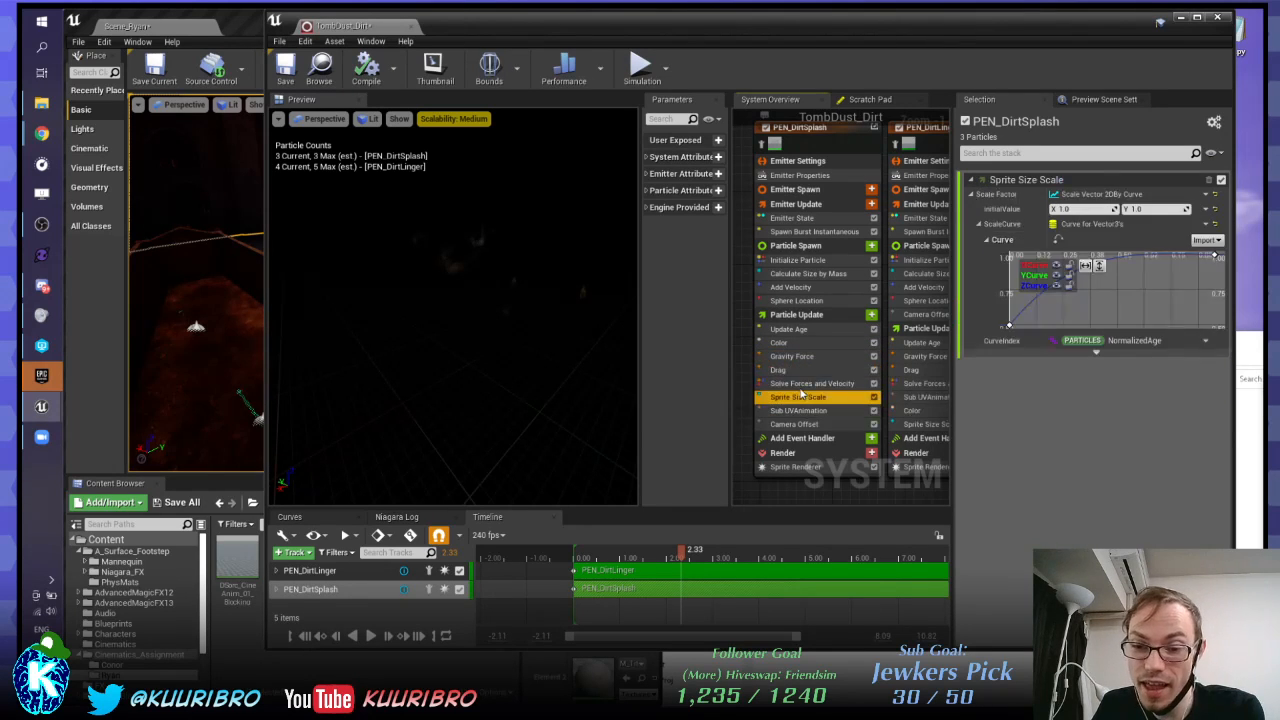
pyautogui.click(800, 383)
pyautogui.click(798, 424)
pyautogui.click(799, 410)
pyautogui.click(801, 398)
pyautogui.click(798, 370)
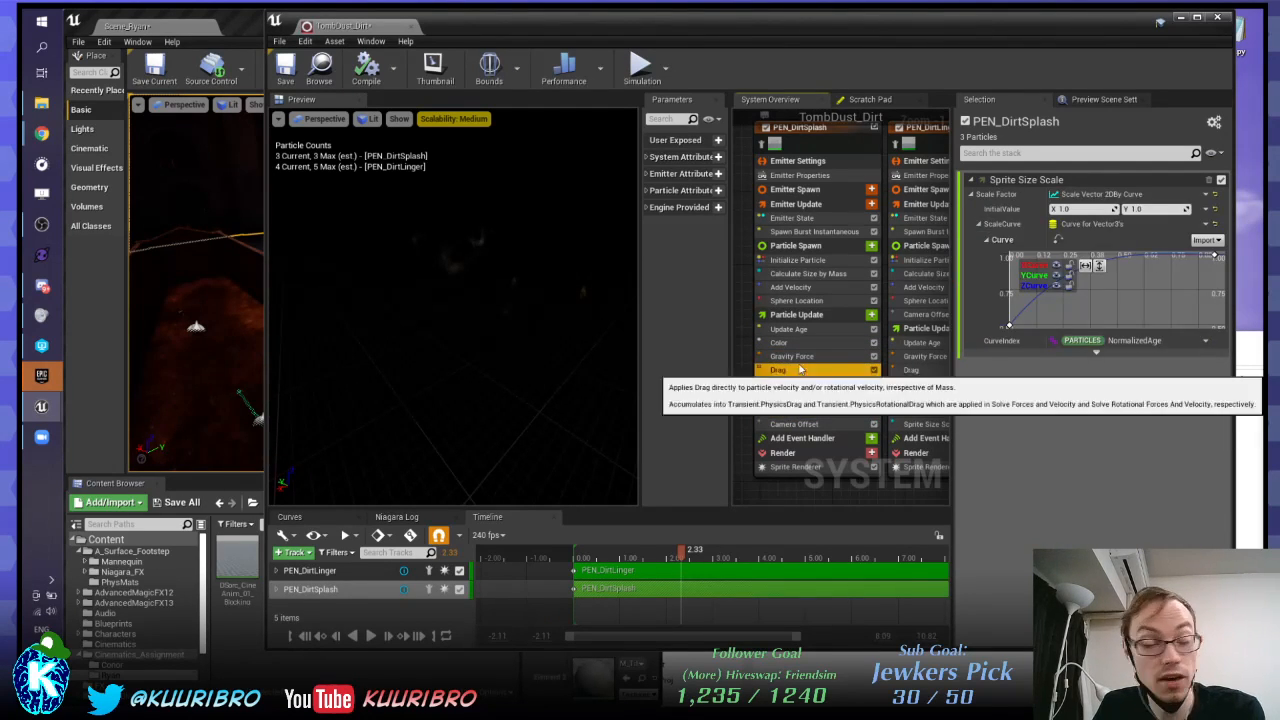
pyautogui.click(794, 343)
pyautogui.click(804, 329)
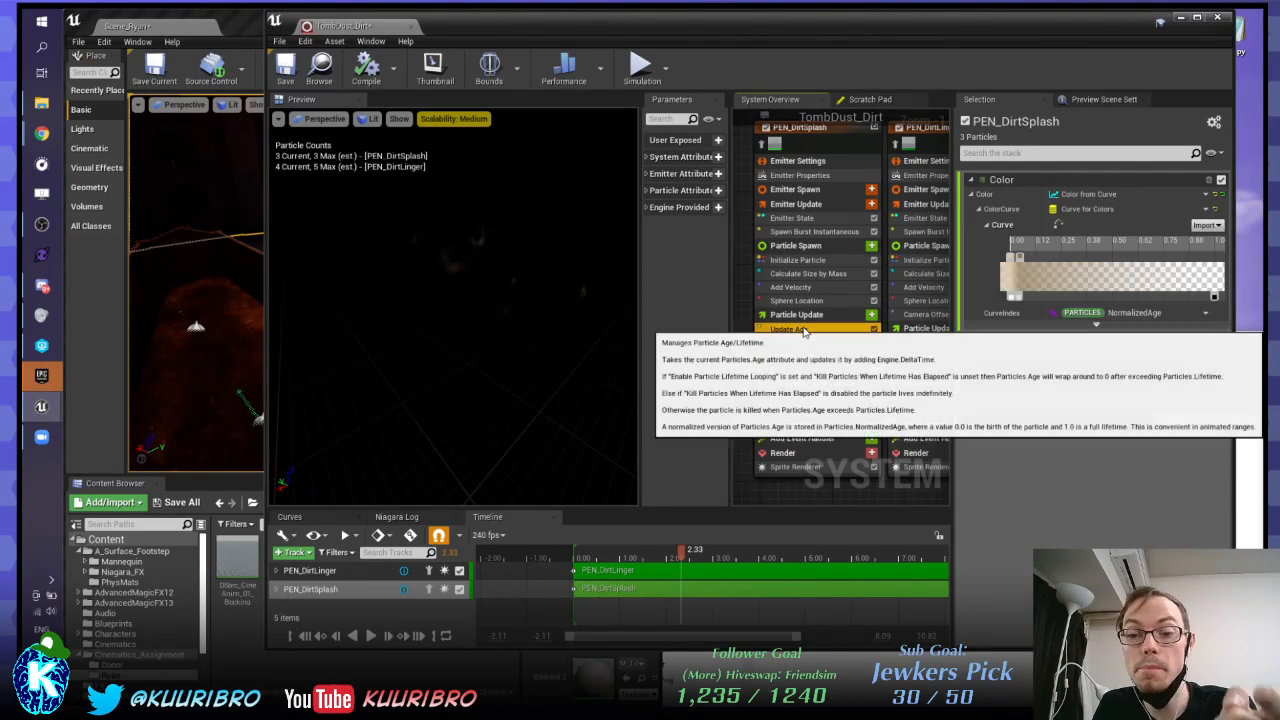
# Step: Examine PEN_DirtSplash's Particle Spawn modules for location, velocity, initialization and size by mass settings
pyautogui.click(800, 300)
pyautogui.click(808, 288)
pyautogui.click(798, 260)
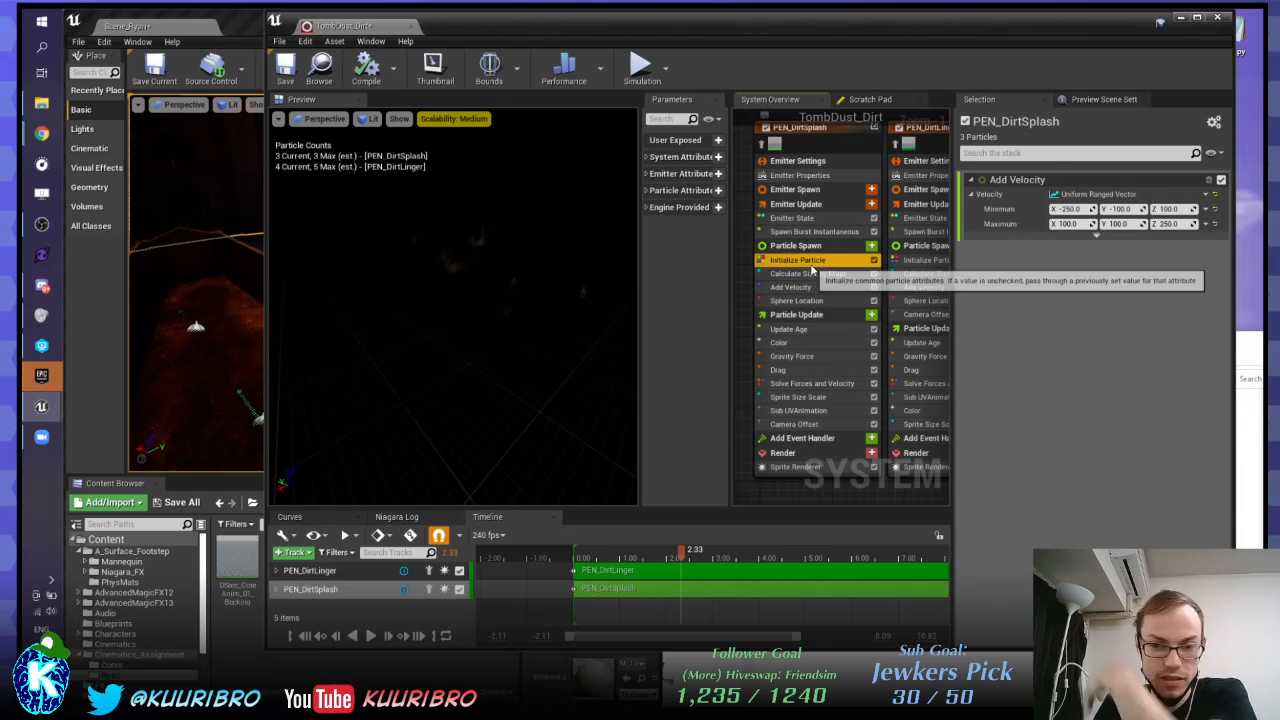
pyautogui.click(815, 274)
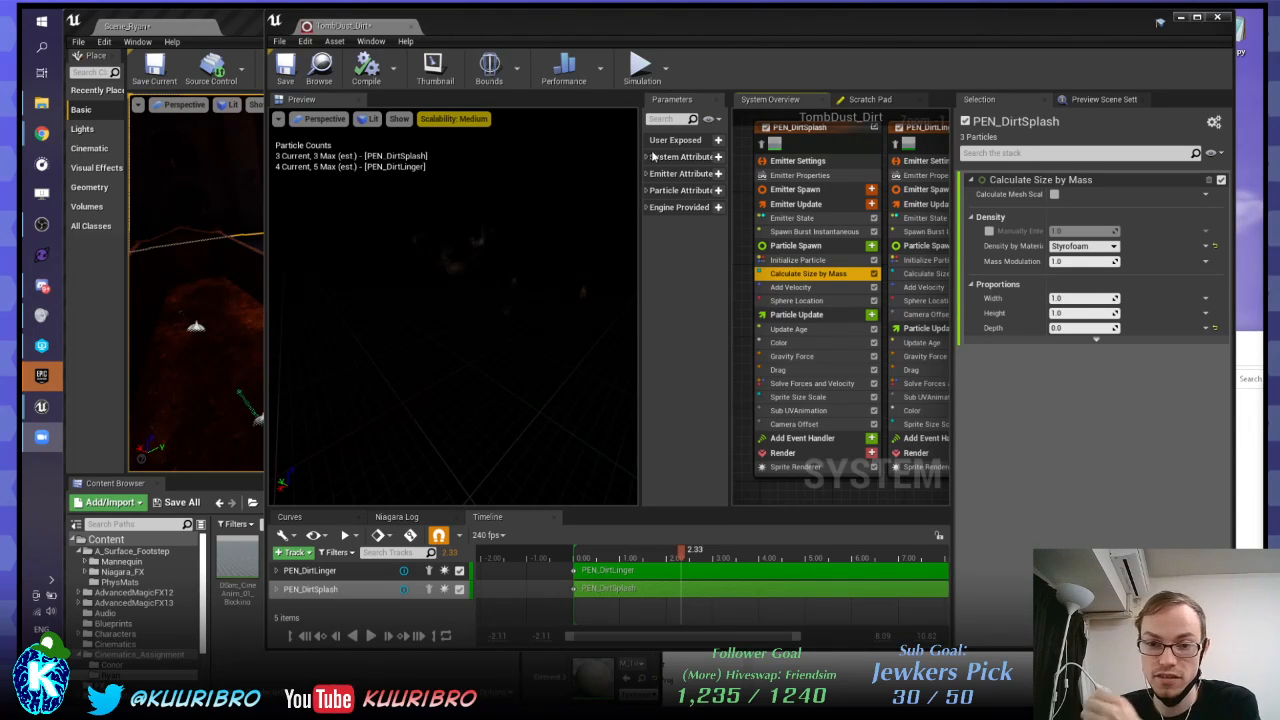
# Step: Compare PEN_DirtLinger's Calculate Size by Mass settings with those of PEN_DirtSplash
pyautogui.moveTo(746, 249); pyautogui.dragTo(744, 297, button='right')
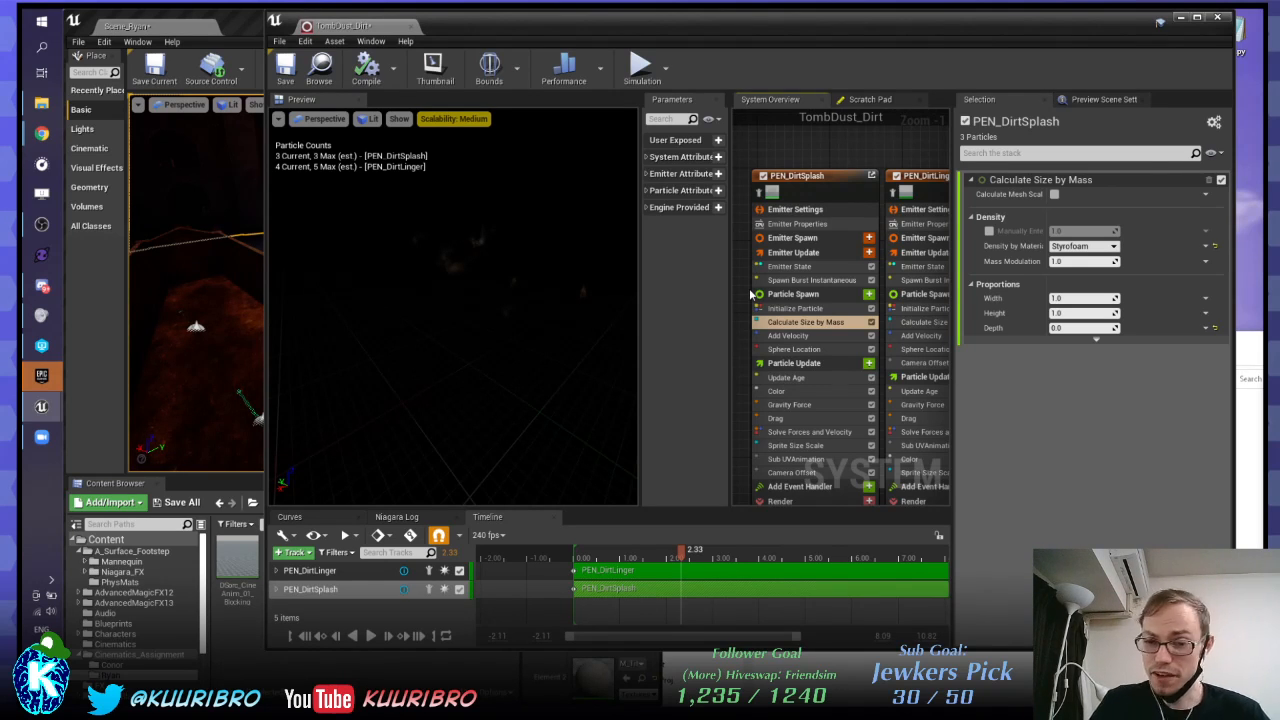
pyautogui.moveTo(874, 166); pyautogui.dragTo(797, 120, button='right')
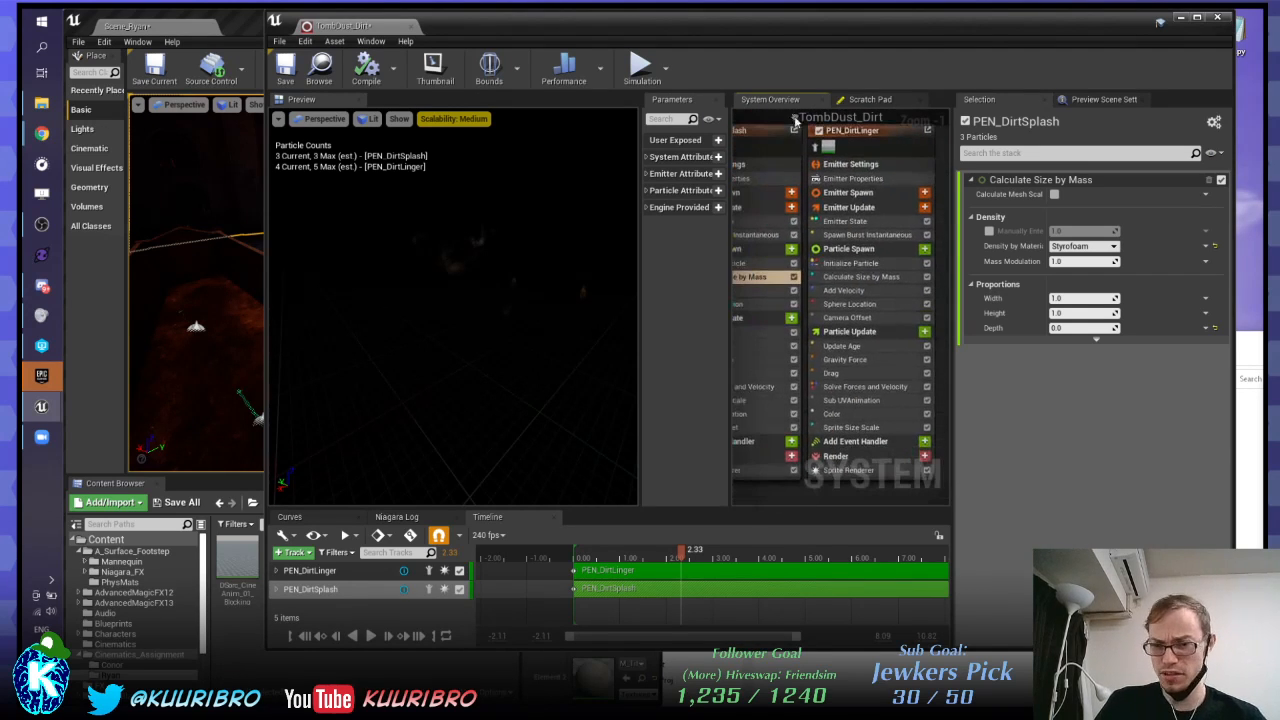
pyautogui.moveTo(942, 178); pyautogui.dragTo(935, 189, button='right')
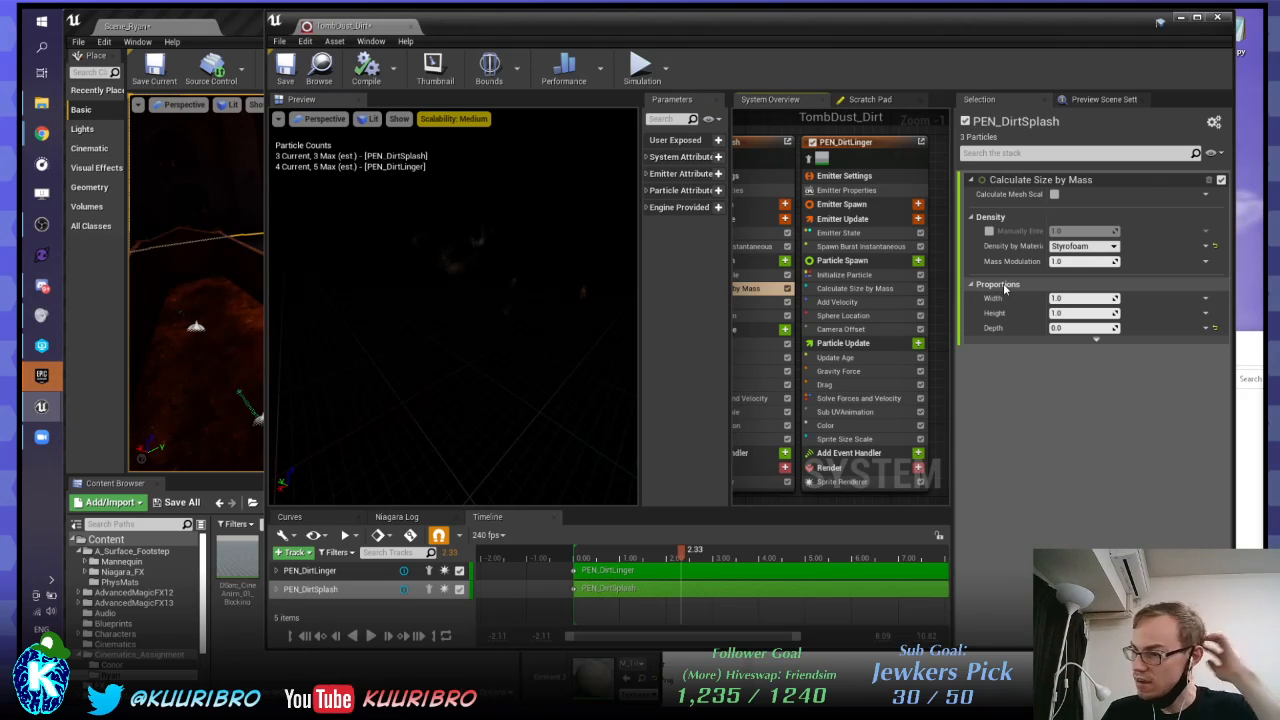
pyautogui.moveTo(941, 272); pyautogui.dragTo(934, 285, button='right')
pyautogui.click(853, 287)
pyautogui.click(848, 301)
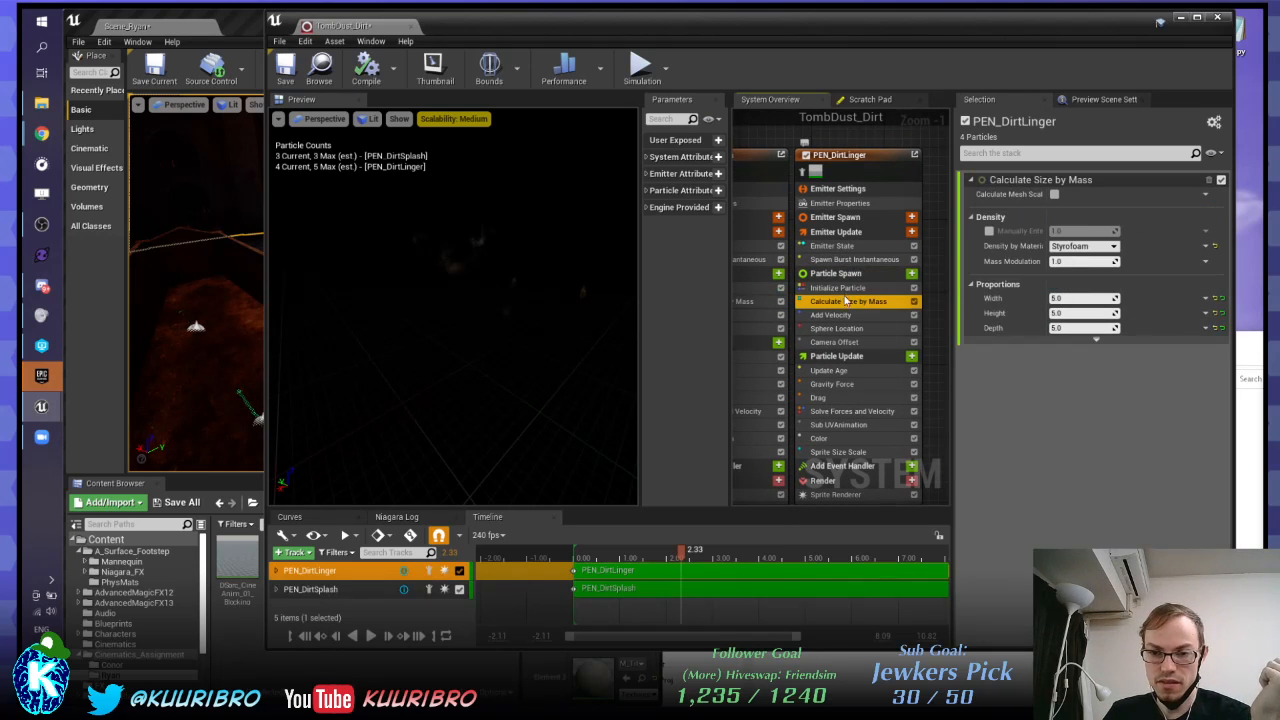
# Step: Search the available Particle Spawn modules for PEN_DirtLinger with the term "size"
pyautogui.click(911, 273)
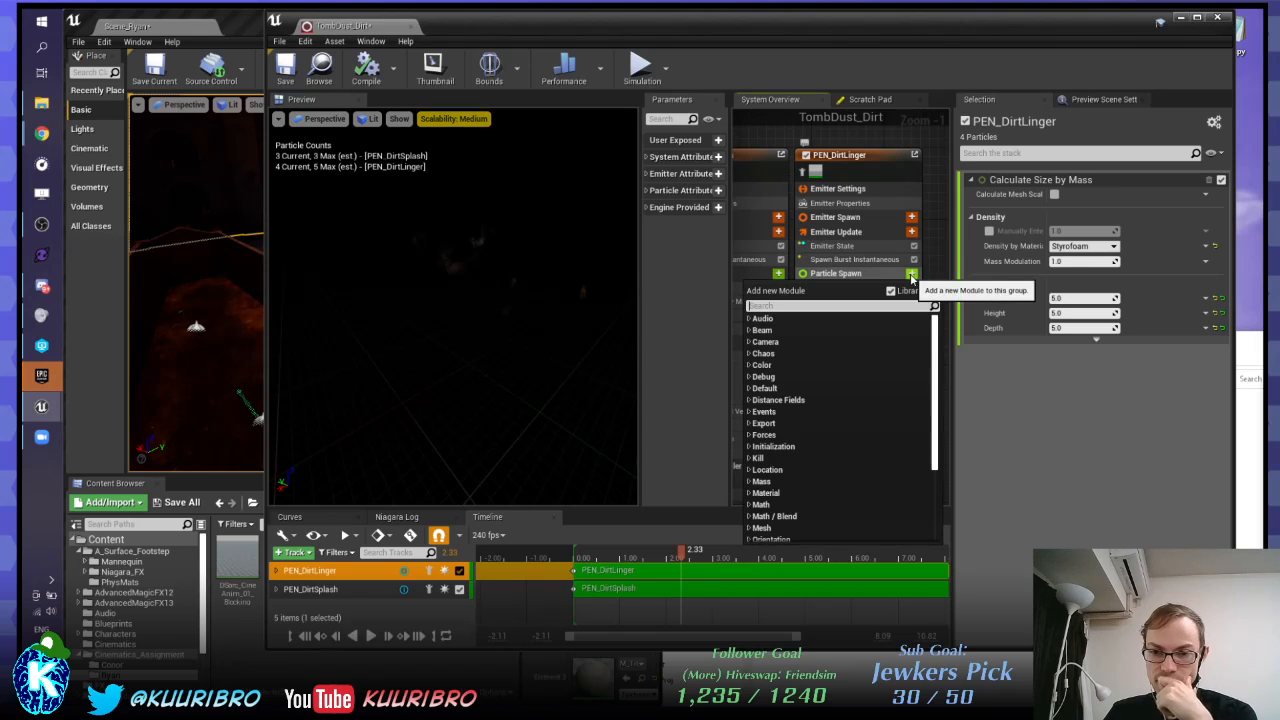
pyautogui.write('size')
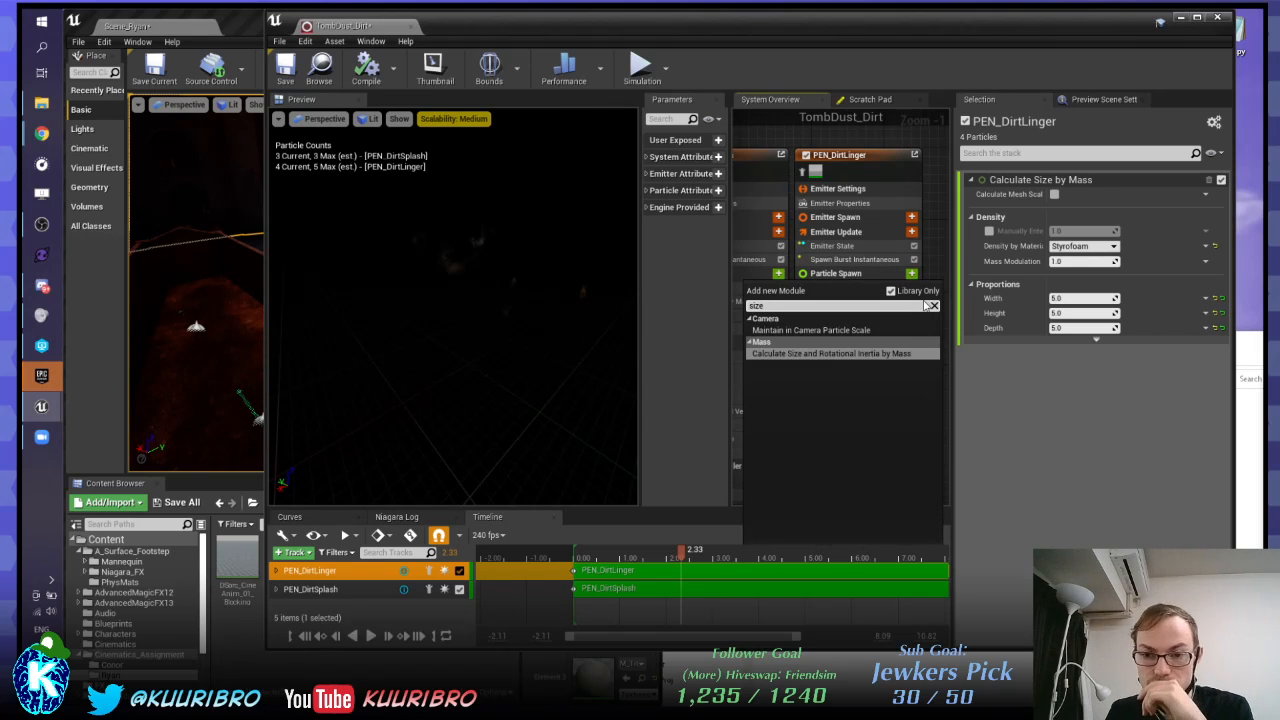
pyautogui.press('Up')
pyautogui.press('Down')
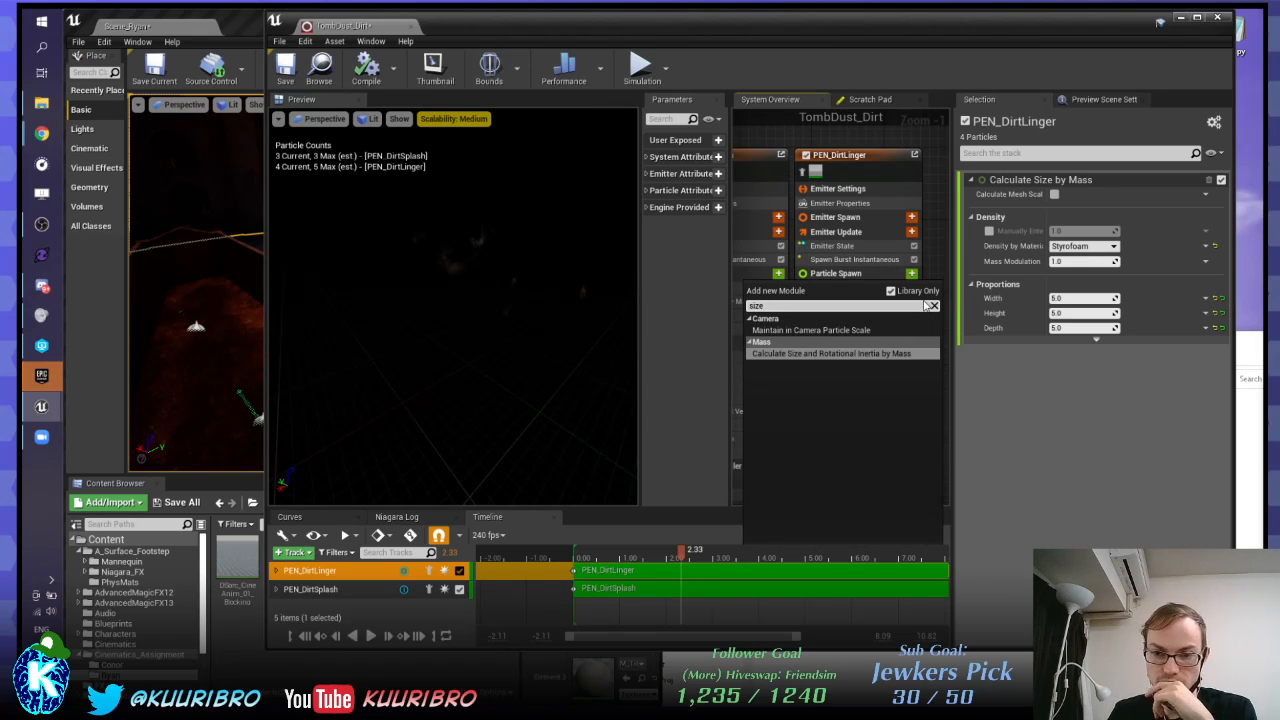
pyautogui.click(927, 168)
# Step: Enable Sprite Size at 50 by 50 in PEN_DirtLinger's Initialize Particle module and replay the simulation
pyautogui.moveTo(936, 192); pyautogui.dragTo(922, 198, button='right')
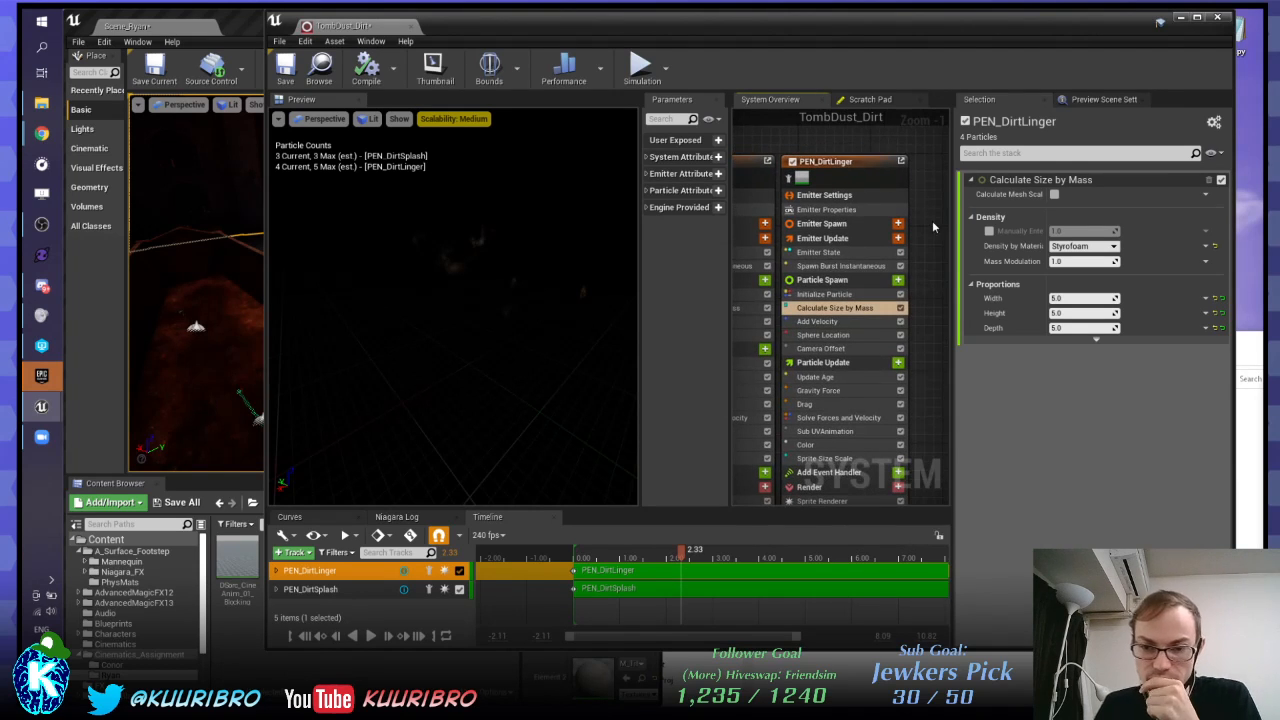
pyautogui.click(850, 296)
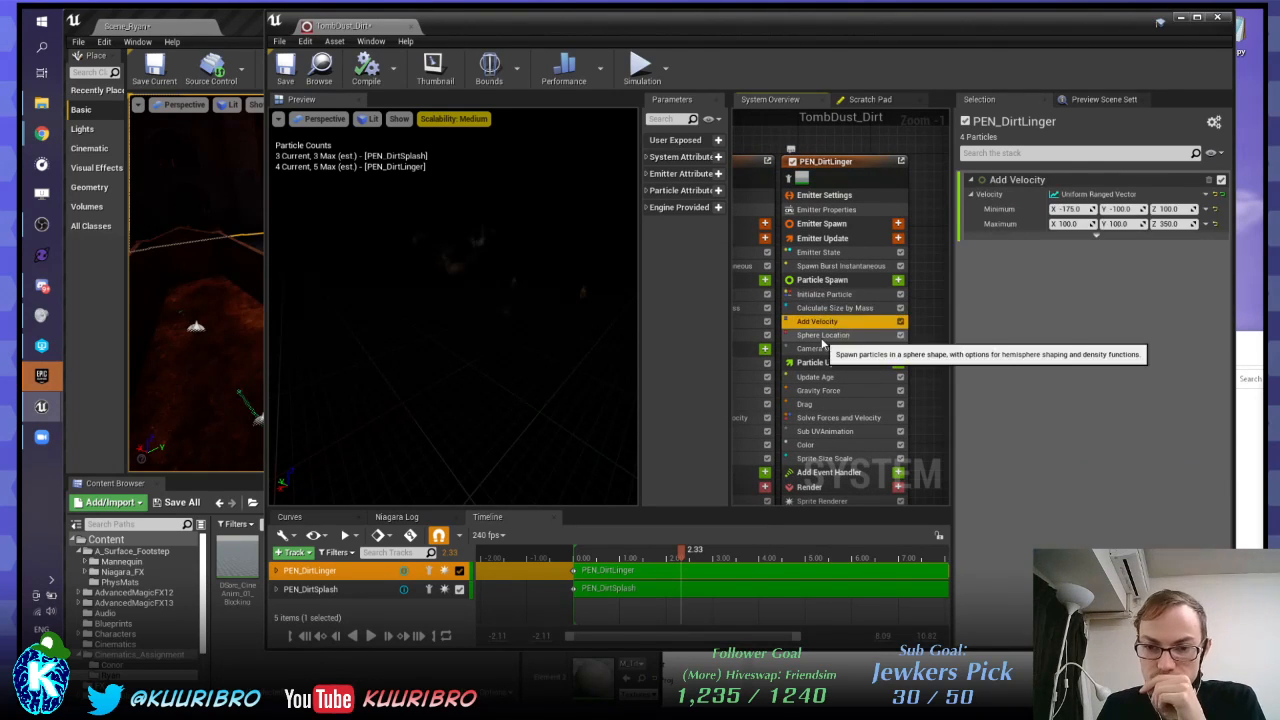
pyautogui.click(822, 335)
pyautogui.click(820, 348)
pyautogui.click(840, 280)
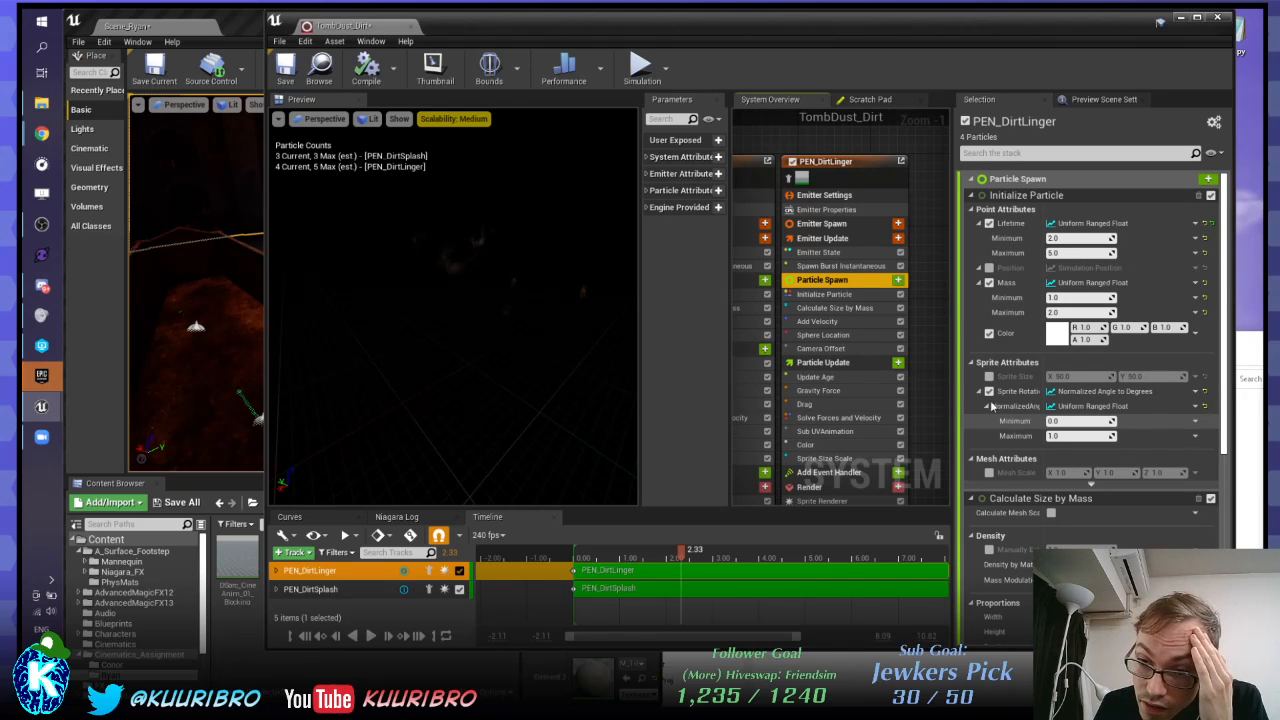
pyautogui.click(990, 376)
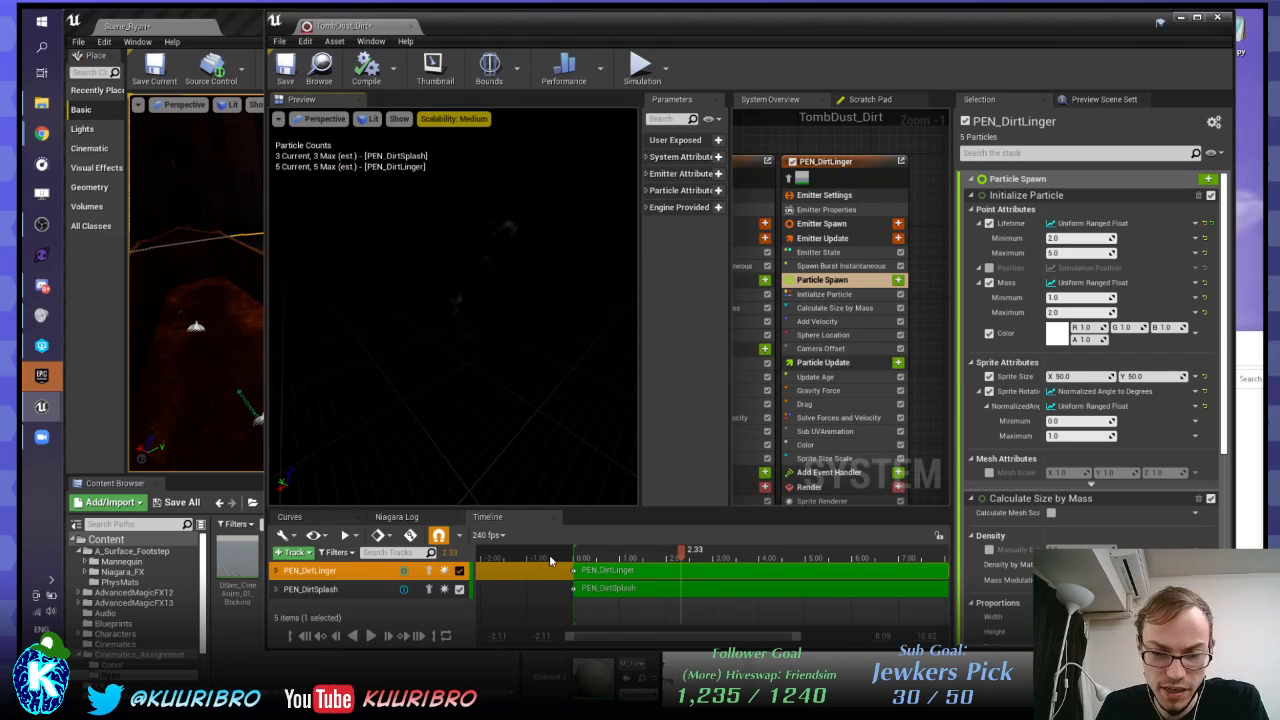
pyautogui.click(371, 641)
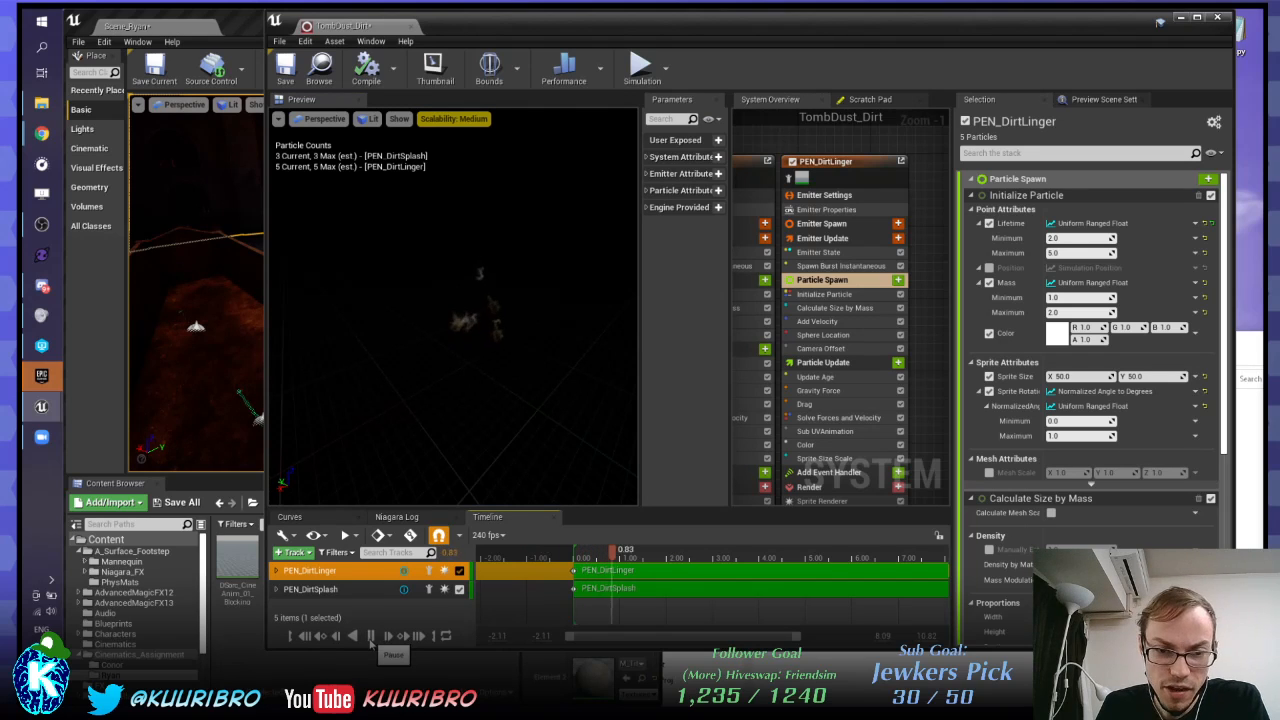
pyautogui.click(371, 641)
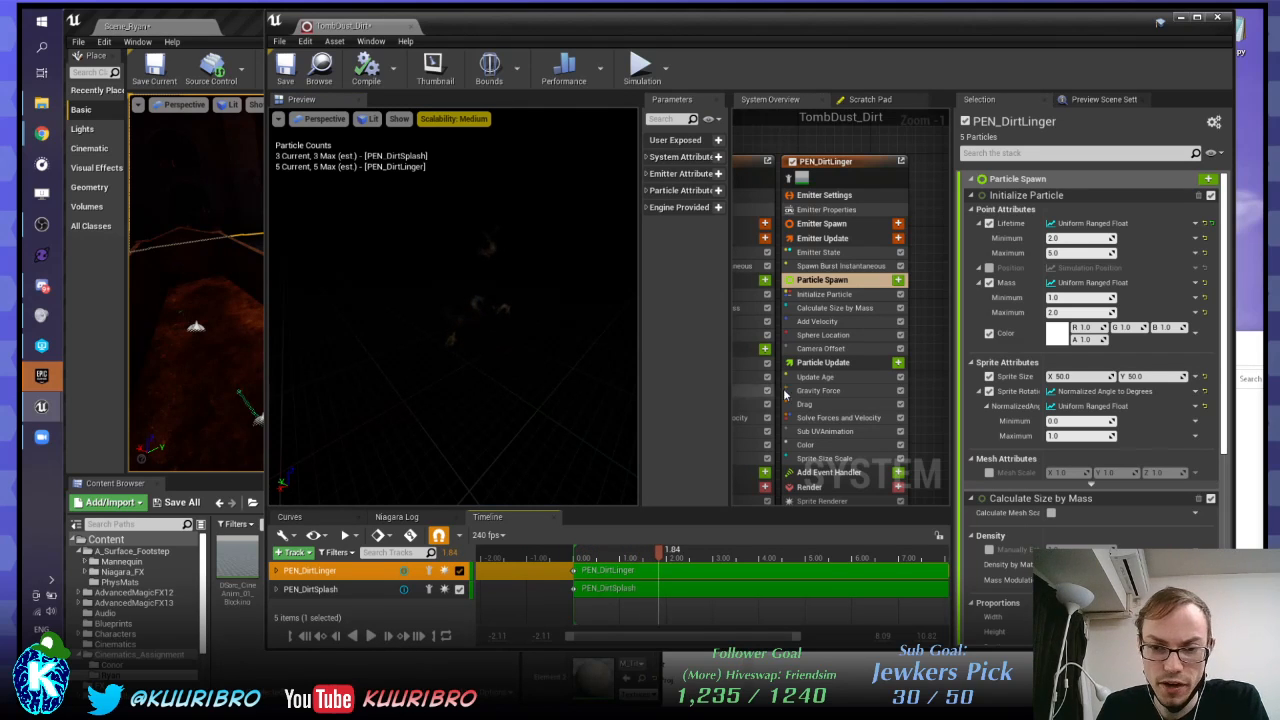
# Step: Disable PEN_DirtLinger's Calculate Size by Mass module and replay the simulation to compare particle sizes
pyautogui.click(900, 308)
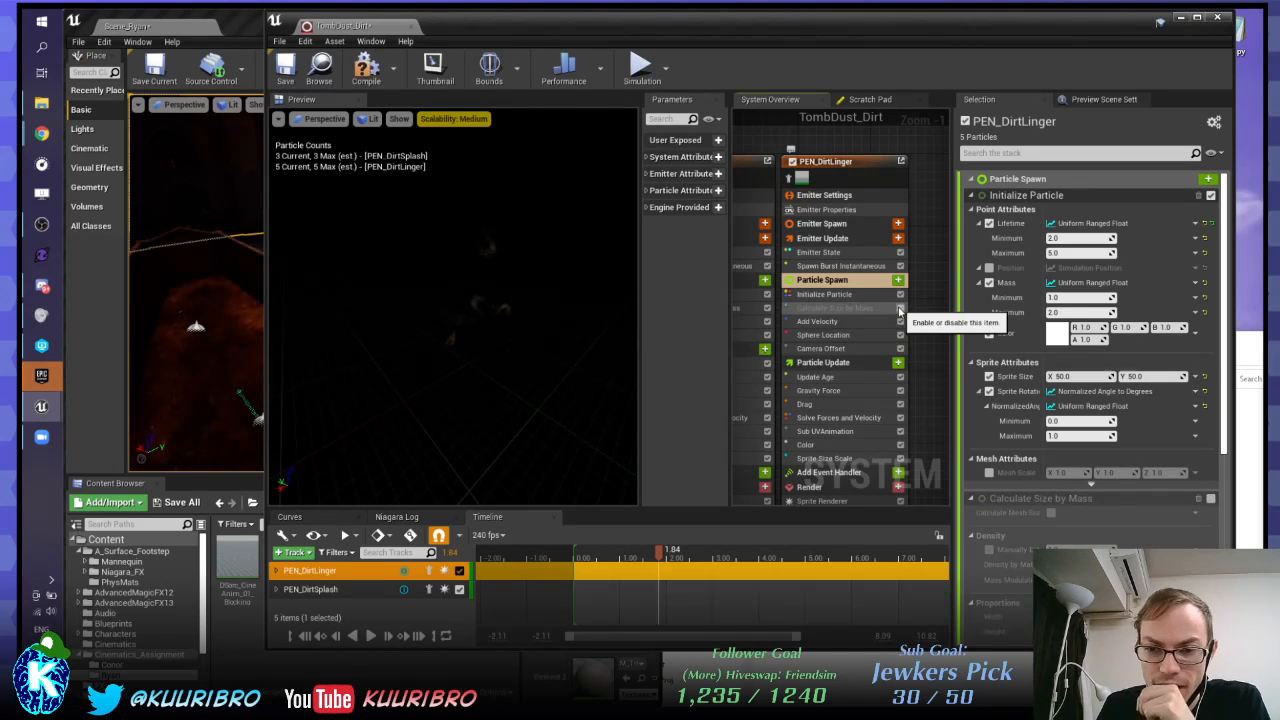
pyautogui.click(371, 636)
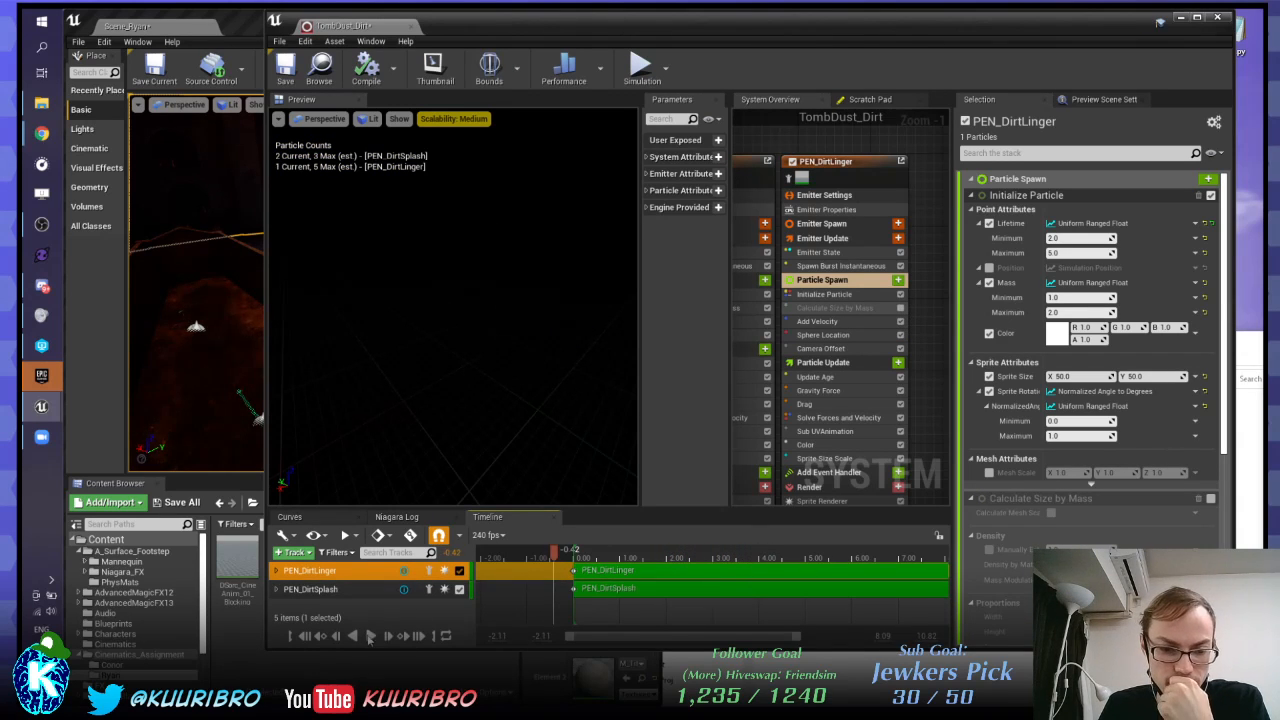
pyautogui.click(371, 636)
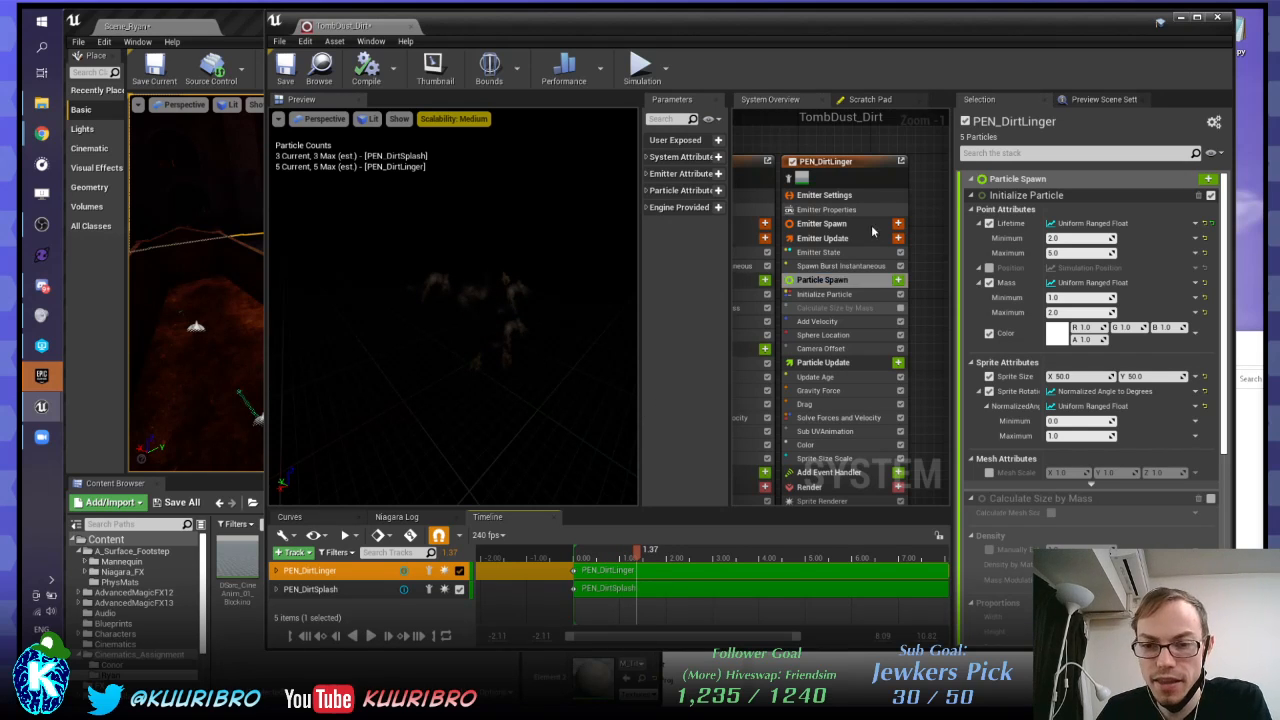
# Step: Re-enable Calculate Size by Mass, set its width, height and depth to 50, and replay the simulation
pyautogui.click(842, 309)
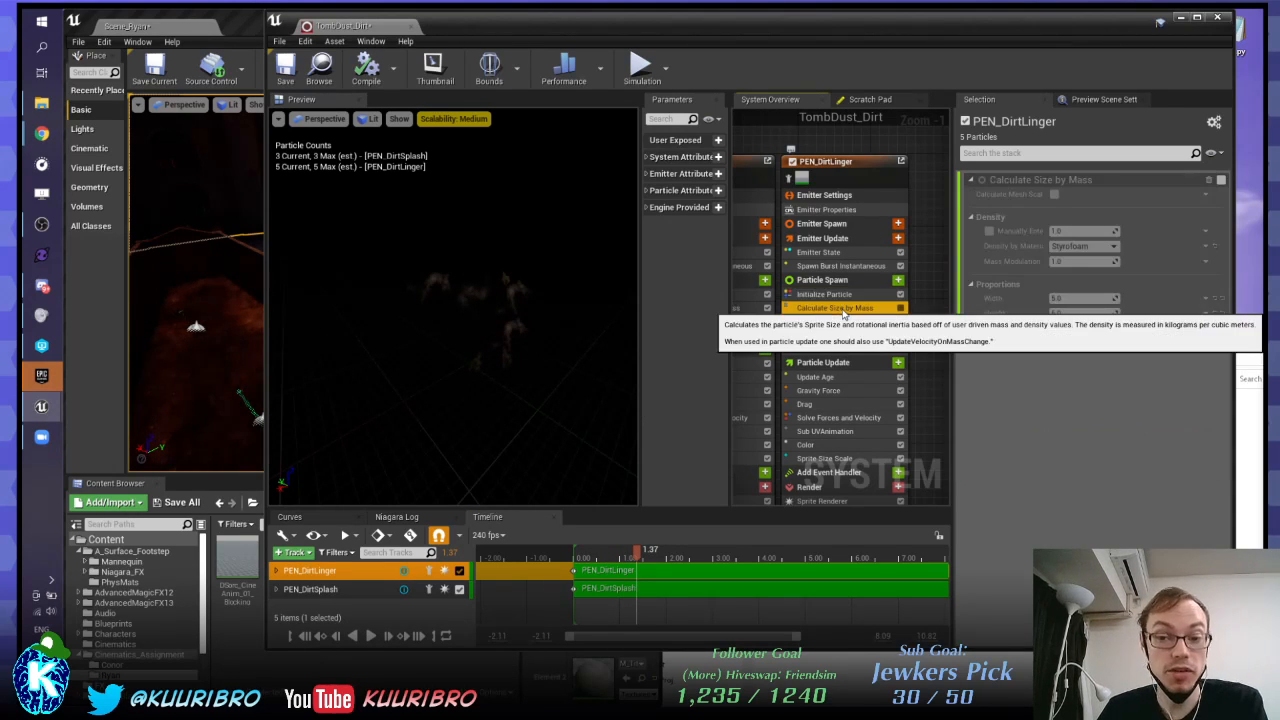
pyautogui.click(900, 308)
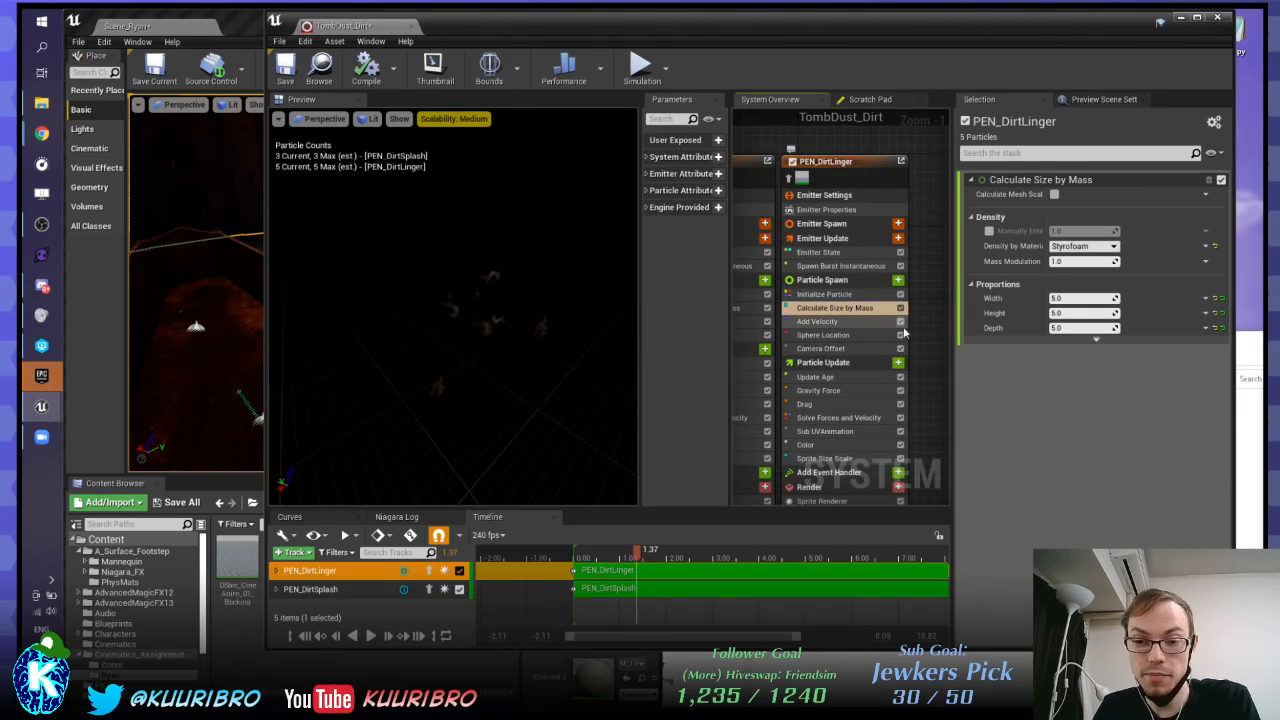
pyautogui.click(1097, 302)
pyautogui.write('50')
pyautogui.press('Tab')
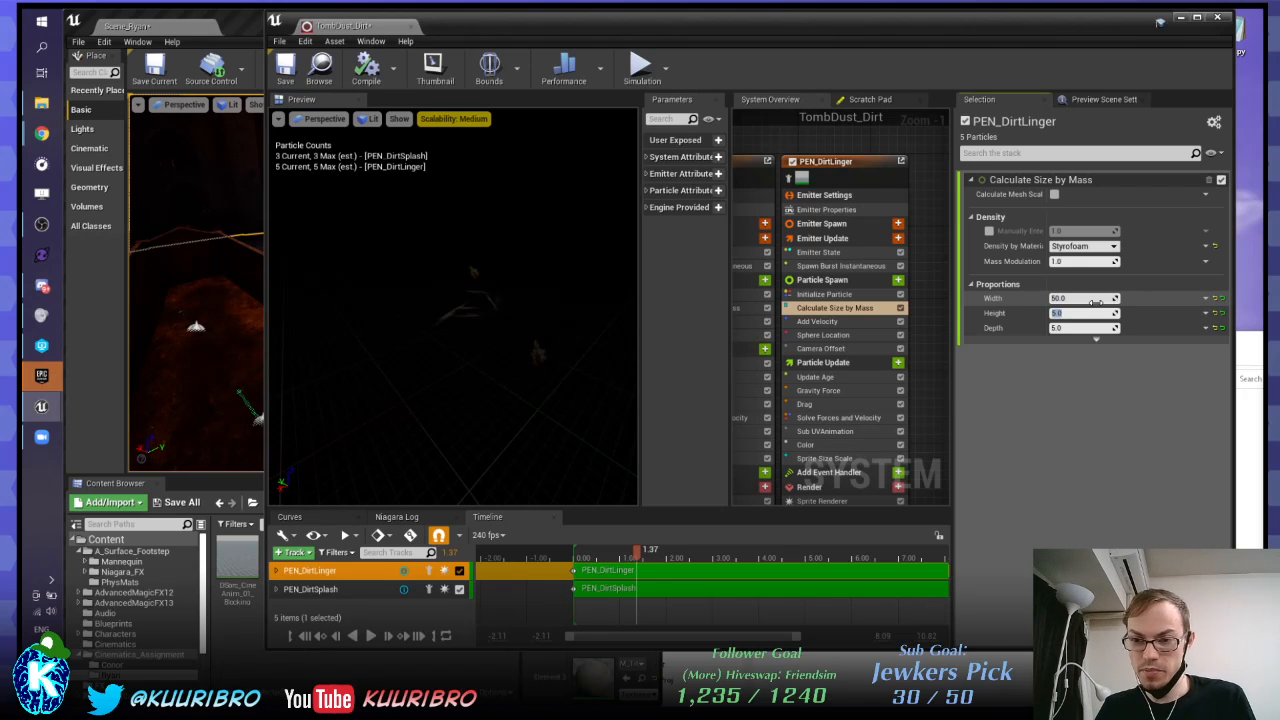
pyautogui.write('50')
pyautogui.press('Return')
pyautogui.press('Return')
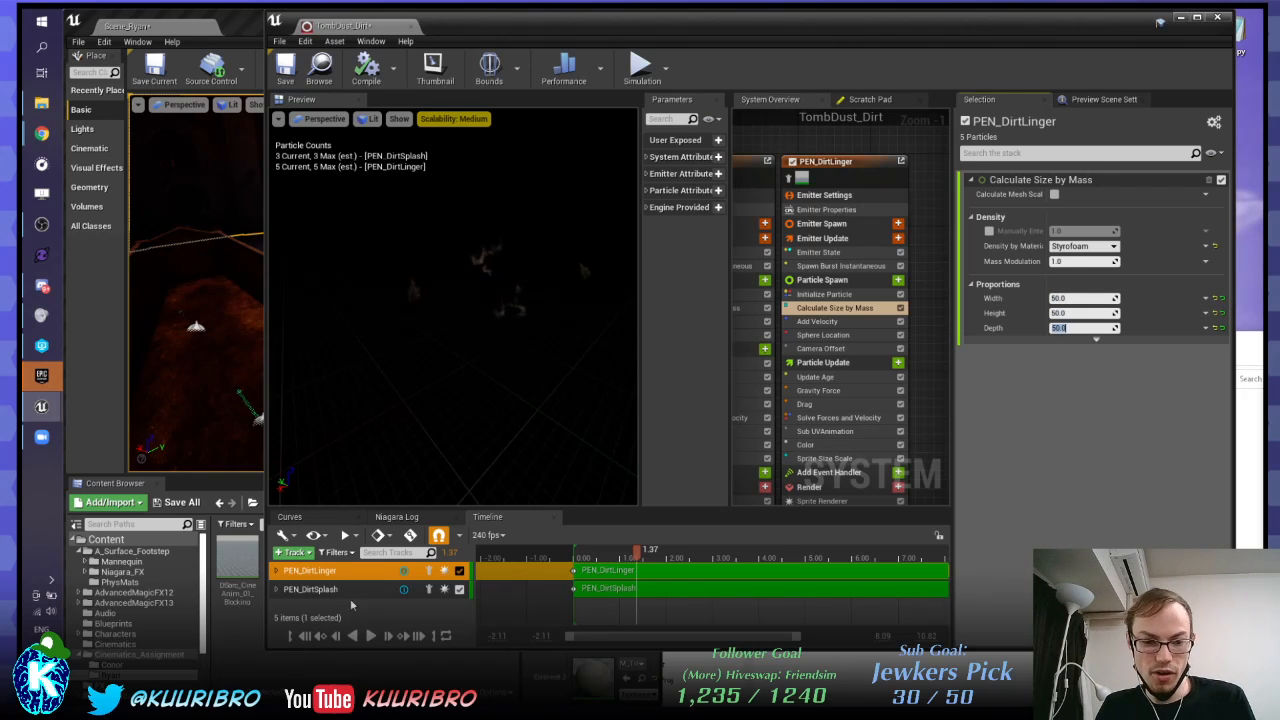
pyautogui.click(372, 636)
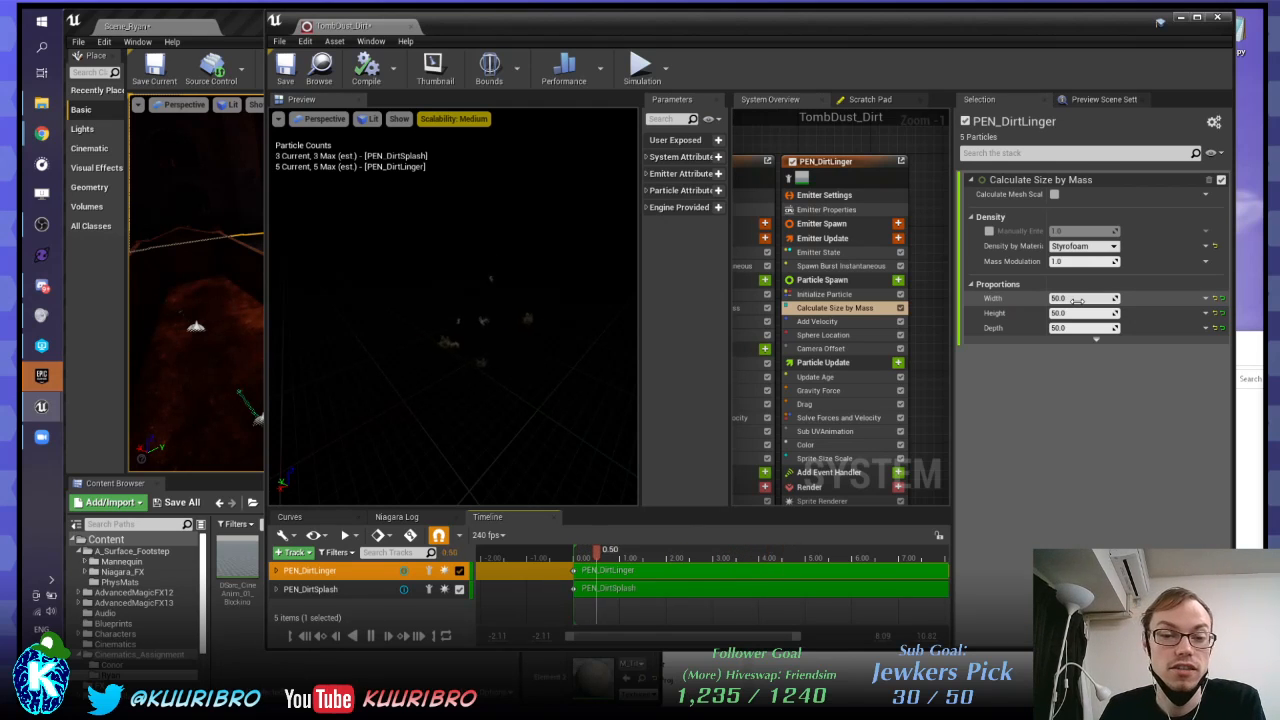
# Step: Try Rock as the Calculate Size by Mass density material, and return it to Styrofoam
pyautogui.click(1066, 247)
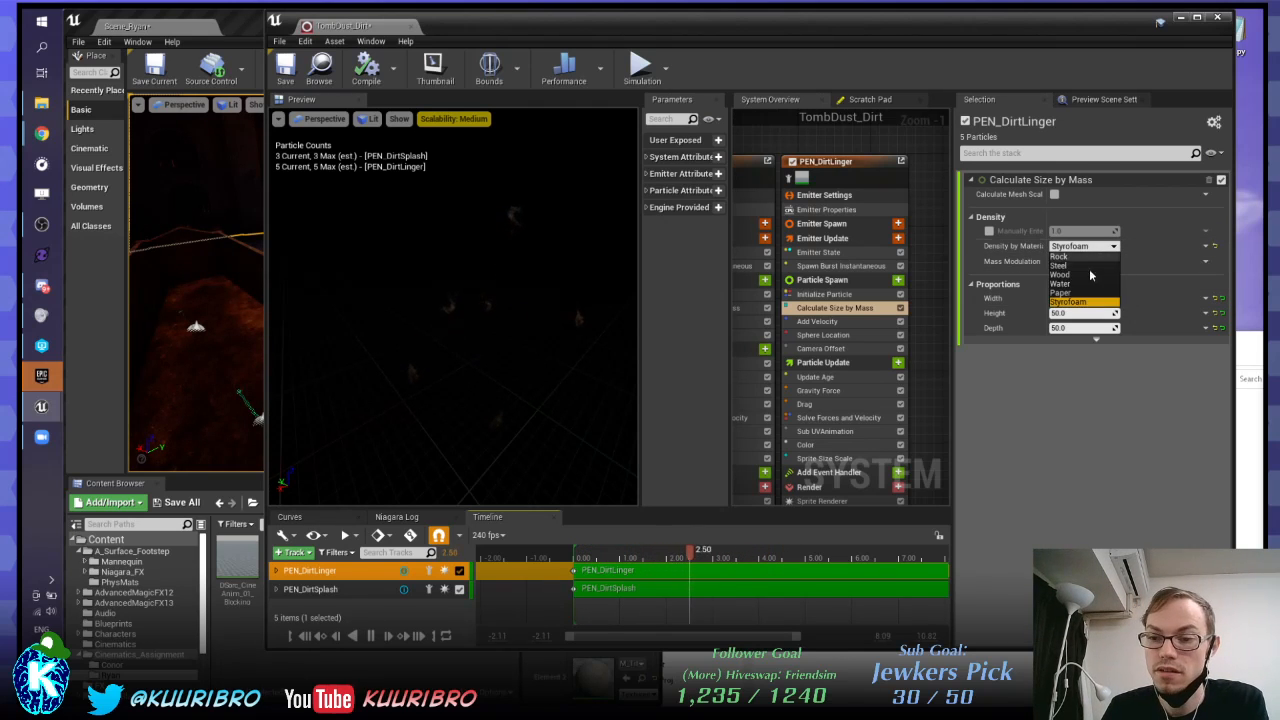
pyautogui.click(1069, 259)
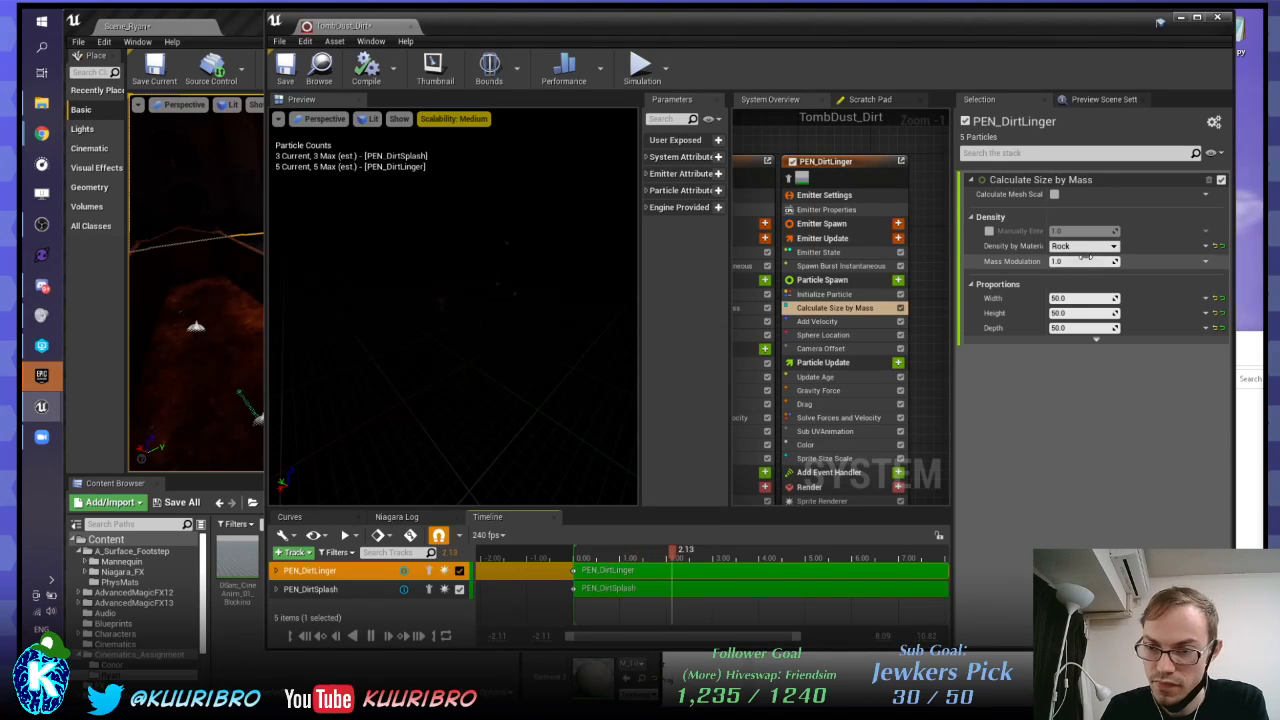
pyautogui.click(1084, 246)
pyautogui.click(1070, 298)
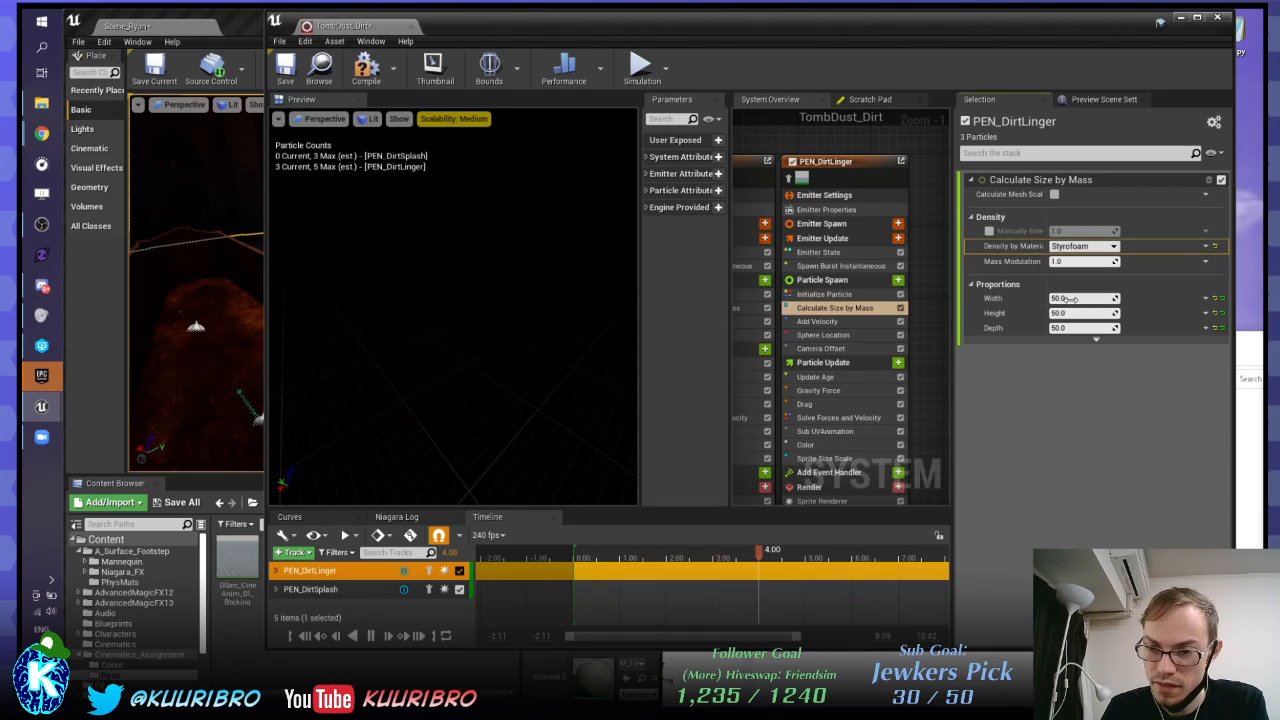
# Step: Set the Calculate Size by Mass width, height and depth to 5
pyautogui.click(1068, 298)
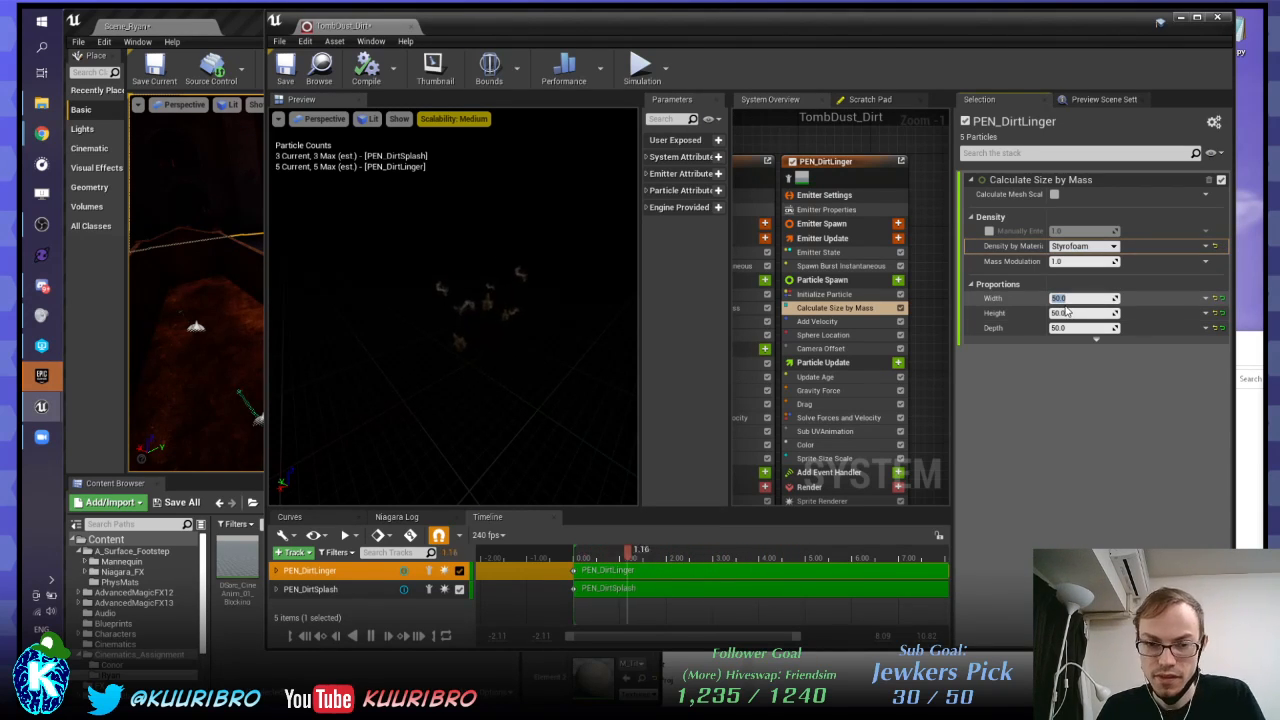
pyautogui.write('5')
pyautogui.press('Tab')
pyautogui.write('5')
pyautogui.press('Tab')
pyautogui.write('5')
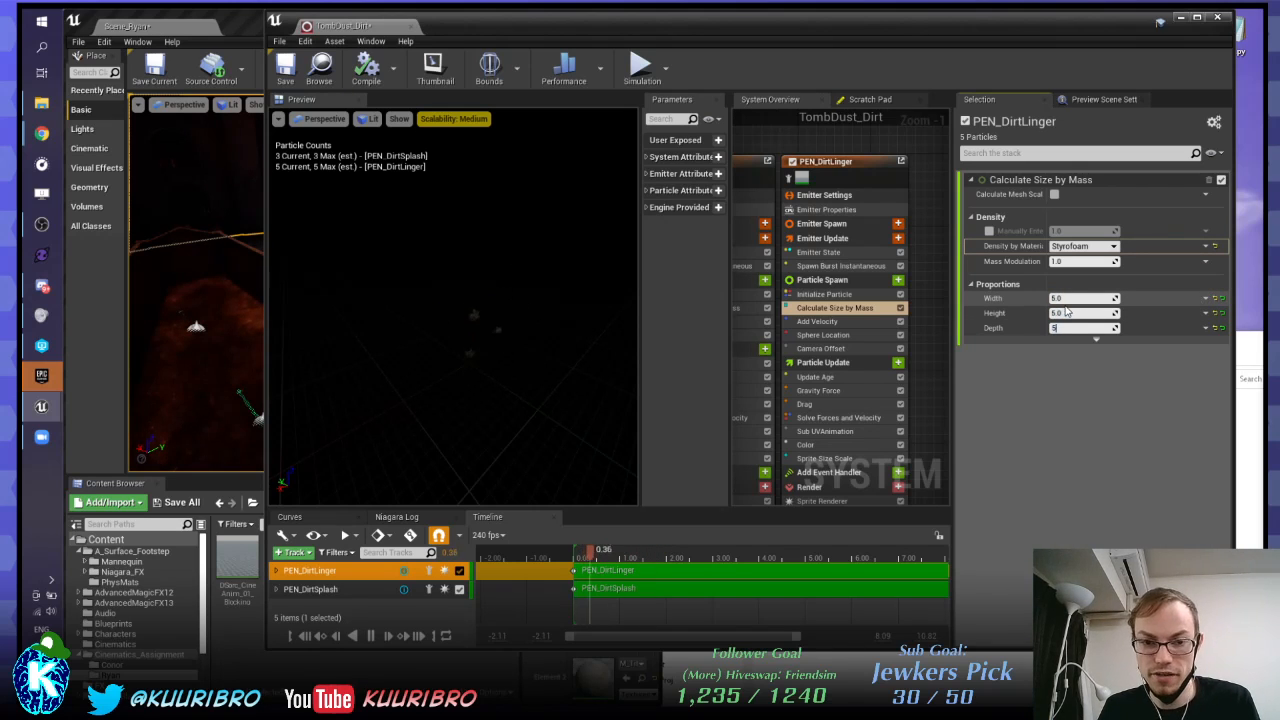
pyautogui.press('Return')
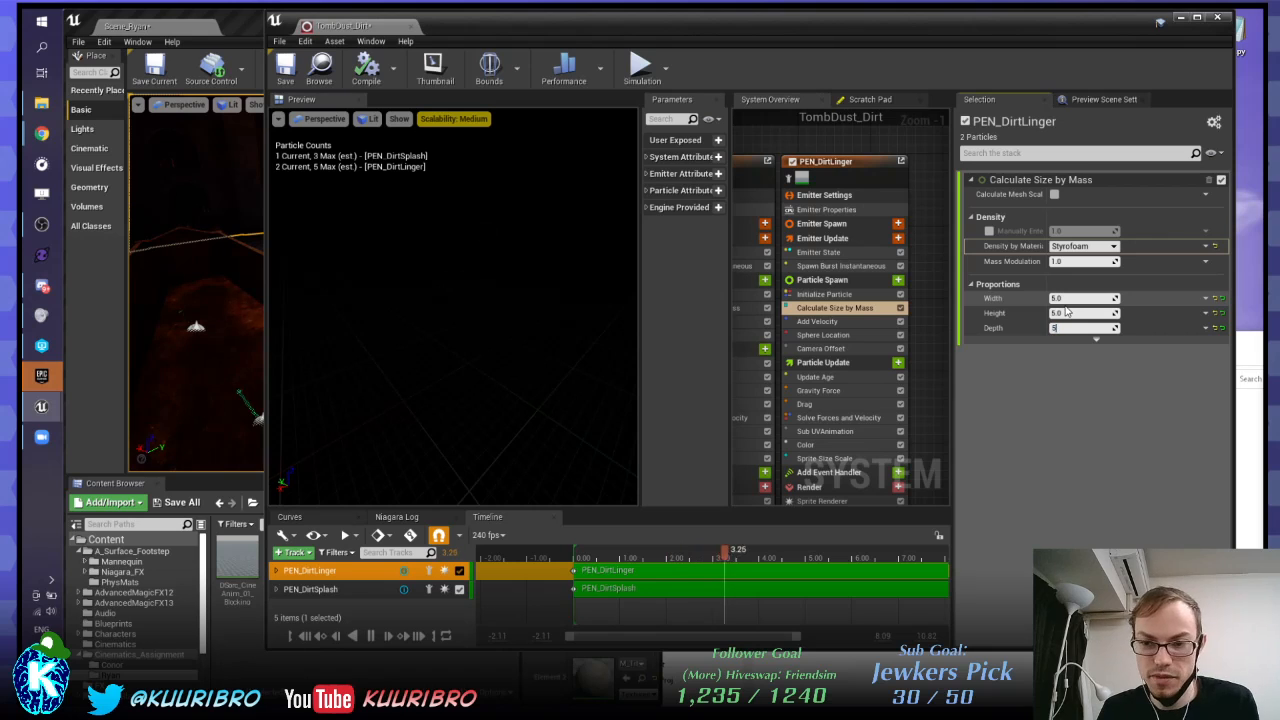
# Step: Undo the last width, height and depth changes in Calculate Size by Mass
pyautogui.click(1032, 463)
pyautogui.hotkey('ctrl', 'z')
pyautogui.hotkey('ctrl', 'z')
pyautogui.hotkey('ctrl', 'z')
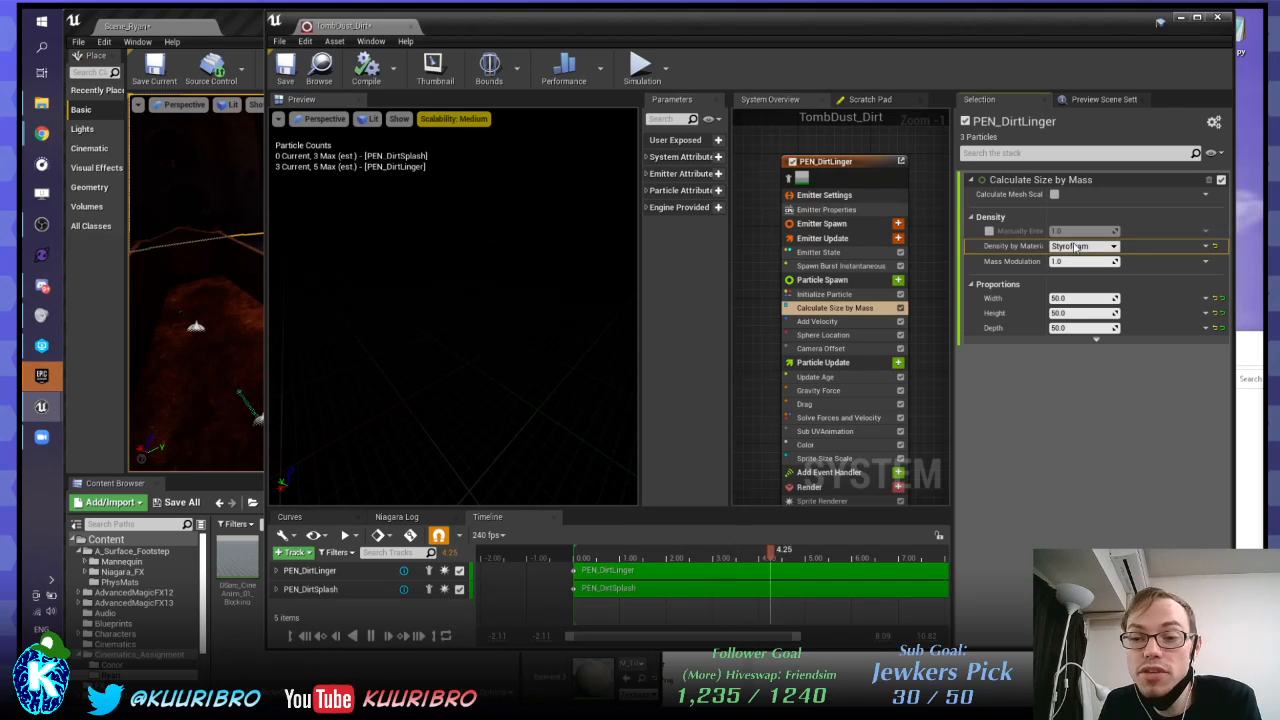
pyautogui.click(1094, 247)
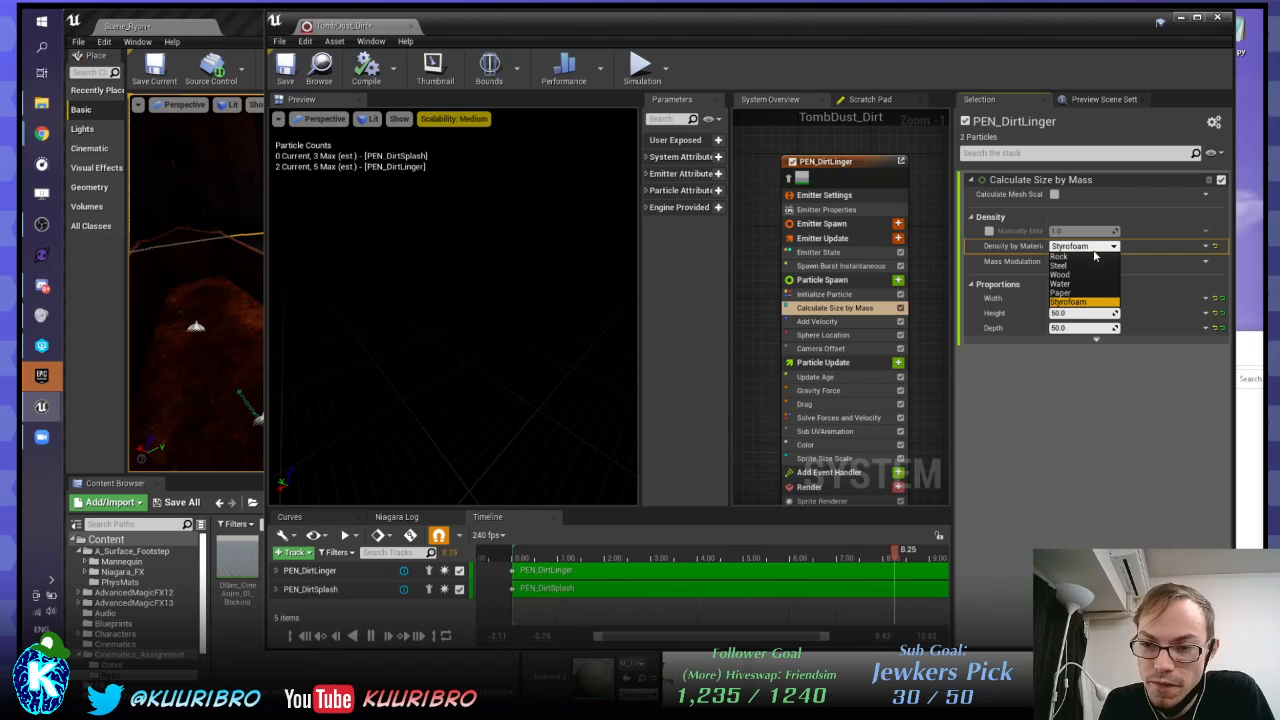
pyautogui.click(1078, 519)
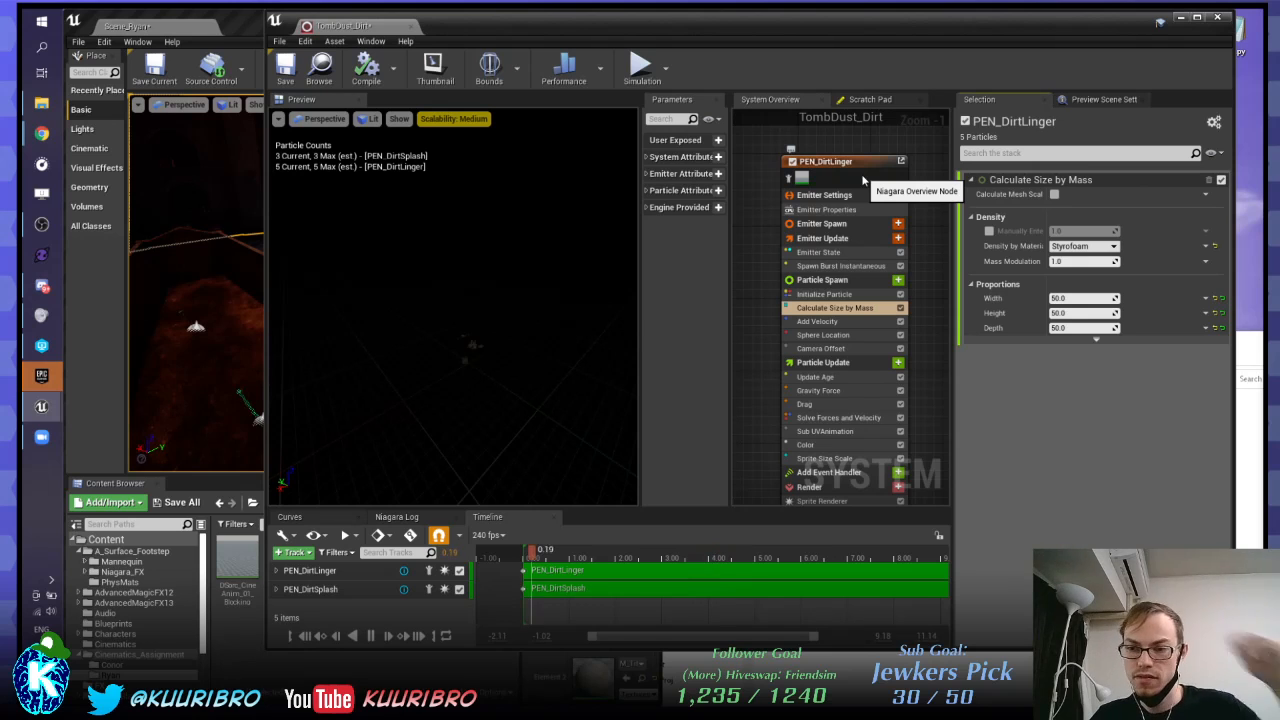
pyautogui.click(1205, 246)
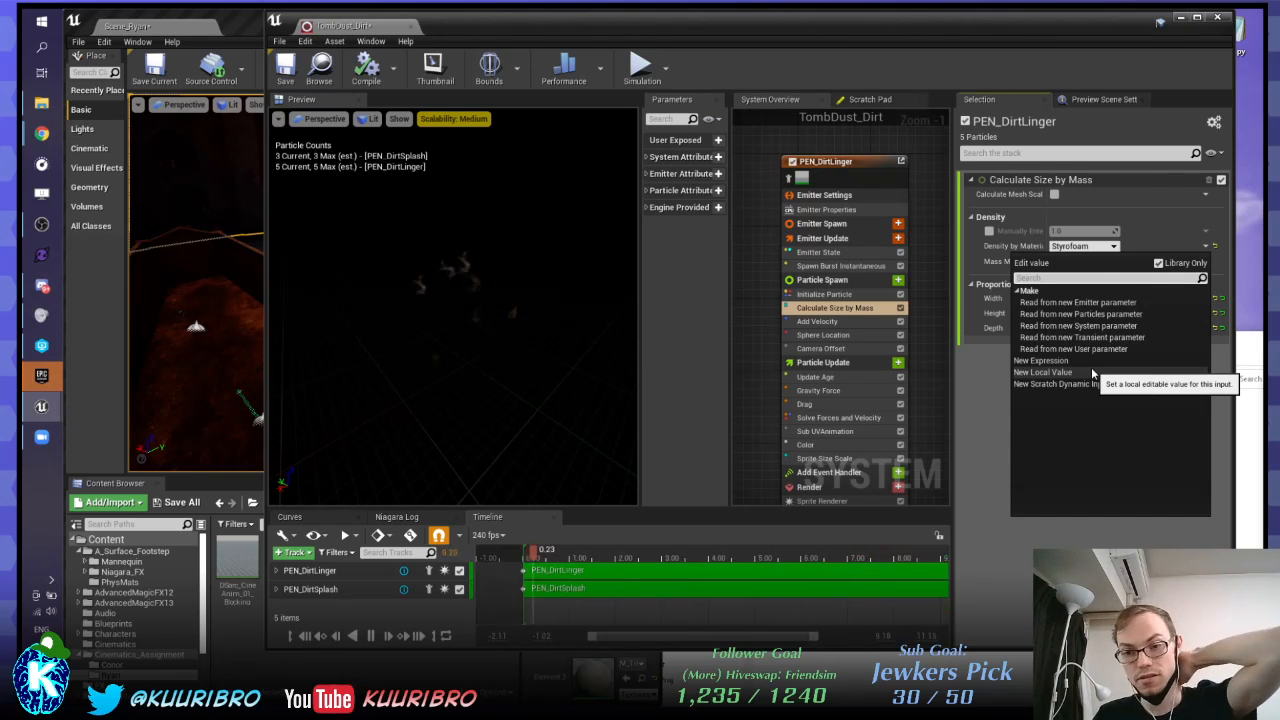
pyautogui.click(956, 397)
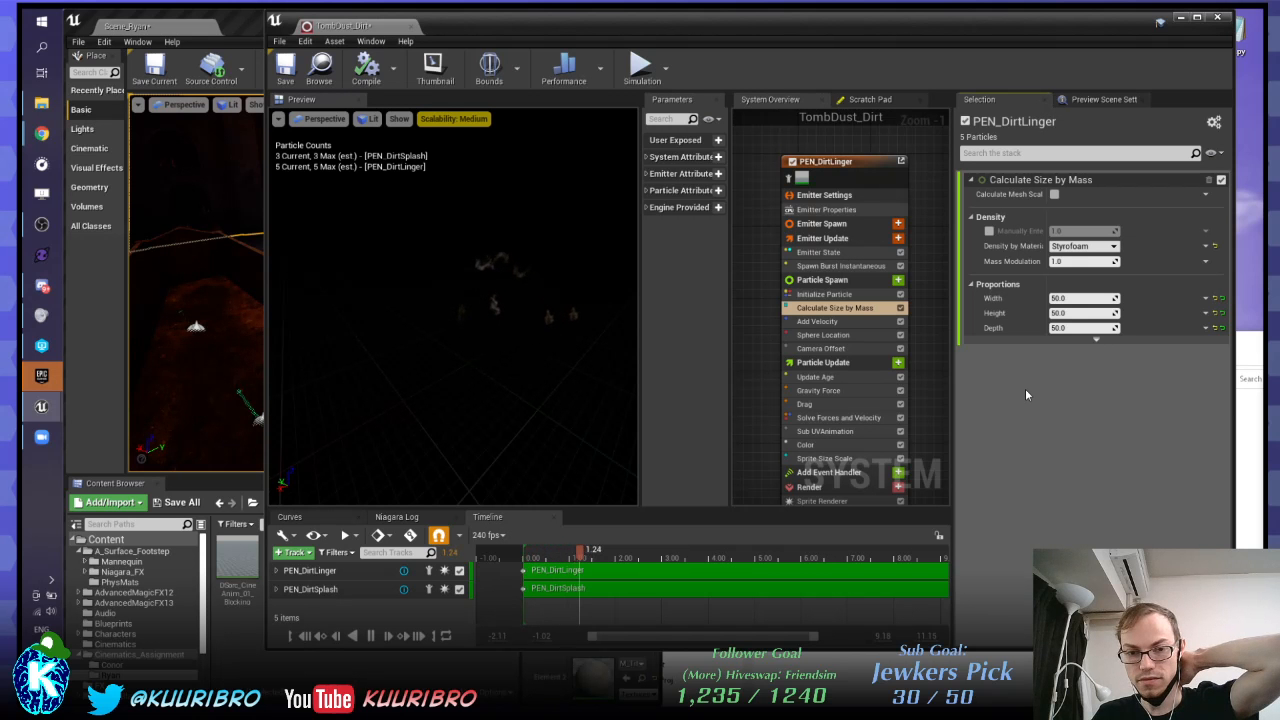
# Step: Disable PEN_DirtLinger's Calculate Size by Mass module and show the emitter's Particle Spawn settings
pyautogui.click(900, 308)
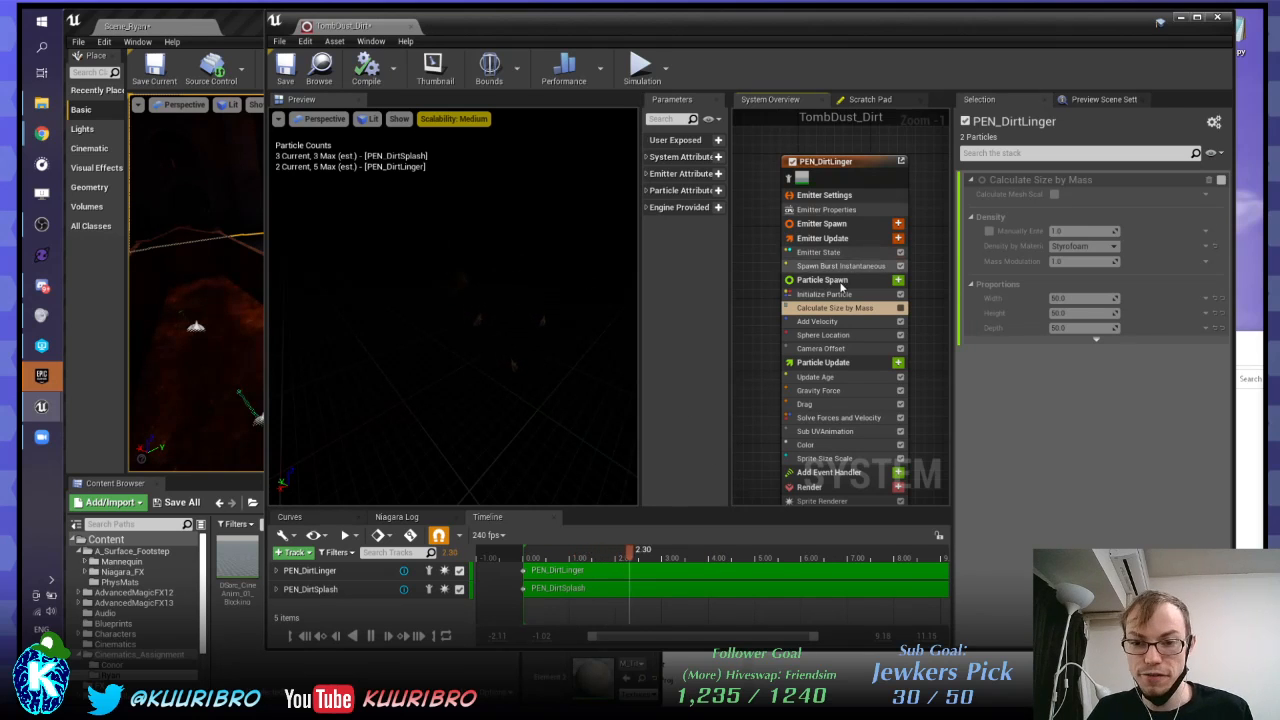
pyautogui.click(830, 280)
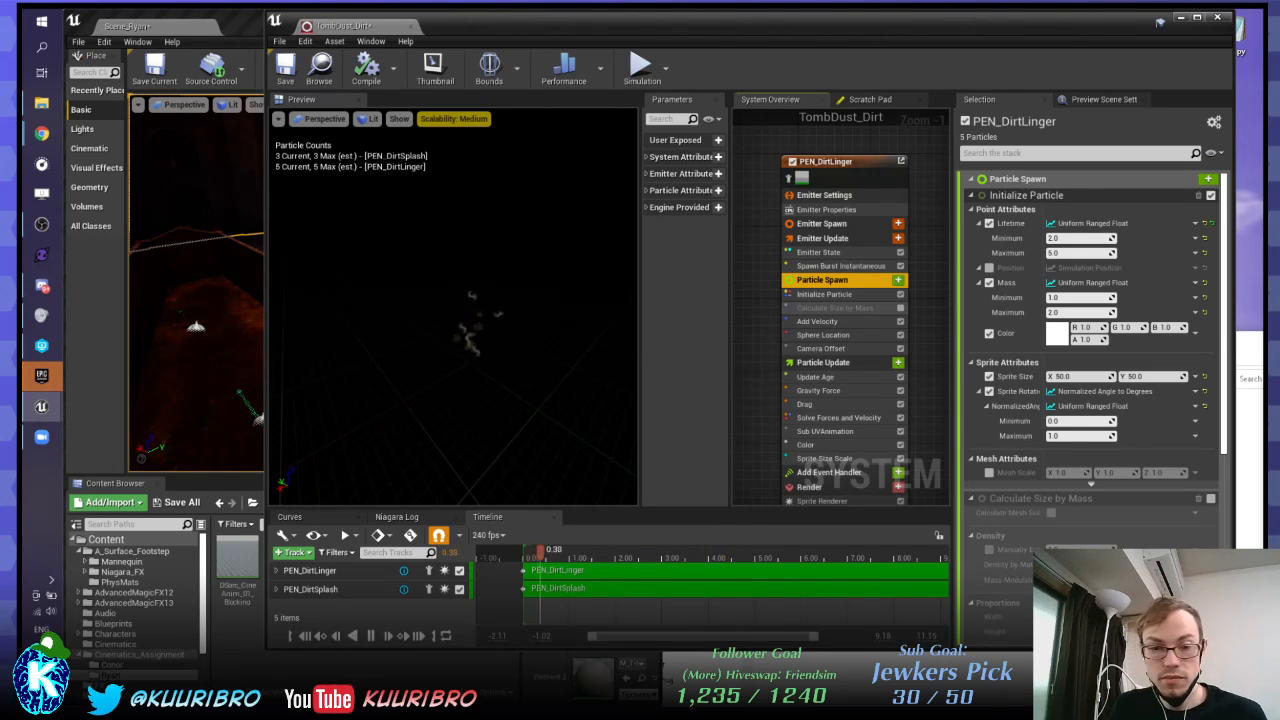
# Step: Move the TombDust_Dirt window aside and look through the asset types that can be created in the Ryan folder
pyautogui.moveTo(543, 15); pyautogui.dragTo(962, 19)
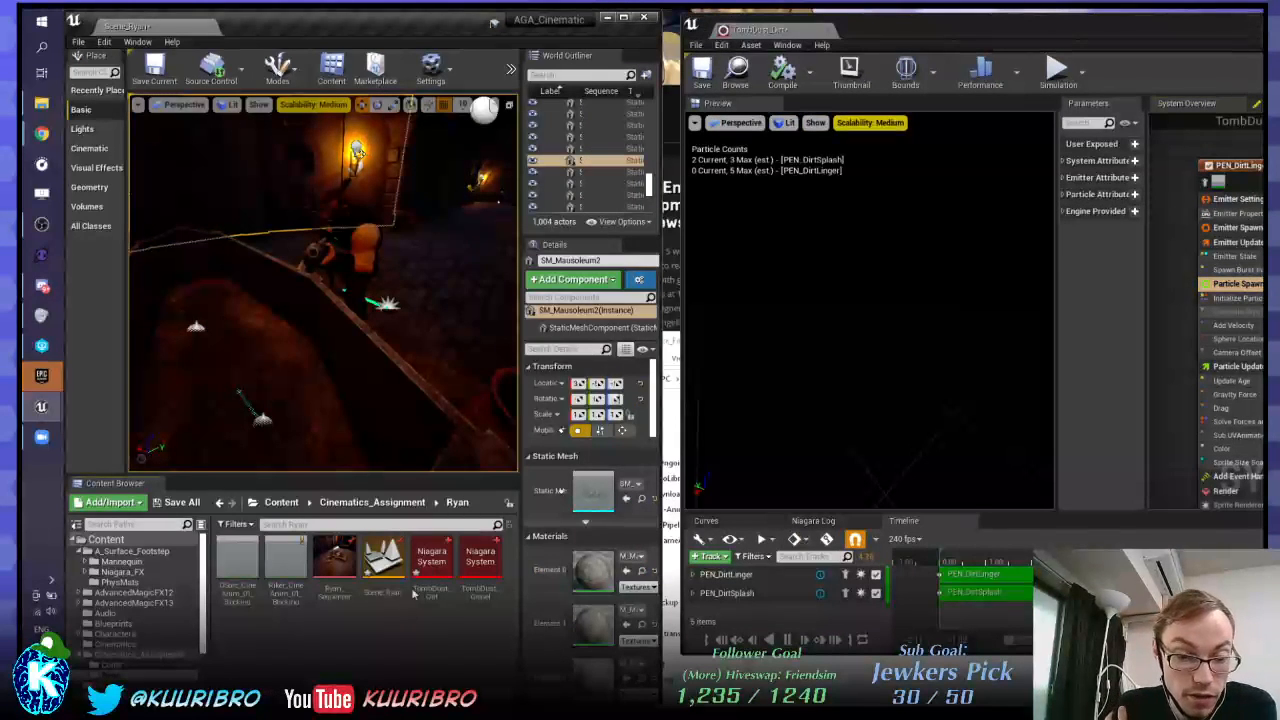
pyautogui.rightClick(403, 619)
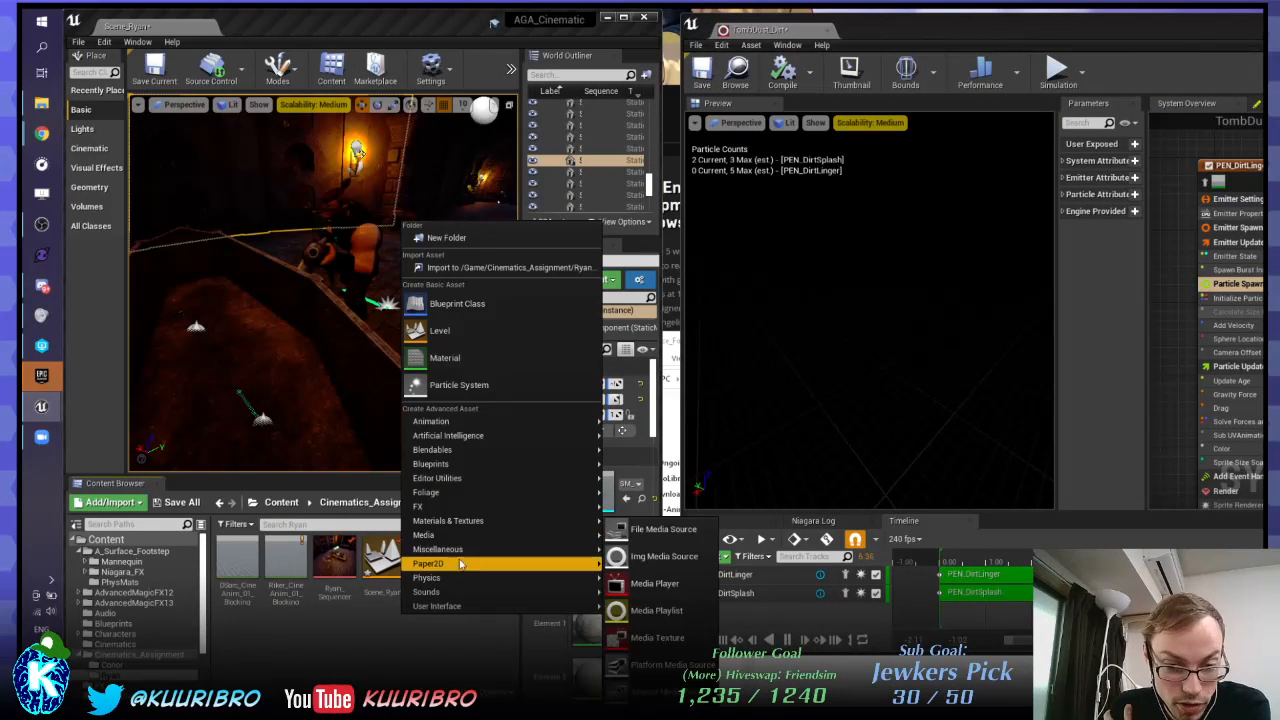
pyautogui.moveTo(465, 456)
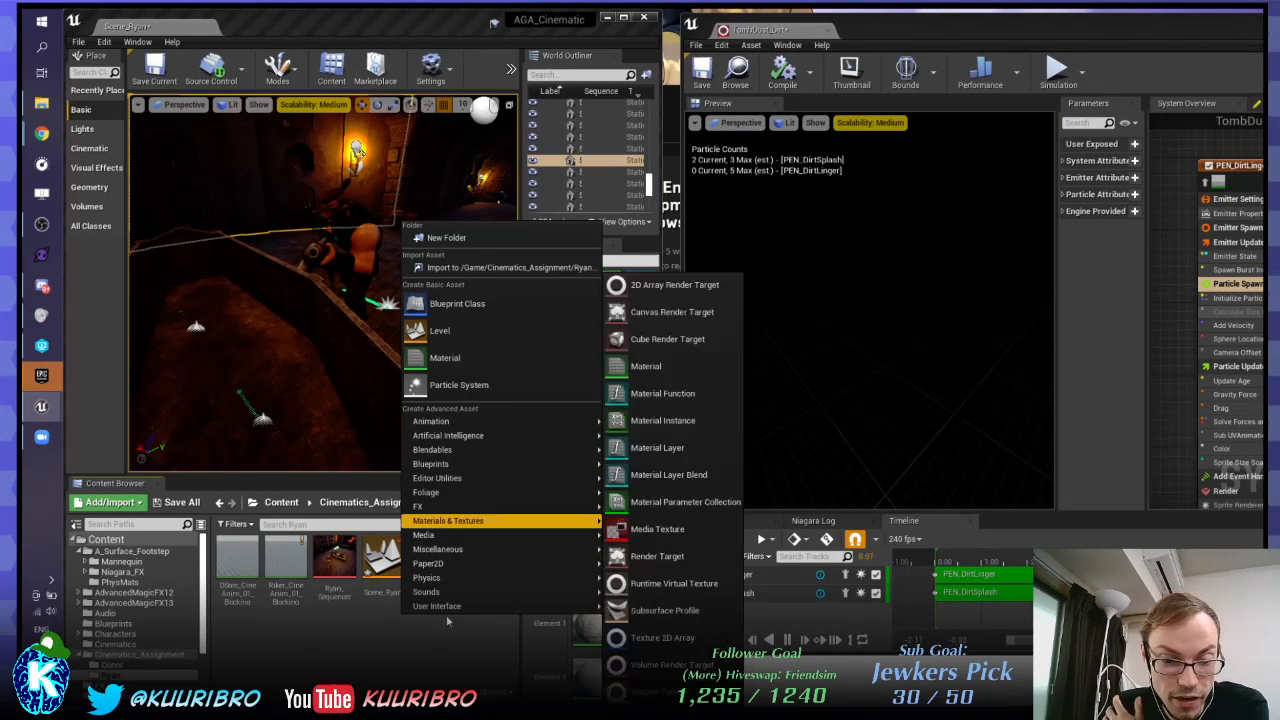
pyautogui.moveTo(443, 553)
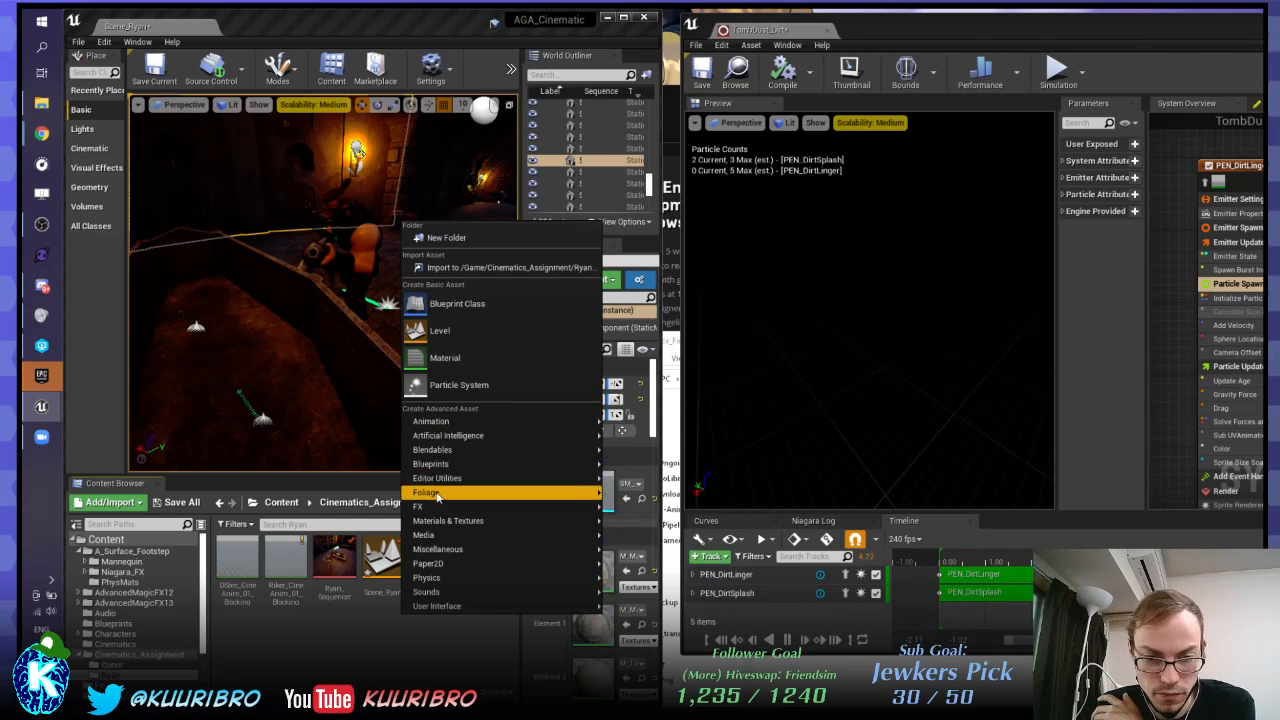
pyautogui.moveTo(437, 510)
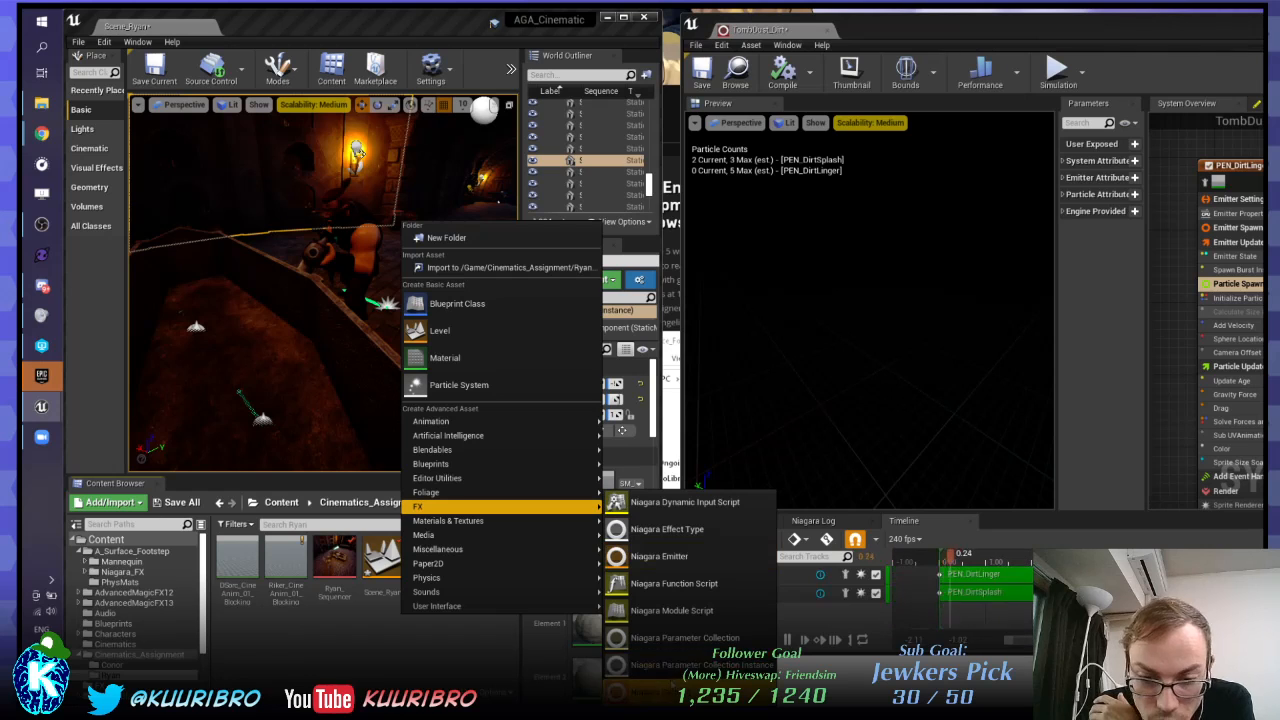
pyautogui.moveTo(492, 528)
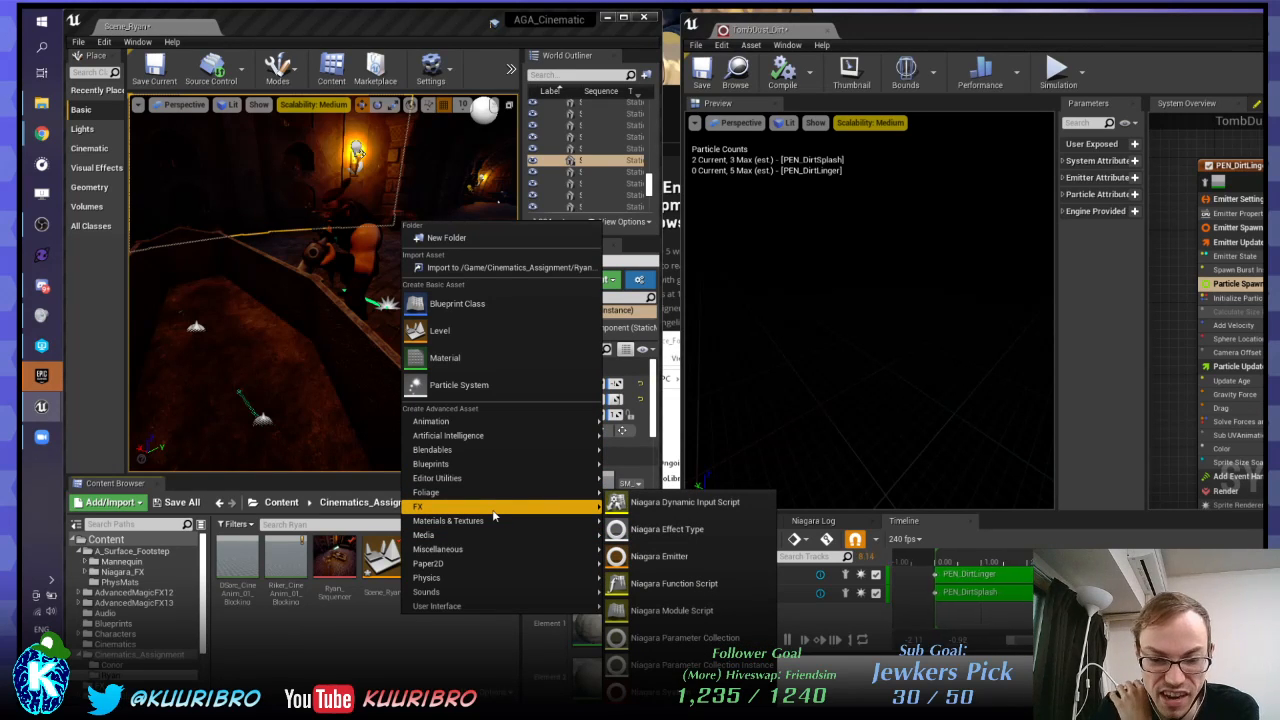
pyautogui.moveTo(470, 610)
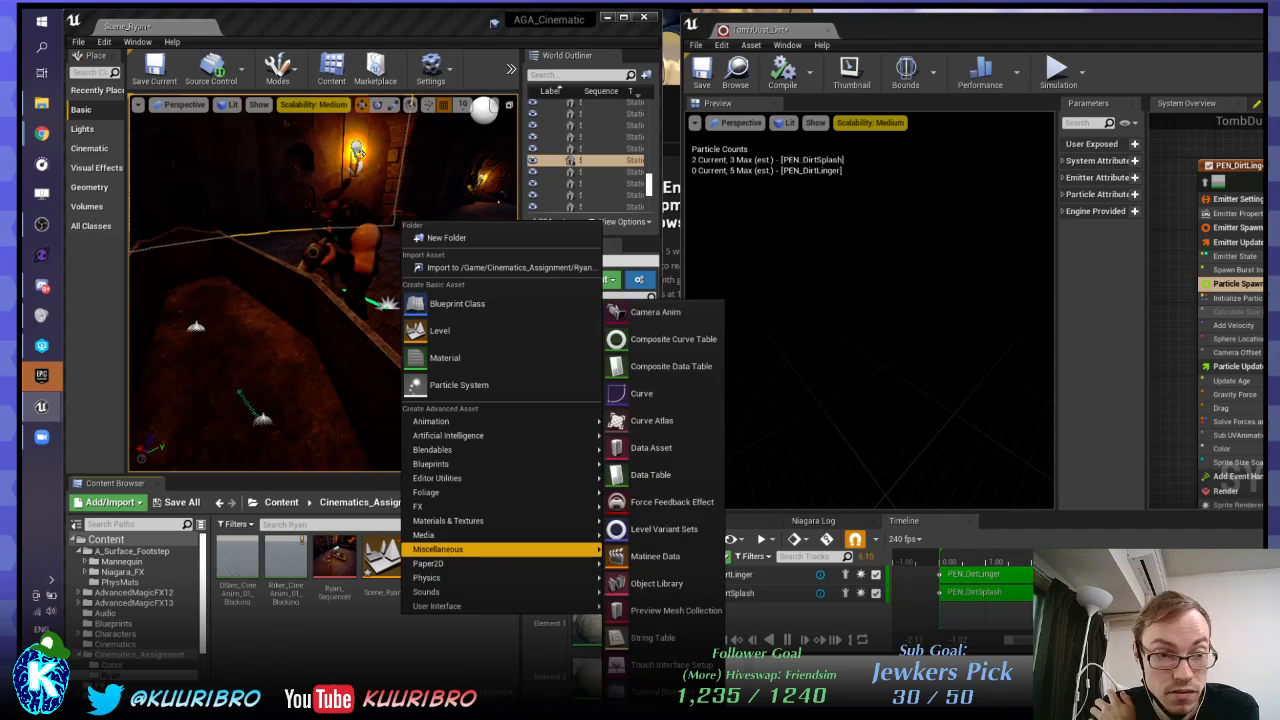
# Step: Widen the list of placeable actors in the level editor and show all actor classes
pyautogui.moveTo(127, 153); pyautogui.dragTo(248, 172)
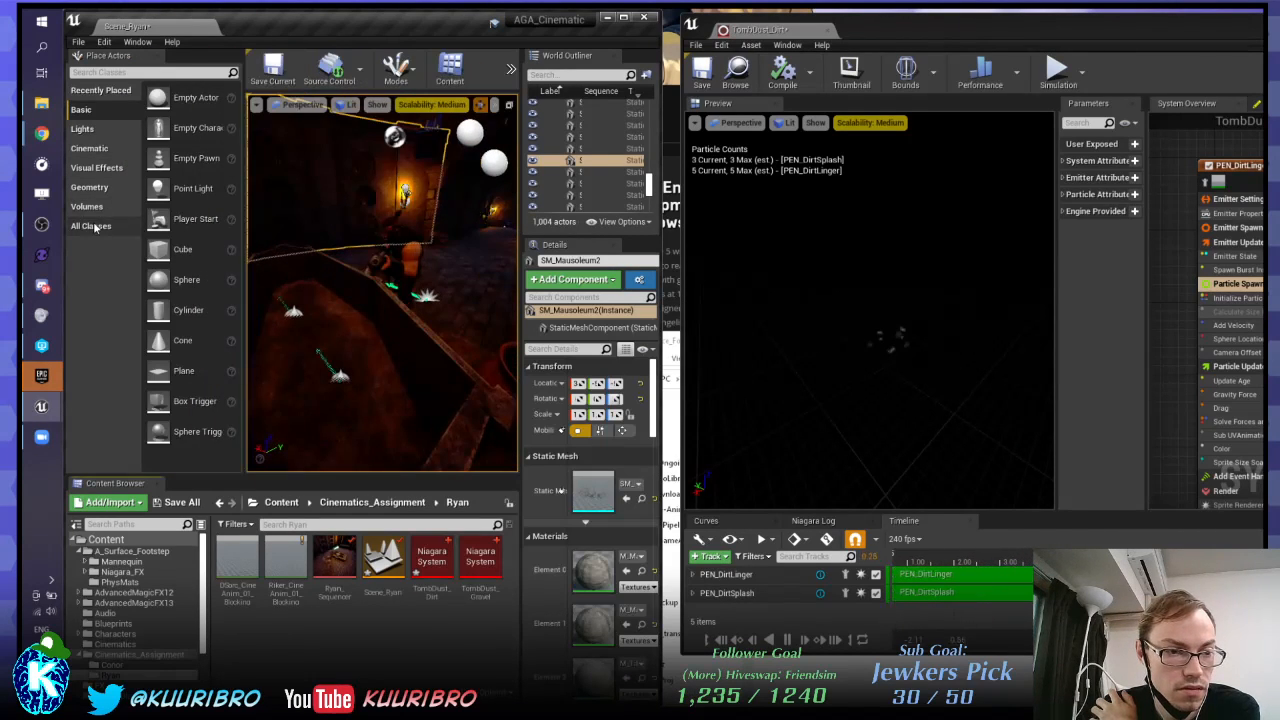
pyautogui.click(91, 226)
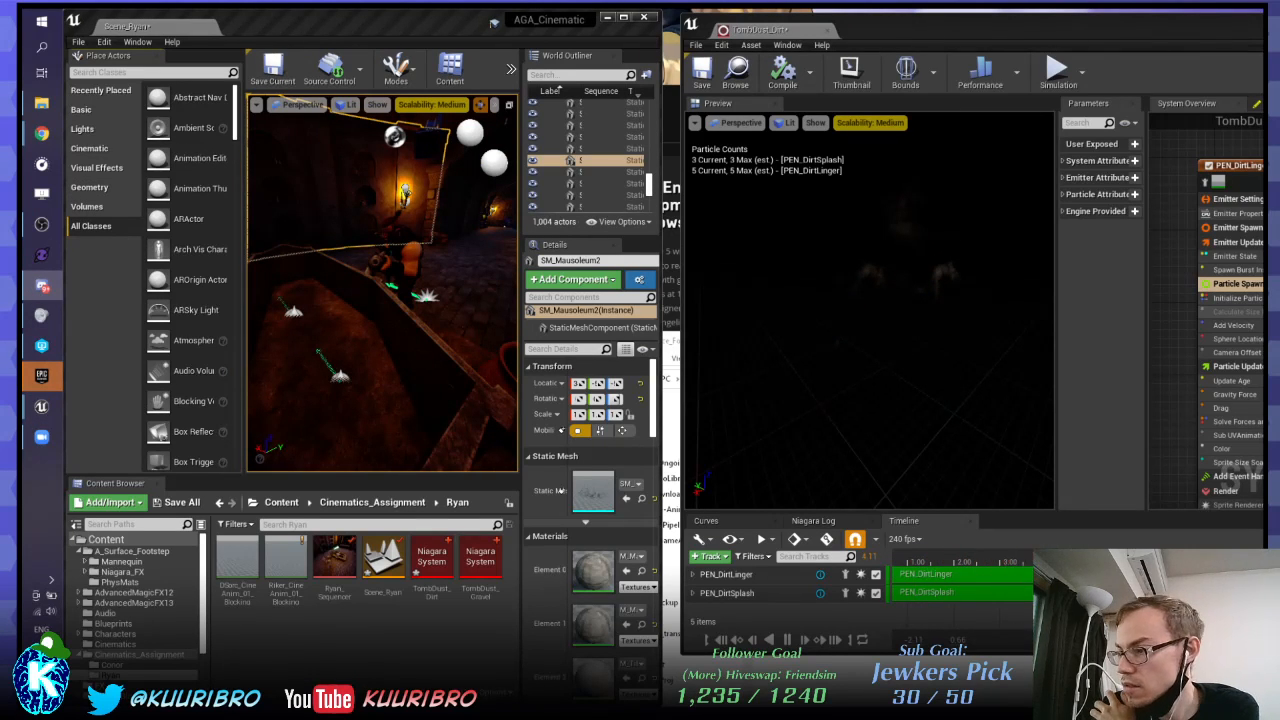
# Step: Switch to Discord to view the shared Houdini screen, and return to the Unreal Editor
pyautogui.moveTo(546, 224); pyautogui.dragTo(546, 12)
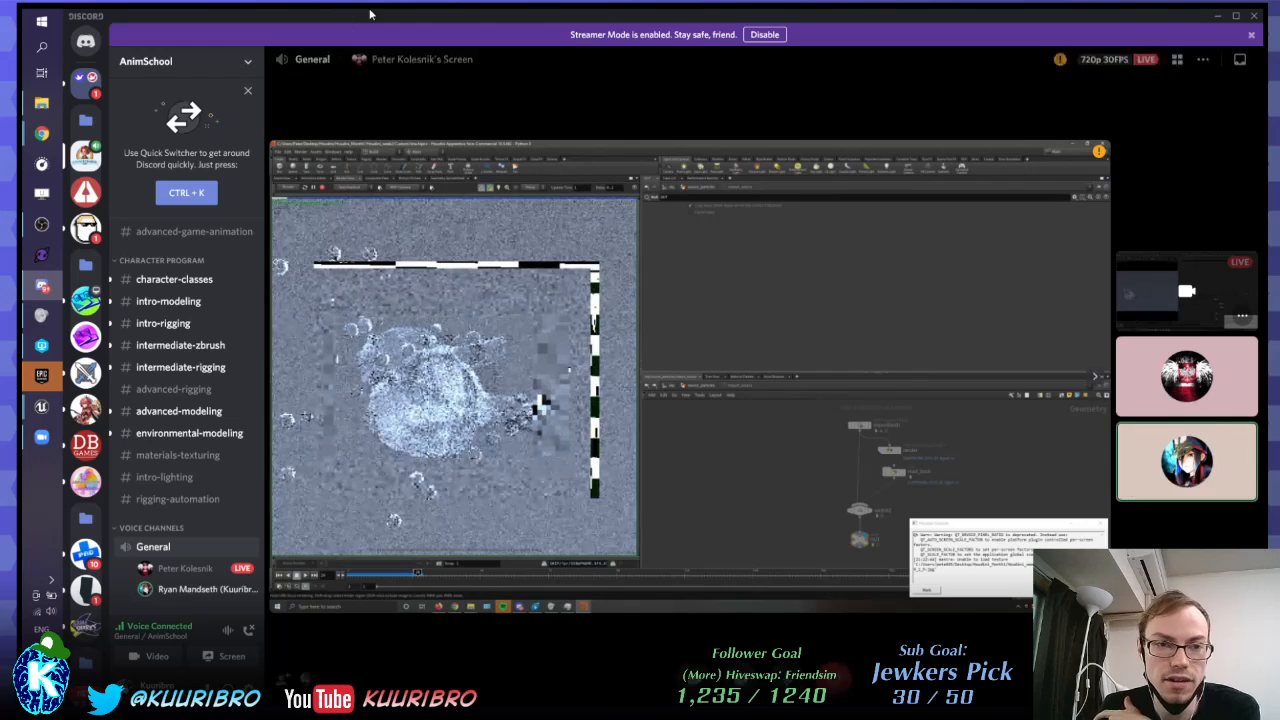
pyautogui.moveTo(342, 11); pyautogui.dragTo(212, 386)
pyautogui.click(661, 387)
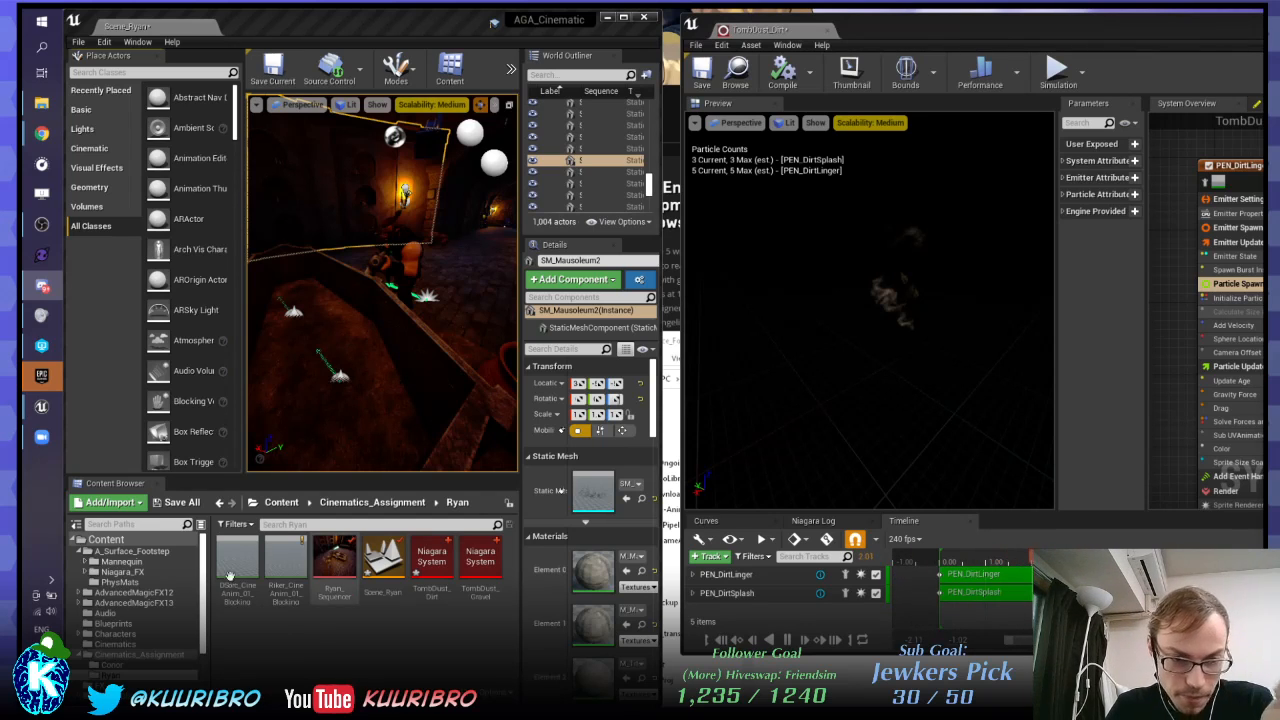
# Step: Examine the placeable actors in each category, including Cinematic, Volumes, All Classes and Visual Effects, for something usable as an effect
pyautogui.click(97, 91)
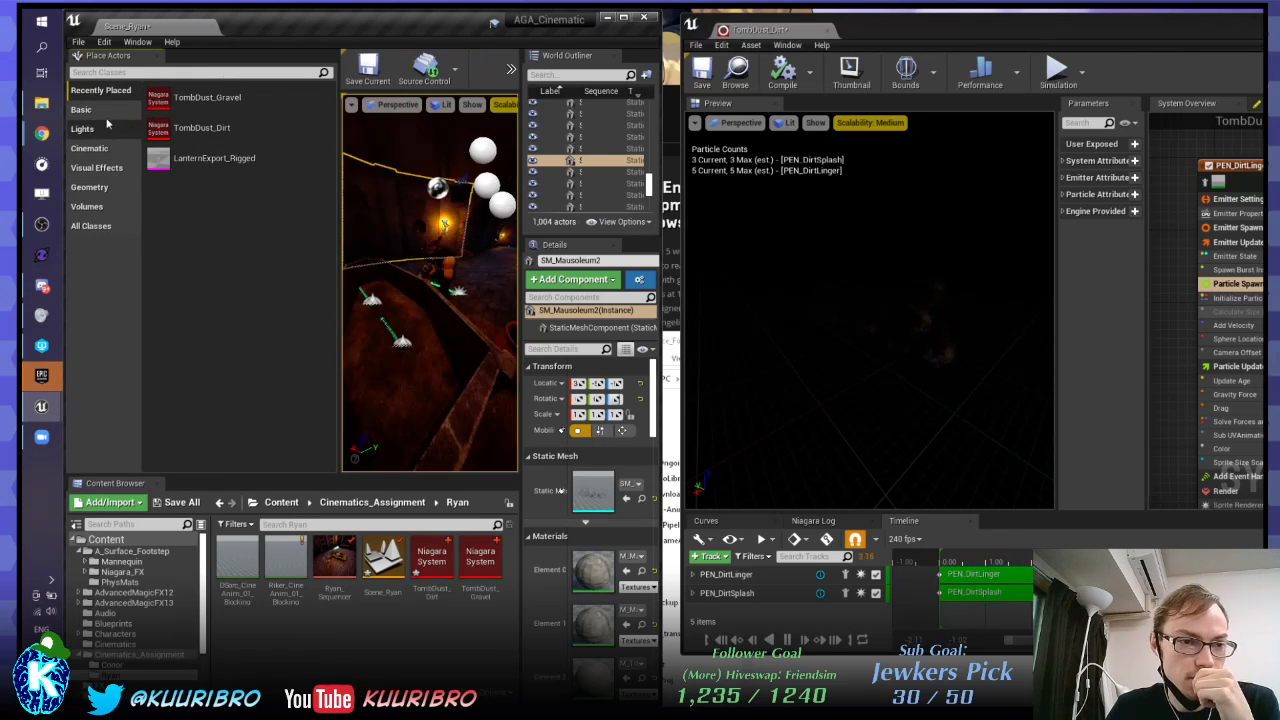
pyautogui.click(82, 109)
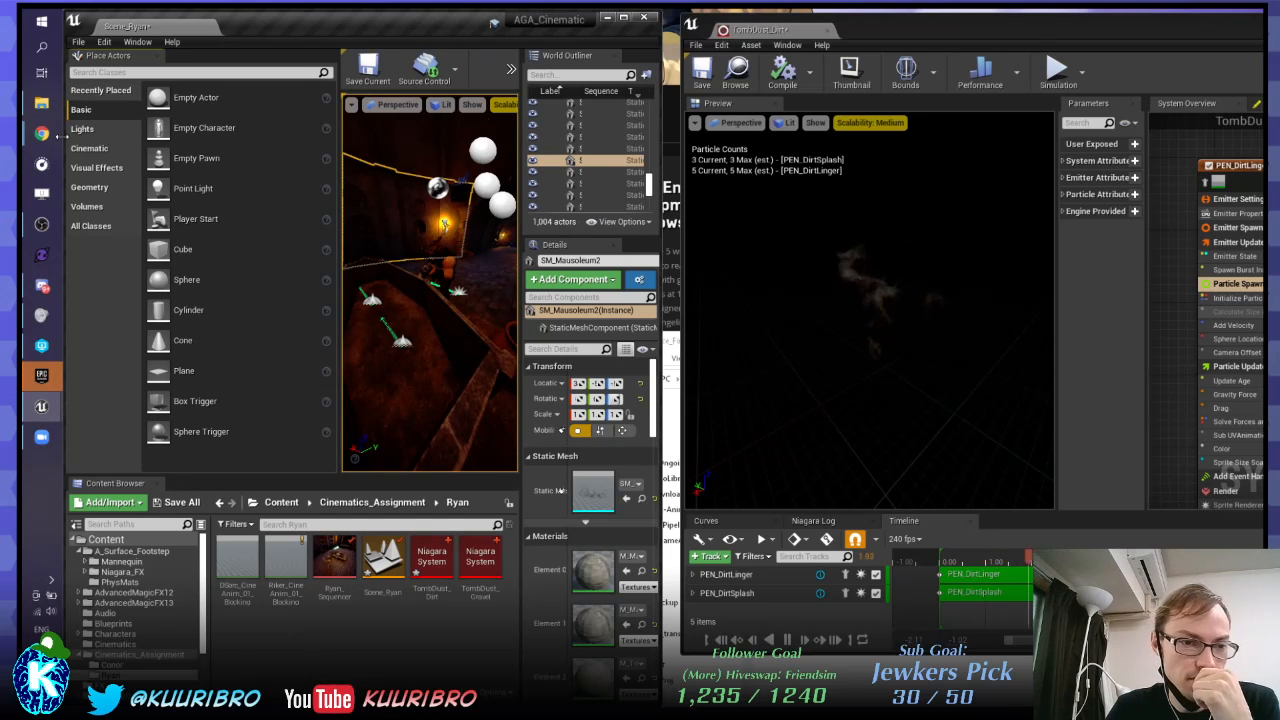
pyautogui.click(95, 128)
pyautogui.click(89, 149)
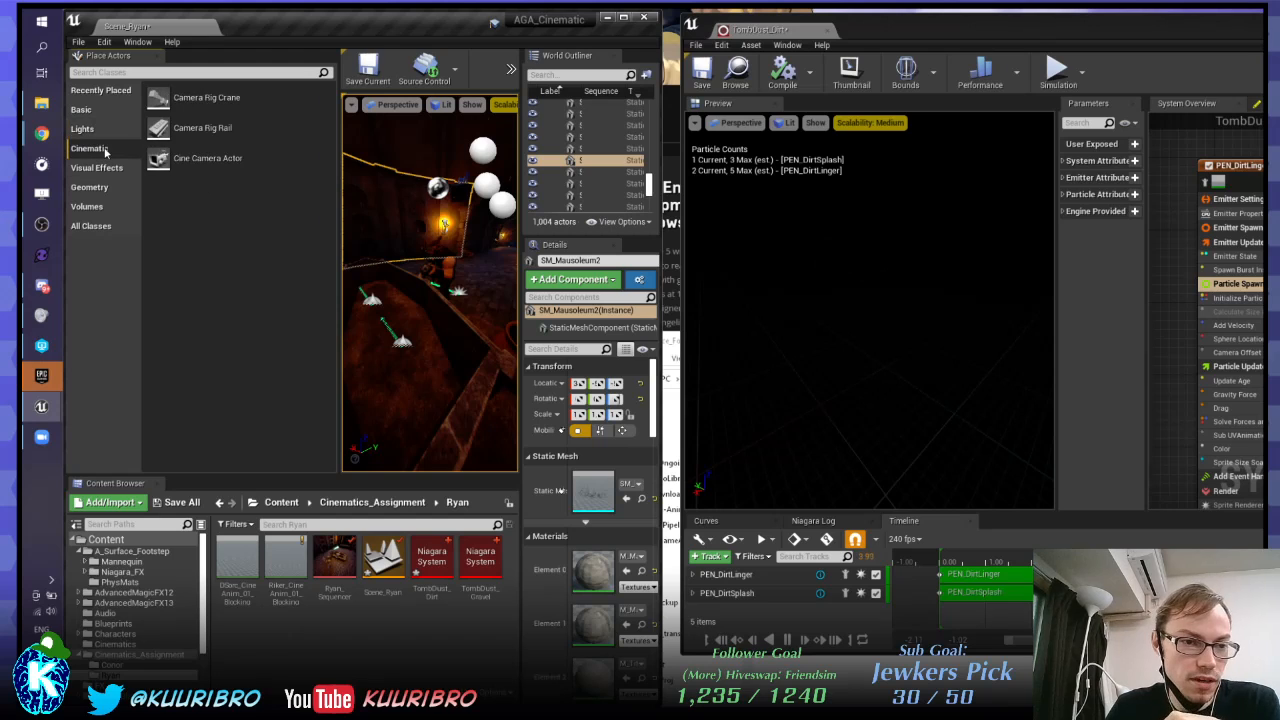
pyautogui.click(98, 168)
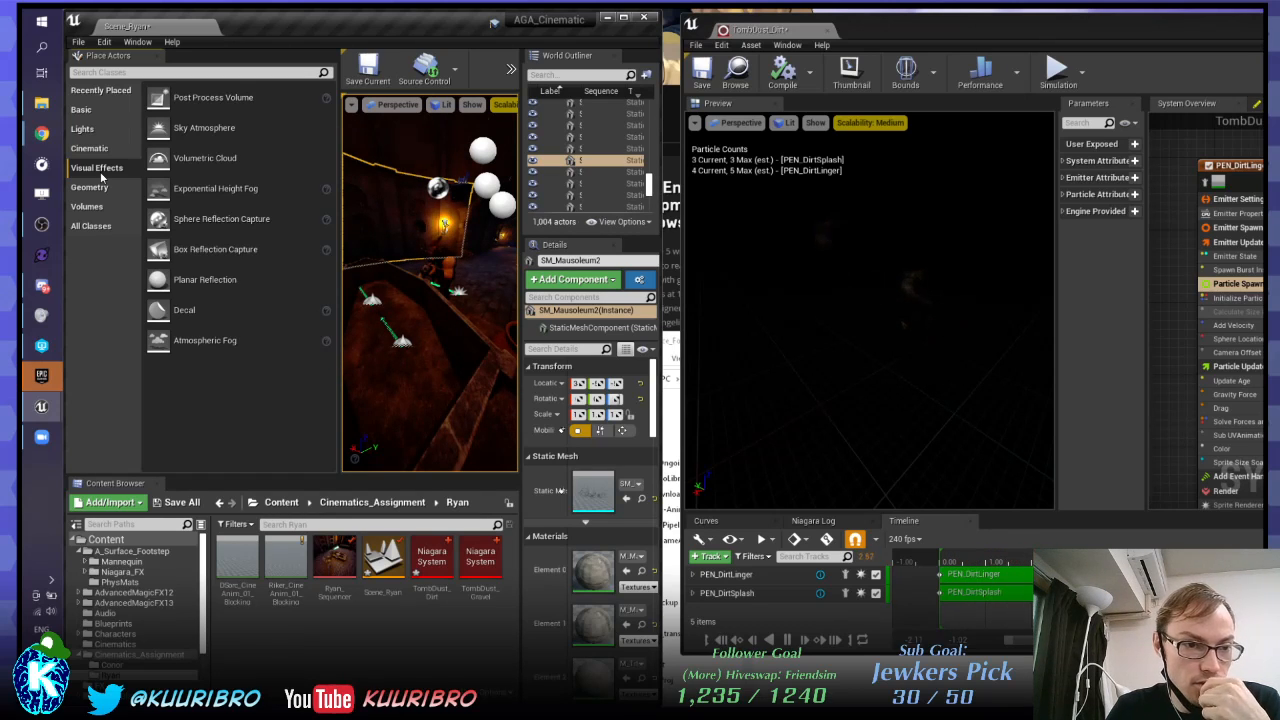
pyautogui.click(97, 192)
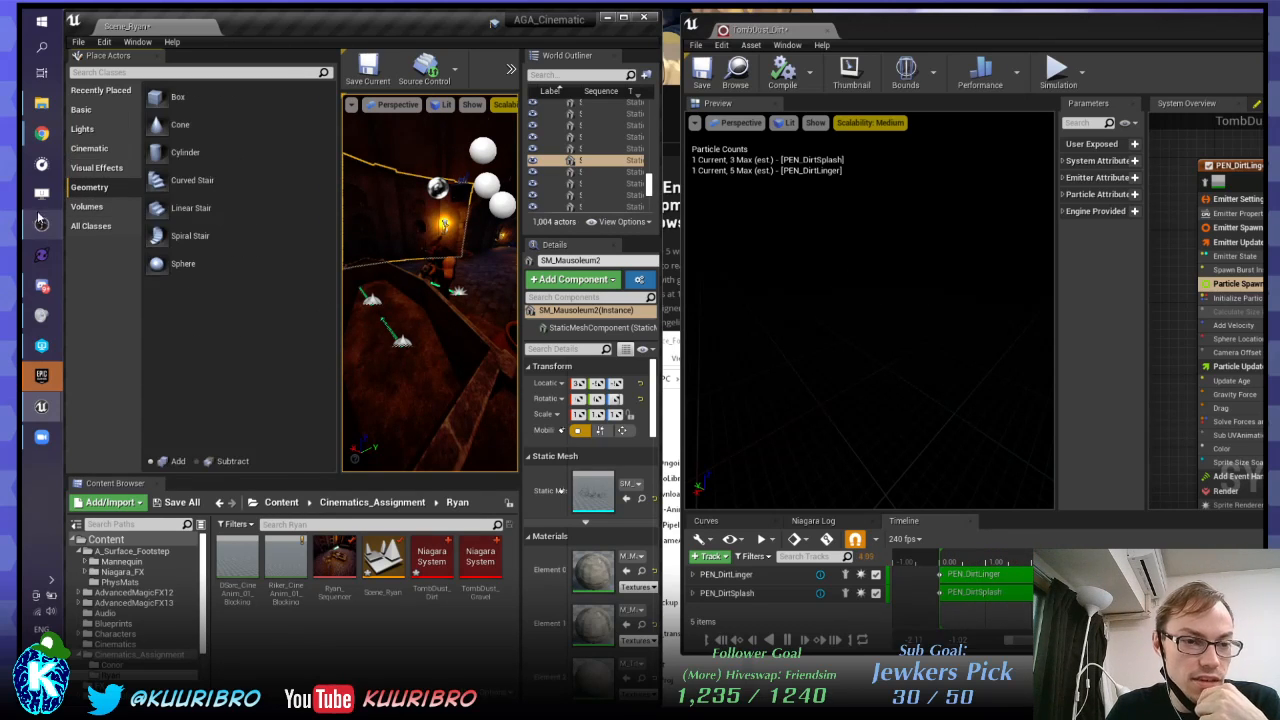
pyautogui.click(104, 211)
pyautogui.scroll(-5, 195, 225)
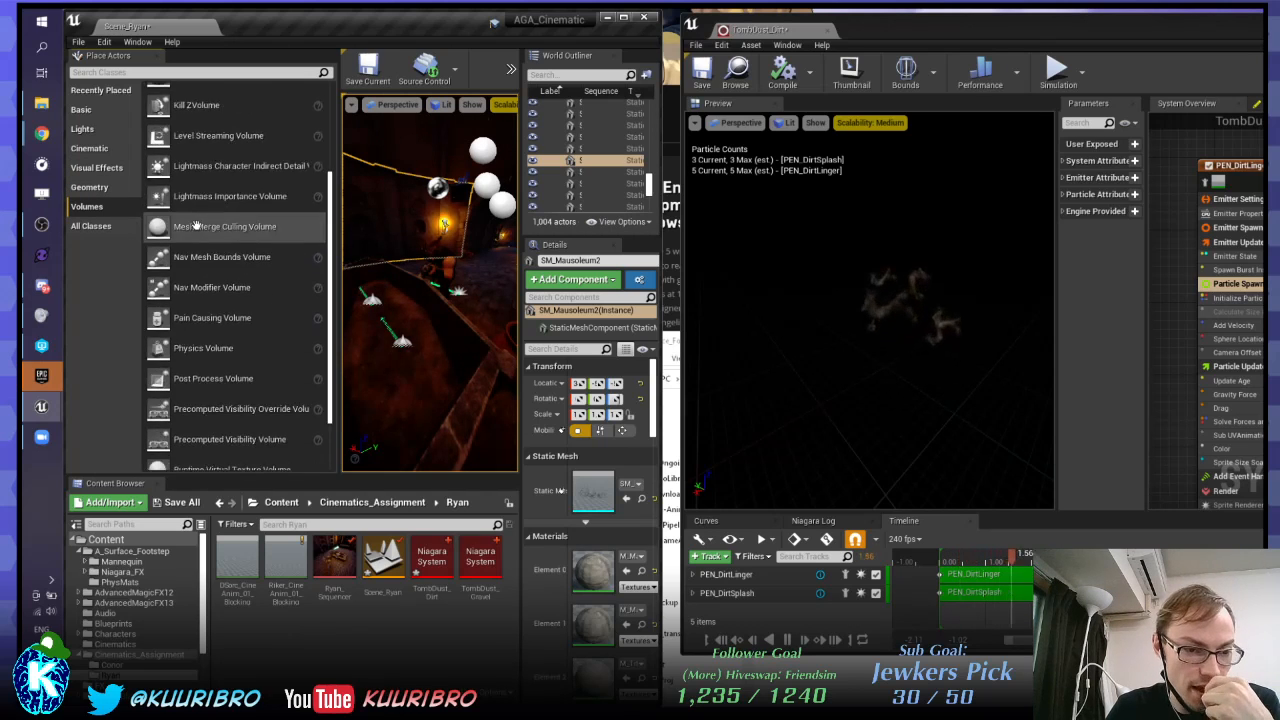
pyautogui.scroll(4, 196, 220)
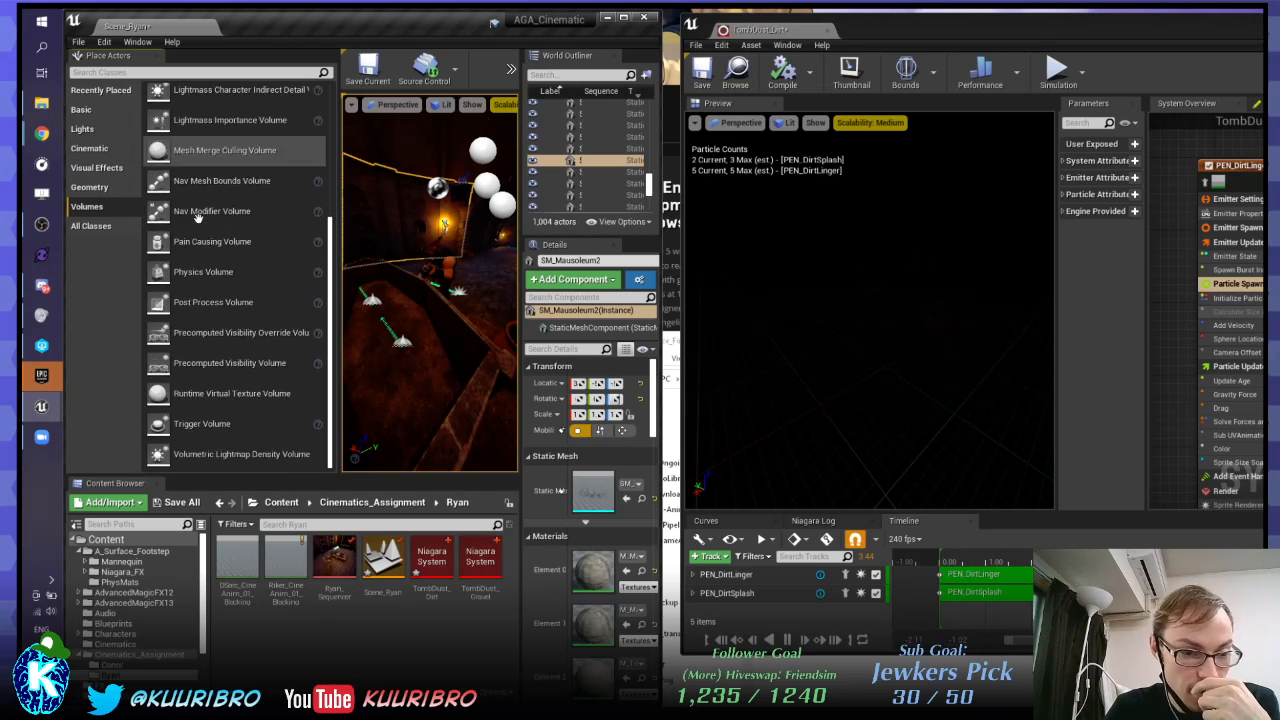
pyautogui.click(96, 226)
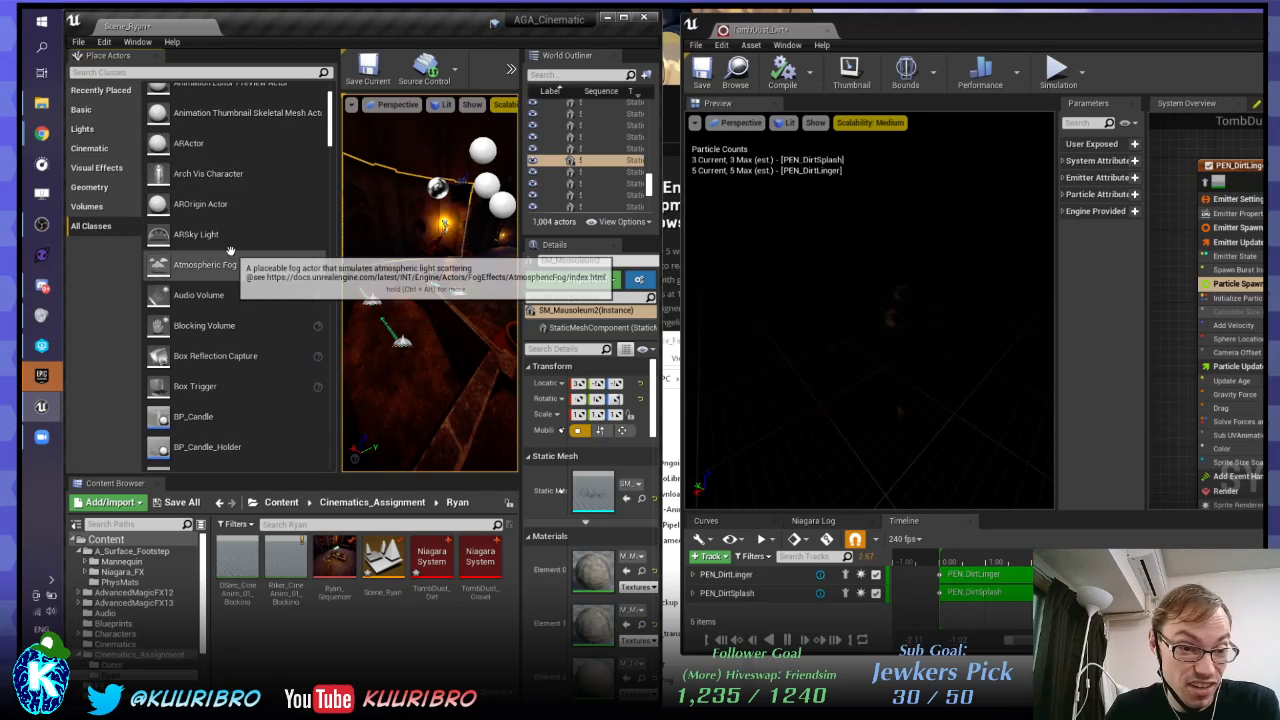
pyautogui.scroll(-3, 230, 250)
pyautogui.scroll(-3, 230, 250)
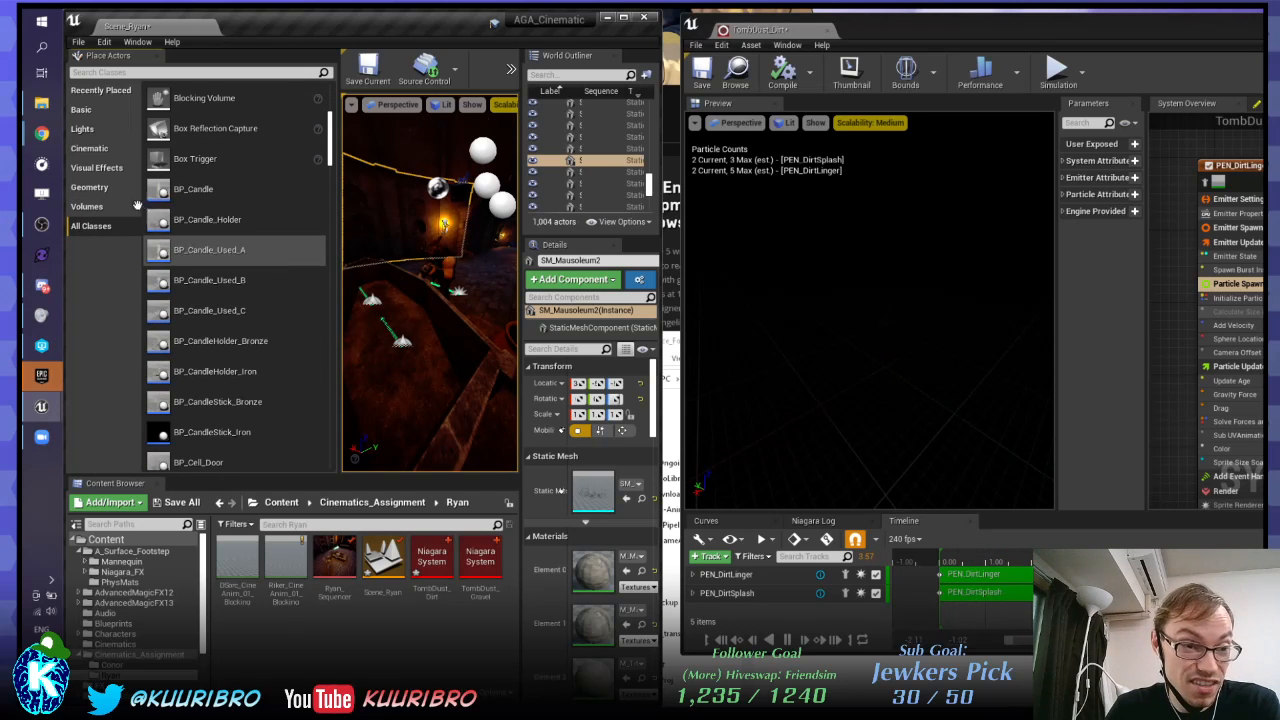
pyautogui.click(96, 167)
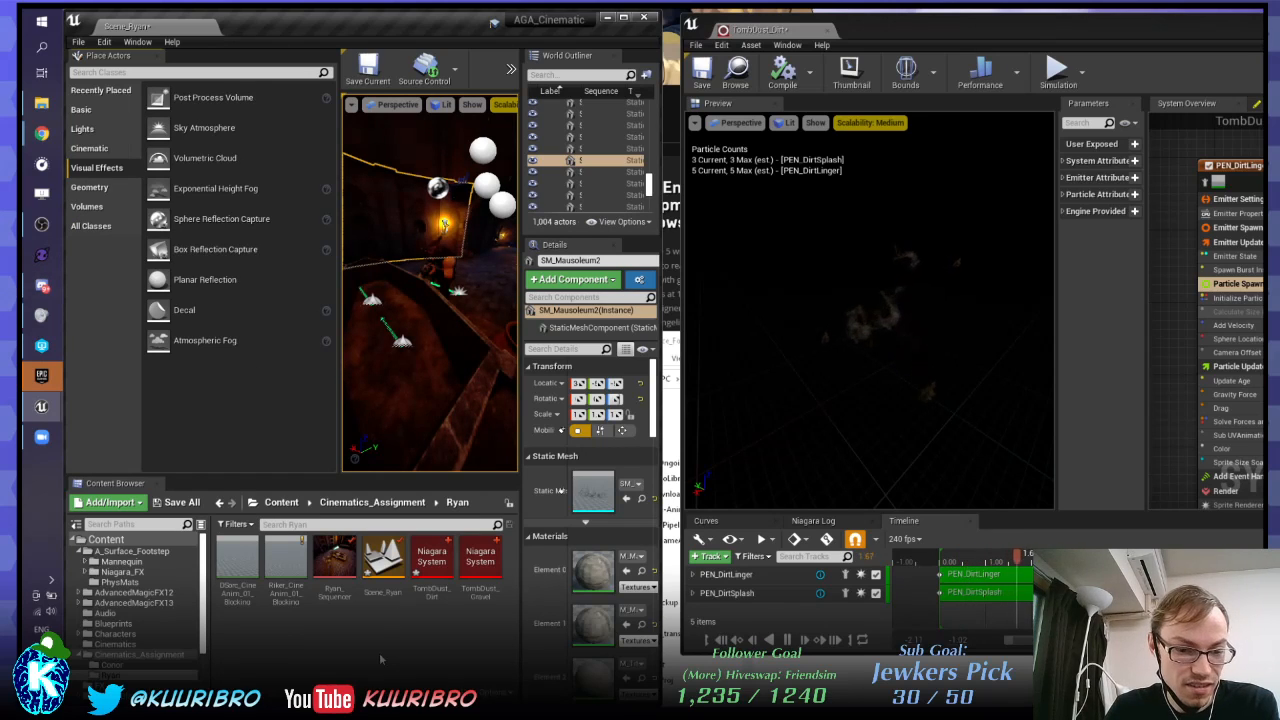
# Step: Examine the A_Surface_Footstep, AdvancedMagicFX12 and AdvancedMagicFX13 folders, including the latter's textures, meshes and particles, for existing effect assets
pyautogui.click(115, 562)
pyautogui.click(108, 552)
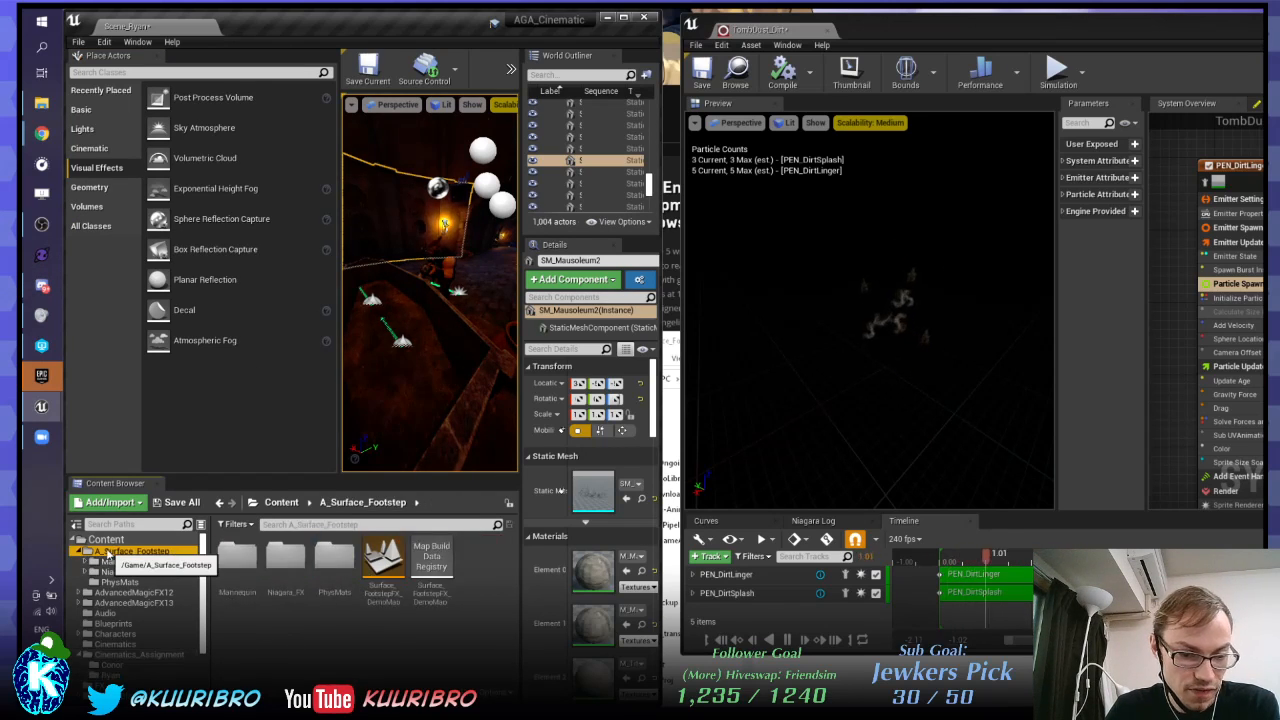
pyautogui.click(133, 592)
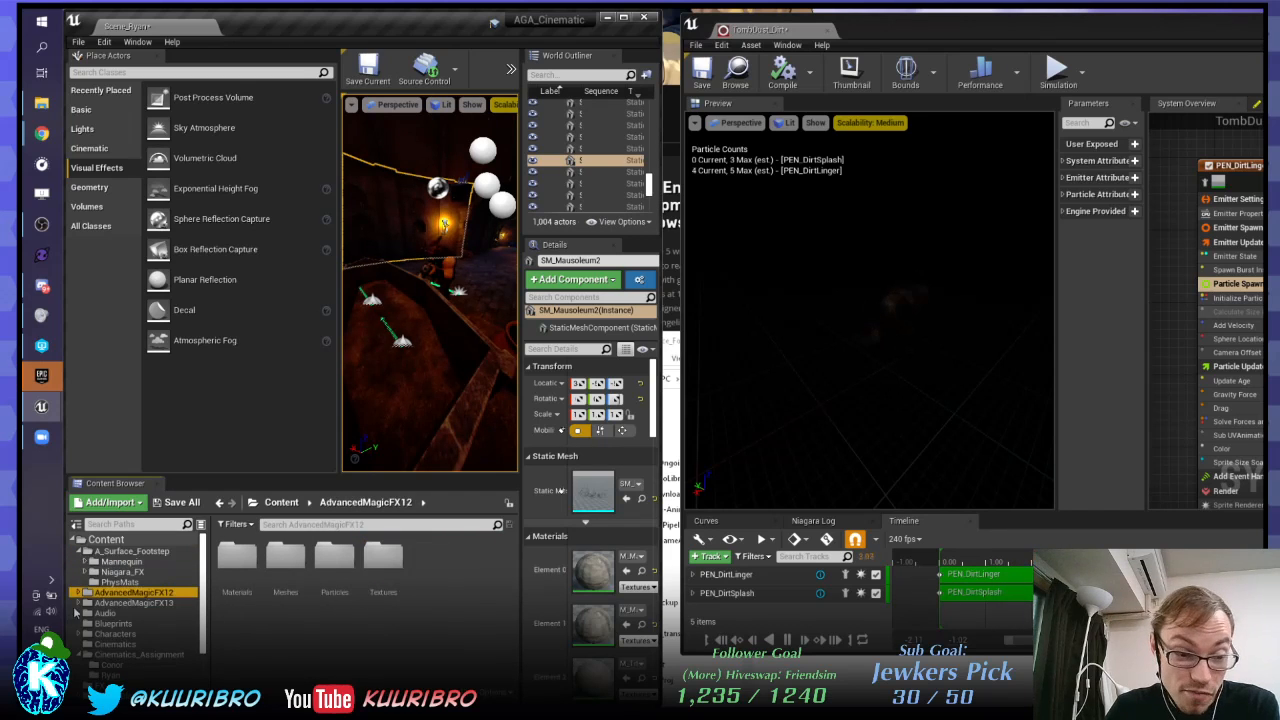
pyautogui.click(79, 603)
pyautogui.click(118, 644)
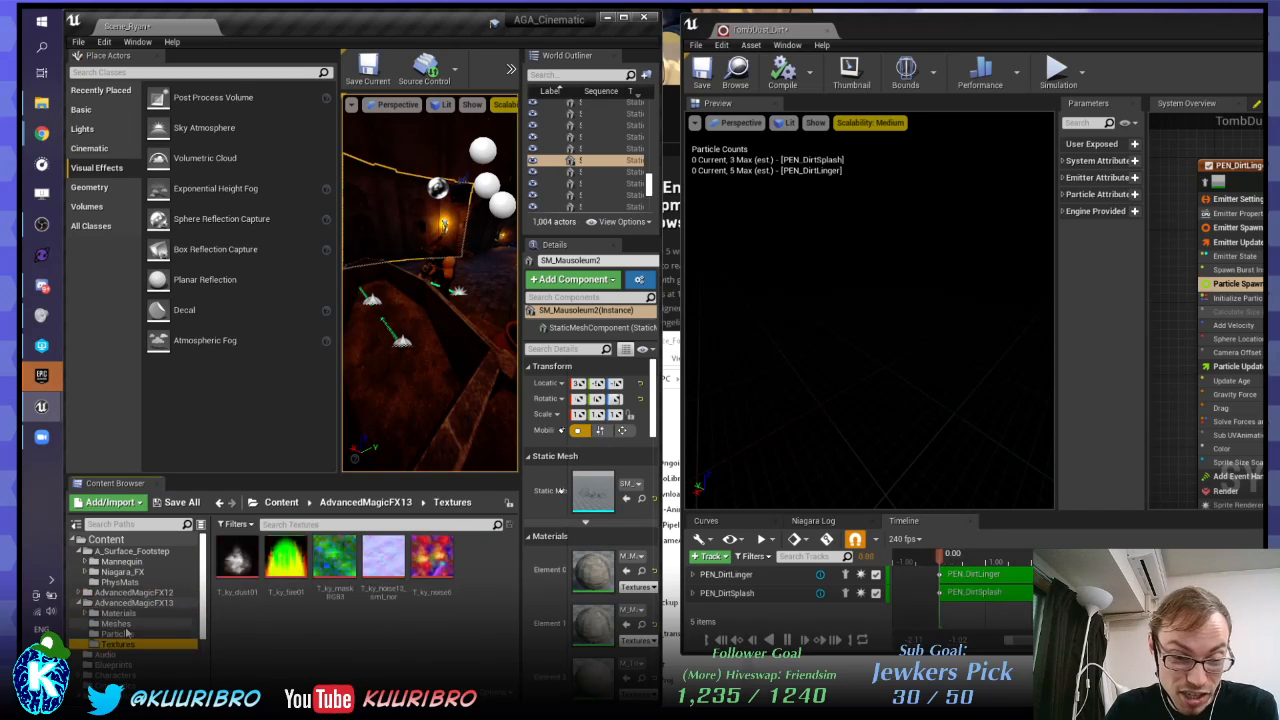
pyautogui.click(126, 633)
pyautogui.click(117, 624)
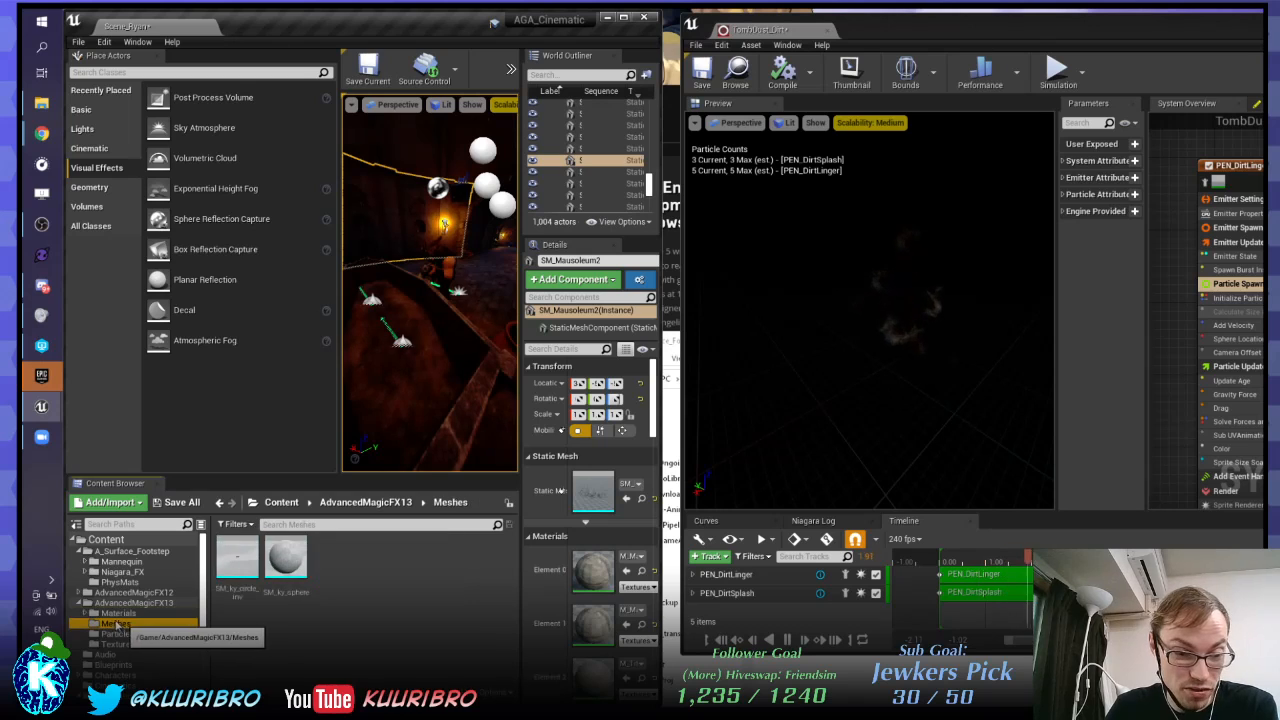
pyautogui.click(117, 633)
pyautogui.click(240, 560)
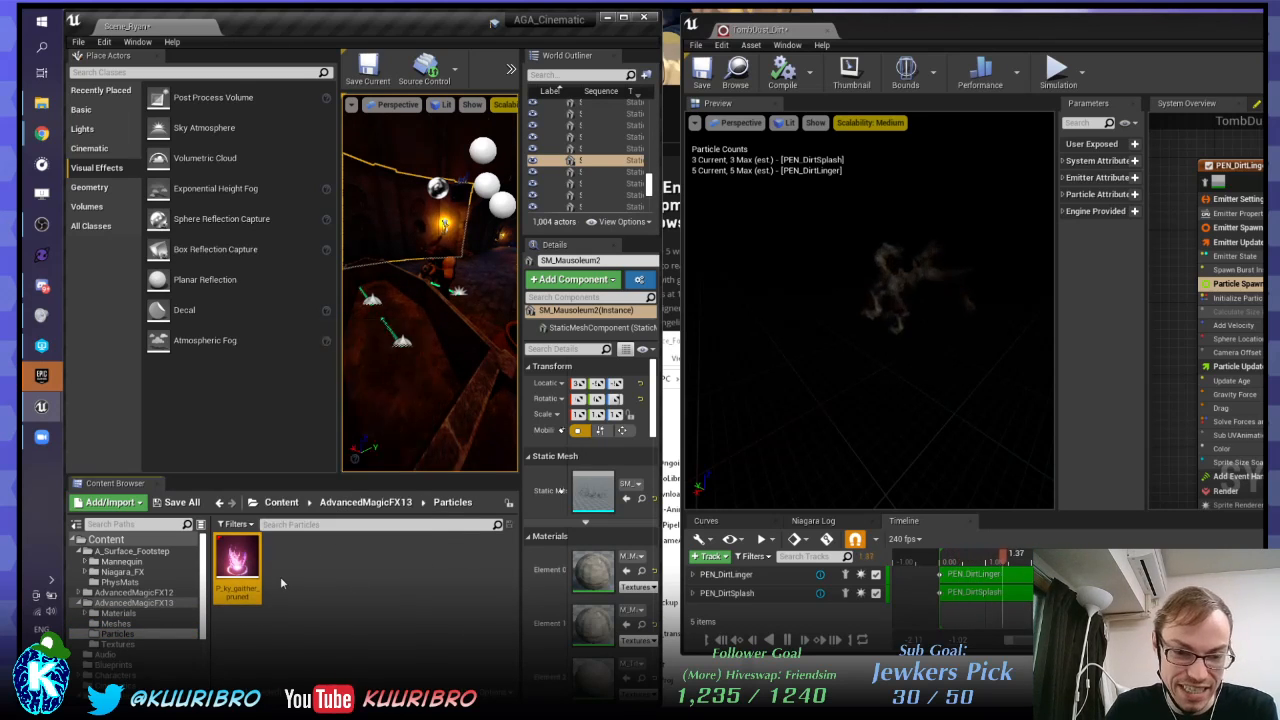
pyautogui.rightClick(280, 576)
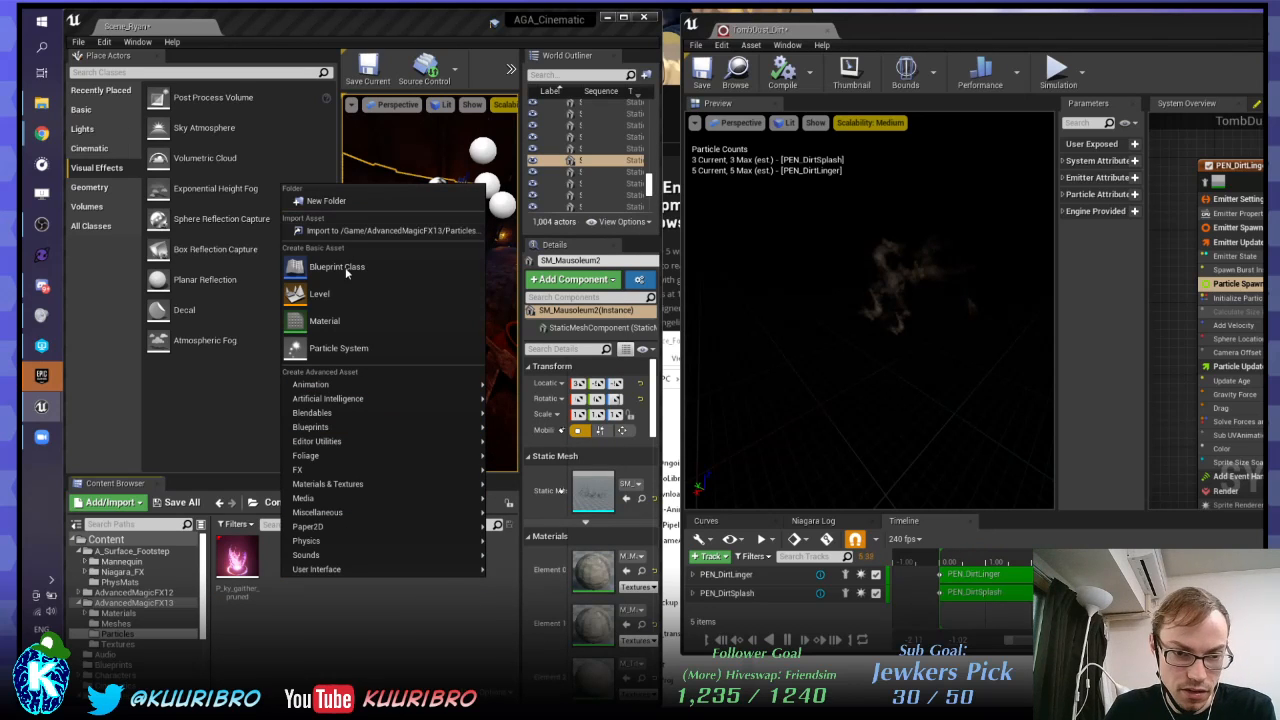
pyautogui.click(240, 627)
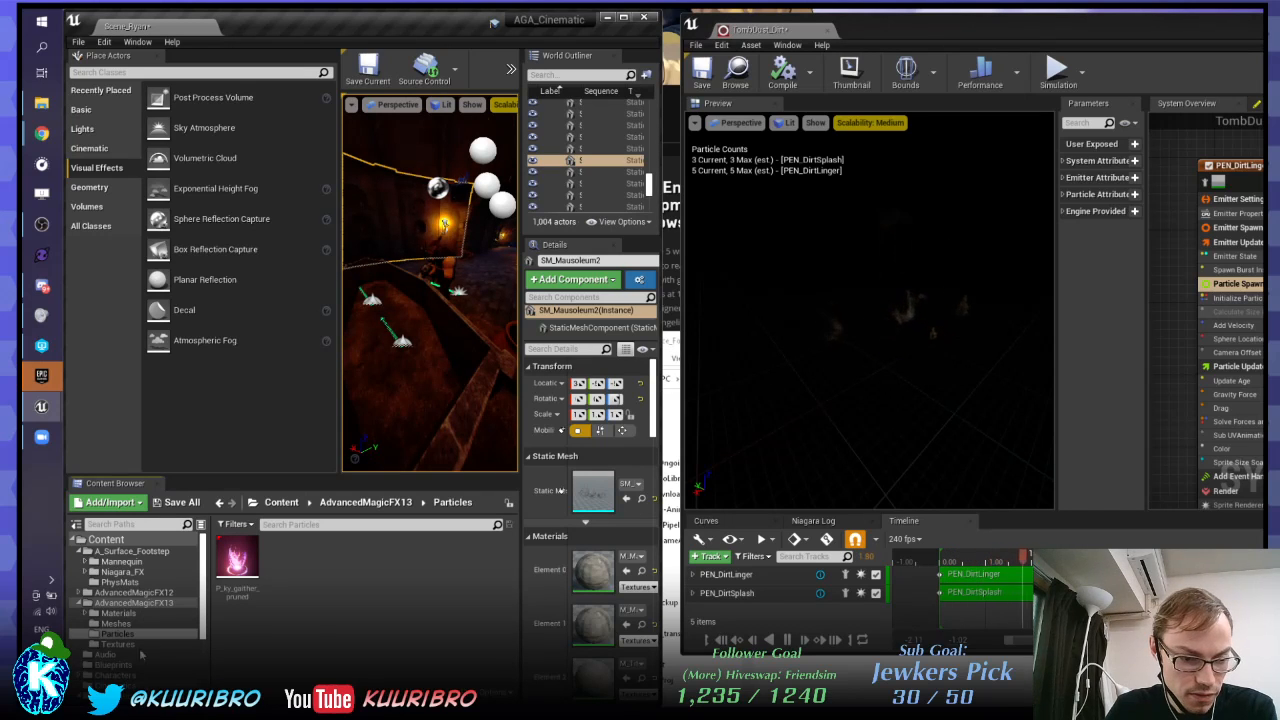
# Step: Return to the Ryan folder under Cinematics_Assignment and create a new Particle System asset in it
pyautogui.click(219, 502)
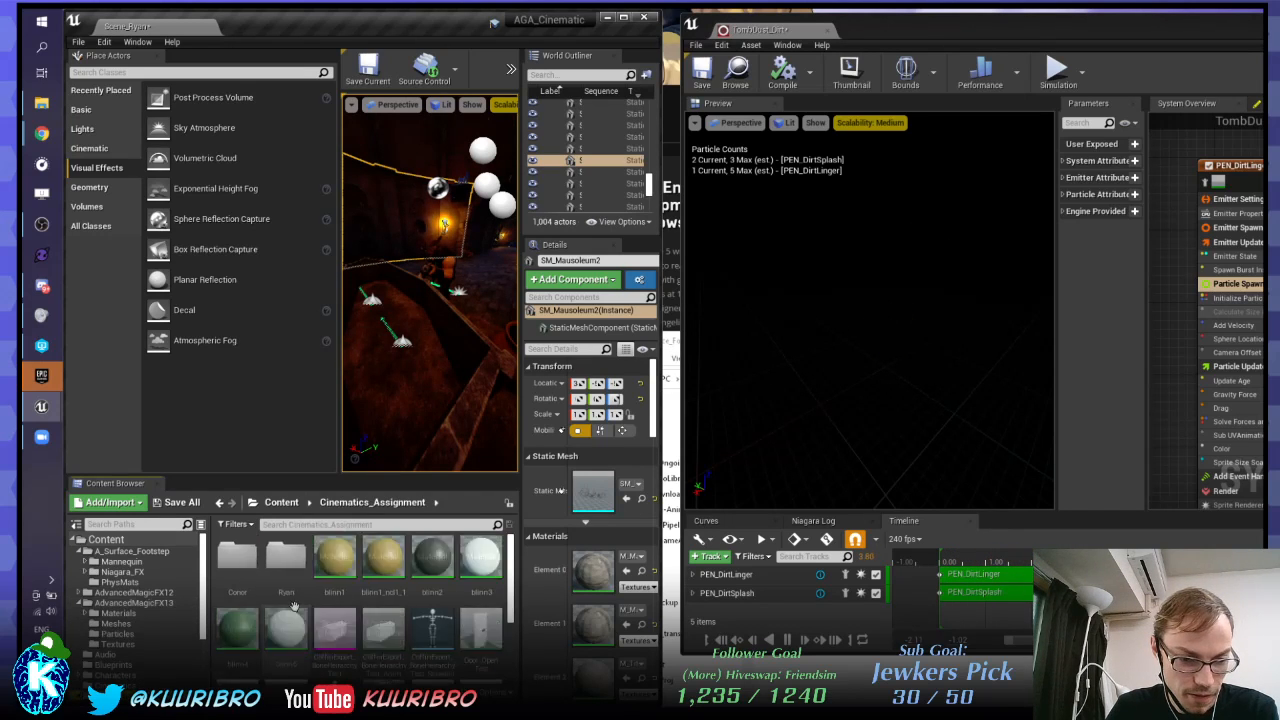
pyautogui.scroll(-1, 278, 554)
pyautogui.doubleClick(278, 554)
pyautogui.rightClick(382, 606)
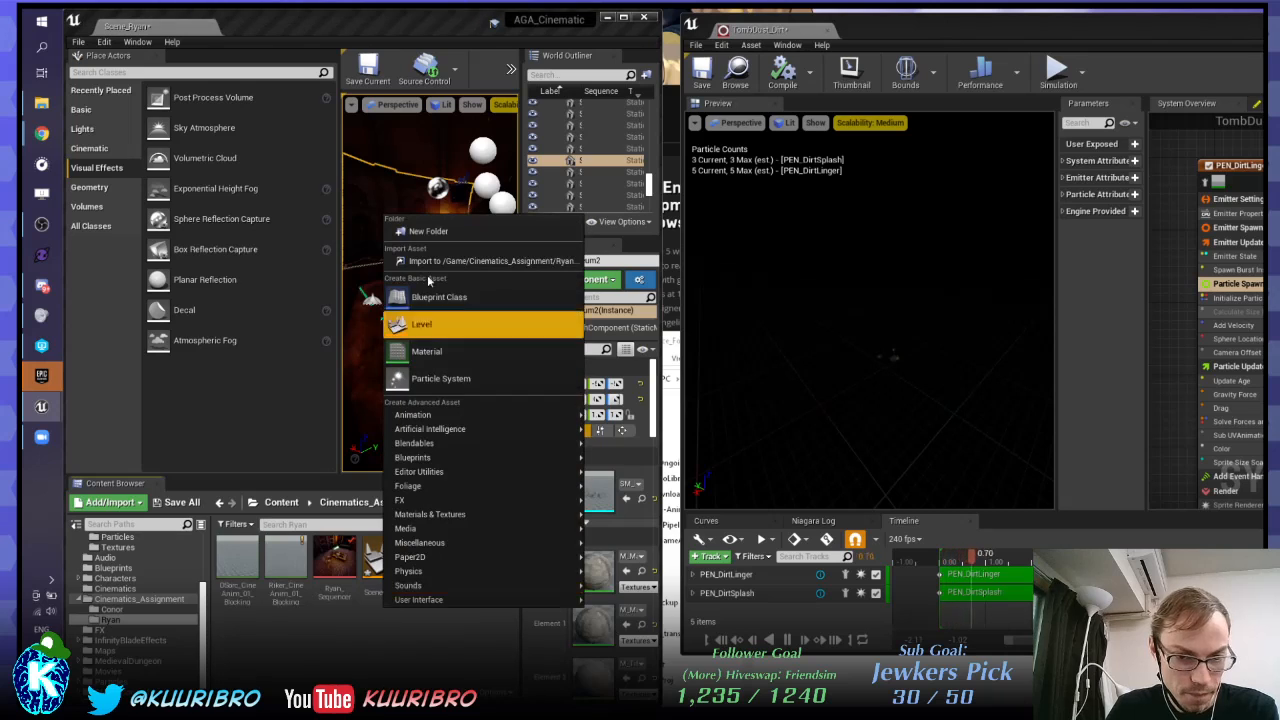
pyautogui.click(440, 379)
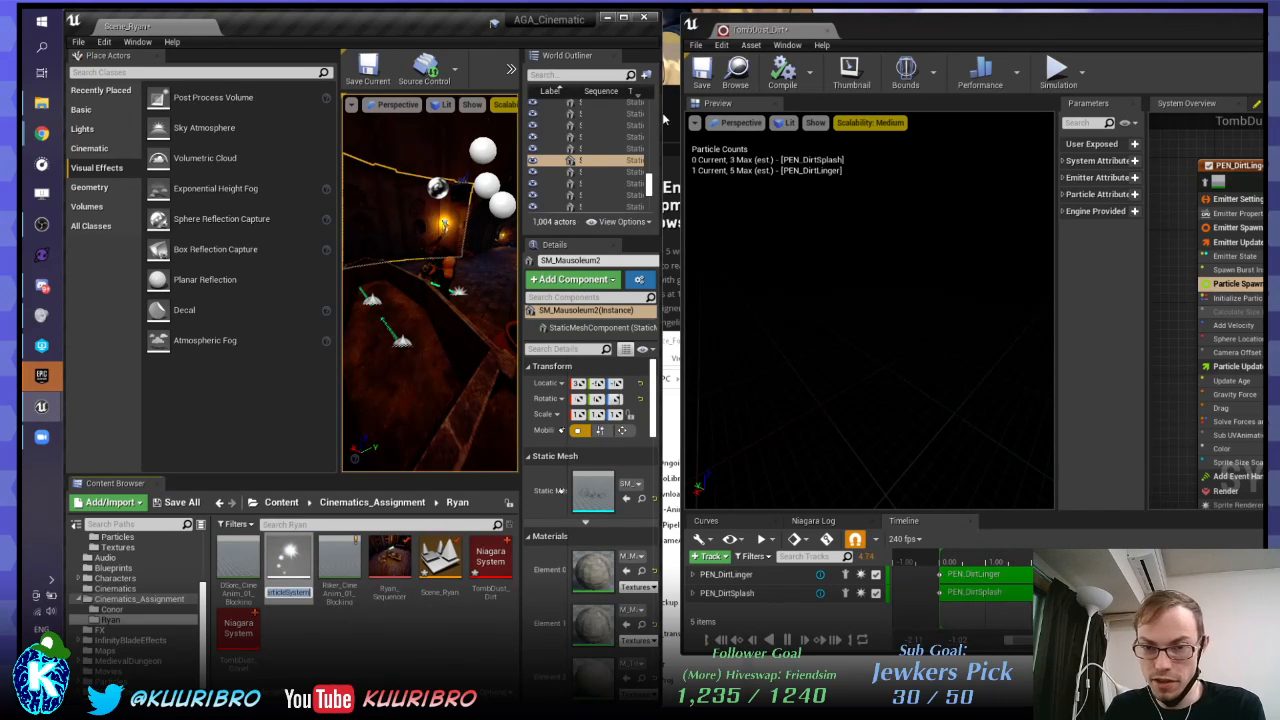
# Step: Make the level editor window wider and name the new particle system Dust_01
pyautogui.moveTo(660, 118); pyautogui.dragTo(793, 83)
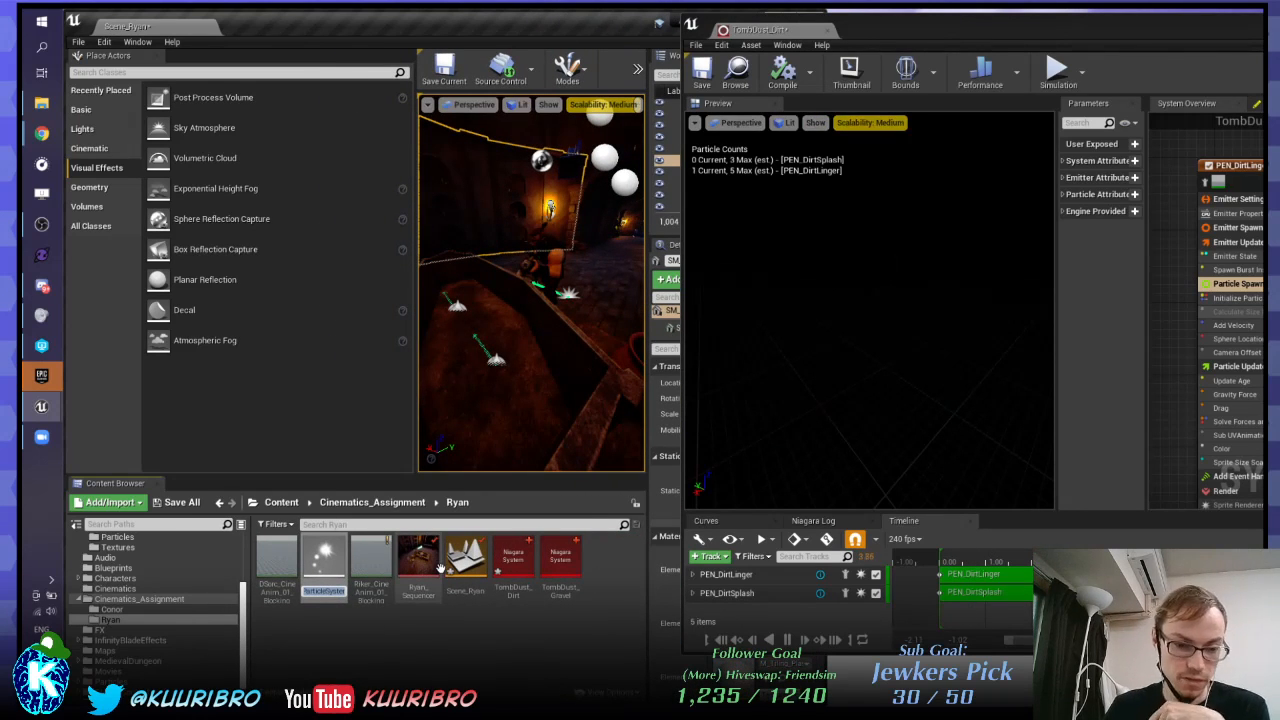
pyautogui.write('Dust_')
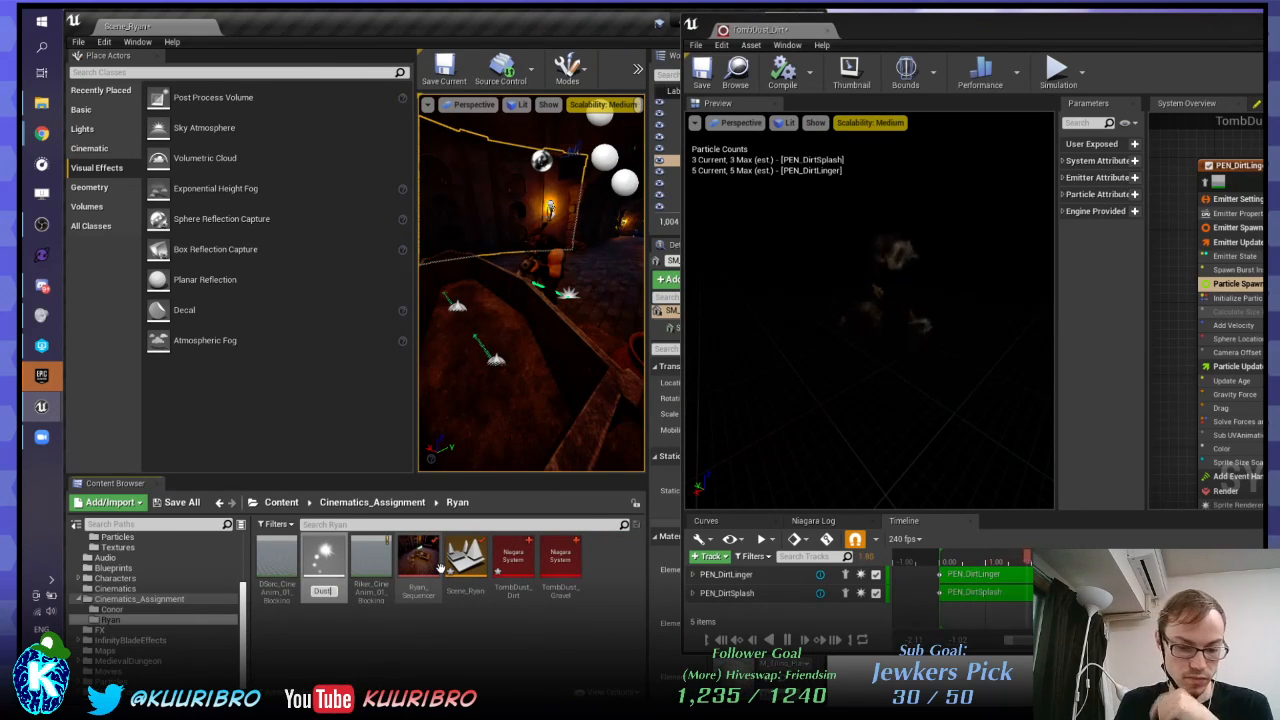
pyautogui.write('012')
pyautogui.press('BackSpace')
pyautogui.press('BackSpace')
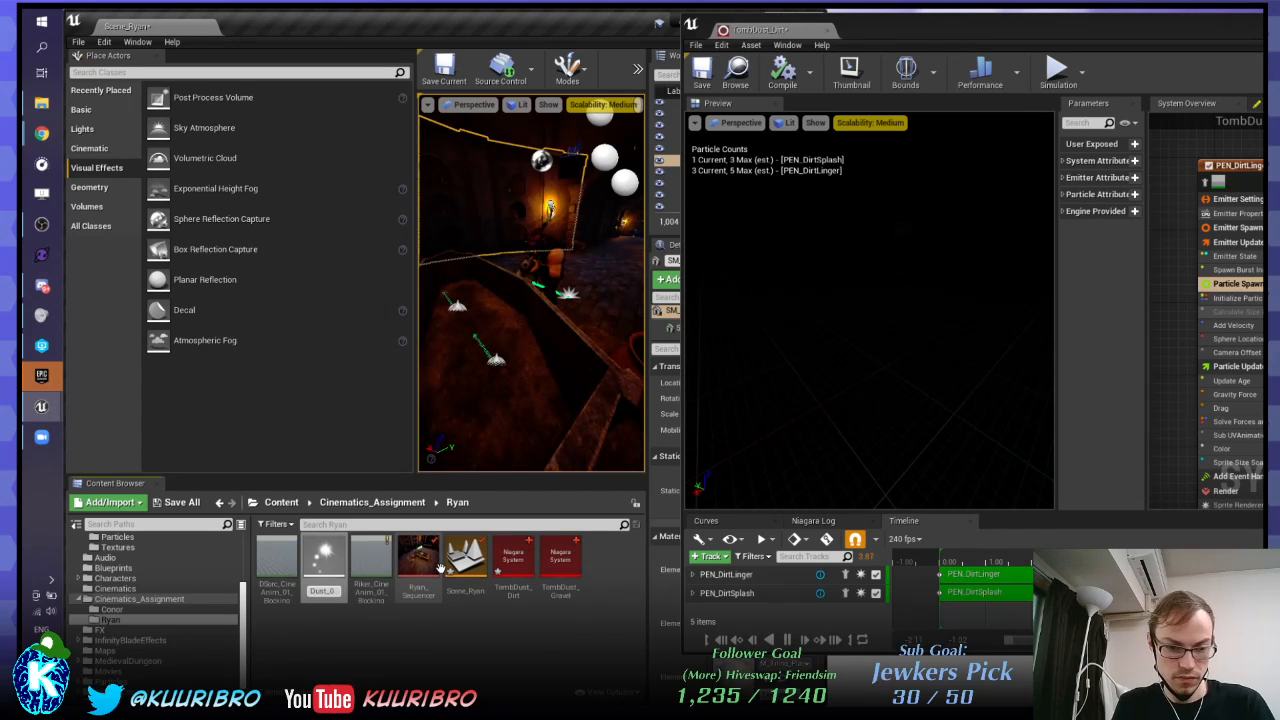
pyautogui.write('1')
pyautogui.press('Return')
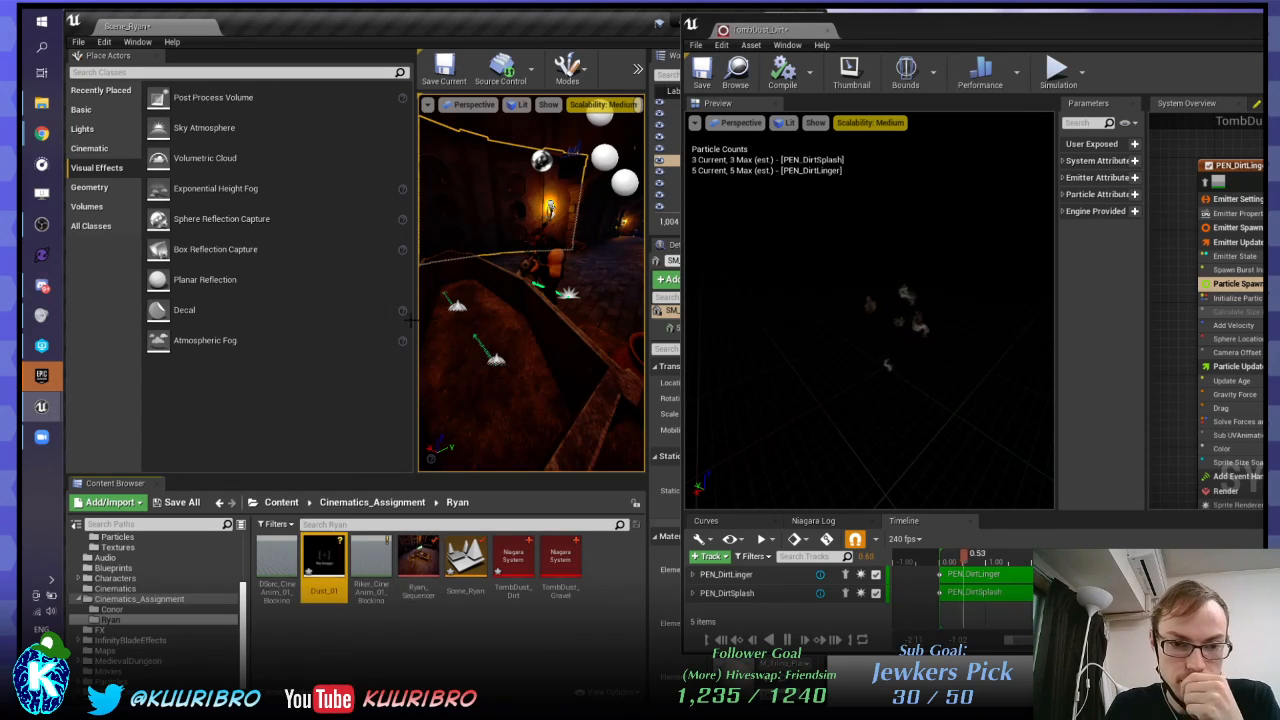
# Step: Enlarge the level viewport and open the Dust_01 particle system with its editor window fully in view
pyautogui.moveTo(405, 312); pyautogui.dragTo(240, 311)
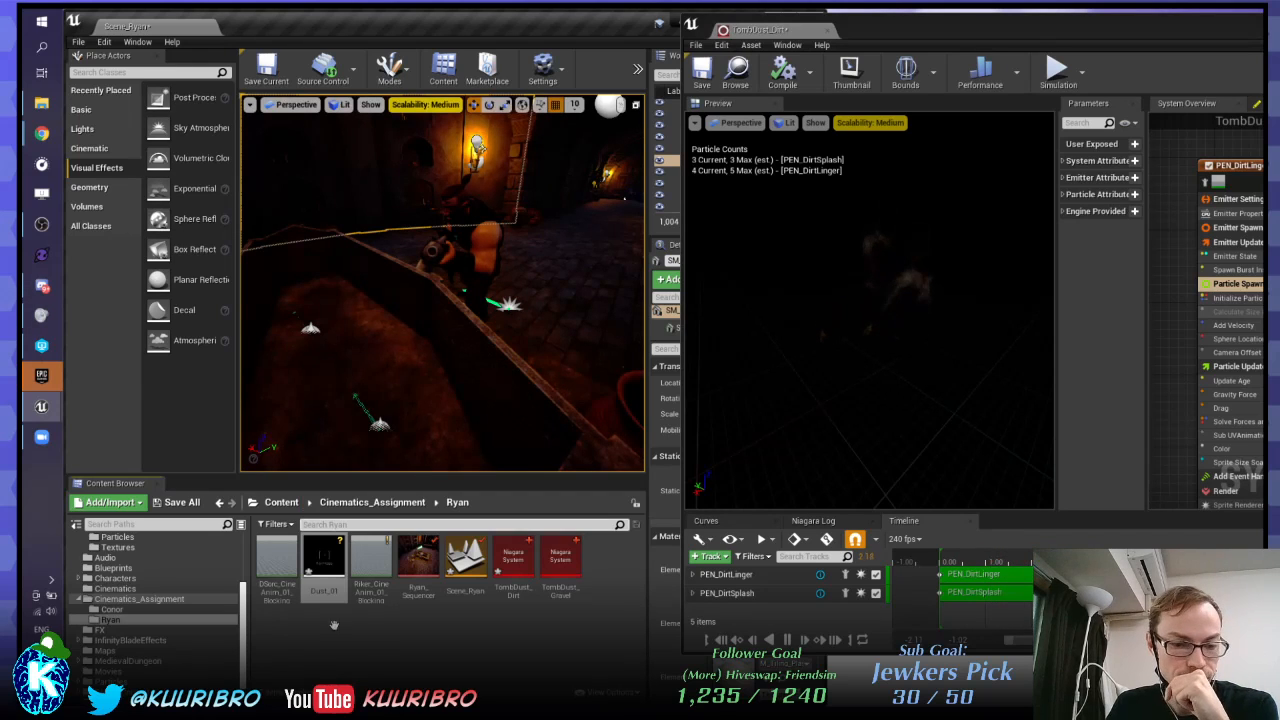
pyautogui.doubleClick(318, 562)
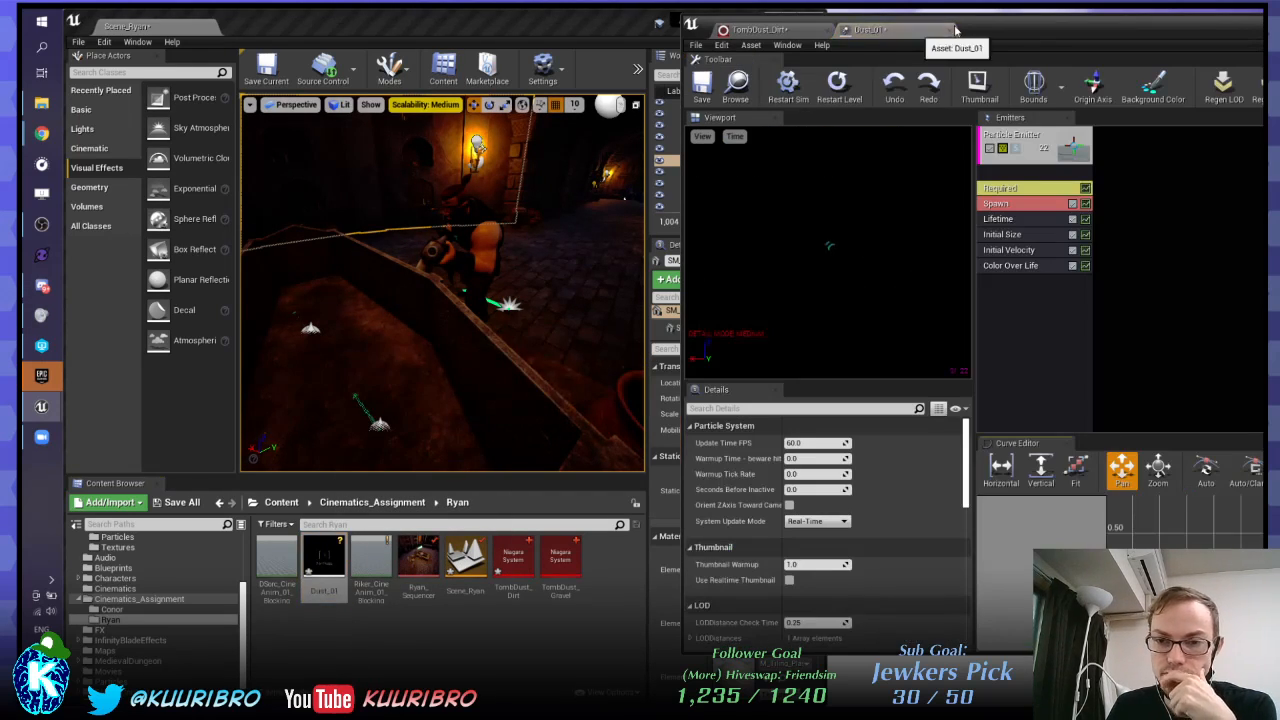
pyautogui.moveTo(998, 30); pyautogui.dragTo(598, 31)
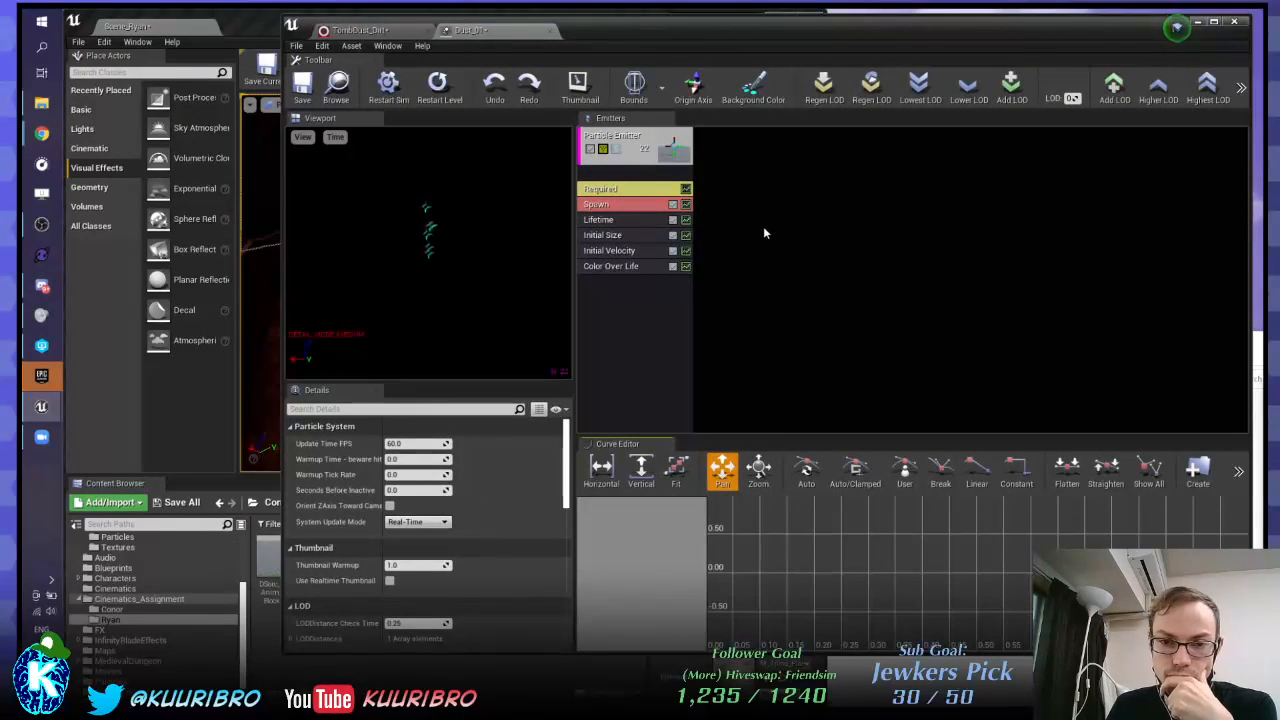
pyautogui.click(362, 30)
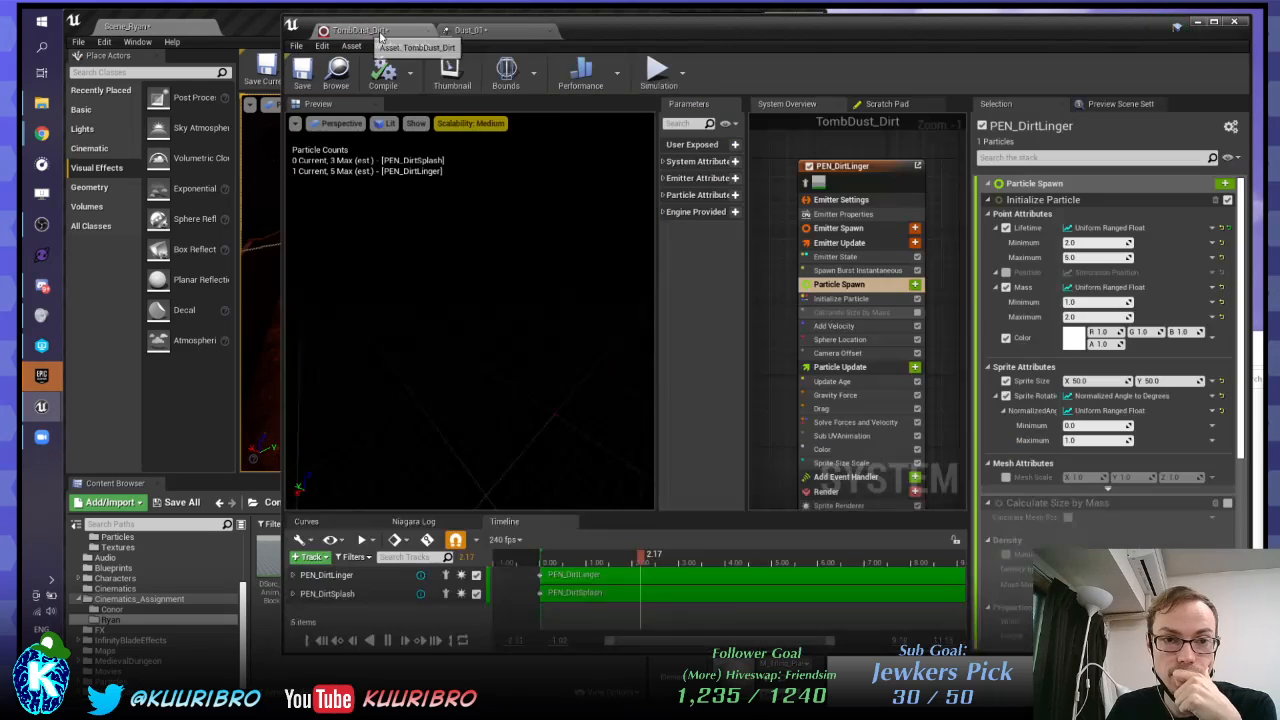
pyautogui.click(487, 33)
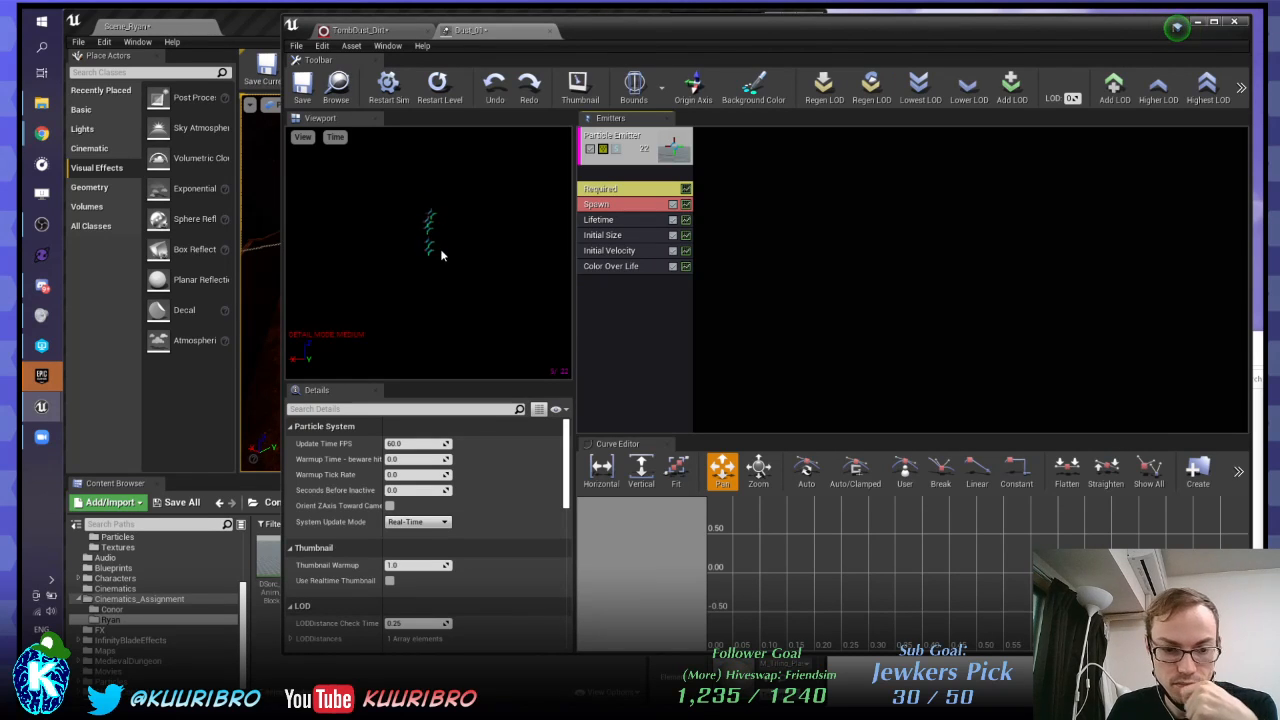
# Step: Examine the Particle Update, Gravity Force and Particle Spawn settings of the PEN_DirtLinger emitter in TombDust_Dirt
pyautogui.click(360, 30)
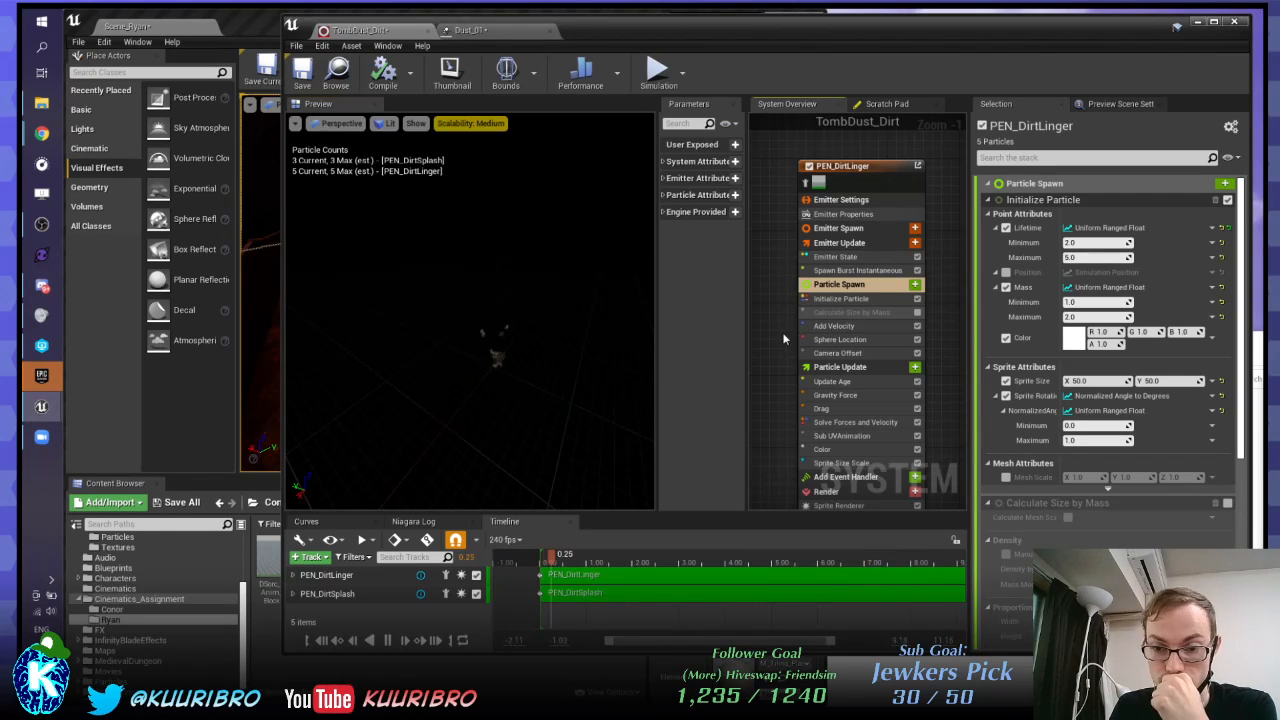
pyautogui.click(840, 367)
pyautogui.moveTo(963, 329); pyautogui.dragTo(954, 267, button='right')
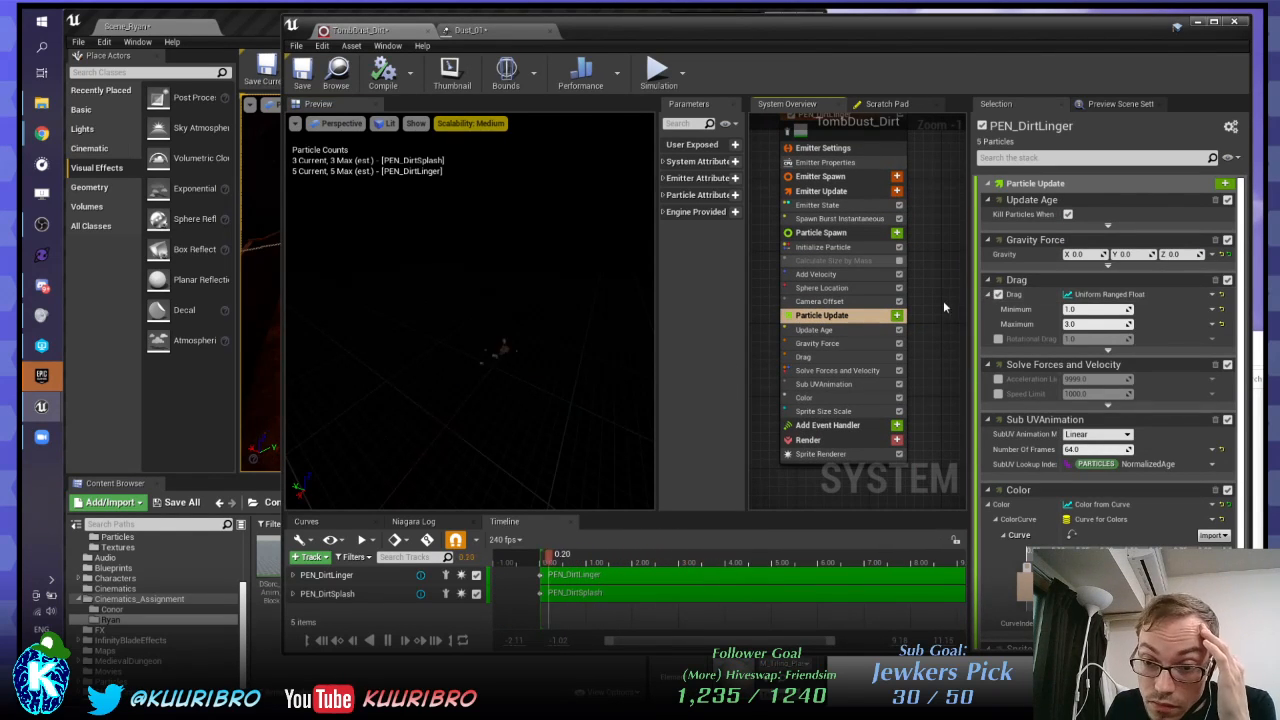
pyautogui.click(814, 330)
pyautogui.click(816, 343)
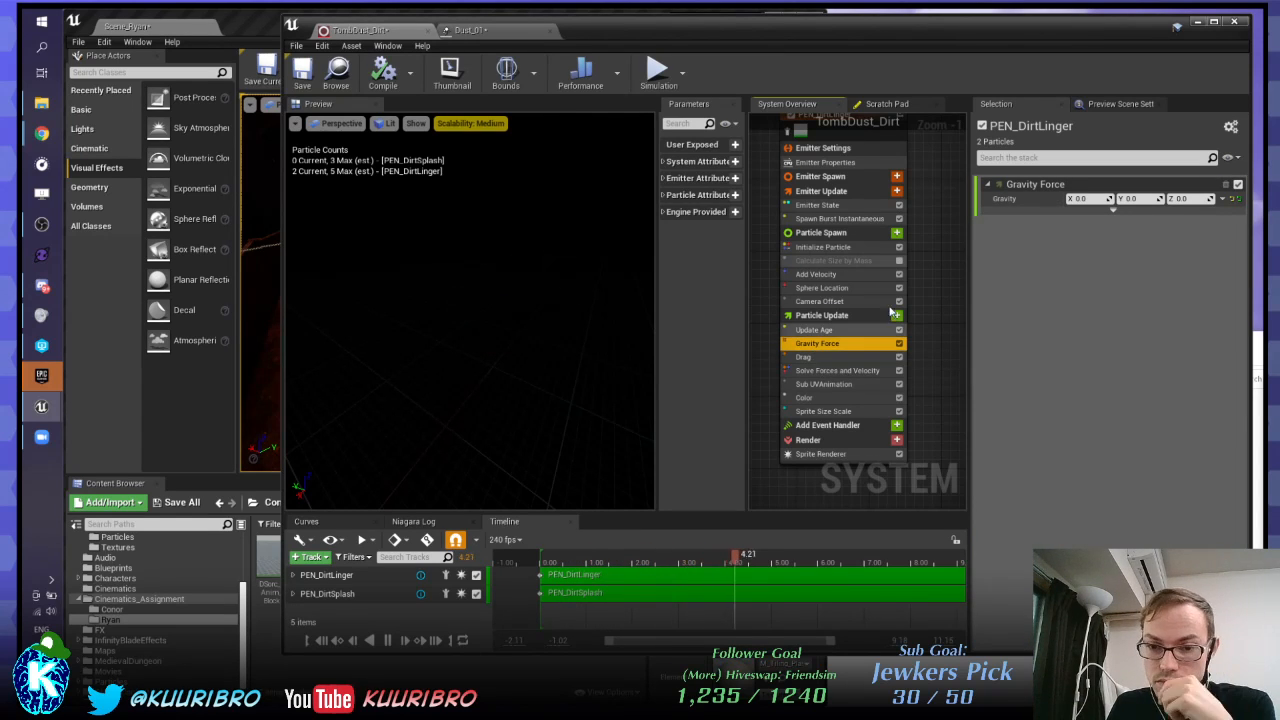
pyautogui.click(821, 234)
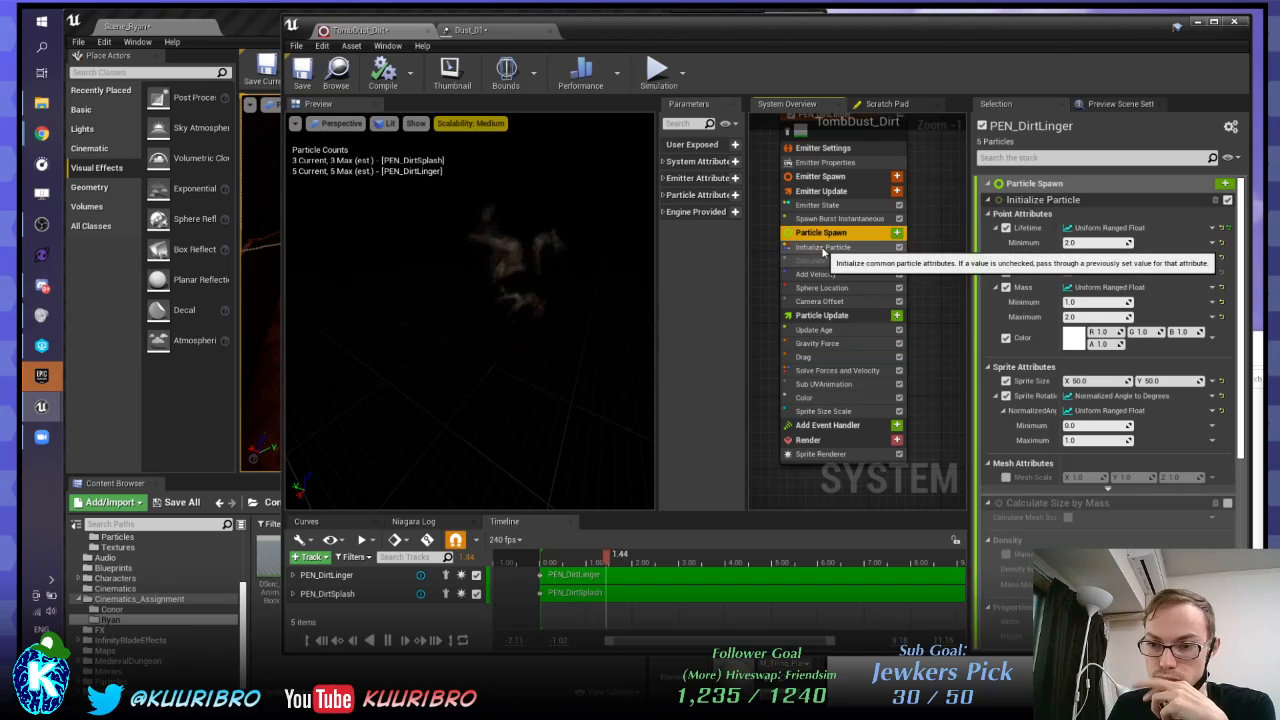
# Step: Try a Sprite Size of 30 by 80 for PEN_DirtLinger and look through the value options available for it
pyautogui.click(1098, 382)
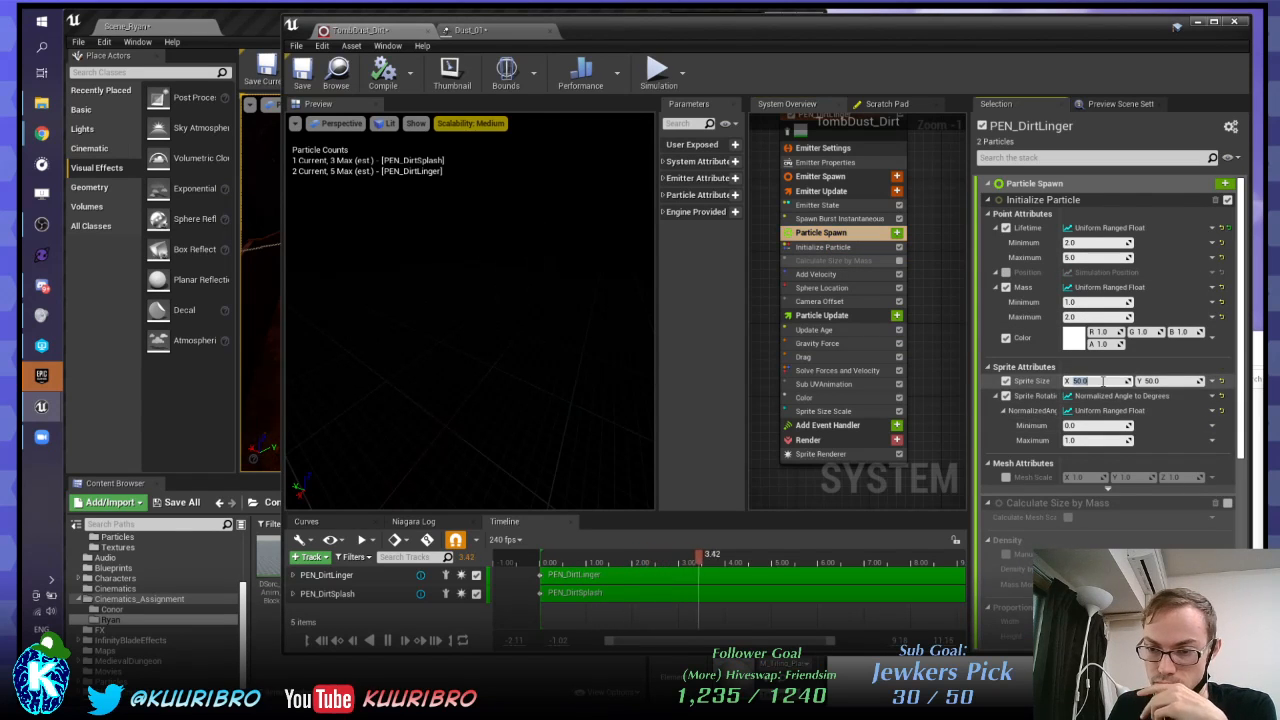
pyautogui.write('30')
pyautogui.press('Tab')
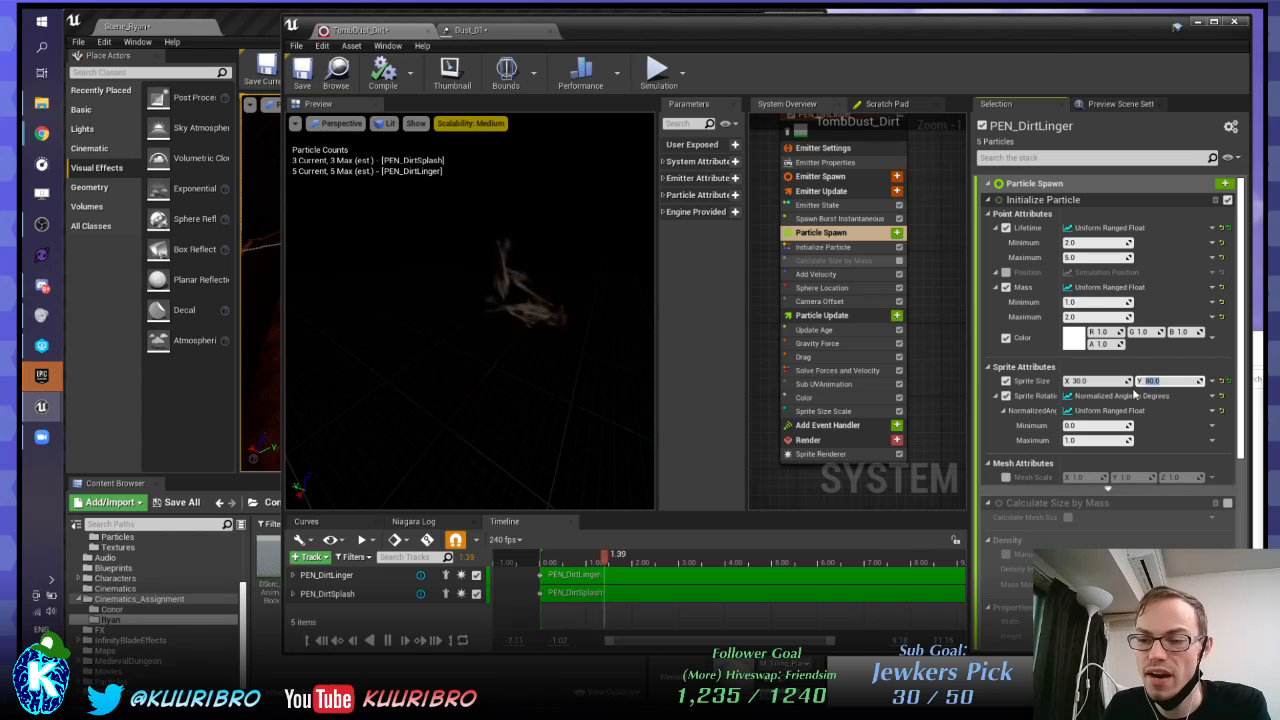
pyautogui.click(1211, 382)
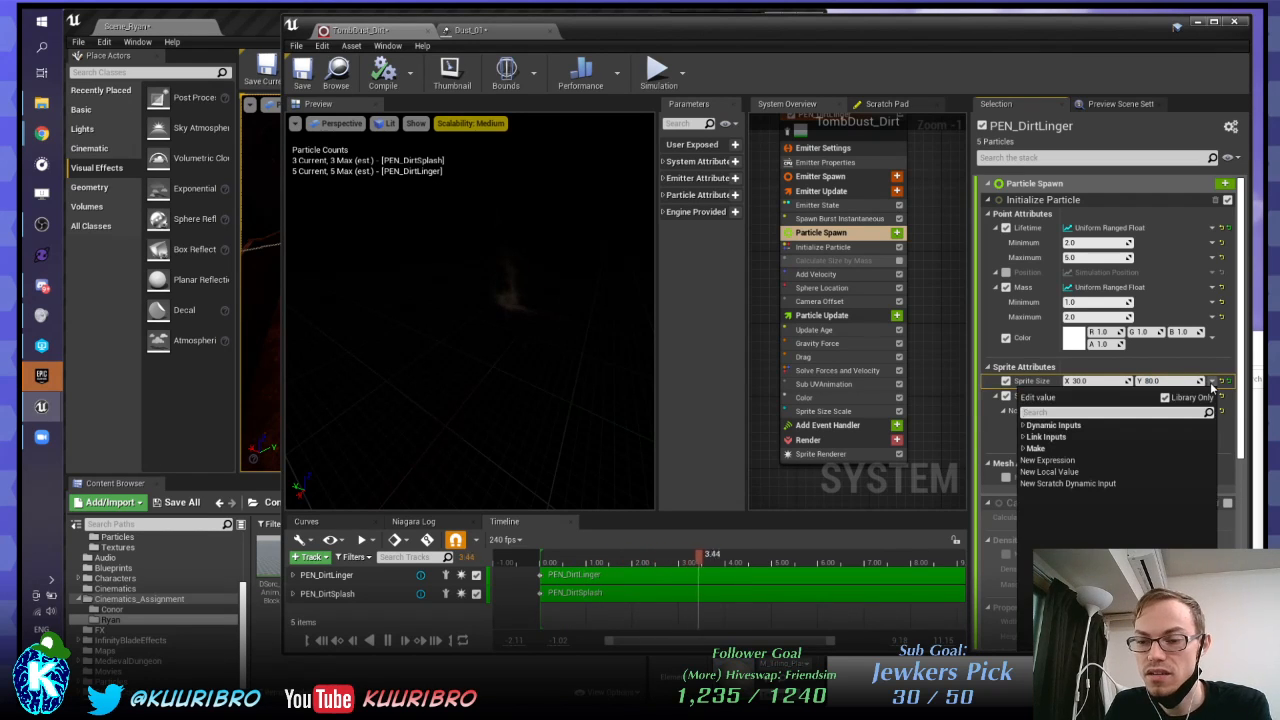
pyautogui.click(1024, 448)
pyautogui.click(1022, 436)
pyautogui.click(1022, 425)
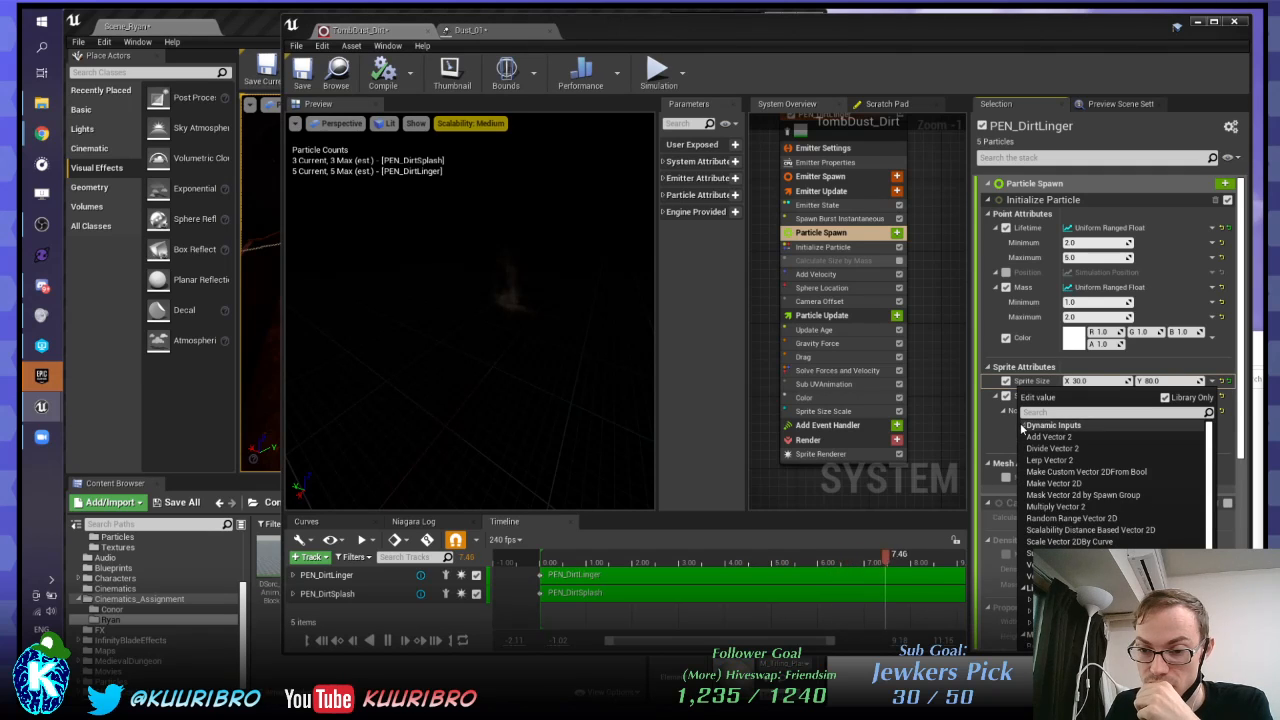
pyautogui.click(1097, 352)
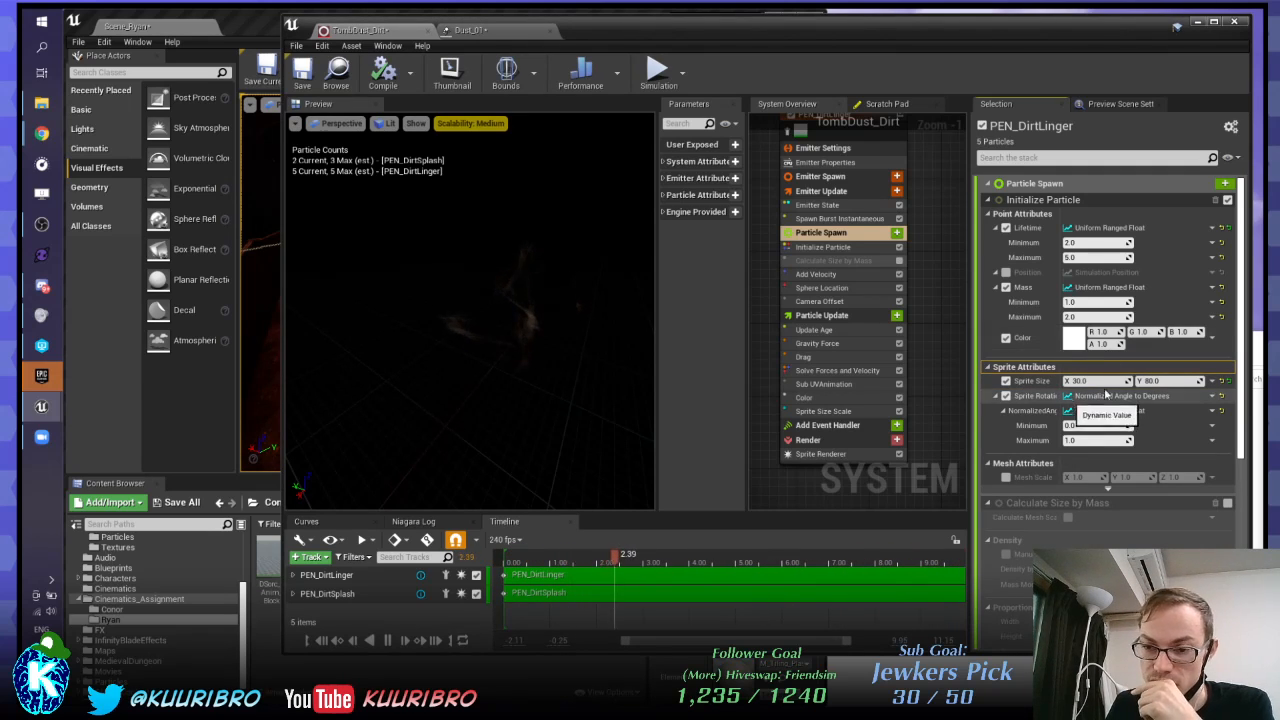
# Step: Set PEN_DirtLinger's Sprite Size to 50 by 50 and reset it to the default value
pyautogui.click(1091, 381)
pyautogui.write('50')
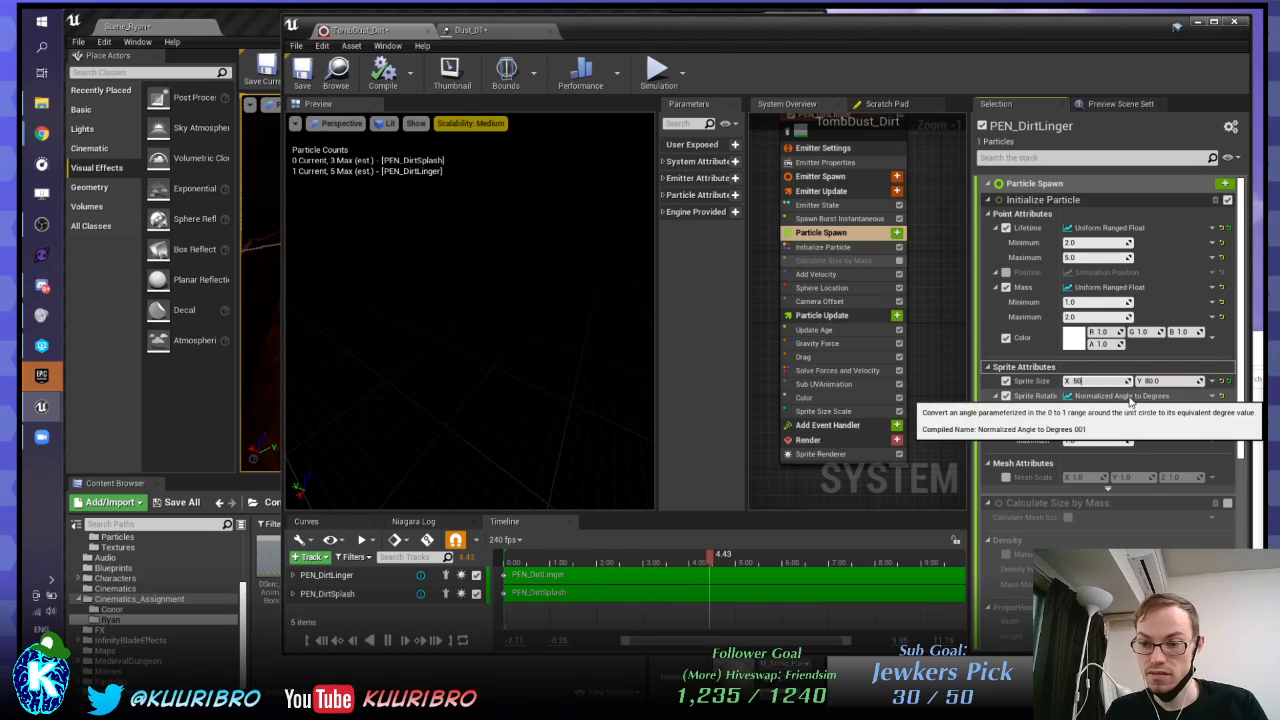
pyautogui.press('Tab')
pyautogui.write('50')
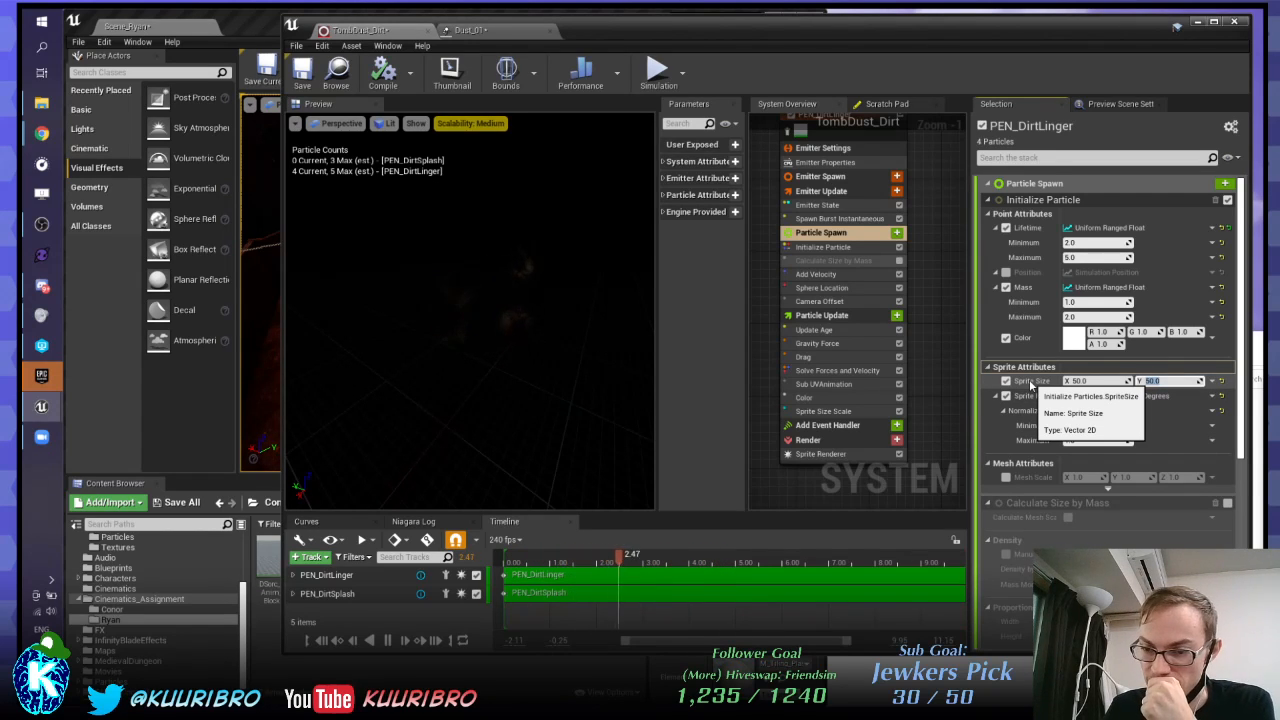
pyautogui.click(1222, 382)
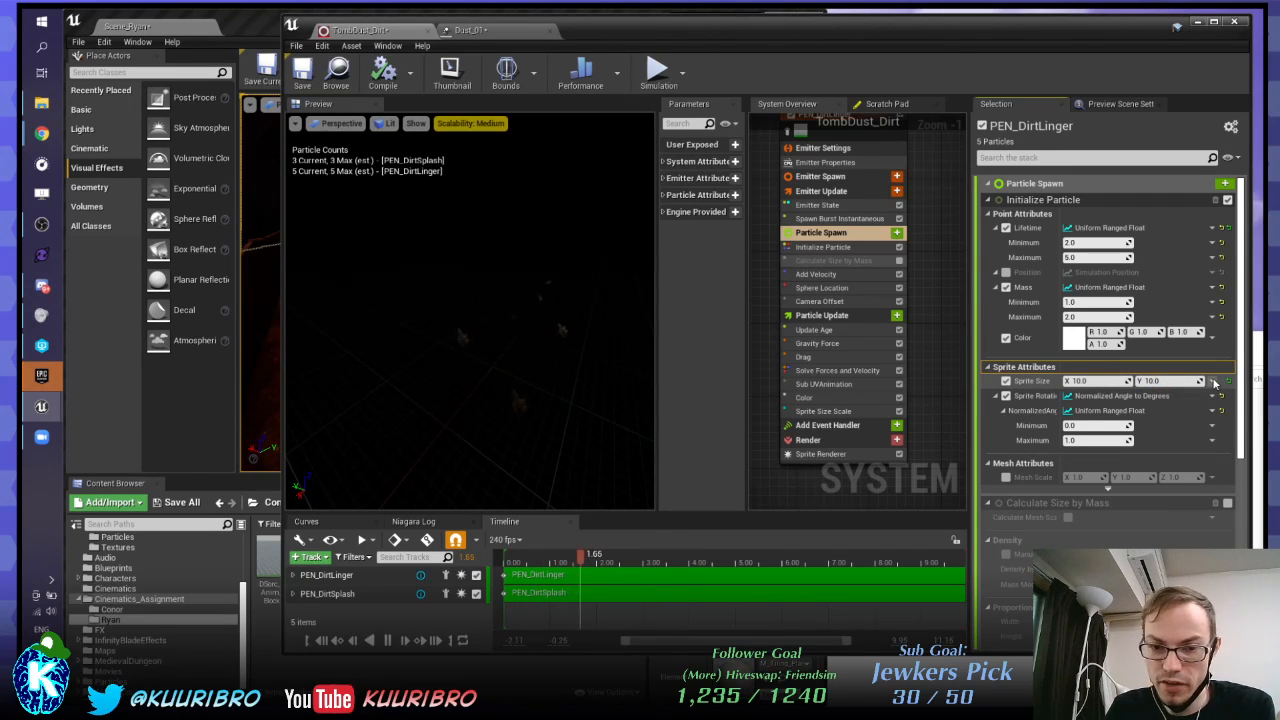
# Step: Examine the dynamic inputs offered for PEN_DirtLinger's Sprite Size, including the vector, random range and curve options
pyautogui.click(1212, 381)
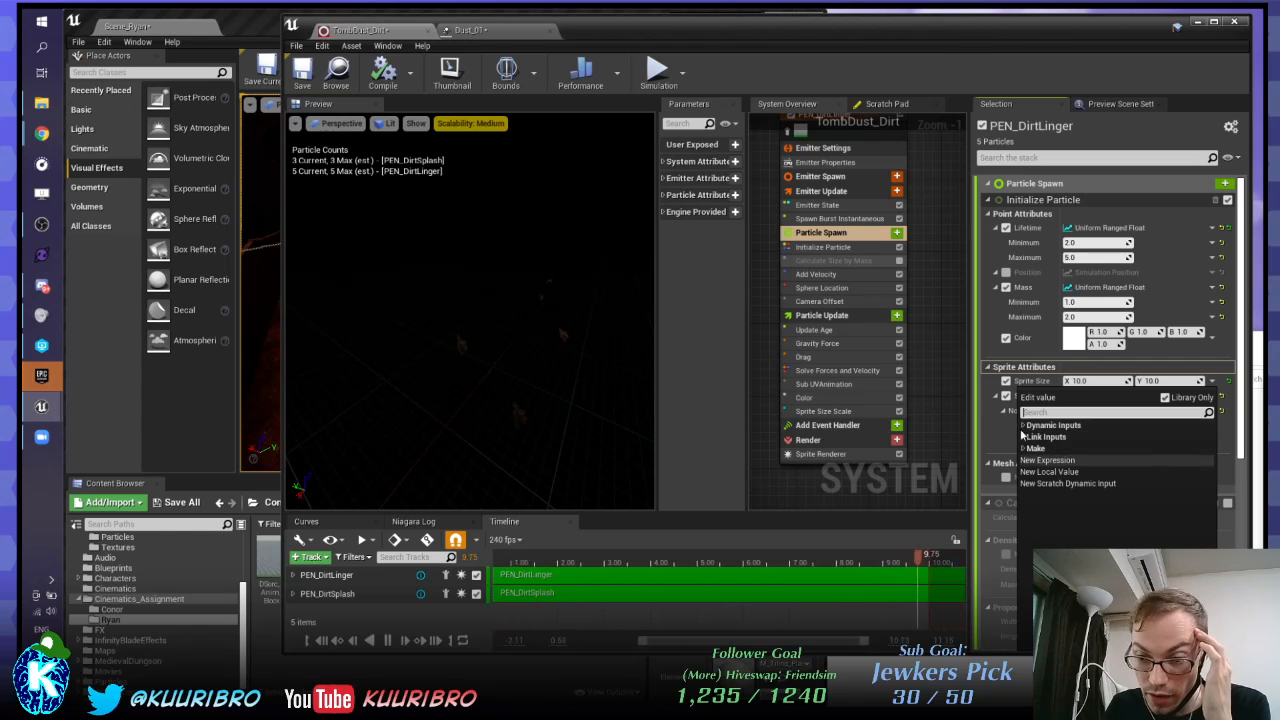
pyautogui.click(998, 432)
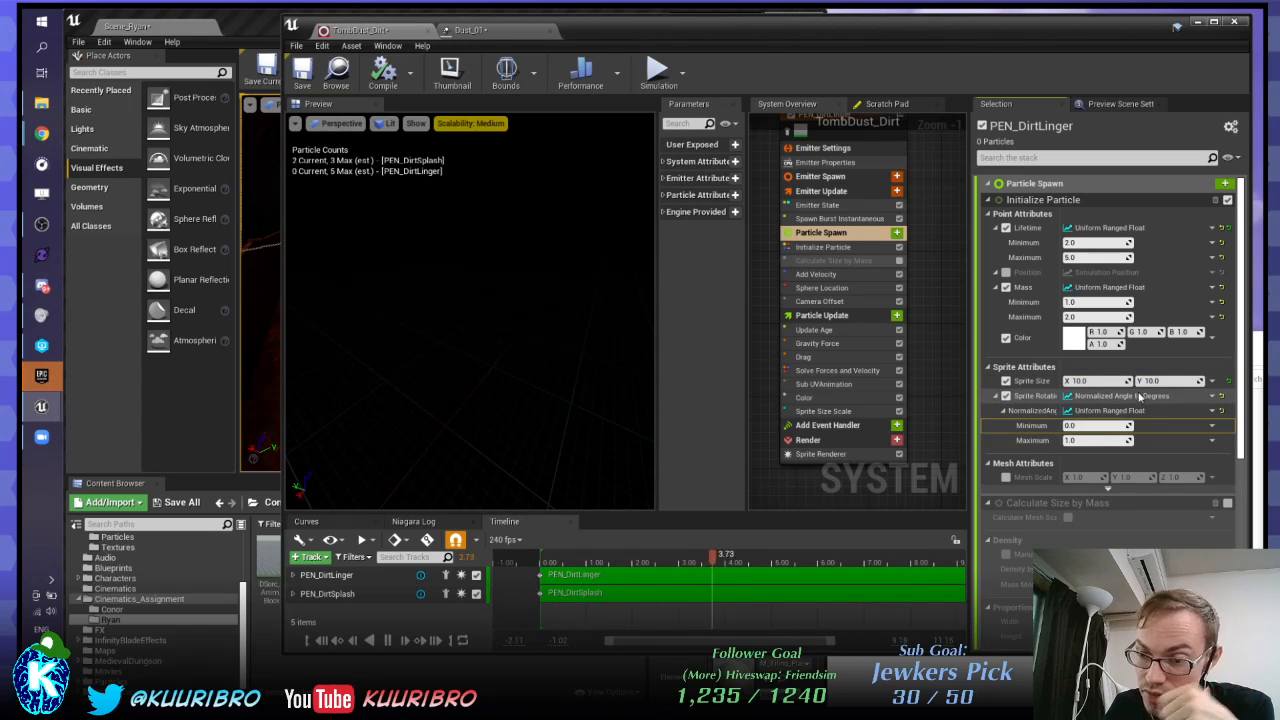
pyautogui.click(1056, 368)
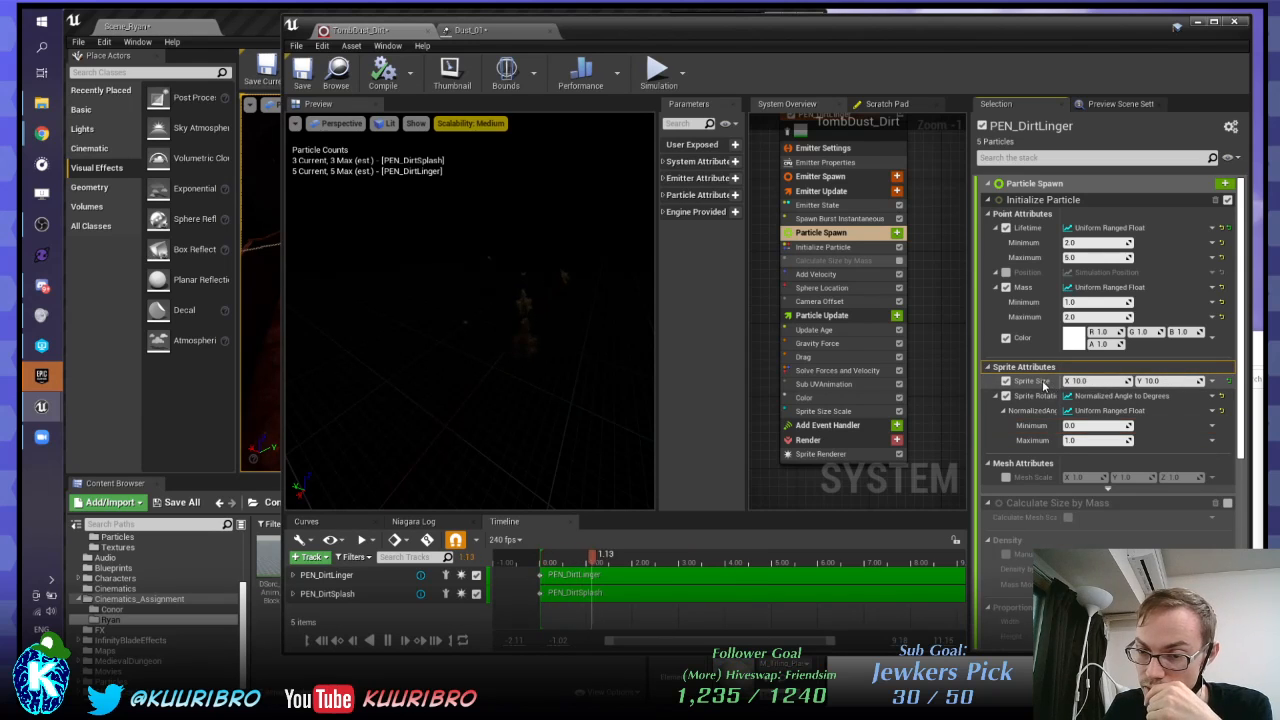
pyautogui.rightClick(1040, 383)
pyautogui.click(1015, 384)
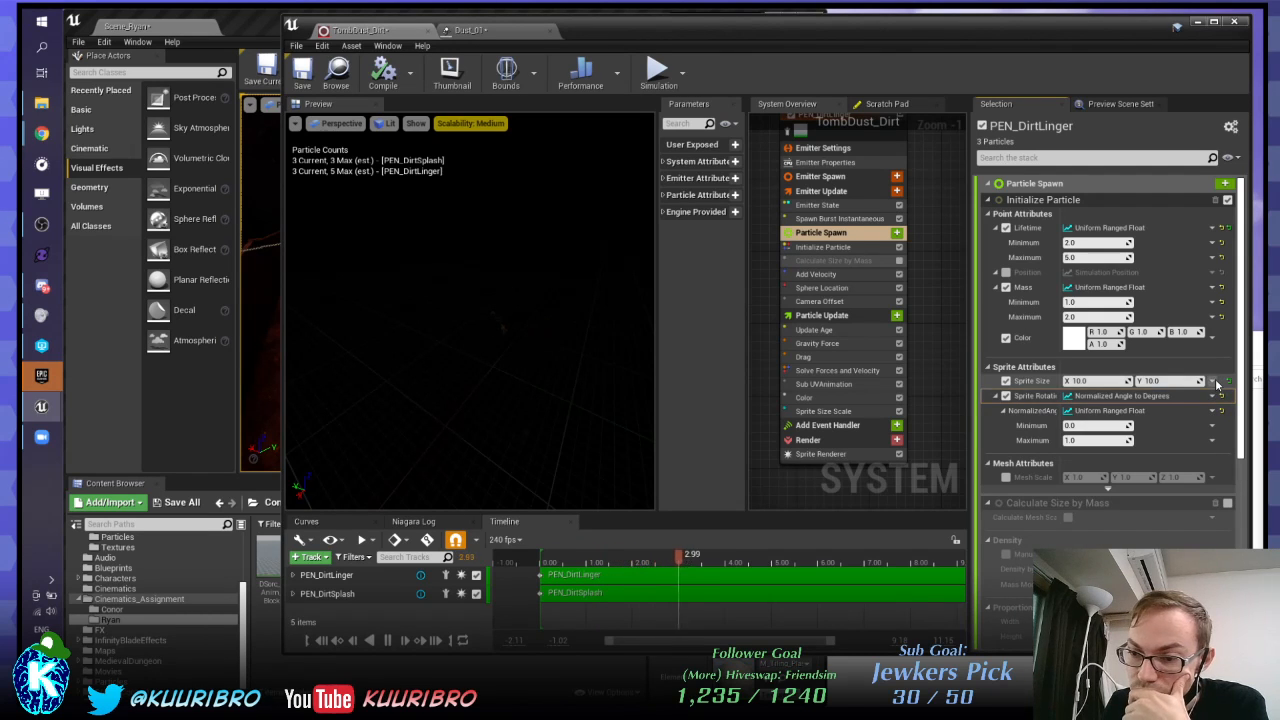
pyautogui.click(1213, 382)
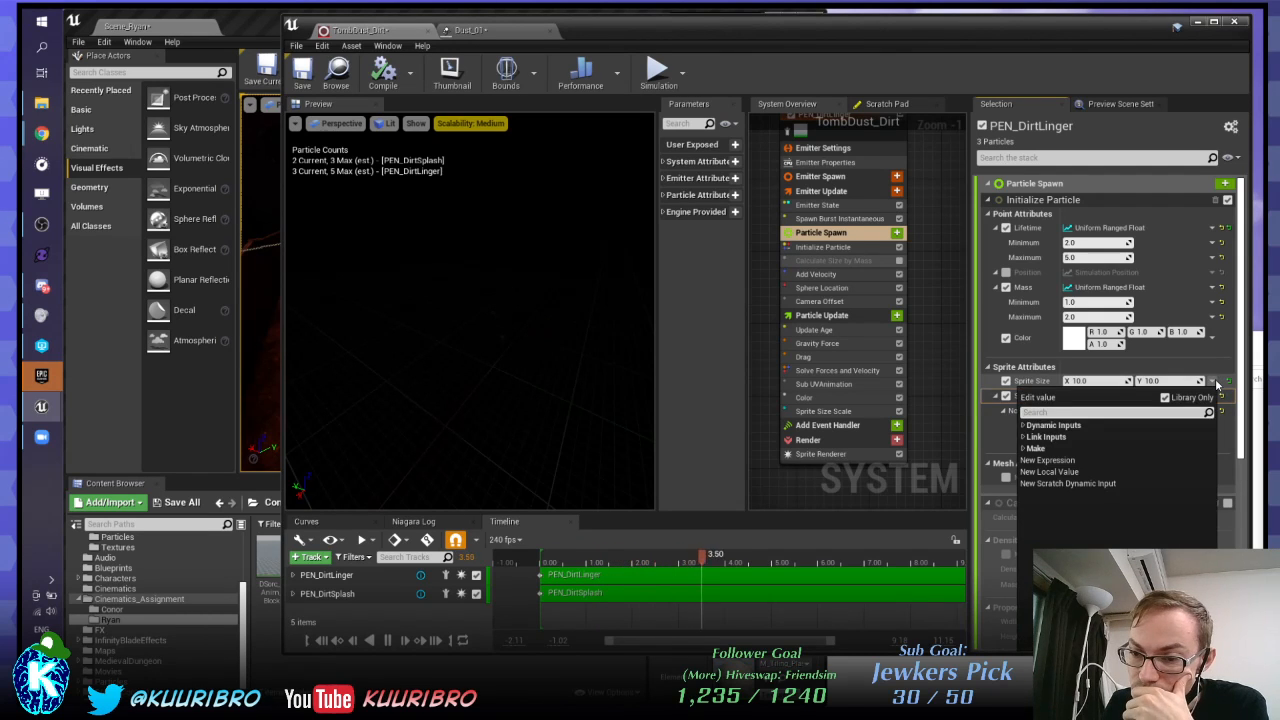
pyautogui.click(1030, 425)
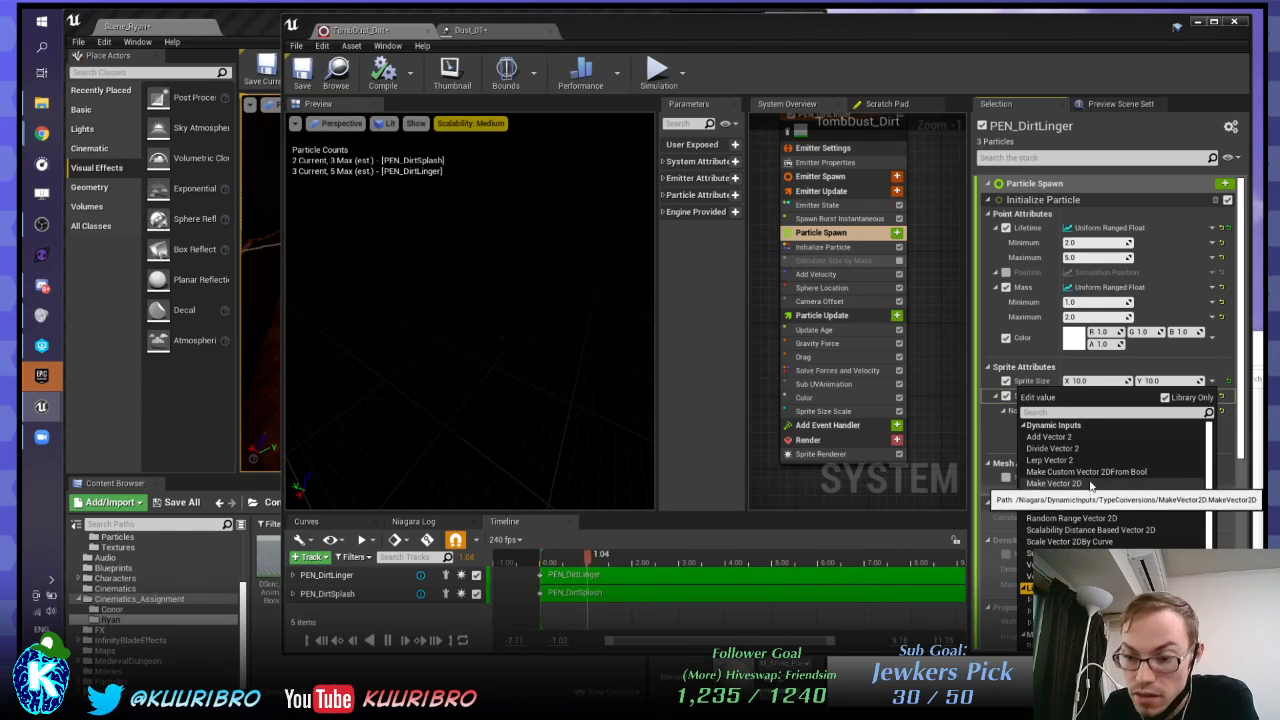
pyautogui.scroll(-3, 1090, 484)
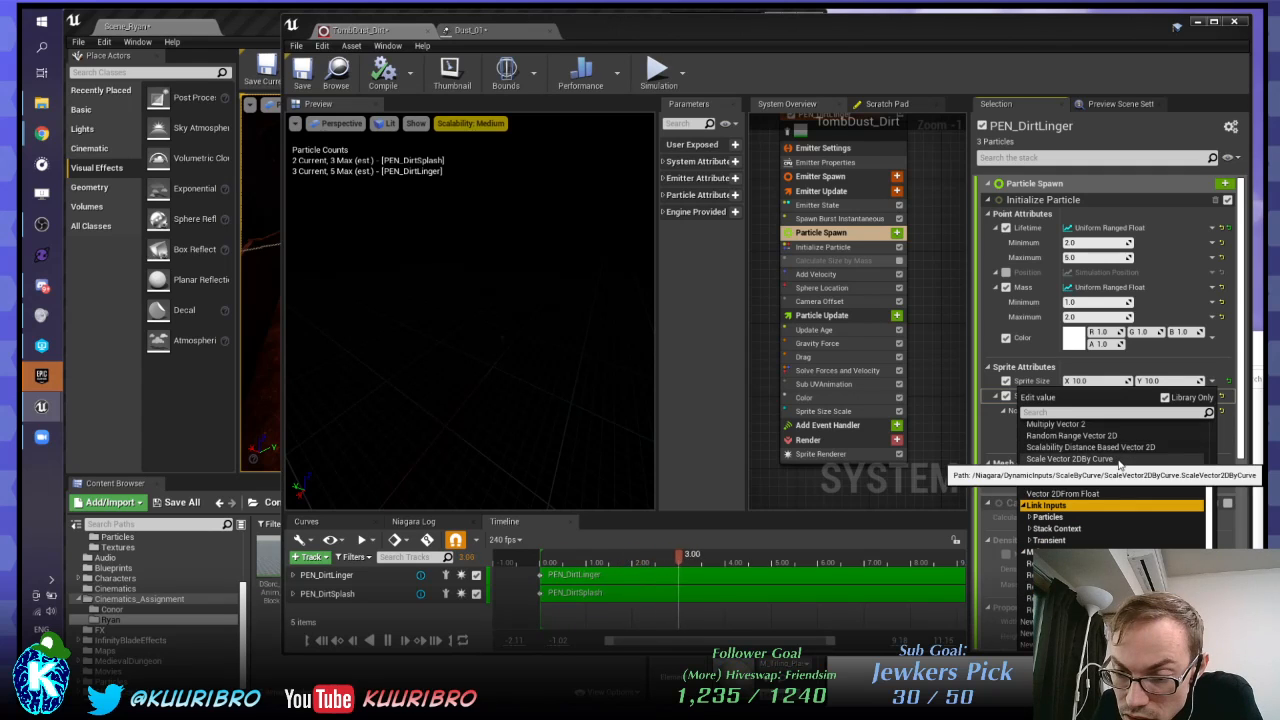
pyautogui.scroll(3, 1114, 481)
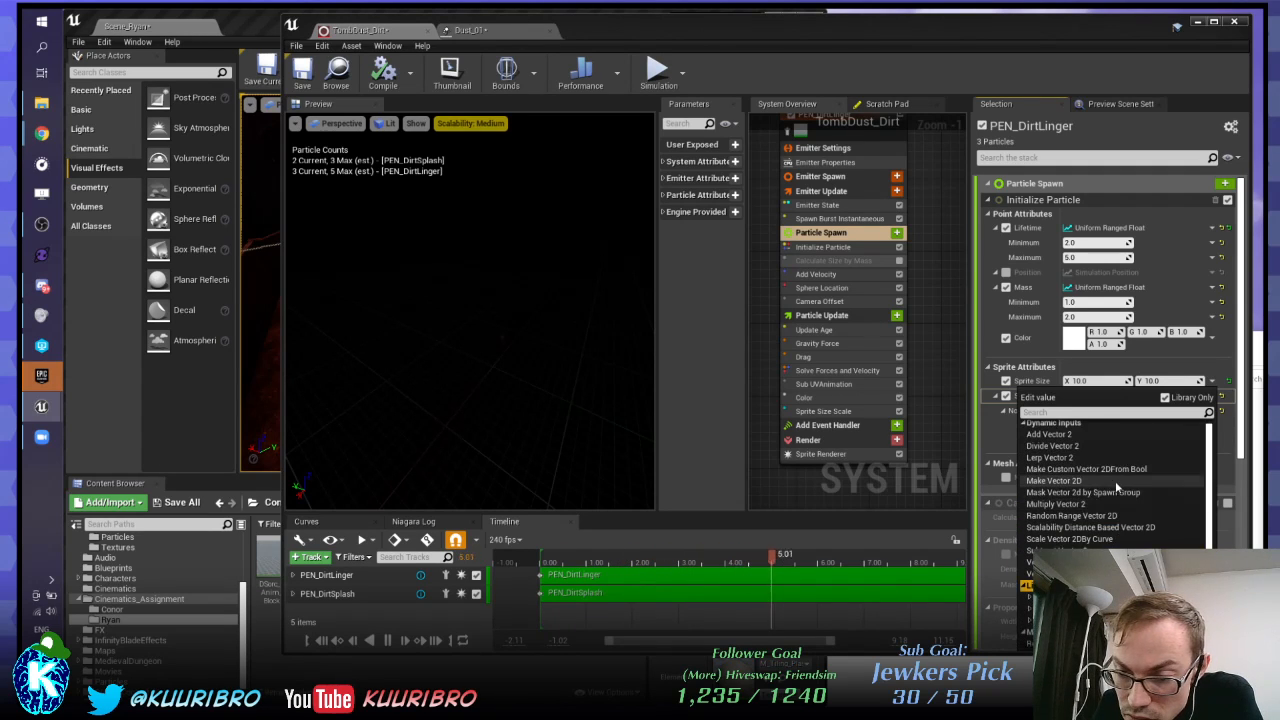
pyautogui.scroll(-1, 1100, 480)
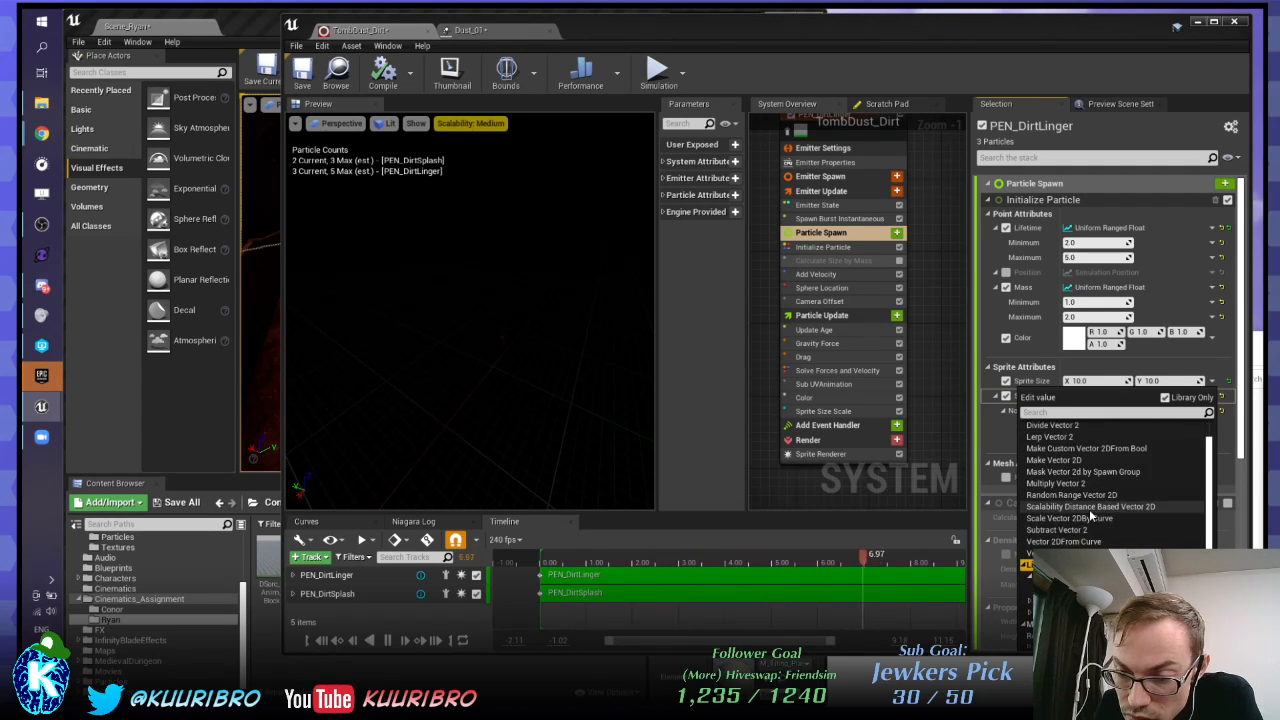
pyautogui.scroll(1, 1128, 487)
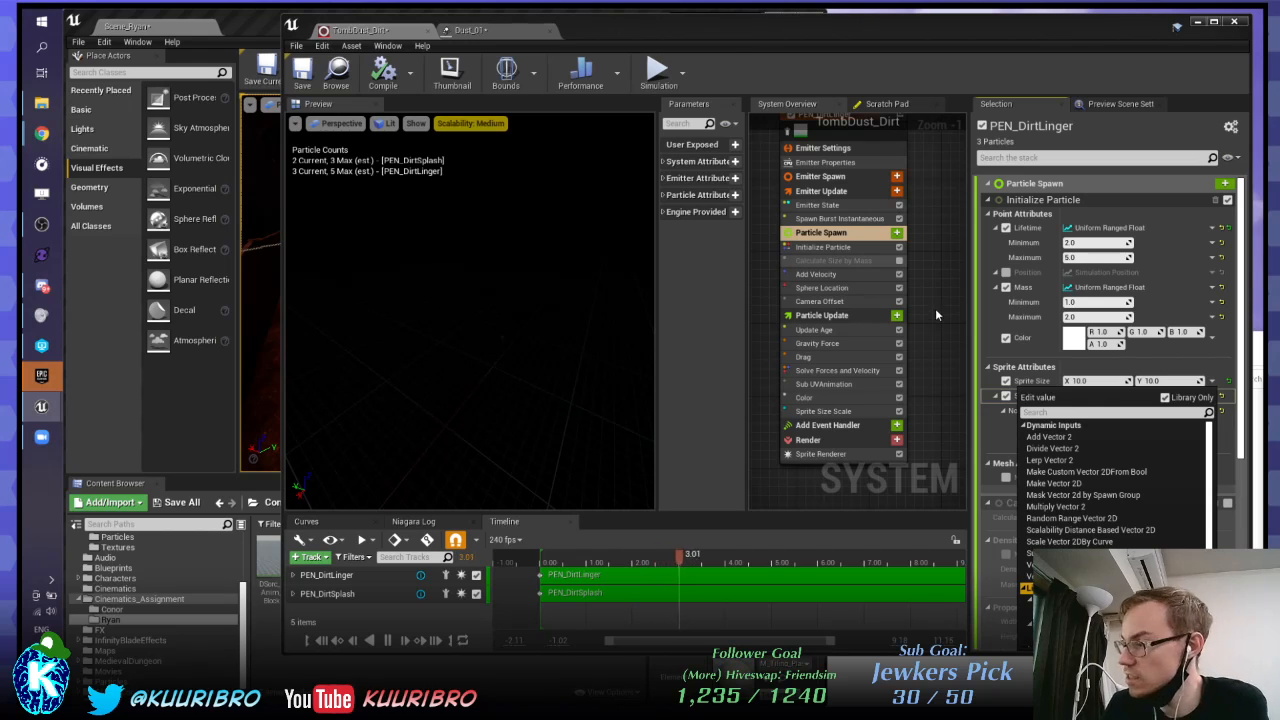
pyautogui.click(566, 208)
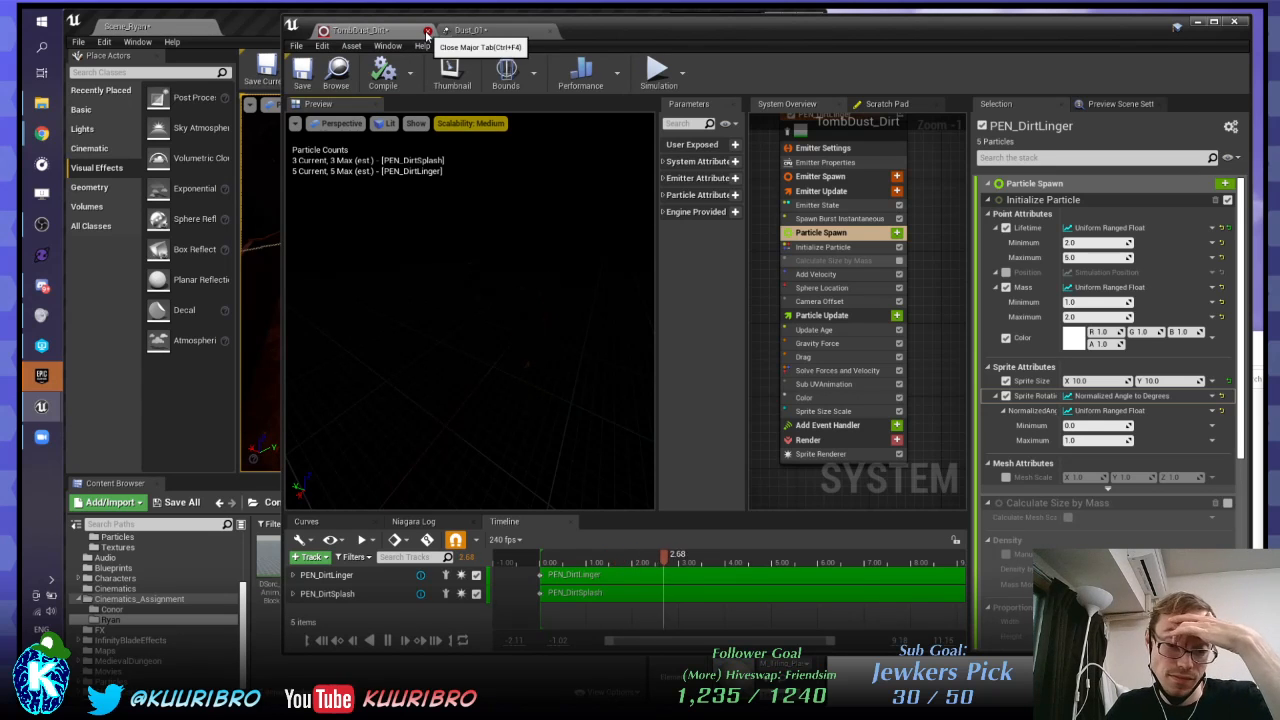
# Step: Move the effect editor window away from the content folders and check the Particles folder of AdvancedMagicFX13
pyautogui.moveTo(661, 36); pyautogui.dragTo(895, 37)
pyautogui.click(487, 649)
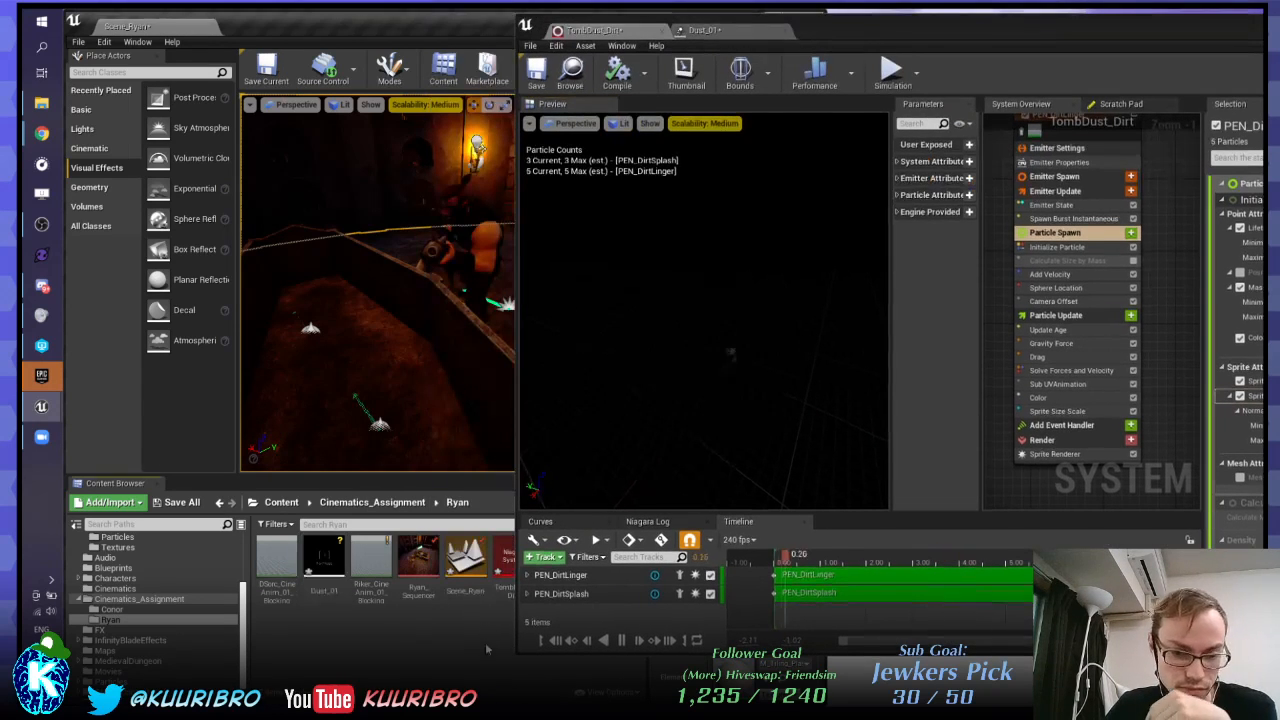
pyautogui.scroll(1, 178, 605)
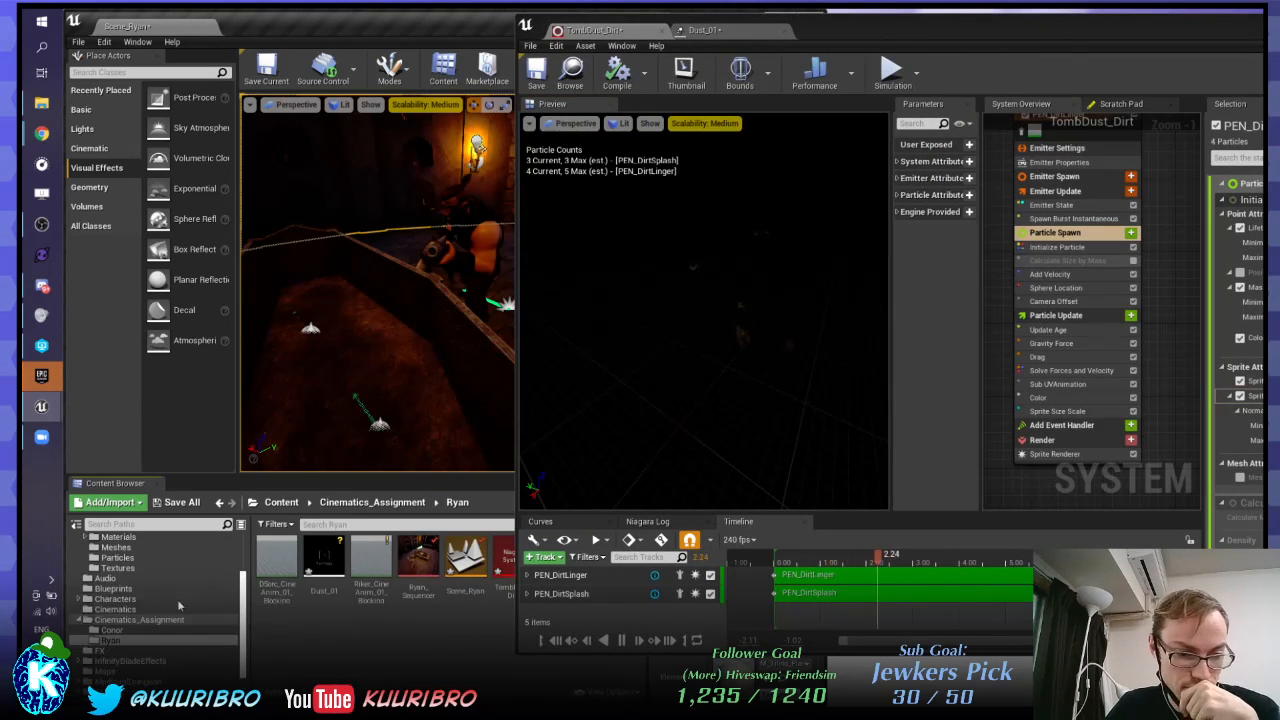
pyautogui.scroll(1, 178, 605)
pyautogui.click(118, 578)
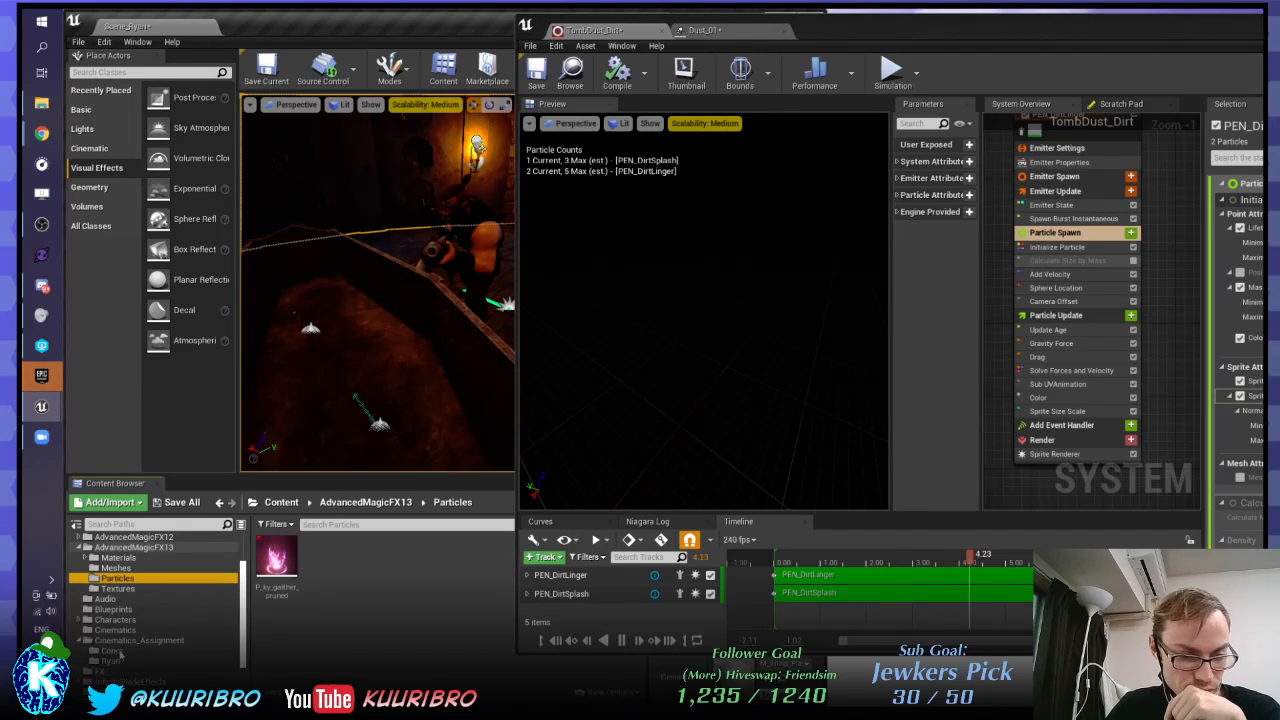
pyautogui.scroll(3, 120, 610)
pyautogui.click(79, 602)
# Step: Check the Mannequin folder of A_Surface_Footstep and open the ParticleSystems folder inside its Niagara_FX folder
pyautogui.click(105, 573)
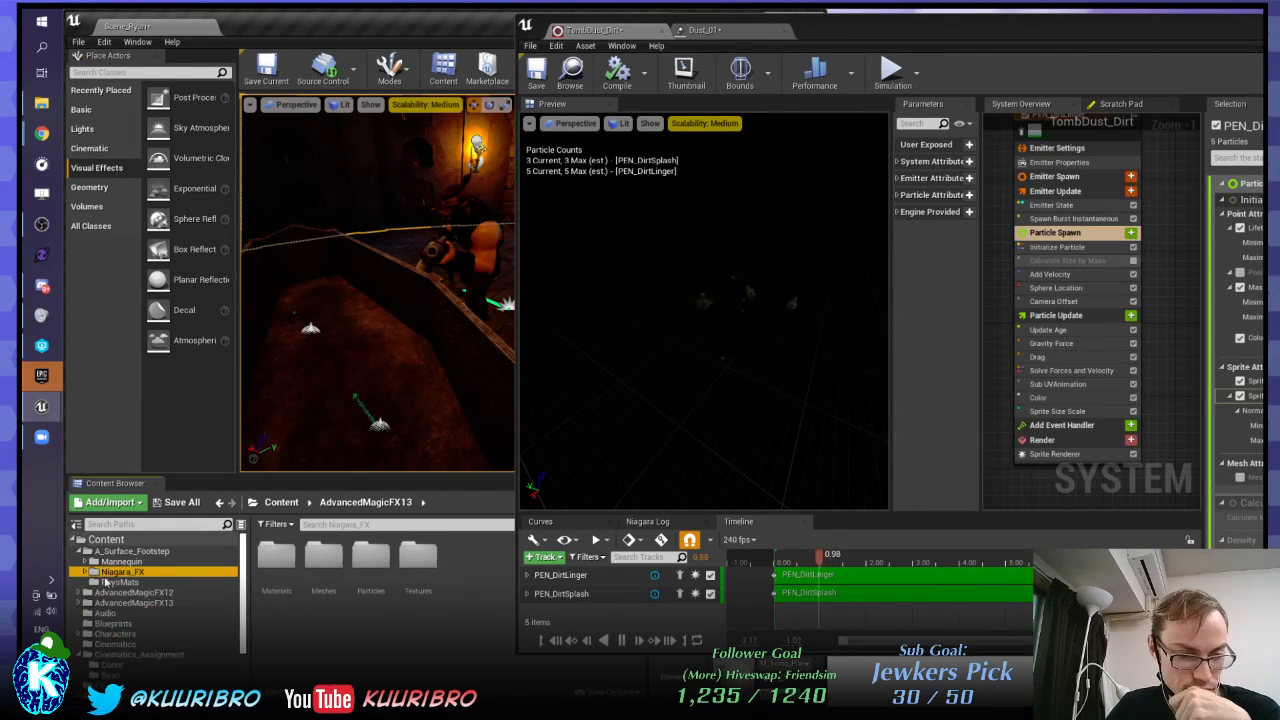
pyautogui.click(90, 562)
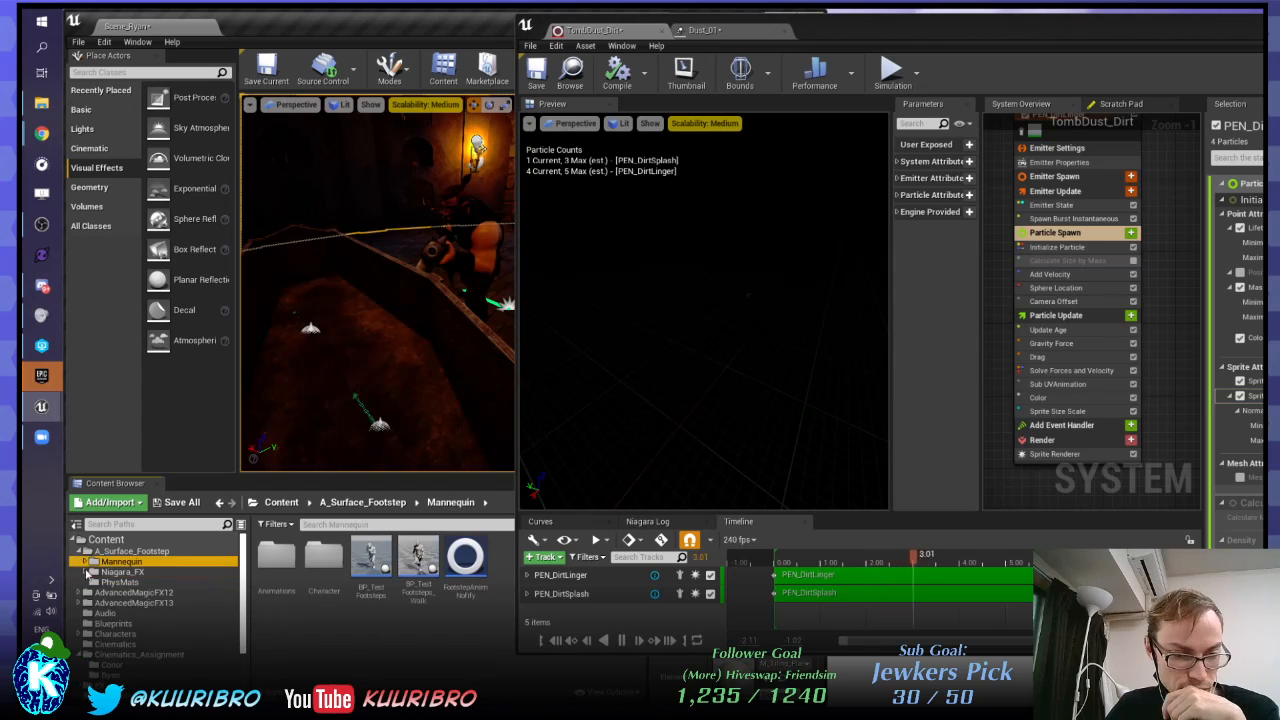
pyautogui.click(447, 668)
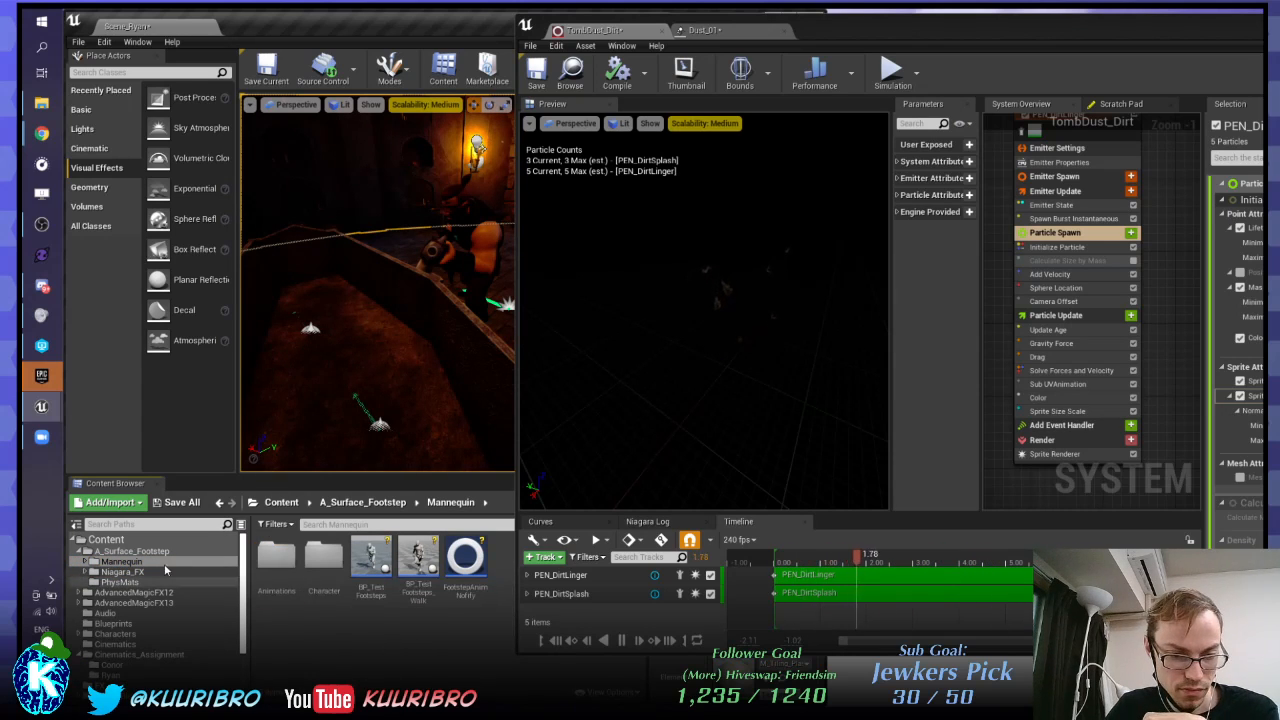
pyautogui.doubleClick(122, 571)
pyautogui.click(135, 592)
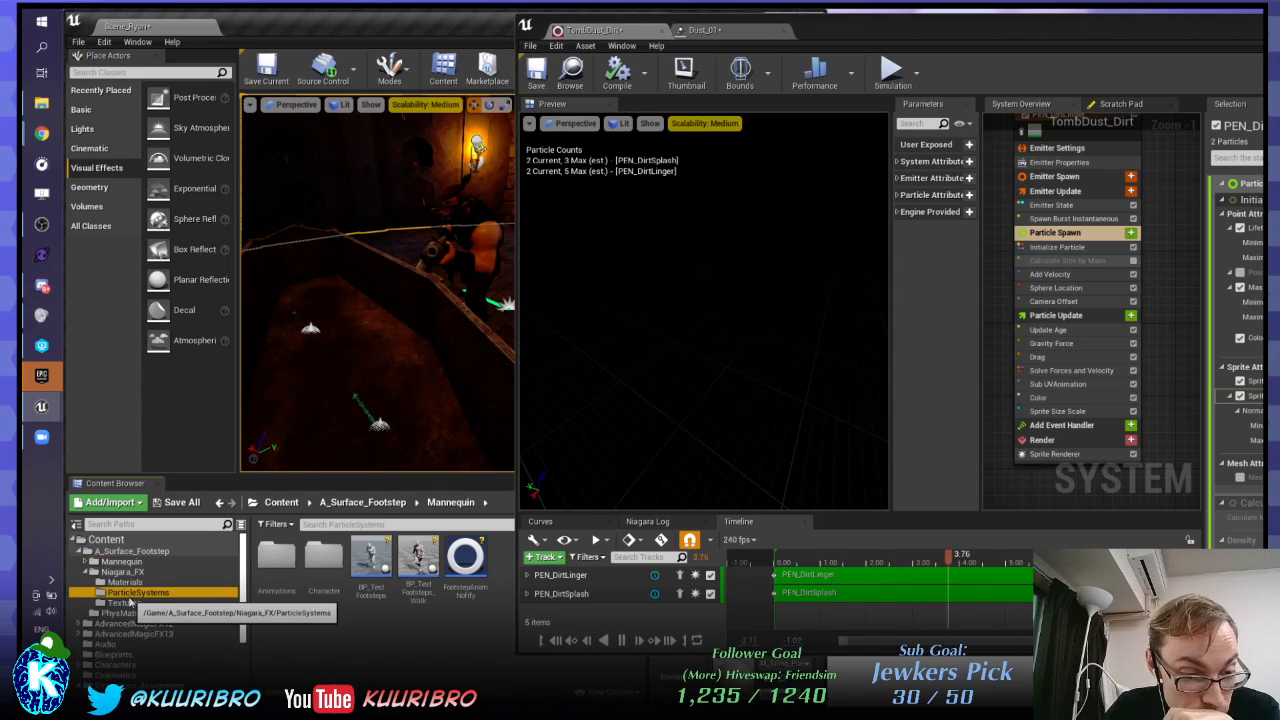
# Step: Open the Textures folder in Niagara_FX, clear the effect editor window out of the way and look through the textures
pyautogui.click(125, 603)
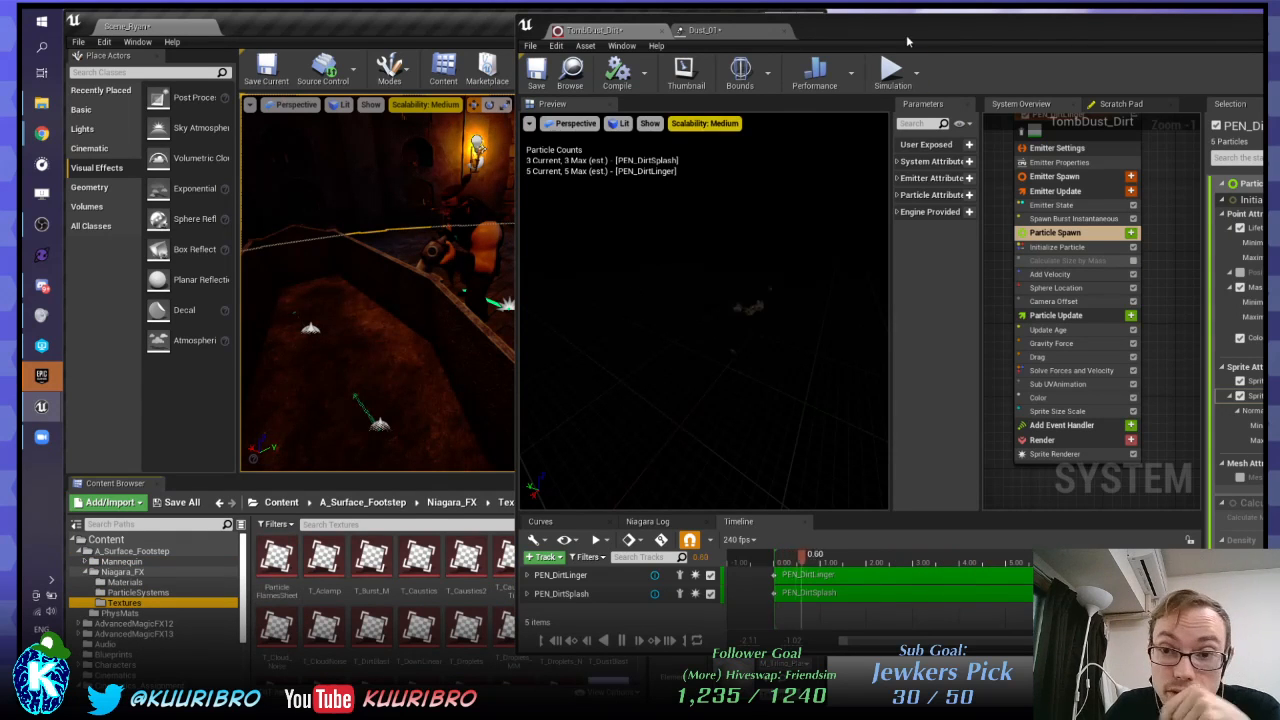
pyautogui.moveTo(908, 41); pyautogui.dragTo(1279, 39)
pyautogui.click(457, 560)
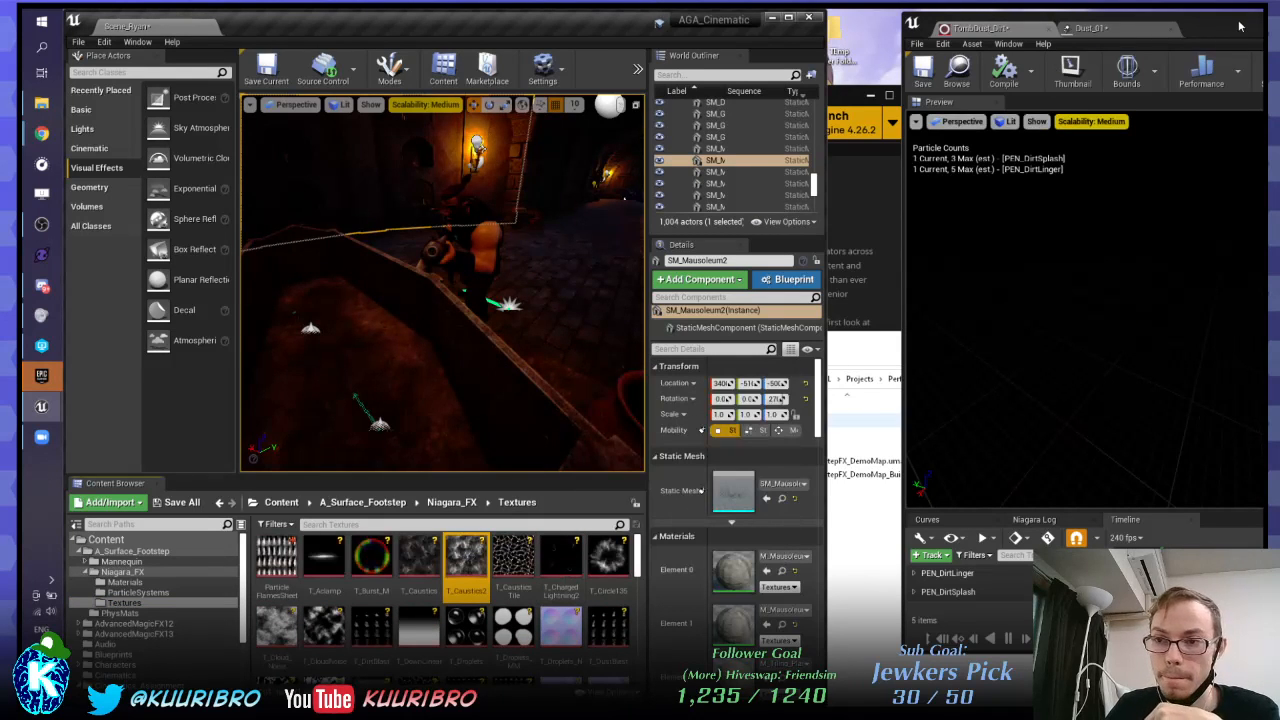
pyautogui.moveTo(1239, 27); pyautogui.dragTo(1116, 39)
pyautogui.click(372, 562)
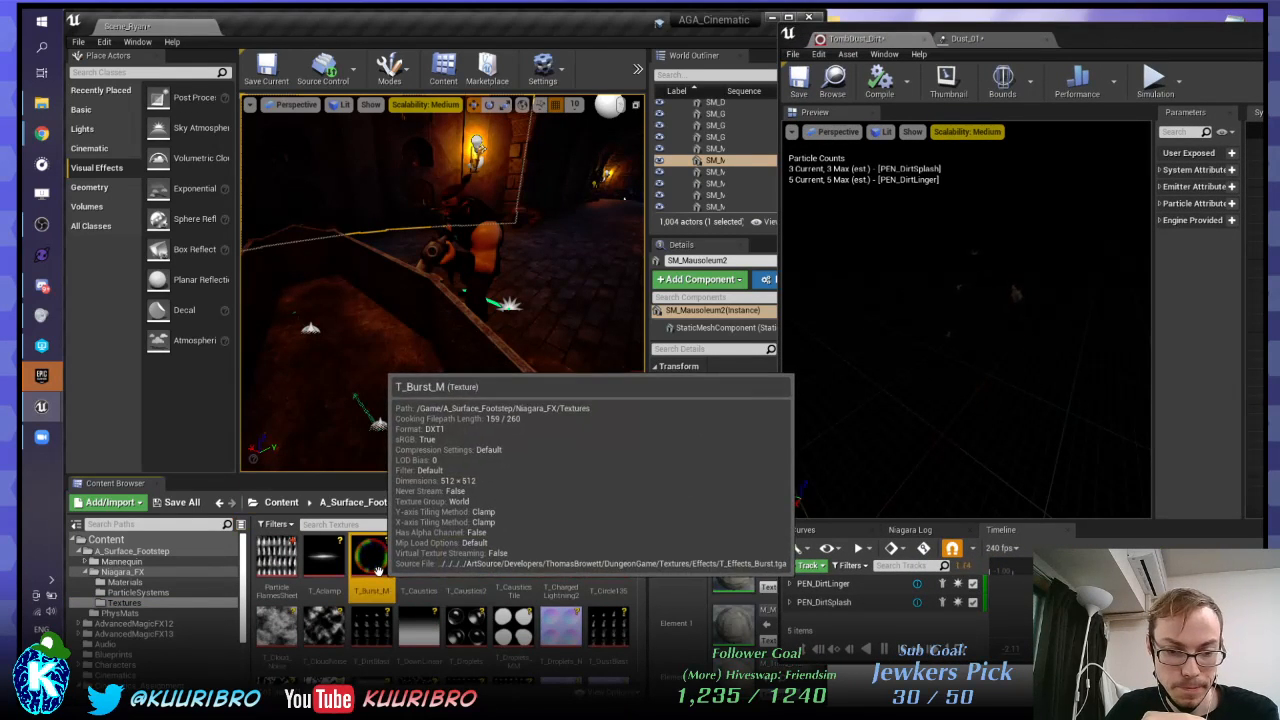
pyautogui.scroll(-5, 400, 600)
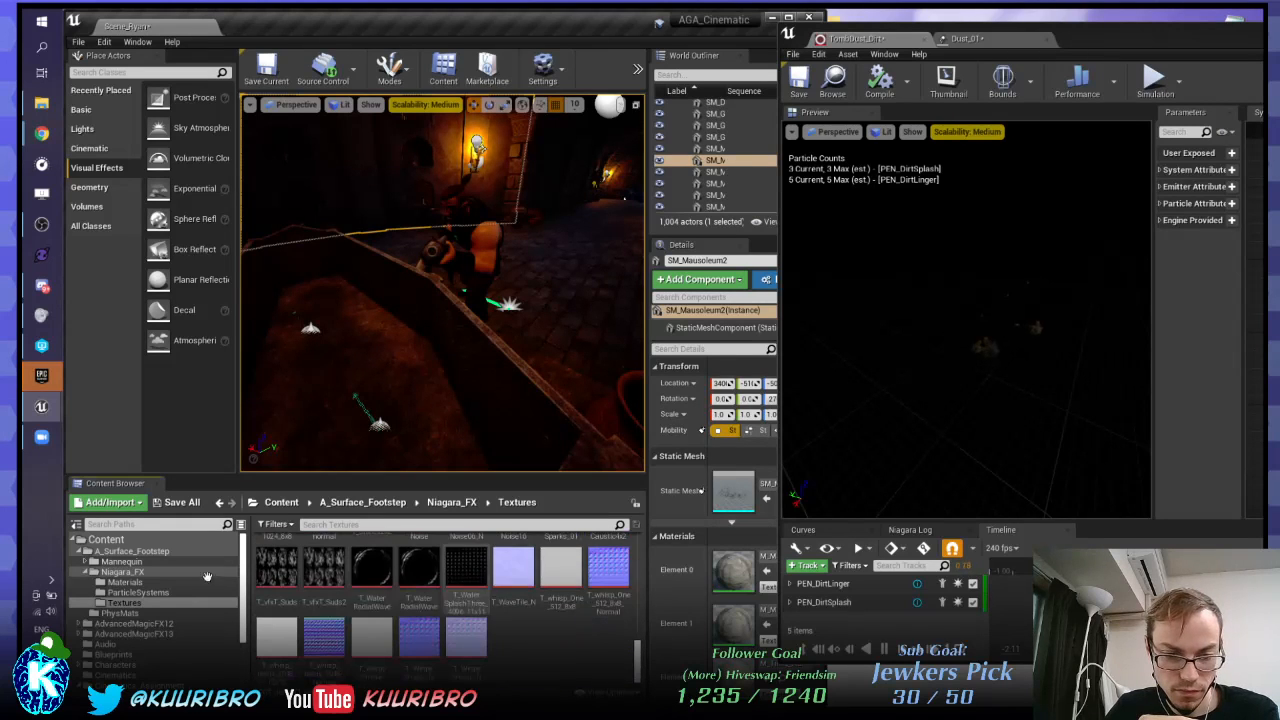
pyautogui.click(372, 568)
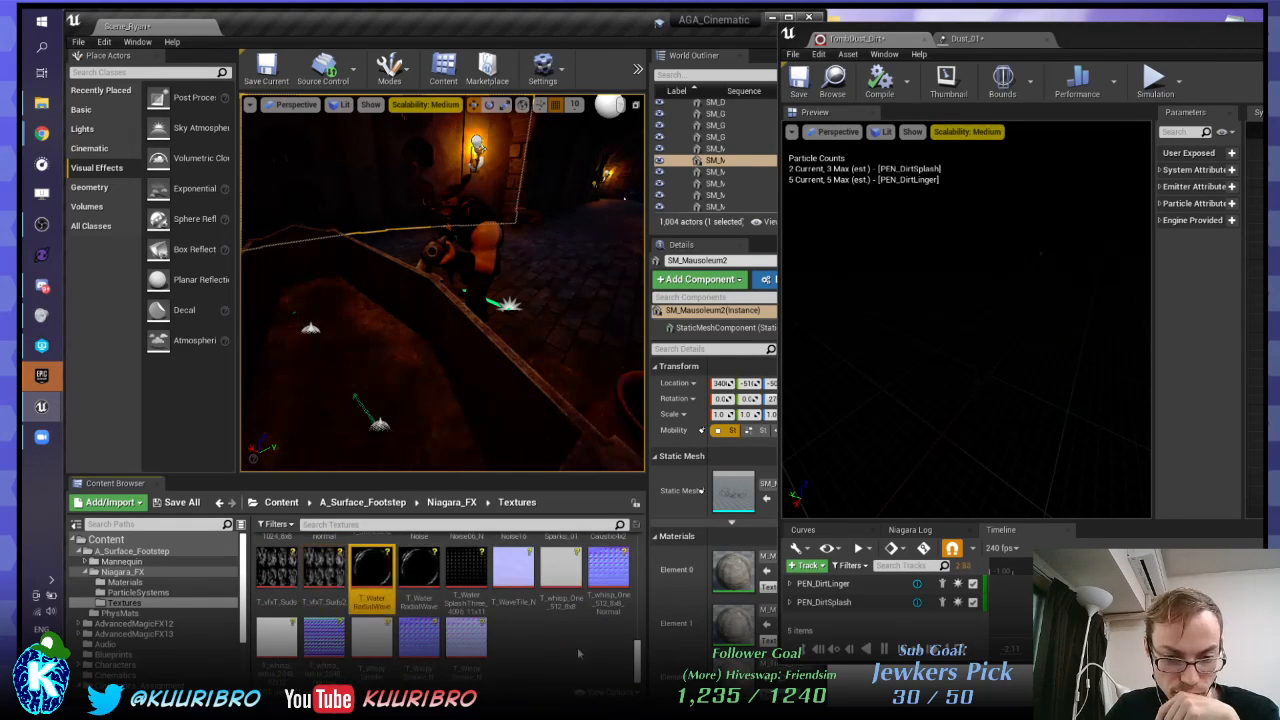
pyautogui.moveTo(471, 579)
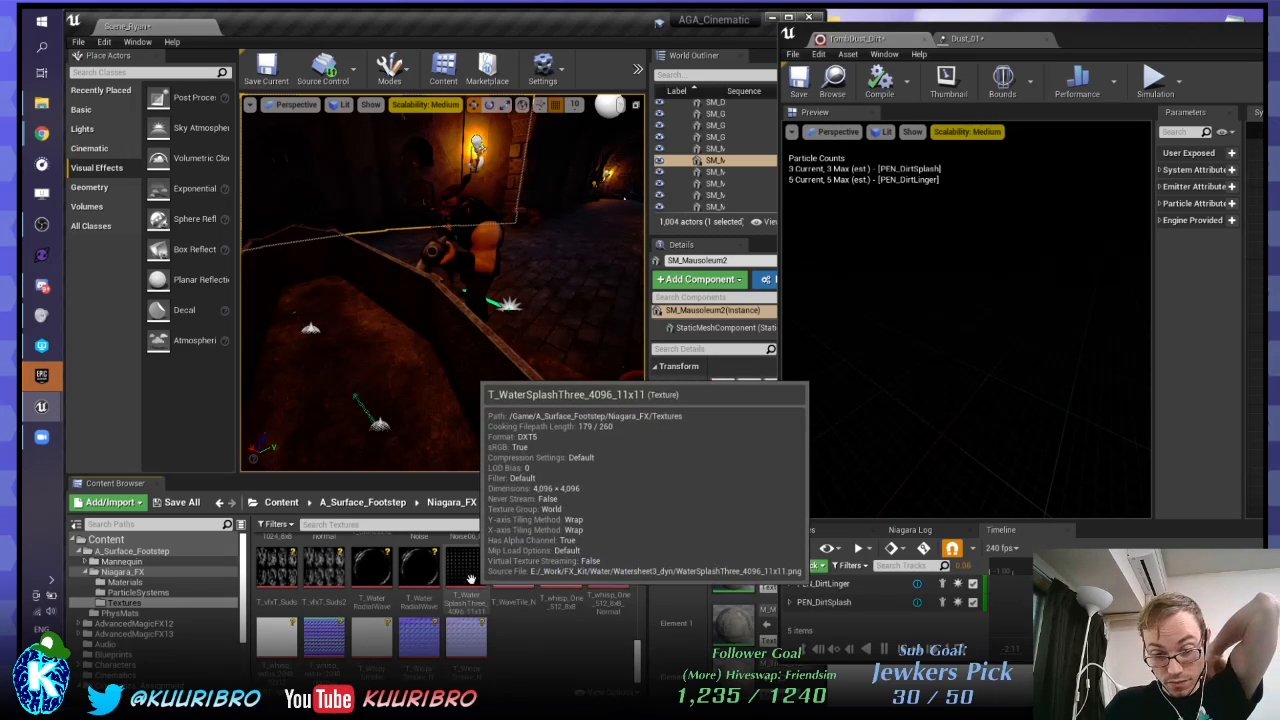
pyautogui.moveTo(445, 640)
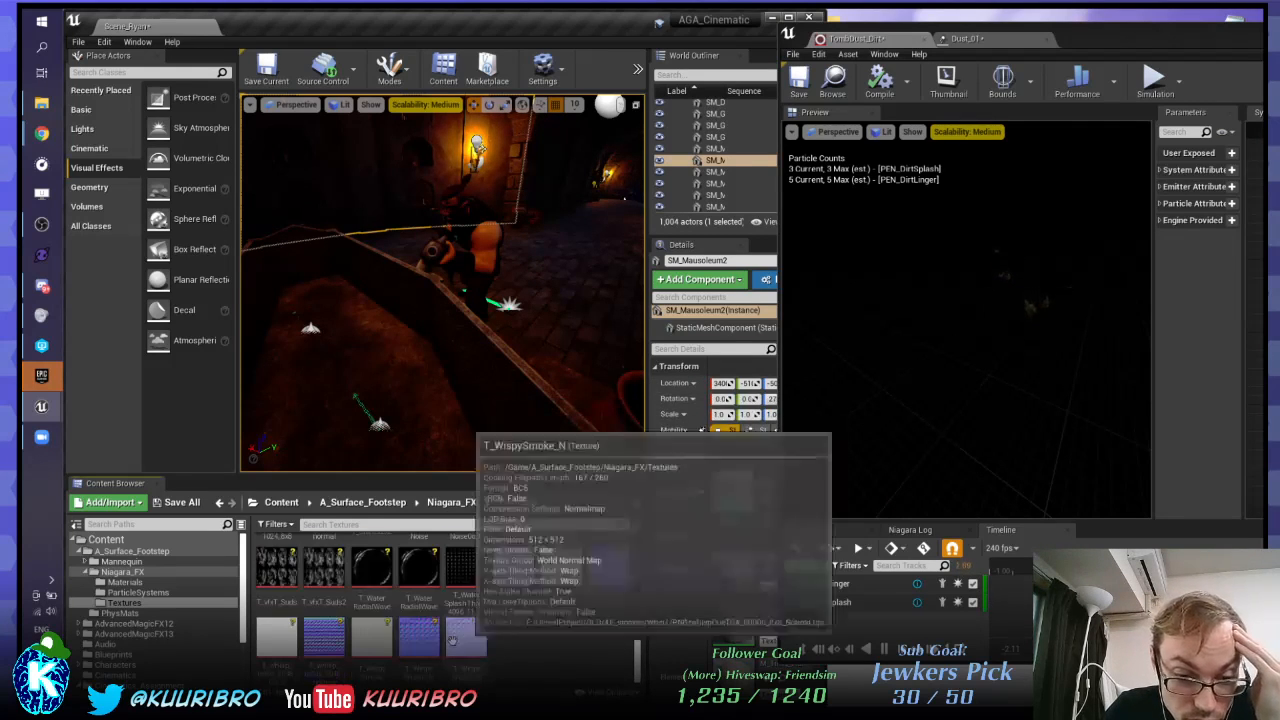
# Step: Open the T_WispySmoke texture and display only its alpha channel to examine the smoke frames
pyautogui.doubleClick(381, 641)
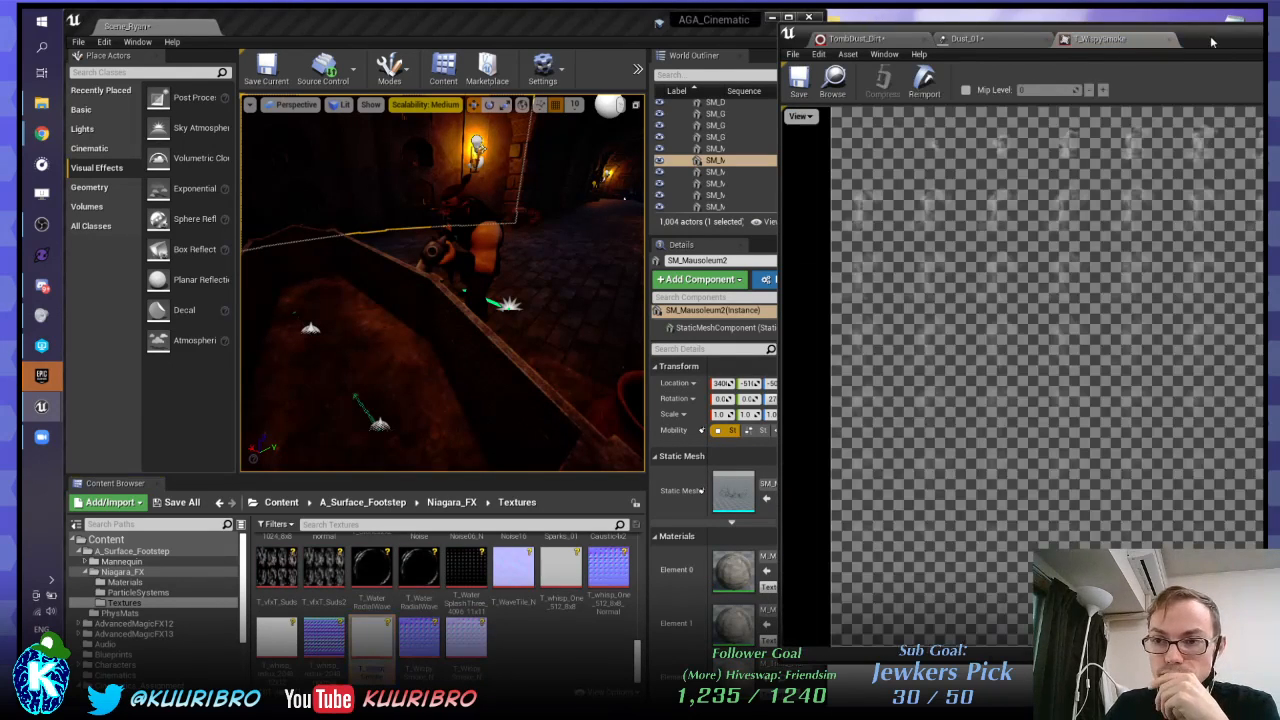
pyautogui.moveTo(1211, 42); pyautogui.dragTo(573, 48)
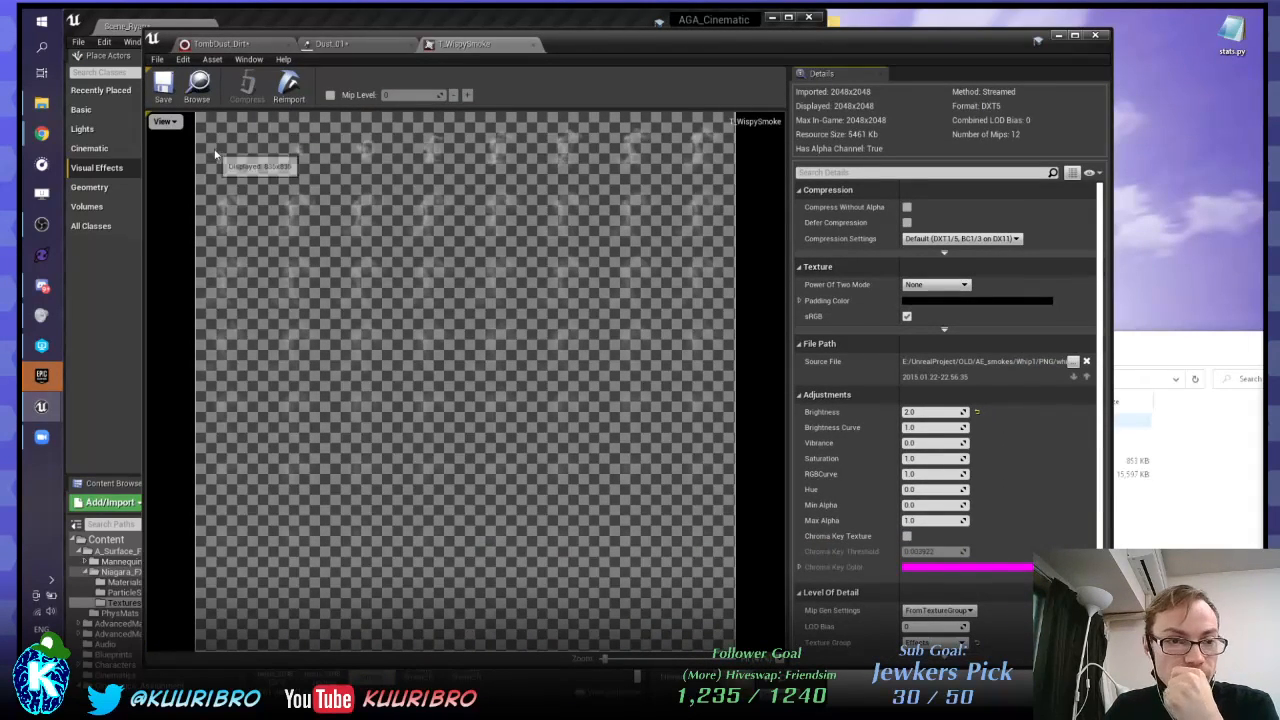
pyautogui.click(178, 127)
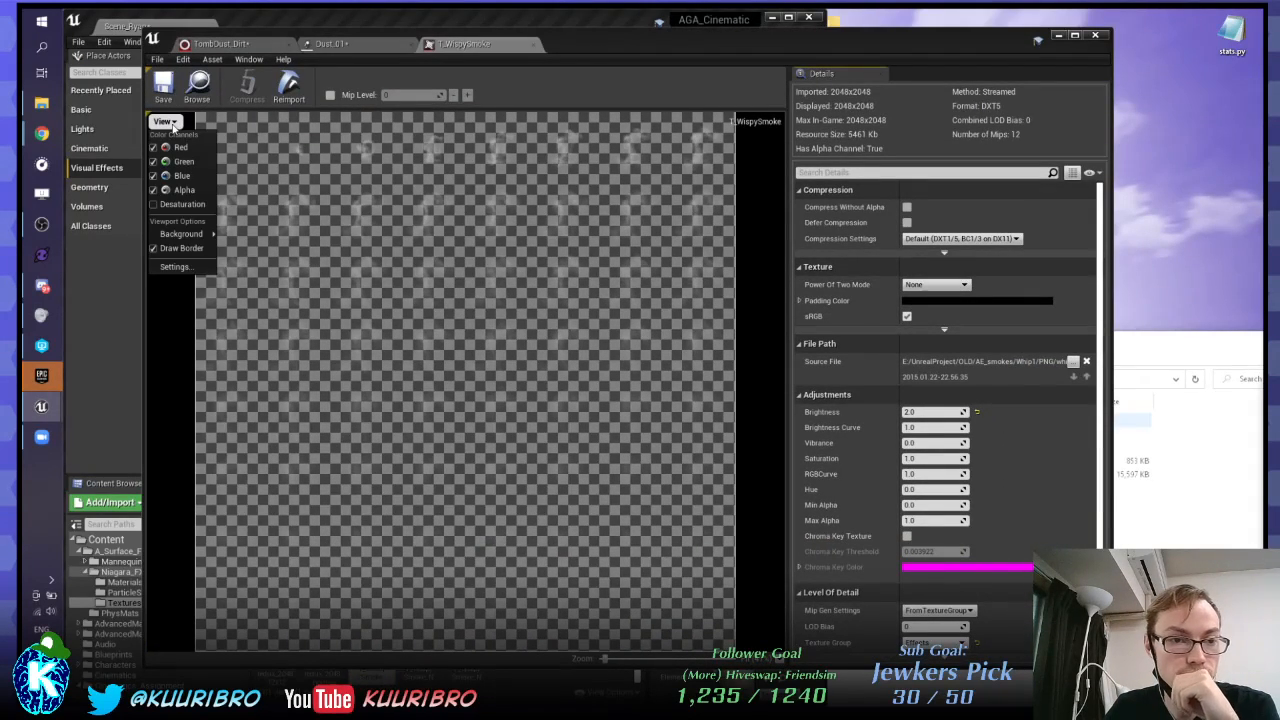
pyautogui.click(160, 205)
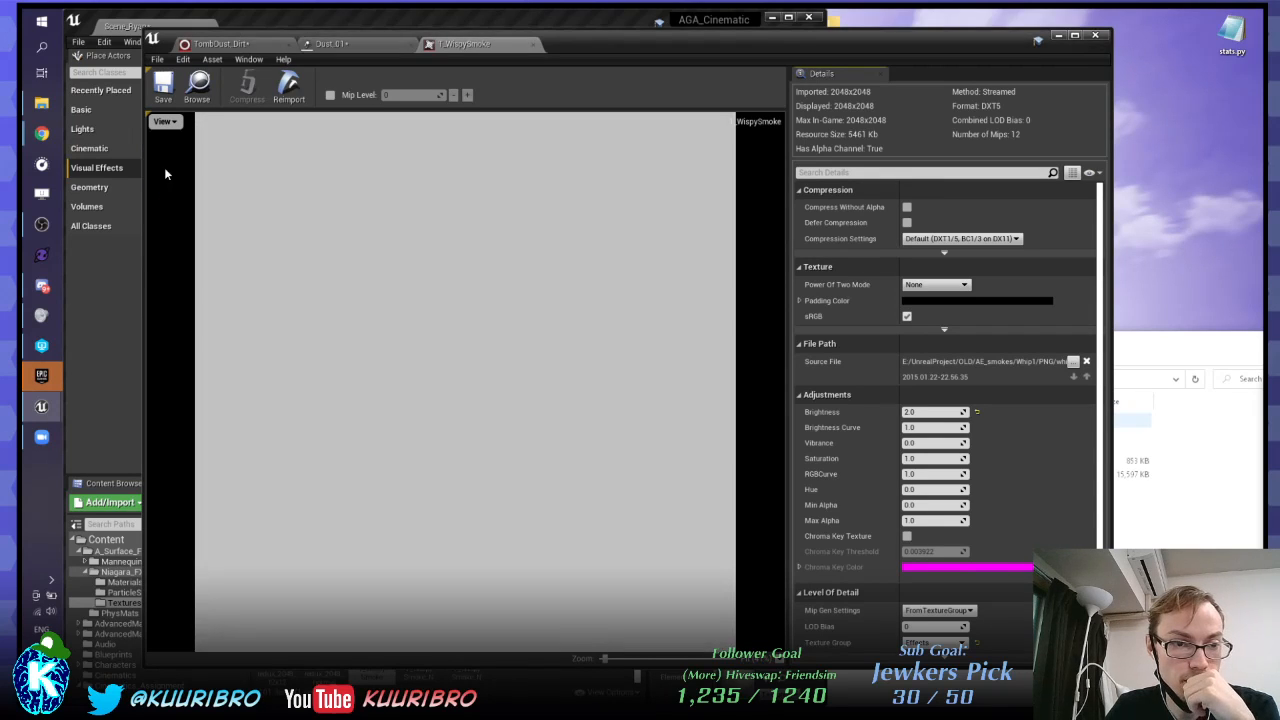
pyautogui.click(166, 122)
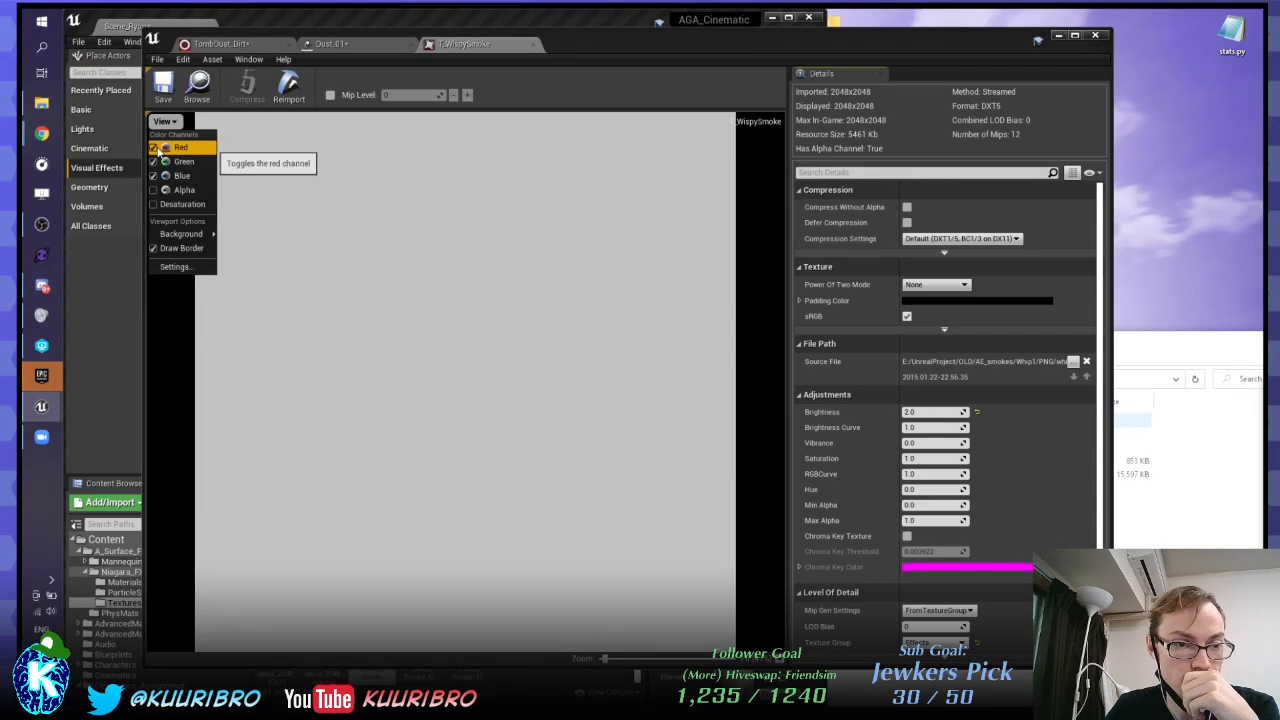
pyautogui.click(160, 148)
pyautogui.click(166, 162)
pyautogui.click(162, 176)
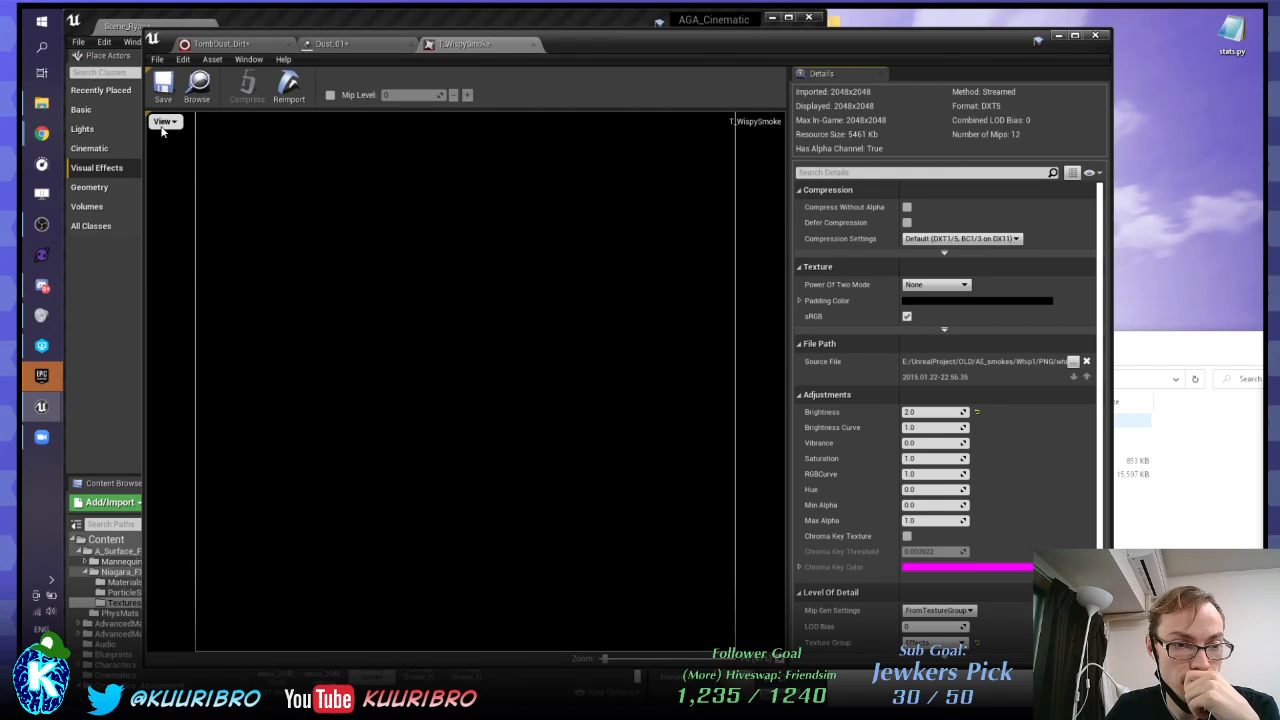
pyautogui.click(163, 123)
pyautogui.click(159, 189)
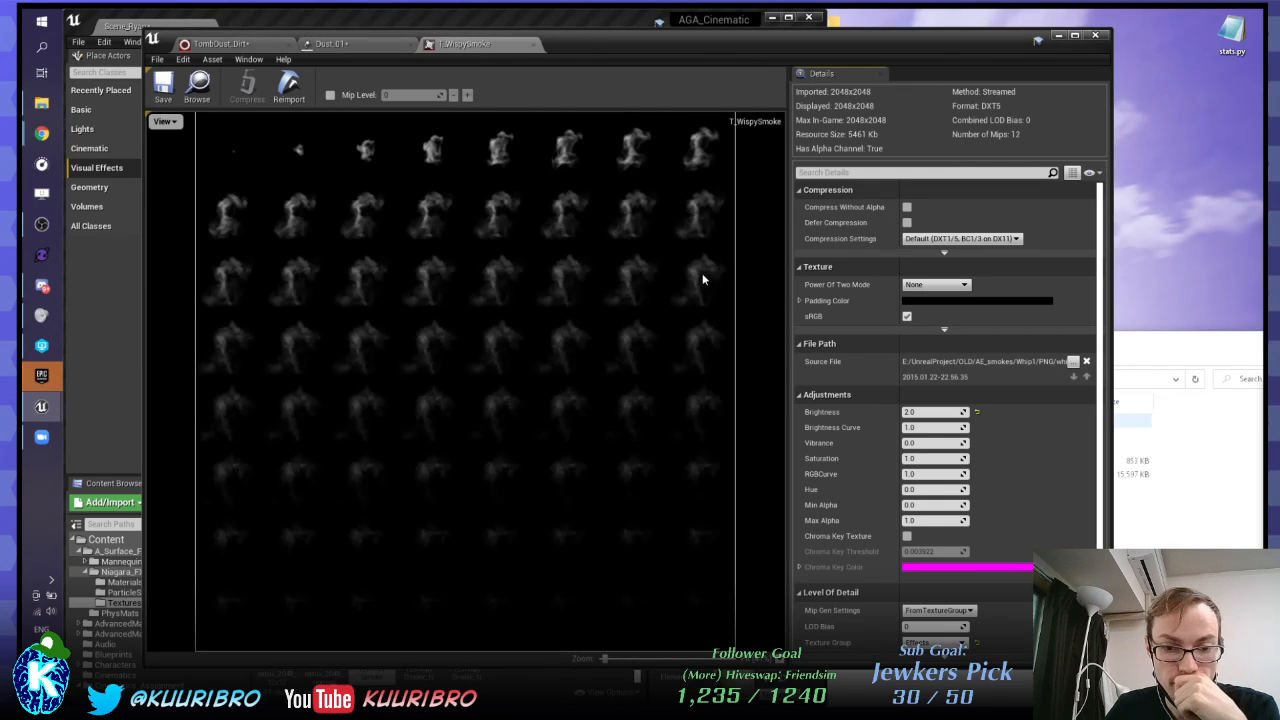
pyautogui.moveTo(724, 52); pyautogui.dragTo(820, 49)
pyautogui.scroll(-5, 697, 395)
pyautogui.scroll(6, 680, 385)
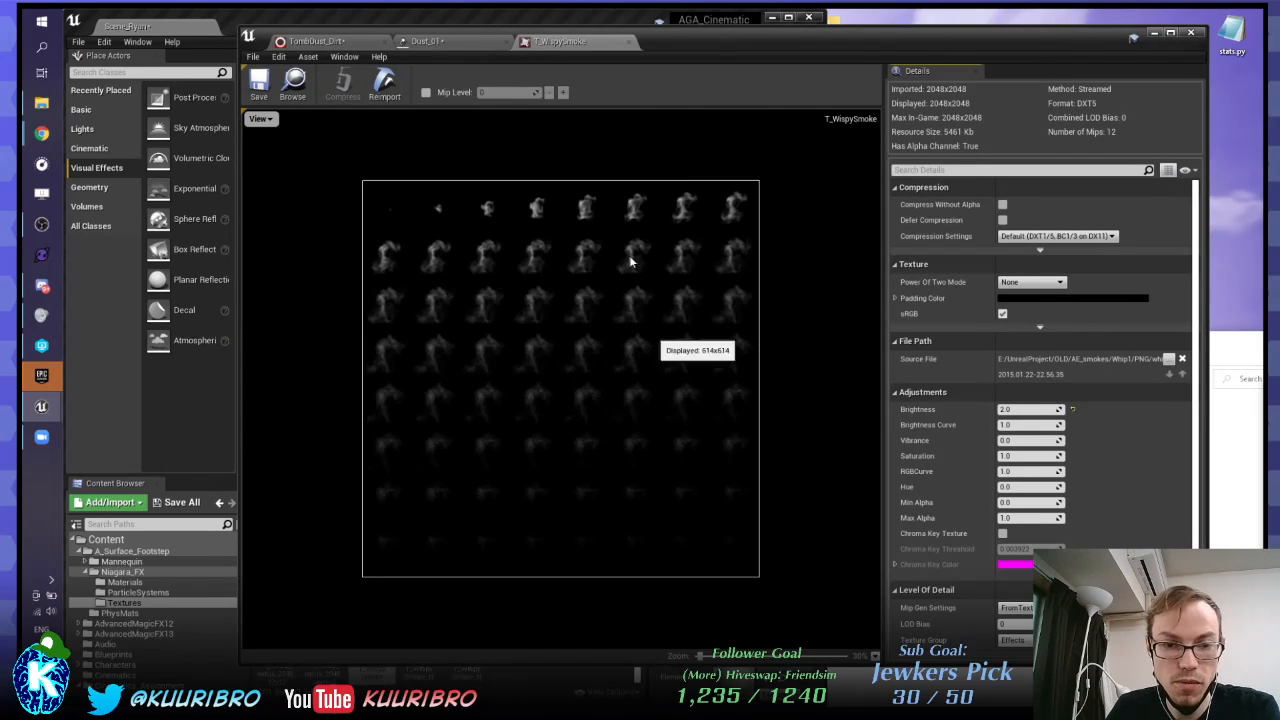
# Step: Move the texture window off the content folder and check the neighbouring noise, spark and water splash textures
pyautogui.moveTo(638, 43); pyautogui.dragTo(1051, 68)
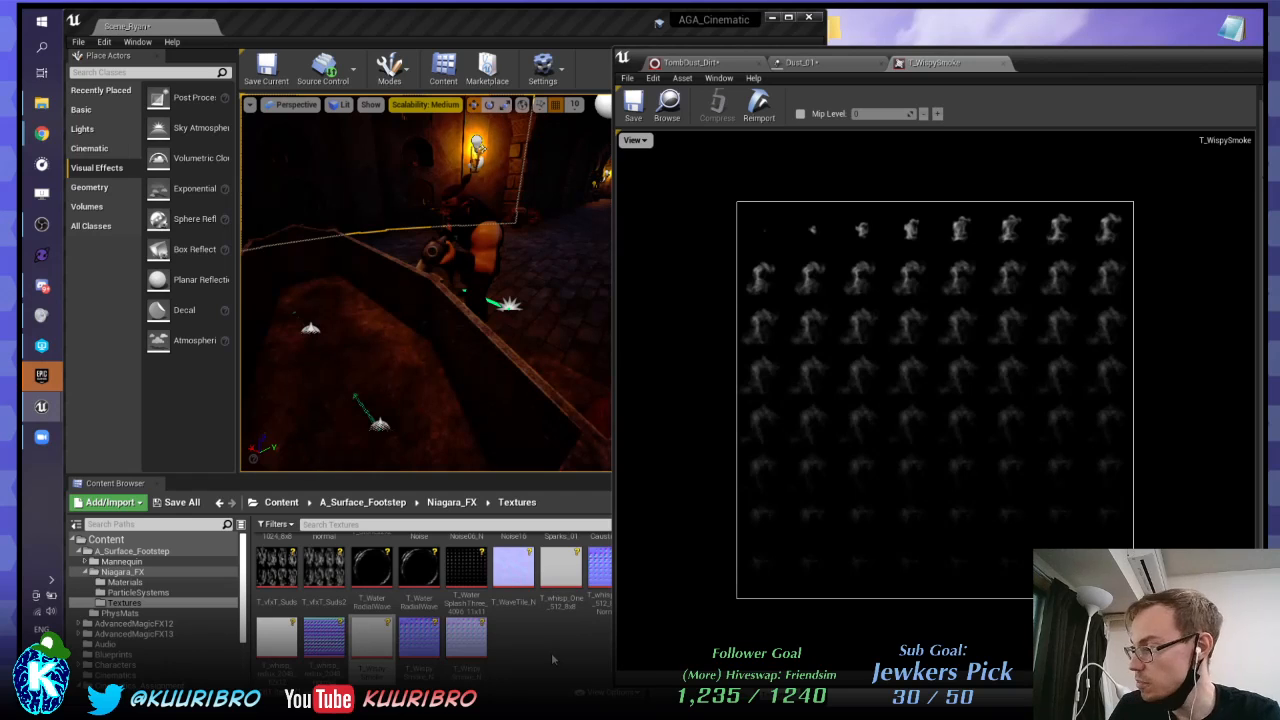
pyautogui.moveTo(1088, 72); pyautogui.dragTo(1193, 63)
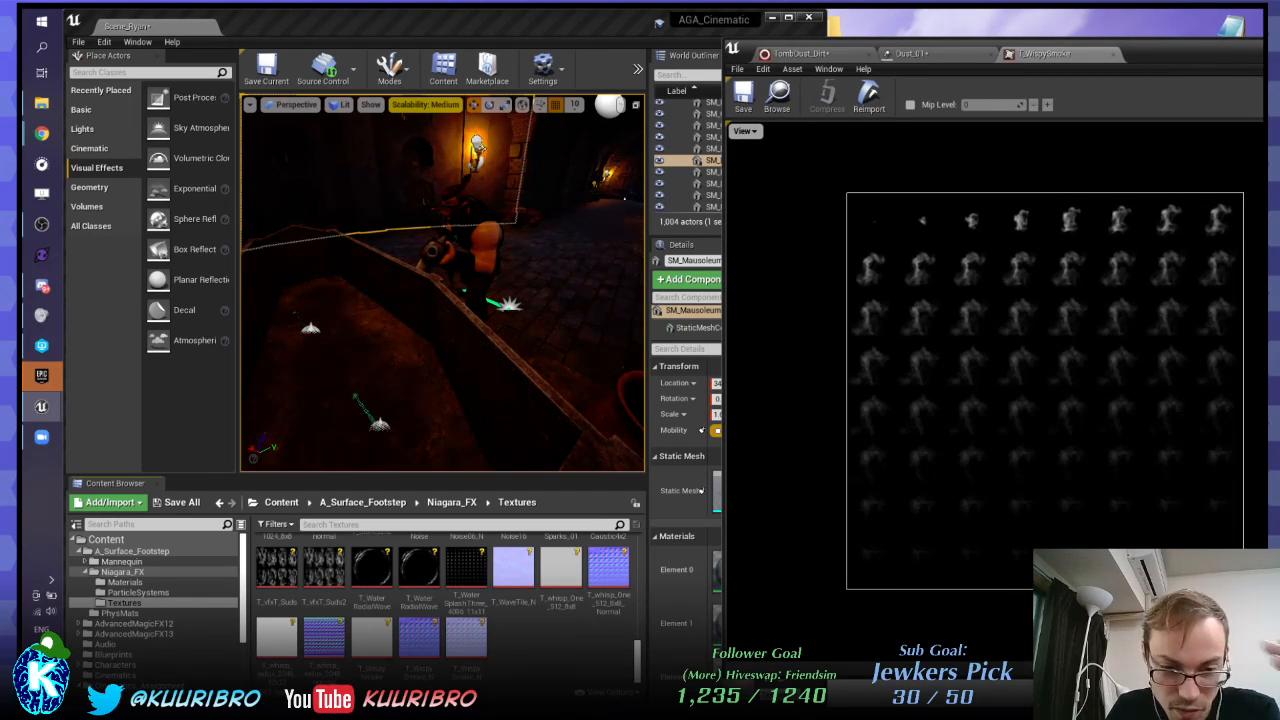
pyautogui.click(466, 568)
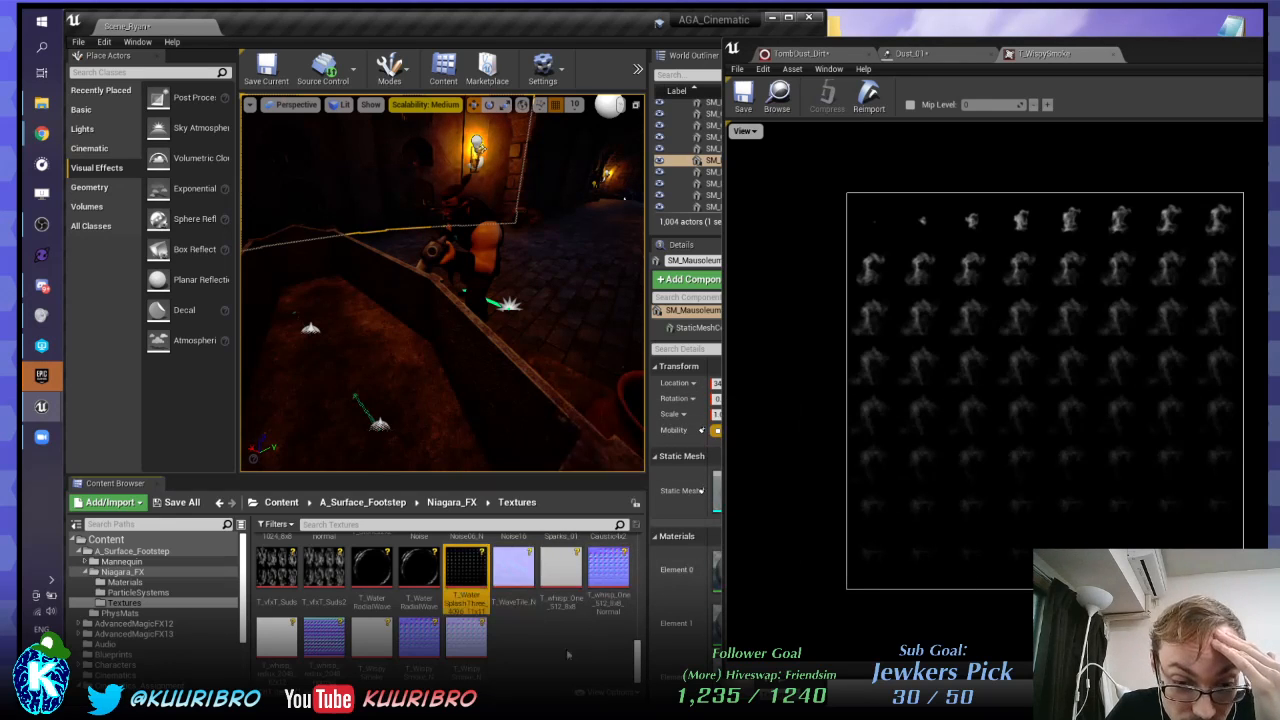
pyautogui.scroll(1, 560, 640)
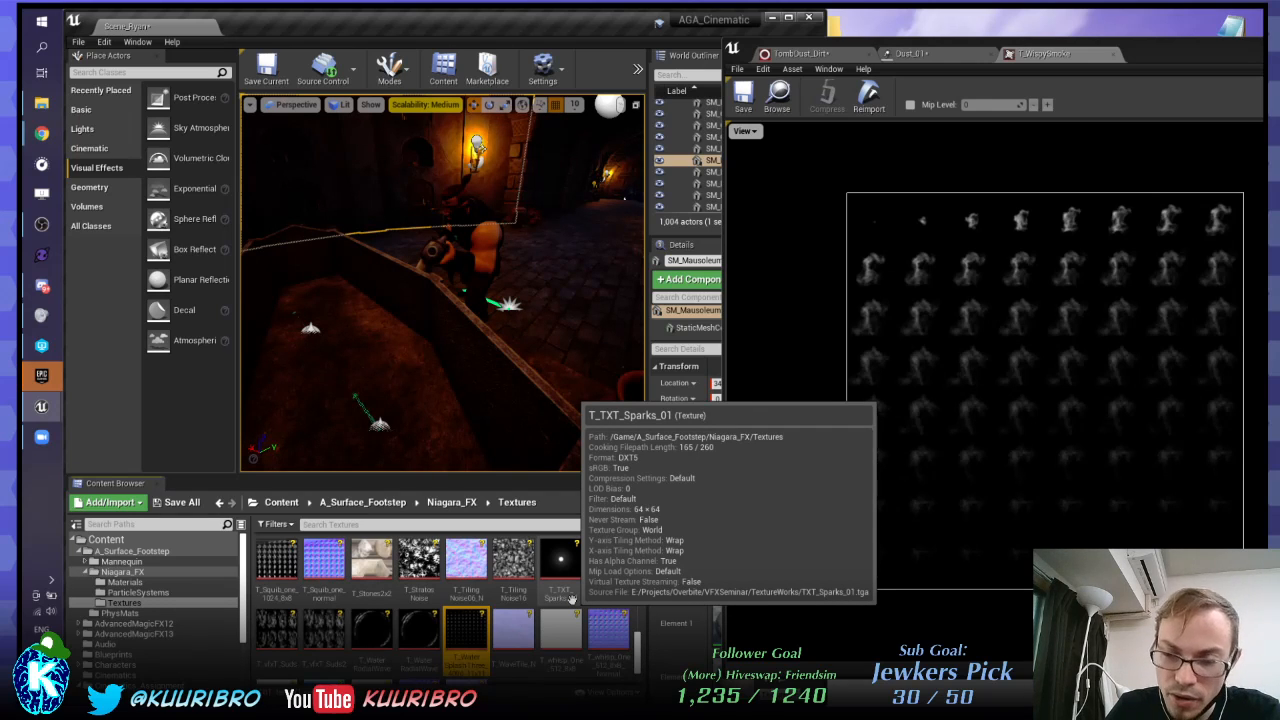
pyautogui.click(495, 572)
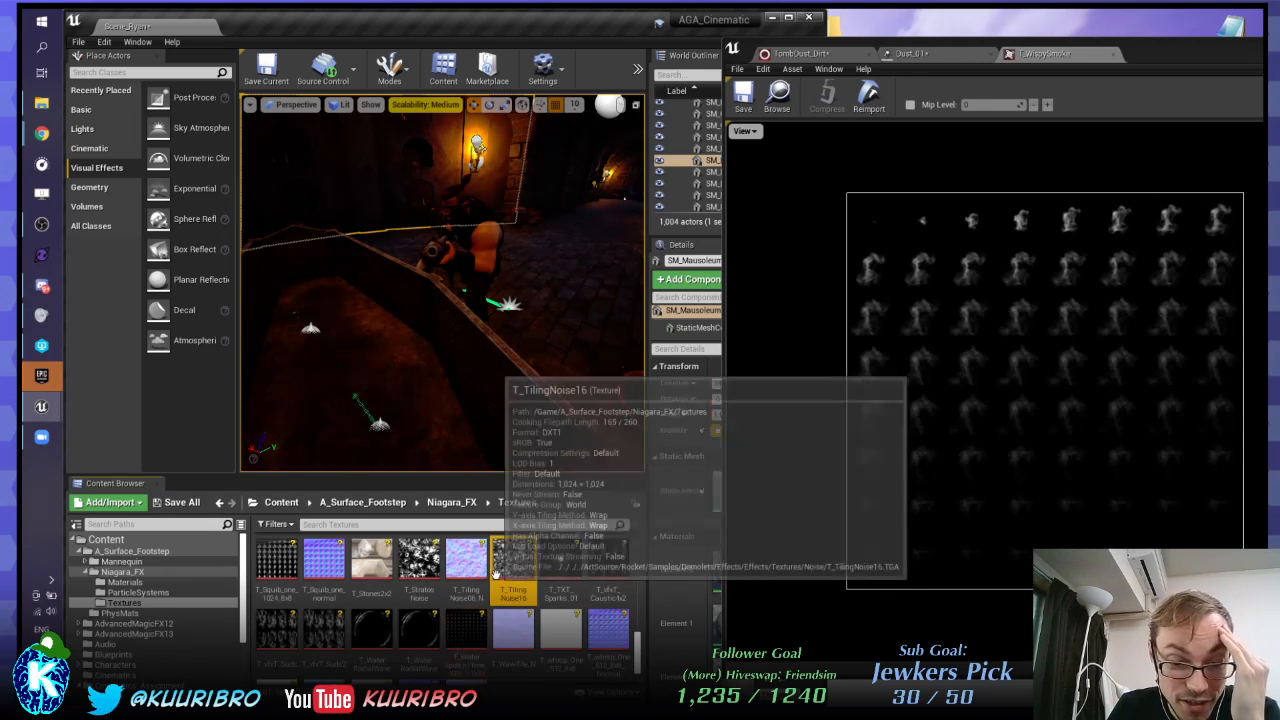
# Step: Open the T_vfxT_Caustic4x2 texture and examine its complete frame sheet
pyautogui.click(608, 572)
pyautogui.doubleClick(608, 572)
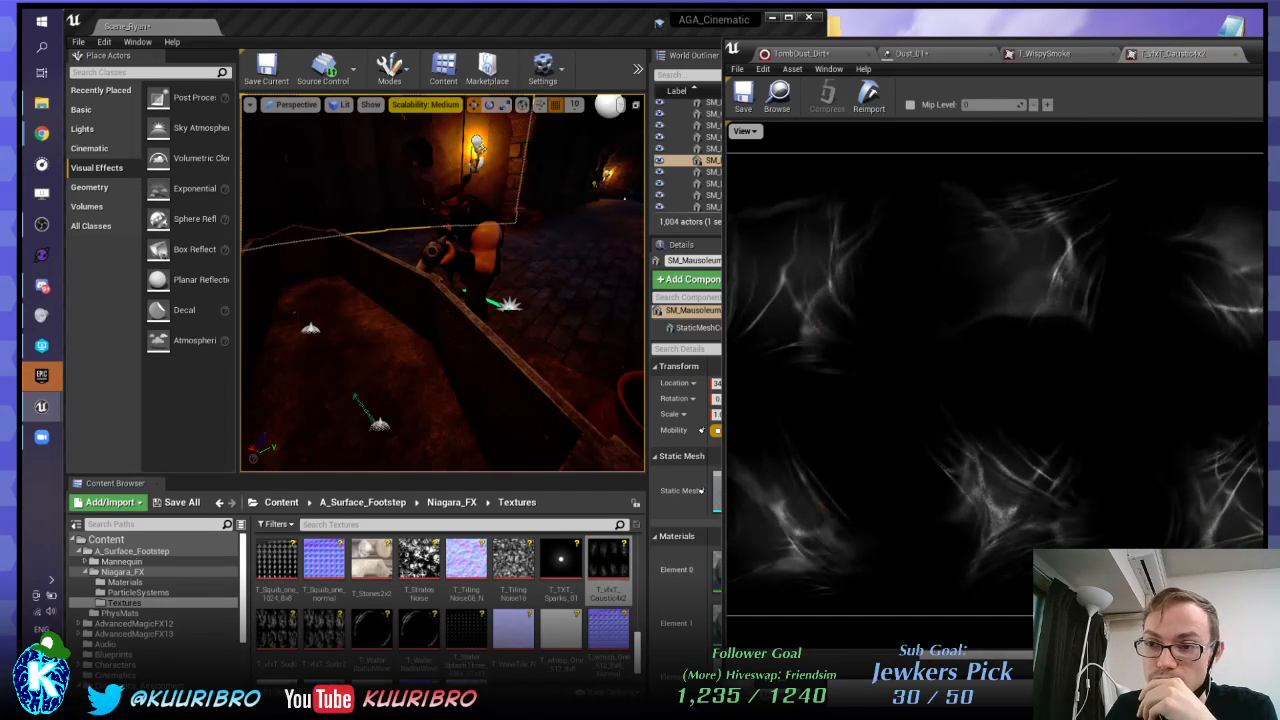
pyautogui.moveTo(1248, 52); pyautogui.dragTo(1011, 38)
pyautogui.scroll(-5, 940, 302)
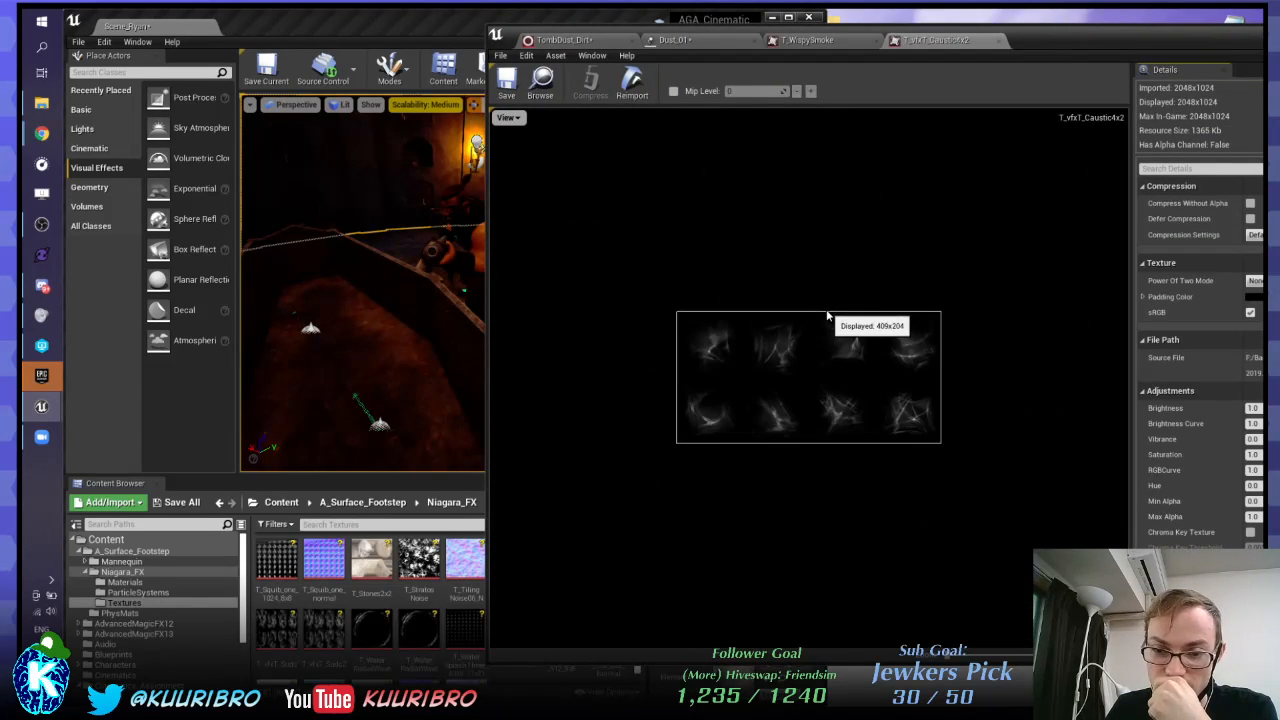
pyautogui.scroll(2, 825, 322)
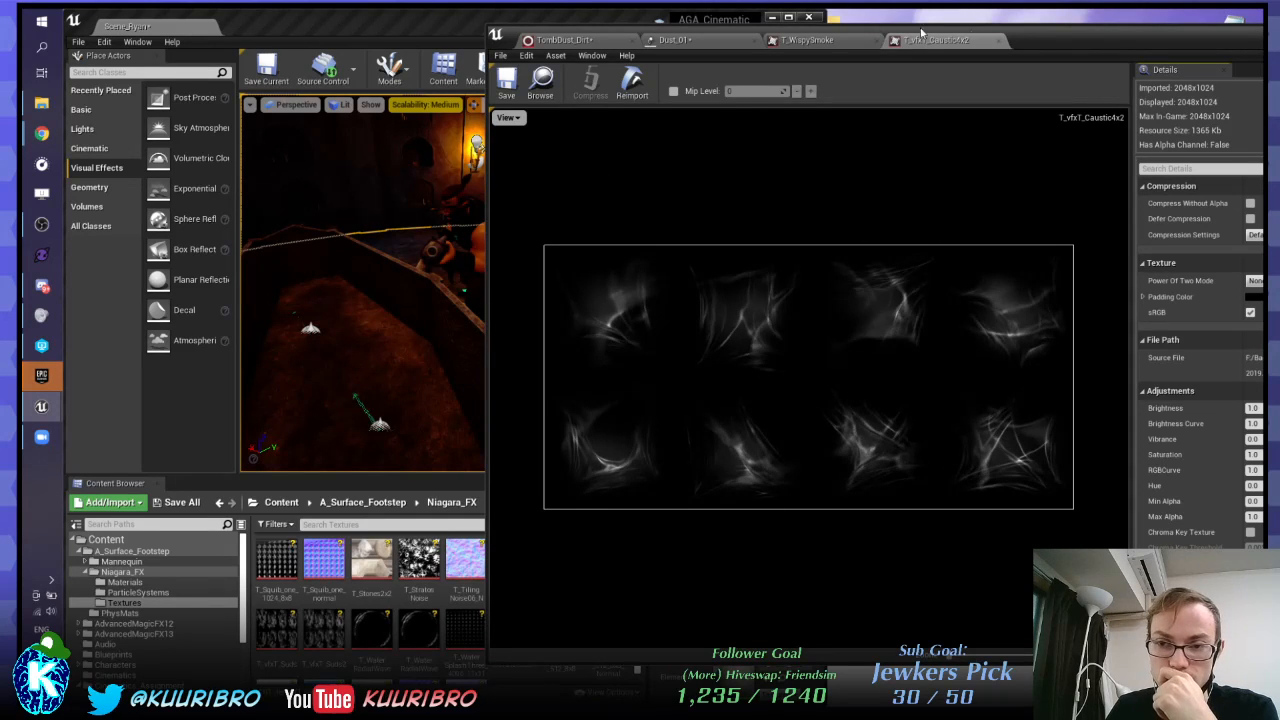
# Step: Open the T_Squib_one_1024_8x8 texture and display only its alpha channel, showing the full frame sheet
pyautogui.moveTo(924, 33); pyautogui.dragTo(1107, 32)
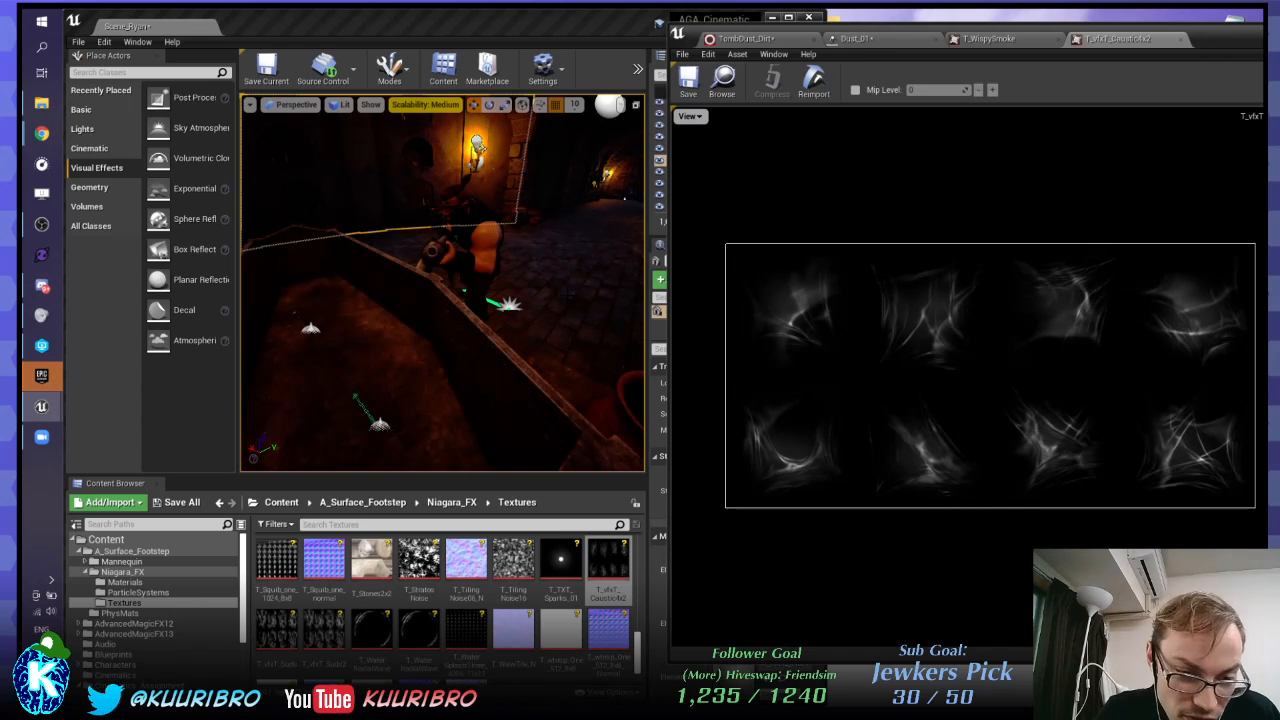
pyautogui.doubleClick(276, 560)
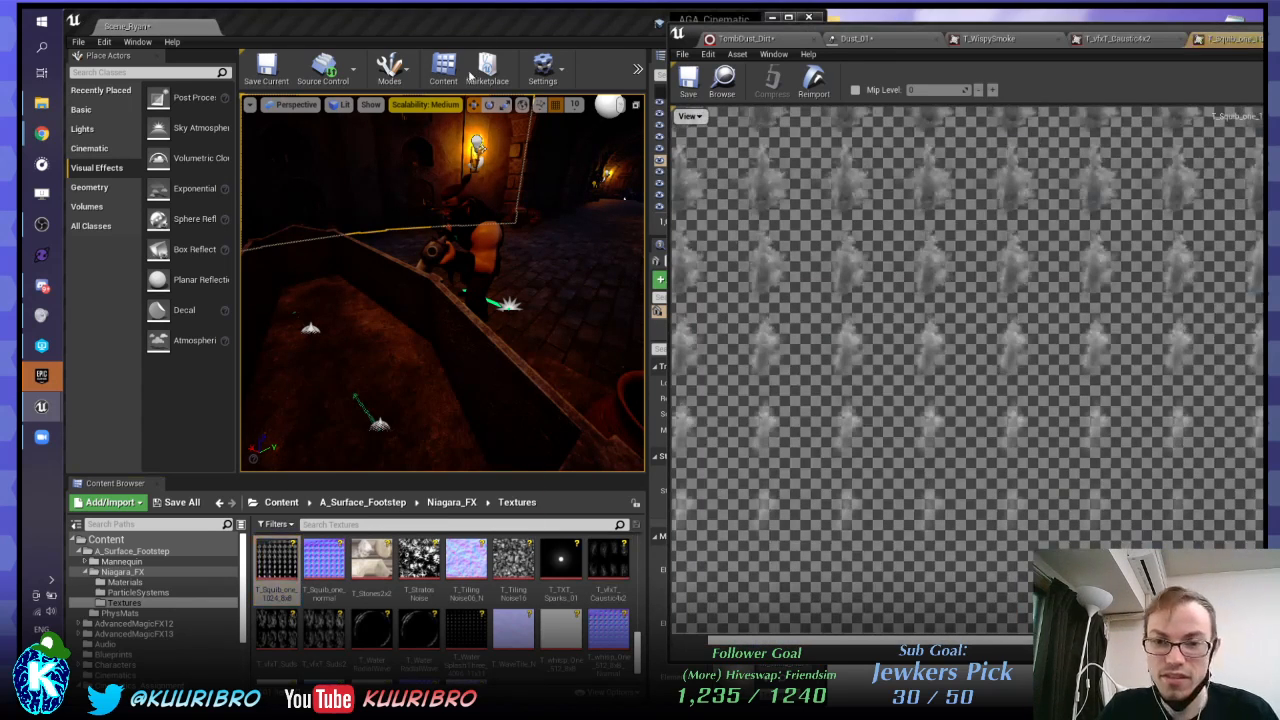
pyautogui.click(688, 116)
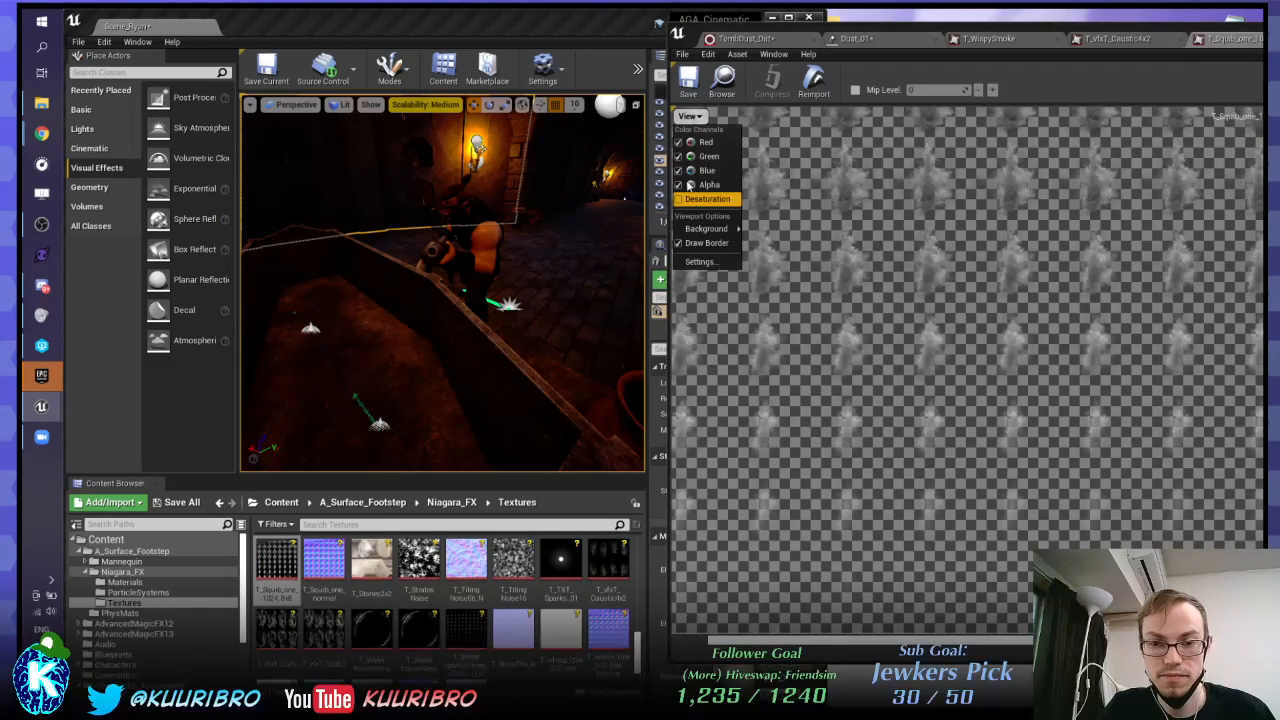
pyautogui.click(684, 156)
pyautogui.click(688, 116)
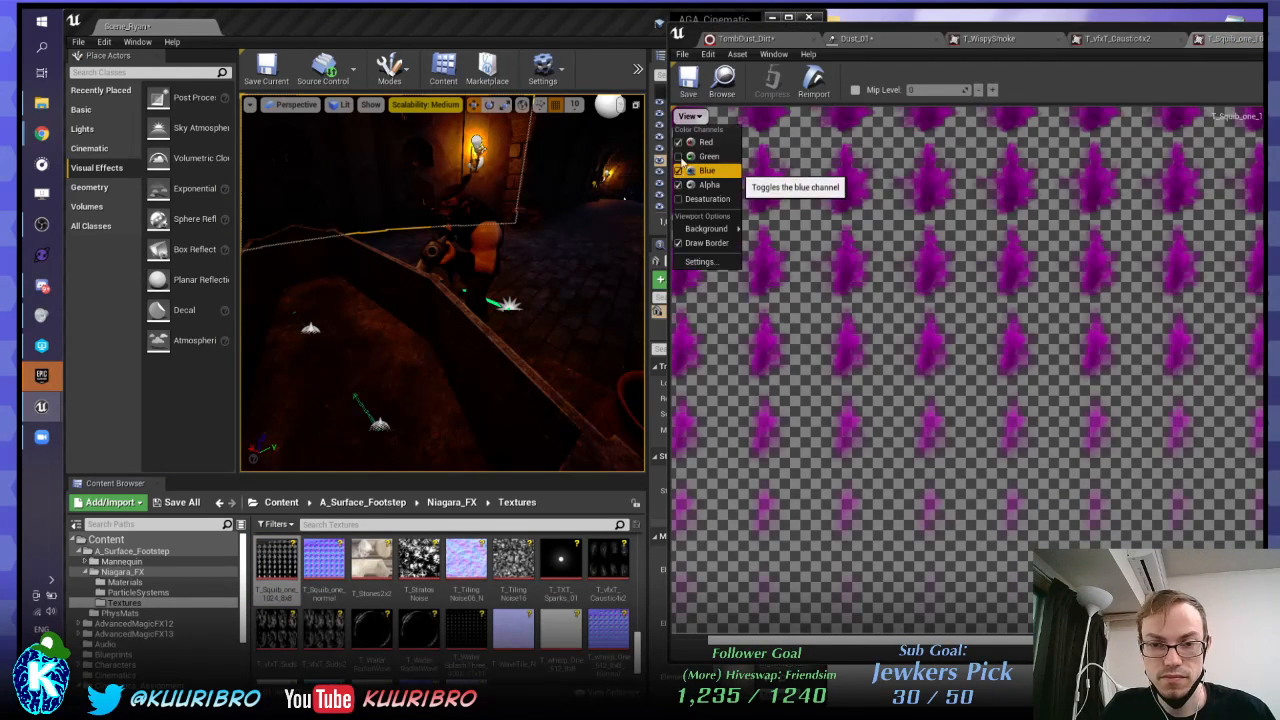
pyautogui.click(682, 170)
pyautogui.click(688, 116)
pyautogui.click(679, 142)
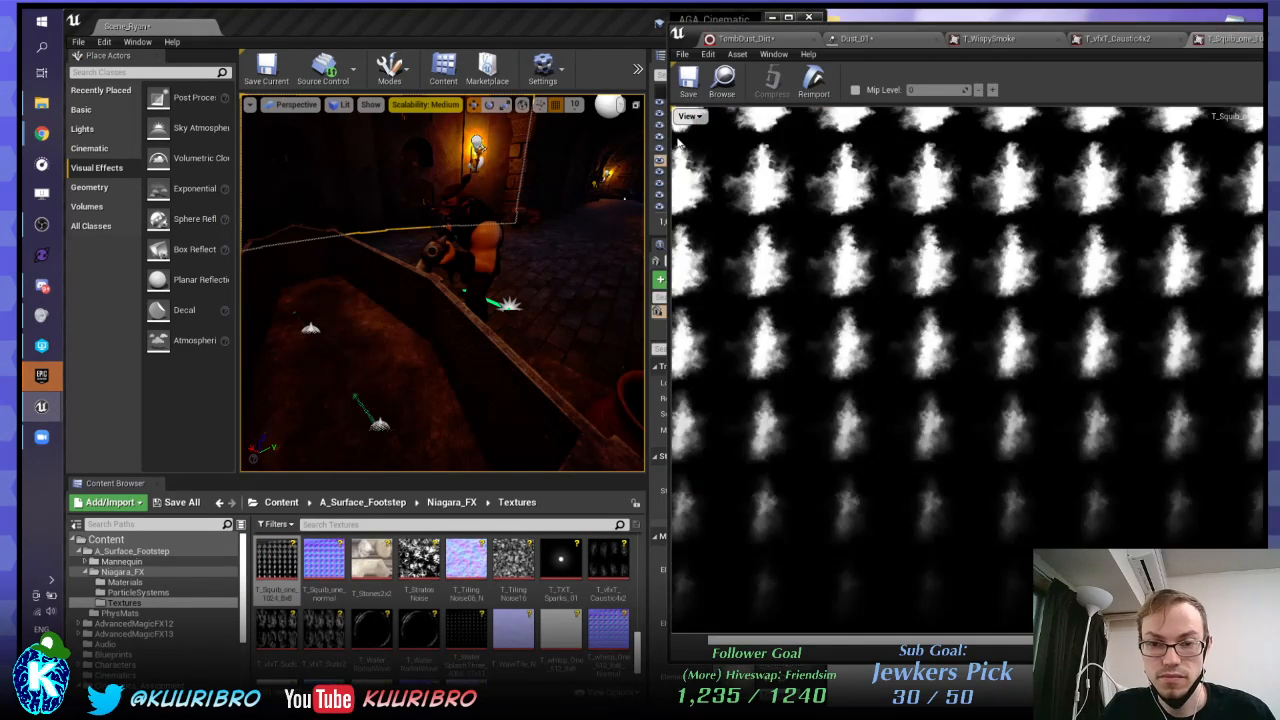
pyautogui.scroll(-2, 880, 250)
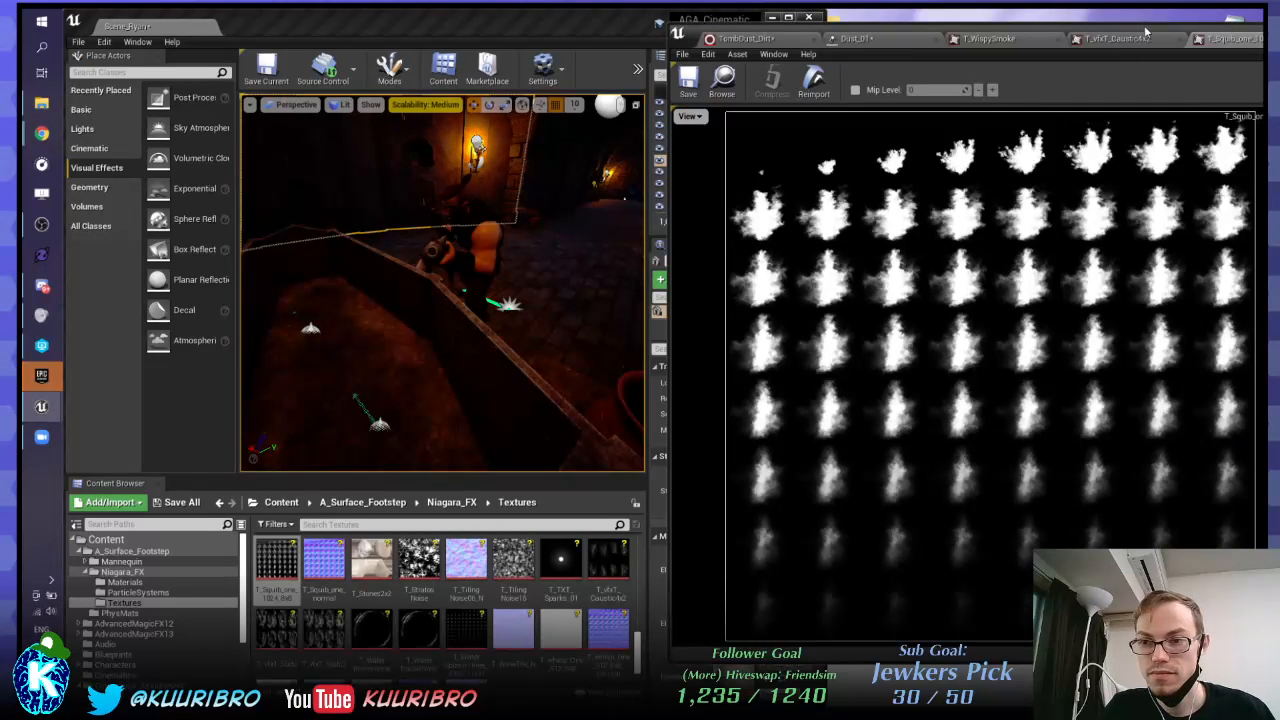
# Step: Shift the texture window clear of the content folder and look through the folder's noise, speckle and muzzle textures for smoke candidates
pyautogui.moveTo(1145, 32); pyautogui.dragTo(950, 26)
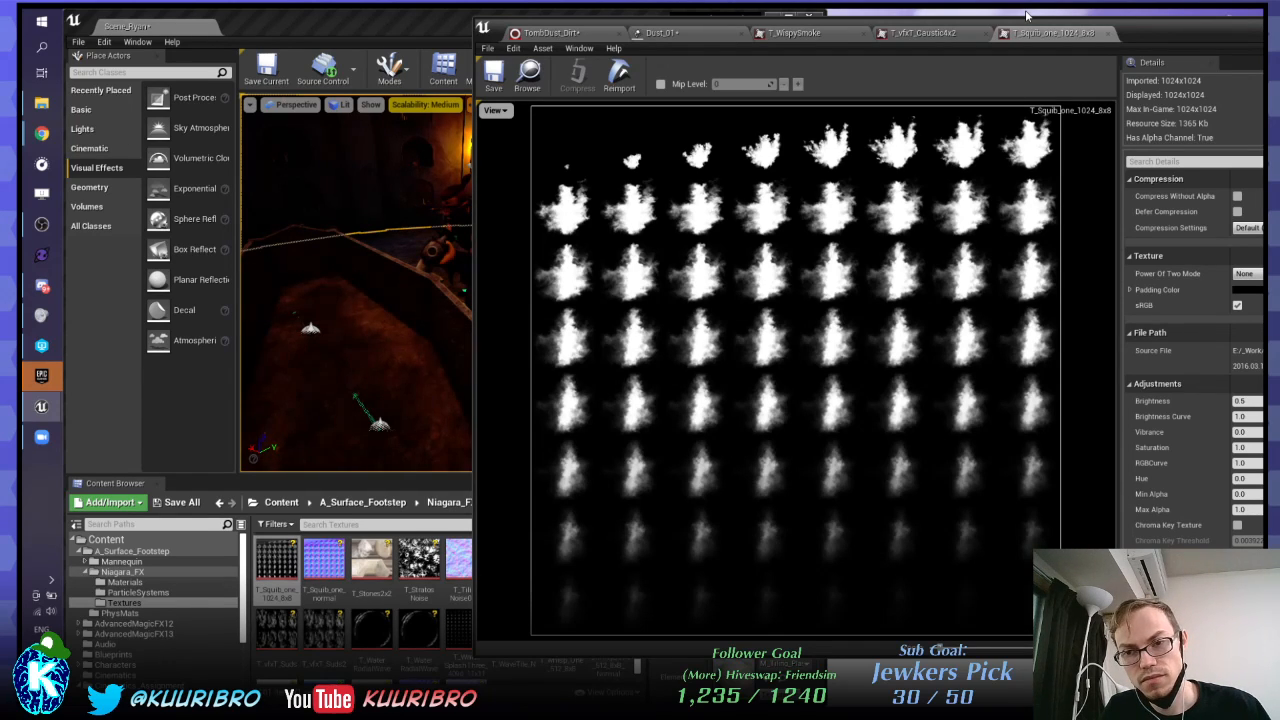
pyautogui.moveTo(1141, 36); pyautogui.dragTo(1215, 45)
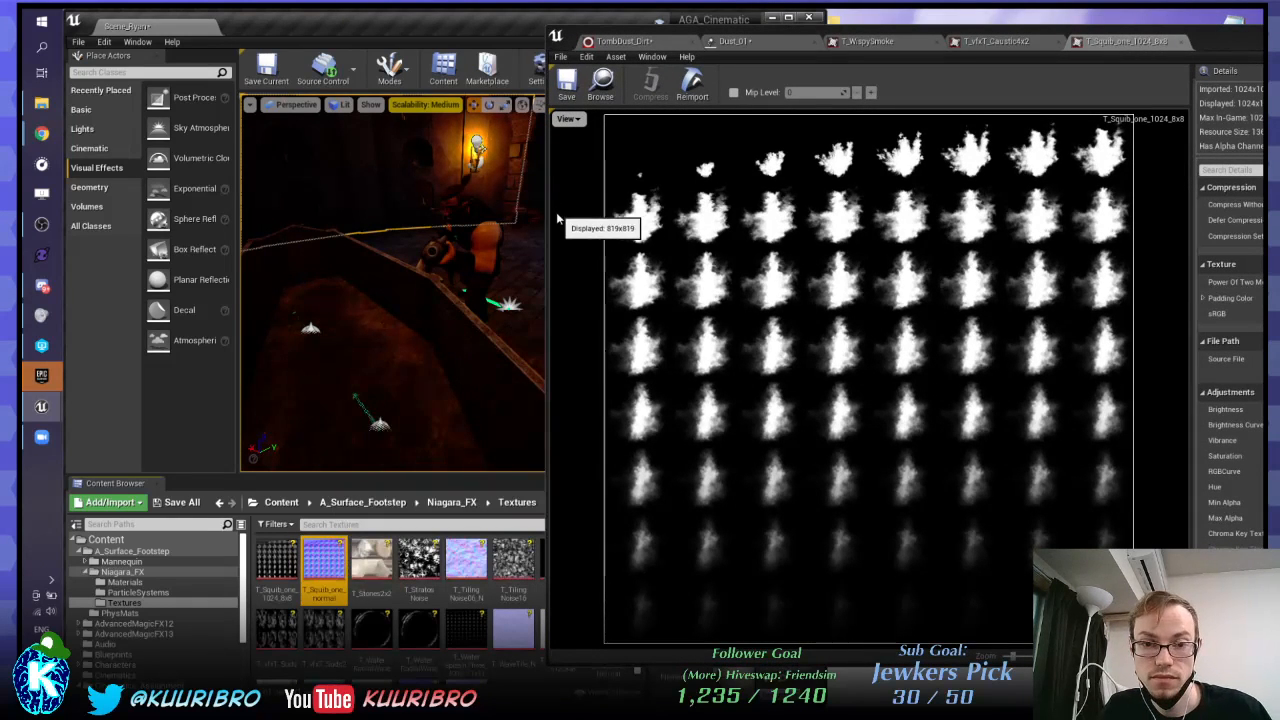
pyautogui.moveTo(547, 224); pyautogui.dragTo(679, 224)
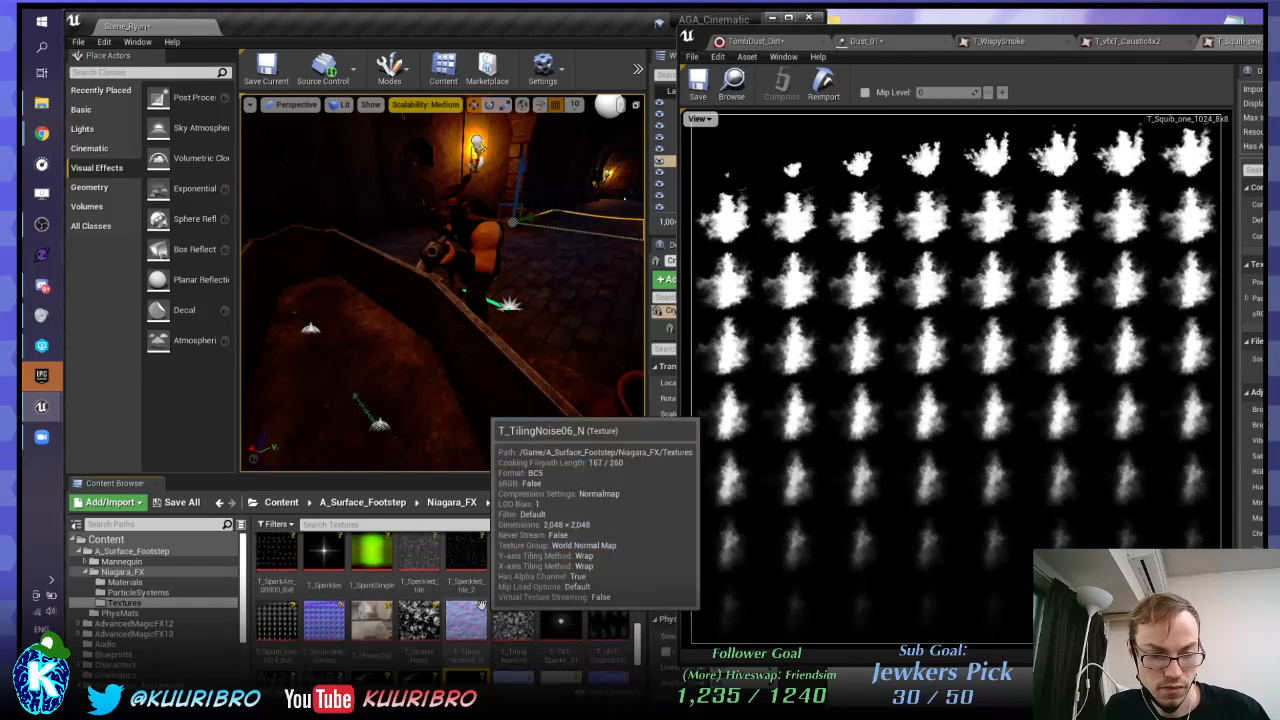
pyautogui.scroll(1, 480, 605)
pyautogui.scroll(1, 450, 610)
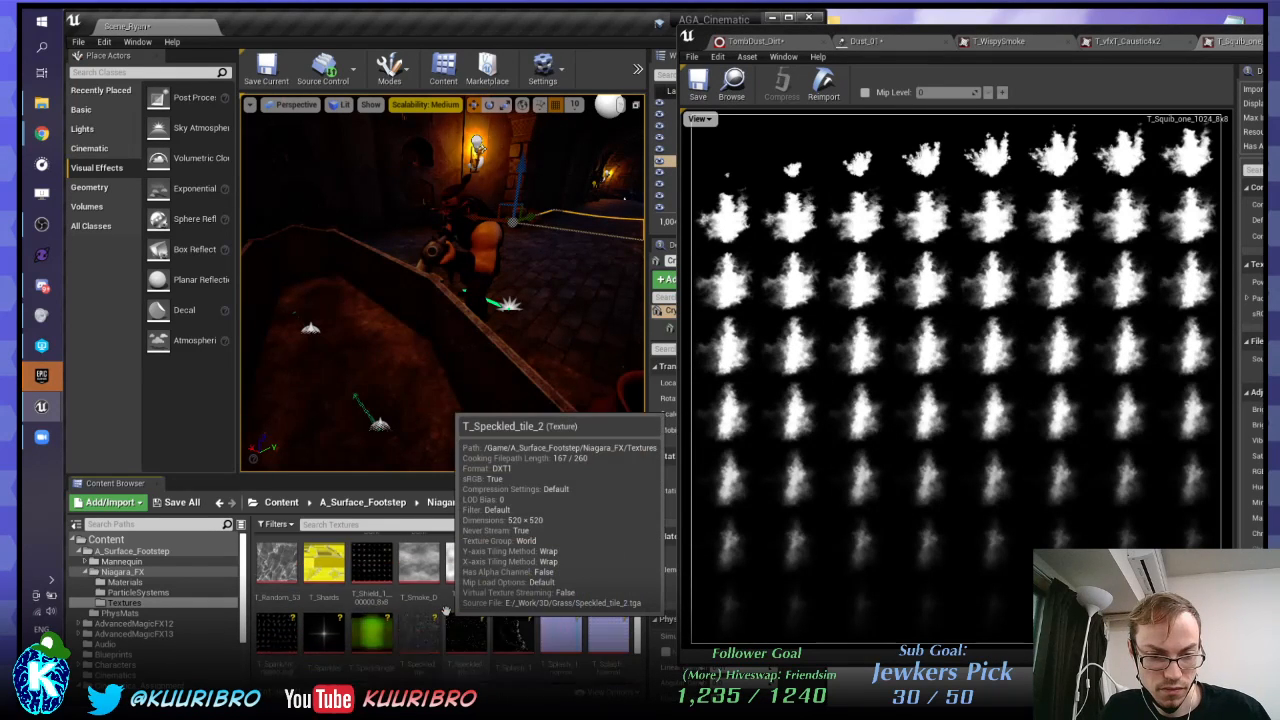
pyautogui.scroll(2, 480, 600)
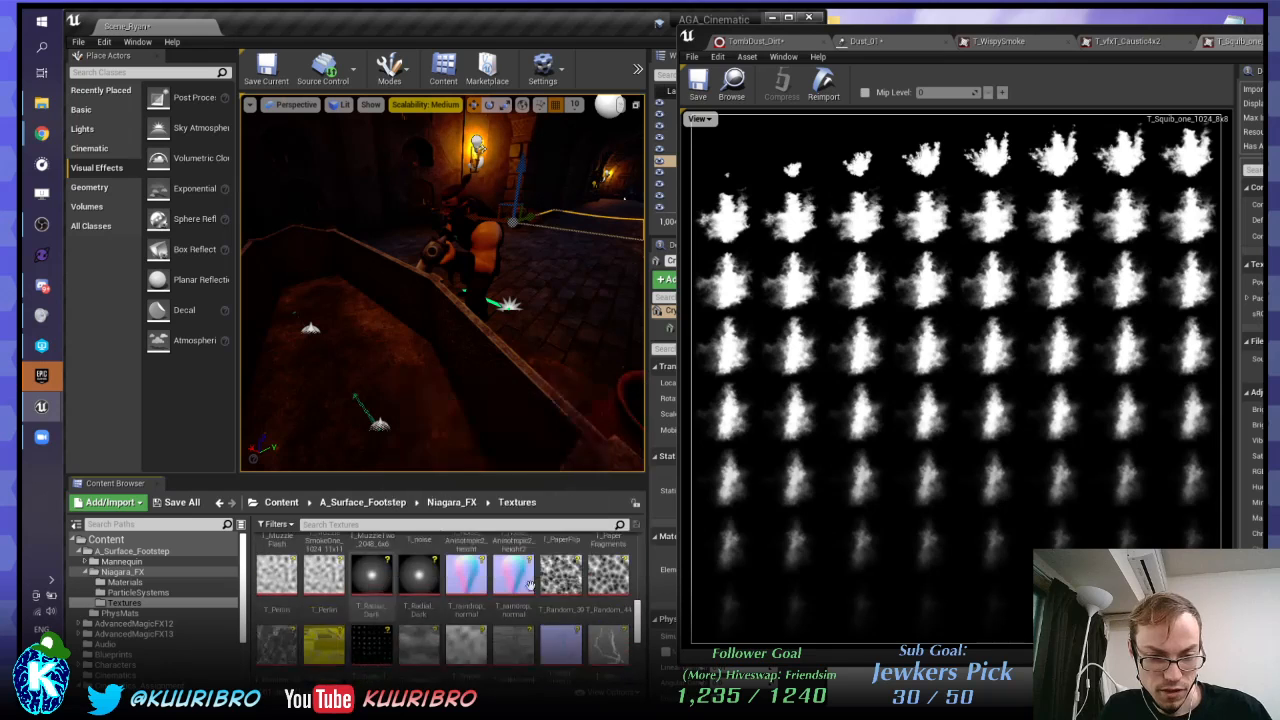
pyautogui.scroll(1, 557, 592)
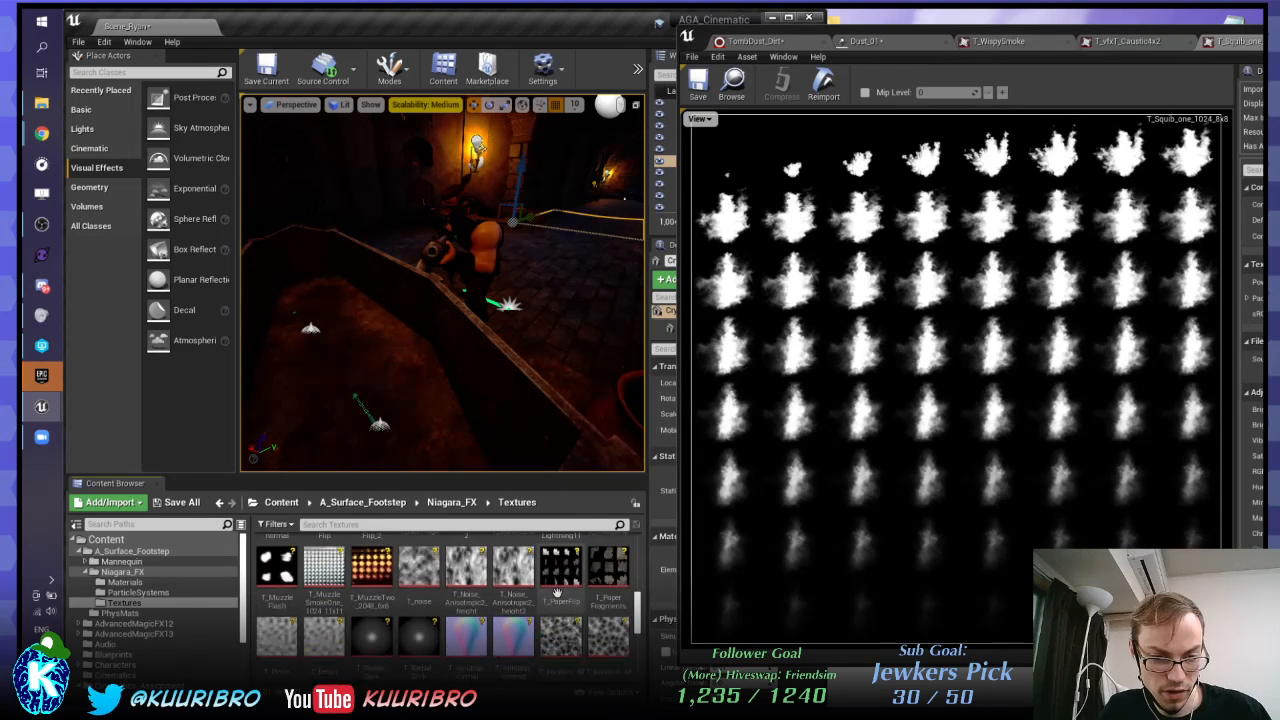
pyautogui.scroll(1, 557, 595)
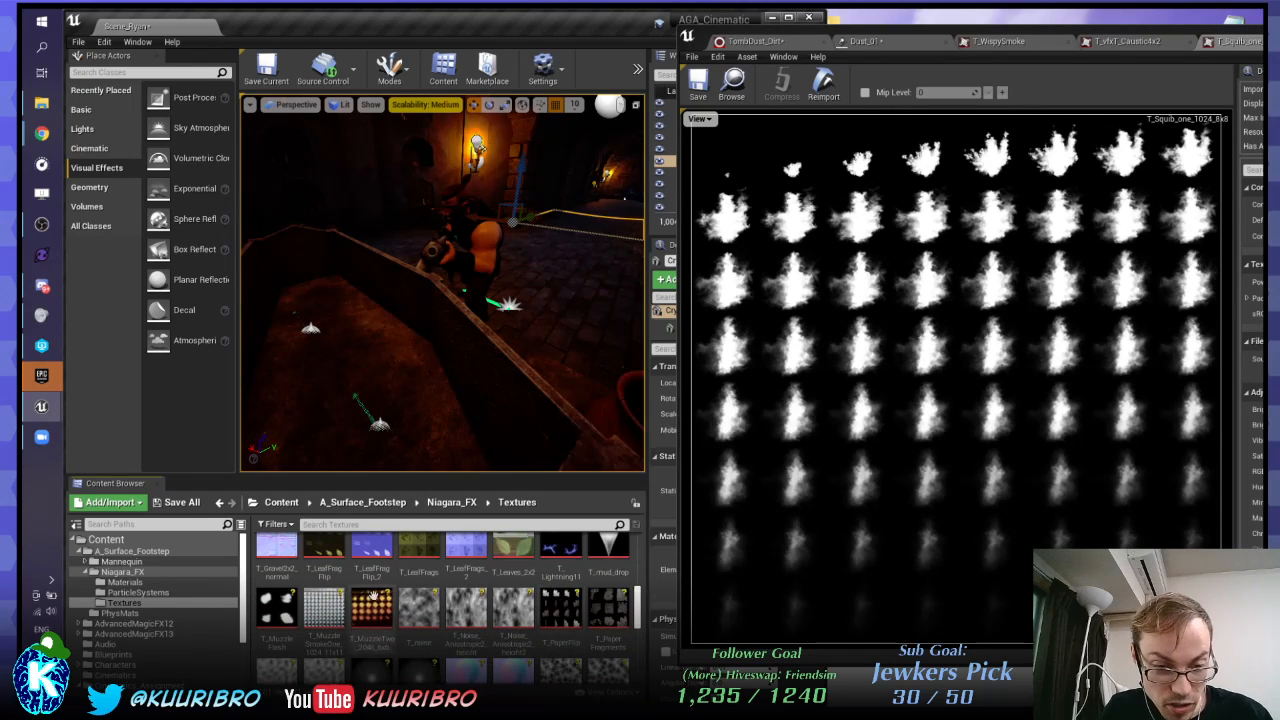
# Step: Open the T_MuzzleSmokeOne_1024_11x11 texture and display only its alpha channel to examine the full smoke frame sheet
pyautogui.doubleClick(323, 610)
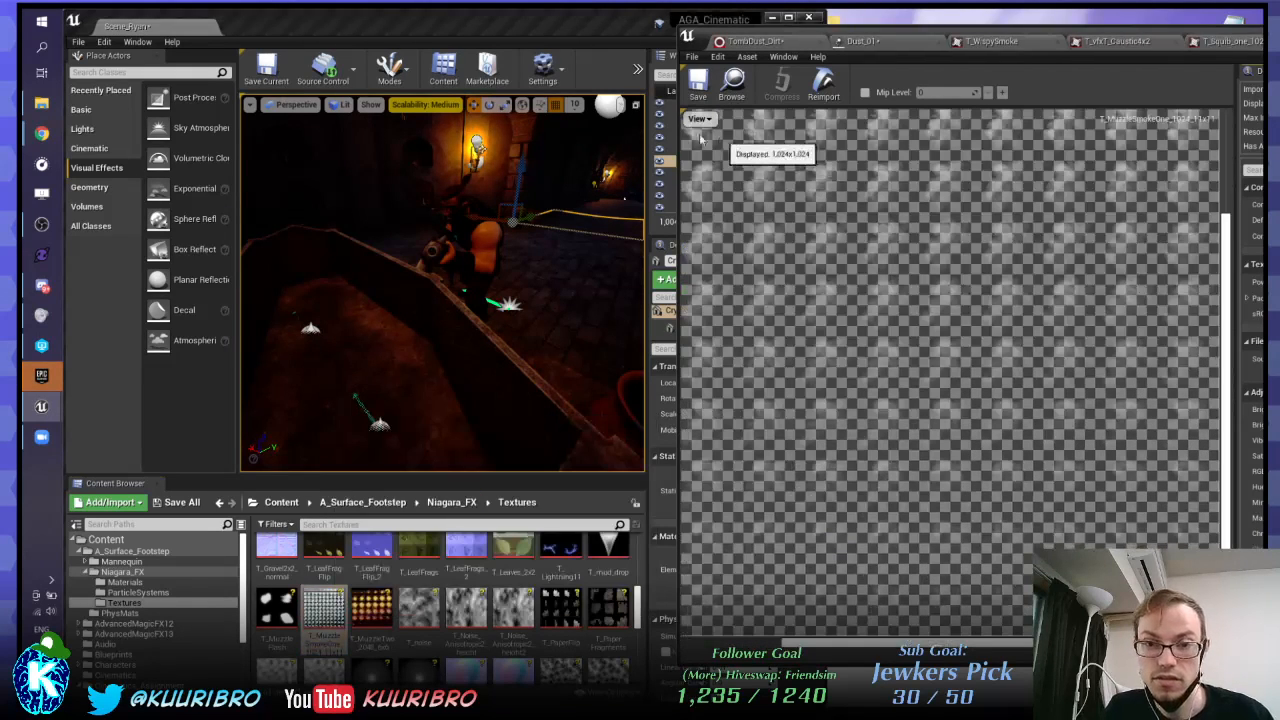
pyautogui.click(698, 118)
pyautogui.click(687, 173)
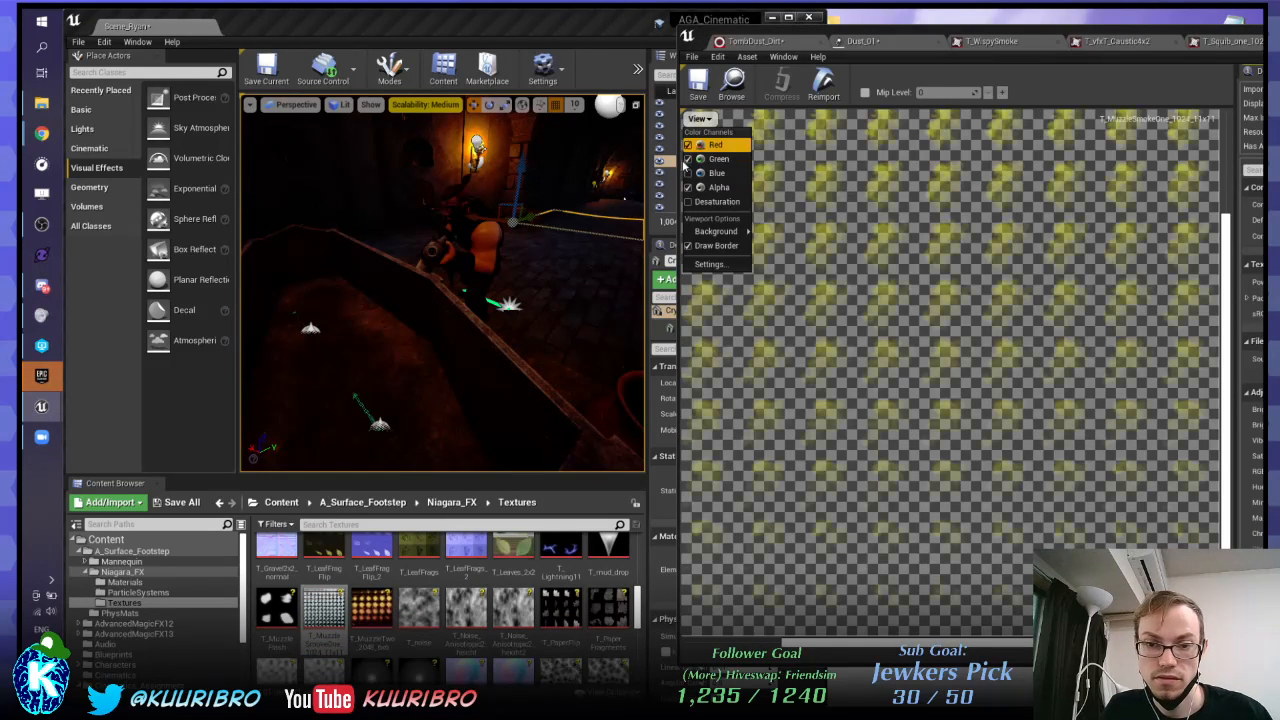
pyautogui.click(687, 158)
pyautogui.click(687, 144)
pyautogui.scroll(-4, 851, 257)
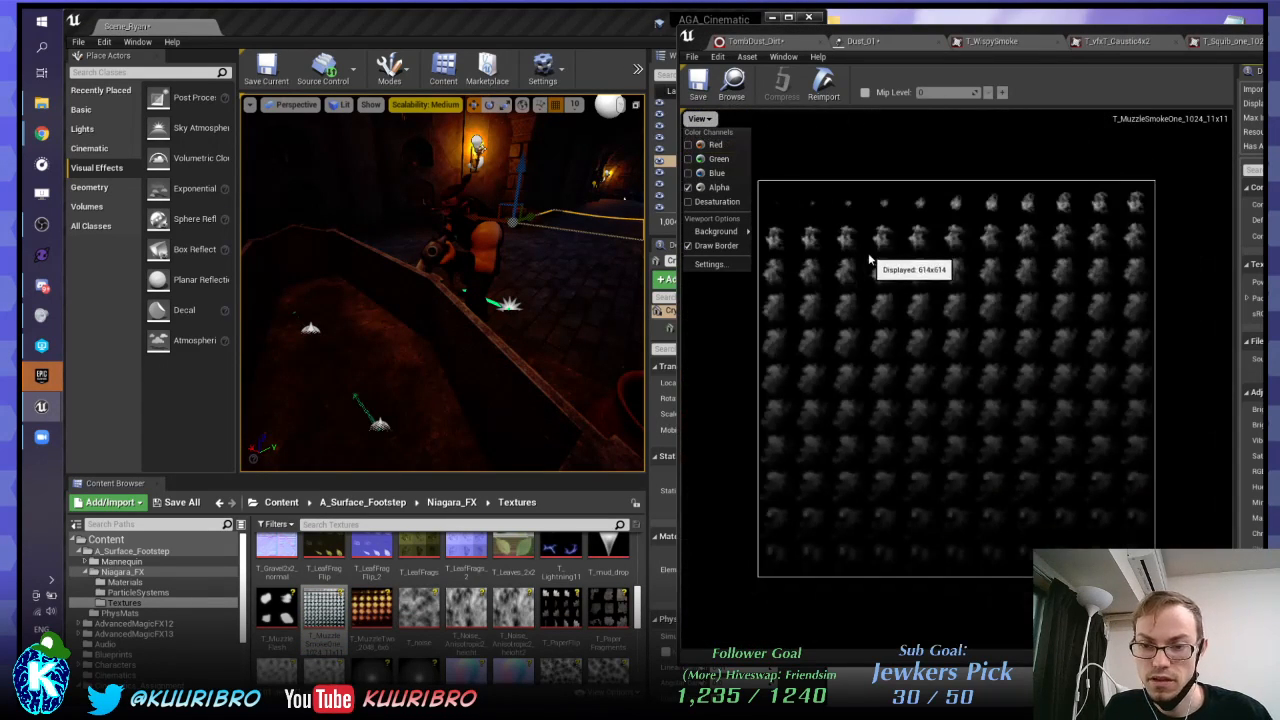
pyautogui.scroll(1, 869, 260)
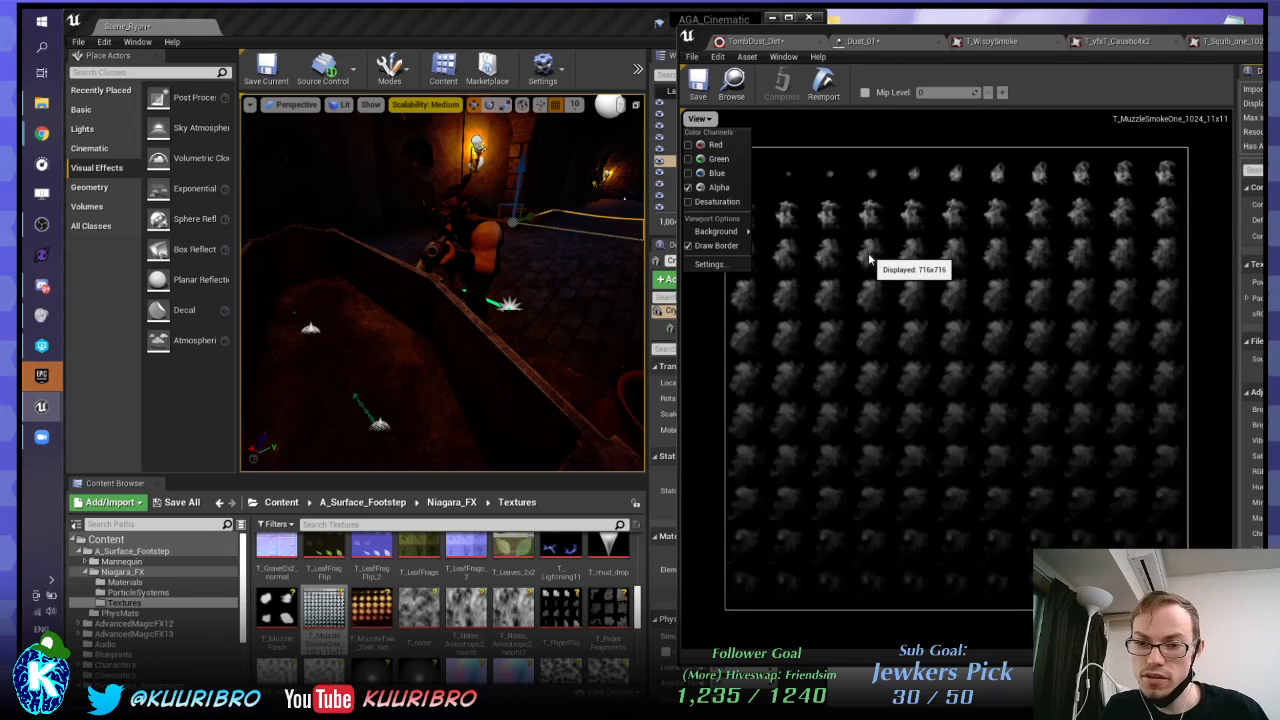
pyautogui.scroll(-1, 869, 260)
pyautogui.scroll(2, 869, 260)
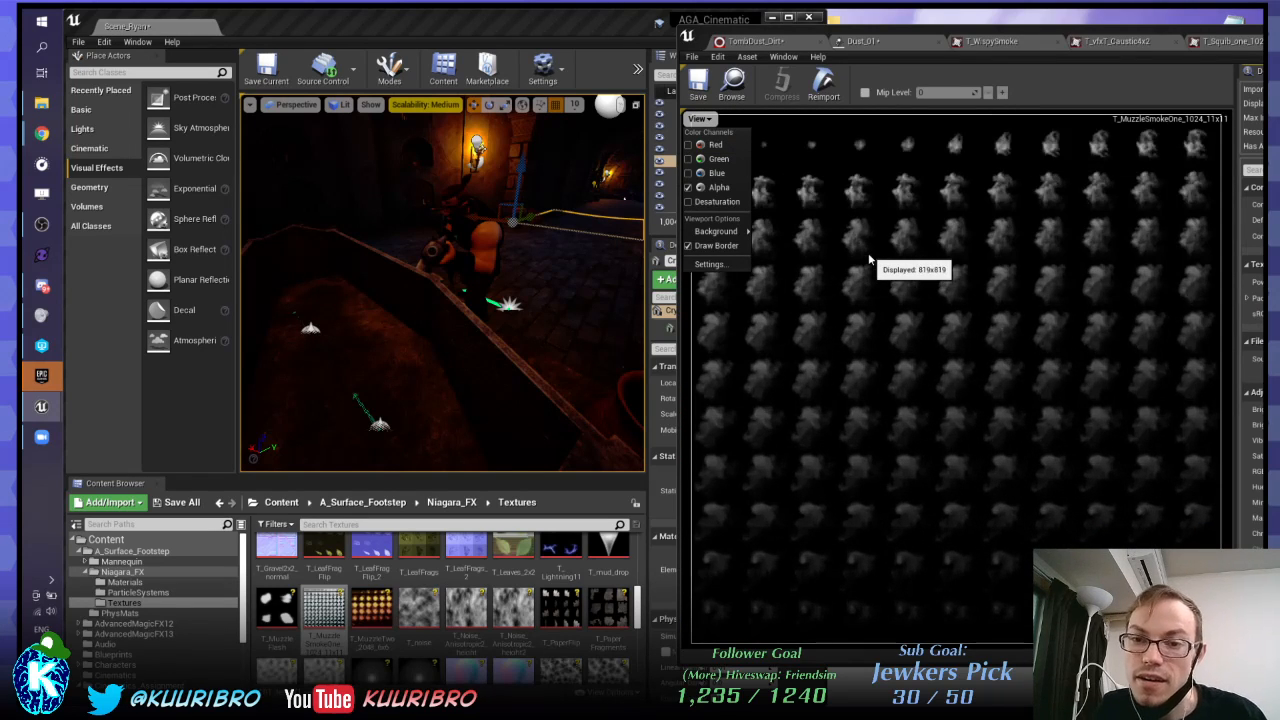
pyautogui.scroll(-1, 873, 252)
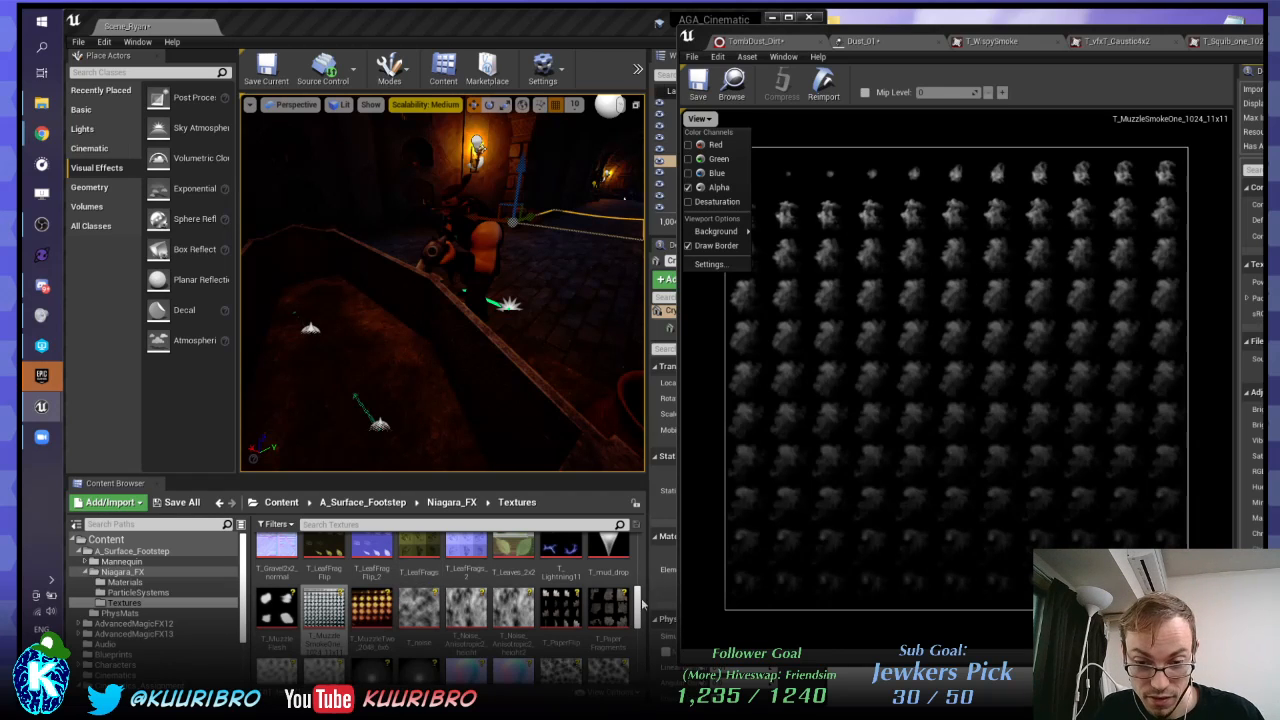
# Step: Find and open the T_DustBlast texture and display only its alpha channel to examine the dust frames
pyautogui.moveTo(642, 604); pyautogui.dragTo(642, 596)
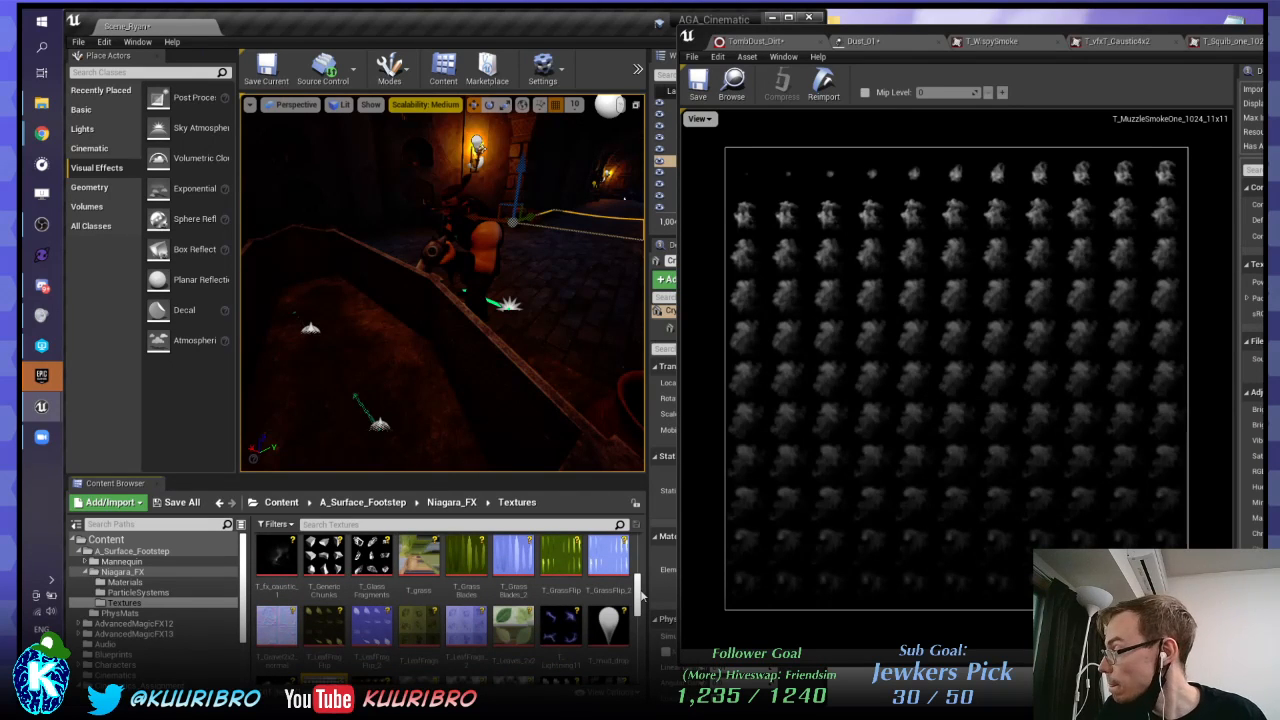
pyautogui.moveTo(642, 596); pyautogui.dragTo(642, 585)
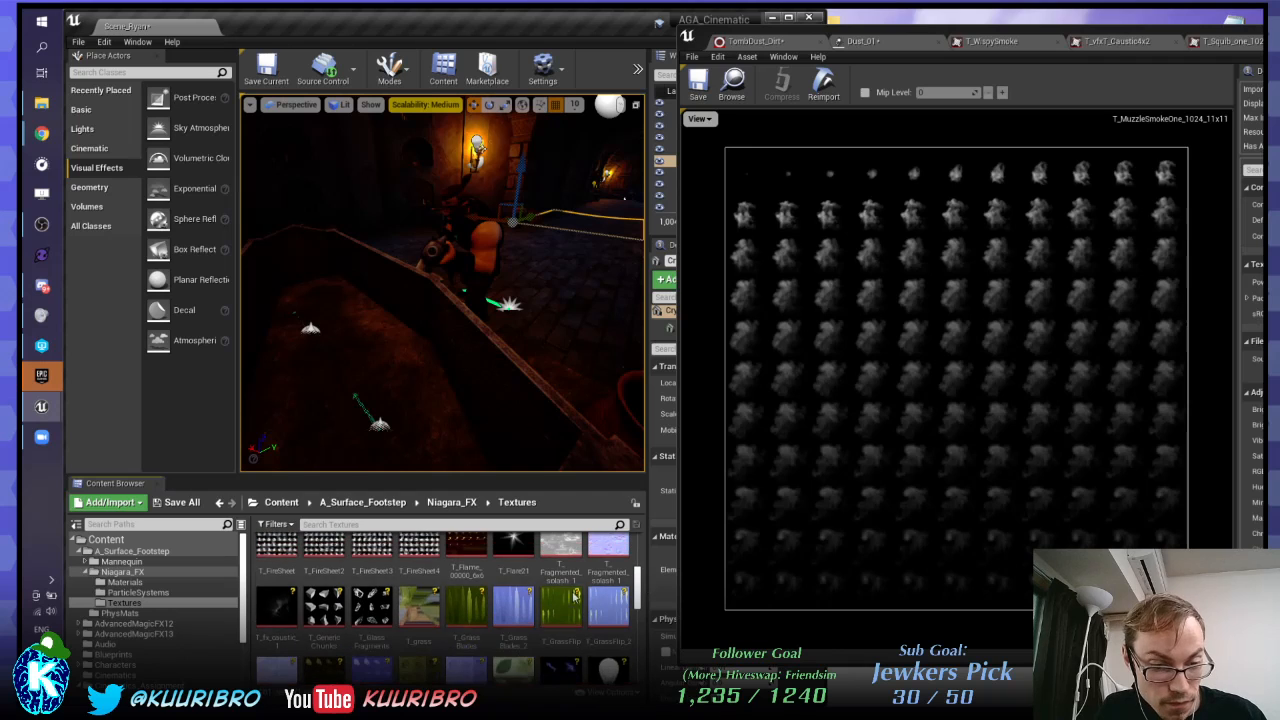
pyautogui.scroll(1, 457, 594)
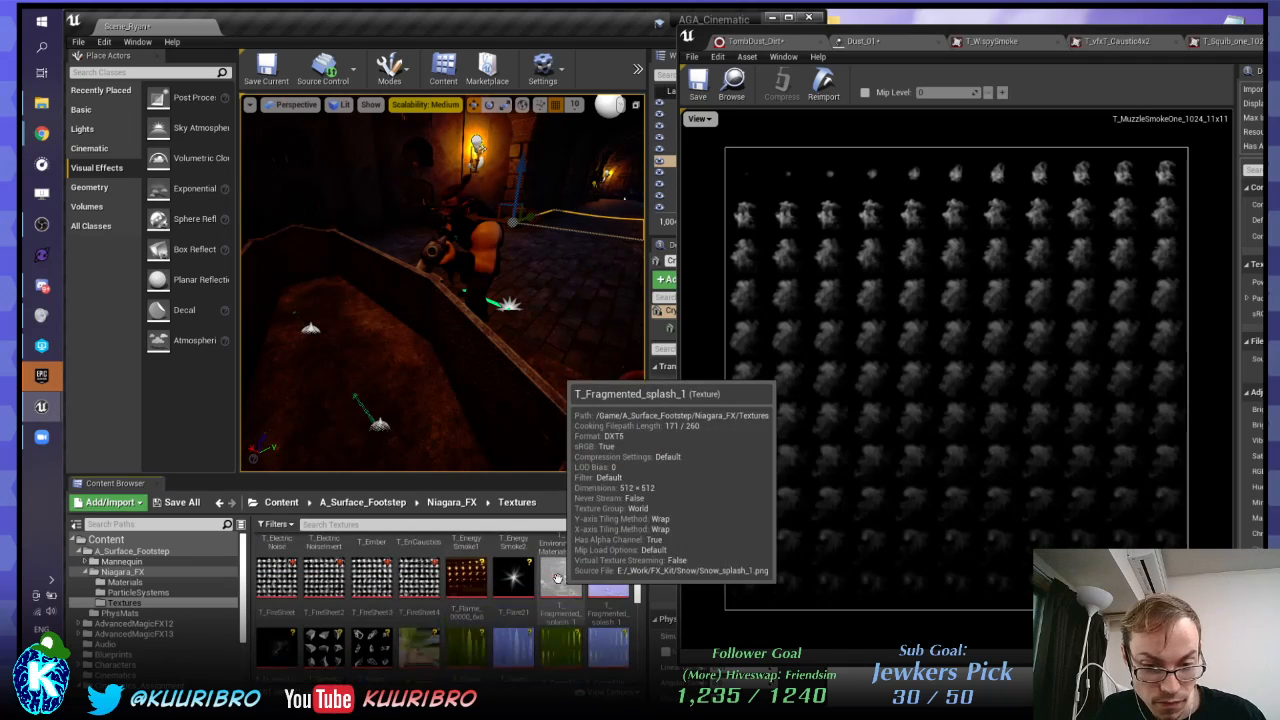
pyautogui.scroll(1, 555, 583)
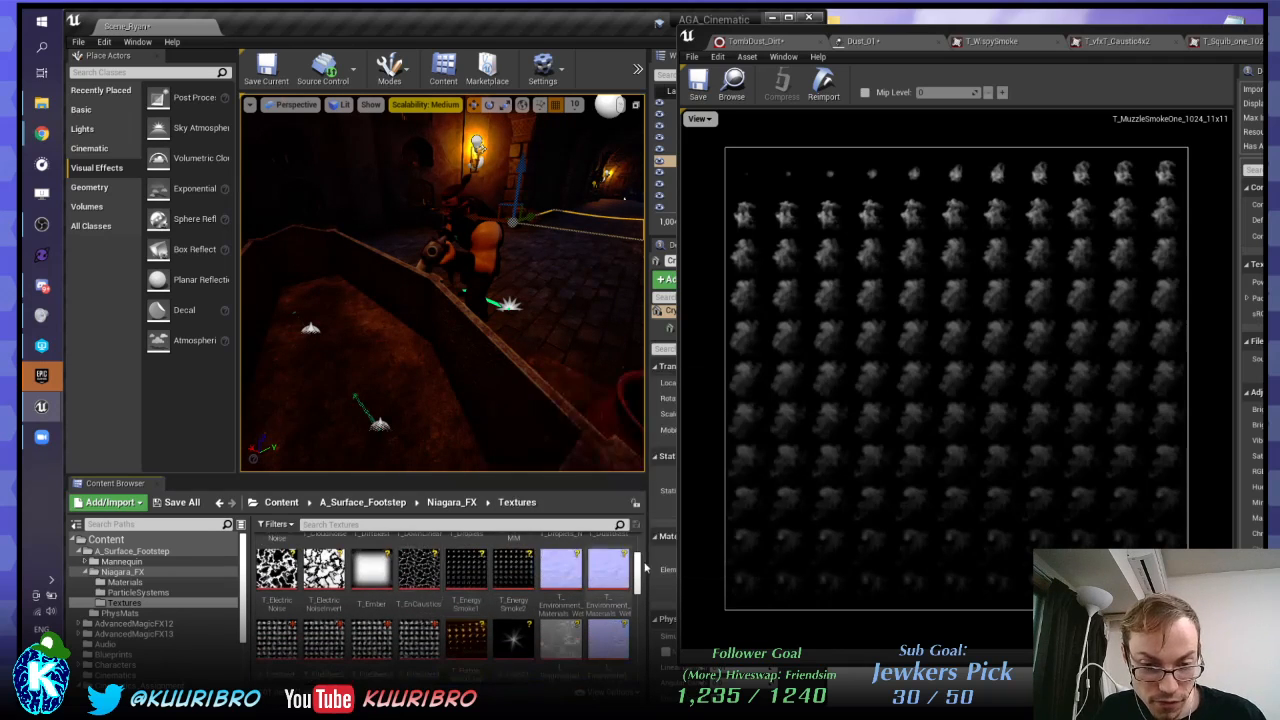
pyautogui.scroll(3, 562, 583)
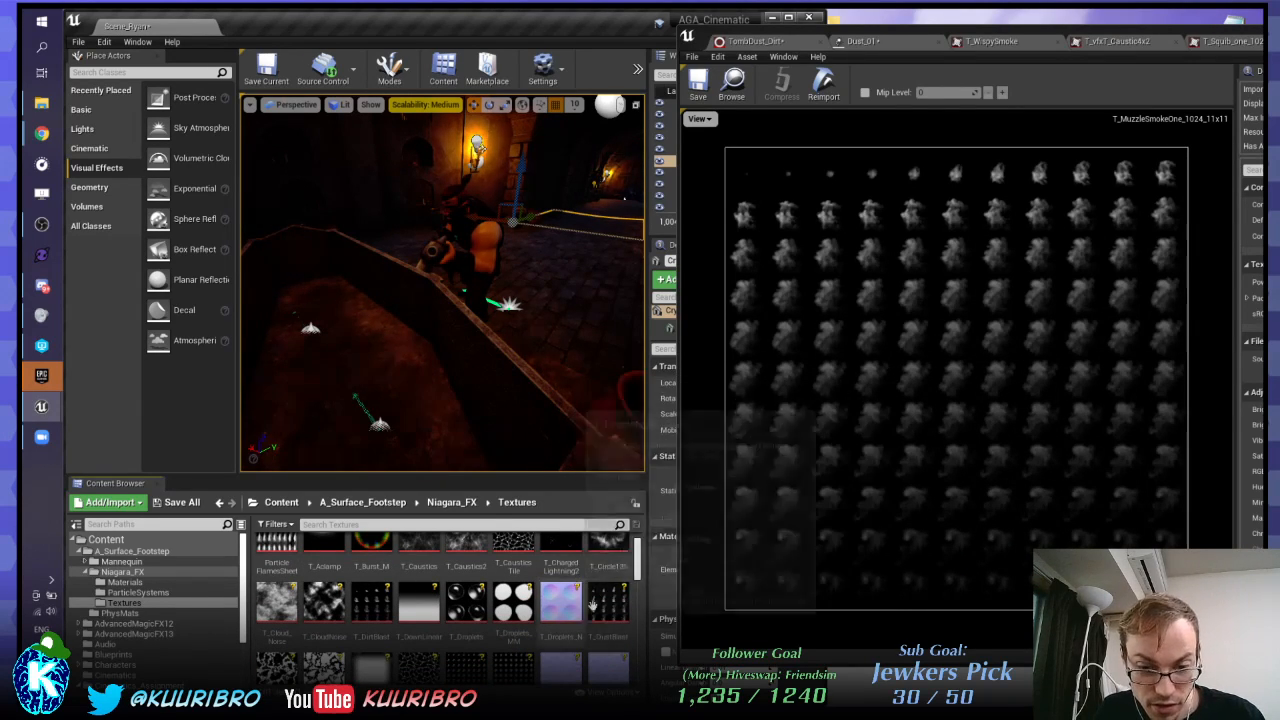
pyautogui.doubleClick(605, 595)
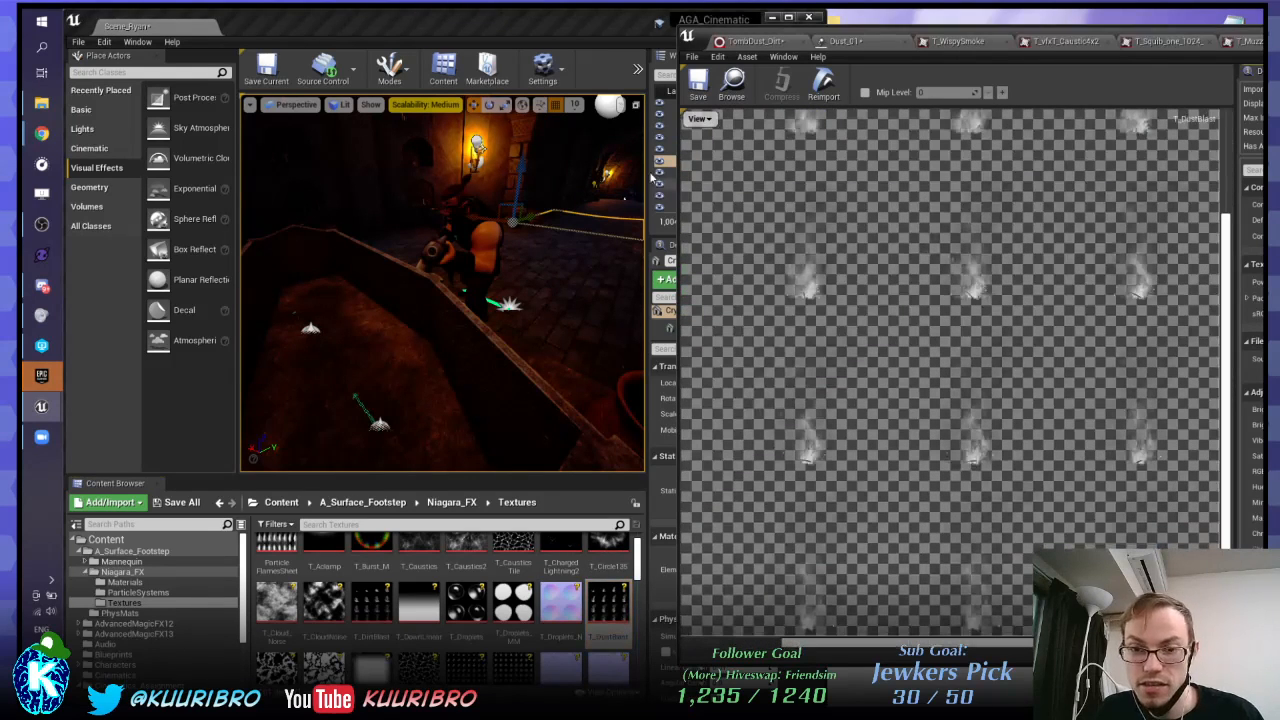
pyautogui.click(698, 119)
pyautogui.click(702, 144)
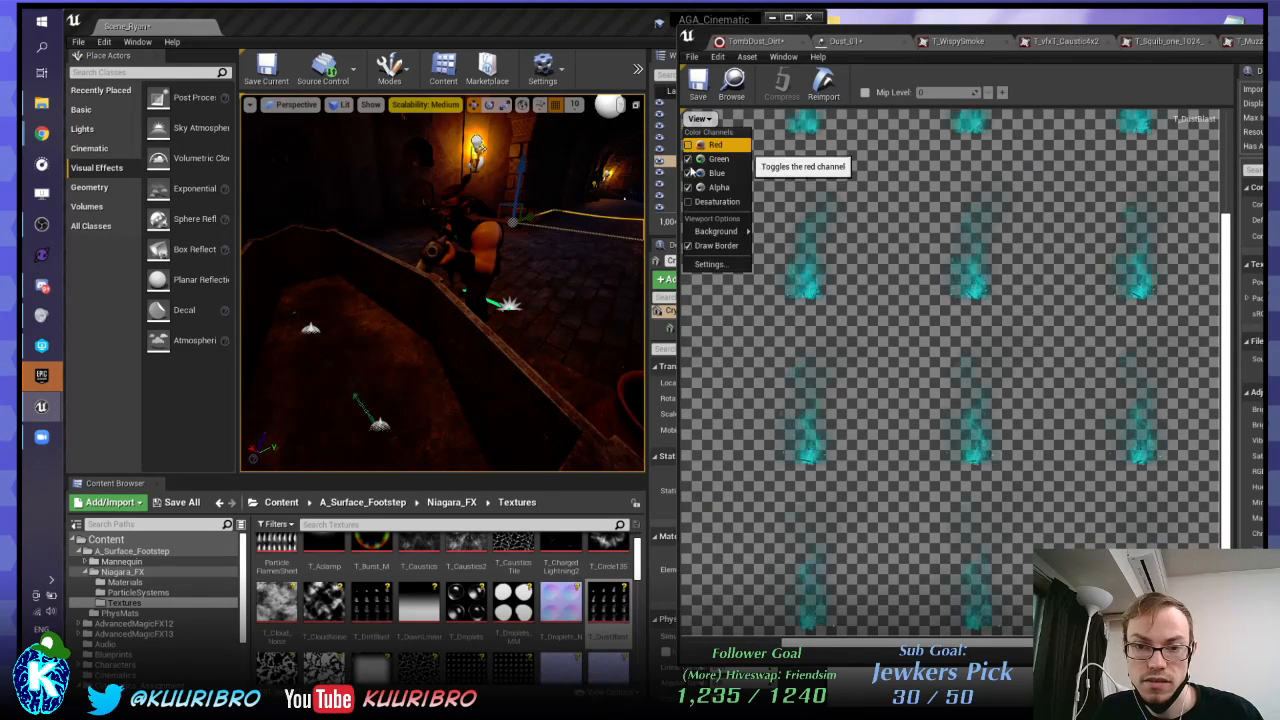
pyautogui.click(705, 158)
pyautogui.click(699, 120)
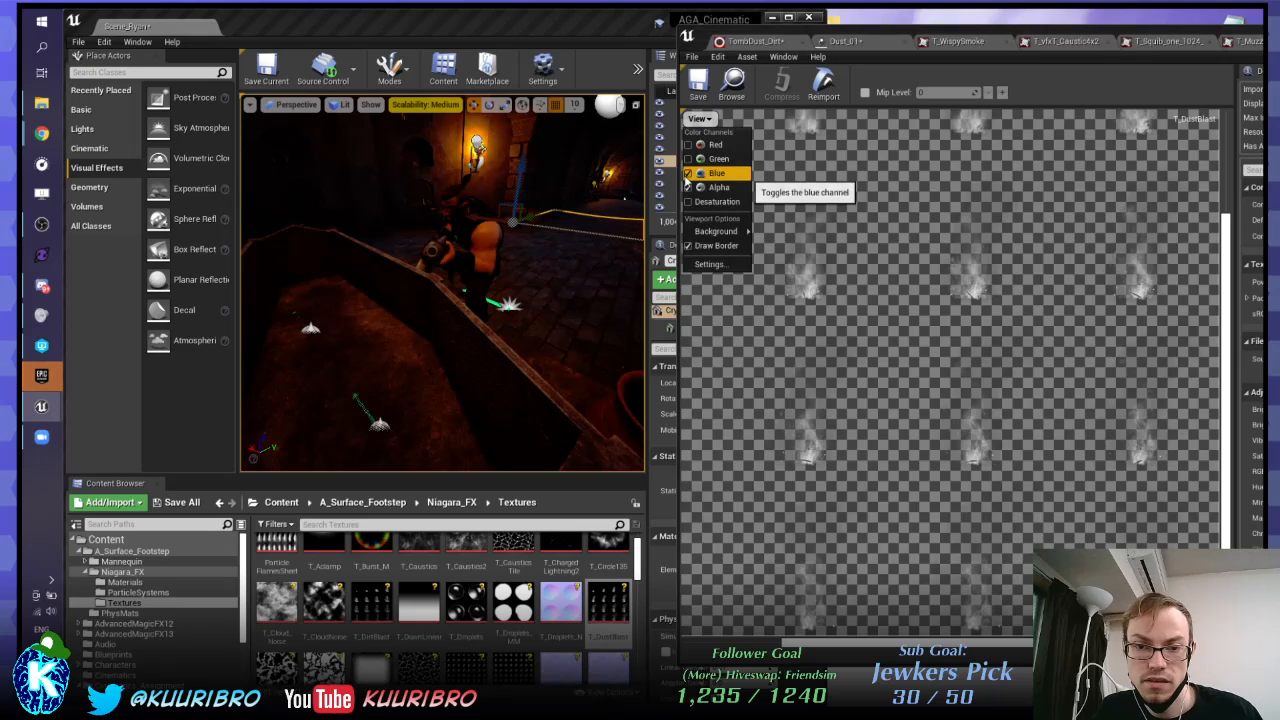
pyautogui.click(701, 173)
pyautogui.scroll(-2, 940, 330)
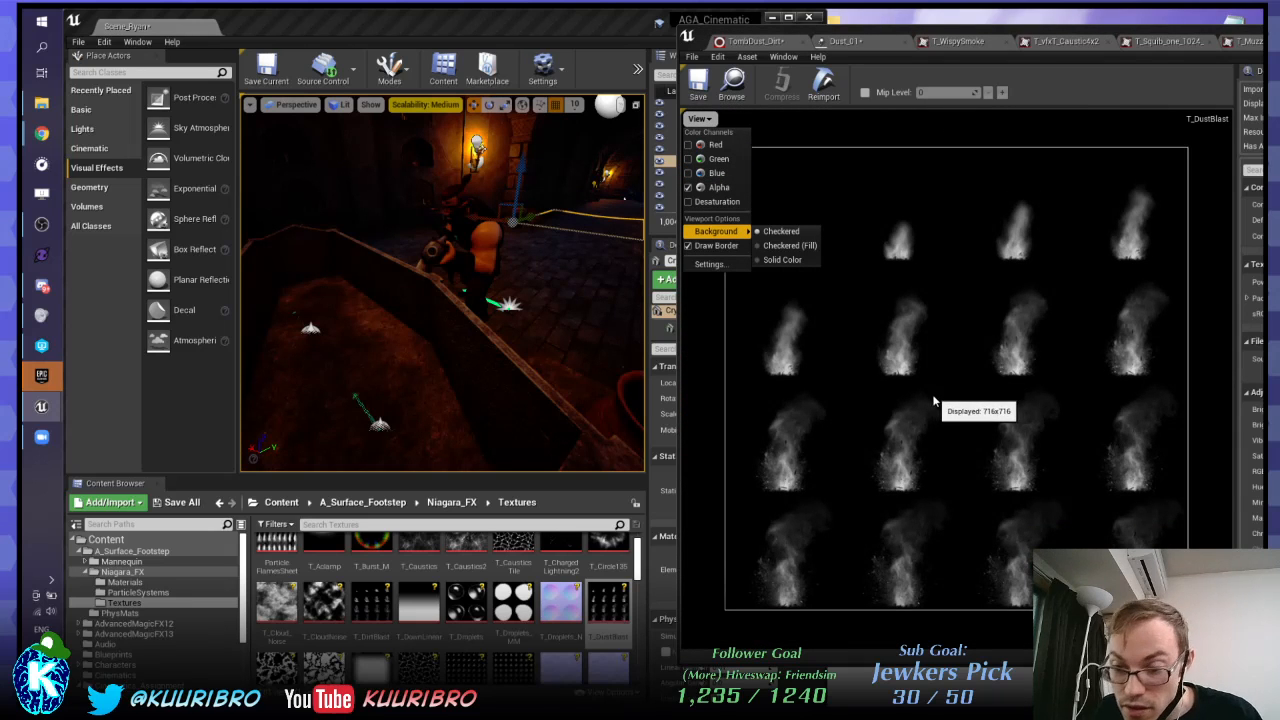
pyautogui.scroll(1, 866, 405)
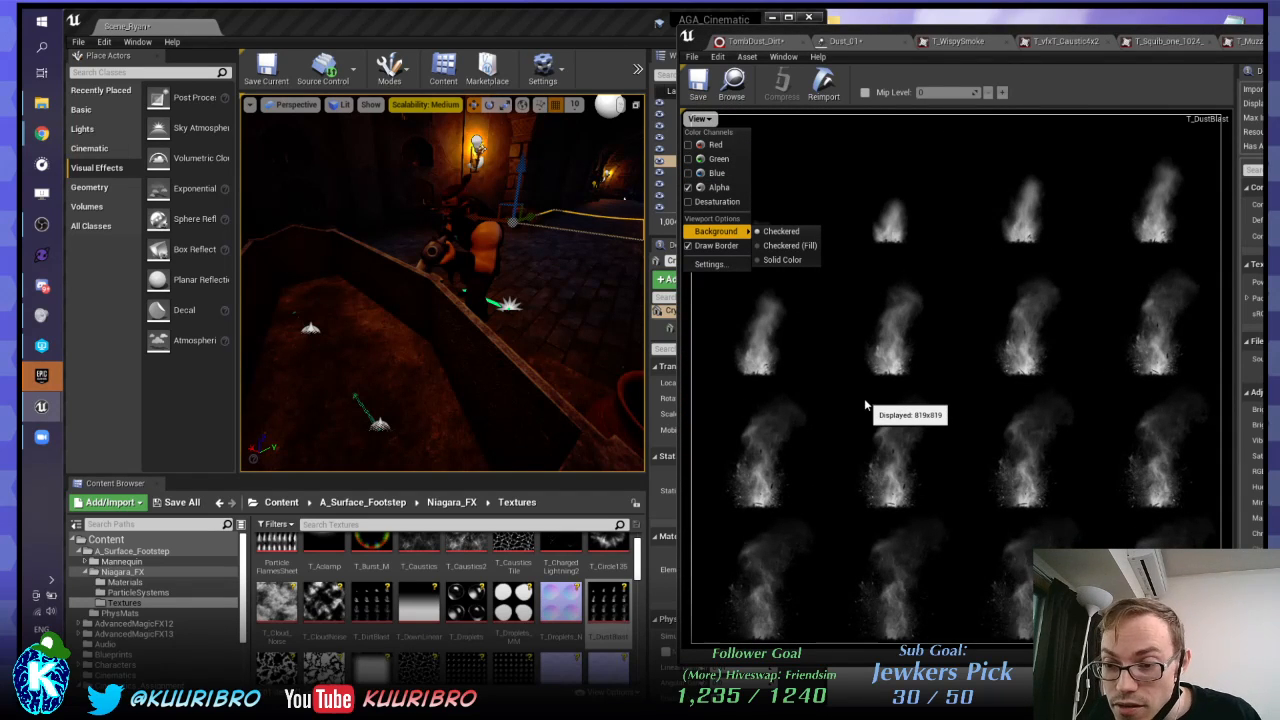
pyautogui.scroll(-1, 880, 380)
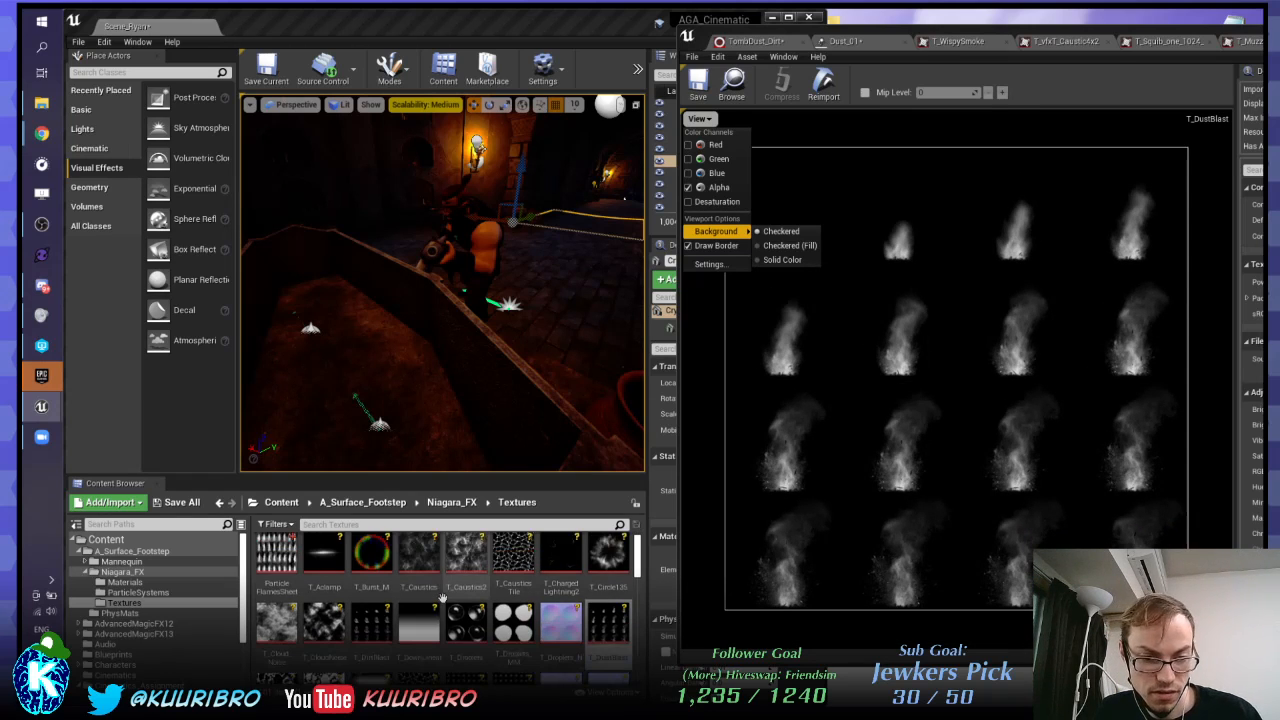
# Step: Review the remaining footstep textures and bring T_MuzzleSmokeOne_1024_11x11 back up for comparison
pyautogui.scroll(1, 442, 597)
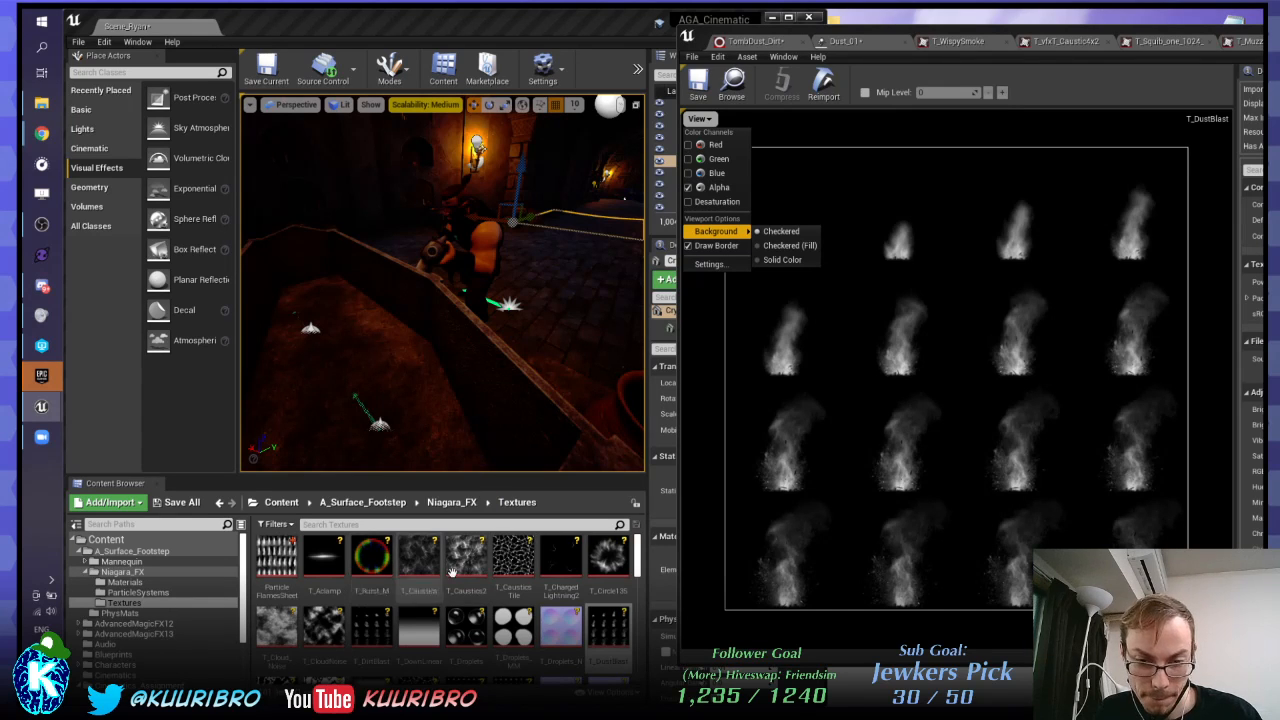
pyautogui.scroll(-1, 469, 566)
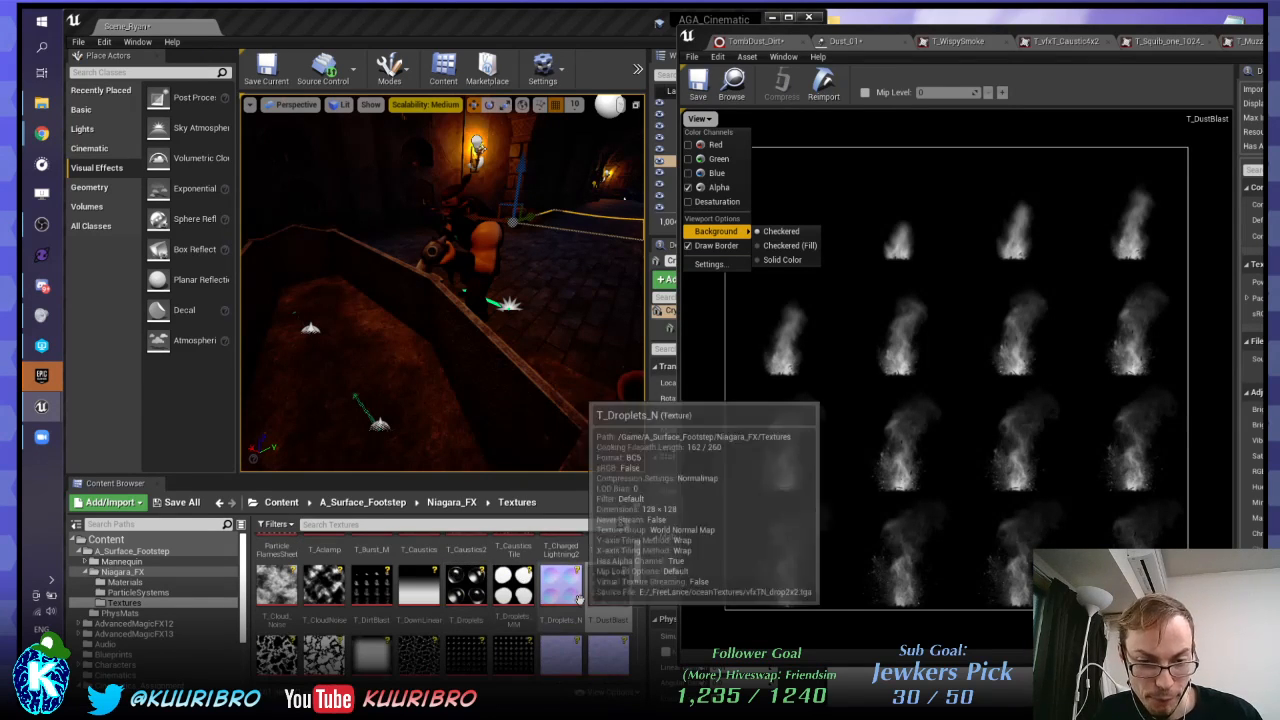
pyautogui.scroll(-2, 380, 543)
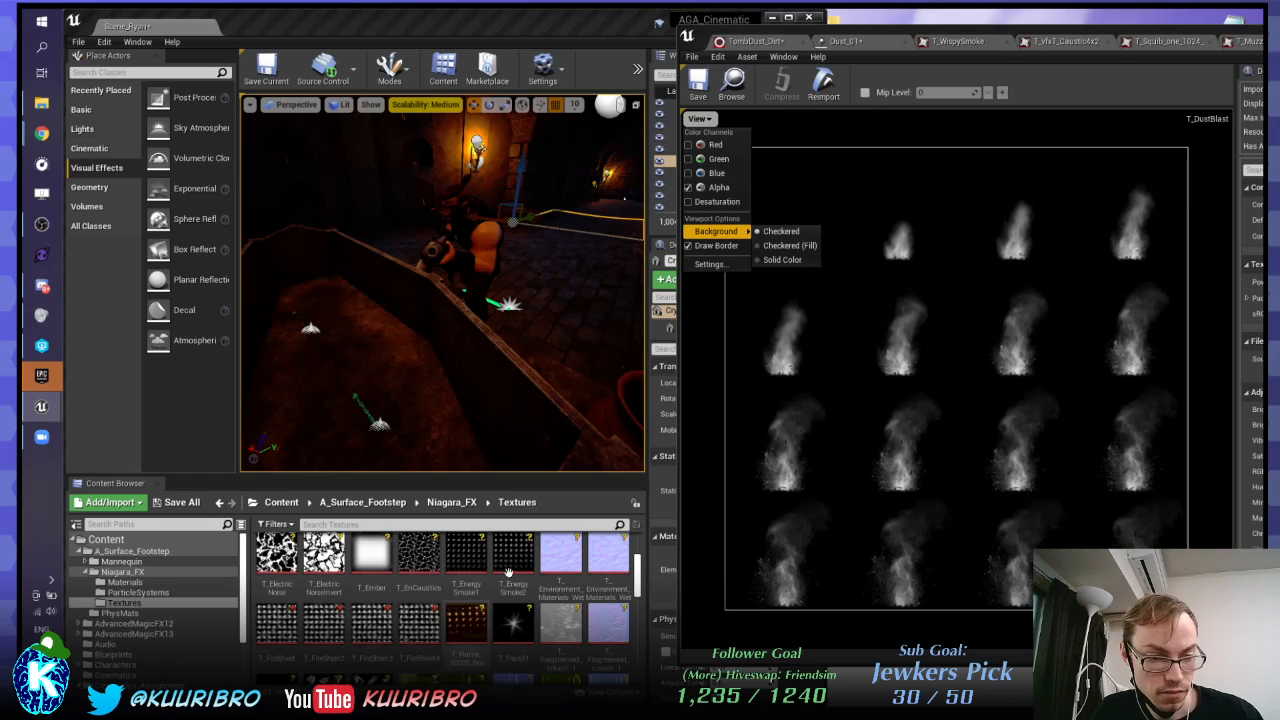
pyautogui.scroll(-1, 540, 567)
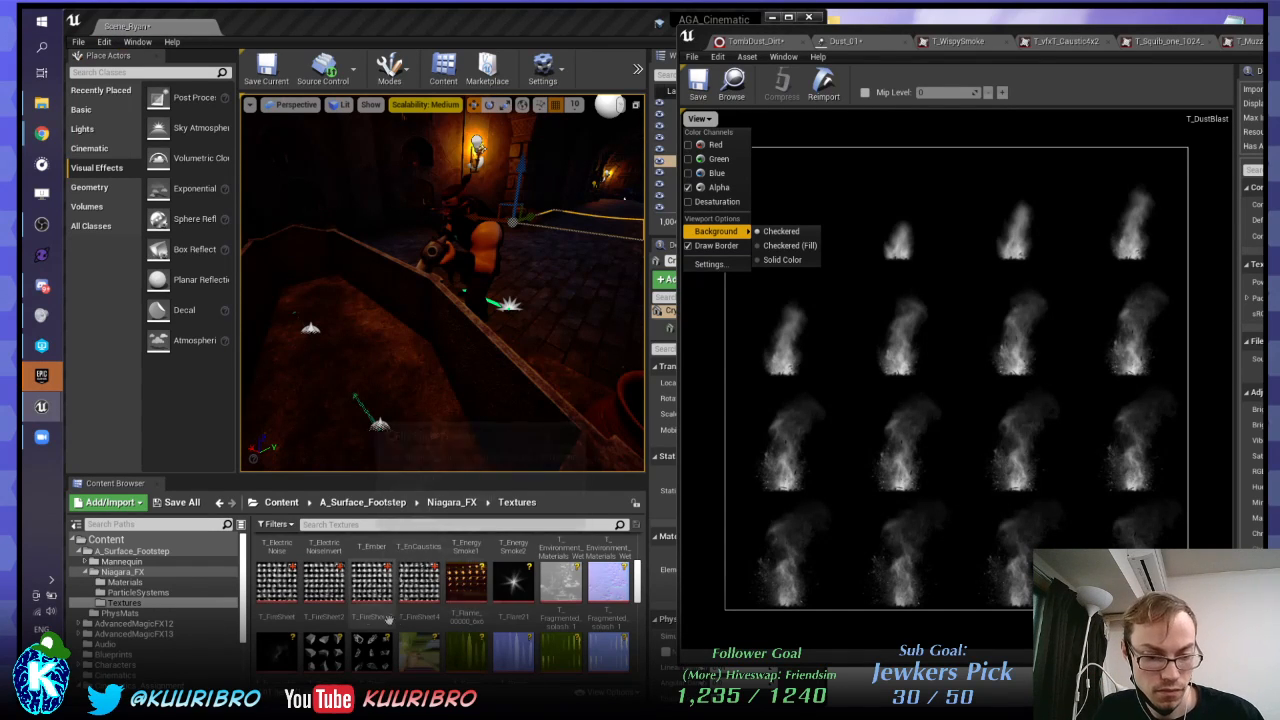
pyautogui.scroll(-1, 286, 620)
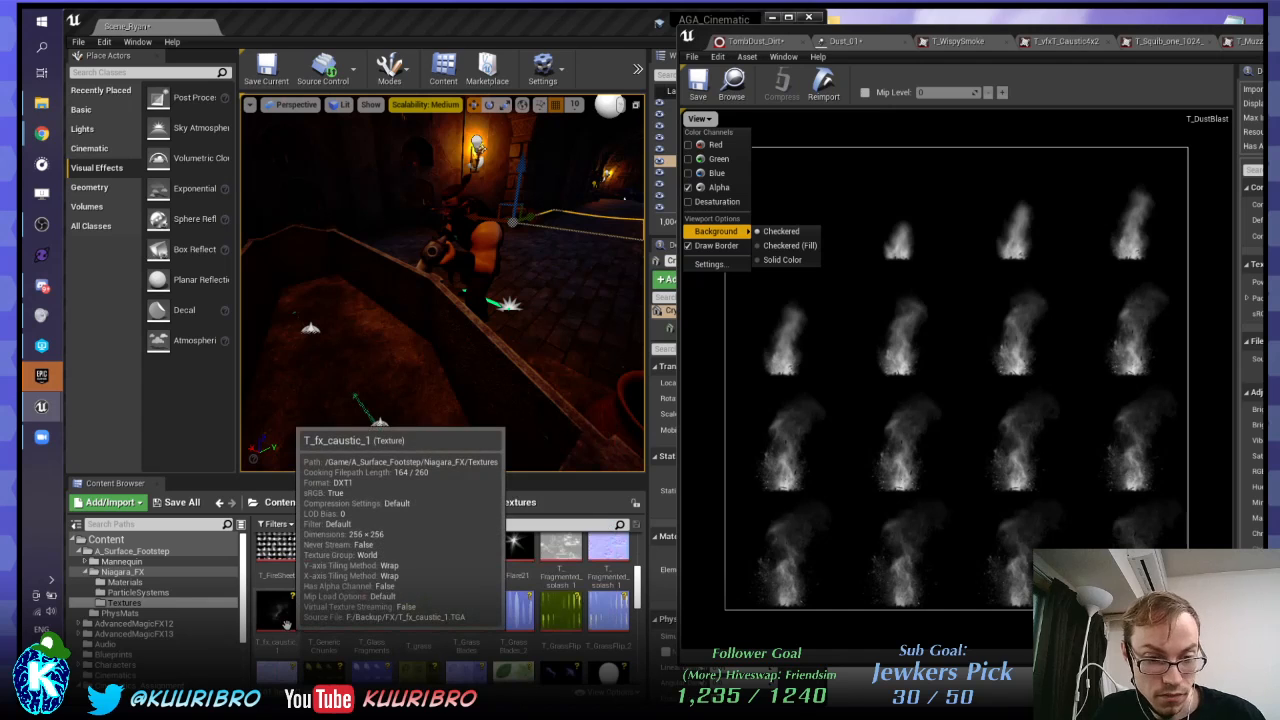
pyautogui.scroll(-5, 286, 620)
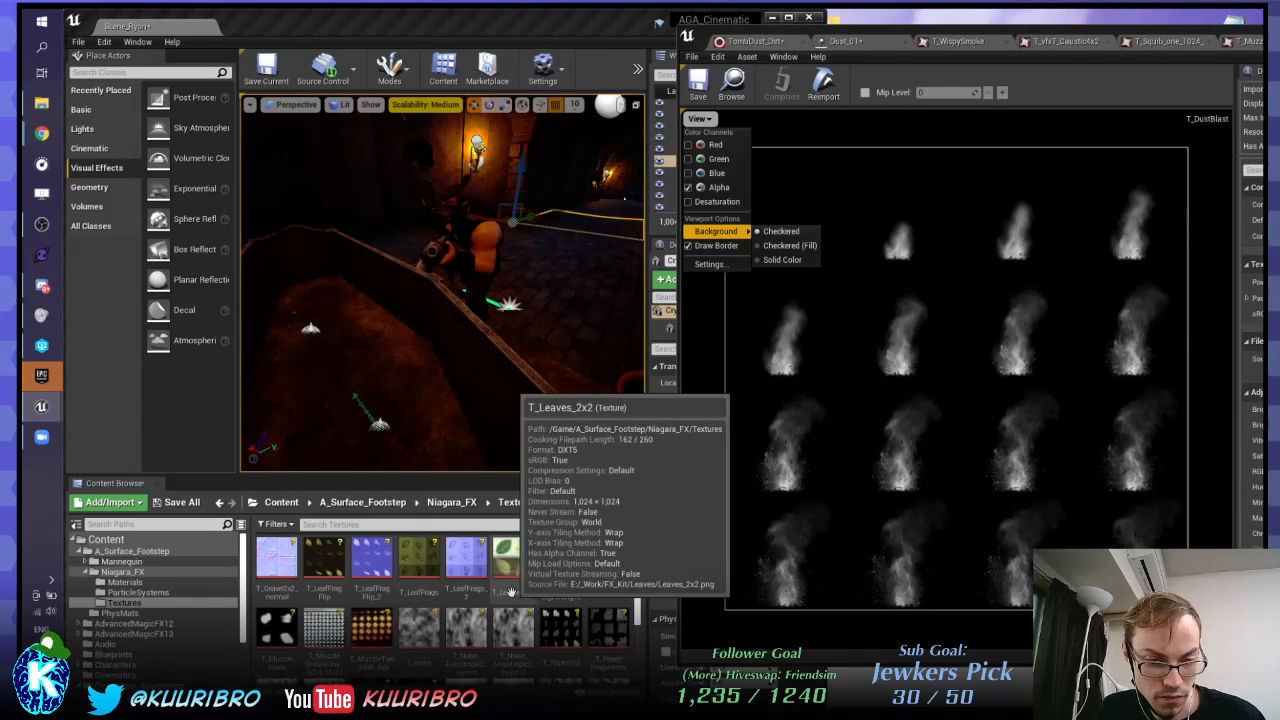
pyautogui.scroll(-1, 510, 592)
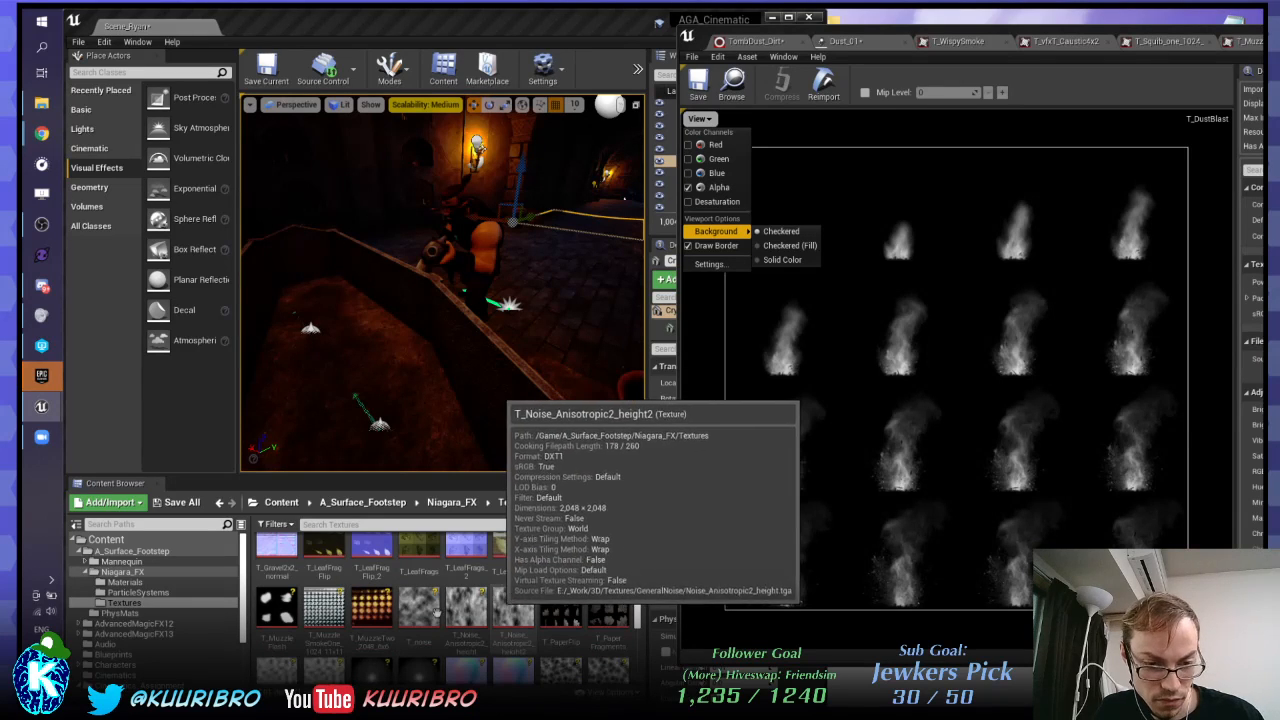
pyautogui.doubleClick(324, 608)
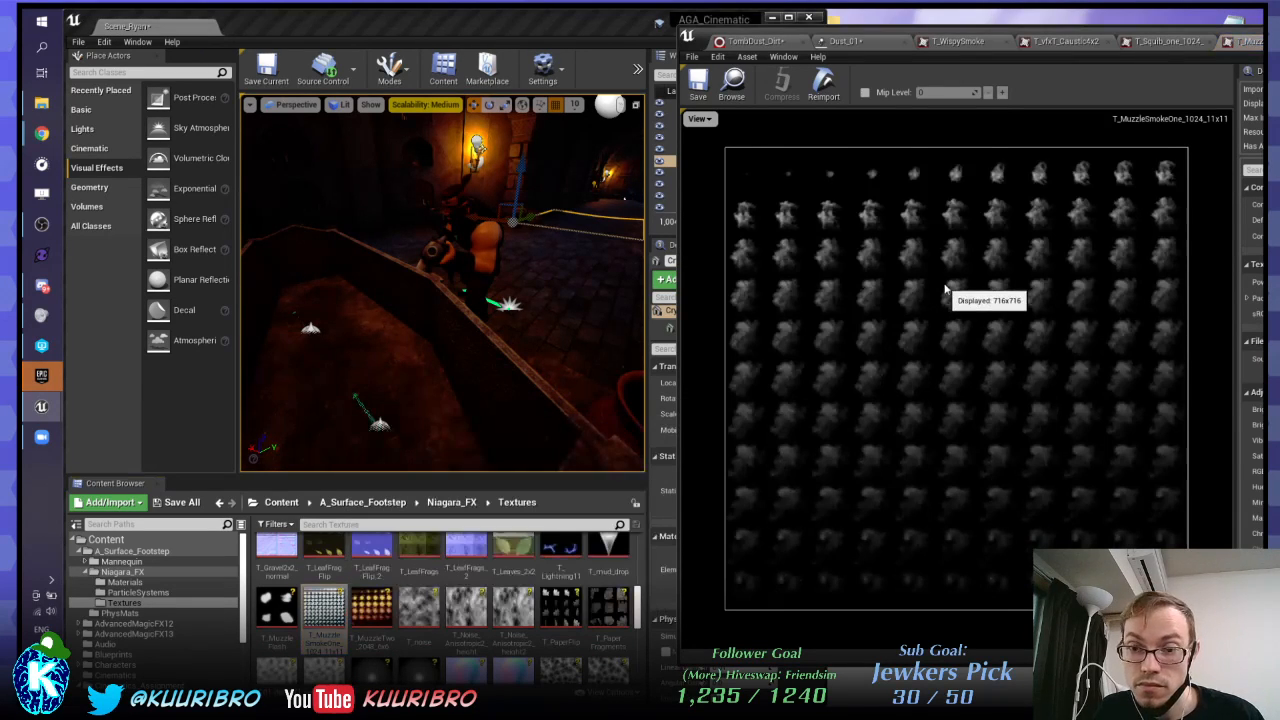
# Step: Reorder the open textures so T_MuzzleSmokeOne follows T_WispySmoke, and close T_vfxT_Caustic4x2
pyautogui.click(1084, 40)
pyautogui.moveTo(1141, 44); pyautogui.dragTo(1225, 44)
pyautogui.moveTo(1070, 44); pyautogui.dragTo(1140, 47)
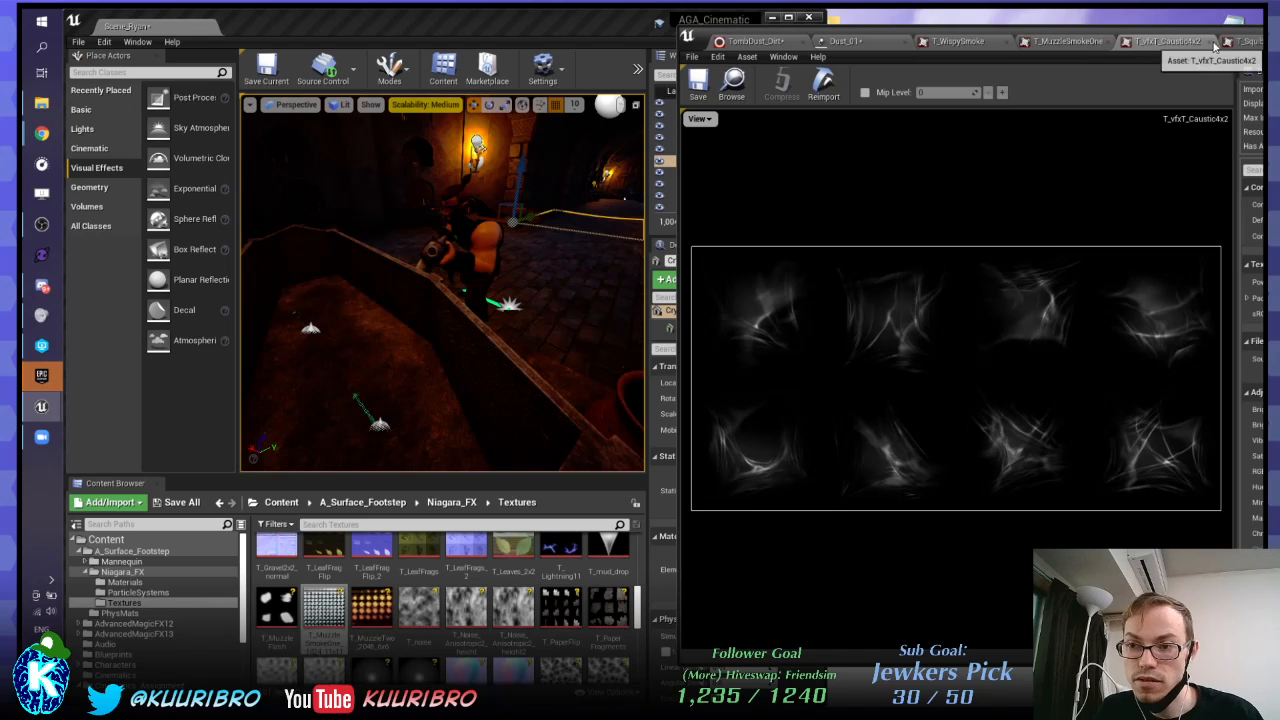
pyautogui.click(1212, 44)
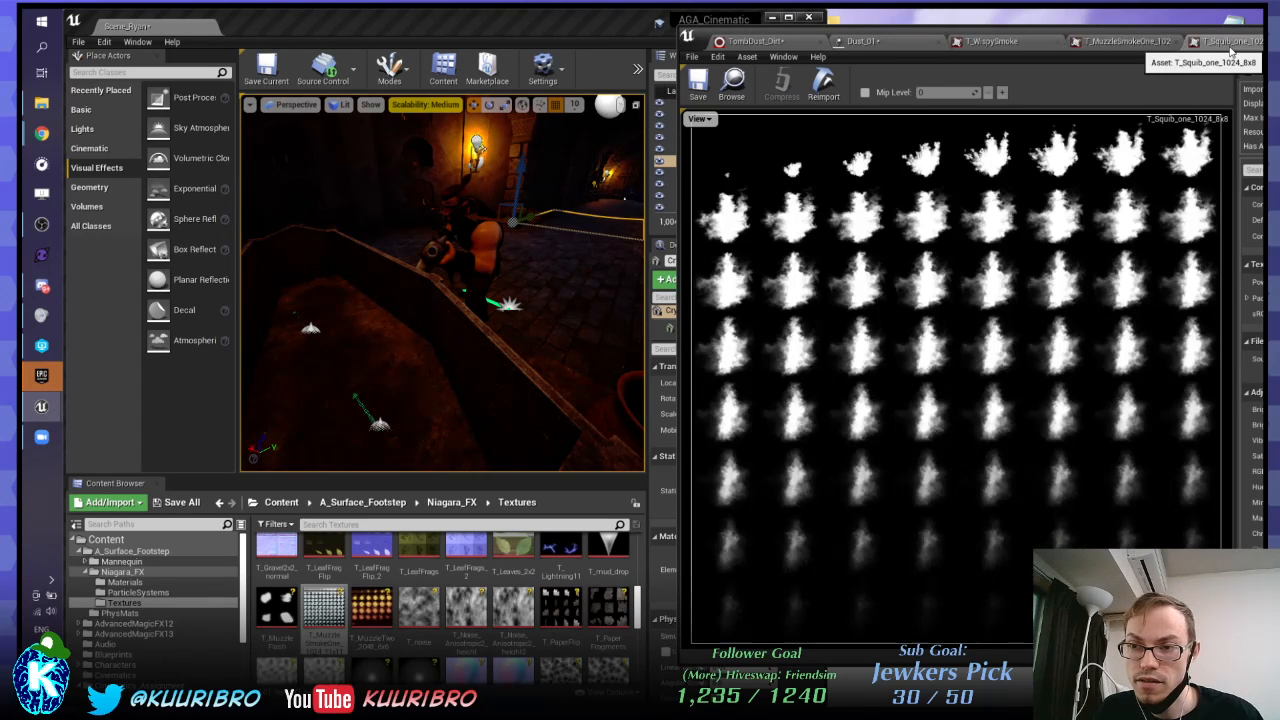
# Step: Reveal the whole texture window and place T_MuzzleSmokeOne between T_Squib_one_1024_8x8 and T_DustBlast in the open texture order
pyautogui.click(1015, 40)
pyautogui.moveTo(1015, 40); pyautogui.dragTo(754, 47)
pyautogui.click(1078, 47)
pyautogui.moveTo(855, 50); pyautogui.dragTo(962, 48)
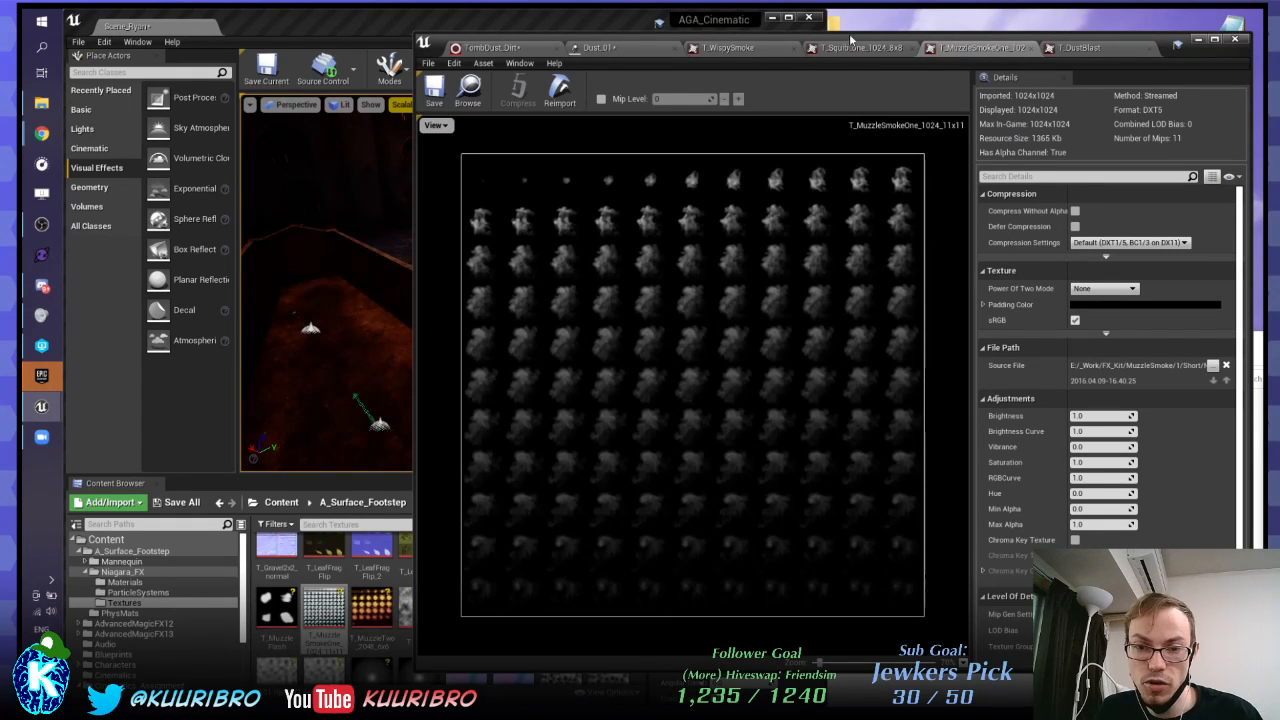
# Step: Move the asset window aside and compare the Dust_01 particle system with the TombDust_Dirt Niagara system
pyautogui.moveTo(850, 38); pyautogui.dragTo(983, 33)
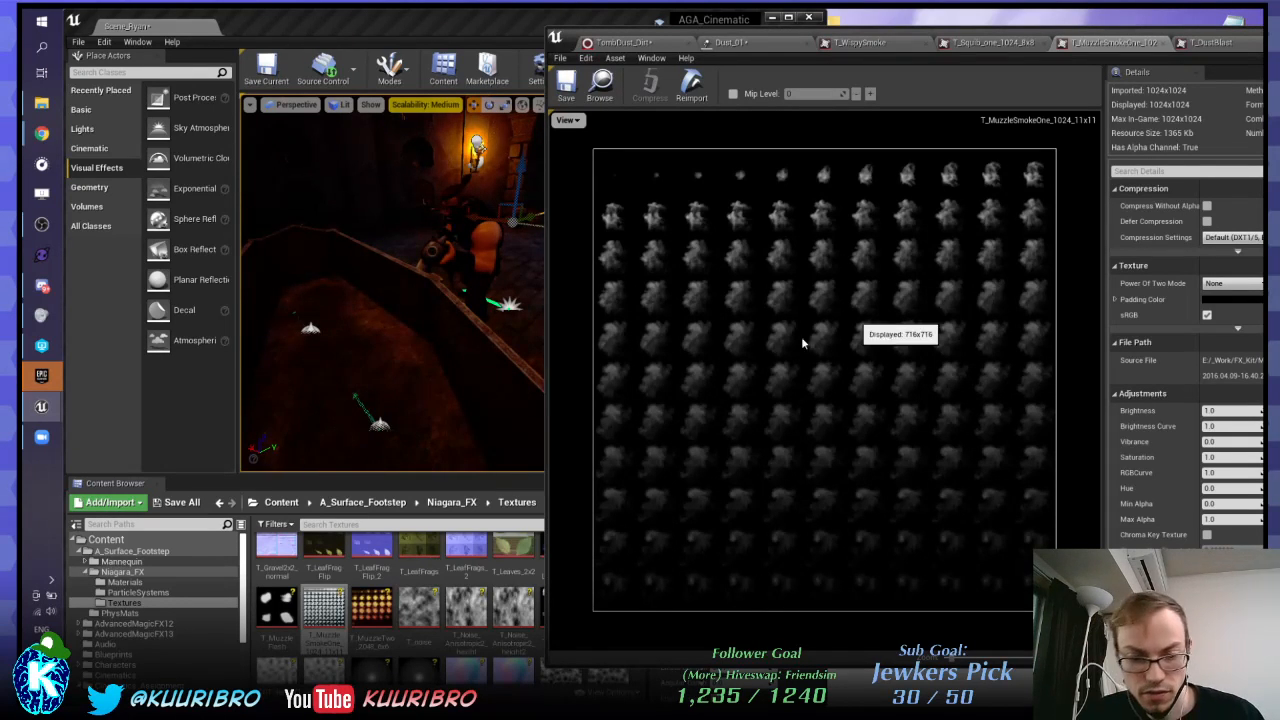
pyautogui.click(653, 45)
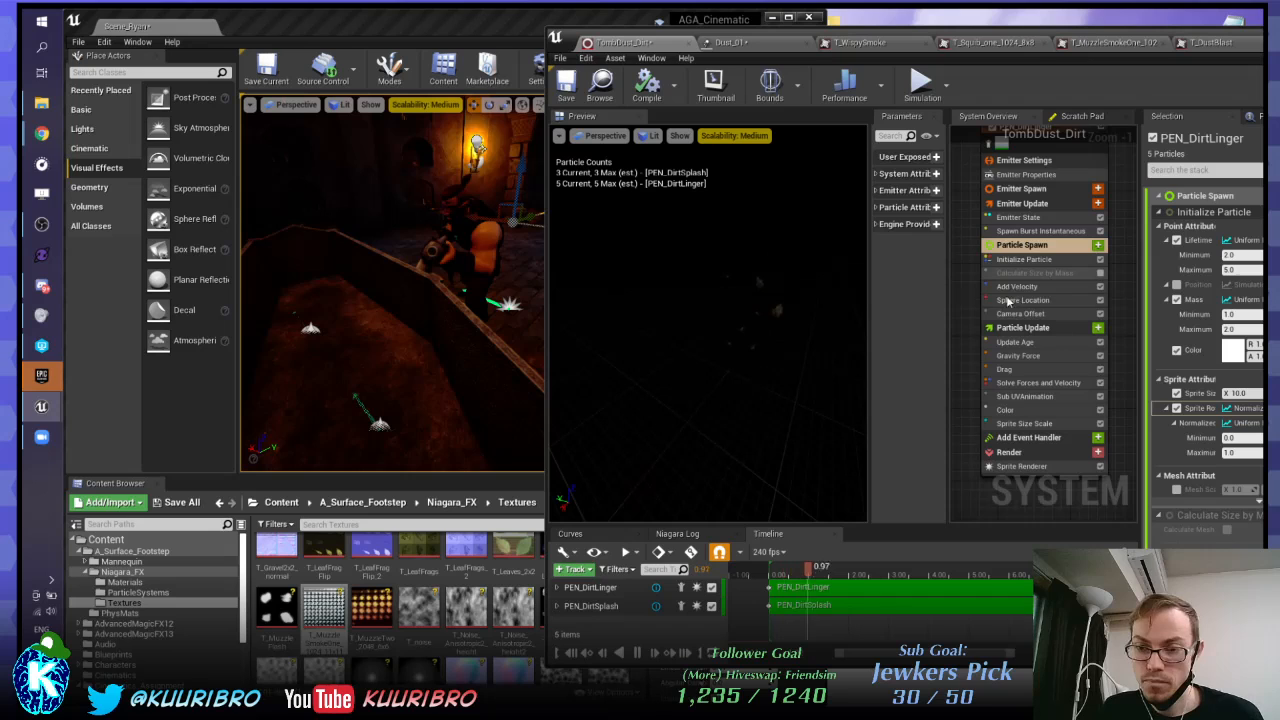
pyautogui.click(729, 43)
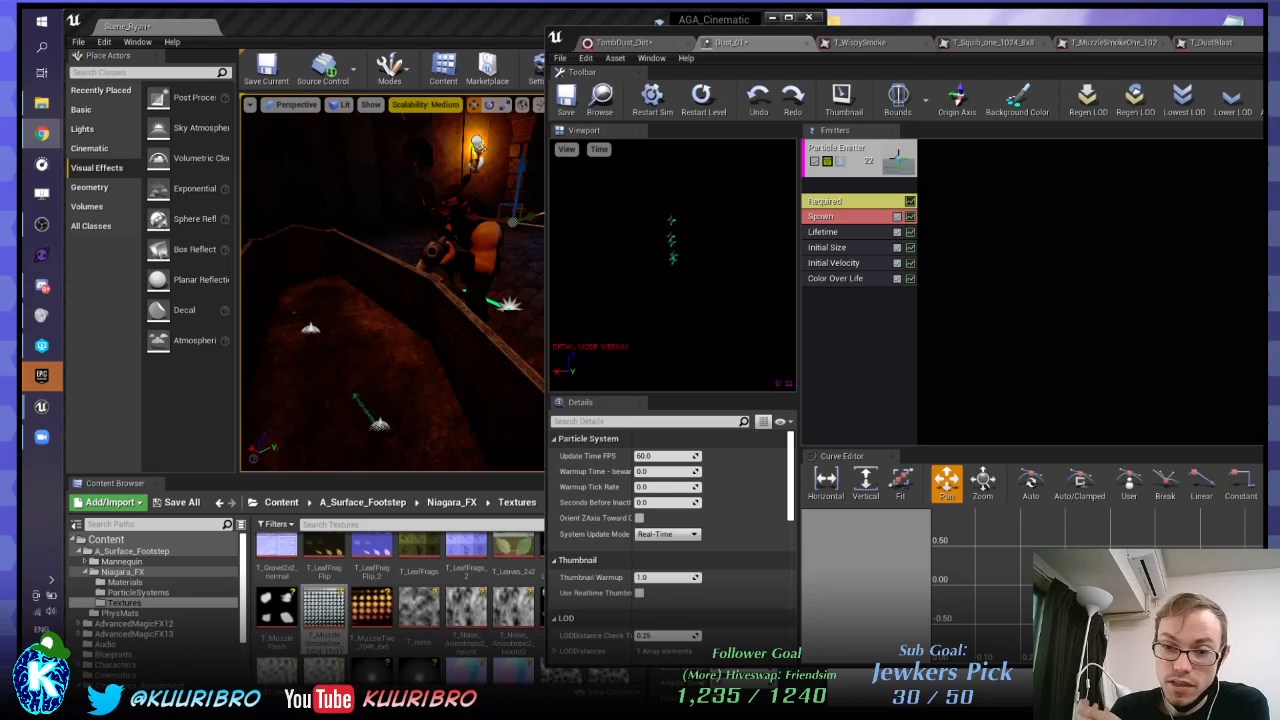
pyautogui.click(622, 42)
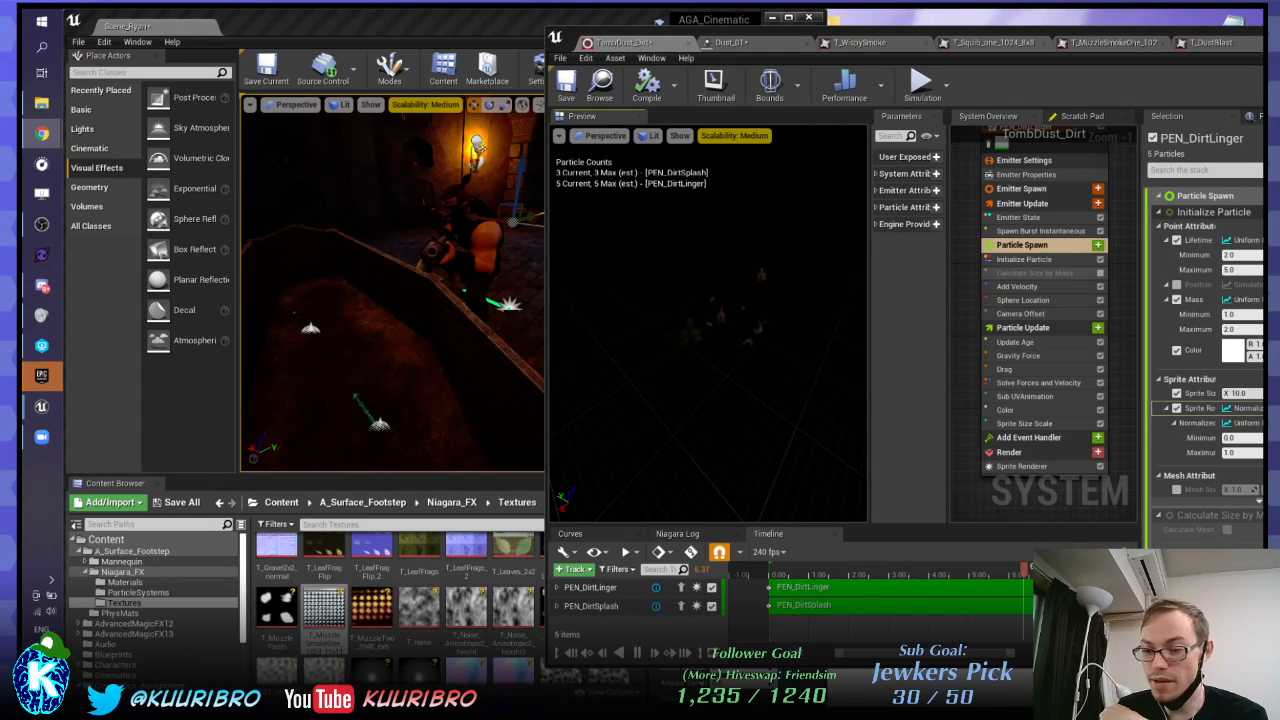
# Step: Show the Niagara_FX Materials folder and open the dusty wispy material instance to inspect its preview from another angle
pyautogui.click(138, 592)
pyautogui.click(128, 582)
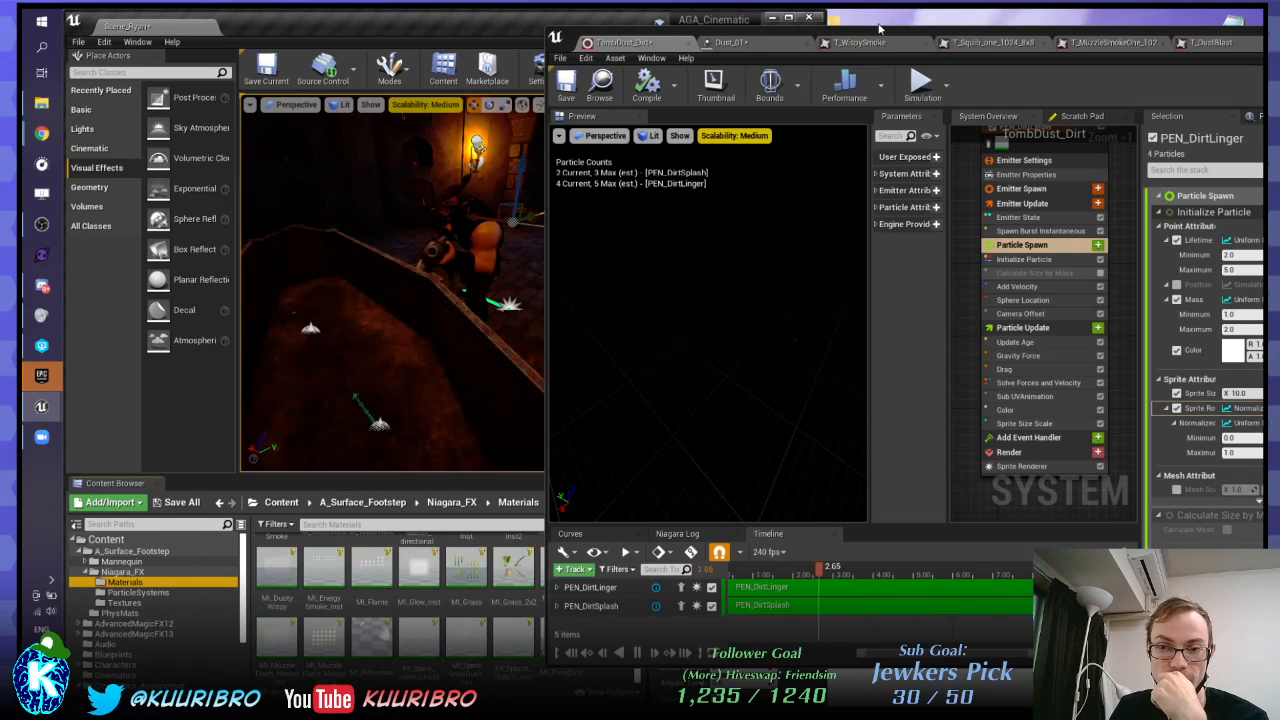
pyautogui.moveTo(879, 36); pyautogui.dragTo(995, 35)
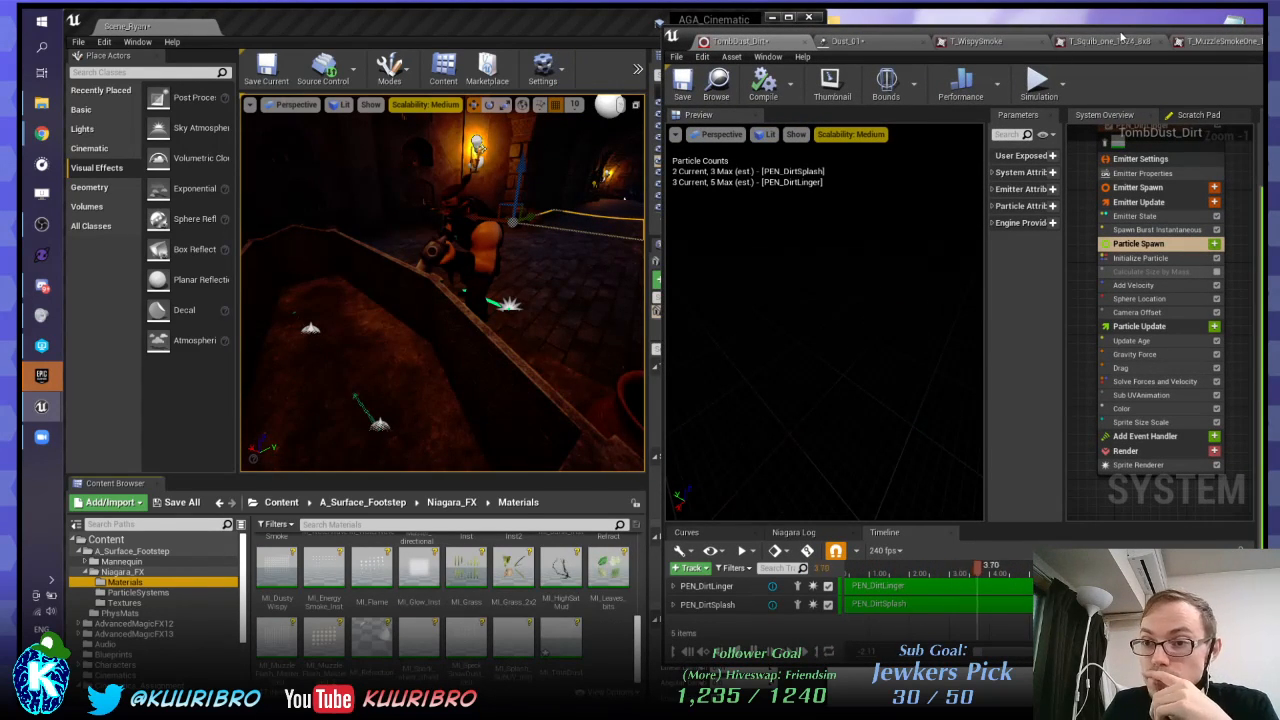
pyautogui.moveTo(1125, 38); pyautogui.dragTo(1040, 42)
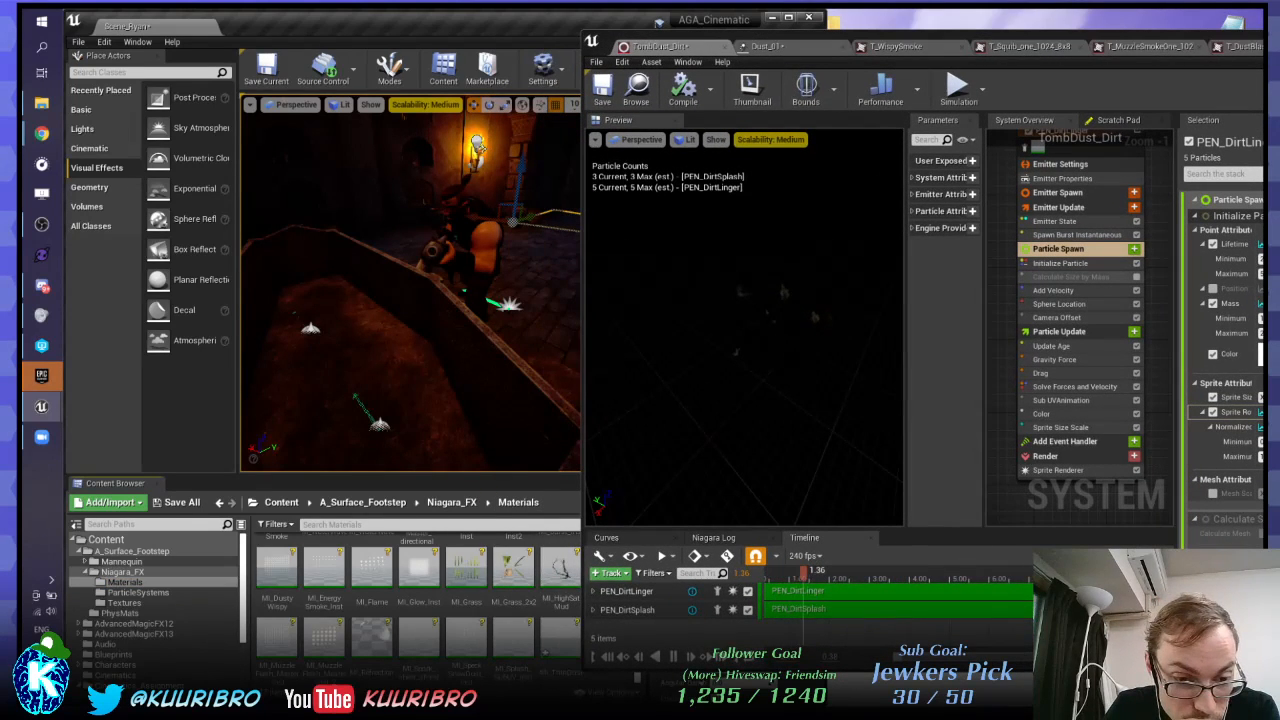
pyautogui.doubleClick(277, 568)
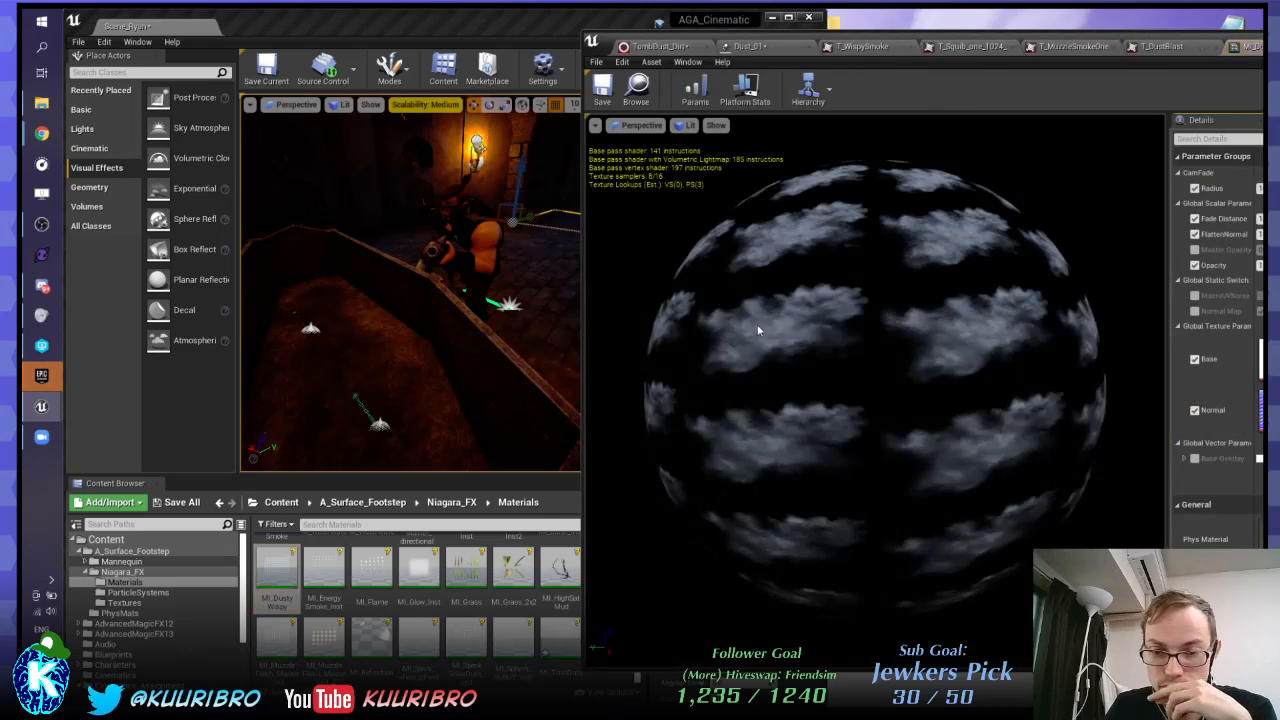
pyautogui.moveTo(826, 315); pyautogui.dragTo(885, 350)
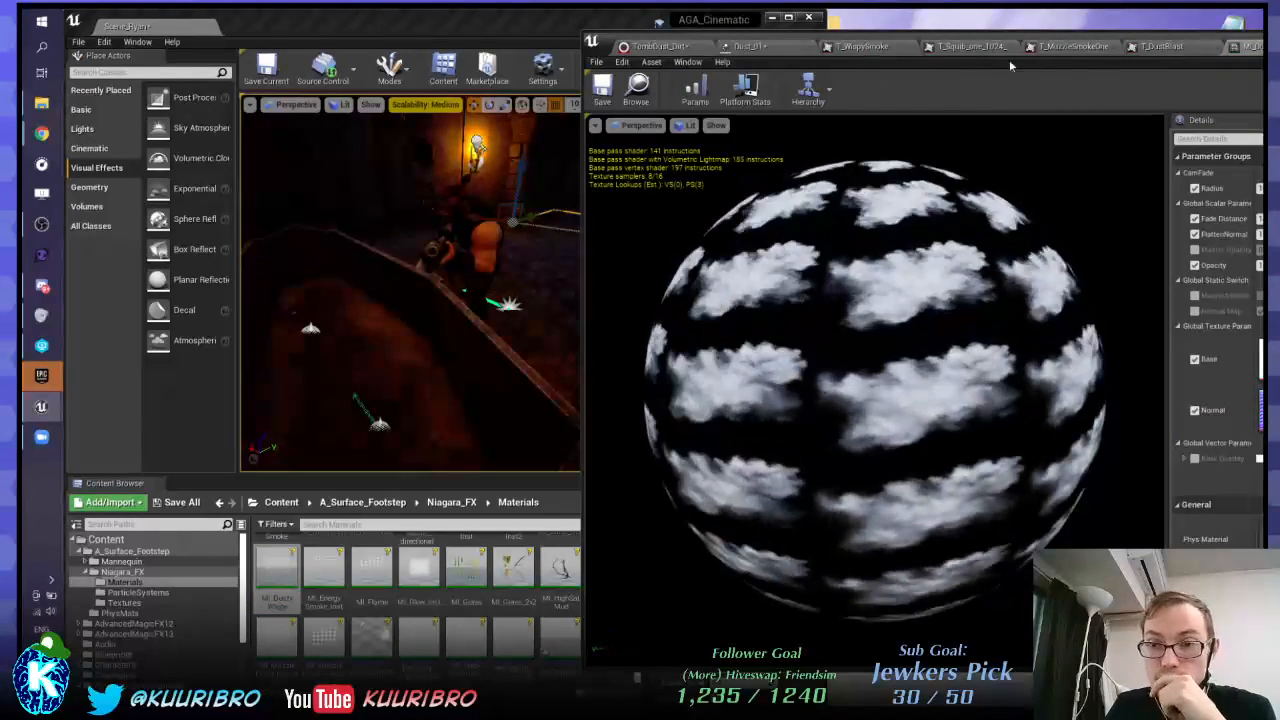
# Step: Open the MI_MuzzleFlash_Master_Inst material instance for comparison and place its window clear of the material thumbnails
pyautogui.click(402, 578)
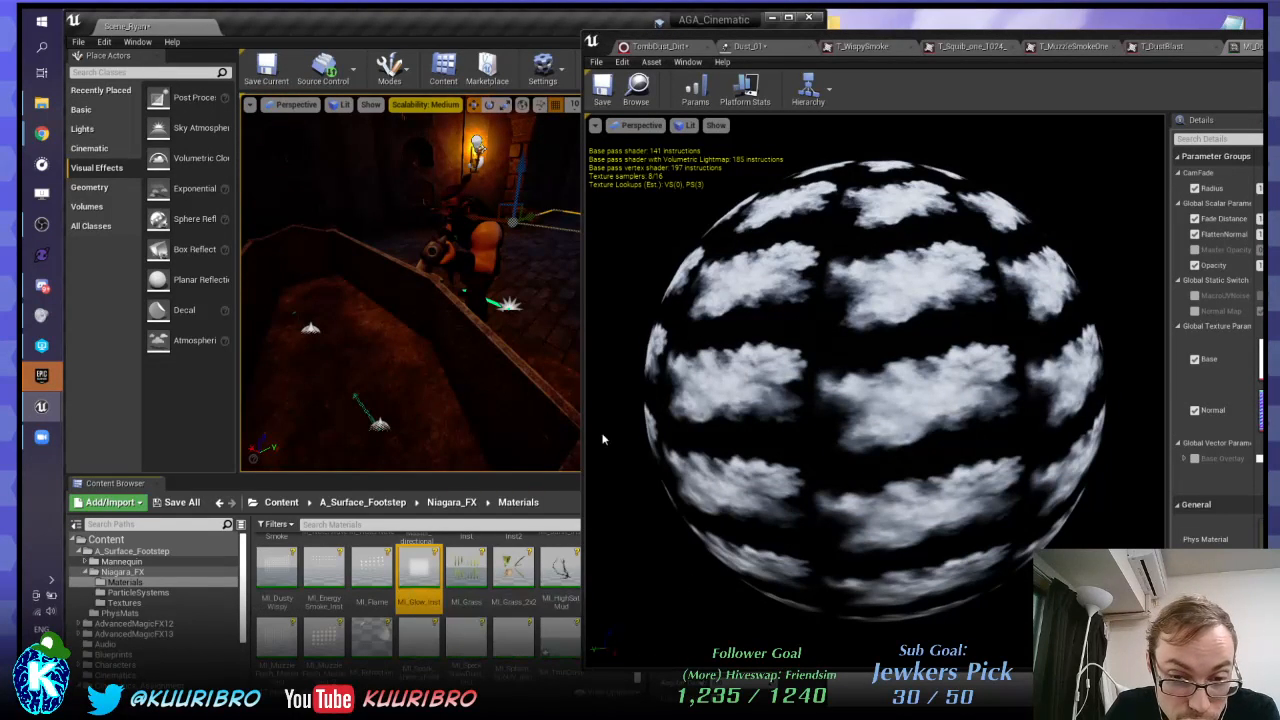
pyautogui.moveTo(581, 452)
pyautogui.mouseDown()
pyautogui.moveTo(783, 435)
pyautogui.moveTo(563, 435)
pyautogui.mouseUp()
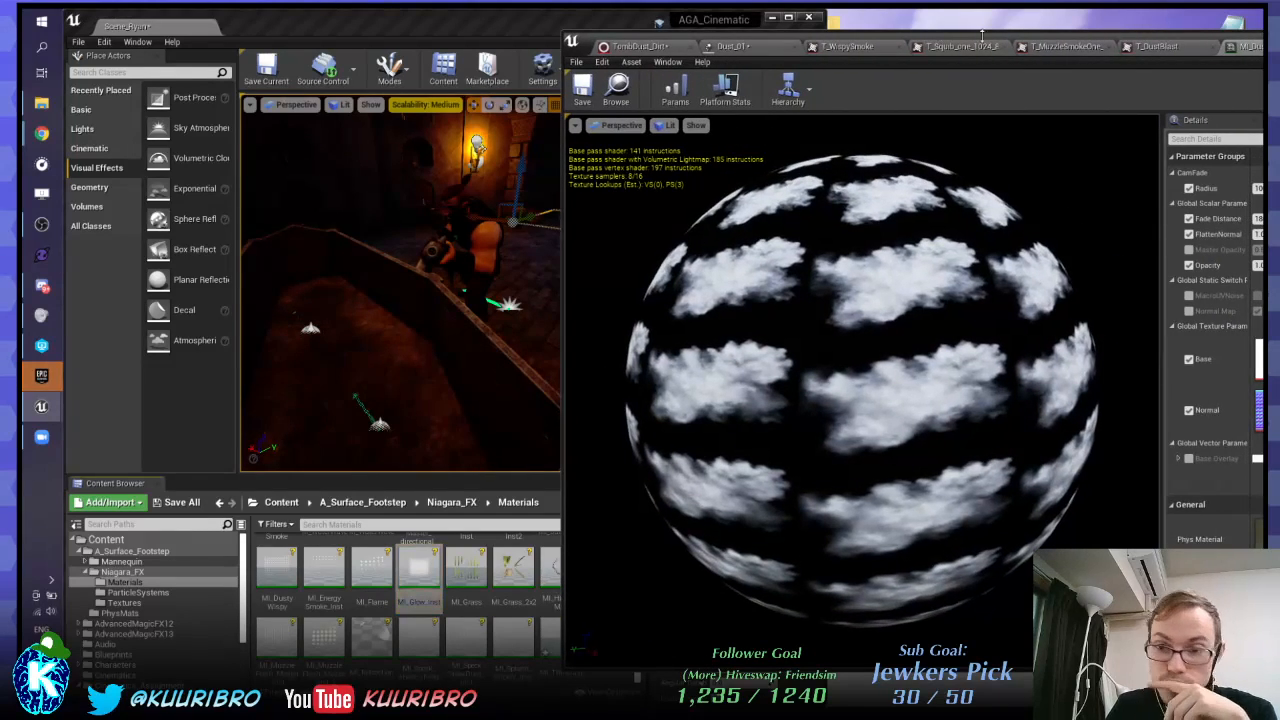
pyautogui.moveTo(1080, 42)
pyautogui.mouseDown()
pyautogui.moveTo(987, 42)
pyautogui.moveTo(1097, 42)
pyautogui.mouseUp()
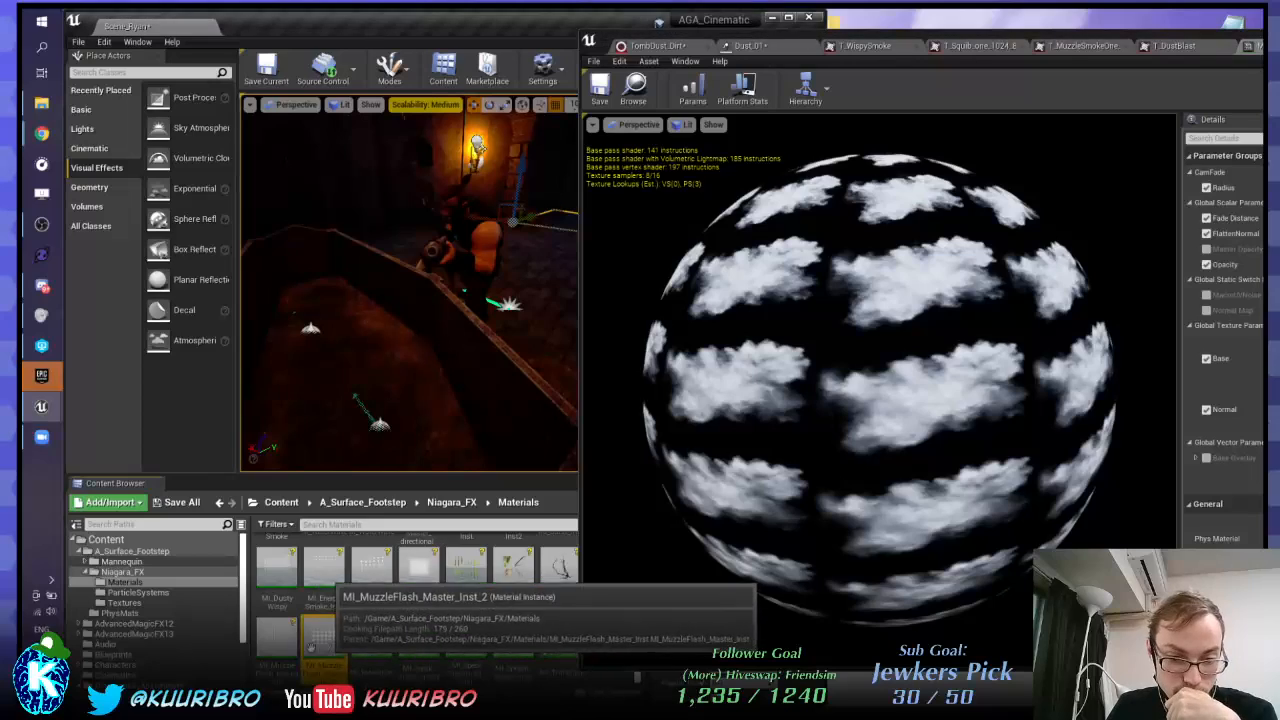
pyautogui.doubleClick(277, 565)
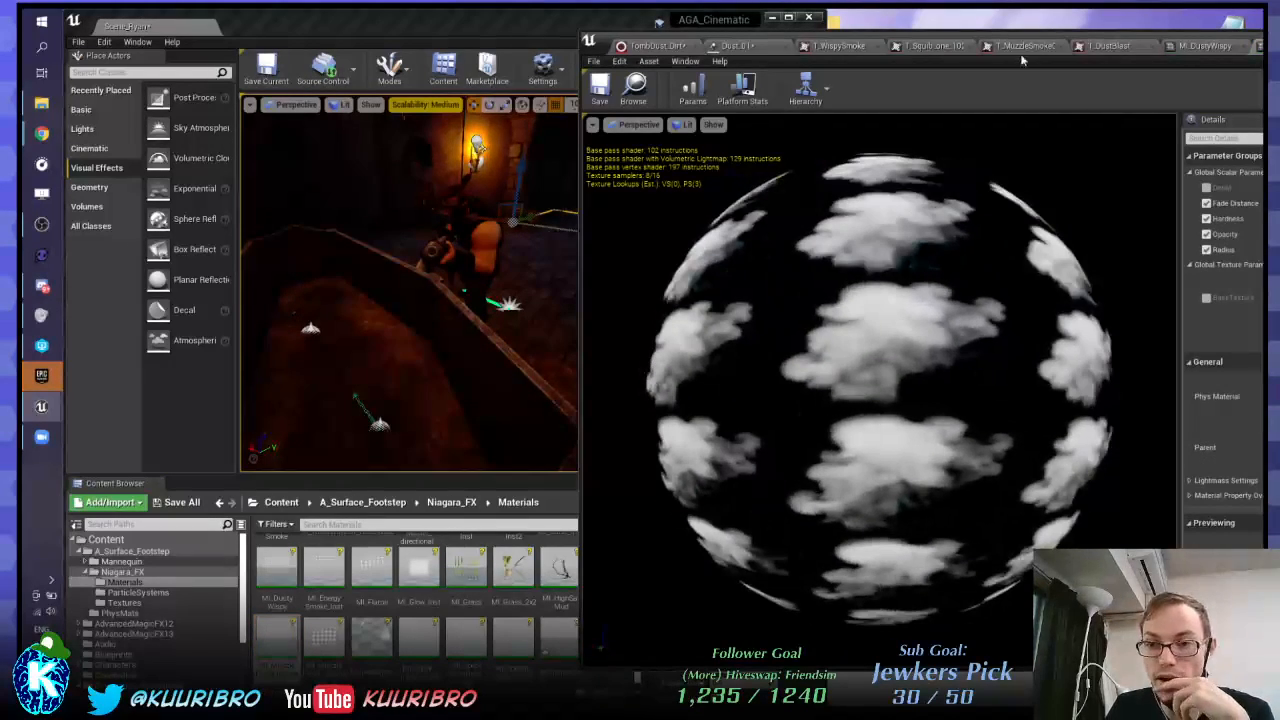
pyautogui.moveTo(1028, 40); pyautogui.dragTo(1078, 32)
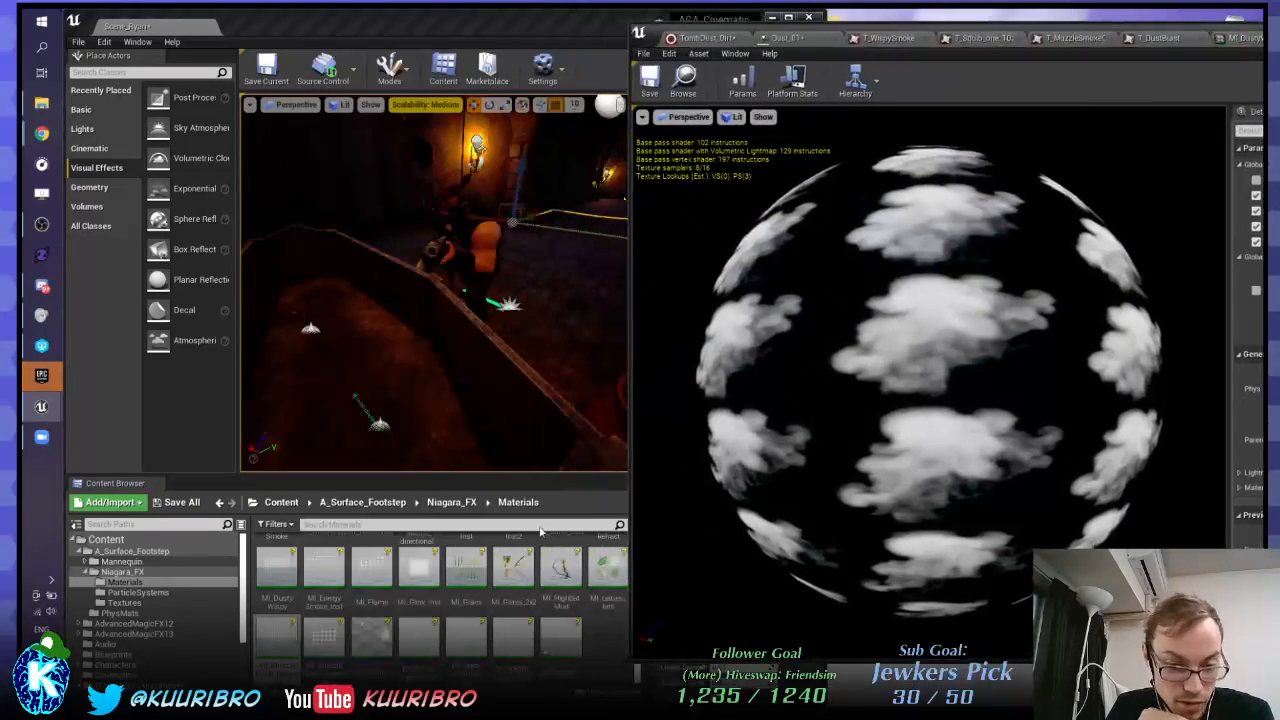
# Step: Open the speckled smoke and thick puff material instances to examine their previews
pyautogui.doubleClick(466, 640)
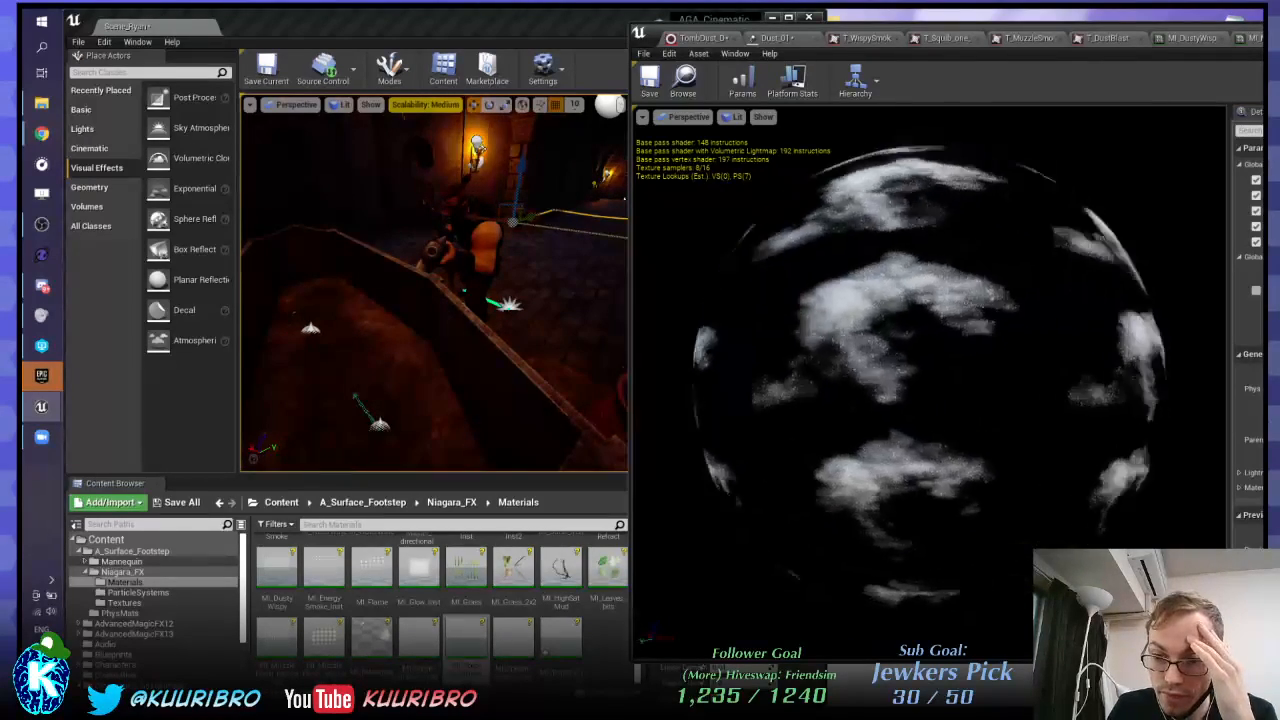
pyautogui.click(505, 643)
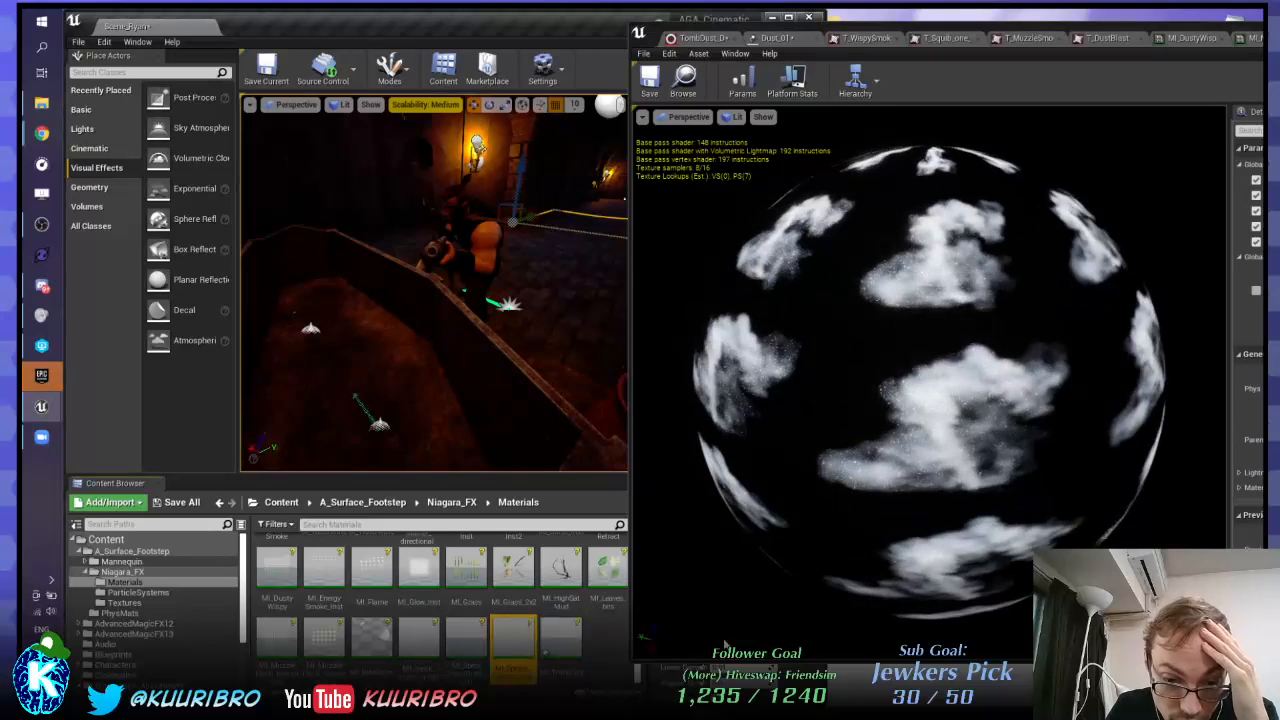
pyautogui.doubleClick(543, 650)
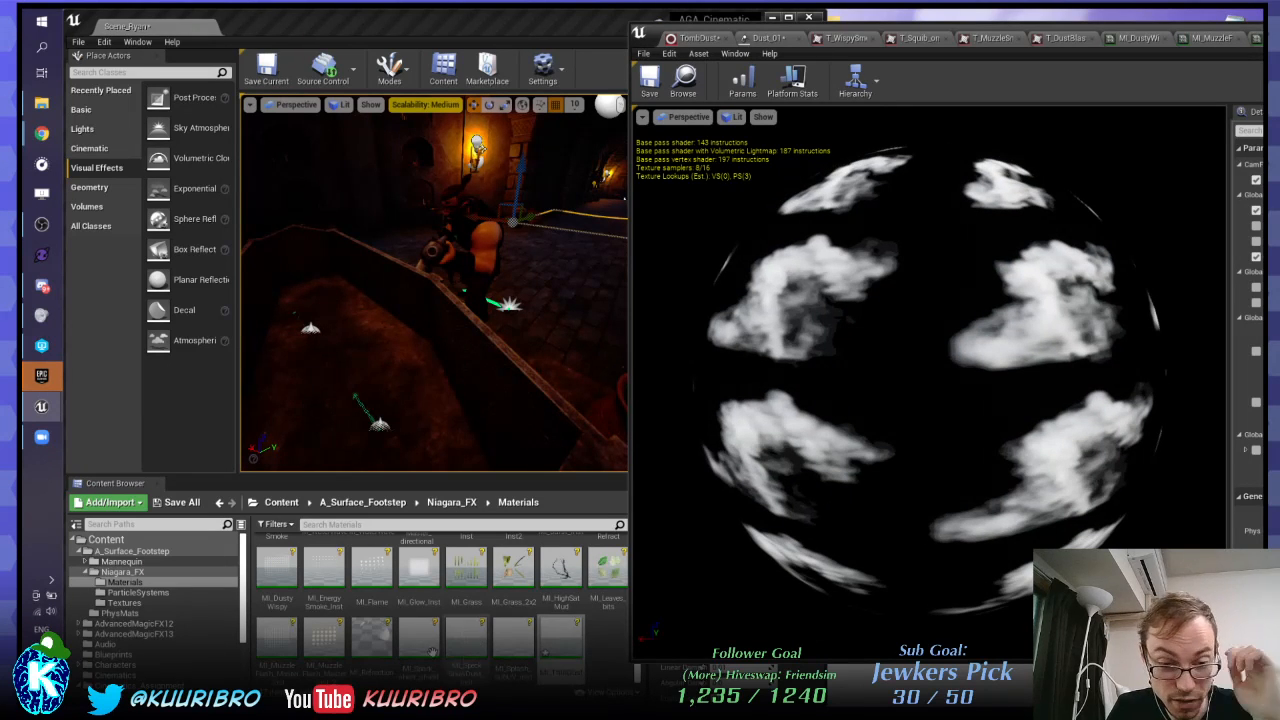
# Step: Compare the muzzle flash, energy smoke and speckled smoke material instances, viewing the speckled preview from another angle
pyautogui.doubleClick(278, 640)
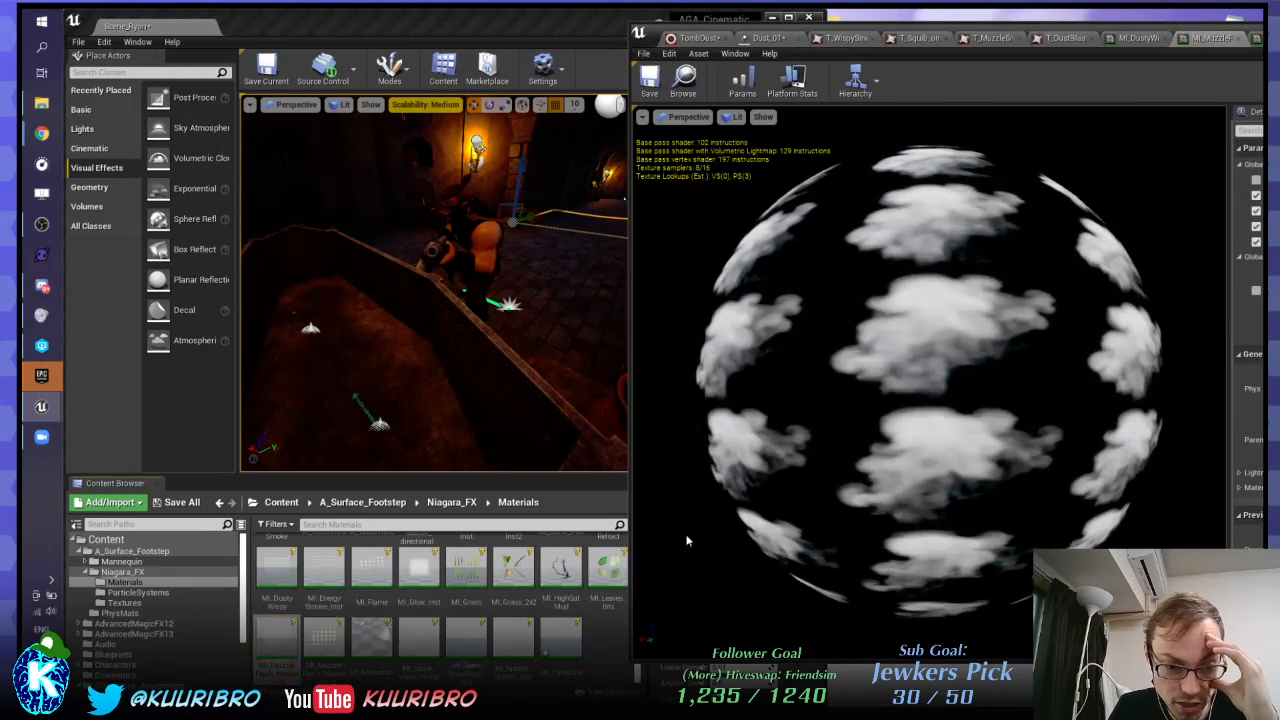
pyautogui.click(324, 570)
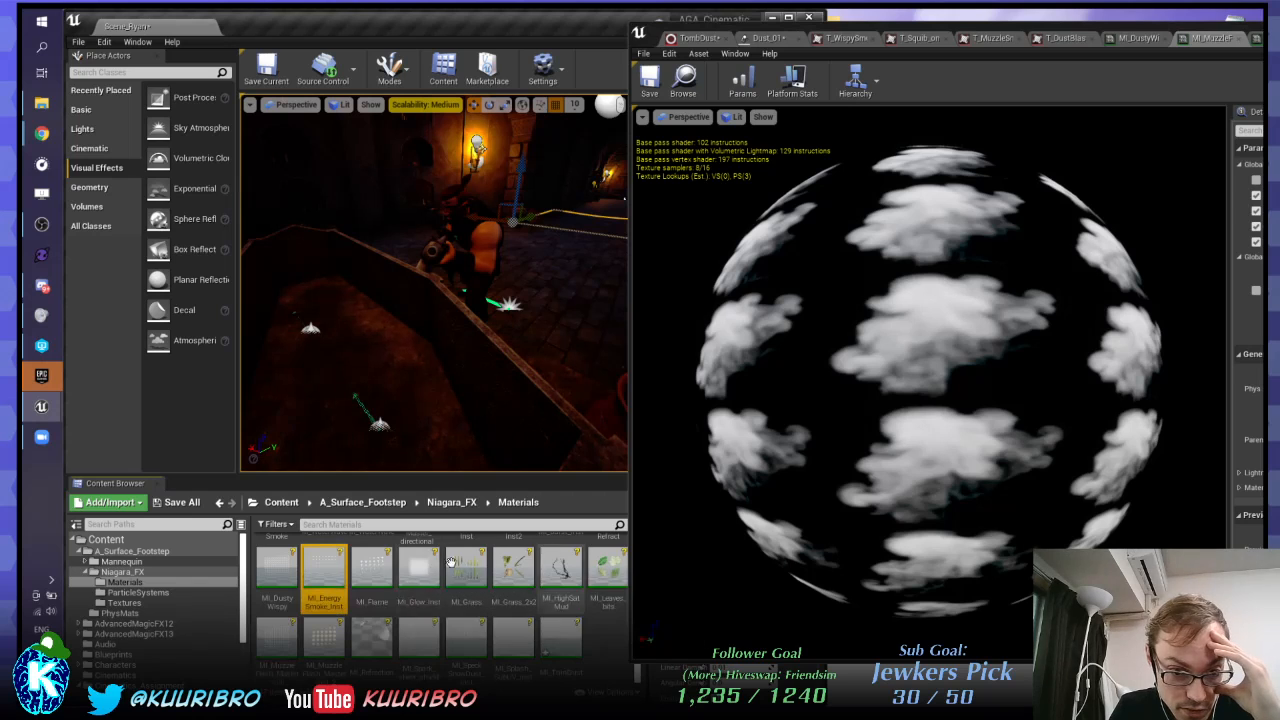
pyautogui.doubleClick(324, 570)
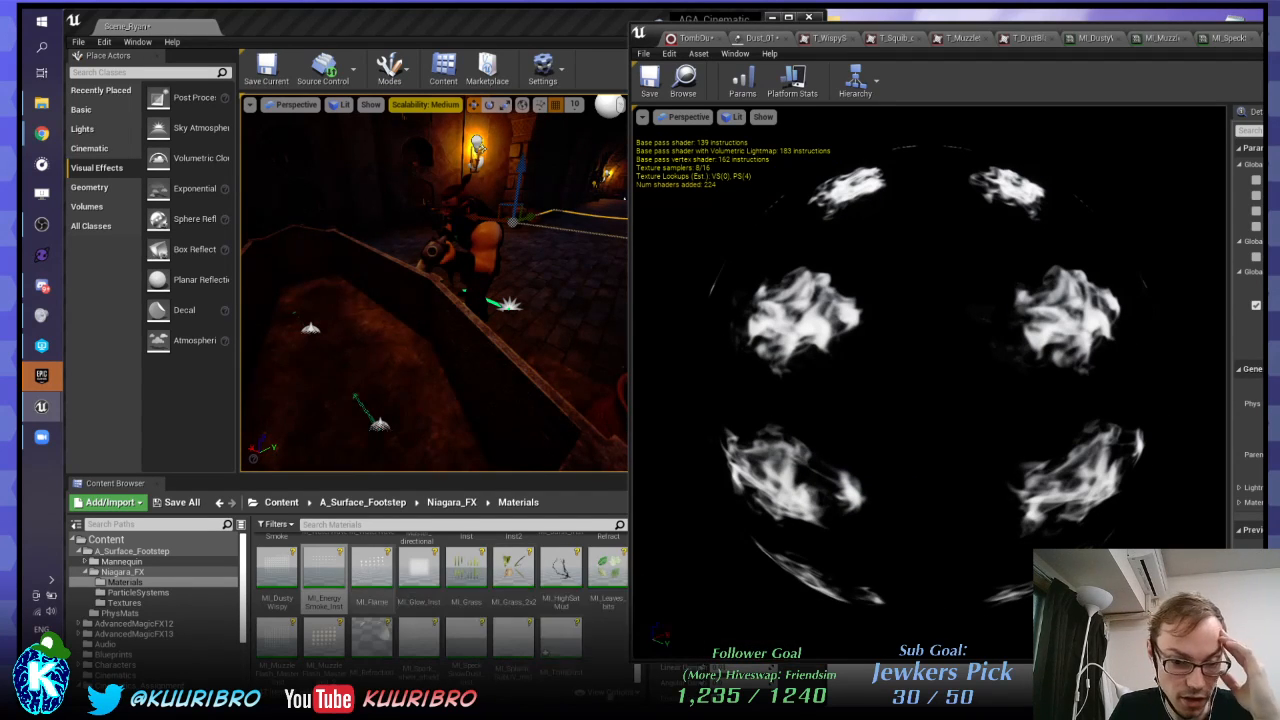
pyautogui.doubleClick(466, 640)
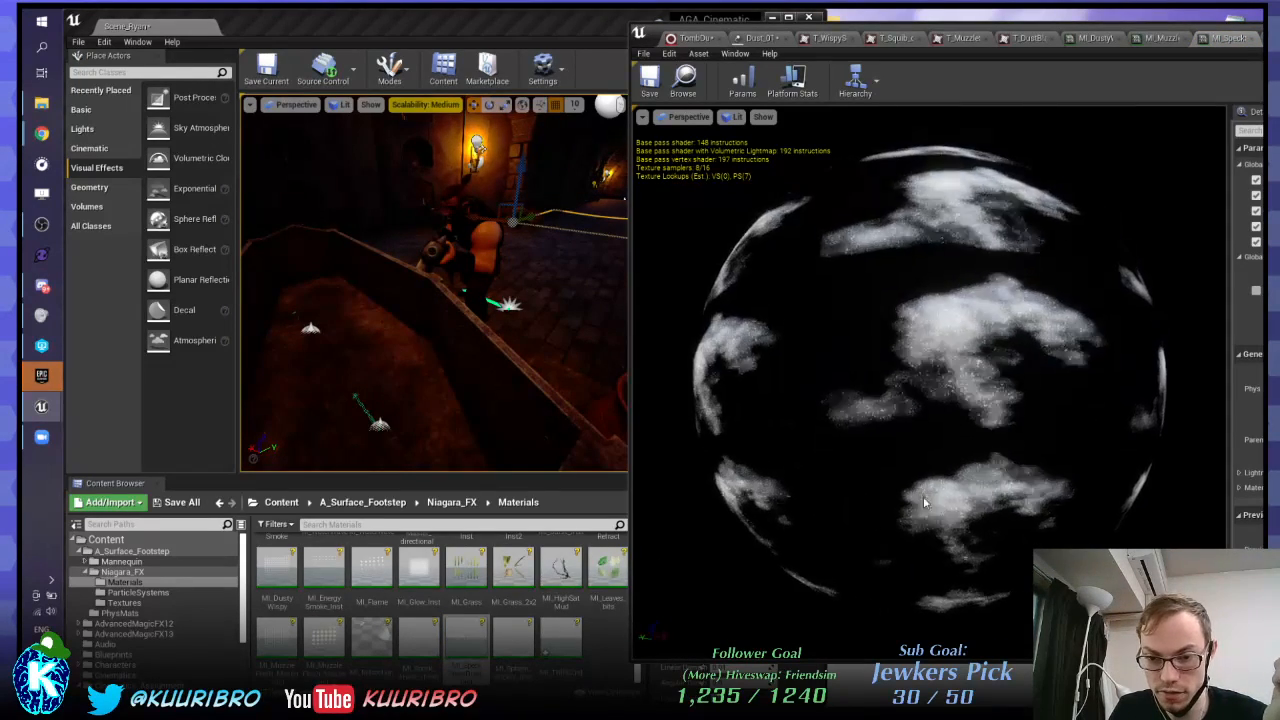
pyautogui.moveTo(787, 402); pyautogui.dragTo(740, 380)
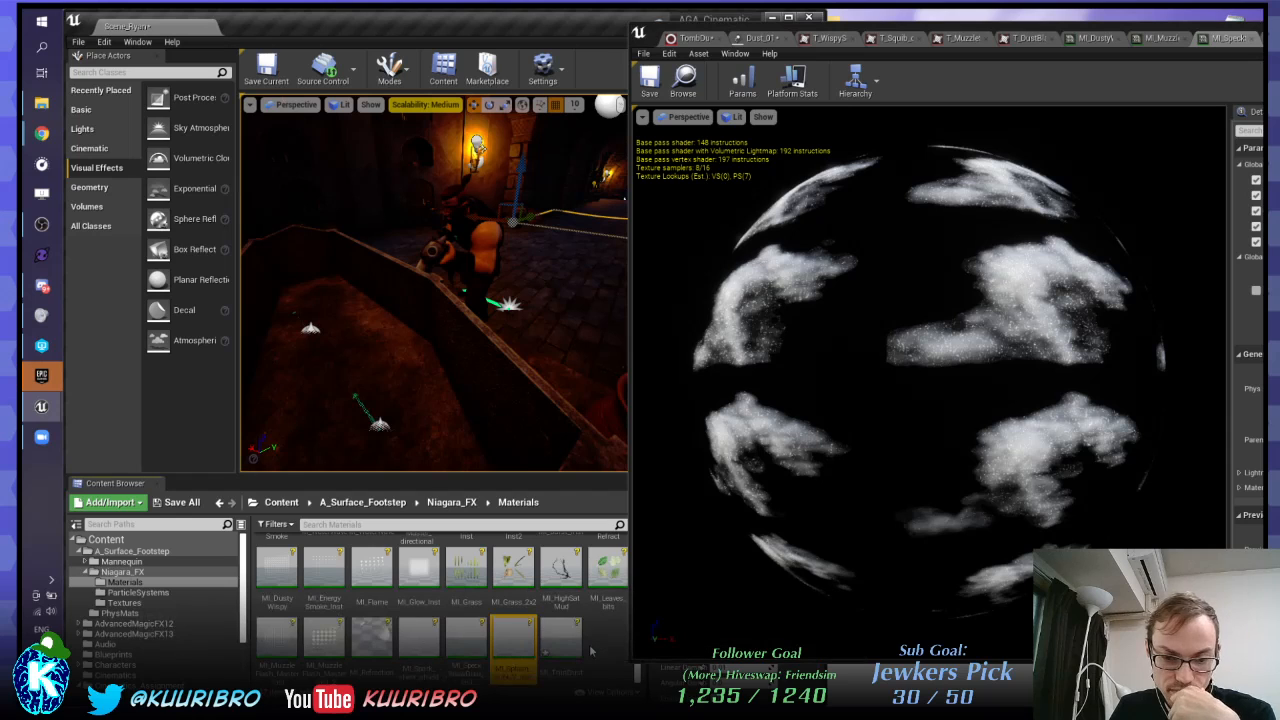
# Step: Open the refraction material instance to inspect it and move its window away from the material thumbnails
pyautogui.doubleClick(372, 637)
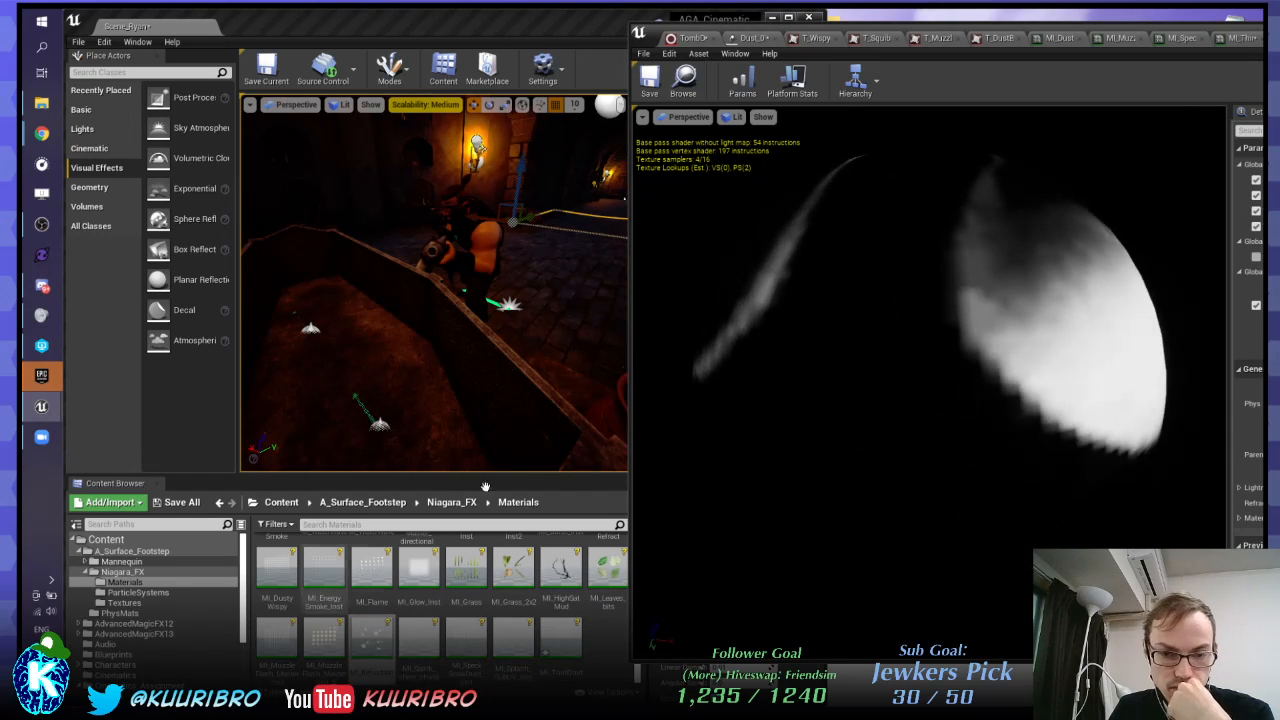
pyautogui.click(276, 640)
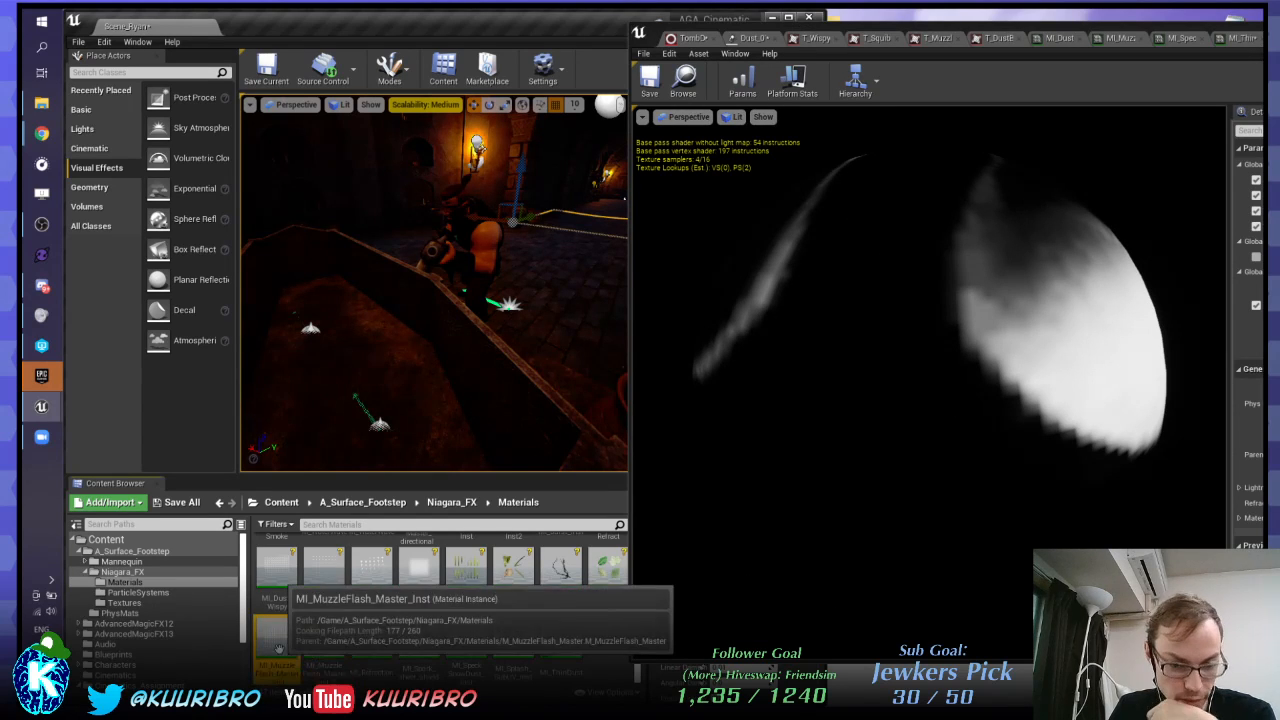
pyautogui.click(558, 642)
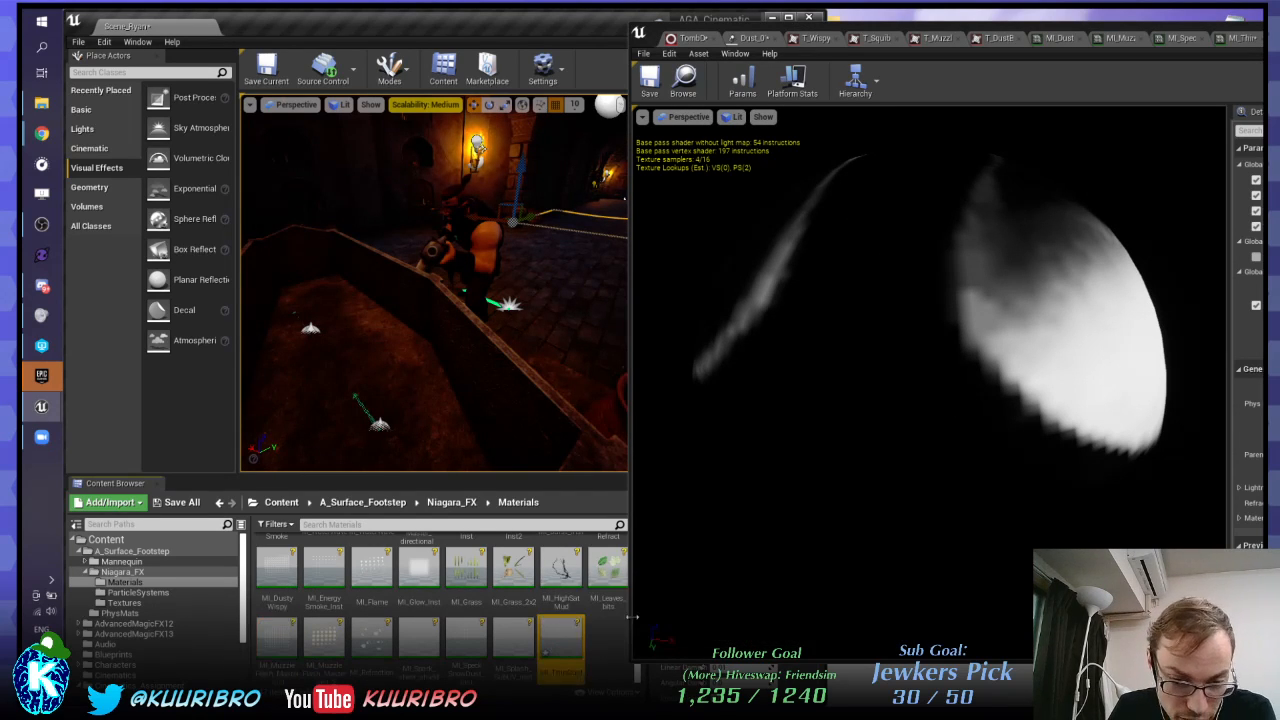
pyautogui.moveTo(677, 17); pyautogui.dragTo(792, 28)
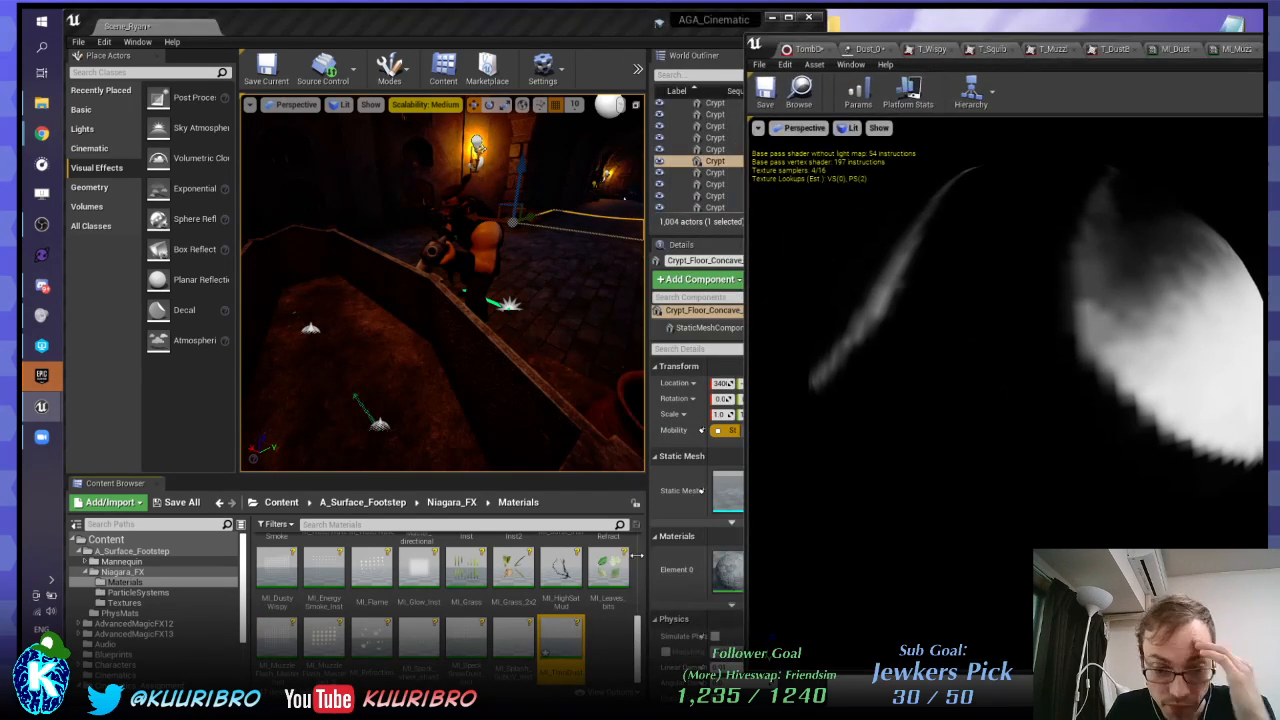
# Step: Bring the dusty wispy material instance back up for another look
pyautogui.click(323, 568)
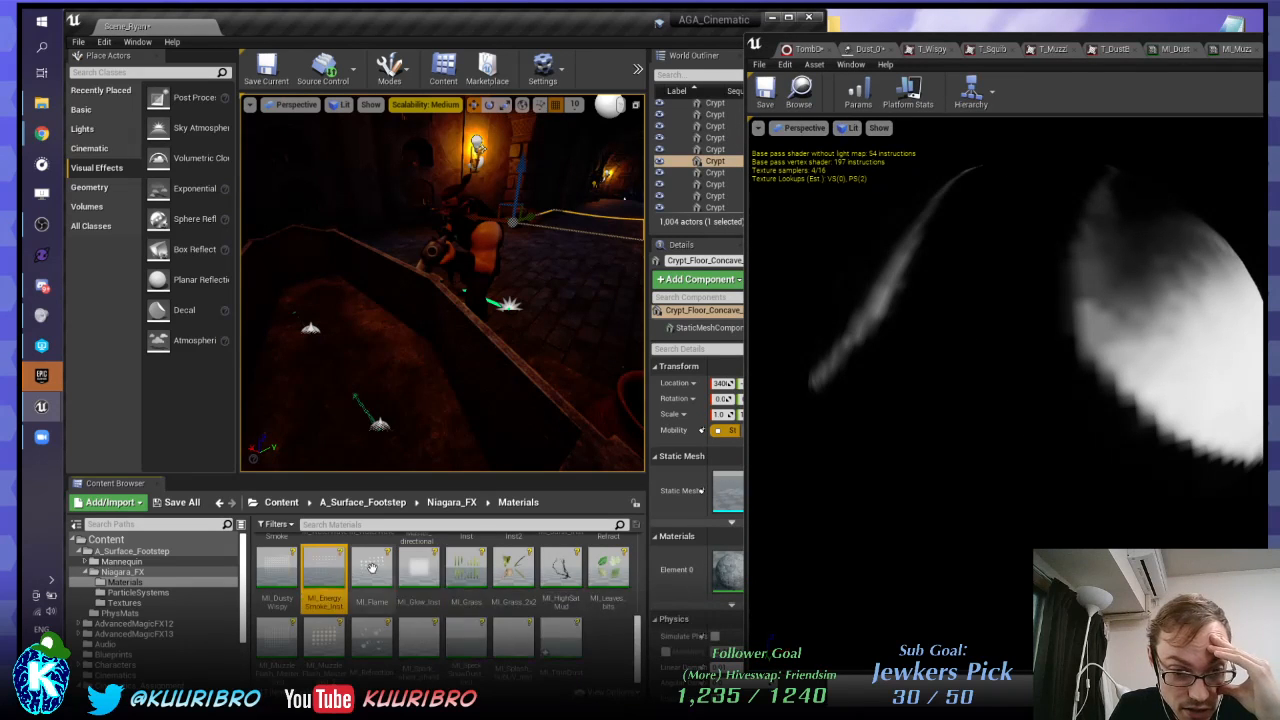
pyautogui.click(292, 575)
pyautogui.doubleClick(295, 578)
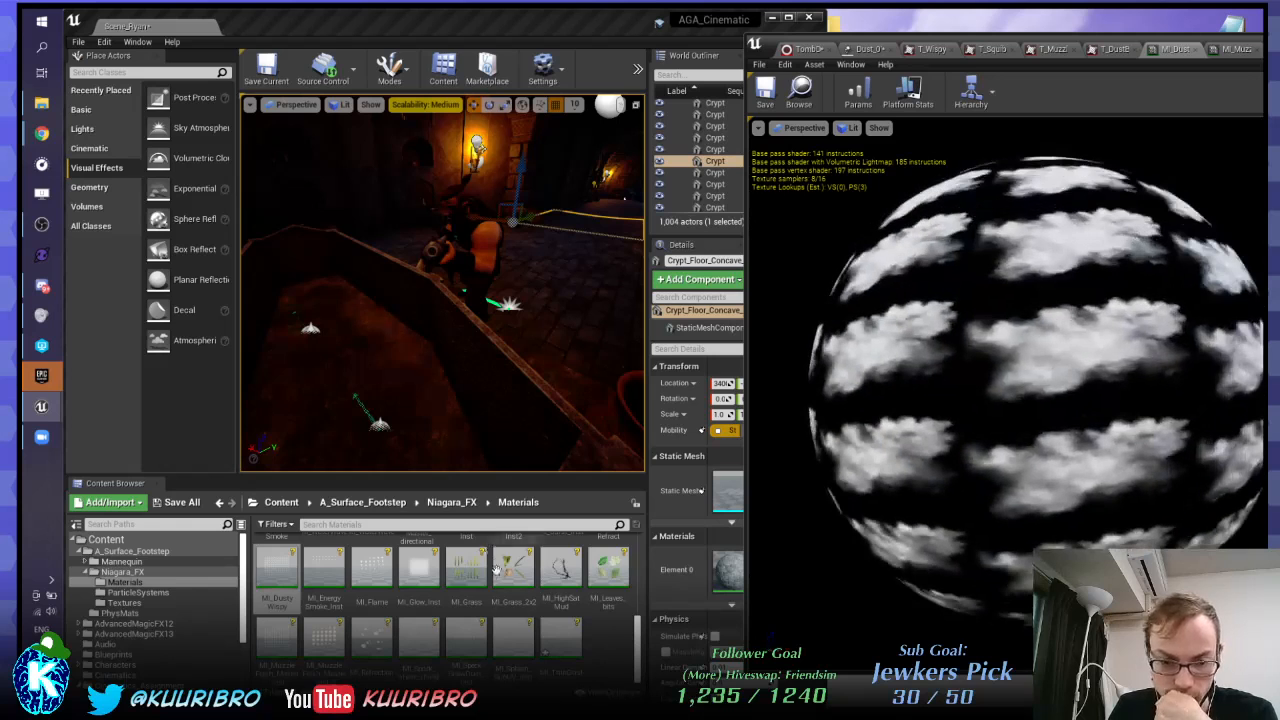
# Step: Find and open the M_DirectionalDust material to examine its node graph, close it and move the window back aside
pyautogui.scroll(2, 476, 597)
pyautogui.scroll(1, 476, 597)
pyautogui.scroll(3, 480, 590)
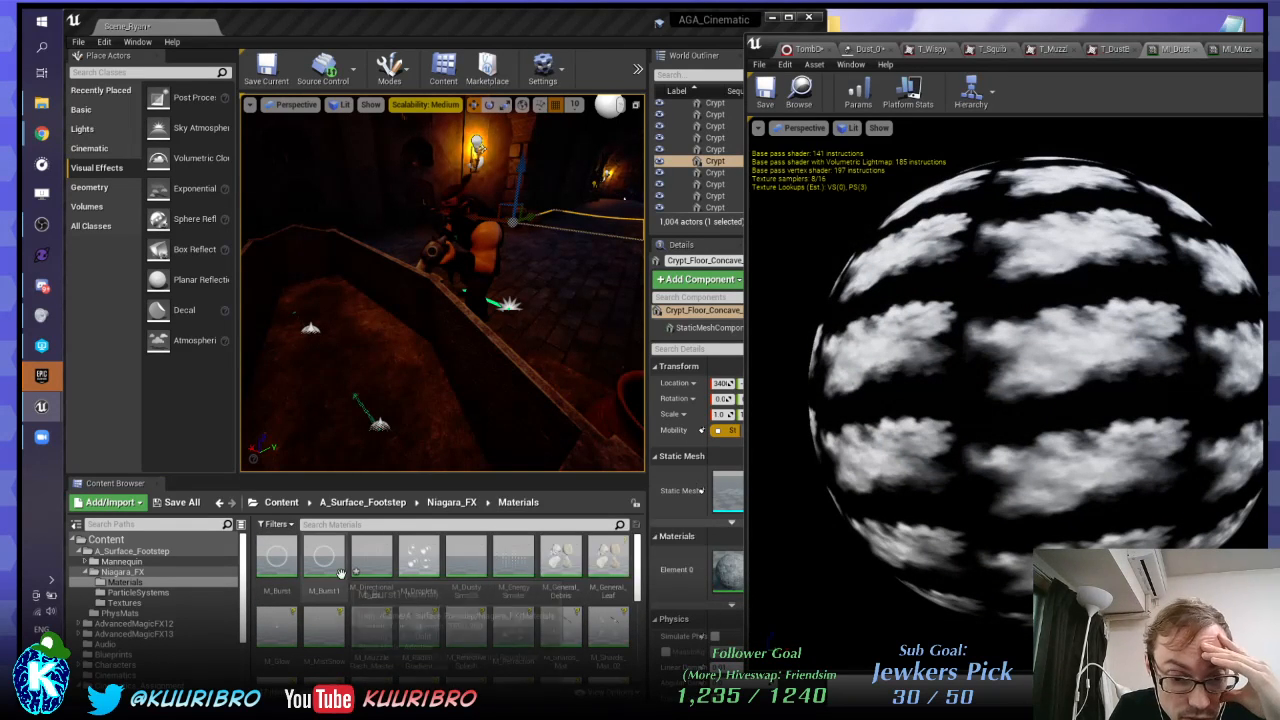
pyautogui.doubleClick(371, 560)
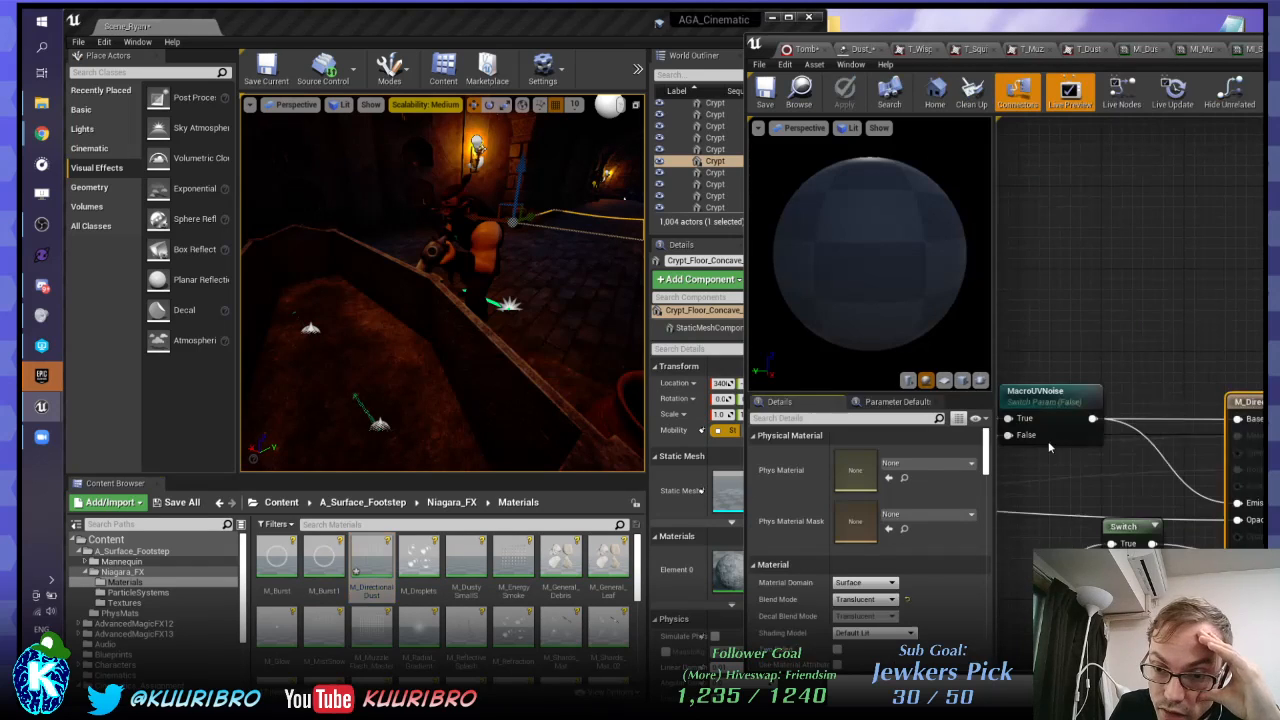
pyautogui.moveTo(1095, 43); pyautogui.dragTo(495, 66)
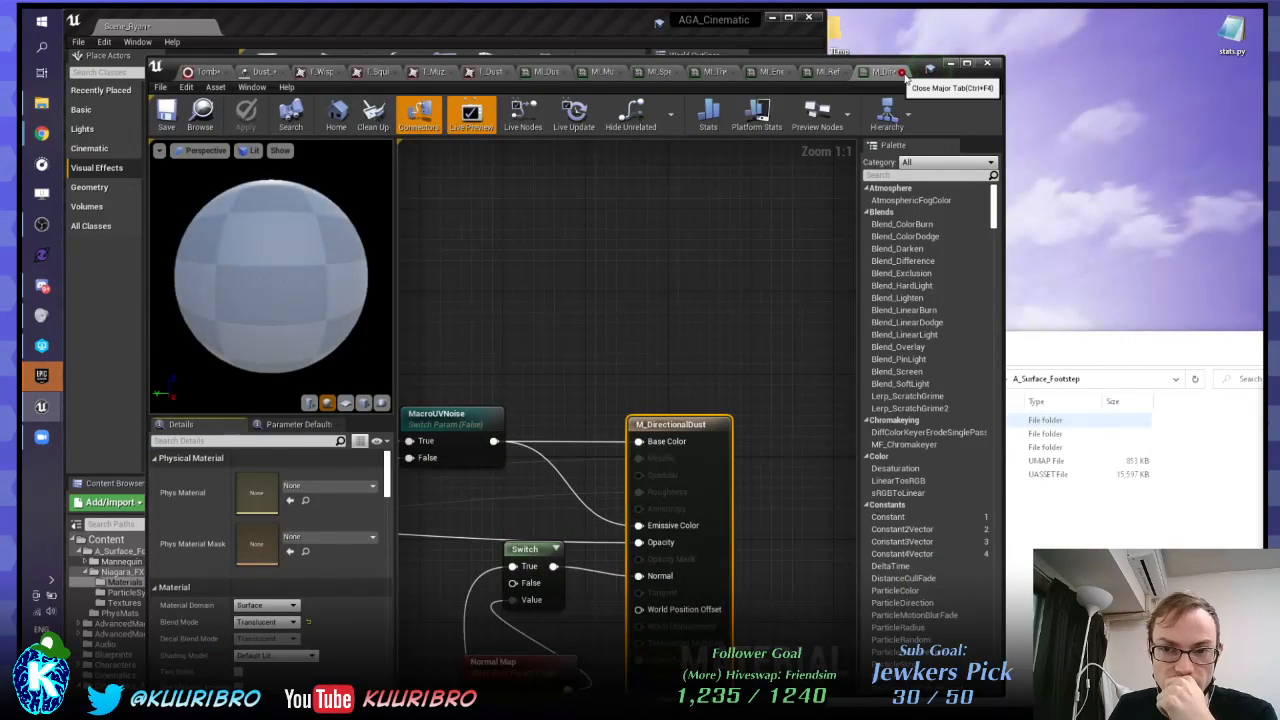
pyautogui.click(896, 72)
pyautogui.moveTo(506, 66); pyautogui.dragTo(1168, 68)
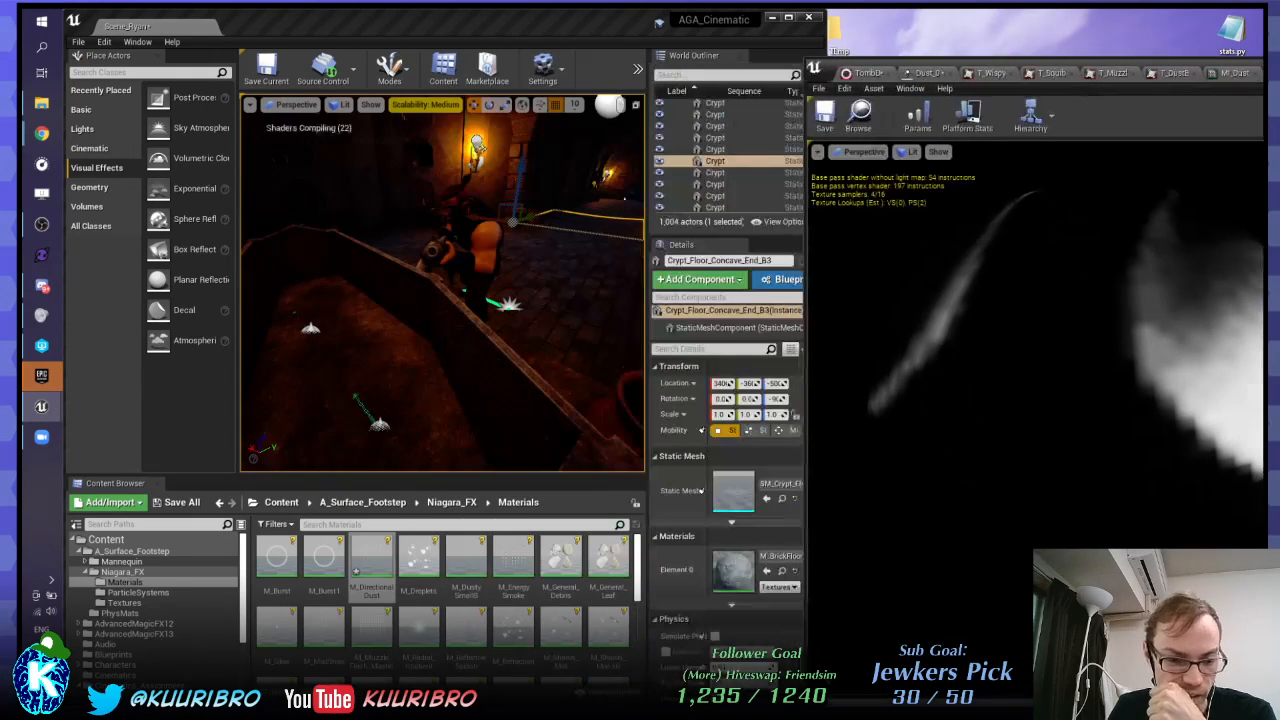
# Step: Duplicate the thin dust, muzzle flash and dusty wispy material instances in the footstep pack's Materials folder
pyautogui.click(513, 558)
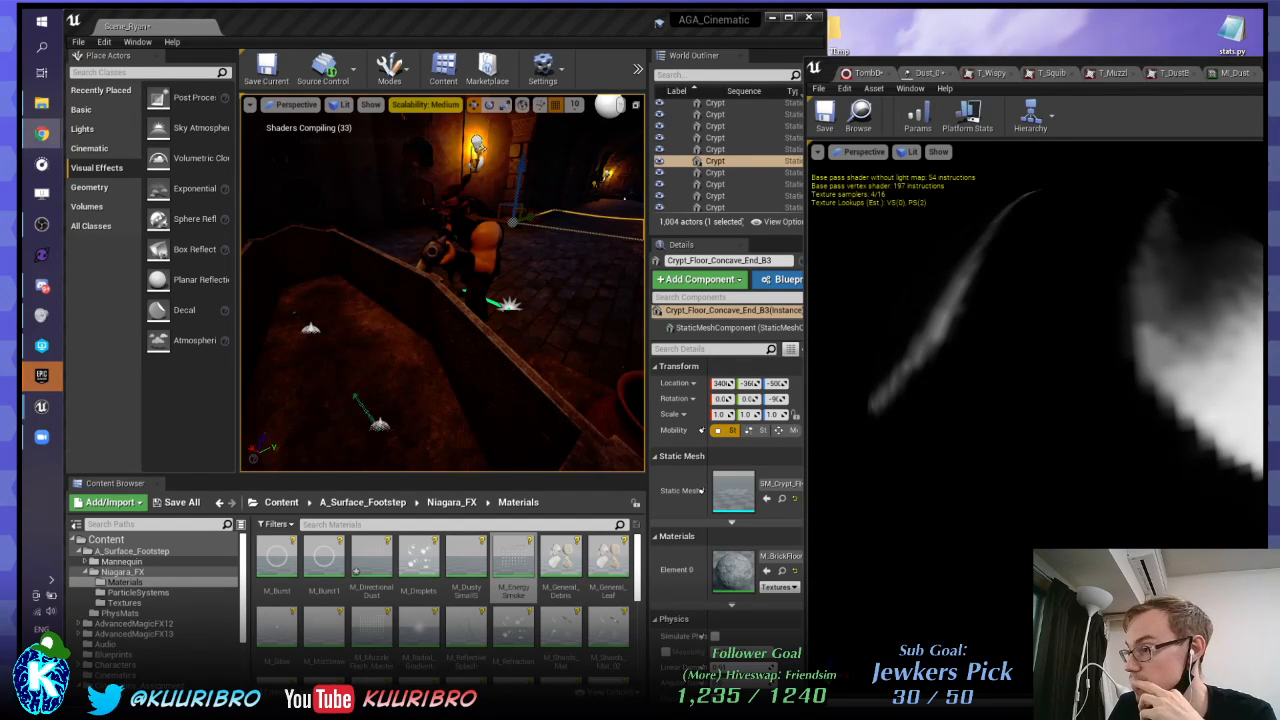
pyautogui.click(560, 560)
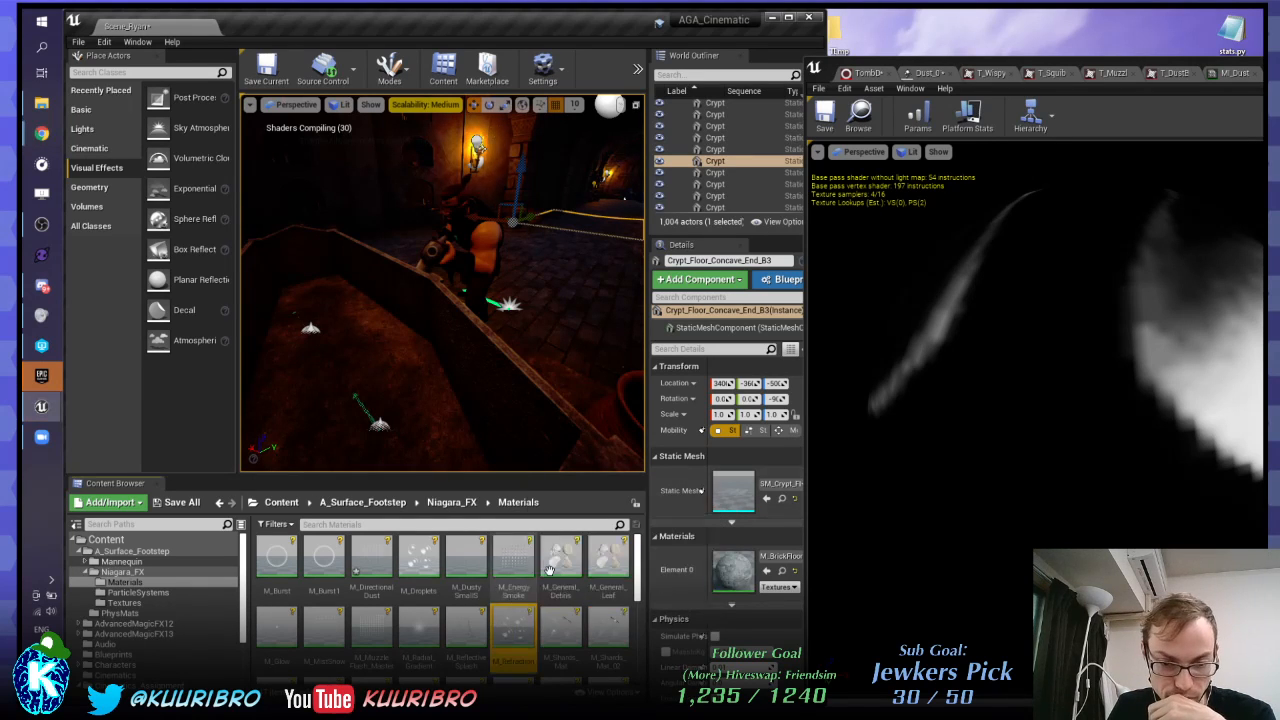
pyautogui.scroll(-2, 500, 570)
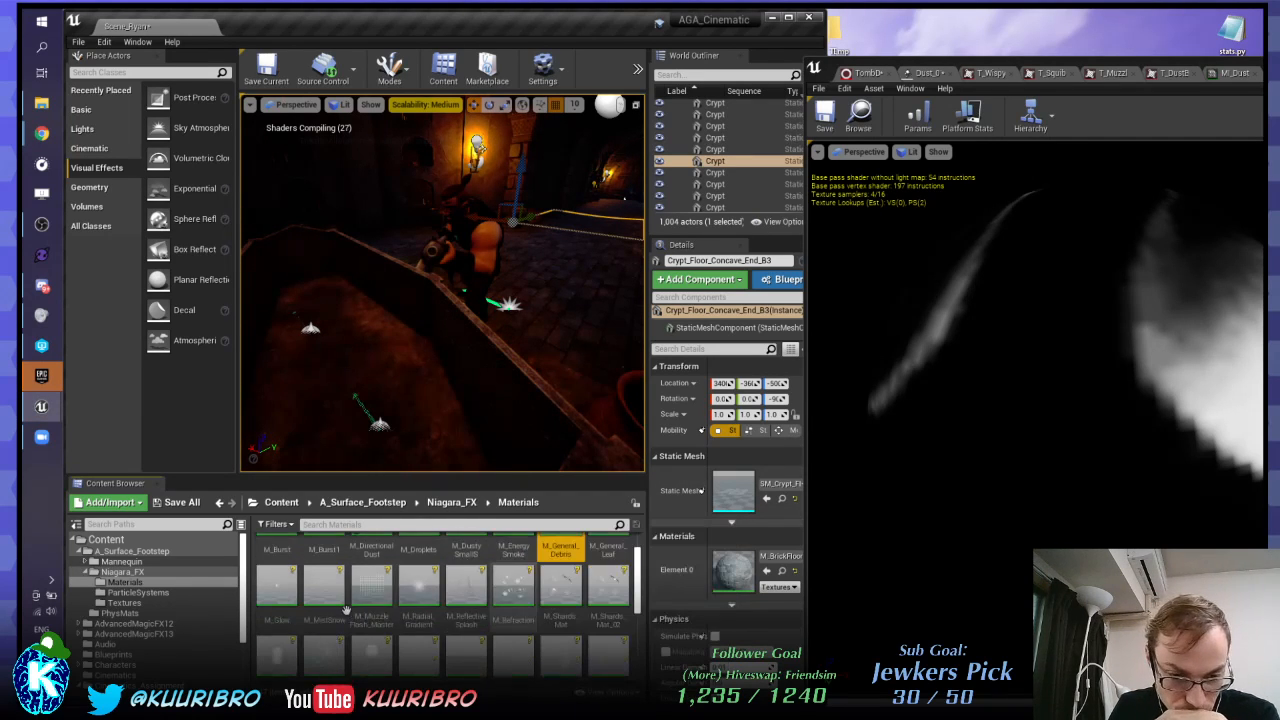
pyautogui.scroll(-5, 400, 600)
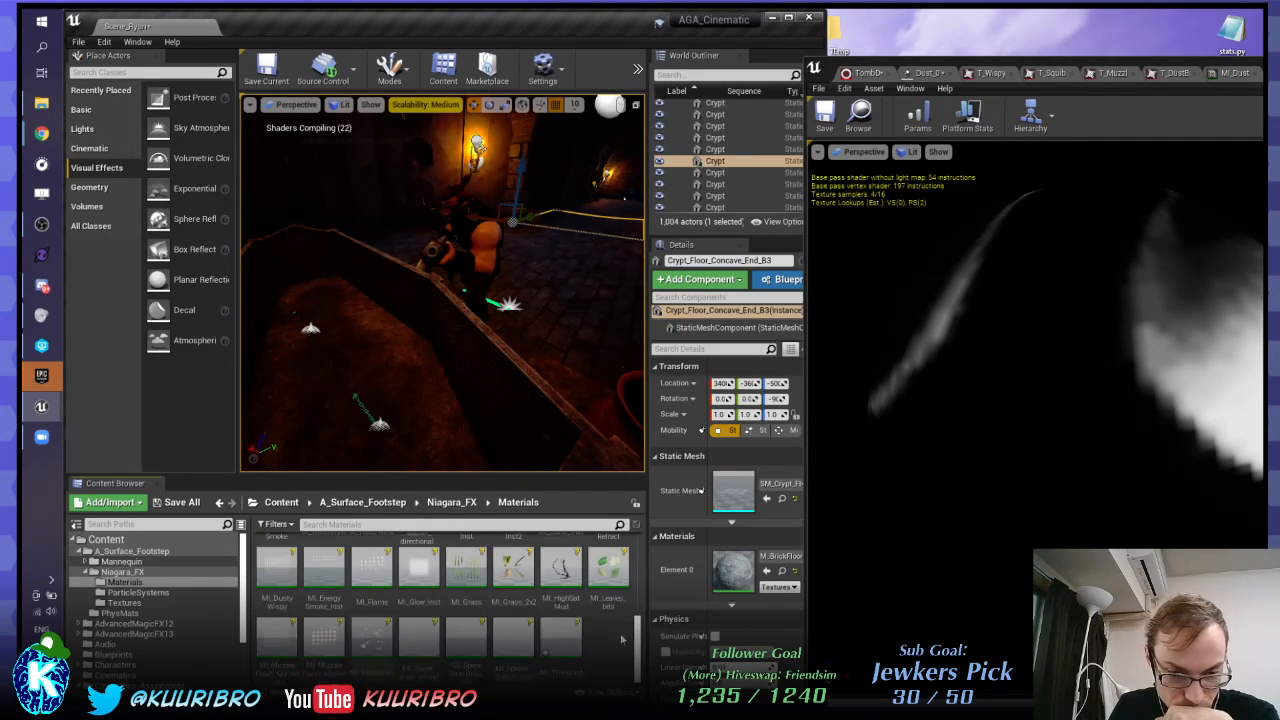
pyautogui.click(543, 645)
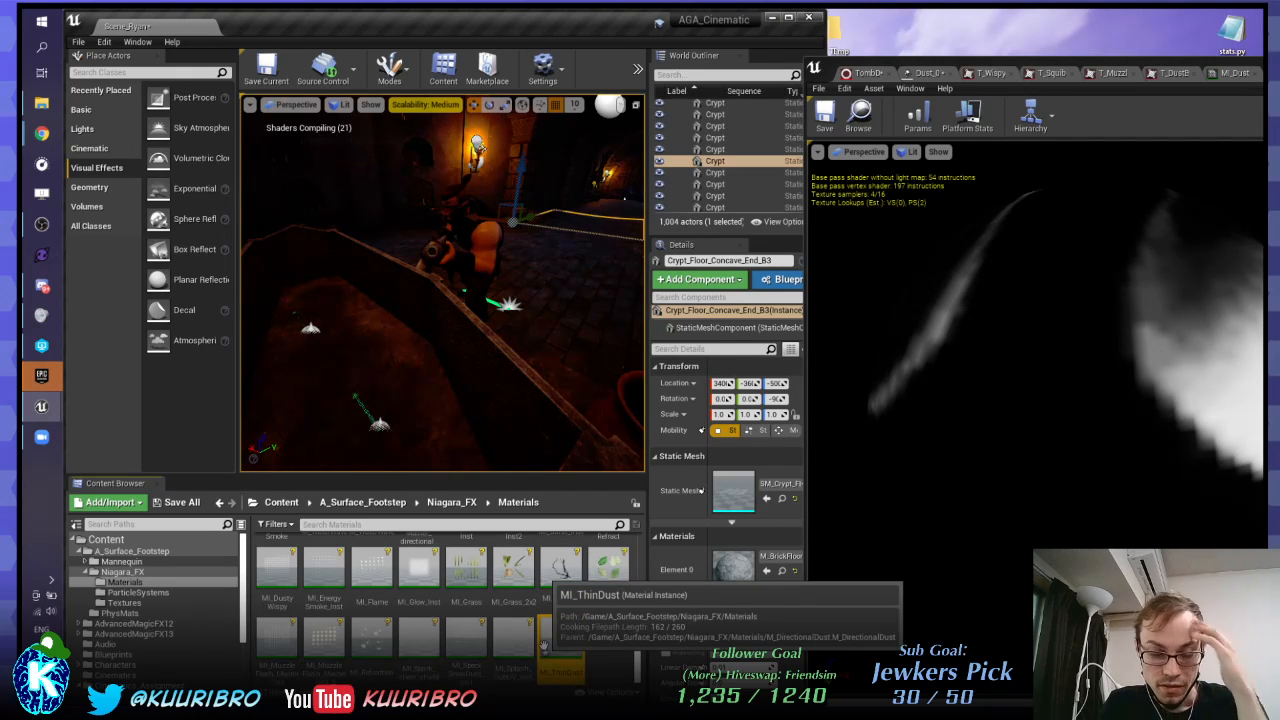
pyautogui.keyDown('ctrl'); pyautogui.click(298, 636); pyautogui.keyUp('ctrl')
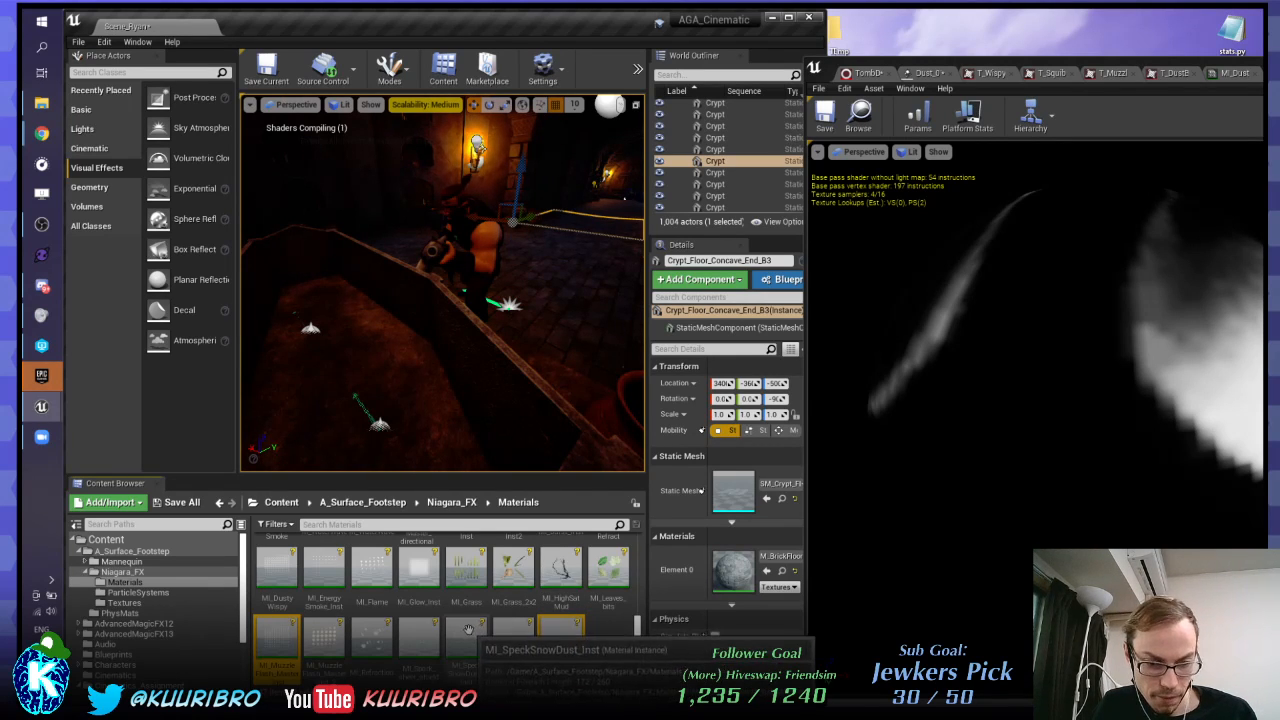
pyautogui.click(276, 562)
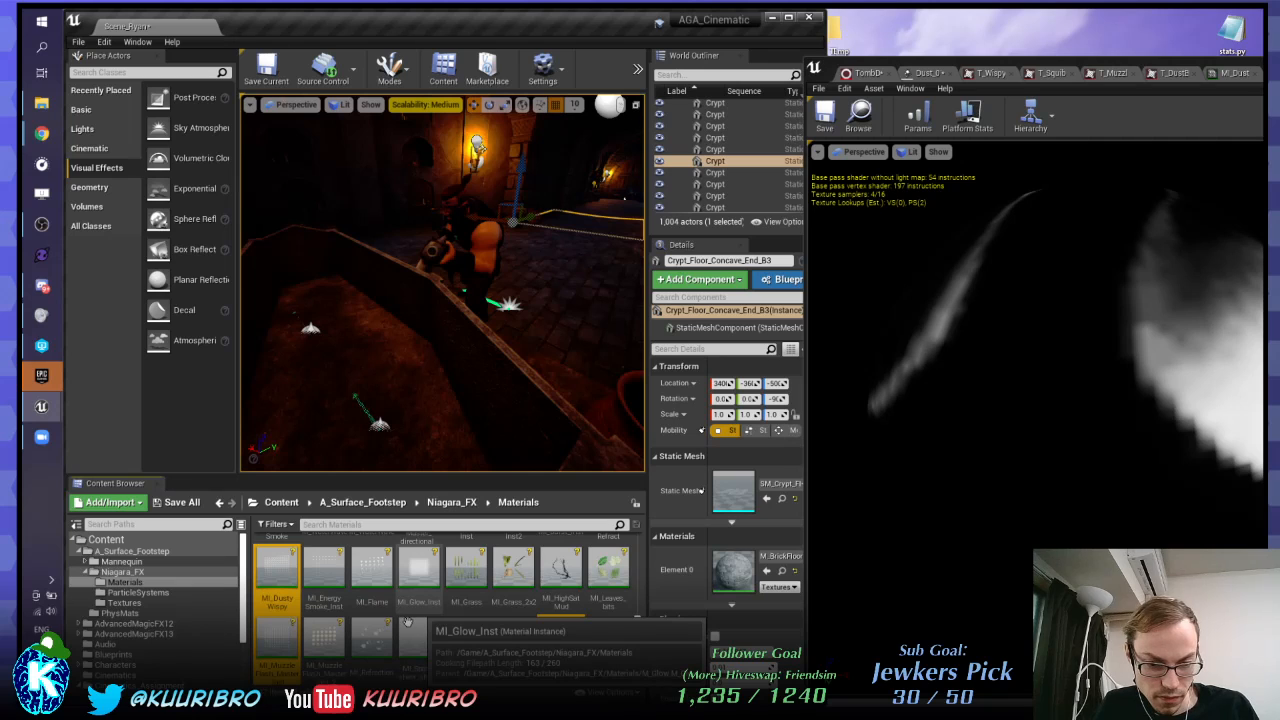
pyautogui.hotkey('ctrl', 's')
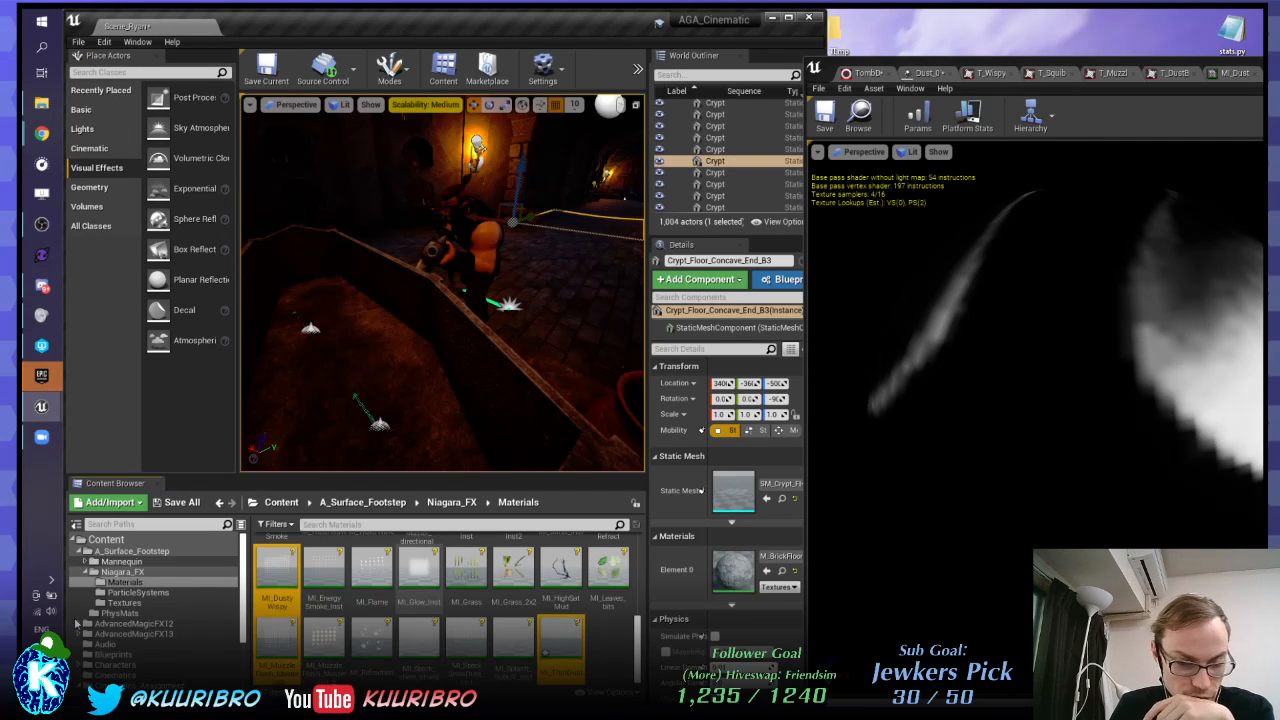
# Step: Move the three duplicated material instances into the Ryan folder under Cinematics_Assignment
pyautogui.scroll(-1, 410, 605)
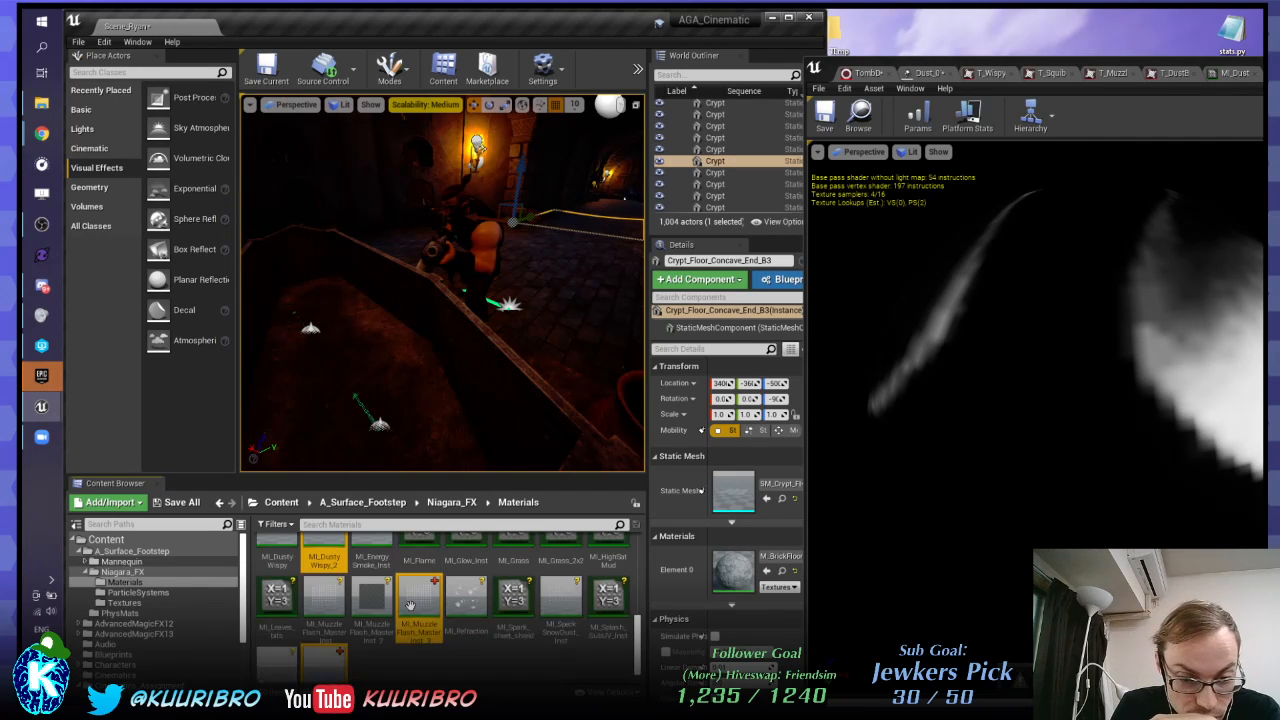
pyautogui.scroll(-2, 186, 636)
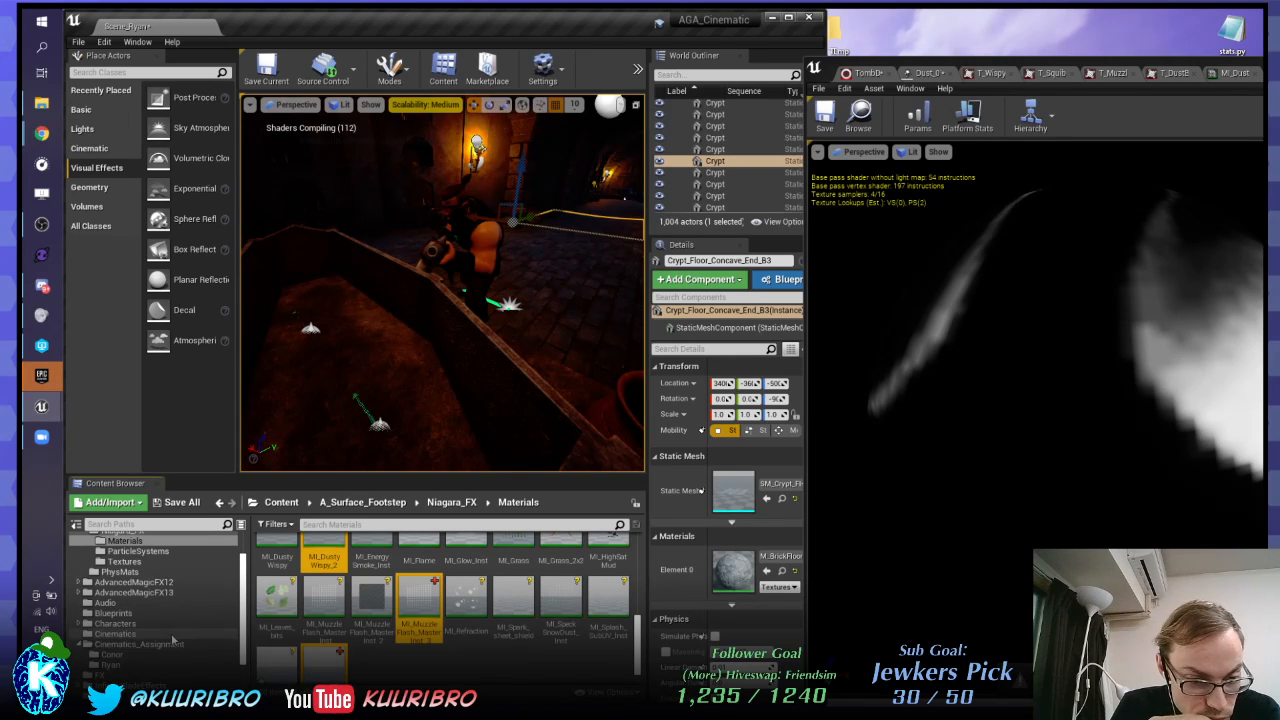
pyautogui.moveTo(418, 600); pyautogui.dragTo(116, 660)
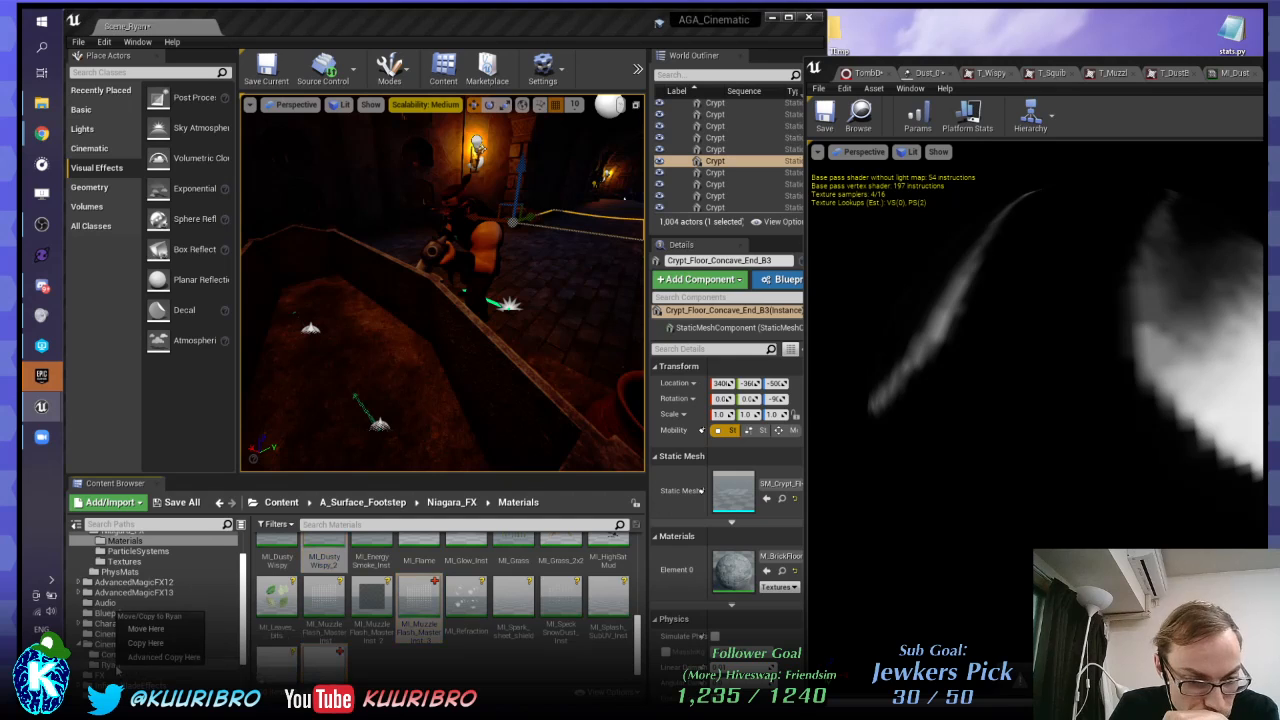
pyautogui.click(146, 629)
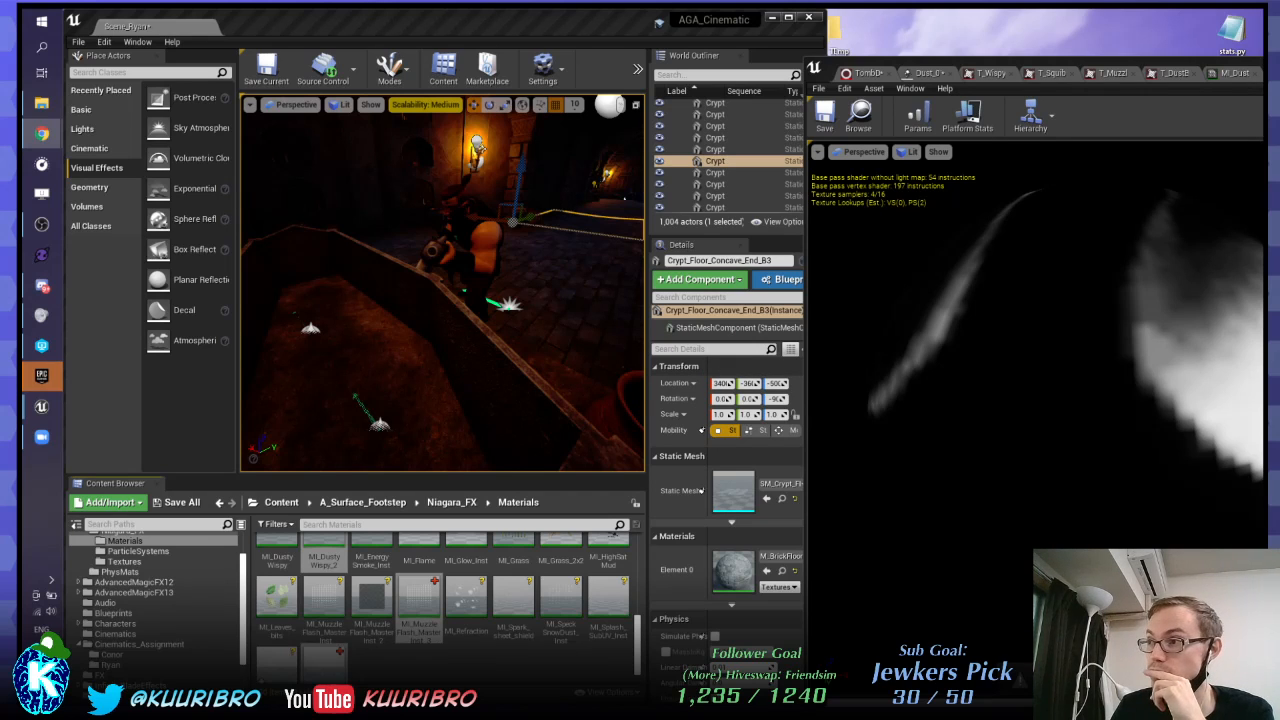
# Step: Bring the asset editor window forward and close all of its open material instances, from refraction back to dusty wispy
pyautogui.click(955, 101)
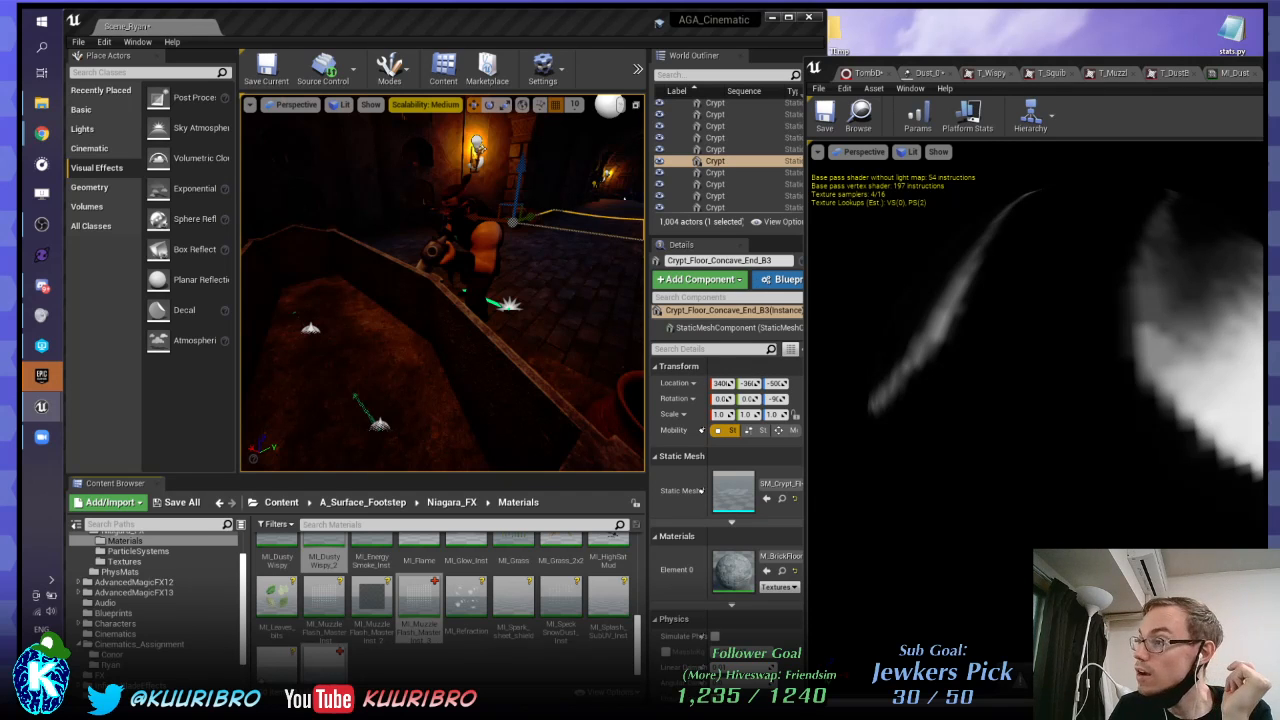
pyautogui.moveTo(1279, 82); pyautogui.dragTo(1016, 73)
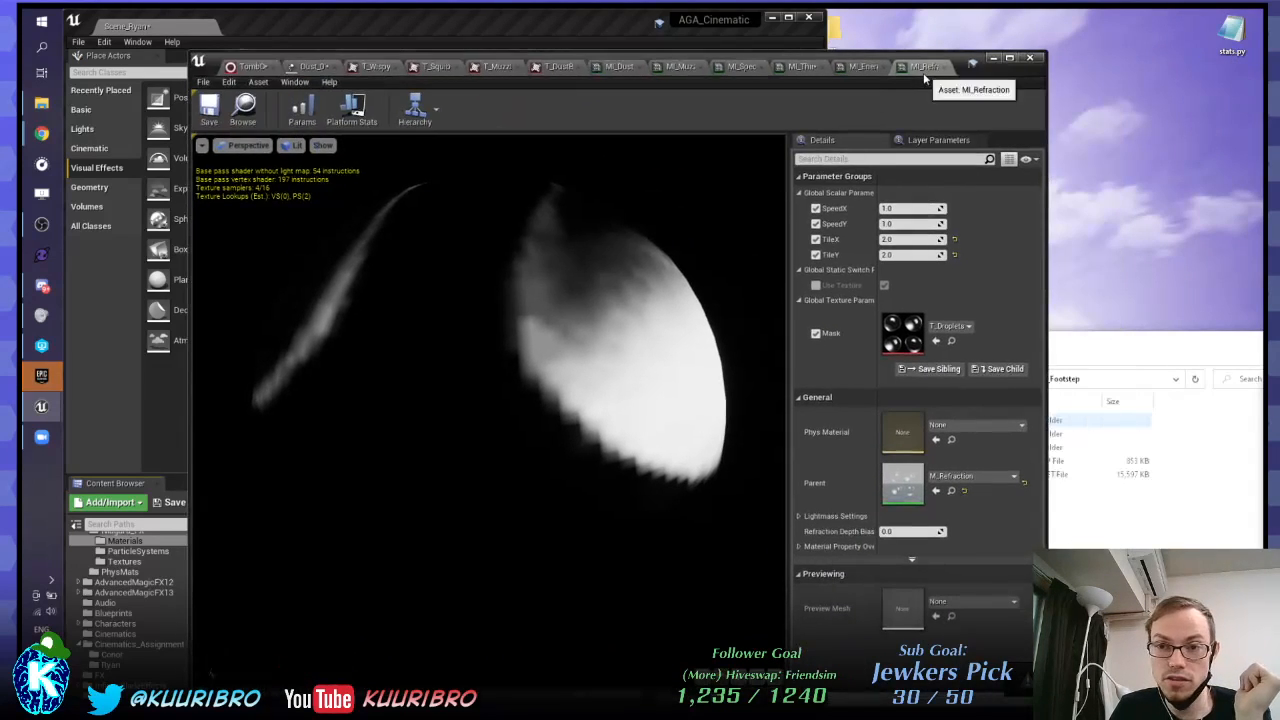
pyautogui.rightClick(918, 69)
pyautogui.click(950, 86)
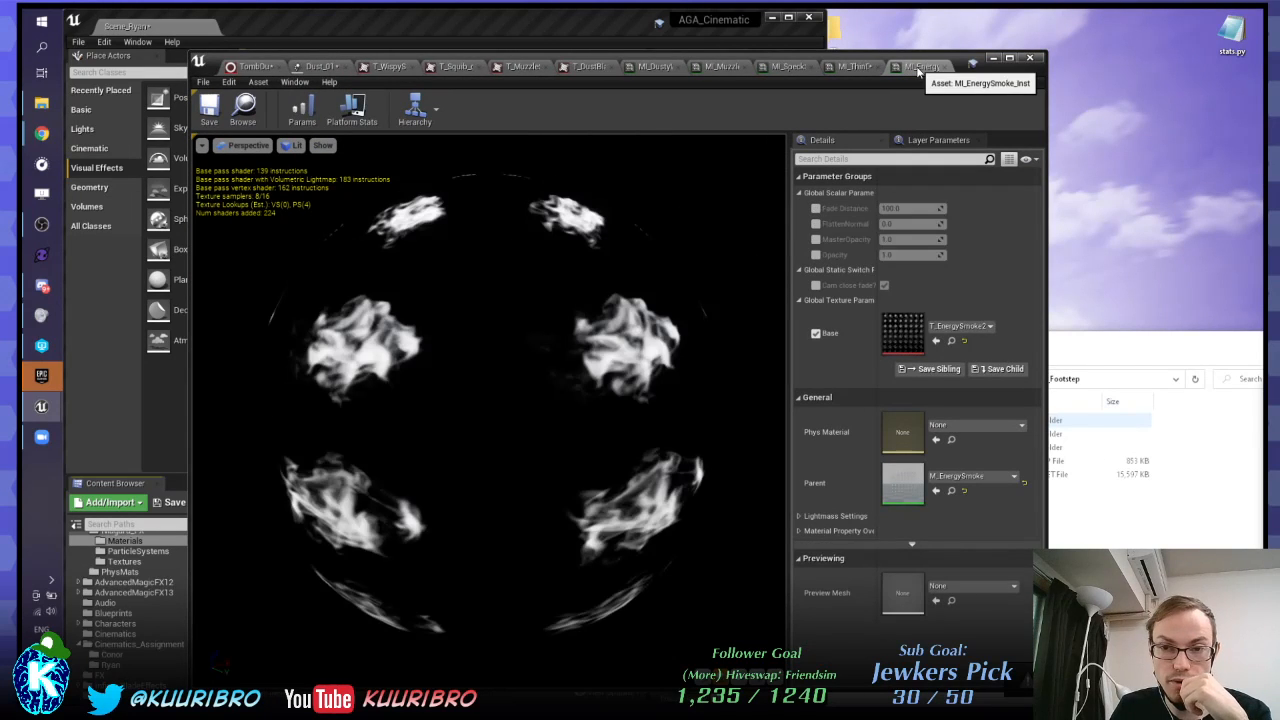
pyautogui.middleClick(918, 68)
pyautogui.middleClick(918, 68)
pyautogui.middleClick(918, 68)
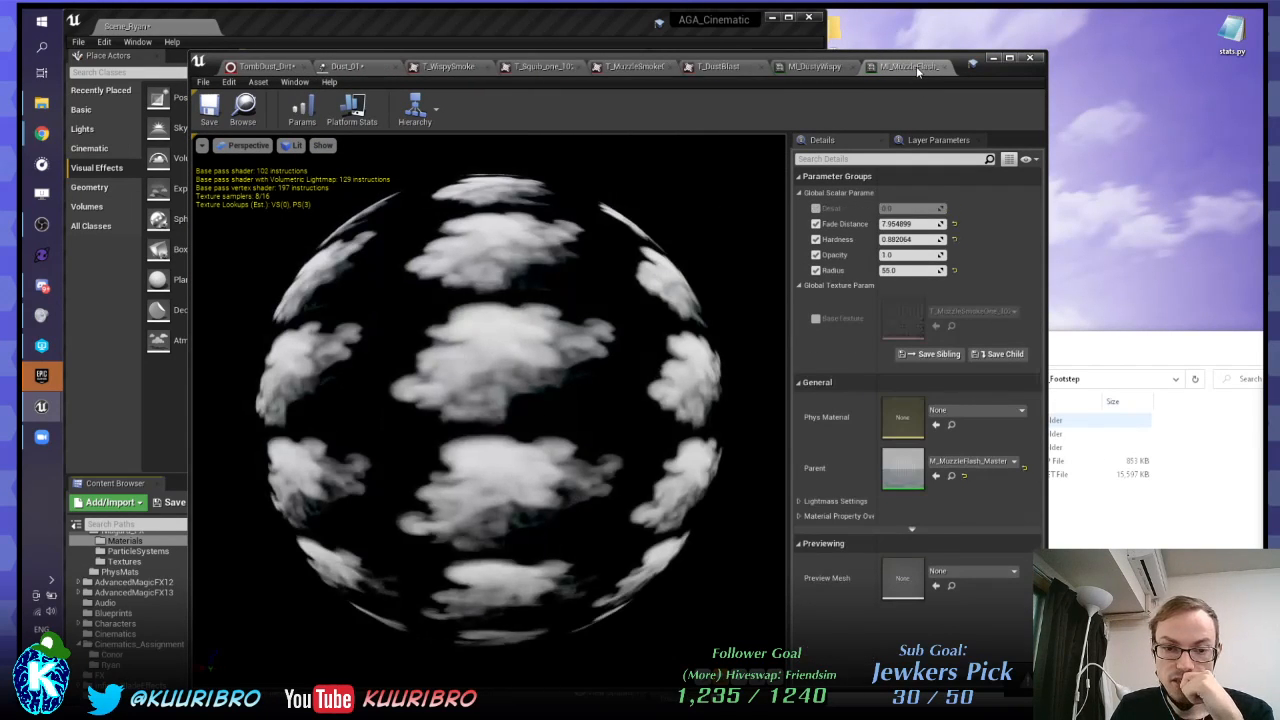
pyautogui.middleClick(918, 68)
pyautogui.middleClick(917, 68)
# Step: Close the dust blast, muzzle smoke, squib and wispy smoke textures and move the editor window off the material thumbnails
pyautogui.middleClick(917, 68)
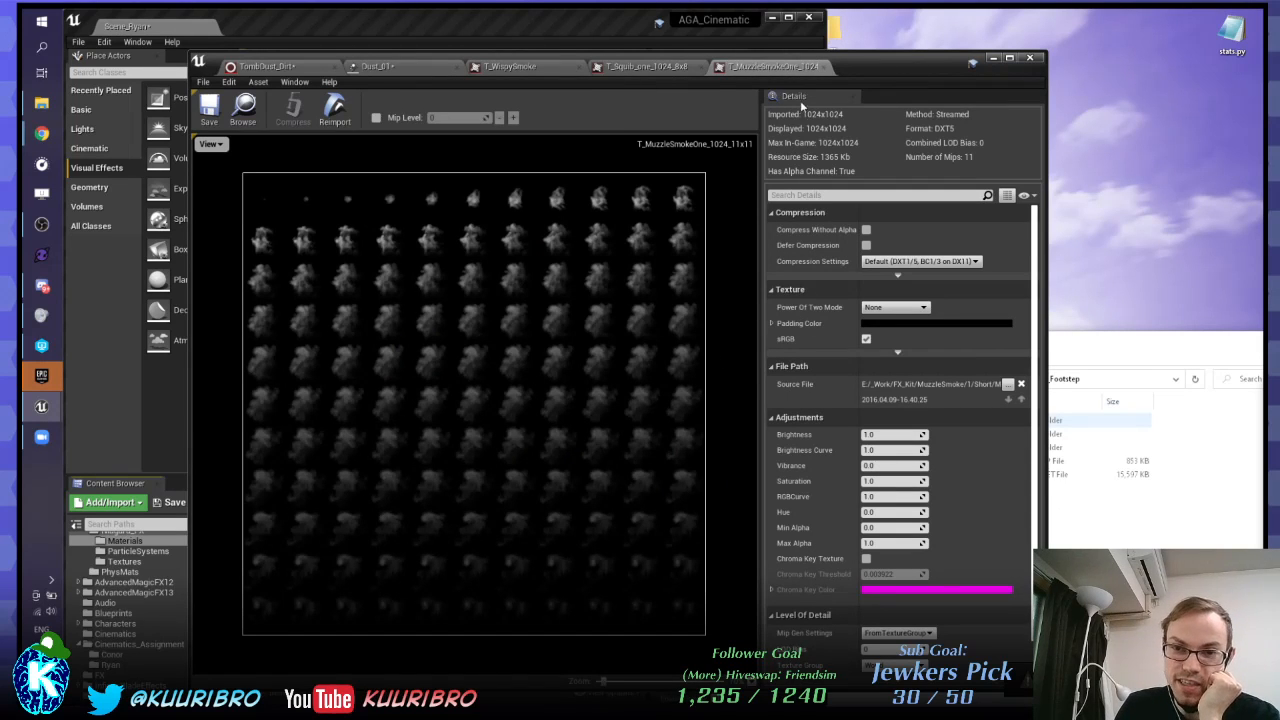
pyautogui.moveTo(918, 67); pyautogui.dragTo(1061, 42)
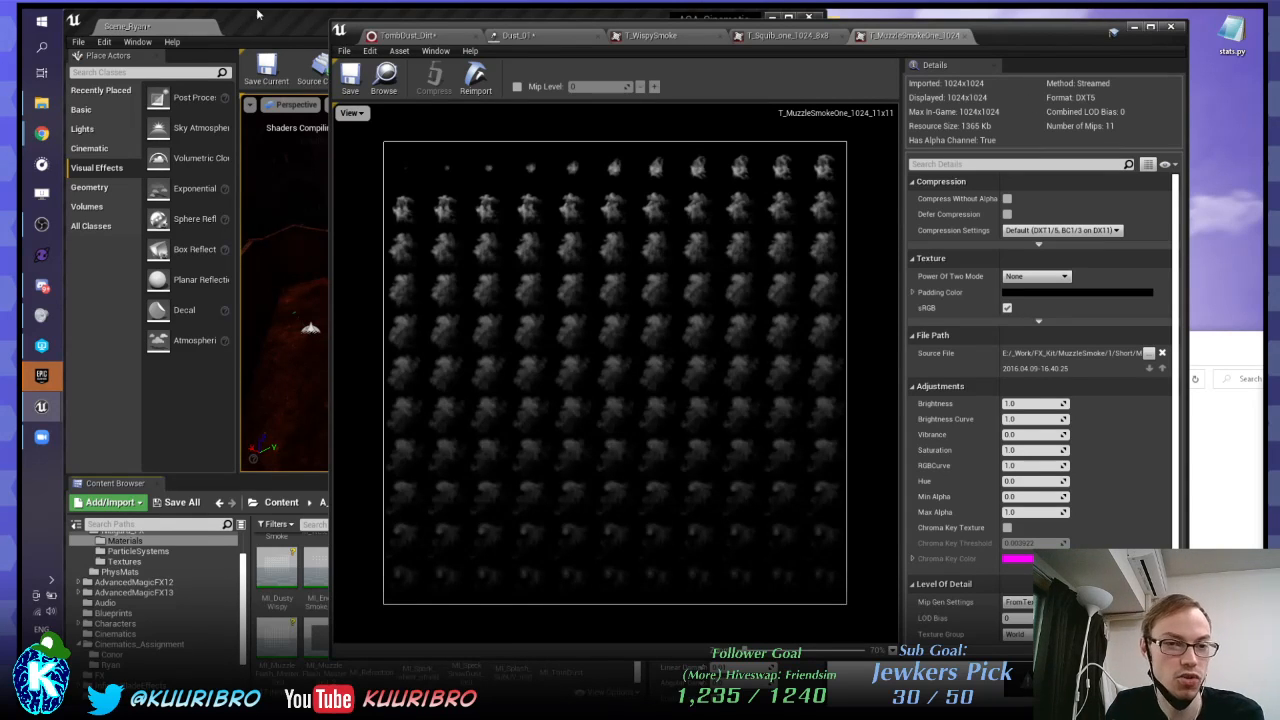
pyautogui.middleClick(868, 37)
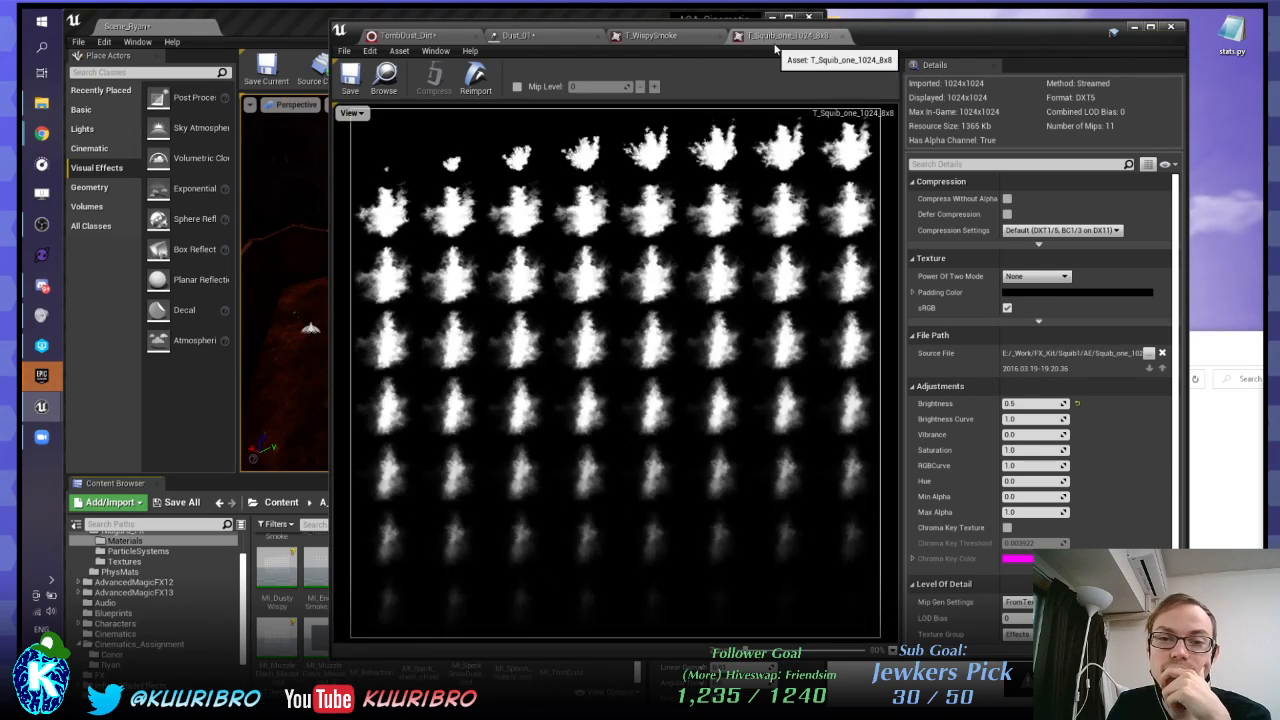
pyautogui.middleClick(788, 37)
pyautogui.middleClick(640, 37)
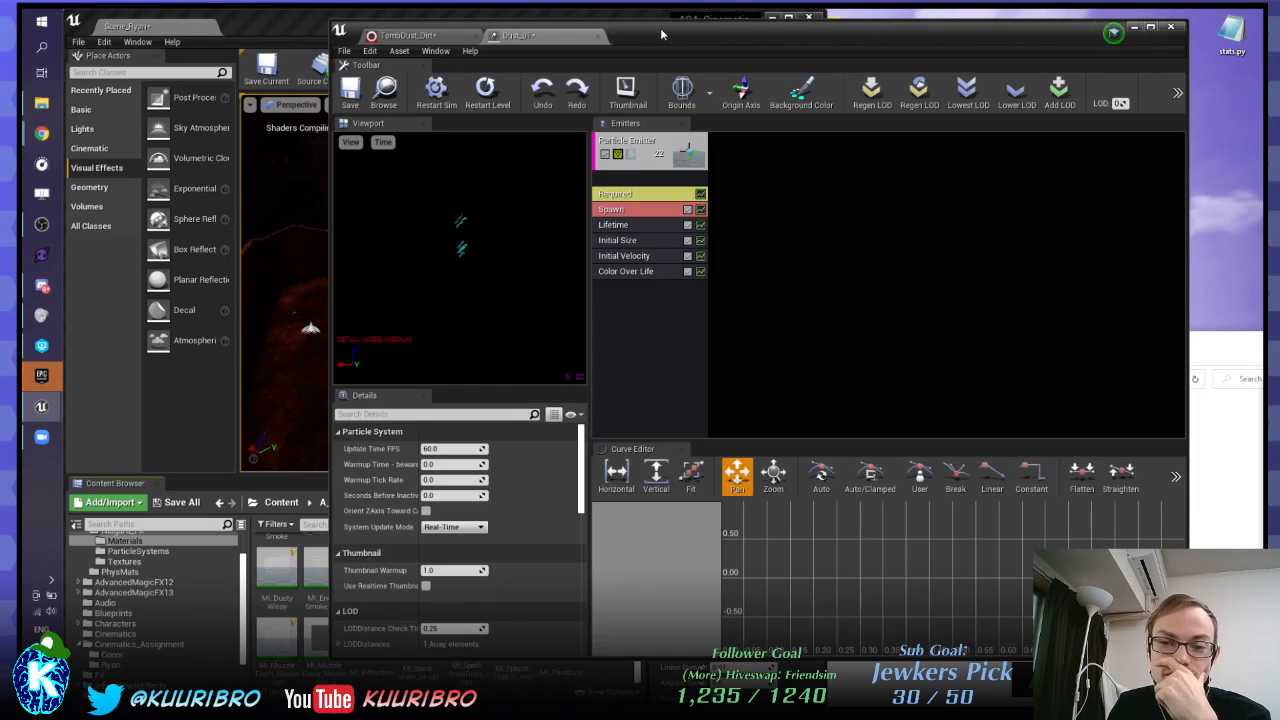
pyautogui.moveTo(660, 28); pyautogui.dragTo(940, 36)
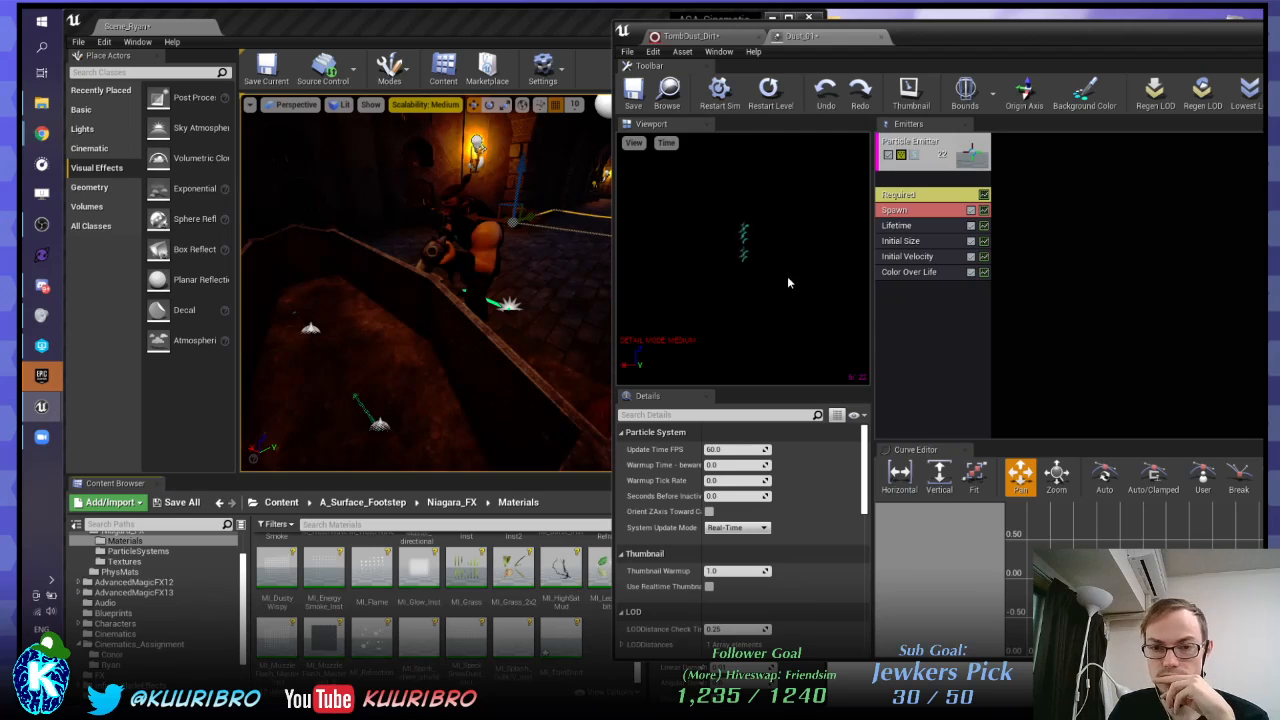
# Step: Show the grid in the Dust_01 particle preview and view the emitter from a higher angle
pyautogui.moveTo(768, 245)
pyautogui.mouseDown()
pyautogui.moveTo(768, 195)
pyautogui.moveTo(768, 252)
pyautogui.mouseUp()
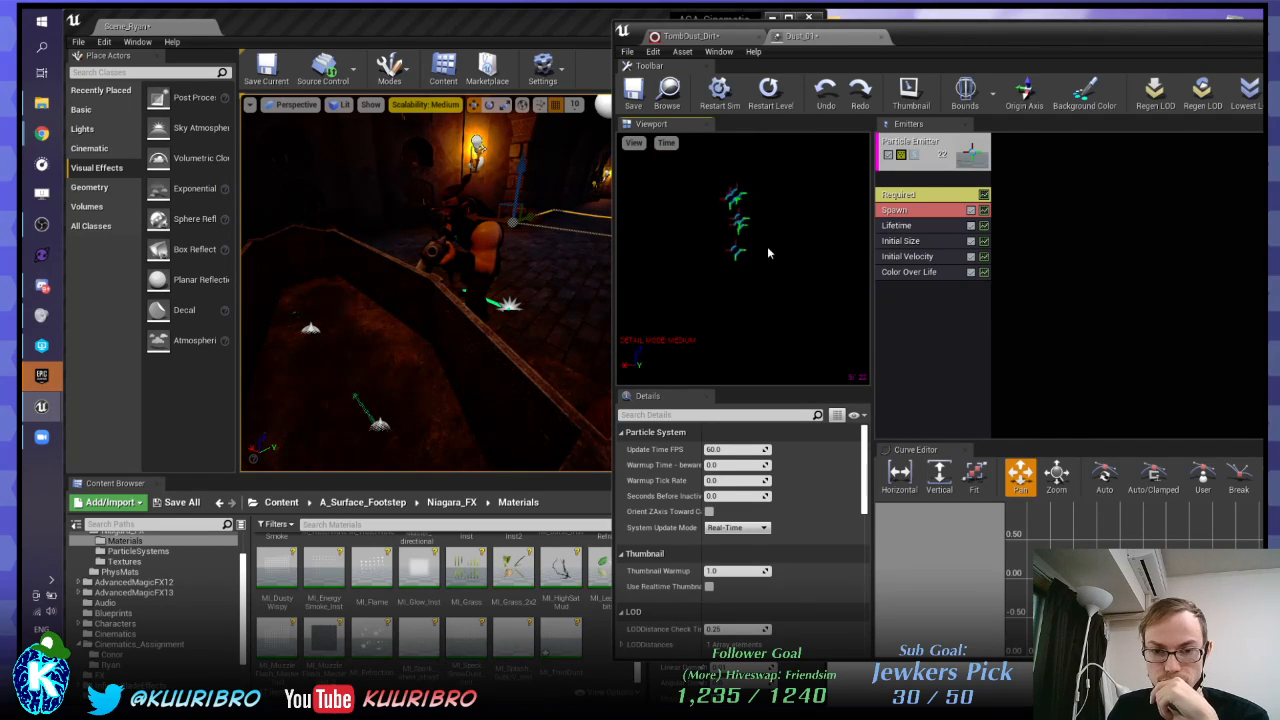
pyautogui.click(633, 142)
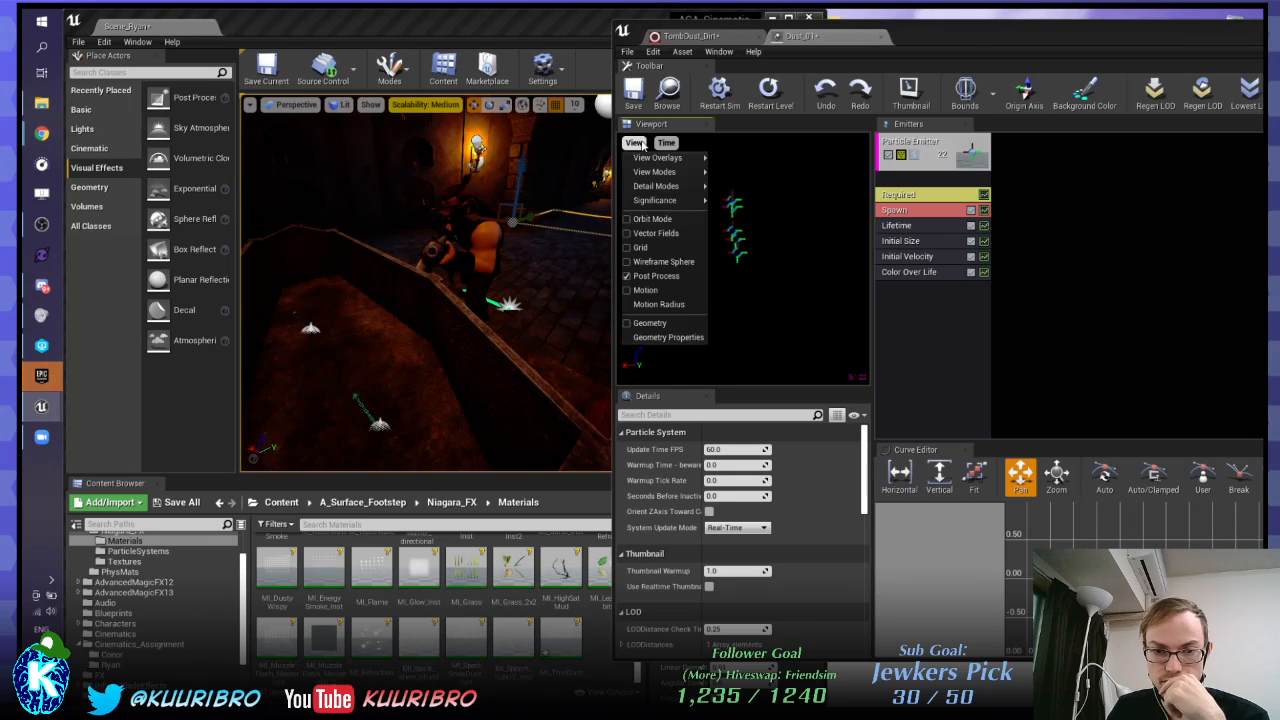
pyautogui.click(646, 260)
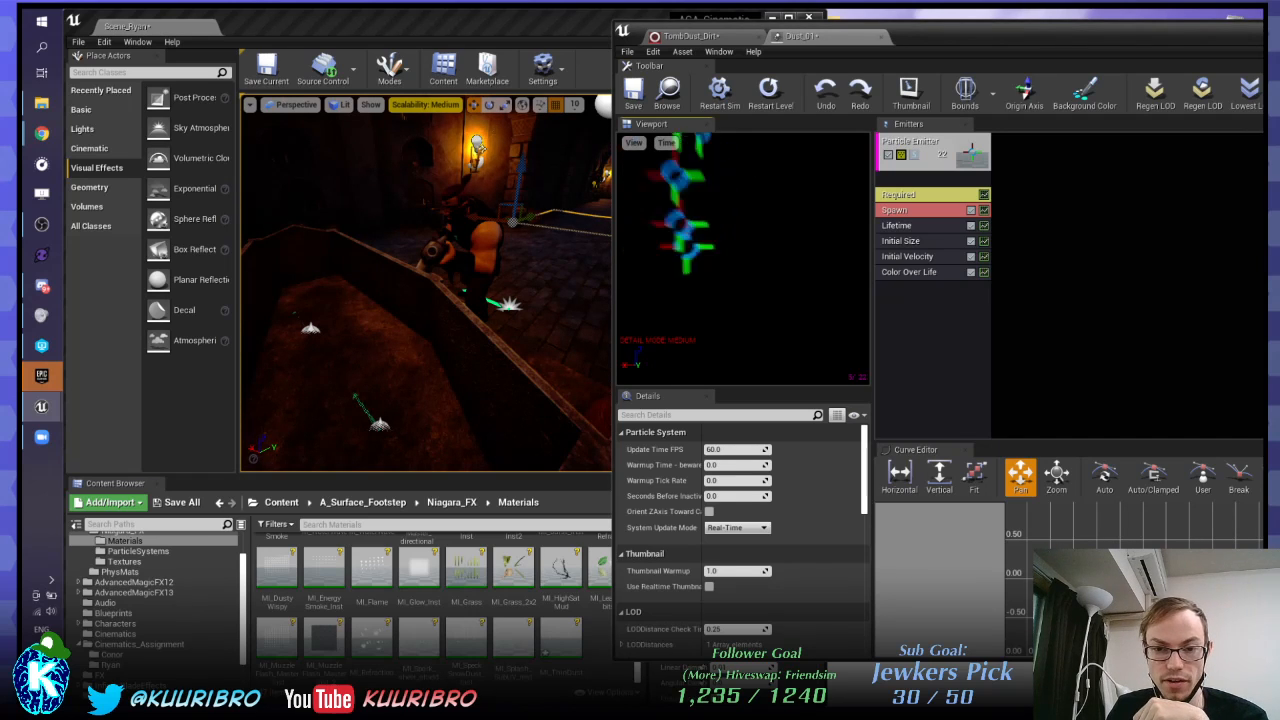
pyautogui.moveTo(731, 277)
pyautogui.mouseDown()
pyautogui.moveTo(731, 330)
pyautogui.moveTo(715, 335)
pyautogui.moveTo(750, 277)
pyautogui.mouseUp()
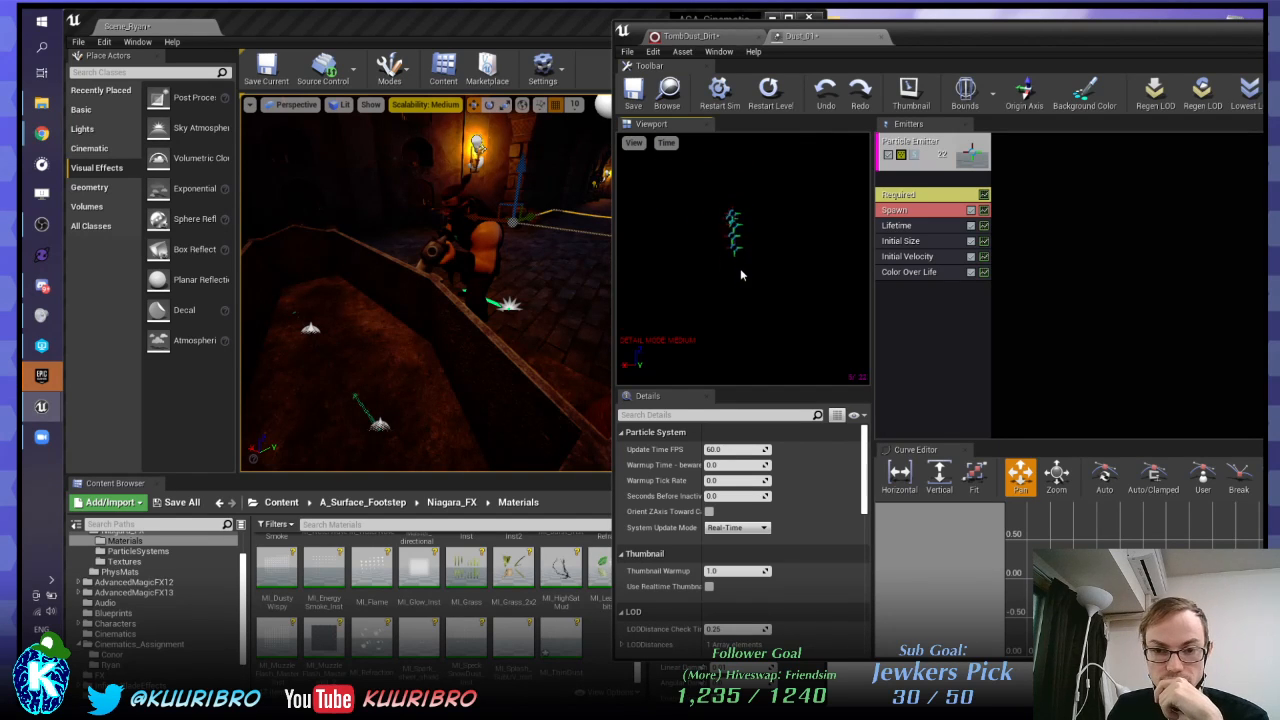
pyautogui.moveTo(731, 260); pyautogui.dragTo(731, 210)
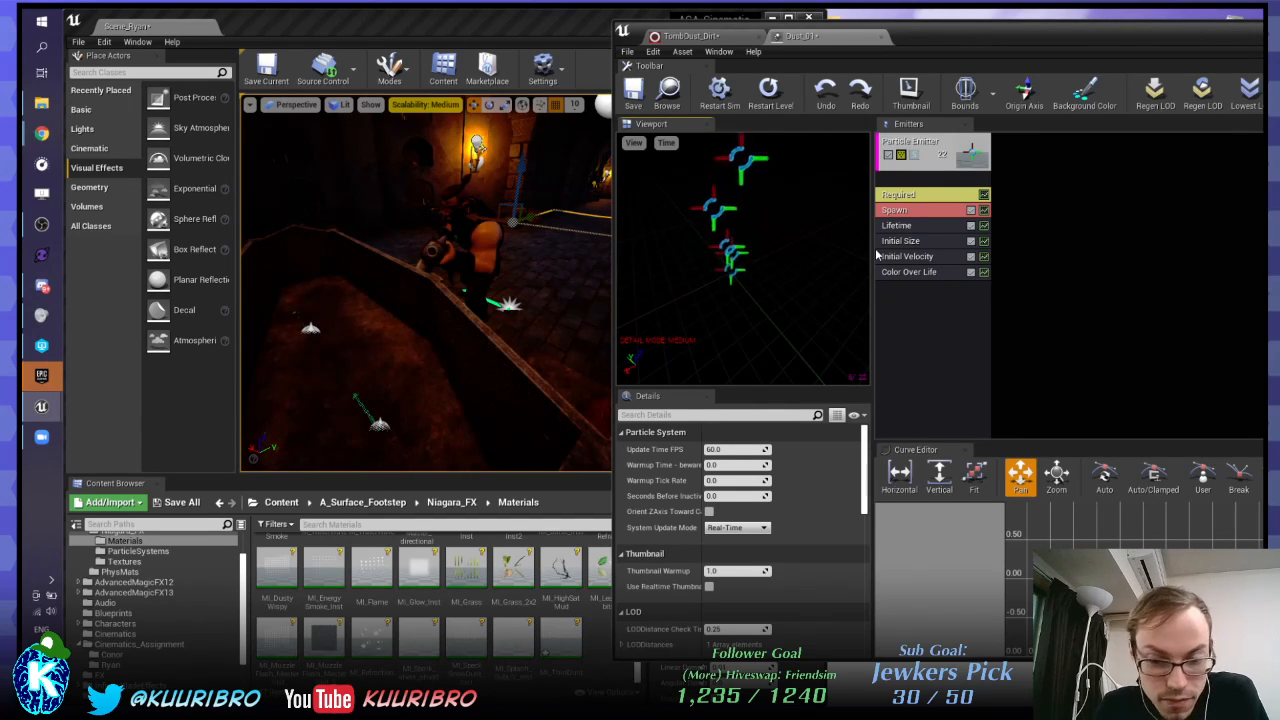
# Step: Reposition the particle editor window and examine Dust_01's system settings from update and warmup time through LOD and Macro UV
pyautogui.moveTo(1014, 40); pyautogui.dragTo(927, 36)
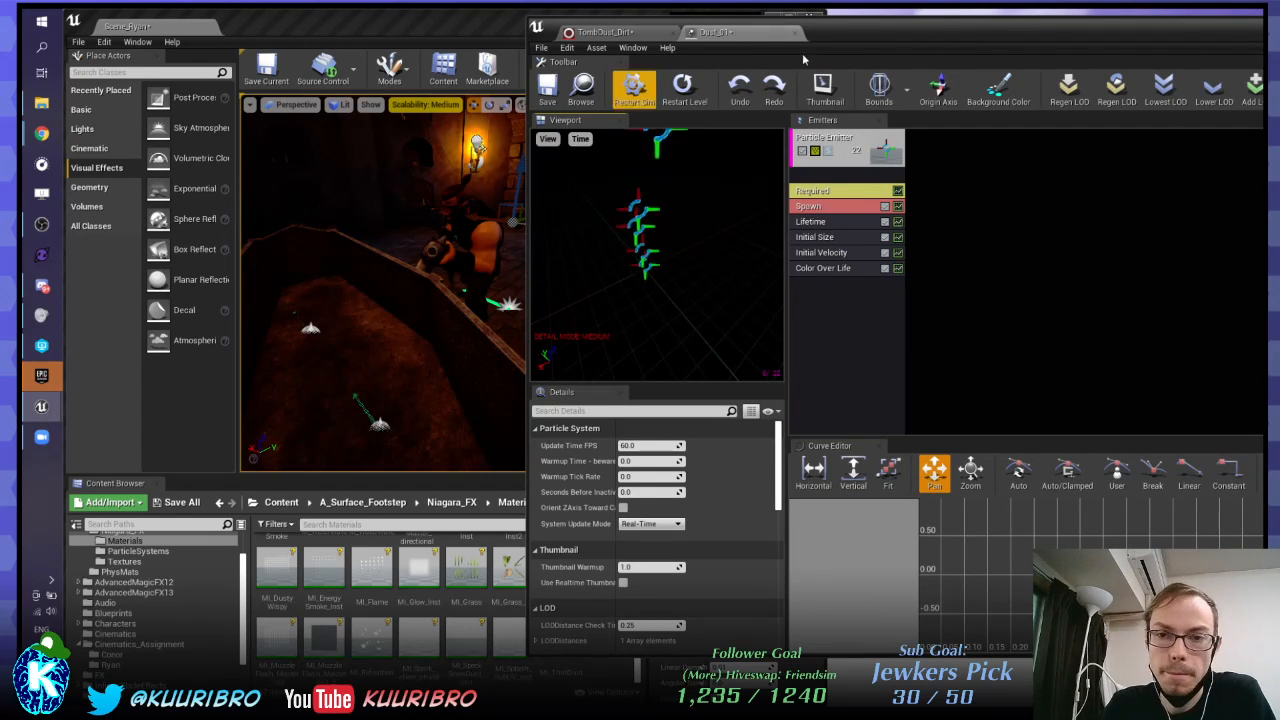
pyautogui.moveTo(921, 39); pyautogui.dragTo(972, 41)
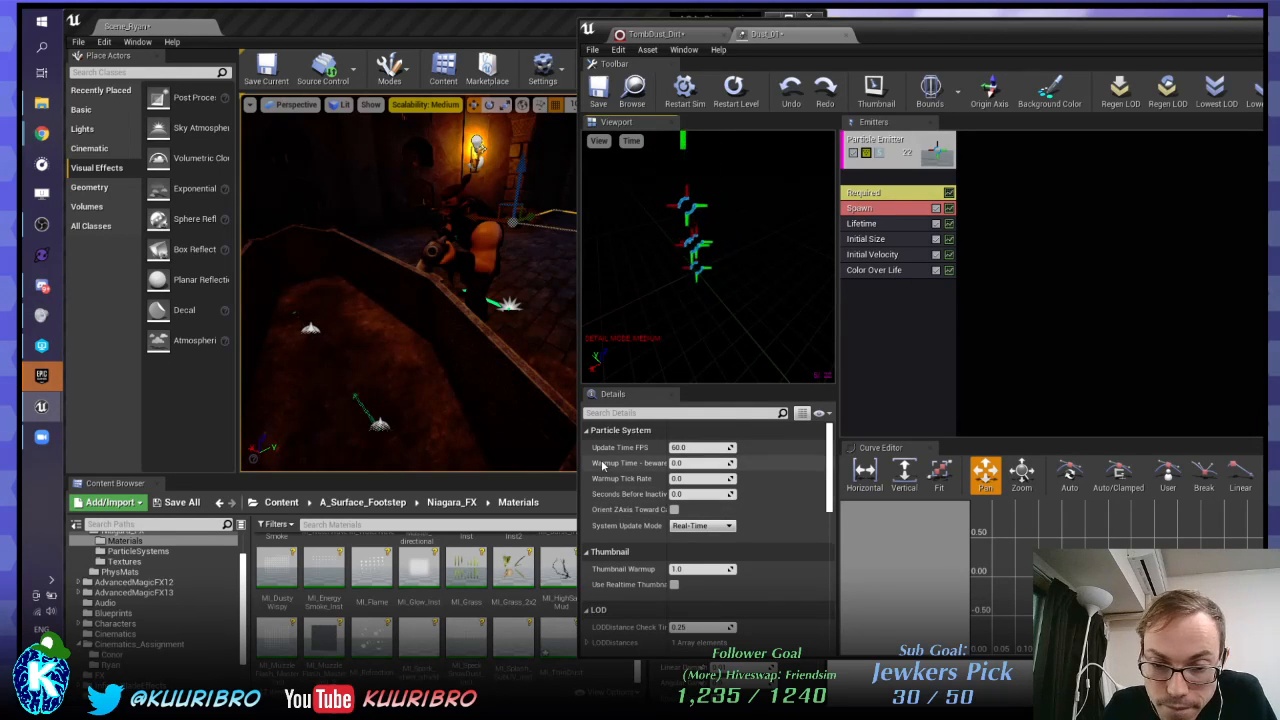
pyautogui.scroll(-2, 603, 463)
pyautogui.scroll(2, 606, 465)
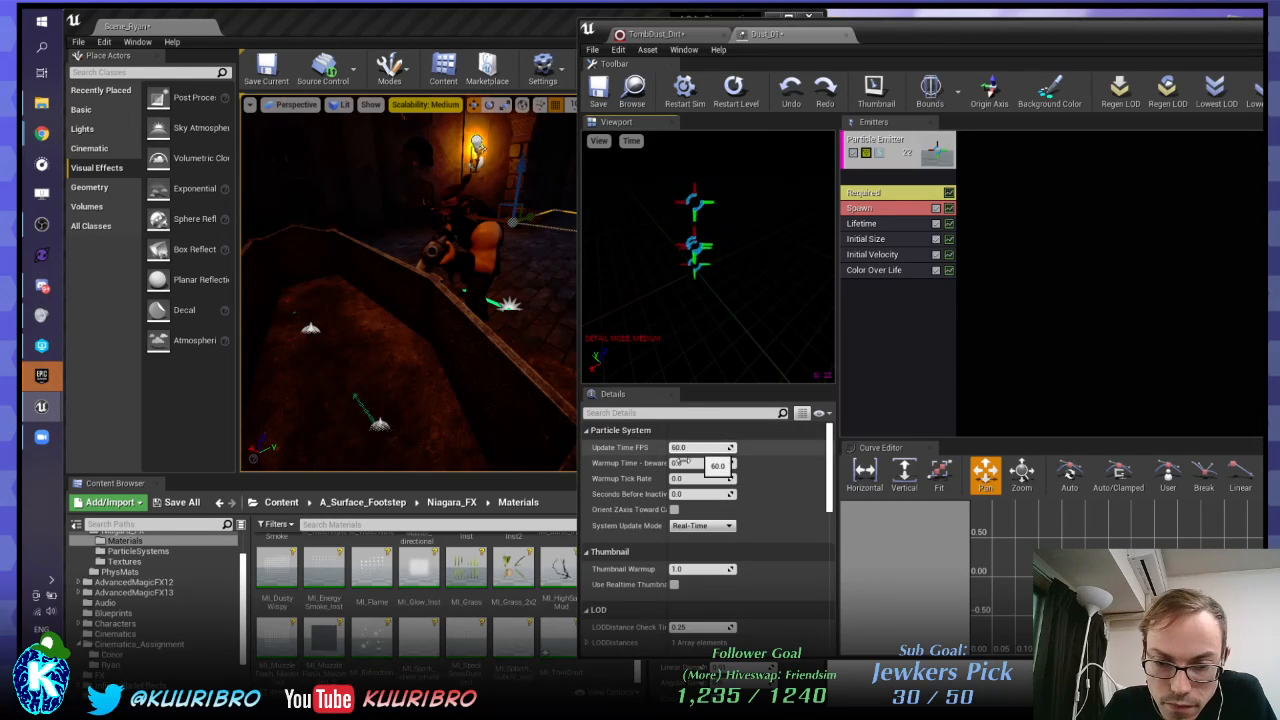
pyautogui.click(706, 463)
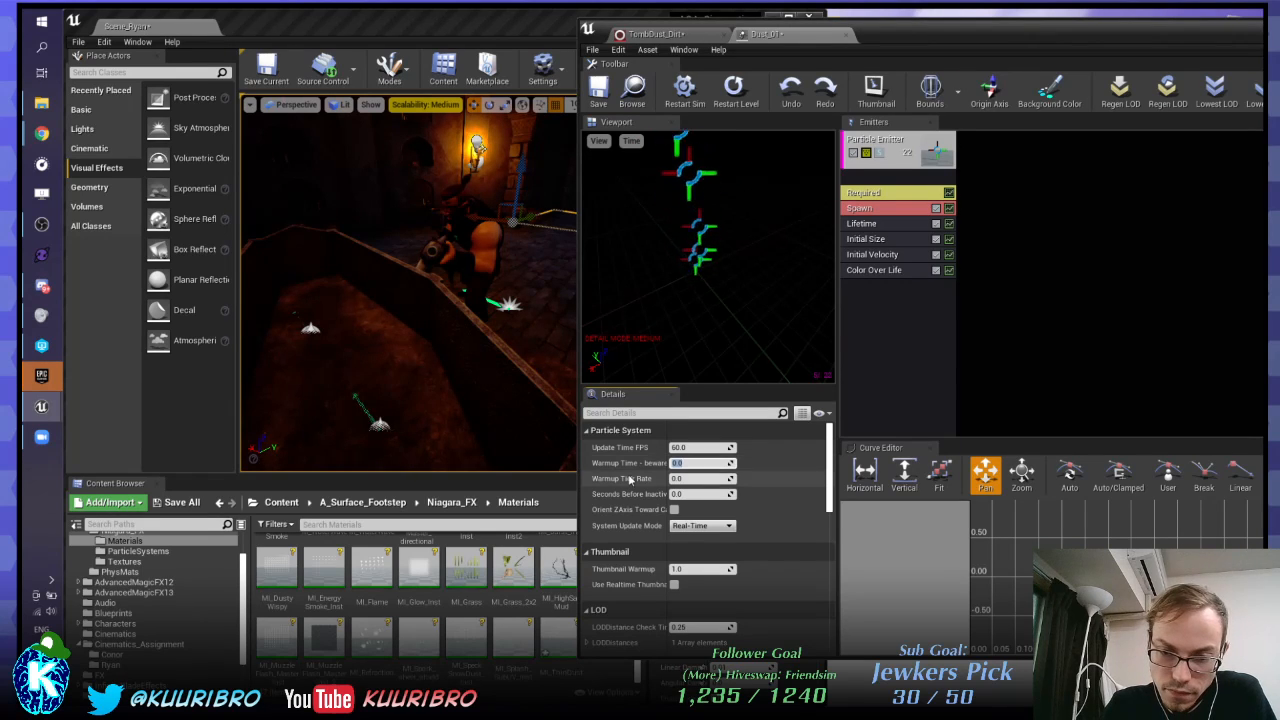
pyautogui.scroll(-3, 750, 484)
pyautogui.scroll(-2, 750, 484)
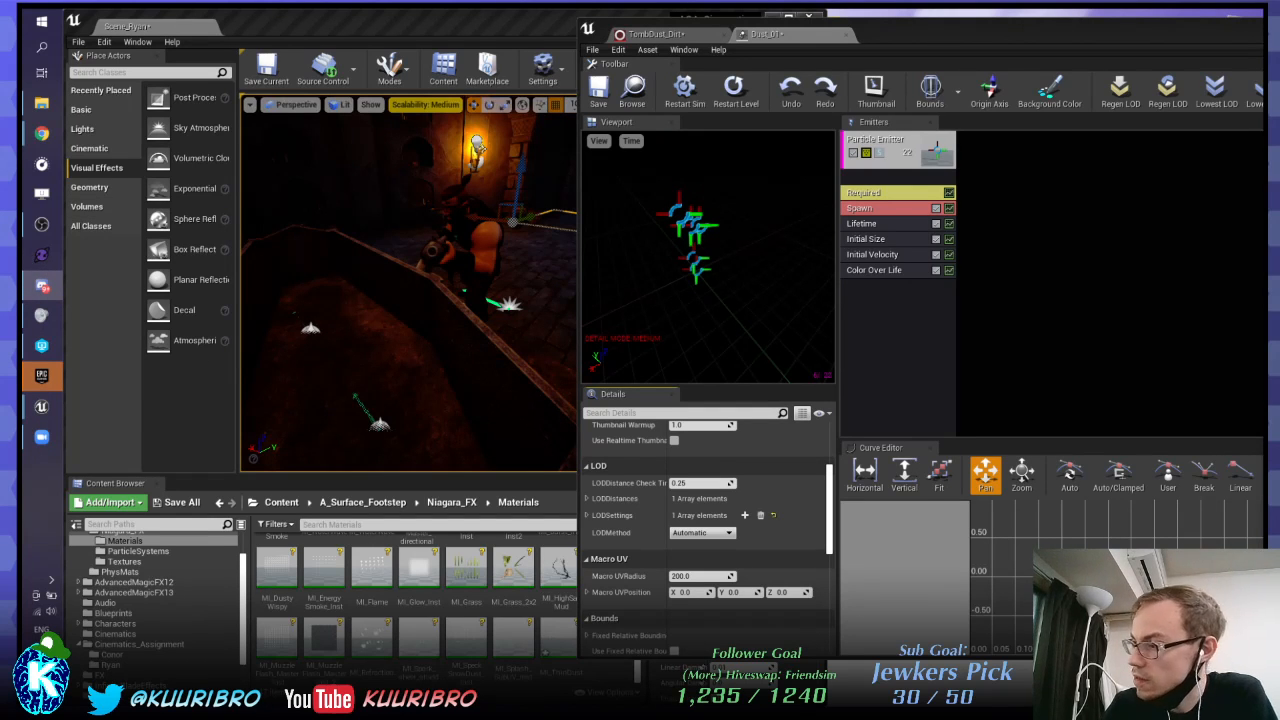
# Step: Switch to Discord to check the screen share in the AnimSchool voice channel, and return to Unreal Editor
pyautogui.click(41, 285)
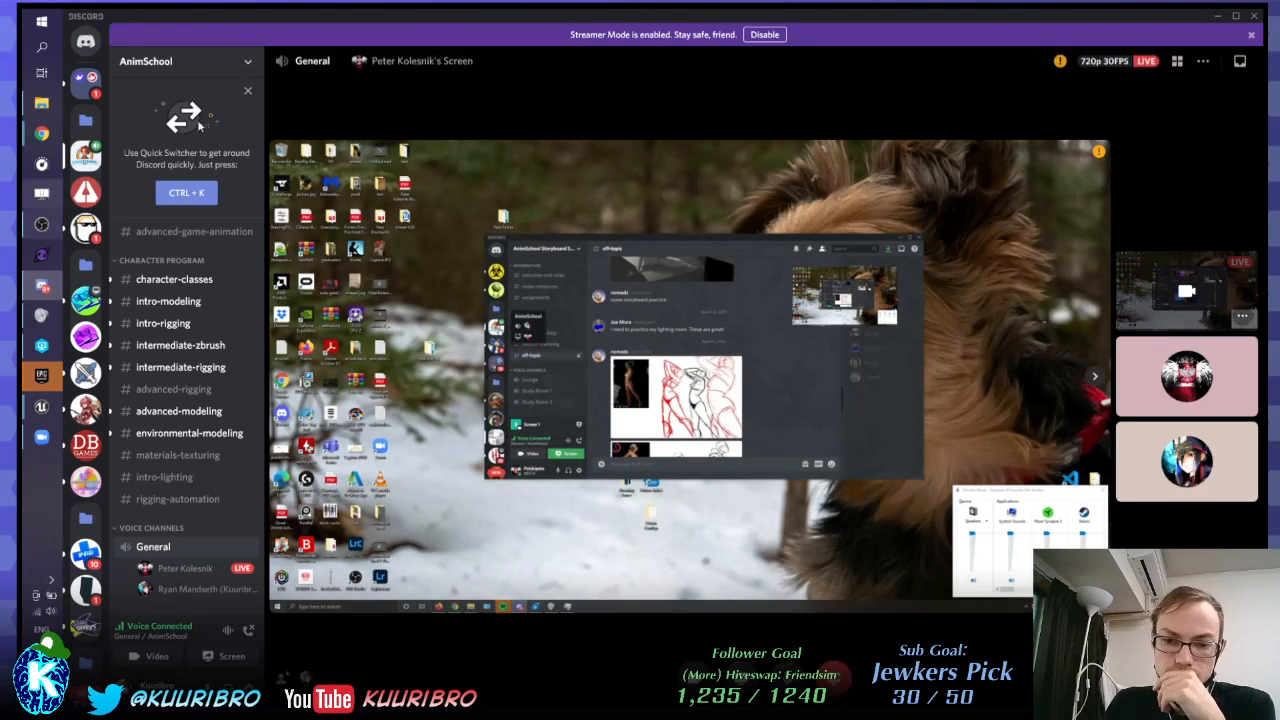
pyautogui.moveTo(459, 14); pyautogui.dragTo(690, 715)
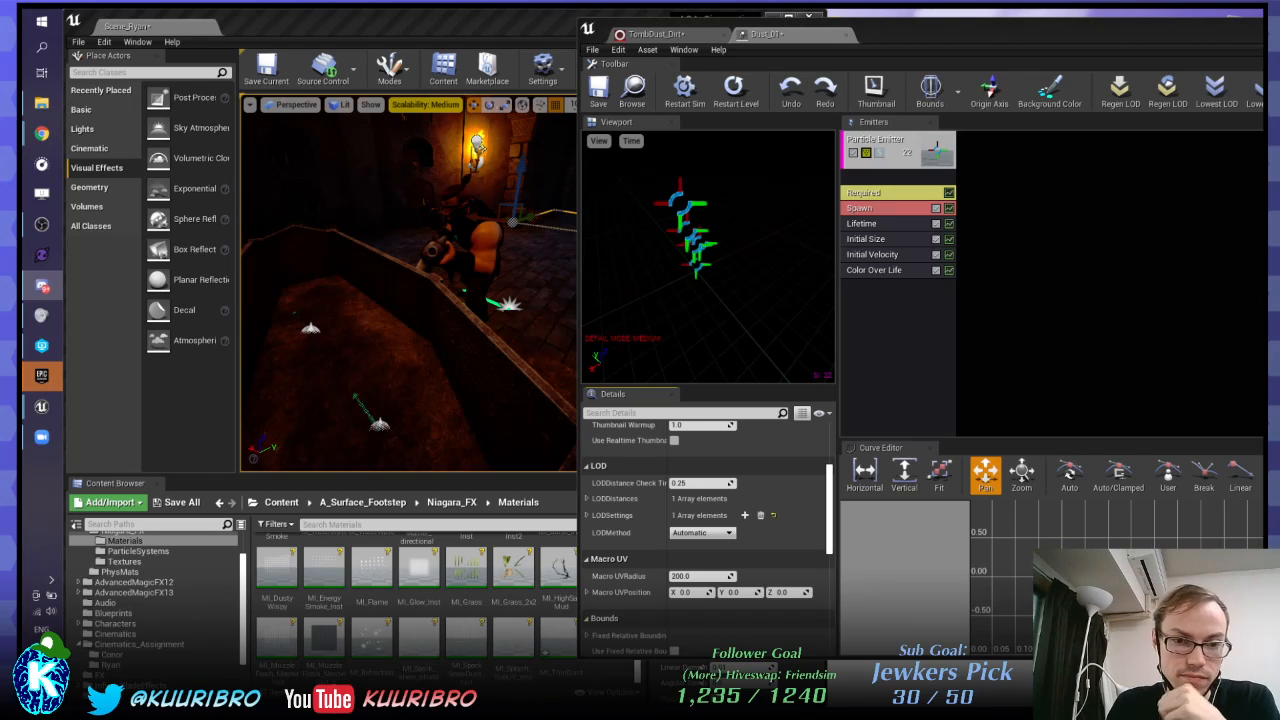
pyautogui.moveTo(408, 290); pyautogui.dragTo(513, 367, button='right')
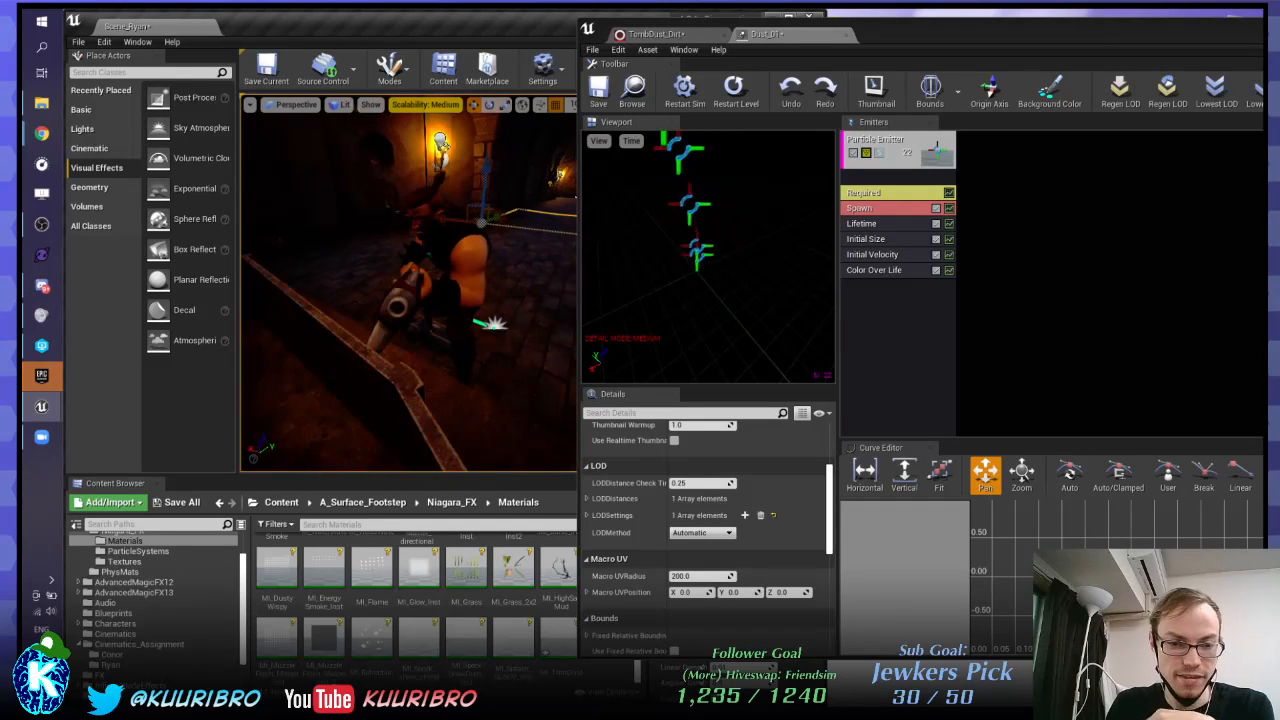
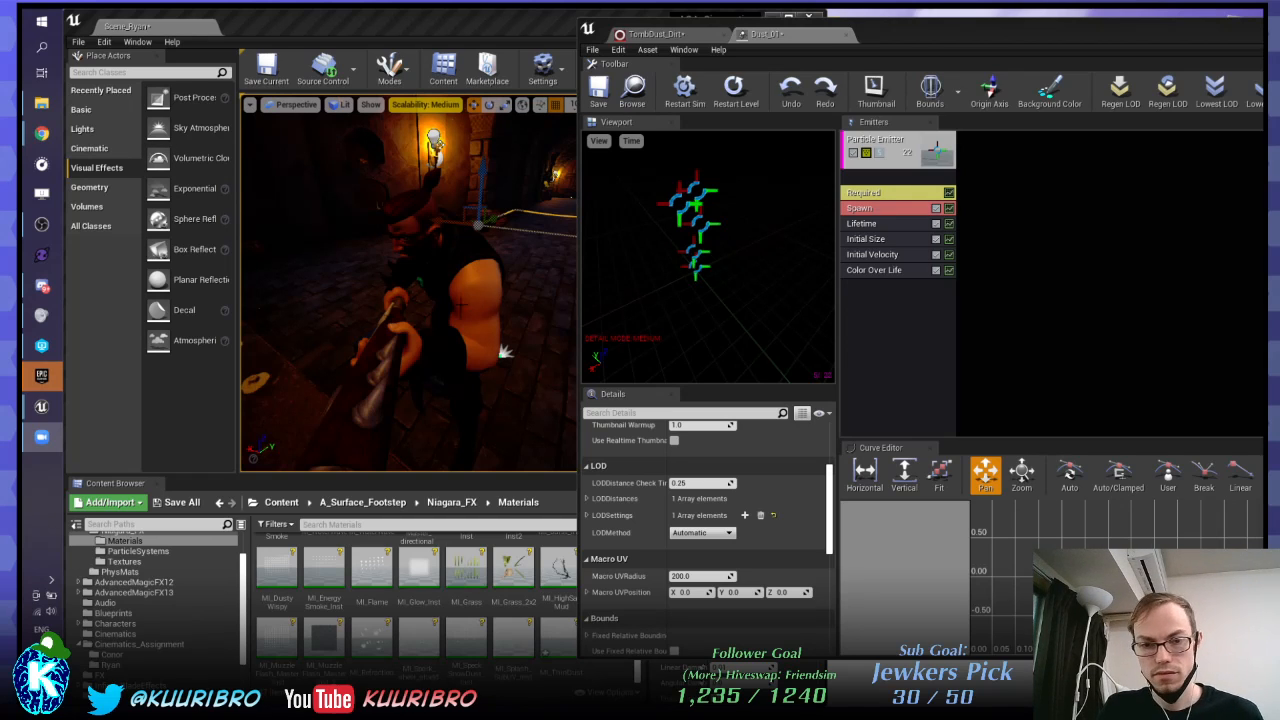
pyautogui.moveTo(408, 283)
pyautogui.mouseDown(button='right')
pyautogui.moveTo(320, 298)
pyautogui.moveTo(420, 290)
pyautogui.moveTo(390, 290)
pyautogui.mouseUp(button='right')
pyautogui.moveTo(510, 243); pyautogui.dragTo(510, 243, button='right')
pyautogui.press('w')
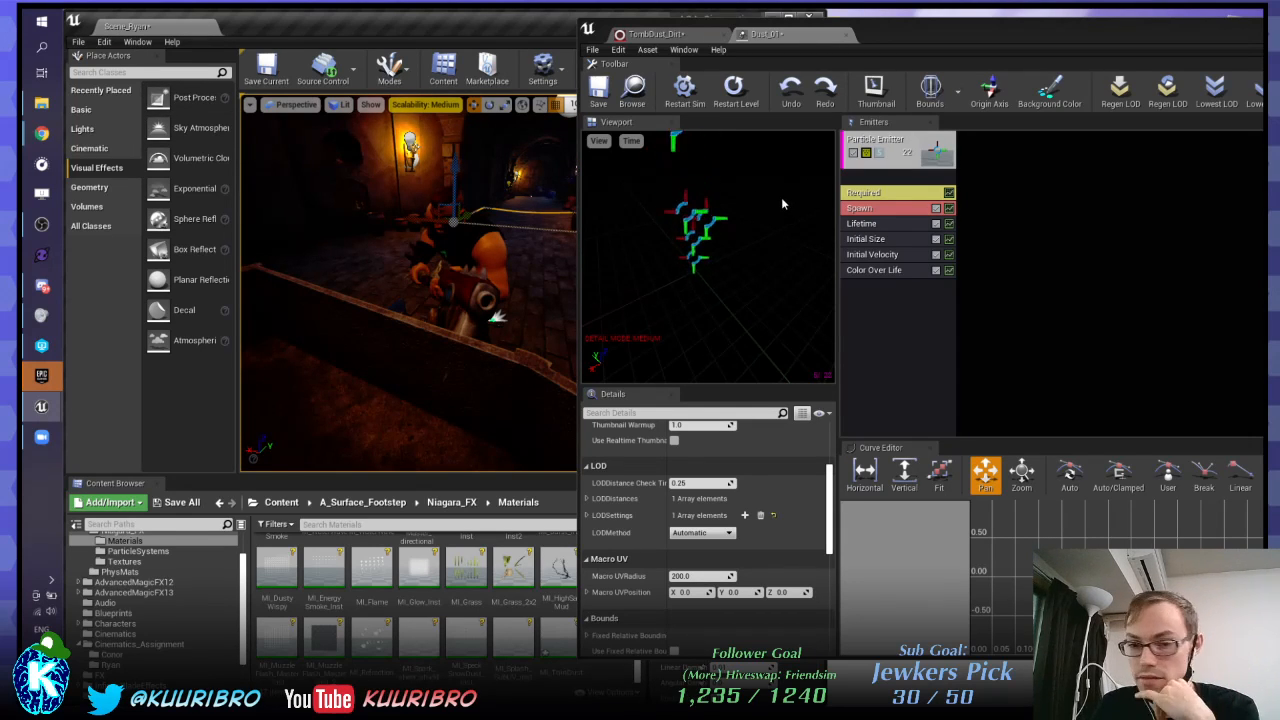
# Step: Examine the bounds, delay, performance, occlusion and materials settings of the Dust_01 particle system
pyautogui.scroll(-8, 786, 452)
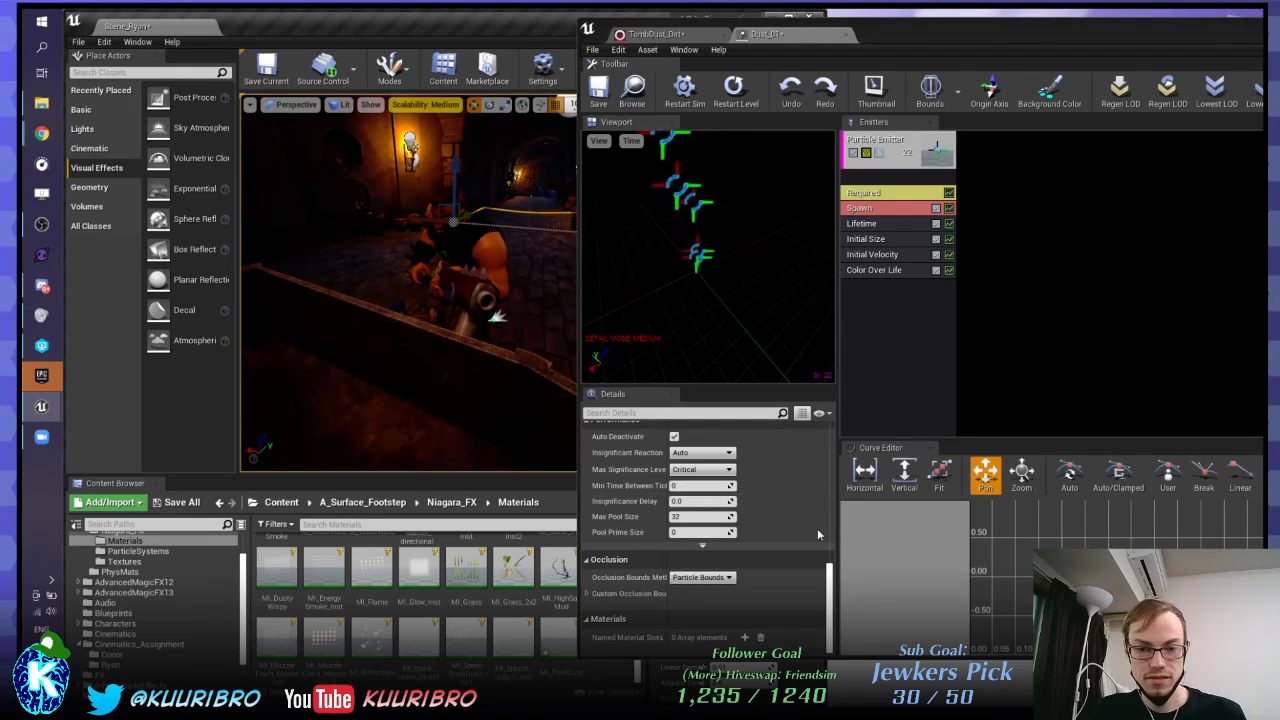
pyautogui.scroll(2, 789, 516)
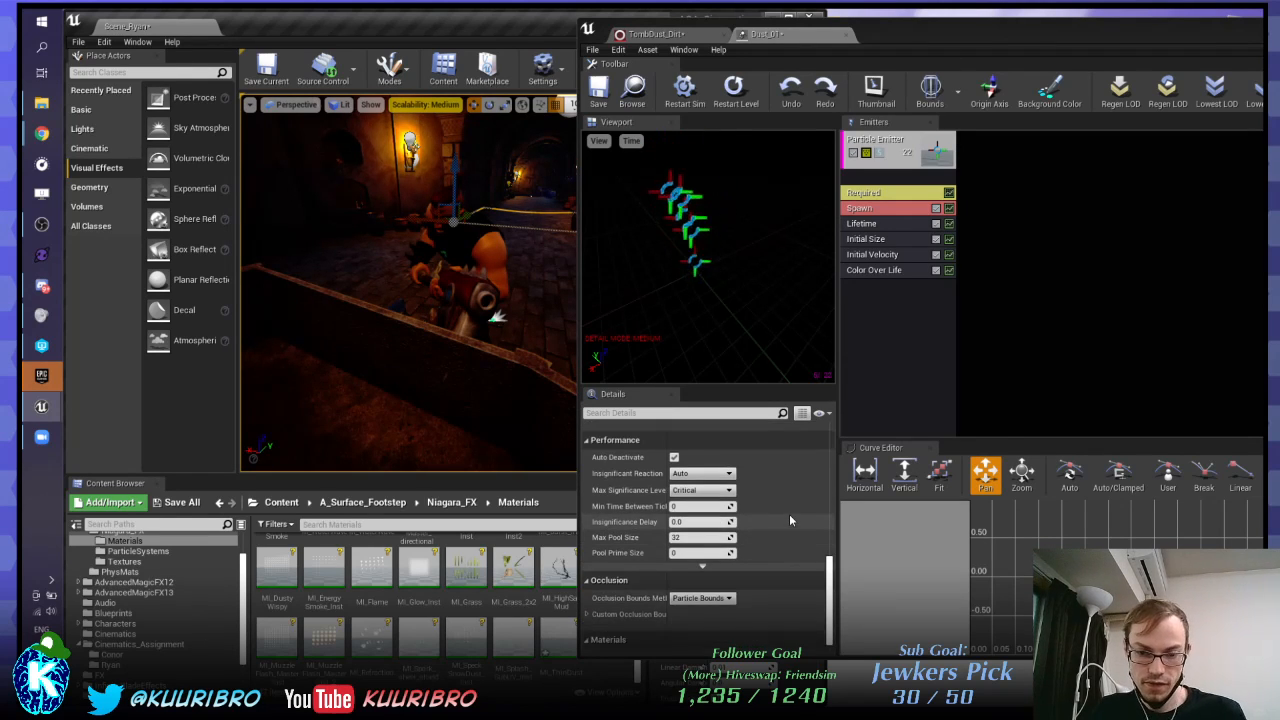
pyautogui.scroll(7, 789, 518)
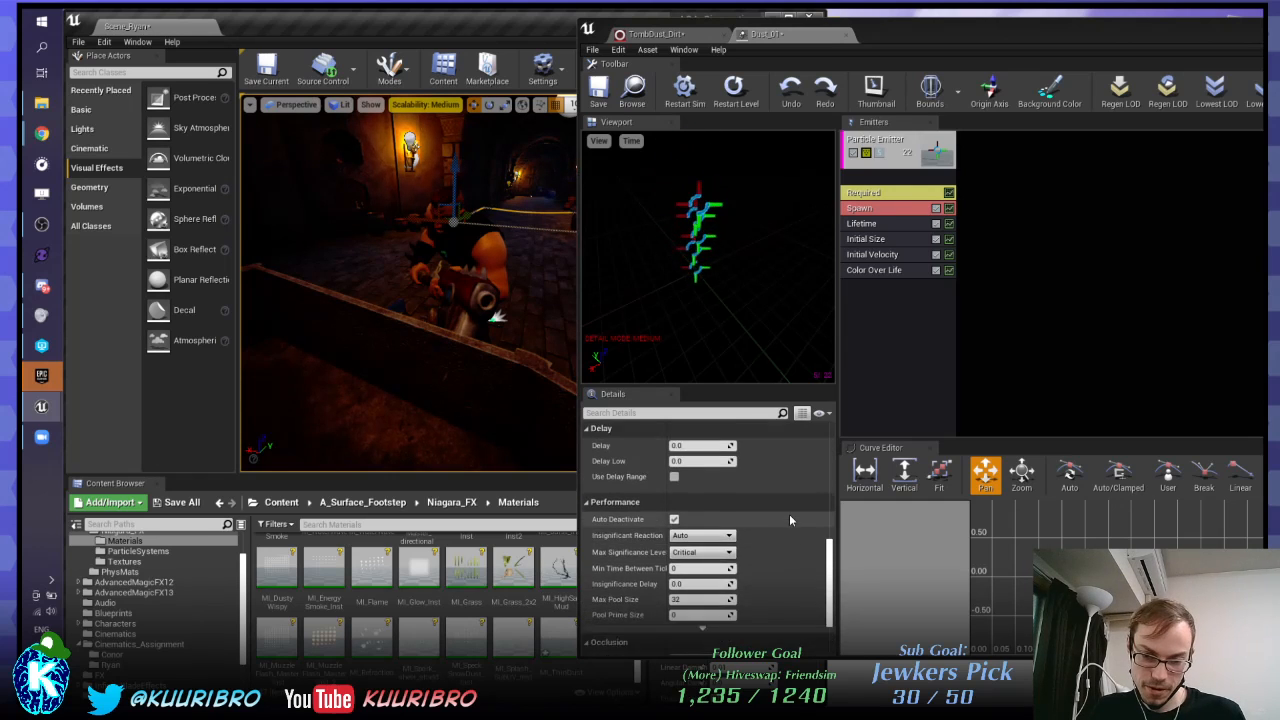
pyautogui.scroll(-9, 789, 514)
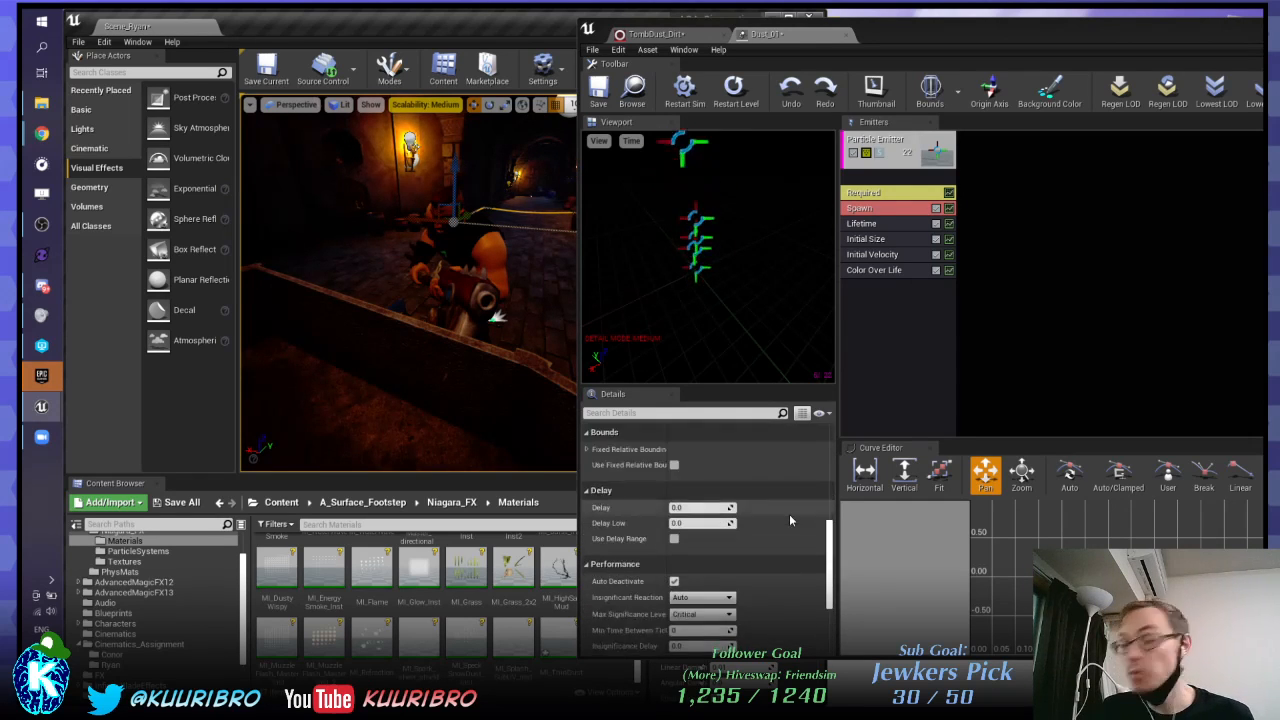